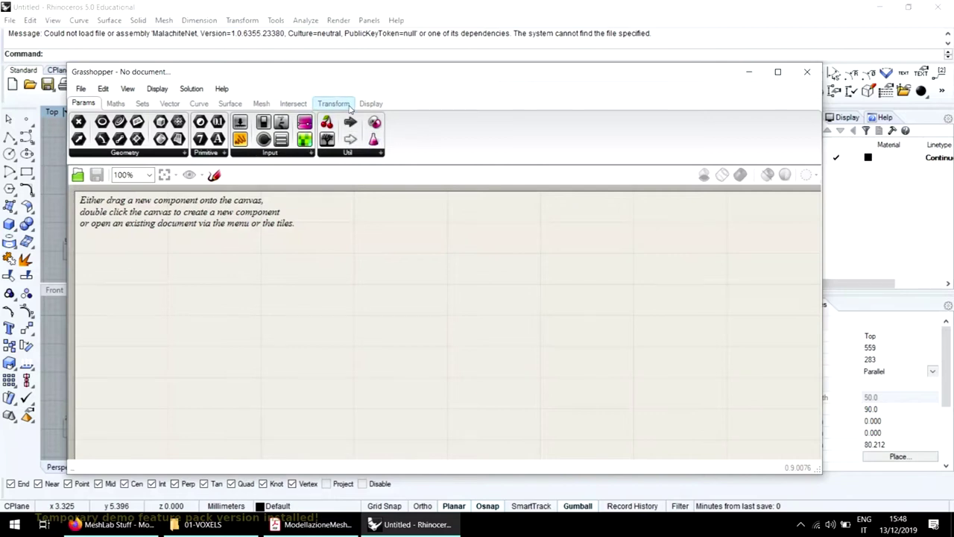
pyautogui.click(371, 104)
pyautogui.click(333, 104)
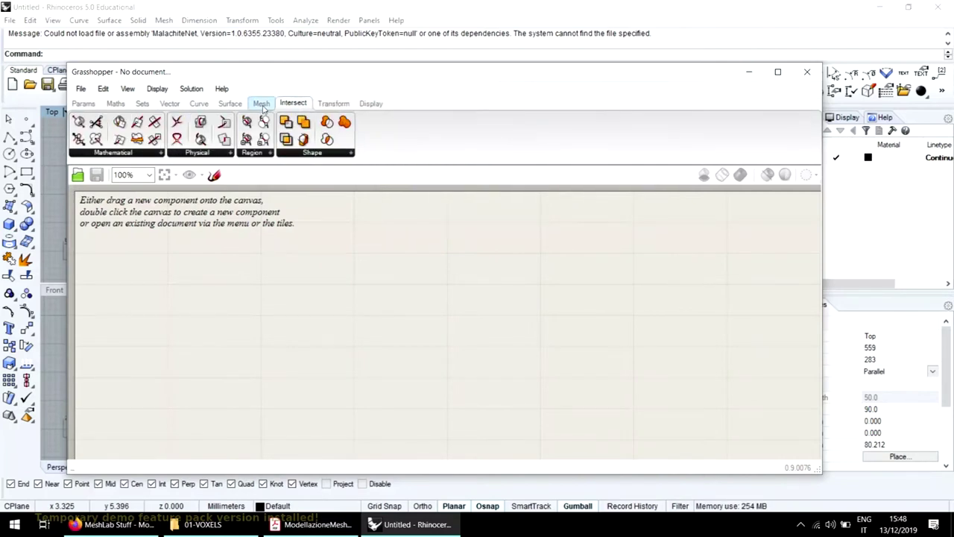
pyautogui.click(82, 104)
pyautogui.click(116, 103)
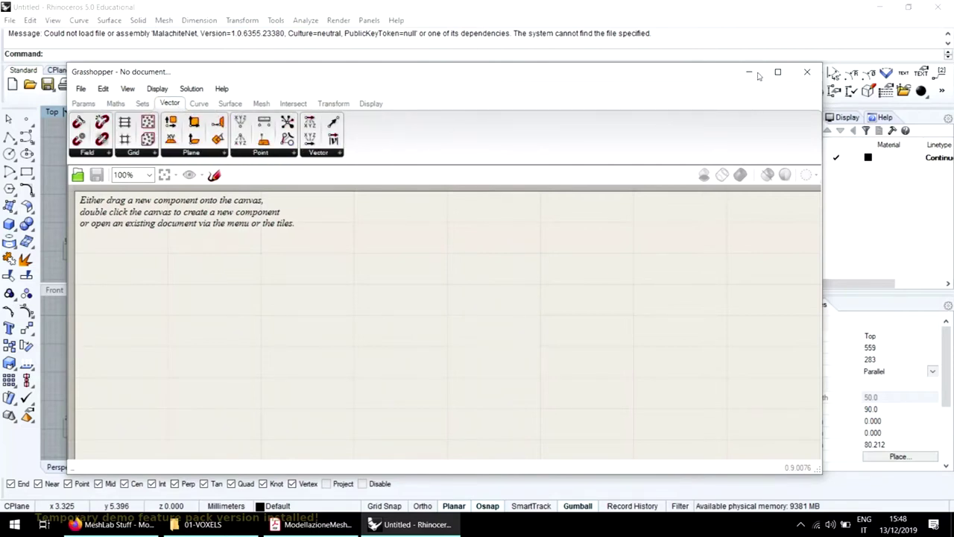
# Minimize Grasshopper, switch to Monolith and maximize its window.
pyautogui.click(752, 74)
pyautogui.click(952, 524)
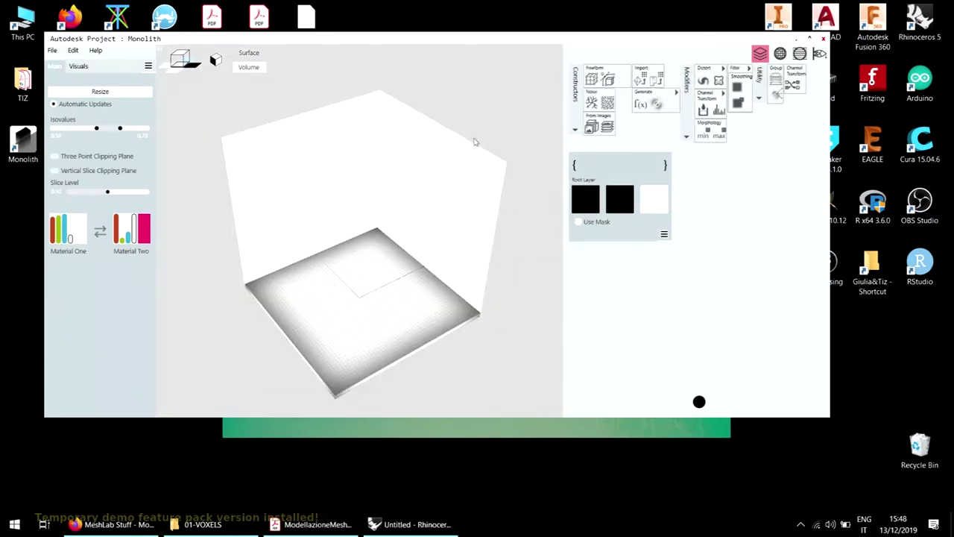
pyautogui.click(811, 39)
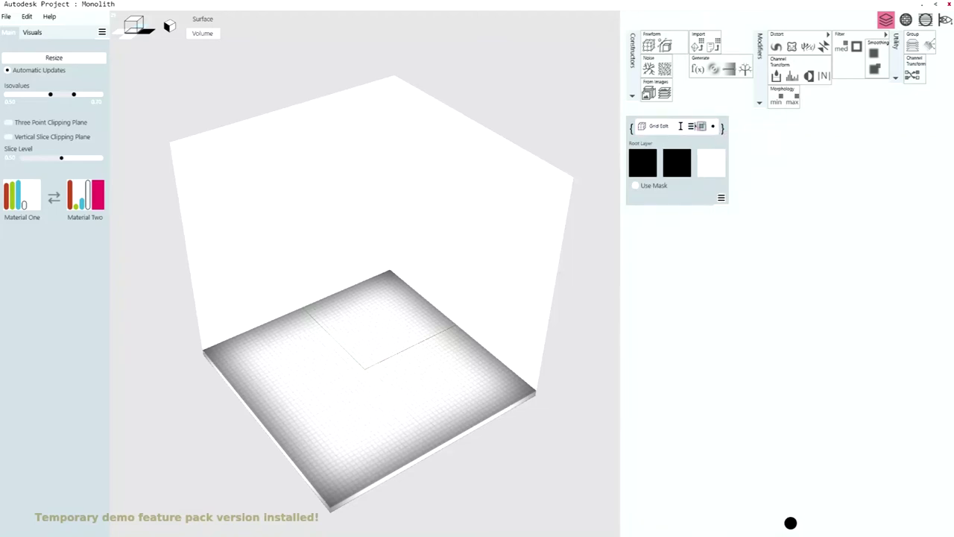
pyautogui.moveTo(383, 253); pyautogui.dragTo(373, 356)
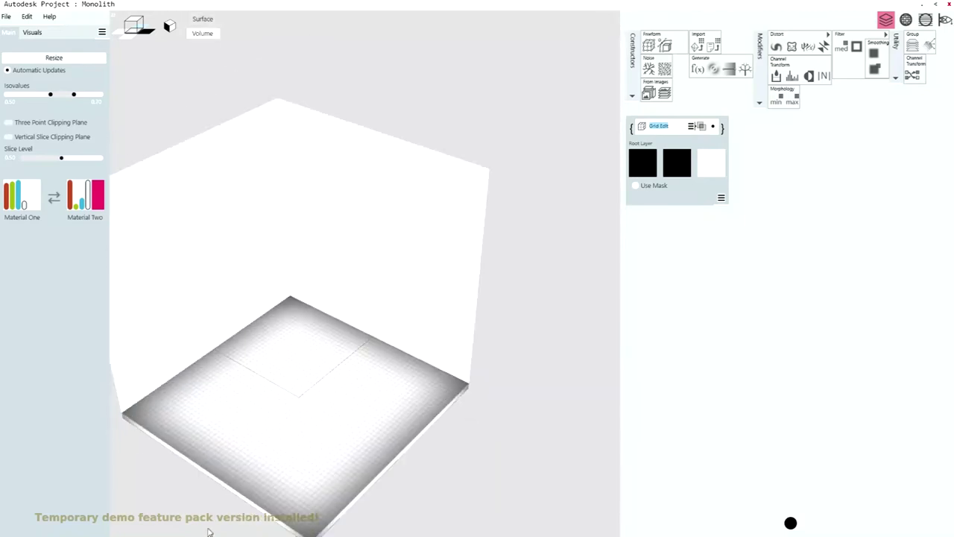
# Open the Monolith website from the link on page 27 of the ModellazioneMesh&Scansione3D PDF and play its introduction video in full screen.
pyautogui.press('super')
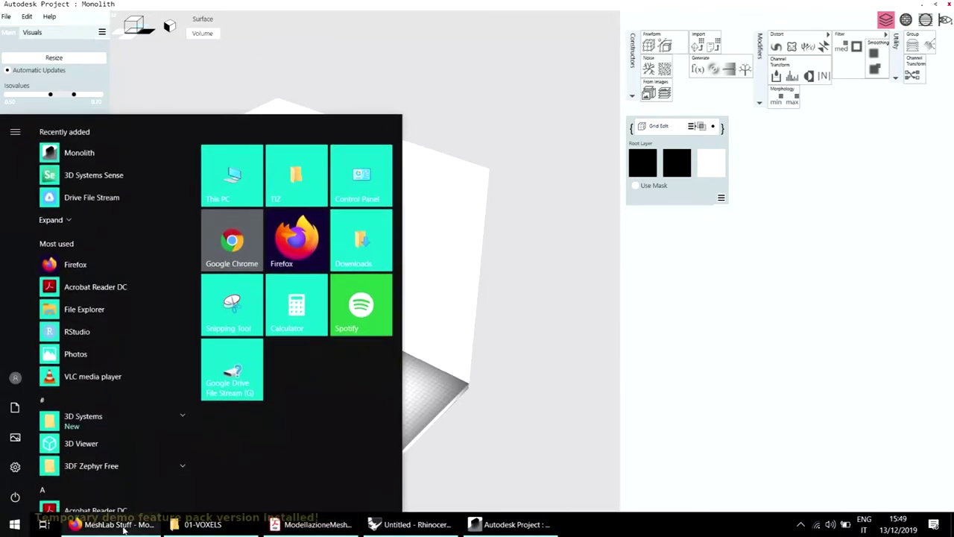
pyautogui.click(124, 526)
pyautogui.press('super')
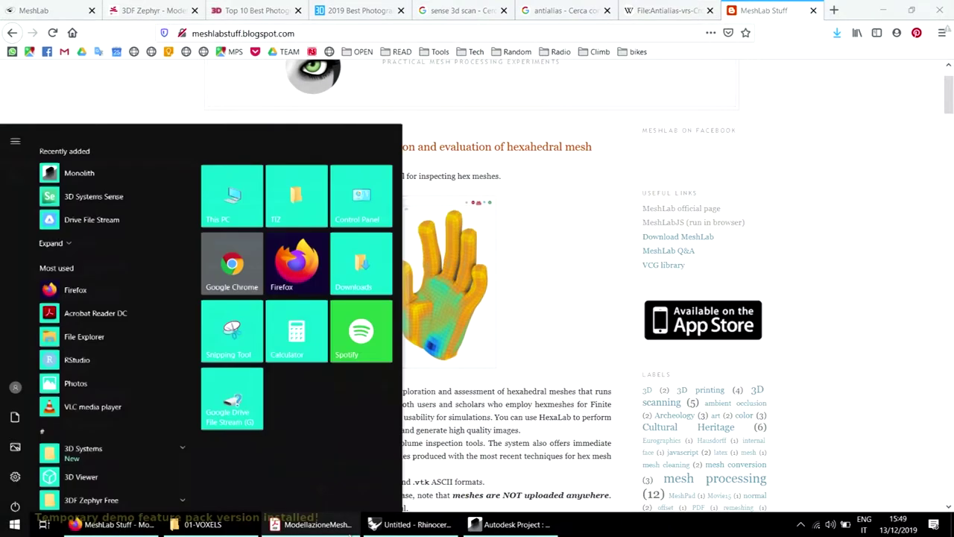
pyautogui.click(308, 526)
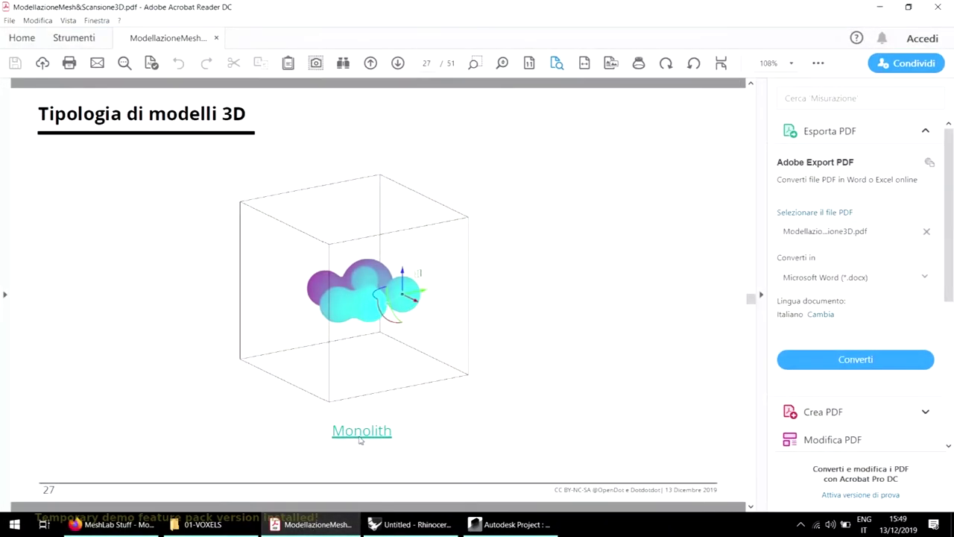
pyautogui.click(359, 436)
pyautogui.click(483, 299)
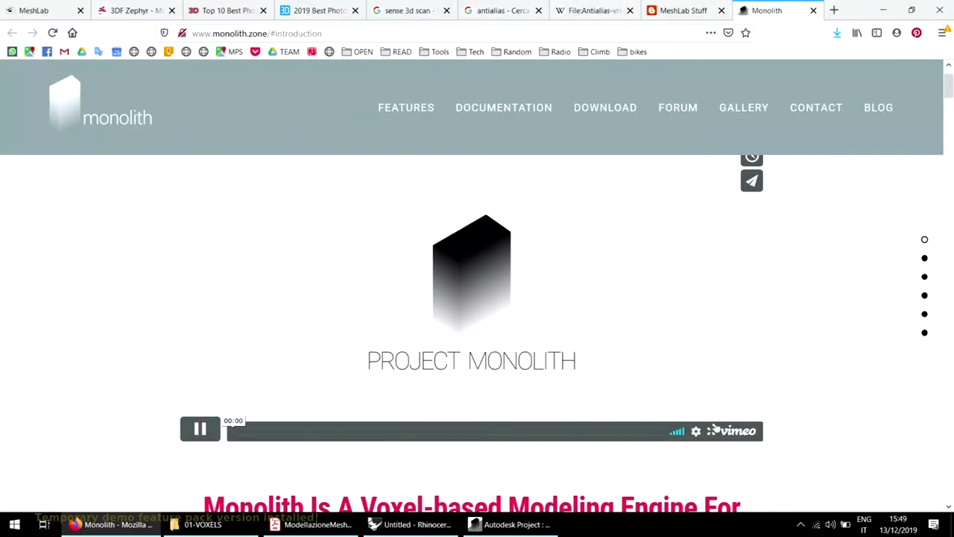
pyautogui.click(713, 430)
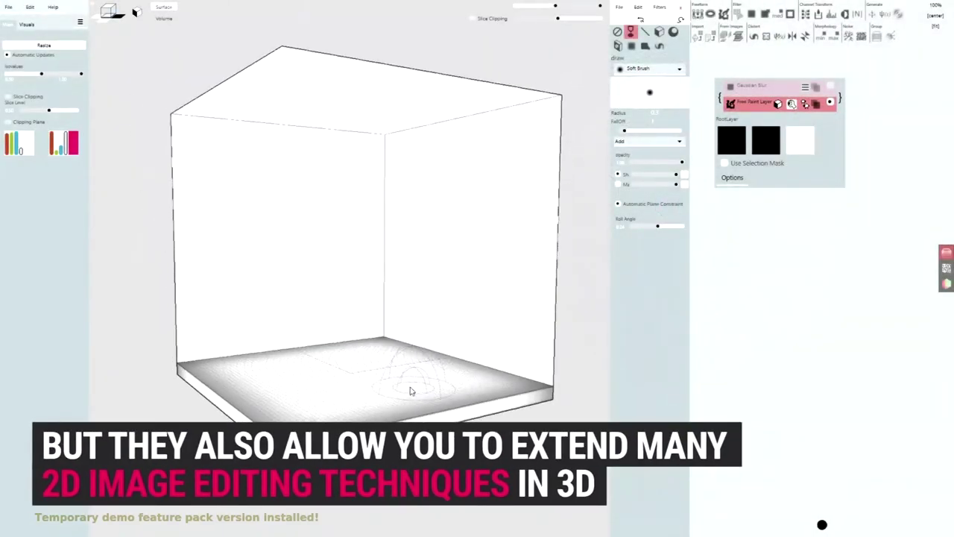
# Paint a form in the voxel volume with the Soft Brush on the Free Paint Layer and adjust the Gaussian Blur layer.
pyautogui.moveTo(293, 226)
pyautogui.mouseDown()
pyautogui.moveTo(288, 159)
pyautogui.moveTo(319, 179)
pyautogui.moveTo(308, 160)
pyautogui.moveTo(442, 168)
pyautogui.moveTo(431, 272)
pyautogui.moveTo(352, 291)
pyautogui.mouseUp()
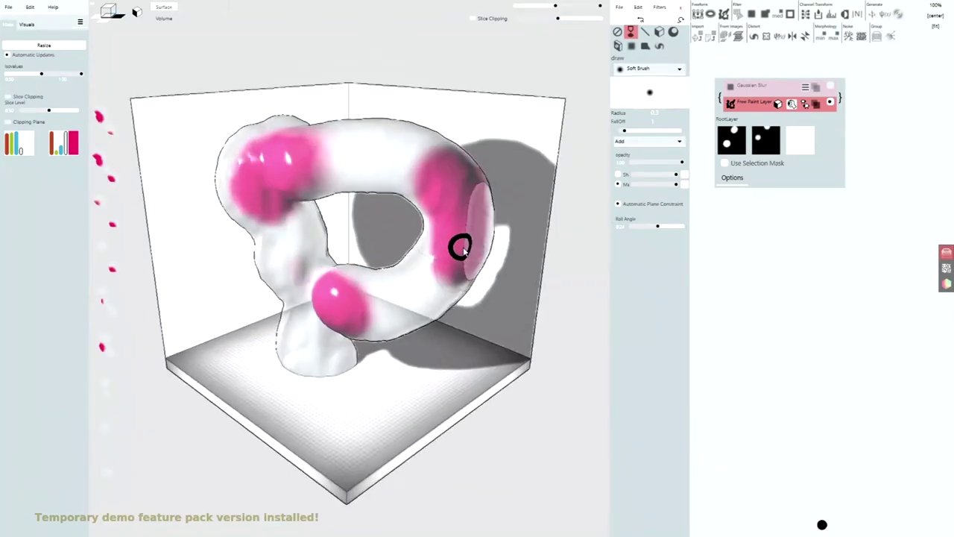
pyautogui.click(805, 87)
pyautogui.moveTo(868, 137); pyautogui.dragTo(887, 140)
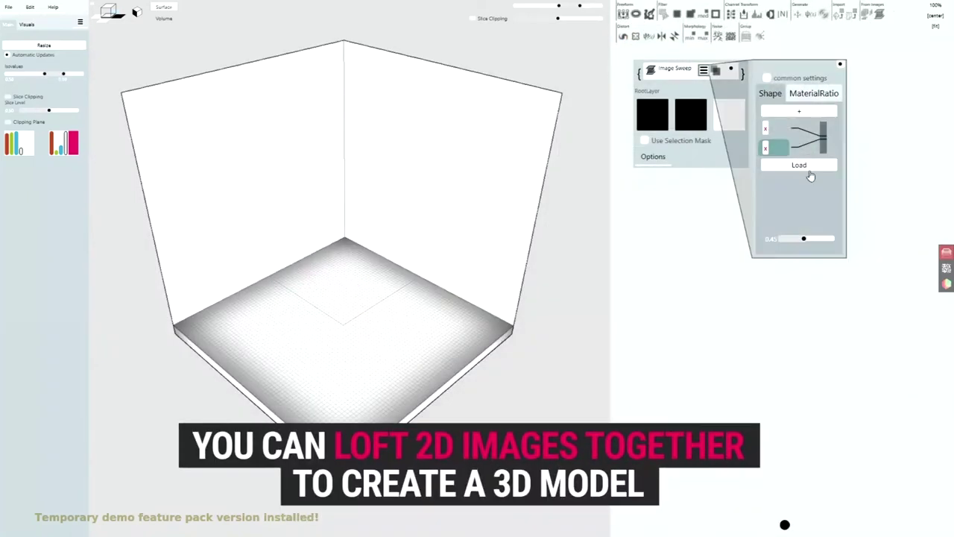
# Load a 2D image into the Shape channel of the Image Sweep layer.
pyautogui.click(799, 165)
pyautogui.click(849, 373)
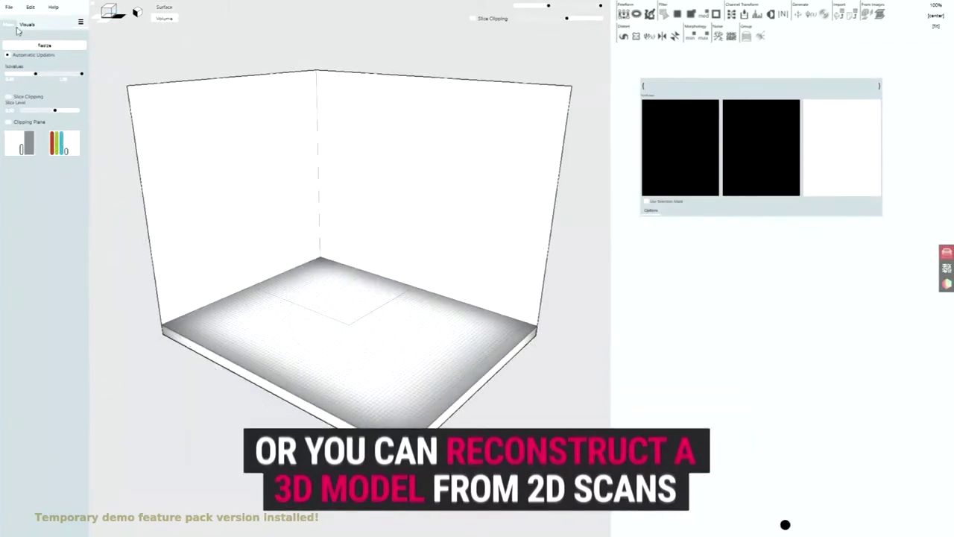
# Import the brain_MRI image stack as a voxel model, enable slice clipping and adjust the slice level.
pyautogui.click(9, 7)
pyautogui.click(30, 70)
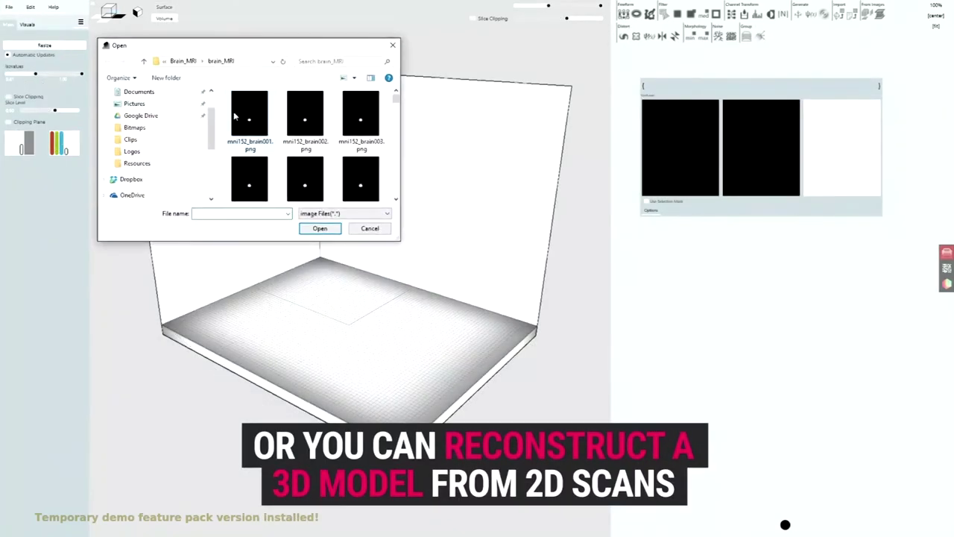
pyautogui.click(312, 229)
pyautogui.click(7, 96)
pyautogui.moveTo(54, 110)
pyautogui.mouseDown()
pyautogui.moveTo(37, 110)
pyautogui.moveTo(65, 114)
pyautogui.mouseUp()
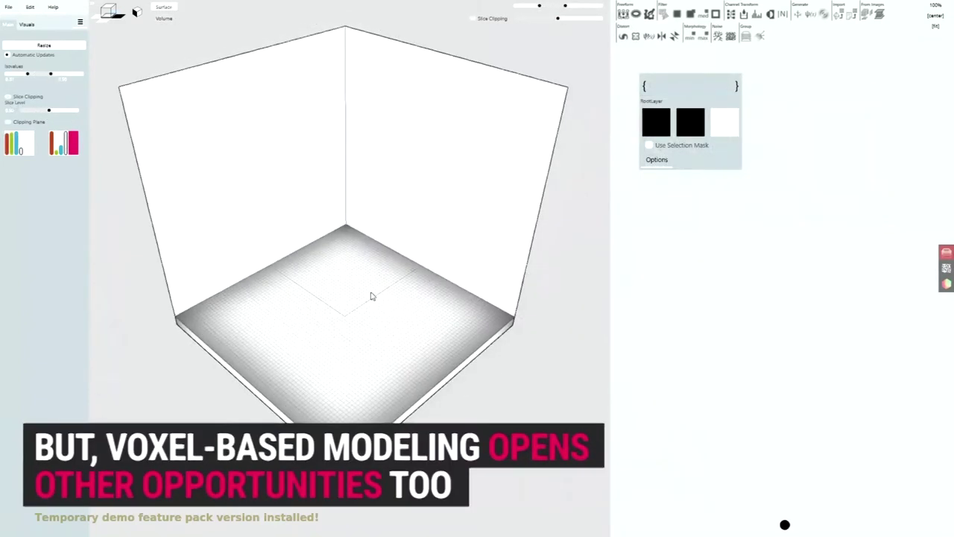
# Define the Function Evaluator layer's shape as cos(x*t:(10,0,10)) + cos(y*t) + cos(z*t) and adjust its parameter.
pyautogui.moveTo(355, 292); pyautogui.dragTo(495, 251)
pyautogui.click(710, 82)
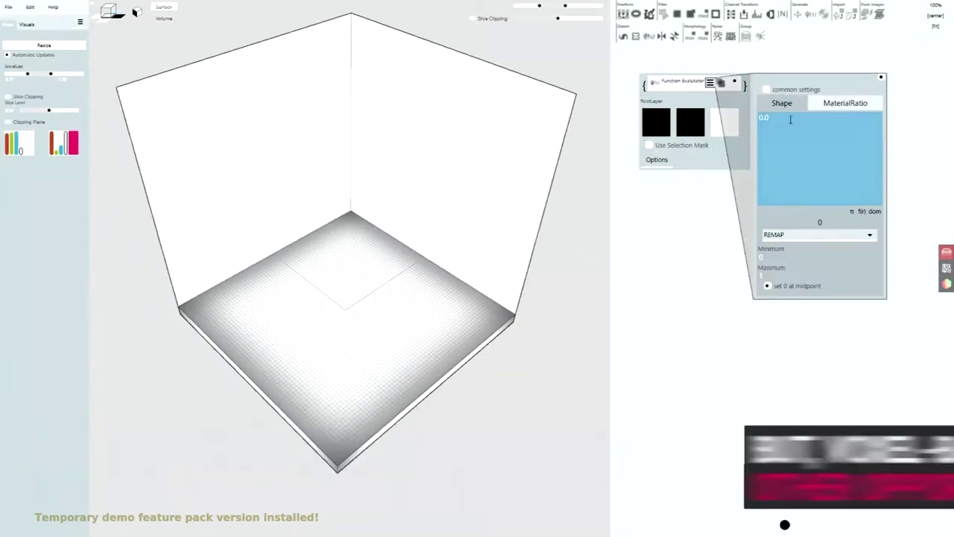
pyautogui.write('cos(x*t:(10,0,10)) + cos(y*t) + cos(z*t)')
pyautogui.moveTo(794, 232); pyautogui.dragTo(799, 252)
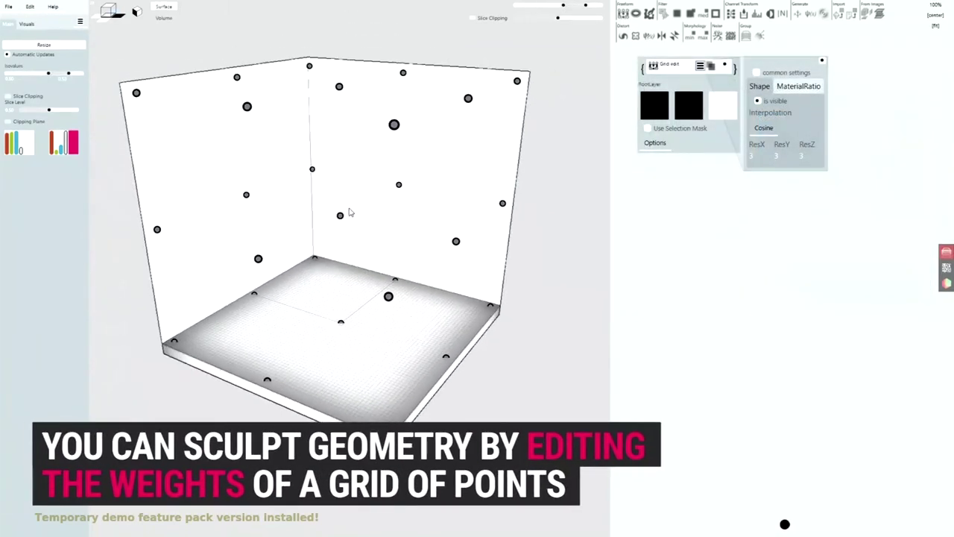
# Change the weights of two upper control points of the Grid Edit layer's 3 × 3 × 3 grid.
pyautogui.moveTo(340, 86); pyautogui.dragTo(353, 33)
pyautogui.moveTo(473, 121); pyautogui.dragTo(465, 61)
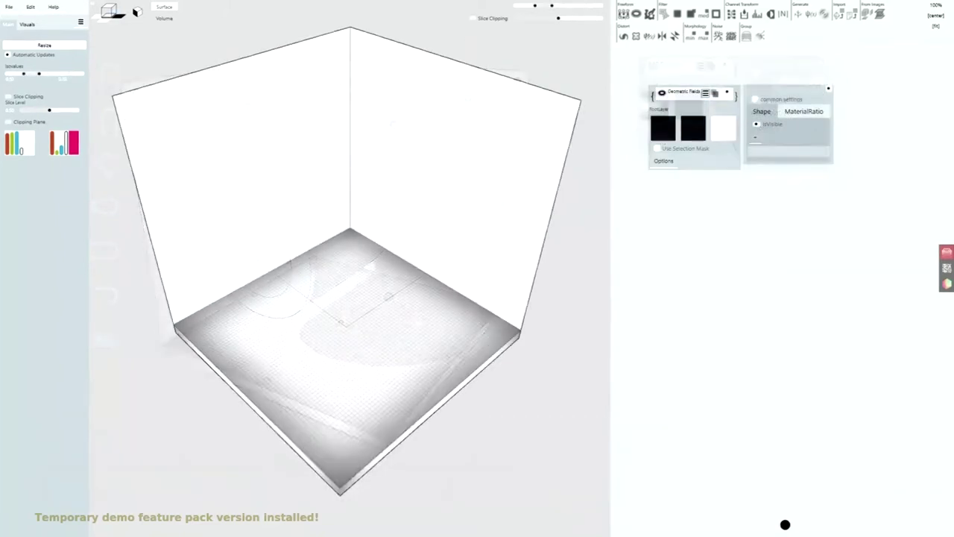
# Add a circle and a point to the Geometric Fields layer and move the point beside the circle.
pyautogui.click(754, 139)
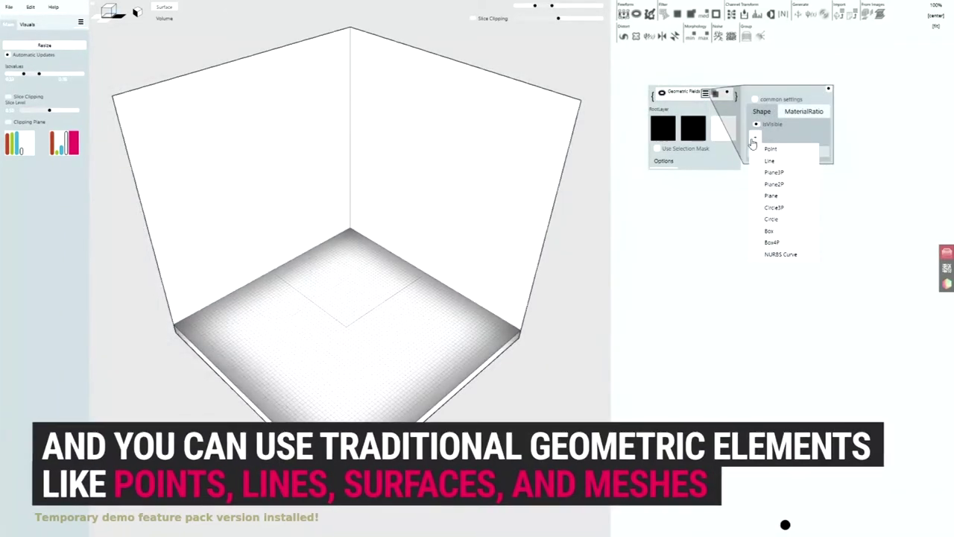
pyautogui.click(772, 219)
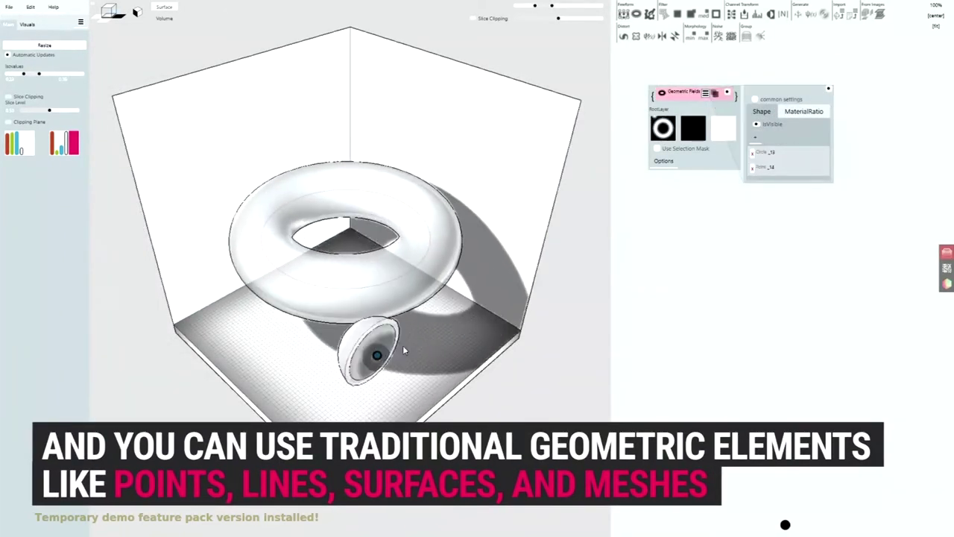
pyautogui.moveTo(326, 304); pyautogui.dragTo(410, 328)
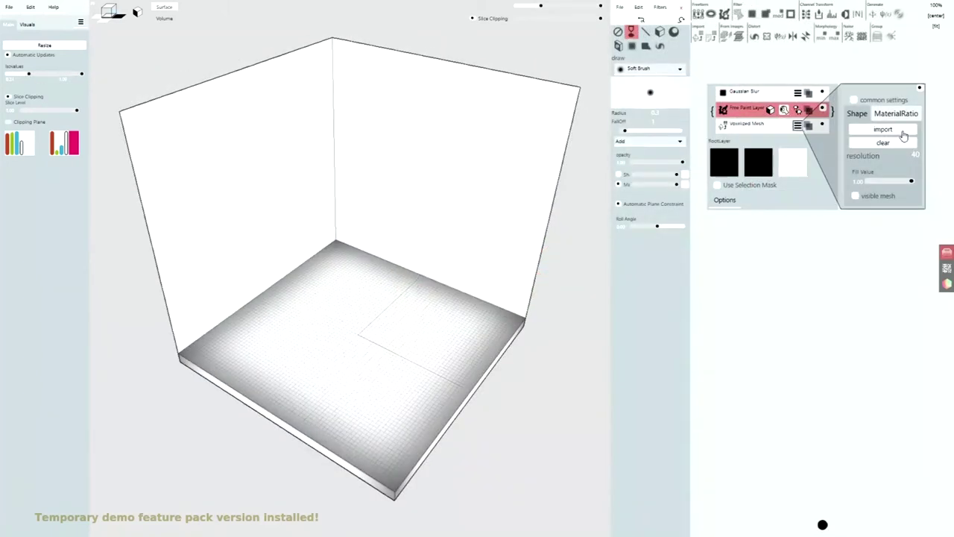
# Import a mesh into the Voxelized Mesh layer and move the slice level to cut through the model.
pyautogui.click(904, 131)
pyautogui.click(845, 415)
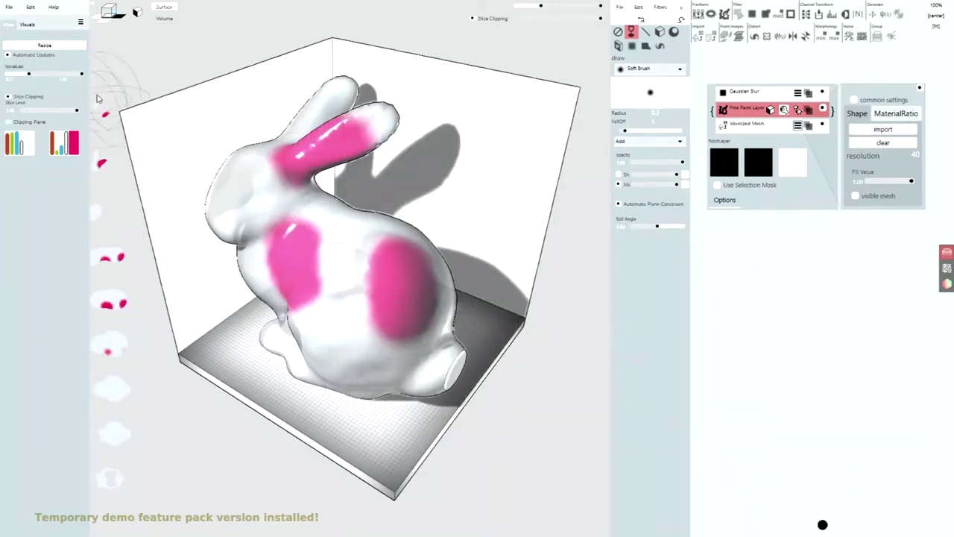
pyautogui.moveTo(66, 113)
pyautogui.mouseDown()
pyautogui.moveTo(30, 112)
pyautogui.moveTo(67, 112)
pyautogui.mouseUp()
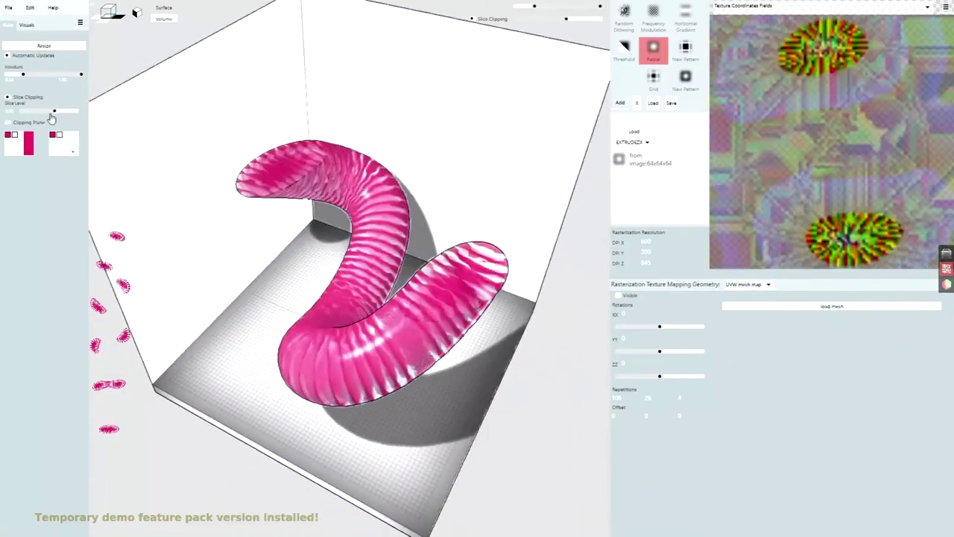
pyautogui.moveTo(75, 110); pyautogui.dragTo(22, 111)
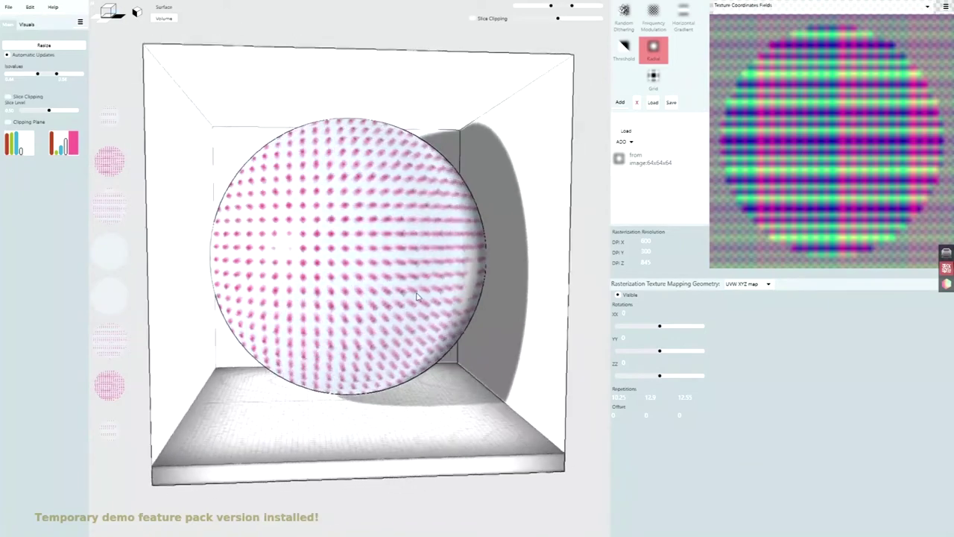
# Switch the sphere's rasterization texture mapping to UVW sphere map and increase the texture repetitions.
pyautogui.click(747, 283)
pyautogui.click(750, 310)
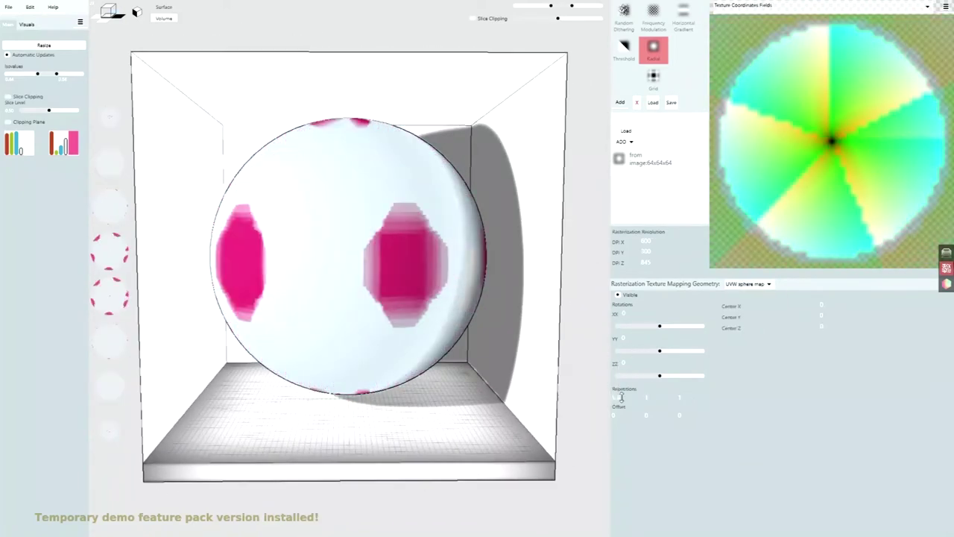
pyautogui.moveTo(623, 397); pyautogui.dragTo(674, 407)
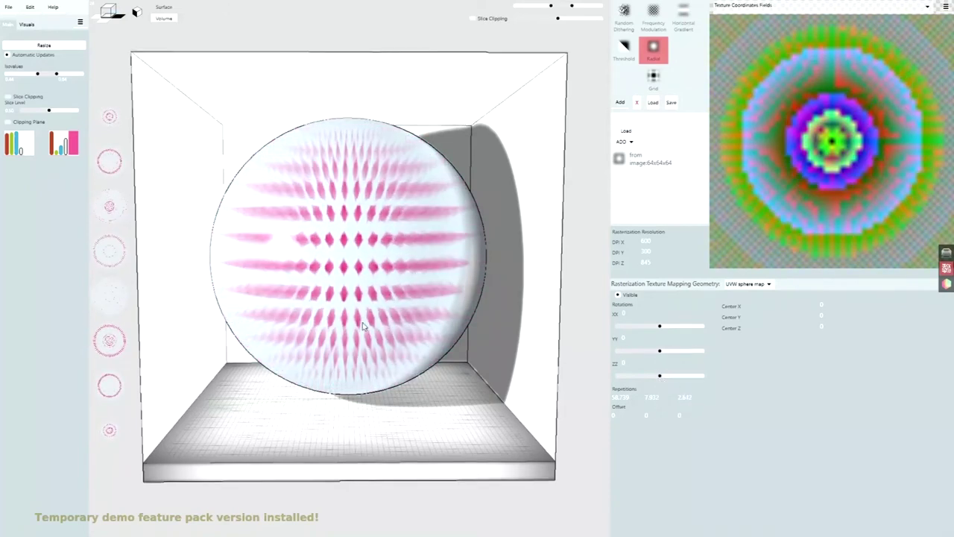
pyautogui.moveTo(447, 351); pyautogui.dragTo(401, 346)
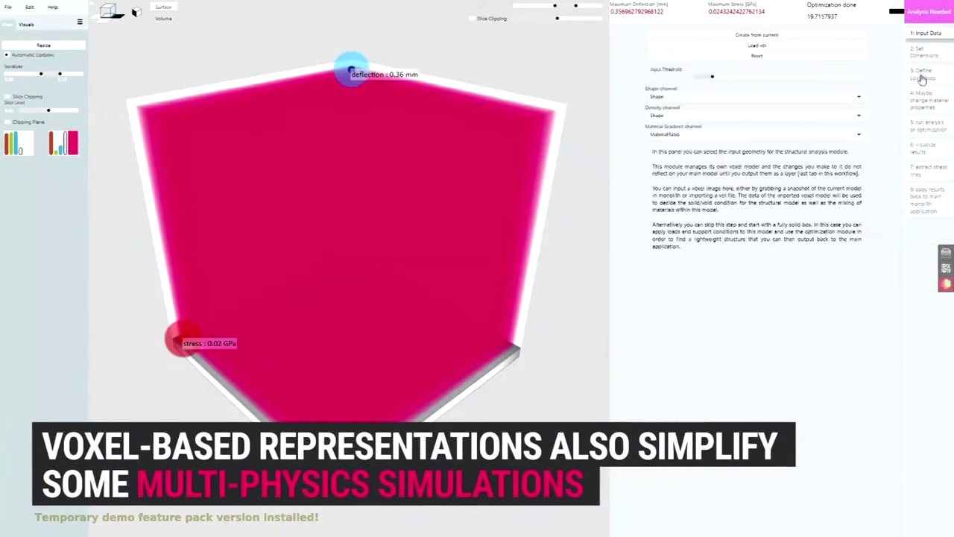
# Run the structural optimization on the solid box's load case and open the stress line extraction.
pyautogui.click(922, 76)
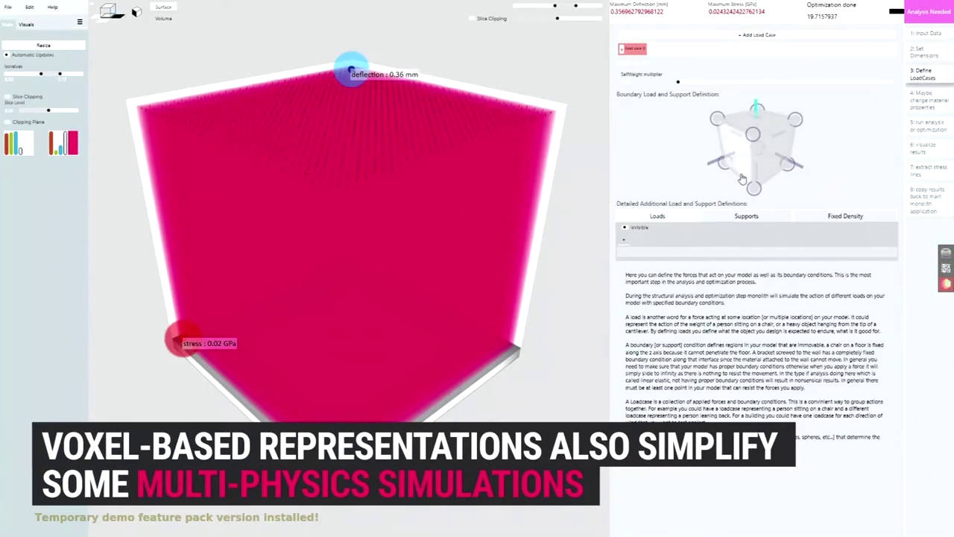
pyautogui.click(928, 127)
pyautogui.click(757, 46)
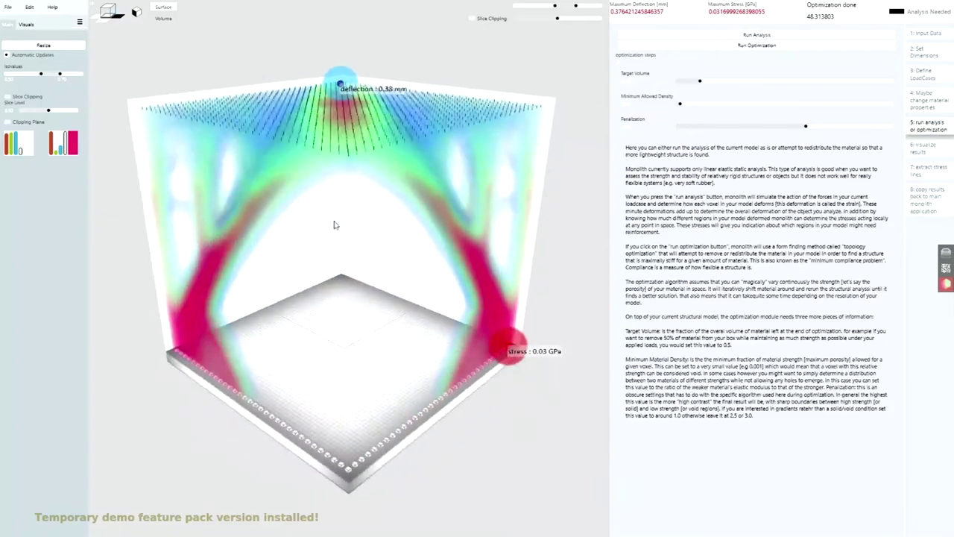
pyautogui.click(928, 170)
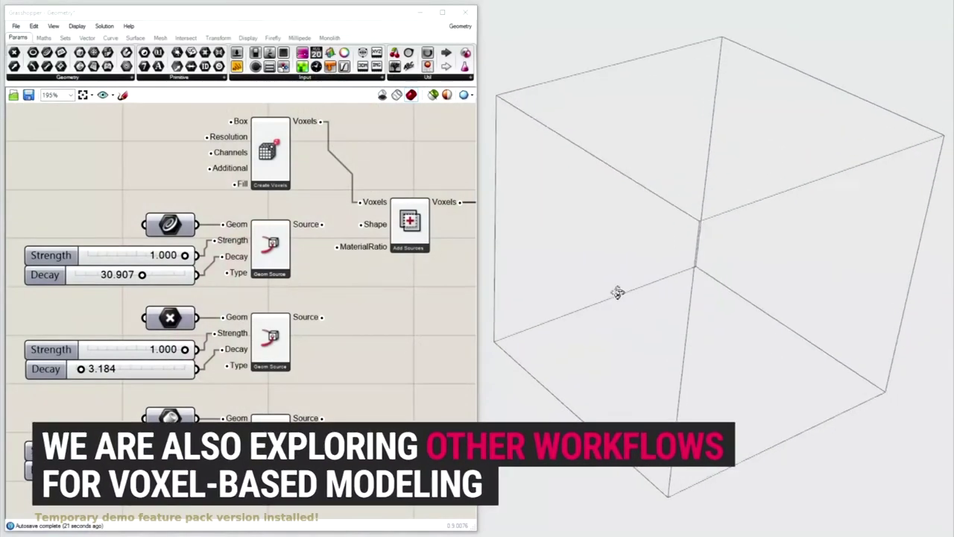
# Set the decay of the curve's Geom Source to 6.263.
pyautogui.moveTo(617, 293); pyautogui.dragTo(272, 246, button='right')
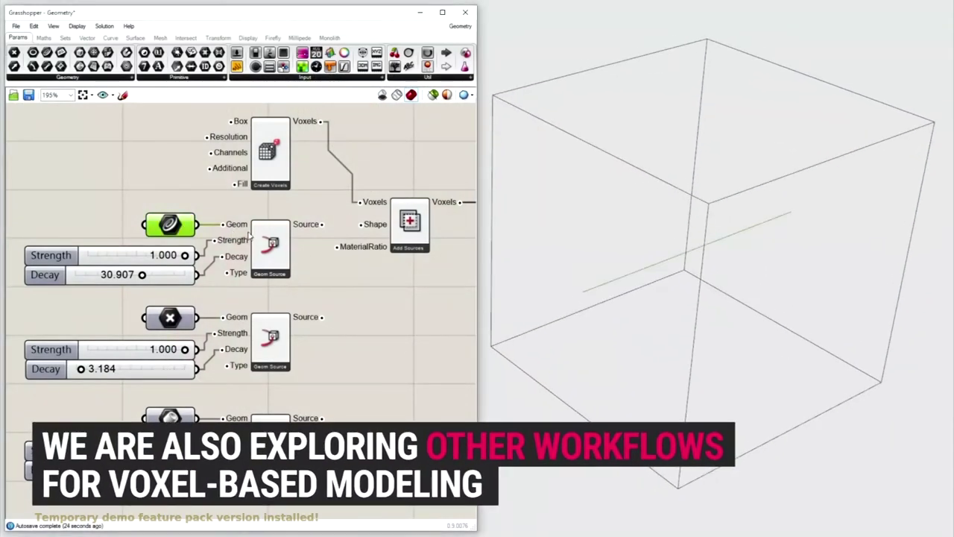
pyautogui.moveTo(134, 281); pyautogui.dragTo(79, 282)
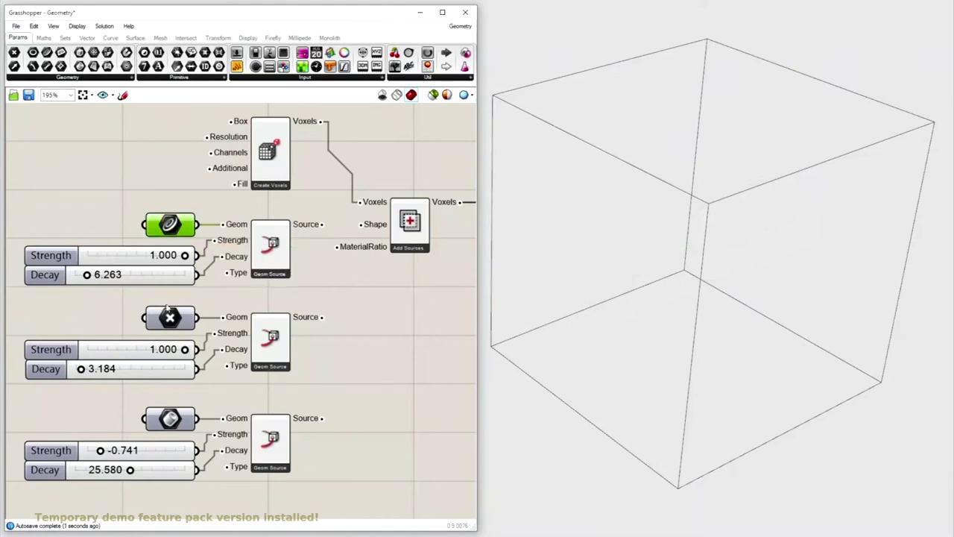
# Connect the point's Geom Source to the Shape input of Add Sources and set its decay to 1.616.
pyautogui.moveTo(545, 275); pyautogui.dragTo(347, 311, button='right')
pyautogui.moveTo(322, 317); pyautogui.dragTo(357, 225)
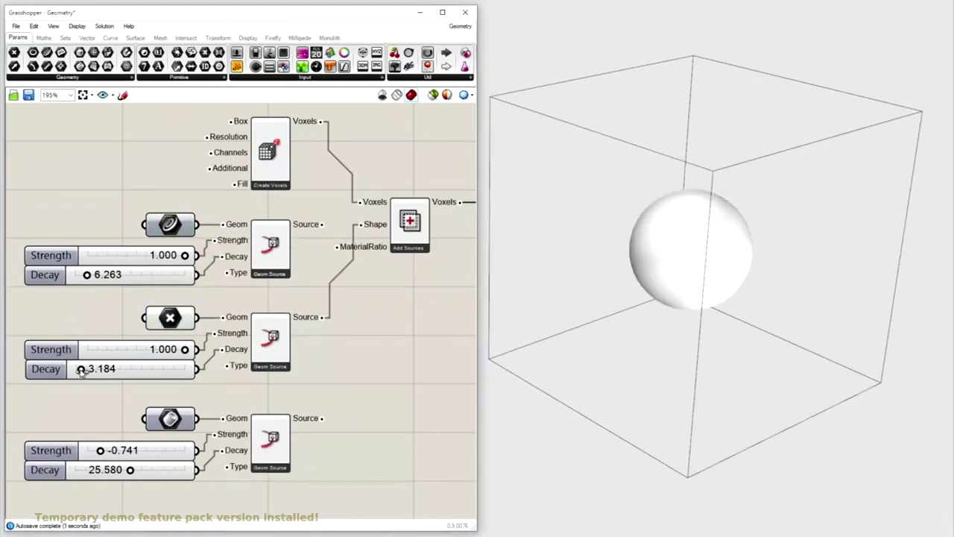
pyautogui.moveTo(82, 371); pyautogui.dragTo(78, 370)
# Add the curve's Geom Source to the same Shape input, with strength 1.000 and decay 24.246.
pyautogui.keyDown('shift'); pyautogui.moveTo(358, 224); pyautogui.dragTo(362, 224); pyautogui.keyUp('shift')
pyautogui.moveTo(86, 274); pyautogui.dragTo(127, 274)
pyautogui.moveTo(185, 254); pyautogui.dragTo(156, 257)
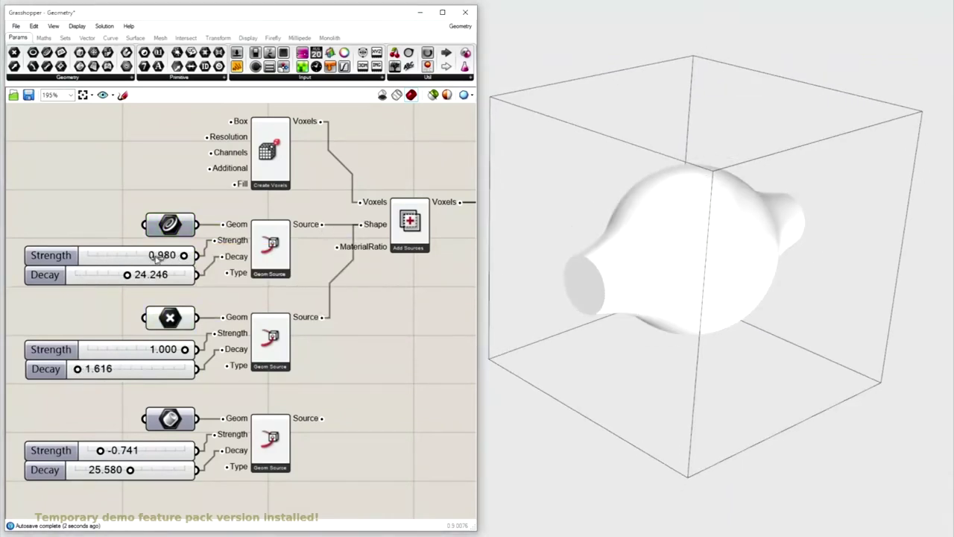
pyautogui.click(224, 397)
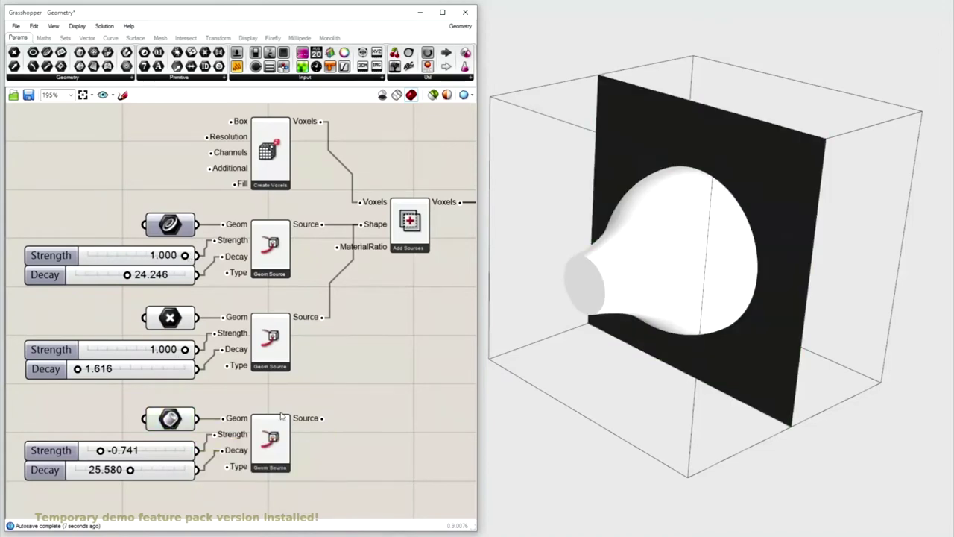
# Add the solid's Geom Source to the Shape input of Add Sources and adjust its strength with a more negative value.
pyautogui.keyDown('shift'); pyautogui.moveTo(371, 231); pyautogui.dragTo(365, 224); pyautogui.keyUp('shift')
pyautogui.click(170, 419)
pyautogui.moveTo(104, 457)
pyautogui.mouseDown()
pyautogui.moveTo(169, 450)
pyautogui.moveTo(91, 450)
pyautogui.mouseUp()
pyautogui.moveTo(522, 357); pyautogui.dragTo(570, 351, button='right')
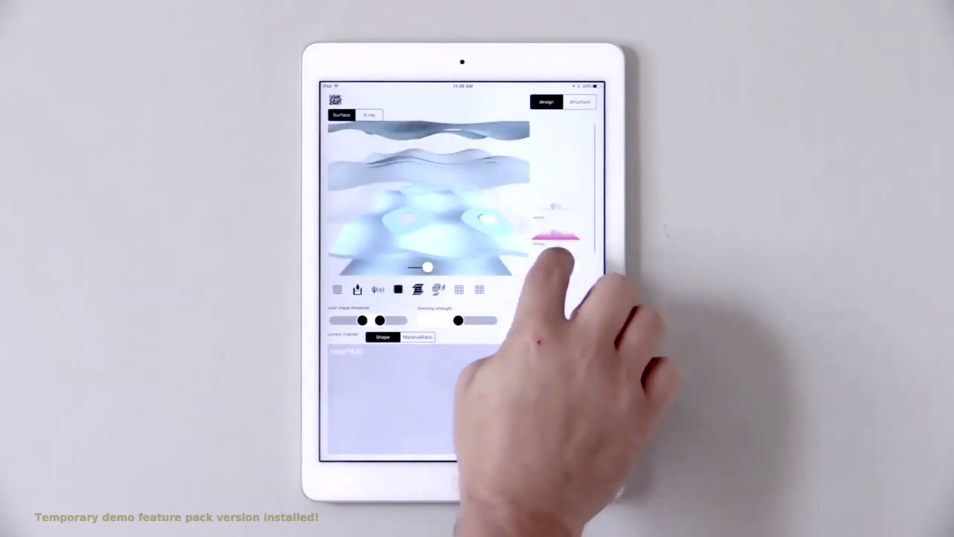
pyautogui.click(556, 239)
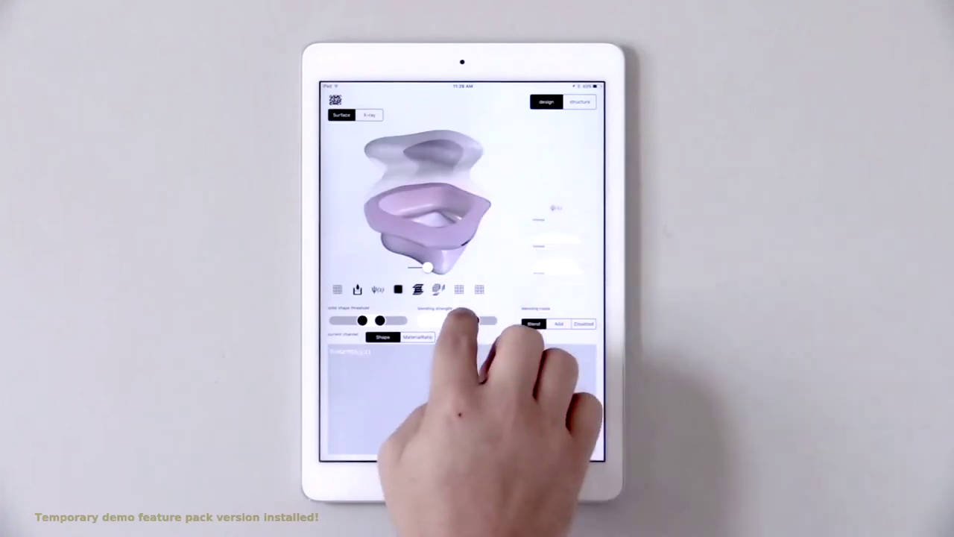
pyautogui.moveTo(474, 321); pyautogui.dragTo(493, 320)
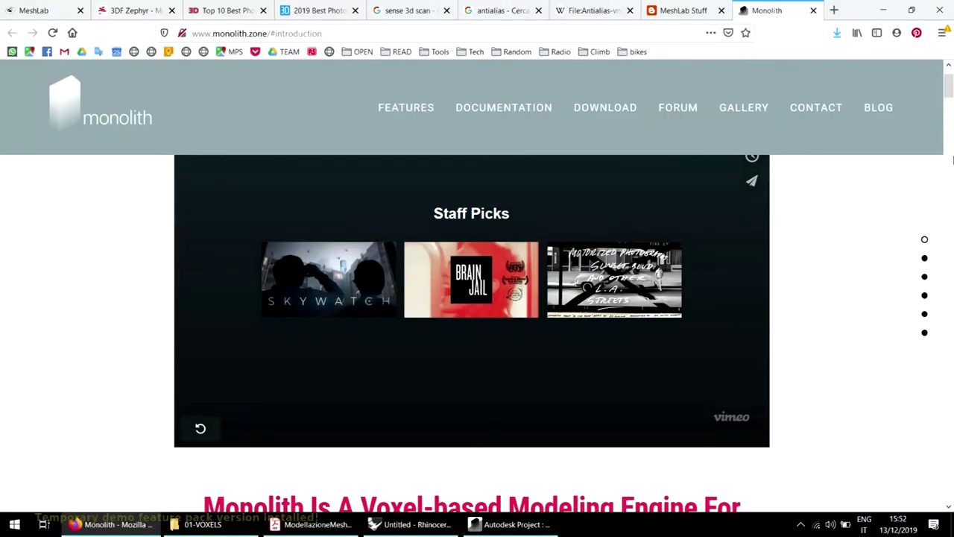
# Switch to the ModellazioneMesh&Scansione3D PDF in Acrobat Reader and go past the voxel slides to the Marching Cube slide.
pyautogui.click(313, 524)
pyautogui.scroll(4, 333, 375)
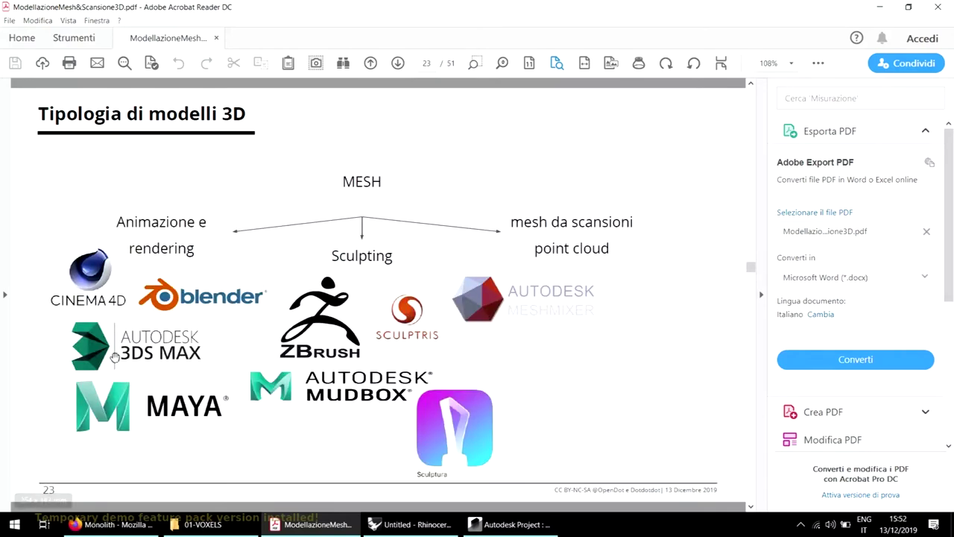
pyautogui.scroll(-4, 97, 359)
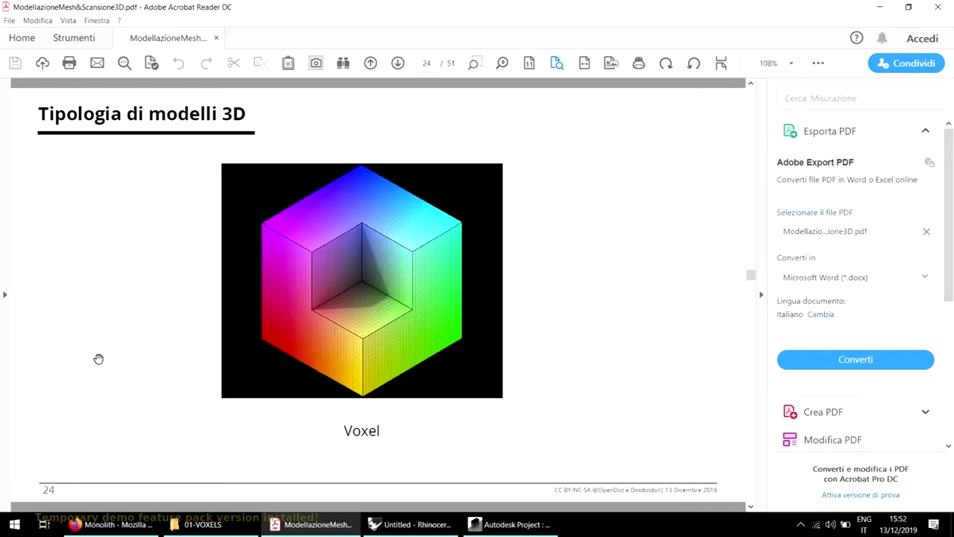
pyautogui.scroll(-1, 97, 359)
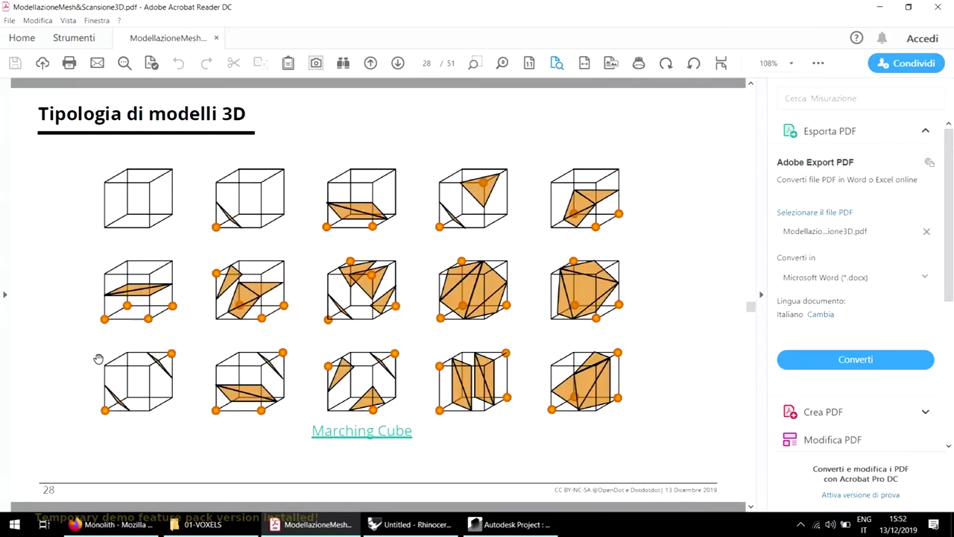
pyautogui.scroll(-1, 98, 358)
pyautogui.scroll(1, 97, 358)
# Show the PDF full screen and advance to the slide listing the destructive and non-destructive 3D scanning types.
pyautogui.hotkey('ctrl', 'l')
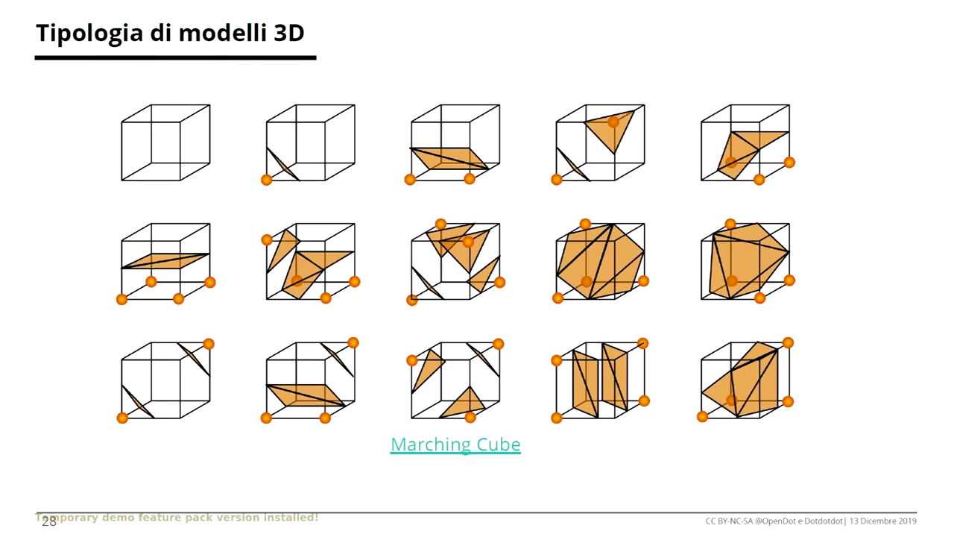
pyautogui.press('Right')
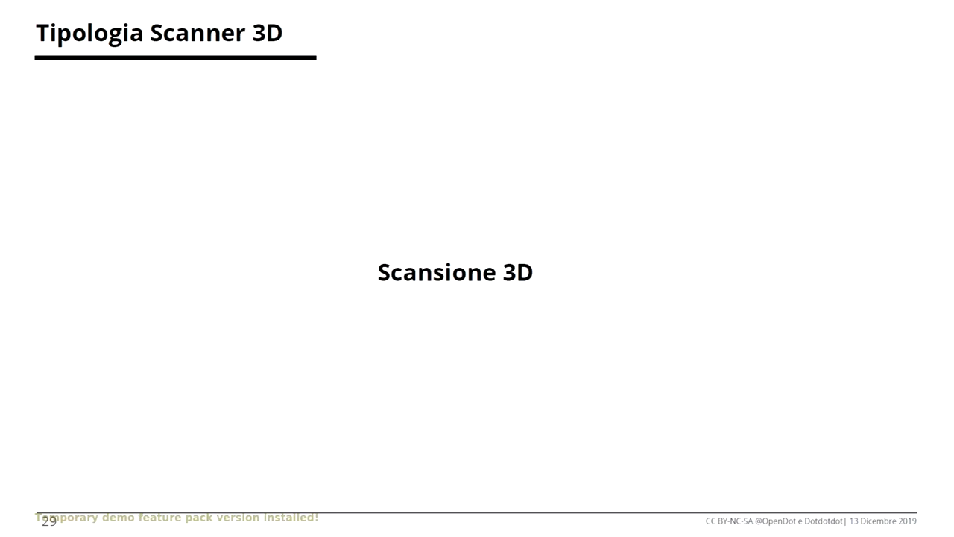
pyautogui.press('Right')
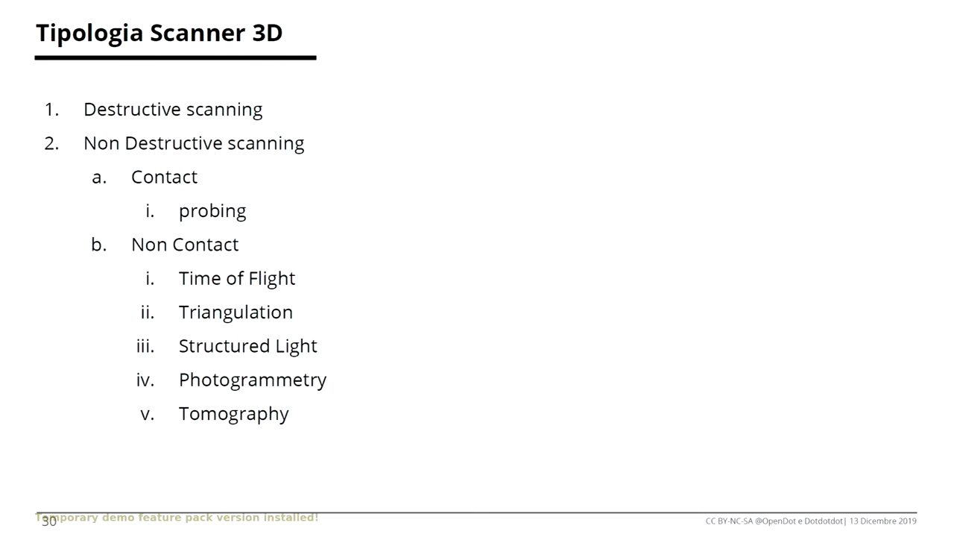
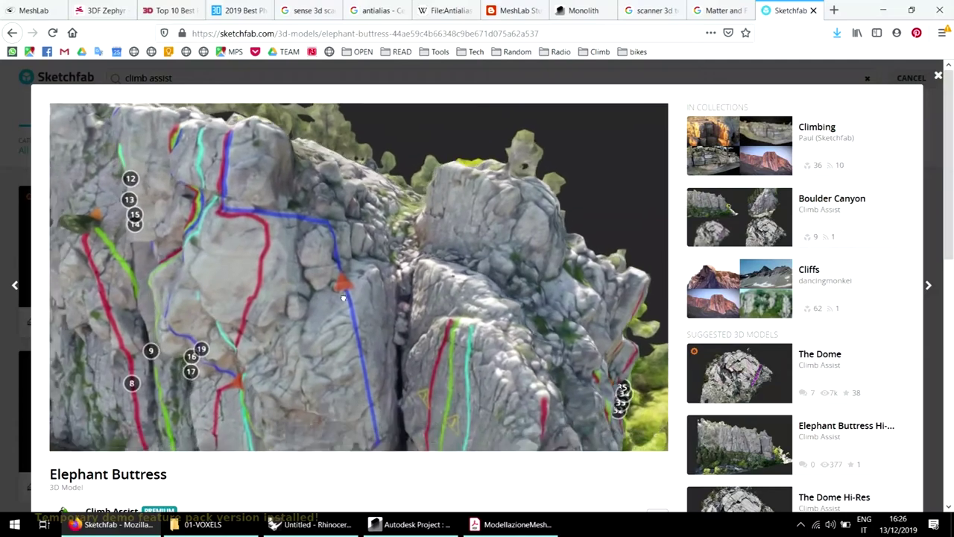
# Examine the Elephant Buttress 3D model on Sketchfab from several angles, looking closely at the coloured climbing routes and the base of the cliff.
pyautogui.moveTo(343, 298); pyautogui.dragTo(373, 304)
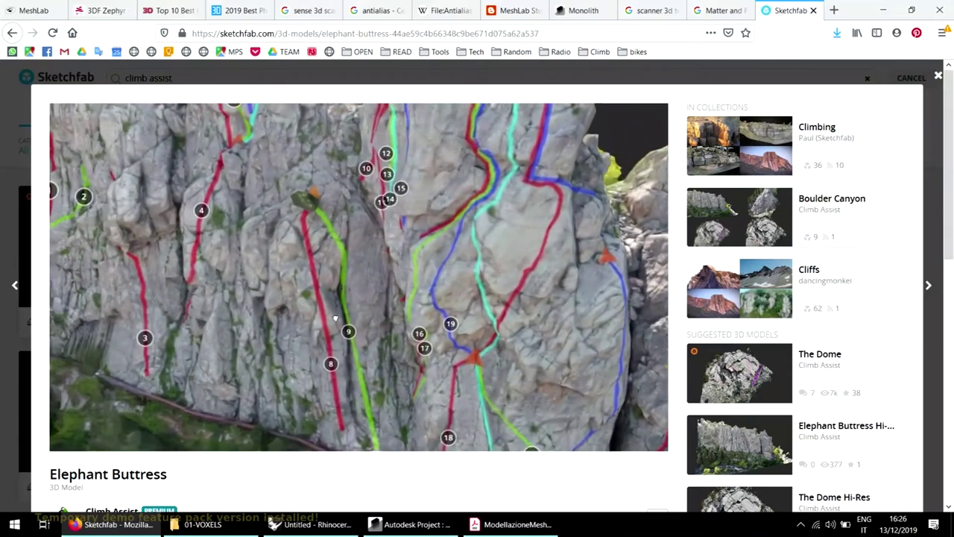
pyautogui.scroll(-5, 335, 318)
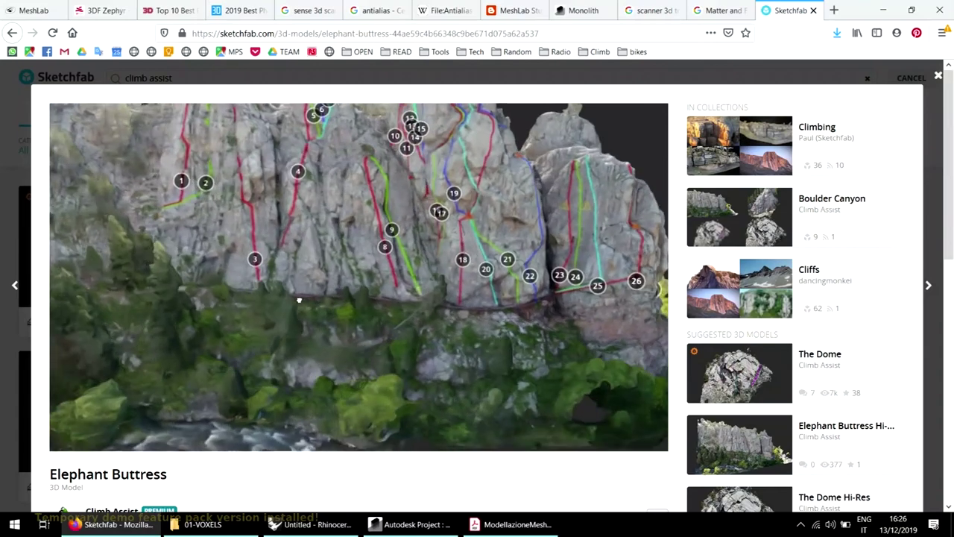
pyautogui.scroll(6, 298, 286)
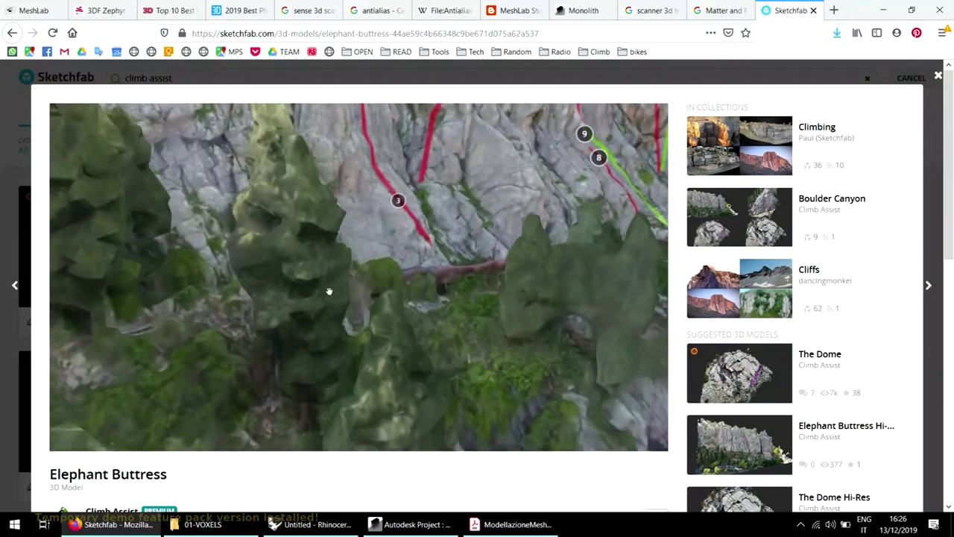
pyautogui.scroll(3, 449, 308)
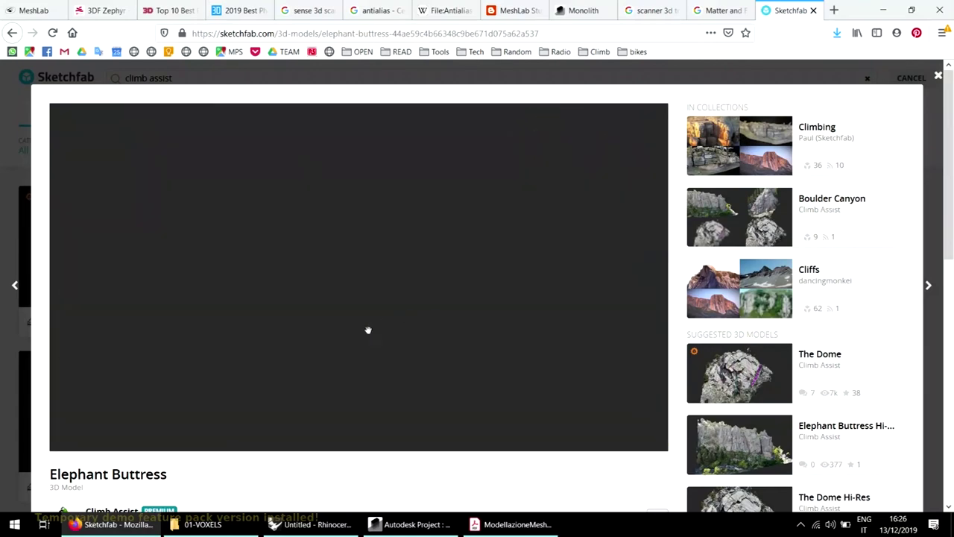
pyautogui.scroll(-4, 368, 329)
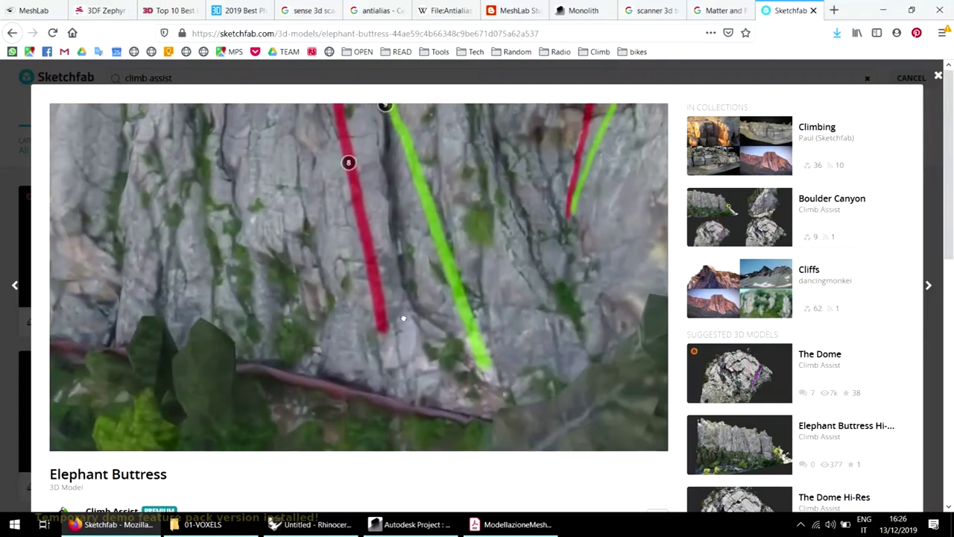
pyautogui.scroll(4, 404, 330)
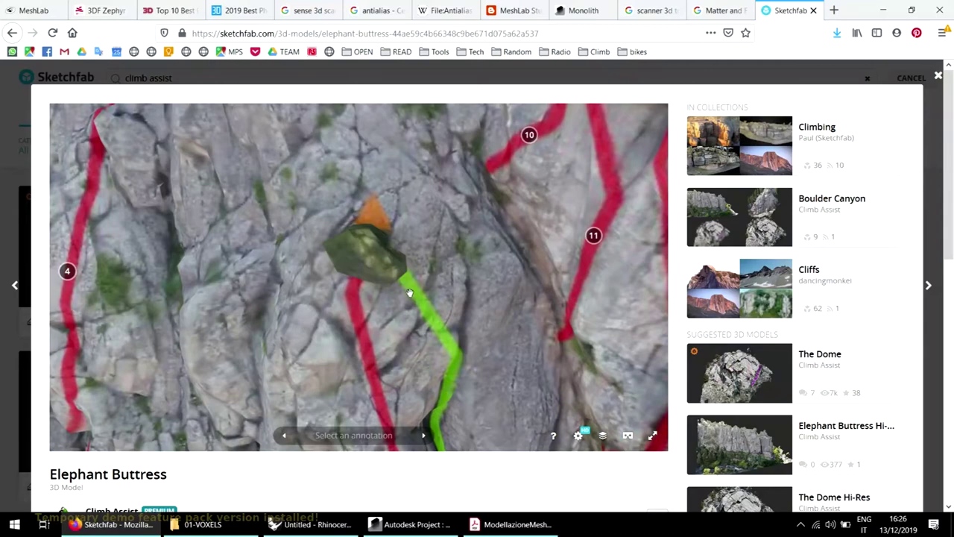
pyautogui.scroll(-5, 403, 308)
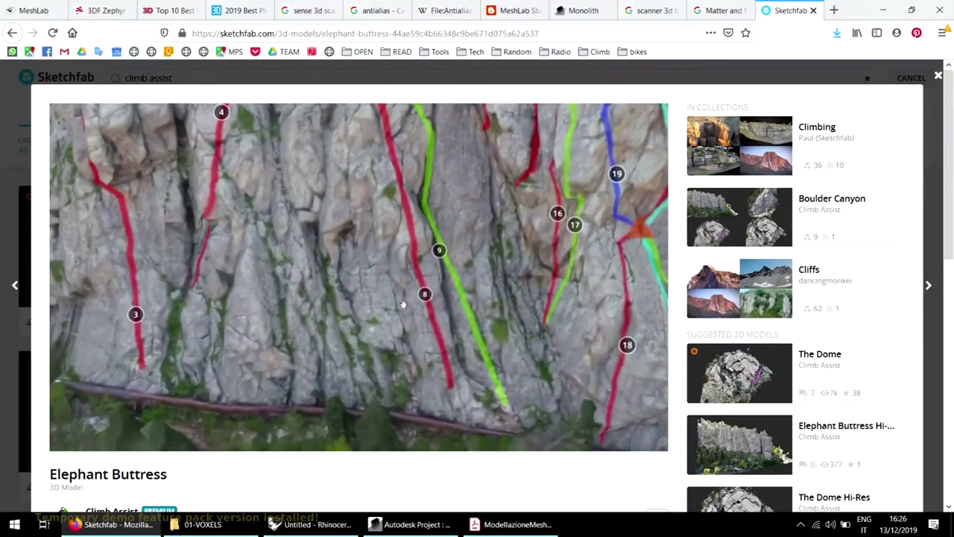
# Read the route notes for annotations 9 and 17 on the Elephant Buttress model.
pyautogui.click(439, 250)
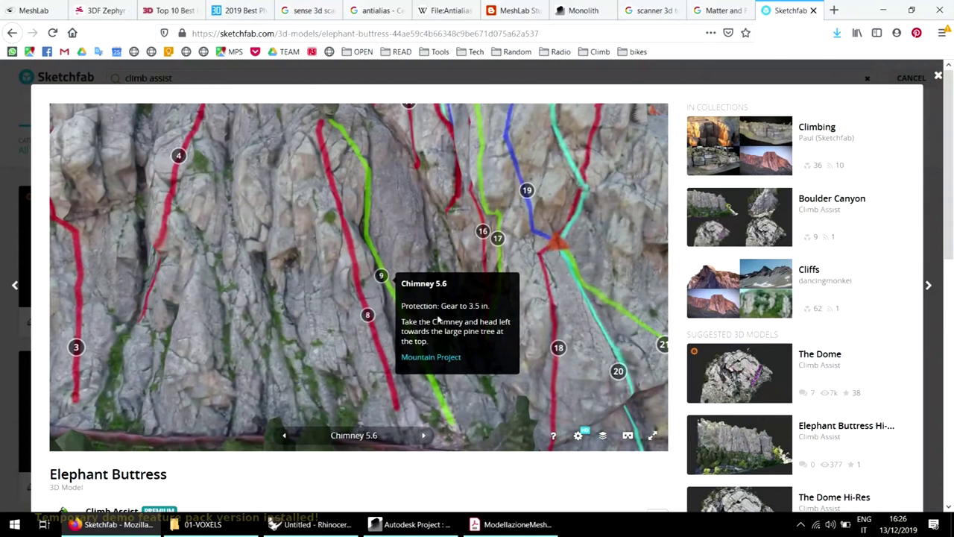
pyautogui.tripleClick(445, 307)
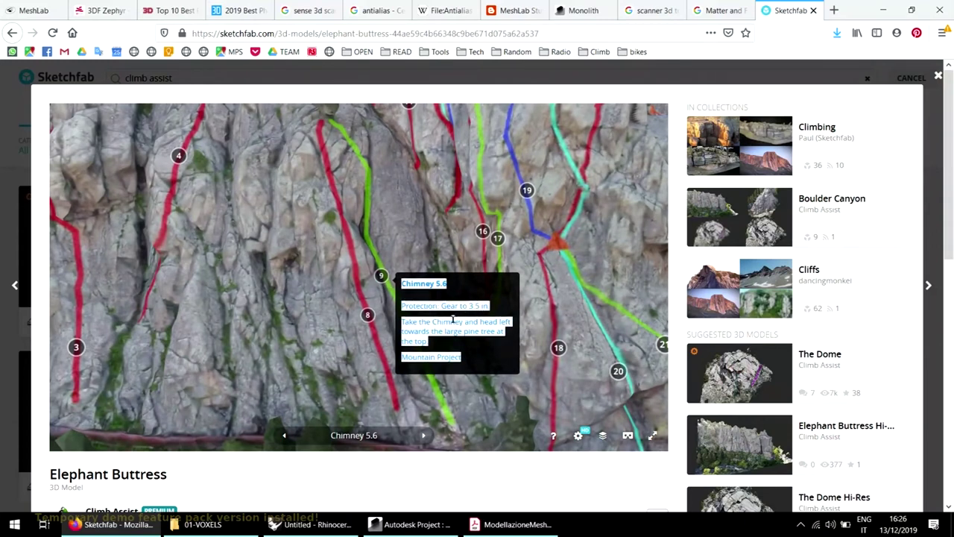
pyautogui.click(308, 329)
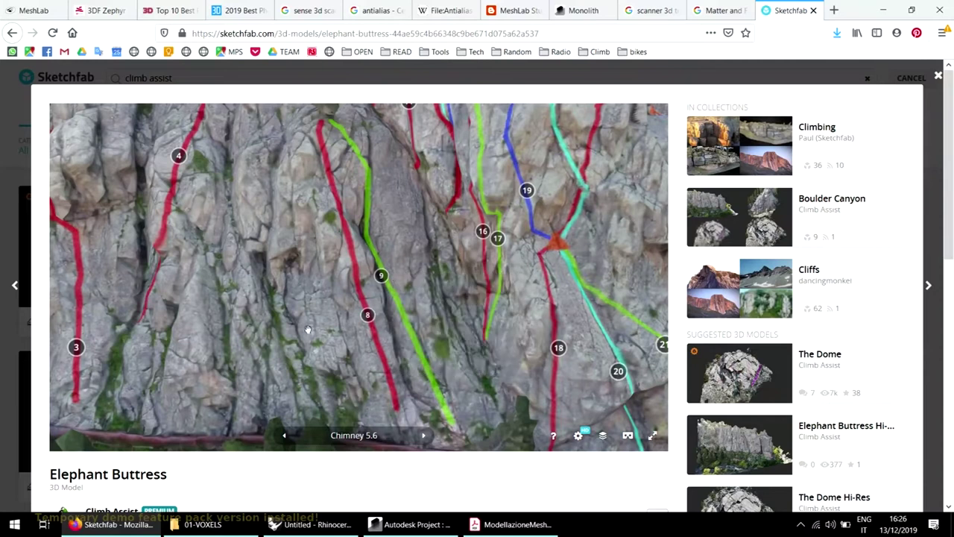
pyautogui.click(380, 275)
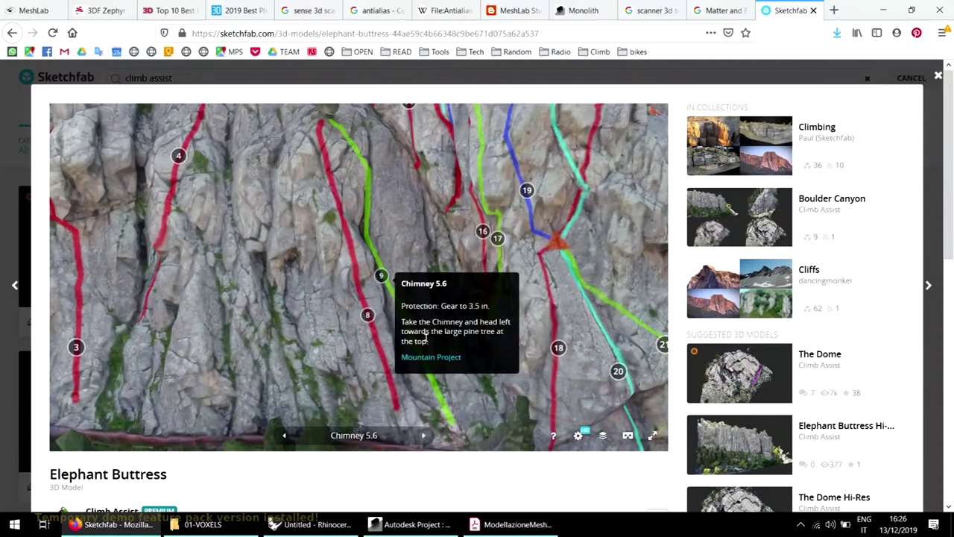
pyautogui.click(326, 368)
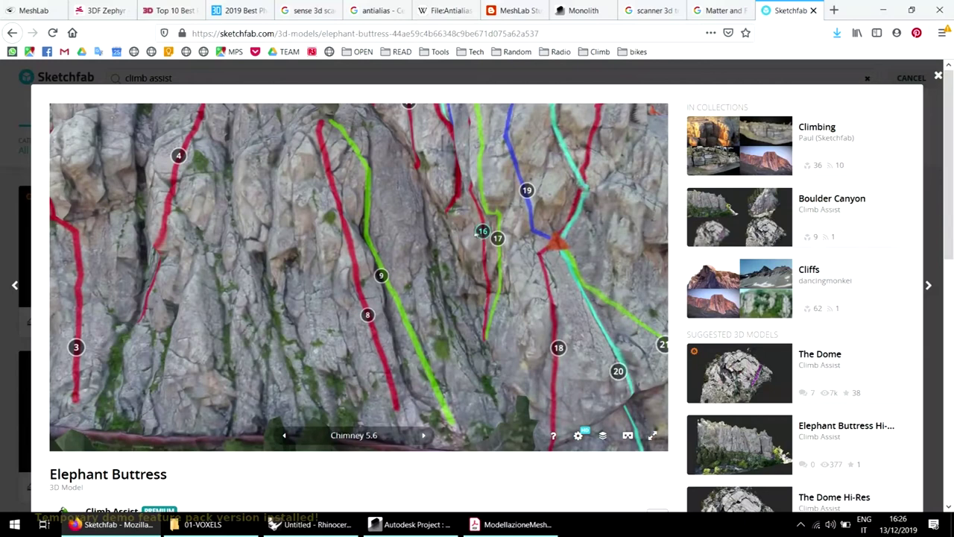
pyautogui.click(495, 237)
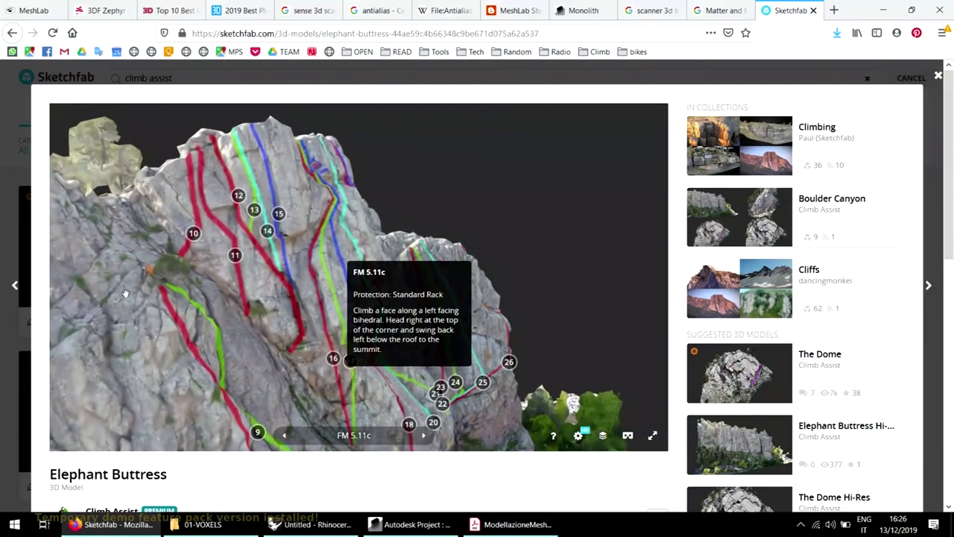
# Return to the PDF presentation and advance past the Volumetric 3D printing slide to the Sketchfab Repositories slide.
pyautogui.click(522, 522)
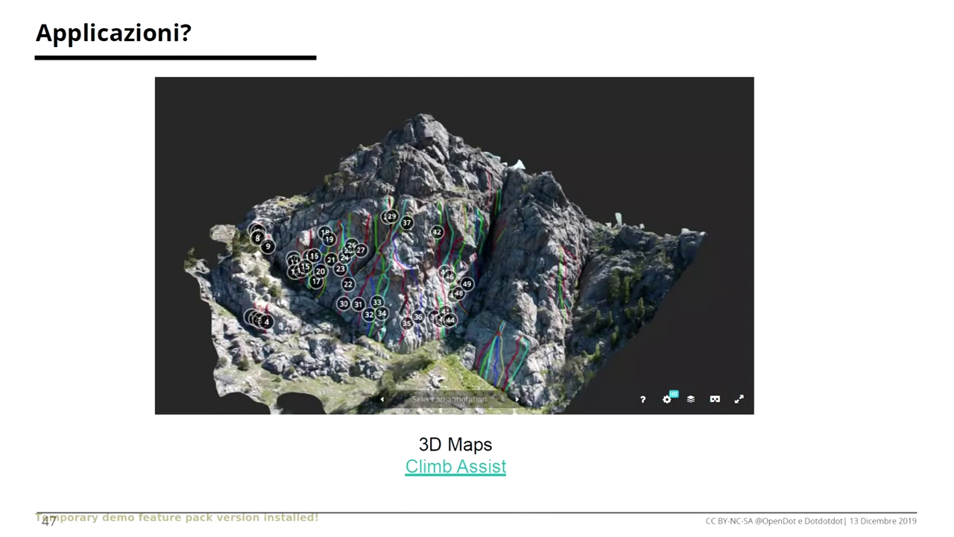
pyautogui.press('Right')
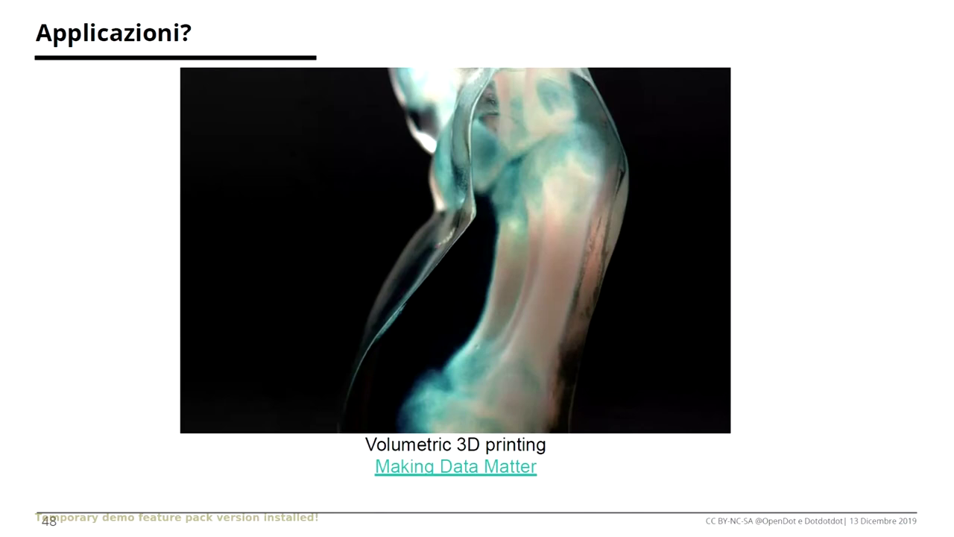
pyautogui.press('Right')
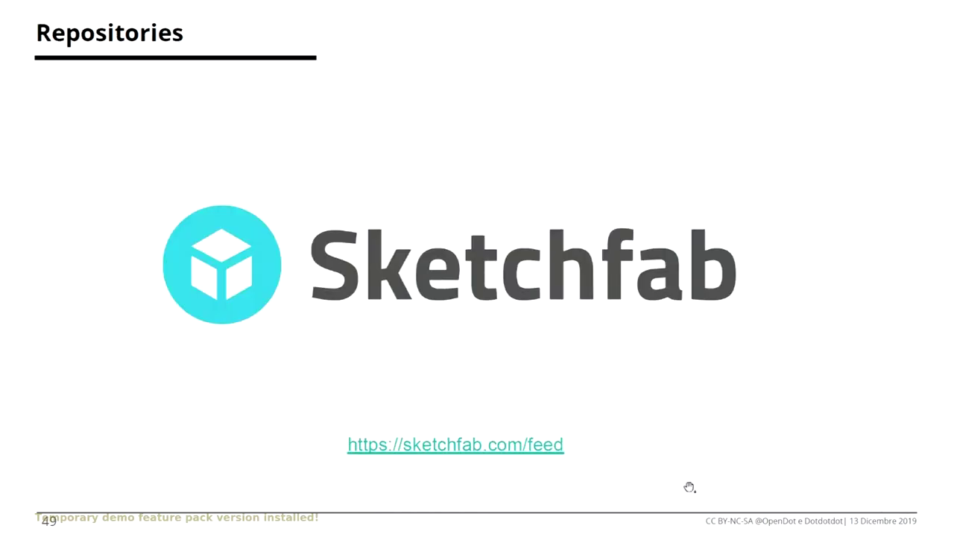
# Open the slide's sketchfab.com/feed link and browse the newsfeed models as far as the suggestions.
pyautogui.click(515, 447)
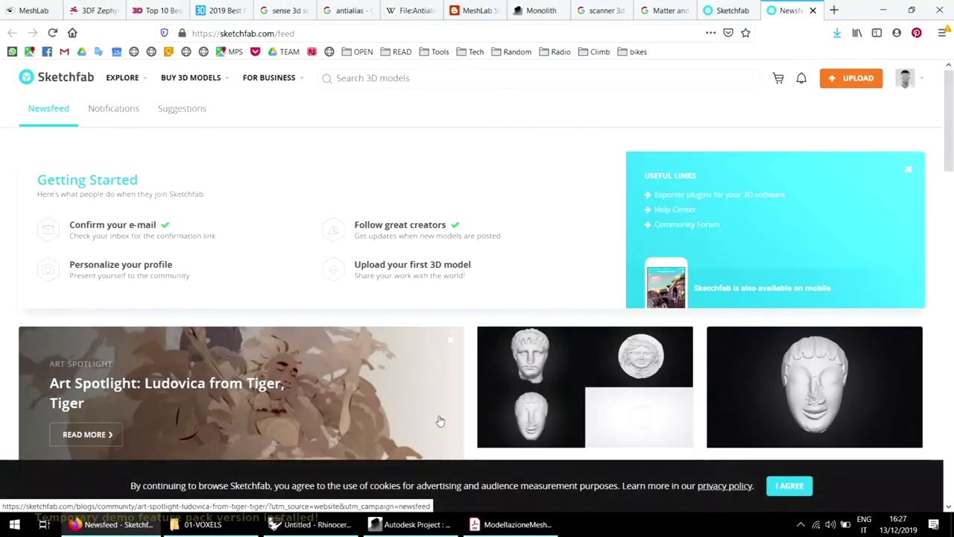
pyautogui.scroll(-5, 366, 300)
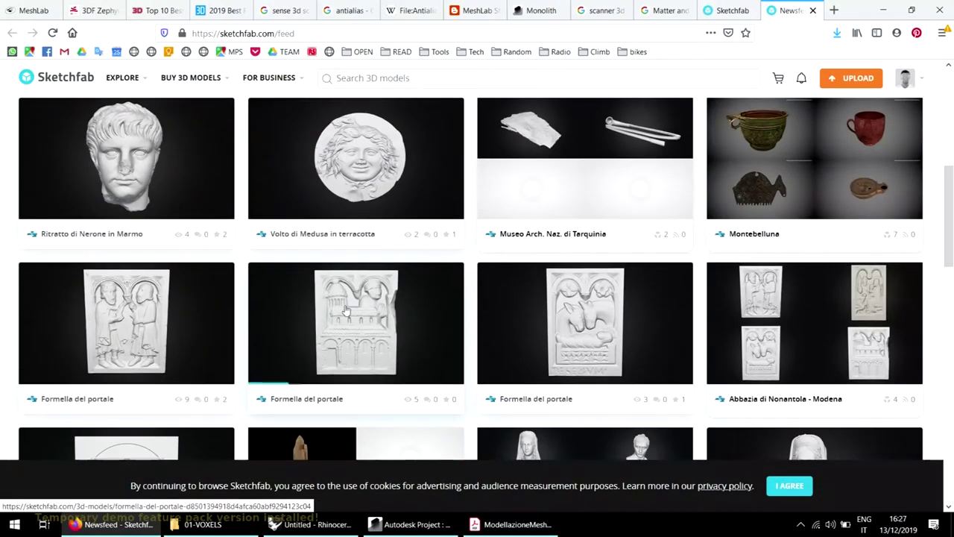
pyautogui.scroll(-3, 298, 323)
pyautogui.scroll(-10, 295, 336)
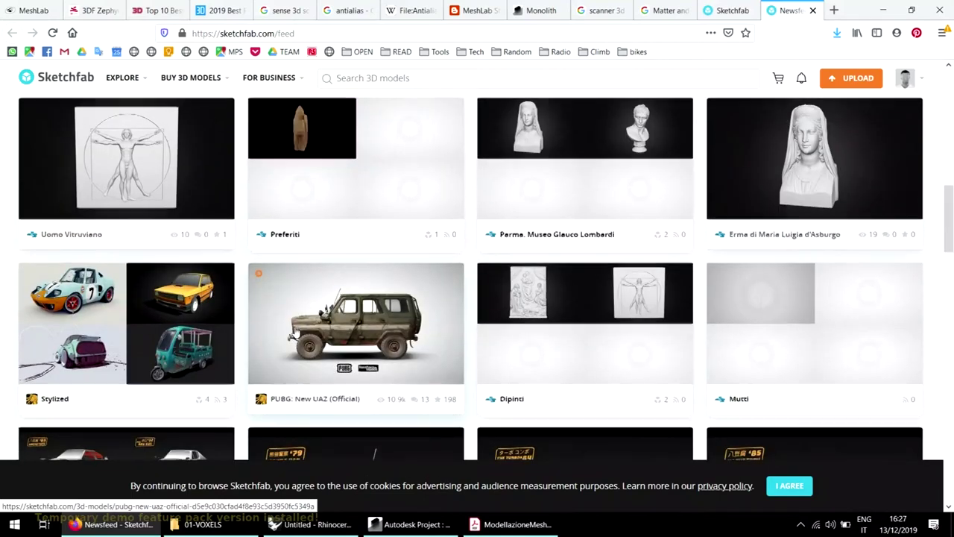
pyautogui.scroll(-3, 330, 313)
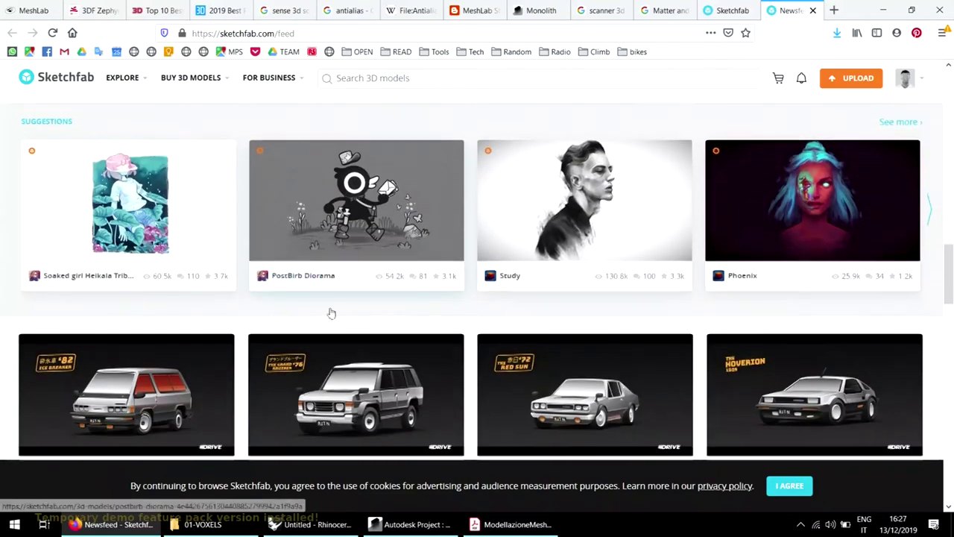
pyautogui.scroll(3, 342, 330)
pyautogui.scroll(2, 342, 329)
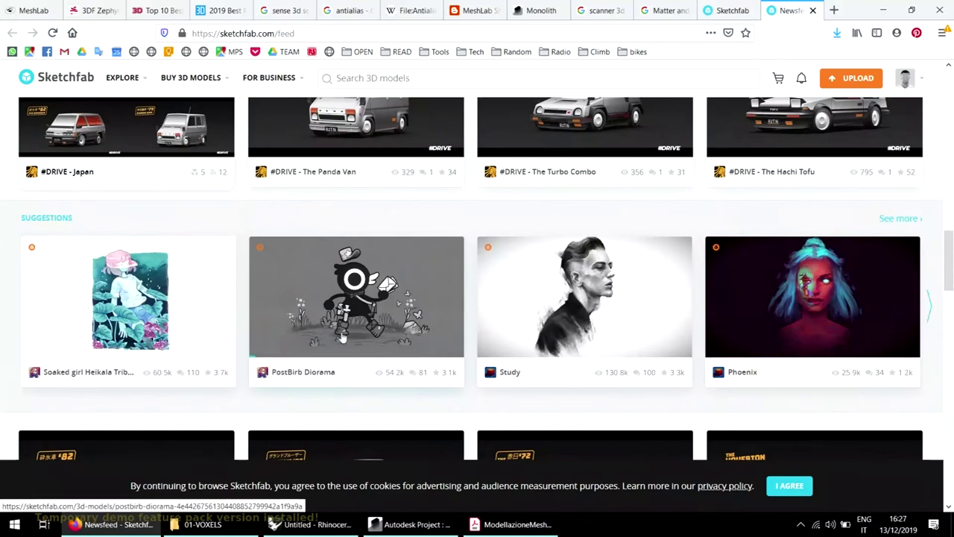
# Inspect the suggested PostBirb Diorama model from the front and back, and return to browsing the newsfeed.
pyautogui.click(389, 306)
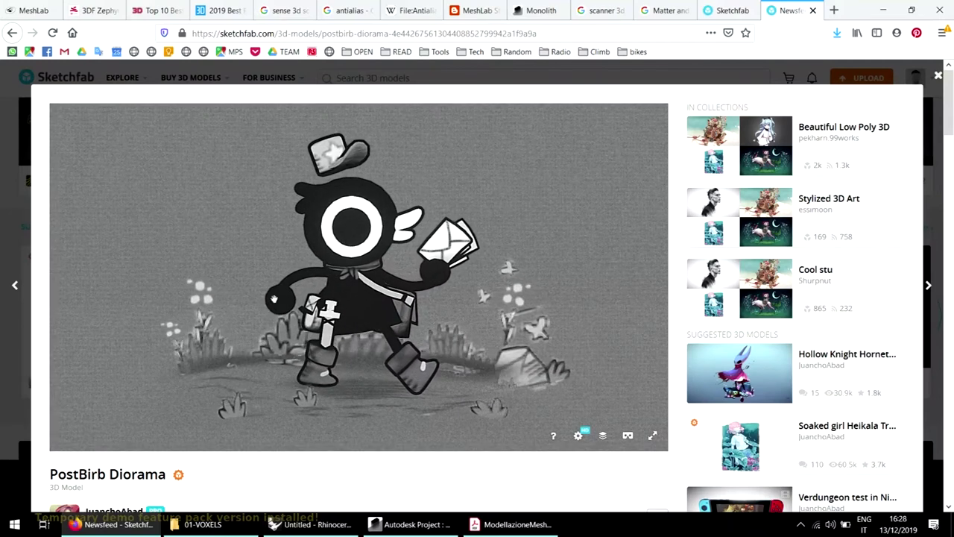
pyautogui.moveTo(274, 298); pyautogui.dragTo(198, 300)
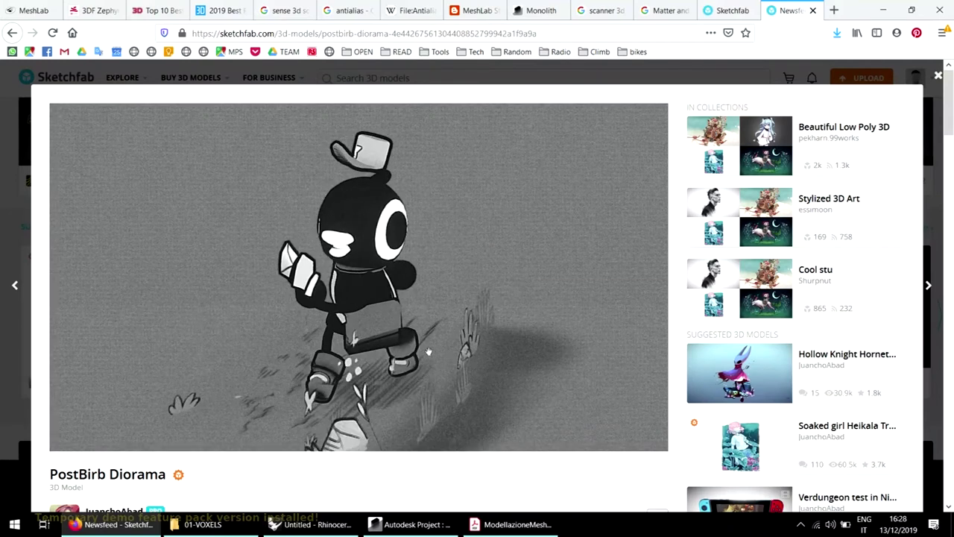
pyautogui.click(9, 333)
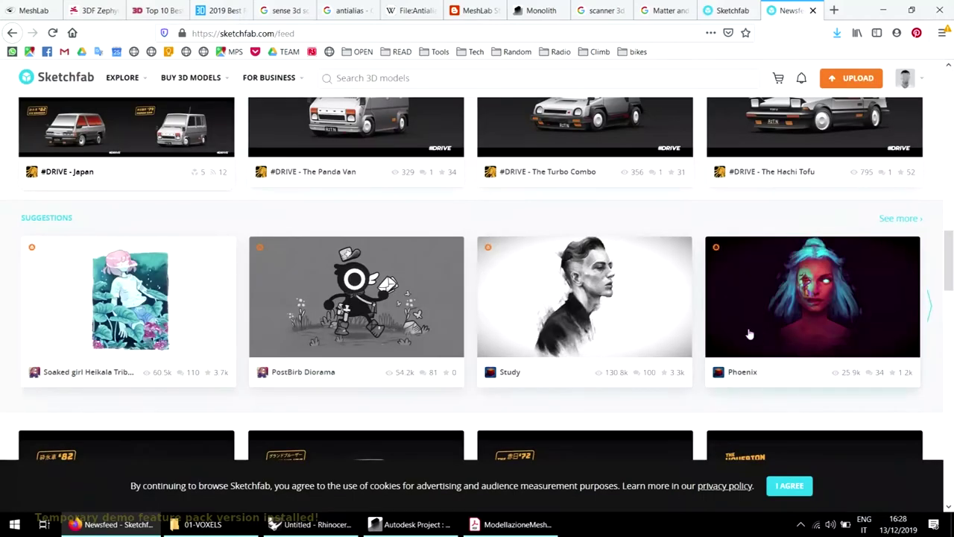
pyautogui.scroll(-4, 748, 309)
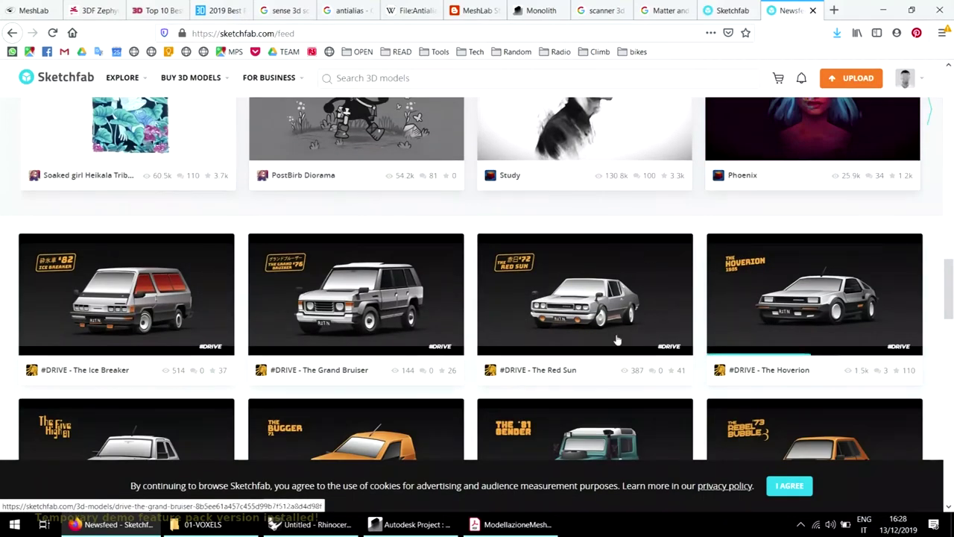
# Browse the Sketchfab newsfeed down to the archaeological finds and open the Frammento di vaso preistorico 193 model.
pyautogui.scroll(-10, 667, 279)
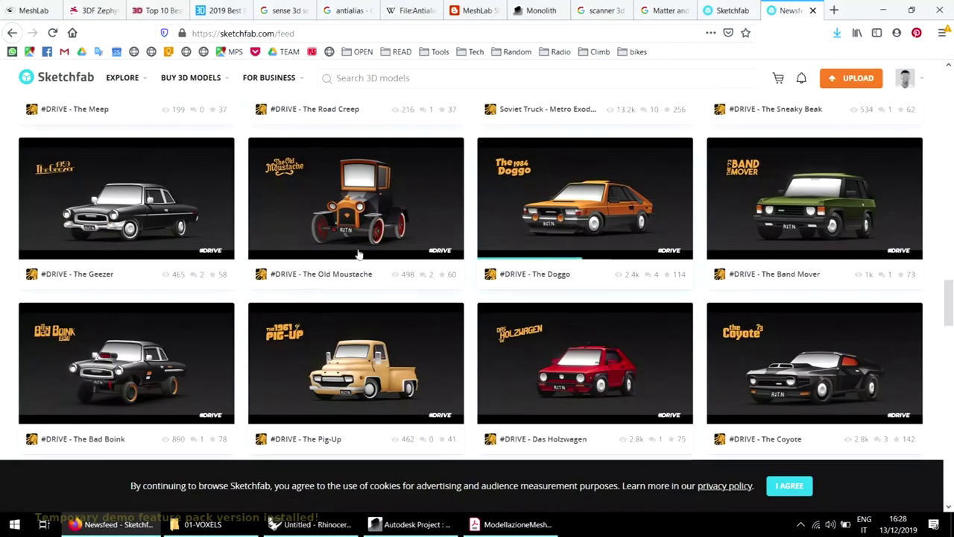
pyautogui.scroll(-6, 393, 293)
pyautogui.scroll(-5, 385, 307)
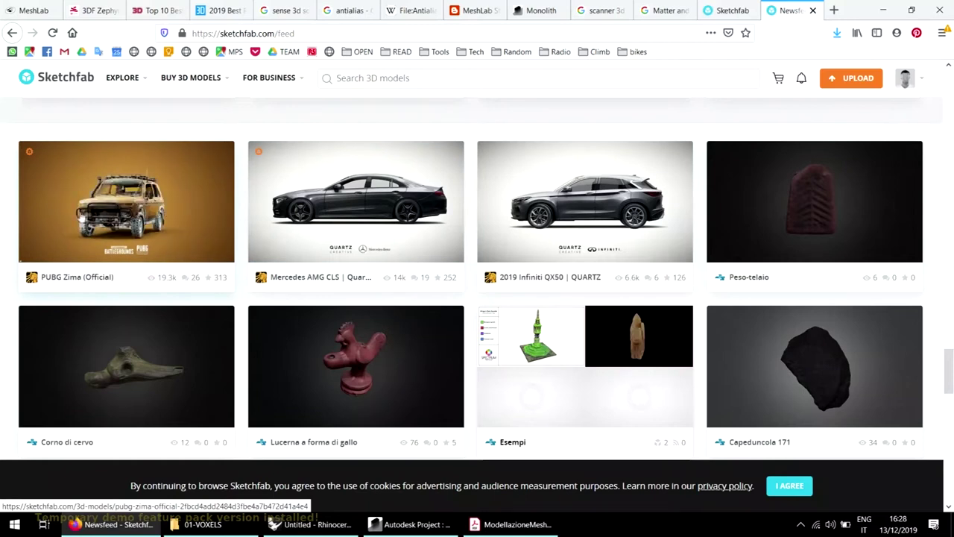
pyautogui.scroll(-6, 141, 308)
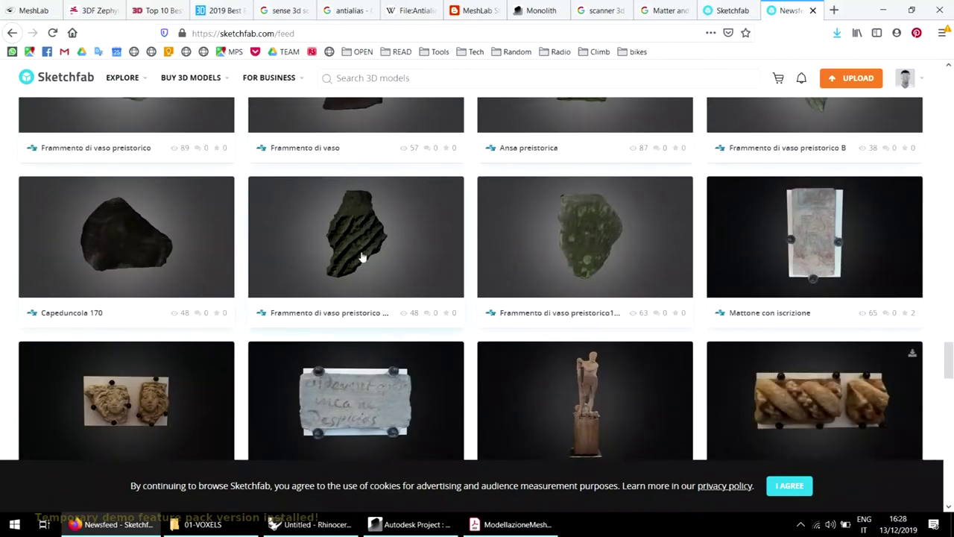
pyautogui.click(361, 253)
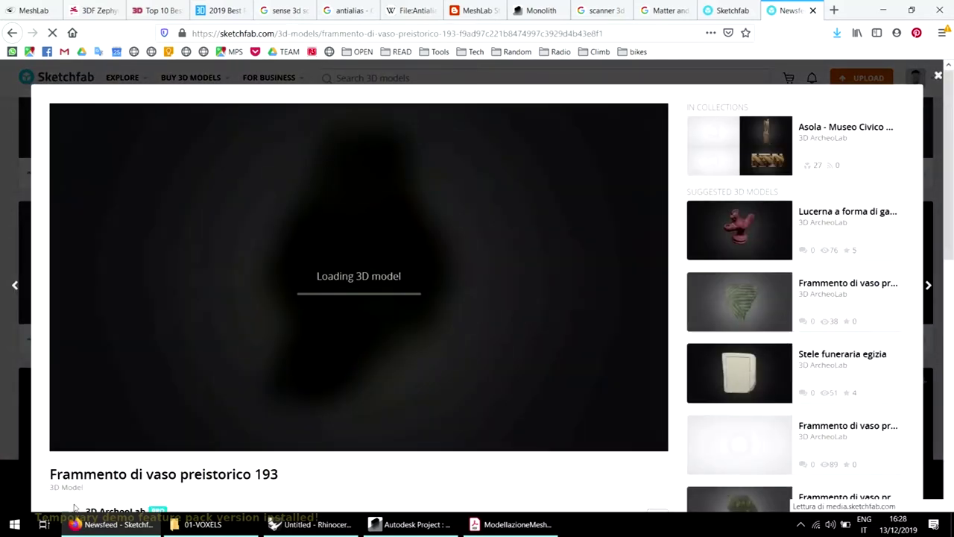
# Inspect the shape and surface relief of the Frammento di vaso preistorico 193 model from different angles.
pyautogui.scroll(-2, 191, 474)
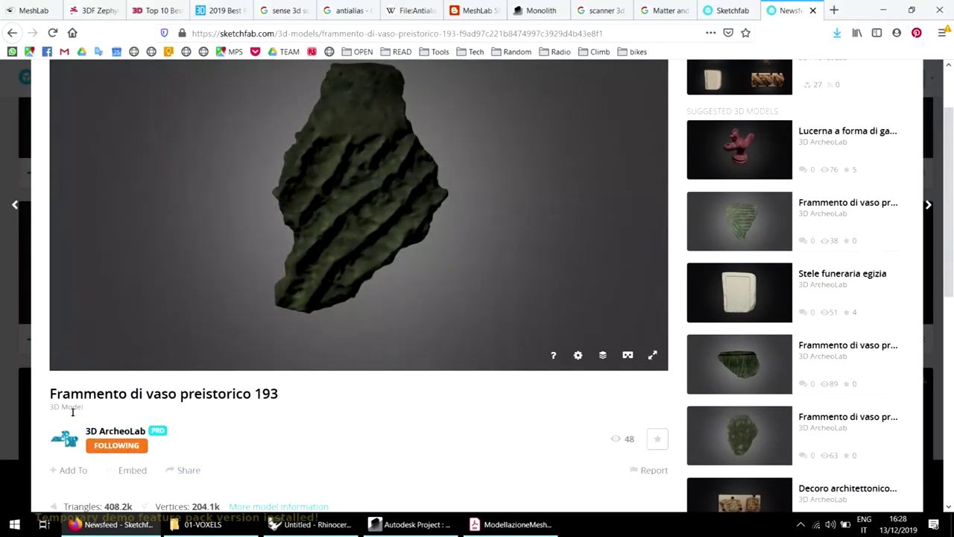
pyautogui.moveTo(343, 149); pyautogui.dragTo(558, 303)
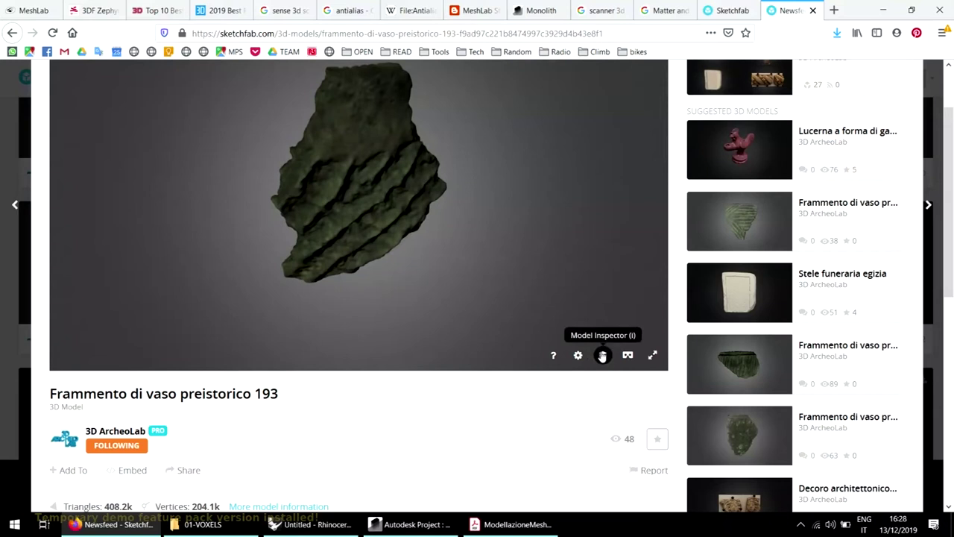
pyautogui.moveTo(405, 262)
pyautogui.mouseDown()
pyautogui.moveTo(388, 258)
pyautogui.moveTo(398, 398)
pyautogui.mouseUp()
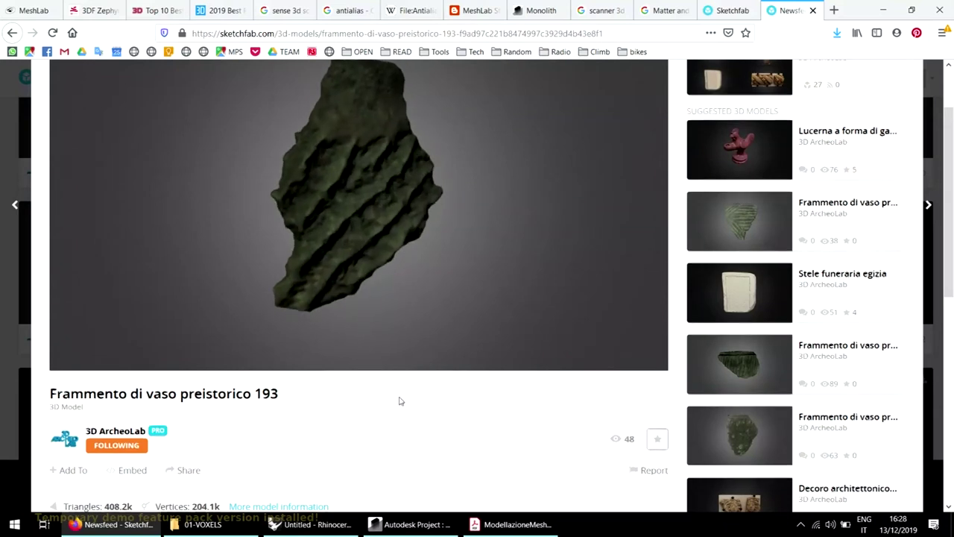
# Show the vase fragment as a wireframe with the Model Inspector.
pyautogui.scroll(2, 398, 398)
pyautogui.click(603, 436)
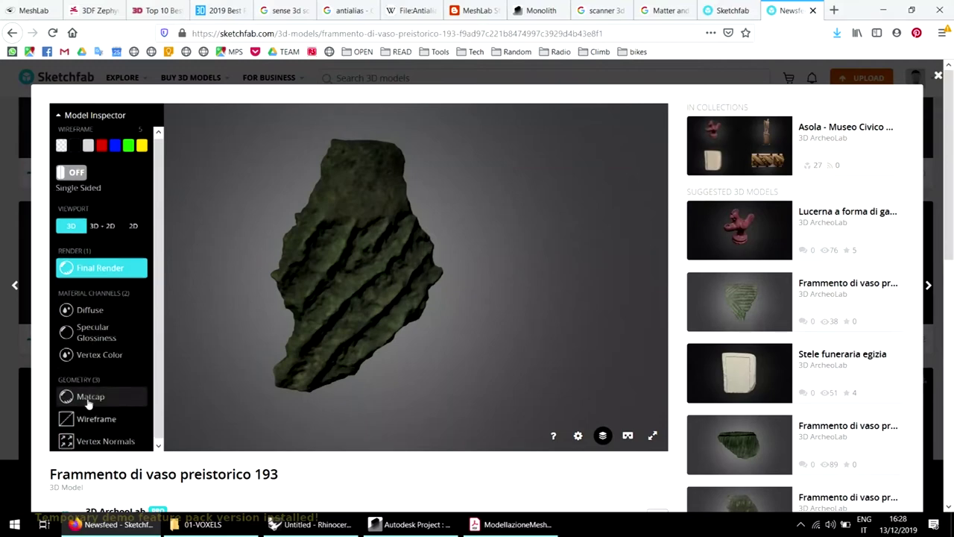
pyautogui.scroll(-1, 94, 410)
pyautogui.click(96, 418)
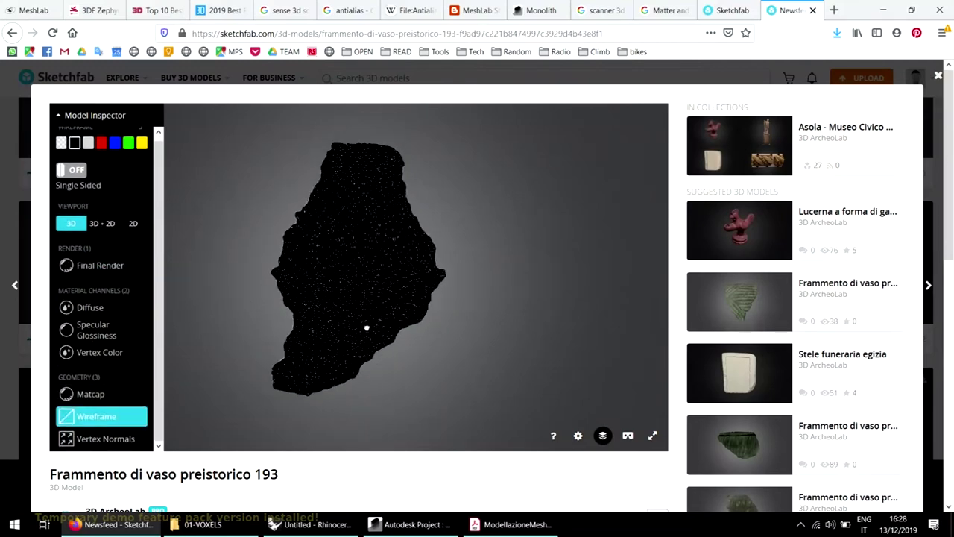
# Examine the fragment's wireframe mesh density up close and from several sides.
pyautogui.scroll(10, 369, 272)
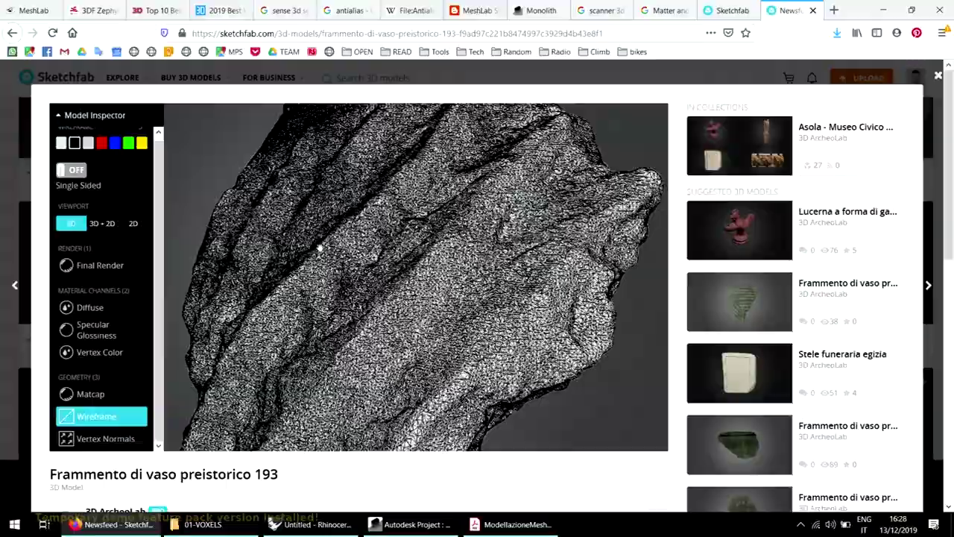
pyautogui.moveTo(313, 328)
pyautogui.mouseDown()
pyautogui.moveTo(382, 352)
pyautogui.moveTo(342, 333)
pyautogui.moveTo(341, 309)
pyautogui.mouseUp()
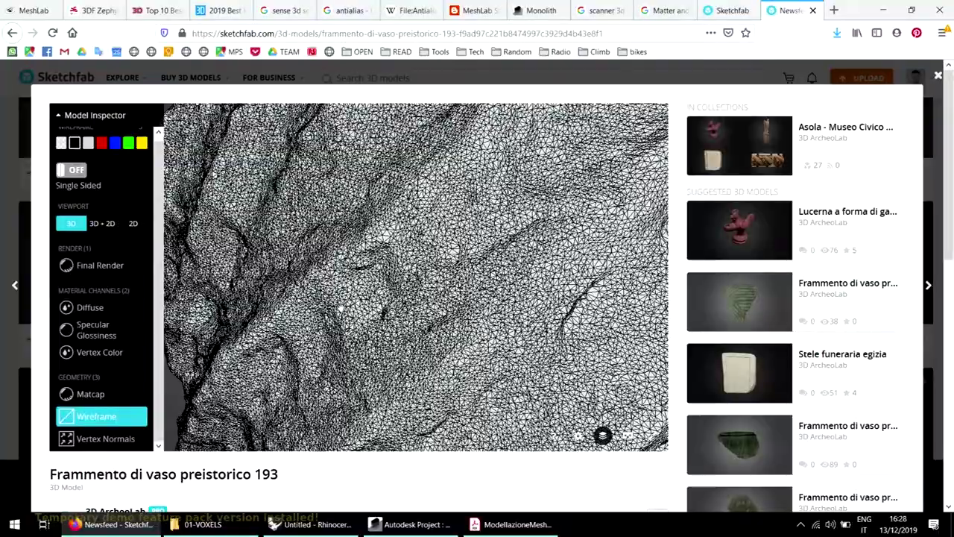
pyautogui.scroll(-5, 421, 301)
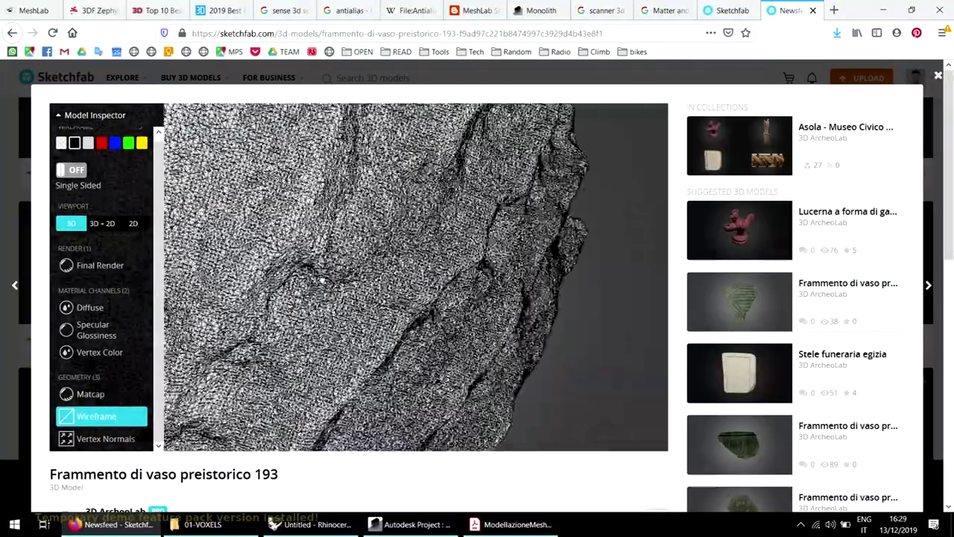
pyautogui.moveTo(421, 302); pyautogui.dragTo(322, 393)
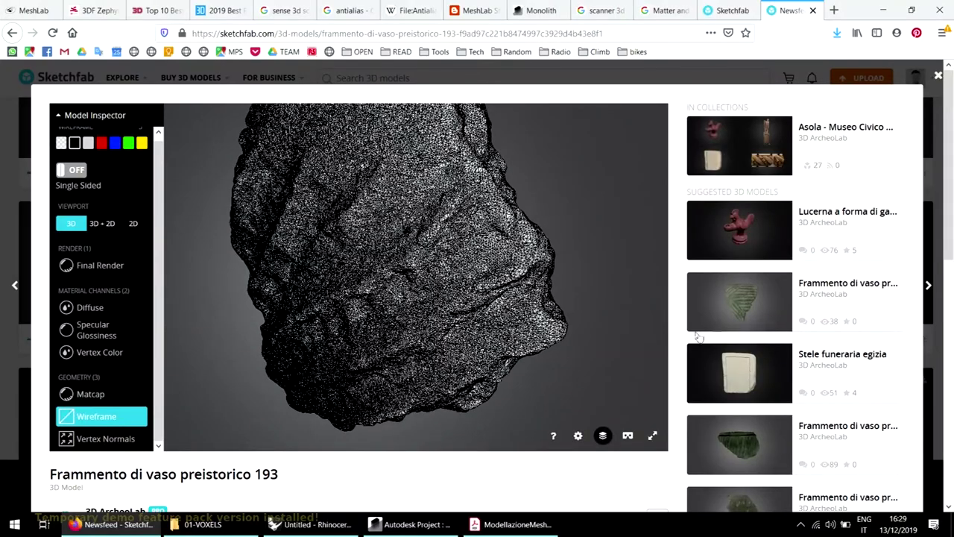
# Switch to the PDF presentation, revisit the Low Poly Game Assets slide, return to the Sketchfab Repositories slide and exit full-screen view.
pyautogui.click(513, 524)
pyautogui.scroll(3, 520, 453)
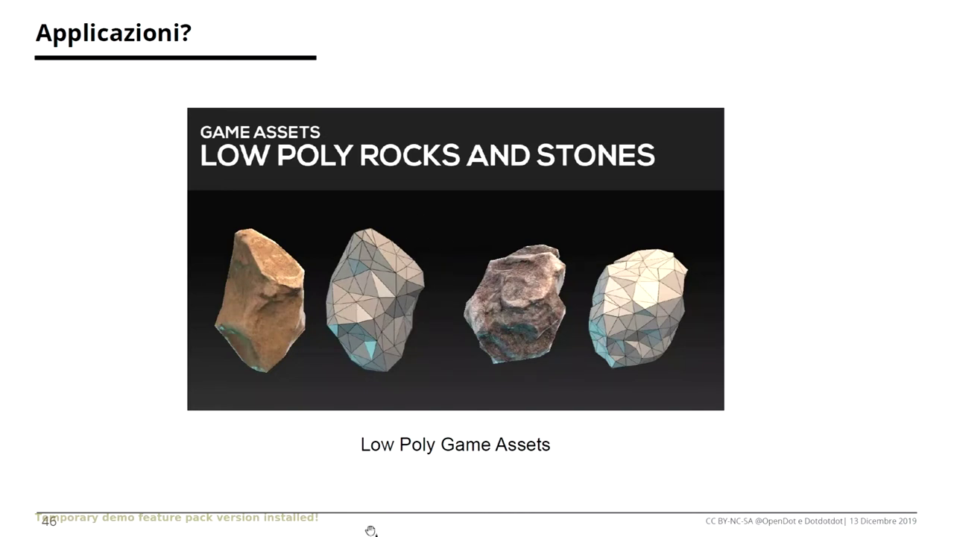
pyautogui.press('super')
pyautogui.press('Escape')
pyautogui.press('super')
pyautogui.press('Escape')
pyautogui.press('Right')
pyautogui.press('Right')
pyautogui.press('Right')
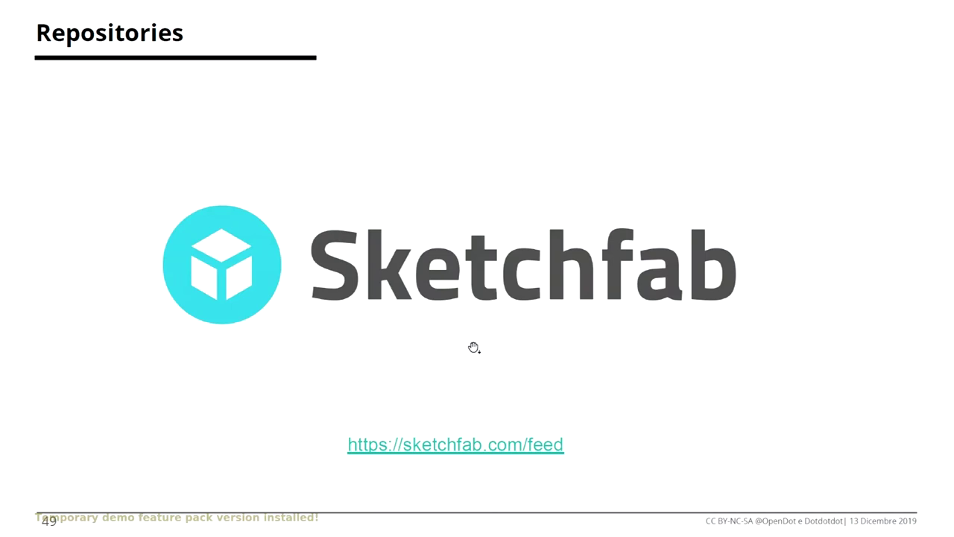
pyautogui.press('Escape')
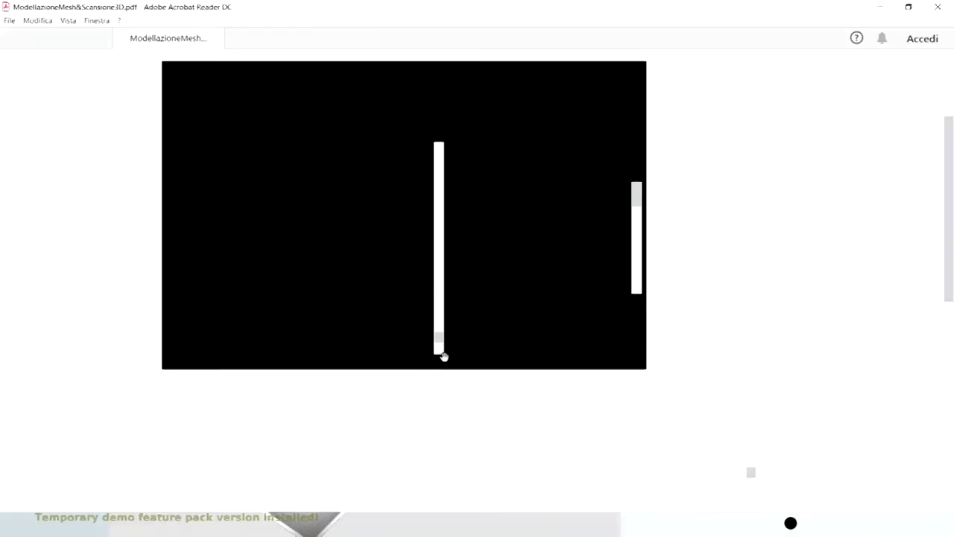
# Close Monolith and the ModellazioneMesh&Scansione3D.pdf presentation.
pyautogui.click(387, 524)
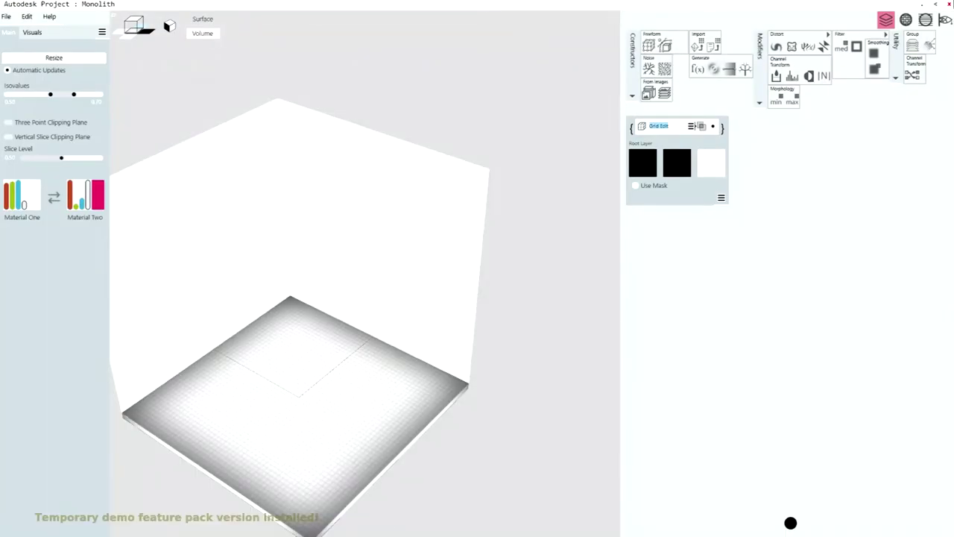
pyautogui.click(947, 4)
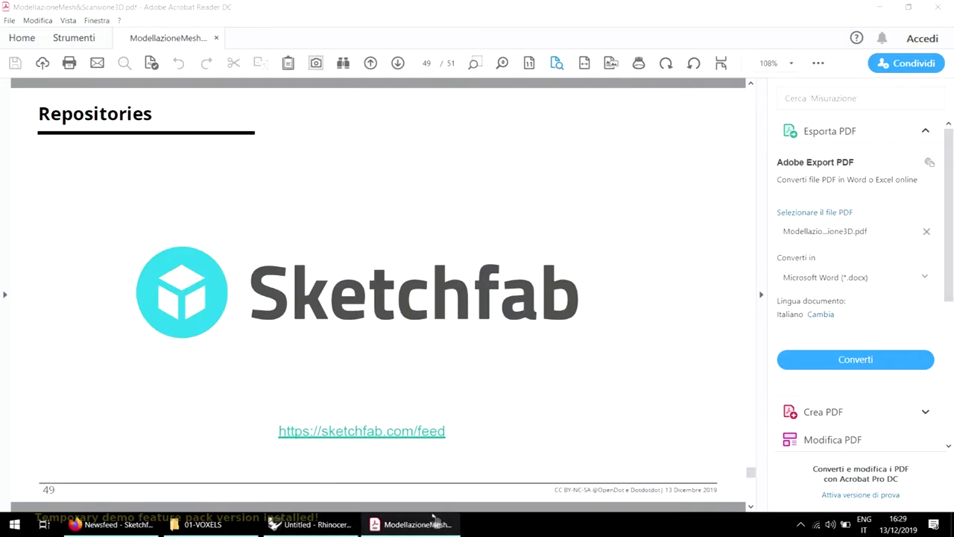
pyautogui.scroll(-2, 499, 340)
pyautogui.scroll(3, 499, 340)
pyautogui.scroll(-2, 498, 341)
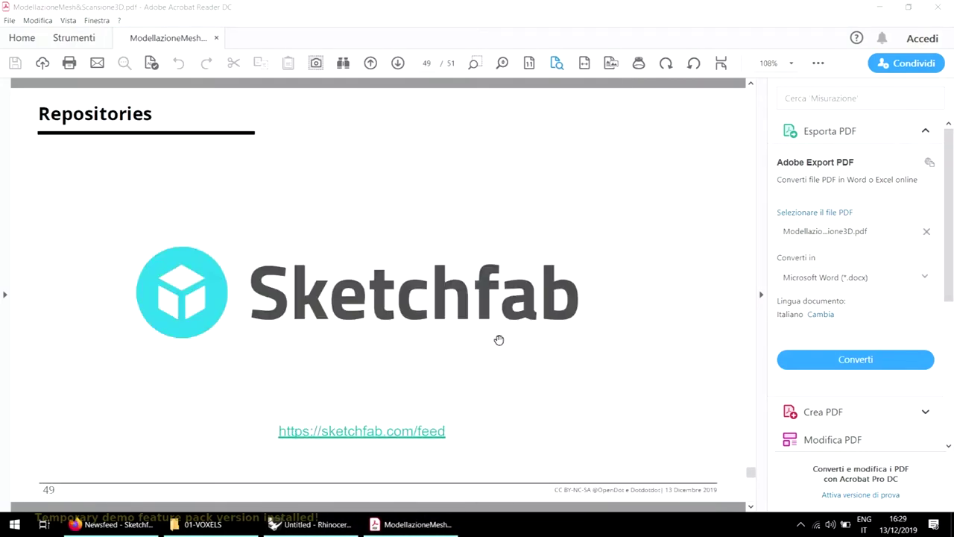
pyautogui.click(937, 7)
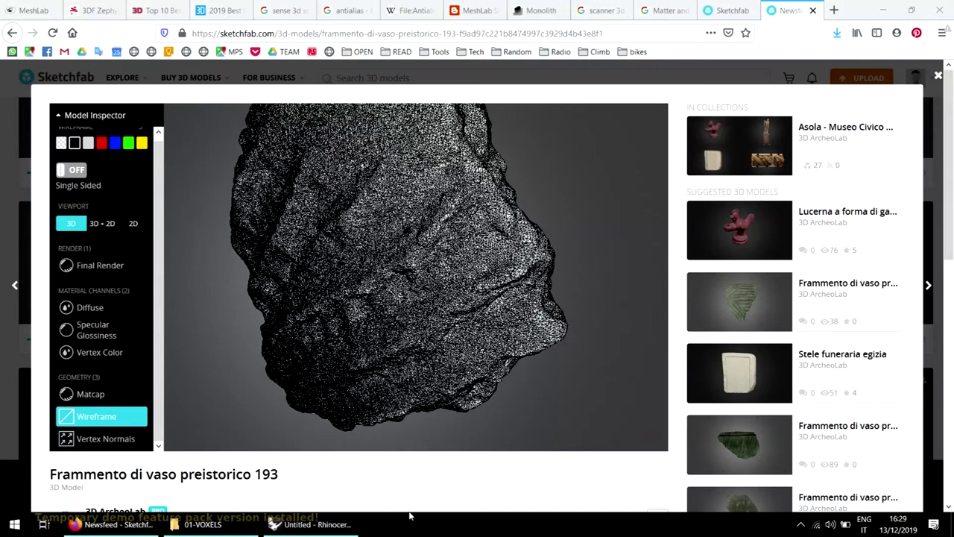
# Switch to File Explorer, open the 00-3DScan folder inside 00-Soft and select the 3DF Zephyr Free v4.523 installer.
pyautogui.click(216, 523)
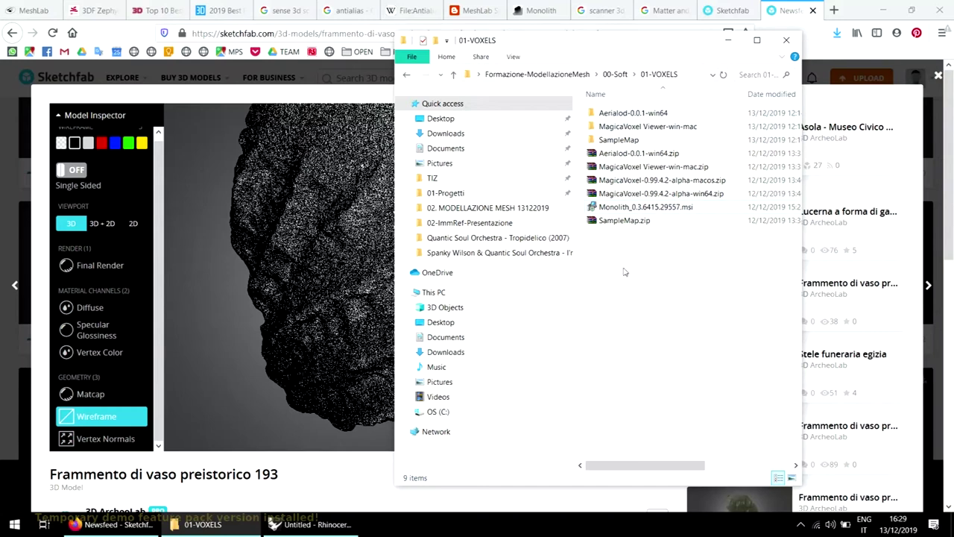
pyautogui.click(613, 78)
pyautogui.click(610, 199)
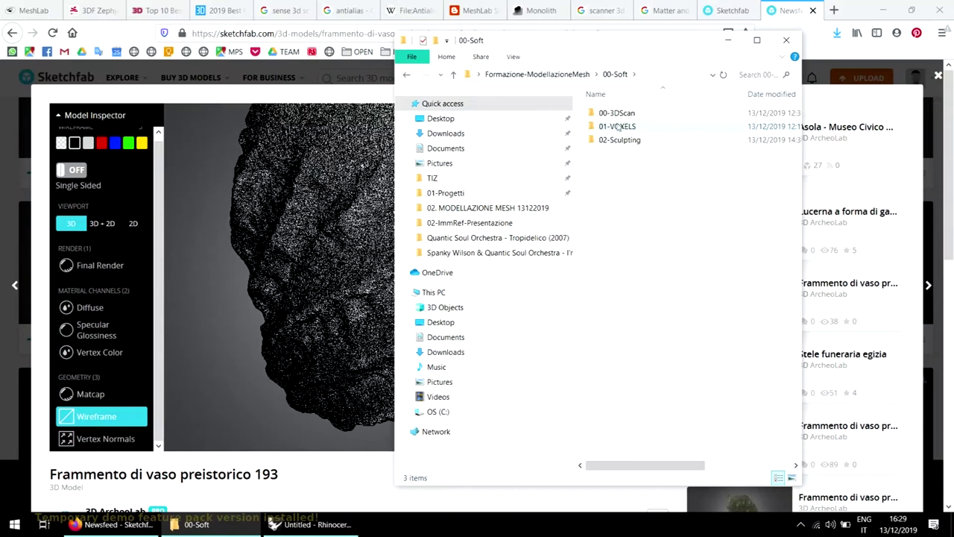
pyautogui.doubleClick(619, 116)
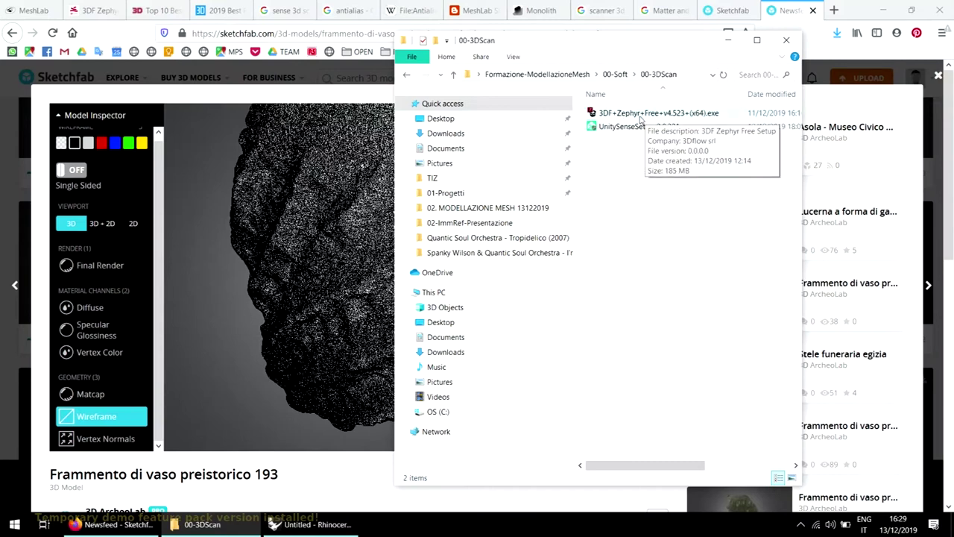
pyautogui.click(639, 114)
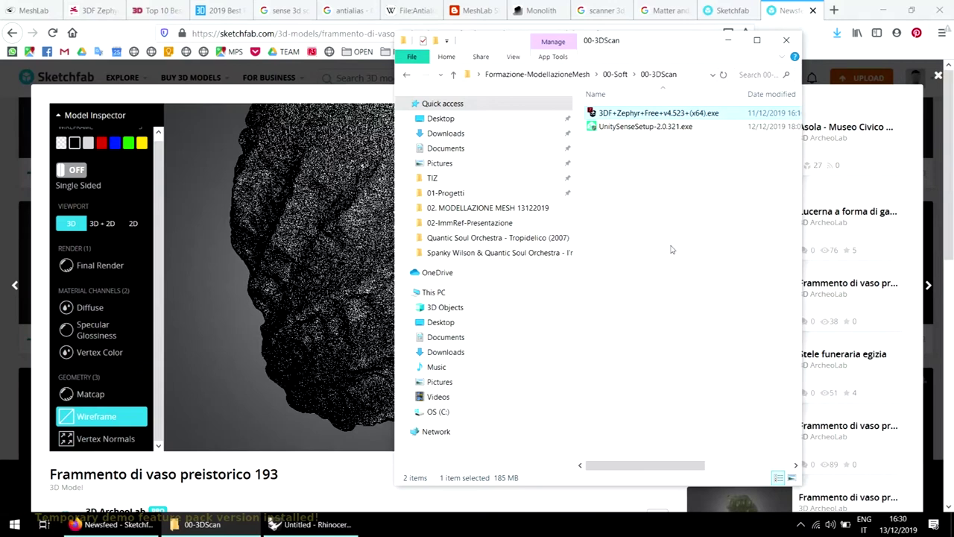
# Switch to the browser's All3DP photogrammetry software article and skim its introduction and overview table.
pyautogui.click(216, 11)
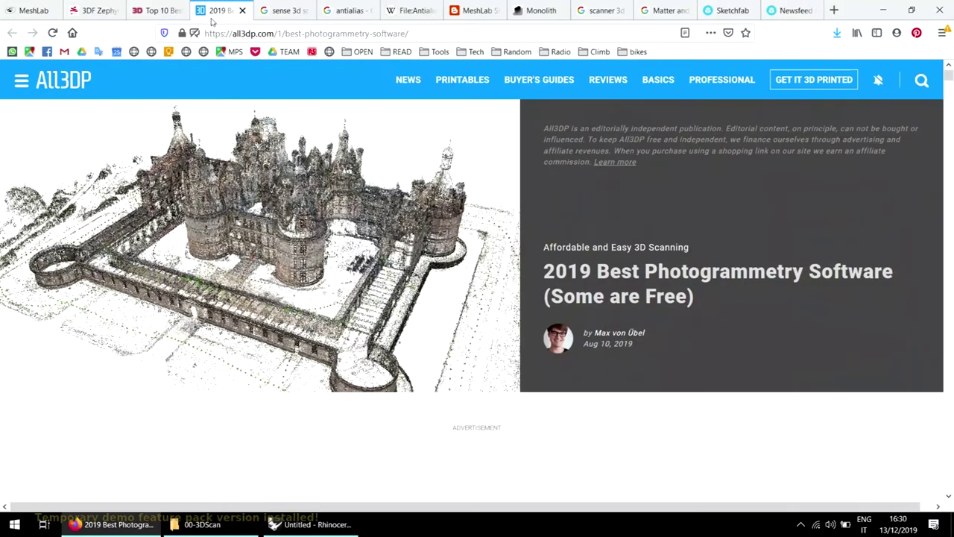
pyautogui.scroll(-10, 294, 230)
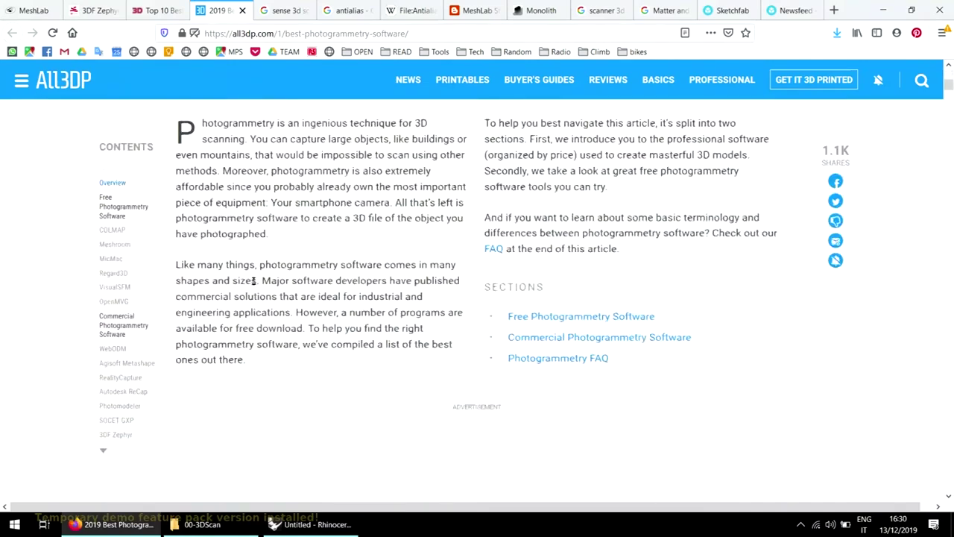
pyautogui.scroll(-4, 261, 293)
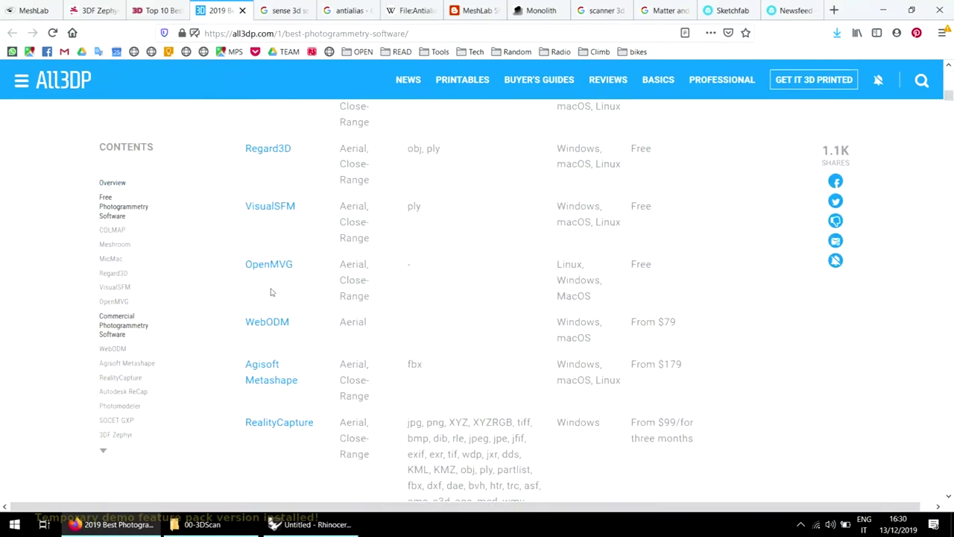
pyautogui.scroll(-2, 366, 368)
pyautogui.scroll(15, 366, 385)
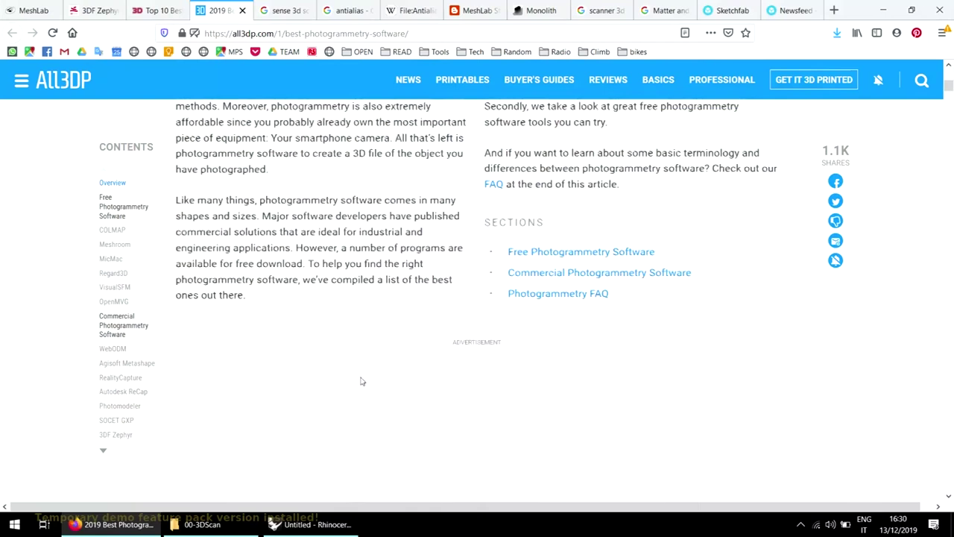
pyautogui.scroll(2, 354, 389)
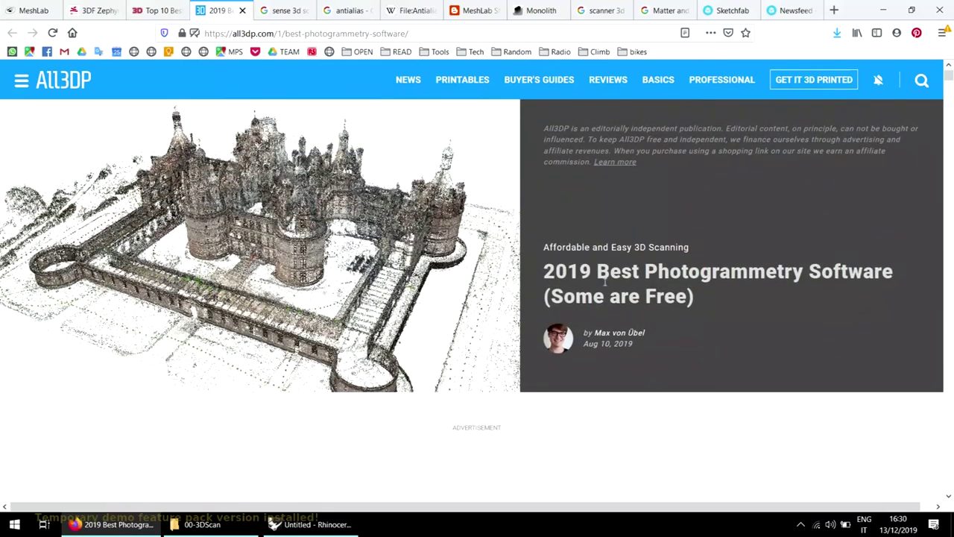
# Highlight "Best Photogrammetry Software" in the article title and review the overview table's formats, systems and prices down to 3DF Zephyr.
pyautogui.moveTo(601, 271); pyautogui.dragTo(893, 272)
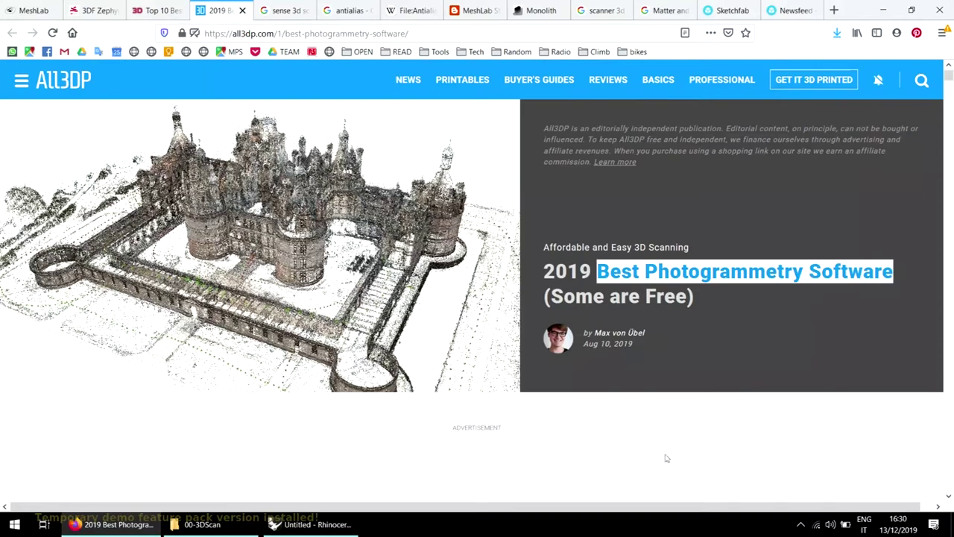
pyautogui.scroll(-15, 566, 439)
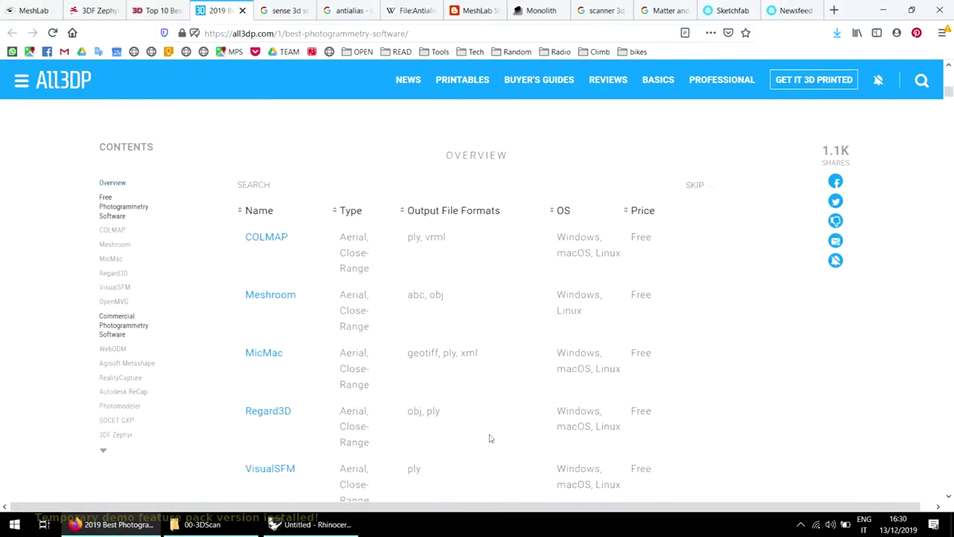
pyautogui.scroll(-2, 514, 431)
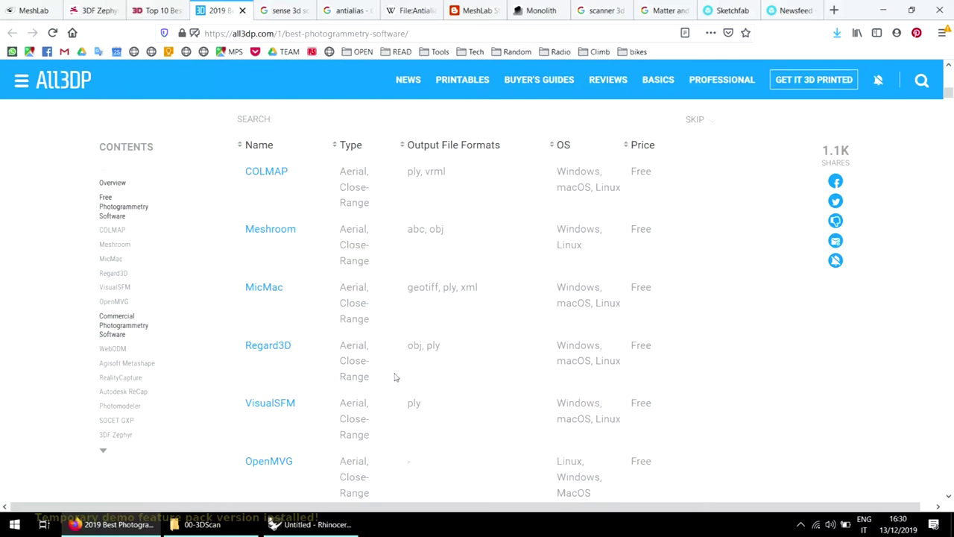
pyautogui.scroll(-5, 396, 377)
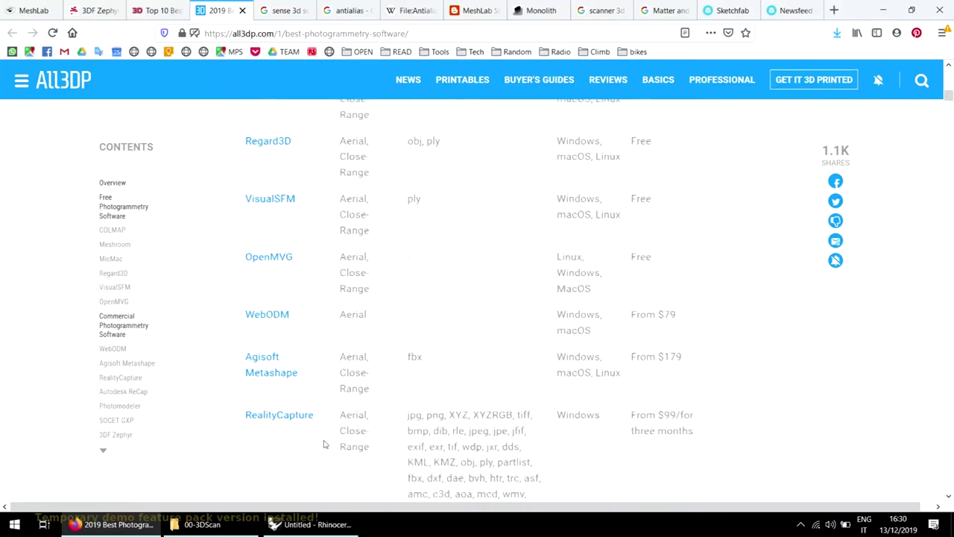
pyautogui.scroll(9, 432, 327)
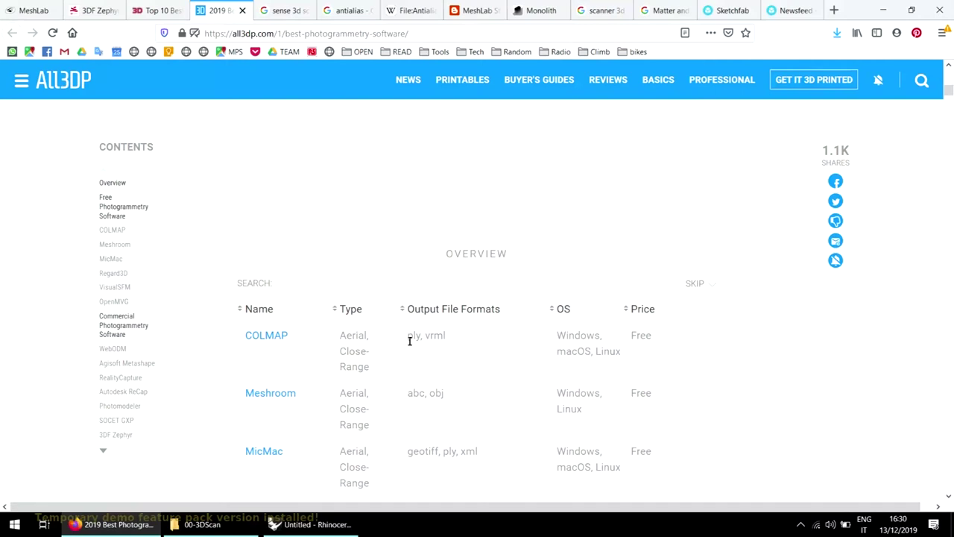
pyautogui.scroll(-20, 437, 393)
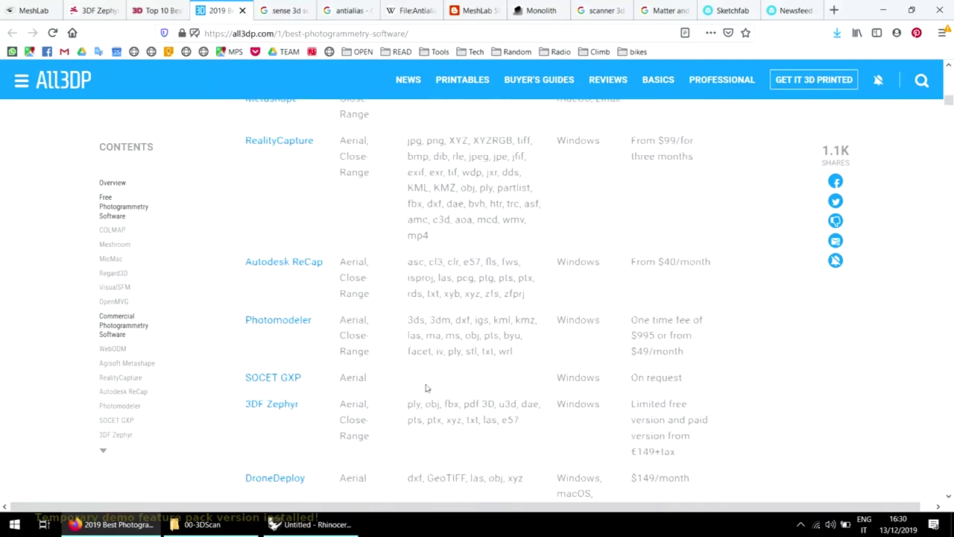
pyautogui.click(197, 524)
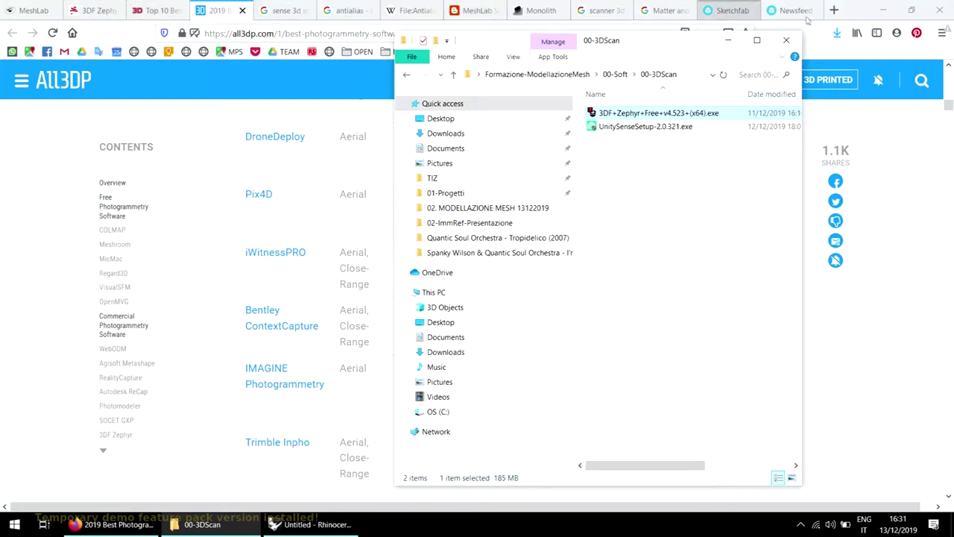
pyautogui.click(854, 11)
pyautogui.click(835, 10)
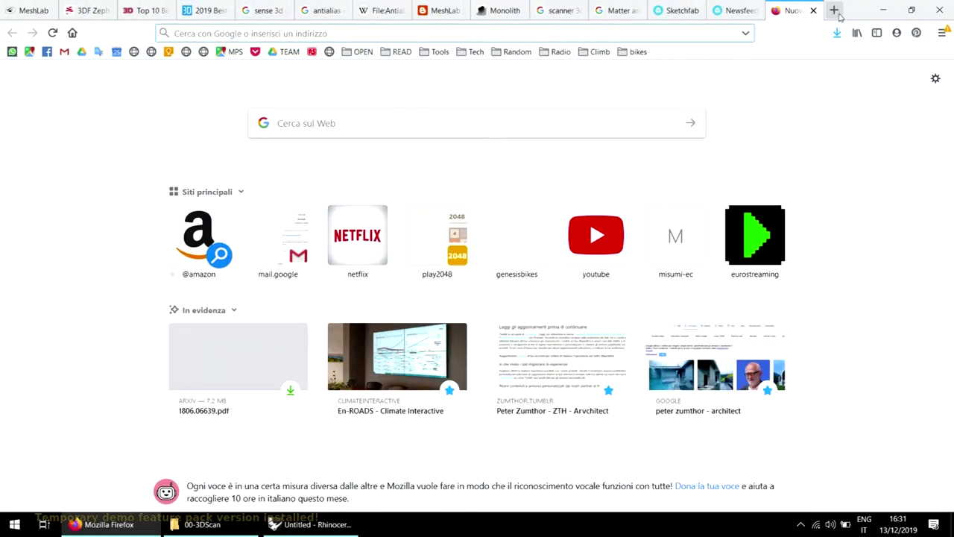
pyautogui.write('sense')
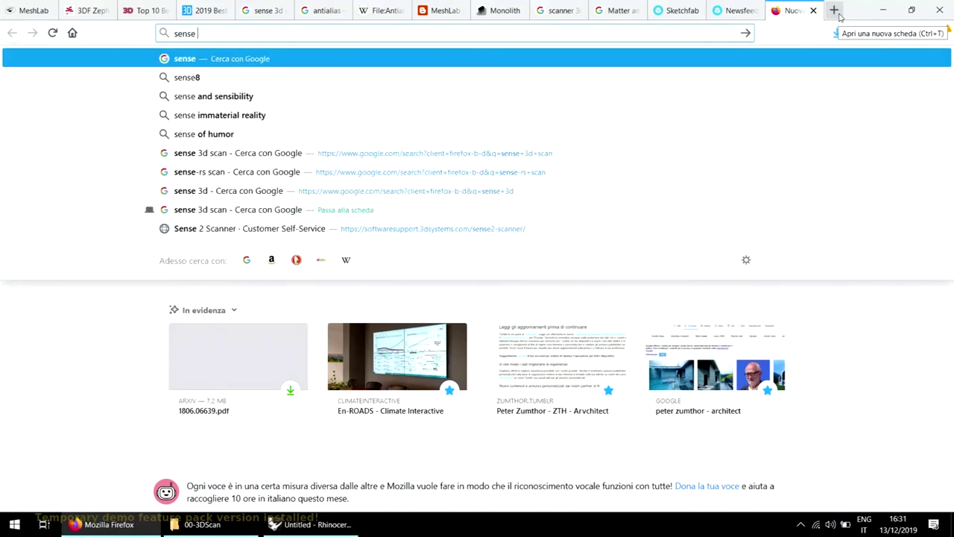
pyautogui.press('BackSpace')
pyautogui.press('BackSpace')
pyautogui.press('BackSpace')
pyautogui.press('BackSpace')
pyautogui.press('BackSpace')
pyautogui.press('BackSpace')
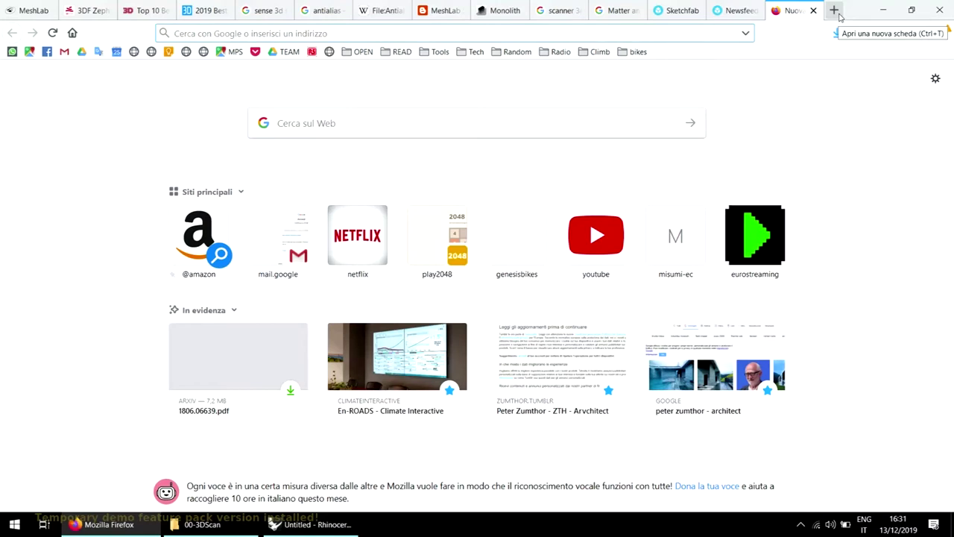
# Switch back to File Explorer, go up to the 00-Soft folder and open its 02-Sculpting subfolder.
pyautogui.hotkey('alt', 'Tab')
pyautogui.hotkey('alt', 'Up')
pyautogui.doubleClick(618, 116)
pyautogui.click(615, 73)
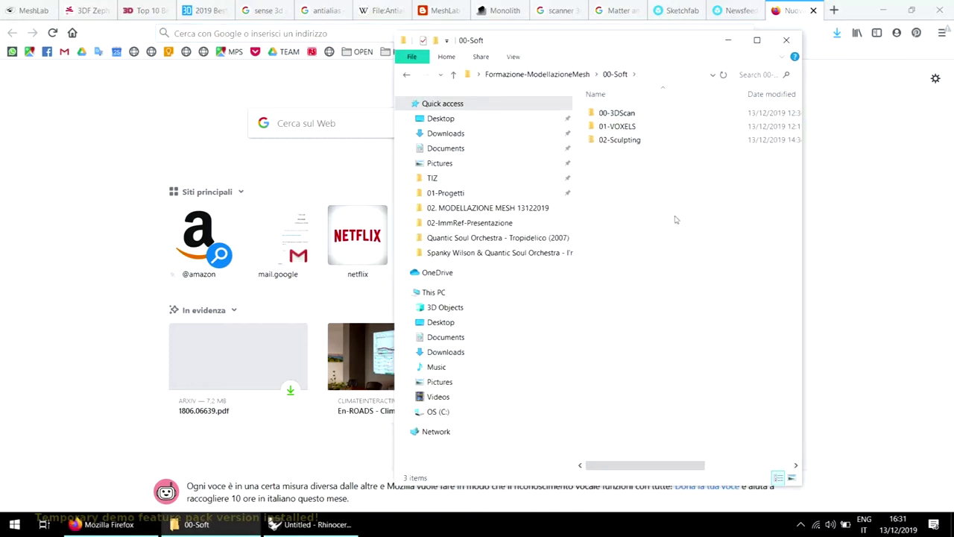
pyautogui.doubleClick(618, 141)
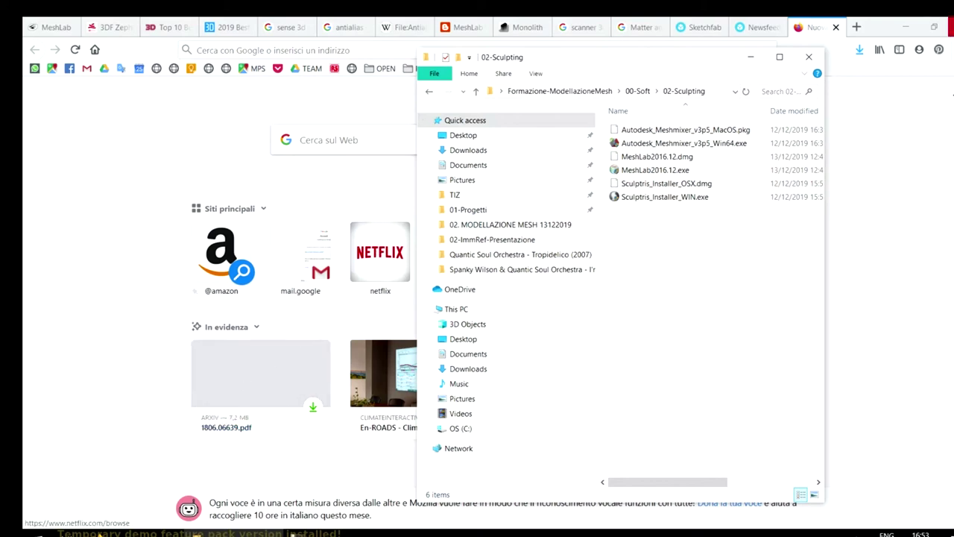
# Minimize the browser and the 02-Sculpting folder window to expose the desktop shortcuts.
pyautogui.click(904, 28)
pyautogui.click(904, 28)
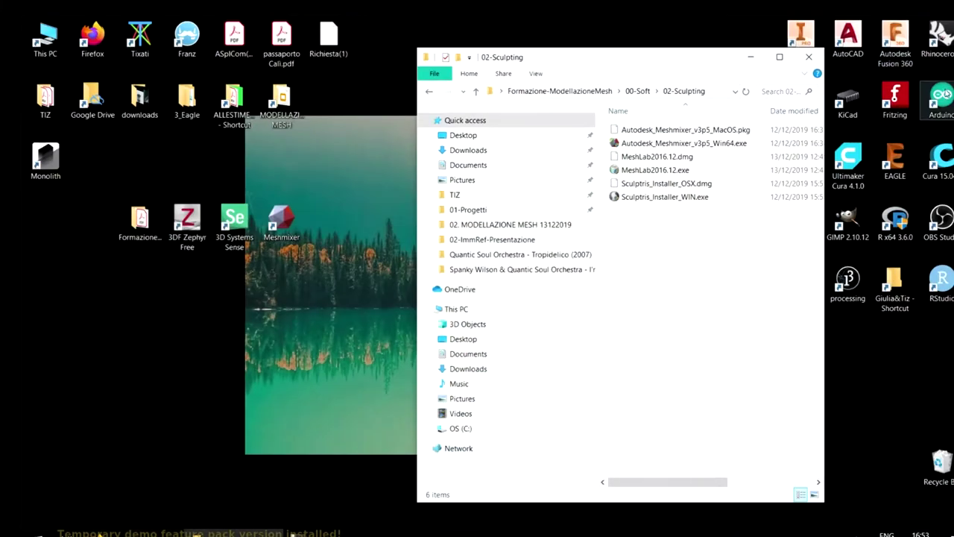
pyautogui.click(751, 57)
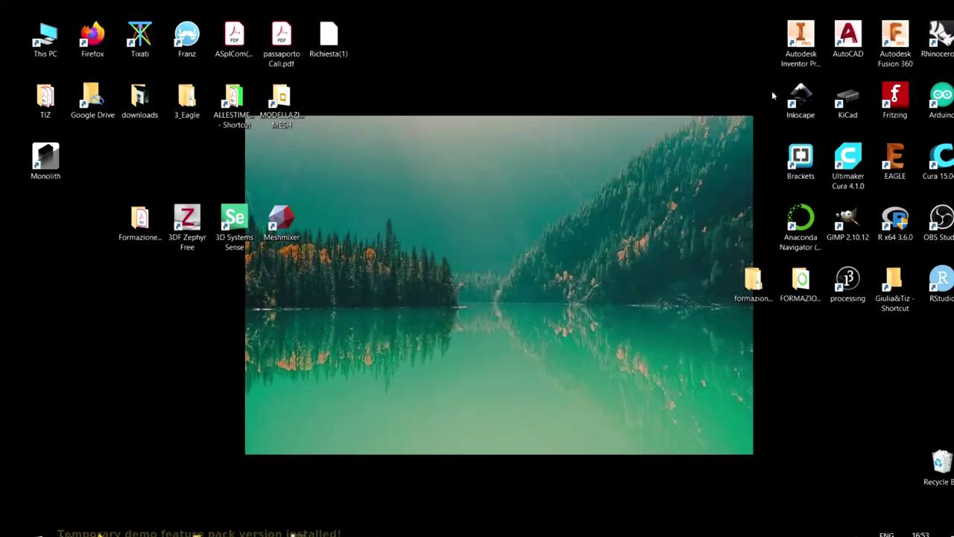
pyautogui.click(251, 532)
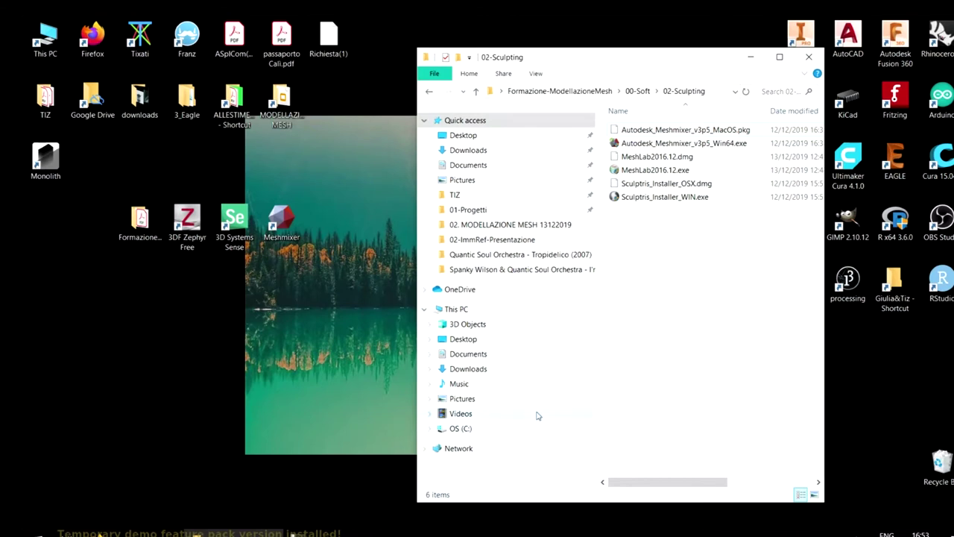
pyautogui.click(750, 55)
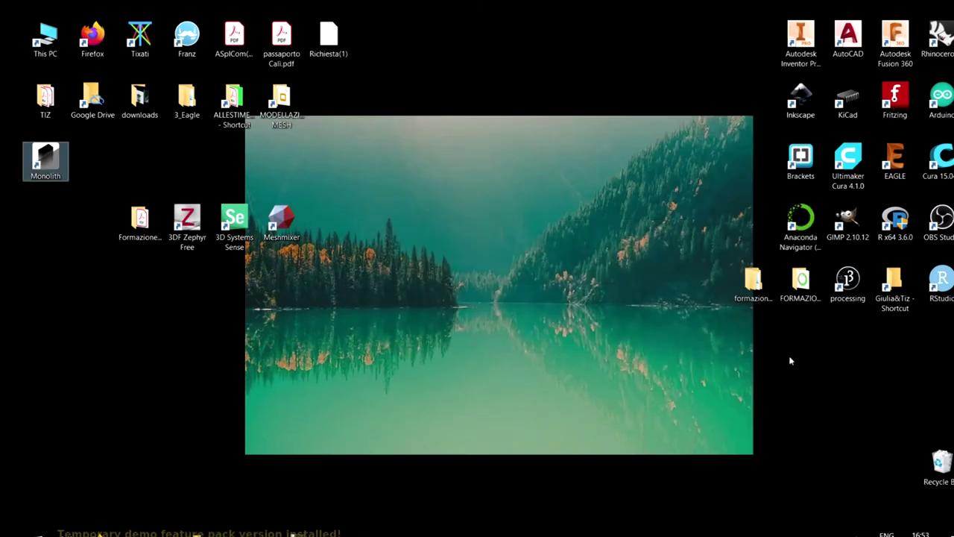
# Launch 3DF Zephyr Free from the desktop, decline its community reminder and reduce the program to a floating window.
pyautogui.doubleClick(187, 251)
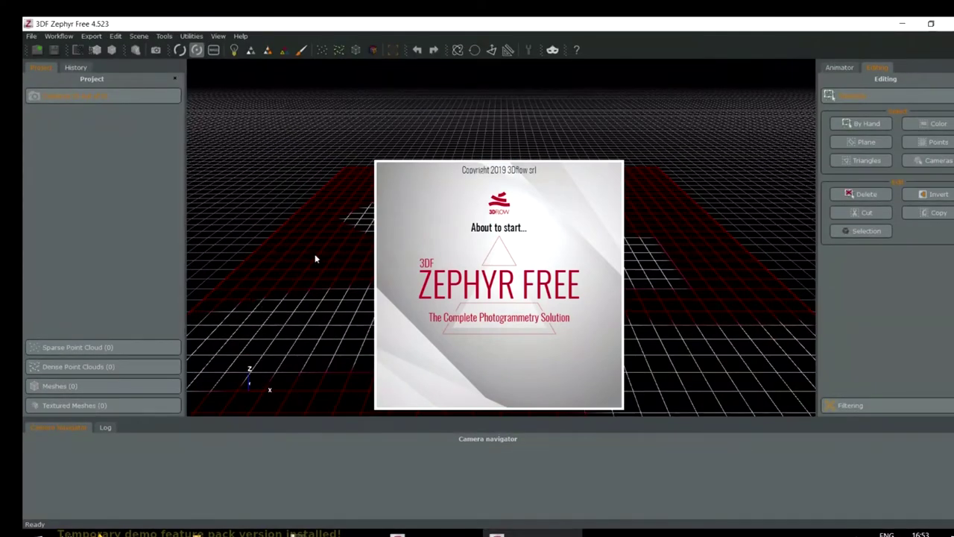
pyautogui.moveTo(309, 276); pyautogui.dragTo(434, 329)
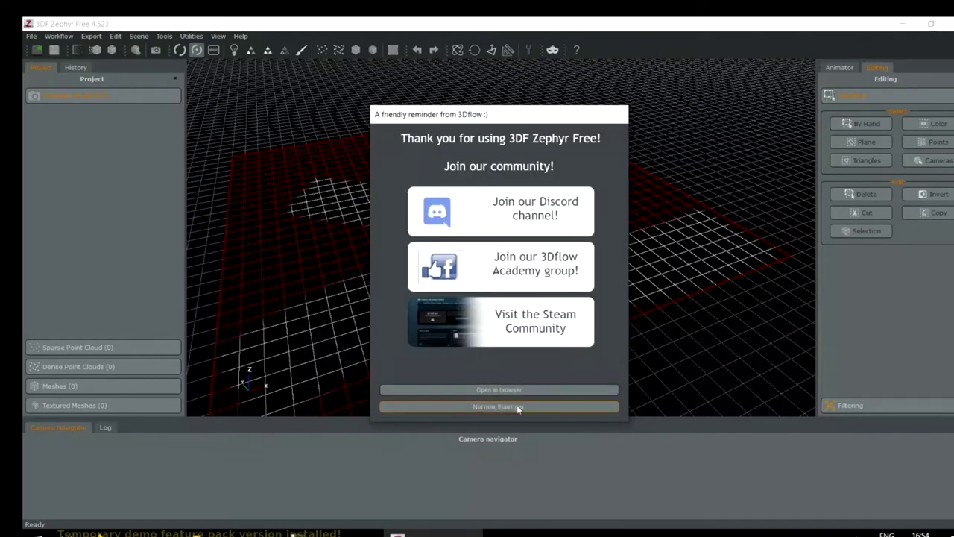
pyautogui.click(517, 406)
pyautogui.moveTo(407, 251)
pyautogui.mouseDown()
pyautogui.moveTo(425, 271)
pyautogui.moveTo(399, 265)
pyautogui.mouseUp()
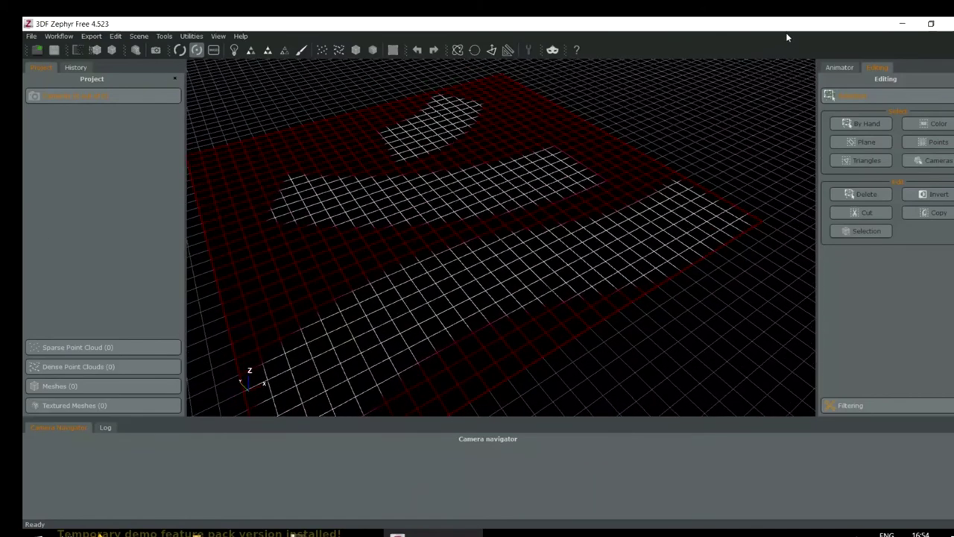
pyautogui.moveTo(715, 25)
pyautogui.mouseDown()
pyautogui.moveTo(713, 60)
pyautogui.moveTo(782, 59)
pyautogui.moveTo(764, 56)
pyautogui.mouseUp()
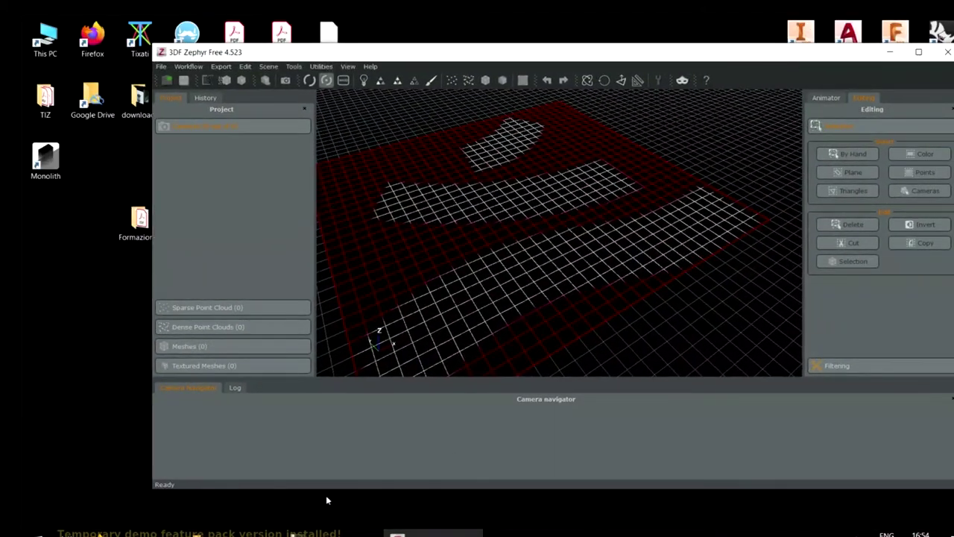
# Switch to File Explorer, open RockScan_For_Testing_50_Images inside 01-ImgDatasets and look through its rock photos.
pyautogui.click(333, 533)
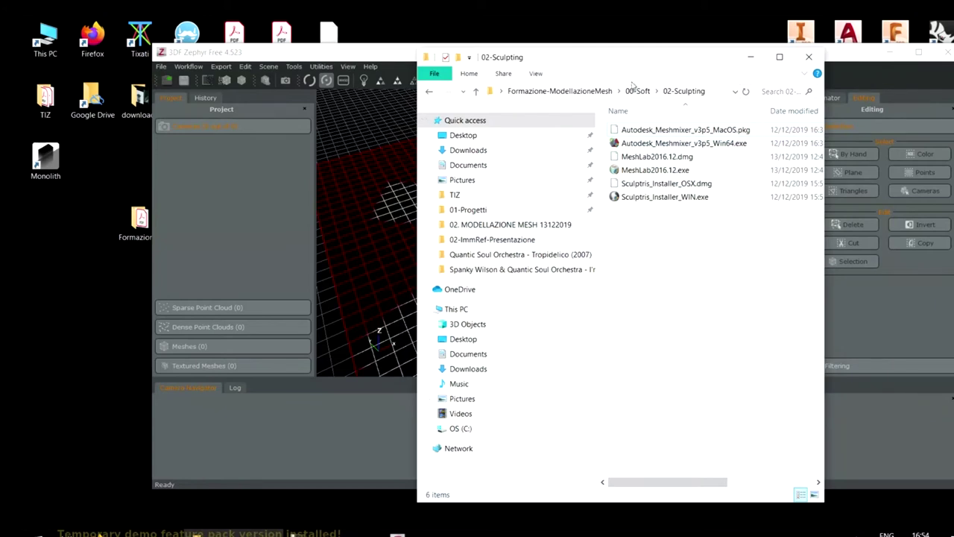
pyautogui.click(581, 91)
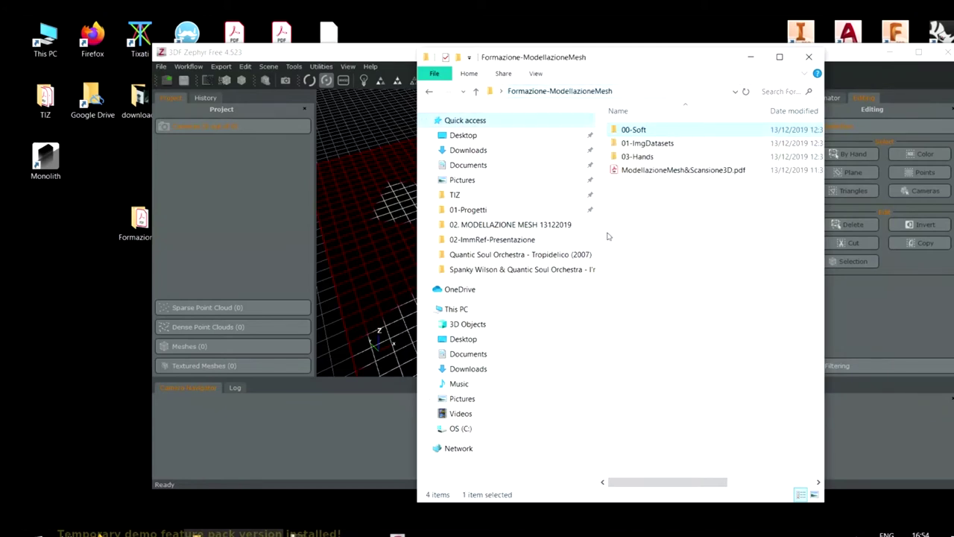
pyautogui.doubleClick(641, 143)
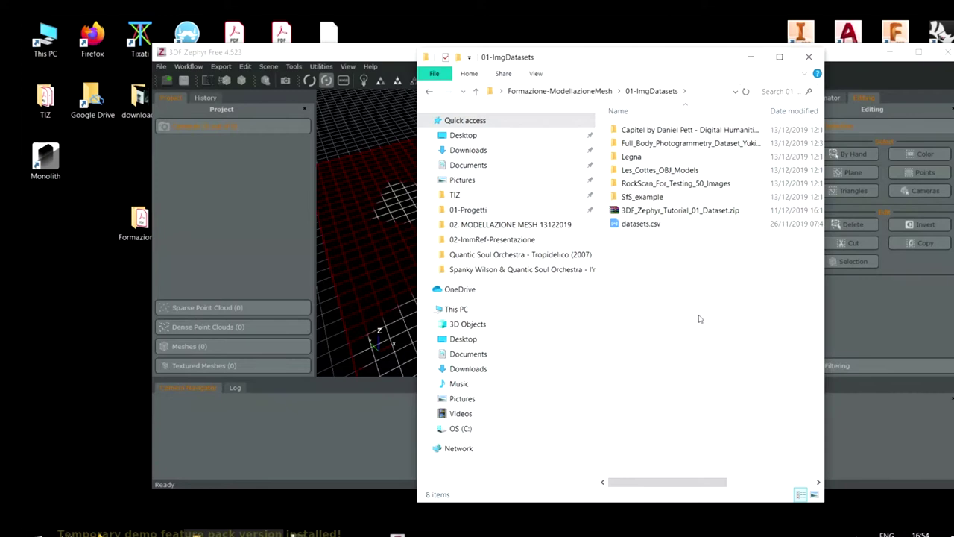
pyautogui.doubleClick(680, 187)
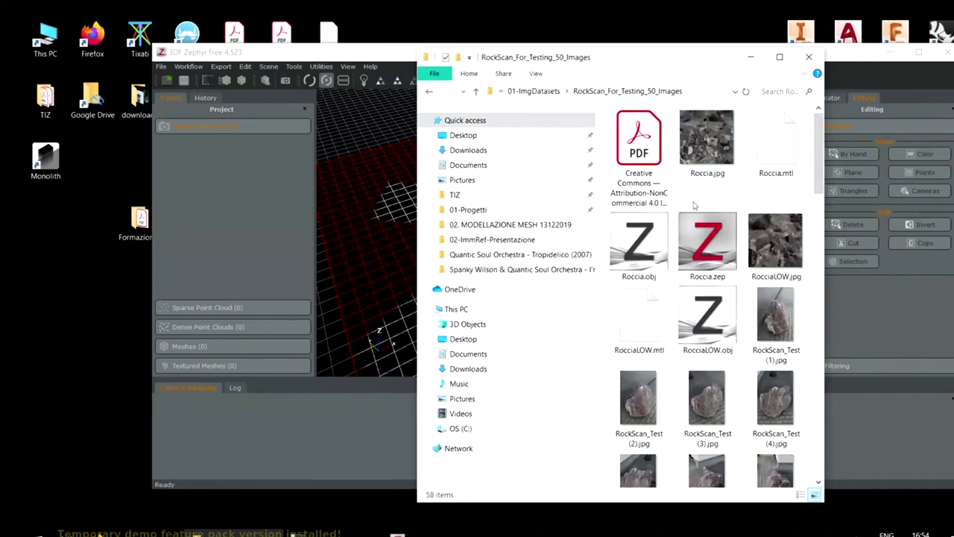
pyautogui.scroll(-5, 714, 262)
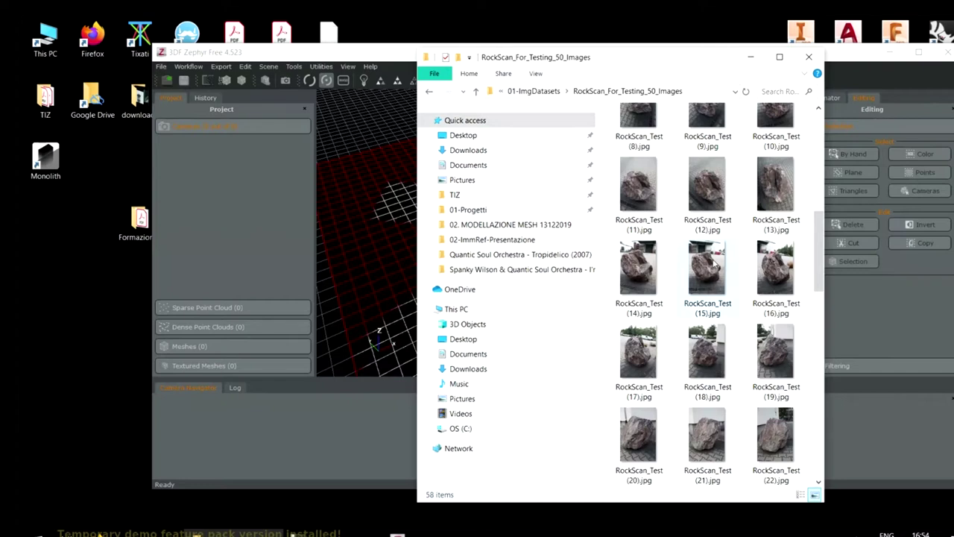
pyautogui.scroll(2, 725, 255)
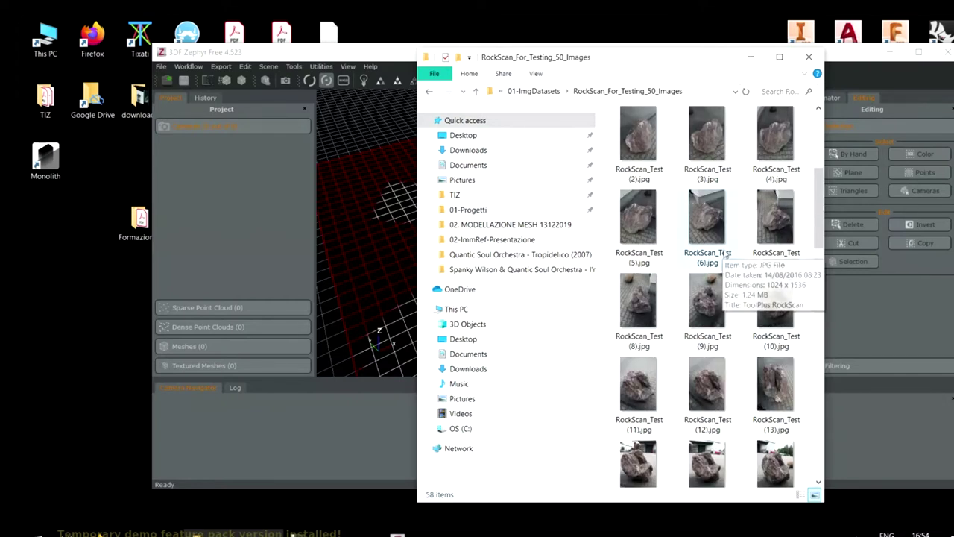
pyautogui.scroll(3, 783, 306)
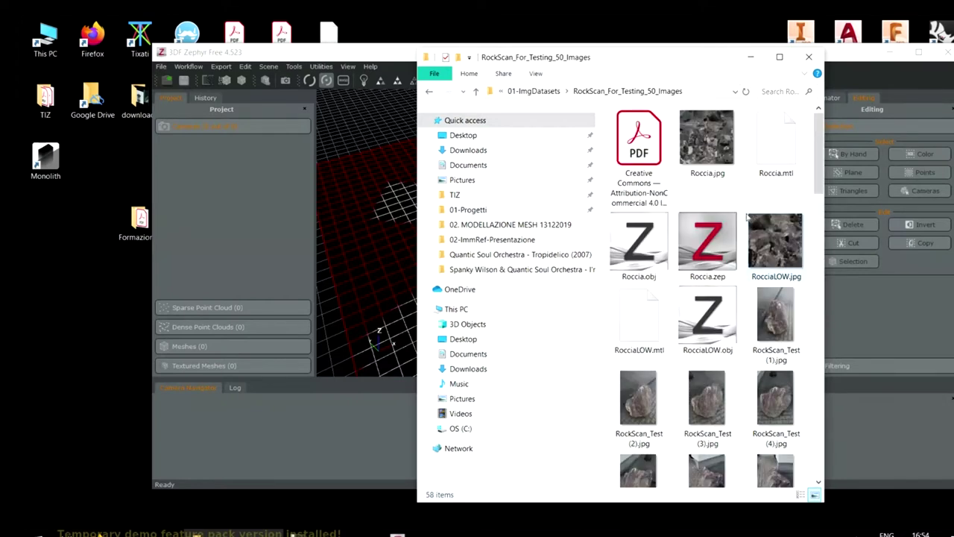
# Select all RockScan_Test photos from number 1 to the last, and widen the folder window to review them.
pyautogui.click(790, 315)
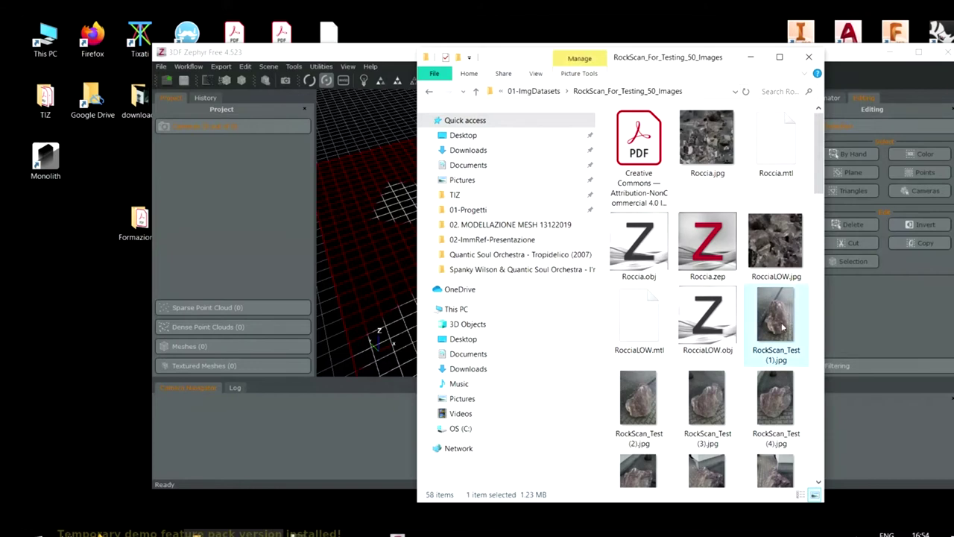
pyautogui.scroll(-10, 782, 327)
pyautogui.keyDown('shift'); pyautogui.click(658, 448); pyautogui.keyUp('shift')
pyautogui.moveTo(824, 432); pyautogui.dragTo(837, 149)
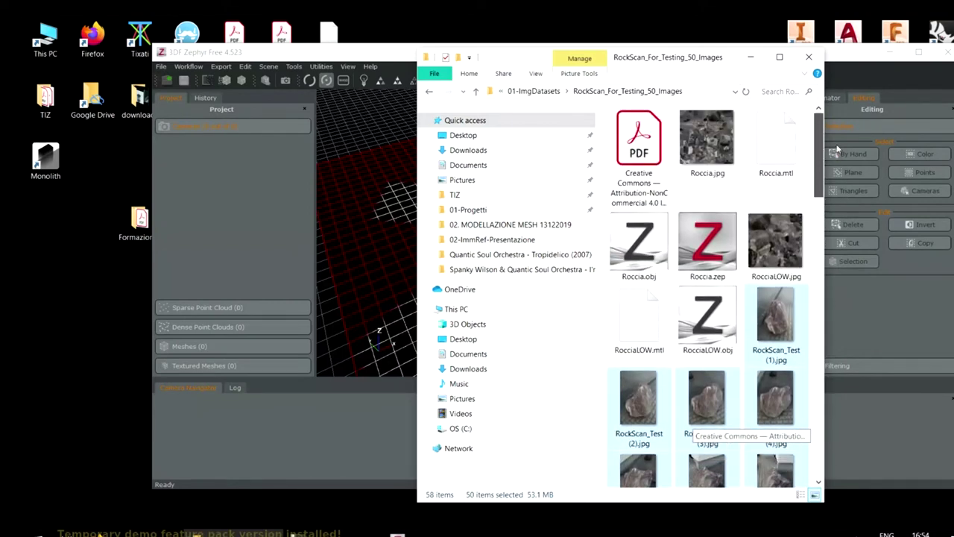
pyautogui.moveTo(826, 220); pyautogui.dragTo(922, 217)
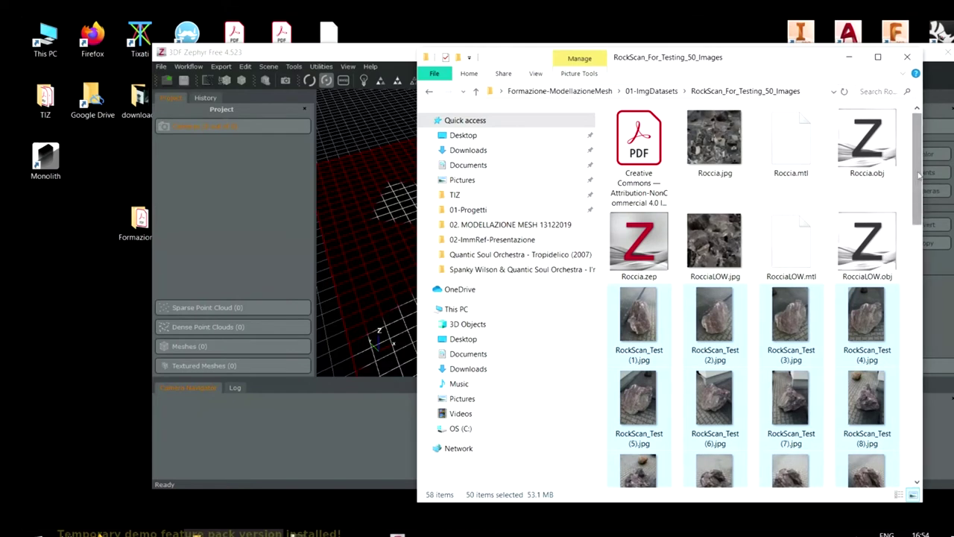
pyautogui.scroll(-2, 922, 215)
pyautogui.scroll(-2, 917, 209)
pyautogui.scroll(3, 906, 195)
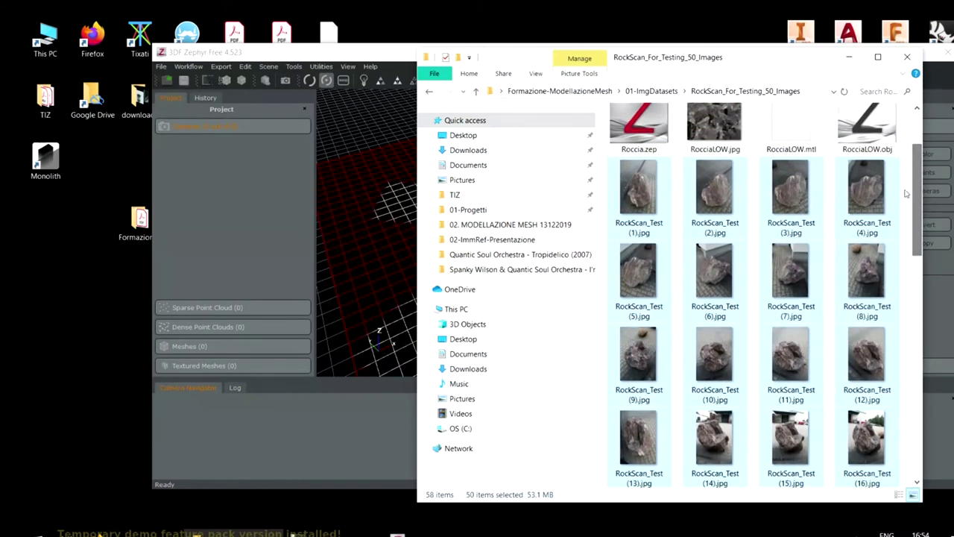
# Open the Legna folder inside 01-ImgDatasets and view its first photo, IMG_20190907_115308.jpg, in the photo viewer.
pyautogui.click(651, 91)
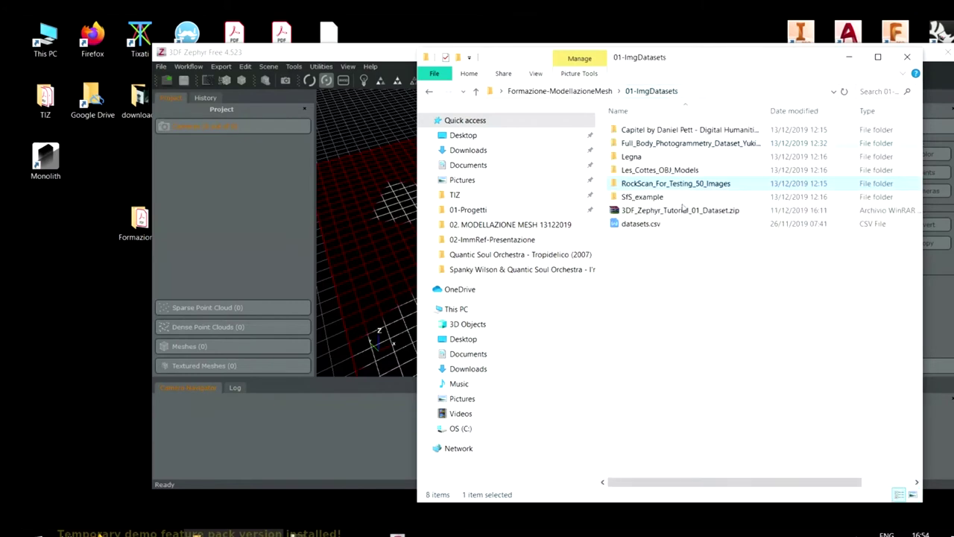
pyautogui.doubleClick(630, 158)
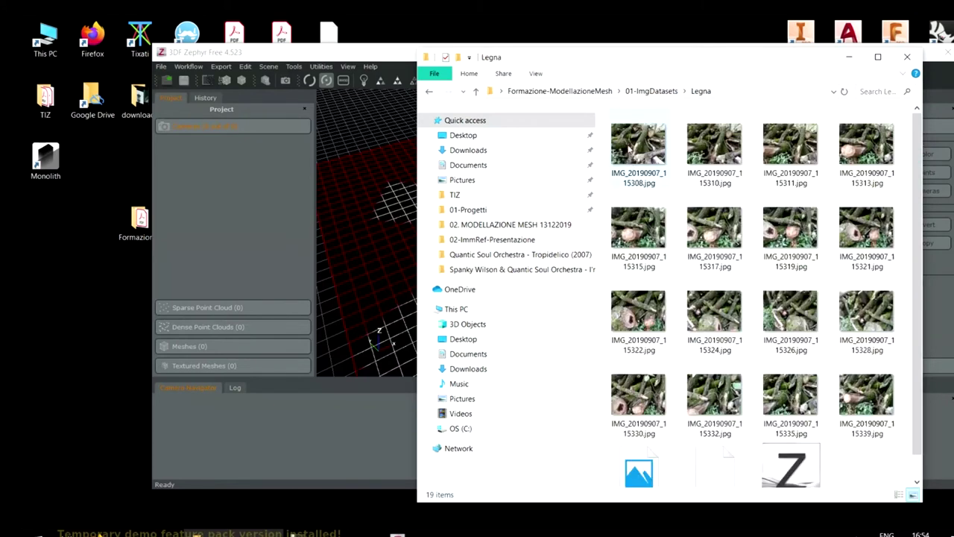
pyautogui.click(631, 158)
pyautogui.doubleClick(654, 158)
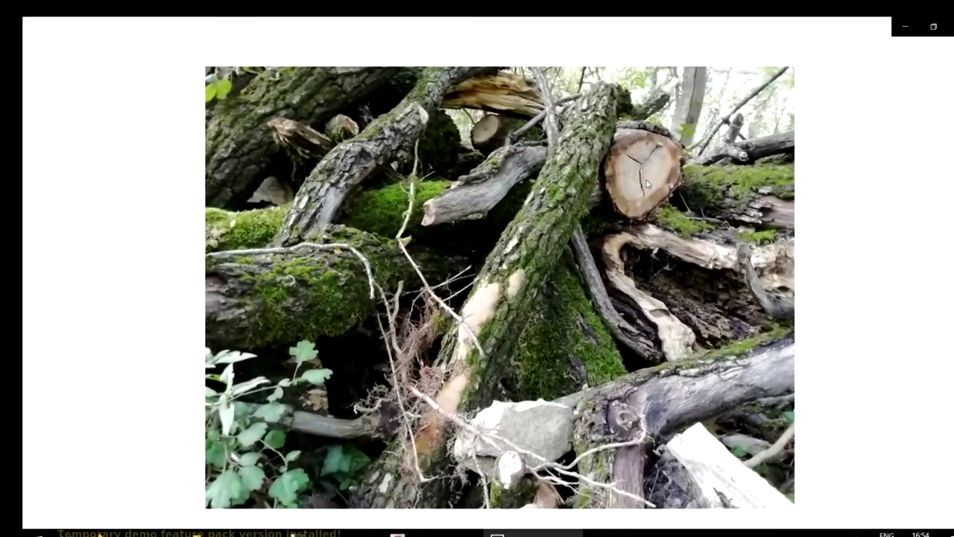
# Page forward and back through the Legna photos to compare their overlapping viewpoints, and close the photo viewer.
pyautogui.press('Right')
pyautogui.press('Right')
pyautogui.press('Right')
pyautogui.press('Right')
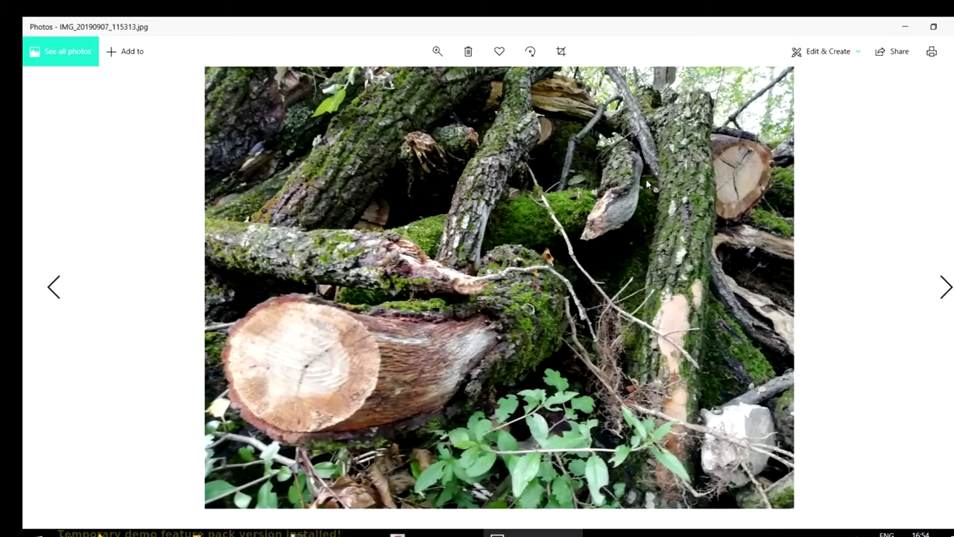
pyautogui.press('Right')
pyautogui.press('Right')
pyautogui.press('Right')
pyautogui.press('Right')
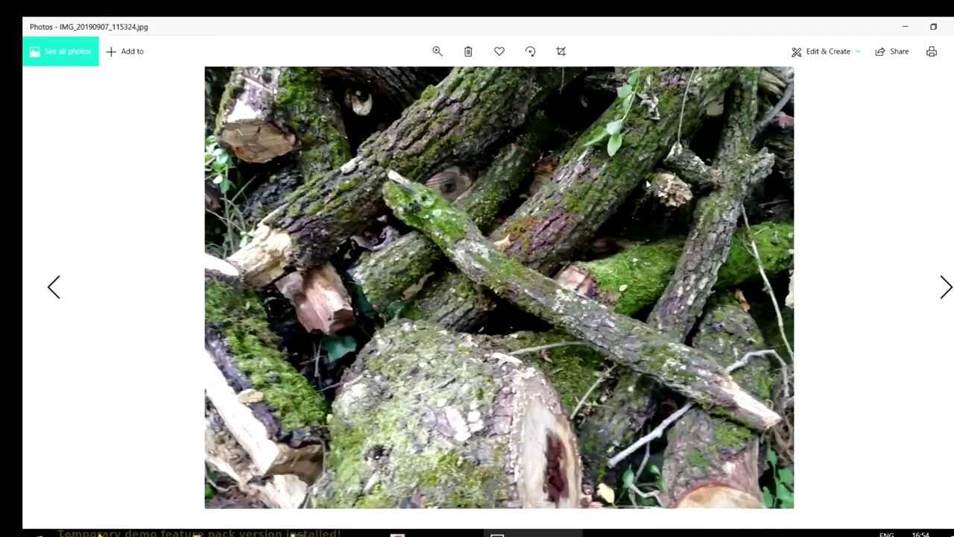
pyautogui.press('Right')
pyautogui.press('Right')
pyautogui.press('Right')
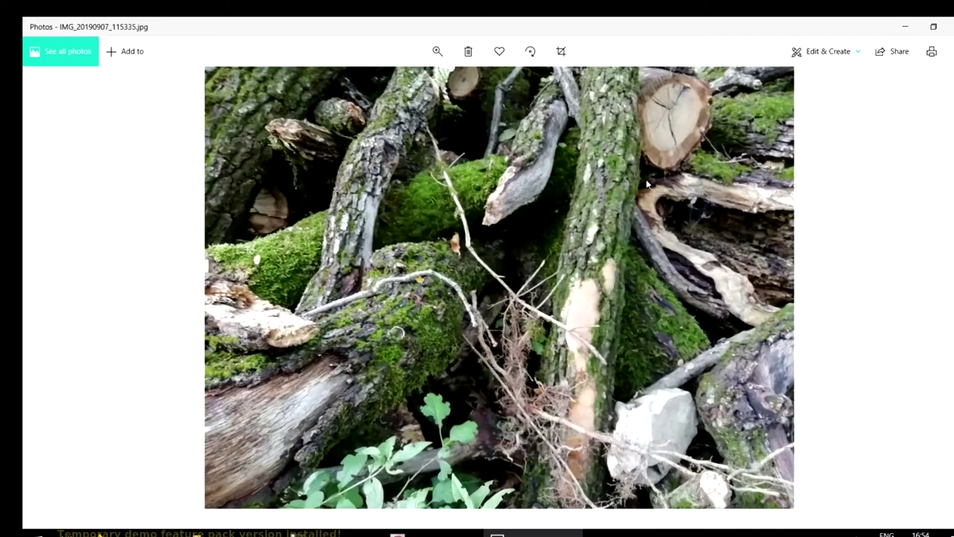
pyautogui.press('Left')
pyautogui.press('Left')
pyautogui.press('Left')
pyautogui.press('Left')
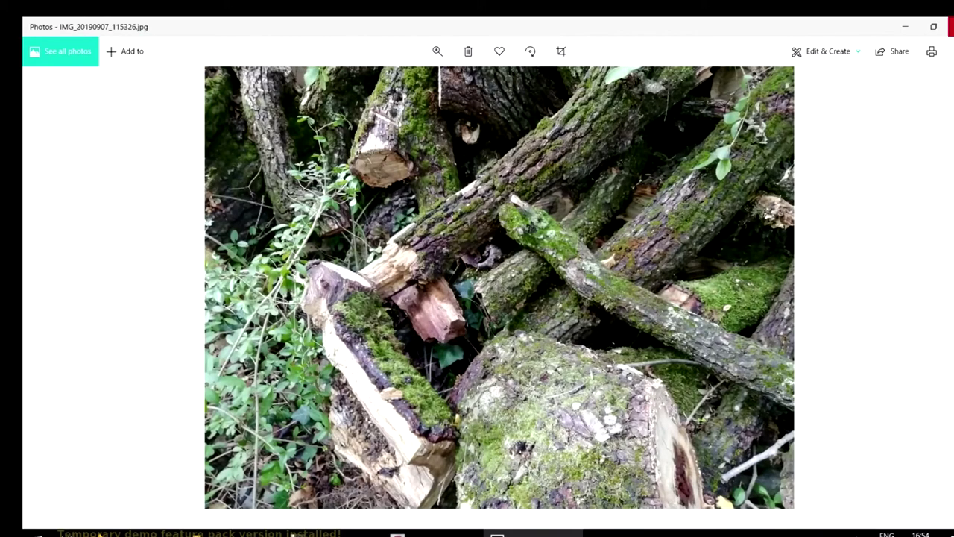
pyautogui.click(949, 27)
# Return to the 01-ImgDatasets folder and reopen the RockScan_For_Testing_50_Images dataset.
pyautogui.scroll(-1, 859, 450)
pyautogui.scroll(1, 858, 451)
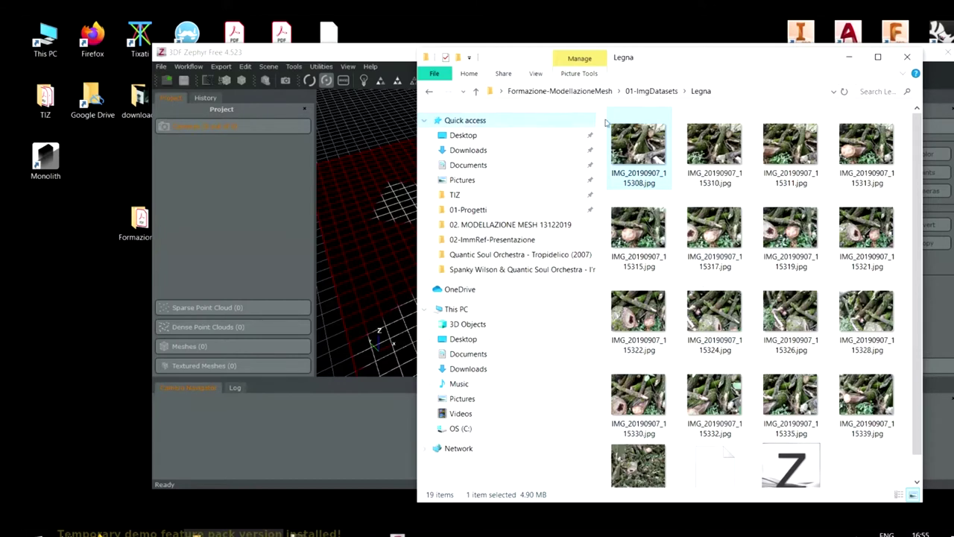
pyautogui.click(647, 91)
pyautogui.click(772, 346)
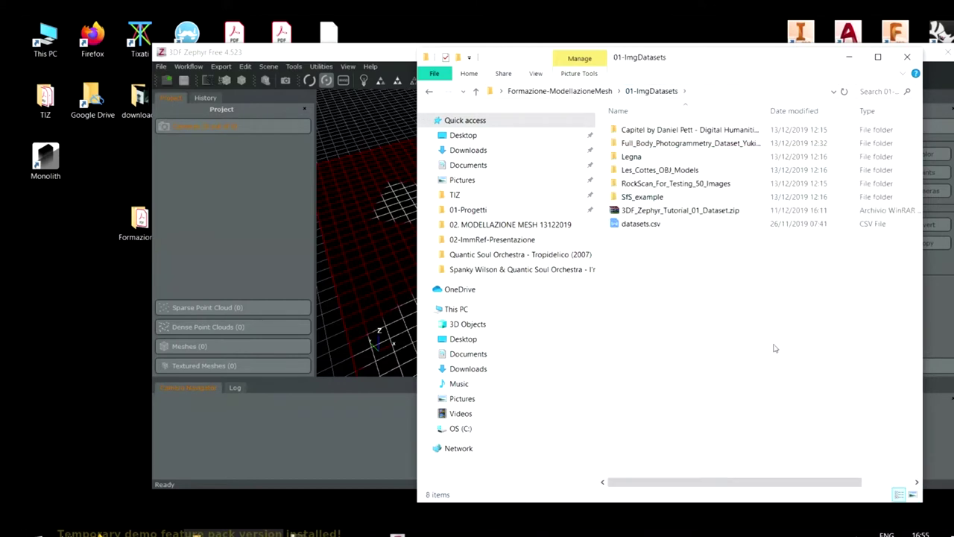
pyautogui.click(693, 186)
pyautogui.doubleClick(693, 187)
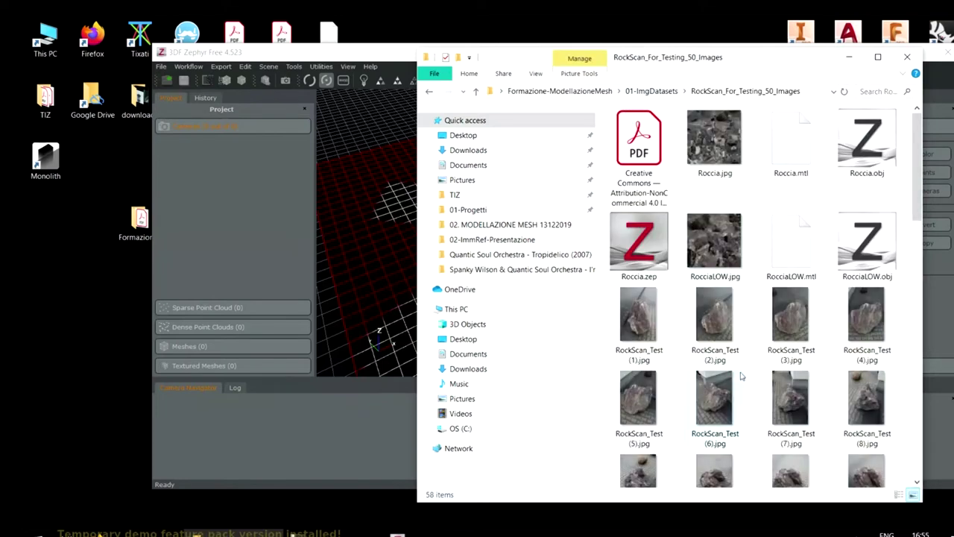
# Open RockScan_Test (1).jpg in the photo viewer and page through the whole rock series up to RockScan_Test (50).jpg.
pyautogui.click(649, 326)
pyautogui.doubleClick(647, 326)
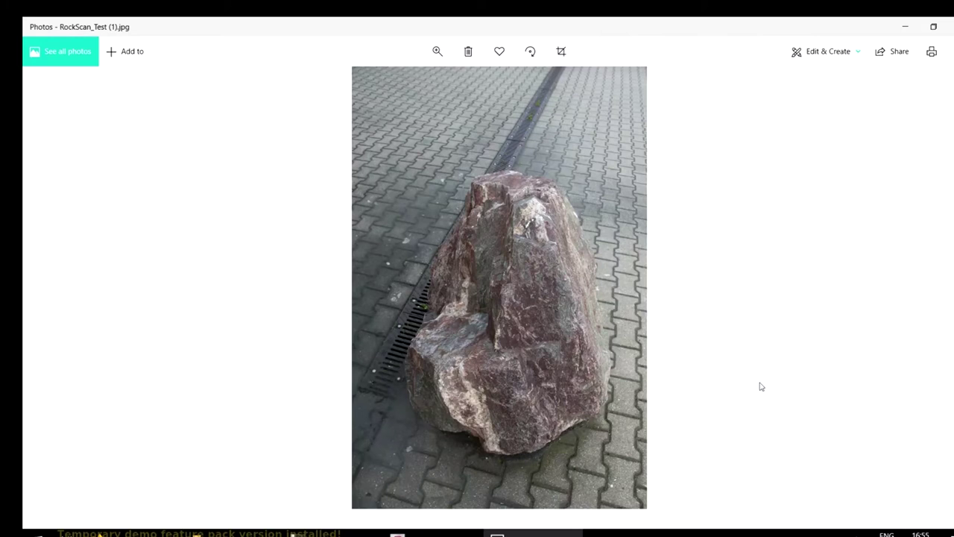
pyautogui.press('Right')
pyautogui.press('Right')
pyautogui.press('Right')
pyautogui.press('Right')
pyautogui.press('Right')
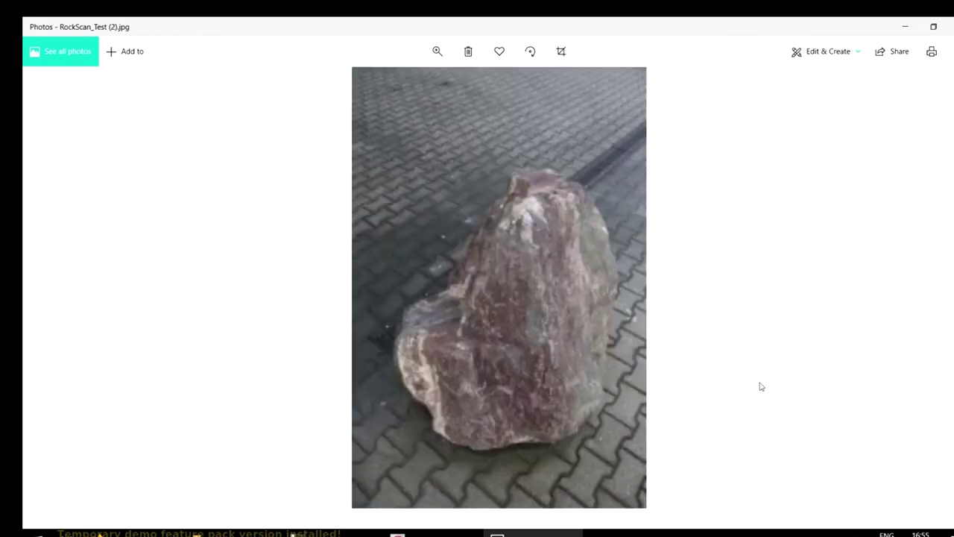
pyautogui.press('Right')
pyautogui.press('Right')
pyautogui.press('Right')
pyautogui.press('Right')
pyautogui.press('Right')
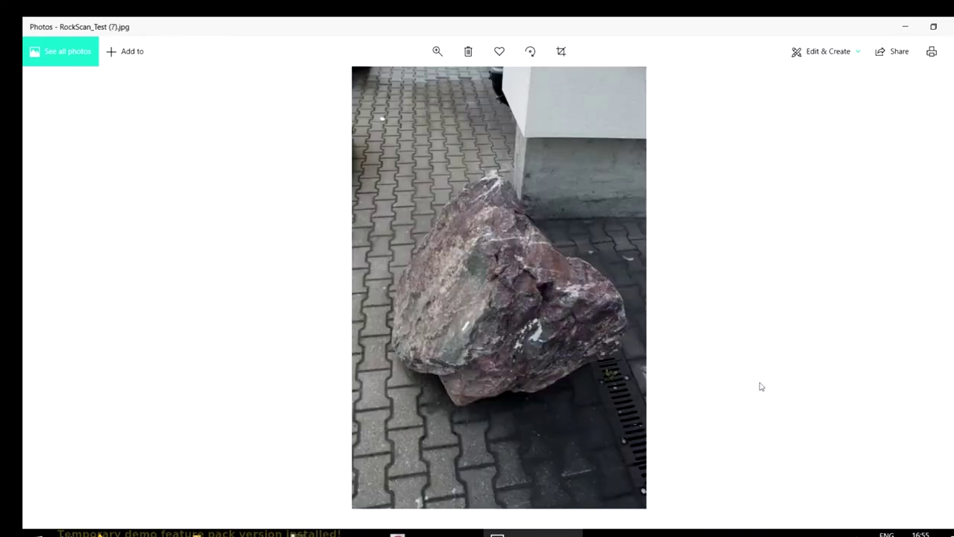
pyautogui.press('Right')
pyautogui.press('Right')
pyautogui.press('Right')
pyautogui.press('Right')
pyautogui.press('Right')
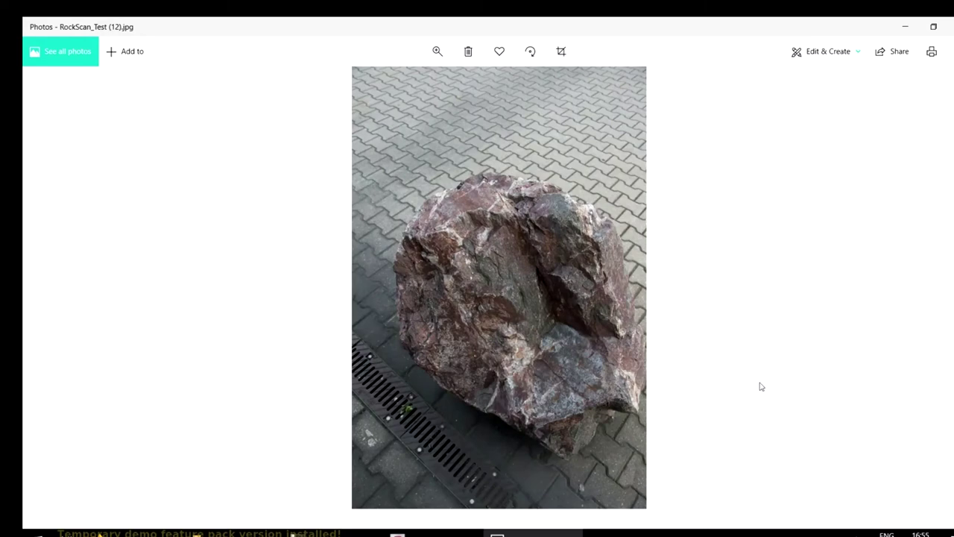
pyautogui.press('Right')
pyautogui.press('Right')
pyautogui.press('Right')
pyautogui.press('Right')
pyautogui.press('Right')
pyautogui.press('Right')
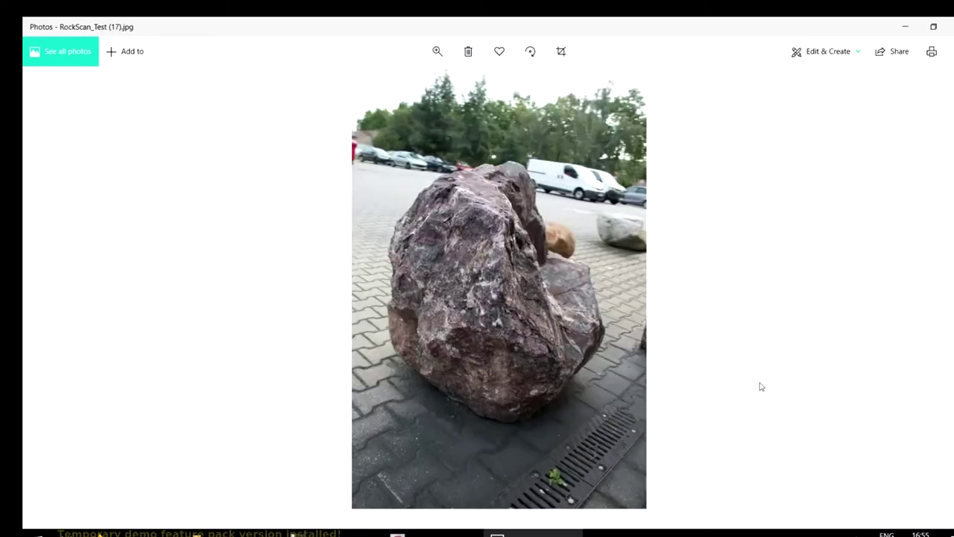
pyautogui.press('Right')
pyautogui.press('Right')
pyautogui.press('Right')
pyautogui.press('Right')
pyautogui.press('Right')
pyautogui.press('Right')
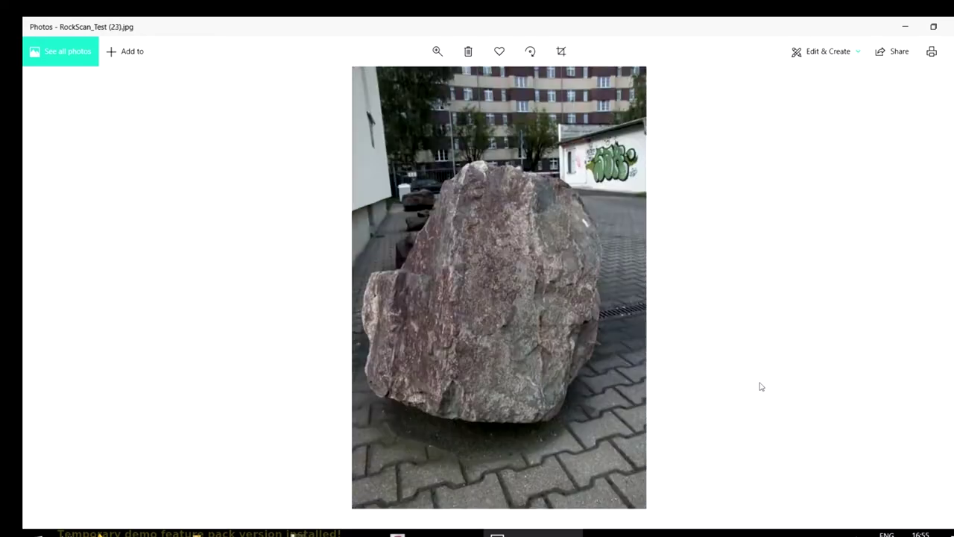
pyautogui.press('Right')
pyautogui.press('Right')
pyautogui.press('Right')
pyautogui.press('Right')
pyautogui.press('Right')
pyautogui.press('Right')
pyautogui.press('Right')
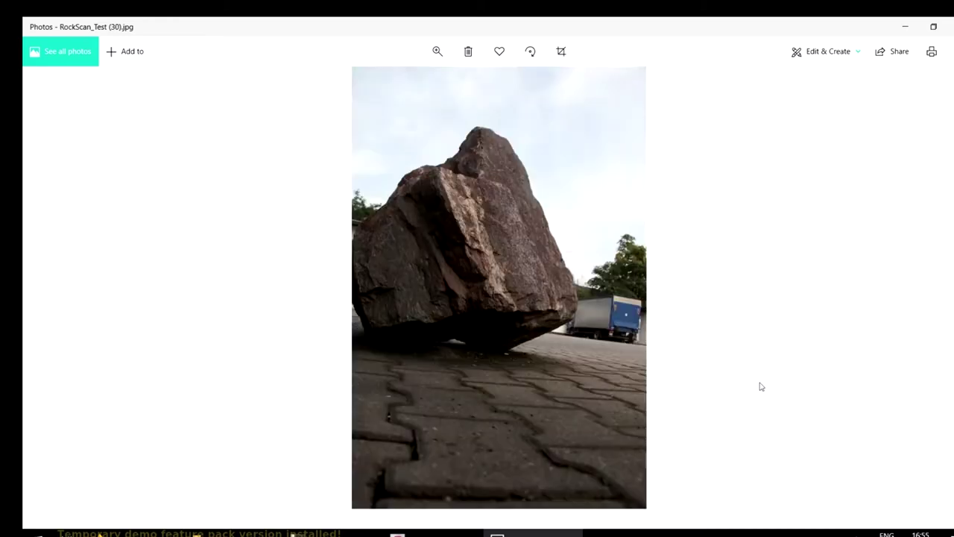
pyautogui.press('Right')
pyautogui.press('Right')
pyautogui.press('Right')
pyautogui.press('Right')
pyautogui.press('Right')
pyautogui.press('Right')
pyautogui.press('Right')
pyautogui.press('Right')
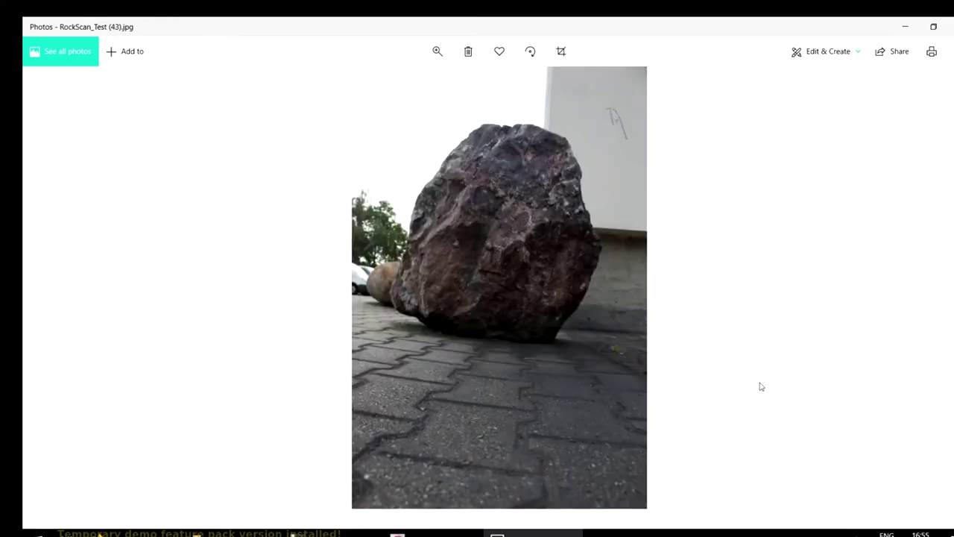
pyautogui.press('Right')
pyautogui.press('Right')
pyautogui.press('Right')
pyautogui.press('Right')
pyautogui.press('Right')
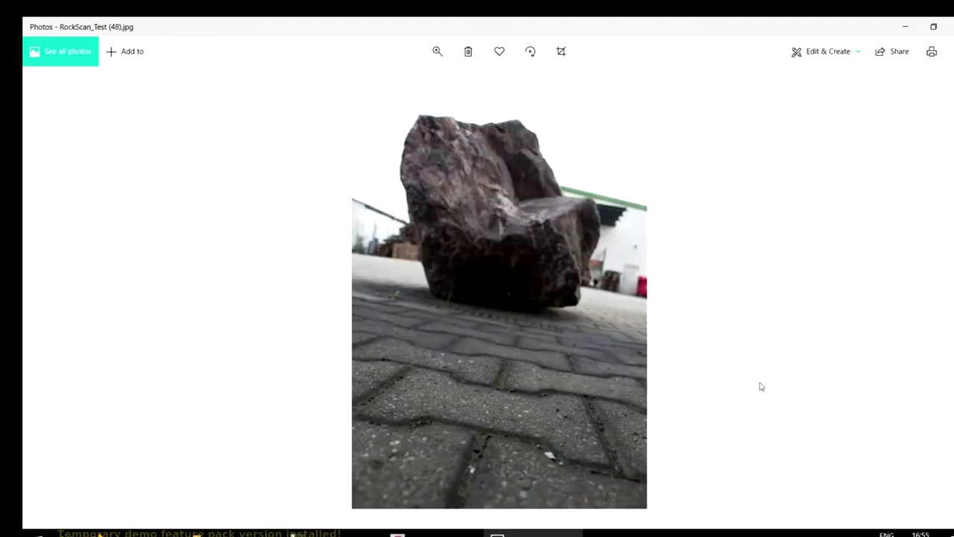
pyautogui.press('Right')
pyautogui.press('Right')
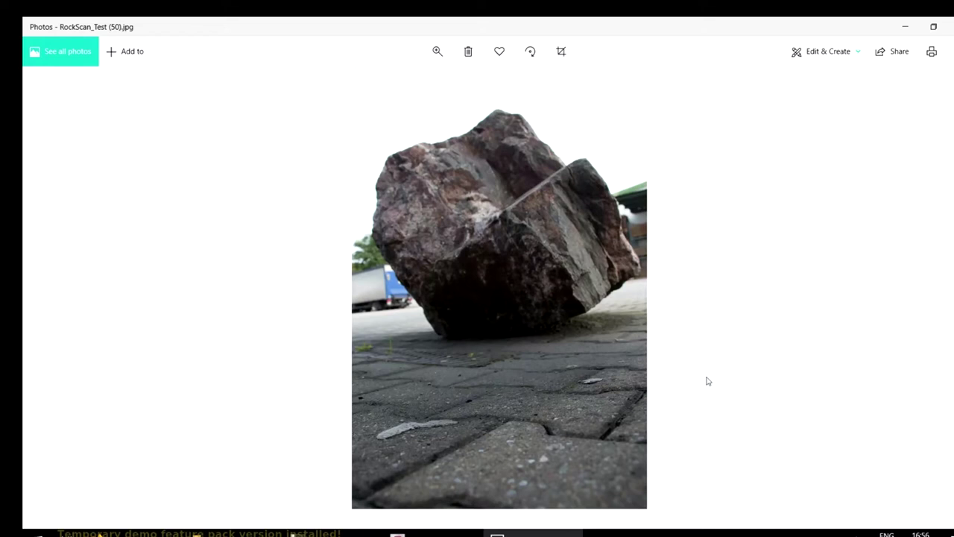
# Return to the 01-ImgDatasets folder, open the full-body photogrammetry dataset and view its photo number 1 in the photo viewer.
pyautogui.click(257, 529)
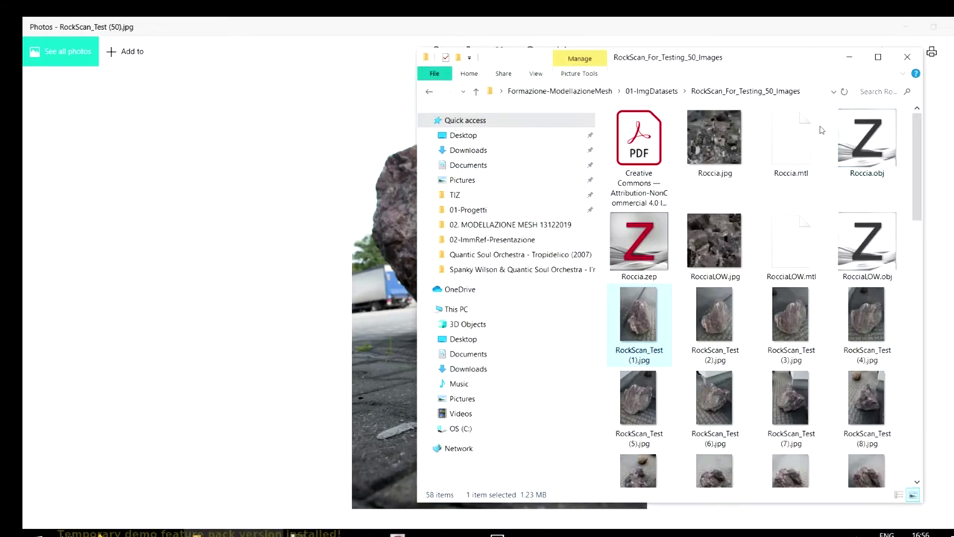
pyautogui.click(651, 91)
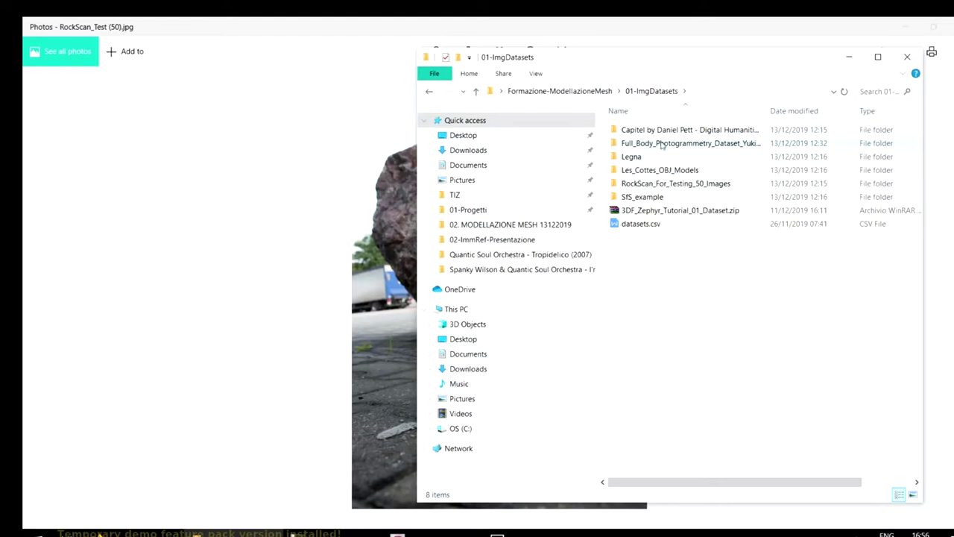
pyautogui.doubleClick(710, 144)
pyautogui.doubleClick(632, 149)
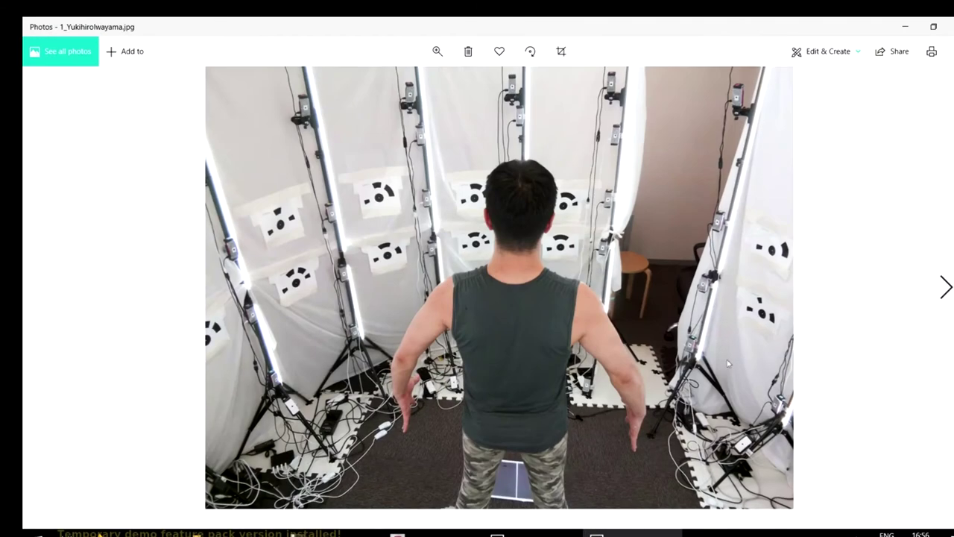
# Page through the full-body scan photos from number 1 to 48 to review the camera viewpoints around the subject.
pyautogui.press('Right')
pyautogui.press('Right')
pyautogui.press('Right')
pyautogui.press('Right')
pyautogui.press('Right')
pyautogui.press('Right')
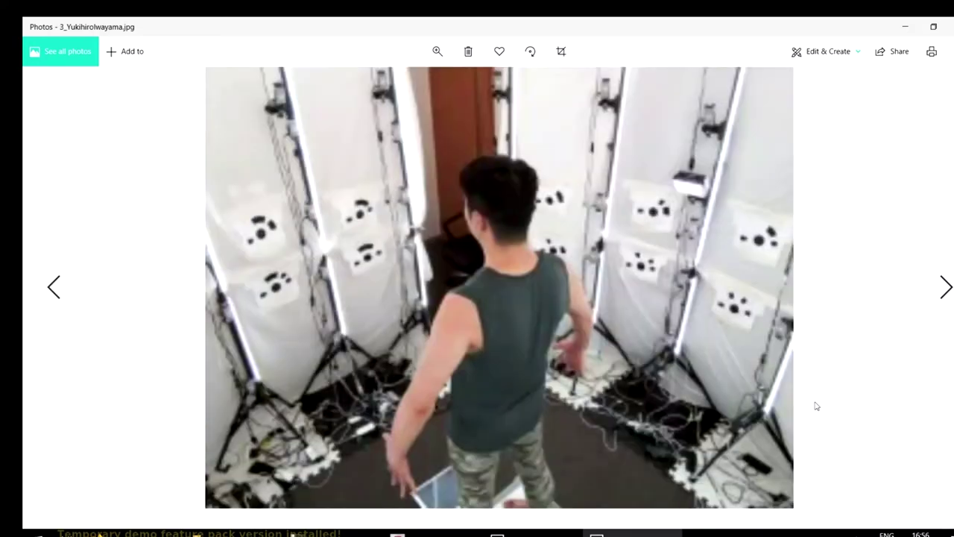
pyautogui.press('Right')
pyautogui.press('Right')
pyautogui.press('Right')
pyautogui.press('Right')
pyautogui.press('Right')
pyautogui.press('Right')
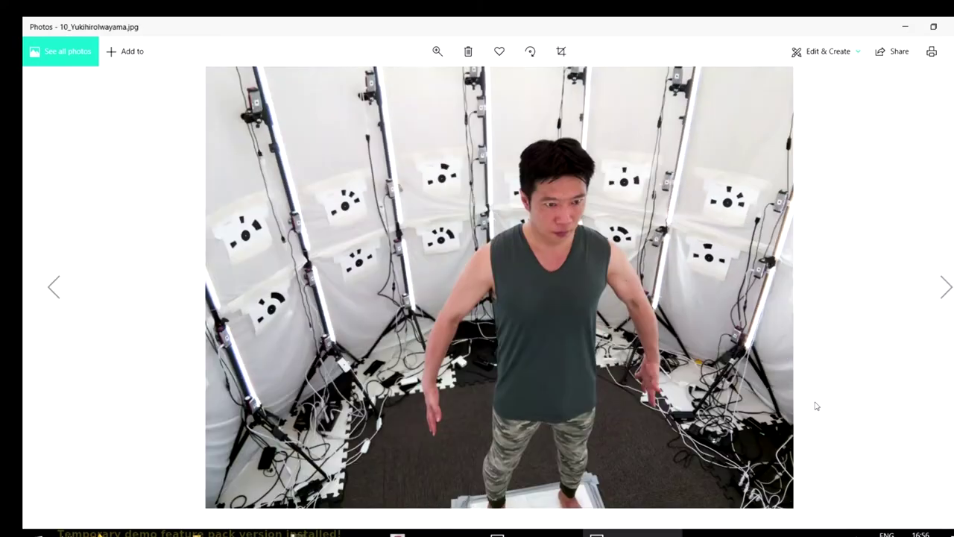
pyautogui.press('Right')
pyautogui.press('Right')
pyautogui.press('Right')
pyautogui.press('Right')
pyautogui.press('Right')
pyautogui.press('Right')
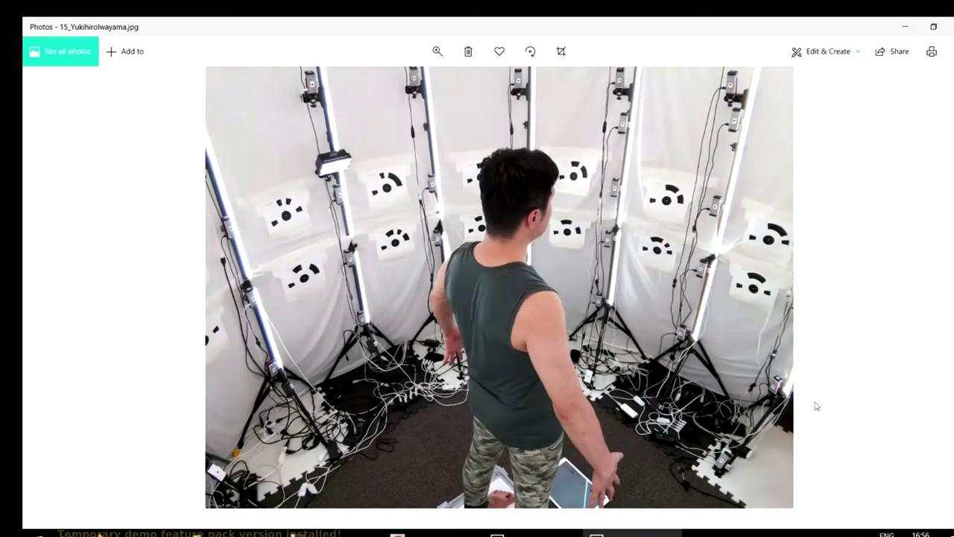
pyautogui.press('Right')
pyautogui.press('Right')
pyautogui.press('Right')
pyautogui.press('Right')
pyautogui.press('Right')
pyautogui.press('Right')
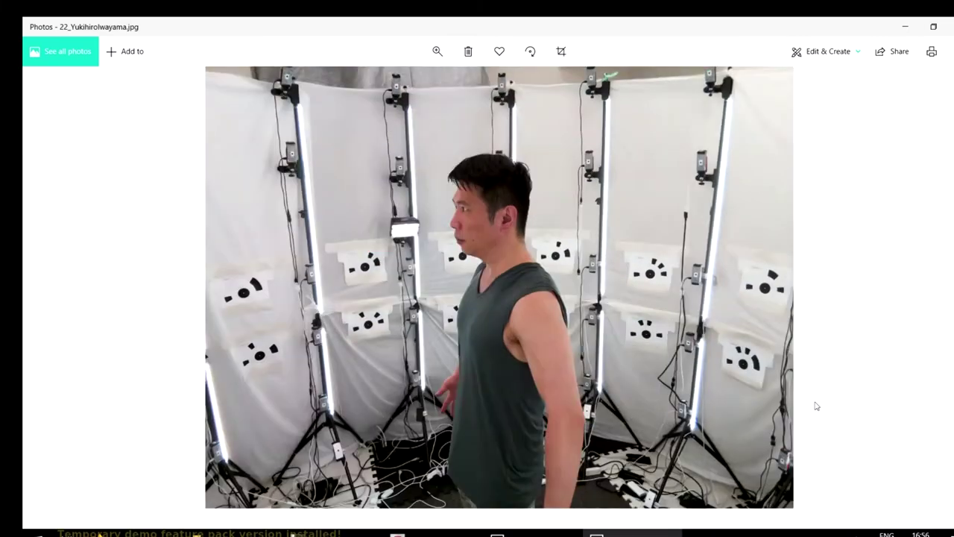
pyautogui.press('Right')
pyautogui.press('Right')
pyautogui.press('Right')
pyautogui.press('Right')
pyautogui.press('Right')
pyautogui.press('Right')
pyautogui.press('Right')
pyautogui.press('Right')
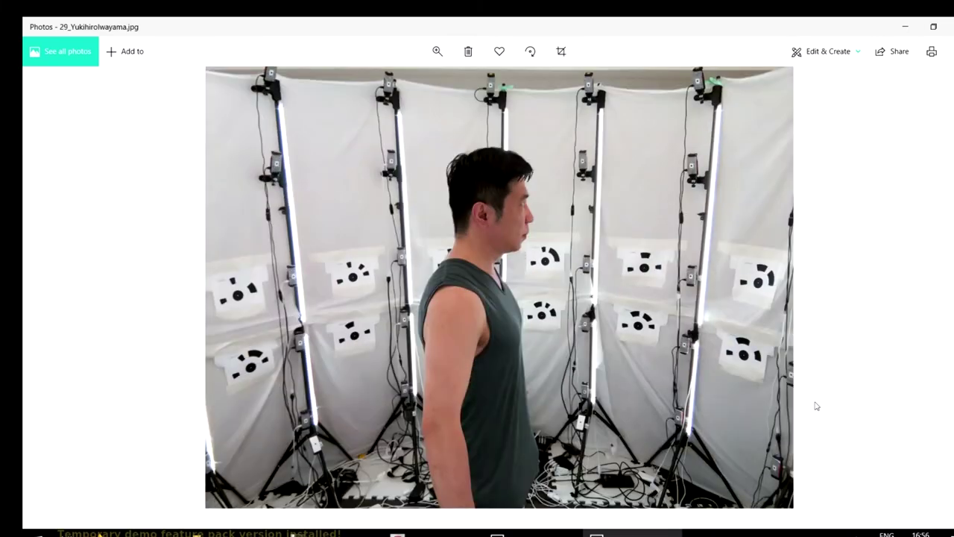
pyautogui.press('Right')
pyautogui.press('Right')
pyautogui.press('Right')
pyautogui.press('Right')
pyautogui.press('Right')
pyautogui.press('Right')
pyautogui.press('Right')
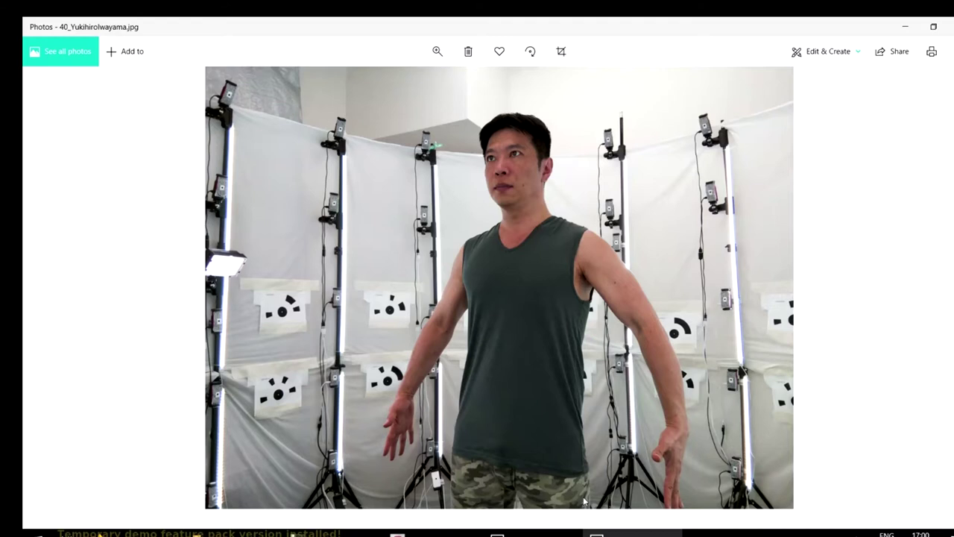
pyautogui.press('Right')
pyautogui.press('Right')
pyautogui.press('Right')
pyautogui.press('Right')
pyautogui.press('Right')
pyautogui.press('Right')
pyautogui.press('Right')
pyautogui.press('Right')
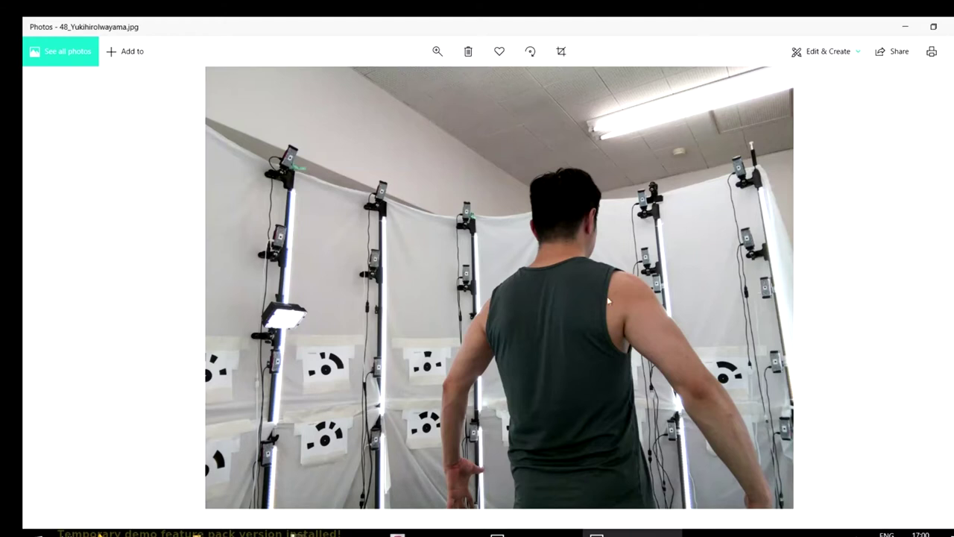
# Move back and forth among full-body photos 47 to 52 to compare their overlapping viewpoints.
pyautogui.click(917, 390)
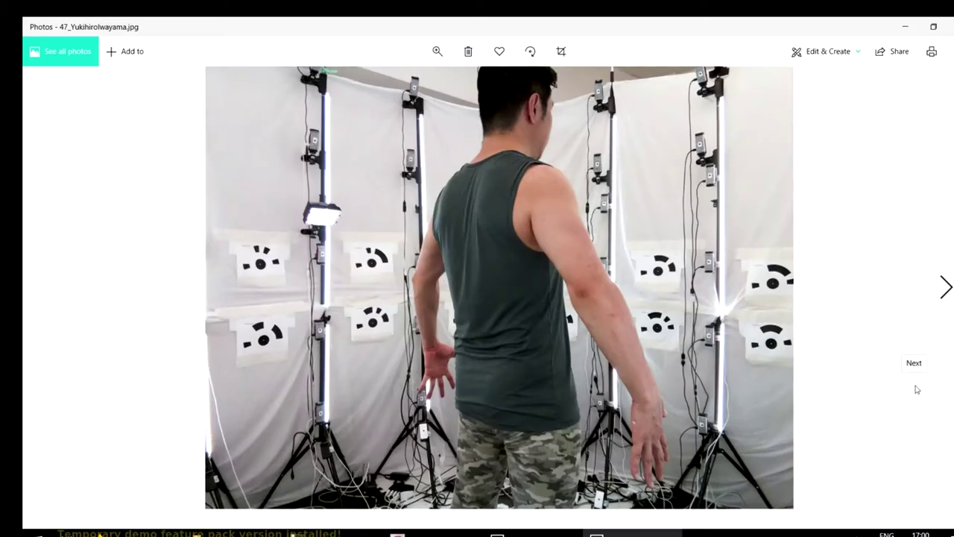
pyautogui.click(917, 389)
pyautogui.click(917, 389)
pyautogui.click(917, 389)
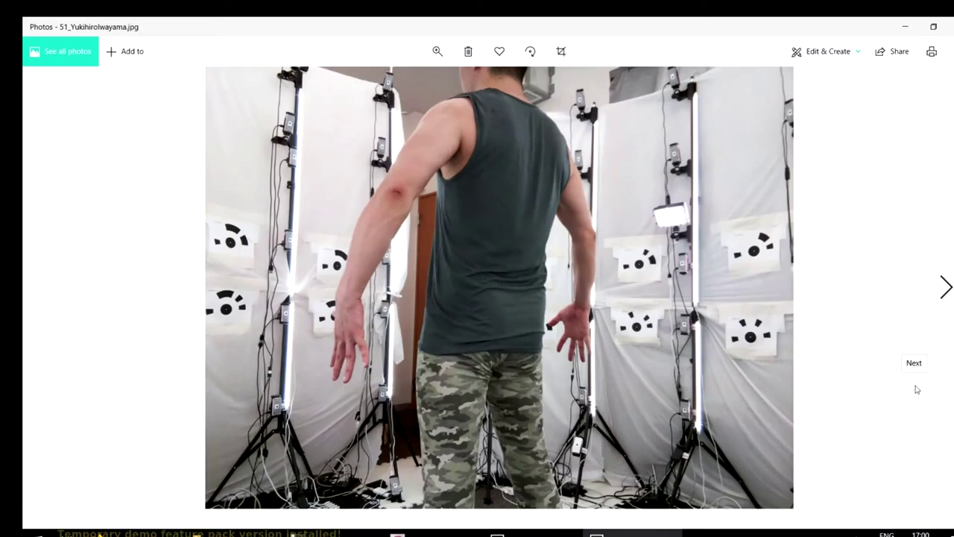
pyautogui.click(916, 389)
pyautogui.click(917, 389)
pyautogui.click(917, 389)
pyautogui.click(917, 389)
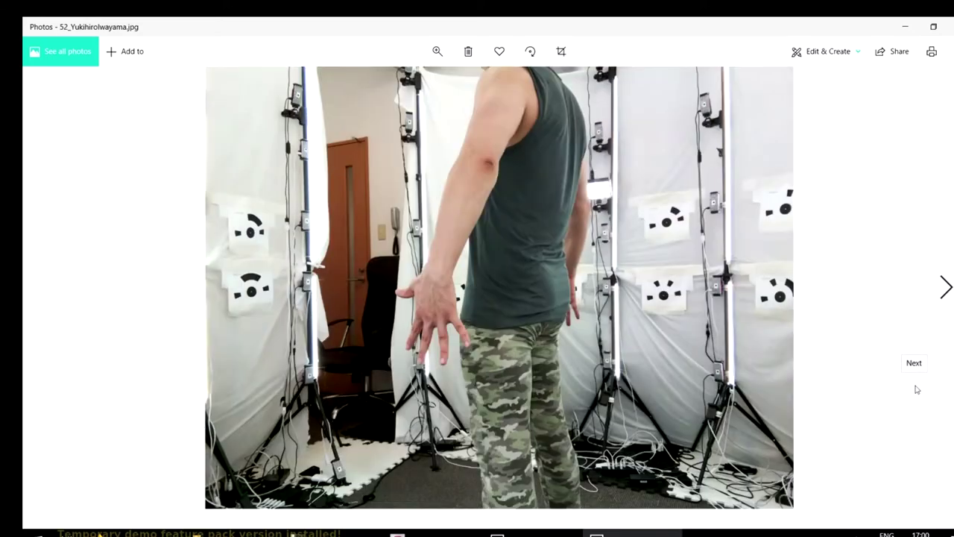
pyautogui.click(917, 389)
pyautogui.click(916, 389)
pyautogui.click(917, 389)
pyautogui.click(917, 389)
pyautogui.click(917, 389)
pyautogui.click(917, 390)
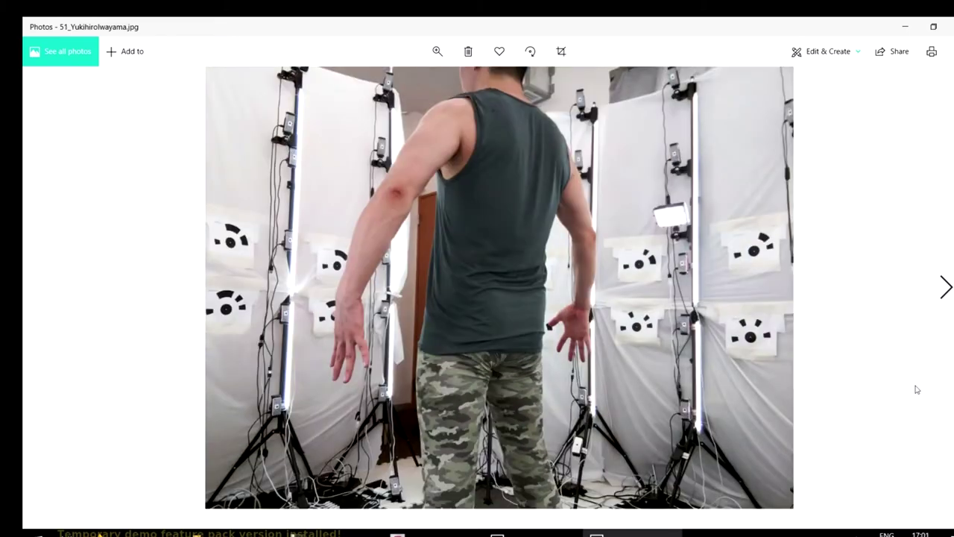
# Switch to the Firefox browser, close the blank new tabs and bring up the 3DF Zephyr product page.
pyautogui.click(497, 534)
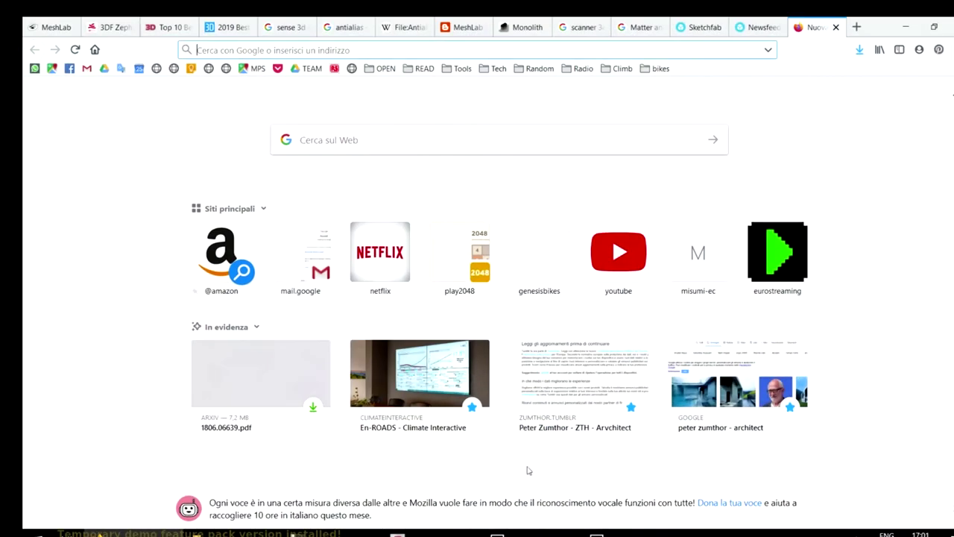
pyautogui.click(856, 27)
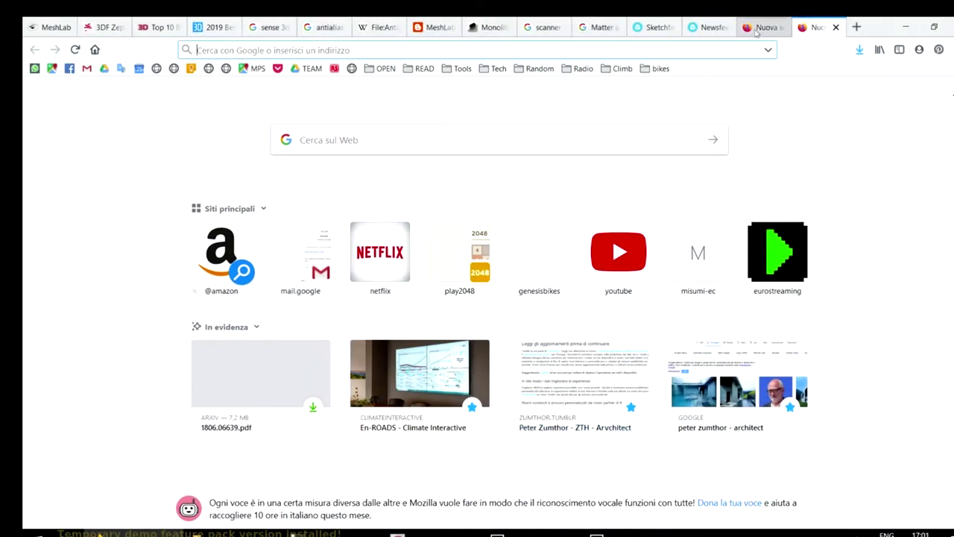
pyautogui.click(785, 27)
pyautogui.click(785, 27)
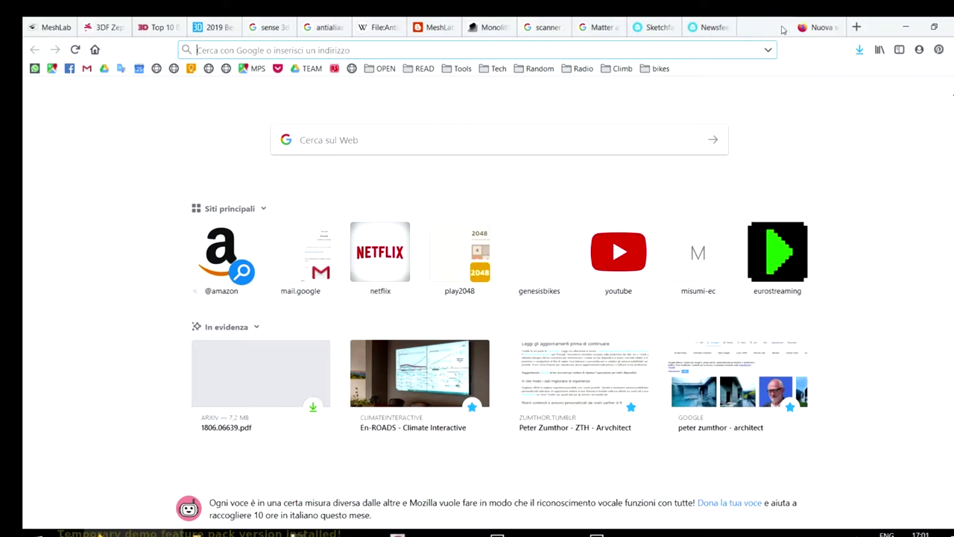
pyautogui.click(781, 28)
pyautogui.click(93, 26)
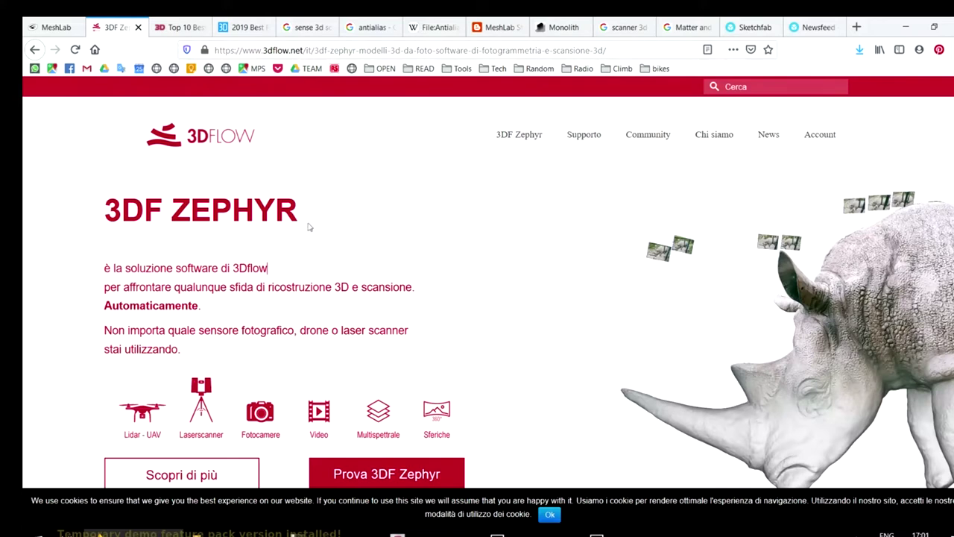
# Open the Tutorial page from the 3Dflow site's Supporto section and look over its video tutorials.
pyautogui.moveTo(595, 151)
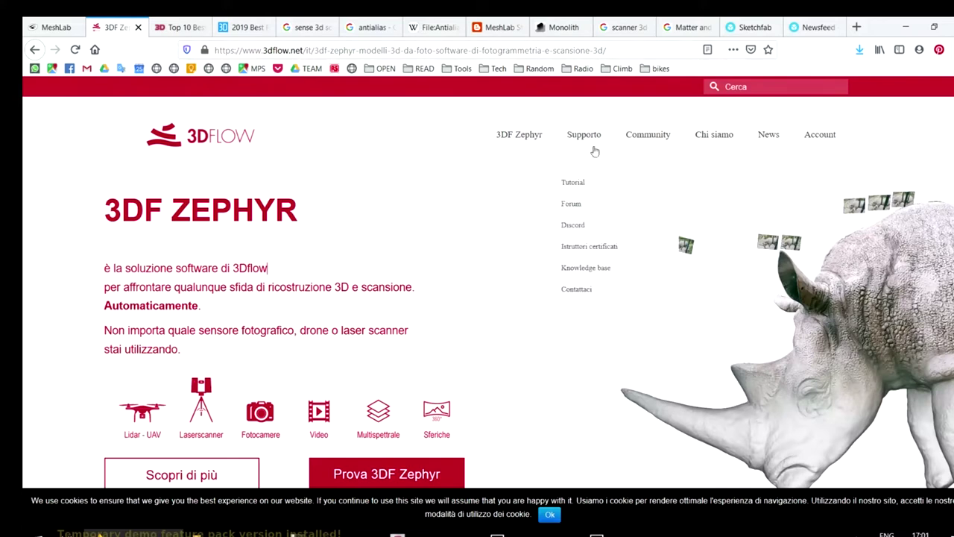
pyautogui.click(575, 184)
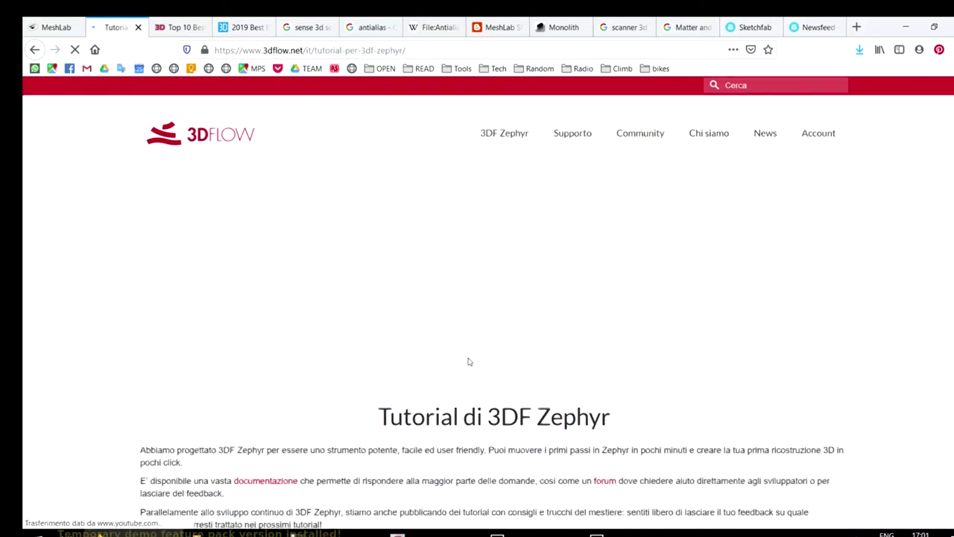
pyautogui.scroll(-7, 477, 335)
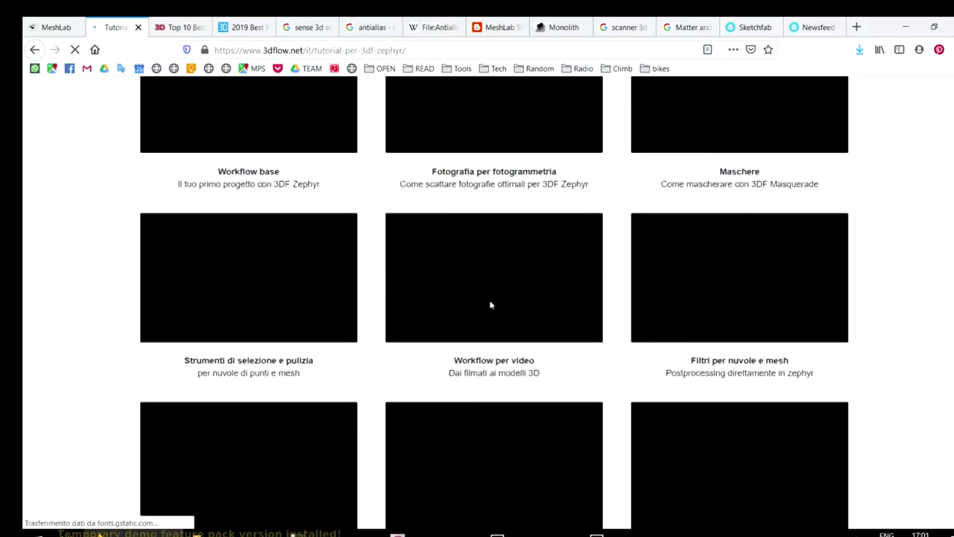
pyautogui.scroll(1, 490, 305)
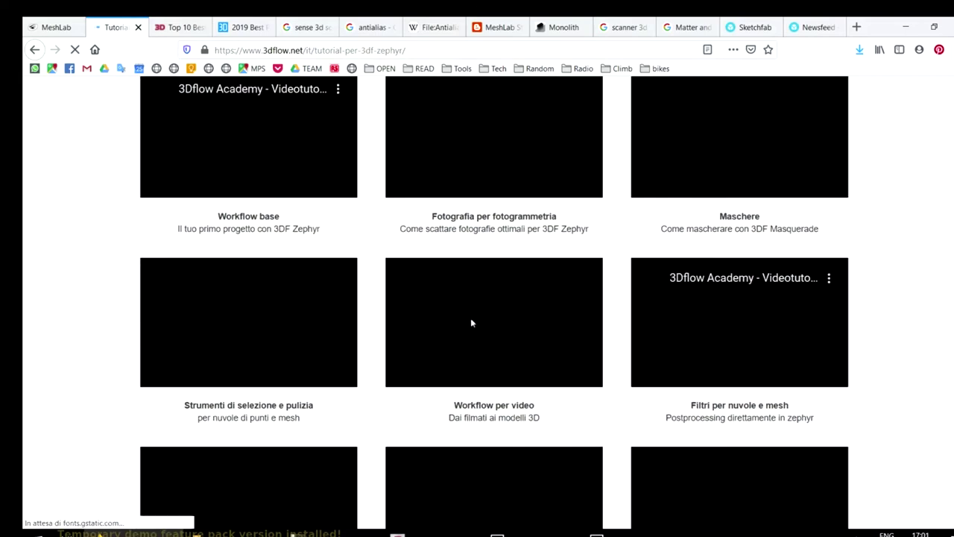
# Play the Workflow base video tutorial and browse the written tutorials, from the Pro e Aerial section back to Tutorial base.
pyautogui.click(270, 132)
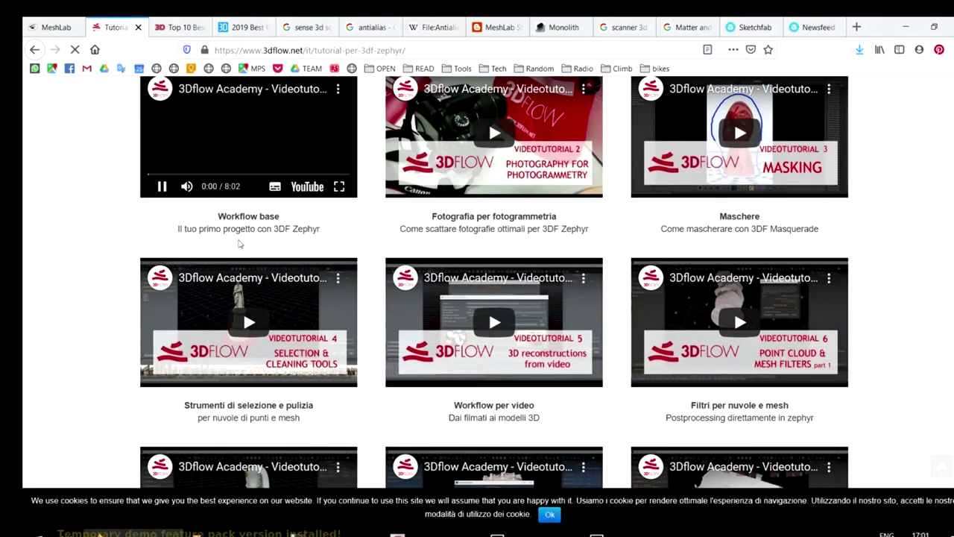
pyautogui.scroll(-15, 239, 244)
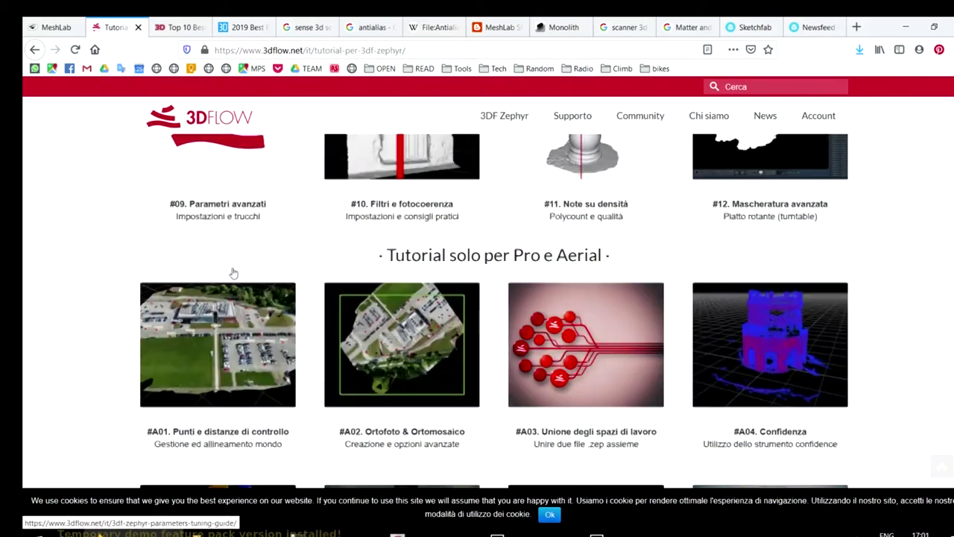
pyautogui.scroll(9, 233, 273)
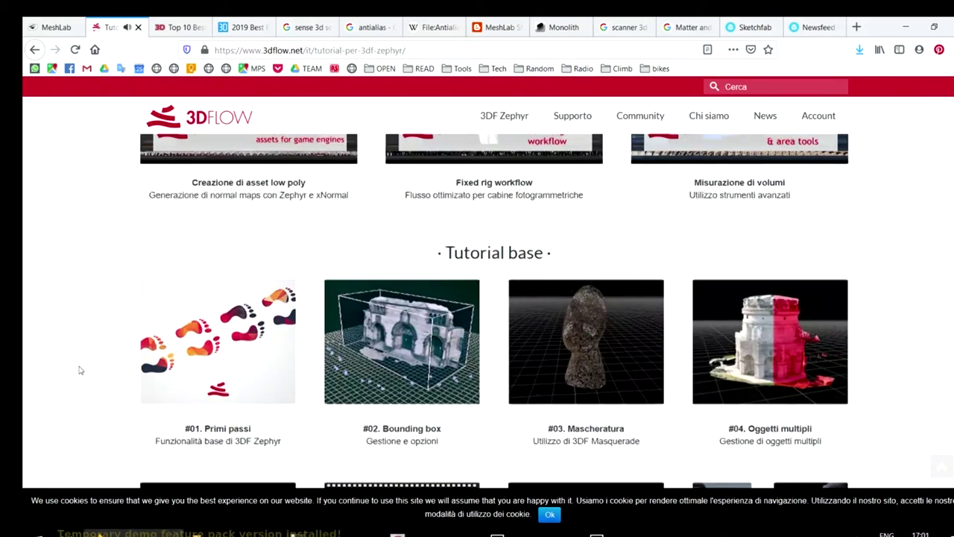
# Open the #01 Primi passi tutorial under Tutorial base and skim its illustrated instructions through to the Note finali section.
pyautogui.scroll(-2, 81, 370)
pyautogui.scroll(1, 126, 365)
pyautogui.click(217, 316)
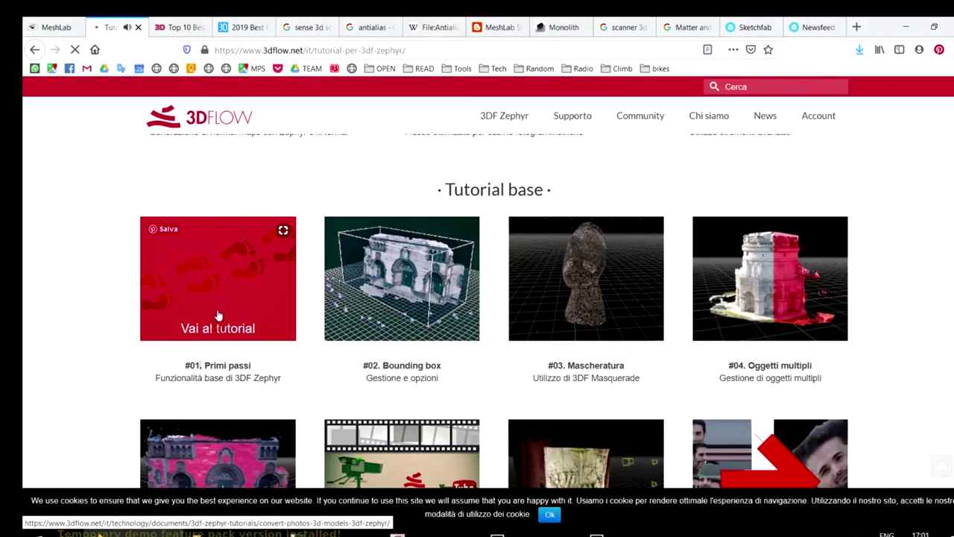
pyautogui.scroll(-15, 253, 327)
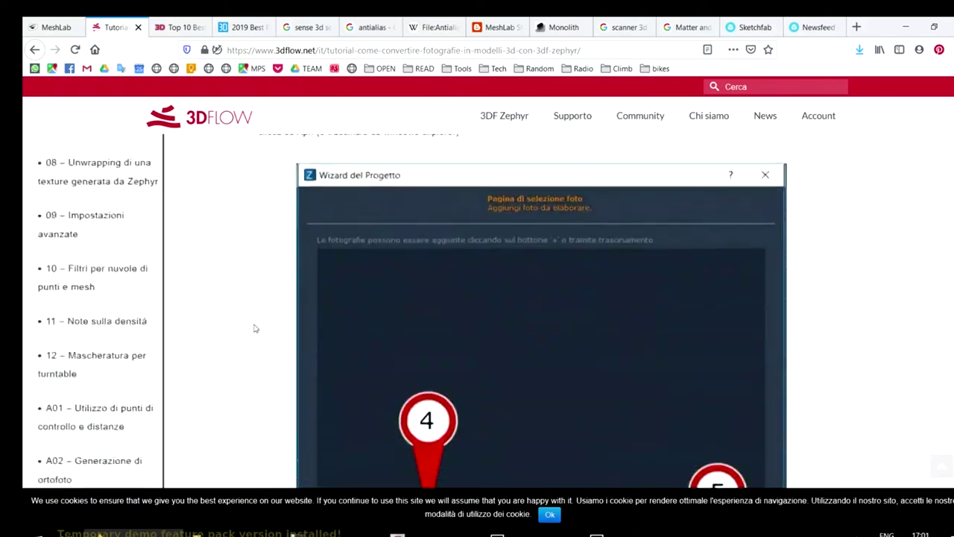
pyautogui.scroll(-15, 253, 328)
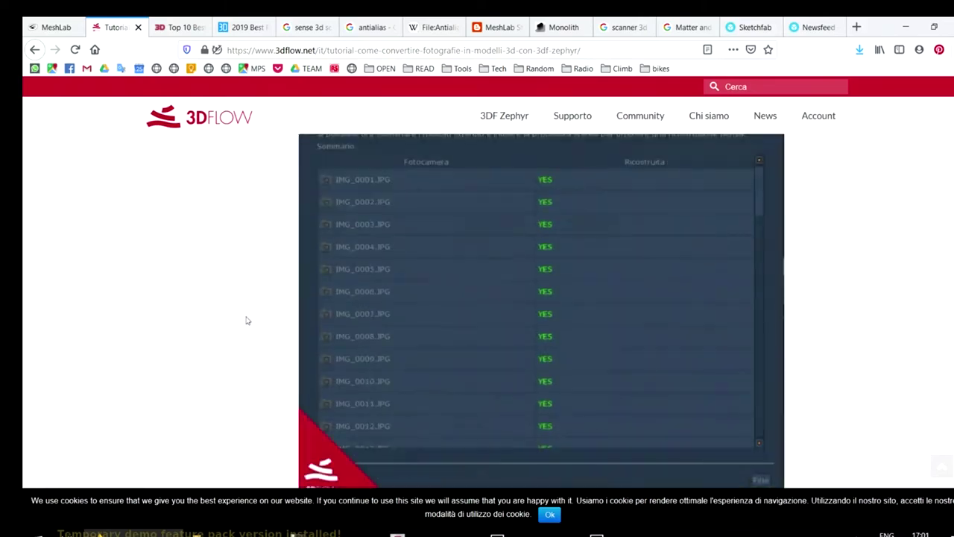
pyautogui.scroll(-15, 248, 321)
pyautogui.scroll(-10, 241, 312)
pyautogui.scroll(6, 241, 310)
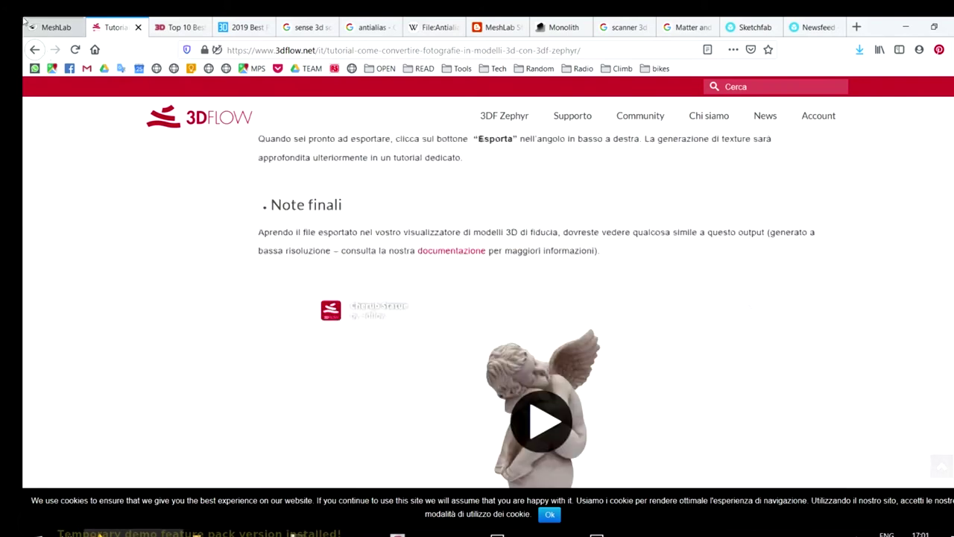
pyautogui.scroll(2, 223, 196)
# Return to the 3DF Zephyr tutorial list and survey the base, Pro e Aerial and Argomenti avanzati entries.
pyautogui.click(447, 325)
pyautogui.scroll(5, 399, 283)
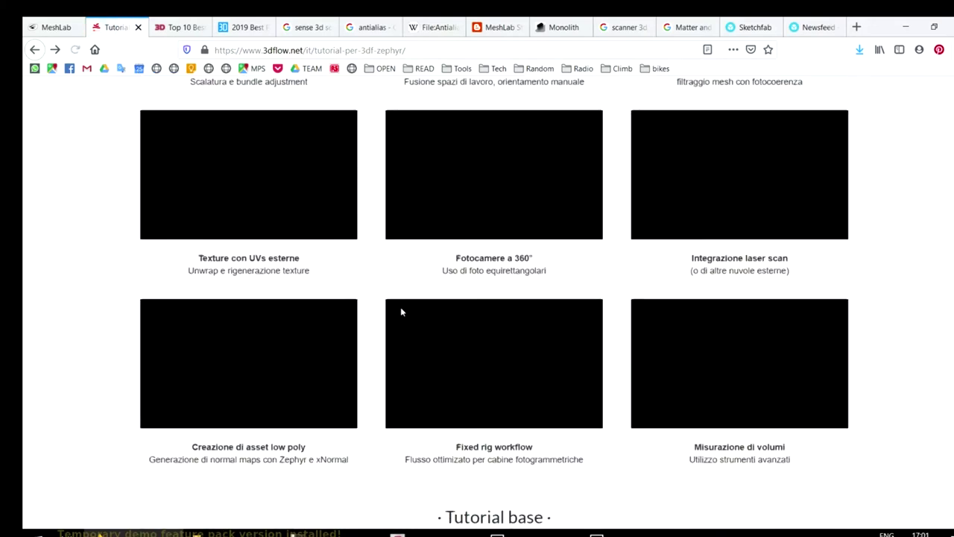
pyautogui.scroll(-4, 400, 312)
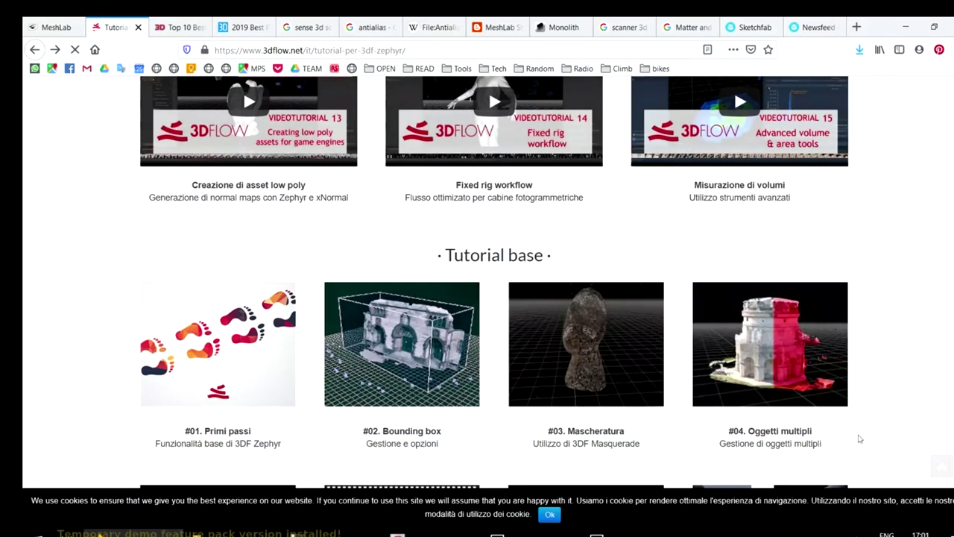
pyautogui.scroll(-5, 859, 438)
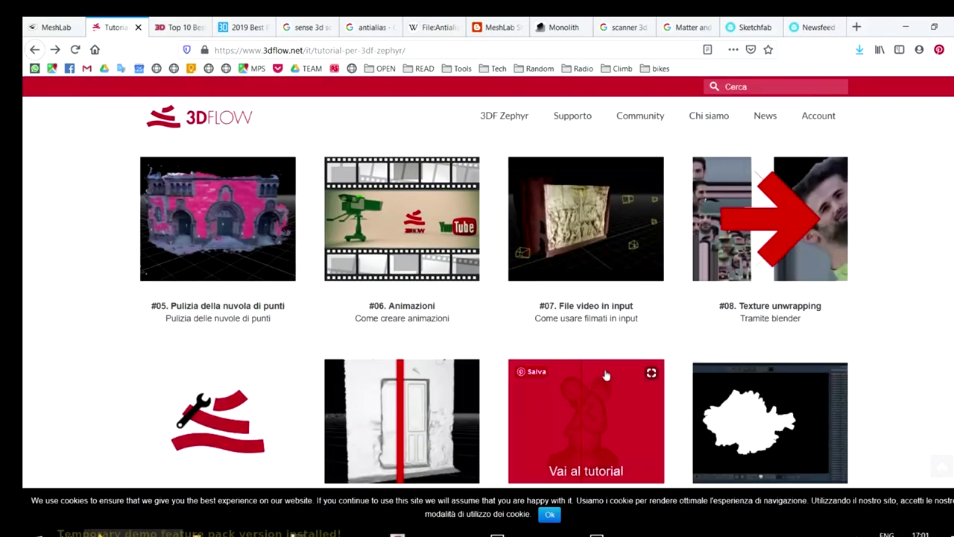
pyautogui.scroll(-3, 98, 336)
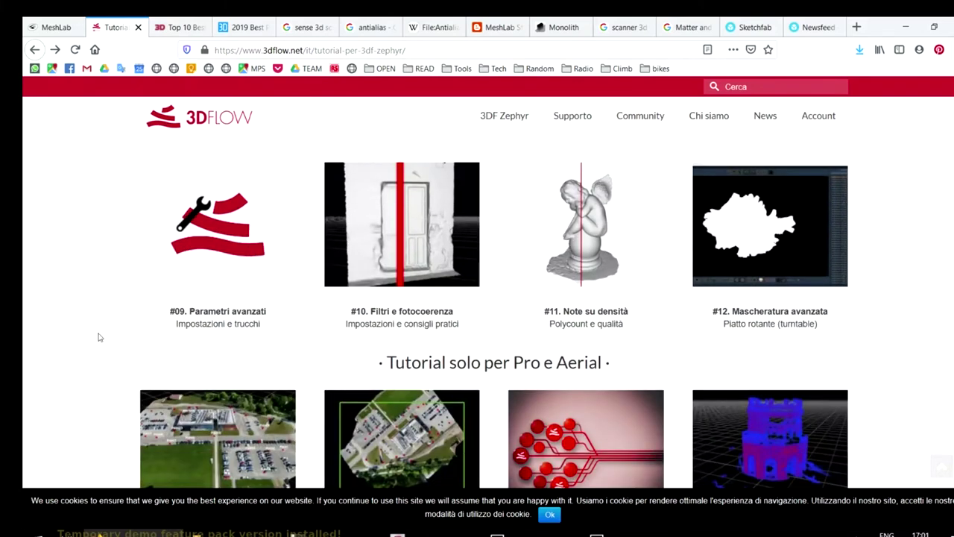
pyautogui.scroll(-4, 98, 337)
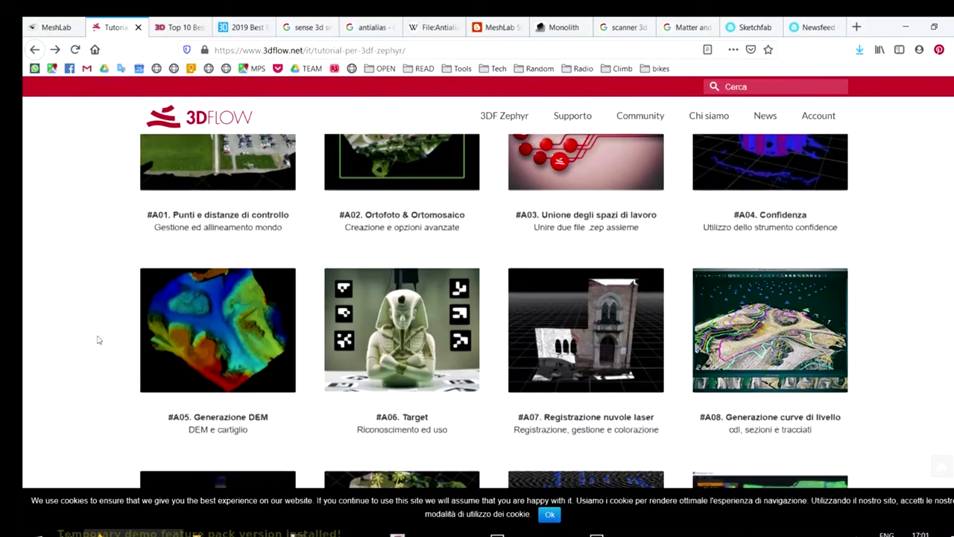
pyautogui.scroll(1, 98, 339)
pyautogui.scroll(-12, 97, 339)
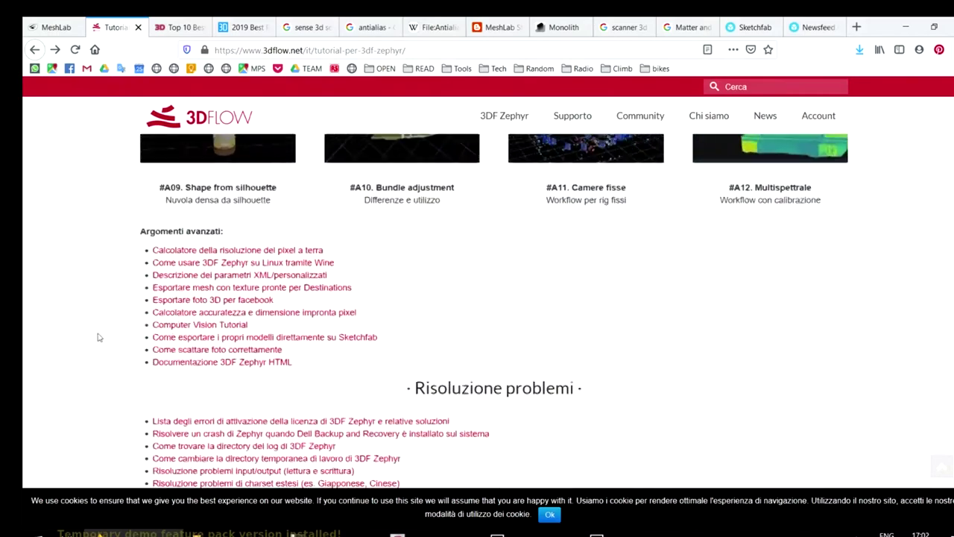
pyautogui.scroll(5, 99, 339)
pyautogui.scroll(15, 100, 343)
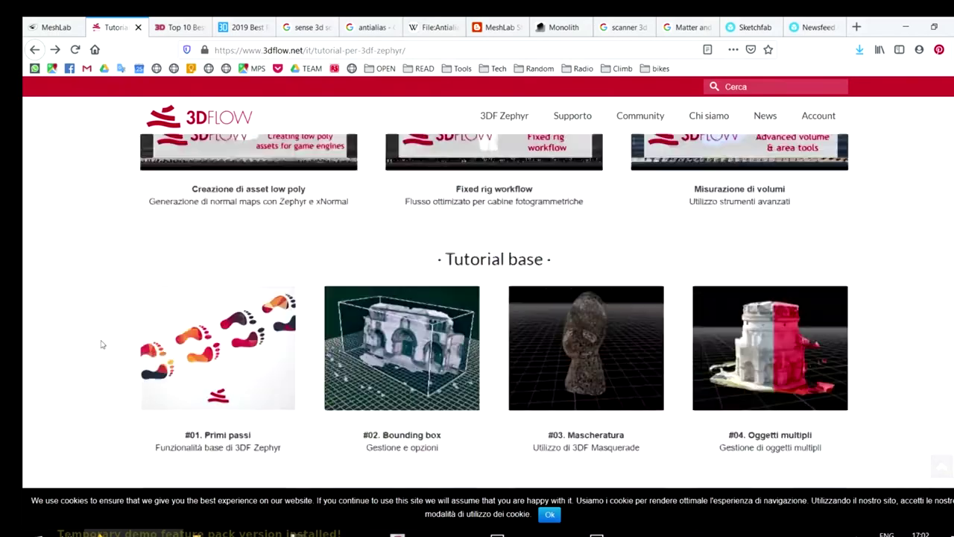
pyautogui.scroll(5, 120, 313)
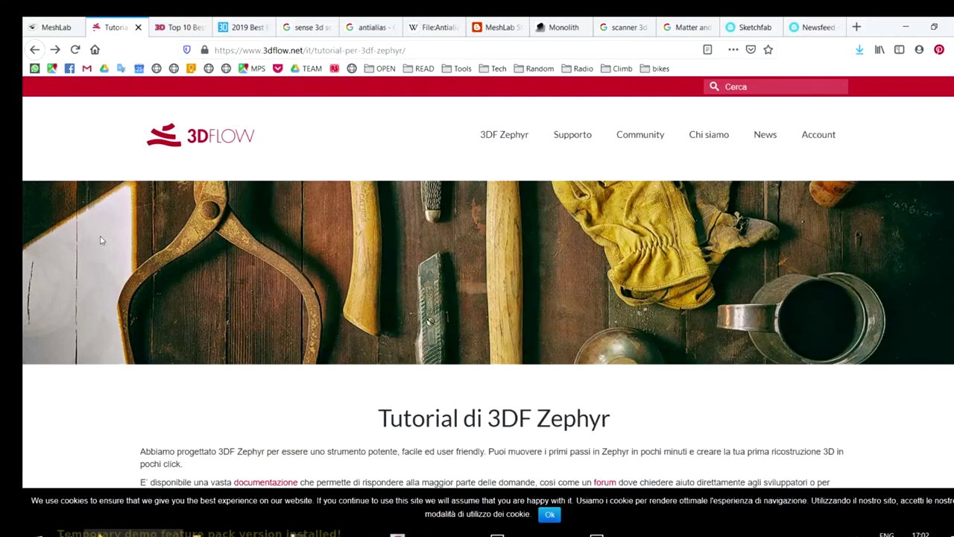
# Go through the tutorial list again from its introduction and examine the links under Argomenti avanzati.
pyautogui.moveTo(572, 145)
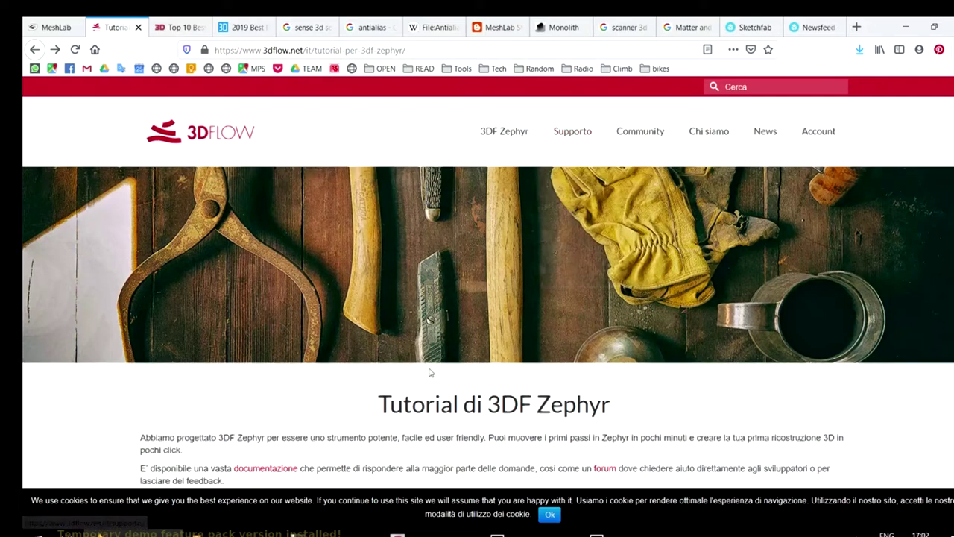
pyautogui.scroll(-12, 426, 369)
pyautogui.scroll(-8, 408, 364)
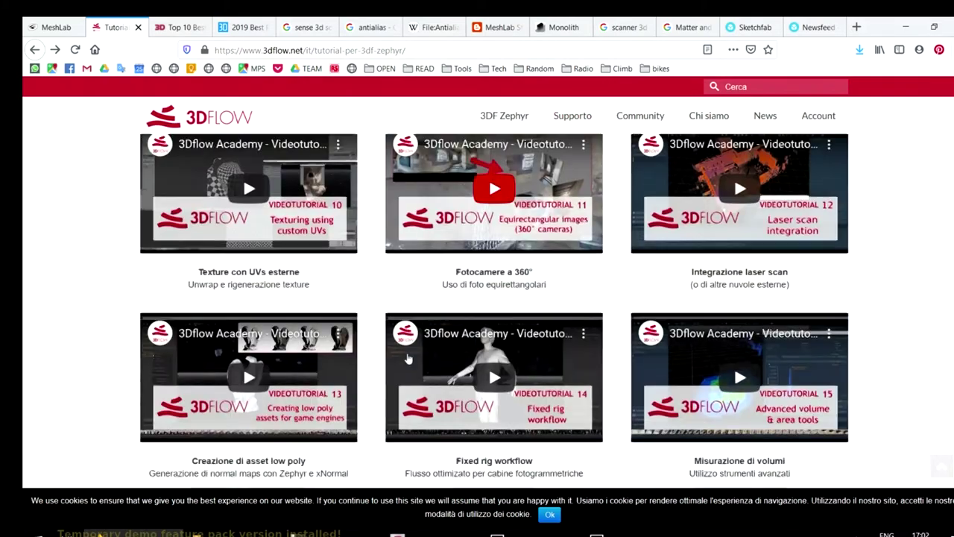
pyautogui.scroll(-5, 407, 358)
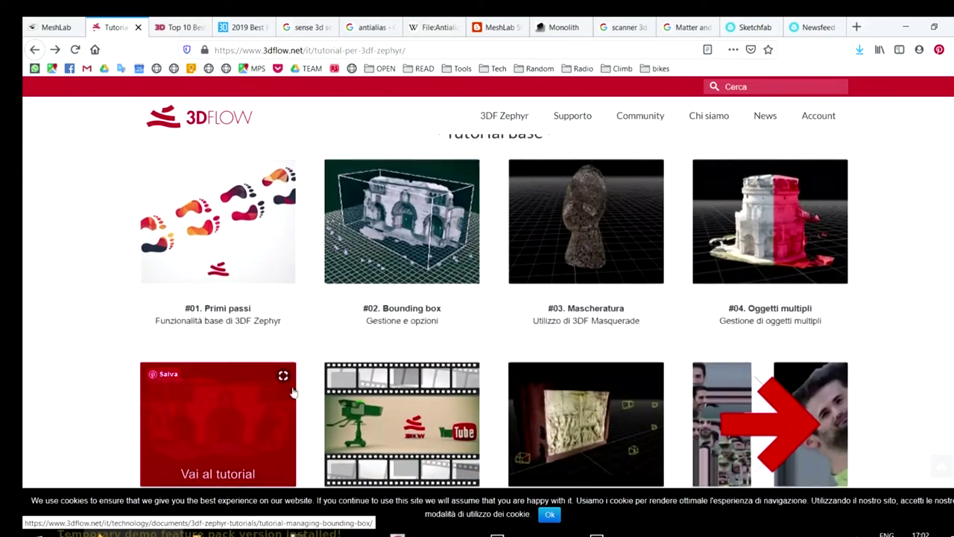
pyautogui.scroll(-3, 151, 323)
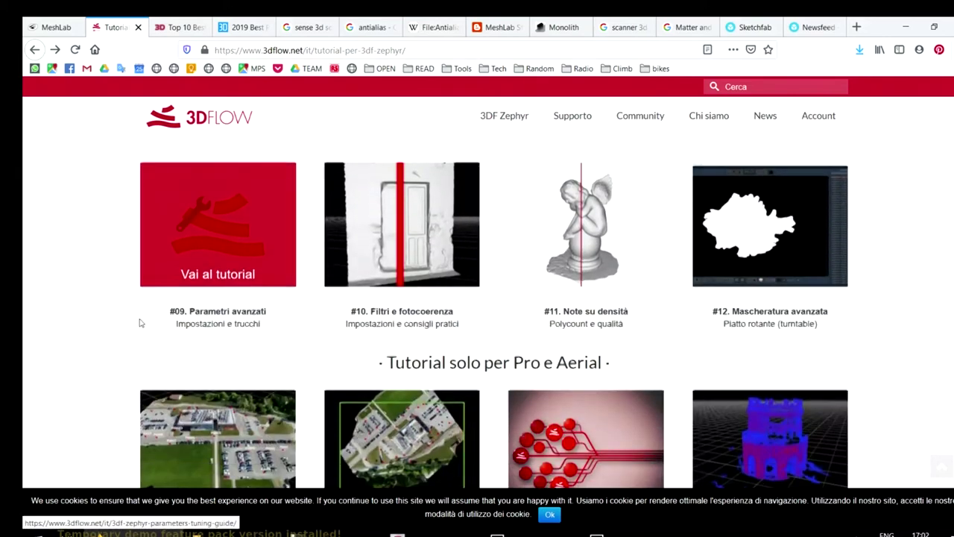
pyautogui.scroll(4, 96, 311)
pyautogui.scroll(-4, 96, 311)
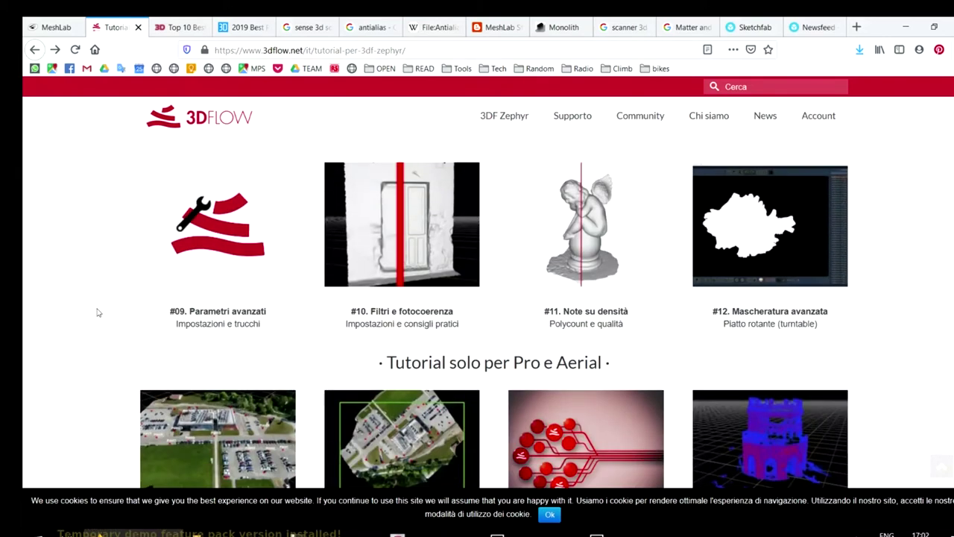
pyautogui.scroll(-8, 96, 312)
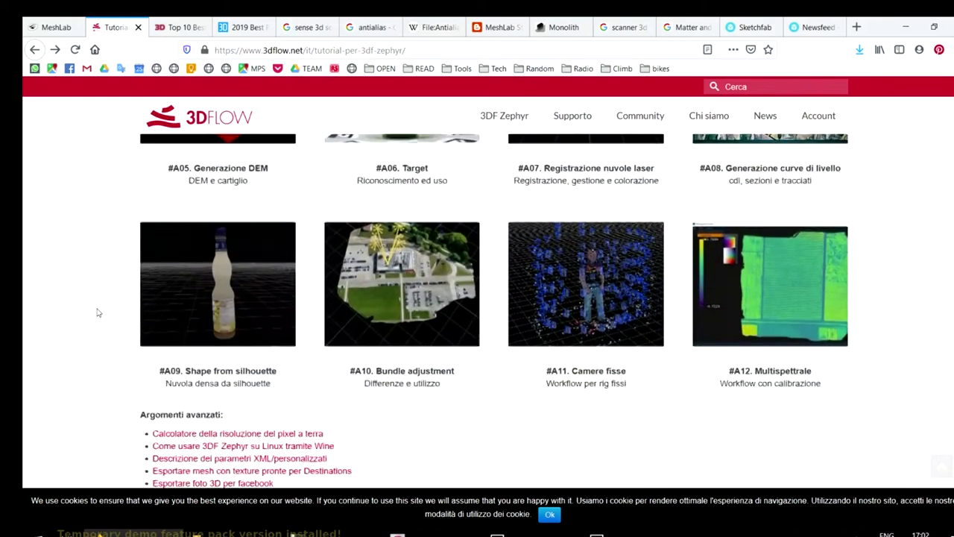
pyautogui.scroll(-2, 97, 312)
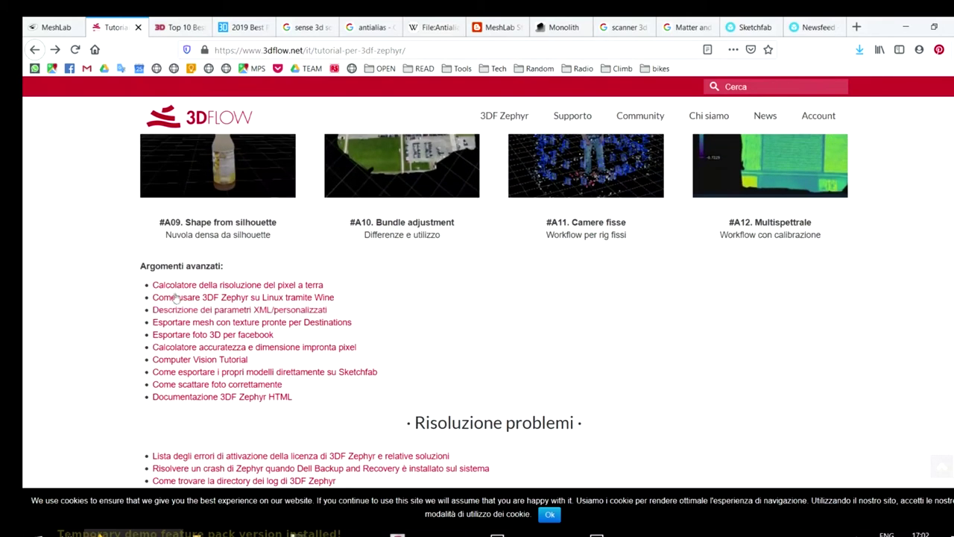
pyautogui.scroll(1, 224, 179)
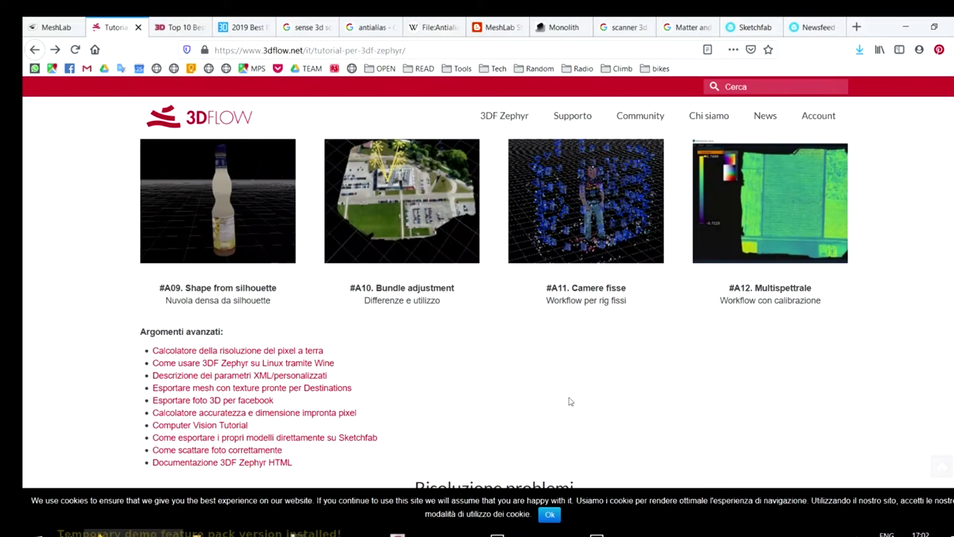
pyautogui.scroll(-1, 483, 403)
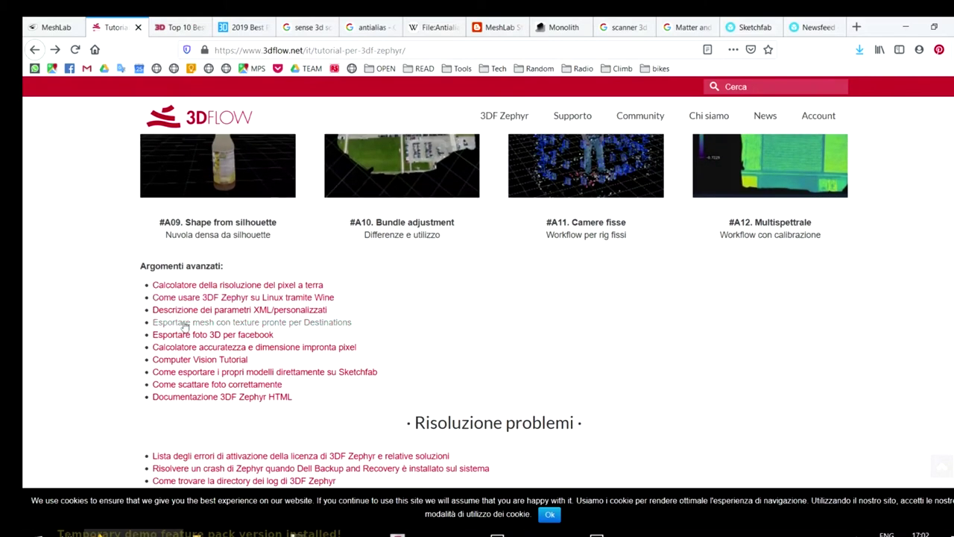
# Open the Come scattare foto correttamente guide and review its camera-position diagrams and photo acquisition guidelines.
pyautogui.click(223, 387)
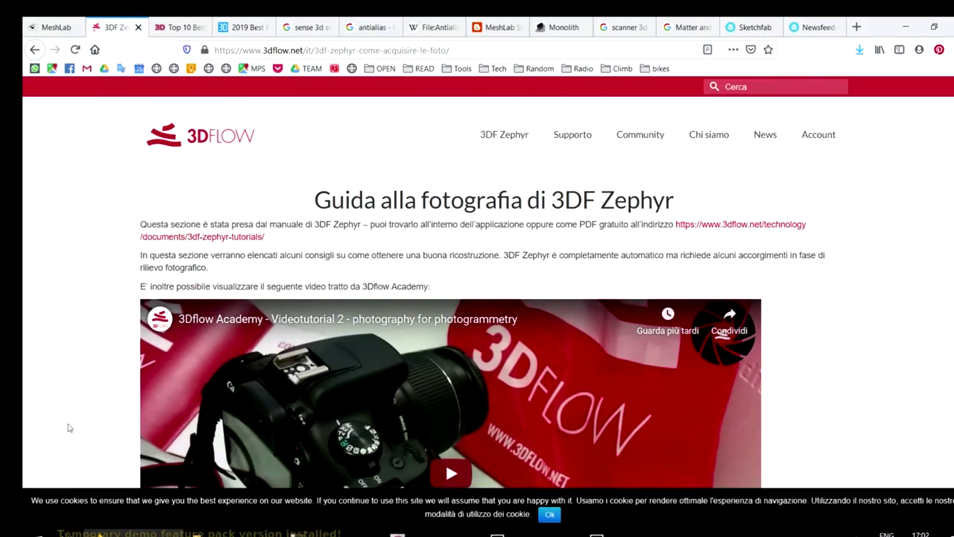
pyautogui.scroll(-6, 69, 425)
pyautogui.scroll(-10, 68, 425)
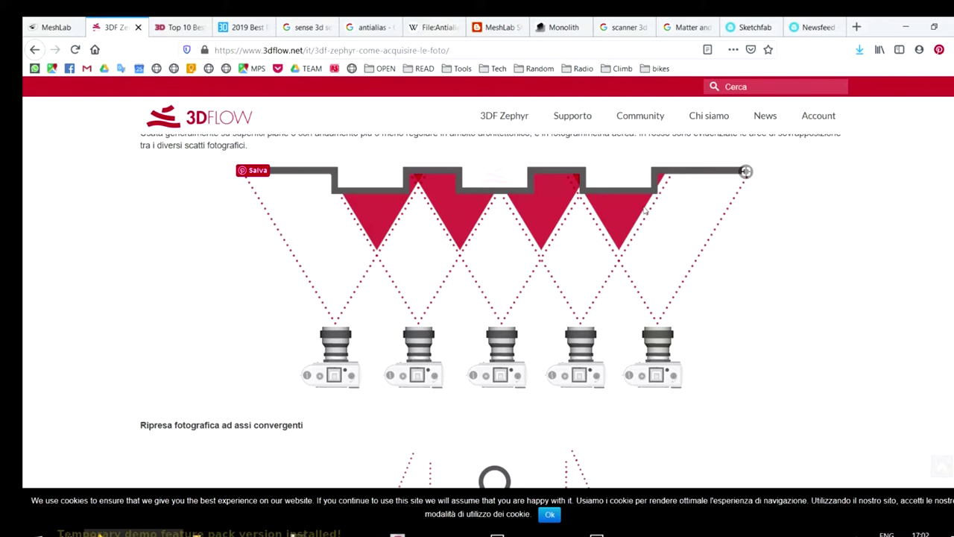
pyautogui.scroll(-5, 612, 273)
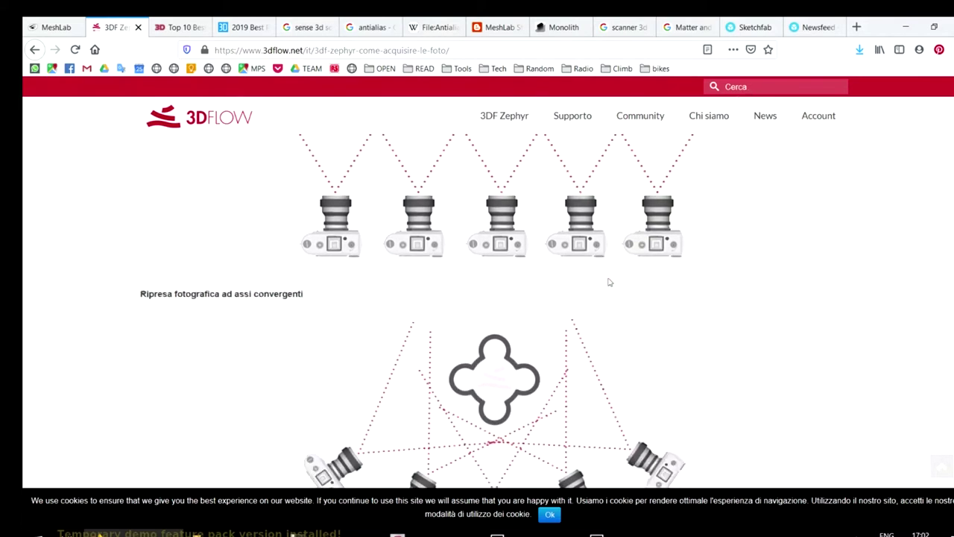
pyautogui.scroll(-1, 598, 305)
pyautogui.scroll(-15, 498, 321)
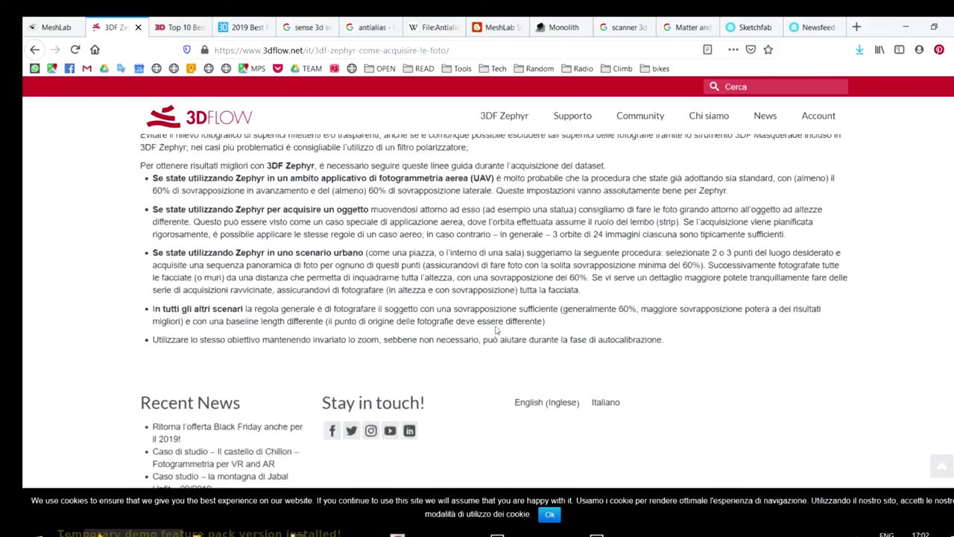
pyautogui.scroll(15, 496, 332)
pyautogui.scroll(10, 213, 401)
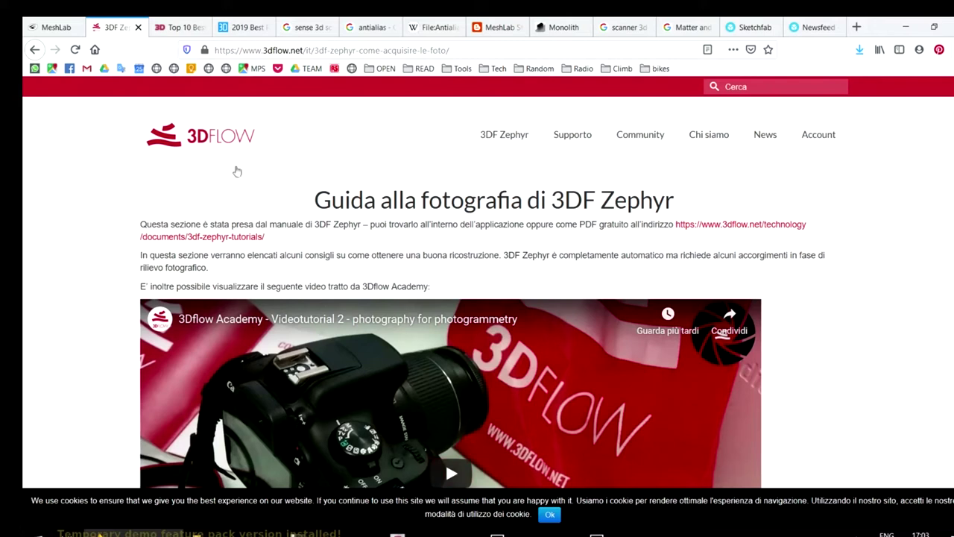
# Switch to the open Sketchfab pages and inspect the Frammento di vaso preistorico 193 model from another angle.
pyautogui.click(755, 28)
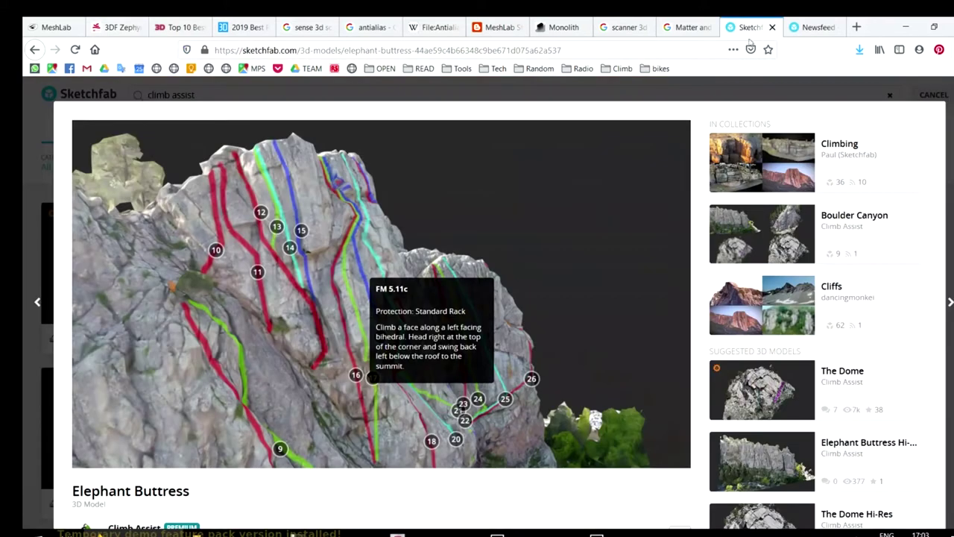
pyautogui.click(814, 27)
pyautogui.moveTo(566, 350); pyautogui.dragTo(507, 405)
pyautogui.click(627, 452)
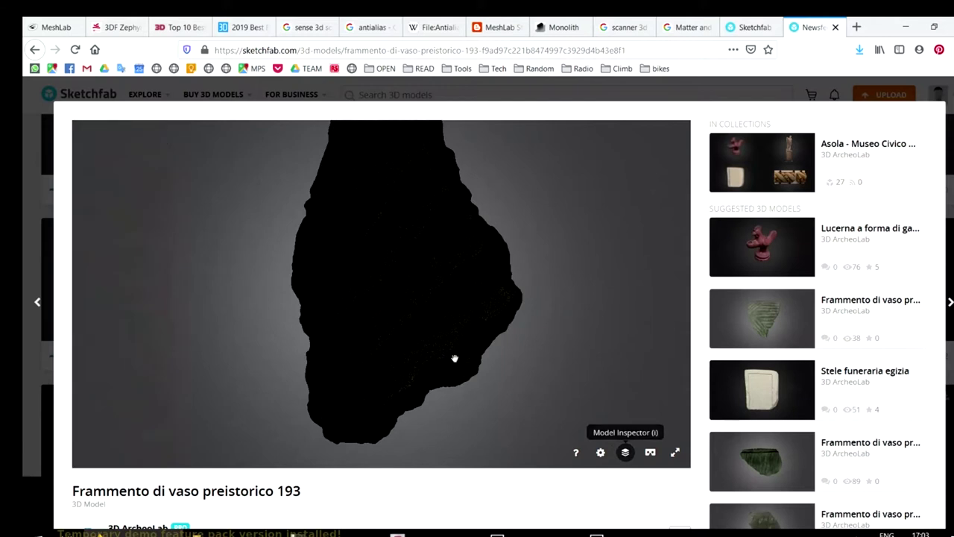
pyautogui.moveTo(443, 334); pyautogui.dragTo(434, 348)
pyautogui.moveTo(396, 267); pyautogui.dragTo(563, 303)
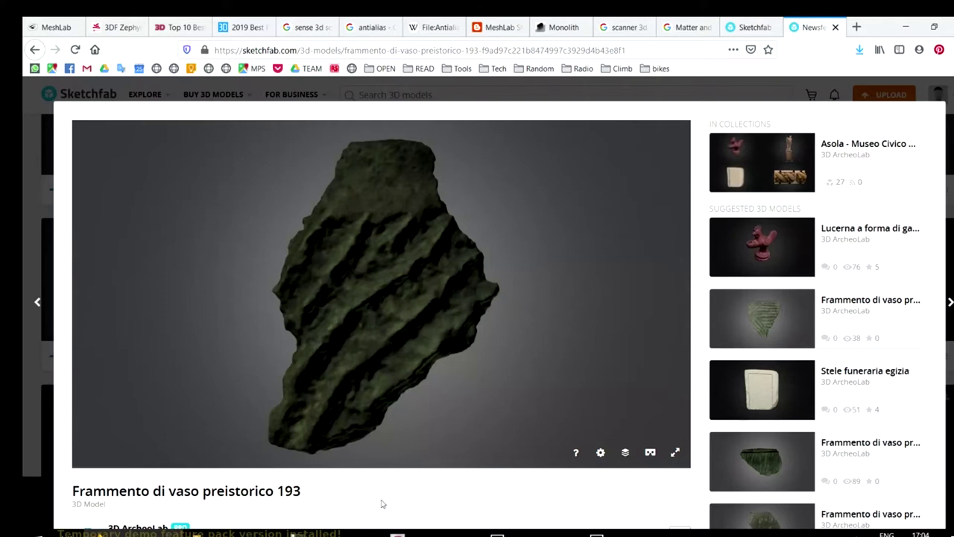
# Switch to File Explorer, go up to the 01-ImgDatasets folder and open the SfS_example dataset.
pyautogui.moveTo(335, 533)
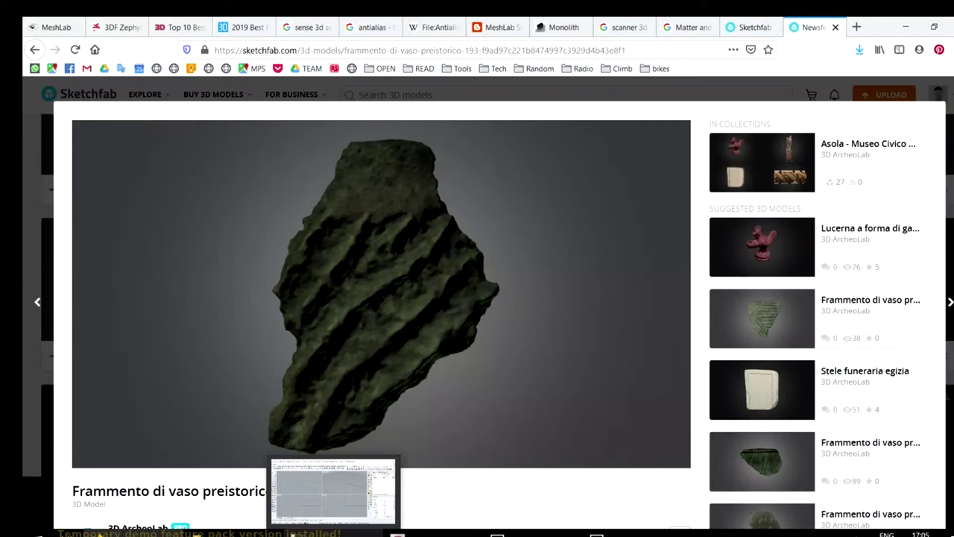
pyautogui.moveTo(234, 533)
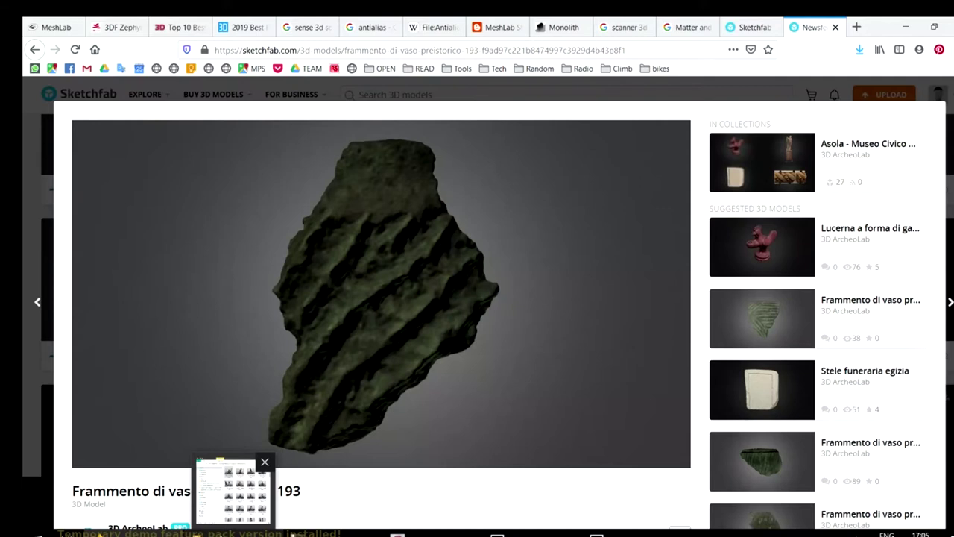
pyautogui.click(386, 511)
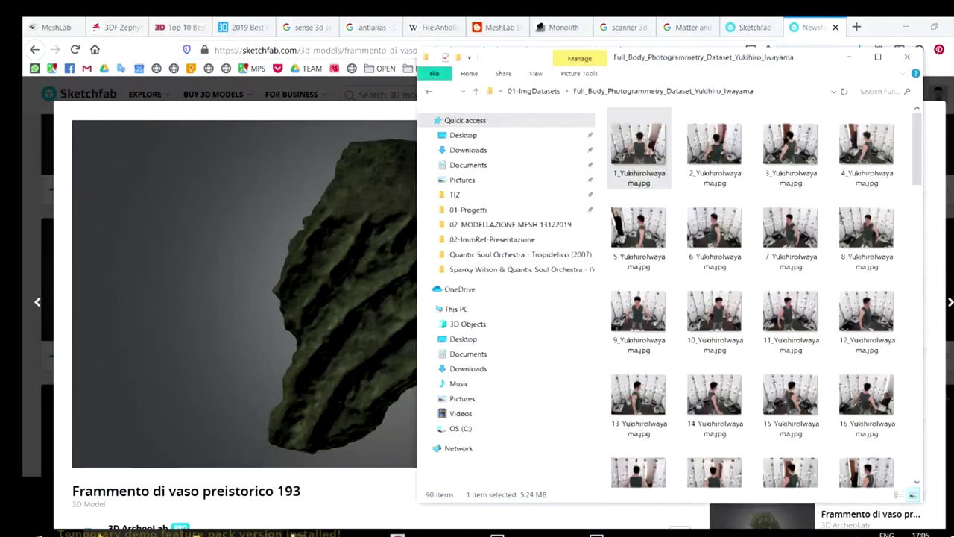
pyautogui.click(525, 91)
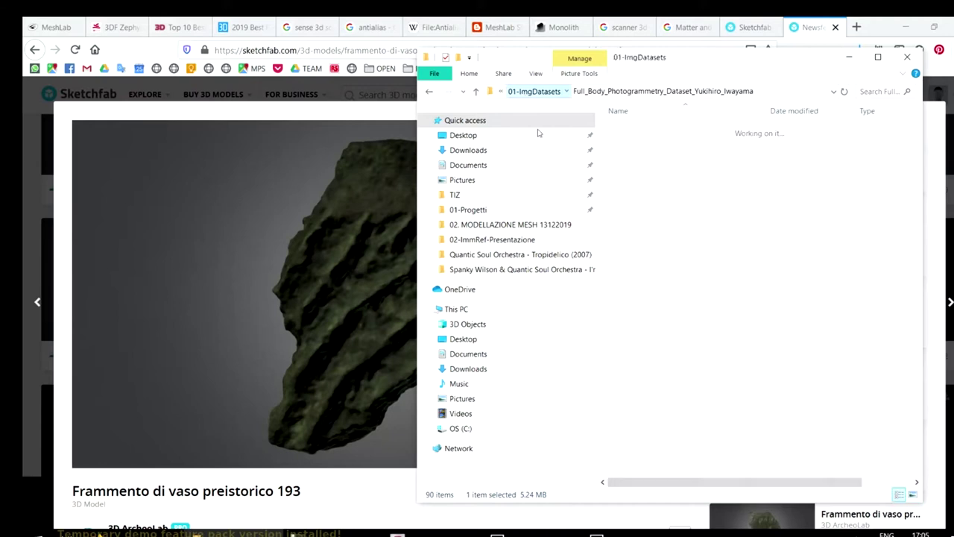
pyautogui.click(669, 314)
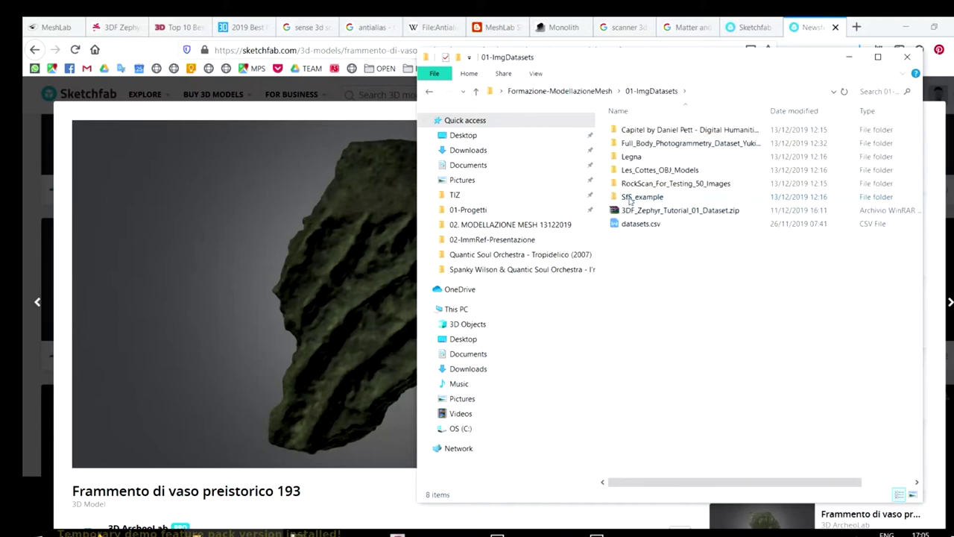
pyautogui.doubleClick(627, 199)
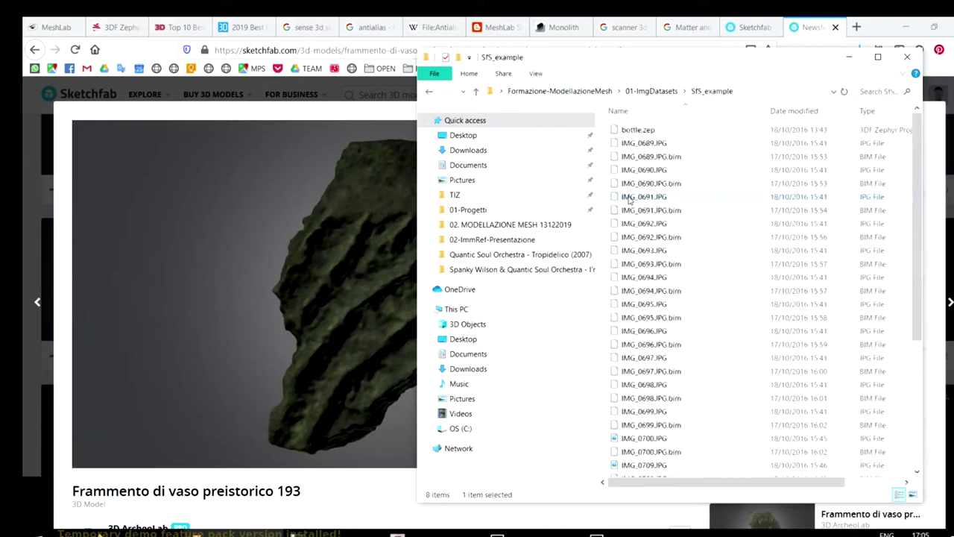
# Open IMG_0689.JPG from the SfS_example dataset and go through the bottle photos in sequence up to IMG_0717.JPG.
pyautogui.doubleClick(646, 143)
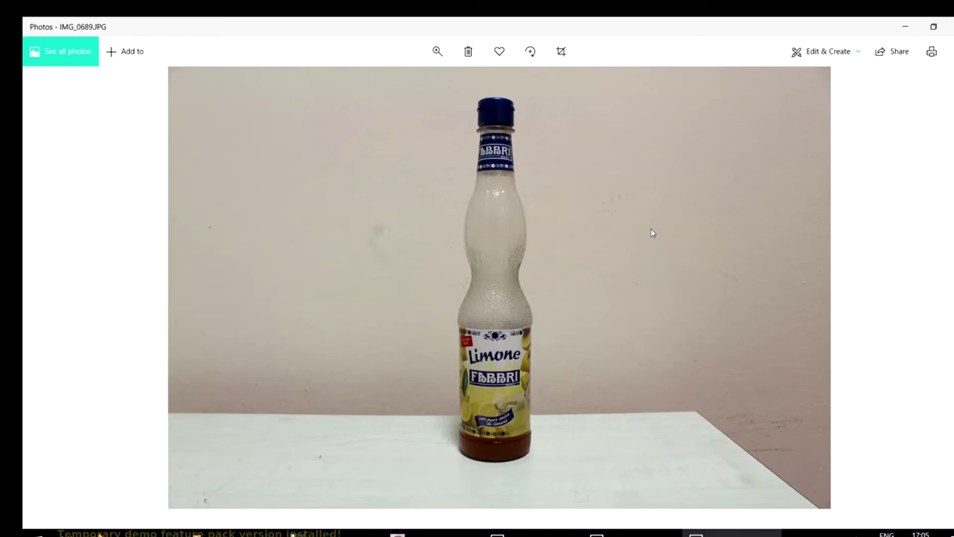
pyautogui.press('Right')
pyautogui.press('Right')
pyautogui.press('Right')
pyautogui.press('Right')
pyautogui.press('Right')
pyautogui.press('Right')
pyautogui.press('Right')
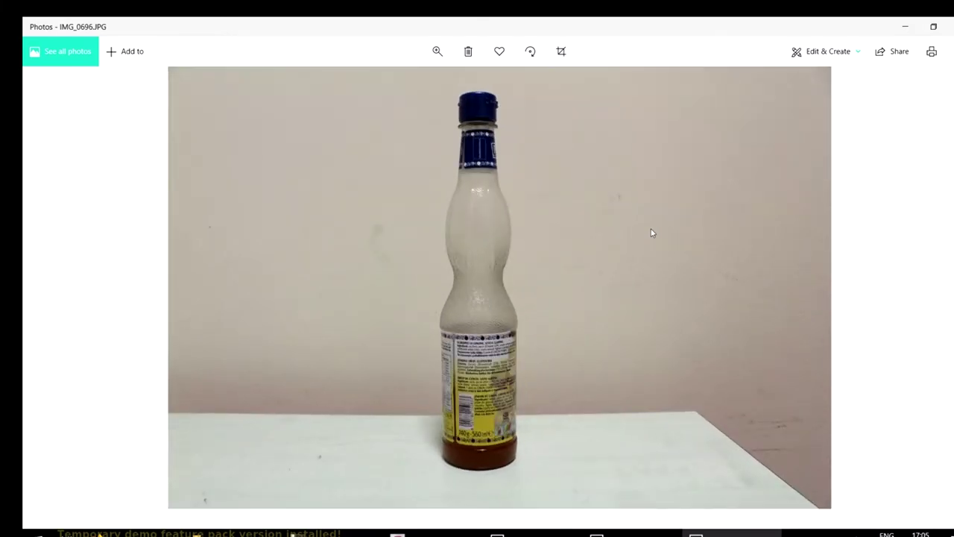
pyautogui.press('Right')
pyautogui.press('Right')
pyautogui.press('Right')
pyautogui.press('Right')
pyautogui.press('Right')
pyautogui.press('Right')
pyautogui.press('Right')
pyautogui.press('Right')
pyautogui.press('Right')
pyautogui.press('Right')
pyautogui.press('Right')
pyautogui.press('Right')
pyautogui.press('Right')
pyautogui.press('Right')
pyautogui.press('Right')
pyautogui.press('Right')
pyautogui.press('Right')
pyautogui.press('Right')
pyautogui.press('Right')
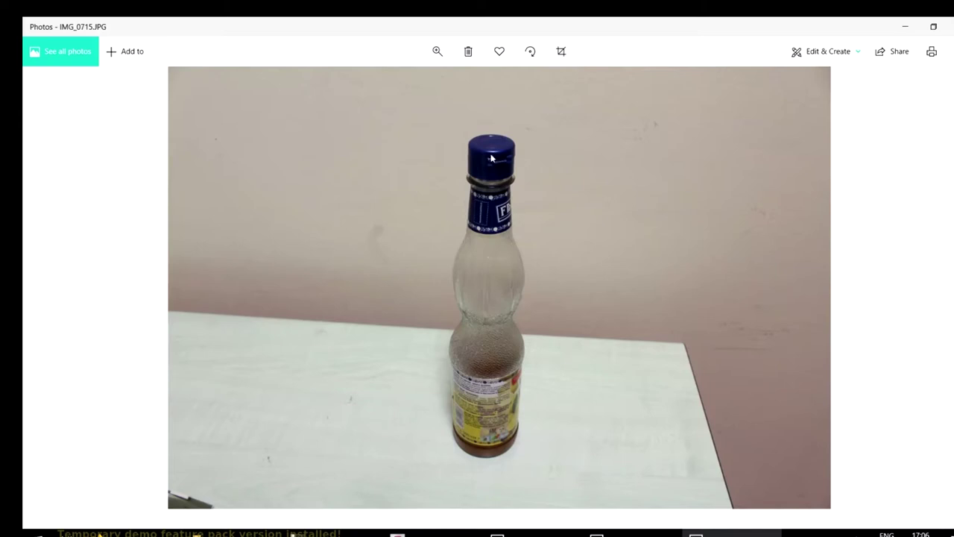
pyautogui.press('Right')
pyautogui.press('Right')
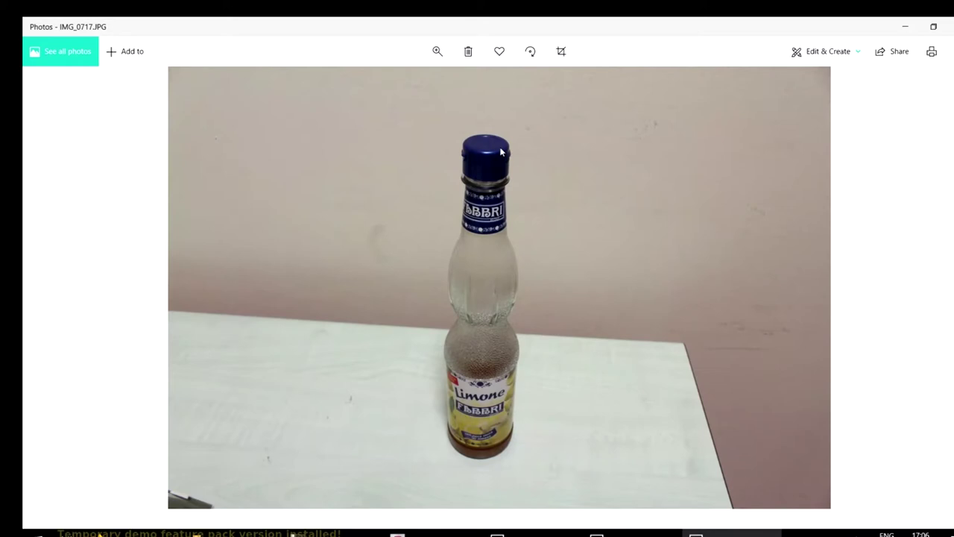
# Go back through the bottle photos in reverse order from IMG_0717.JPG to the first shot, IMG_0689.JPG.
pyautogui.press('Left')
pyautogui.press('Left')
pyautogui.press('Left')
pyautogui.press('Left')
pyautogui.press('Left')
pyautogui.press('Left')
pyautogui.press('Left')
pyautogui.press('Left')
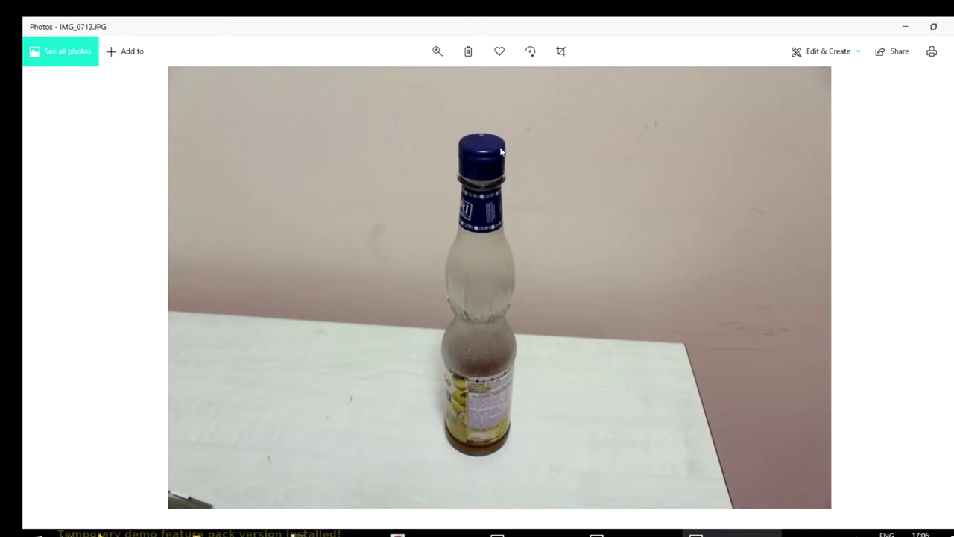
pyautogui.press('Left')
pyautogui.press('Left')
pyautogui.press('Left')
pyautogui.press('Left')
pyautogui.press('Left')
pyautogui.press('Left')
pyautogui.press('Left')
pyautogui.press('Left')
pyautogui.press('Left')
pyautogui.press('Left')
pyautogui.press('Left')
pyautogui.press('Left')
pyautogui.press('Left')
pyautogui.press('Left')
pyautogui.press('Left')
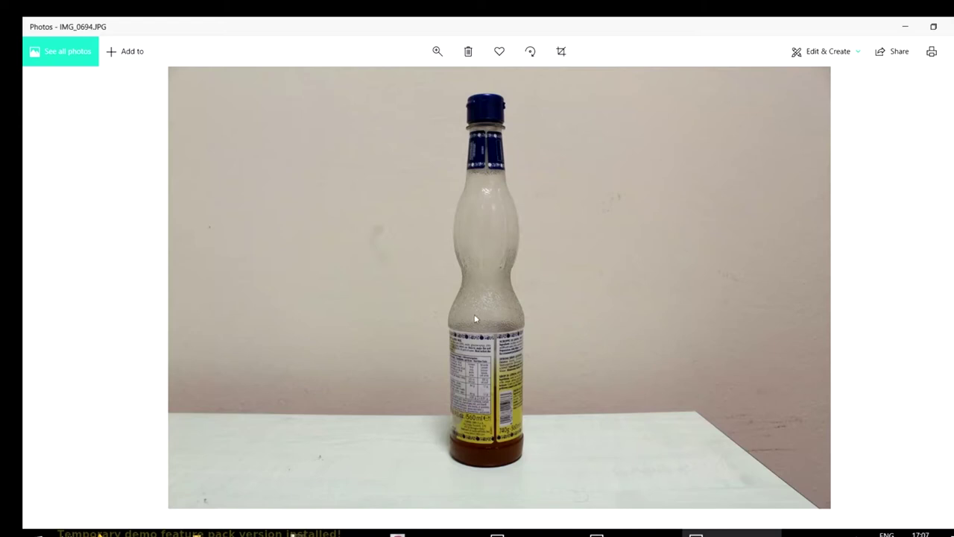
pyautogui.press('Left')
pyautogui.press('Left')
pyautogui.press('Left')
pyautogui.press('Left')
pyautogui.press('Left')
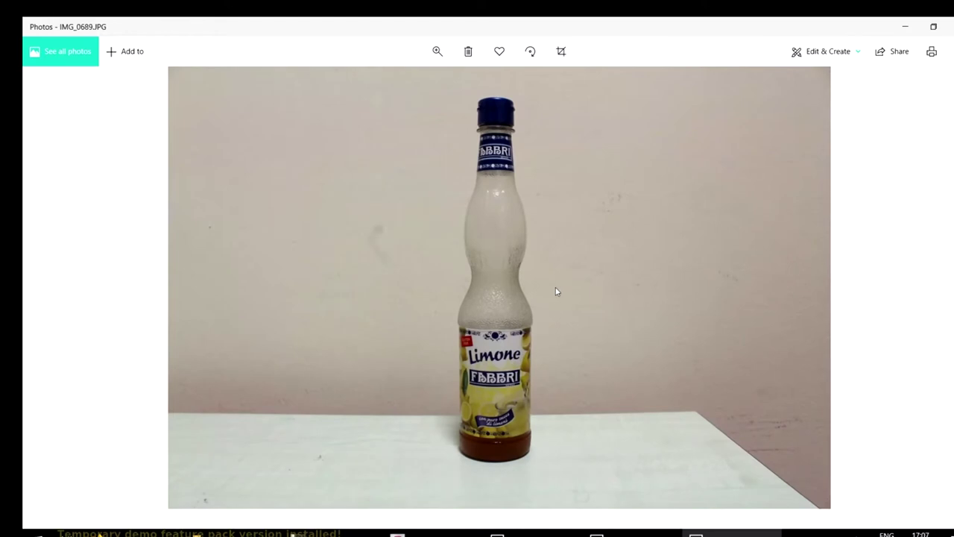
# Review the first ring of bottle shots again from IMG_0689.JPG to IMG_0700.JPG, and close the photo viewer.
pyautogui.press('Right')
pyautogui.press('Right')
pyautogui.press('Right')
pyautogui.press('Right')
pyautogui.press('Right')
pyautogui.press('Right')
pyautogui.press('Right')
pyautogui.press('Right')
pyautogui.press('Right')
pyautogui.press('Right')
pyautogui.press('Right')
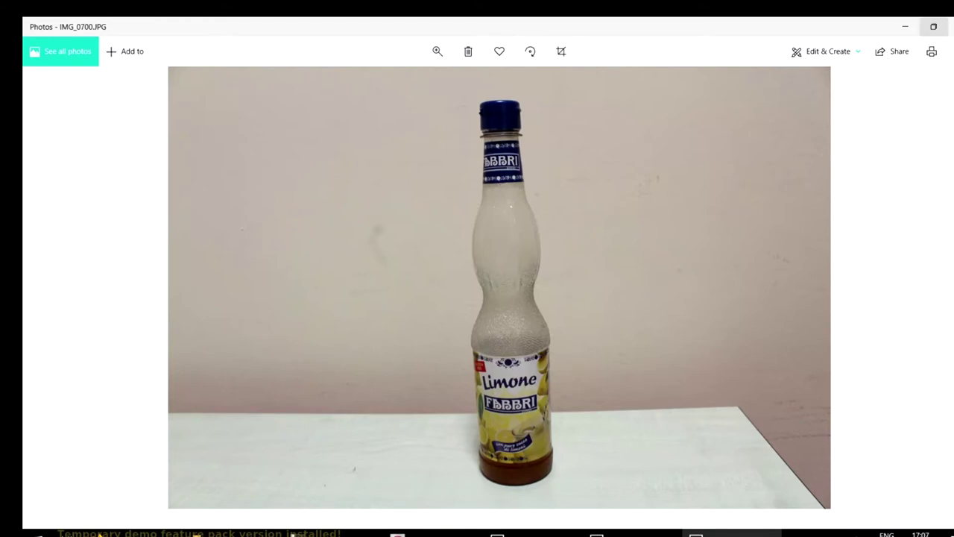
pyautogui.click(951, 26)
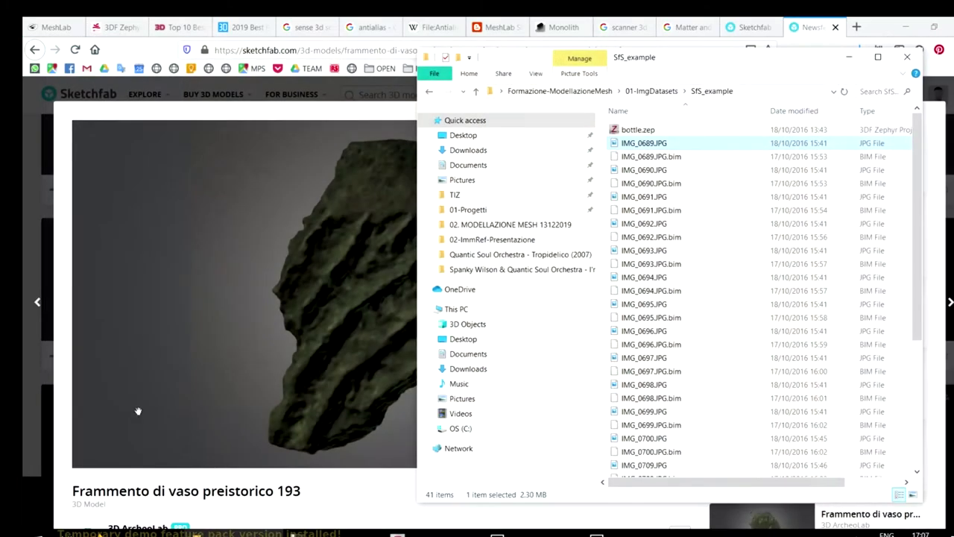
# Switch to the 3DF Zephyr photography guide in the browser and examine the parallel and convergent-axis camera diagrams.
pyautogui.click(88, 22)
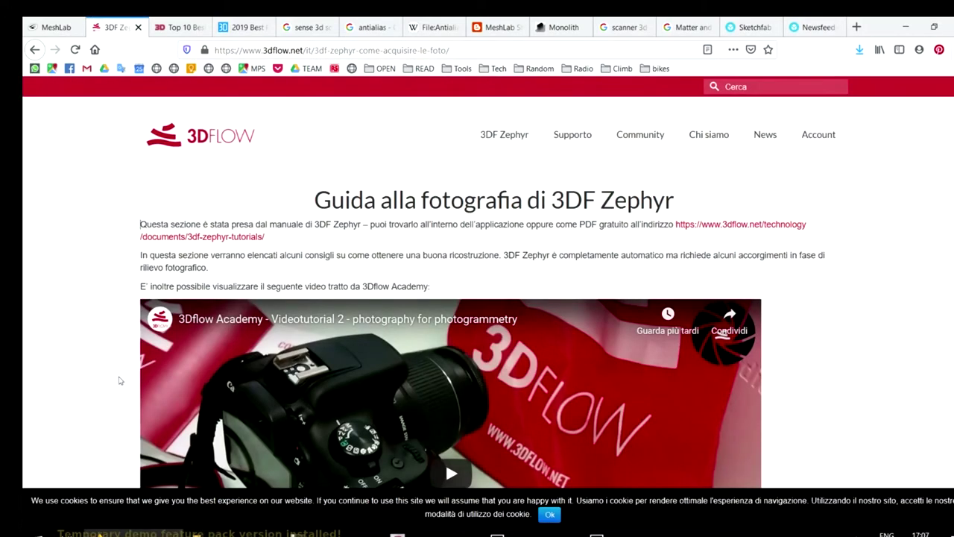
pyautogui.scroll(-10, 126, 372)
pyautogui.scroll(-8, 152, 361)
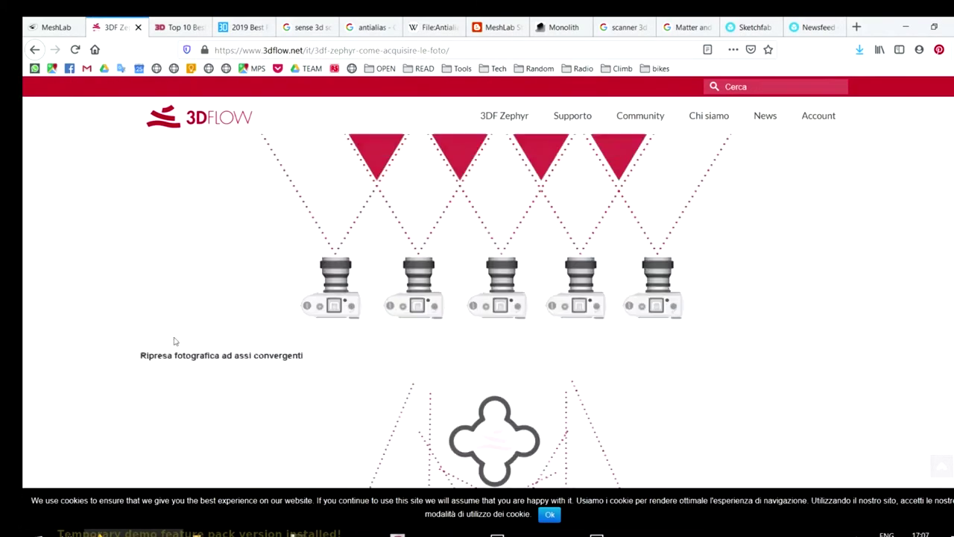
pyautogui.scroll(3, 272, 435)
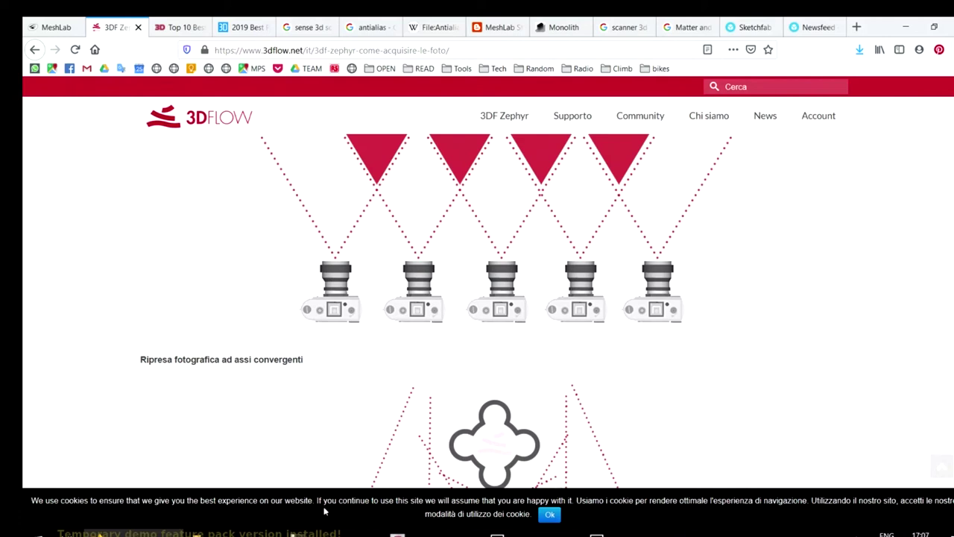
# Return to the SfS_example folder briefly, show the desktop and open the SCAN folder inside TIZ.
pyautogui.click(233, 532)
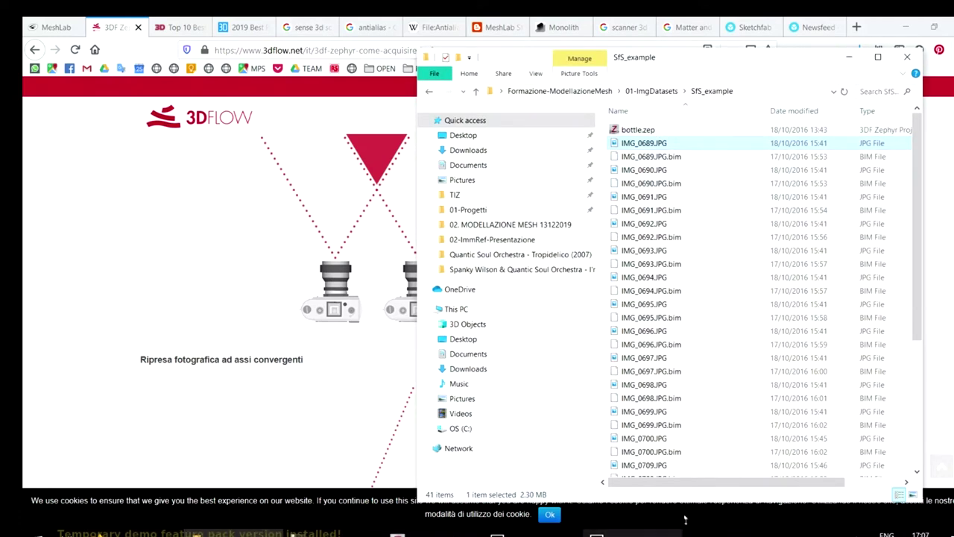
pyautogui.press('super+d')
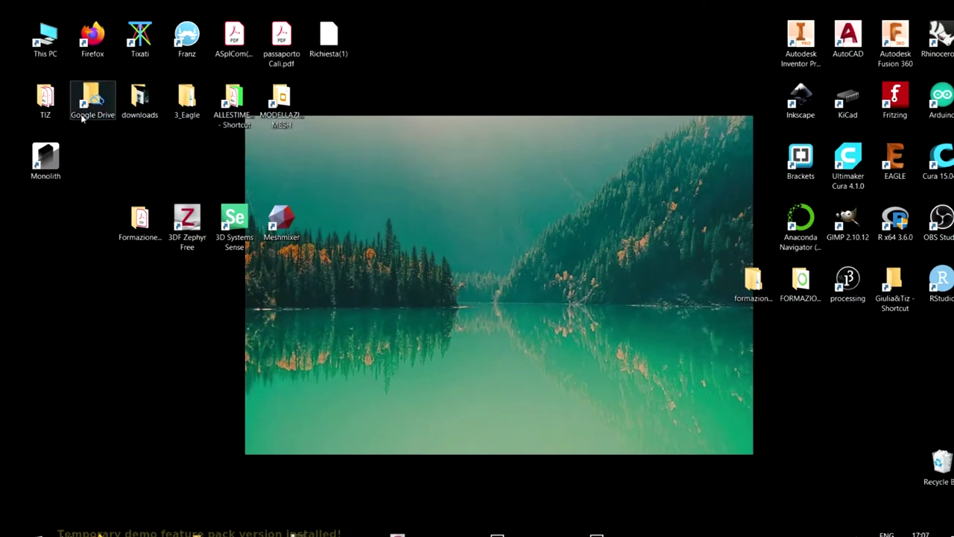
pyautogui.doubleClick(45, 97)
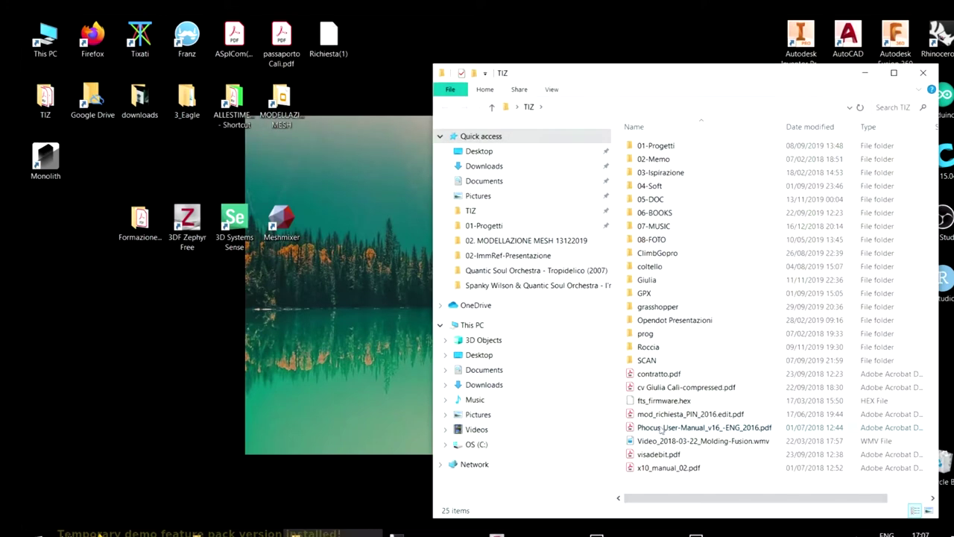
pyautogui.doubleClick(642, 361)
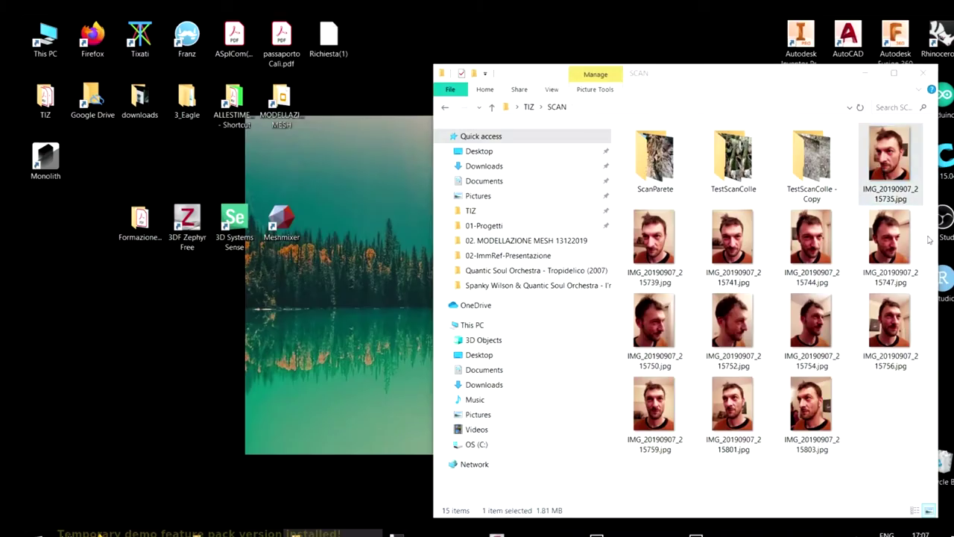
# Open the portrait photo IMG_20190907_215735.jpg and go through the head-scan series up to IMG_20190907_215803.jpg.
pyautogui.doubleClick(880, 168)
pyautogui.press('Right')
pyautogui.press('Right')
pyautogui.press('Right')
pyautogui.press('Right')
pyautogui.press('Right')
pyautogui.press('Right')
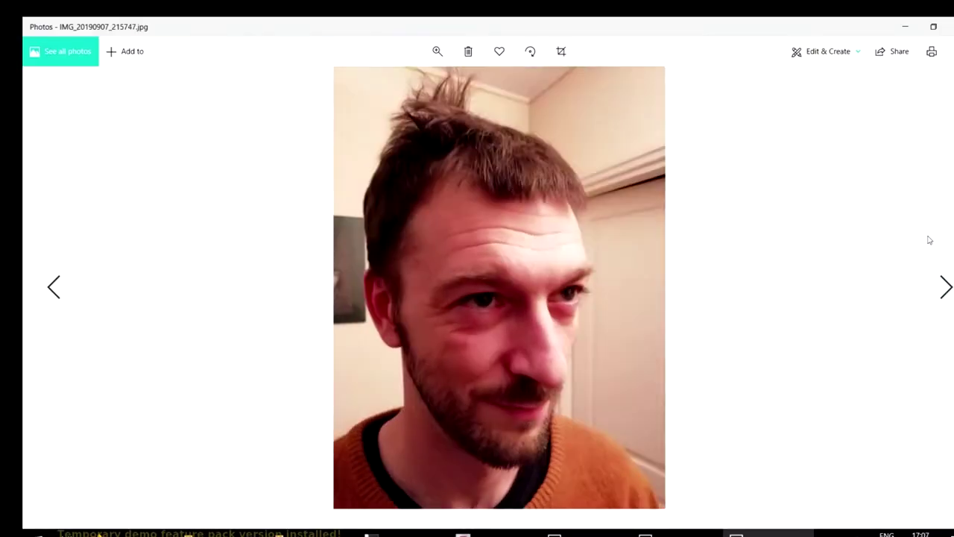
pyautogui.press('Right')
pyautogui.press('Right')
pyautogui.press('Right')
pyautogui.press('Right')
pyautogui.press('Right')
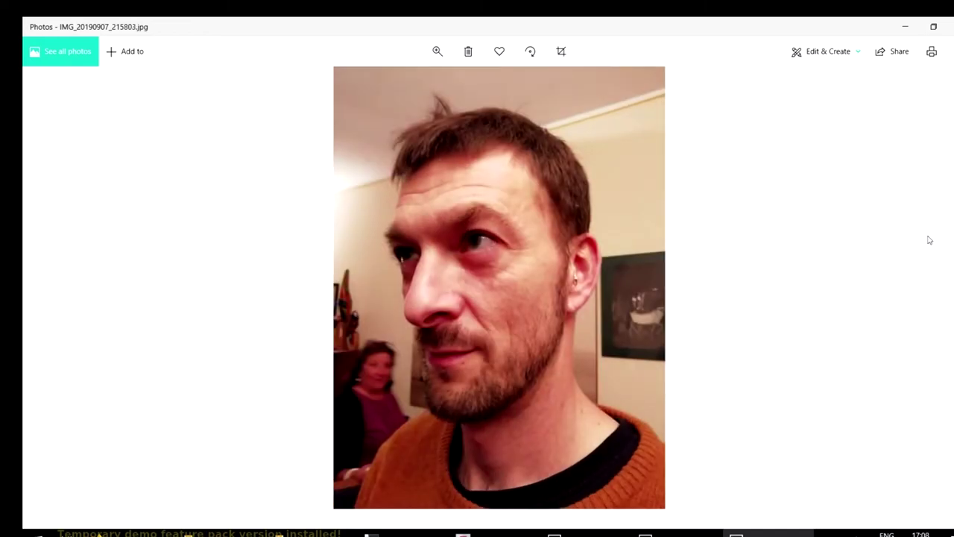
# Go back through the head-scan portraits in reverse order to IMG_20190907_215735.jpg.
pyautogui.press('Left')
pyautogui.press('Left')
pyautogui.press('Left')
pyautogui.press('Left')
pyautogui.press('Left')
pyautogui.press('Left')
pyautogui.press('Left')
pyautogui.press('Left')
pyautogui.press('Left')
pyautogui.press('Left')
pyautogui.press('Left')
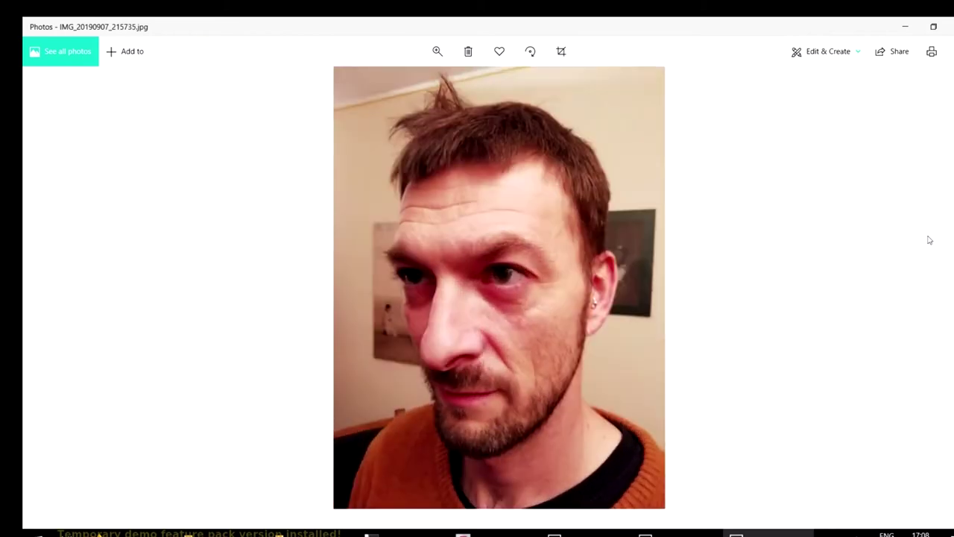
# Review the head-scan portraits forward again to the profile shot IMG_20190907_215752.jpg, and close the photo viewer.
pyautogui.press('Right')
pyautogui.press('Right')
pyautogui.press('Right')
pyautogui.press('Right')
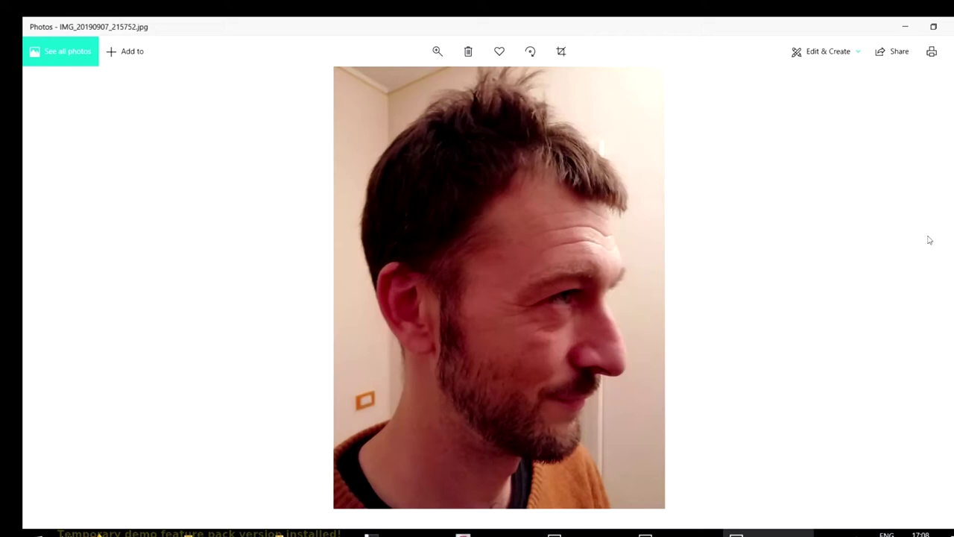
pyautogui.click(948, 27)
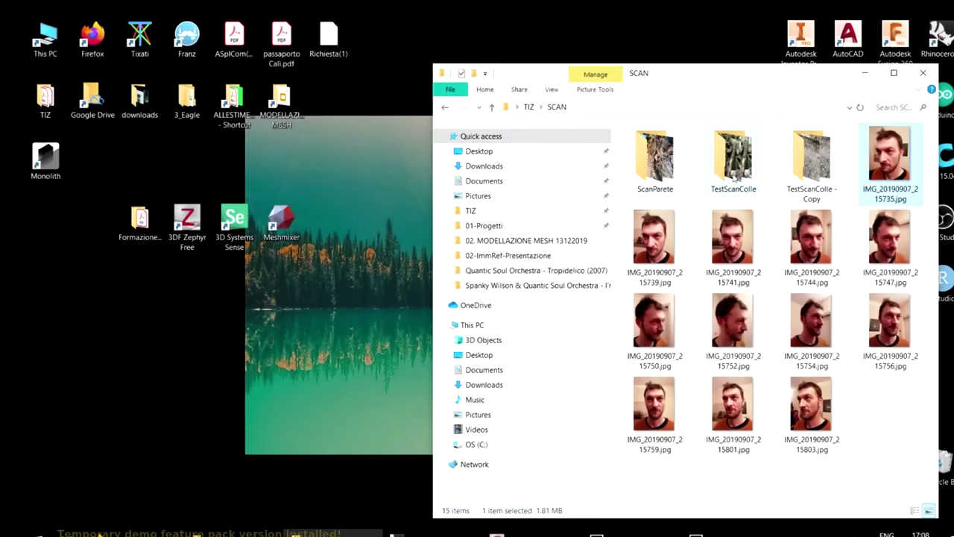
# Open IMG_20190907_114333.jpg in the TestScanColle folder and go through the farmhouse photos up to IMG_20190907_114631.jpg.
pyautogui.doubleClick(734, 170)
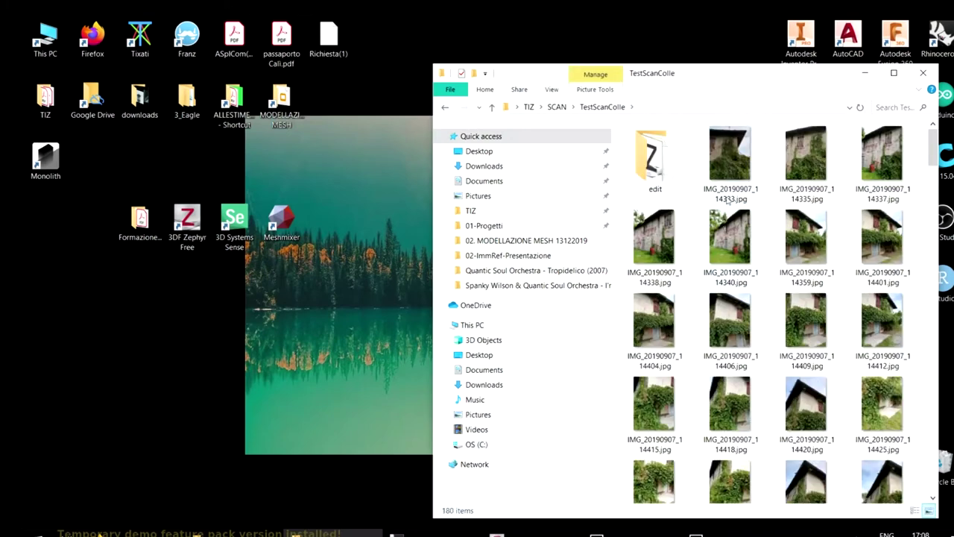
pyautogui.doubleClick(729, 189)
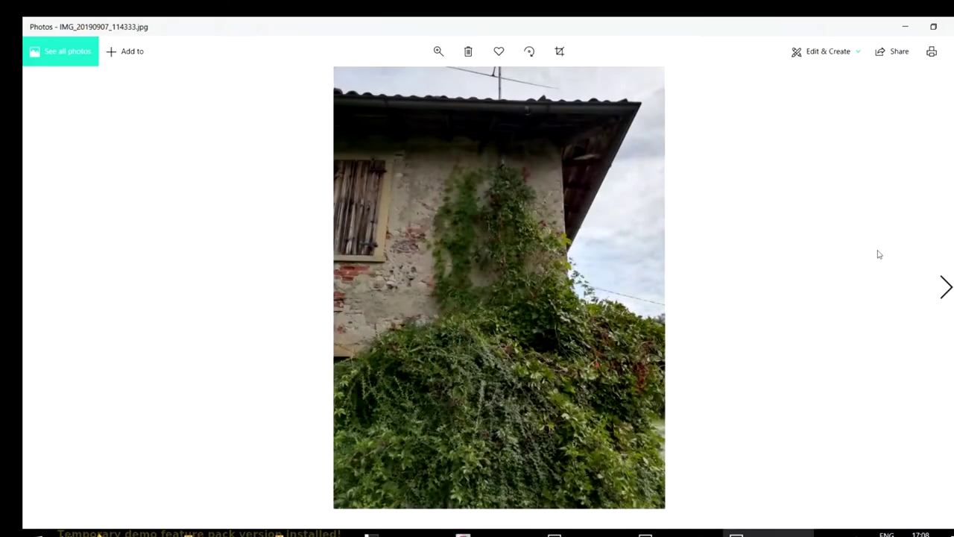
pyautogui.press('Right')
pyautogui.press('Right')
pyautogui.press('Right')
pyautogui.press('Right')
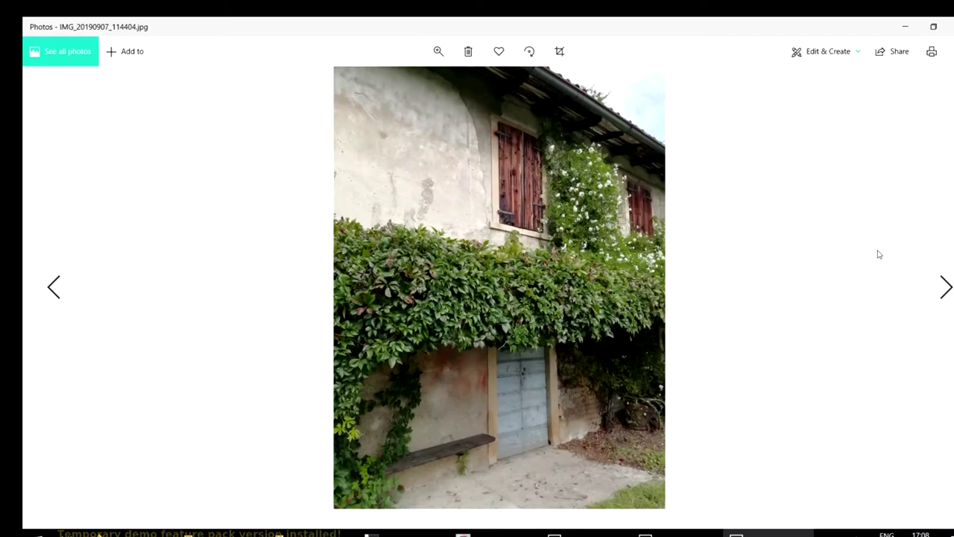
pyautogui.press('Right')
pyautogui.press('Right')
pyautogui.press('Right')
pyautogui.press('Right')
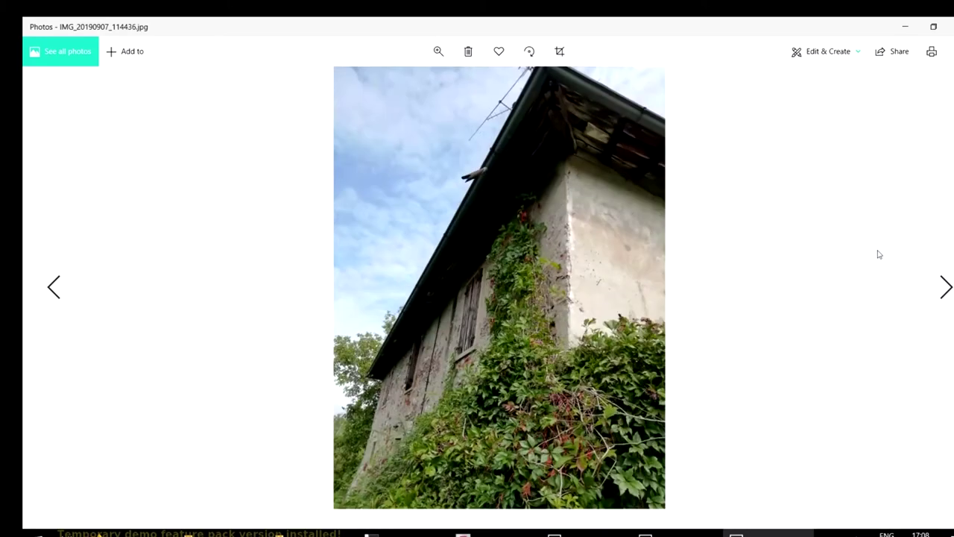
pyautogui.press('Right')
pyautogui.press('Right')
pyautogui.press('Right')
pyautogui.press('Right')
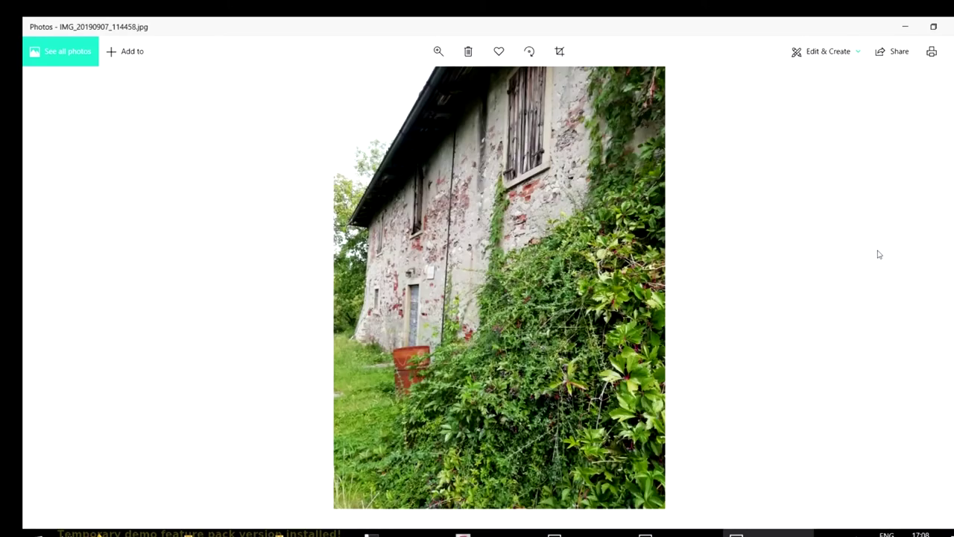
pyautogui.press('Right')
pyautogui.press('Right')
pyautogui.press('Right')
pyautogui.press('Right')
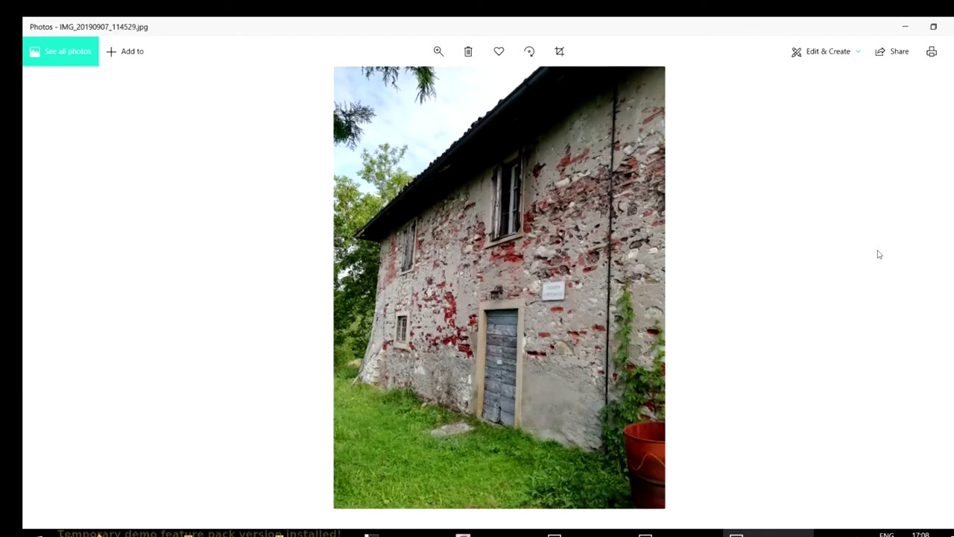
pyautogui.press('Right')
pyautogui.press('Right')
pyautogui.press('Right')
pyautogui.press('Right')
pyautogui.press('Right')
pyautogui.press('Right')
pyautogui.press('Right')
pyautogui.press('Right')
pyautogui.press('Right')
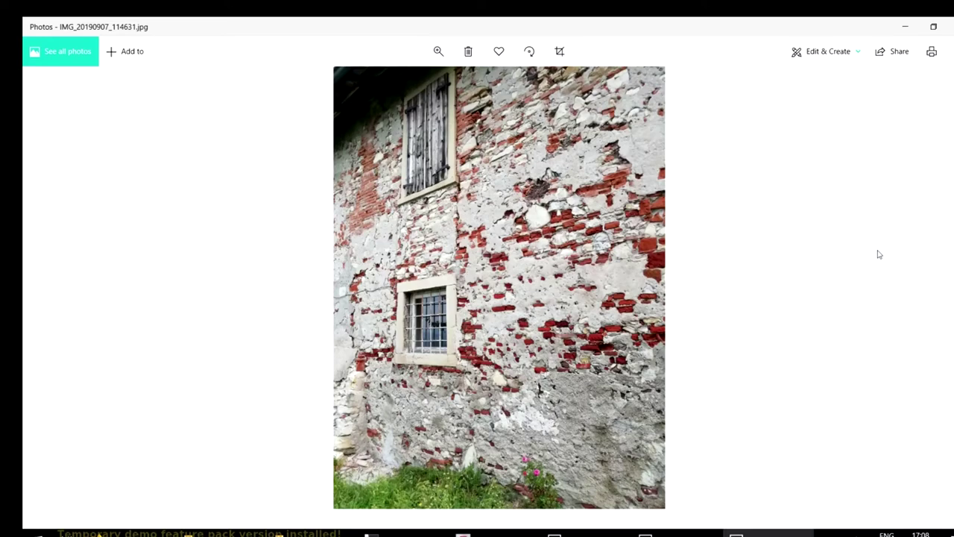
# Go back through the farmhouse photos from IMG_20190907_114631.jpg to the ivy-covered corner in IMG_20190907_114453.jpg.
pyautogui.press('Left')
pyautogui.press('Left')
pyautogui.press('Left')
pyautogui.press('Left')
pyautogui.press('Left')
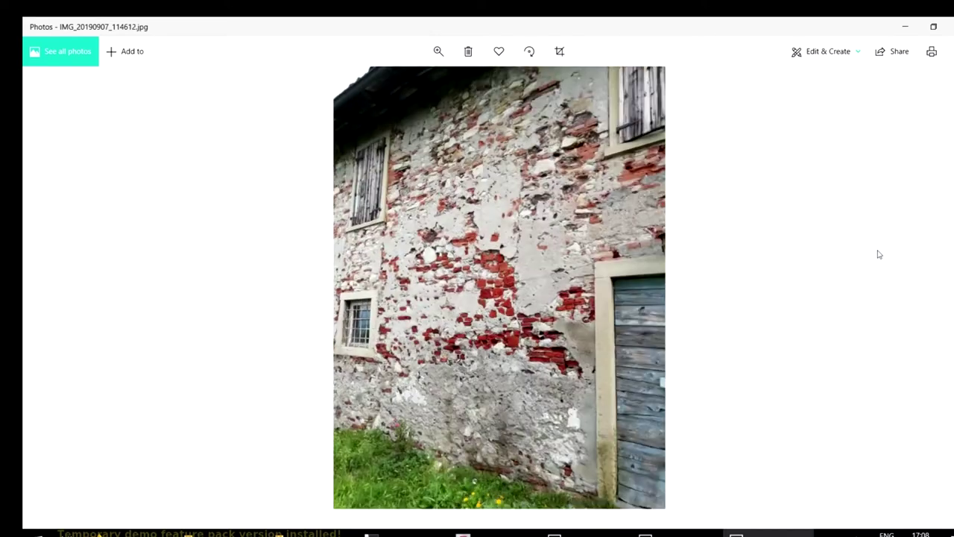
pyautogui.press('Left')
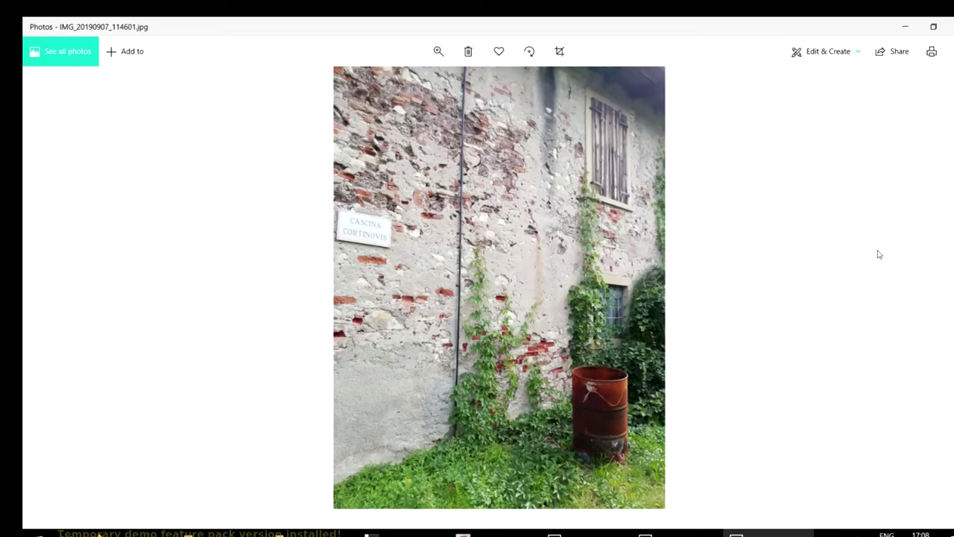
pyautogui.press('Left')
pyautogui.press('Left')
pyautogui.press('Left')
pyautogui.press('Left')
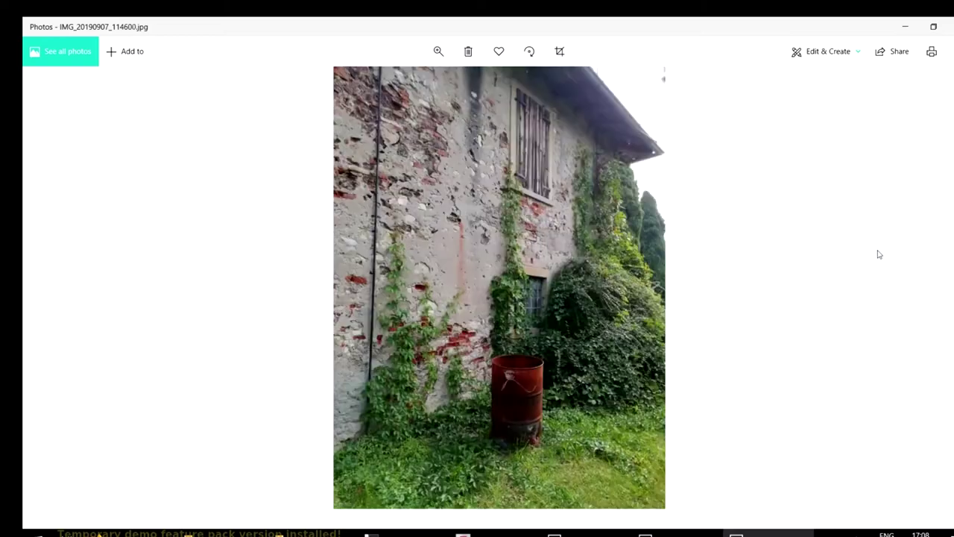
pyautogui.press('Left')
pyautogui.press('Left')
pyautogui.press('Left')
pyautogui.press('Left')
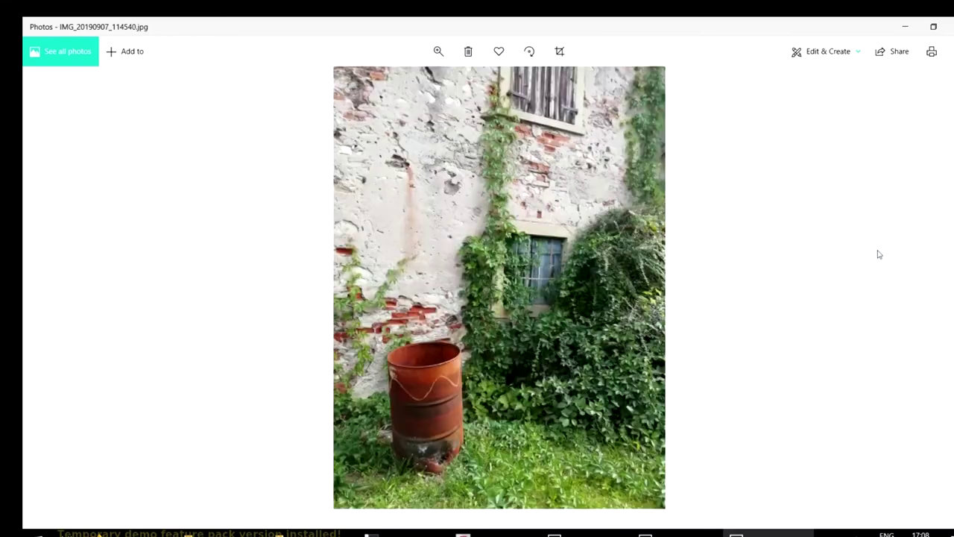
pyautogui.press('Left')
pyautogui.press('Left')
pyautogui.press('Left')
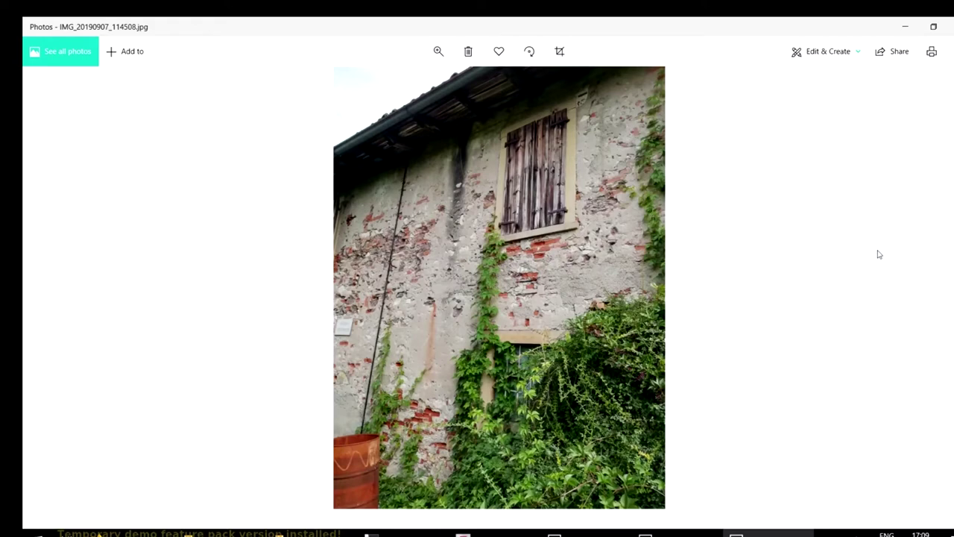
pyautogui.press('Left')
pyautogui.press('Left')
pyautogui.press('Left')
pyautogui.press('Left')
pyautogui.press('Left')
pyautogui.press('Left')
pyautogui.press('Left')
pyautogui.press('Left')
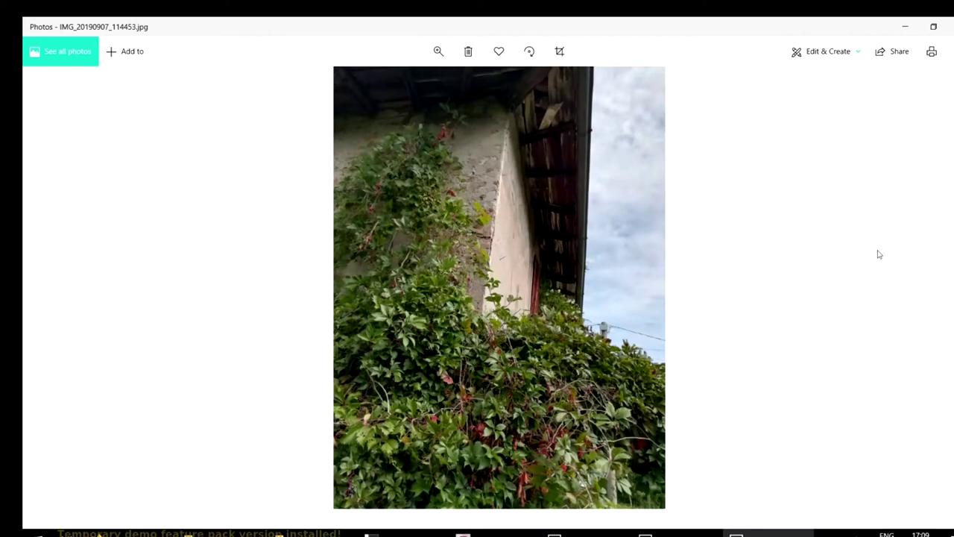
# Go back through the farmhouse photos from IMG_20190907_114453.jpg to IMG_20190907_114333.jpg, and close the photo viewer.
pyautogui.press('Left')
pyautogui.press('Left')
pyautogui.press('Left')
pyautogui.press('Left')
pyautogui.press('Left')
pyautogui.press('Left')
pyautogui.press('Left')
pyautogui.press('Left')
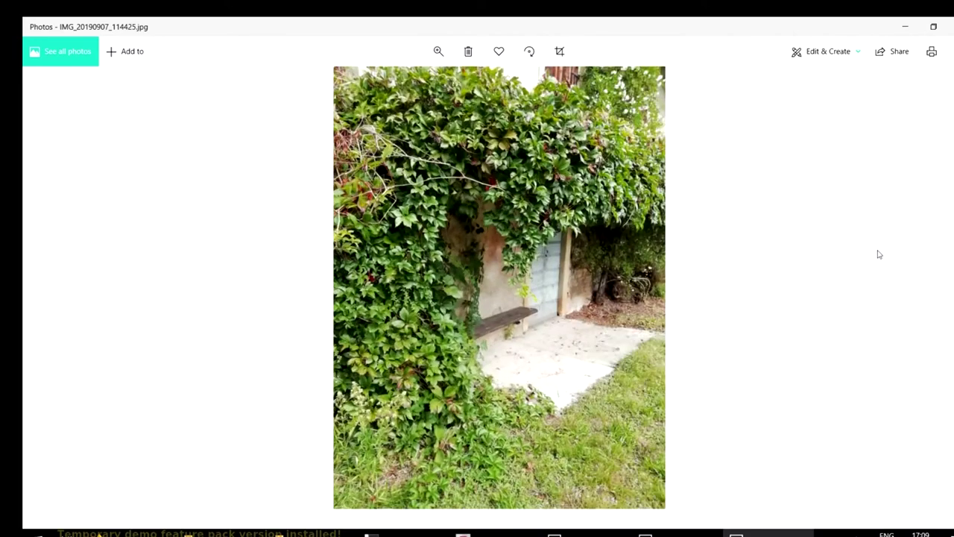
pyautogui.press('Left')
pyautogui.press('Left')
pyautogui.press('Left')
pyautogui.press('Left')
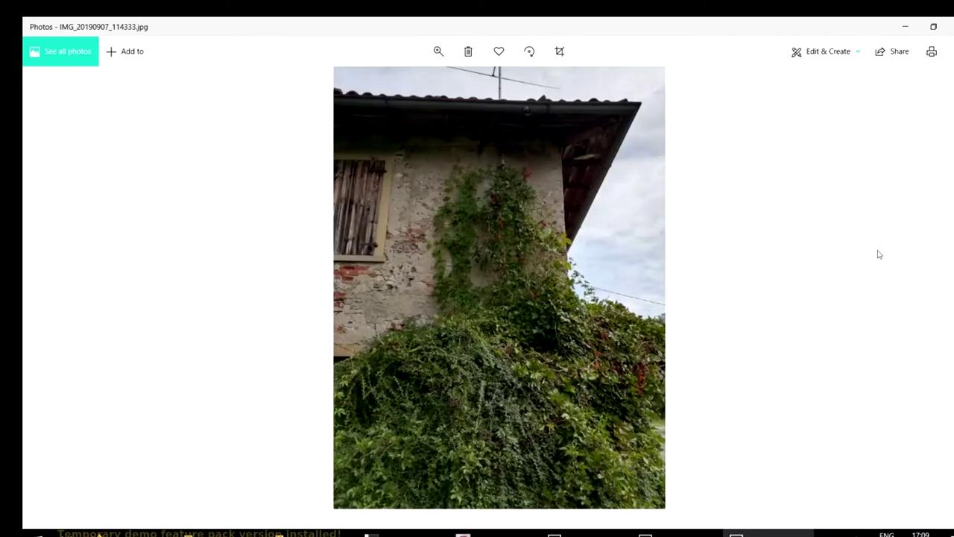
pyautogui.click(952, 26)
# Open the log pile photo IMG_20190907_115308.jpg from the TestScanColle folder, try moving to the next photo, and close the viewer.
pyautogui.scroll(-5, 790, 283)
pyautogui.scroll(-10, 789, 284)
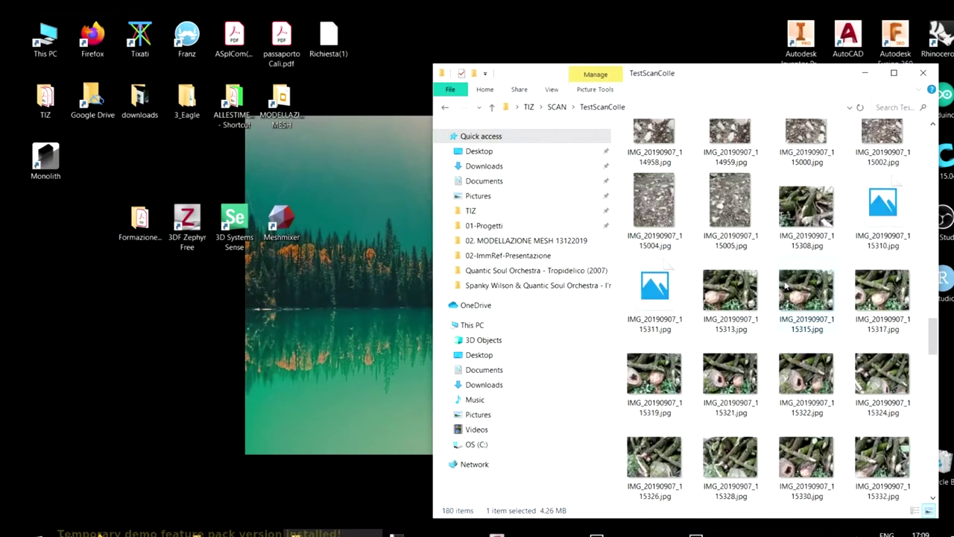
pyautogui.click(792, 202)
pyautogui.press('Return')
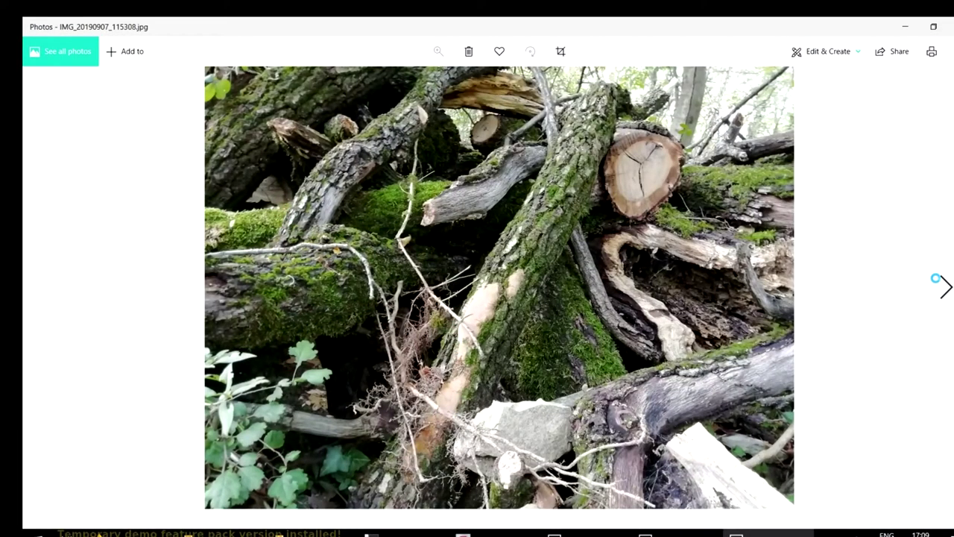
pyautogui.click(936, 278)
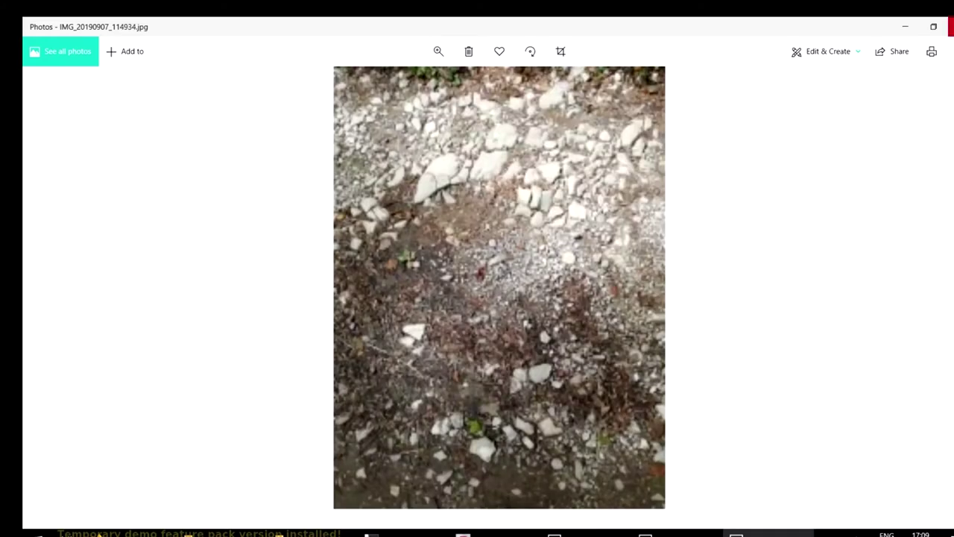
pyautogui.click(949, 26)
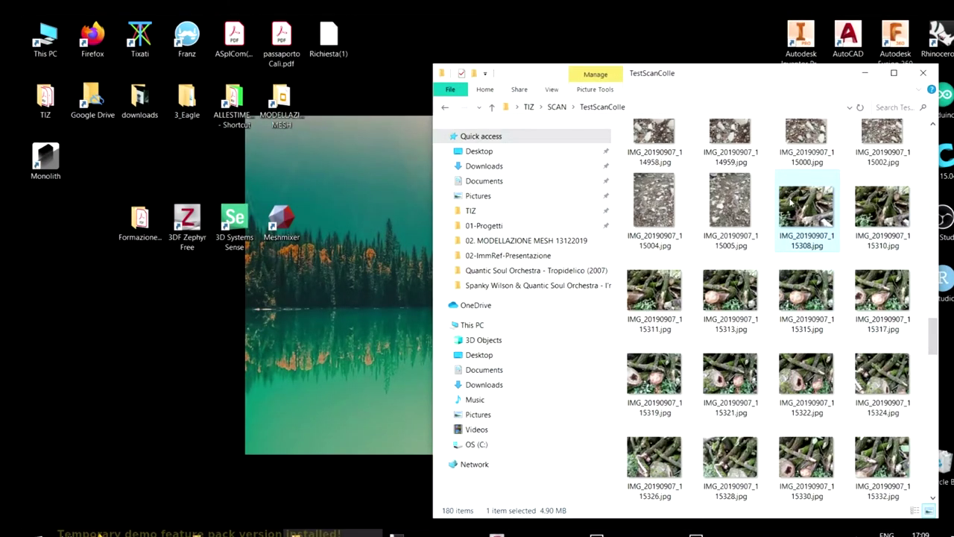
# Reopen IMG_20190907_115308.jpg and go forward through the log pile photos to IMG_20190907_115339.jpg.
pyautogui.doubleClick(790, 200)
pyautogui.press('Right')
pyautogui.press('Right')
pyautogui.press('Right')
pyautogui.press('Right')
pyautogui.press('Right')
pyautogui.press('Right')
pyautogui.press('Right')
pyautogui.press('Right')
pyautogui.press('Right')
pyautogui.press('Right')
pyautogui.press('Right')
pyautogui.press('Right')
pyautogui.press('Right')
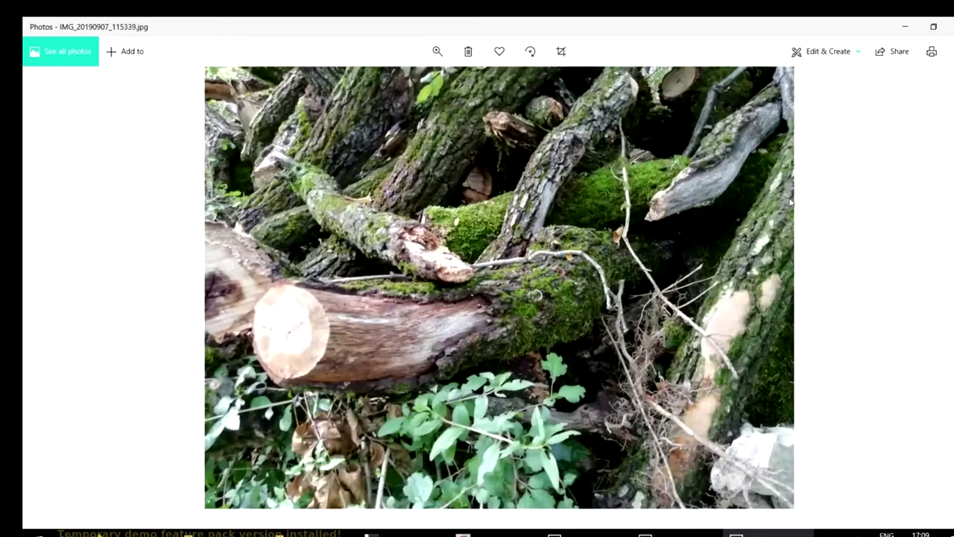
# Review the church exterior photos from the rounded apse to the front facade in IMG_20190907_120848.jpg.
pyautogui.press('Right')
pyautogui.press('Right')
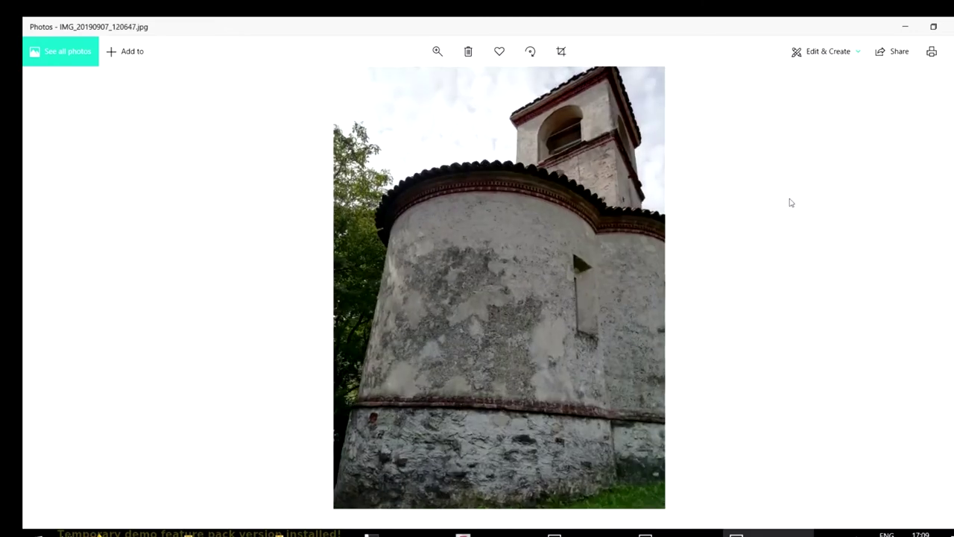
pyautogui.press('Right')
pyautogui.press('Right')
pyautogui.press('Right')
pyautogui.press('Right')
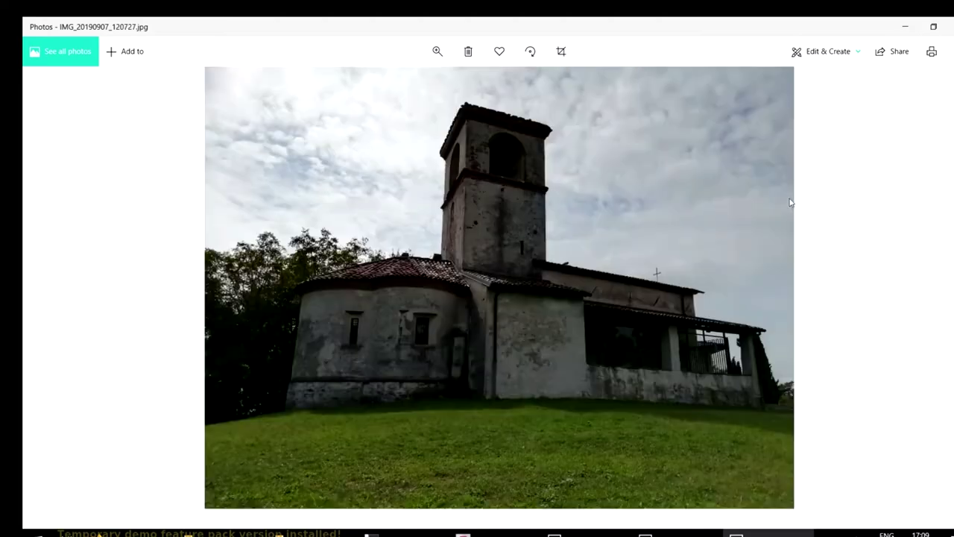
pyautogui.press('Right')
pyautogui.press('Right')
pyautogui.press('Right')
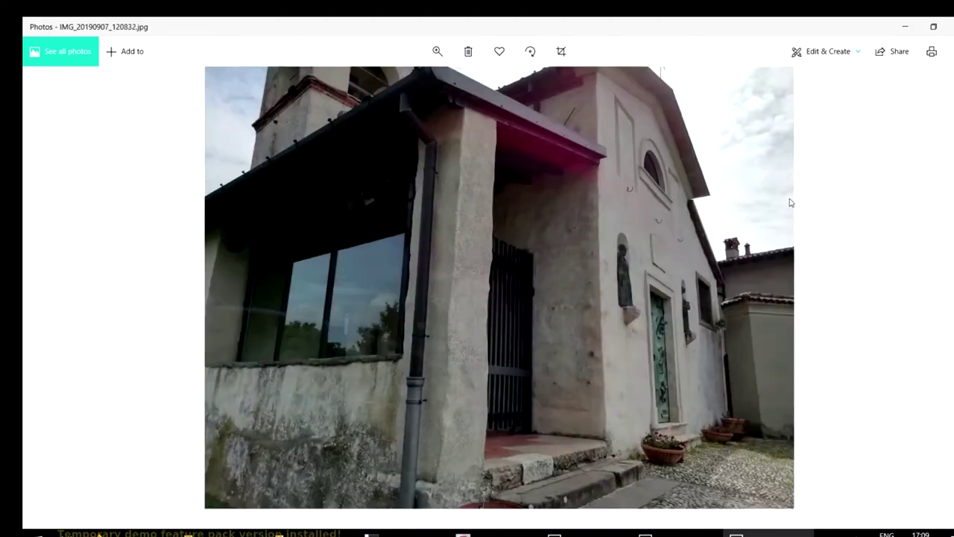
pyautogui.press('Right')
pyautogui.press('Right')
pyautogui.press('Right')
pyautogui.press('Right')
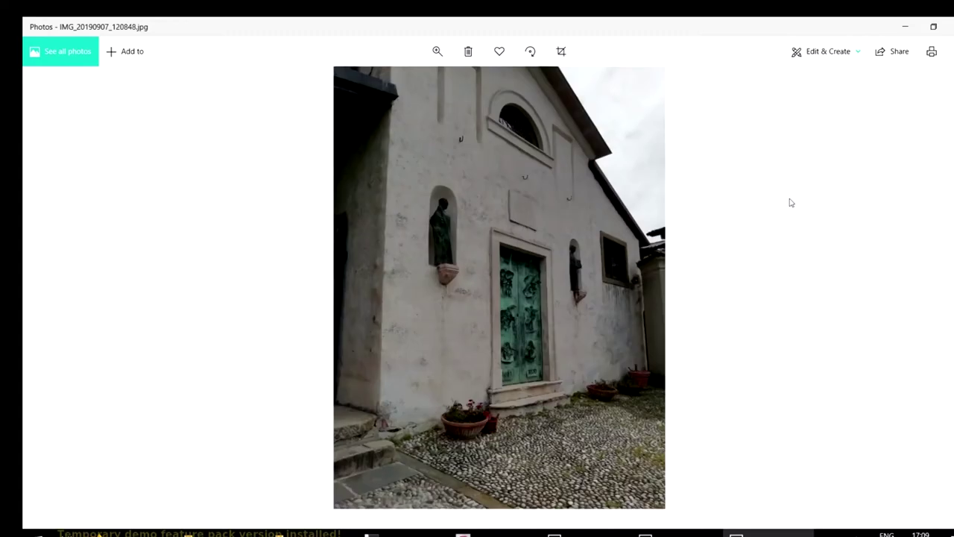
# Review the bronze door relief close-ups up to IMG_20190907_120943.jpg, and close the photo viewer.
pyautogui.press('Right')
pyautogui.press('Right')
pyautogui.press('Right')
pyautogui.press('Right')
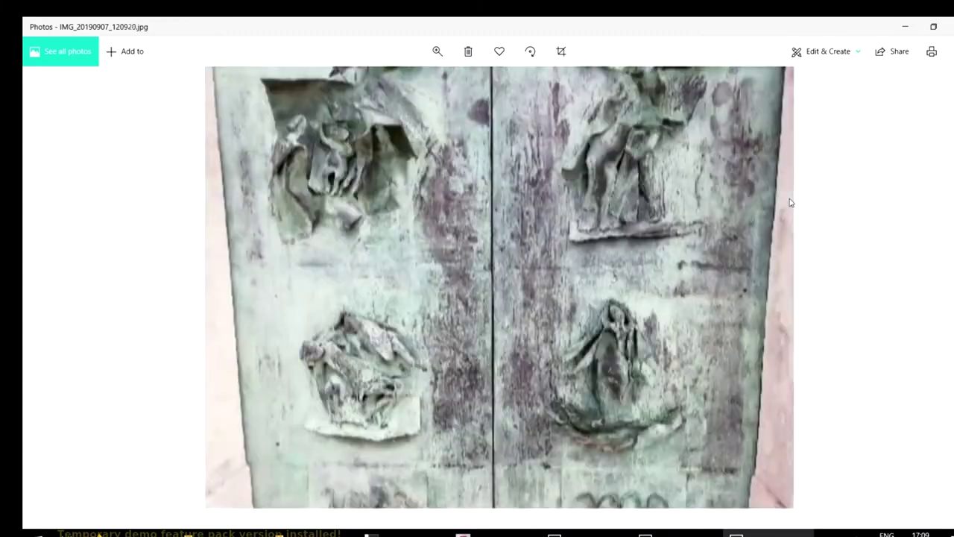
pyautogui.press('Right')
pyautogui.press('Right')
pyautogui.press('Right')
pyautogui.press('Right')
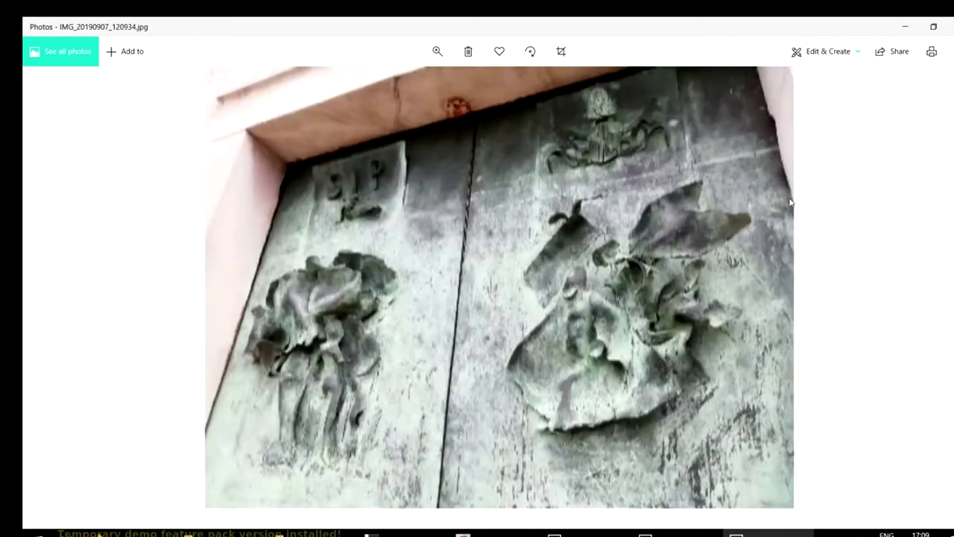
pyautogui.press('Right')
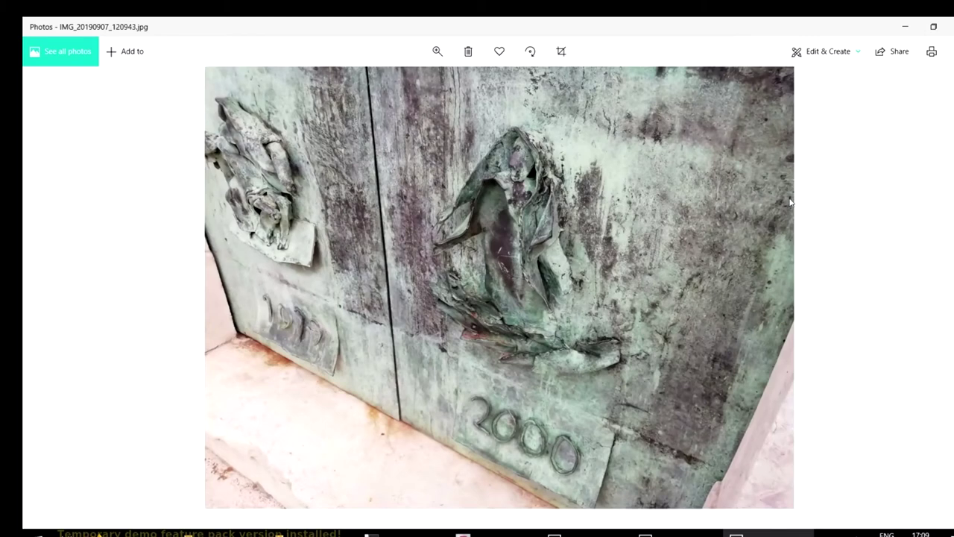
pyautogui.click(950, 26)
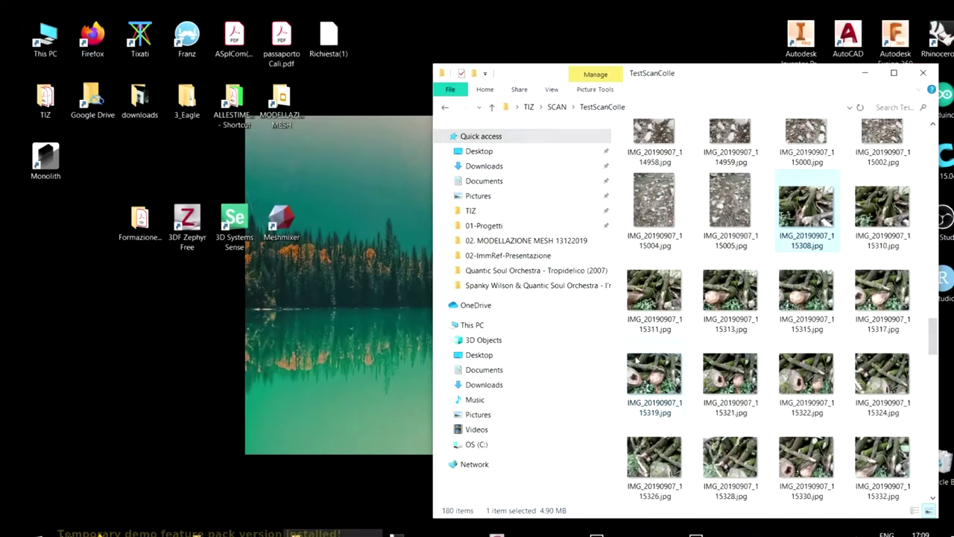
# Look over the church door, log pile and gravel thumbnails in TestScanColle, and close the folder window.
pyautogui.scroll(-10, 681, 356)
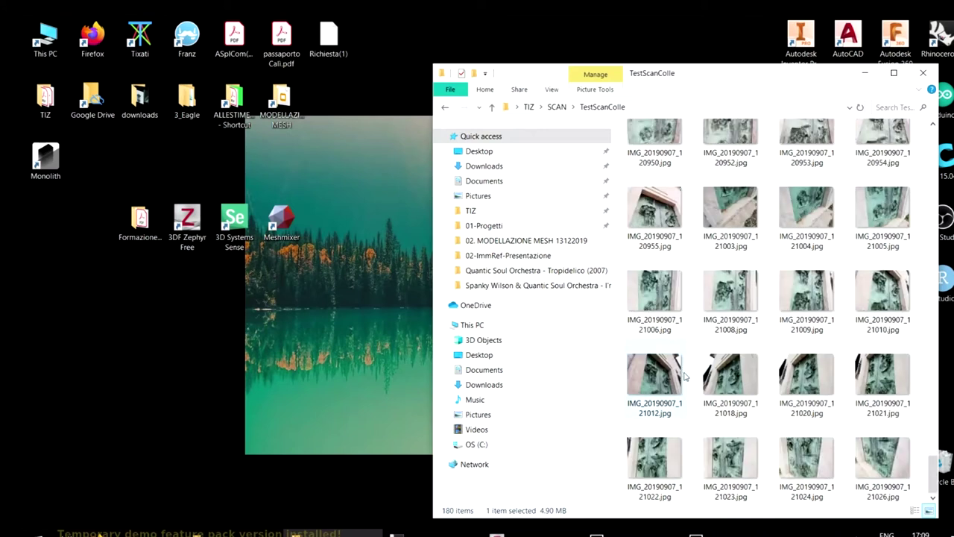
pyautogui.scroll(12, 682, 365)
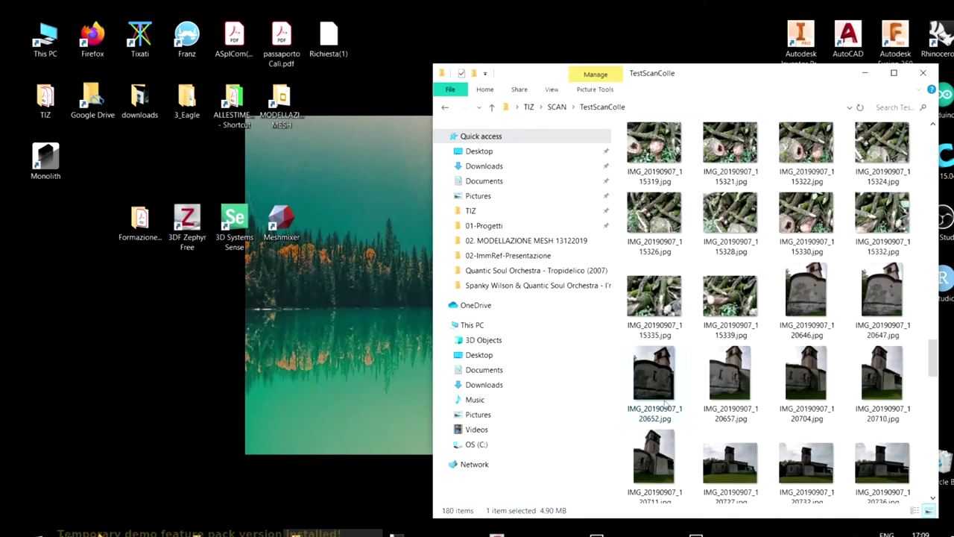
pyautogui.scroll(5, 688, 395)
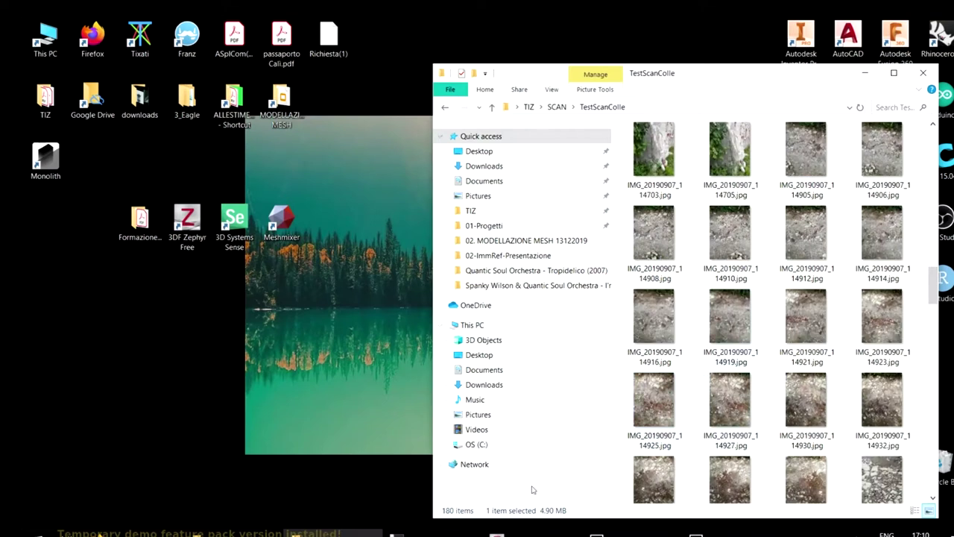
pyautogui.click(923, 72)
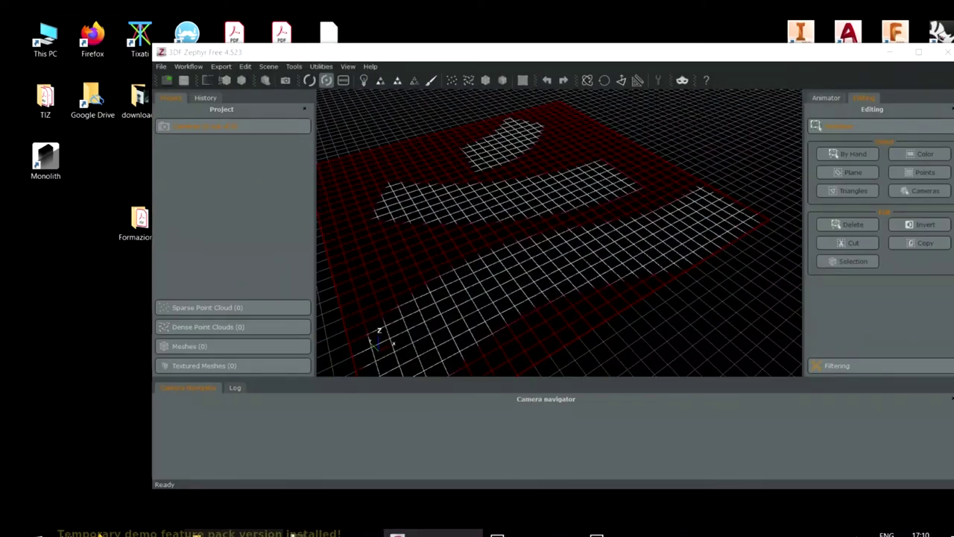
# Bring up the SfS_example folder window and go through 01-ImgDatasets into the RockScan_For_Testing_50_Images folder.
pyautogui.click(233, 532)
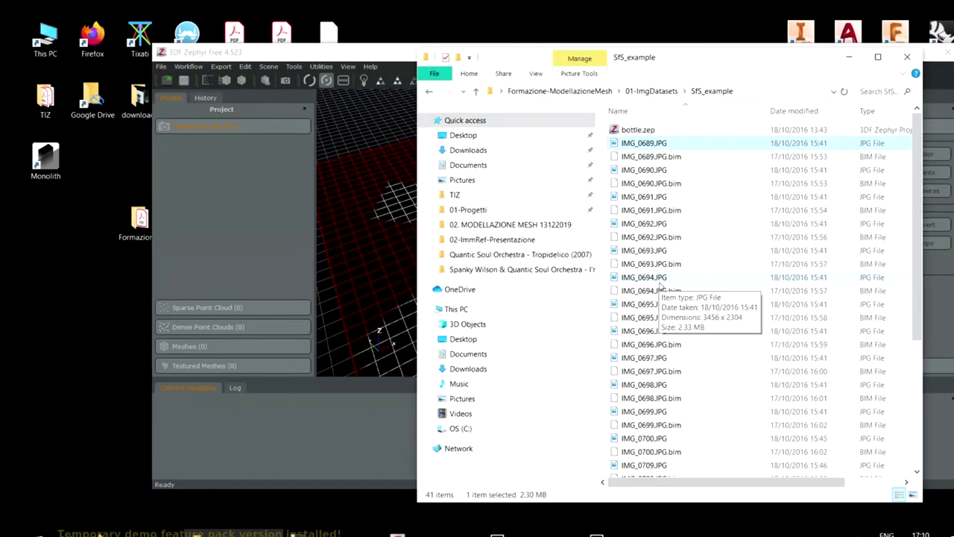
pyautogui.click(653, 92)
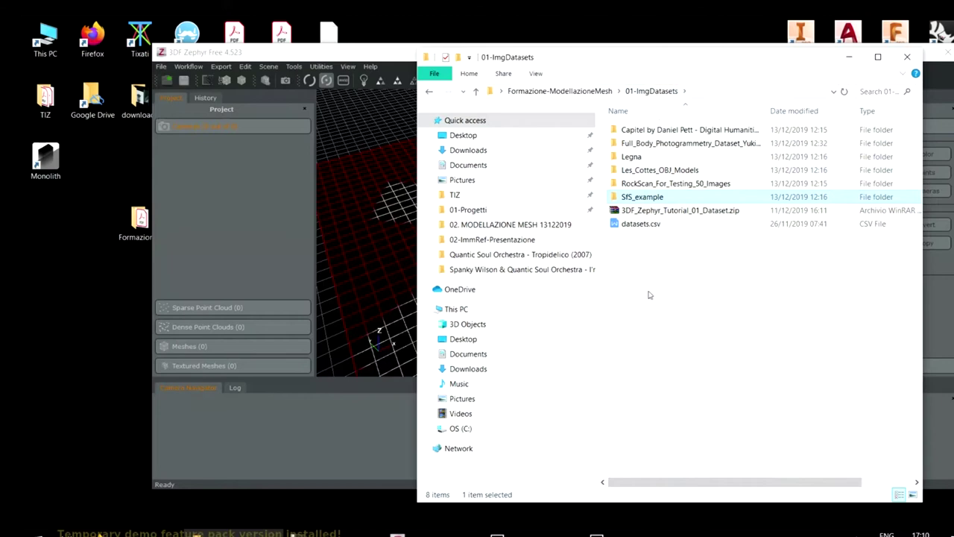
pyautogui.doubleClick(665, 184)
# Select the photos RockScan_Test (1).jpg through RockScan_Test (50).jpg and drop them into 3DF Zephyr to start a new project.
pyautogui.click(638, 317)
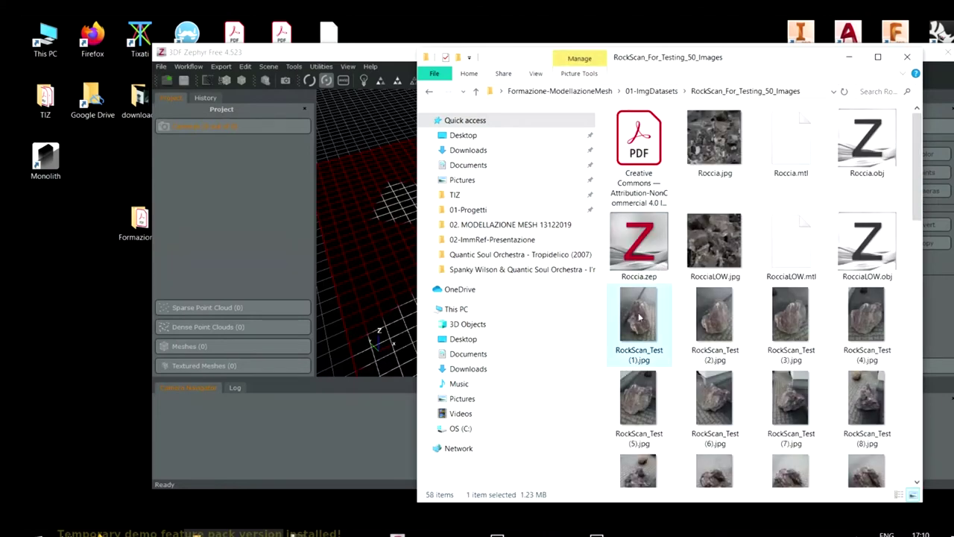
pyautogui.scroll(-10, 639, 321)
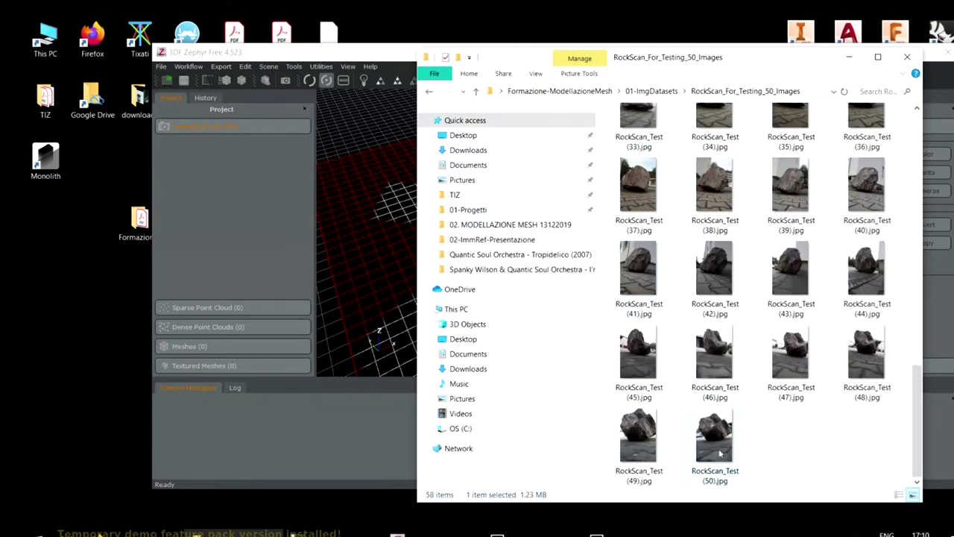
pyautogui.keyDown('shift'); pyautogui.click(715, 440); pyautogui.keyUp('shift')
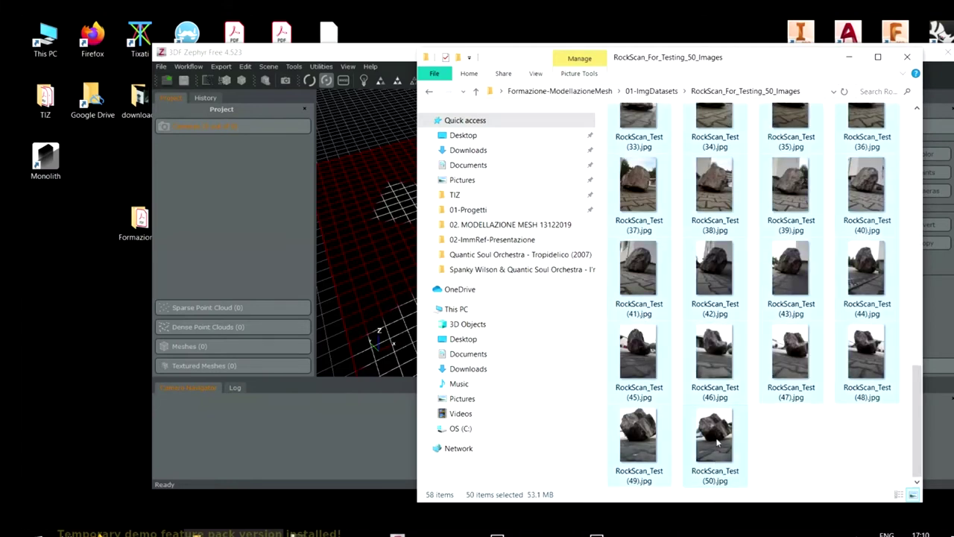
pyautogui.moveTo(717, 443); pyautogui.dragTo(233, 215)
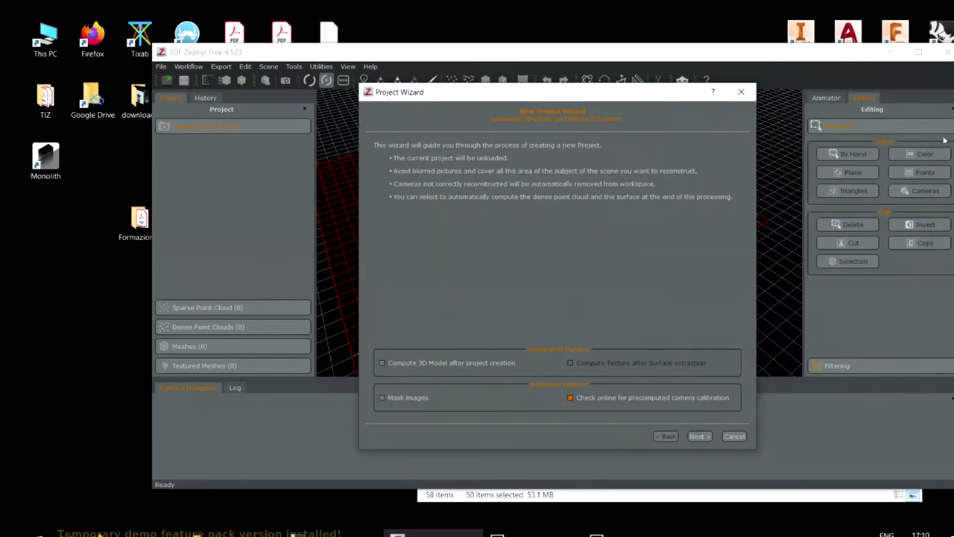
pyautogui.click(921, 57)
# Enable computing the 3D model after project creation together with its texture, and continue to the photo selection page.
pyautogui.click(382, 364)
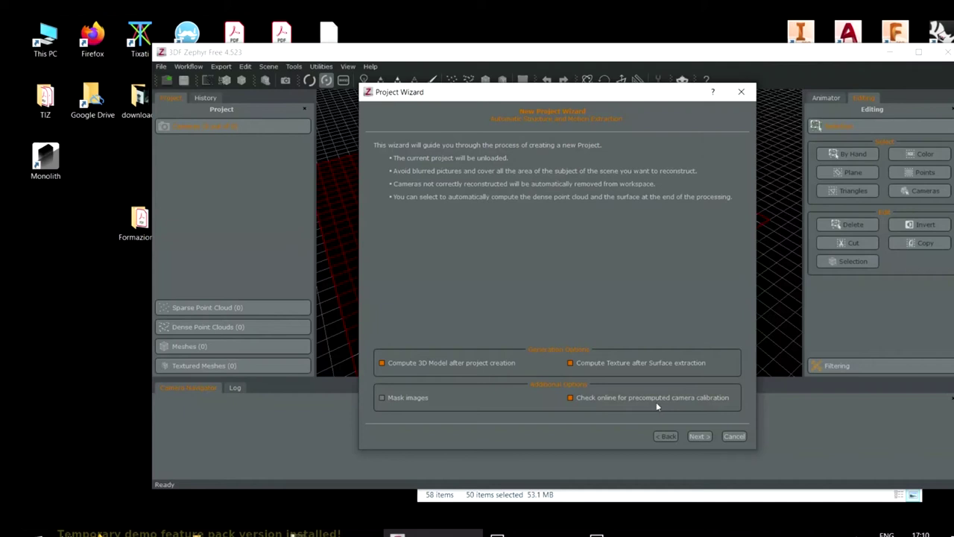
pyautogui.click(695, 437)
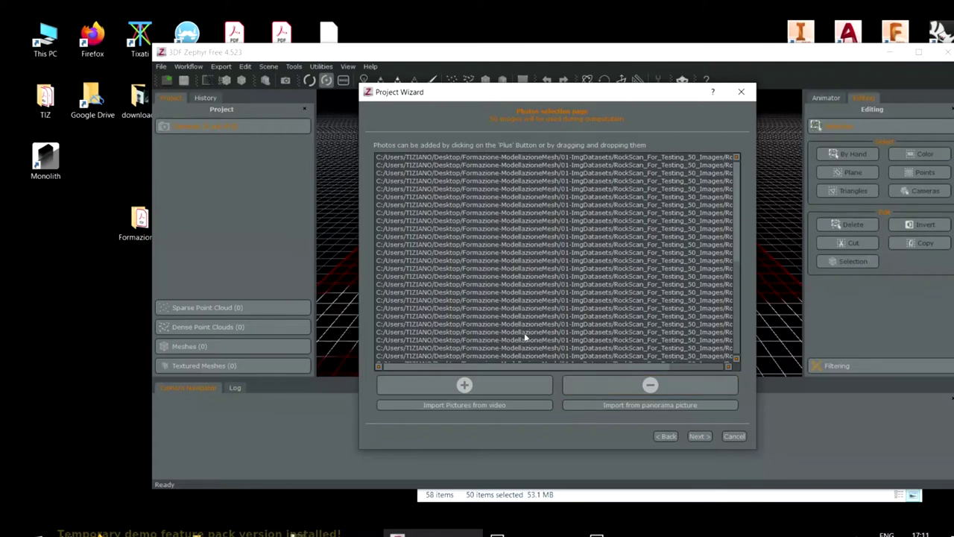
# Check the imported rock photo list, accept the autocalibrated camera parameters, and continue to the camera orientation page.
pyautogui.scroll(-5, 586, 309)
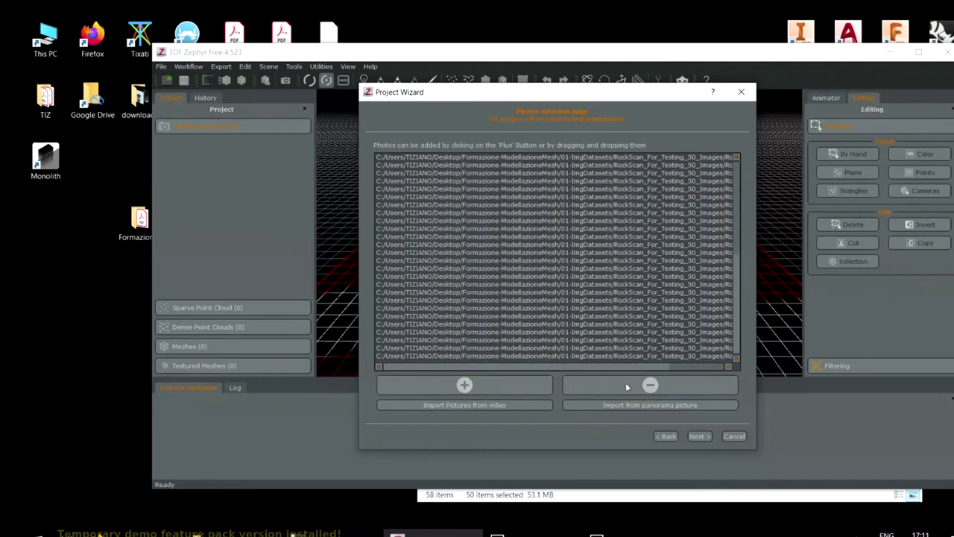
pyautogui.click(697, 436)
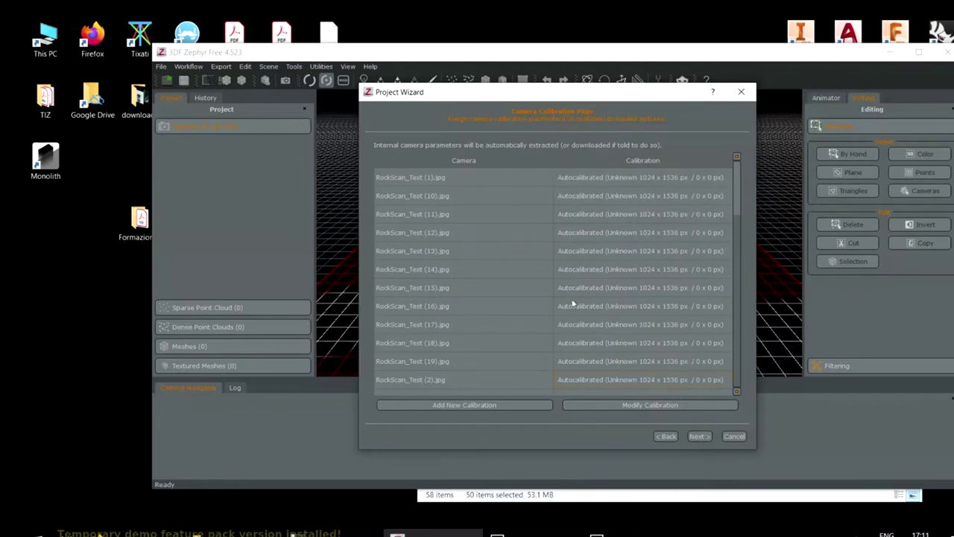
pyautogui.moveTo(619, 173); pyautogui.dragTo(604, 213)
pyautogui.click(695, 437)
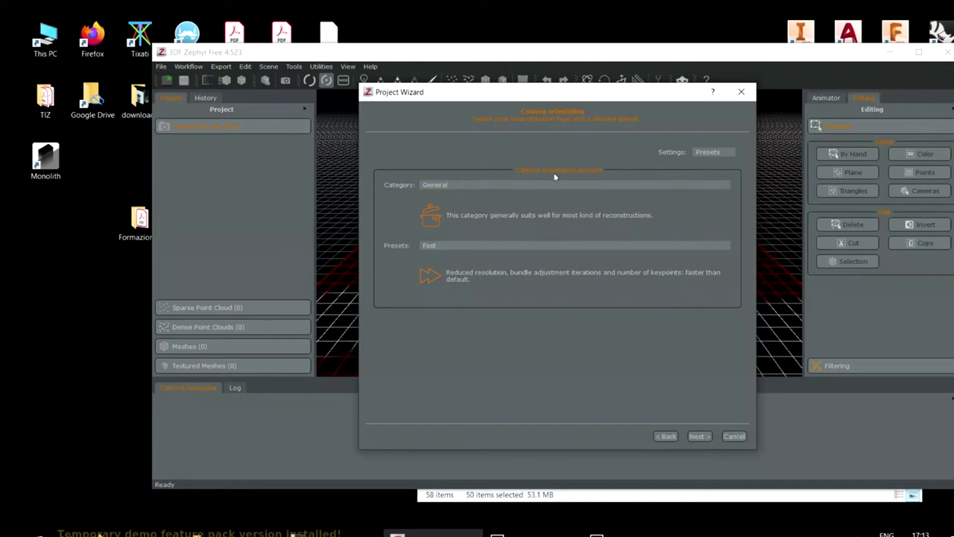
# Set the camera orientation category to Close Range with the Fast preset and continue to dense point cloud creation.
pyautogui.click(462, 186)
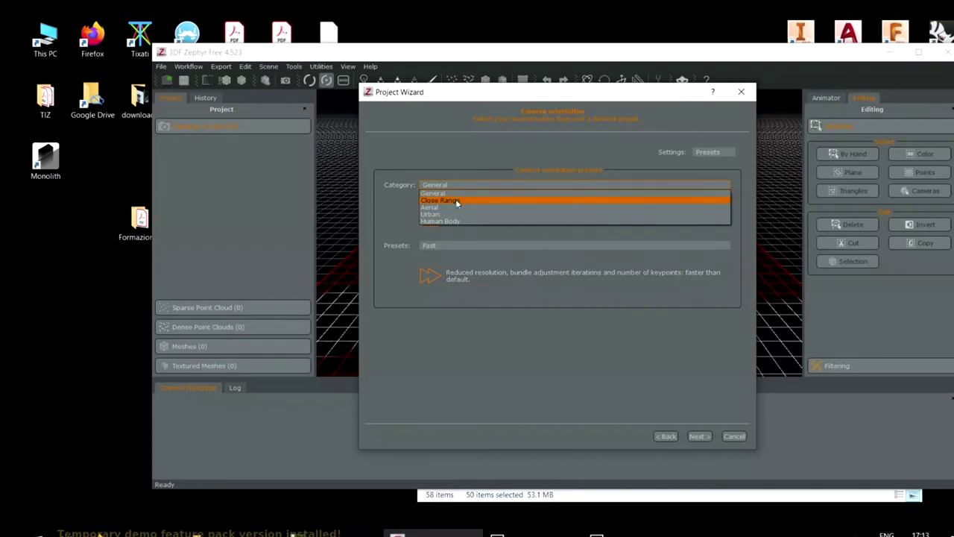
pyautogui.click(456, 201)
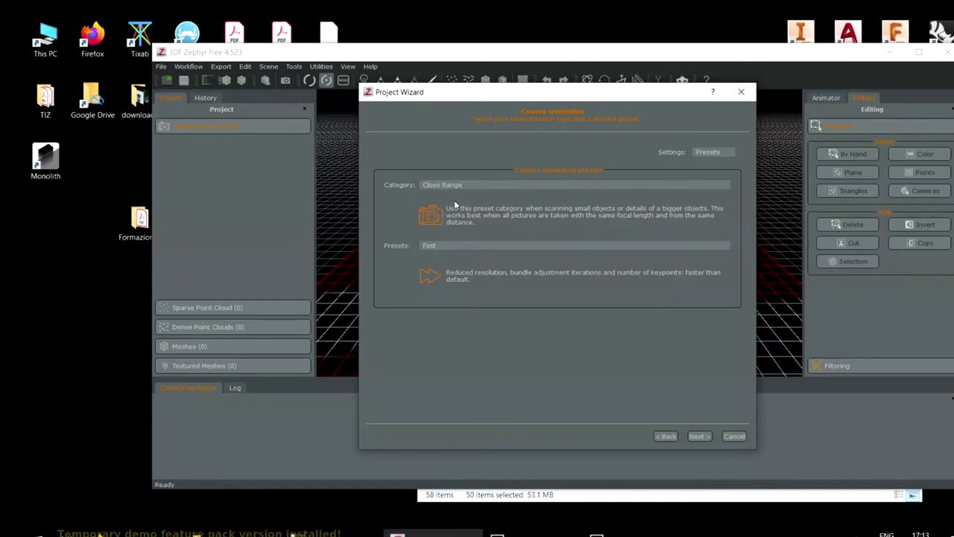
pyautogui.click(473, 185)
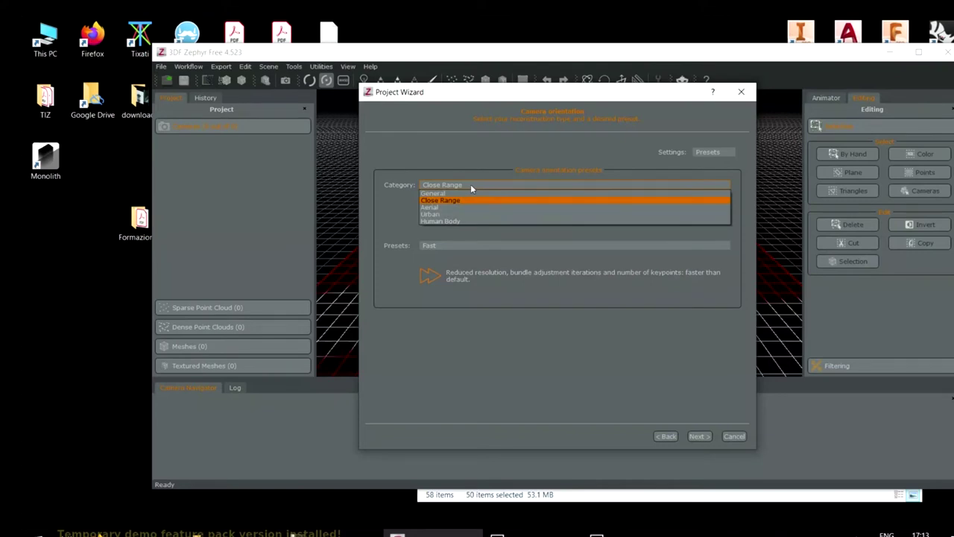
pyautogui.click(469, 200)
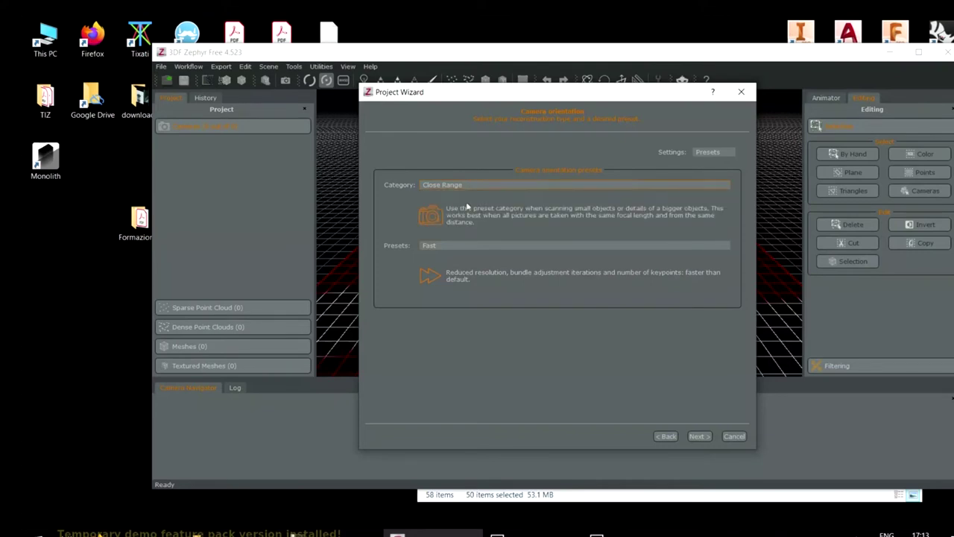
pyautogui.click(466, 246)
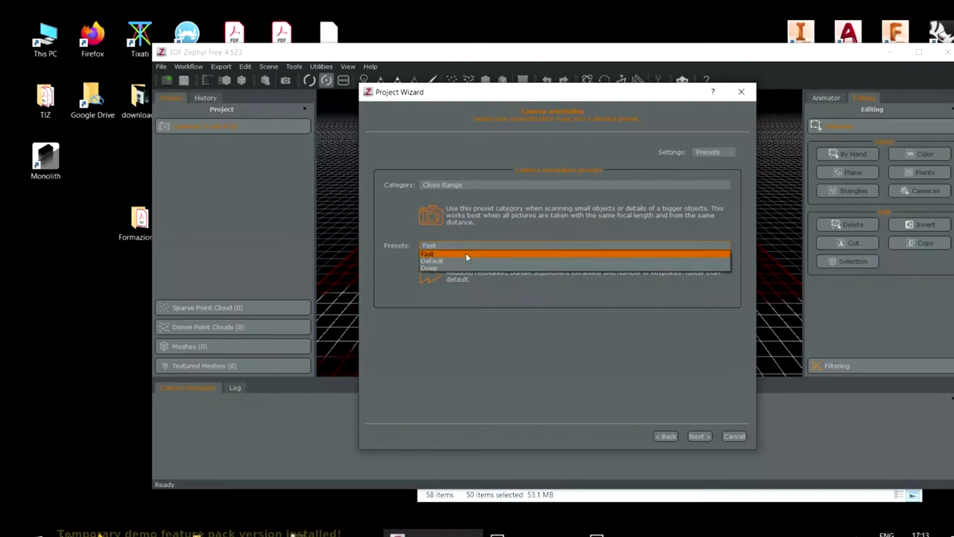
pyautogui.click(468, 257)
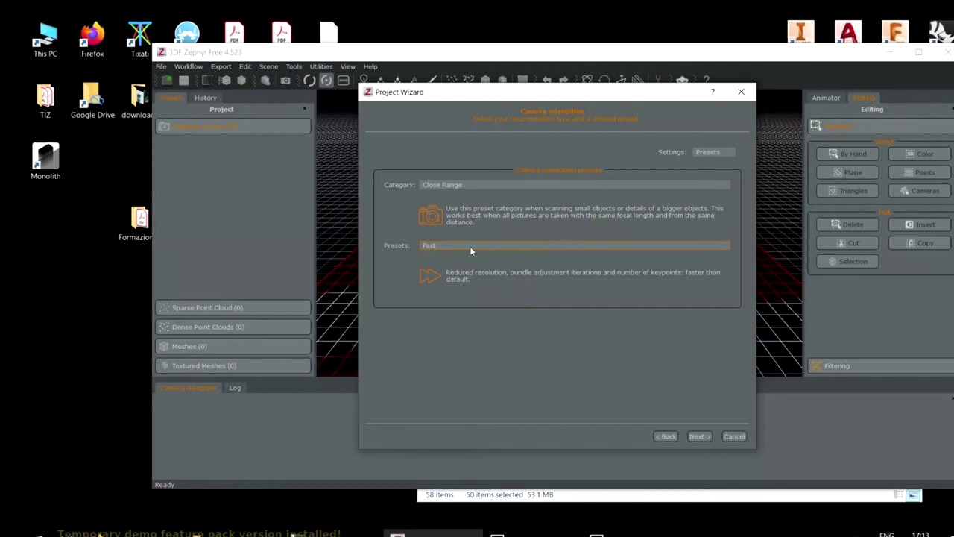
pyautogui.click(692, 438)
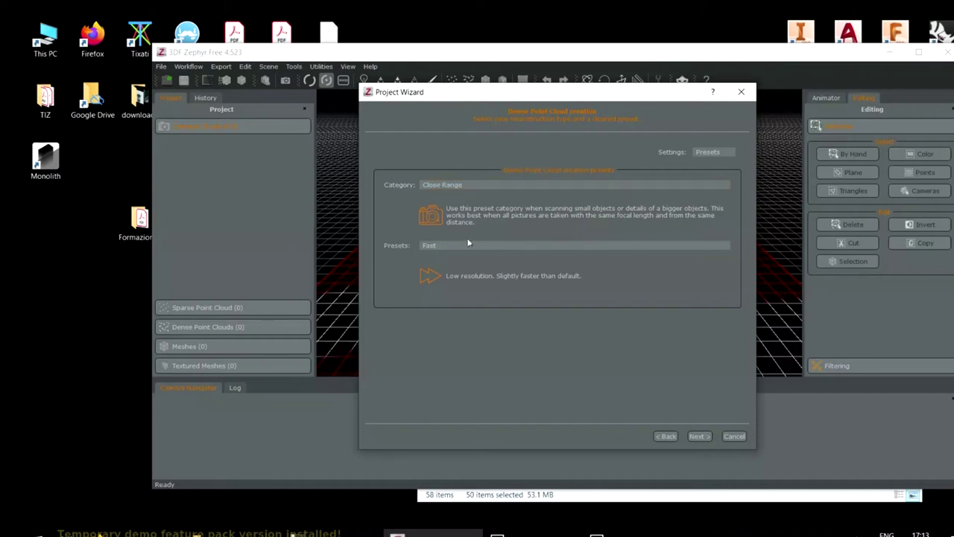
# Keep the Fast preset for dense point cloud creation, accept the Close Range surface reconstruction settings, and continue to texturing.
pyautogui.click(441, 245)
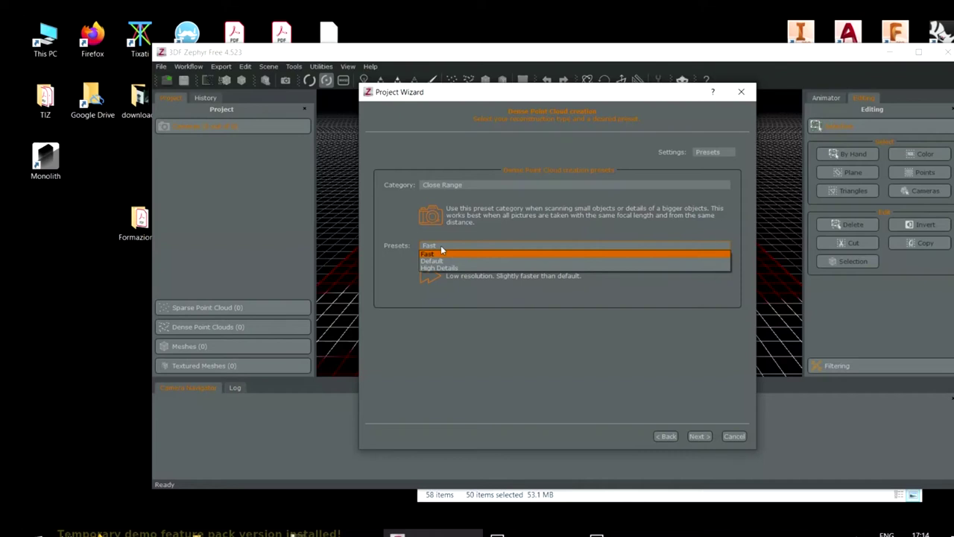
pyautogui.click(440, 251)
pyautogui.click(697, 437)
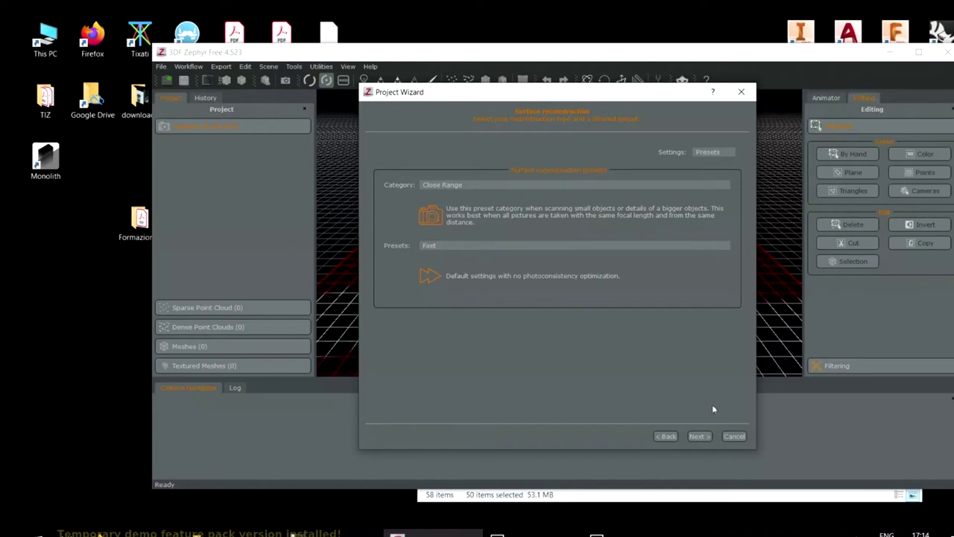
pyautogui.click(708, 438)
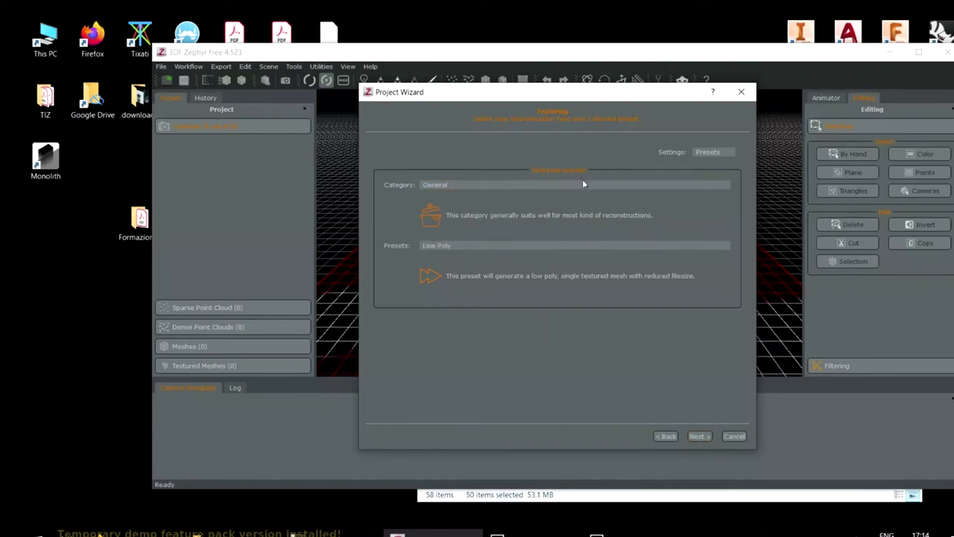
# Choose the Low Poly texturing preset, review the reconstruction summary, and run the reconstruction.
pyautogui.click(485, 251)
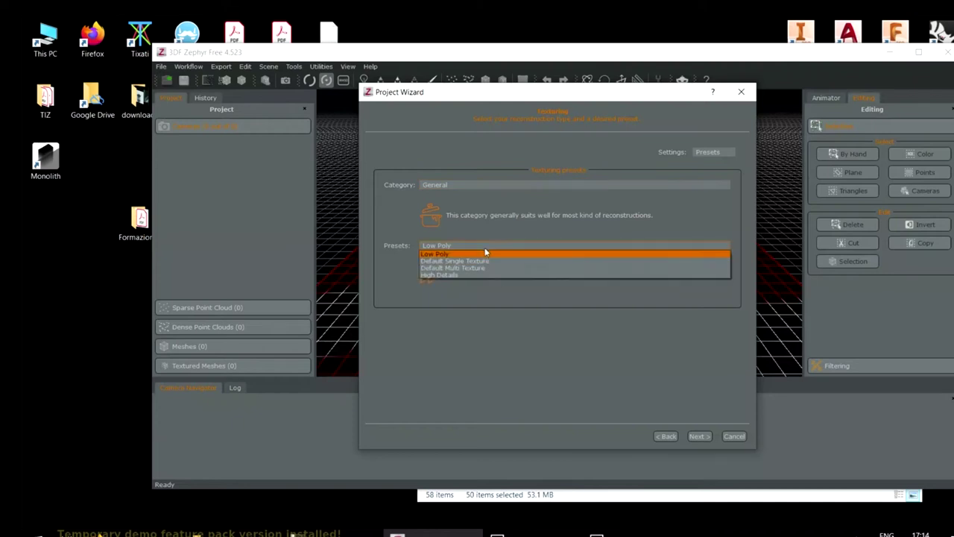
pyautogui.click(485, 254)
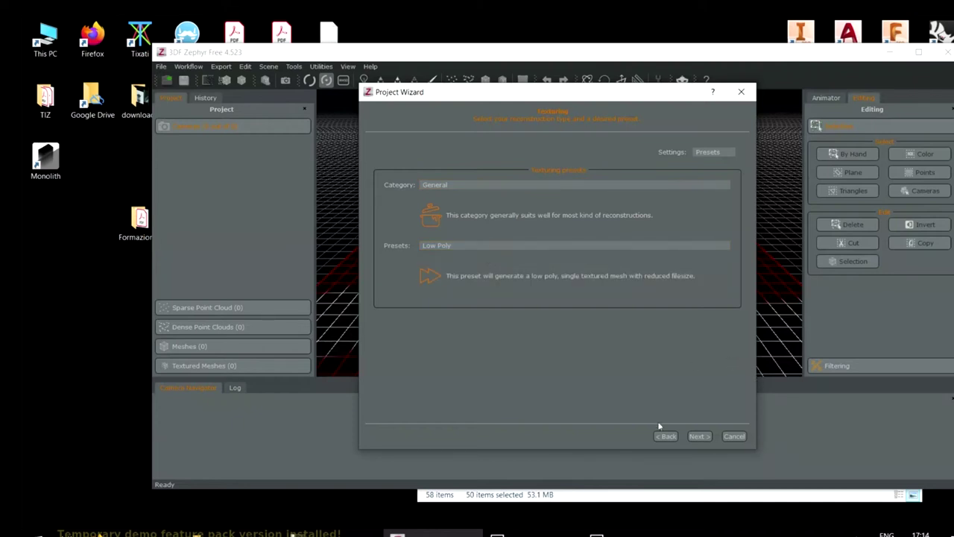
pyautogui.click(697, 436)
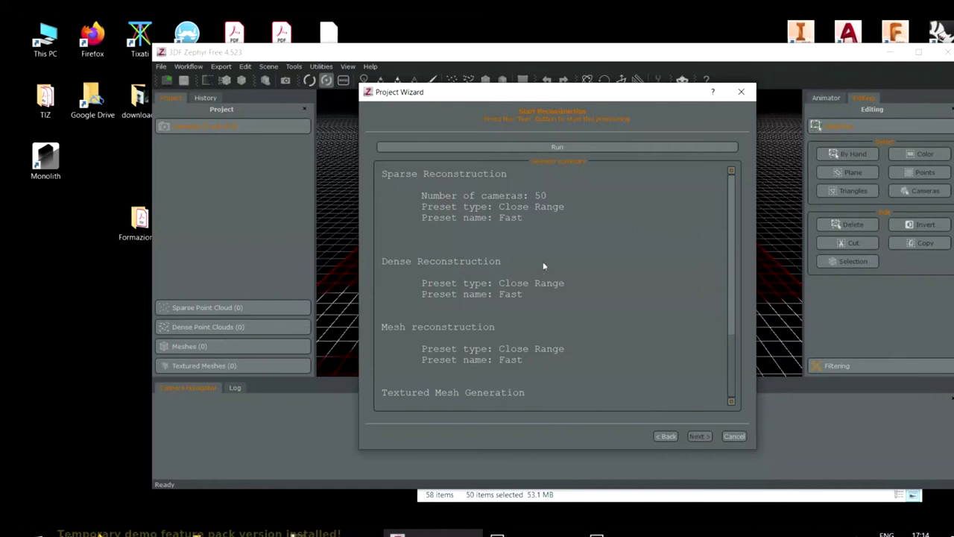
pyautogui.scroll(-3, 514, 224)
pyautogui.scroll(3, 490, 229)
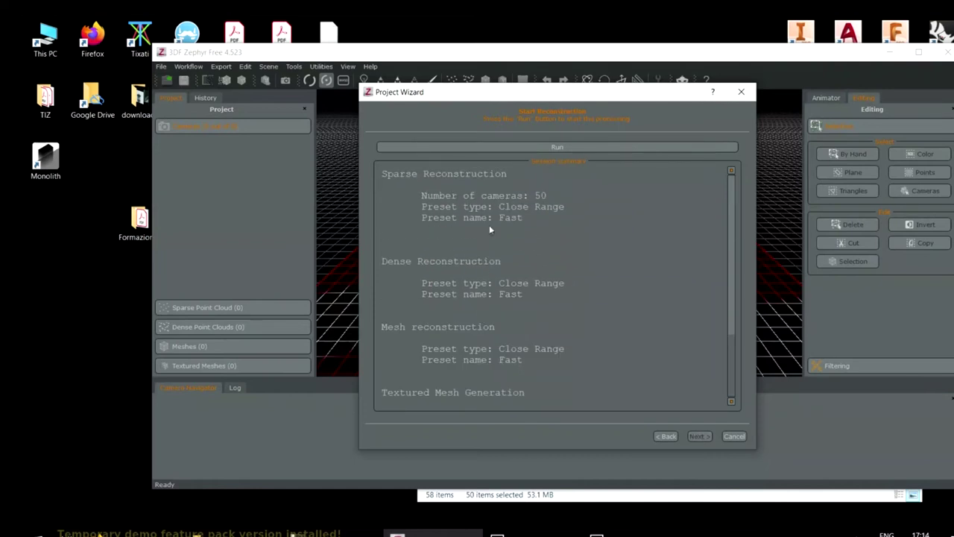
pyautogui.click(552, 148)
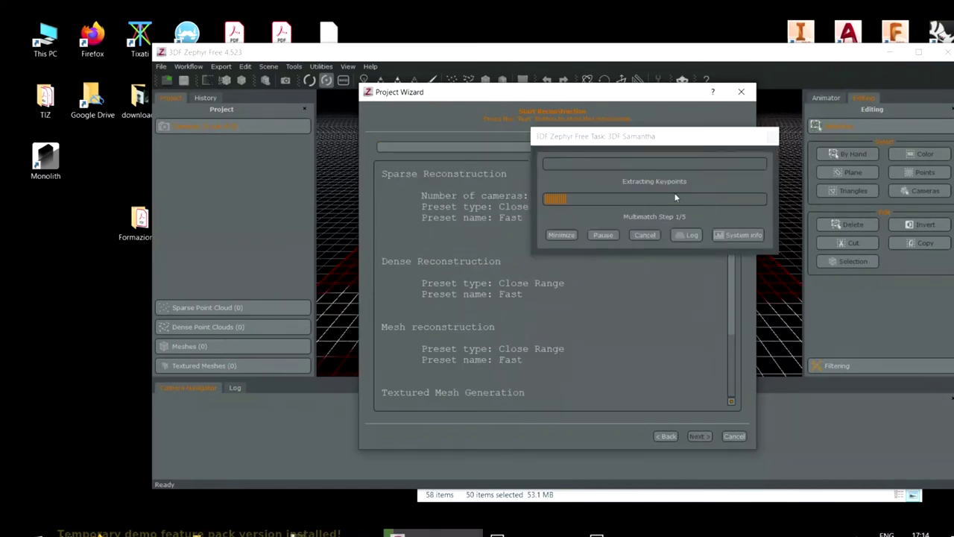
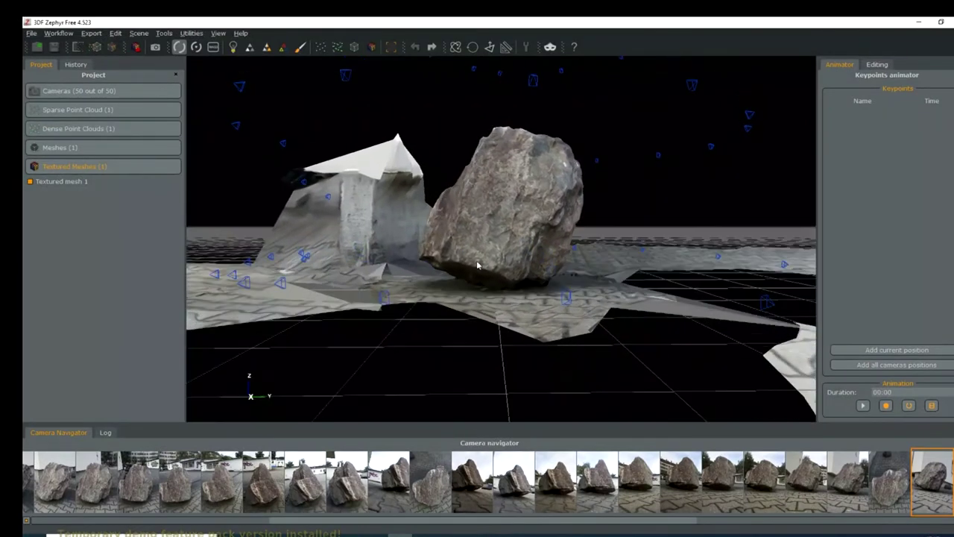
# Inspect the textured rock mesh from several angles and compare it with the source photos at different camera positions.
pyautogui.moveTo(478, 265); pyautogui.dragTo(541, 279)
pyautogui.moveTo(482, 390); pyautogui.dragTo(457, 375)
pyautogui.click(723, 481)
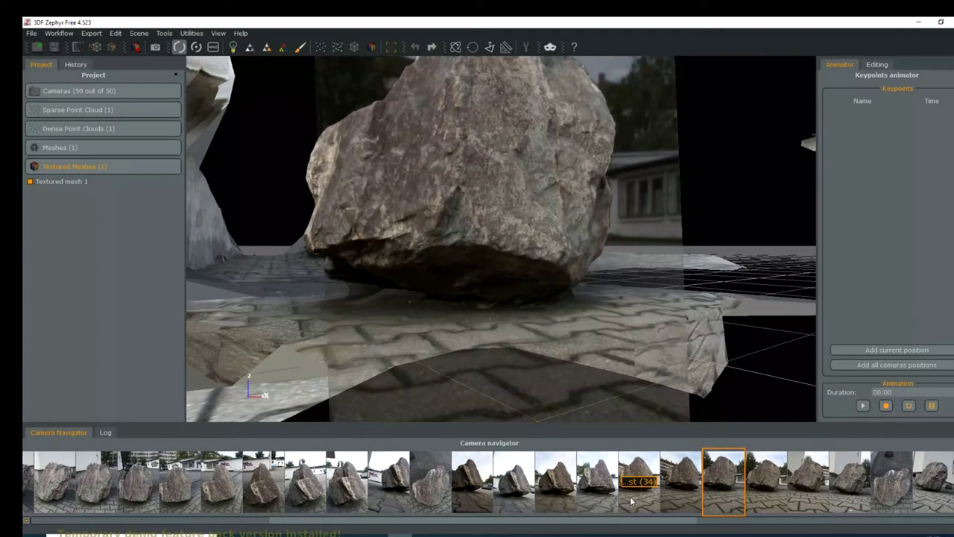
pyautogui.scroll(-3, 569, 277)
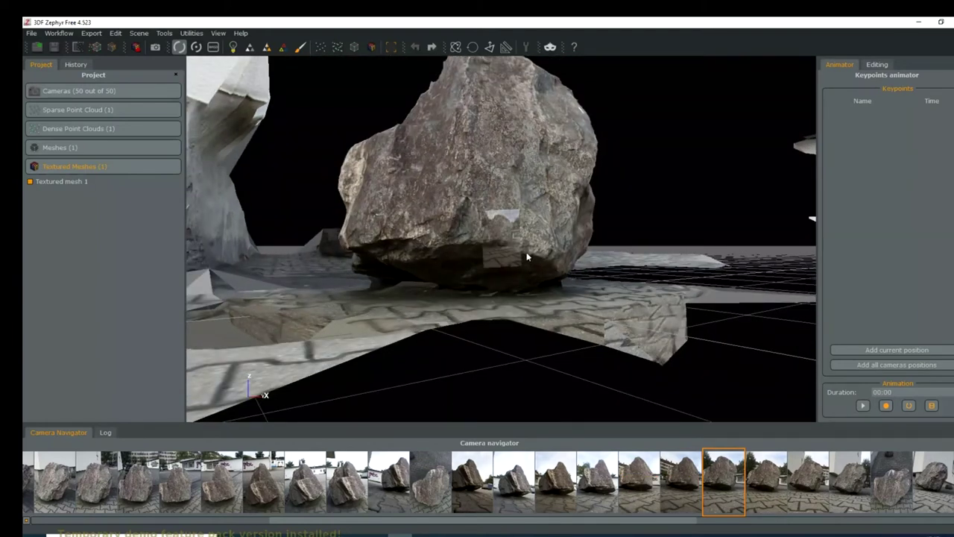
pyautogui.doubleClick(487, 197)
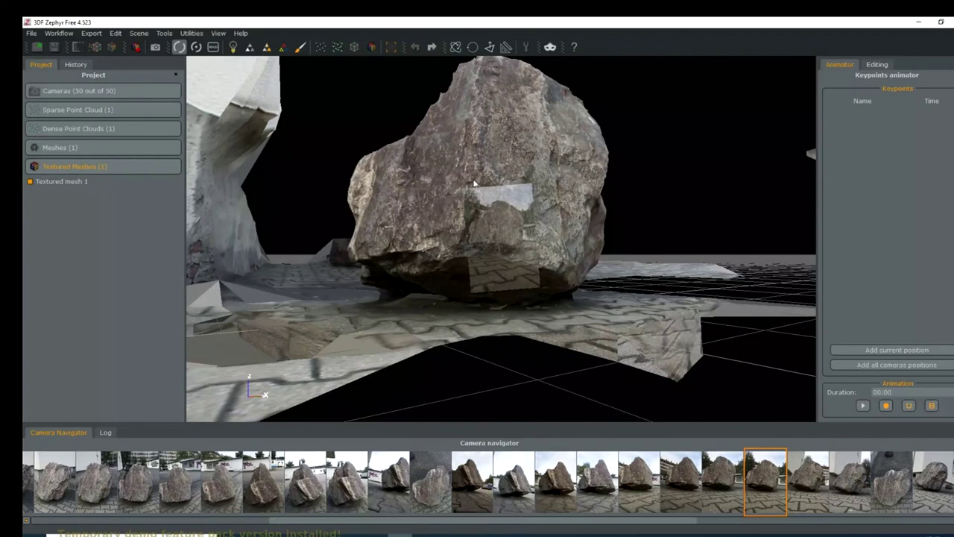
pyautogui.moveTo(568, 264); pyautogui.dragTo(521, 275)
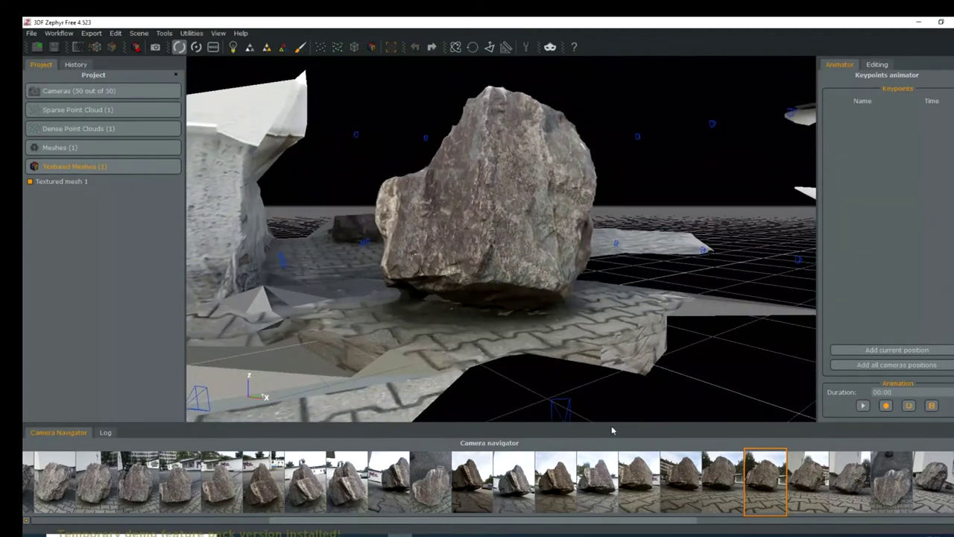
pyautogui.click(640, 481)
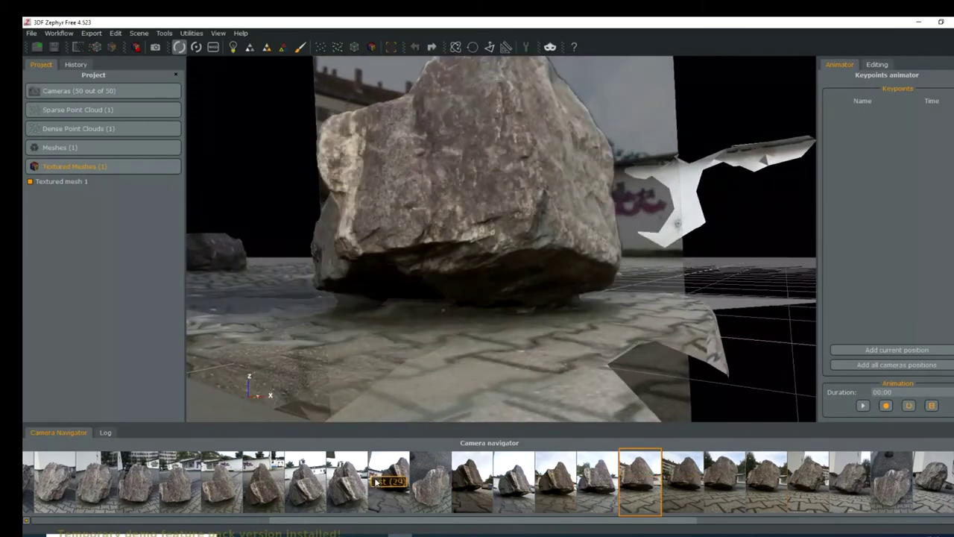
pyautogui.click(224, 483)
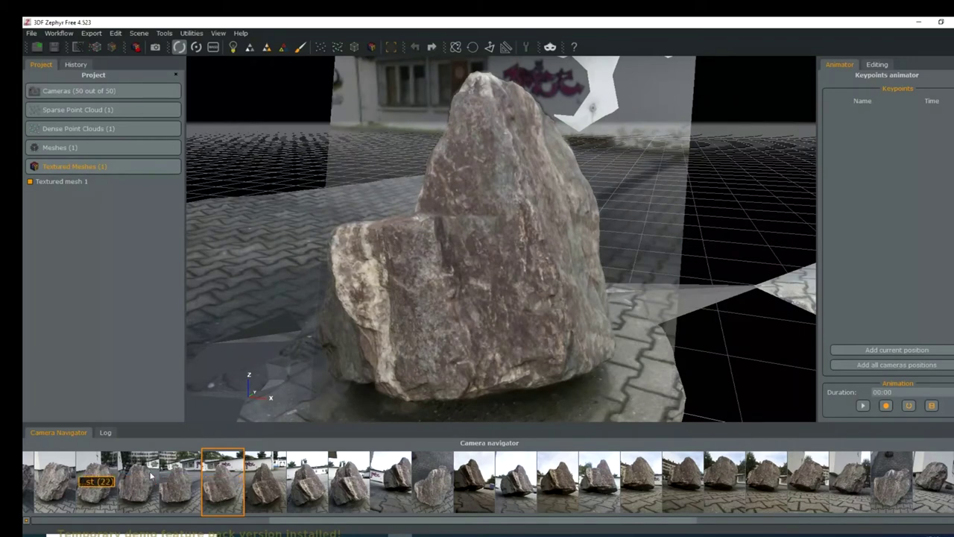
pyautogui.moveTo(527, 525); pyautogui.dragTo(680, 528)
pyautogui.click(761, 481)
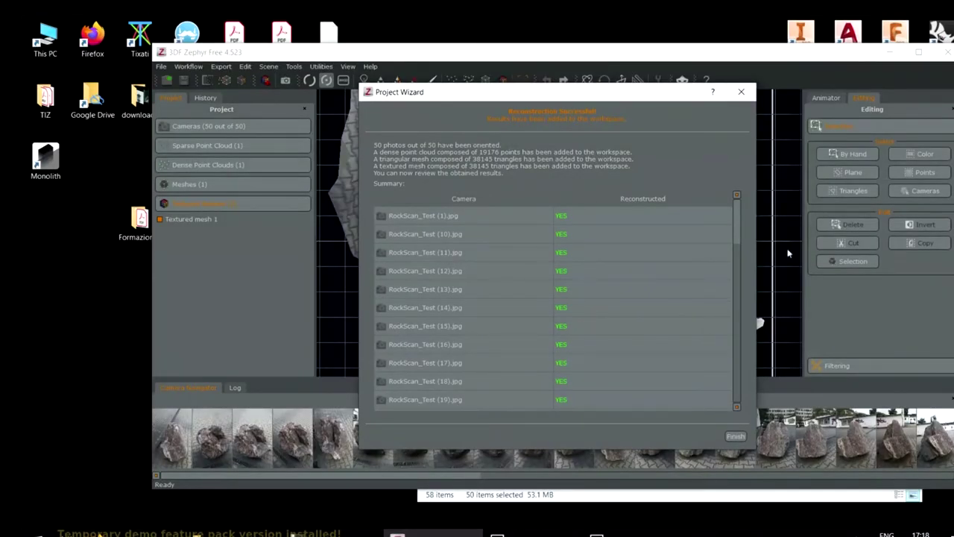
# Look through the list of reconstructed cameras, then switch to the dataset folder and open RockScan_Test (1).jpg in Photos.
pyautogui.scroll(-4, 729, 312)
pyautogui.scroll(4, 728, 214)
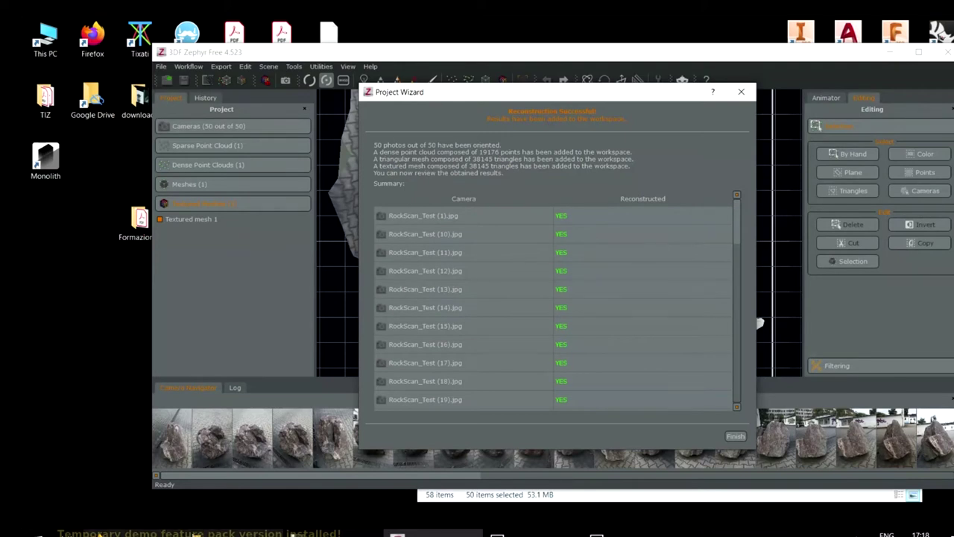
pyautogui.hotkey('alt', 'Tab')
pyautogui.scroll(10, 801, 422)
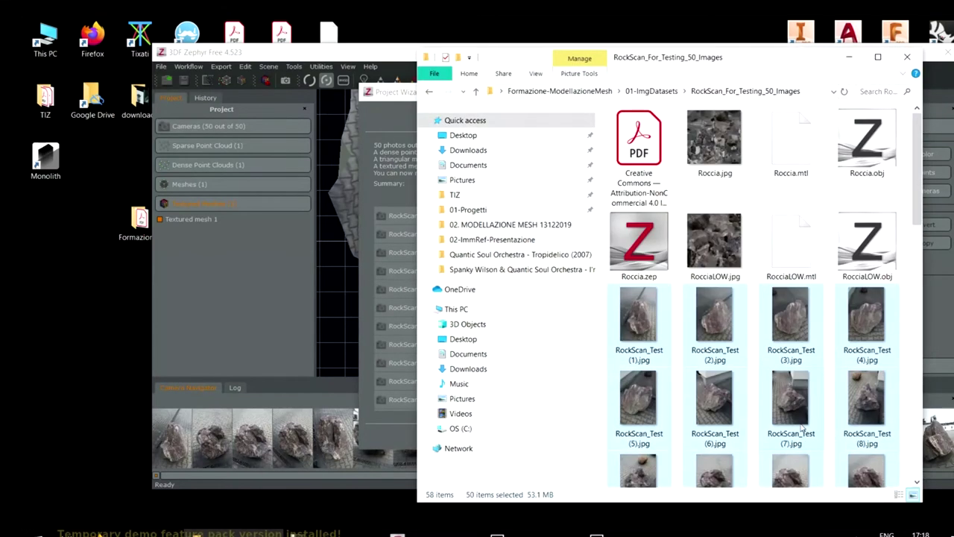
pyautogui.click(654, 322)
pyautogui.doubleClick(654, 322)
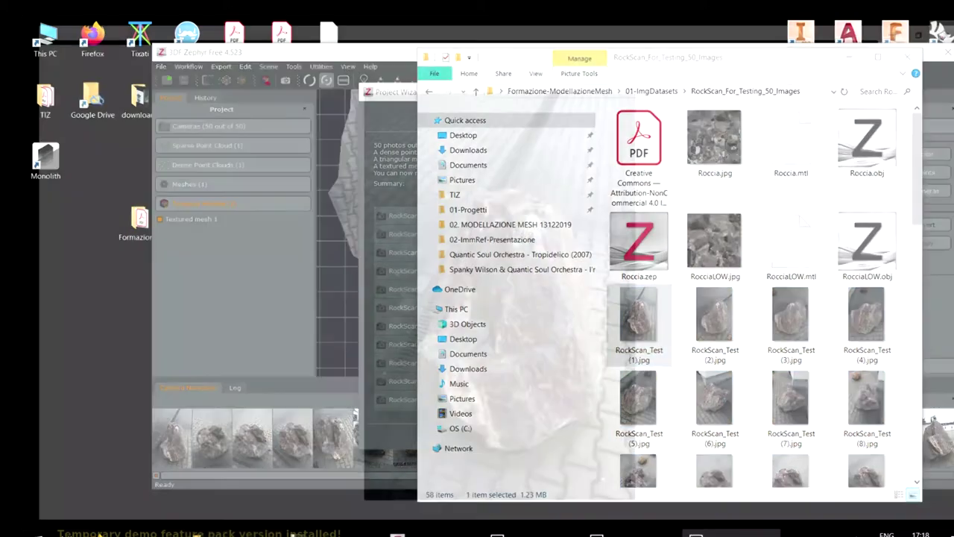
# Browse the rock photos in sequence up to RockScan_Test (47).jpg, examining how the shots circle the rock at different heights.
pyautogui.press('Left')
pyautogui.press('Right')
pyautogui.press('Right')
pyautogui.press('Right')
pyautogui.press('Right')
pyautogui.press('Right')
pyautogui.press('Right')
pyautogui.press('Right')
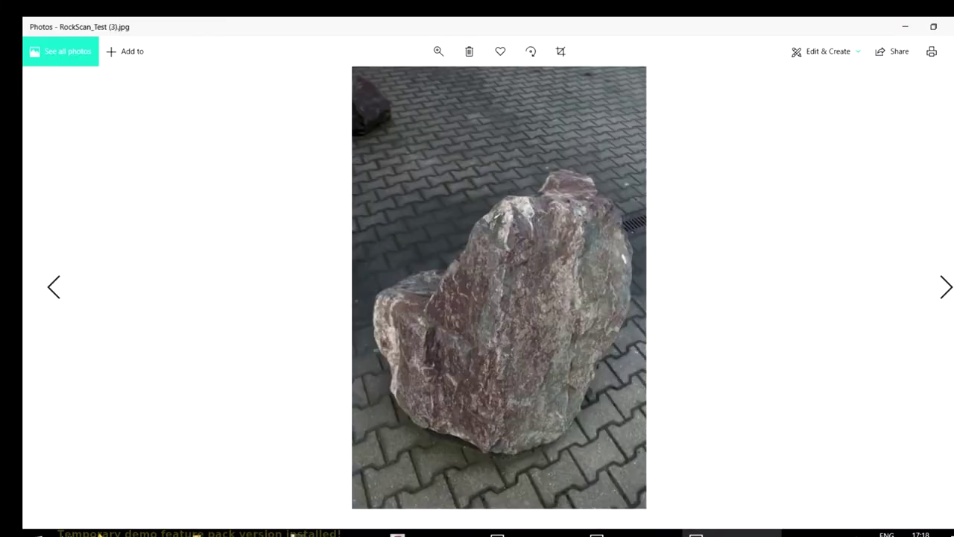
pyautogui.press('Right')
pyautogui.press('Right')
pyautogui.press('Right')
pyautogui.press('Right')
pyautogui.press('Right')
pyautogui.press('Right')
pyautogui.press('Right')
pyautogui.press('Right')
pyautogui.press('Right')
pyautogui.press('Right')
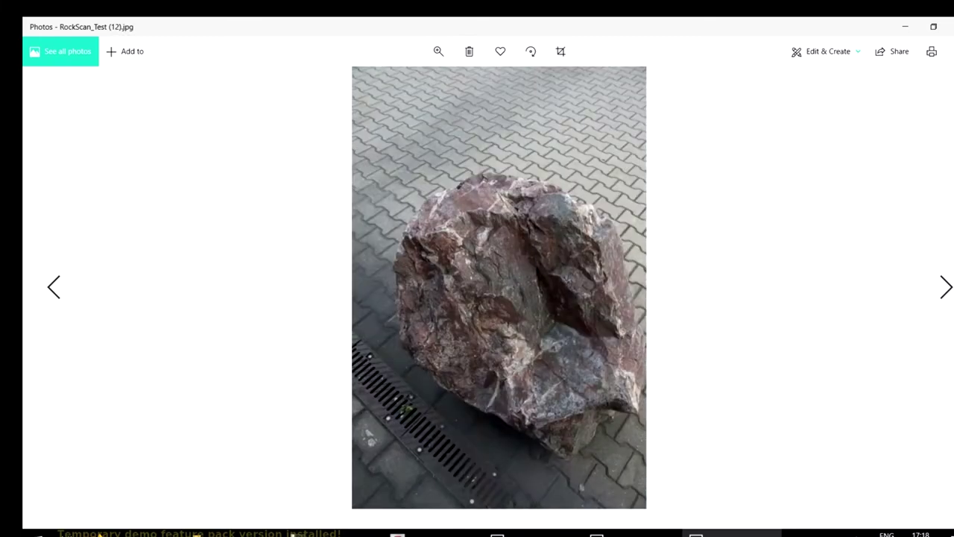
pyautogui.press('Right')
pyautogui.press('Right')
pyautogui.press('Right')
pyautogui.press('Right')
pyautogui.press('Right')
pyautogui.press('Right')
pyautogui.press('Right')
pyautogui.press('Right')
pyautogui.press('Right')
pyautogui.press('Right')
pyautogui.press('Right')
pyautogui.press('Right')
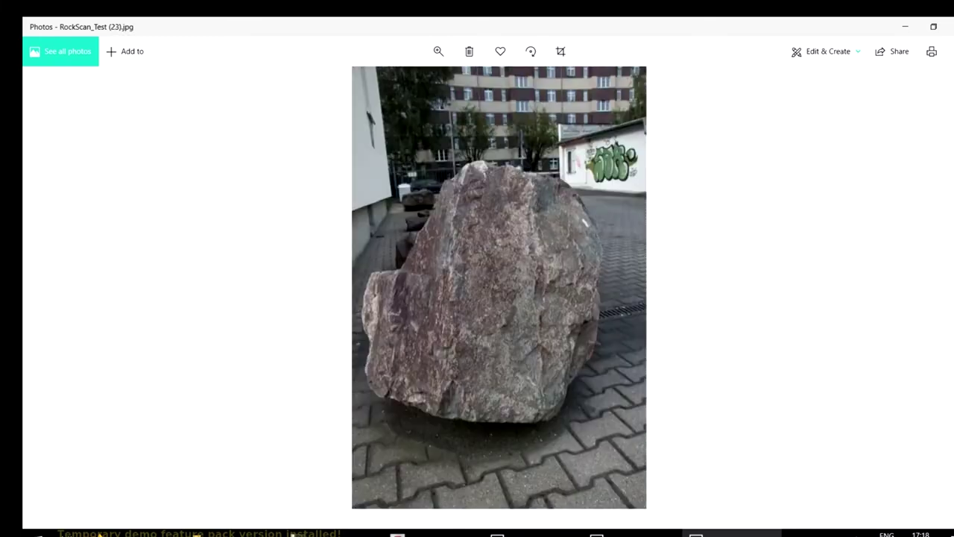
pyautogui.press('Right')
pyautogui.press('Right')
pyautogui.press('Right')
pyautogui.press('Right')
pyautogui.press('Right')
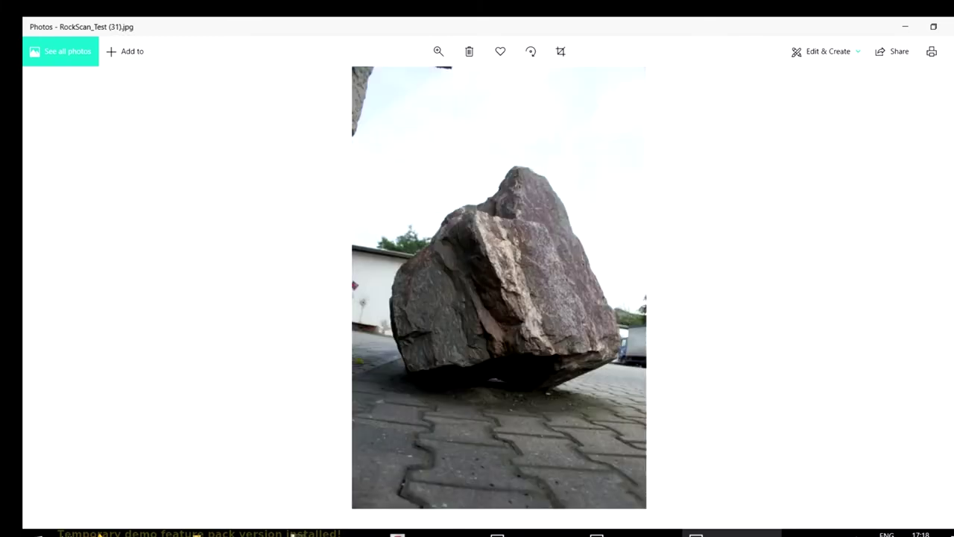
pyautogui.press('Right')
pyautogui.press('Right')
pyautogui.press('Right')
pyautogui.press('Right')
pyautogui.press('Right')
pyautogui.press('Right')
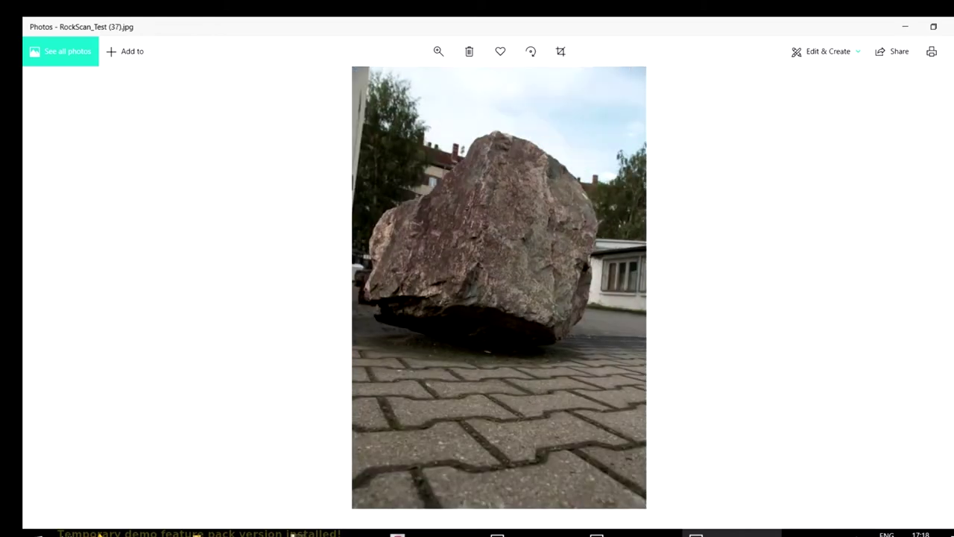
pyautogui.press('Right')
pyautogui.press('Right')
pyautogui.press('Left')
pyautogui.press('Right')
pyautogui.press('Right')
pyautogui.press('Left')
pyautogui.press('Left')
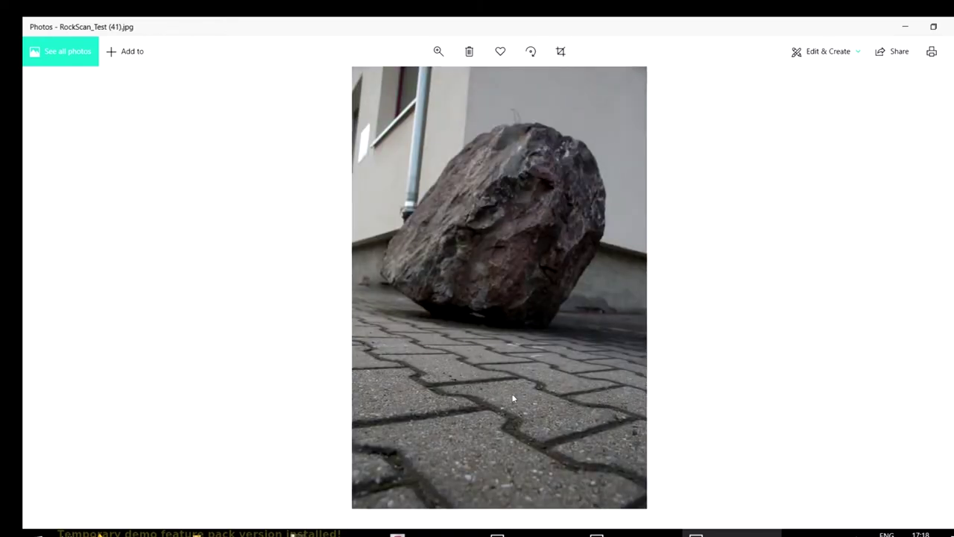
pyautogui.press('Right')
pyautogui.press('Right')
pyautogui.press('Right')
pyautogui.press('Right')
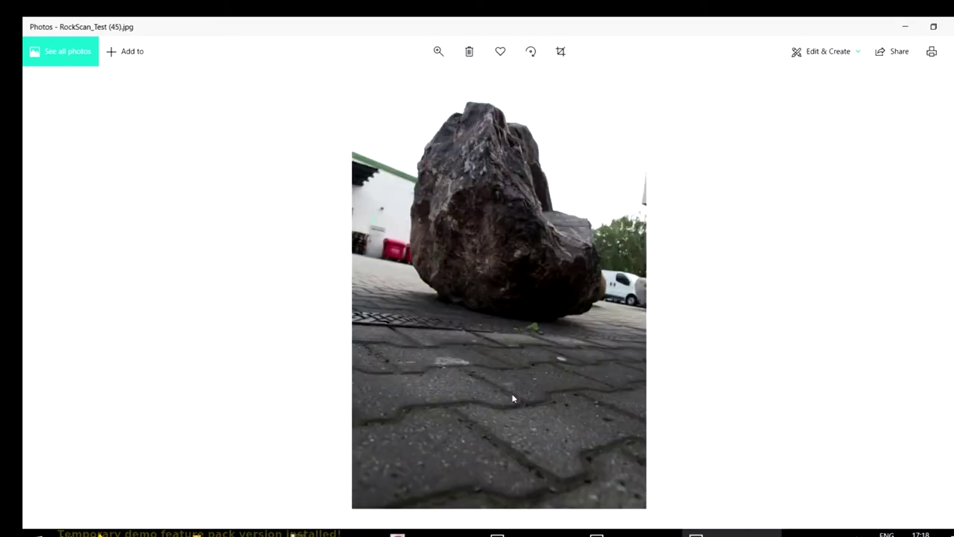
pyautogui.press('Left')
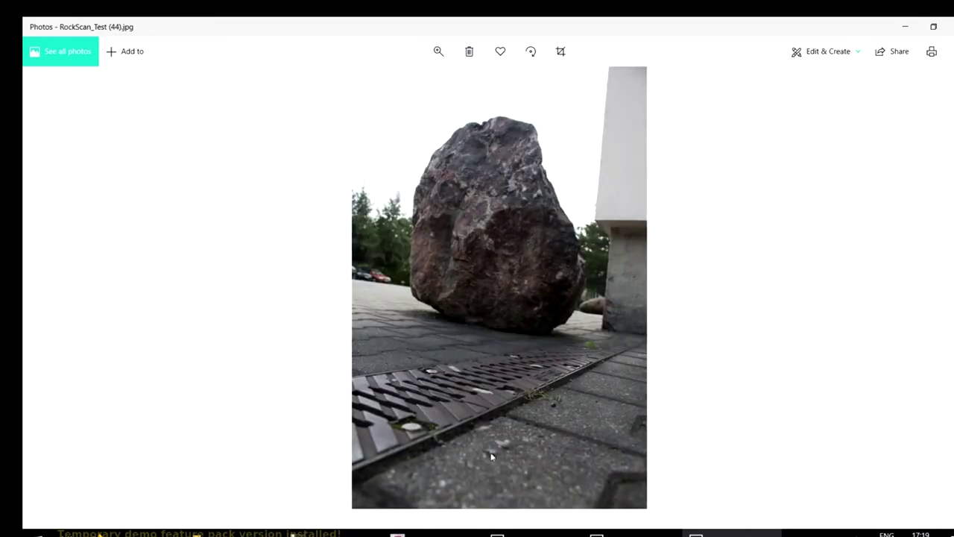
pyautogui.press('Right')
pyautogui.press('Right')
pyautogui.press('Right')
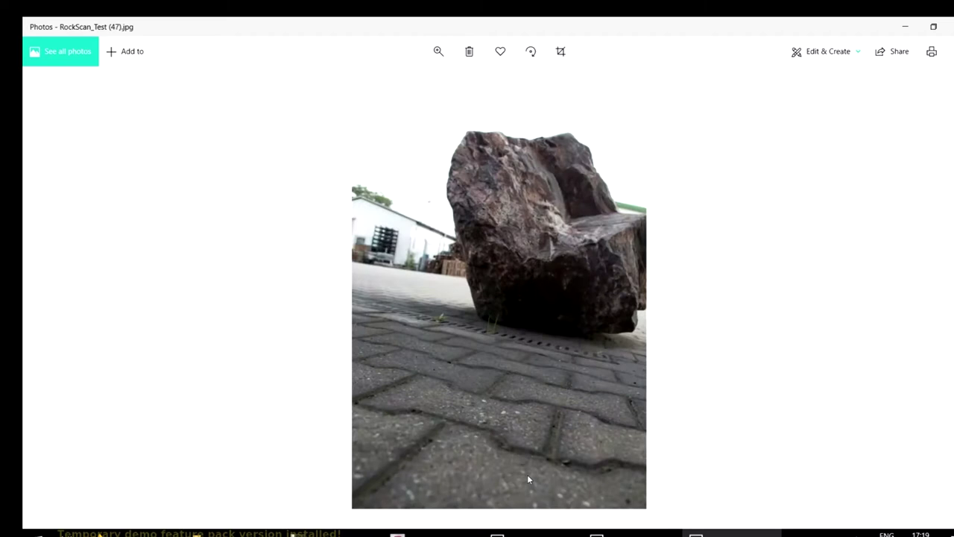
# View the remaining rock photos around RockScan_Test (48).jpg and close the photo viewer.
pyautogui.press('Right')
pyautogui.press('Right')
pyautogui.press('Left')
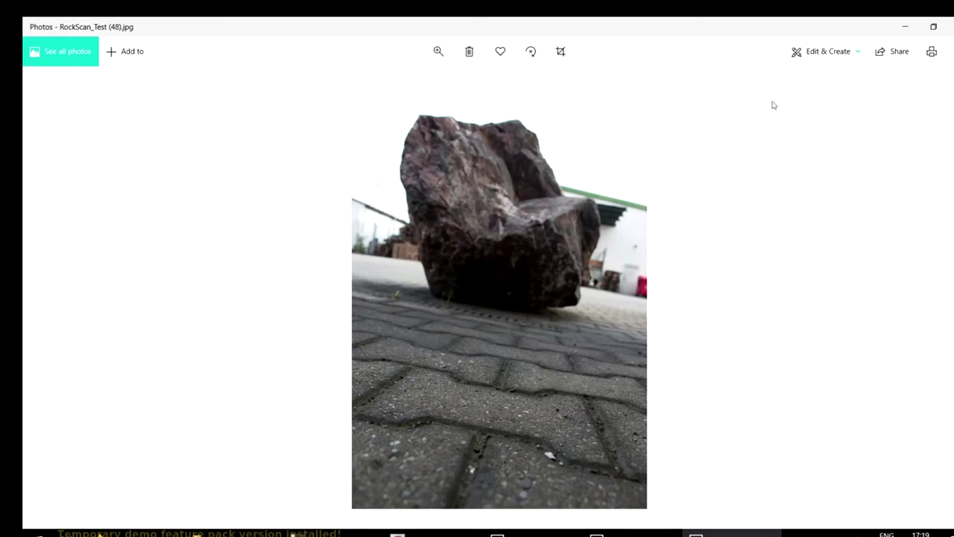
pyautogui.click(950, 26)
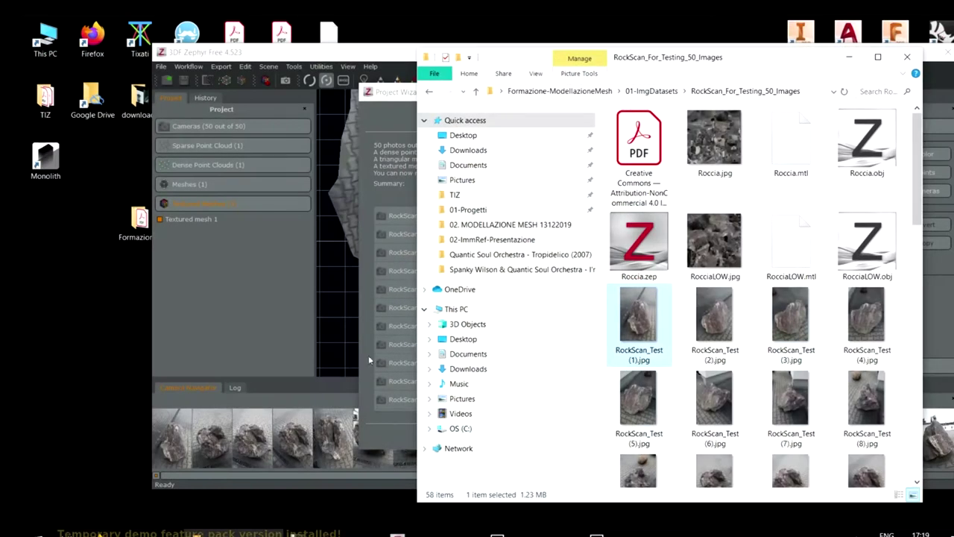
# Switch back to 3DF Zephyr, finish the Project Wizard, and maximize the window on a close-up of the rock mesh.
pyautogui.click(262, 319)
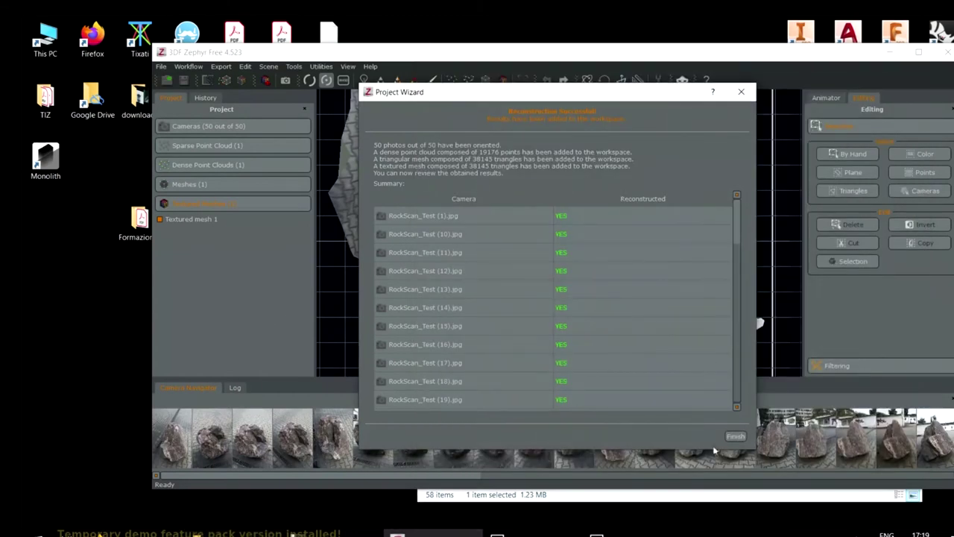
pyautogui.click(734, 436)
pyautogui.moveTo(599, 285); pyautogui.dragTo(512, 237)
pyautogui.scroll(6, 513, 237)
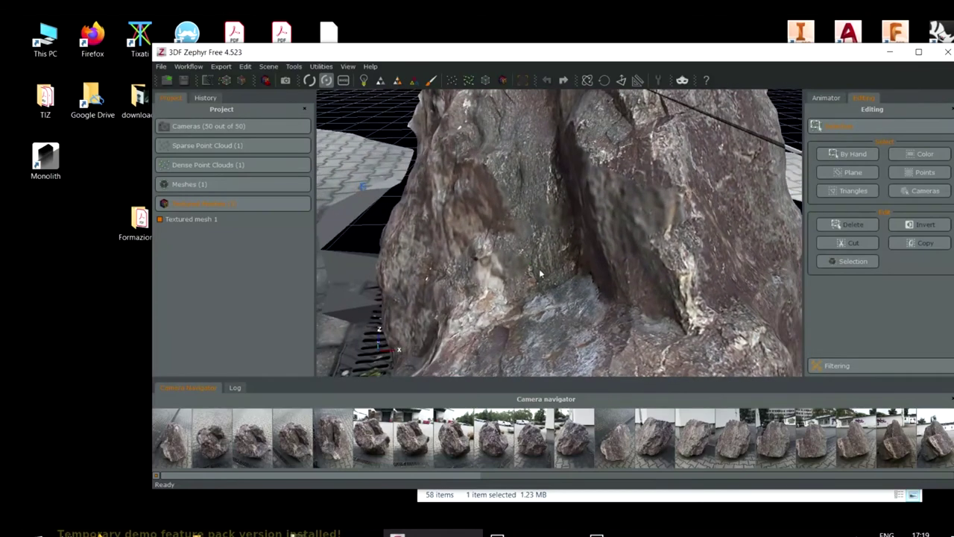
pyautogui.scroll(8, 536, 257)
pyautogui.moveTo(676, 194); pyautogui.dragTo(630, 251)
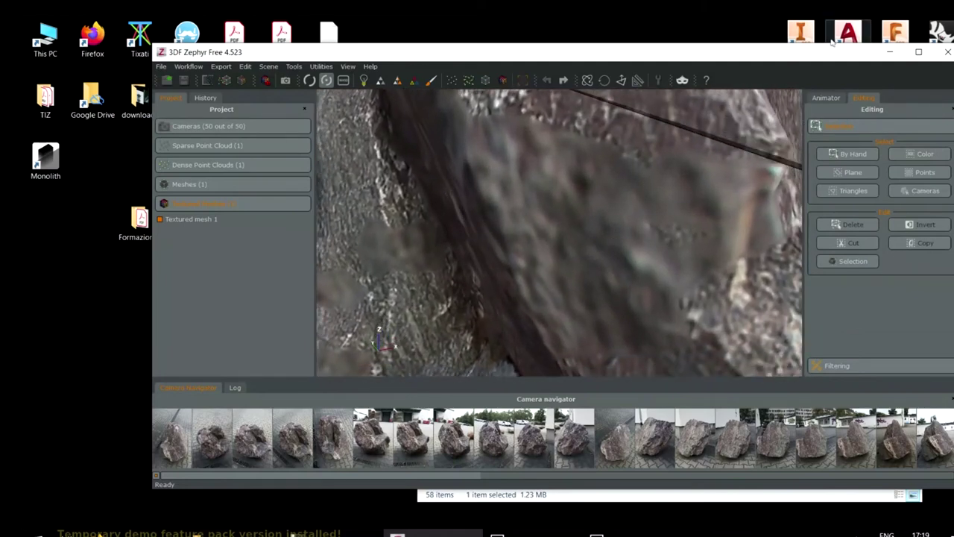
pyautogui.moveTo(832, 47); pyautogui.dragTo(776, 51)
pyautogui.doubleClick(776, 50)
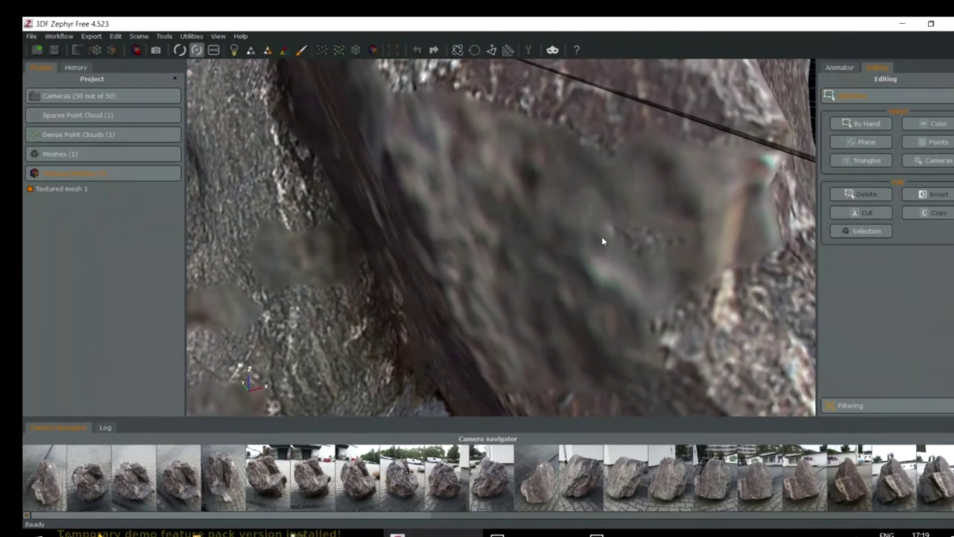
# Inspect the texture quality in the rock's deep crevice and on its other faces.
pyautogui.moveTo(603, 240); pyautogui.dragTo(607, 246)
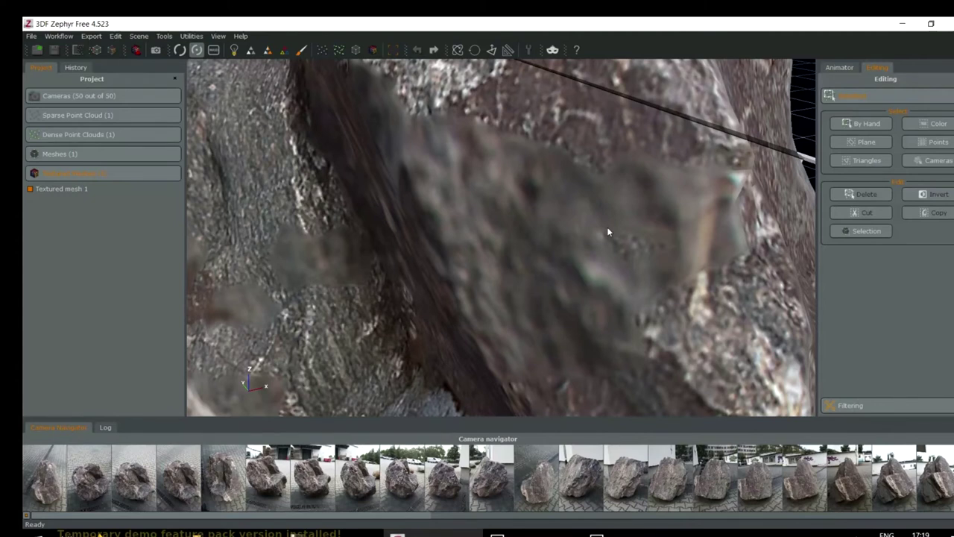
pyautogui.moveTo(608, 232); pyautogui.dragTo(415, 263)
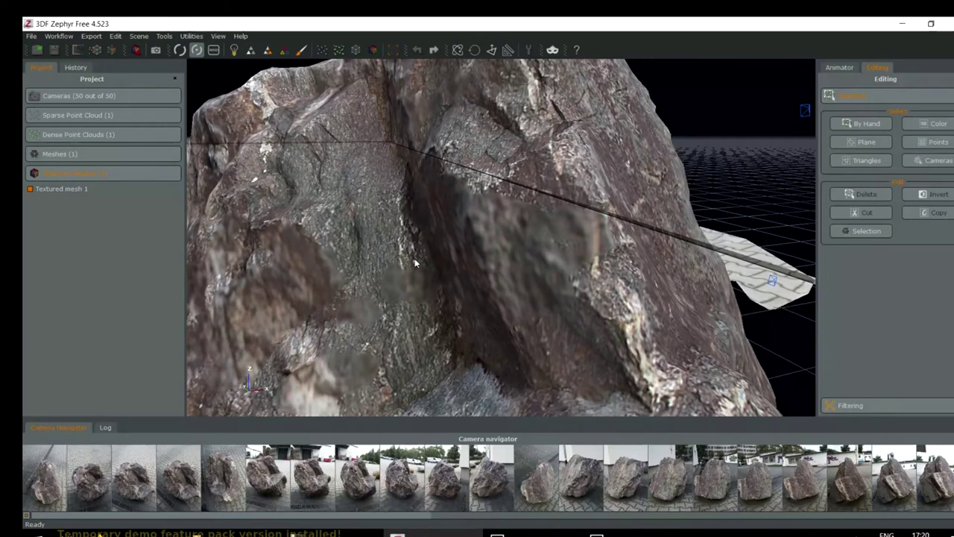
pyautogui.scroll(-5, 416, 263)
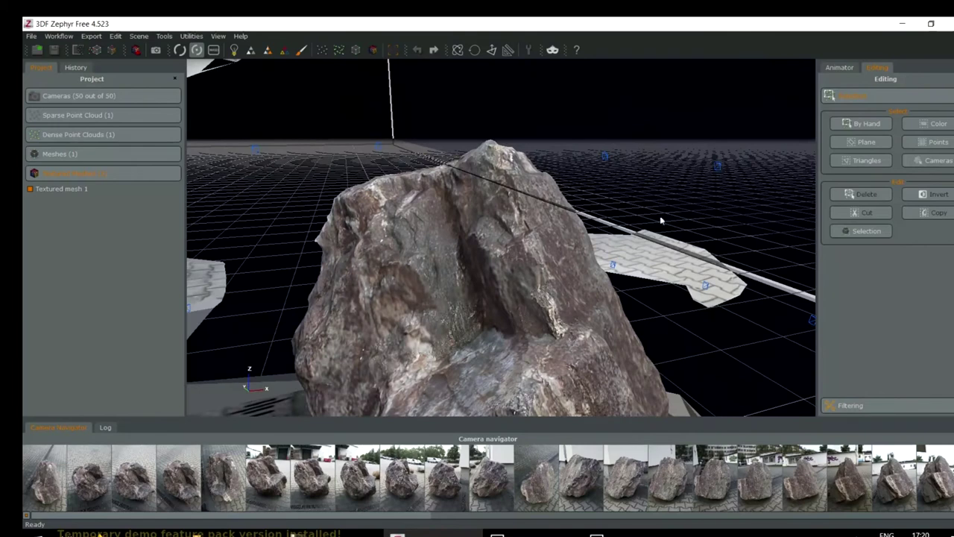
pyautogui.moveTo(577, 235); pyautogui.dragTo(464, 265)
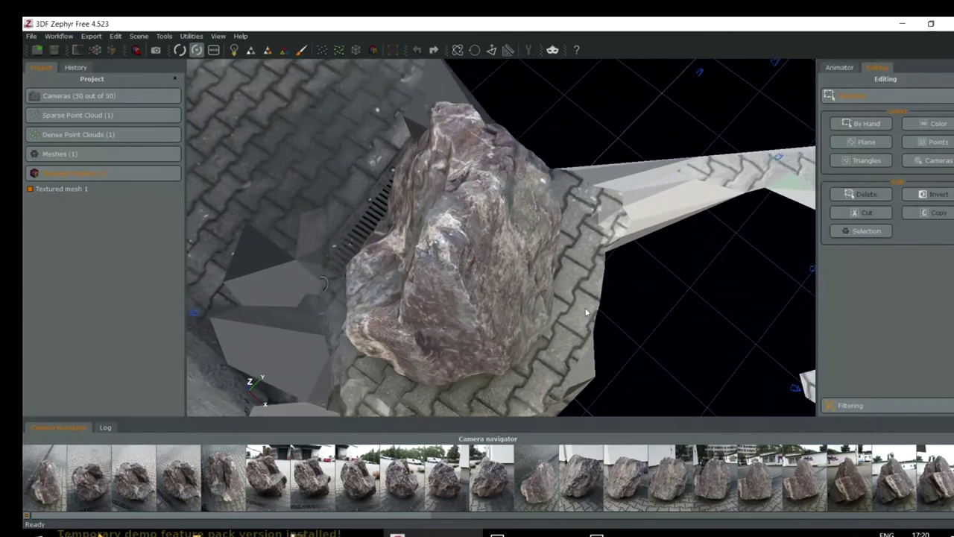
pyautogui.moveTo(569, 333); pyautogui.dragTo(471, 173)
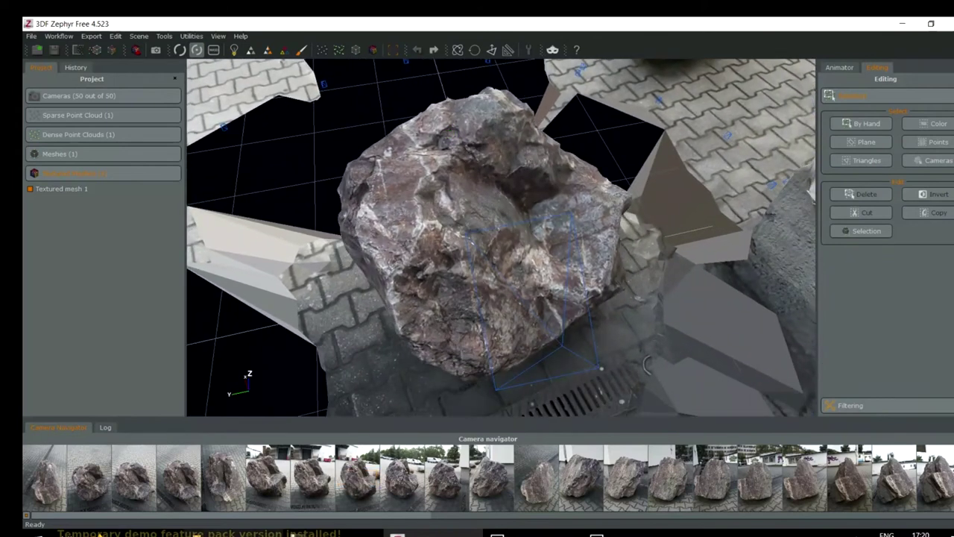
# Switch to the dataset folder, examine the texture image Roccia.jpg in Photos, and close it.
pyautogui.click(233, 532)
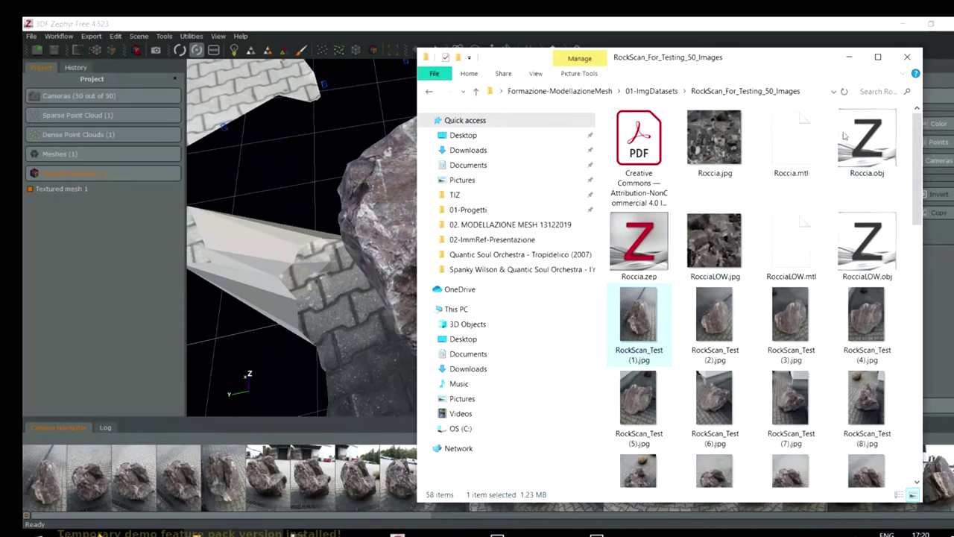
pyautogui.doubleClick(727, 138)
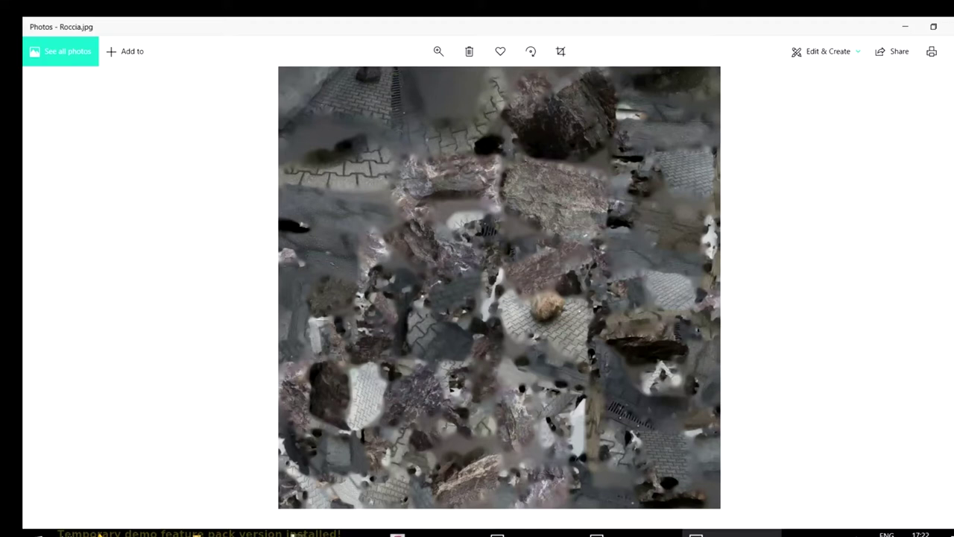
pyautogui.click(943, 21)
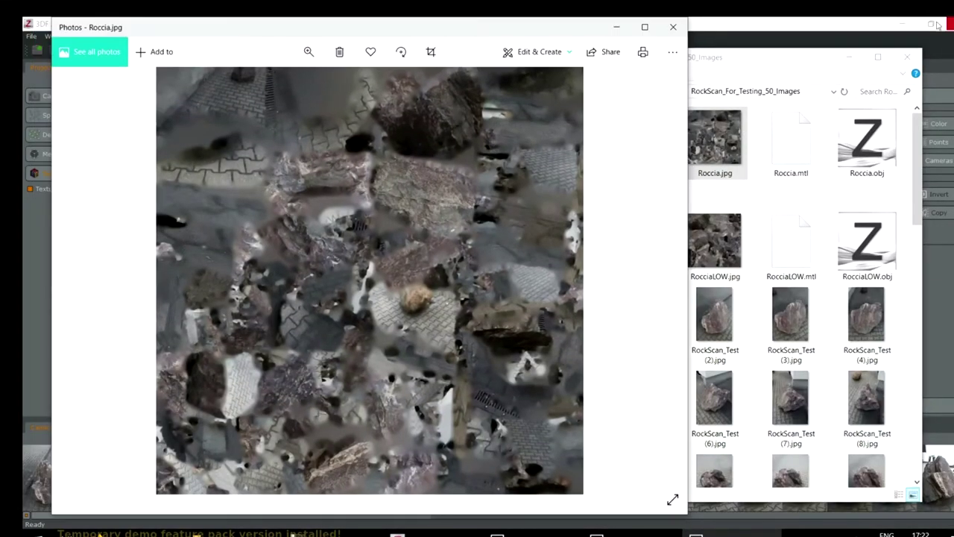
pyautogui.click(677, 30)
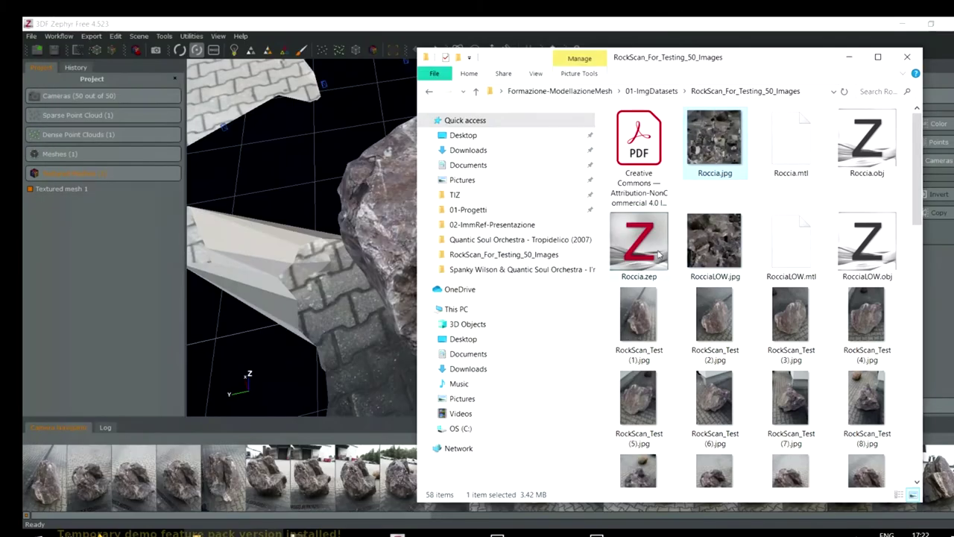
pyautogui.scroll(-5, 605, 237)
pyautogui.scroll(5, 630, 300)
# Switch back to 3DF Zephyr and examine the rock together with the full extent of the surrounding reconstructed ground.
pyautogui.click(317, 21)
pyautogui.moveTo(410, 179); pyautogui.dragTo(551, 262)
pyautogui.moveTo(491, 264); pyautogui.dragTo(479, 234)
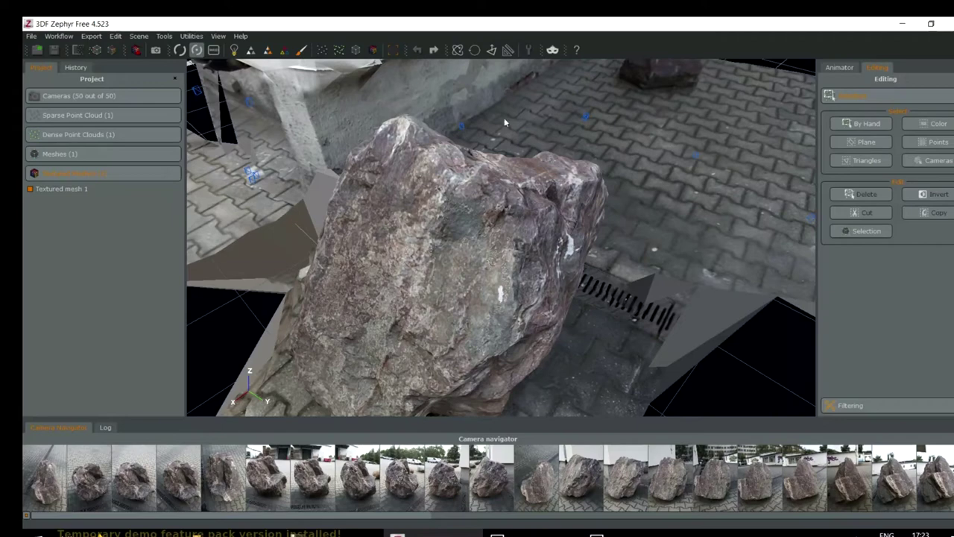
pyautogui.moveTo(350, 380)
pyautogui.mouseDown()
pyautogui.moveTo(370, 334)
pyautogui.moveTo(334, 357)
pyautogui.moveTo(398, 255)
pyautogui.moveTo(521, 216)
pyautogui.moveTo(667, 149)
pyautogui.moveTo(482, 228)
pyautogui.moveTo(272, 219)
pyautogui.moveTo(614, 253)
pyautogui.moveTo(524, 270)
pyautogui.moveTo(492, 287)
pyautogui.moveTo(516, 302)
pyautogui.moveTo(421, 237)
pyautogui.moveTo(582, 275)
pyautogui.moveTo(464, 239)
pyautogui.mouseUp()
pyautogui.scroll(-10, 450, 246)
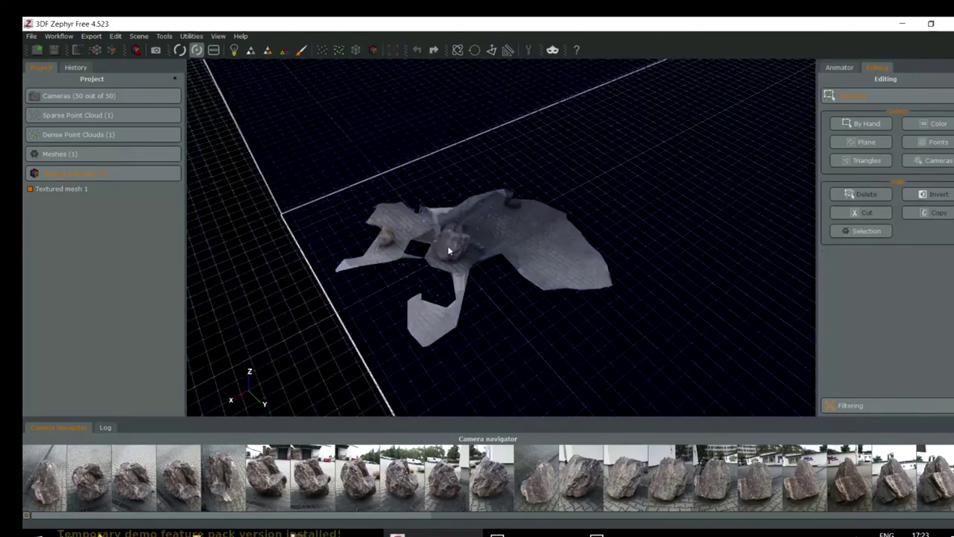
pyautogui.scroll(10, 449, 237)
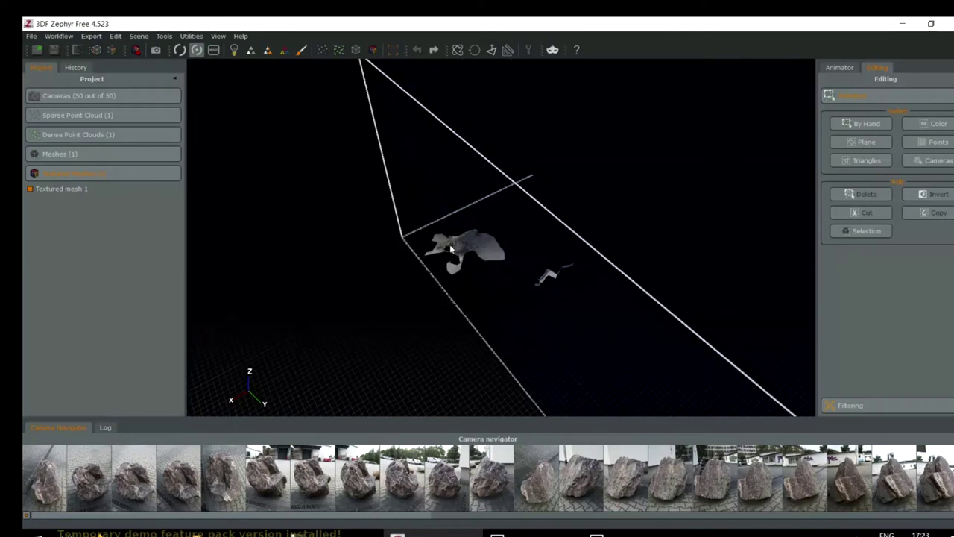
pyautogui.moveTo(450, 244); pyautogui.dragTo(603, 237)
pyautogui.scroll(10, 460, 233)
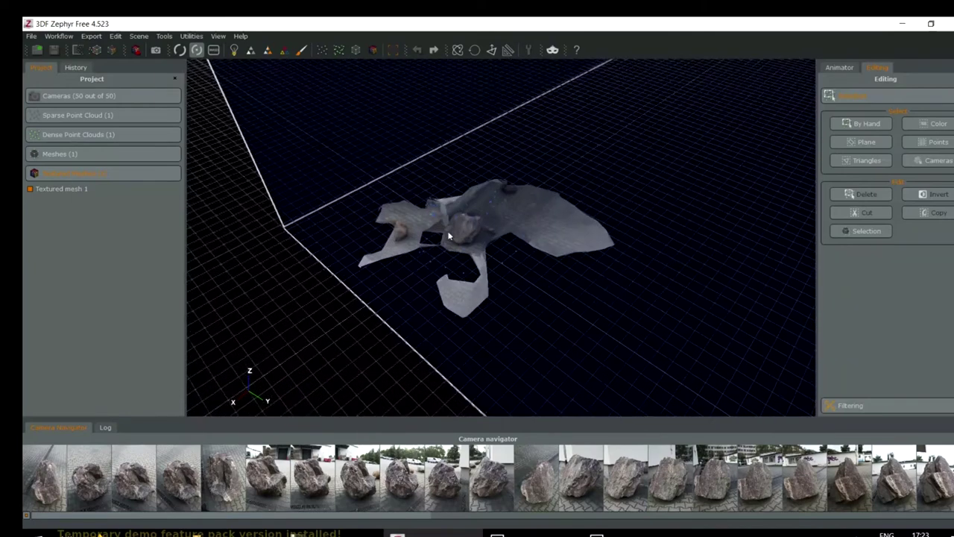
pyautogui.scroll(6, 460, 233)
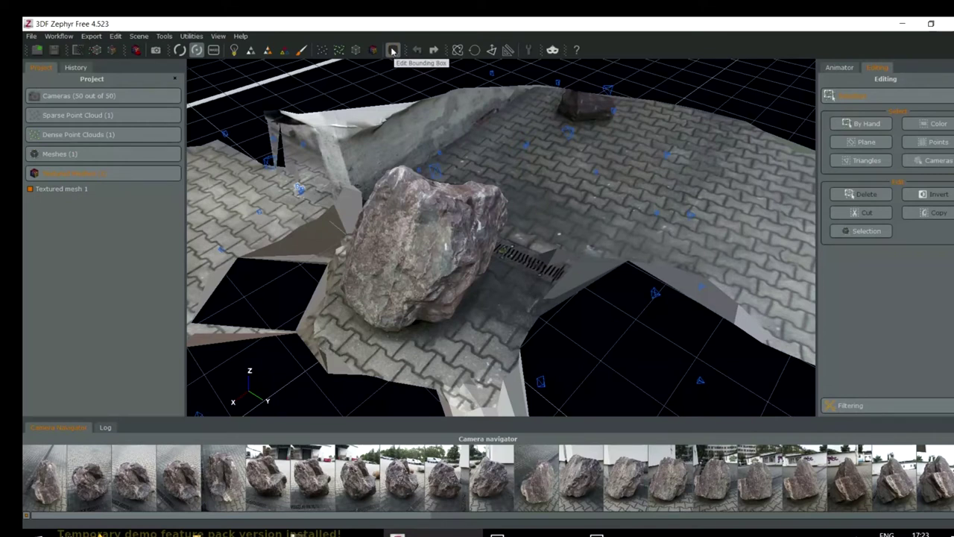
# Open the bounding box editor and fit the box around the rock with Smart Reset.
pyautogui.click(393, 51)
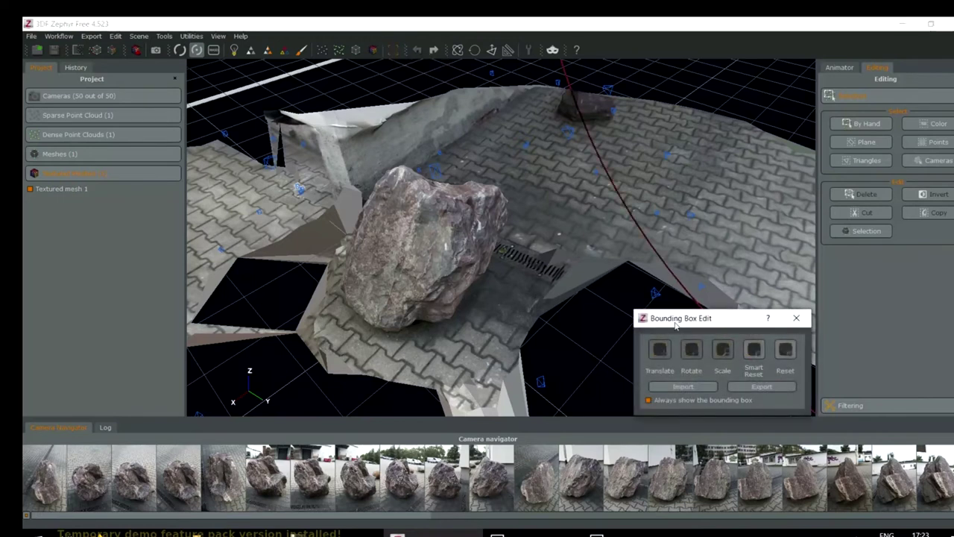
pyautogui.moveTo(702, 319); pyautogui.dragTo(662, 154)
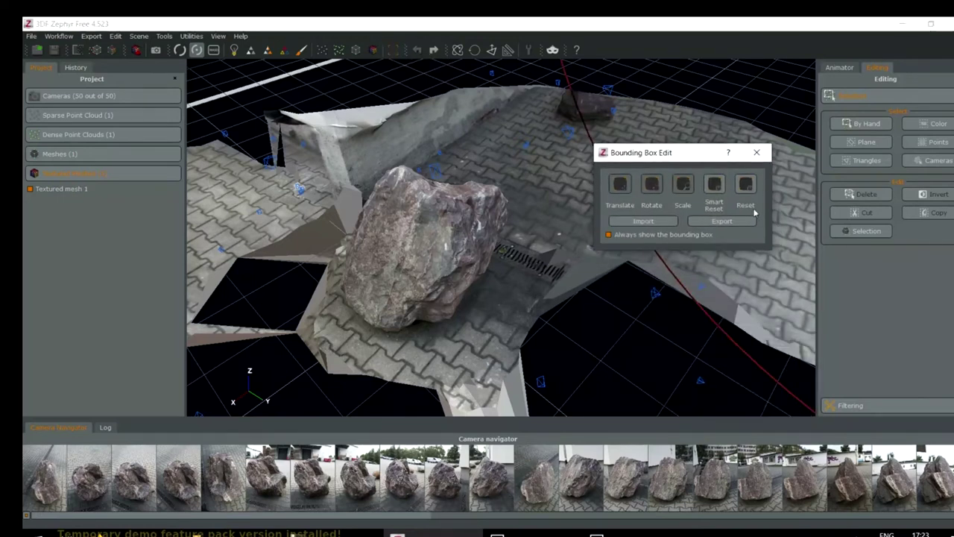
pyautogui.click(713, 192)
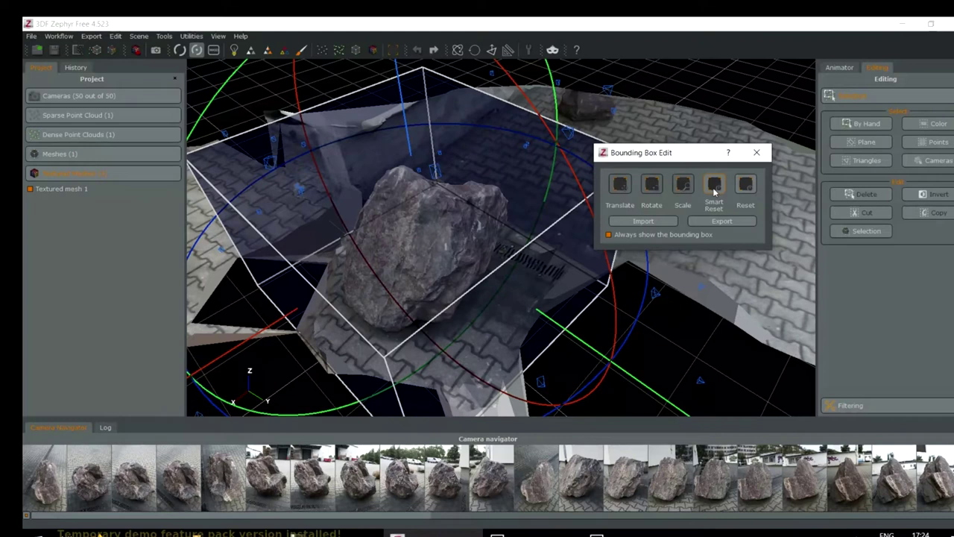
pyautogui.moveTo(671, 153); pyautogui.dragTo(785, 95)
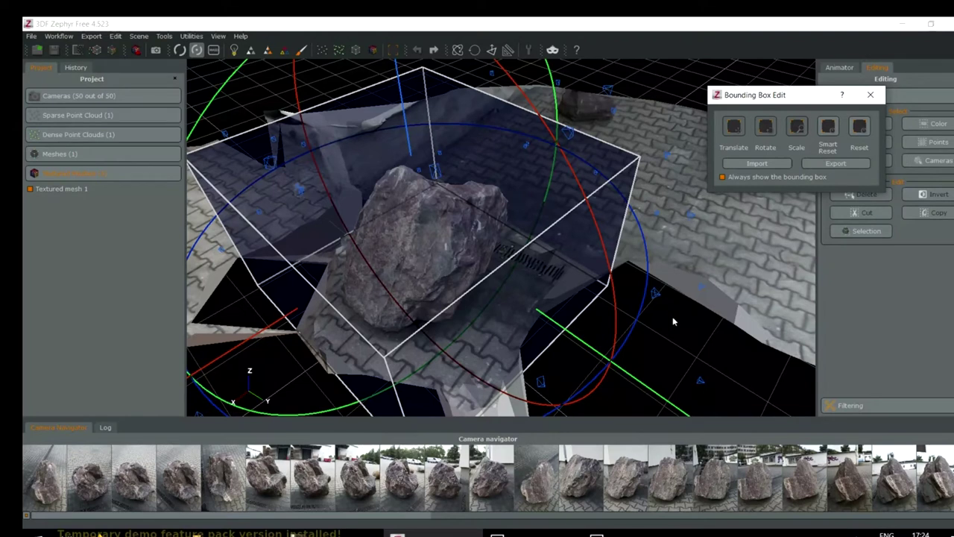
# Shrink the bounding box around the rock by pulling its sides inward, checking the fit against the surrounding ground.
pyautogui.click(731, 130)
pyautogui.moveTo(509, 395); pyautogui.dragTo(434, 335)
pyautogui.moveTo(297, 325); pyautogui.dragTo(350, 317)
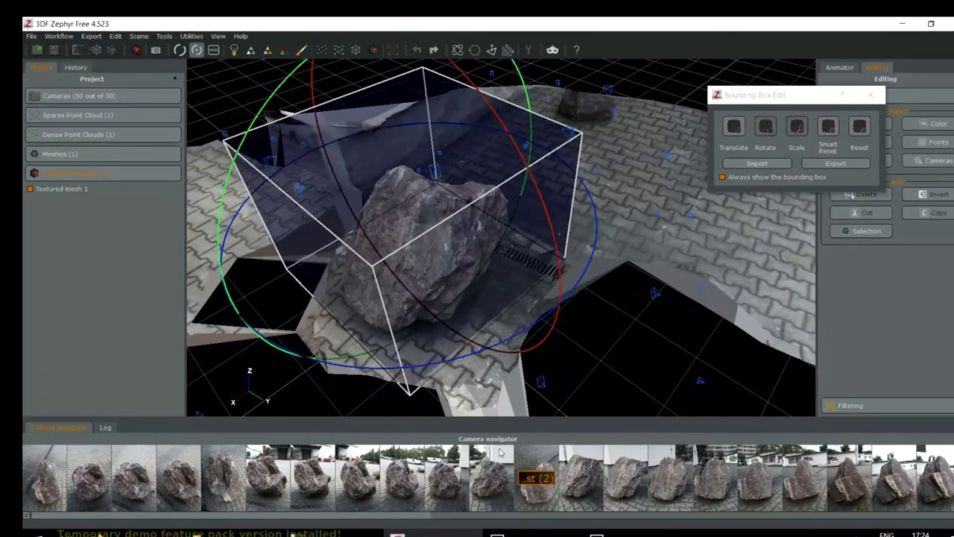
pyautogui.moveTo(552, 393); pyautogui.dragTo(311, 329)
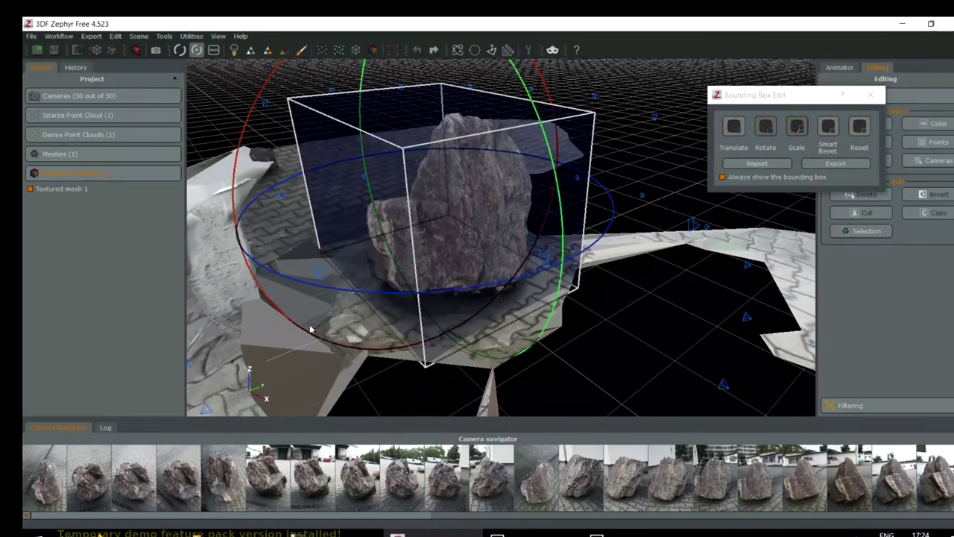
pyautogui.moveTo(381, 331); pyautogui.dragTo(566, 347)
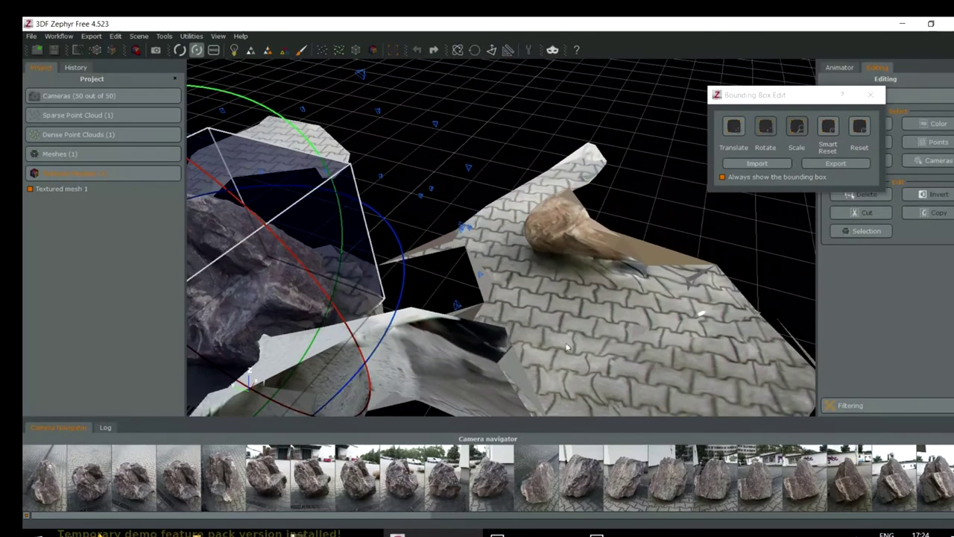
# Check the bounding box around the large rock from several sides and close the bounding box editor.
pyautogui.moveTo(485, 259); pyautogui.dragTo(490, 292)
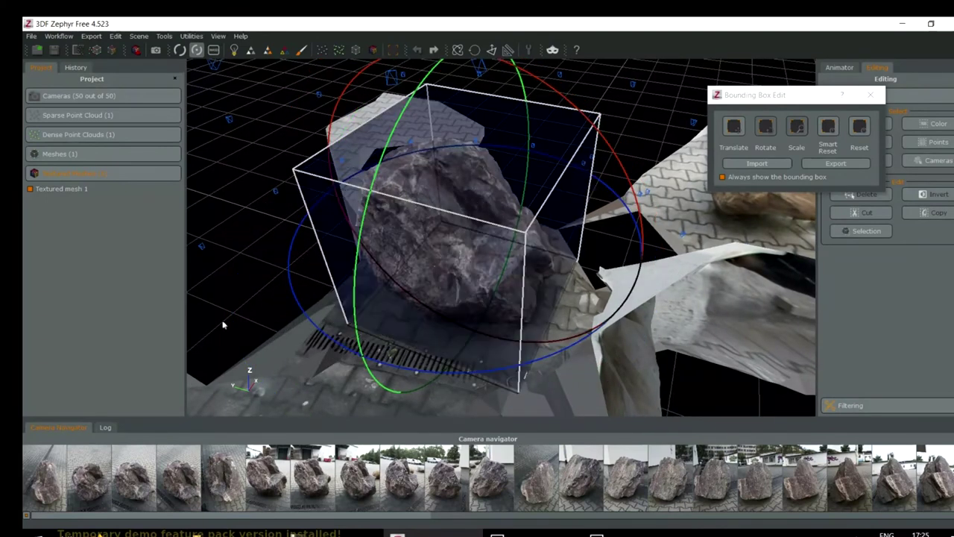
pyautogui.moveTo(269, 301); pyautogui.dragTo(515, 291)
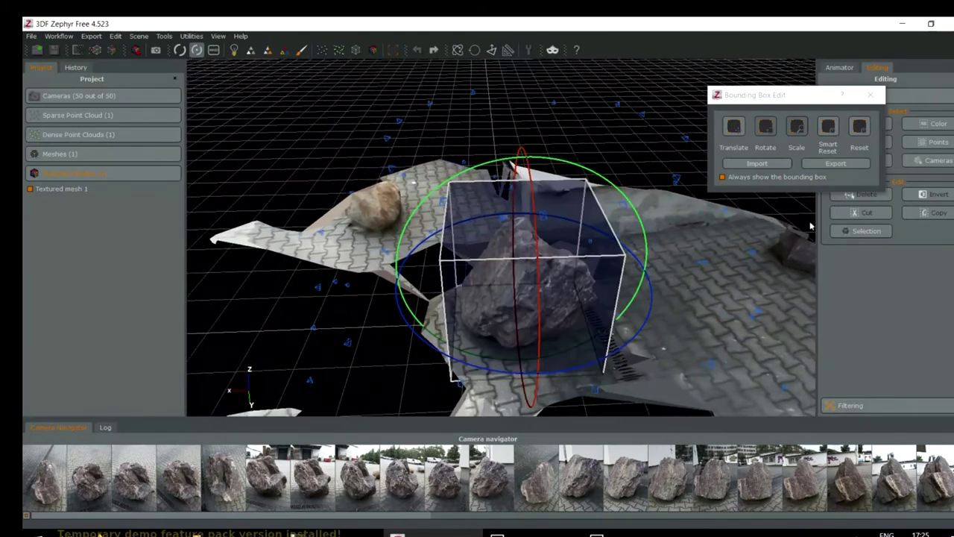
pyautogui.click(870, 95)
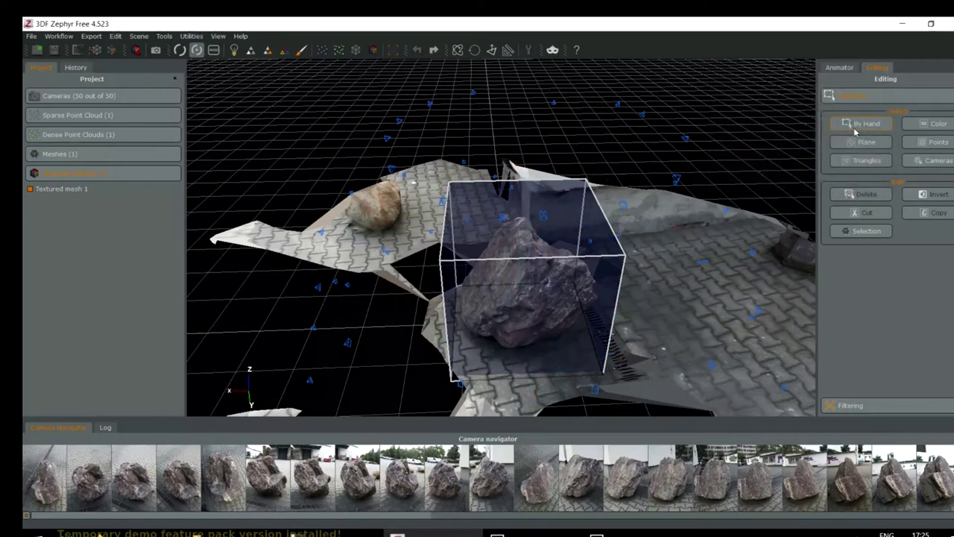
# Select the outlying pavement patch on the far side of the textured mesh with a rectangle by hand and delete it.
pyautogui.moveTo(406, 267); pyautogui.dragTo(536, 268)
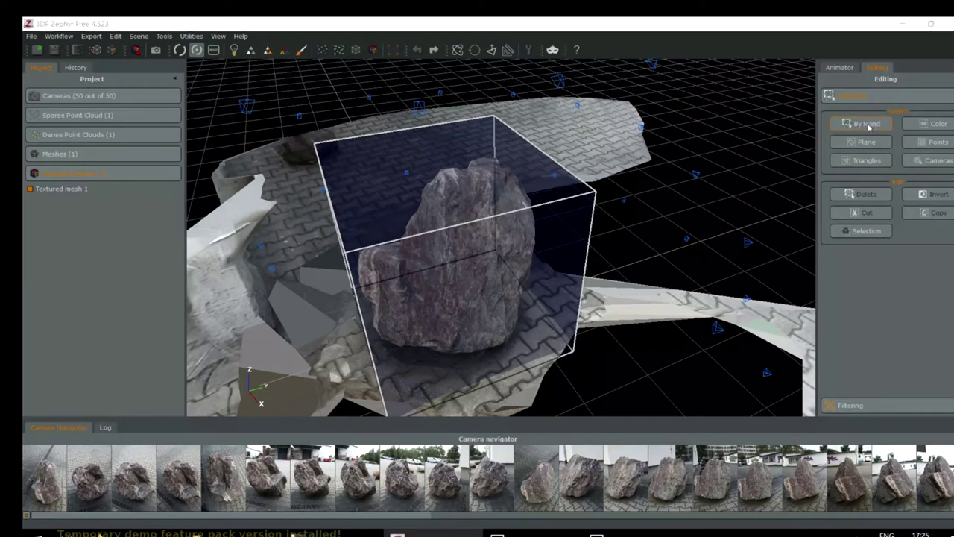
pyautogui.click(865, 123)
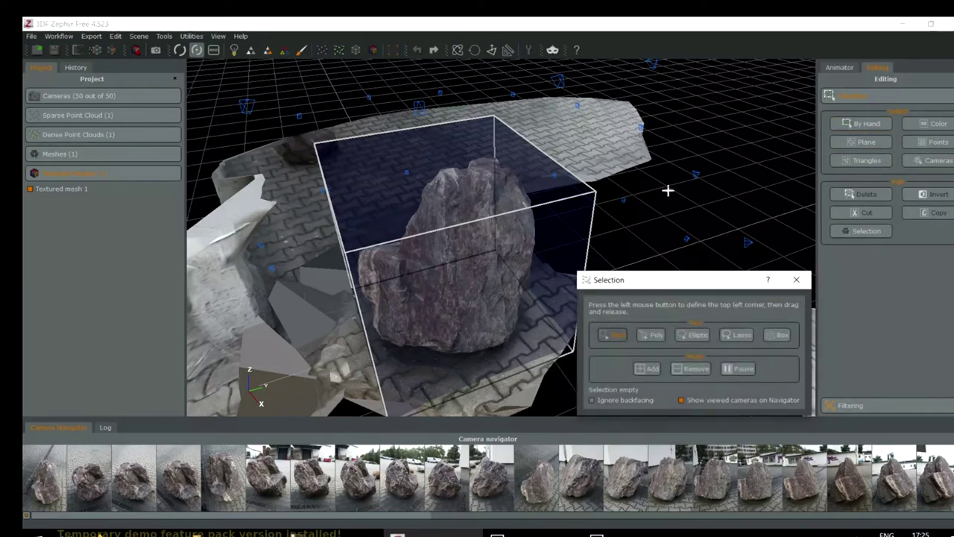
pyautogui.click(629, 333)
pyautogui.click(658, 129)
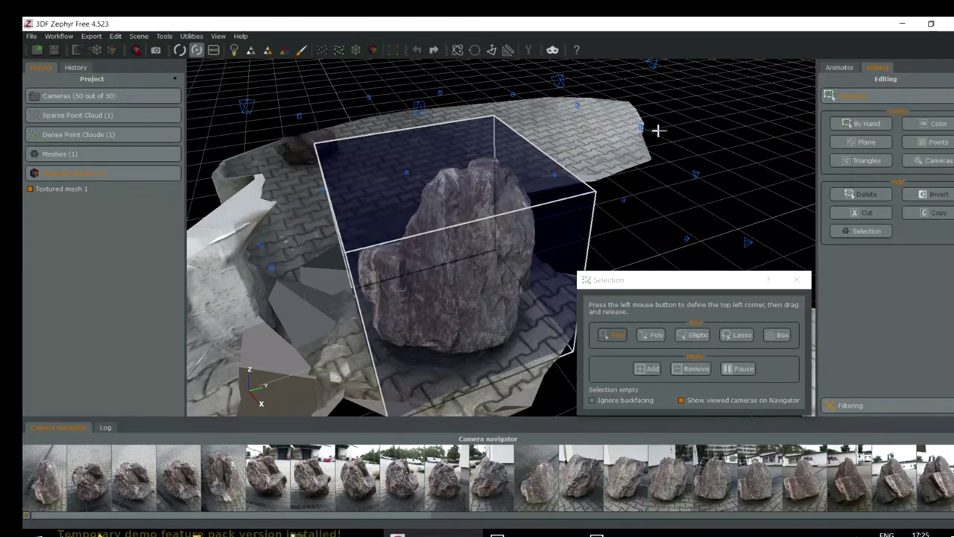
pyautogui.moveTo(322, 195); pyautogui.dragTo(415, 88, button='middle')
pyautogui.moveTo(378, 143); pyautogui.dragTo(223, 344)
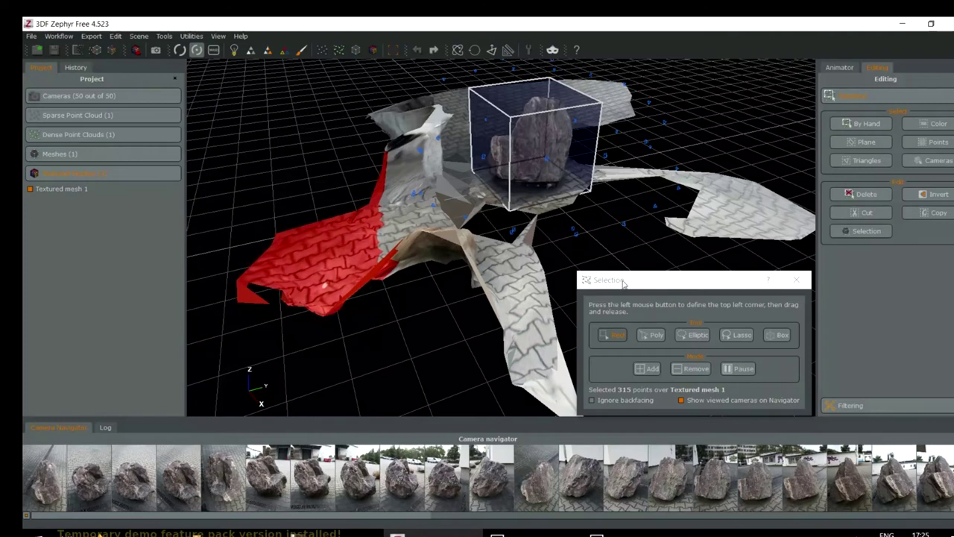
pyautogui.moveTo(623, 283); pyautogui.dragTo(598, 275)
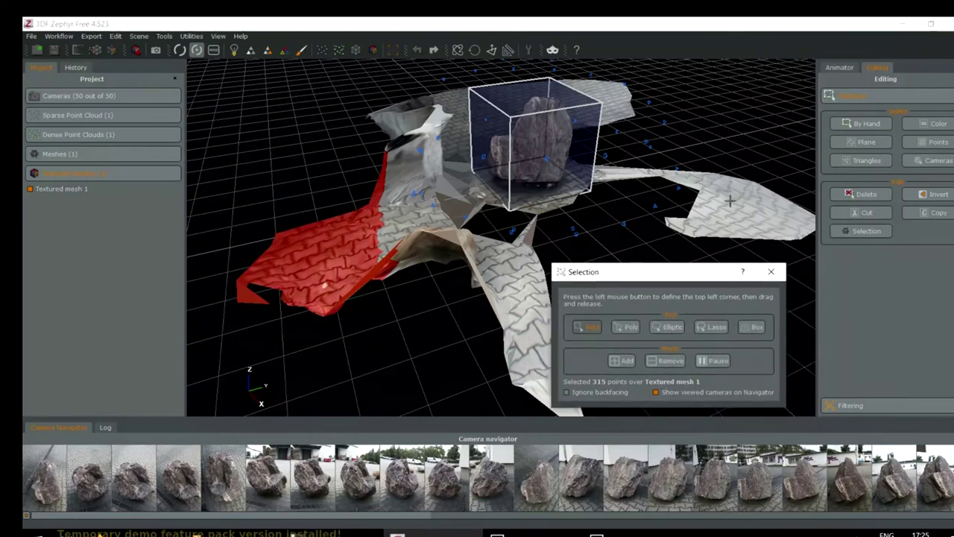
pyautogui.click(865, 194)
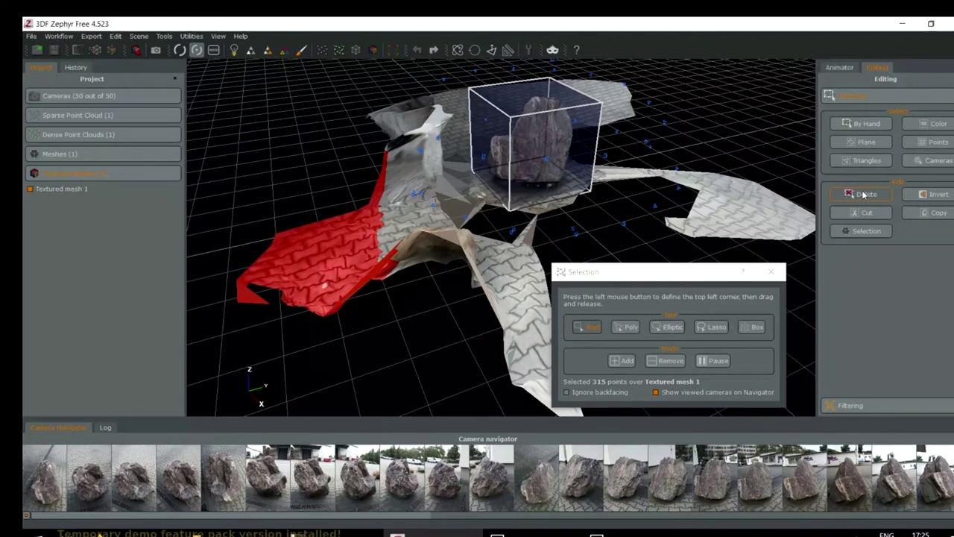
pyautogui.click(865, 194)
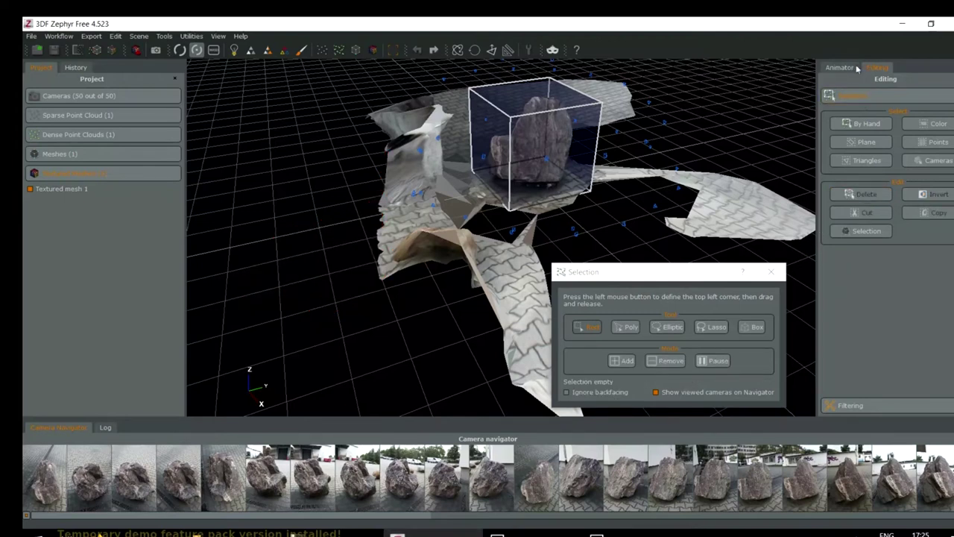
pyautogui.click(773, 271)
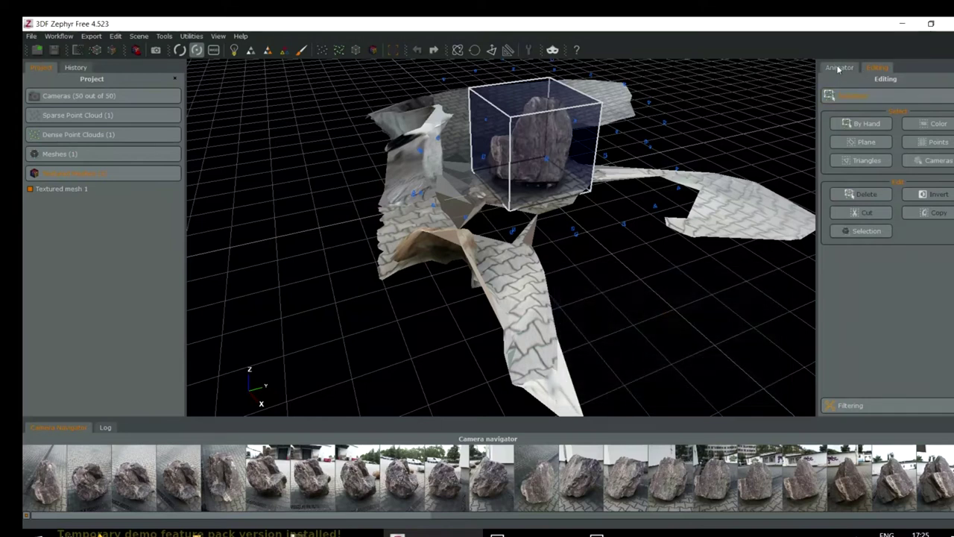
pyautogui.click(838, 68)
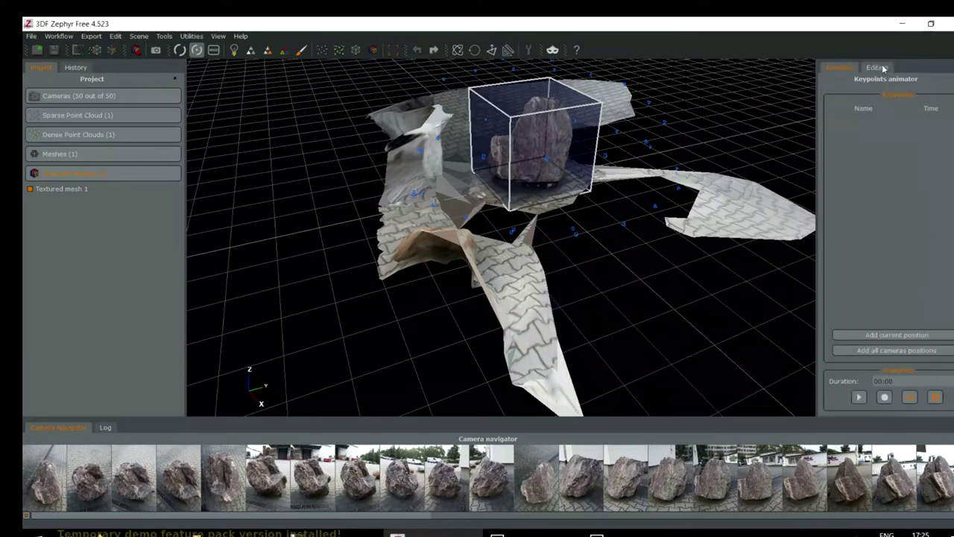
pyautogui.click(880, 68)
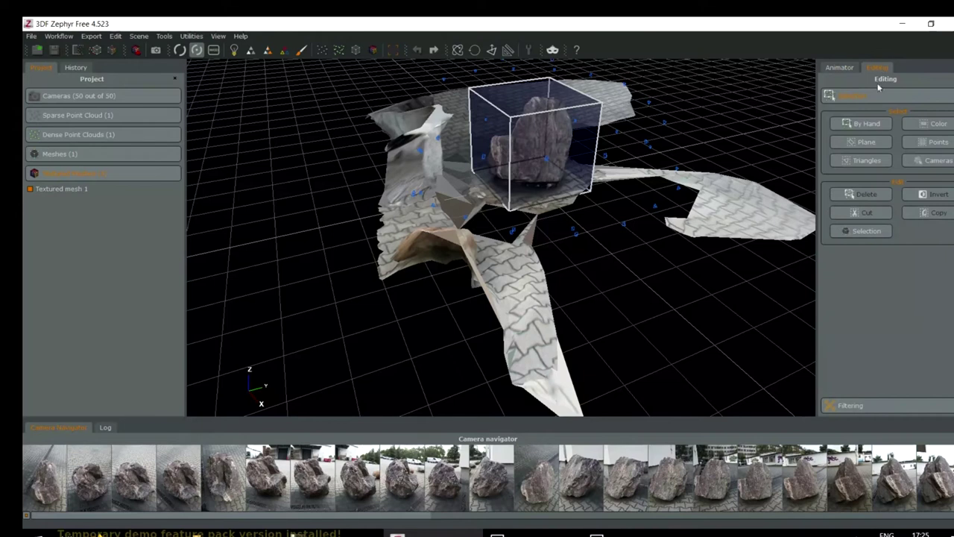
# Select the lower part of the long pavement strip with a polygon by hand and delete it.
pyautogui.click(872, 123)
pyautogui.moveTo(715, 289); pyautogui.dragTo(348, 266)
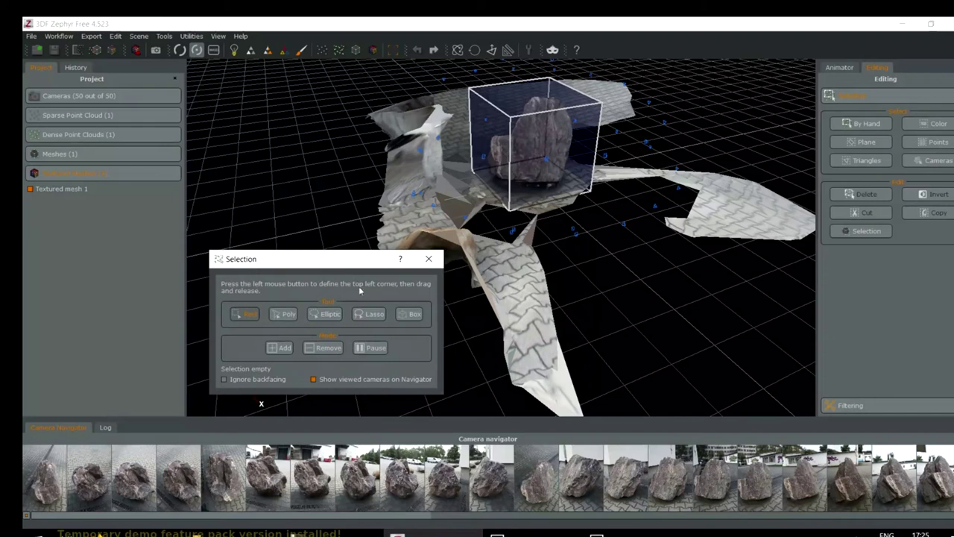
pyautogui.click(283, 314)
pyautogui.click(600, 316)
pyautogui.click(487, 335)
pyautogui.click(606, 383)
pyautogui.click(633, 299)
pyautogui.doubleClick(596, 317)
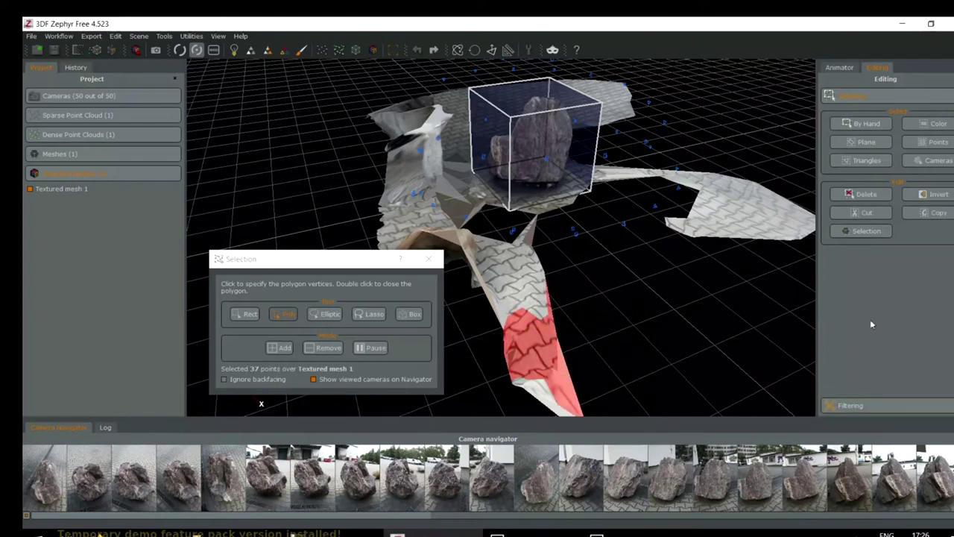
pyautogui.click(865, 195)
pyautogui.scroll(-2, 574, 347)
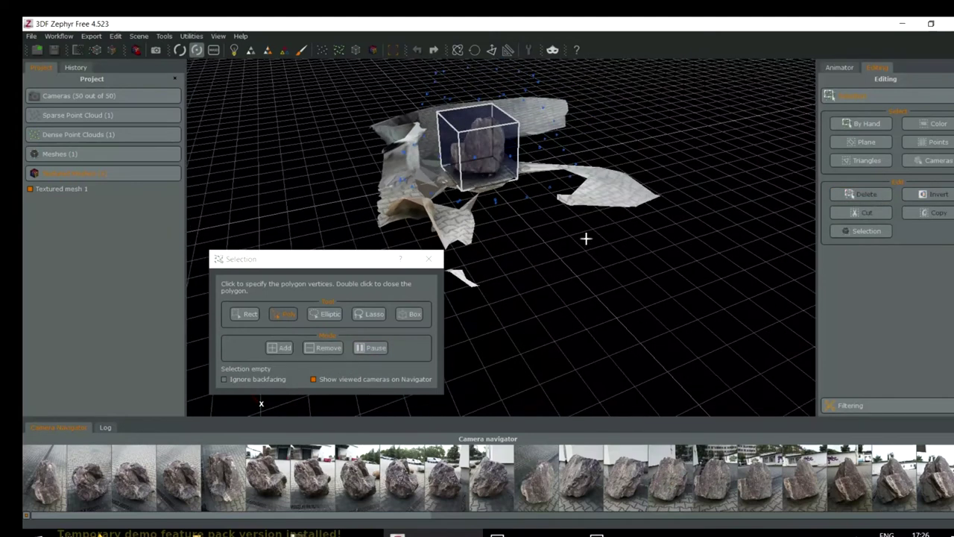
pyautogui.click(252, 314)
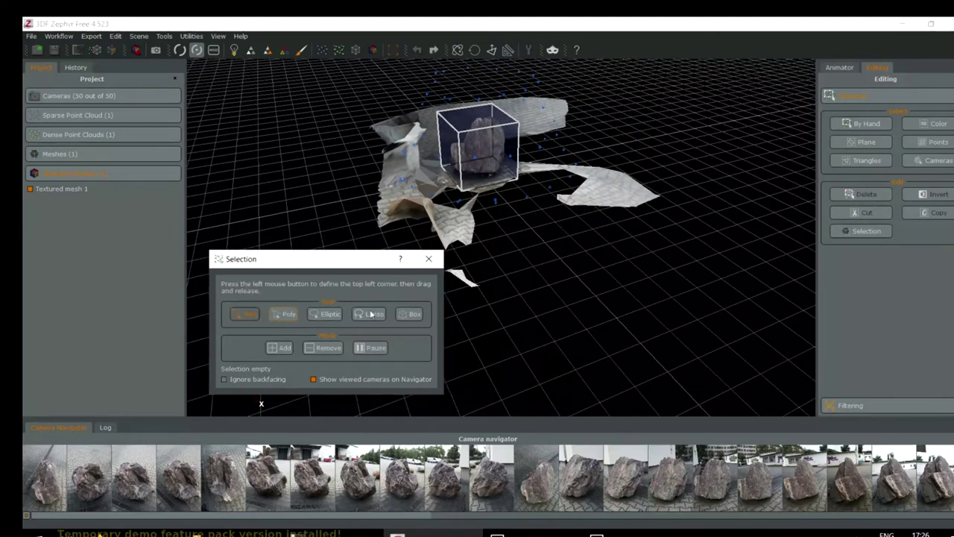
pyautogui.click(589, 257)
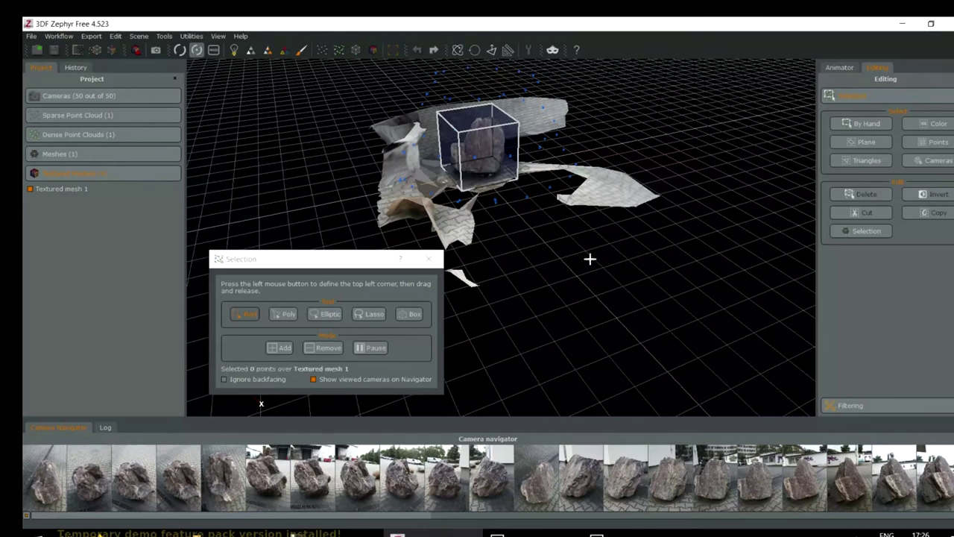
pyautogui.rightClick(530, 282)
pyautogui.click(428, 271)
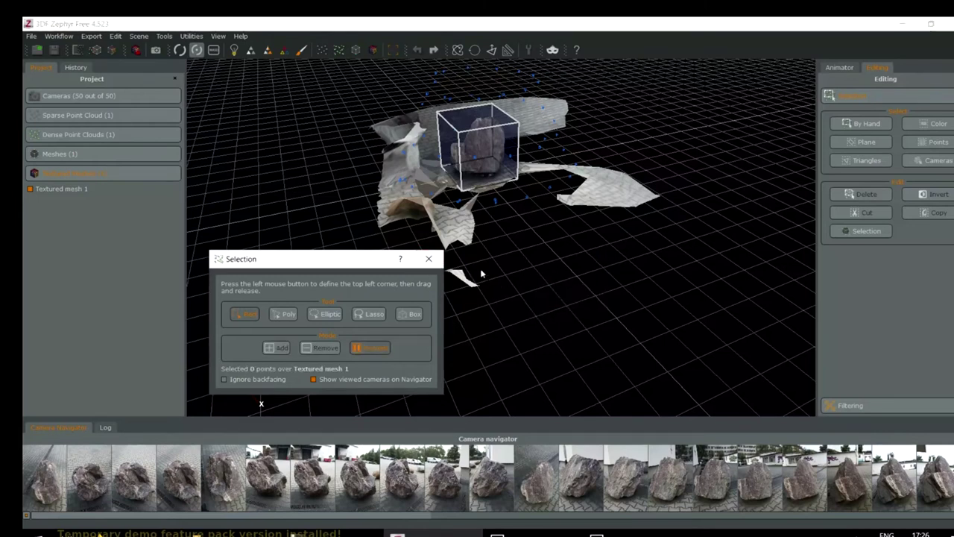
pyautogui.click(428, 258)
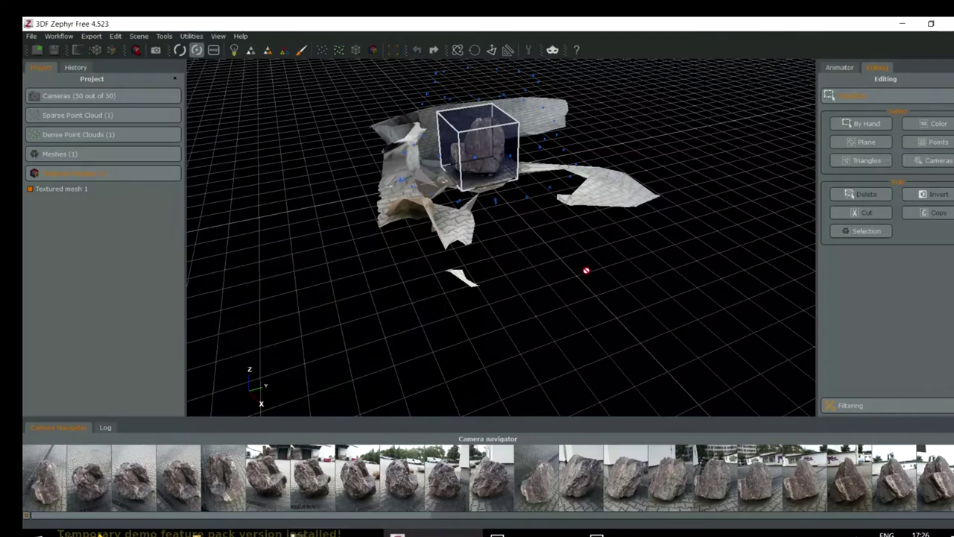
# Select the rock inside its bounding box with a rectangle from above, invert the selection and delete the surrounding mesh.
pyautogui.moveTo(599, 241)
pyautogui.mouseDown()
pyautogui.moveTo(559, 276)
pyautogui.moveTo(538, 337)
pyautogui.moveTo(468, 389)
pyautogui.moveTo(494, 353)
pyautogui.mouseUp()
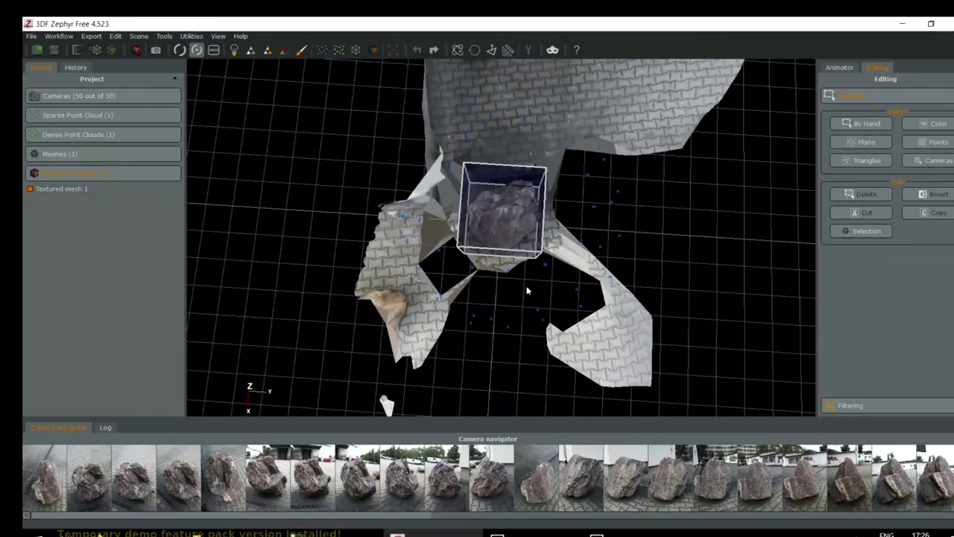
pyautogui.scroll(10, 507, 205)
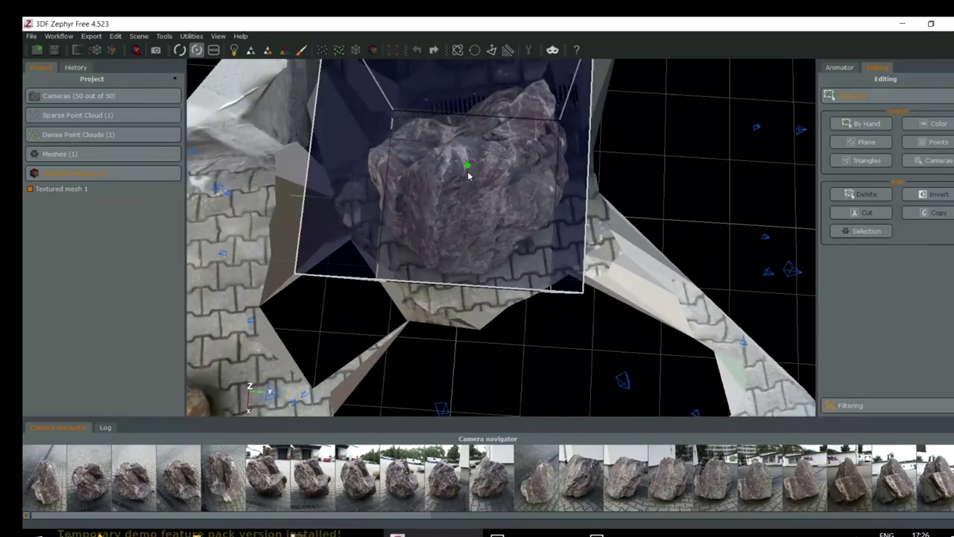
pyautogui.moveTo(620, 292); pyautogui.dragTo(619, 255, button='right')
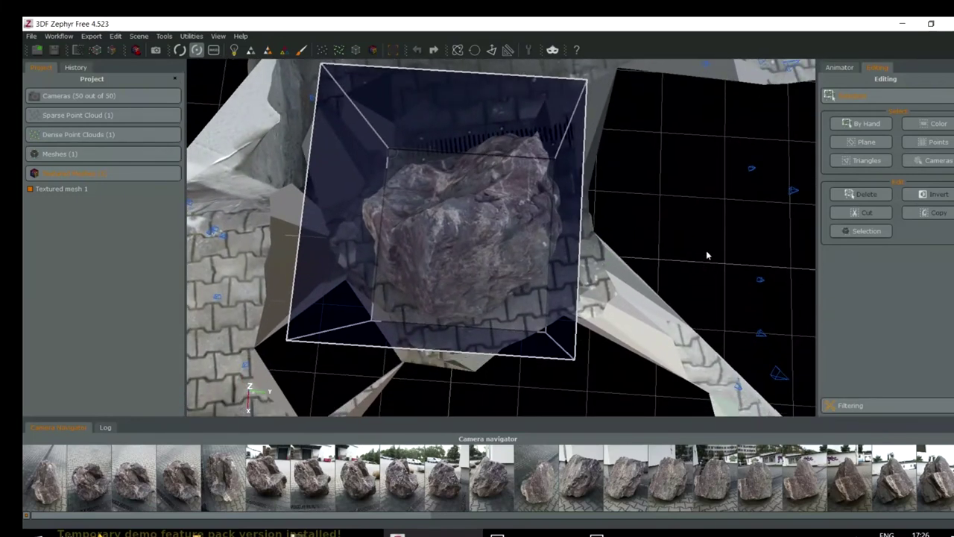
pyautogui.rightClick(631, 252)
pyautogui.click(670, 230)
pyautogui.moveTo(666, 250)
pyautogui.mouseDown()
pyautogui.moveTo(686, 241)
pyautogui.moveTo(741, 249)
pyautogui.moveTo(504, 247)
pyautogui.moveTo(708, 238)
pyautogui.moveTo(649, 241)
pyautogui.mouseUp()
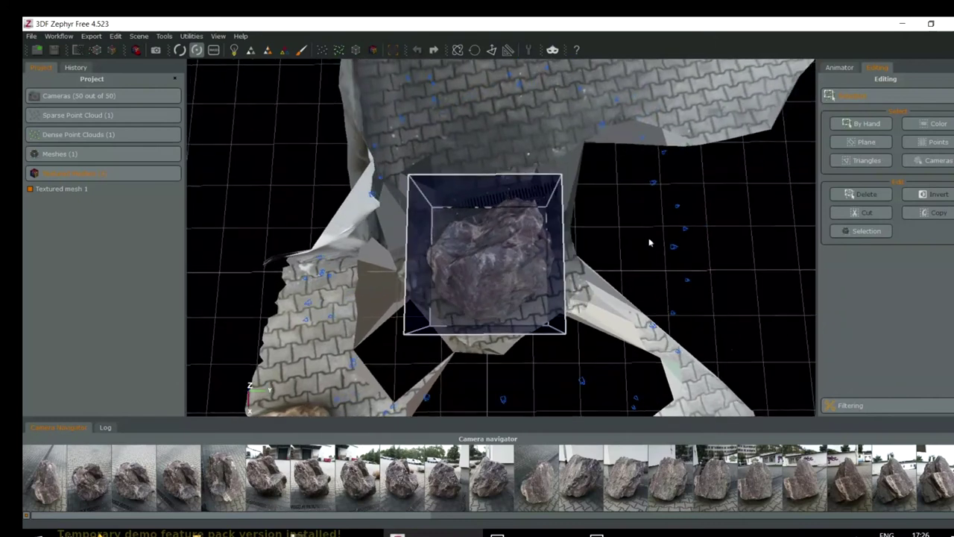
pyautogui.click(863, 124)
pyautogui.moveTo(564, 180); pyautogui.dragTo(402, 341)
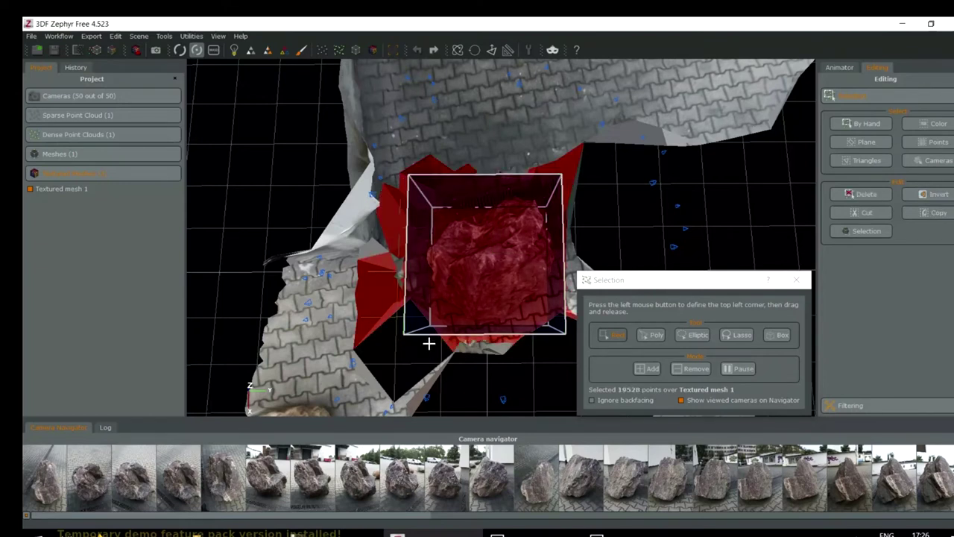
pyautogui.click(930, 196)
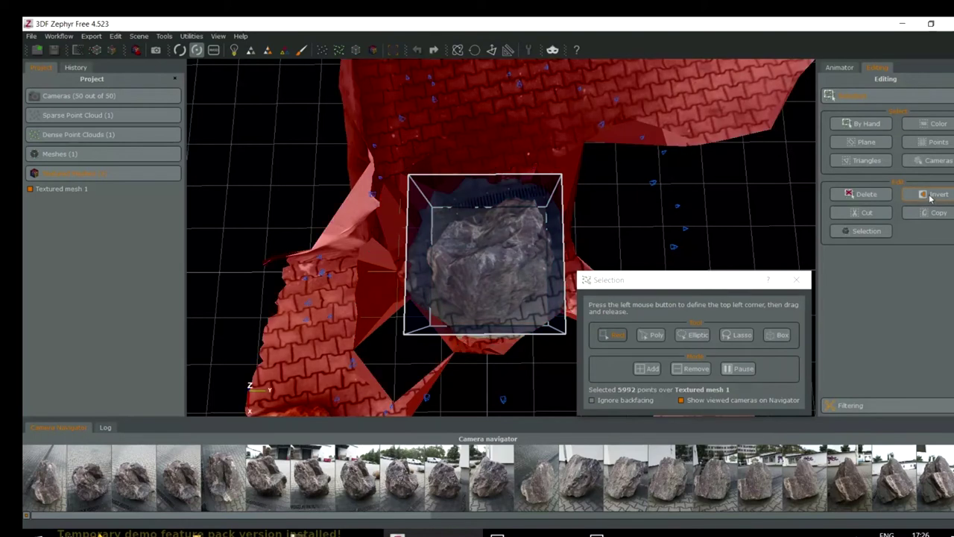
pyautogui.click(869, 196)
pyautogui.moveTo(300, 215); pyautogui.dragTo(315, 193)
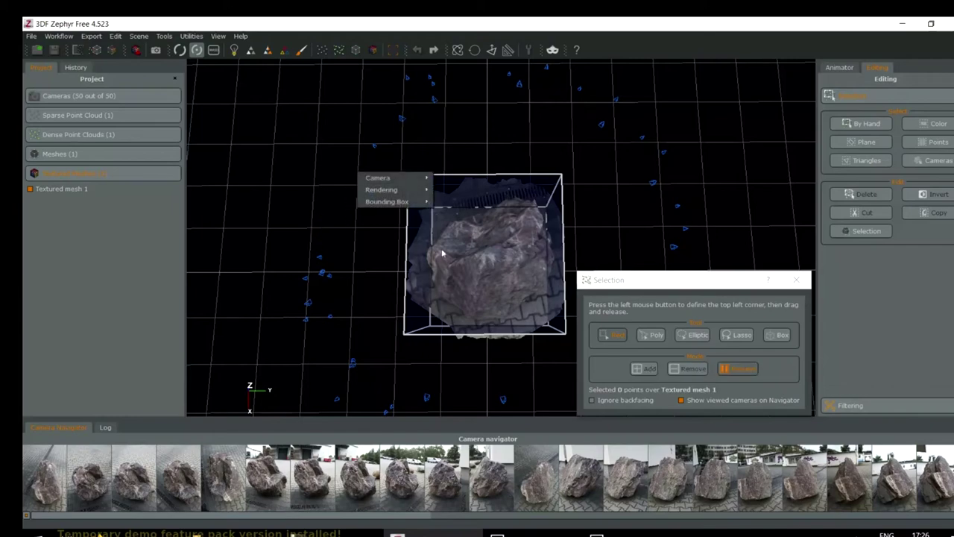
pyautogui.click(796, 280)
# Examine the trimmed rock and the remaining pavement around its base from several sides.
pyautogui.moveTo(783, 295); pyautogui.dragTo(744, 218)
pyautogui.scroll(10, 744, 218)
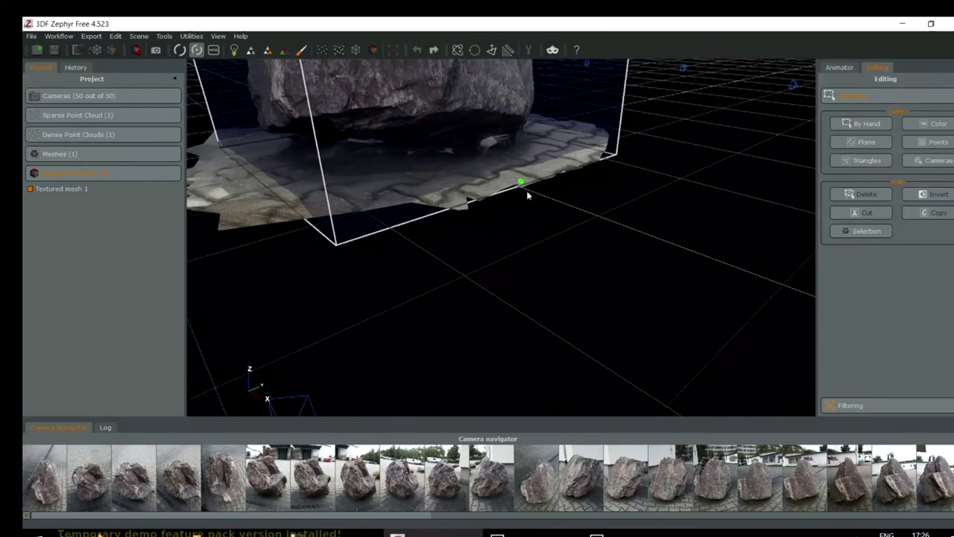
pyautogui.moveTo(615, 304); pyautogui.dragTo(498, 342)
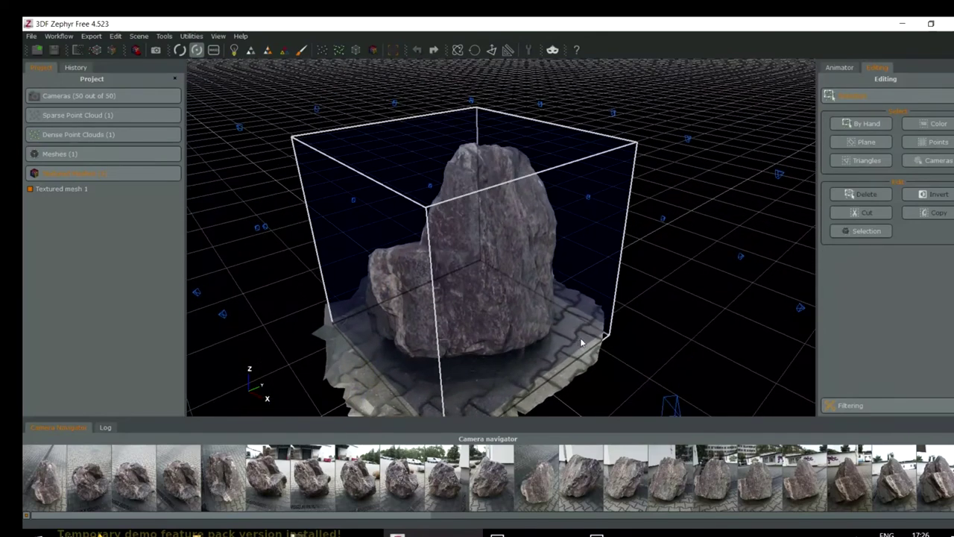
pyautogui.rightClick(625, 328)
pyautogui.click(602, 336)
pyautogui.moveTo(602, 336); pyautogui.dragTo(619, 311)
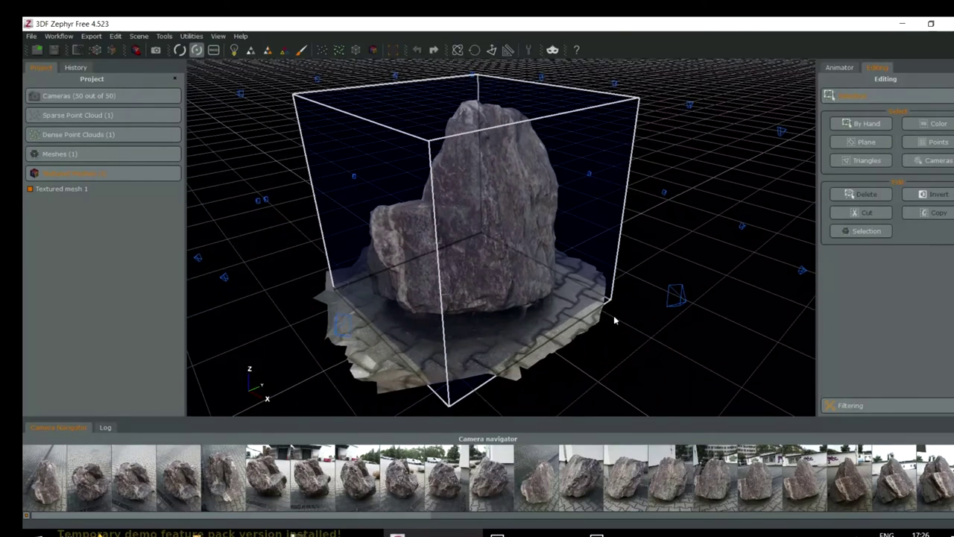
pyautogui.scroll(-2, 615, 320)
pyautogui.scroll(6, 616, 319)
pyautogui.scroll(-1, 604, 328)
# Select the pavement beneath the rock by hand with a rectangle in a side view level with the ground.
pyautogui.moveTo(617, 322); pyautogui.dragTo(709, 259)
pyautogui.moveTo(601, 294); pyautogui.dragTo(491, 335)
pyautogui.click(866, 124)
pyautogui.scroll(-5, 328, 365)
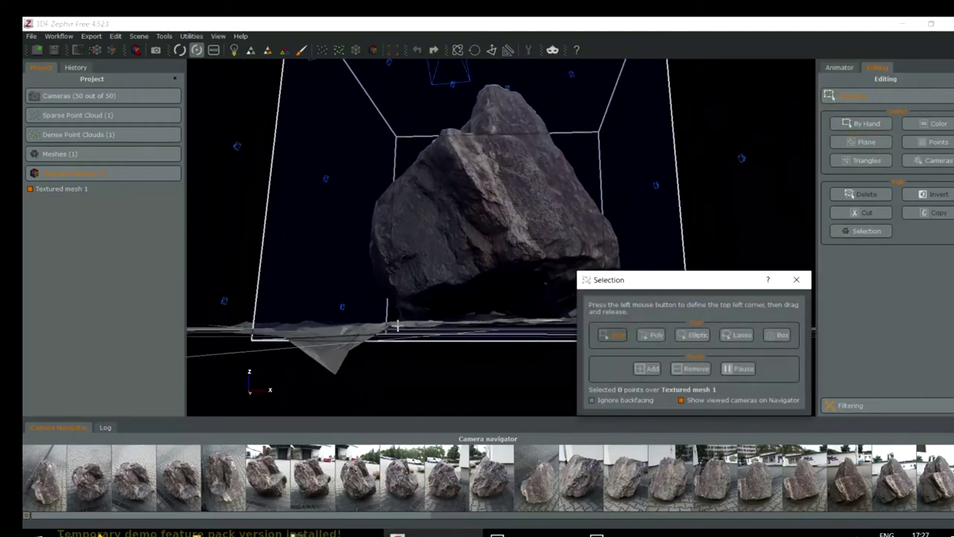
pyautogui.moveTo(634, 280); pyautogui.dragTo(718, 104)
pyautogui.scroll(-2, 574, 333)
pyautogui.scroll(1, 532, 358)
pyautogui.scroll(2, 532, 358)
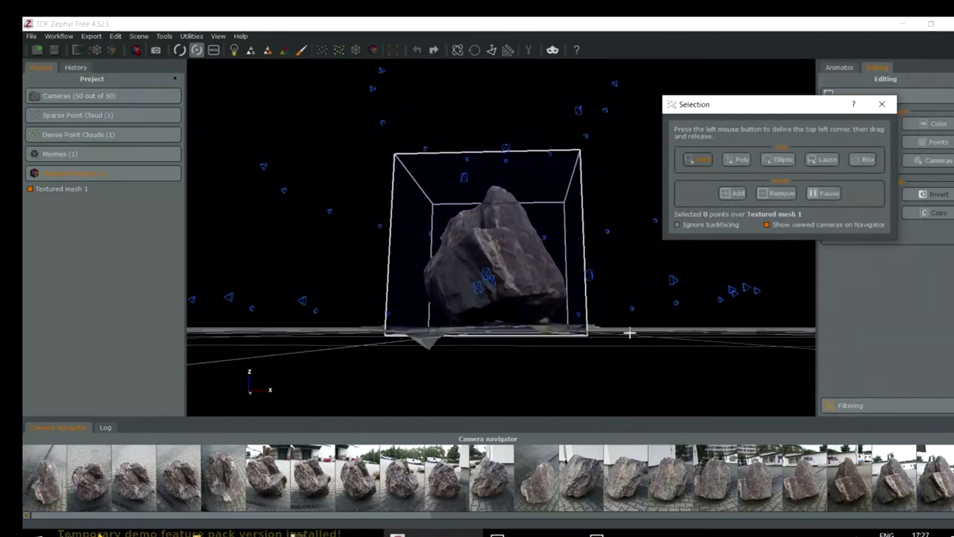
pyautogui.moveTo(645, 395); pyautogui.dragTo(223, 318)
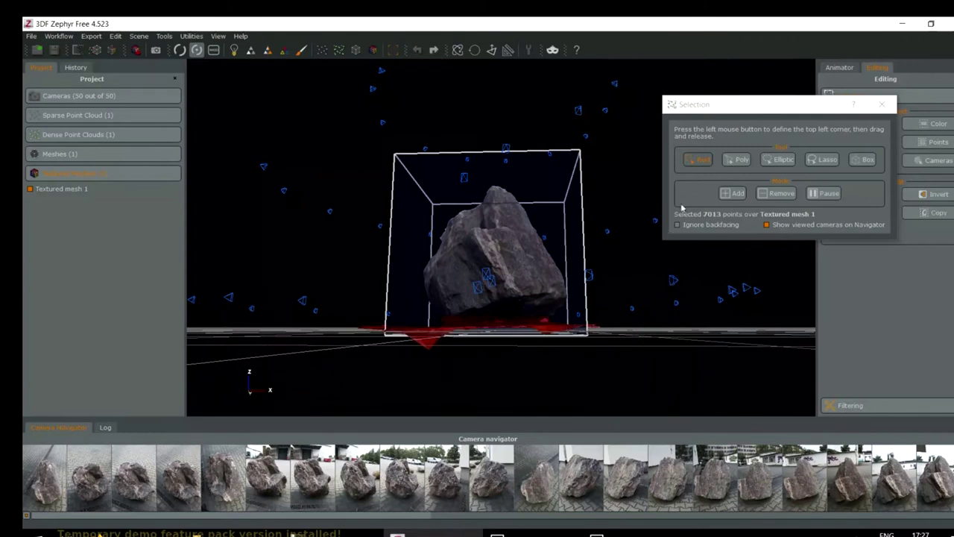
# Try to extend the rectangle selection over the lower part of the rock and the pavement beneath it.
pyautogui.click(820, 192)
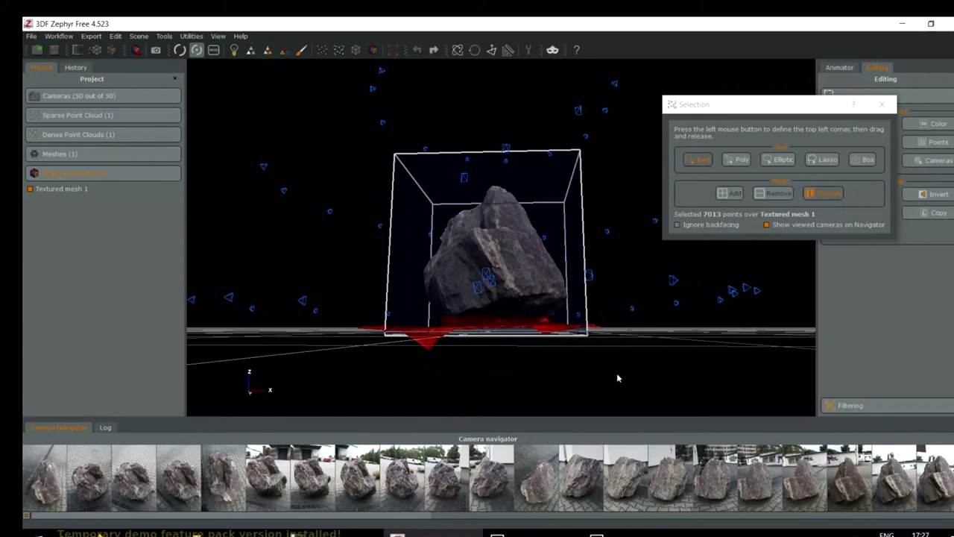
pyautogui.moveTo(647, 366)
pyautogui.mouseDown()
pyautogui.moveTo(398, 266)
pyautogui.moveTo(543, 377)
pyautogui.moveTo(653, 375)
pyautogui.mouseUp()
pyautogui.click(823, 193)
pyautogui.moveTo(663, 369); pyautogui.dragTo(310, 266)
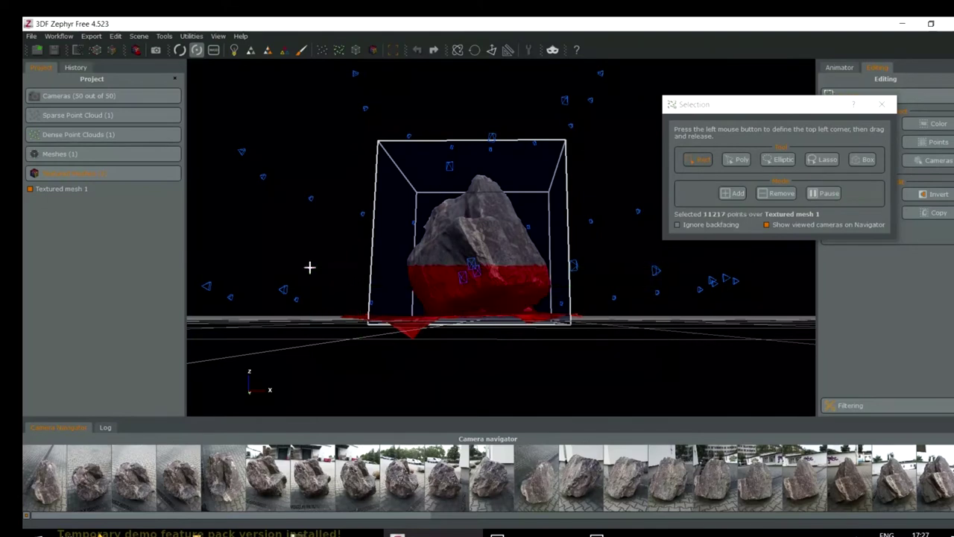
# Subtract the lower rock and pavement from the selection with a rectangle and end the selection by hand.
pyautogui.click(776, 193)
pyautogui.moveTo(638, 361); pyautogui.dragTo(313, 265)
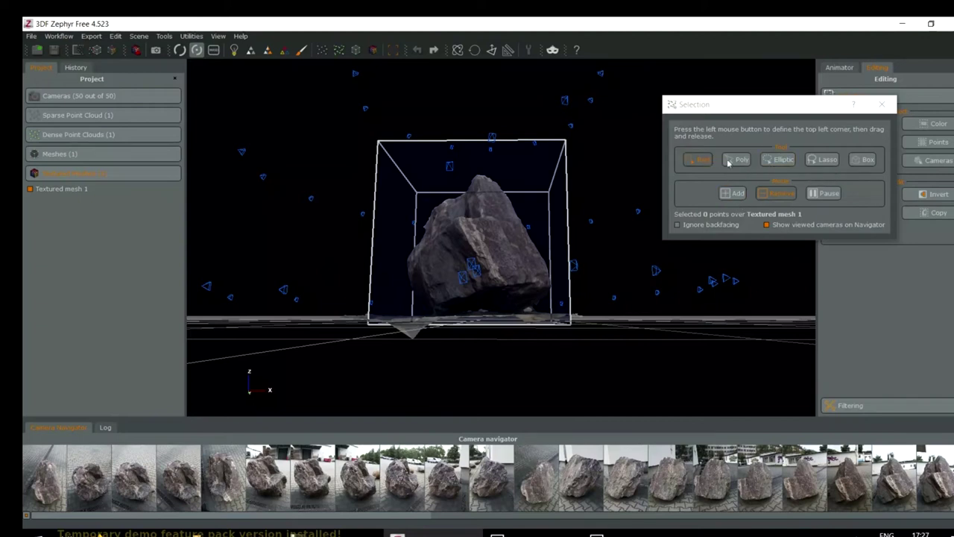
pyautogui.click(882, 104)
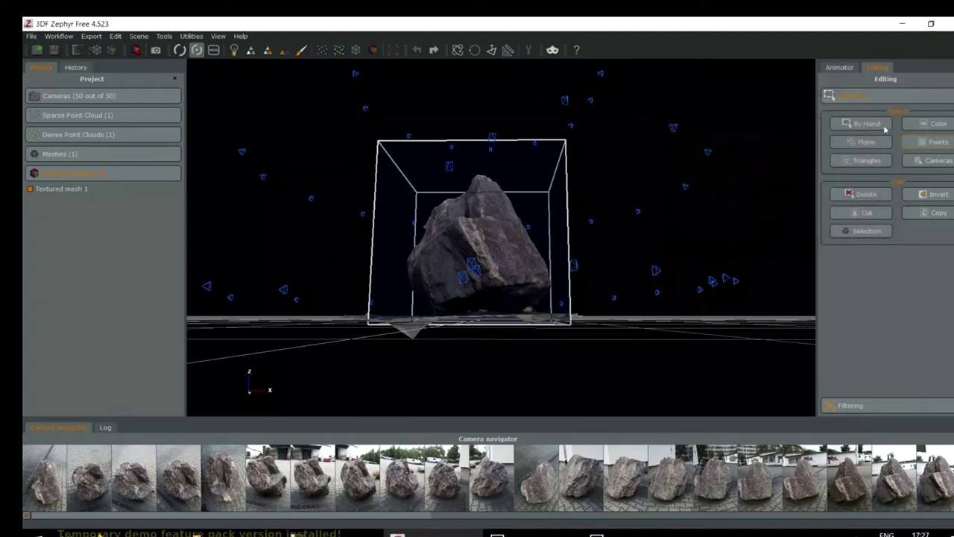
# Start a plane selection and lower the horizontal plane to the rock's base, to a height of about 0.32.
pyautogui.click(858, 146)
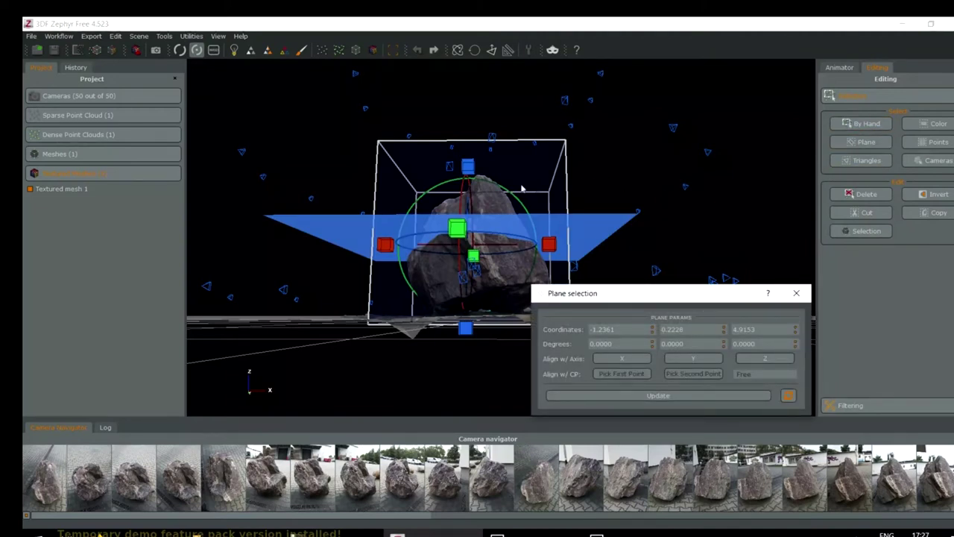
pyautogui.moveTo(467, 200); pyautogui.dragTo(471, 270)
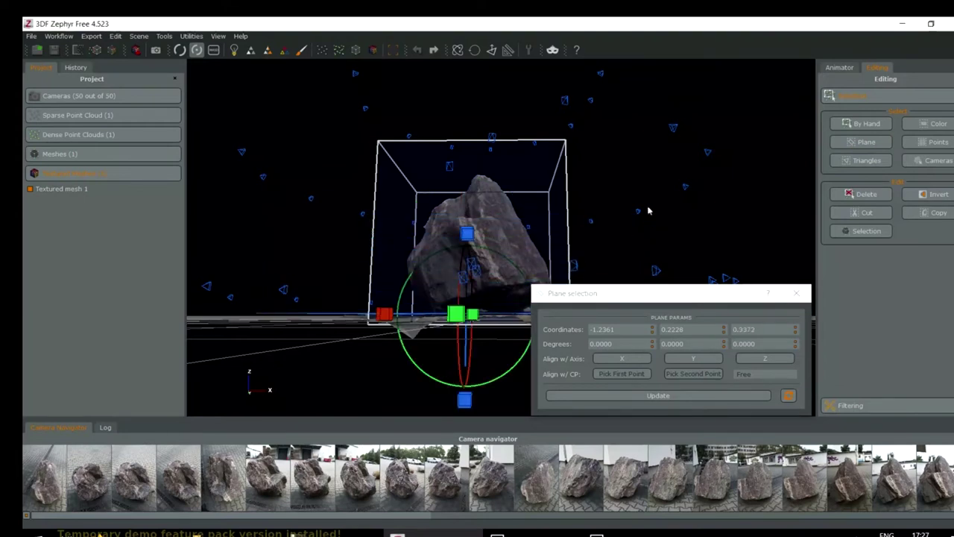
pyautogui.scroll(6, 477, 239)
pyautogui.scroll(-6, 481, 221)
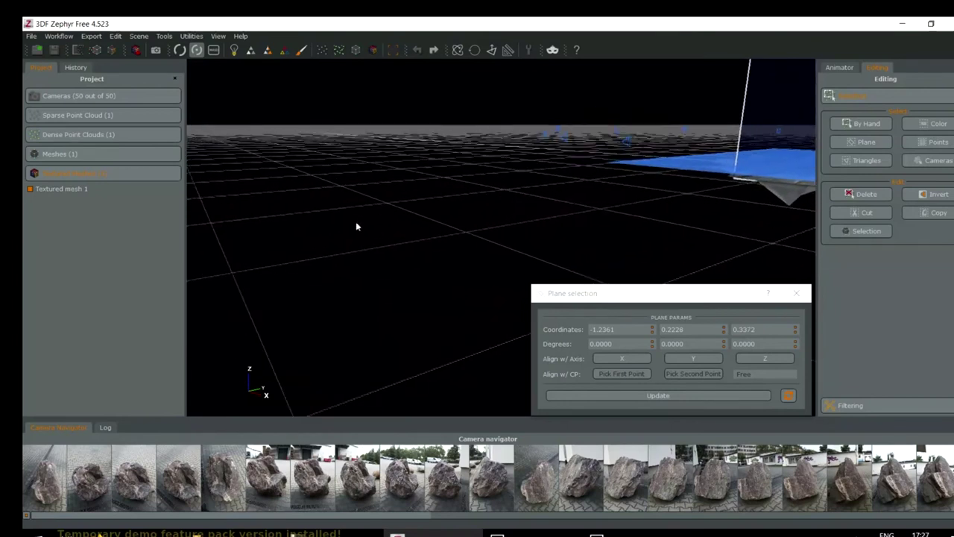
pyautogui.moveTo(301, 234); pyautogui.dragTo(639, 201)
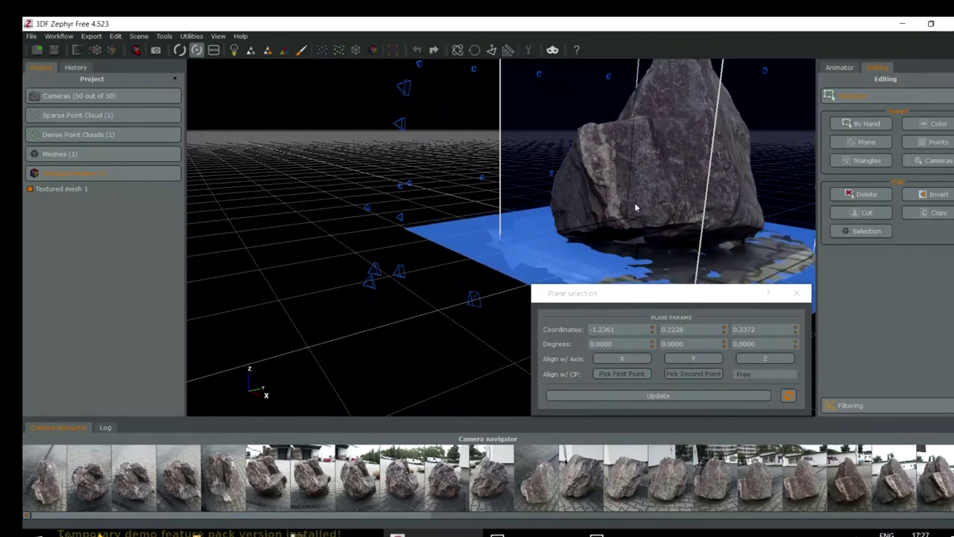
pyautogui.scroll(-3, 636, 207)
pyautogui.moveTo(636, 207); pyautogui.dragTo(521, 298)
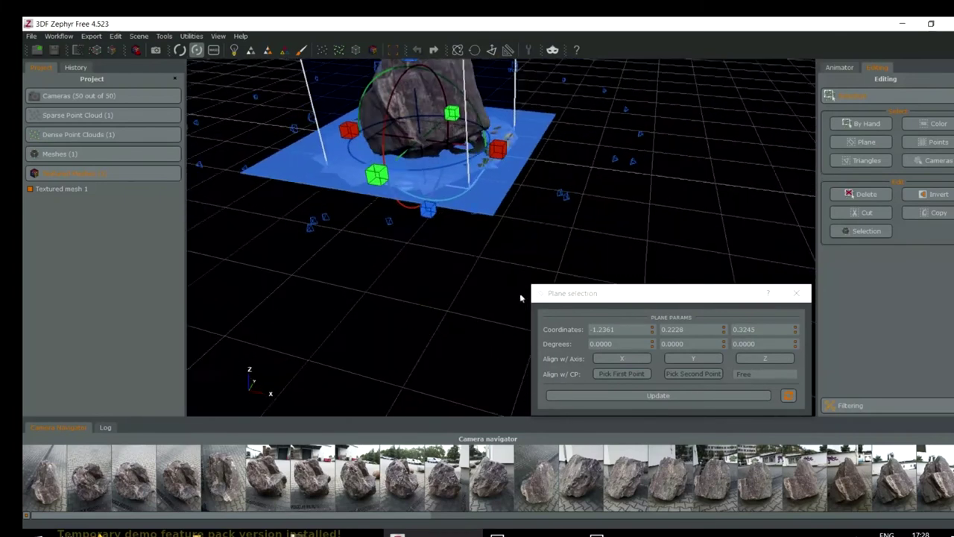
# Tilt the selection plane to about -0.64 degrees in the second angle and raise it to a height of about 0.47.
pyautogui.click(453, 92)
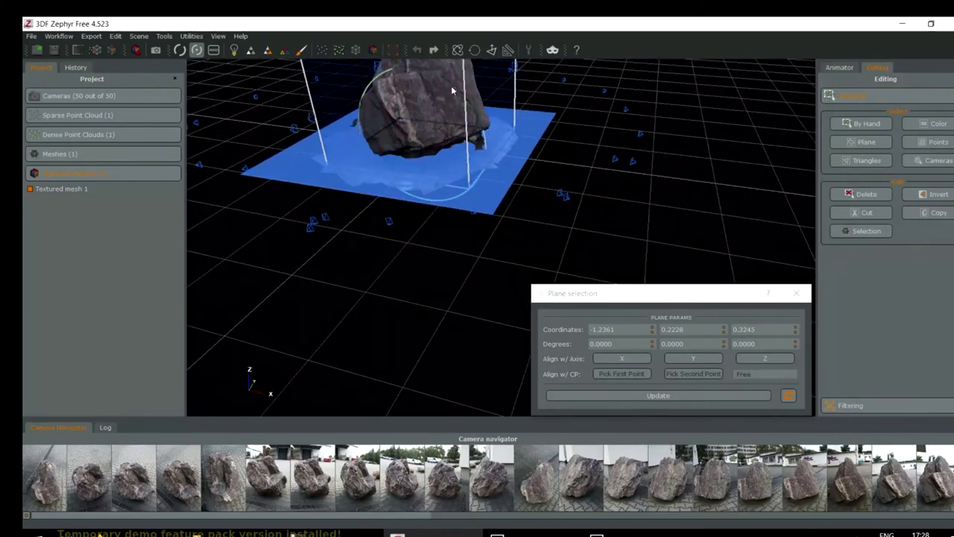
pyautogui.click(452, 91)
pyautogui.moveTo(453, 91); pyautogui.dragTo(486, 212)
pyautogui.click(490, 217)
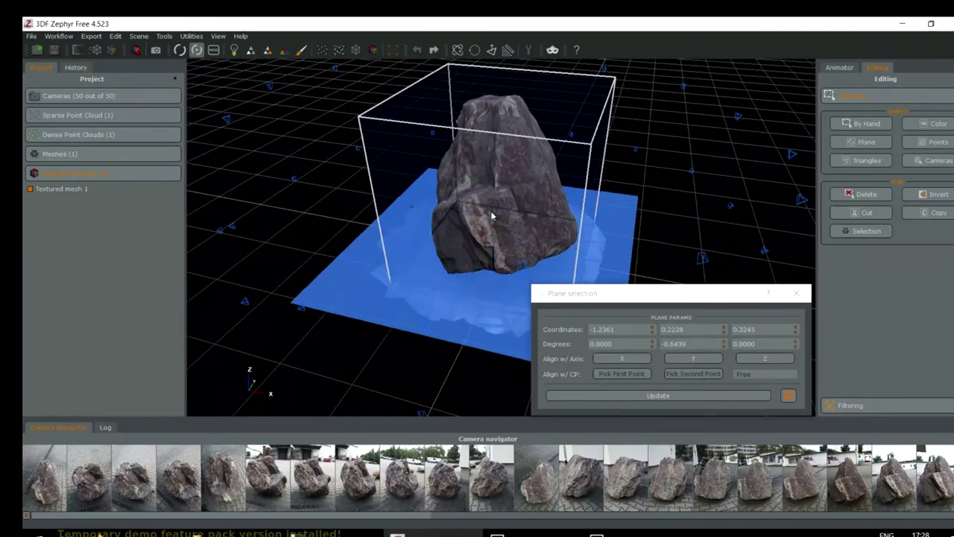
pyautogui.click(490, 217)
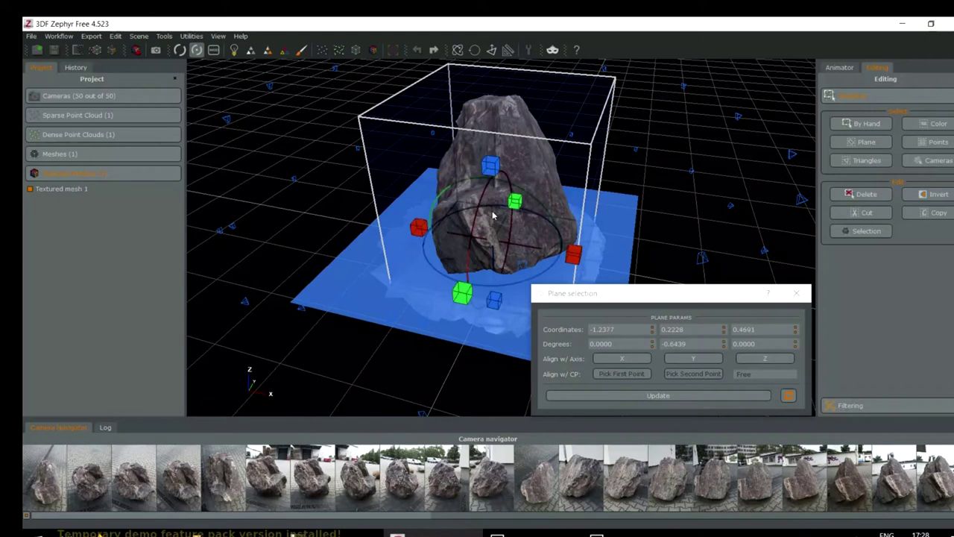
# Select the rock above the plane, invert the selection and delete the pavement around its base.
pyautogui.click(668, 397)
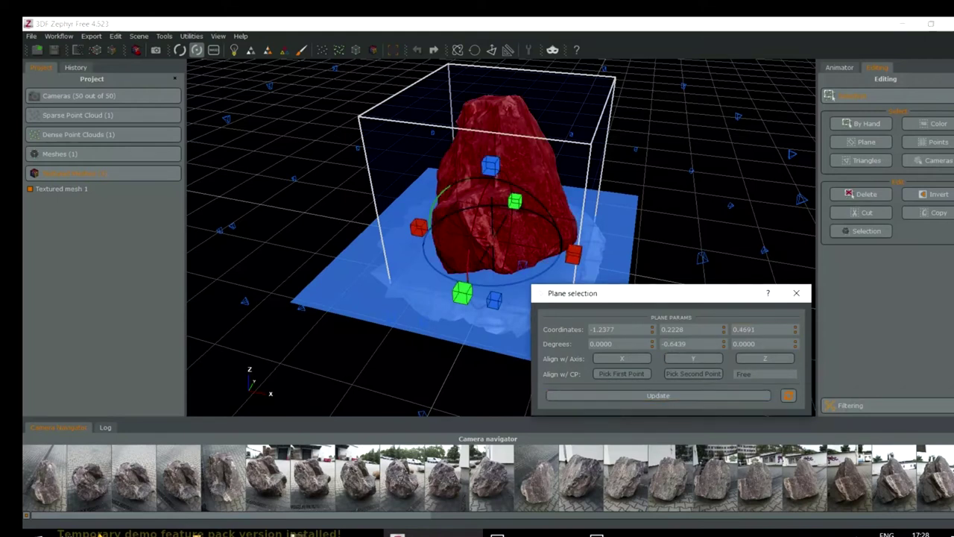
pyautogui.moveTo(723, 303); pyautogui.dragTo(794, 69)
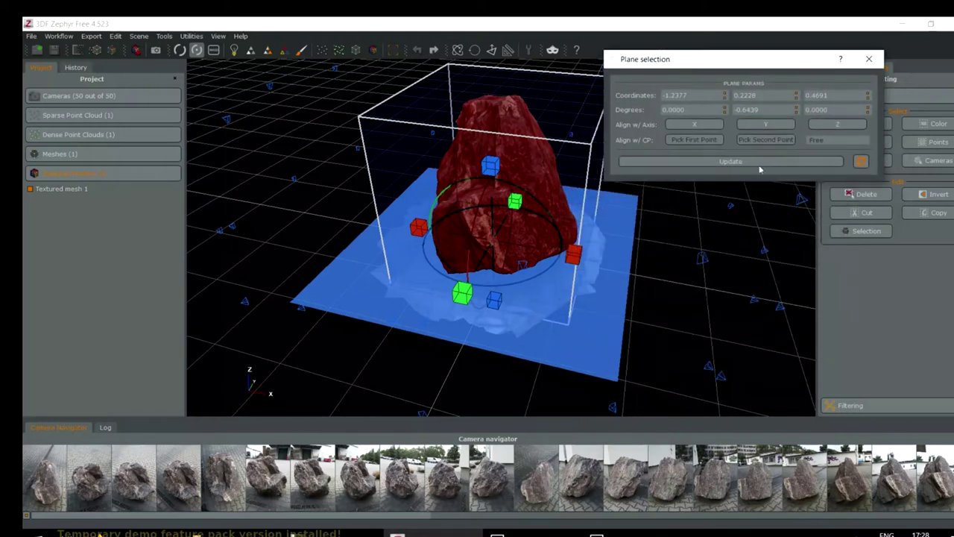
pyautogui.click(922, 195)
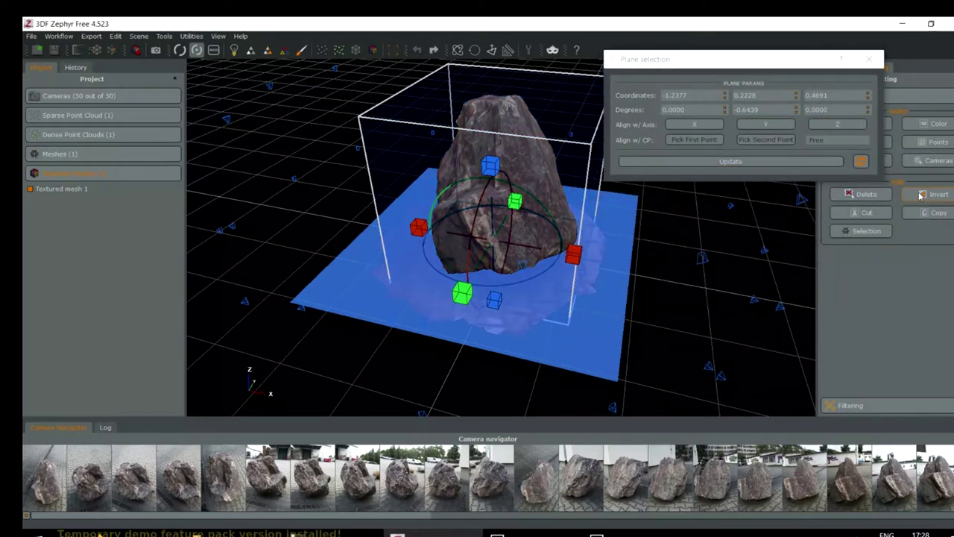
pyautogui.click(869, 198)
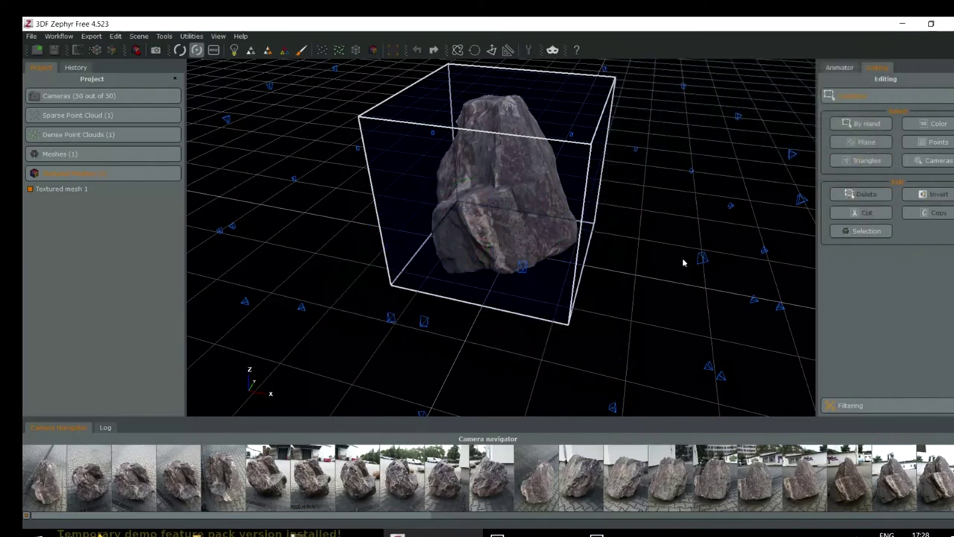
pyautogui.moveTo(601, 323); pyautogui.dragTo(792, 259)
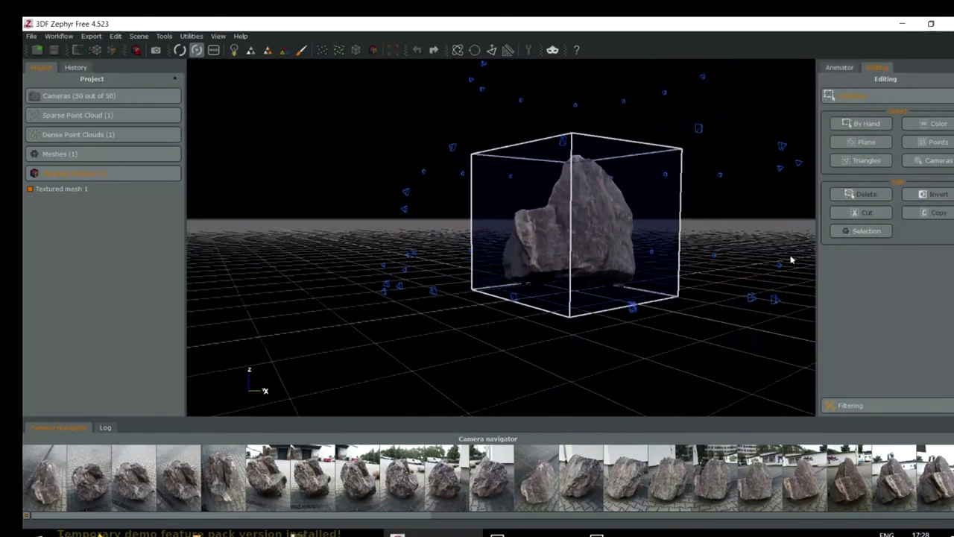
pyautogui.click(865, 142)
pyautogui.moveTo(328, 216); pyautogui.dragTo(233, 186)
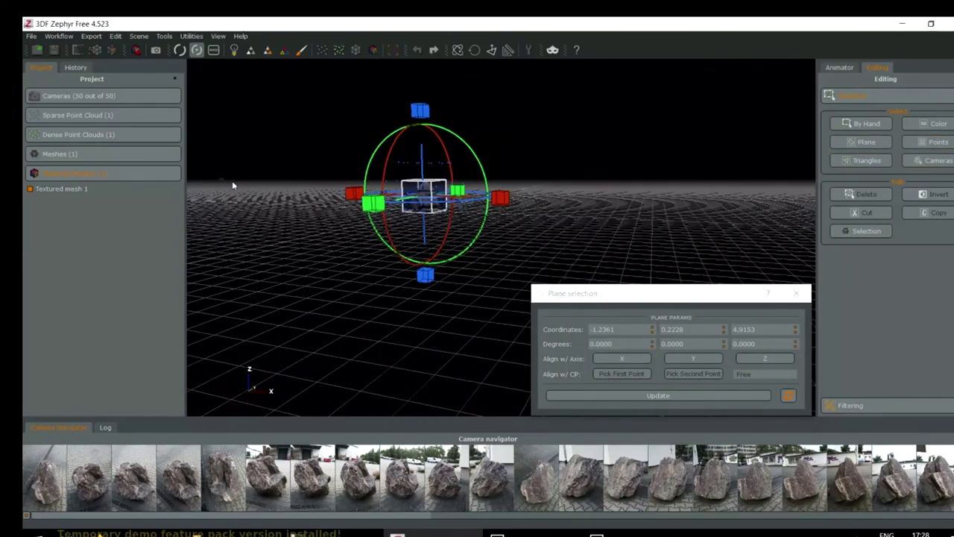
pyautogui.moveTo(469, 171); pyautogui.dragTo(401, 181)
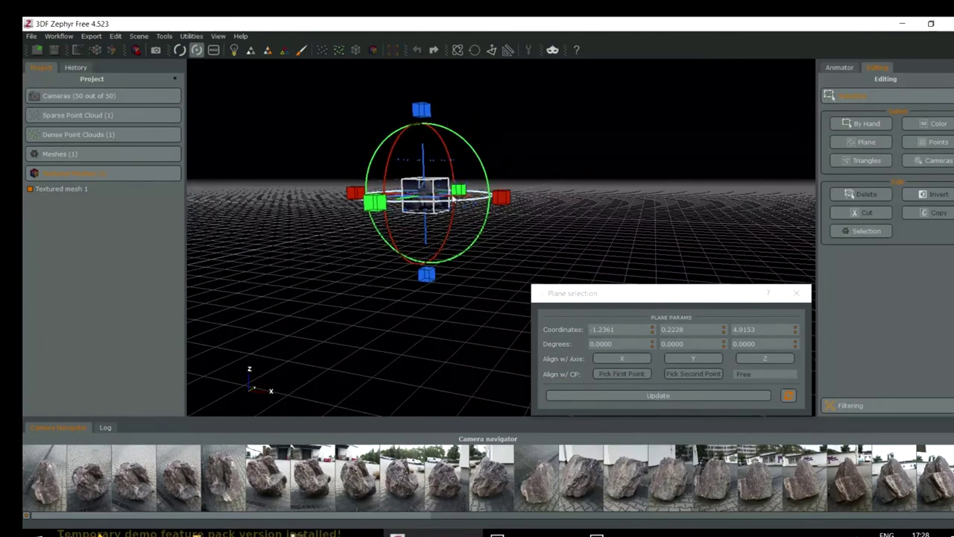
pyautogui.moveTo(422, 159); pyautogui.dragTo(446, 179)
pyautogui.moveTo(431, 212)
pyautogui.mouseDown()
pyautogui.moveTo(447, 209)
pyautogui.moveTo(427, 206)
pyautogui.mouseUp()
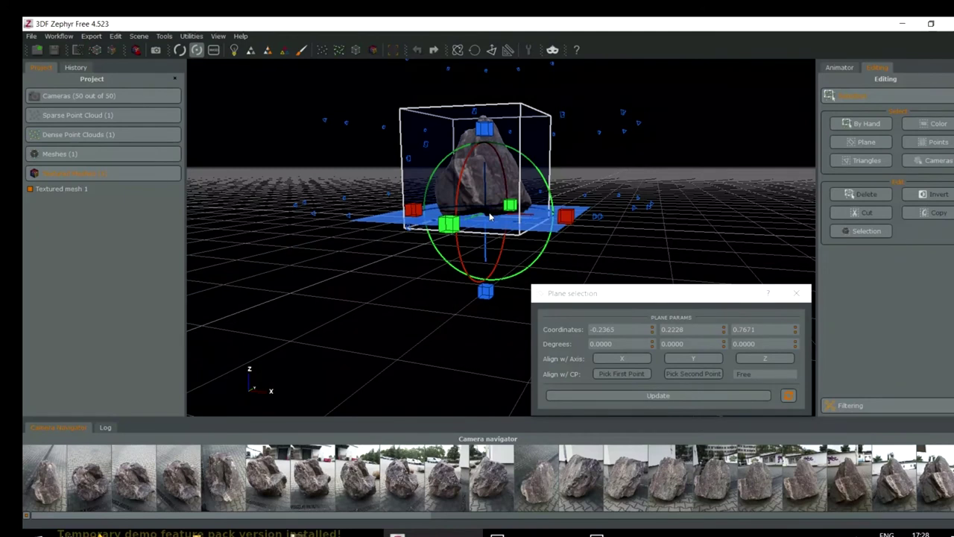
pyautogui.click(796, 293)
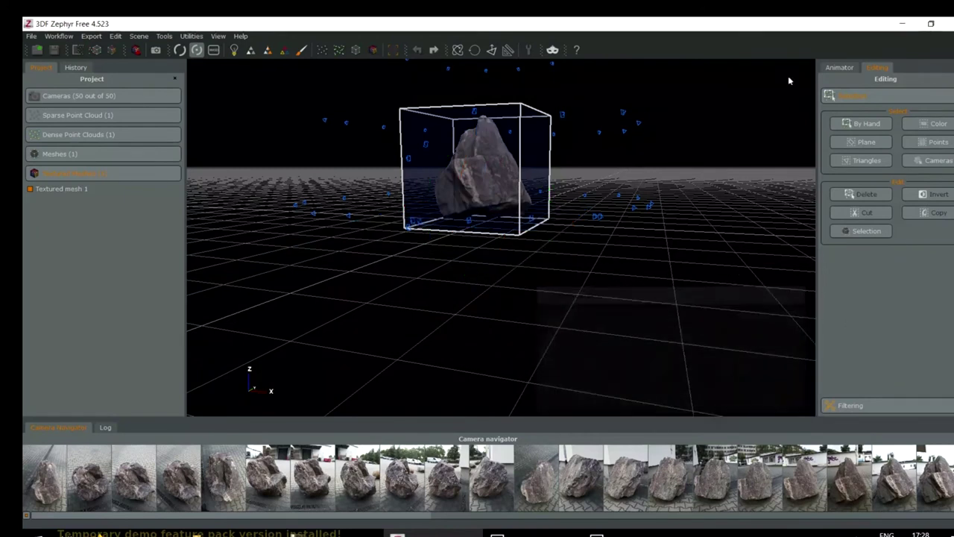
pyautogui.click(836, 68)
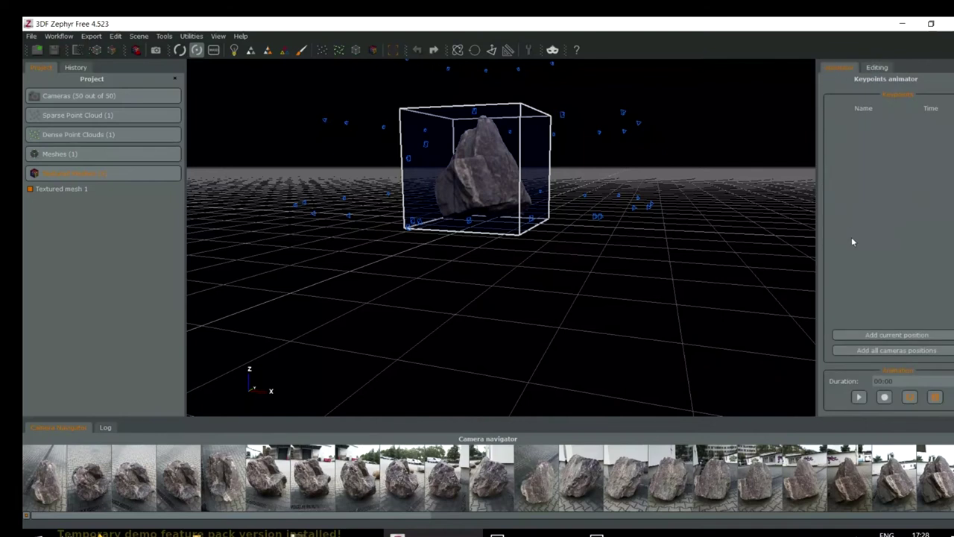
pyautogui.click(876, 69)
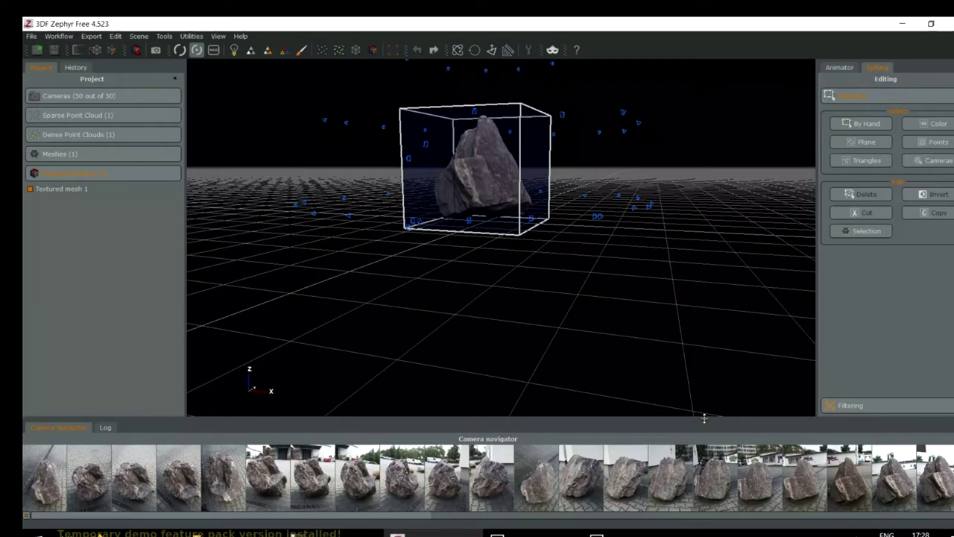
# Examine the cleaned rock up close in textured and wireframe display, ending with the texture shown again.
pyautogui.moveTo(470, 296); pyautogui.dragTo(496, 199)
pyautogui.scroll(5, 495, 199)
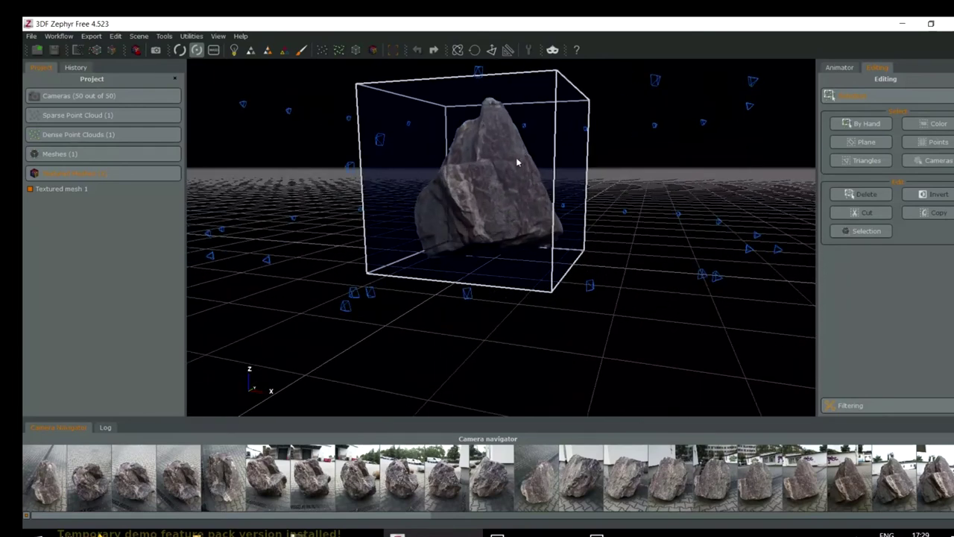
pyautogui.scroll(5, 483, 175)
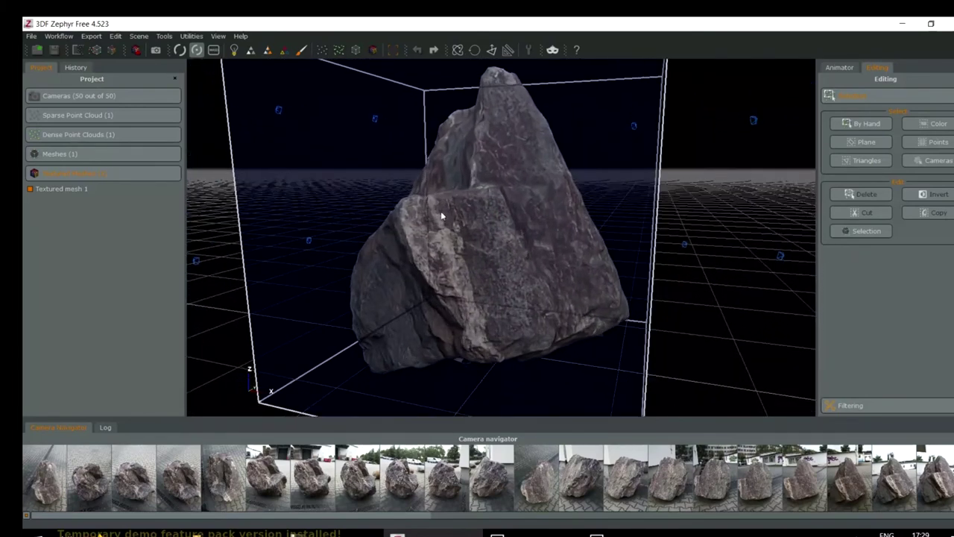
pyautogui.moveTo(515, 258); pyautogui.dragTo(473, 276)
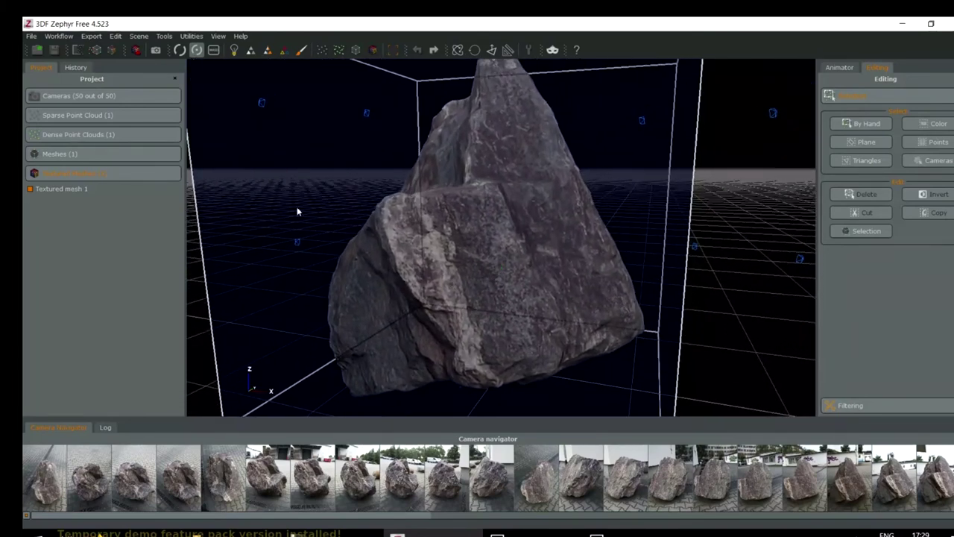
pyautogui.click(284, 51)
pyautogui.scroll(8, 540, 296)
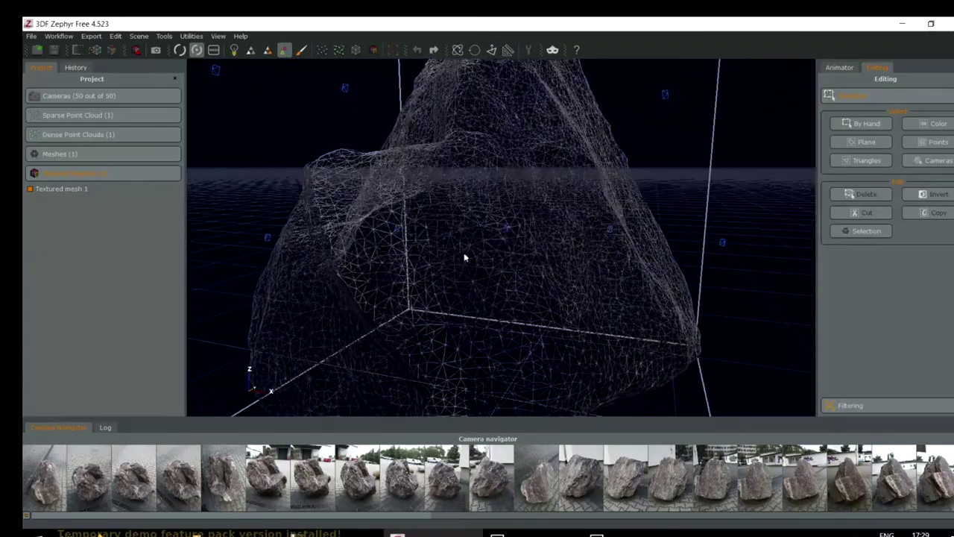
pyautogui.moveTo(414, 266); pyautogui.dragTo(326, 121)
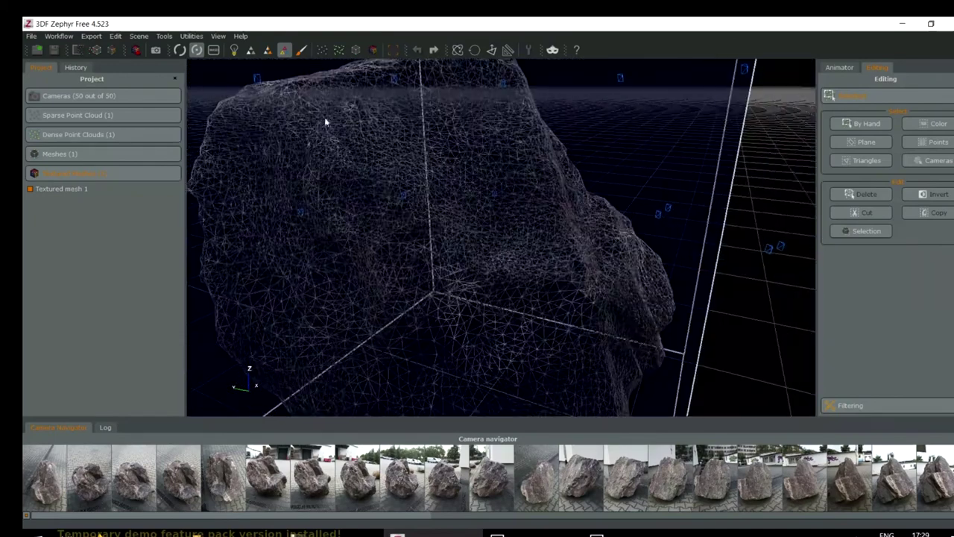
pyautogui.click(285, 49)
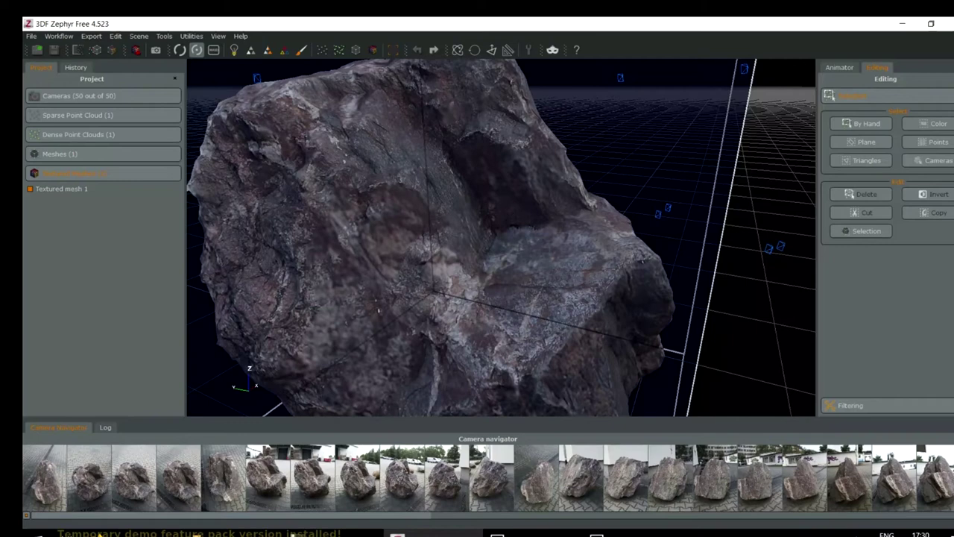
# Examine the textured rock from above, and inspect the dense point cloud up close and as a whole.
pyautogui.moveTo(430, 219); pyautogui.dragTo(457, 262)
pyautogui.scroll(-5, 460, 234)
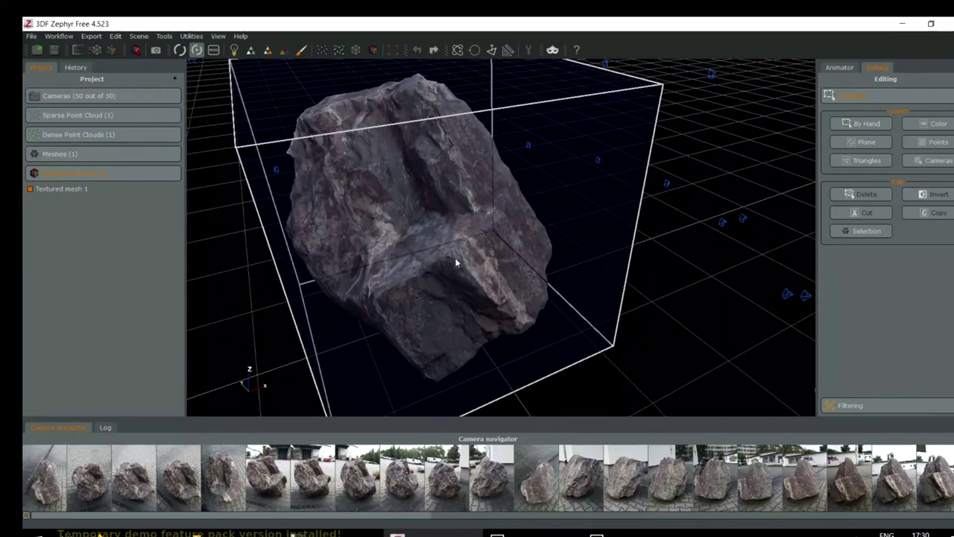
pyautogui.moveTo(428, 292); pyautogui.dragTo(484, 298)
pyautogui.moveTo(565, 274); pyautogui.dragTo(473, 278)
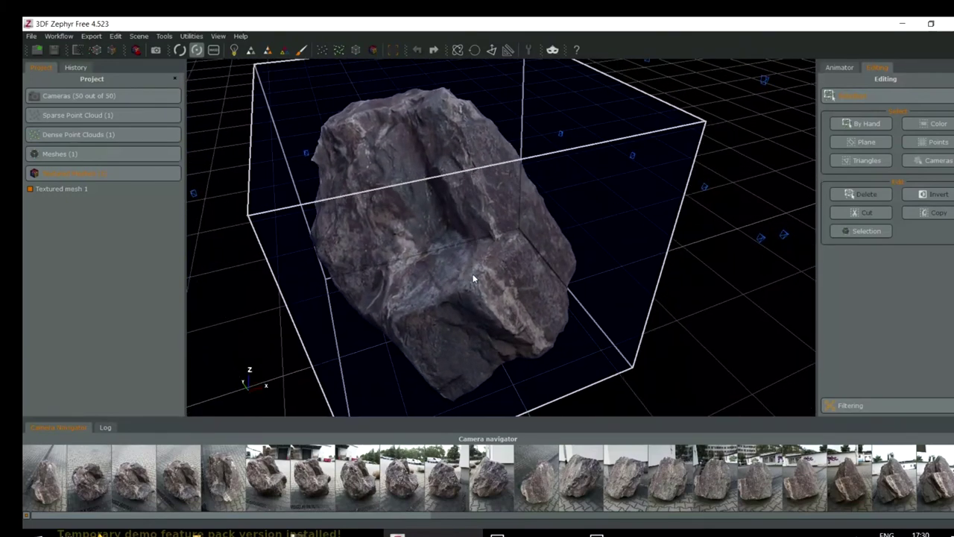
pyautogui.click(339, 50)
pyautogui.scroll(4, 454, 262)
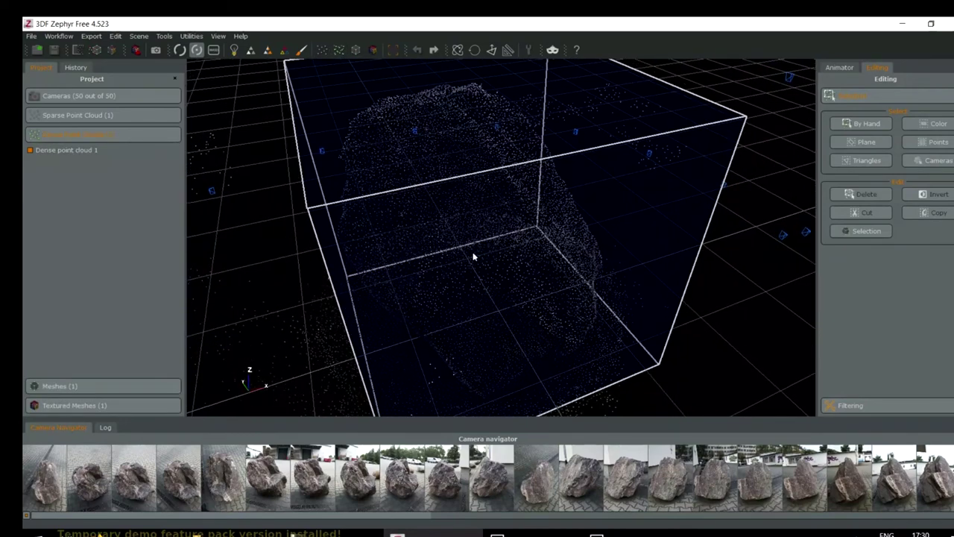
pyautogui.scroll(-4, 449, 271)
pyautogui.moveTo(447, 249); pyautogui.dragTo(414, 238)
pyautogui.scroll(-8, 412, 238)
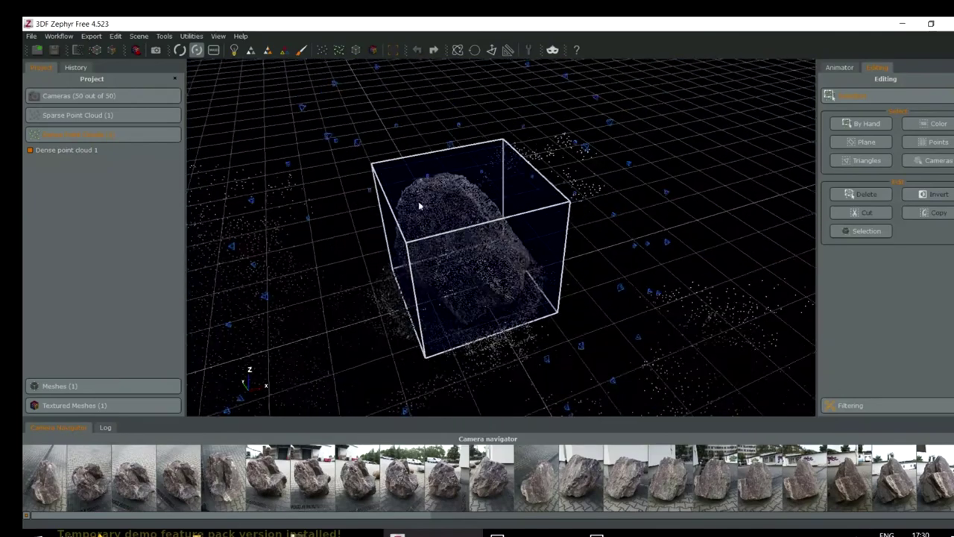
pyautogui.scroll(10, 442, 275)
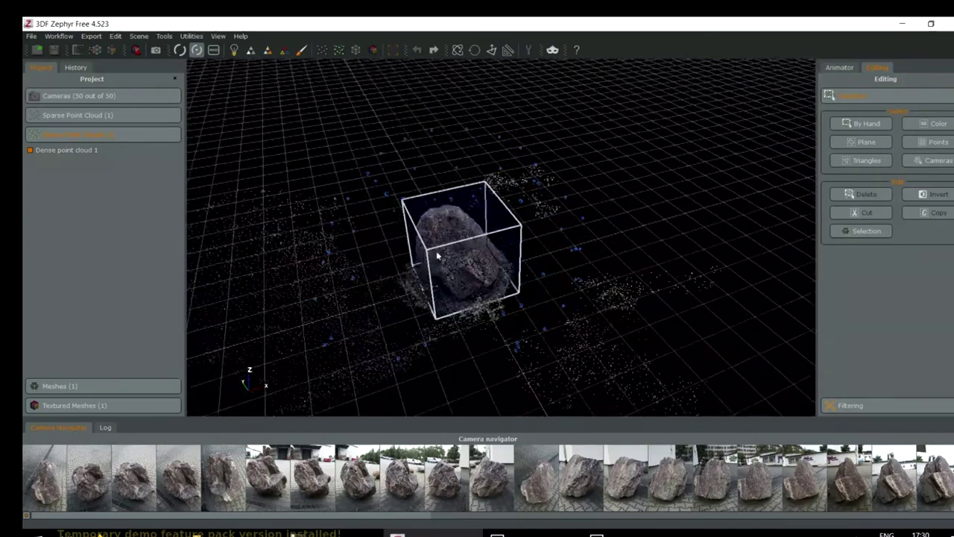
pyautogui.moveTo(414, 194); pyautogui.dragTo(367, 185)
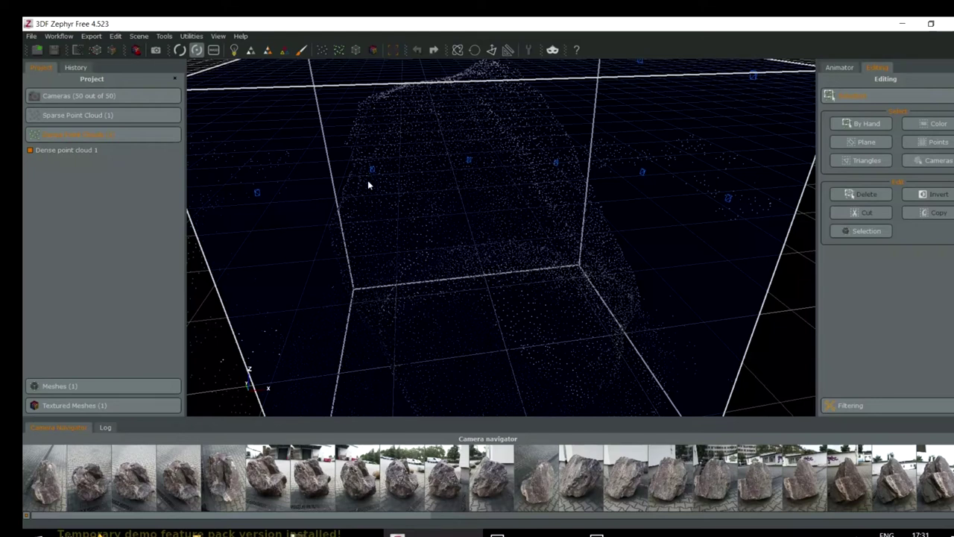
# Switch to the Firefox browser, search the web for "capturing reality" in a new tab and open the CapturingReality.com home page.
pyautogui.click(100, 533)
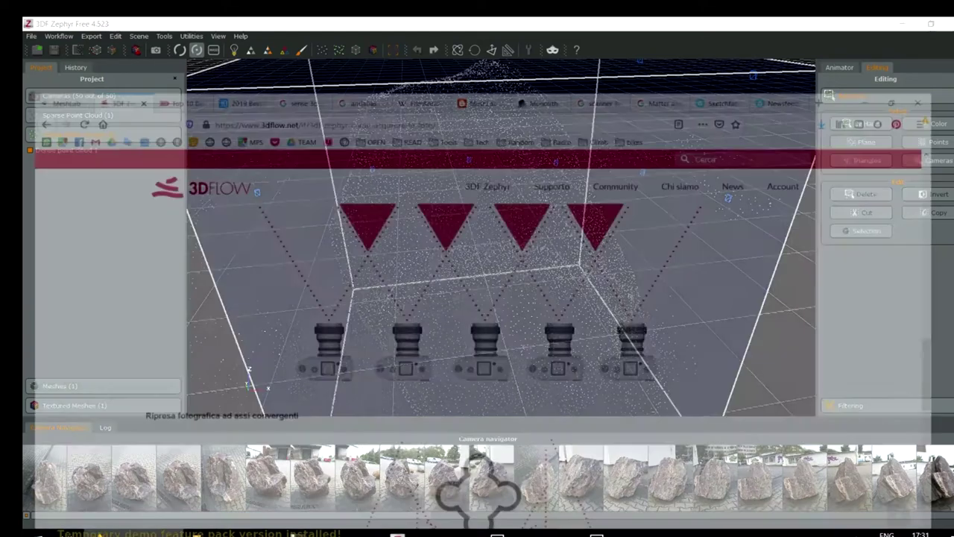
pyautogui.click(857, 27)
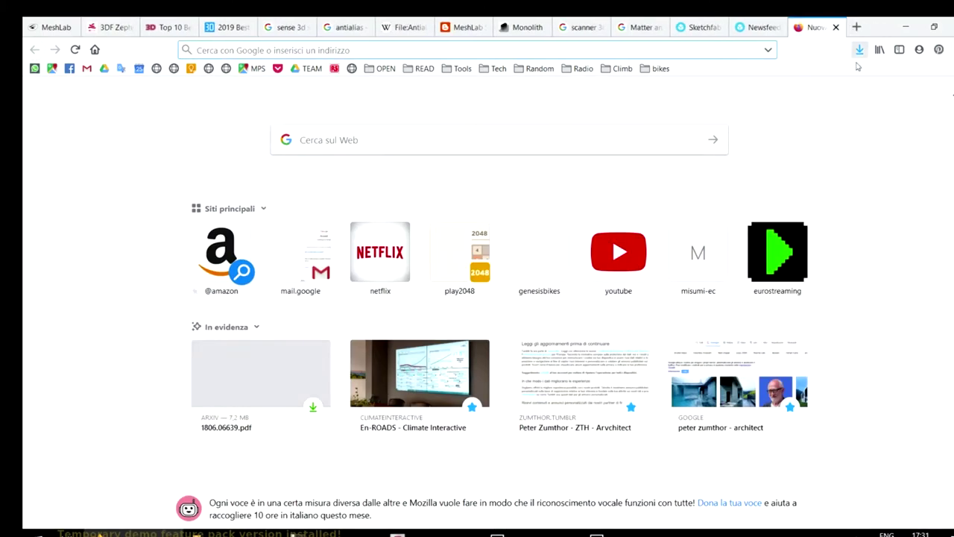
pyautogui.write('ca')
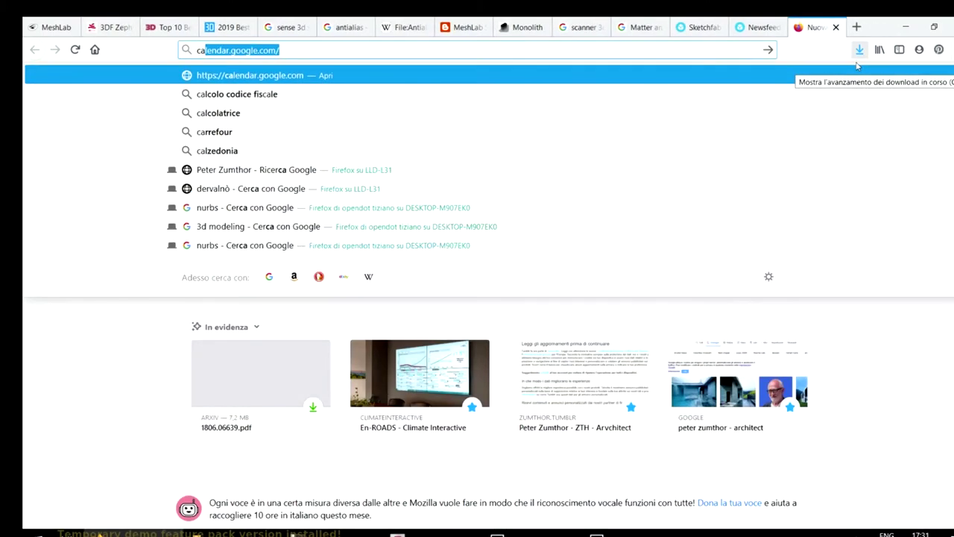
pyautogui.write('pturing ')
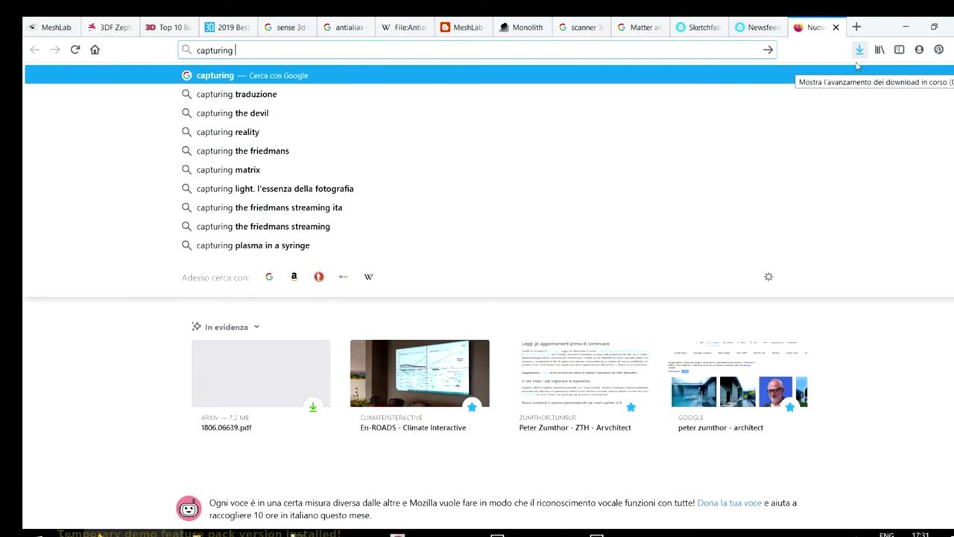
pyautogui.write('reality')
pyautogui.press('Return')
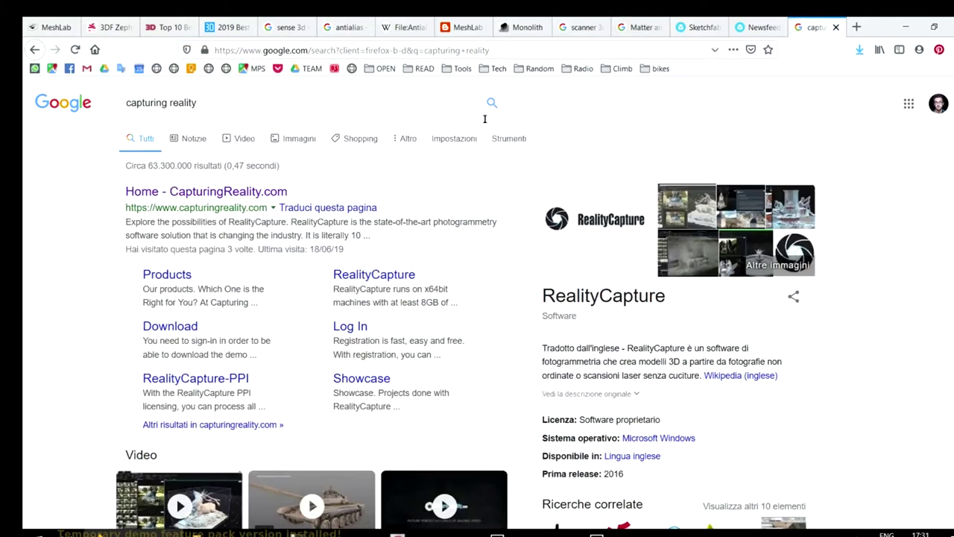
pyautogui.click(260, 192)
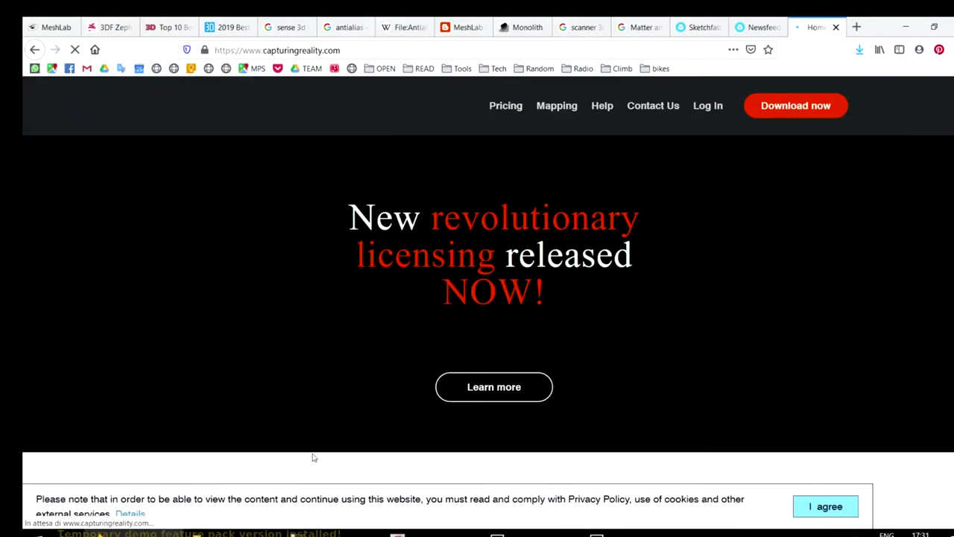
# Look through the CapturingReality.com home page, from the RealityCapture introduction to the PPI pay-per-input licence offer.
pyautogui.scroll(-5, 498, 415)
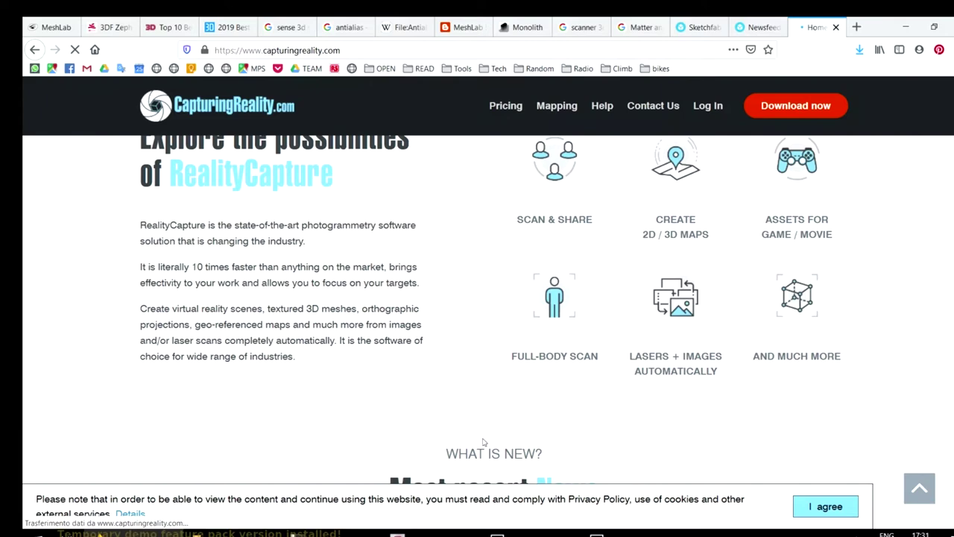
pyautogui.scroll(-5, 477, 452)
pyautogui.scroll(-10, 465, 457)
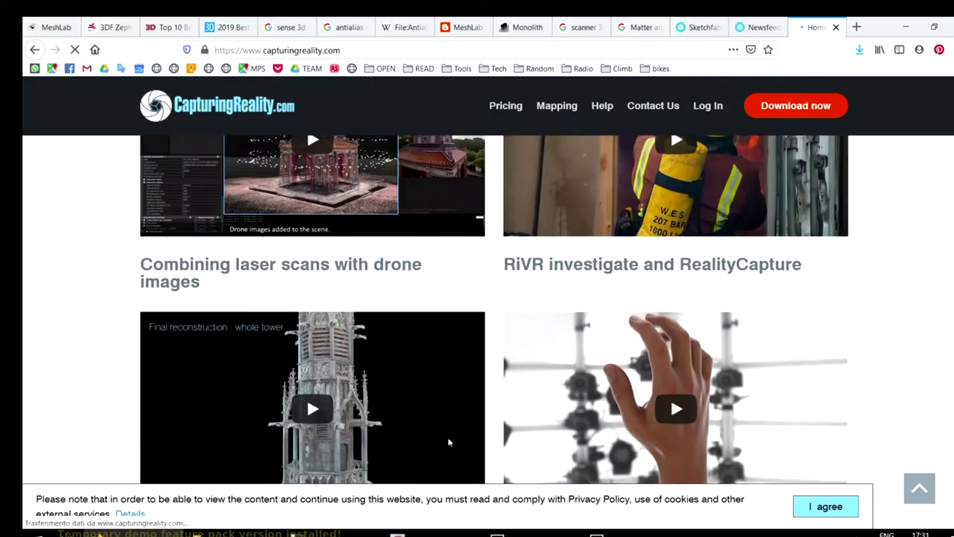
pyautogui.scroll(-5, 439, 454)
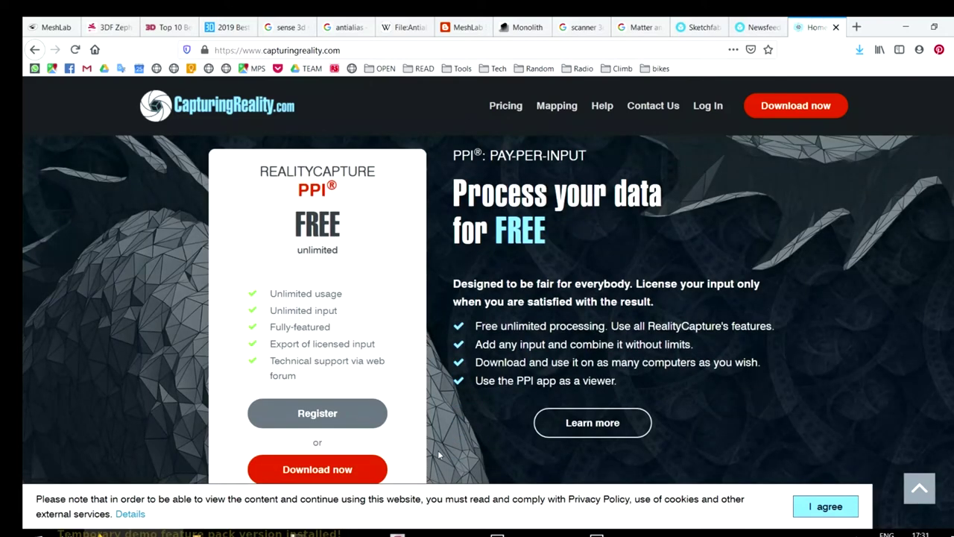
pyautogui.scroll(-2, 428, 444)
pyautogui.scroll(3, 462, 261)
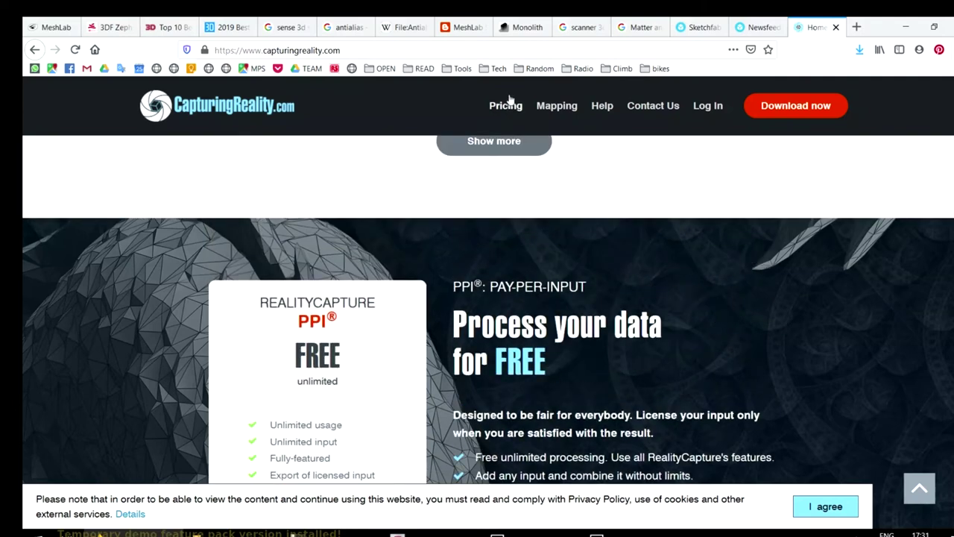
# Open the RealityCapture pricing page, examine the licence decision chart and feature comparison, and close the site's tab.
pyautogui.click(506, 106)
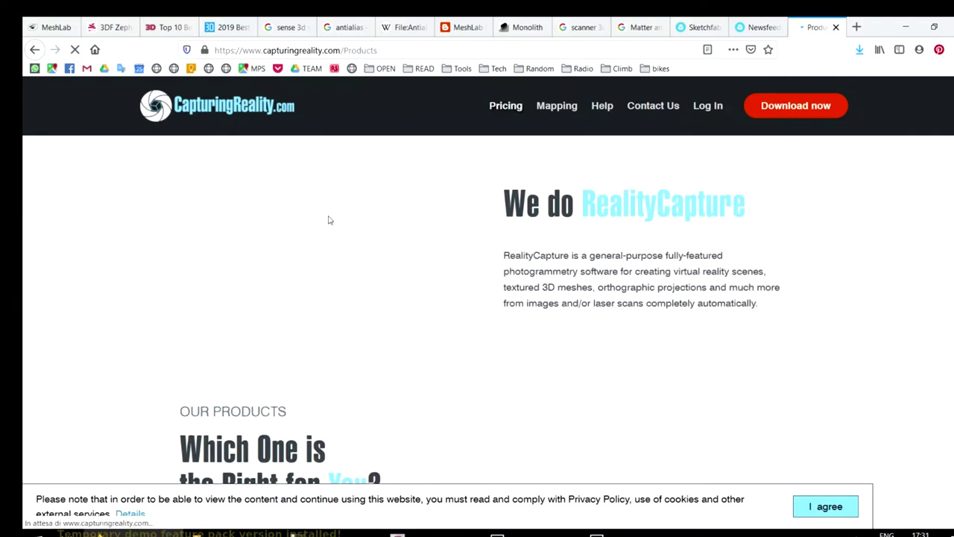
pyautogui.scroll(-10, 315, 231)
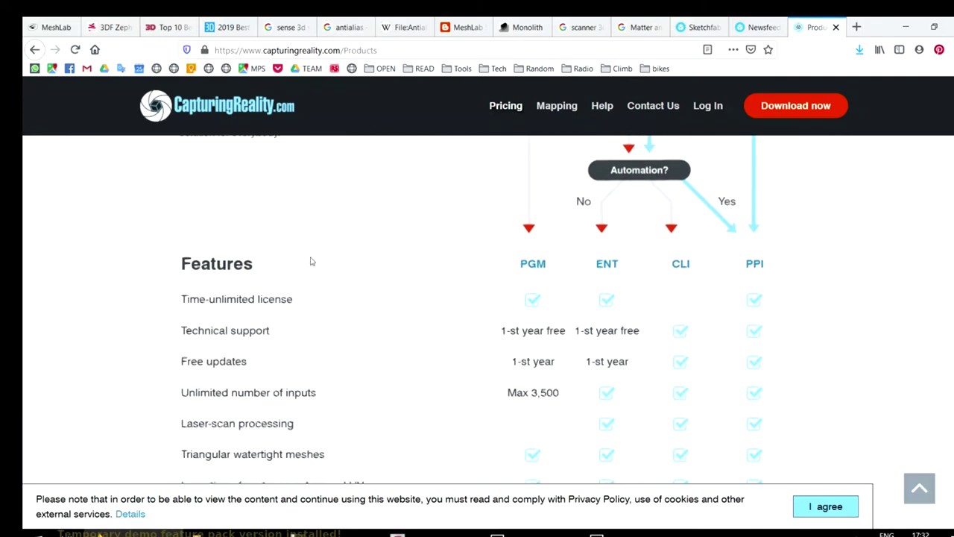
pyautogui.scroll(-3, 307, 266)
pyautogui.scroll(6, 298, 270)
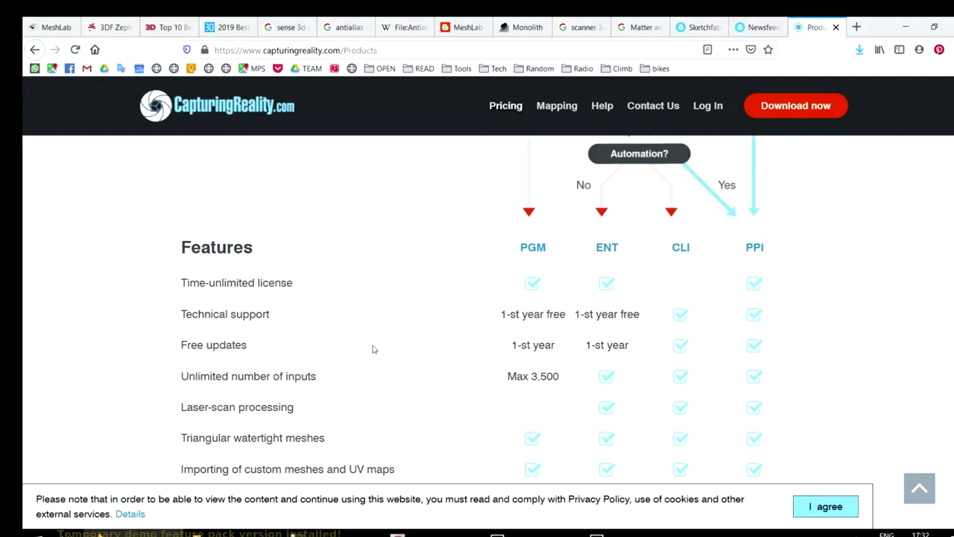
pyautogui.scroll(-1, 442, 340)
pyautogui.scroll(-5, 442, 340)
pyautogui.scroll(8, 440, 335)
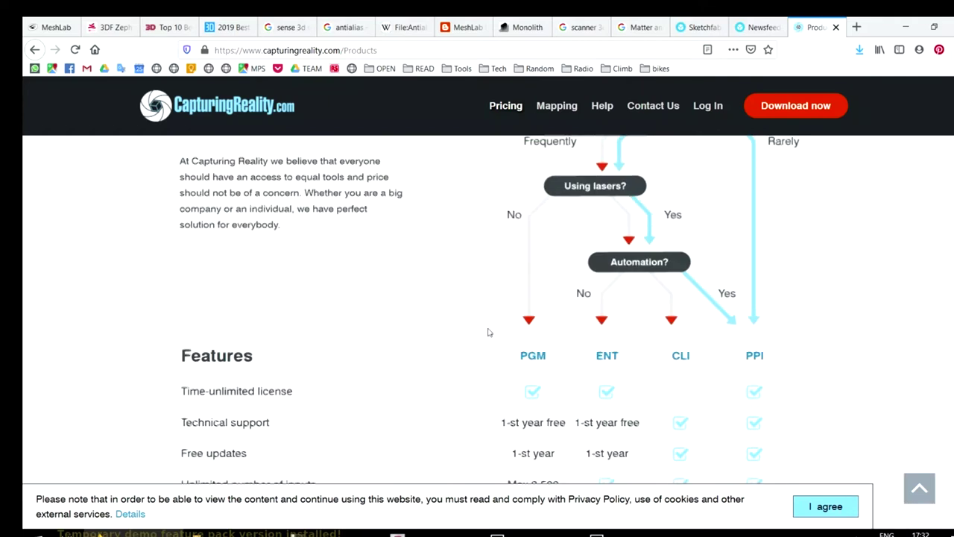
pyautogui.scroll(5, 477, 340)
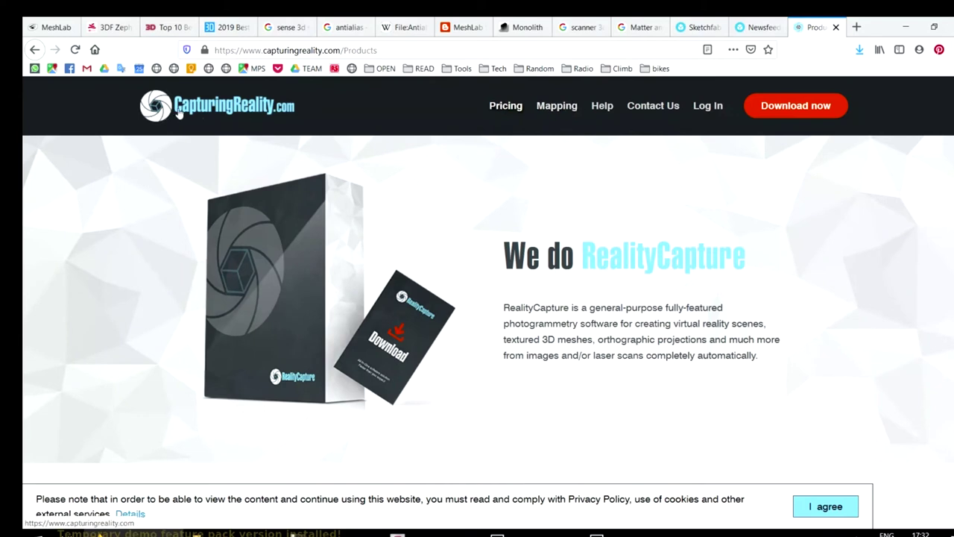
pyautogui.click(836, 27)
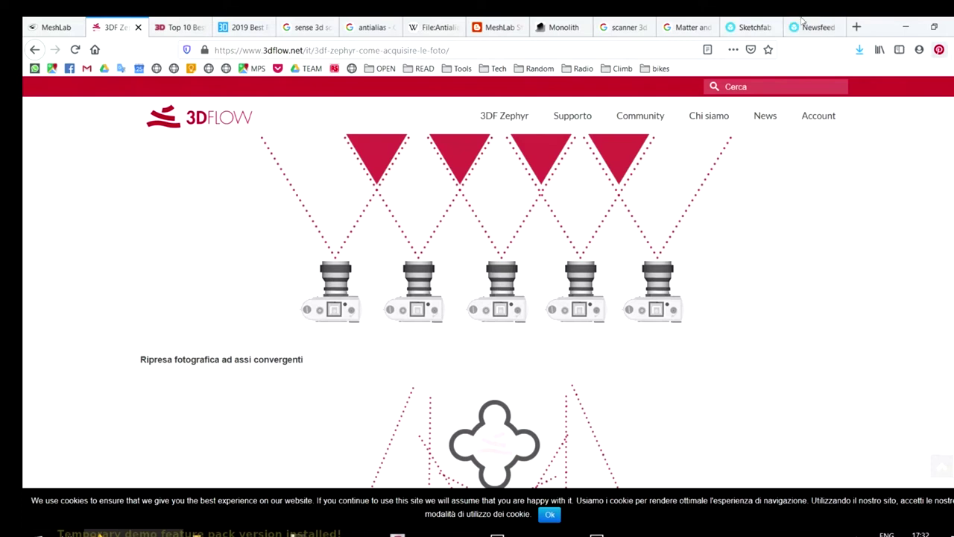
# Open the All3DP photogrammetry software article and review its overview table from COLMAP down to 3DF Zephyr.
pyautogui.click(240, 27)
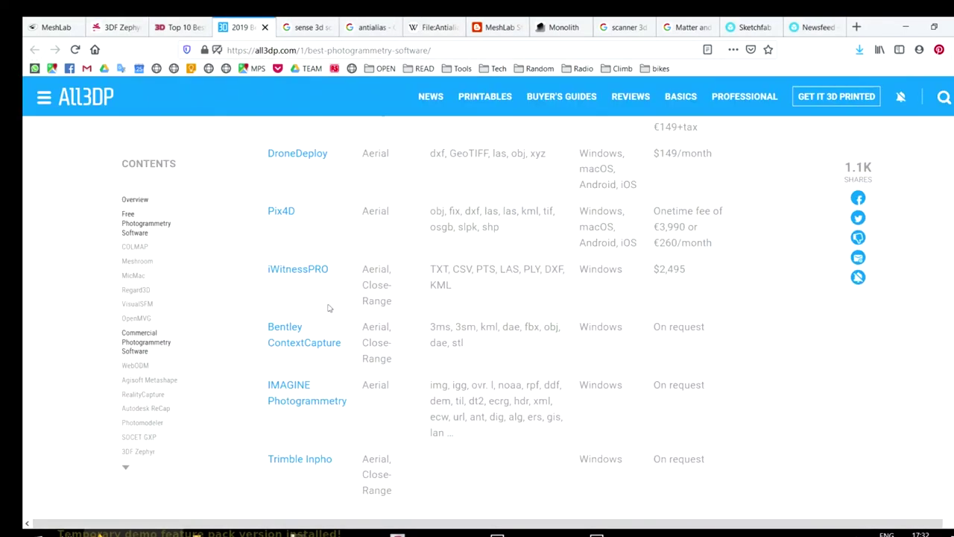
pyautogui.scroll(10, 330, 309)
pyautogui.scroll(6, 363, 279)
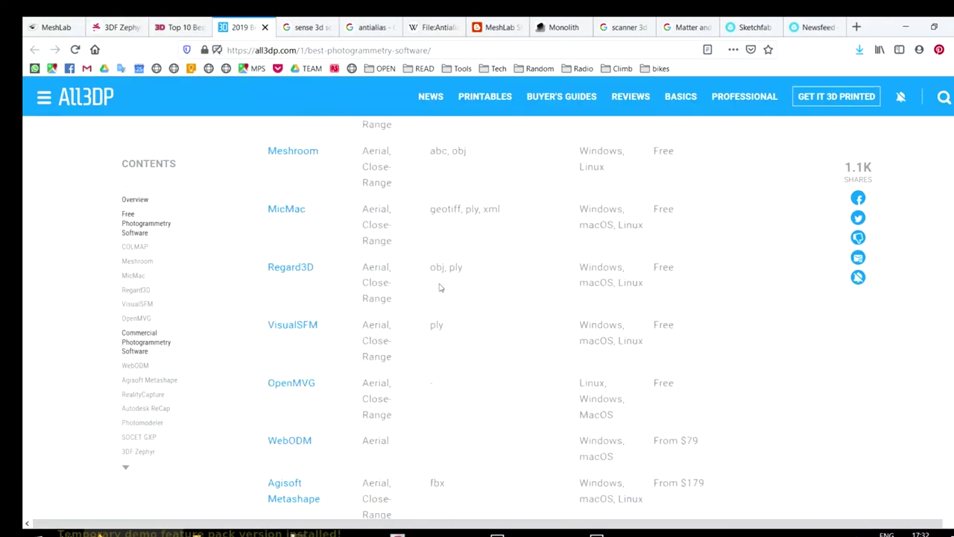
pyautogui.scroll(-2, 393, 287)
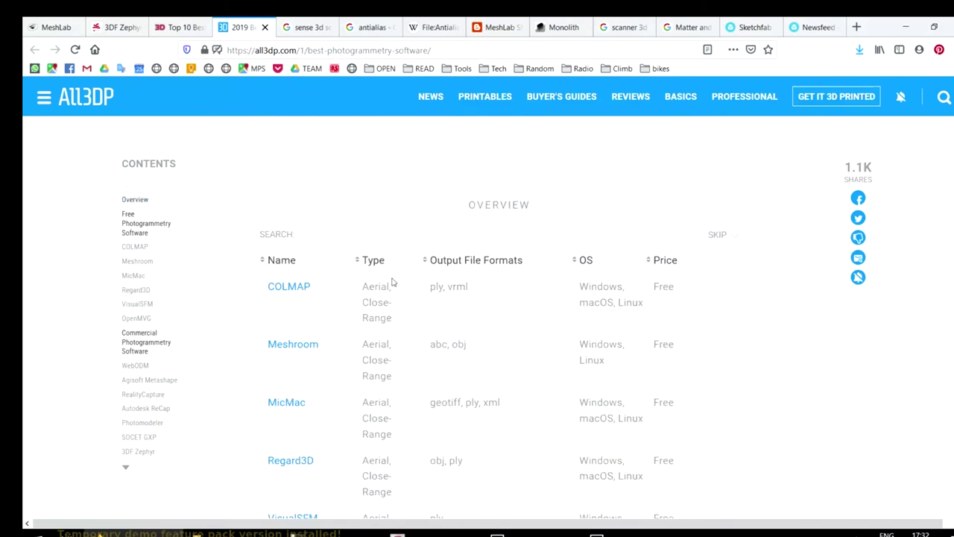
pyautogui.scroll(-5, 659, 372)
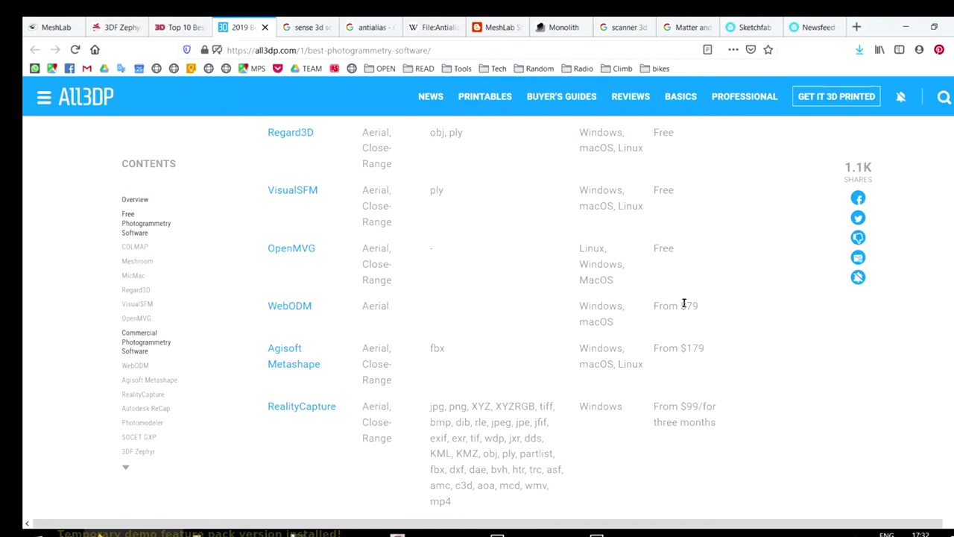
pyautogui.scroll(-3, 588, 388)
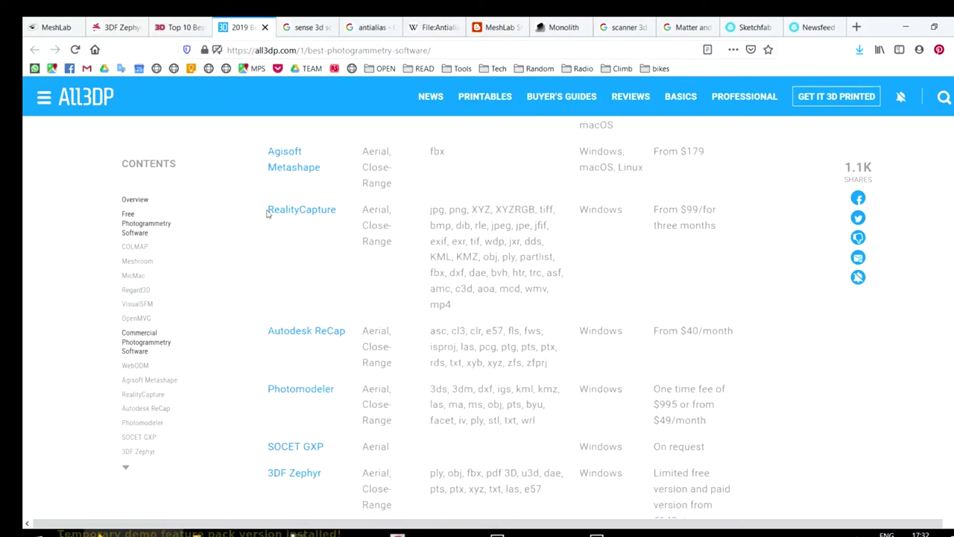
# Highlight the RealityCapture and Trimble Inpho prices in the comparison table, clear the highlight and return to the start of the table.
pyautogui.moveTo(653, 210); pyautogui.dragTo(716, 242)
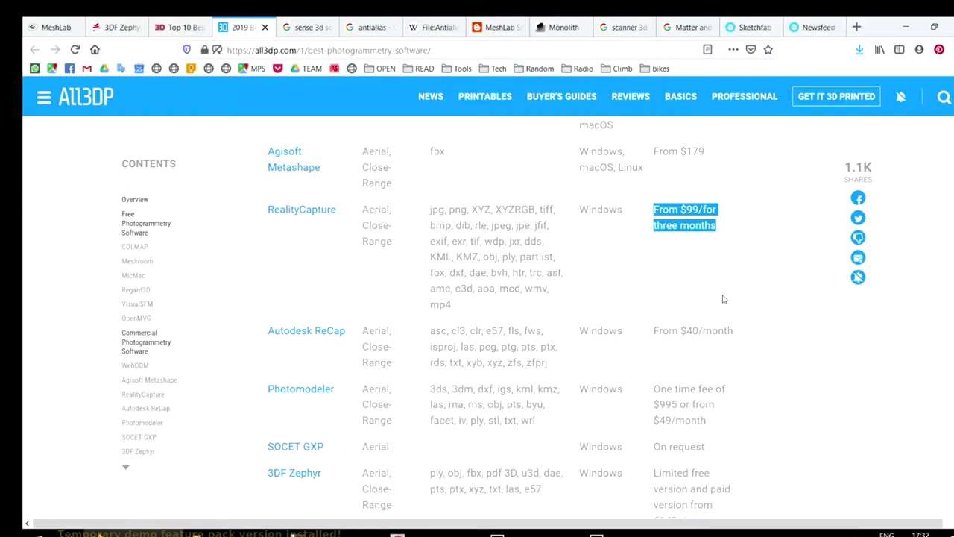
pyautogui.scroll(-5, 722, 299)
pyautogui.scroll(-8, 447, 462)
pyautogui.scroll(5, 414, 474)
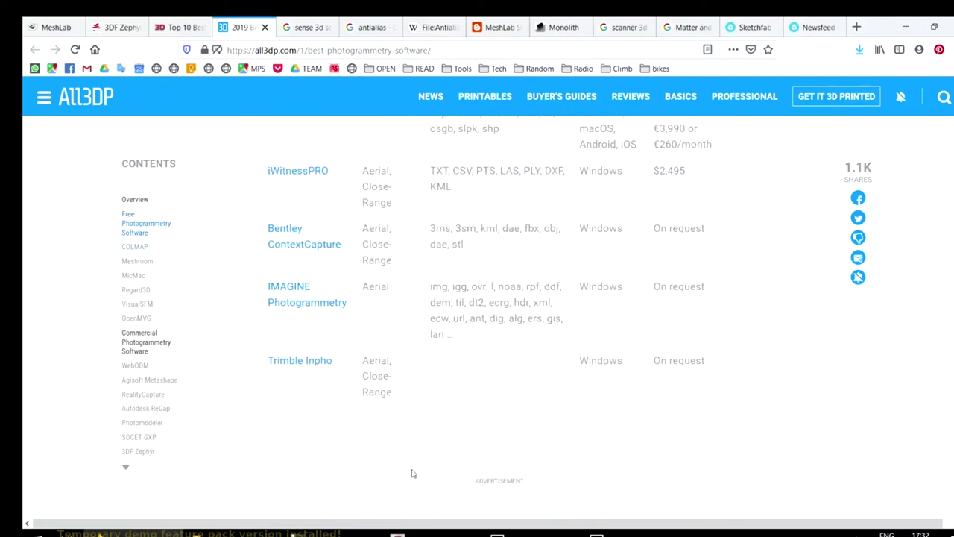
pyautogui.moveTo(653, 361); pyautogui.dragTo(705, 361)
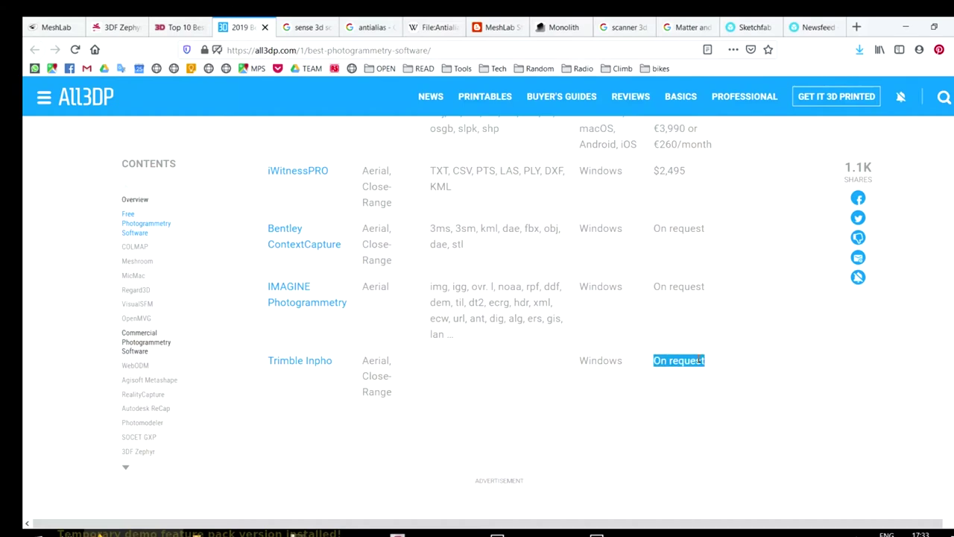
pyautogui.click(530, 251)
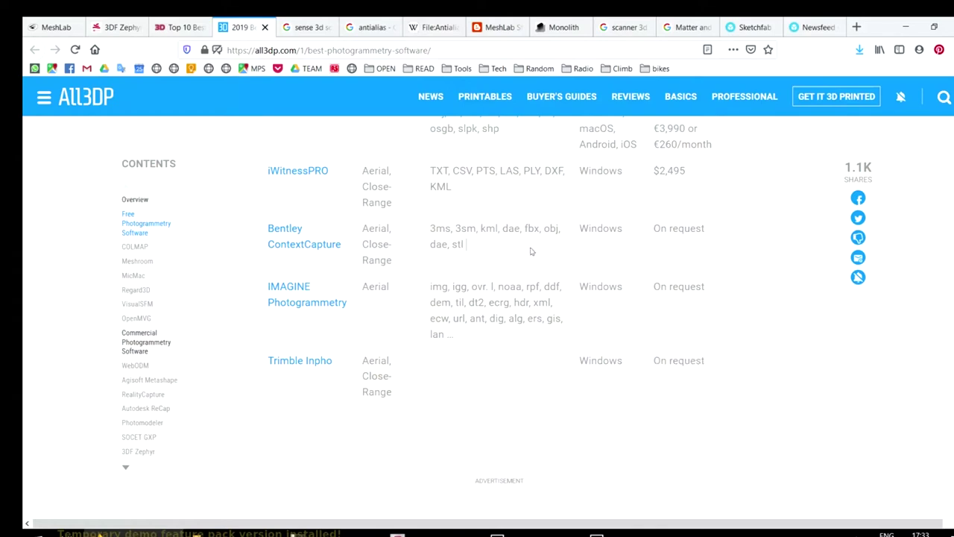
pyautogui.scroll(15, 522, 253)
pyautogui.scroll(4, 423, 347)
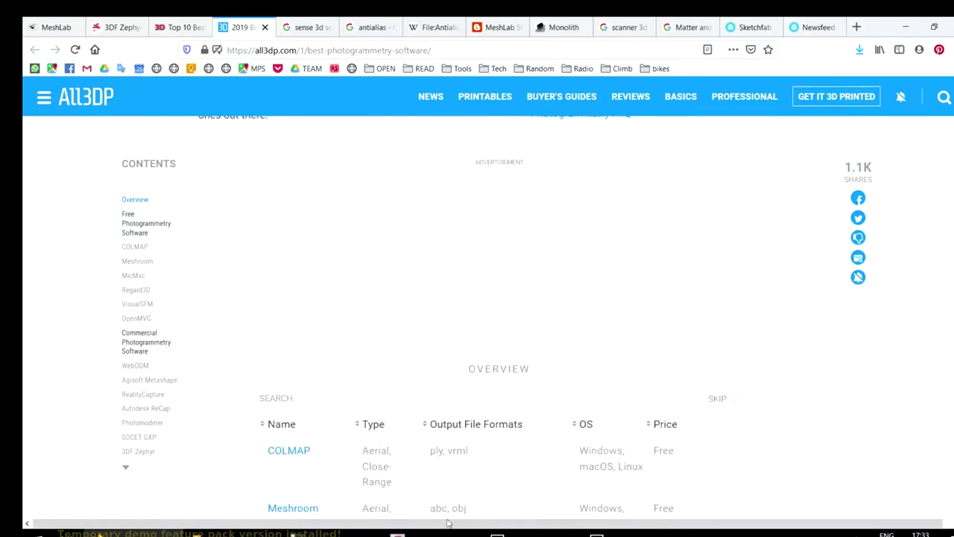
# Switch back to 3DF Zephyr and inspect the rock's dense point cloud inside its bounding box from other angles.
pyautogui.click(397, 534)
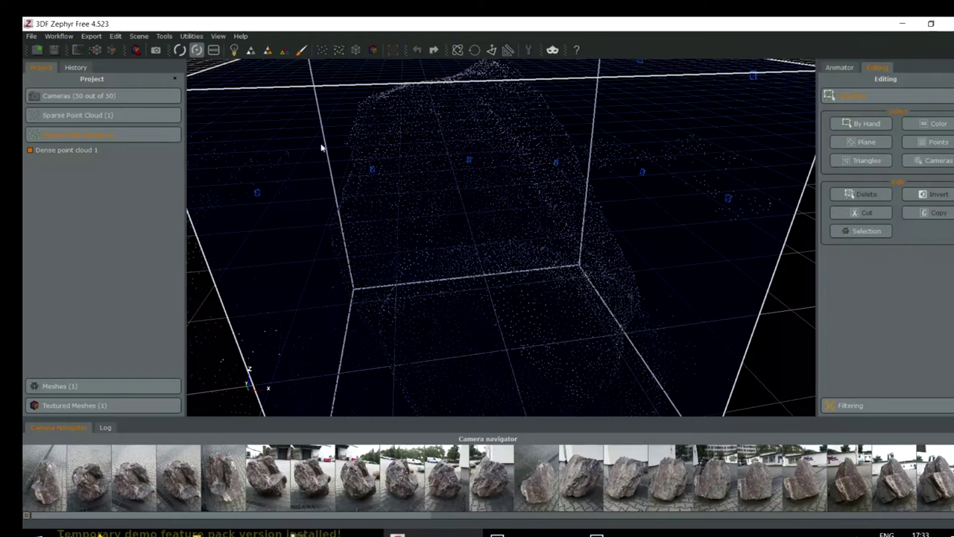
pyautogui.moveTo(587, 265); pyautogui.dragTo(511, 266)
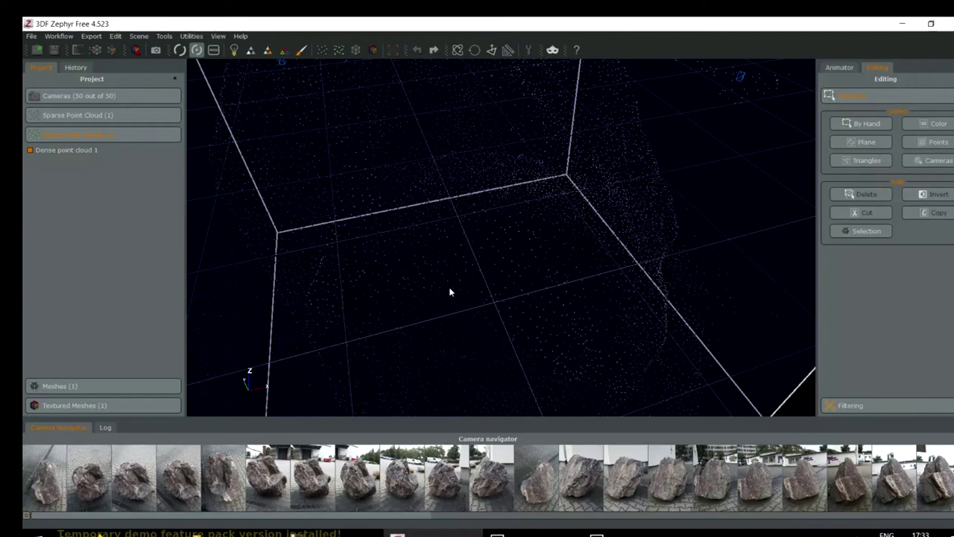
pyautogui.moveTo(450, 293); pyautogui.dragTo(379, 251)
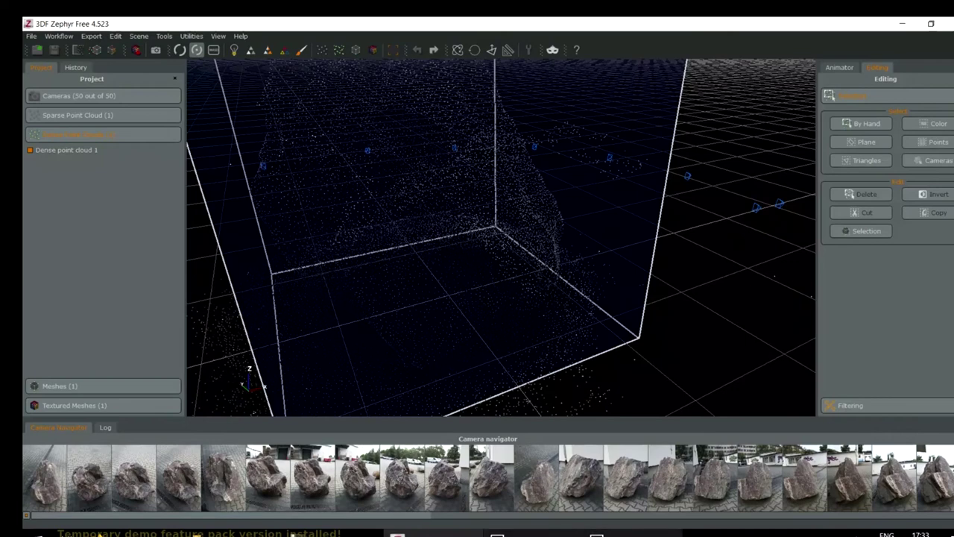
# Switch to File Explorer and look through the rock photos and exported files in the RockScan_For_Testing_50_Images folder.
pyautogui.click(346, 534)
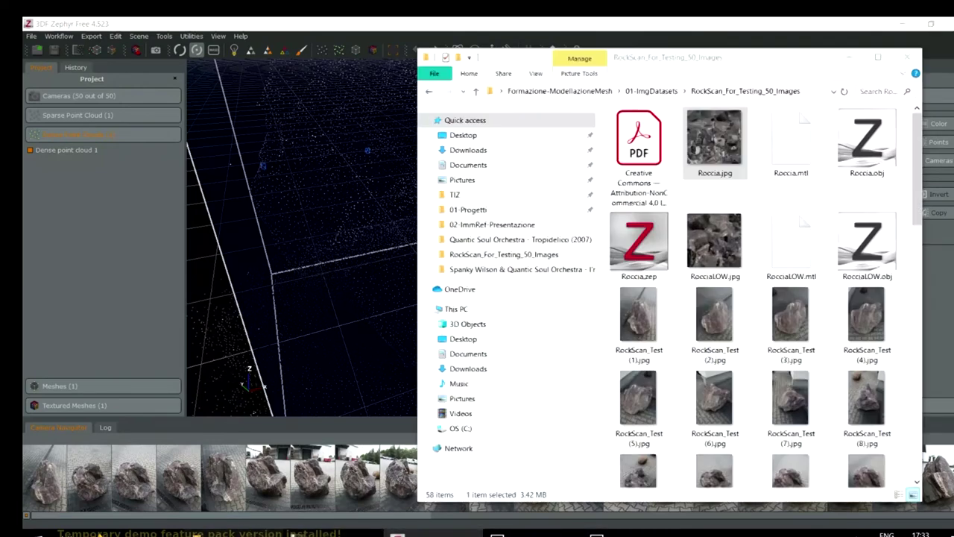
pyautogui.scroll(-5, 639, 252)
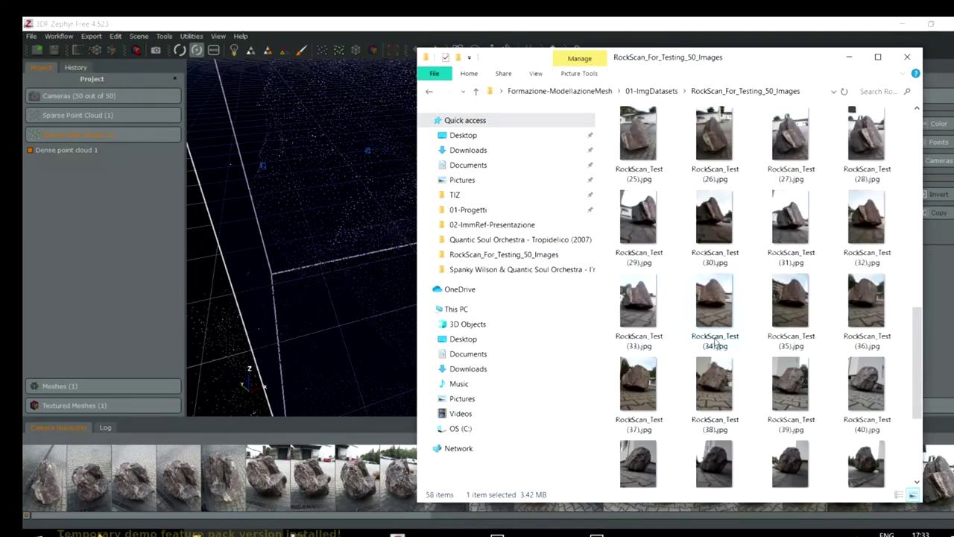
pyautogui.scroll(5, 640, 252)
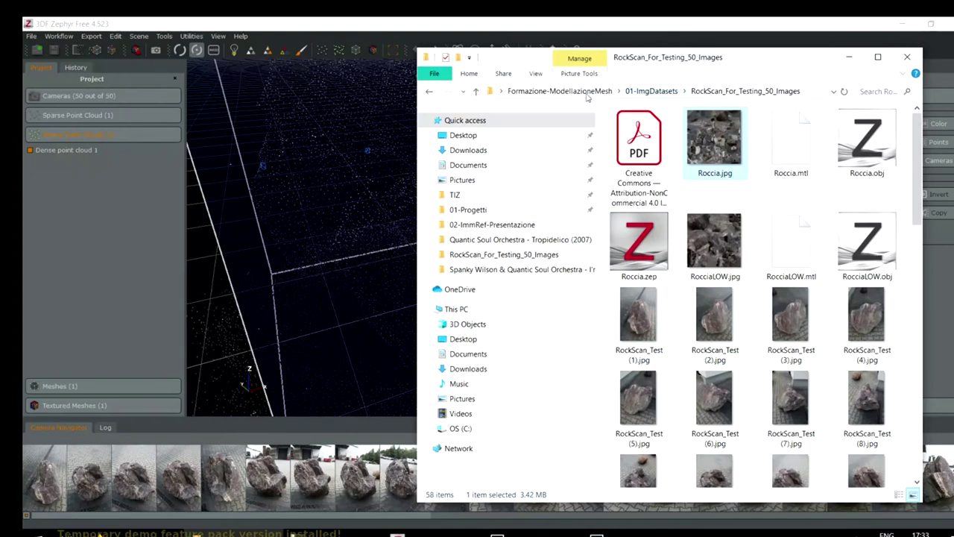
pyautogui.moveTo(587, 97); pyautogui.dragTo(619, 153)
pyautogui.scroll(-3, 858, 431)
pyautogui.scroll(3, 857, 431)
# Open ModellazioneMesh&Scansione3D.pdf from the Formazione-ModellazioneMesh folder, review the slides up to the Point Cloud page and close the document.
pyautogui.click(532, 93)
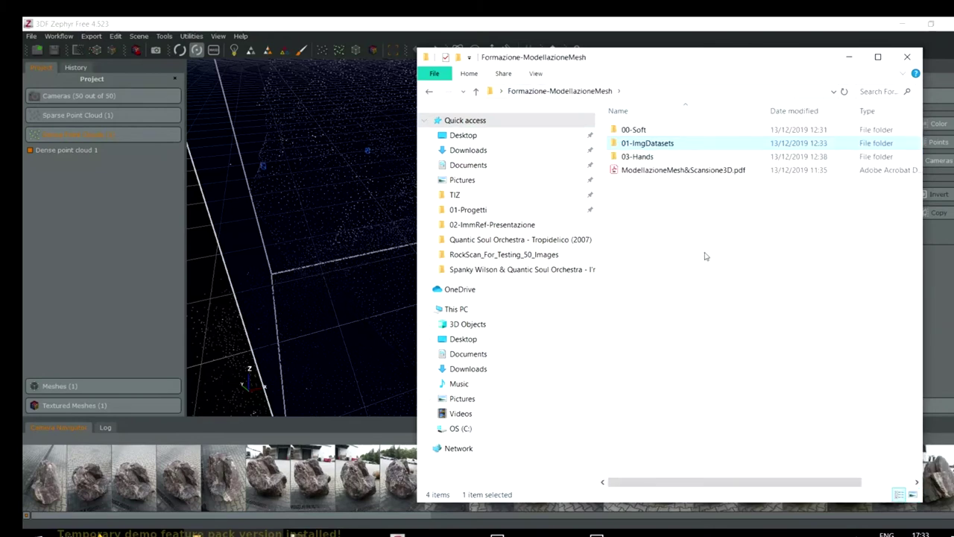
pyautogui.doubleClick(671, 170)
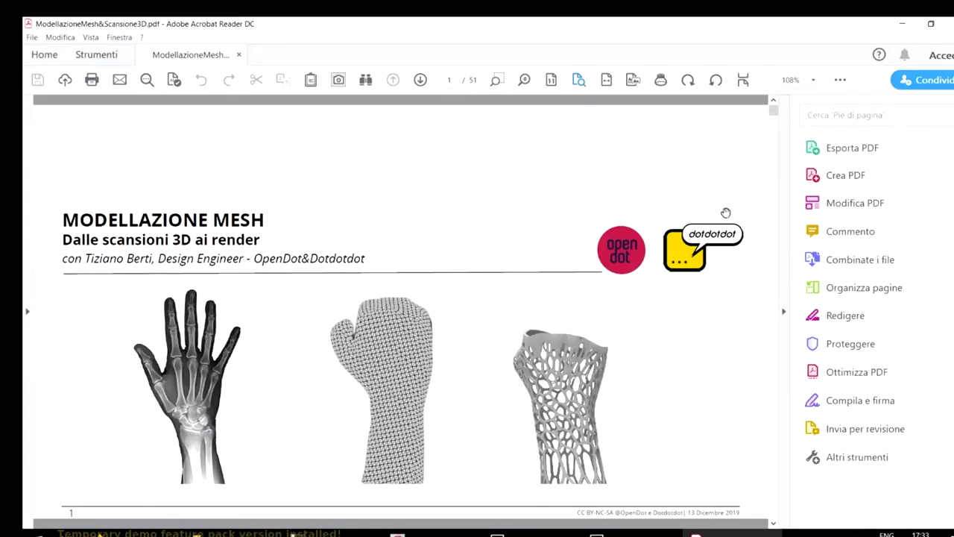
pyautogui.scroll(-5, 583, 272)
pyautogui.scroll(-5, 581, 281)
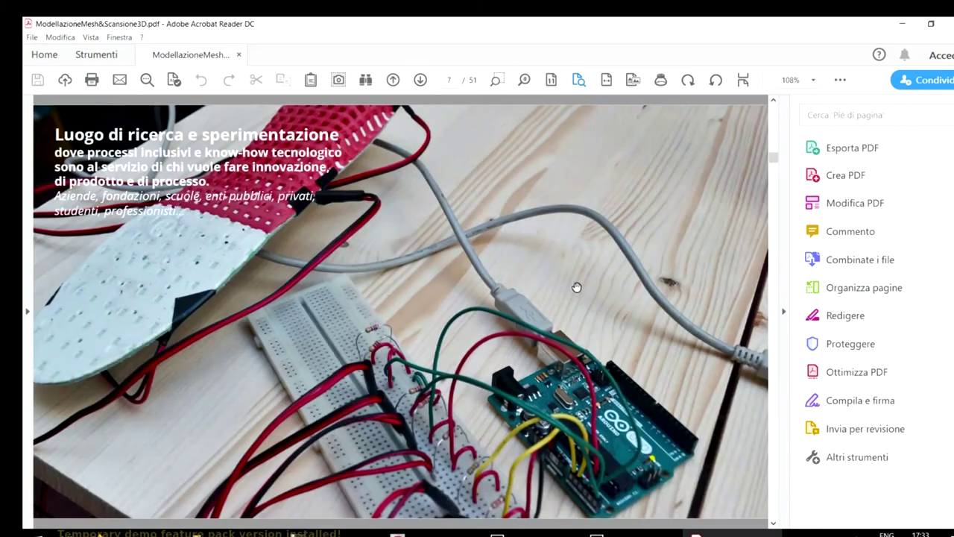
pyautogui.scroll(-1, 576, 287)
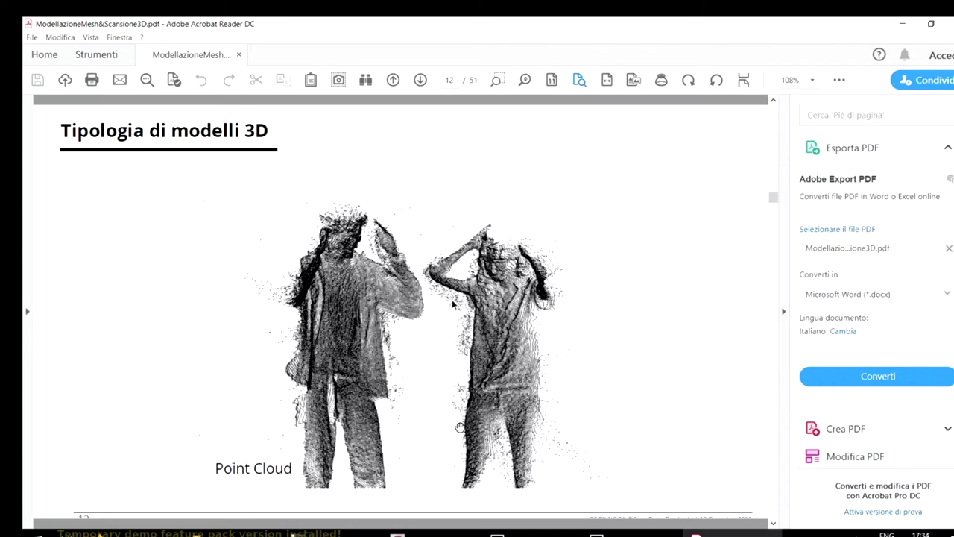
pyautogui.hotkey('alt', 'F4')
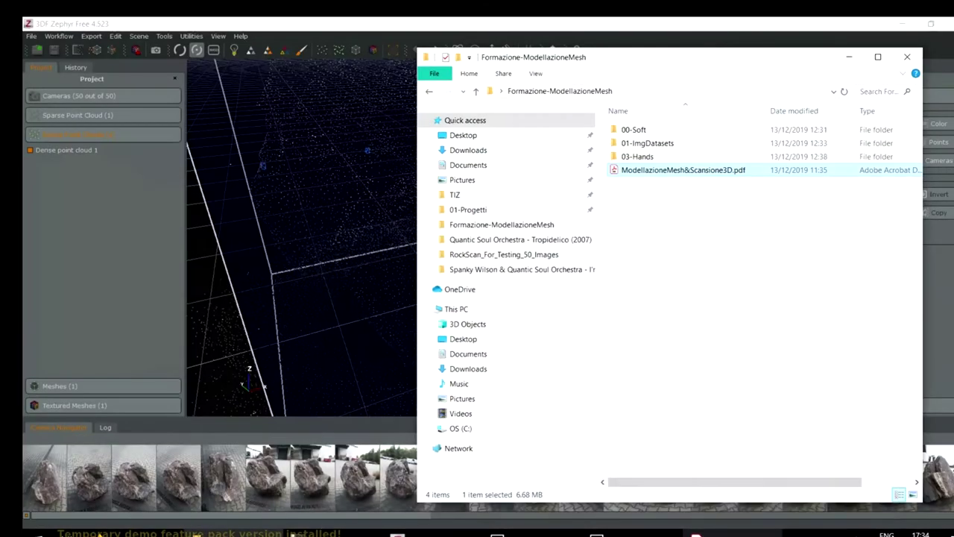
# Switch back to 3DF Zephyr and compare the rock's sparse and dense point clouds inside the bounding box.
pyautogui.moveTo(255, 319); pyautogui.dragTo(439, 306)
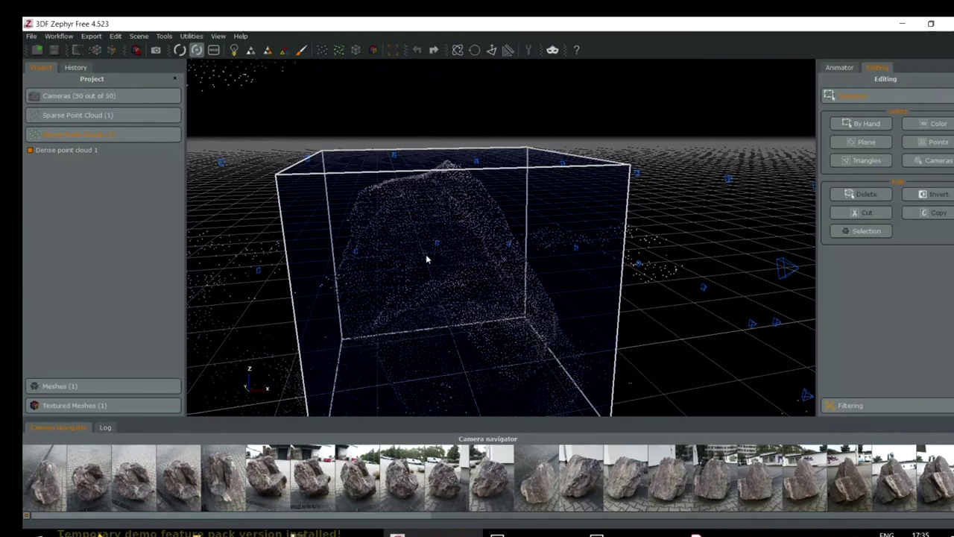
pyautogui.moveTo(396, 212); pyautogui.dragTo(443, 151)
pyautogui.moveTo(445, 246); pyautogui.dragTo(343, 183)
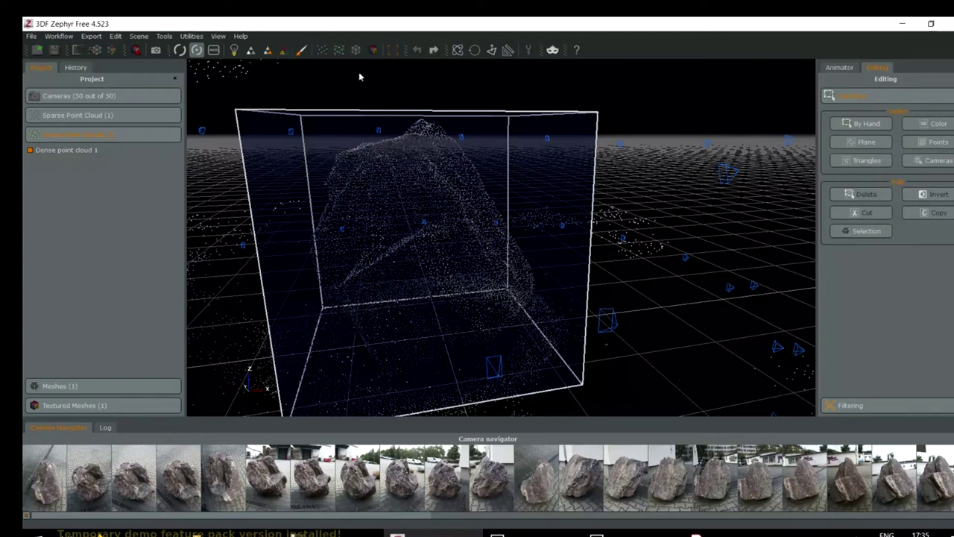
pyautogui.click(319, 51)
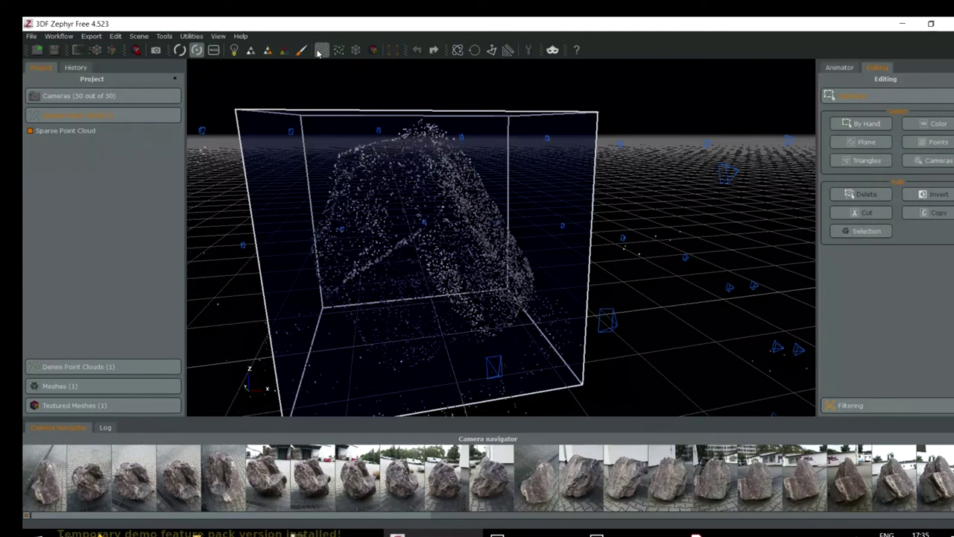
pyautogui.scroll(5, 367, 237)
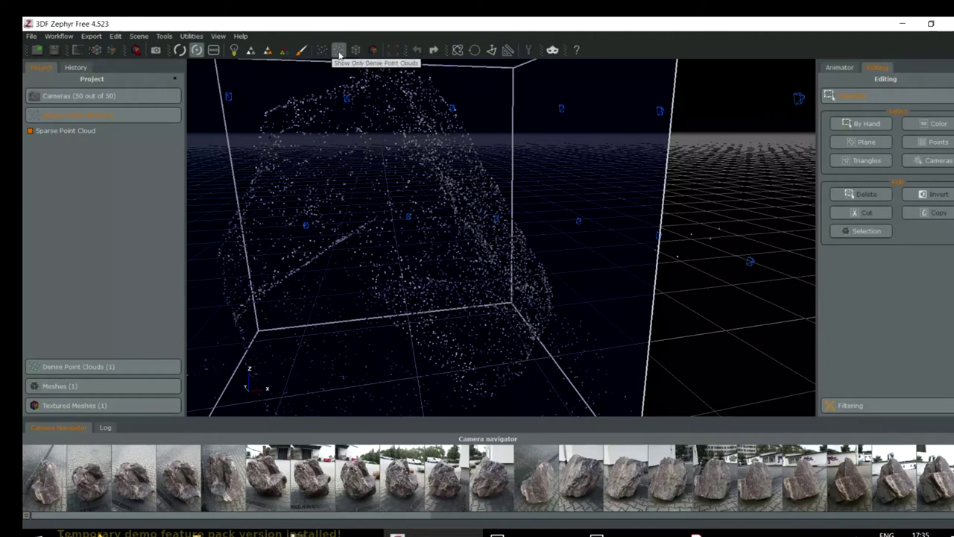
pyautogui.click(339, 52)
pyautogui.moveTo(522, 181); pyautogui.dragTo(520, 279)
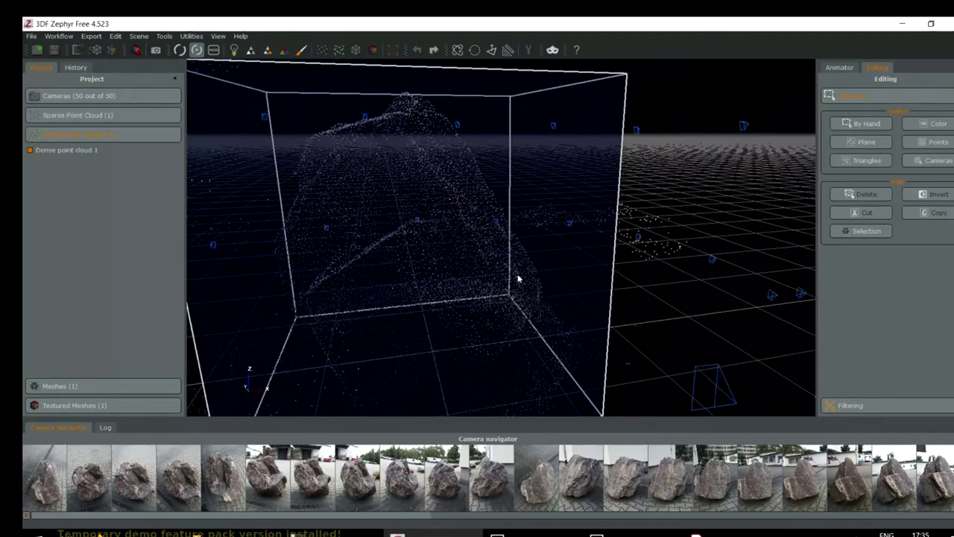
# Display the rock's mesh and its textured mesh in turn and inspect each from several angles.
pyautogui.click(356, 50)
pyautogui.moveTo(577, 278); pyautogui.dragTo(659, 328)
pyautogui.scroll(-5, 596, 266)
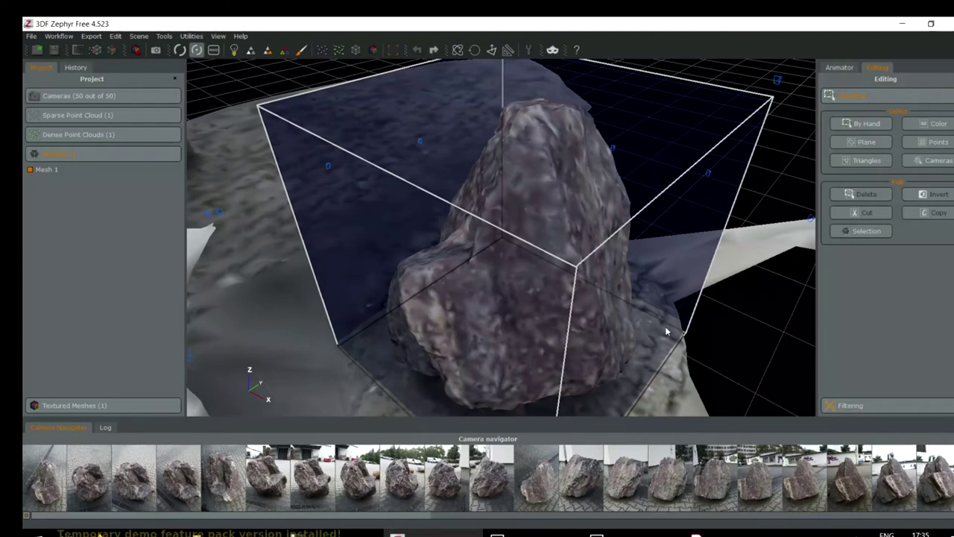
pyautogui.click(373, 49)
pyautogui.moveTo(452, 263); pyautogui.dragTo(545, 231)
pyautogui.scroll(5, 547, 224)
pyautogui.moveTo(584, 302); pyautogui.dragTo(496, 305)
# Preview the Fill Holes - Selective filter on Mesh 1, inspect the hole boundaries from above and cancel the filter.
pyautogui.click(191, 36)
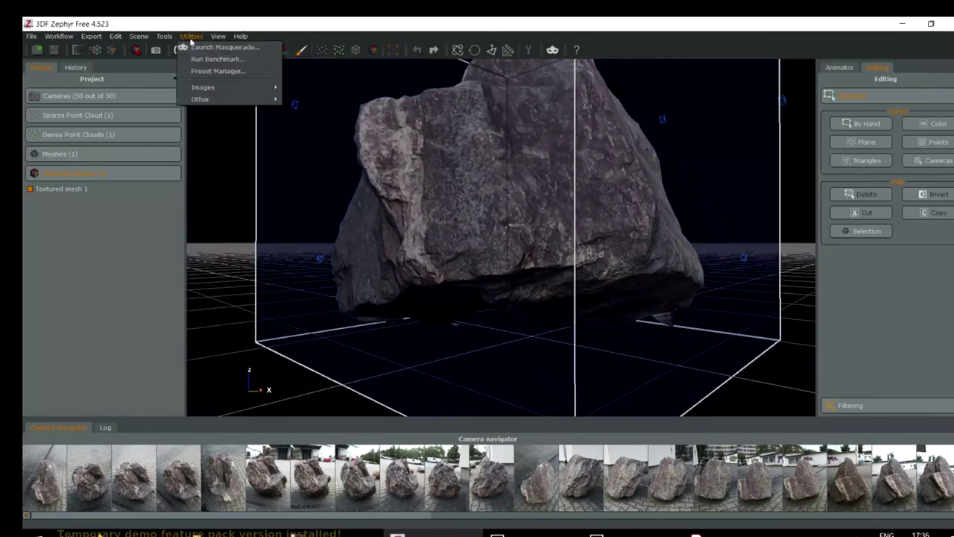
pyautogui.moveTo(175, 36)
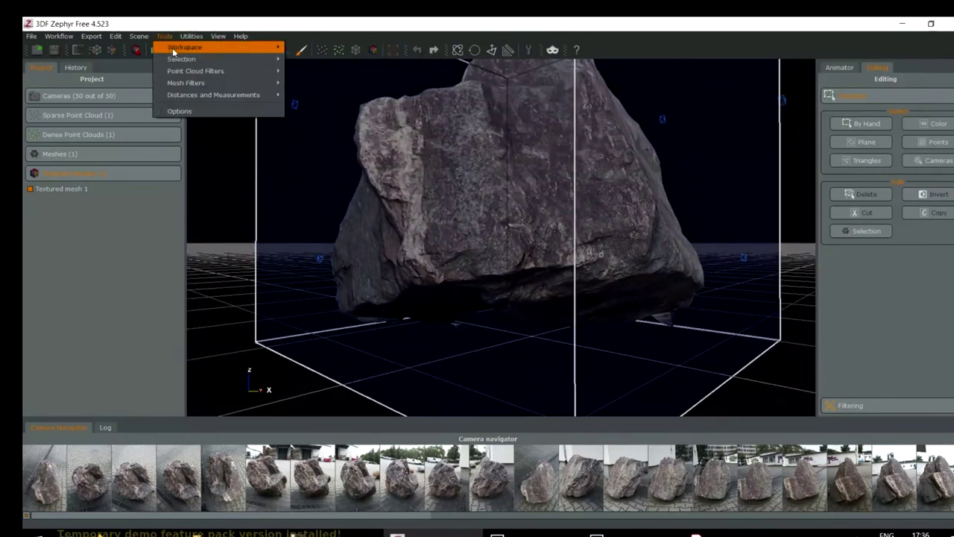
pyautogui.moveTo(185, 84)
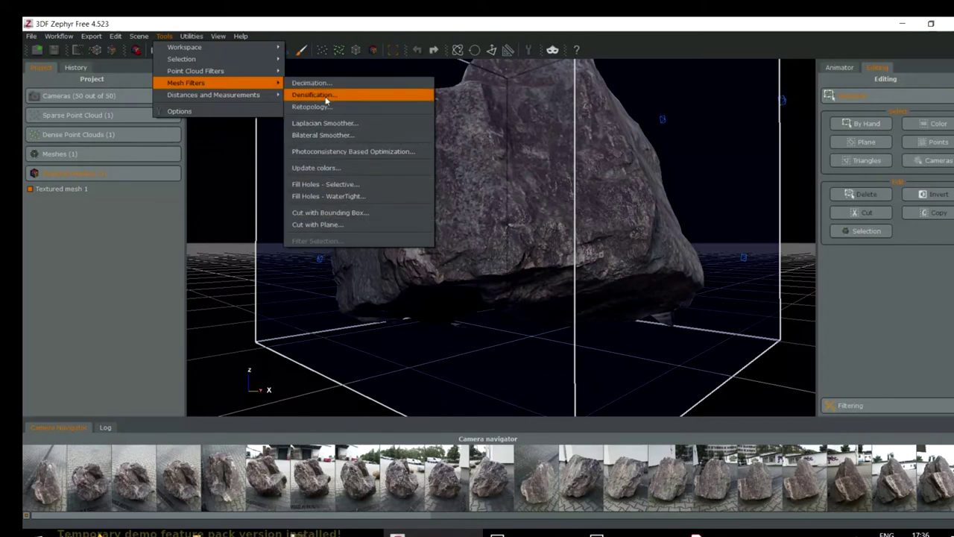
pyautogui.click(349, 186)
pyautogui.moveTo(539, 337); pyautogui.dragTo(614, 384)
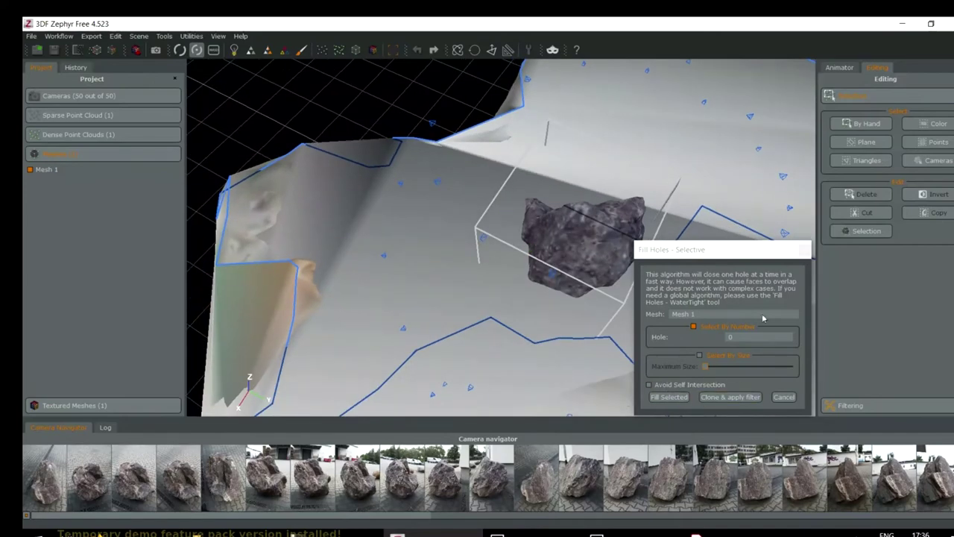
pyautogui.click(804, 250)
pyautogui.moveTo(726, 303); pyautogui.dragTo(679, 268)
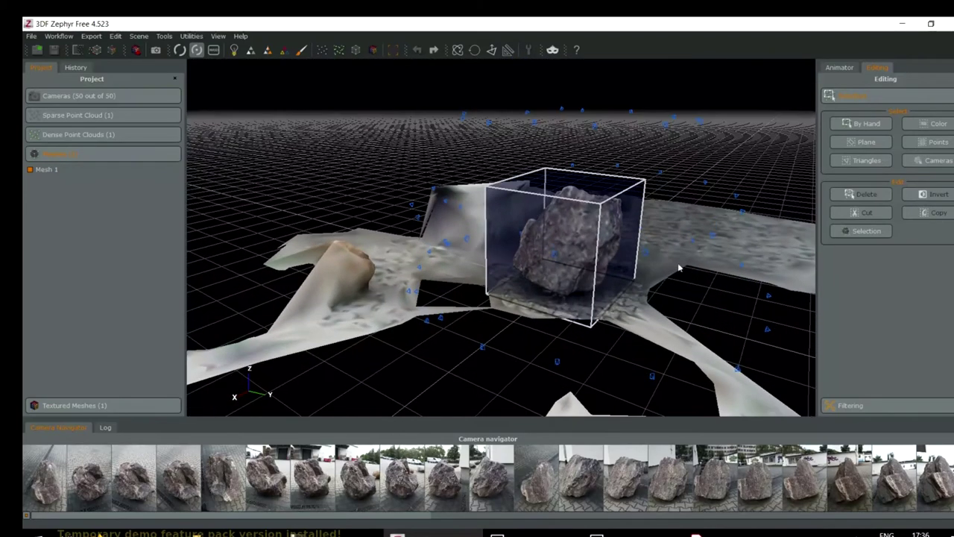
# Show the textured rock in wireframe and switch the wireframe display to the untextured mesh.
pyautogui.click(373, 53)
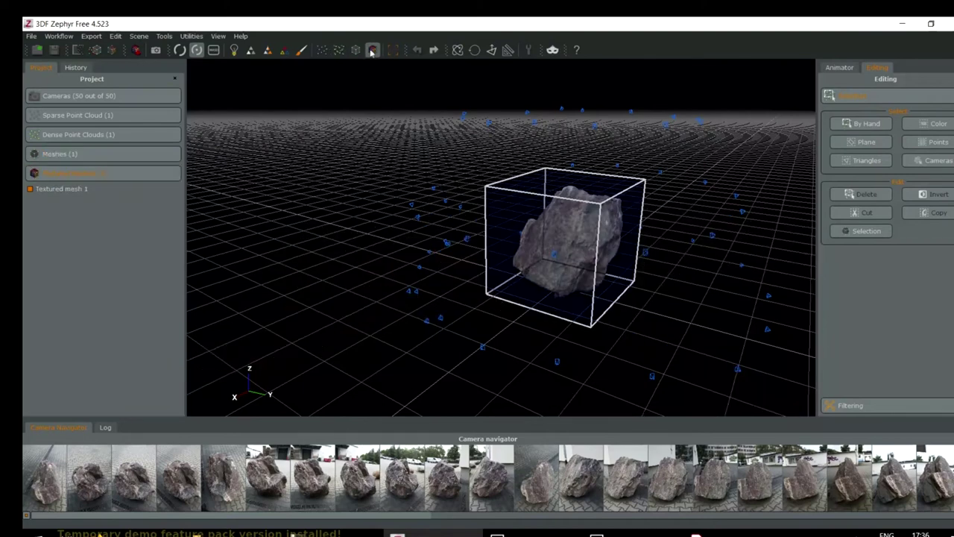
pyautogui.click(285, 52)
pyautogui.moveTo(541, 221); pyautogui.dragTo(413, 145)
pyautogui.click(356, 51)
# Select the rock from above with a rectangle along the bounding box, invert the selection and delete the surrounding ground mesh.
pyautogui.moveTo(470, 248); pyautogui.dragTo(522, 295)
pyautogui.moveTo(596, 244); pyautogui.dragTo(634, 219)
pyautogui.click(849, 124)
pyautogui.moveTo(556, 158); pyautogui.dragTo(403, 306)
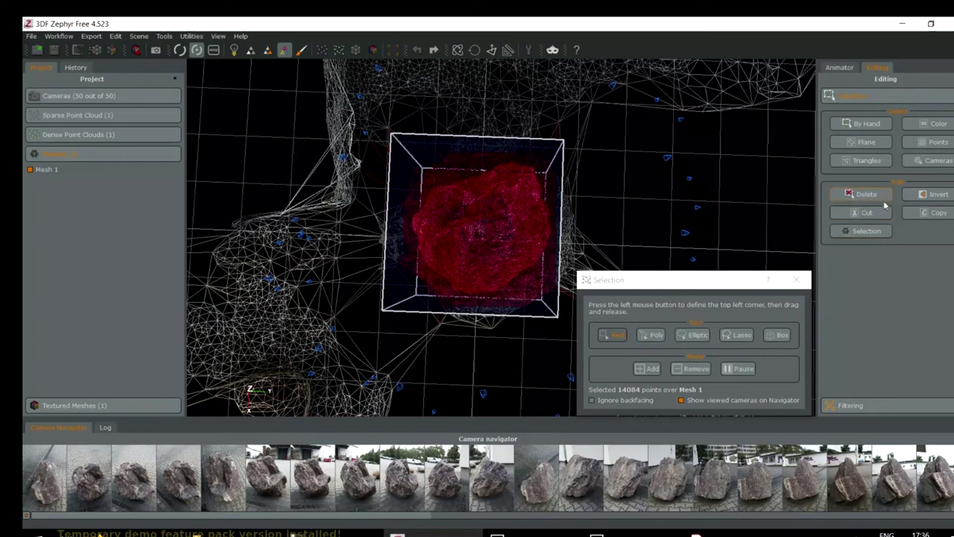
pyautogui.click(929, 197)
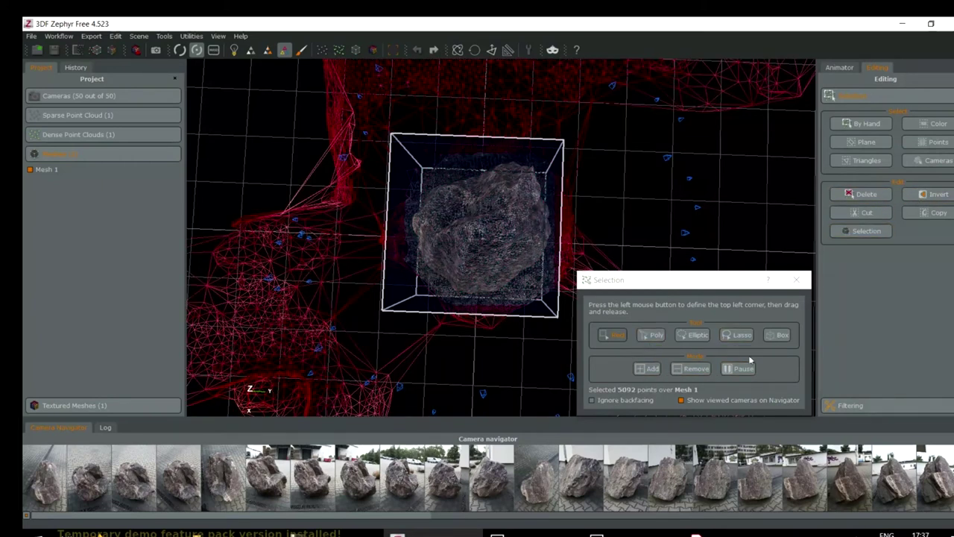
pyautogui.press('Delete')
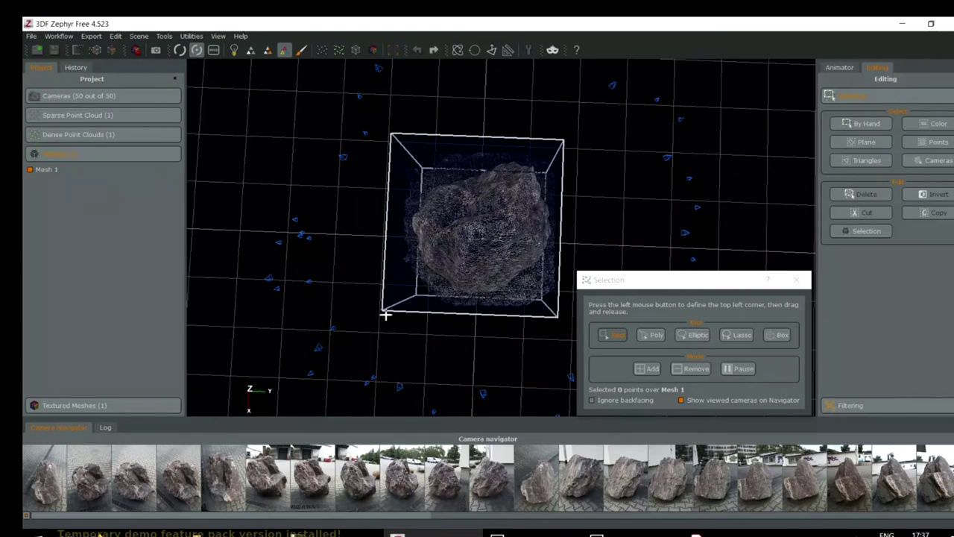
pyautogui.click(796, 279)
# Lower a horizontal selection plane to Z 0.4392 at the rock's base, invert the selection and delete the mesh below it.
pyautogui.moveTo(518, 239); pyautogui.dragTo(499, 148)
pyautogui.scroll(6, 477, 216)
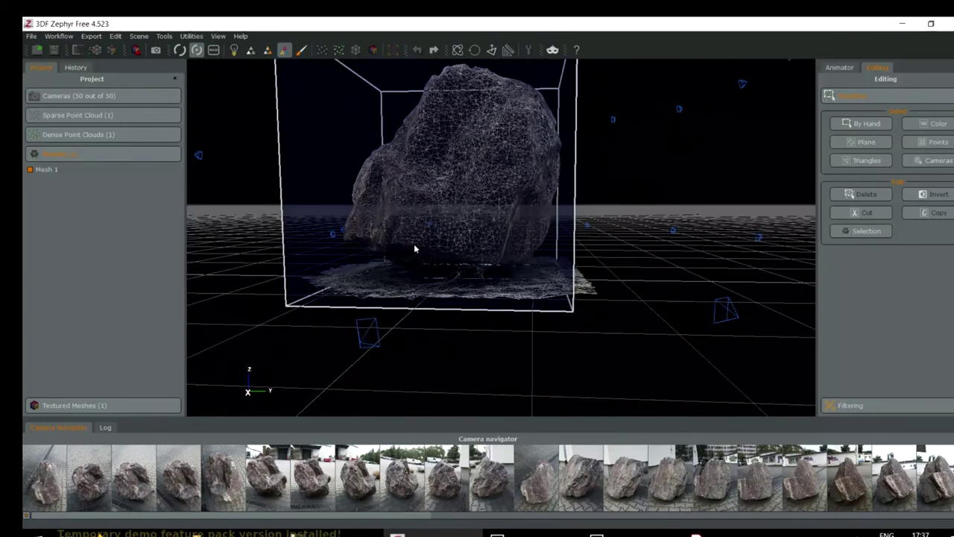
pyautogui.moveTo(535, 275)
pyautogui.mouseDown()
pyautogui.moveTo(527, 277)
pyautogui.moveTo(526, 262)
pyautogui.mouseUp()
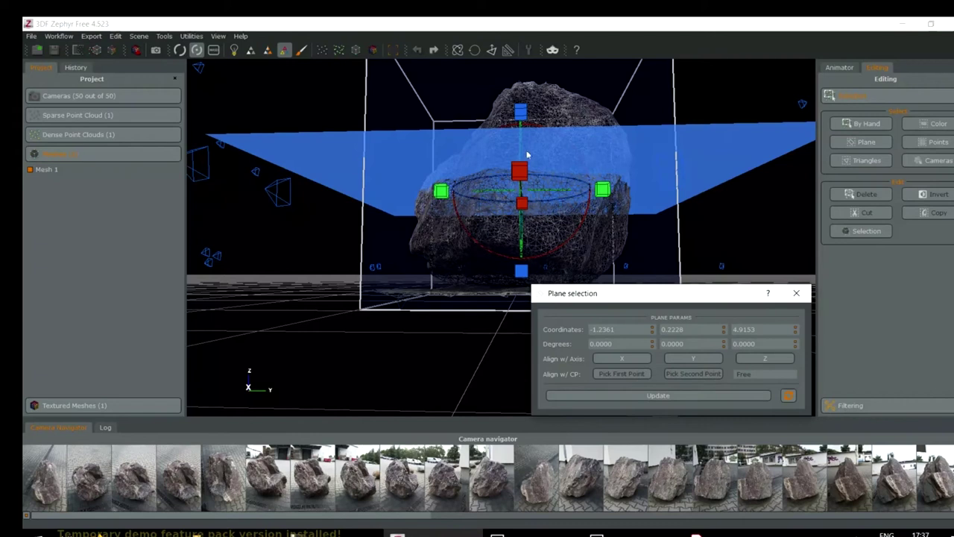
pyautogui.moveTo(522, 138); pyautogui.dragTo(512, 230)
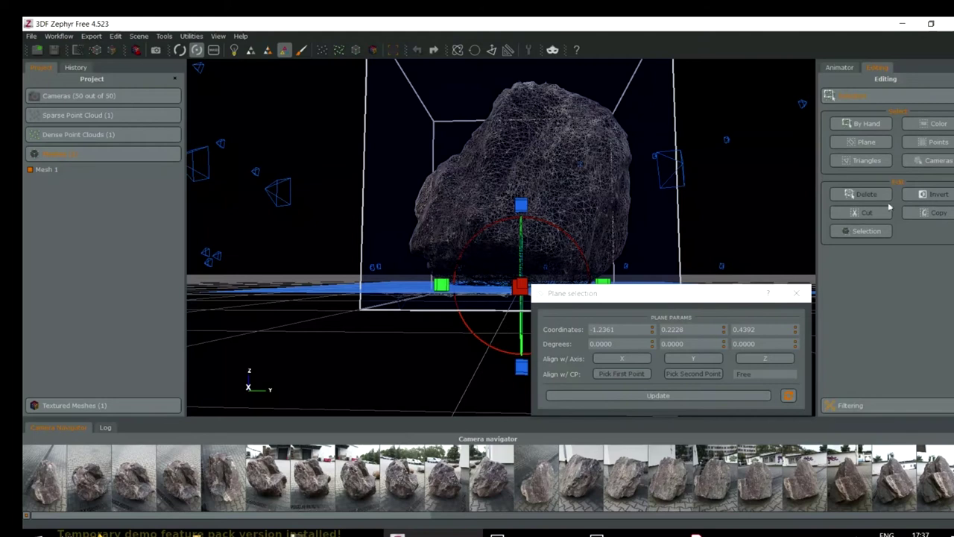
pyautogui.click(658, 395)
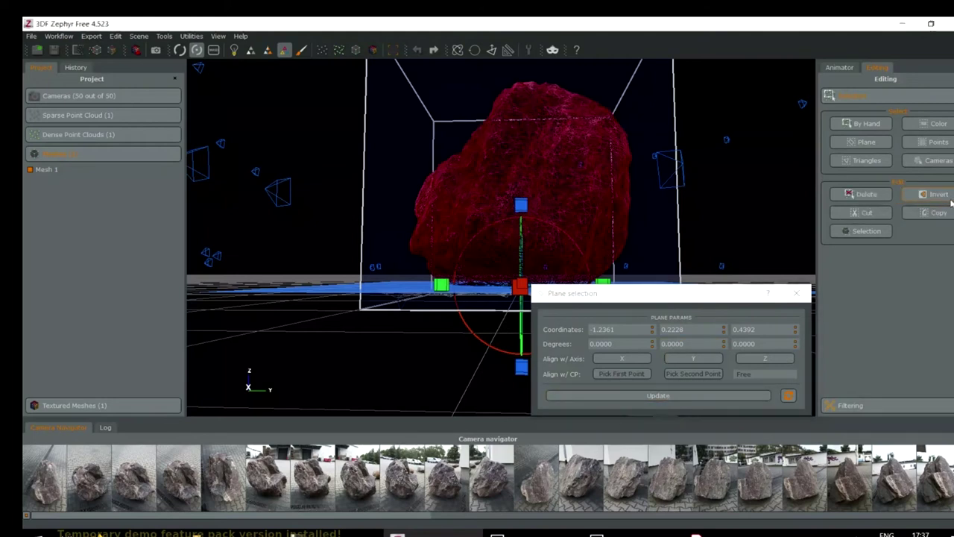
pyautogui.click(878, 195)
pyautogui.moveTo(371, 347); pyautogui.dragTo(421, 298)
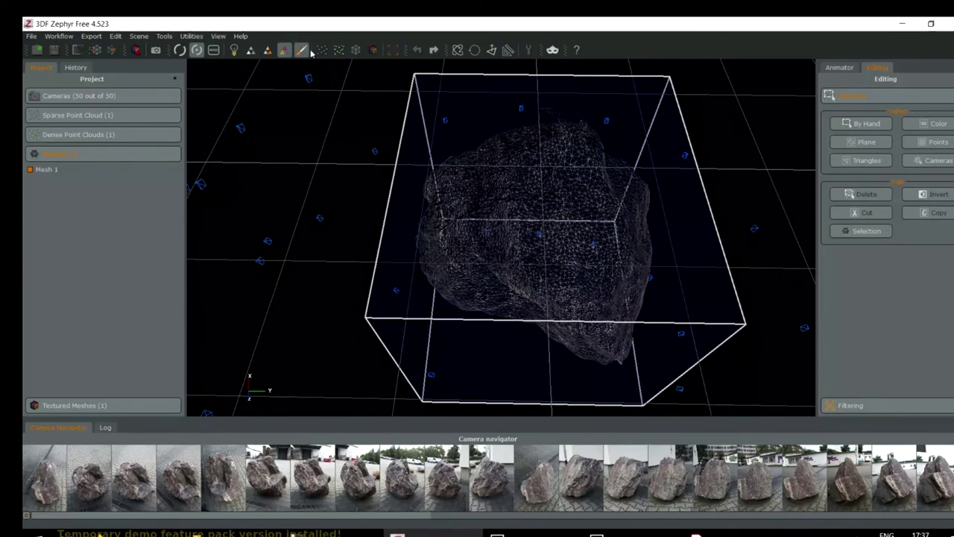
# Try Fill Holes - Selective on the rock's open base with Avoid Self Intersection enabled, inspect the preview and cancel.
pyautogui.click(161, 37)
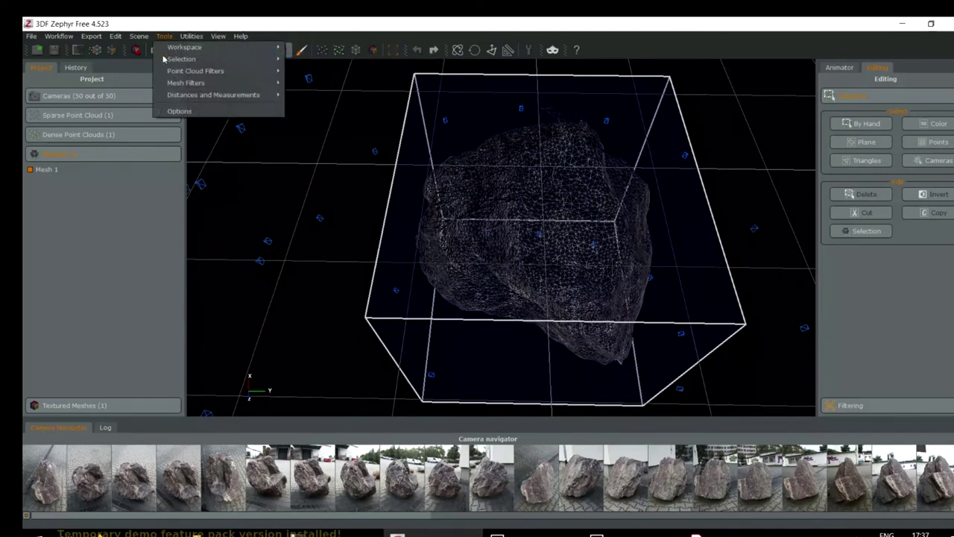
pyautogui.moveTo(184, 84)
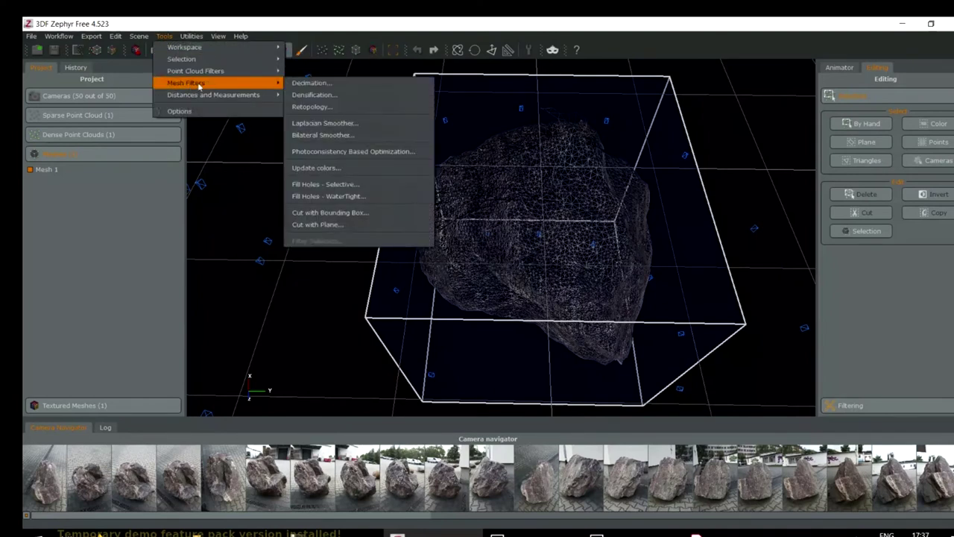
pyautogui.click(335, 185)
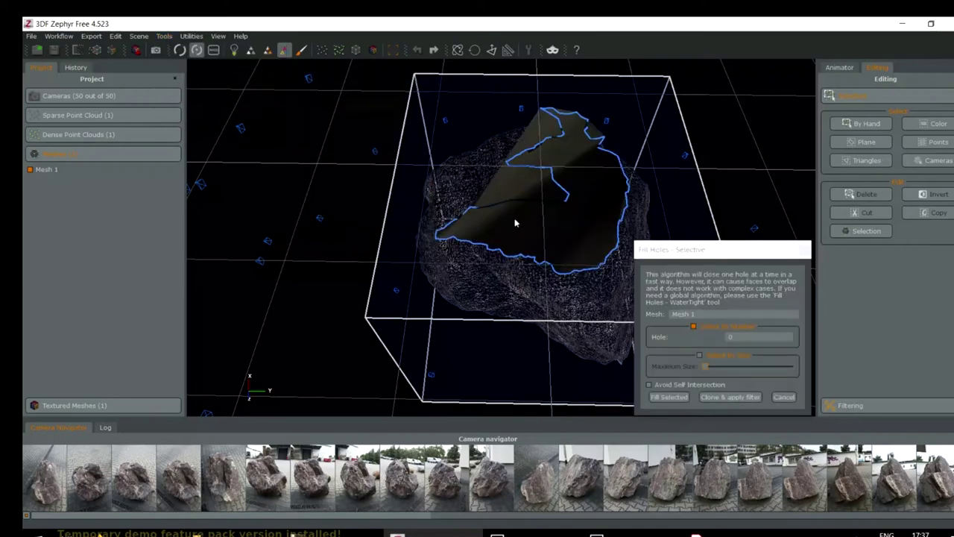
pyautogui.moveTo(492, 221); pyautogui.dragTo(420, 268)
pyautogui.scroll(2, 362, 294)
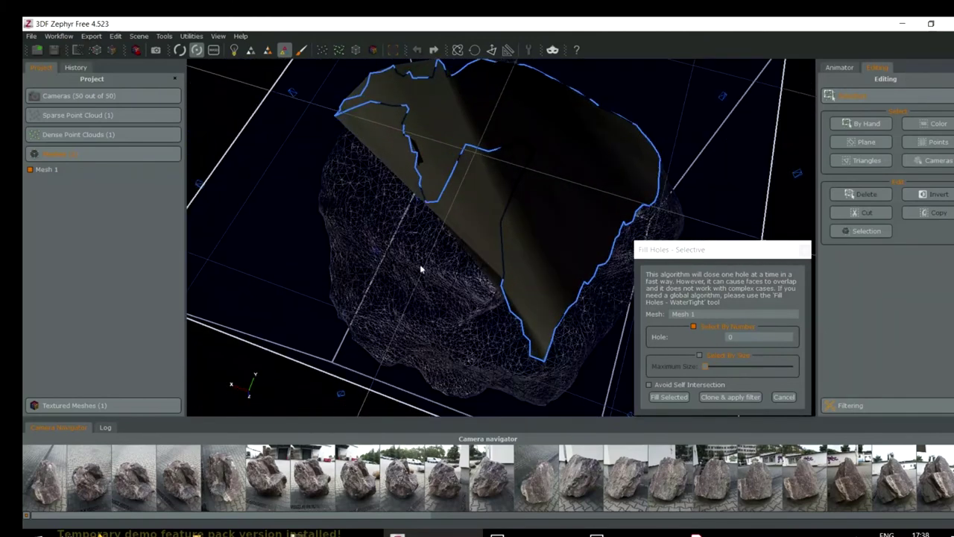
pyautogui.click(740, 275)
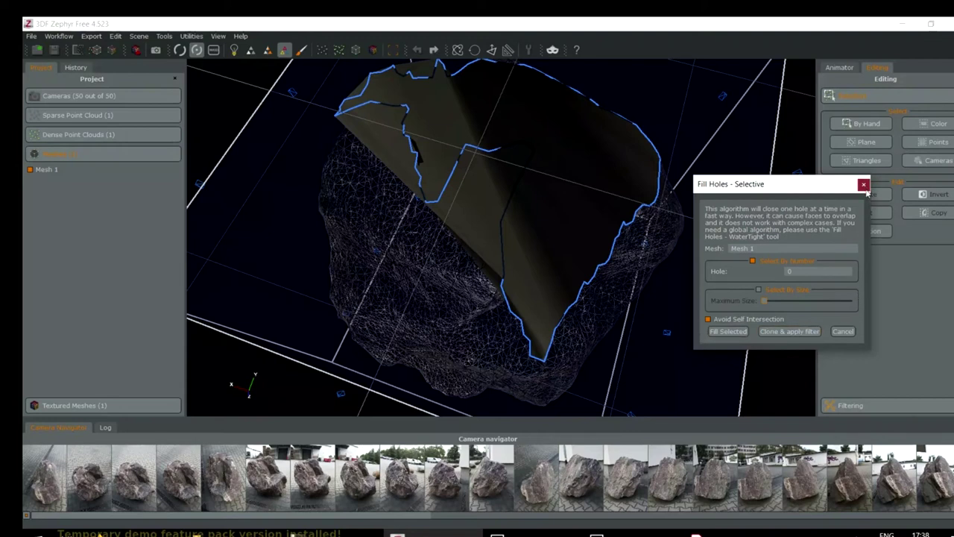
pyautogui.click(843, 331)
pyautogui.moveTo(548, 276)
pyautogui.mouseDown()
pyautogui.moveTo(425, 181)
pyautogui.moveTo(402, 81)
pyautogui.moveTo(419, 226)
pyautogui.moveTo(472, 303)
pyautogui.moveTo(452, 388)
pyautogui.moveTo(435, 401)
pyautogui.moveTo(471, 261)
pyautogui.moveTo(464, 365)
pyautogui.moveTo(475, 390)
pyautogui.moveTo(403, 101)
pyautogui.moveTo(420, 217)
pyautogui.moveTo(410, 240)
pyautogui.moveTo(440, 339)
pyautogui.mouseUp()
# Open the Point Cloud Decimation filter for the dense point cloud, dismiss it and look through the available mesh filters.
pyautogui.click(164, 36)
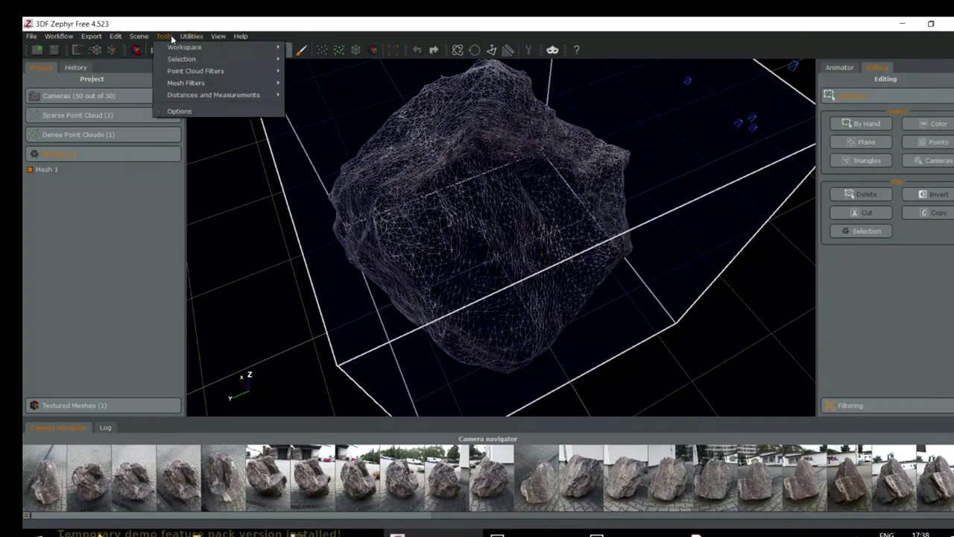
pyautogui.moveTo(171, 64)
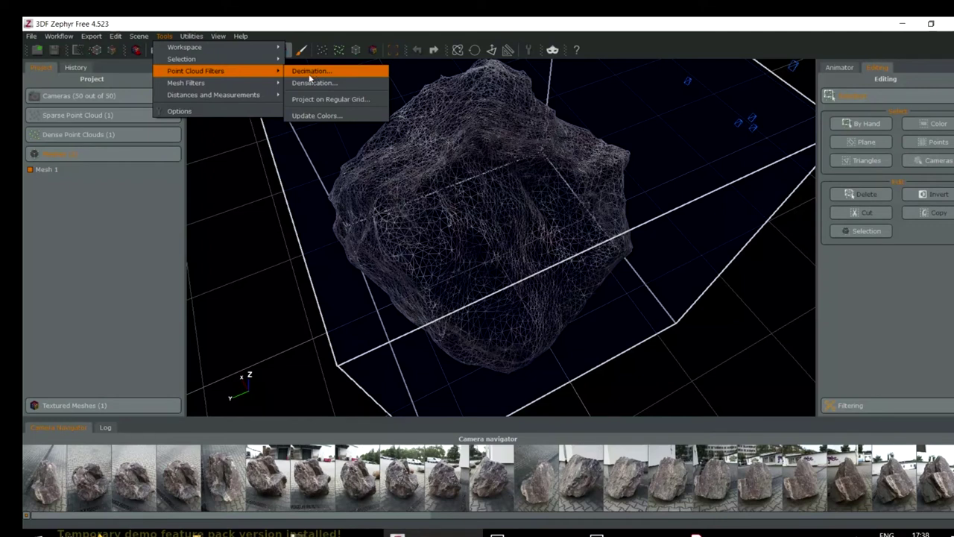
pyautogui.click(306, 74)
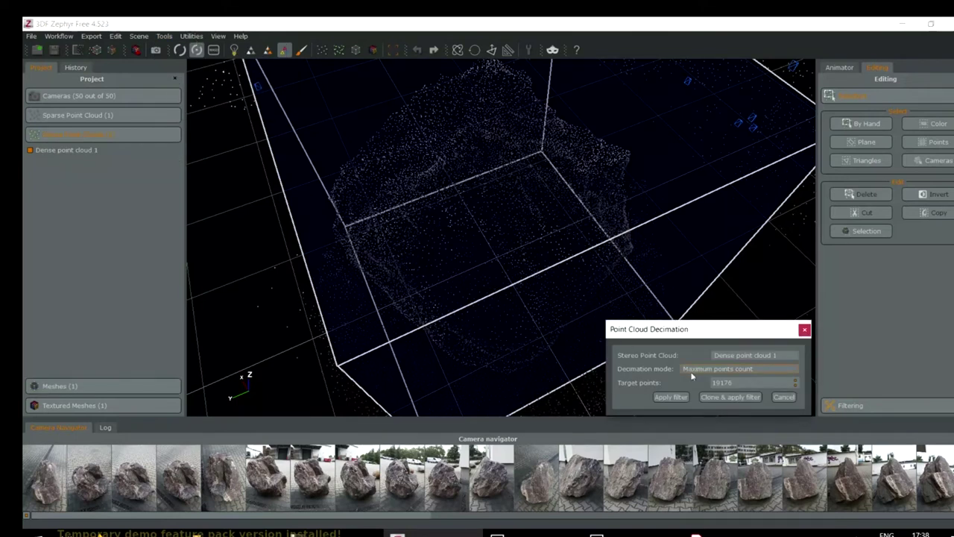
pyautogui.click(805, 329)
pyautogui.click(164, 35)
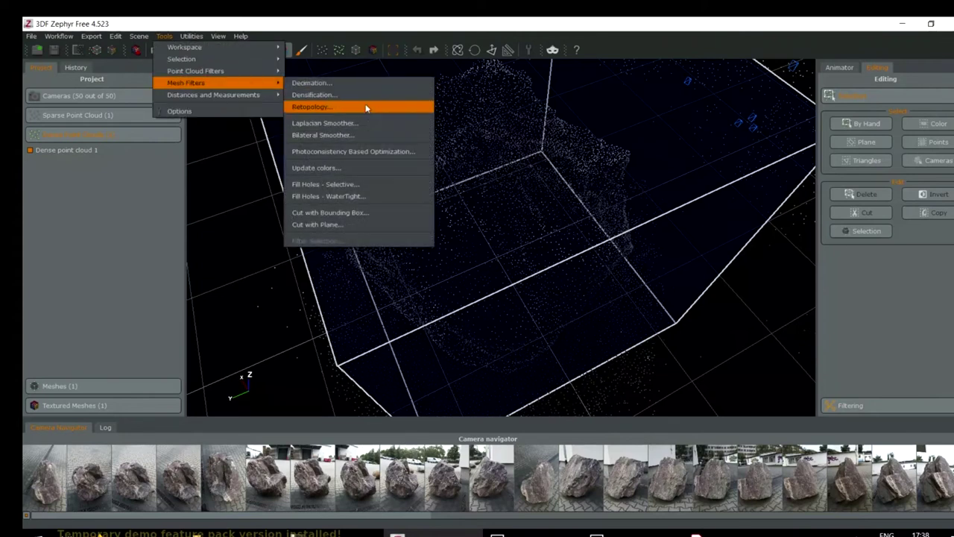
pyautogui.click(580, 188)
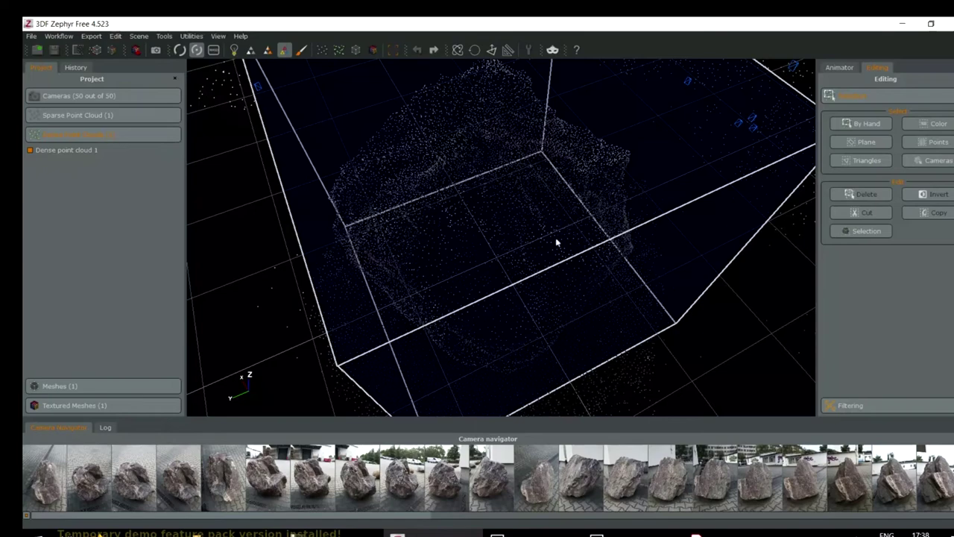
# Select the rock's dense point cloud from above with a rectangle around the bounding box, invert the selection and delete the surrounding points.
pyautogui.moveTo(417, 320); pyautogui.dragTo(411, 276)
pyautogui.scroll(-5, 426, 264)
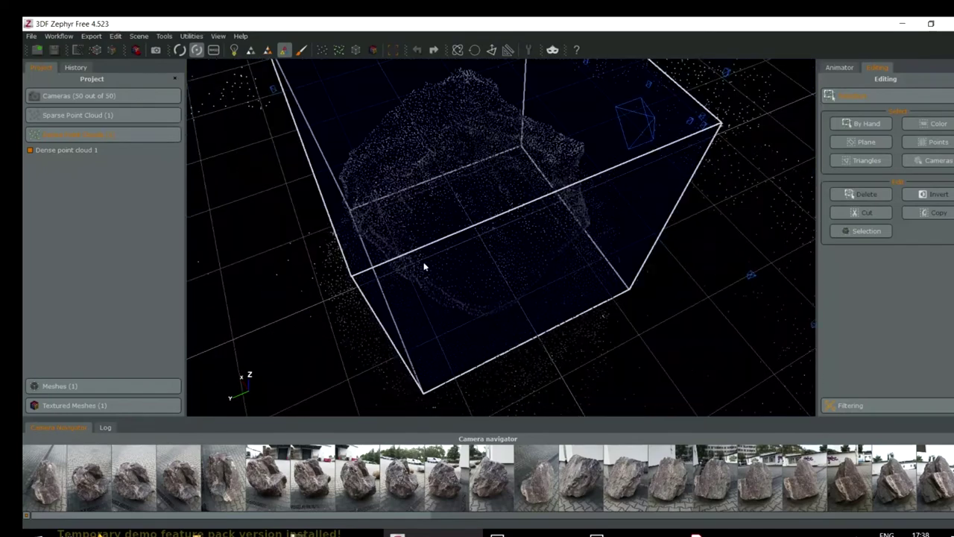
pyautogui.moveTo(479, 218); pyautogui.dragTo(542, 222)
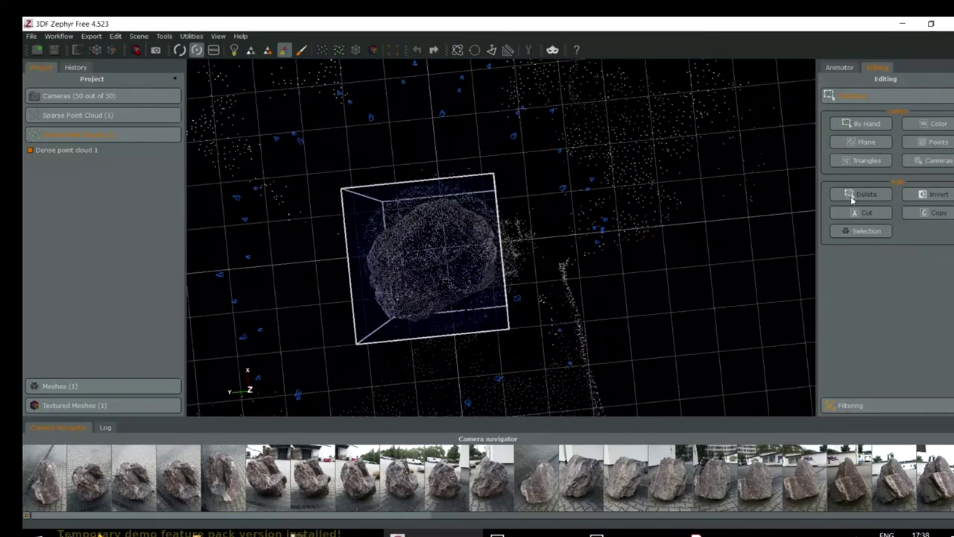
pyautogui.click(863, 124)
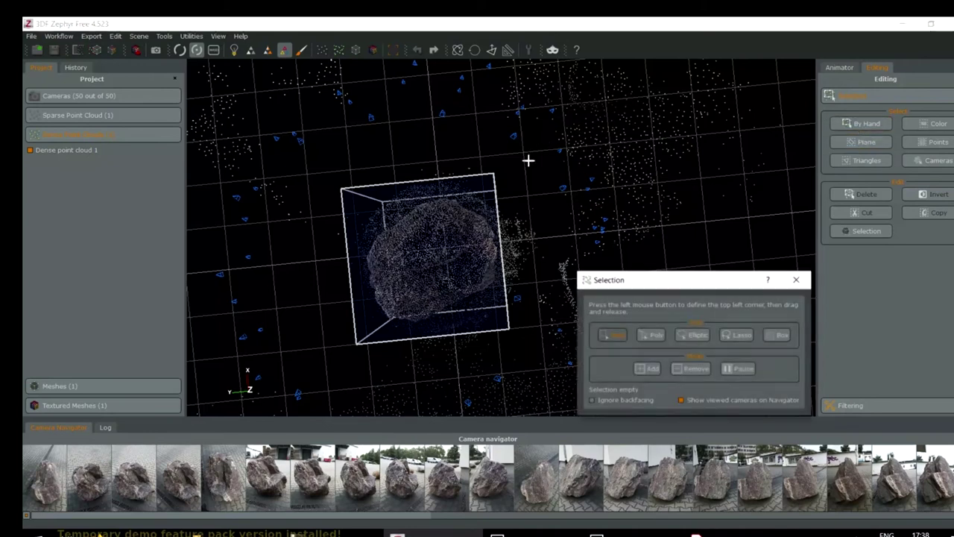
pyautogui.moveTo(517, 173); pyautogui.dragTo(358, 332)
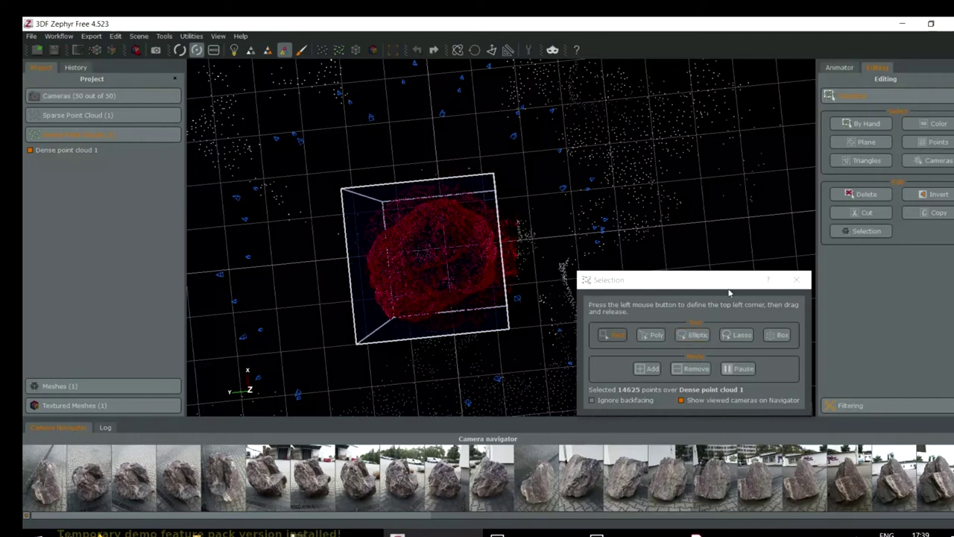
pyautogui.moveTo(729, 291); pyautogui.dragTo(720, 259)
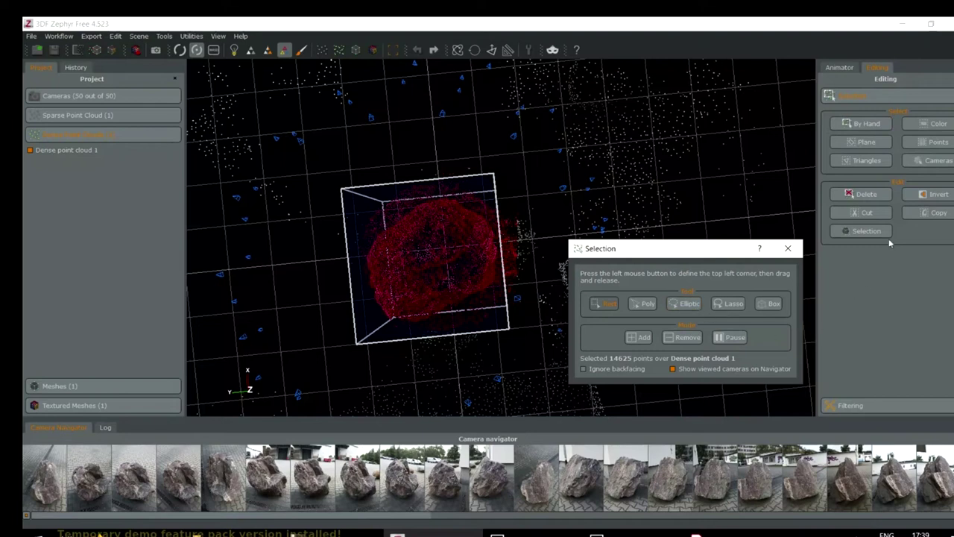
pyautogui.click(939, 196)
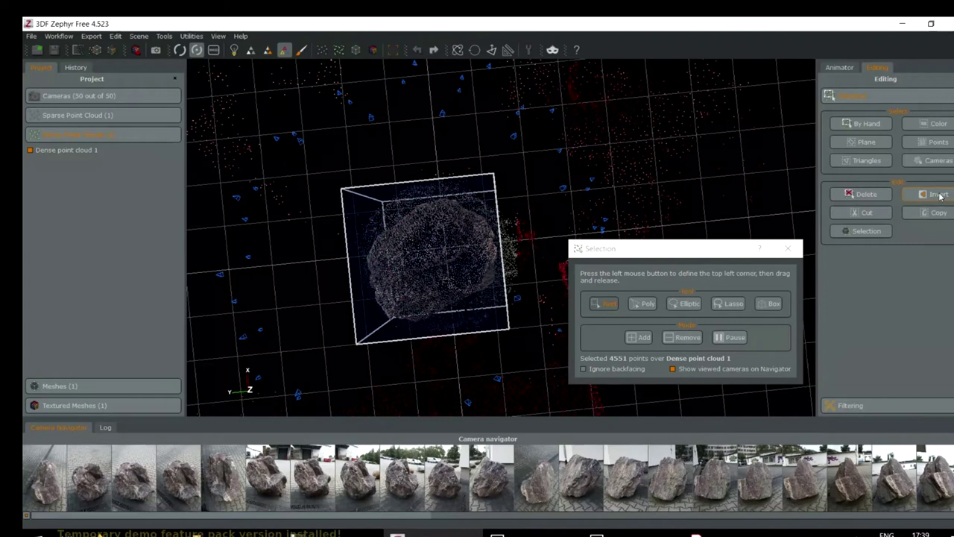
pyautogui.click(862, 195)
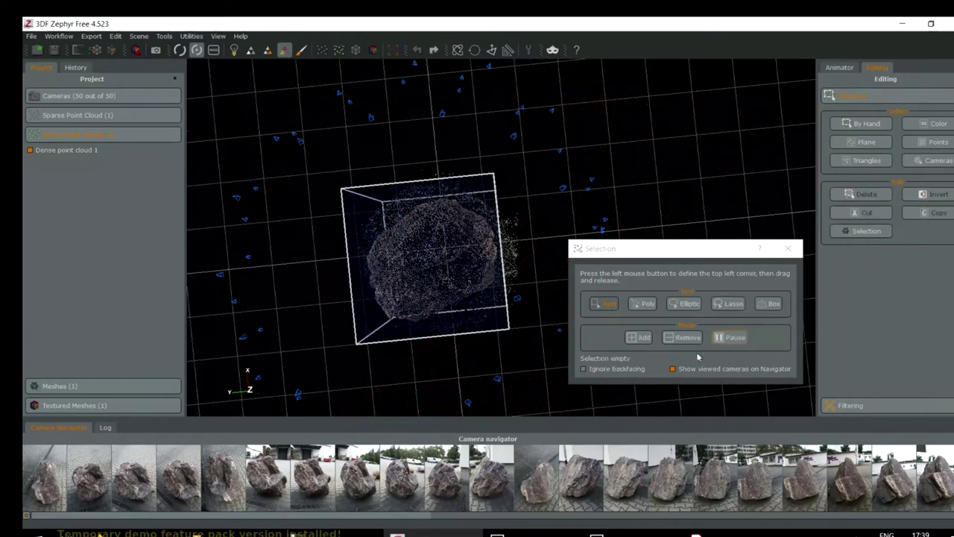
pyautogui.click(788, 248)
# Lower a horizontal selection plane to Z 0.3646 at the rock's base, invert the selection and delete the ground points below it.
pyautogui.moveTo(566, 224); pyautogui.dragTo(520, 255)
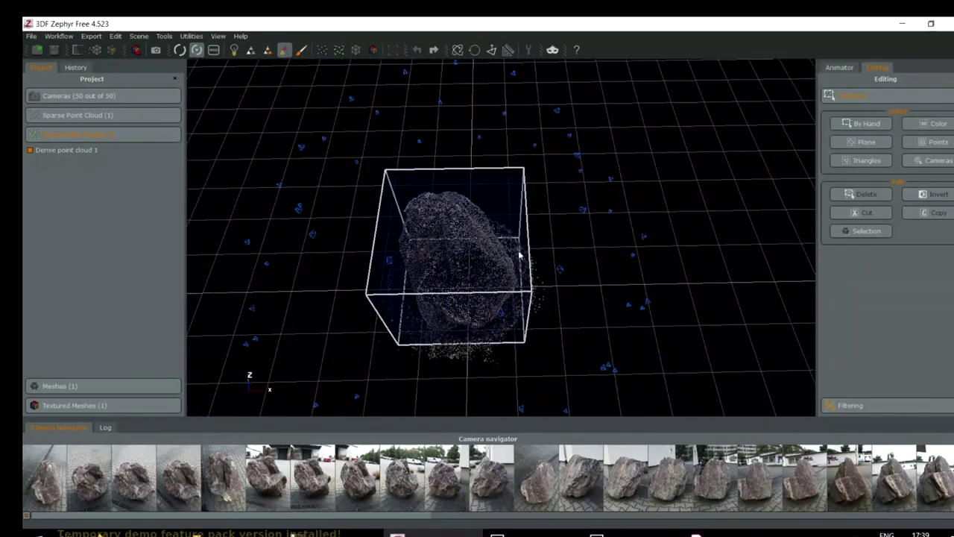
pyautogui.moveTo(461, 321); pyautogui.dragTo(422, 241)
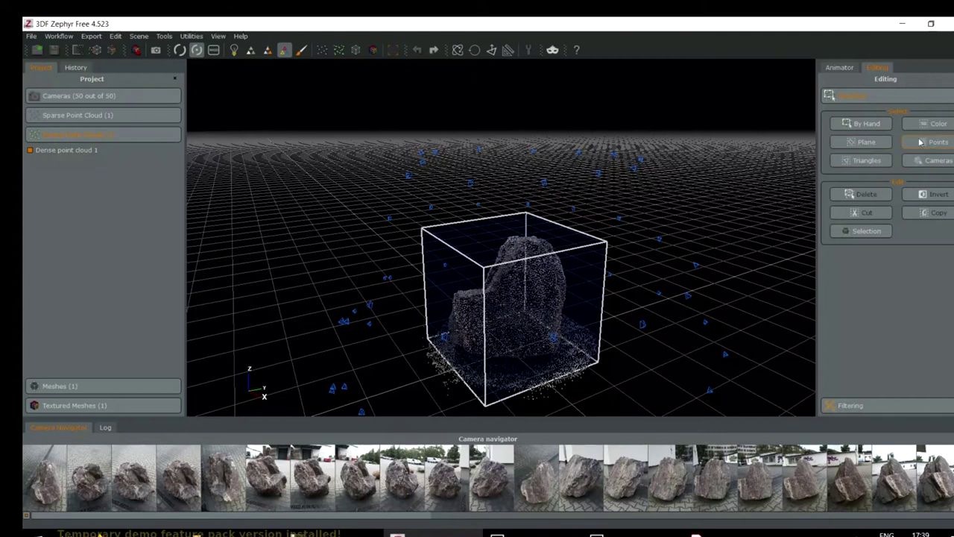
pyautogui.click(867, 142)
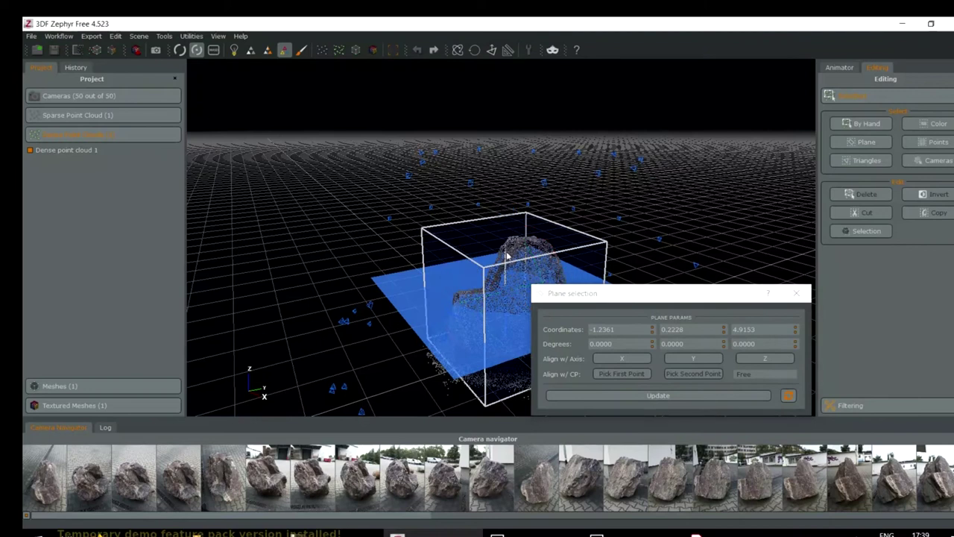
pyautogui.moveTo(503, 293); pyautogui.dragTo(498, 312)
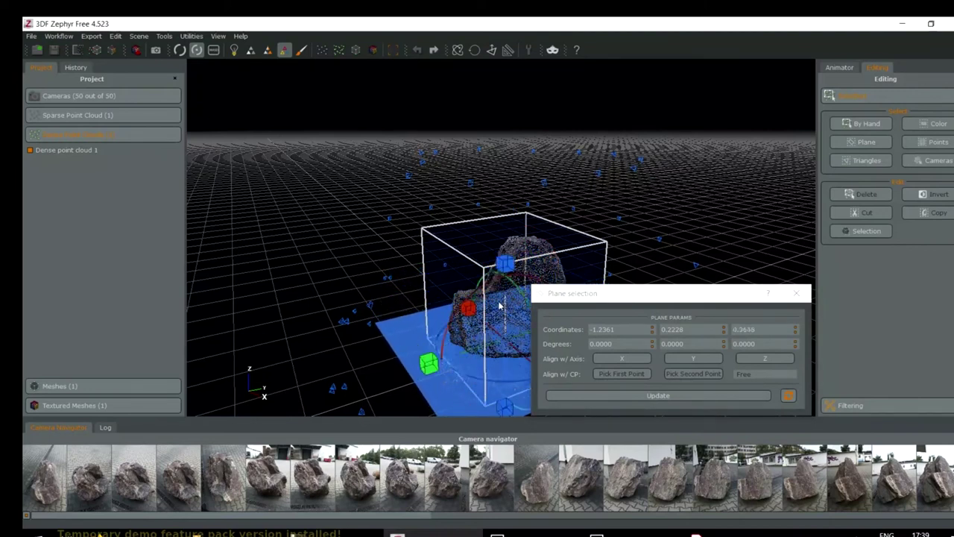
pyautogui.click(687, 403)
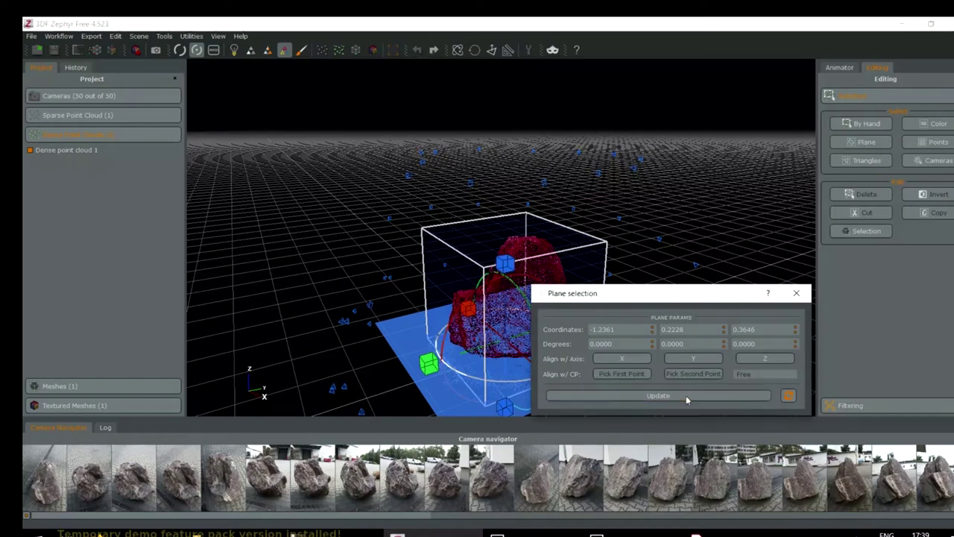
pyautogui.click(932, 193)
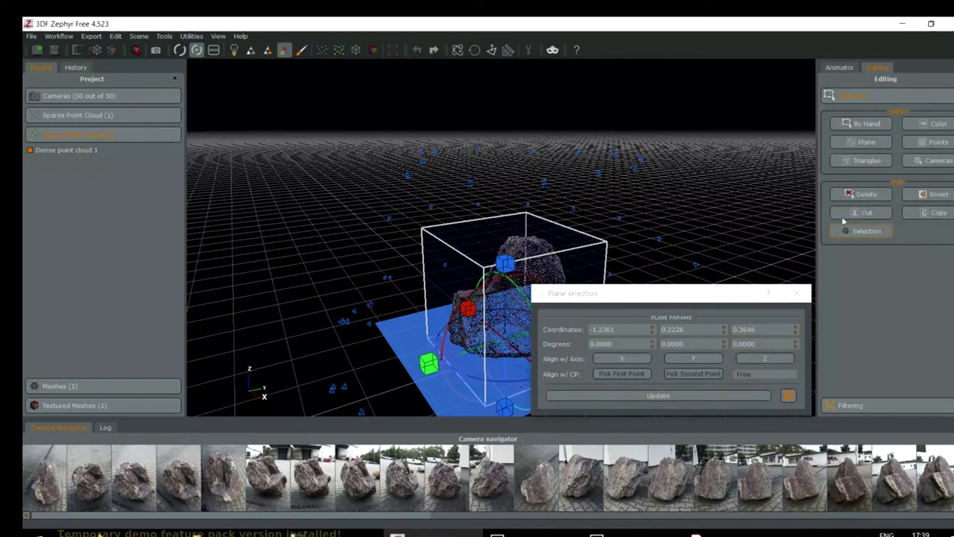
pyautogui.click(857, 194)
pyautogui.moveTo(655, 352); pyautogui.dragTo(661, 322)
pyautogui.scroll(3, 528, 368)
pyautogui.moveTo(528, 369); pyautogui.dragTo(559, 320)
# Apply the Retopology mesh filter to Mesh 1 with a factor of 1.70, 5 iterations and Update colors enabled.
pyautogui.click(191, 36)
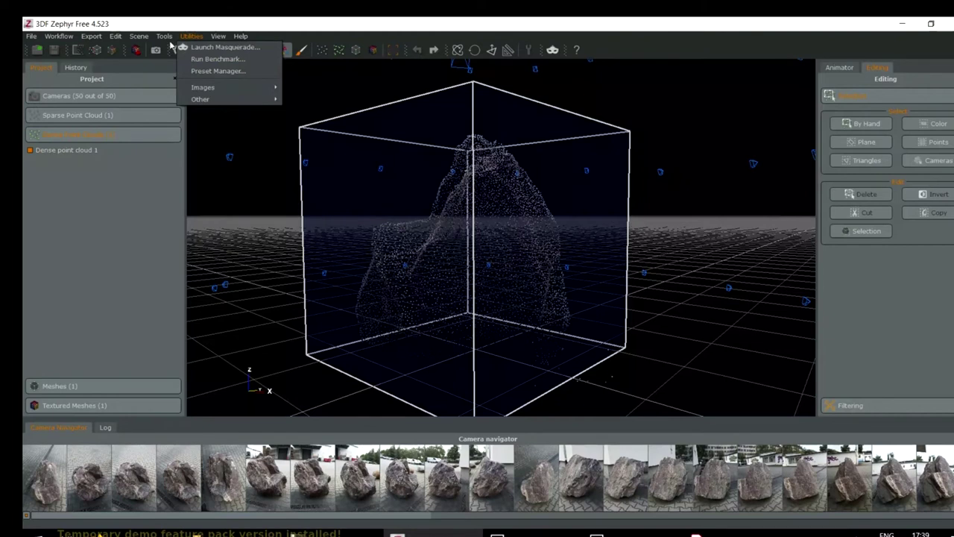
pyautogui.moveTo(164, 37)
pyautogui.moveTo(187, 83)
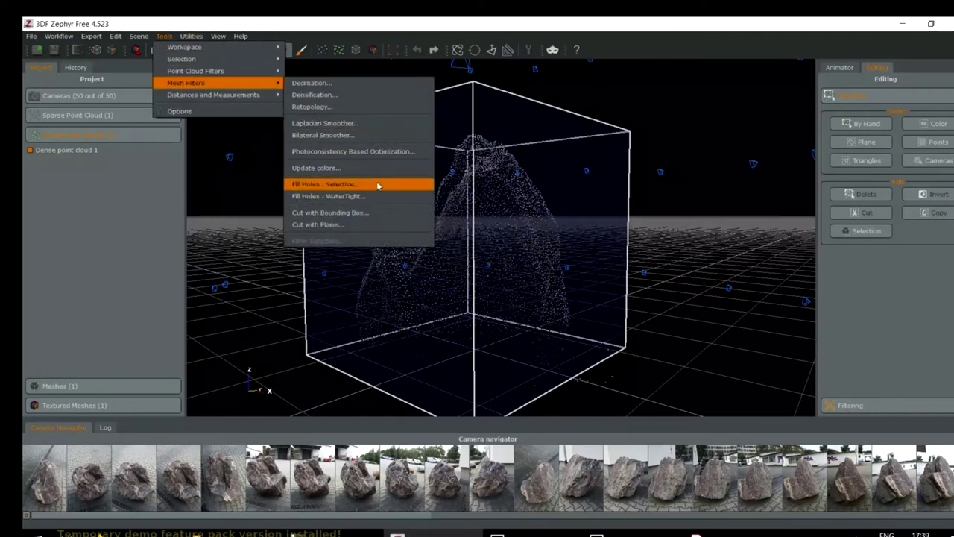
pyautogui.click(312, 107)
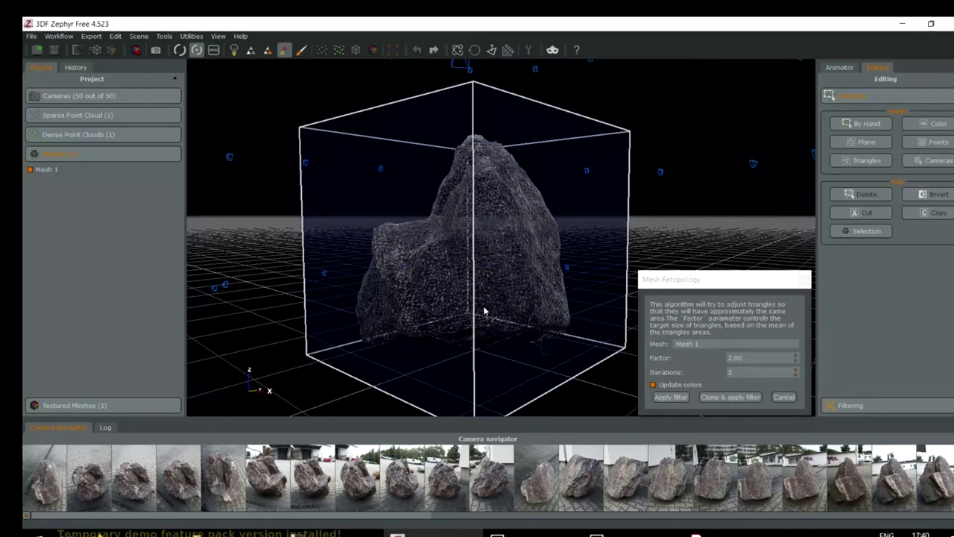
pyautogui.scroll(6, 433, 391)
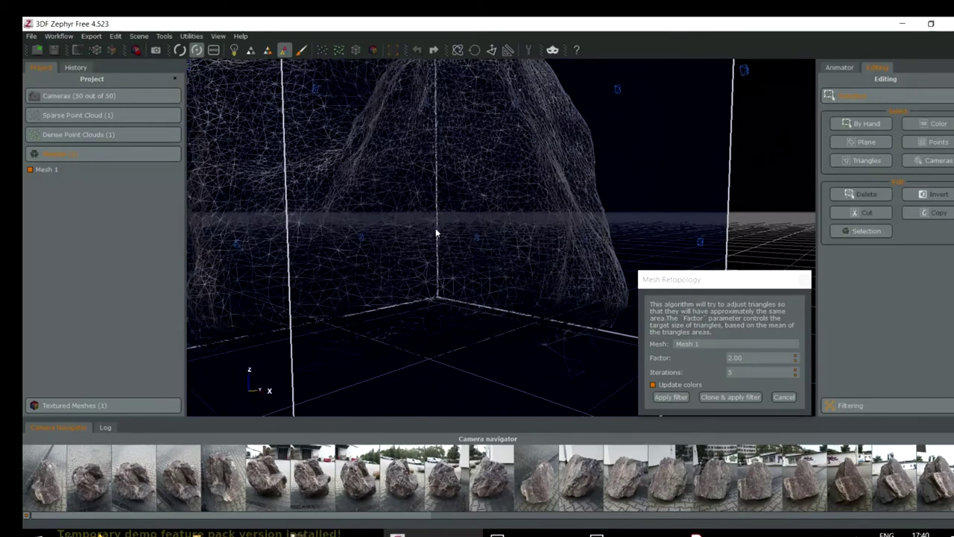
pyautogui.moveTo(706, 278); pyautogui.dragTo(675, 140)
pyautogui.press('Tab')
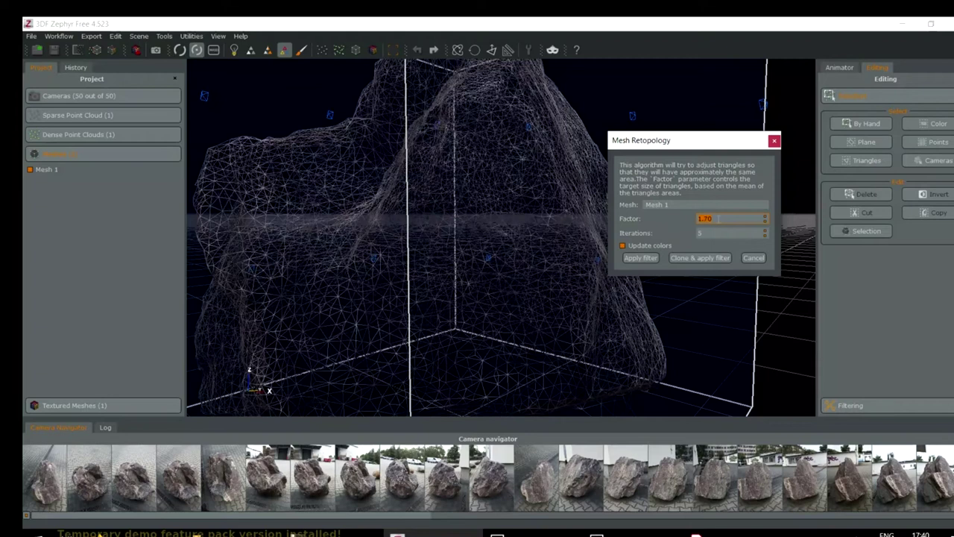
pyautogui.click(642, 258)
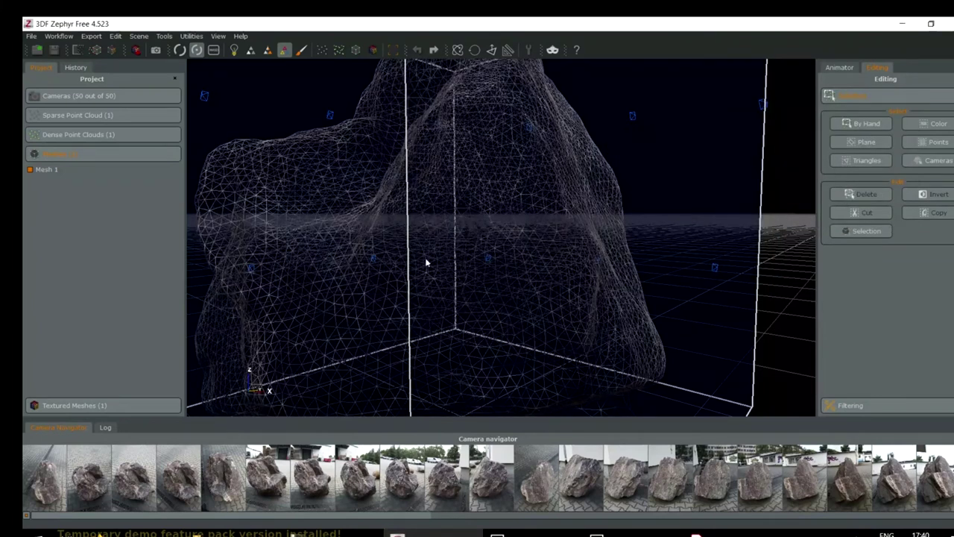
# Apply the Retopology filter to Mesh 1 again with a factor of 0.70 and inspect the triangles on the rock's surface.
pyautogui.click(162, 36)
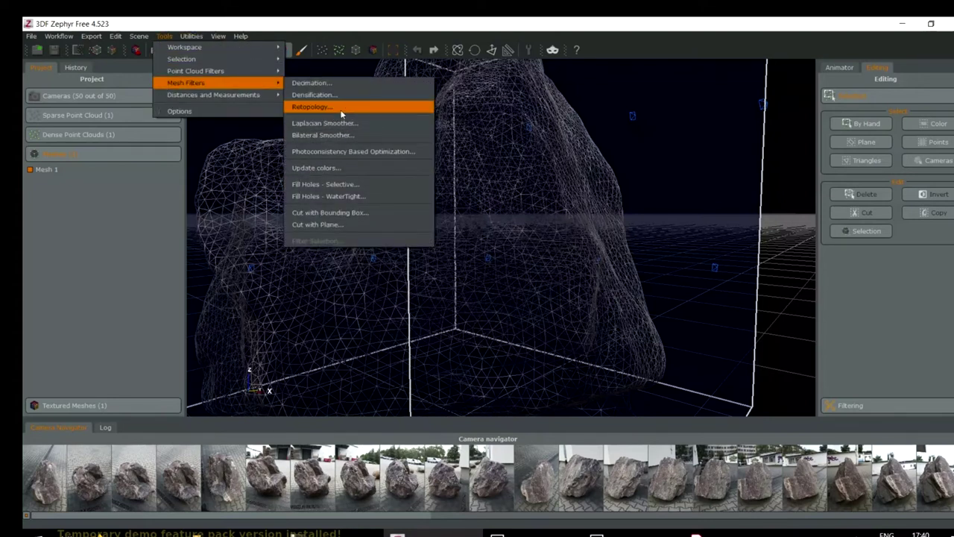
pyautogui.click(341, 109)
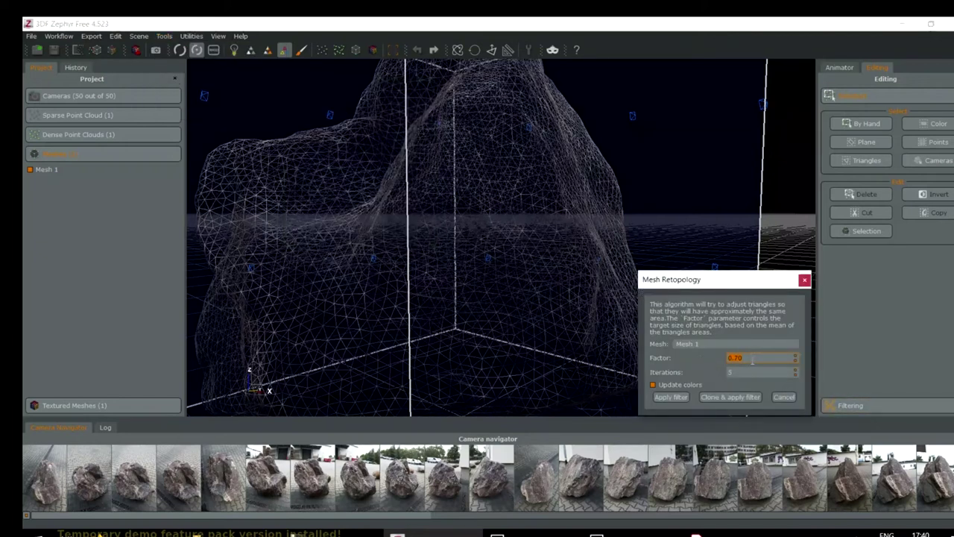
pyautogui.click(670, 396)
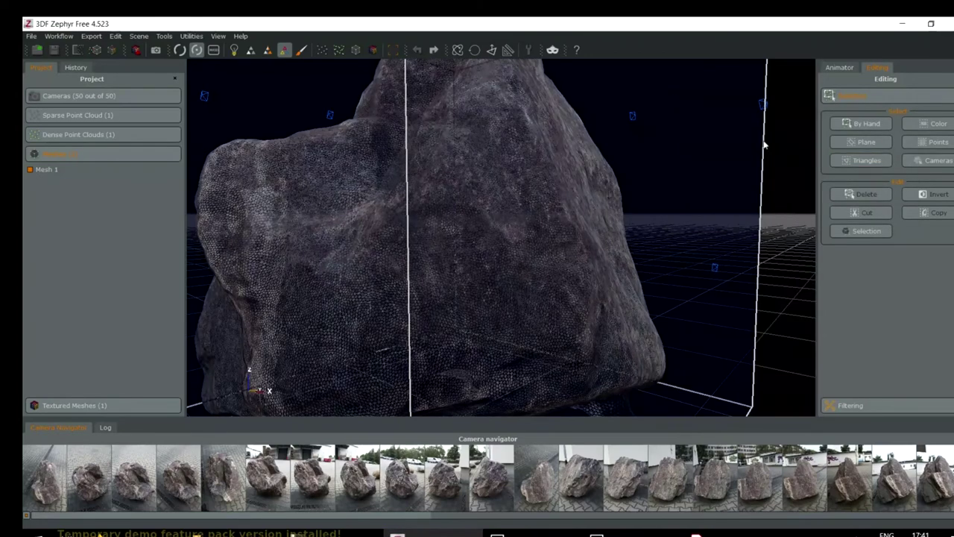
pyautogui.moveTo(385, 328); pyautogui.dragTo(522, 293)
pyautogui.scroll(-5, 522, 293)
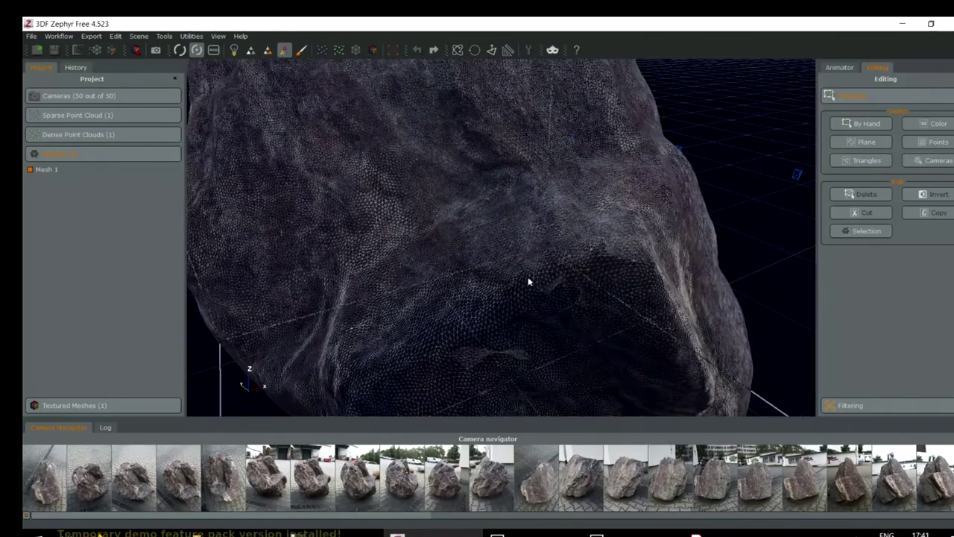
pyautogui.scroll(5, 470, 240)
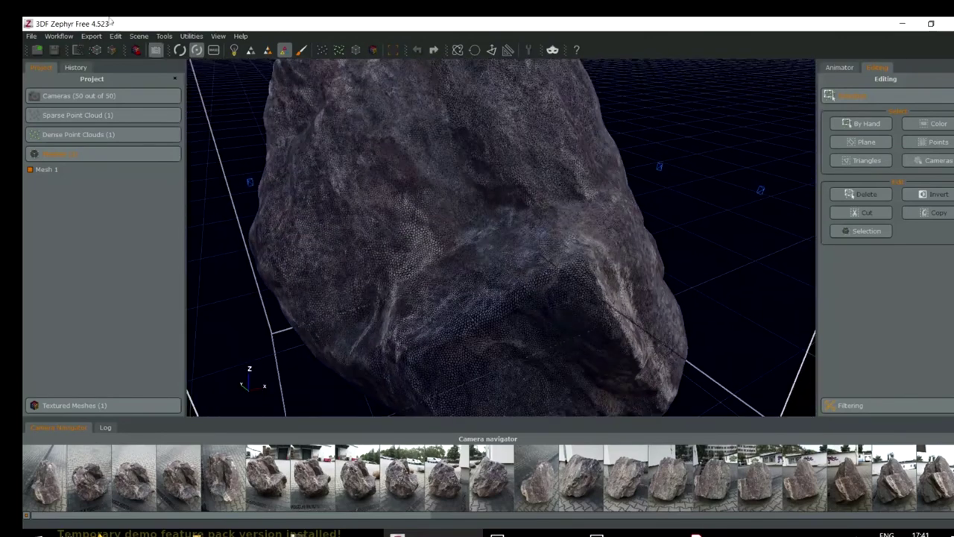
# Apply the Retopology filter to Mesh 1 with a factor of 4.00 and inspect the triangle size.
pyautogui.click(167, 36)
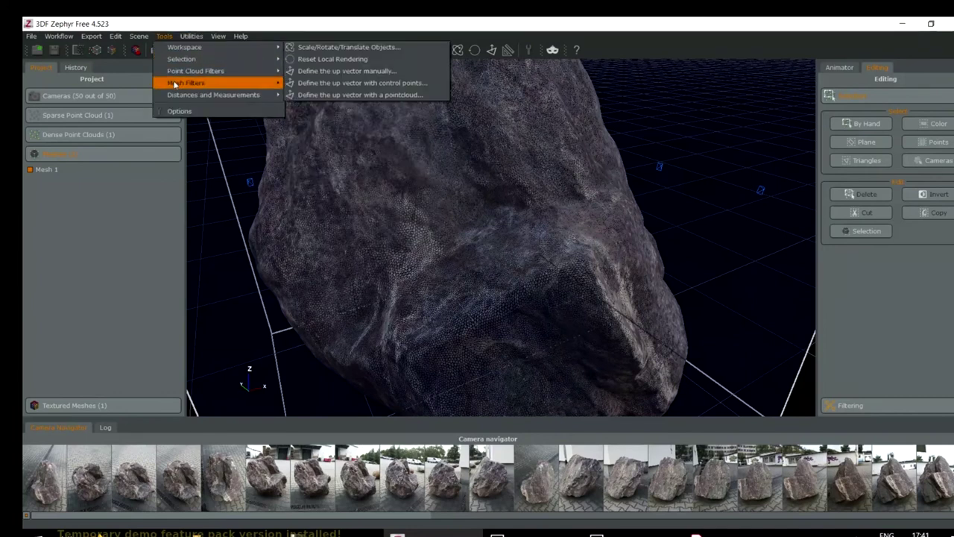
pyautogui.moveTo(176, 82)
pyautogui.click(313, 108)
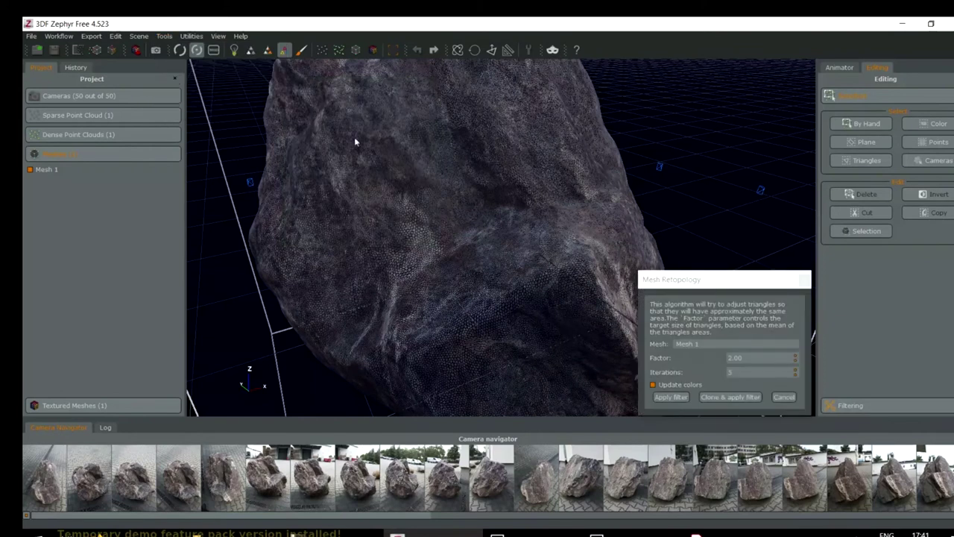
pyautogui.scroll(-1, 756, 358)
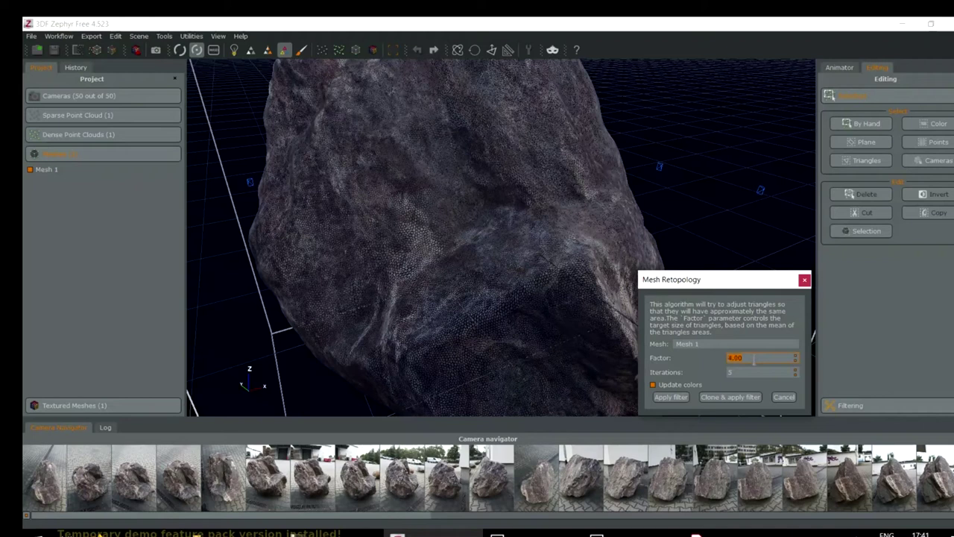
pyautogui.click(671, 396)
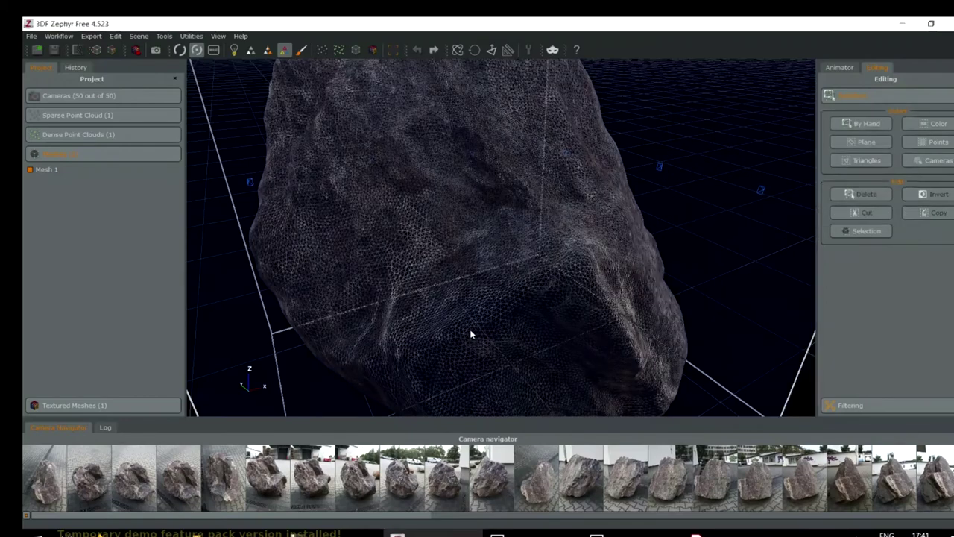
pyautogui.moveTo(470, 335)
pyautogui.mouseDown()
pyautogui.moveTo(545, 267)
pyautogui.moveTo(480, 237)
pyautogui.moveTo(437, 291)
pyautogui.moveTo(475, 267)
pyautogui.moveTo(475, 308)
pyautogui.moveTo(462, 321)
pyautogui.mouseUp()
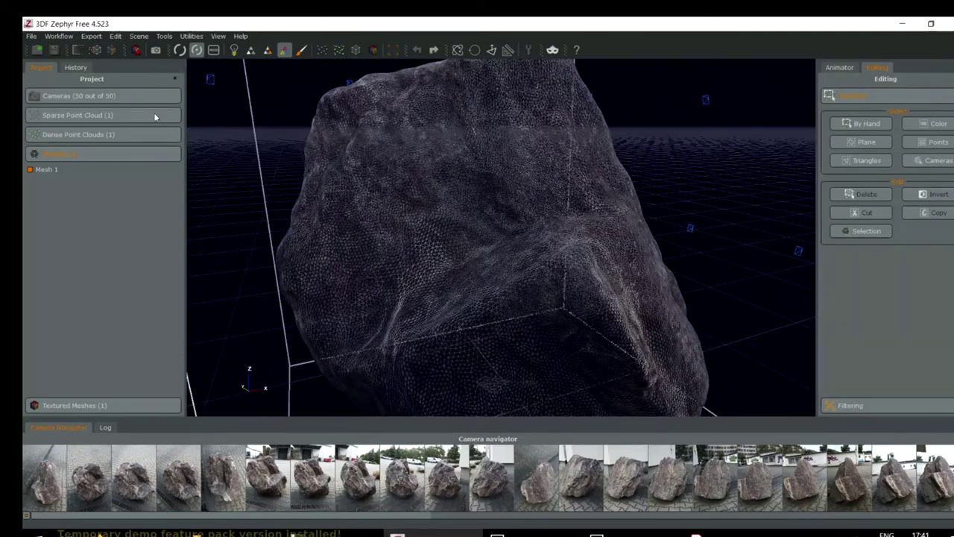
pyautogui.click(164, 37)
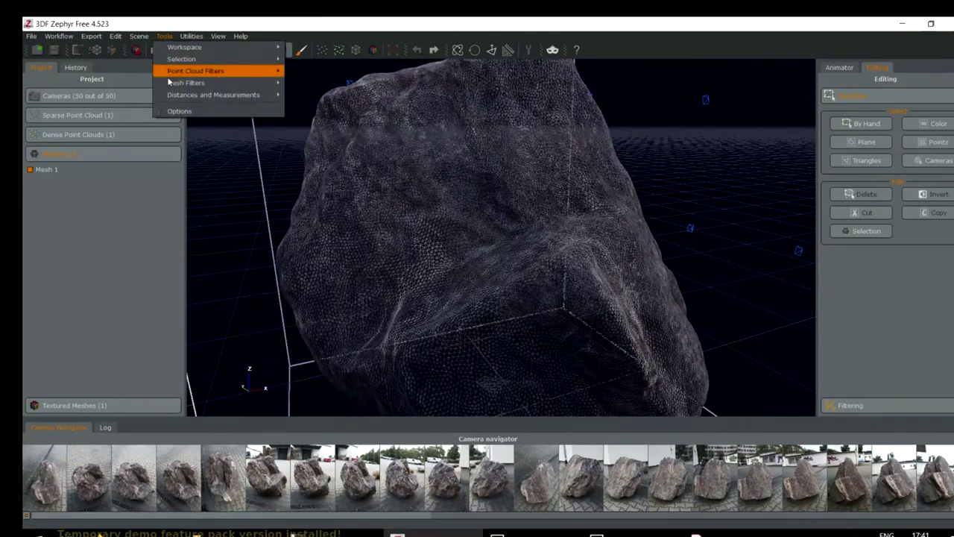
pyautogui.moveTo(216, 82)
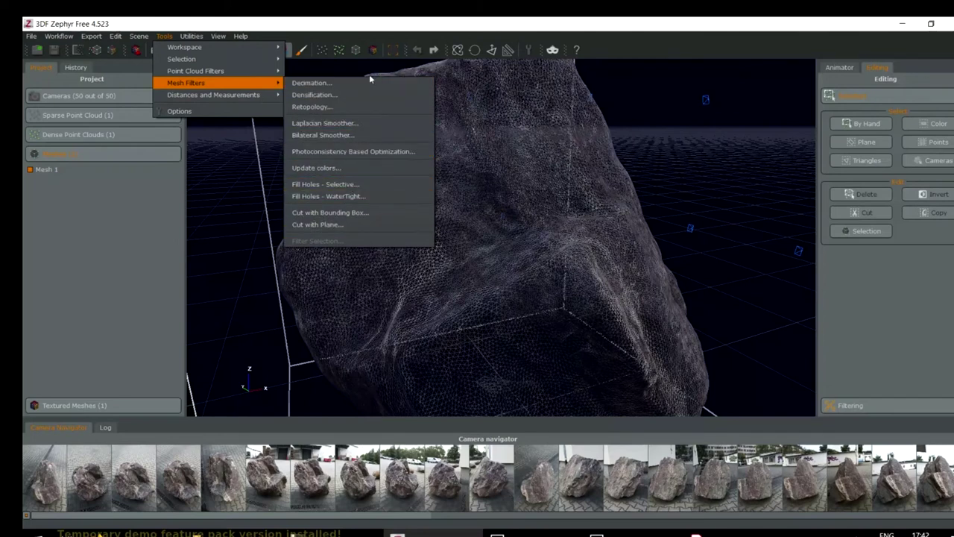
pyautogui.click(336, 107)
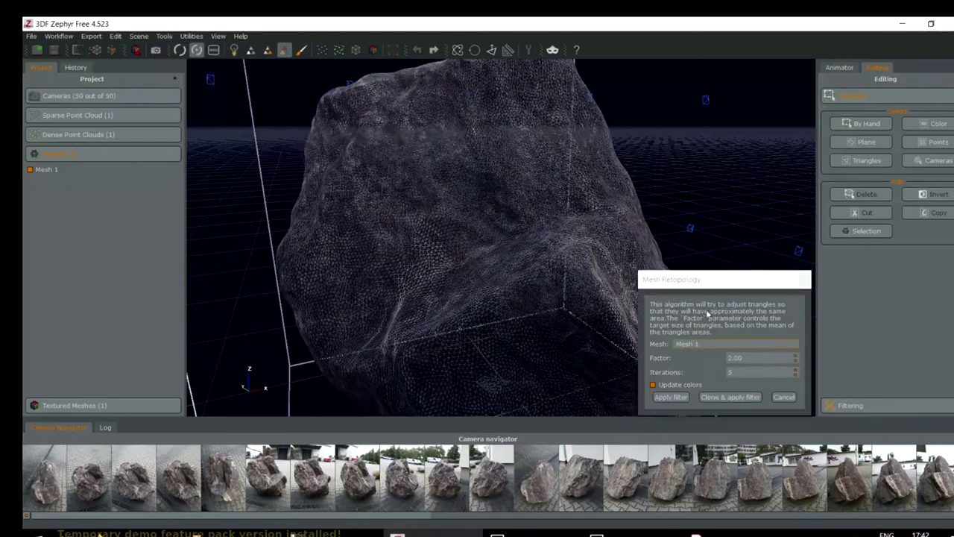
pyautogui.moveTo(708, 287); pyautogui.dragTo(649, 225)
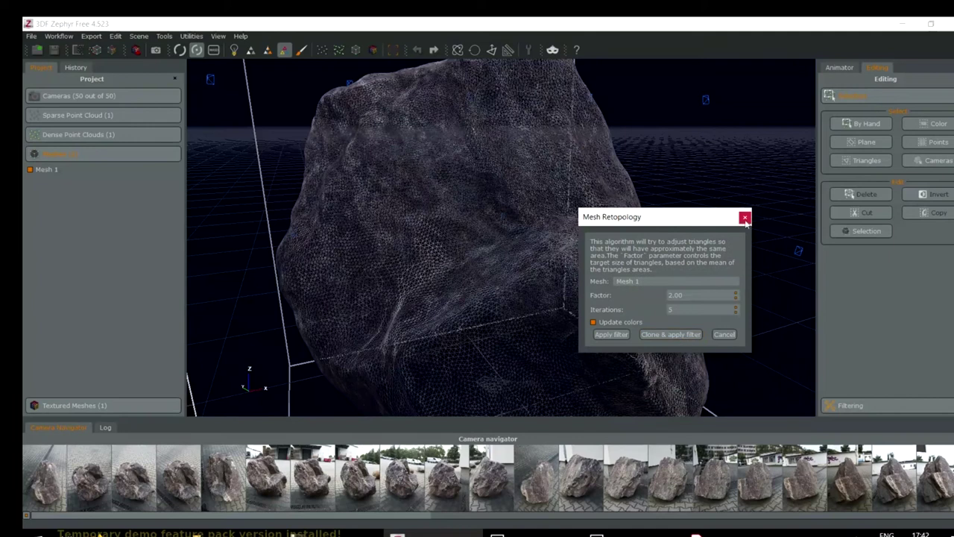
pyautogui.click(745, 219)
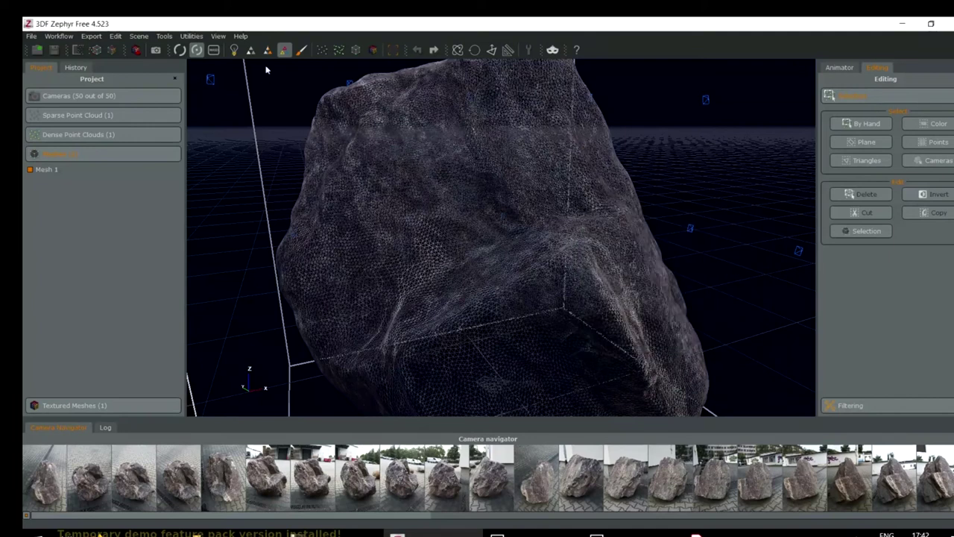
pyautogui.click(192, 36)
pyautogui.moveTo(170, 35)
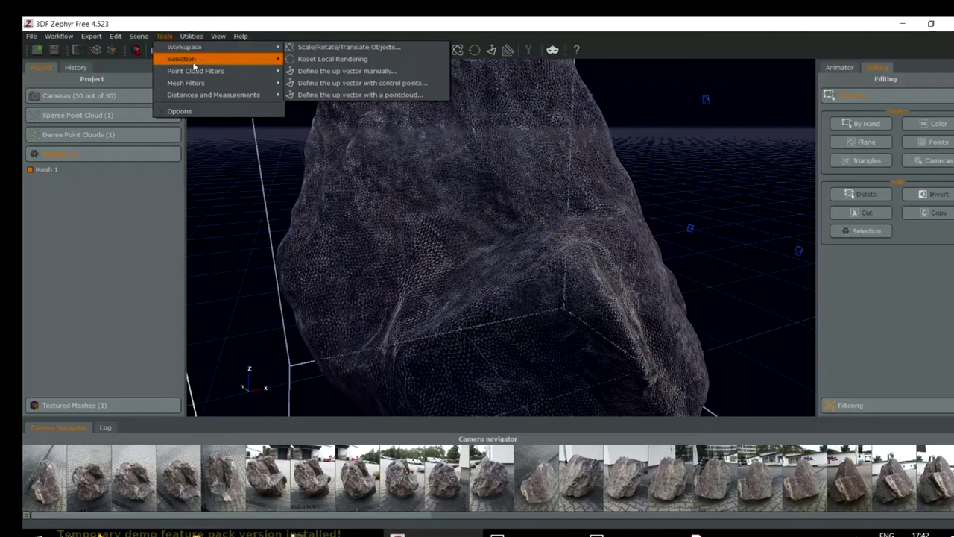
pyautogui.moveTo(192, 73)
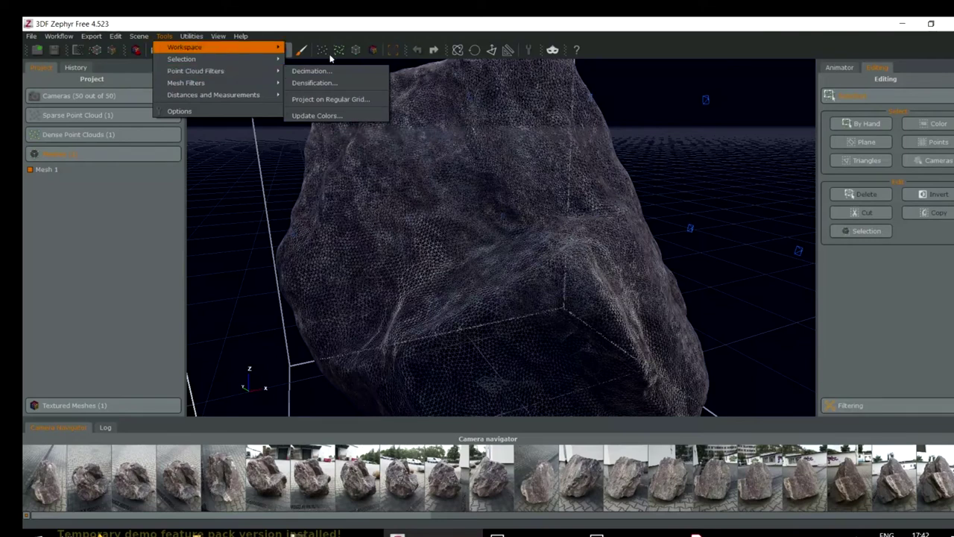
pyautogui.click(232, 234)
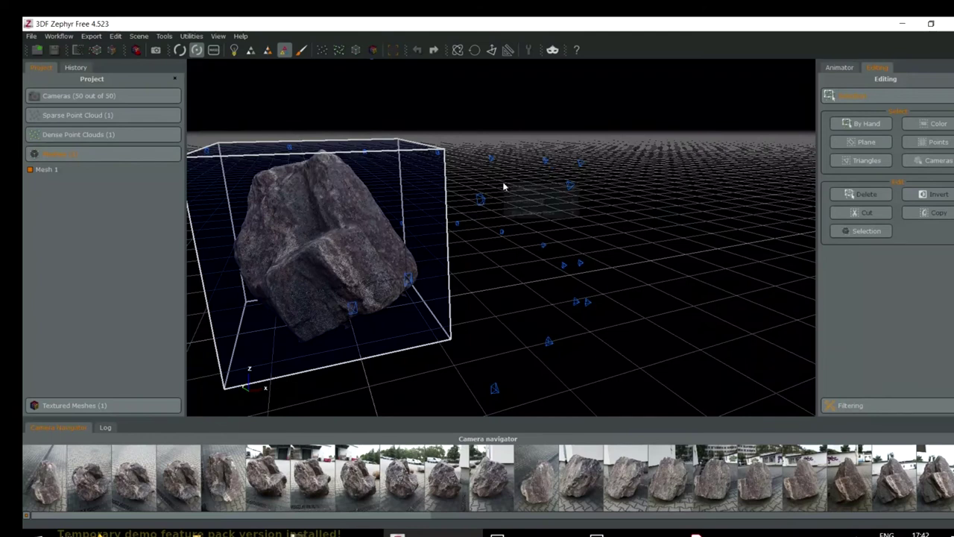
# Measure the diagonal distance across the rock with Quick Measurements, from its lower front corner to its upper far edge.
pyautogui.click(507, 49)
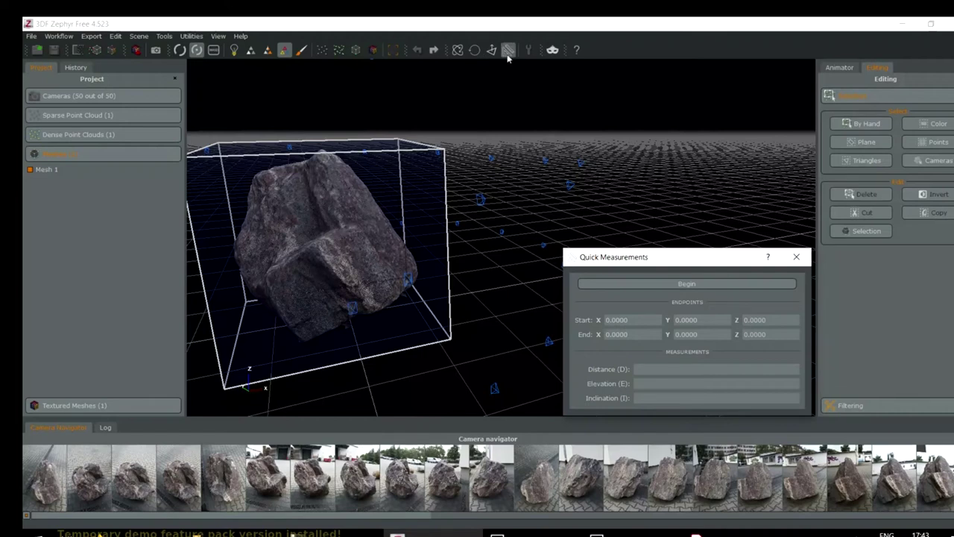
pyautogui.click(382, 300)
pyautogui.moveTo(383, 305); pyautogui.dragTo(368, 311)
pyautogui.rightClick(371, 306)
pyautogui.click(670, 265)
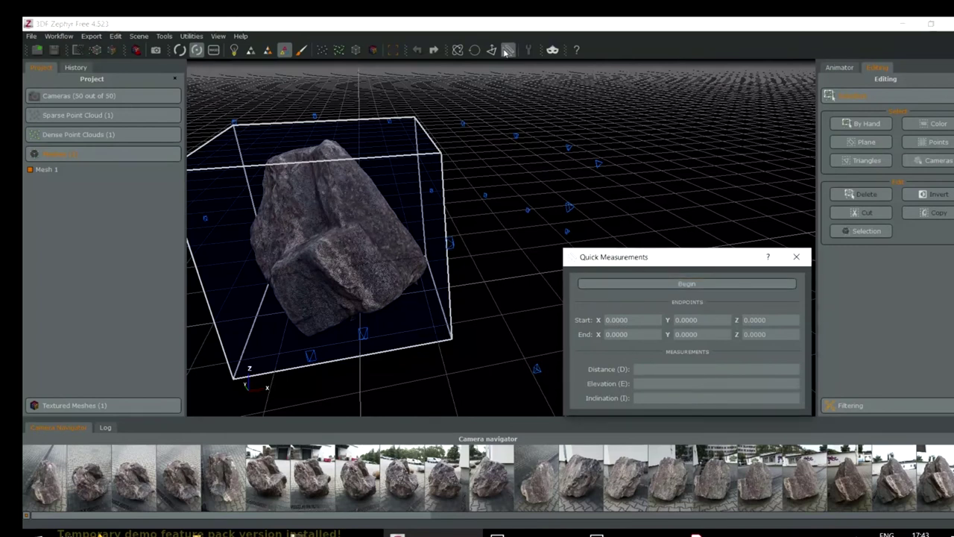
pyautogui.click(659, 284)
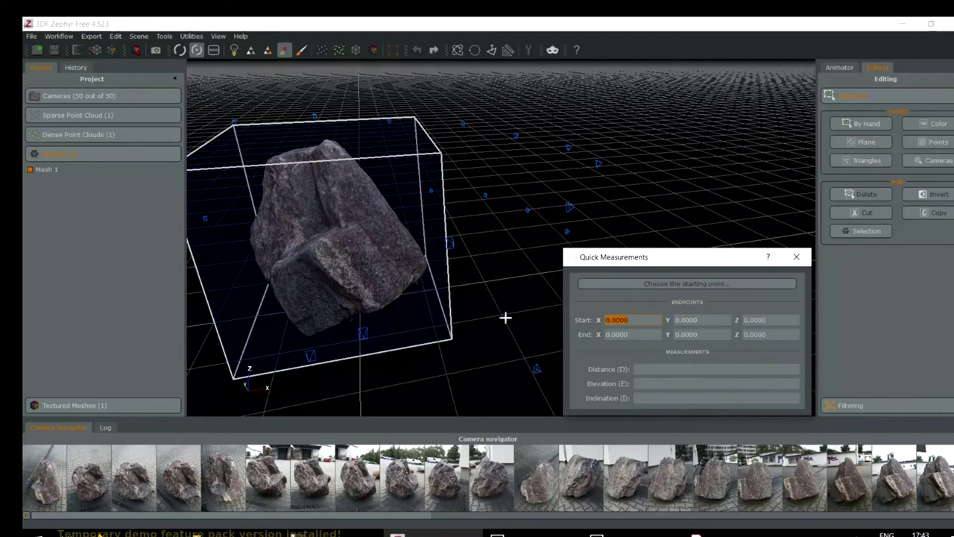
pyautogui.click(382, 296)
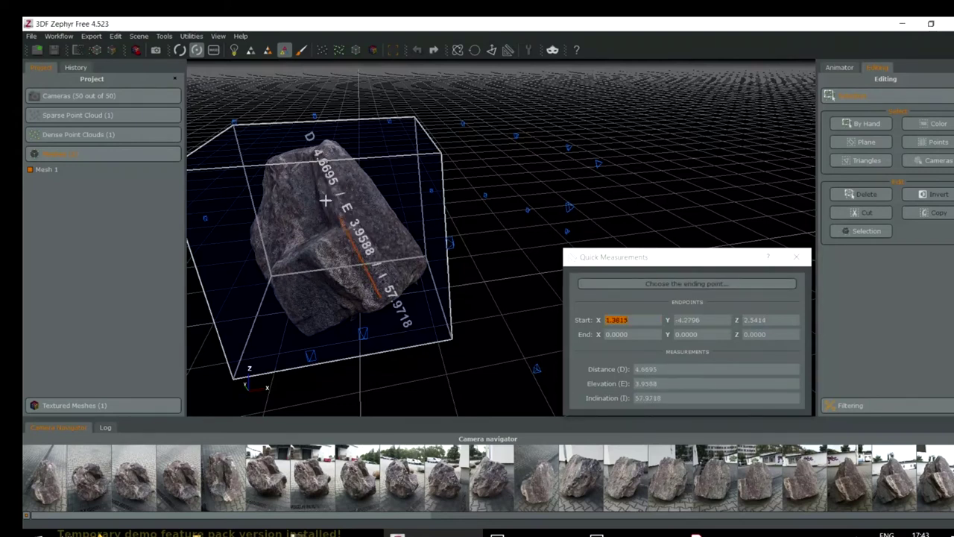
pyautogui.click(275, 160)
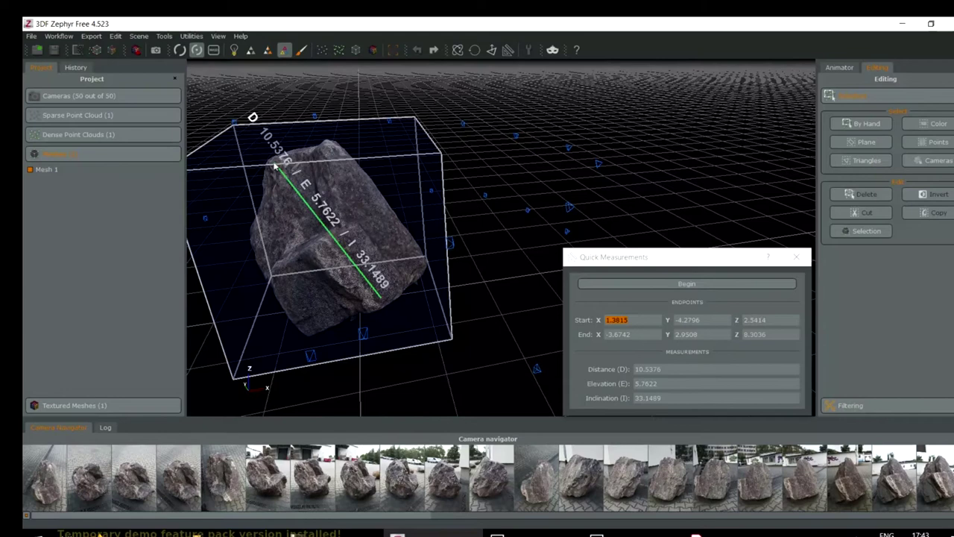
# Examine the measurement line against the rock and its distance value, and close the Quick Measurements tool.
pyautogui.rightClick(330, 313)
pyautogui.click(313, 316)
pyautogui.moveTo(315, 316); pyautogui.dragTo(402, 270)
pyautogui.scroll(6, 402, 270)
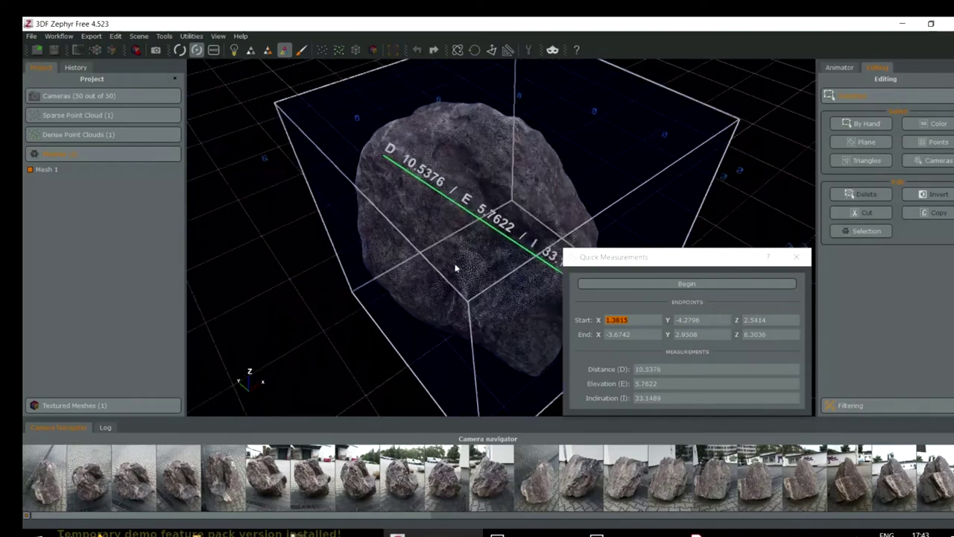
pyautogui.moveTo(431, 237); pyautogui.dragTo(369, 231)
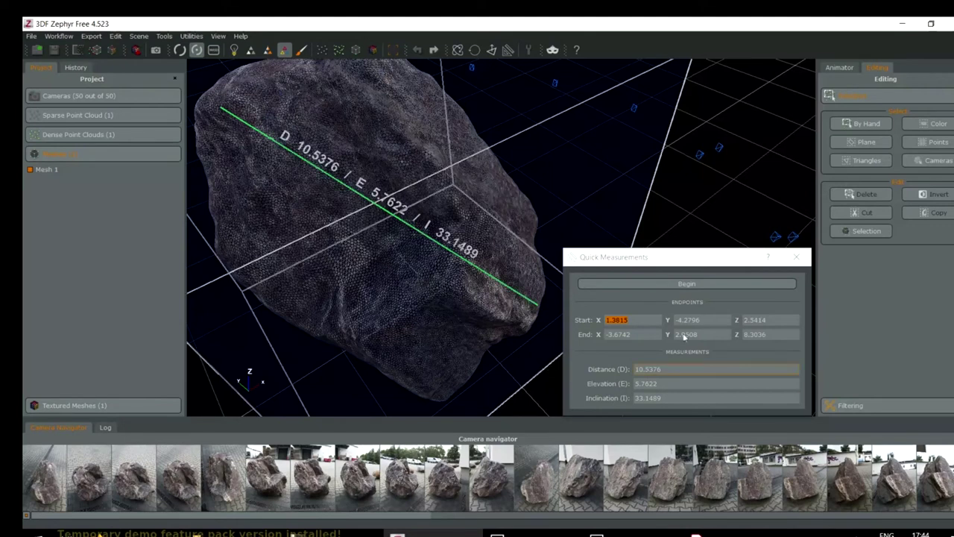
pyautogui.click(674, 369)
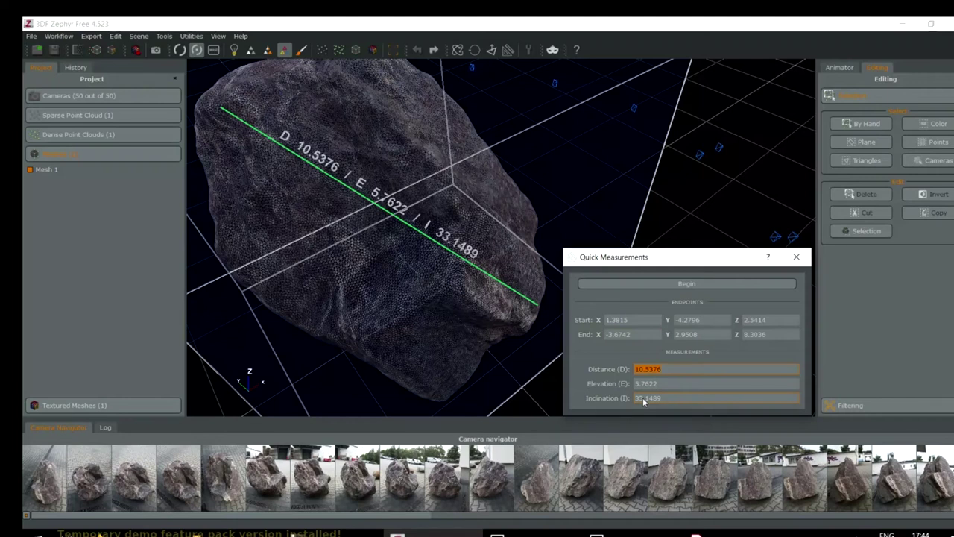
pyautogui.click(796, 256)
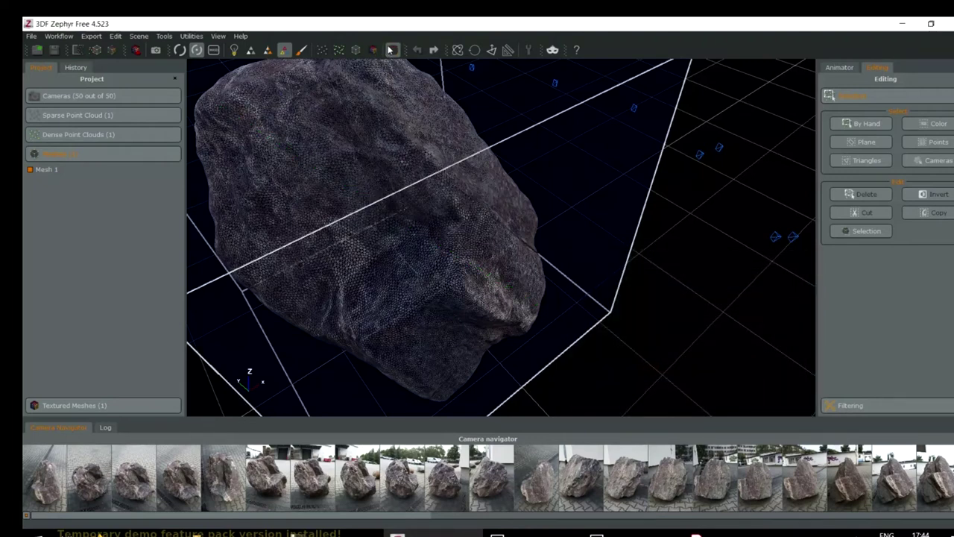
# Scale all structured objects by a factor of 5 with the Transform Objects tool.
pyautogui.click(457, 50)
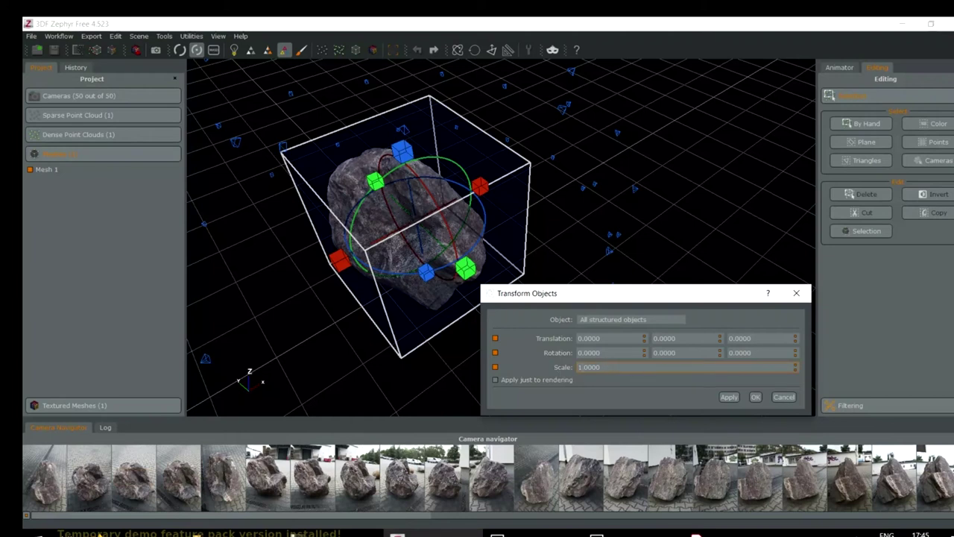
pyautogui.press('BackSpace')
pyautogui.write('5')
pyautogui.click(733, 400)
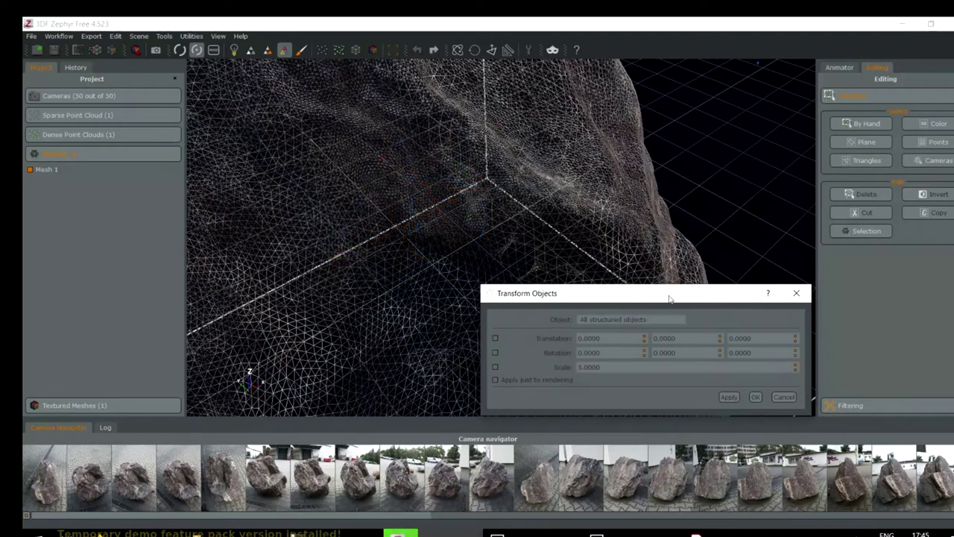
pyautogui.click(796, 293)
pyautogui.scroll(-5, 636, 308)
pyautogui.moveTo(472, 283); pyautogui.dragTo(433, 309)
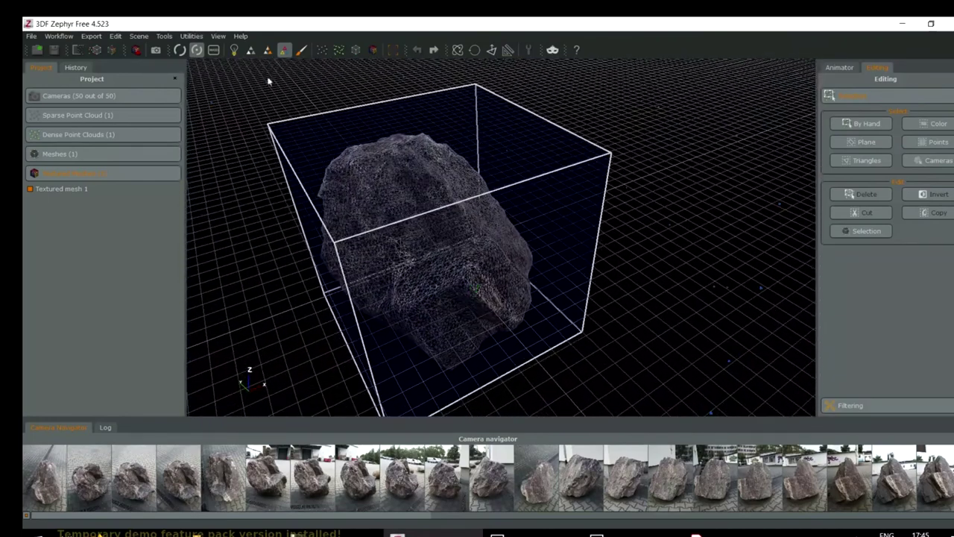
# Measure the scaled rock's diagonal again between its lower front corner and upper far edge.
pyautogui.click(507, 53)
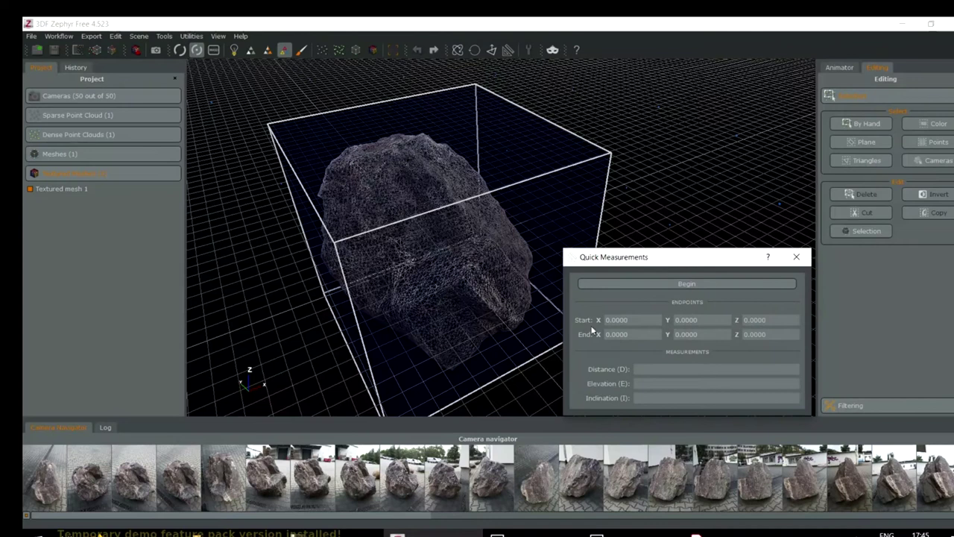
pyautogui.click(649, 283)
pyautogui.click(483, 299)
pyautogui.click(351, 168)
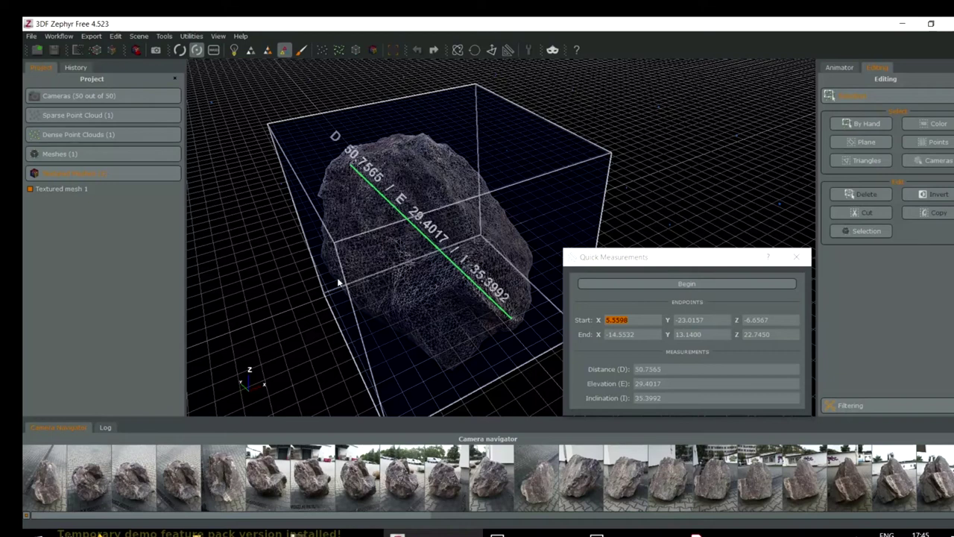
pyautogui.click(796, 256)
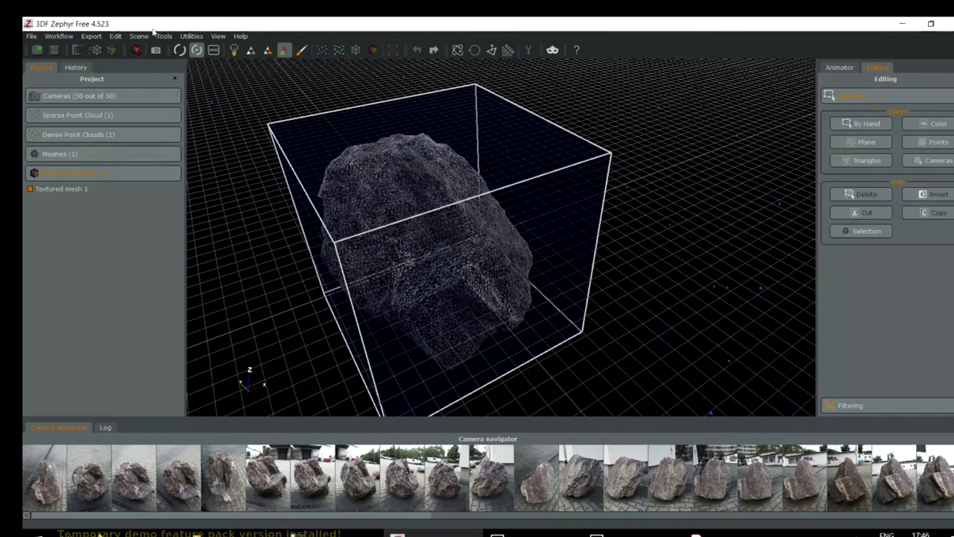
# Try to apply the Decimation filter to Mesh 1 with 41900 target vertices.
pyautogui.click(160, 37)
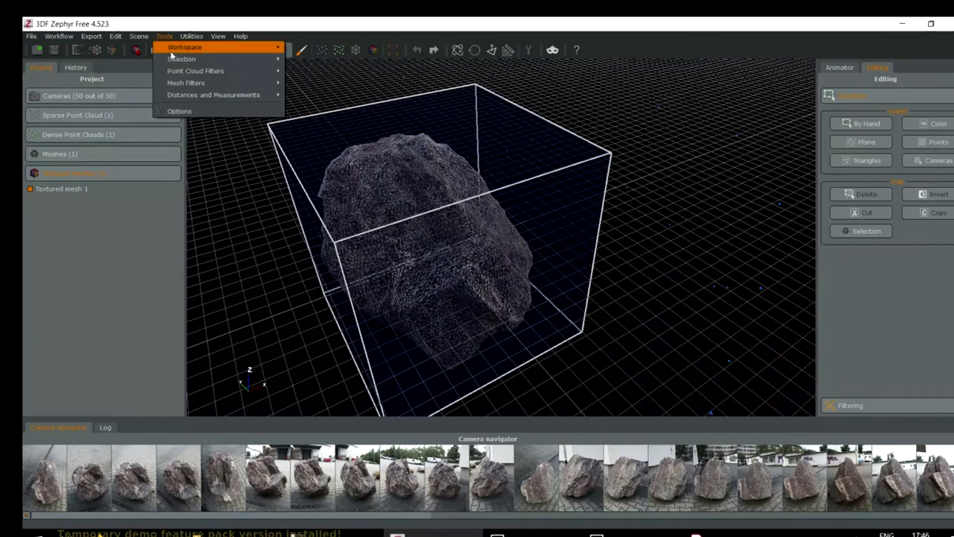
pyautogui.moveTo(235, 61)
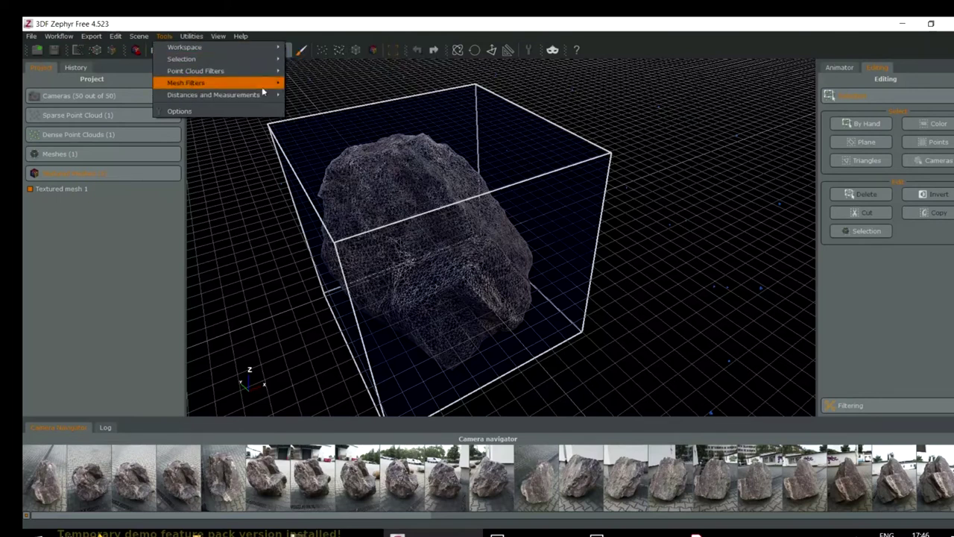
pyautogui.moveTo(265, 83)
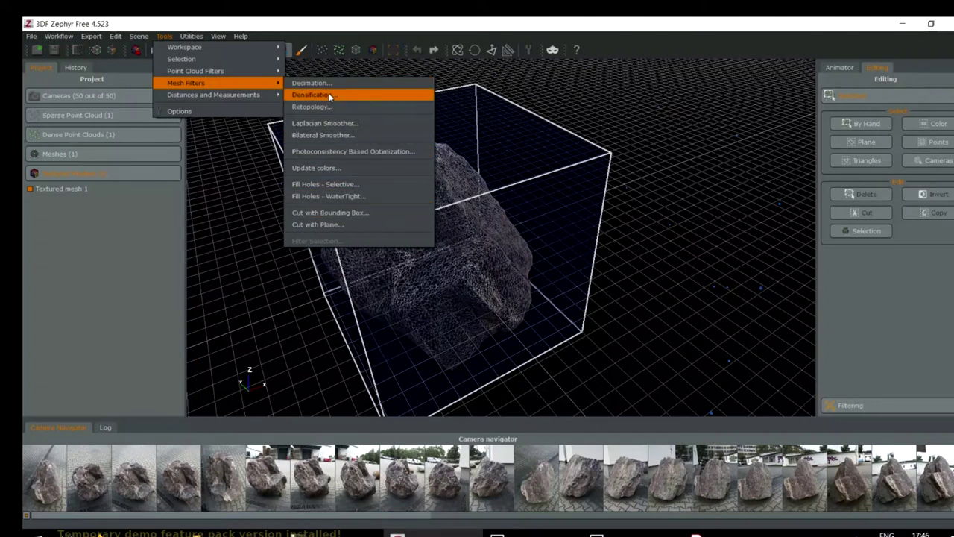
pyautogui.click(328, 85)
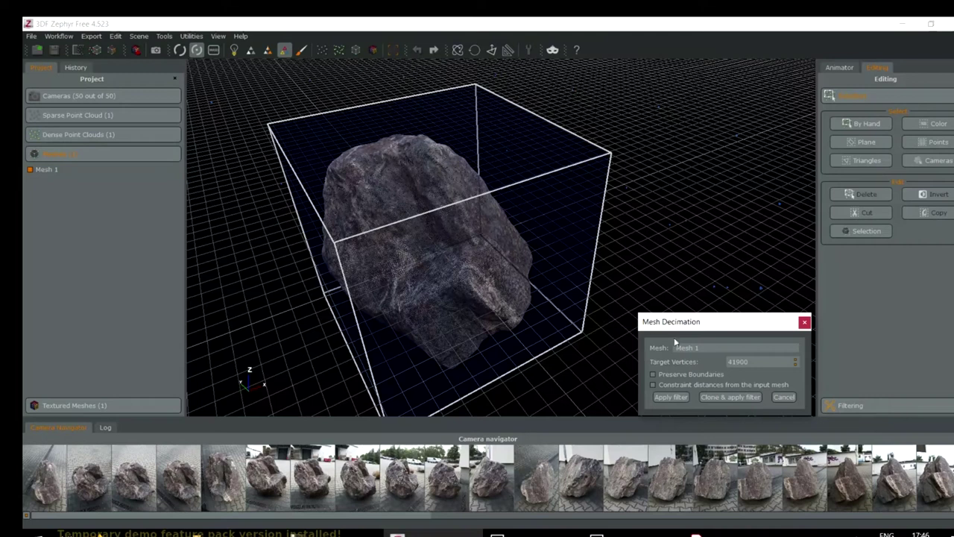
pyautogui.moveTo(749, 361); pyautogui.dragTo(709, 365)
pyautogui.click(667, 397)
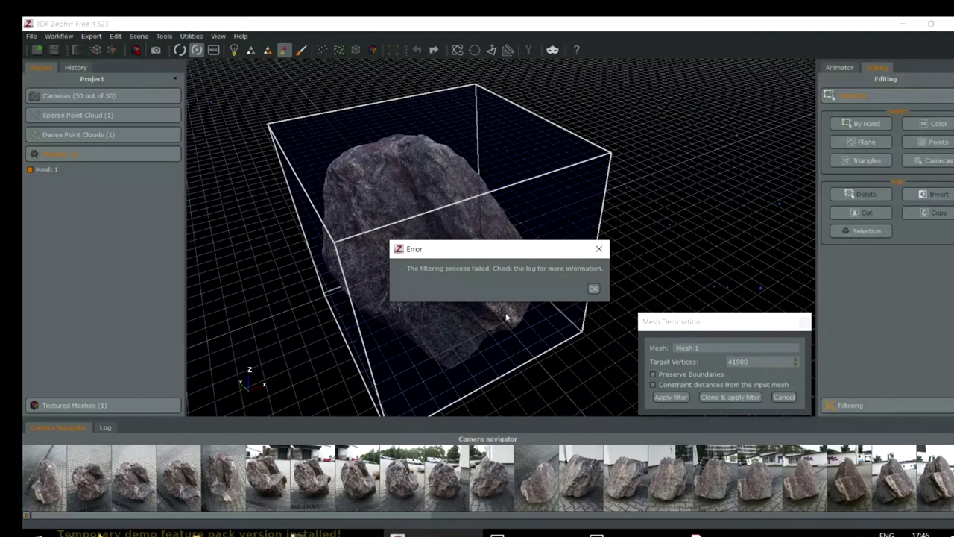
pyautogui.click(593, 289)
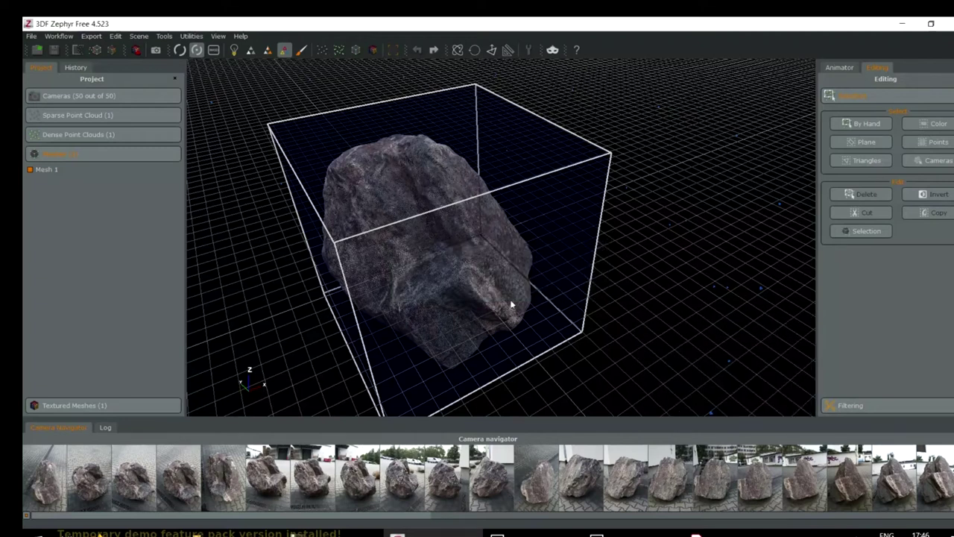
# Apply the Decimation filter to Mesh 1 with 8900 target vertices and inspect the triangles on the rock's surface.
pyautogui.click(163, 36)
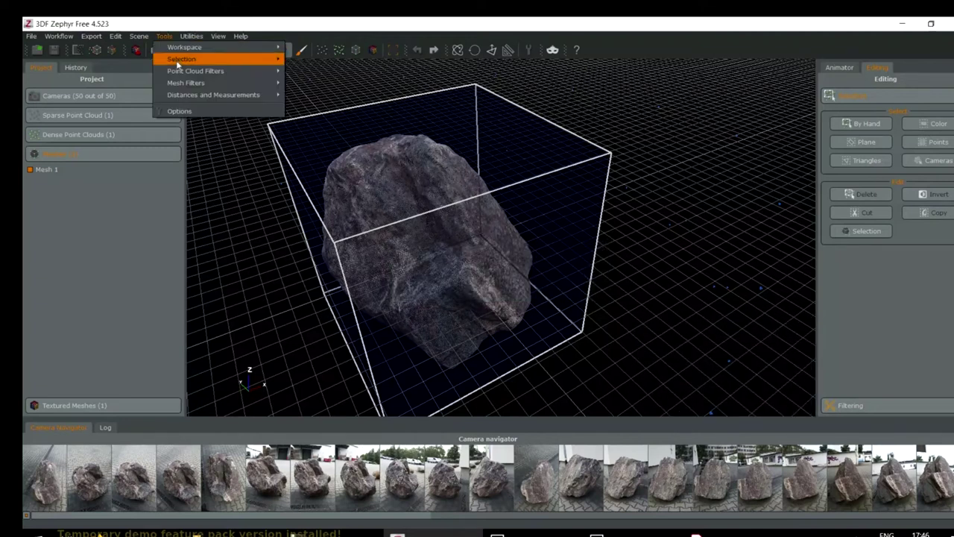
pyautogui.moveTo(180, 82)
pyautogui.click(321, 83)
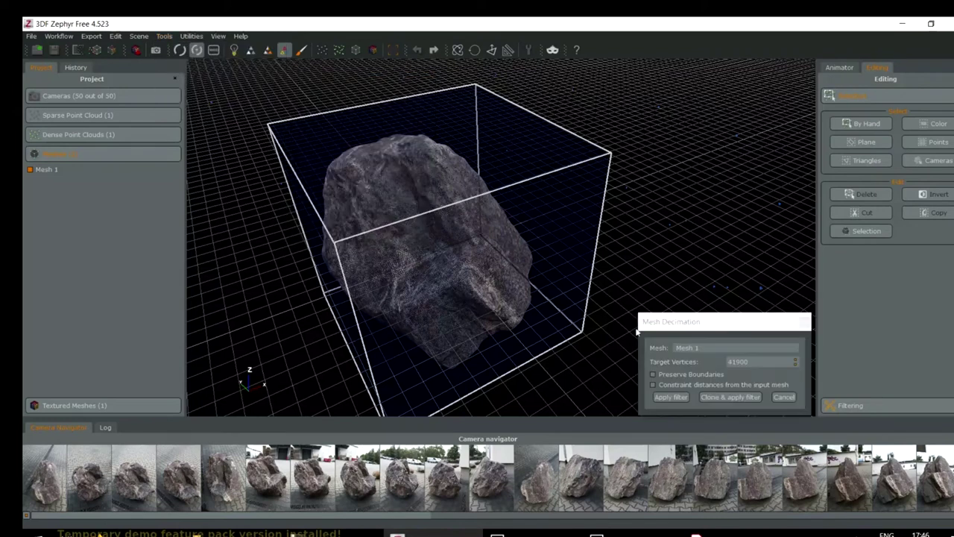
pyautogui.doubleClick(751, 361)
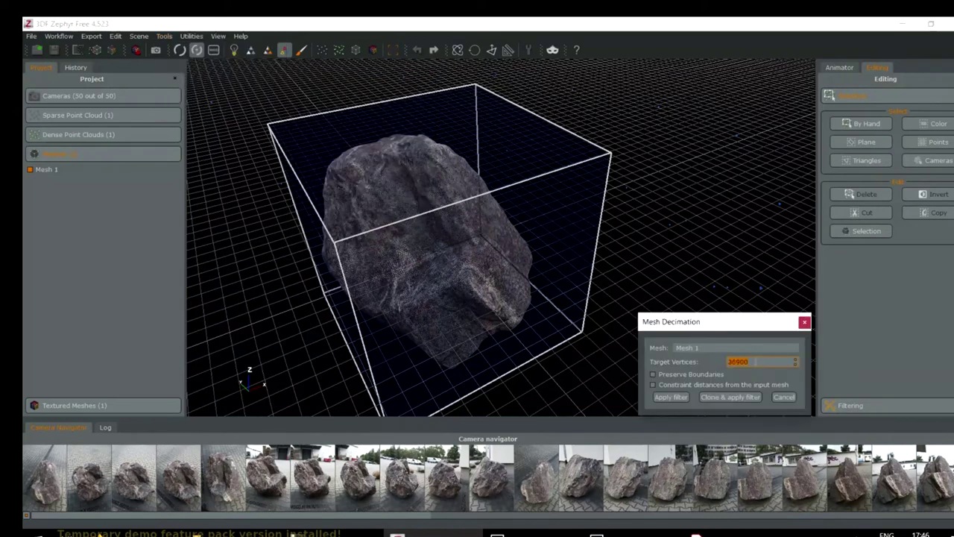
pyautogui.write('8900')
pyautogui.click(664, 397)
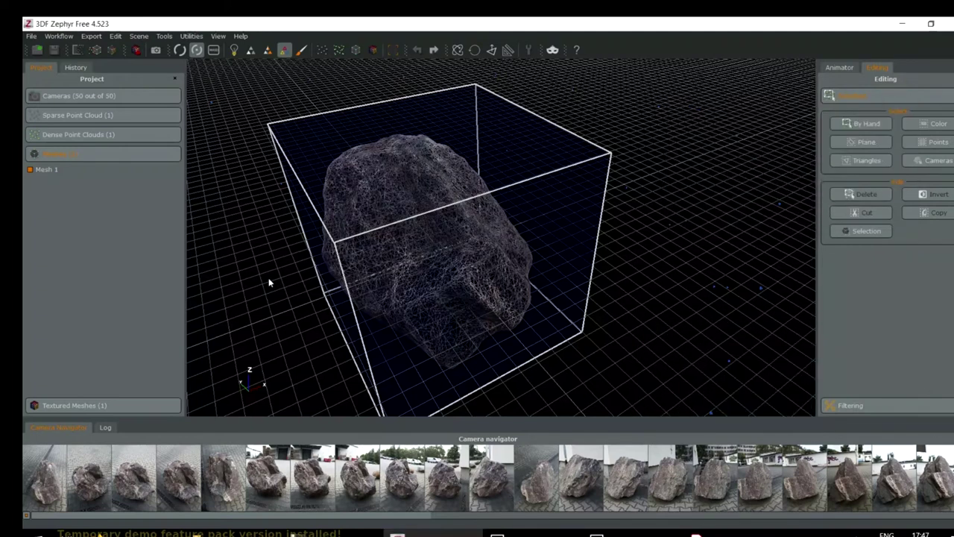
pyautogui.scroll(5, 358, 244)
pyautogui.moveTo(293, 263); pyautogui.dragTo(352, 273)
pyautogui.scroll(5, 358, 271)
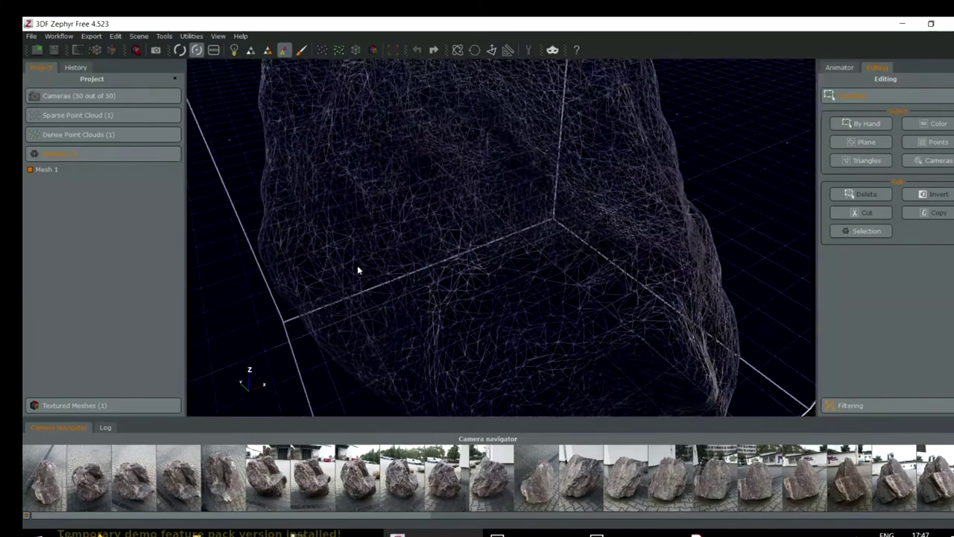
pyautogui.scroll(-3, 366, 270)
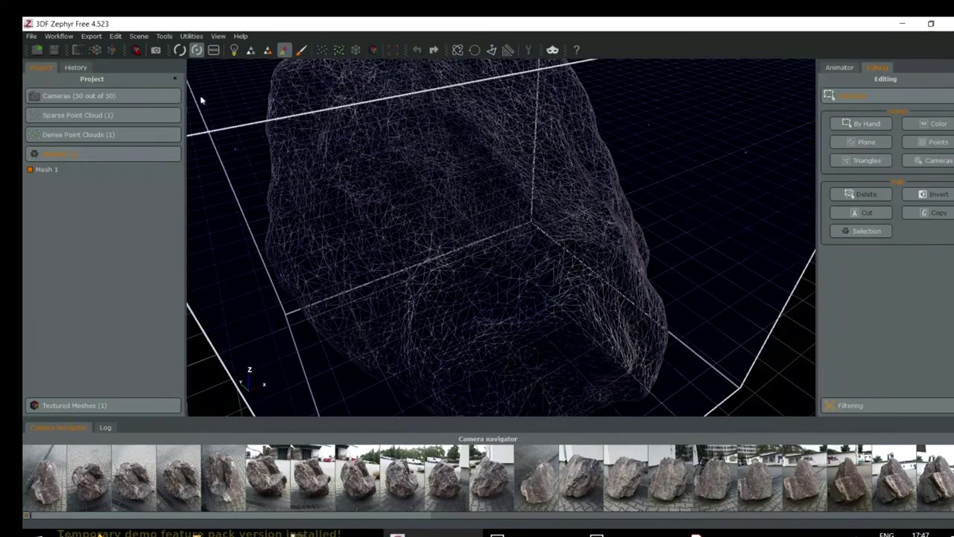
# Apply the Decimation filter to Mesh 1 with 400 target vertices.
pyautogui.click(164, 37)
pyautogui.moveTo(191, 83)
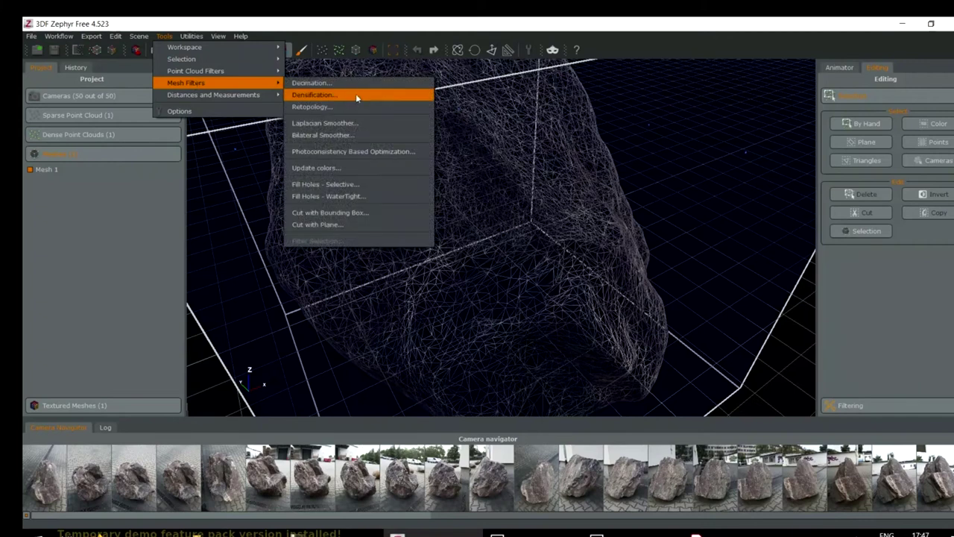
pyautogui.click(348, 82)
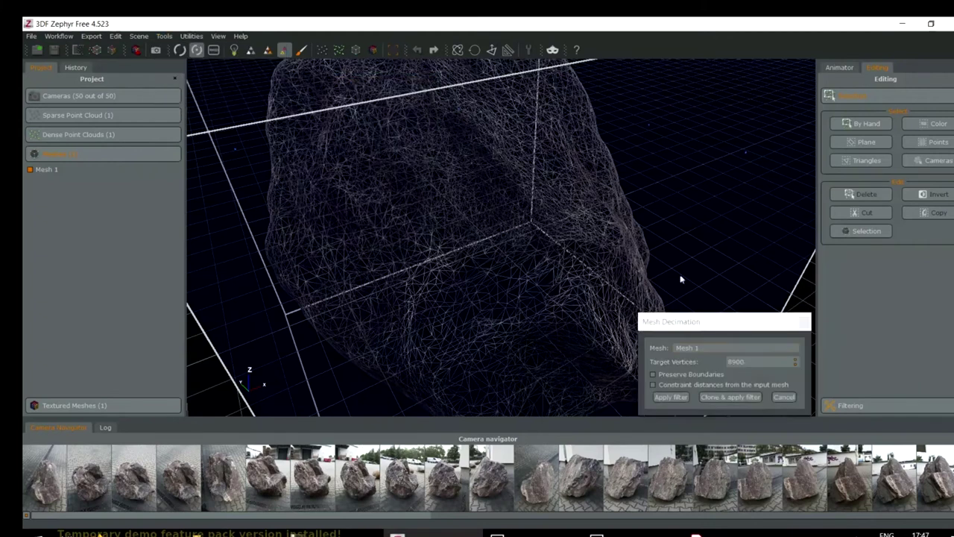
pyautogui.doubleClick(761, 360)
pyautogui.write('1010')
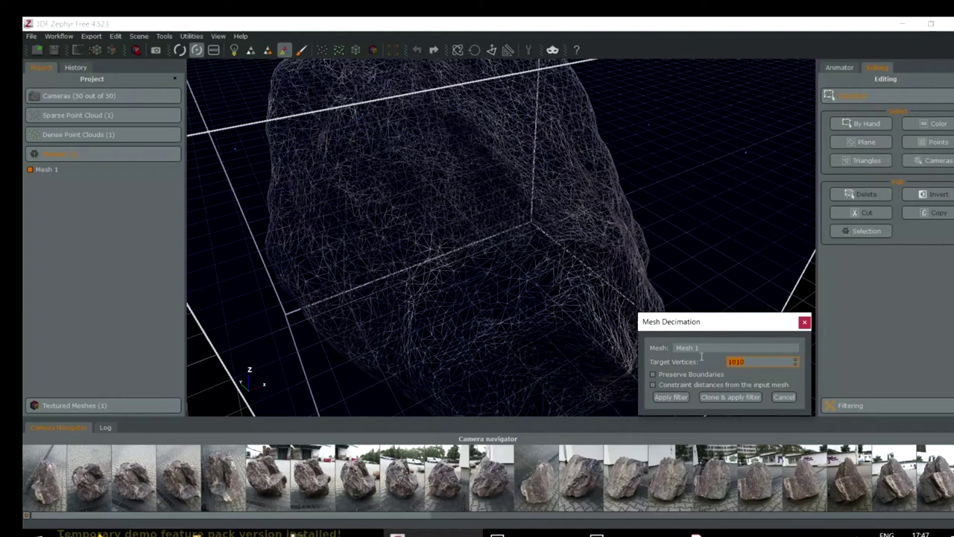
pyautogui.write('400')
pyautogui.click(671, 397)
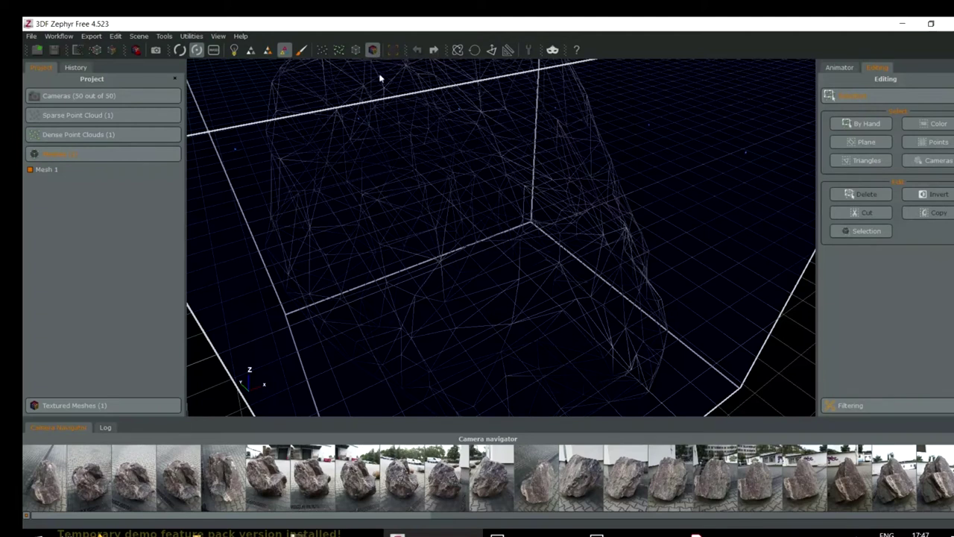
# Compare the wireframes of Textured mesh 1 and the decimated Mesh 1 by displaying them in turn.
pyautogui.click(373, 50)
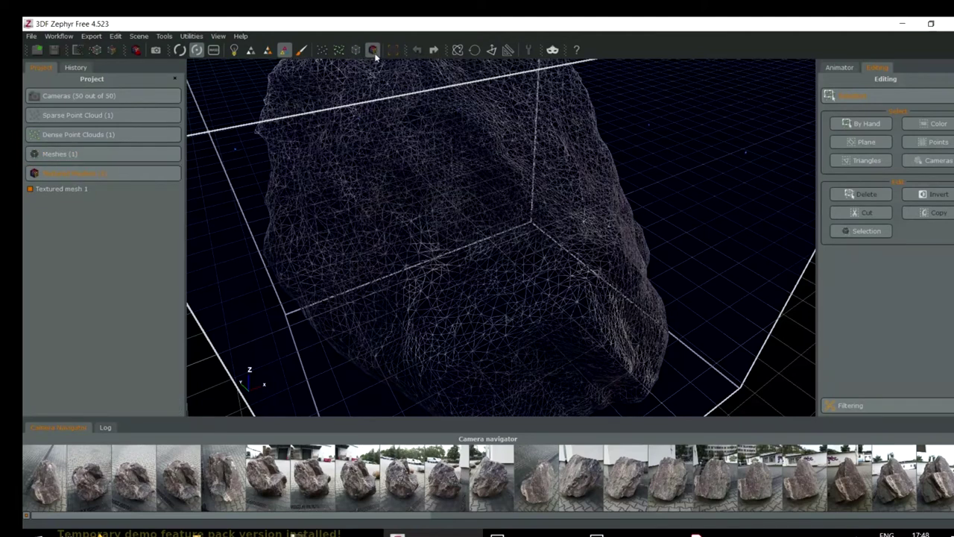
pyautogui.click(80, 154)
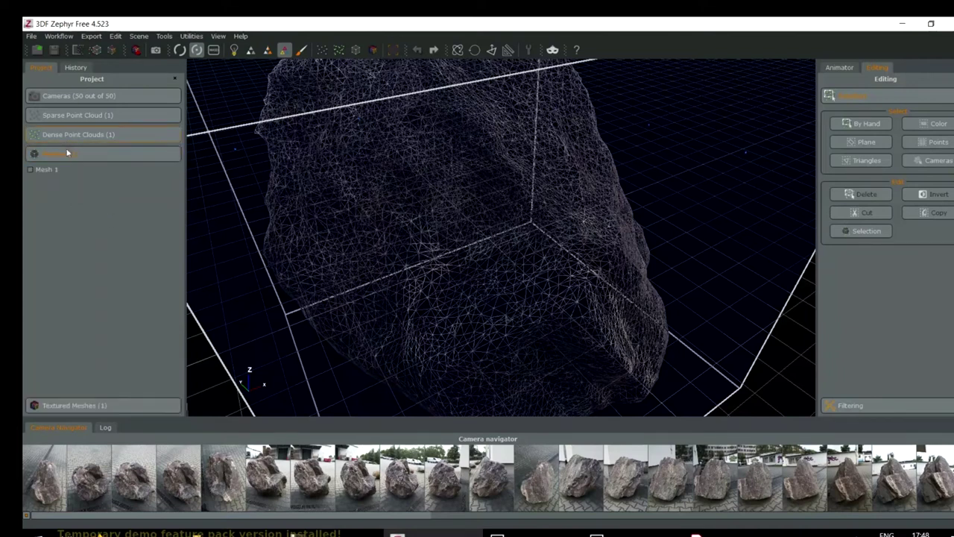
pyautogui.click(70, 404)
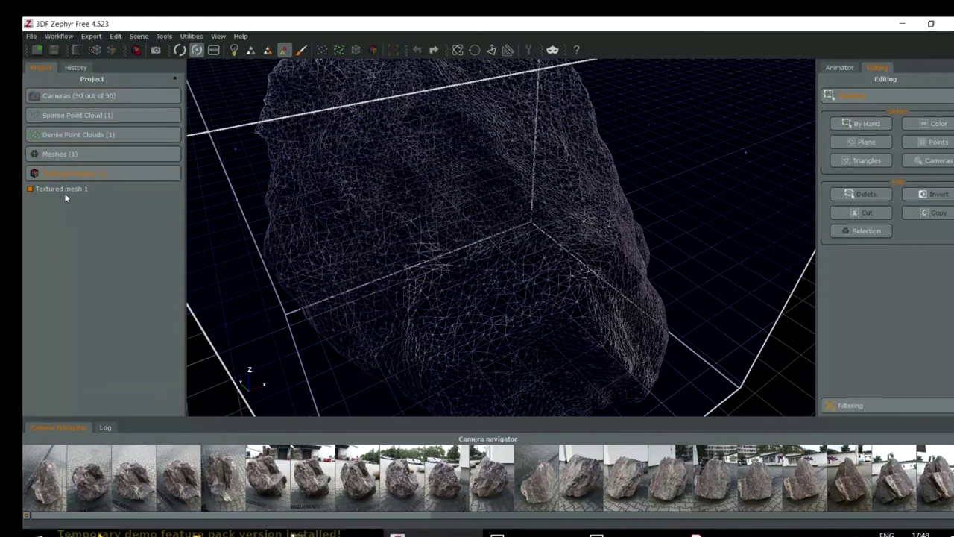
pyautogui.click(58, 155)
pyautogui.click(51, 170)
pyautogui.click(31, 170)
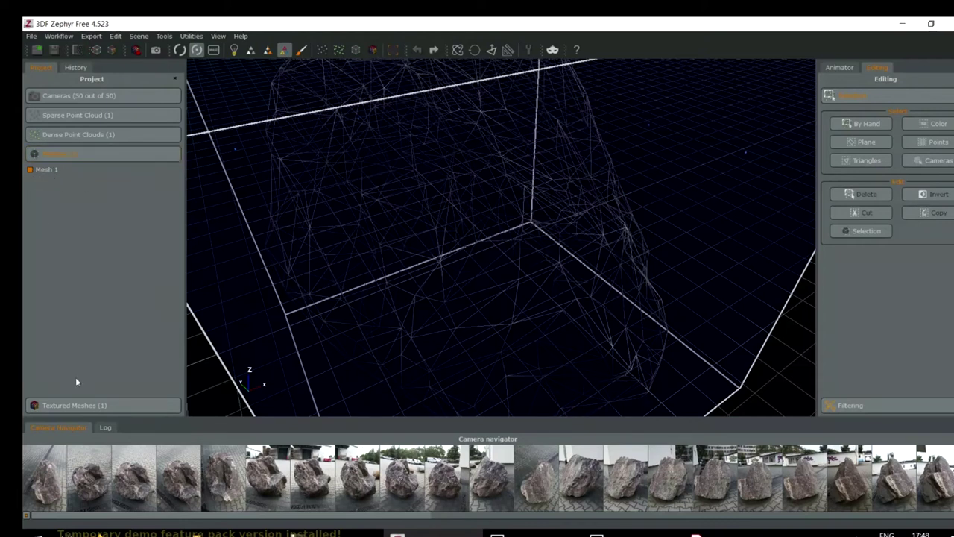
pyautogui.click(76, 402)
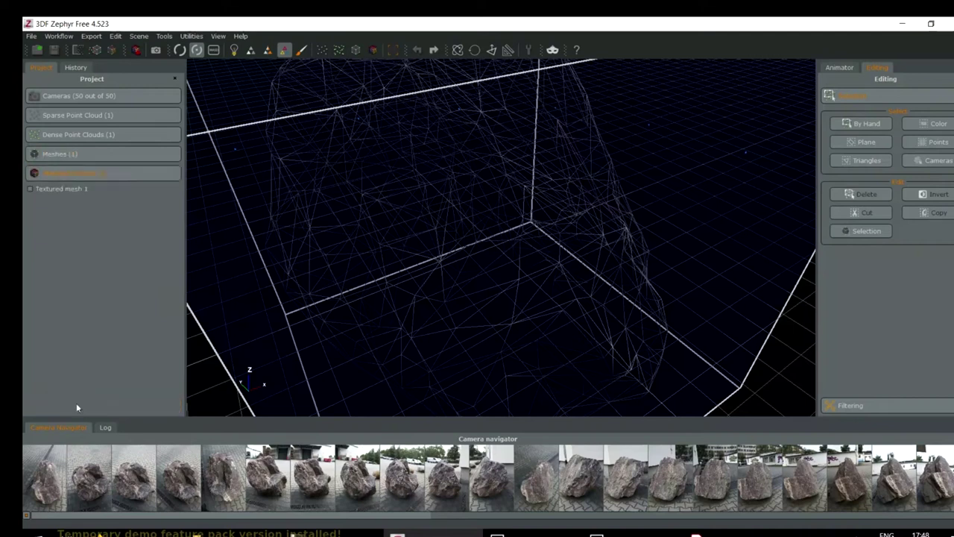
pyautogui.click(31, 190)
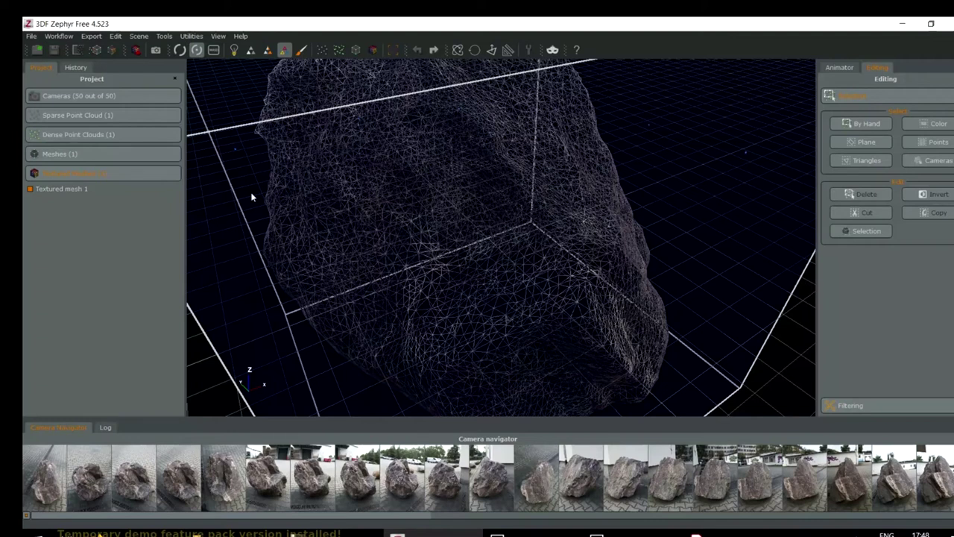
# Examine the camera positions around the rock by selecting several RockScan_Test photos, including numbers 1, 11 and 14.
pyautogui.click(136, 94)
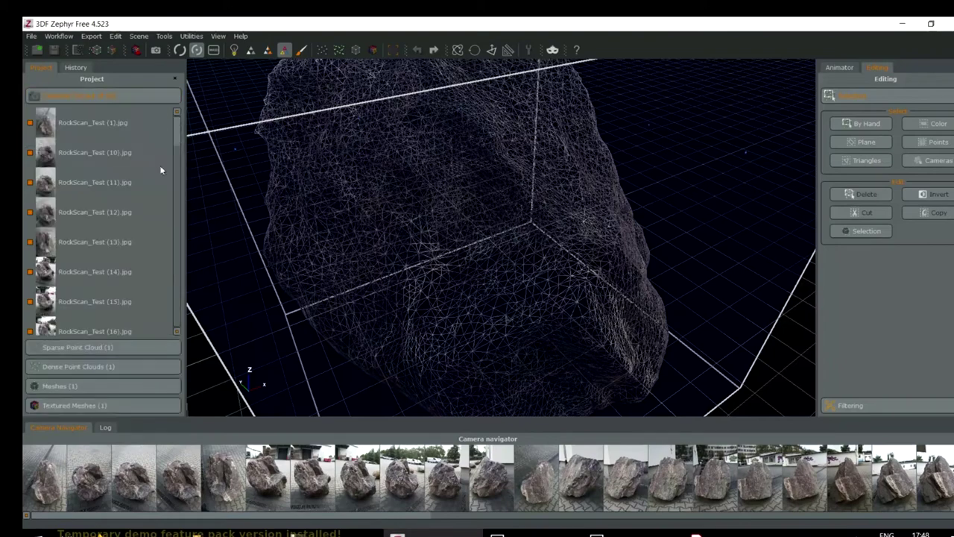
pyautogui.scroll(-10, 541, 219)
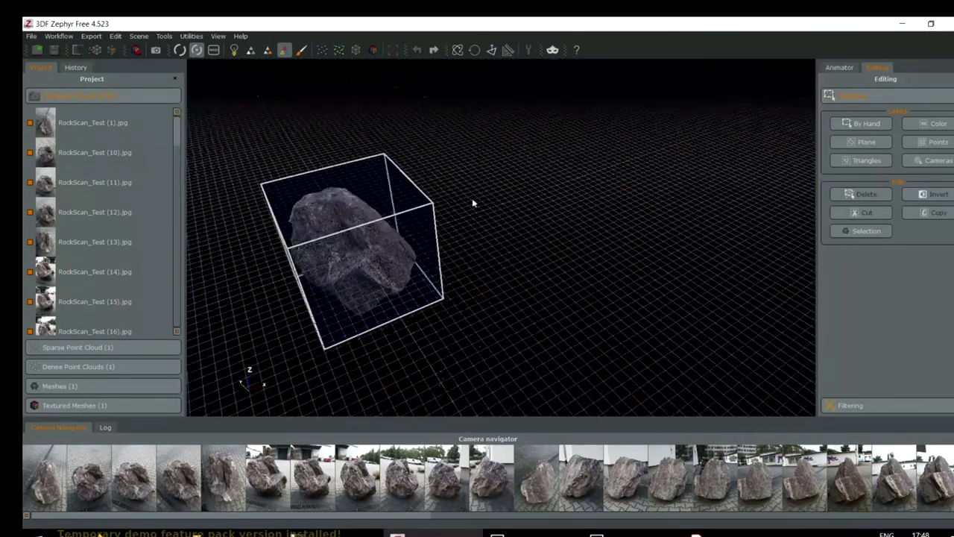
pyautogui.click(73, 125)
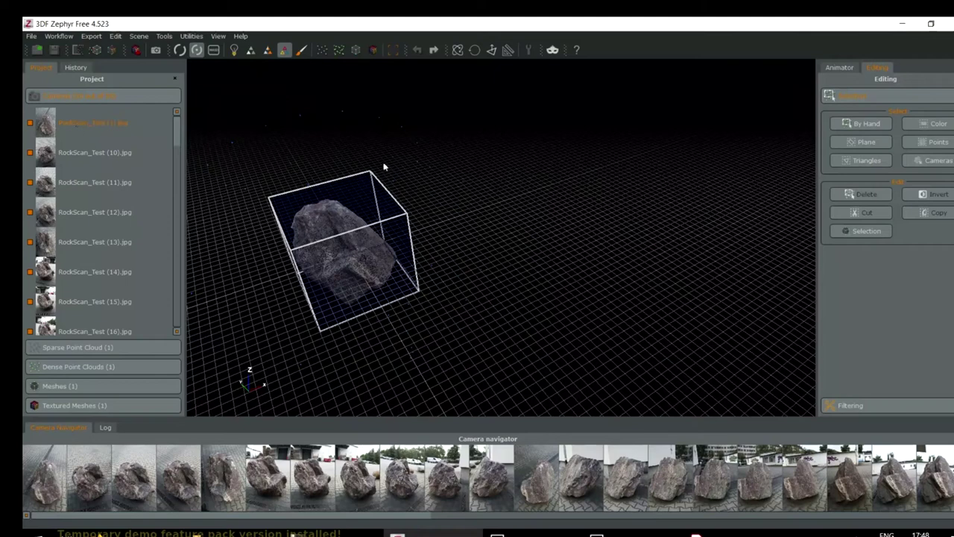
pyautogui.moveTo(461, 237); pyautogui.dragTo(574, 259, button='middle')
pyautogui.scroll(2, 457, 237)
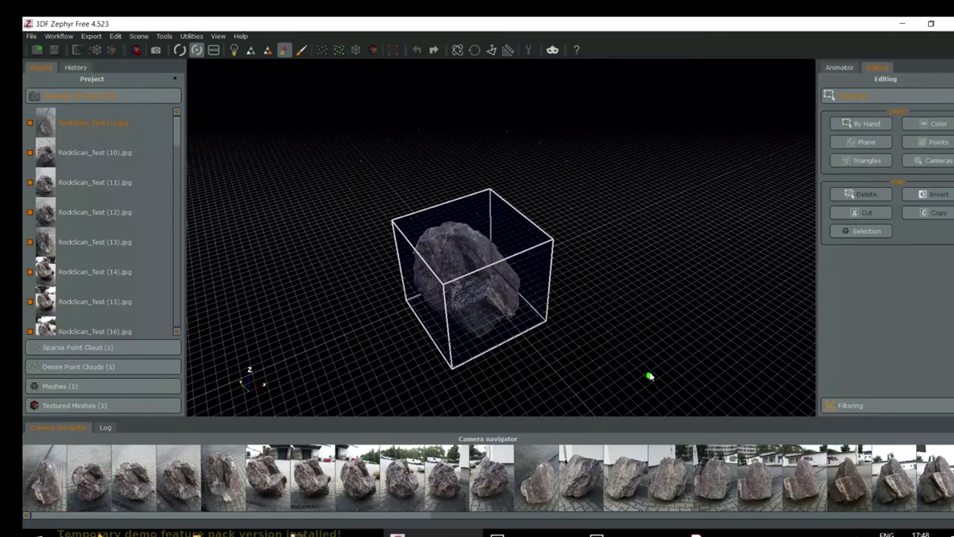
pyautogui.scroll(-3, 649, 366)
pyautogui.scroll(5, 647, 361)
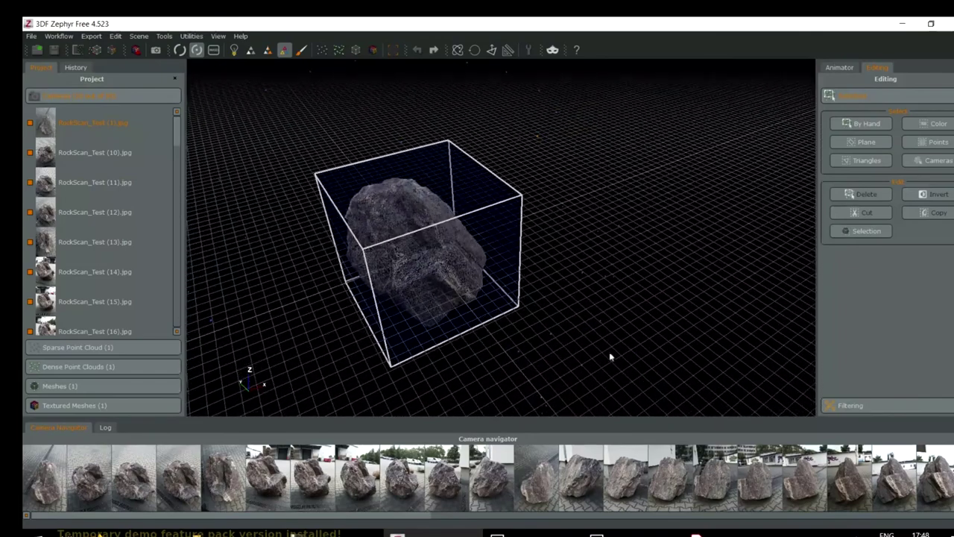
pyautogui.moveTo(603, 298); pyautogui.dragTo(482, 145)
pyautogui.scroll(5, 482, 149)
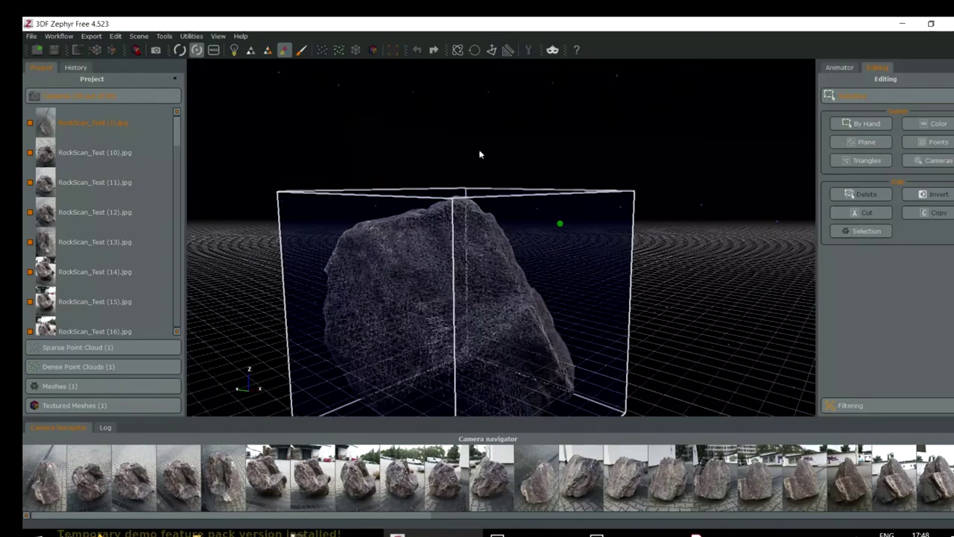
pyautogui.scroll(-5, 449, 165)
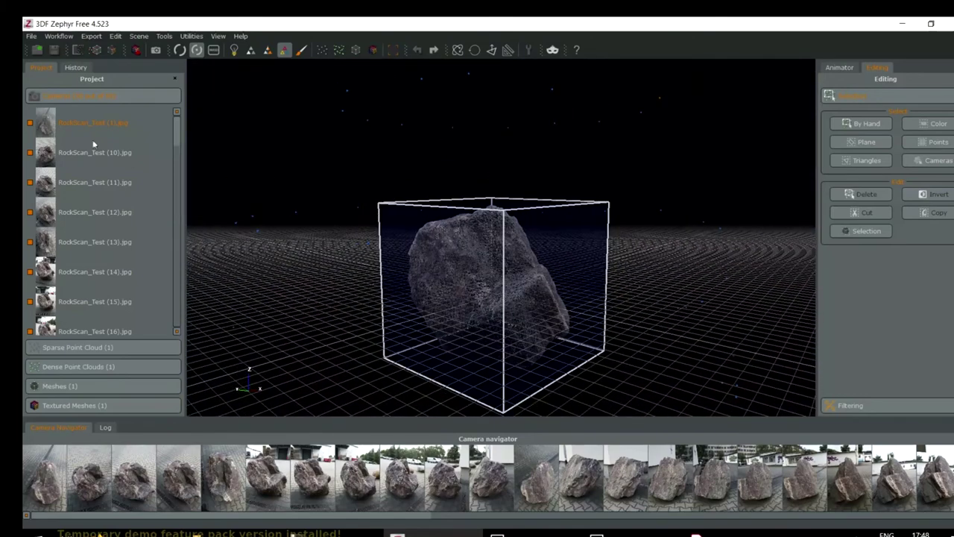
pyautogui.click(90, 158)
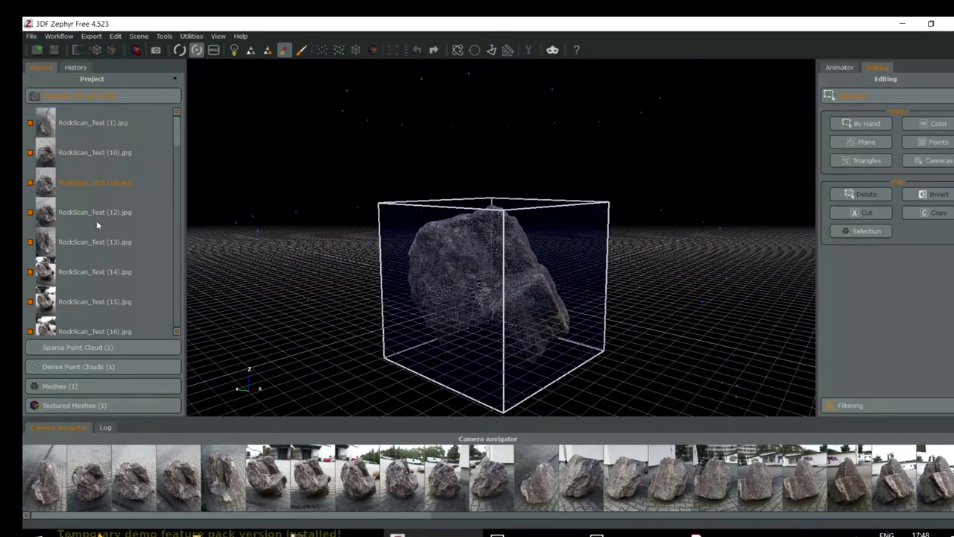
pyautogui.click(105, 267)
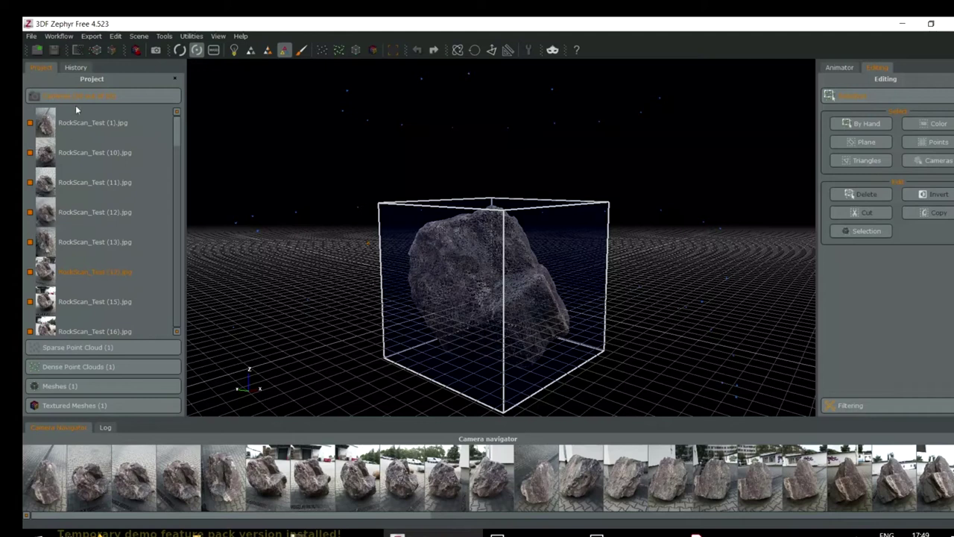
# Display the Sparse Point Cloud and inspect the rock's points up close.
pyautogui.click(75, 347)
pyautogui.click(36, 134)
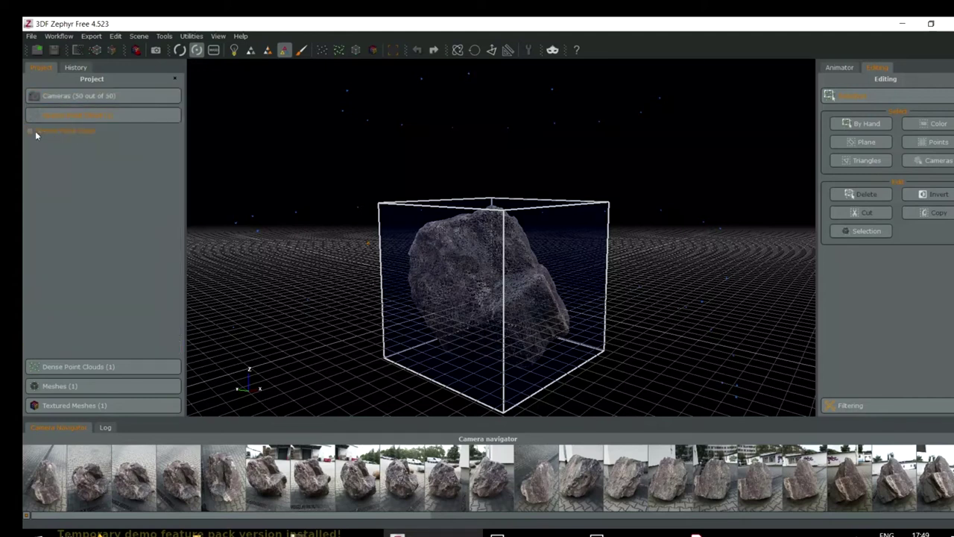
pyautogui.click(31, 131)
pyautogui.click(30, 130)
pyautogui.click(30, 129)
pyautogui.scroll(5, 515, 314)
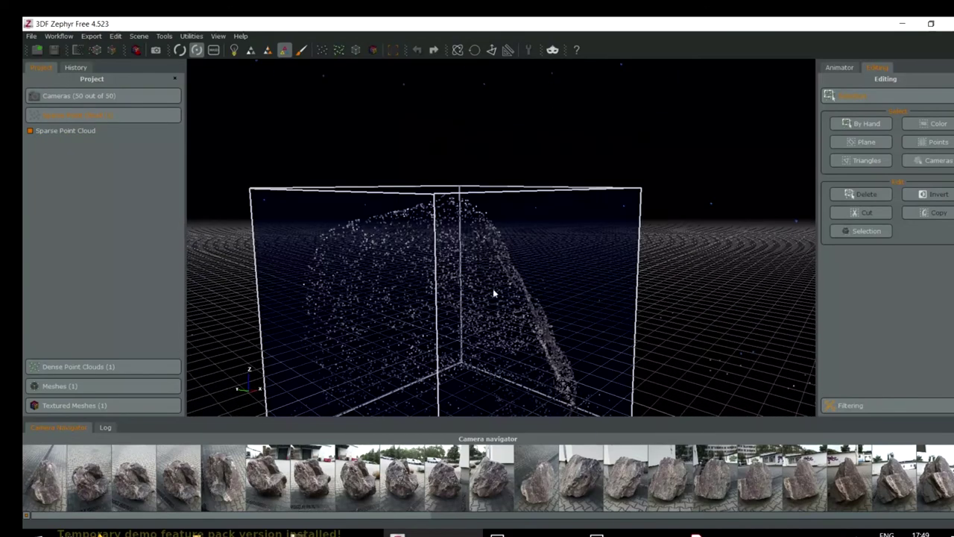
pyautogui.moveTo(514, 240); pyautogui.dragTo(517, 274, button='right')
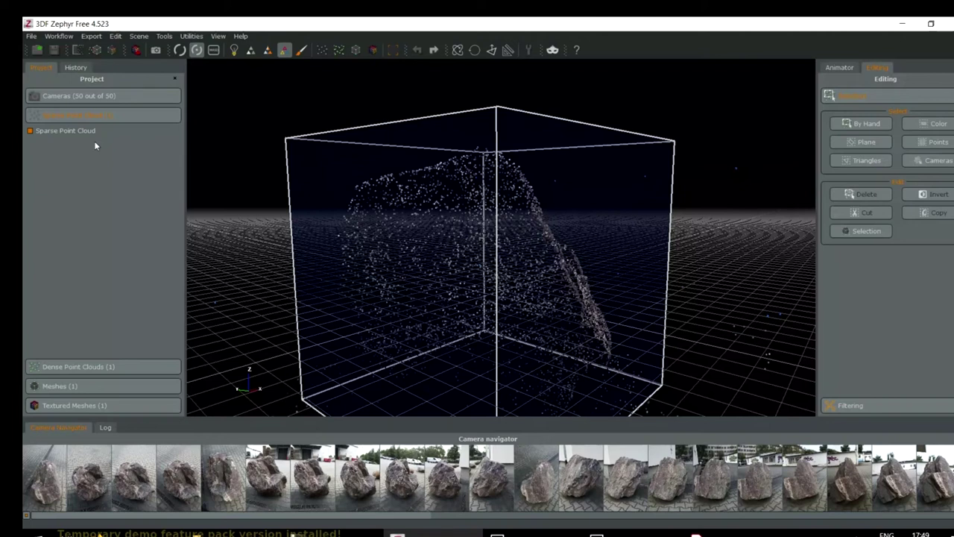
# Display the decimated Mesh 1 in place of the sparse point cloud and inspect its wireframe.
pyautogui.click(58, 383)
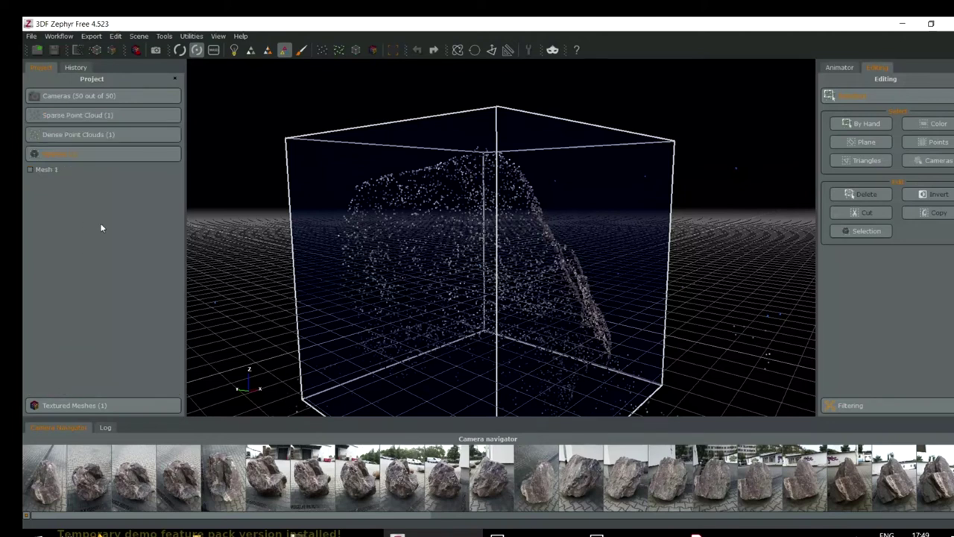
pyautogui.click(31, 170)
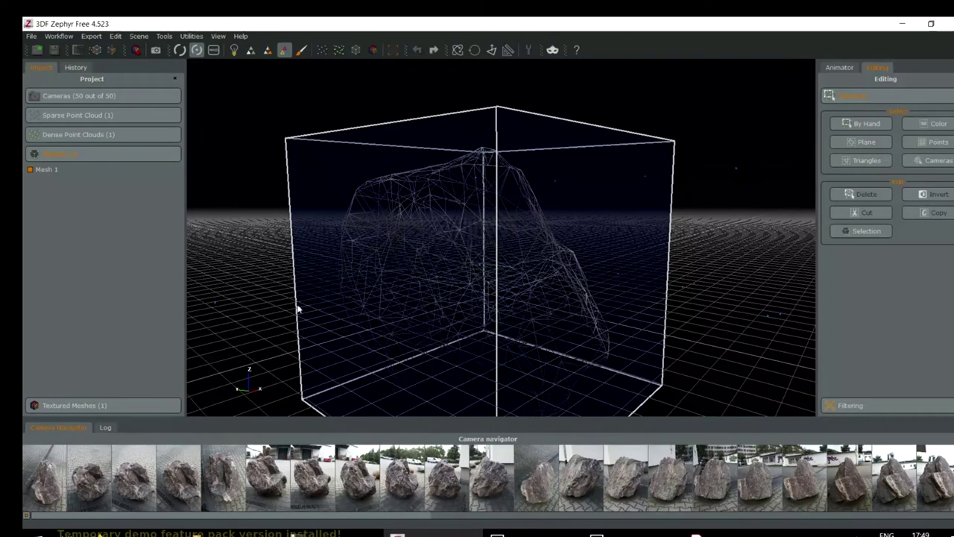
pyautogui.moveTo(437, 313); pyautogui.dragTo(363, 239)
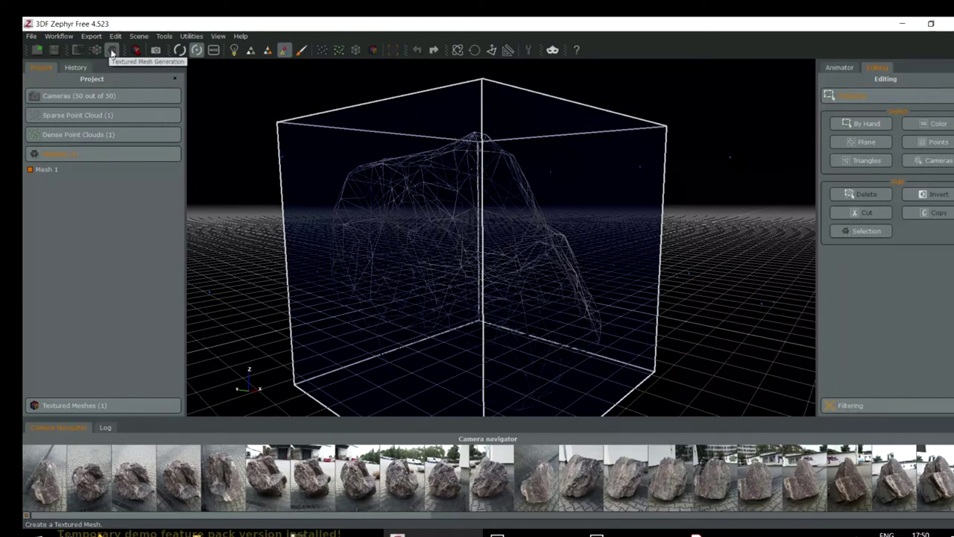
# Set up a textured mesh generation from Mesh 1 using all cameras, the General category and the Low Poly preset.
pyautogui.click(112, 51)
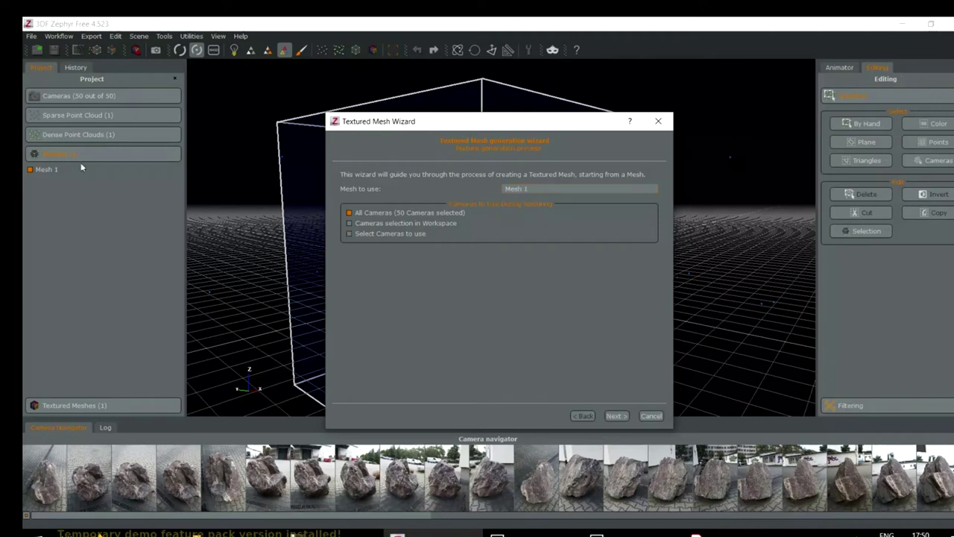
pyautogui.moveTo(527, 129); pyautogui.dragTo(744, 104)
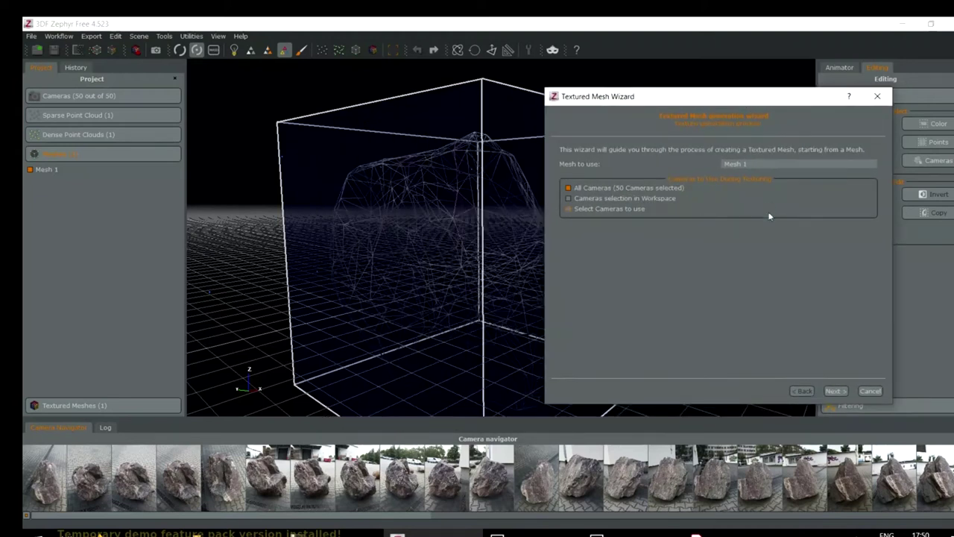
pyautogui.click(834, 393)
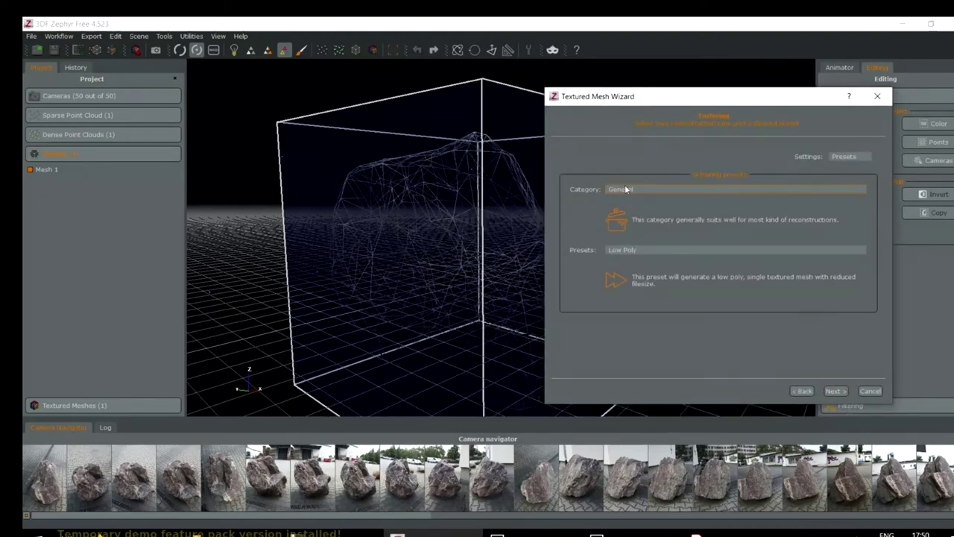
pyautogui.click(633, 252)
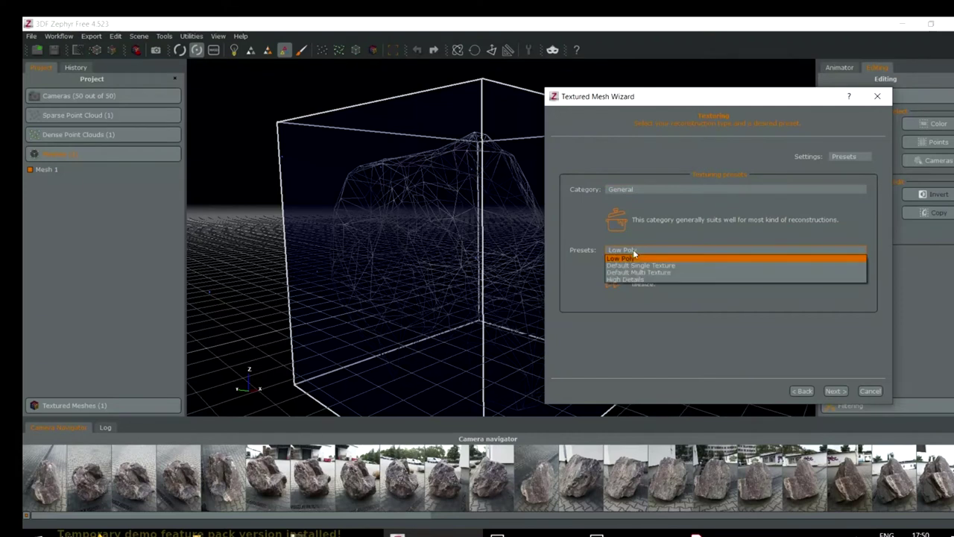
pyautogui.click(642, 272)
pyautogui.click(637, 251)
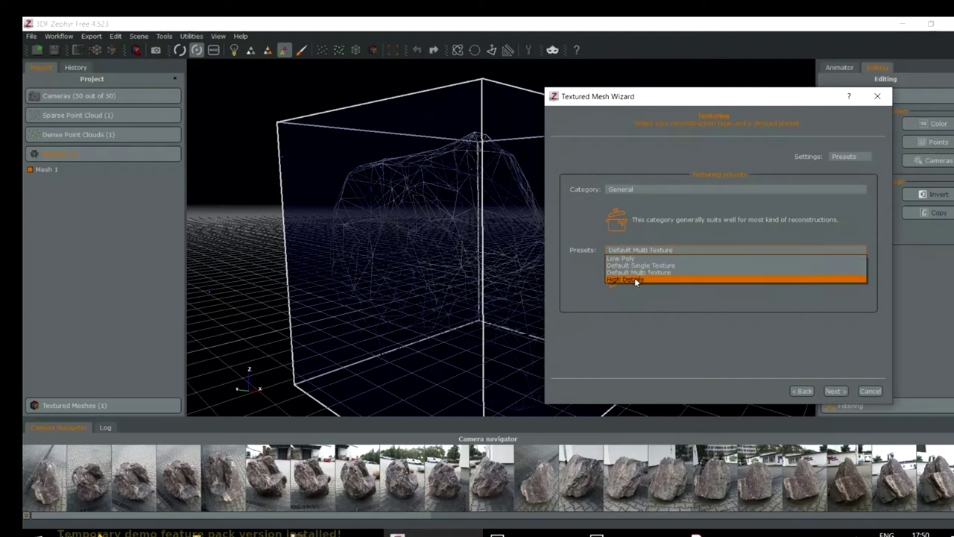
pyautogui.click(628, 260)
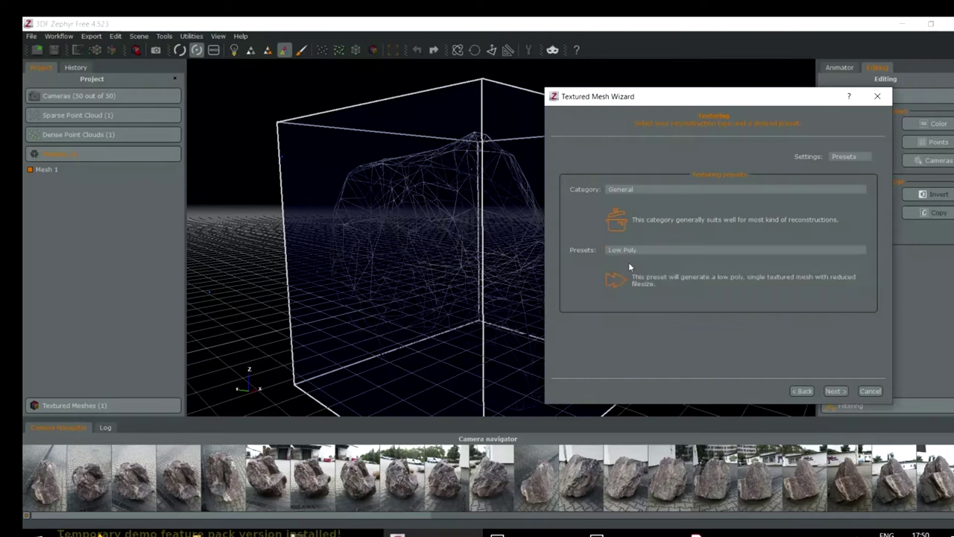
# Run the textured mesh generation with the remaining default settings and finish the wizard.
pyautogui.click(838, 391)
pyautogui.click(836, 390)
pyautogui.click(835, 391)
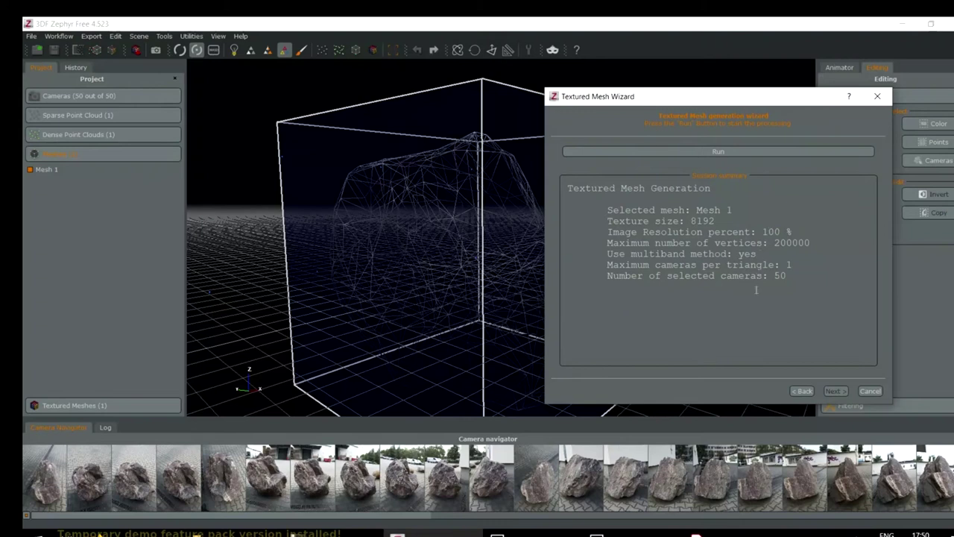
pyautogui.click(719, 151)
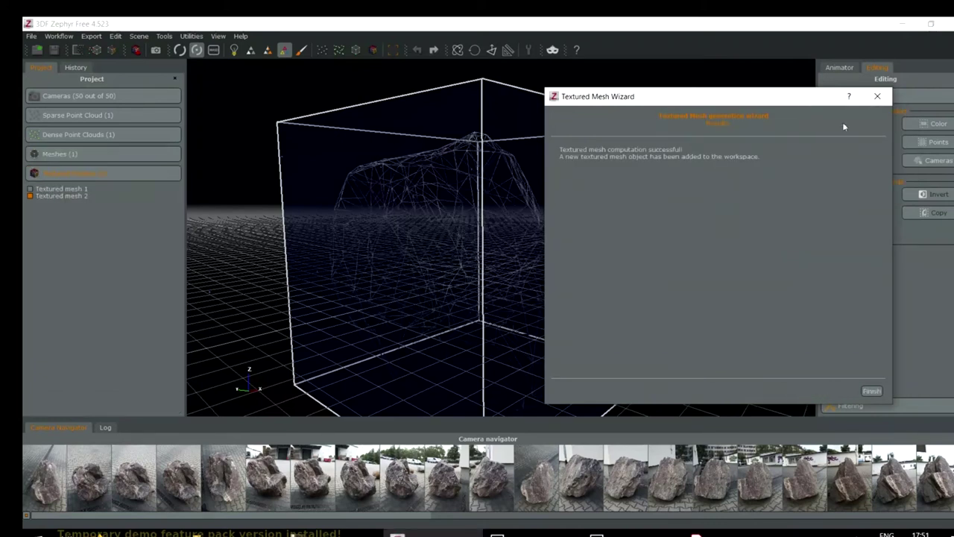
pyautogui.click(871, 391)
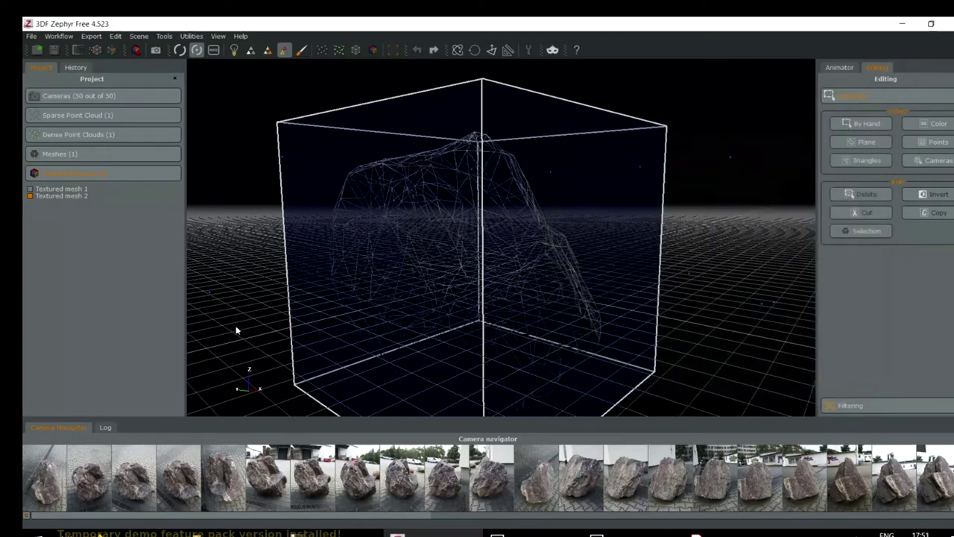
# Toggle the display of Textured mesh 1 and Textured mesh 2 to compare them, and open Textured mesh 2's properties.
pyautogui.click(75, 189)
pyautogui.click(30, 190)
pyautogui.click(30, 191)
pyautogui.click(30, 192)
pyautogui.click(30, 192)
pyautogui.click(31, 195)
pyautogui.doubleClick(46, 194)
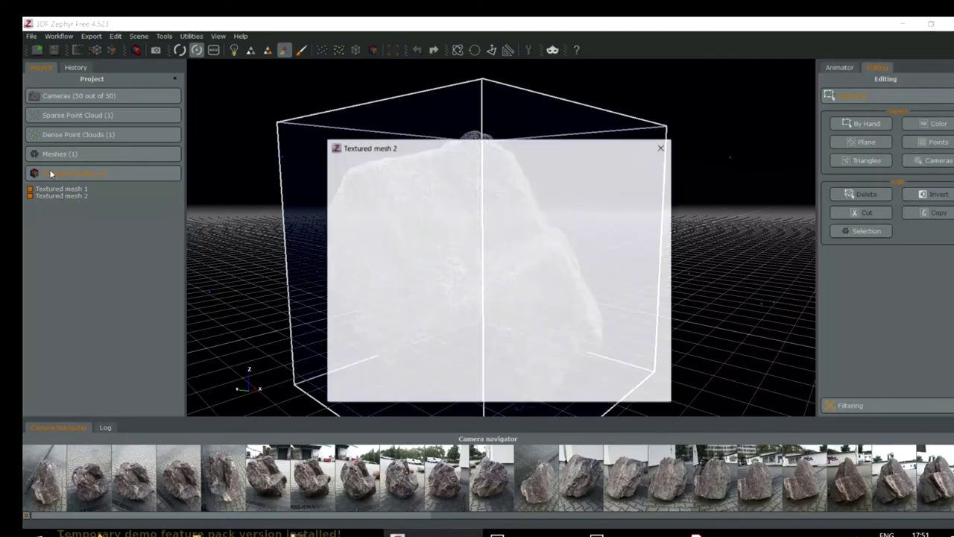
# Close the mesh properties, turn off the wireframe and toggle Textured mesh 1 and Textured mesh 2 to compare their textured surfaces.
pyautogui.click(659, 149)
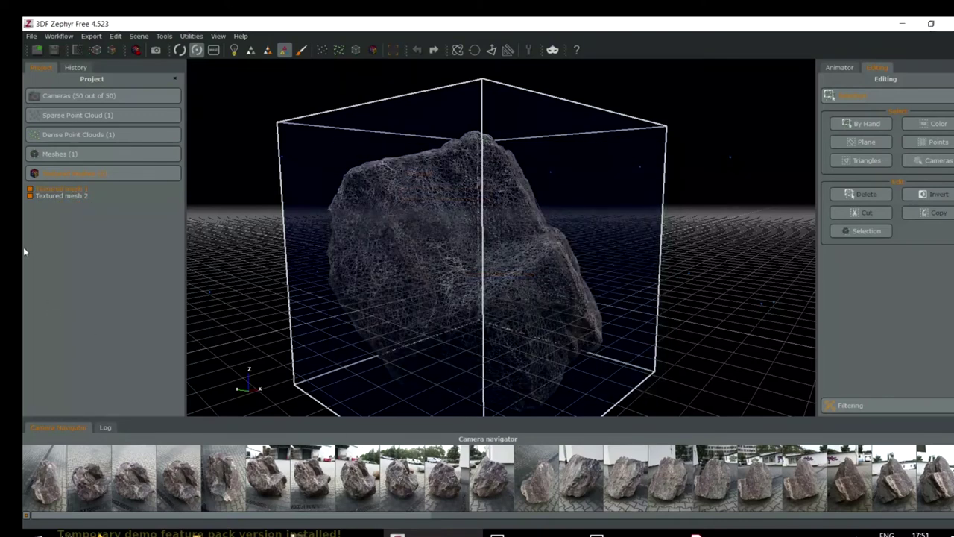
pyautogui.click(30, 196)
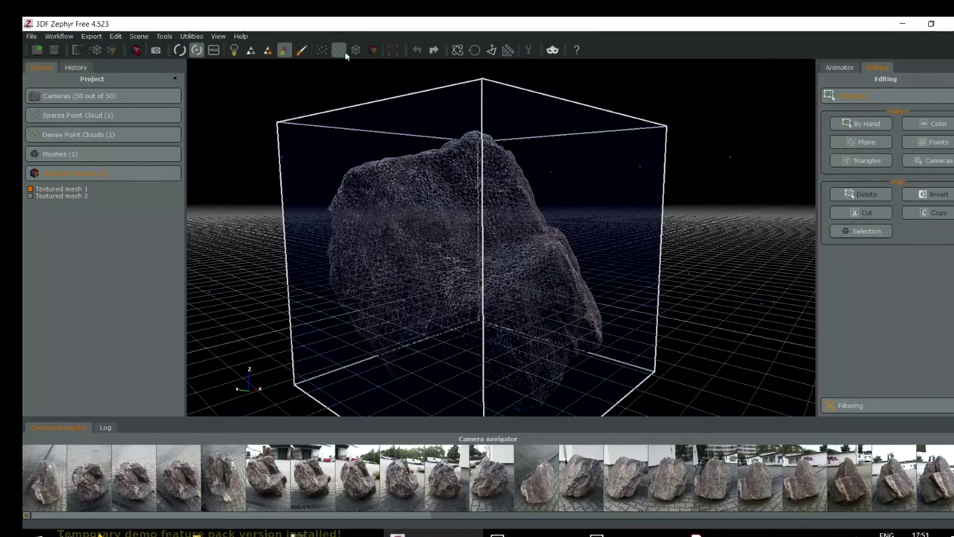
pyautogui.click(284, 50)
pyautogui.moveTo(429, 328); pyautogui.dragTo(284, 313)
pyautogui.click(30, 196)
pyautogui.click(30, 189)
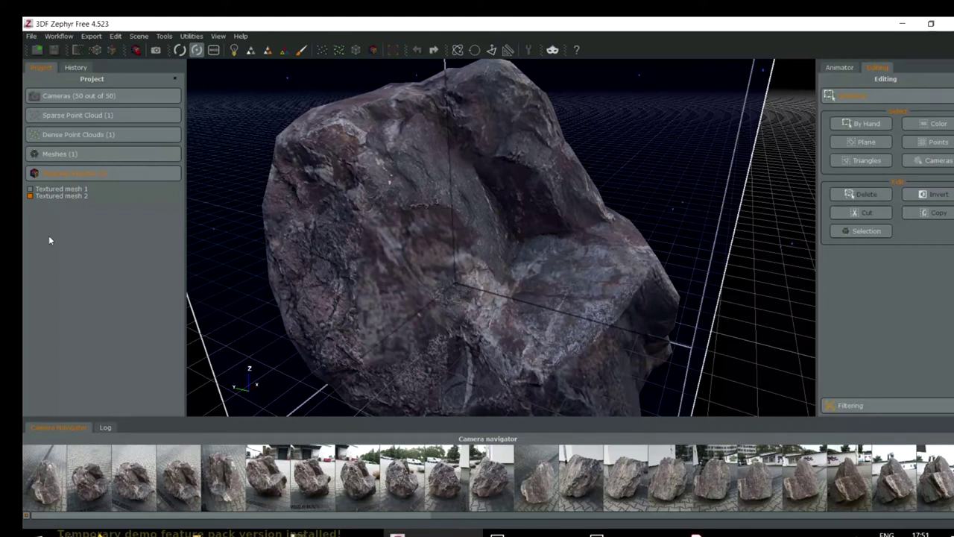
pyautogui.click(30, 196)
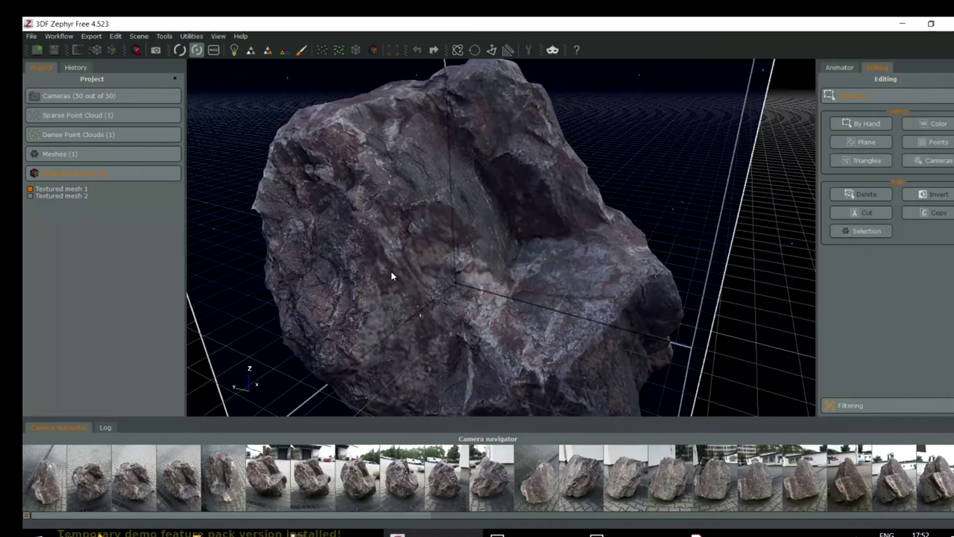
pyautogui.moveTo(485, 274); pyautogui.dragTo(183, 119)
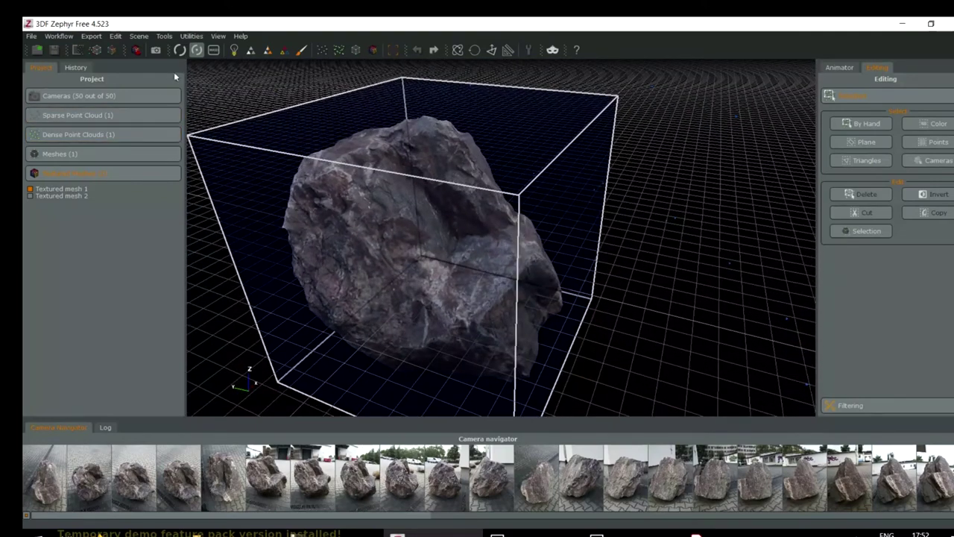
# Display Textured mesh 2 in place of Textured mesh 1 and inspect the rock from several sides.
pyautogui.click(138, 36)
pyautogui.click(164, 36)
pyautogui.click(30, 190)
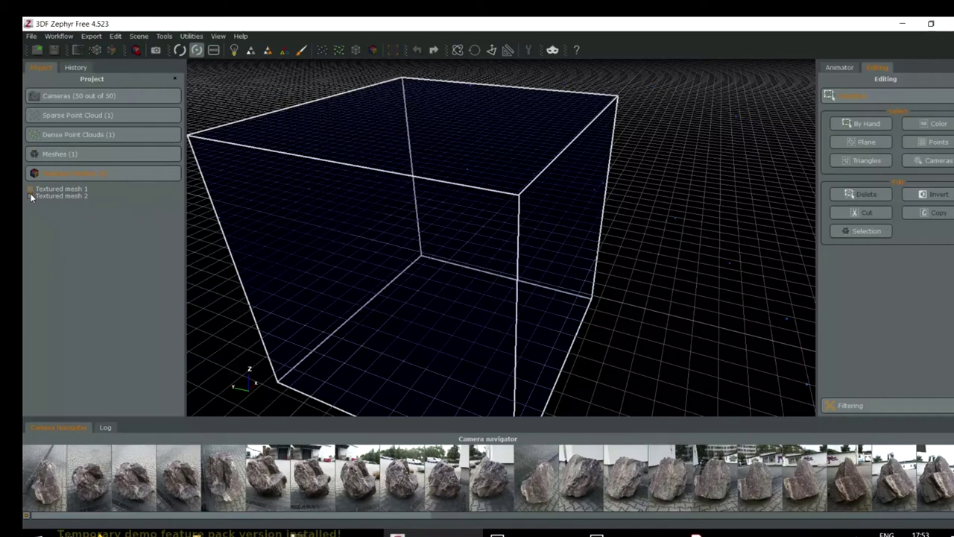
pyautogui.click(30, 196)
pyautogui.moveTo(375, 275); pyautogui.dragTo(593, 302)
pyautogui.moveTo(653, 292); pyautogui.dragTo(405, 279)
pyautogui.scroll(5, 351, 320)
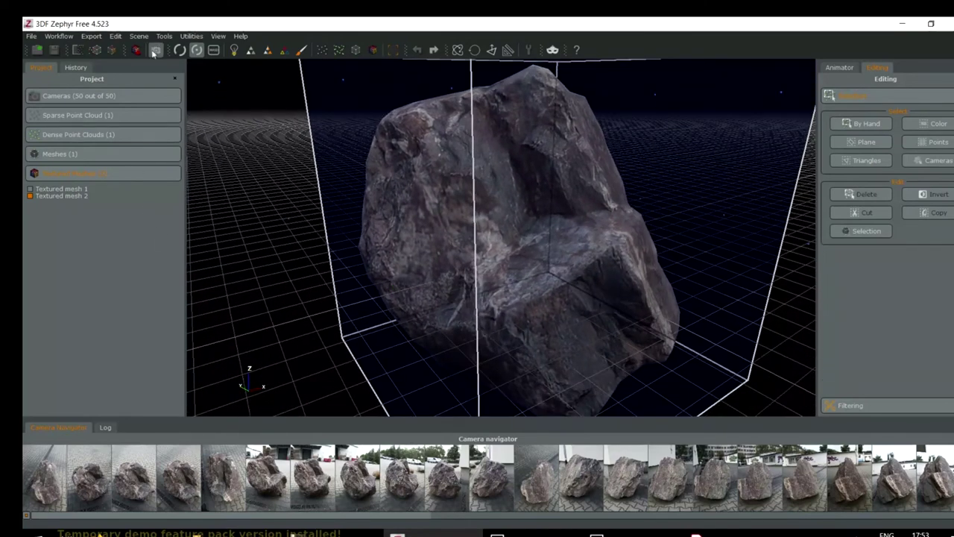
pyautogui.click(30, 37)
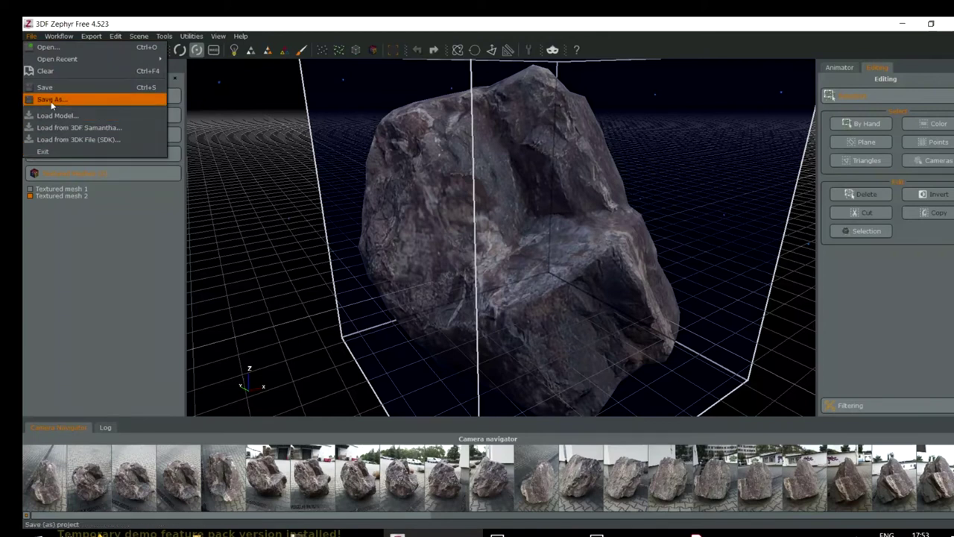
pyautogui.click(52, 101)
pyautogui.click(486, 370)
pyautogui.click(545, 375)
pyautogui.click(628, 367)
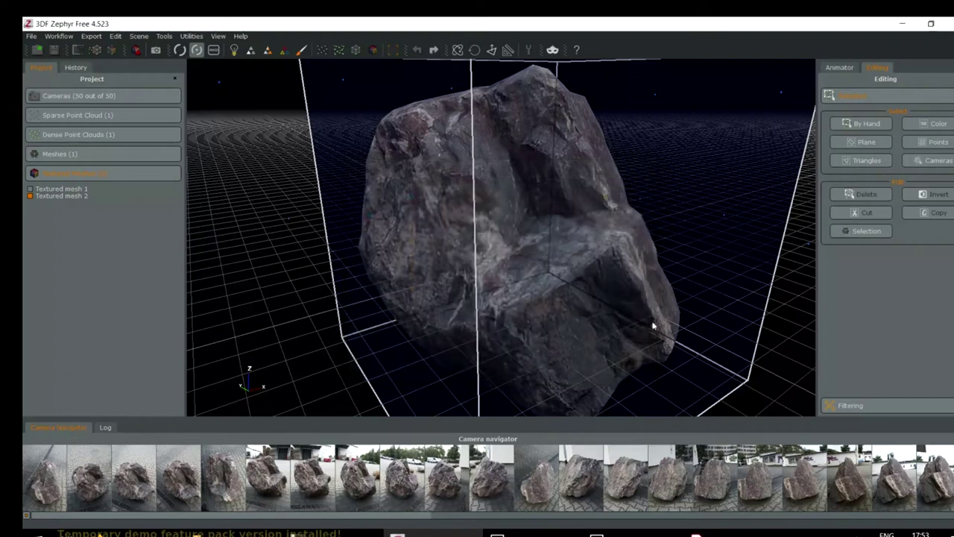
pyautogui.click(33, 35)
pyautogui.click(48, 104)
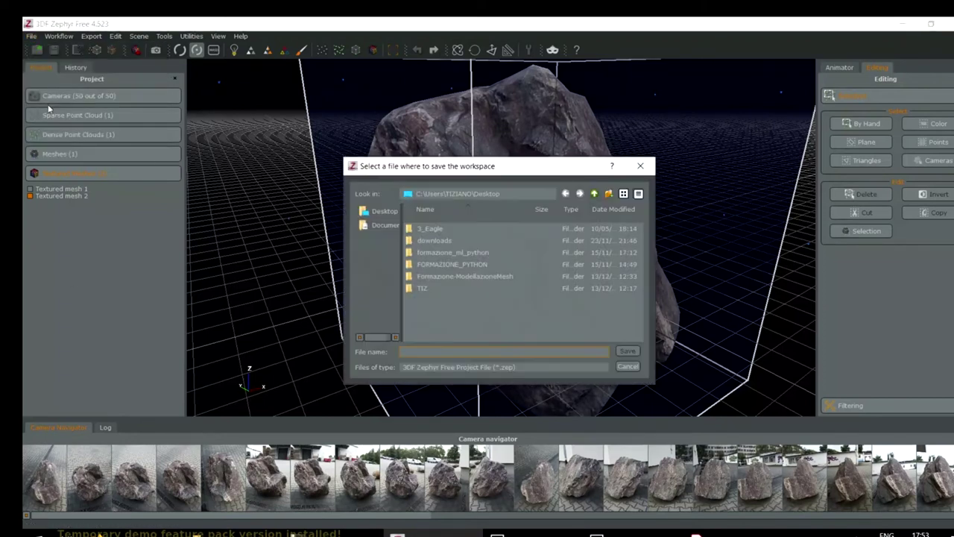
pyautogui.click(628, 366)
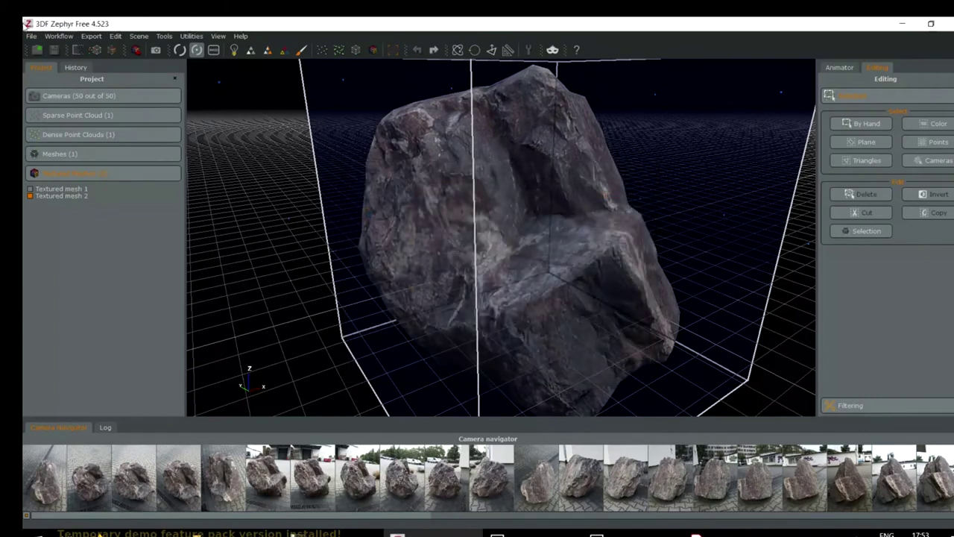
pyautogui.click(37, 50)
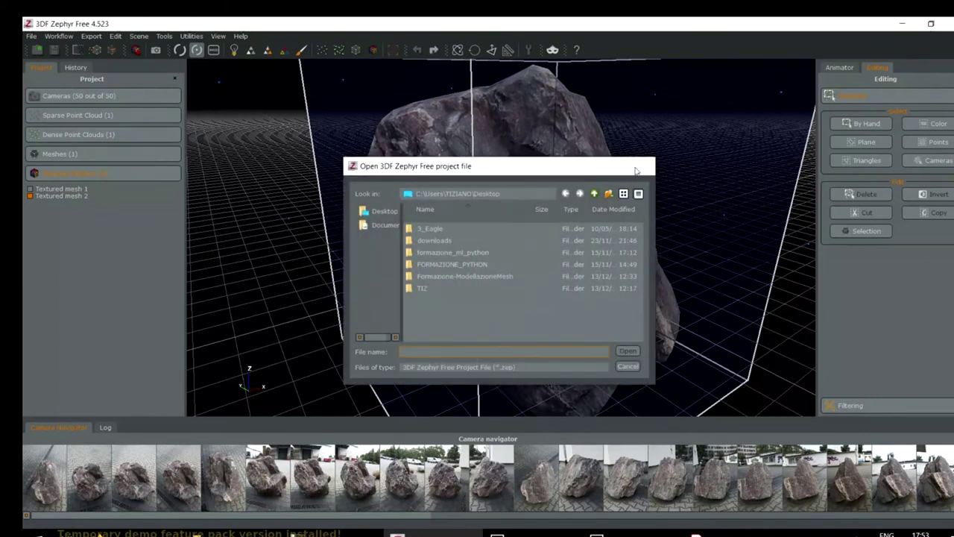
pyautogui.click(639, 166)
# Save the project on the Desktop under the name sasso.
pyautogui.click(31, 36)
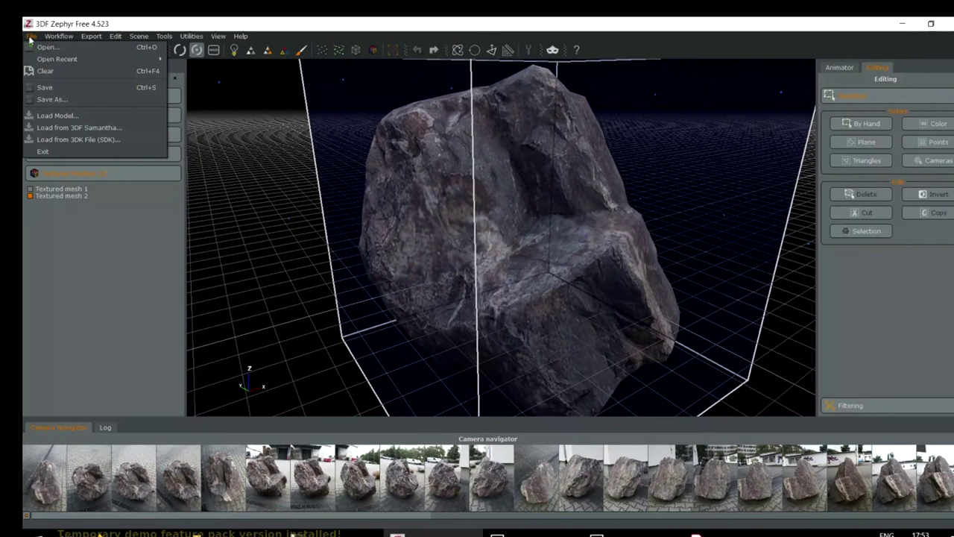
pyautogui.click(45, 87)
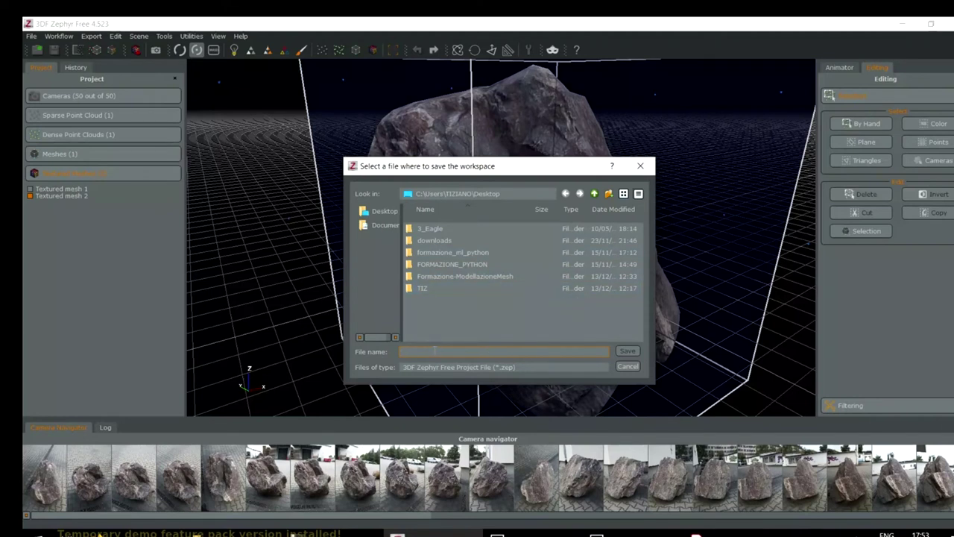
pyautogui.write('sass')
pyautogui.click(626, 355)
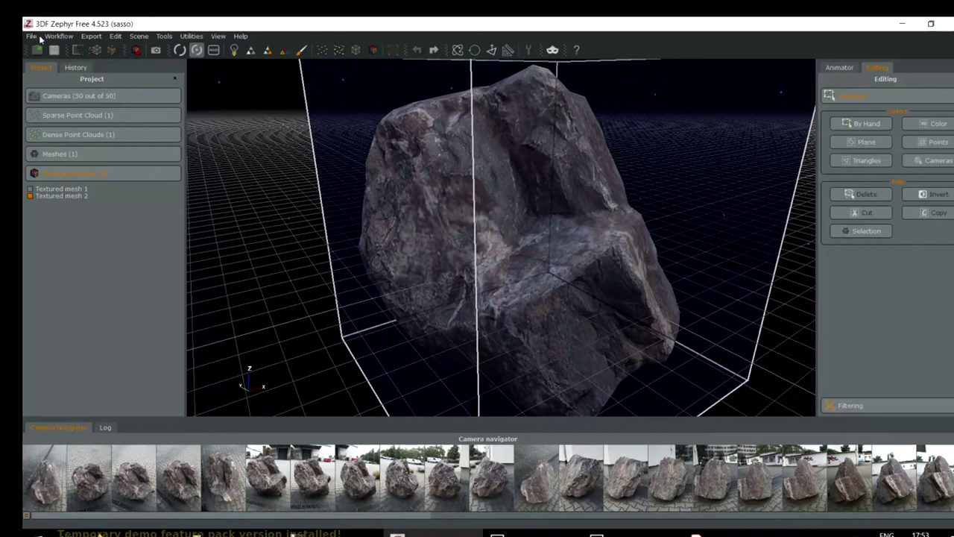
# Set up a textured mesh export of Textured mesh 2 in Obj/Mtl format as a single texture.
pyautogui.click(91, 36)
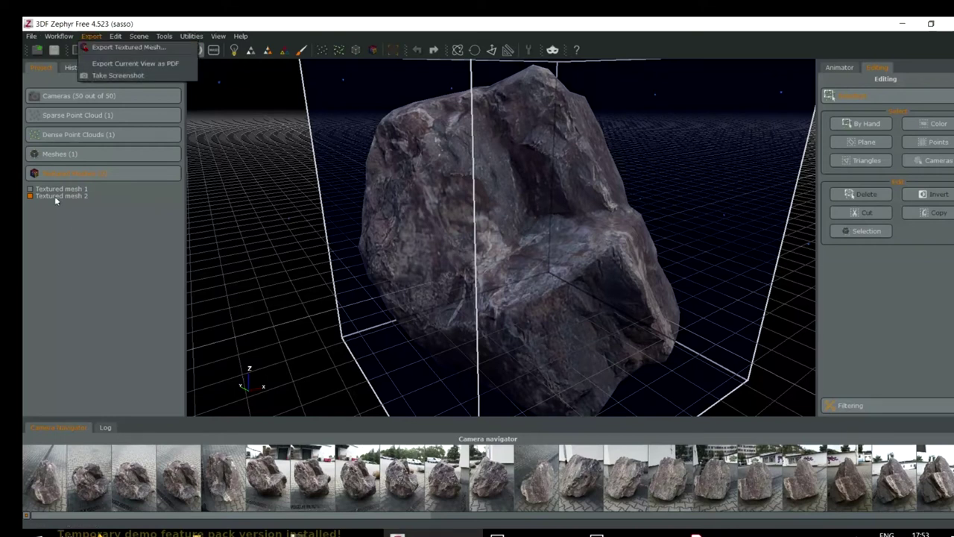
pyautogui.click(97, 48)
pyautogui.click(92, 36)
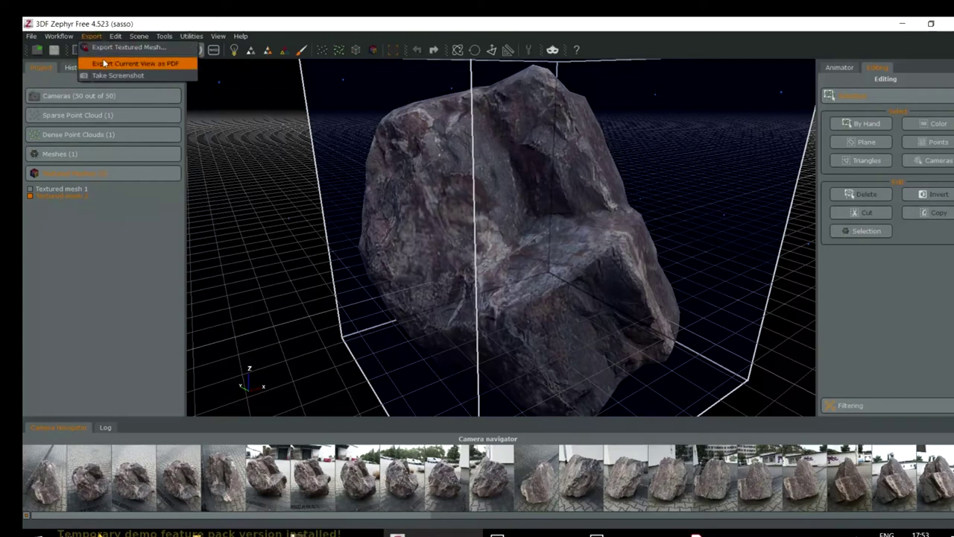
pyautogui.click(112, 48)
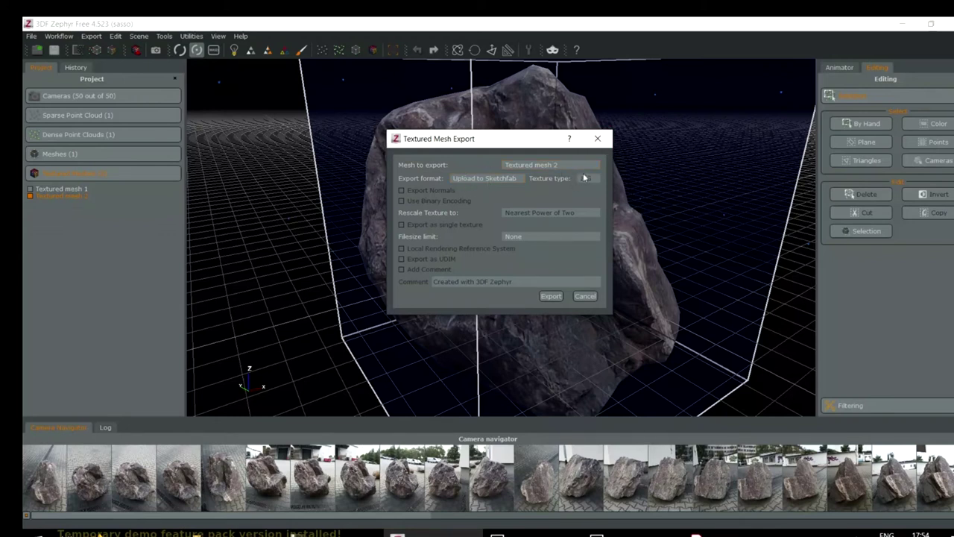
pyautogui.click(487, 178)
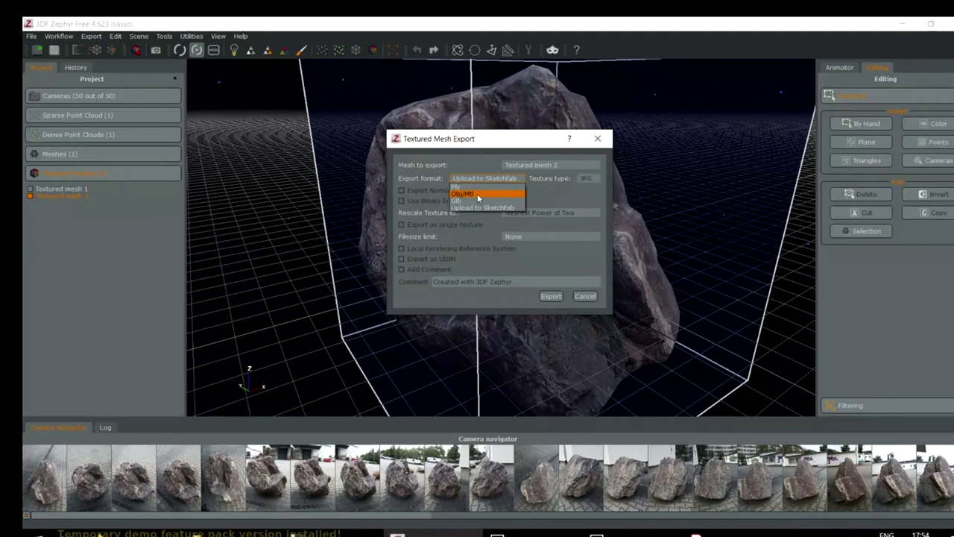
pyautogui.click(479, 194)
pyautogui.click(552, 298)
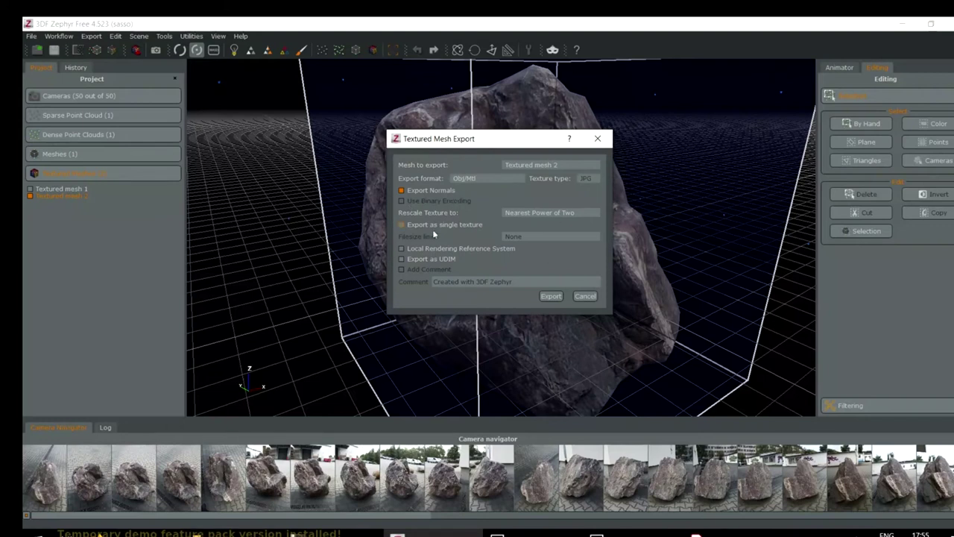
pyautogui.click(404, 227)
# Export the textured mesh to the Desktop with the file name sasso.
pyautogui.click(551, 297)
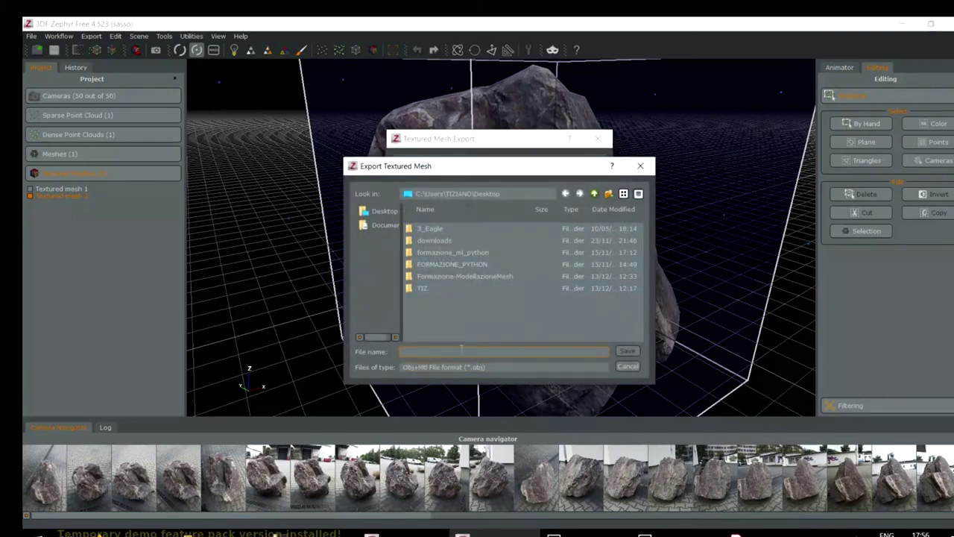
pyautogui.write('sasso')
pyautogui.click(625, 354)
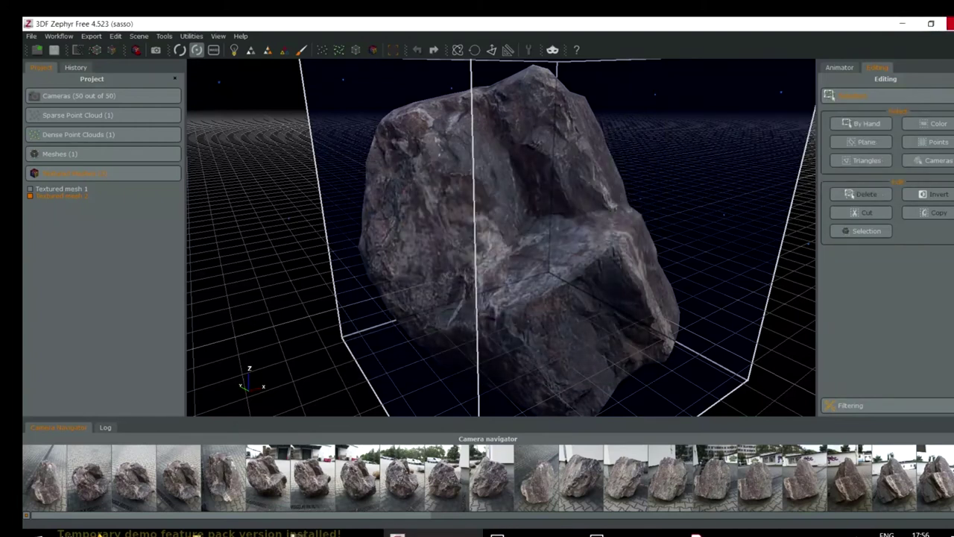
# Minimize the open application, browser and folder windows to reveal the desktop.
pyautogui.click(911, 26)
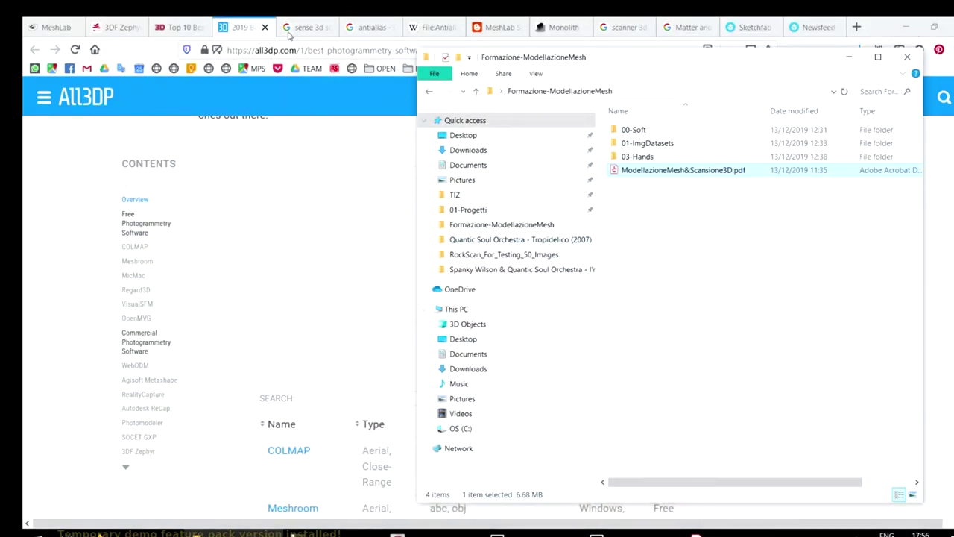
pyautogui.click(903, 27)
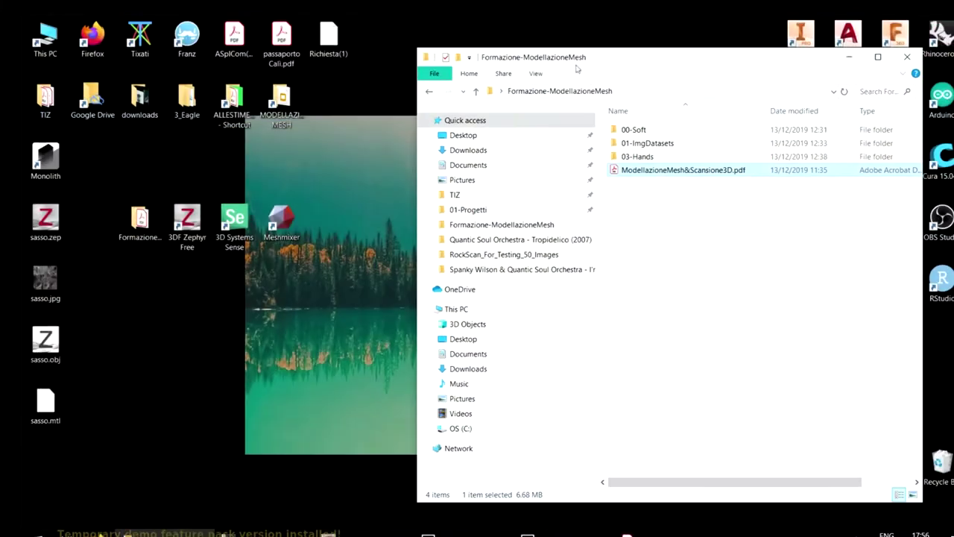
pyautogui.click(680, 376)
pyautogui.click(46, 99)
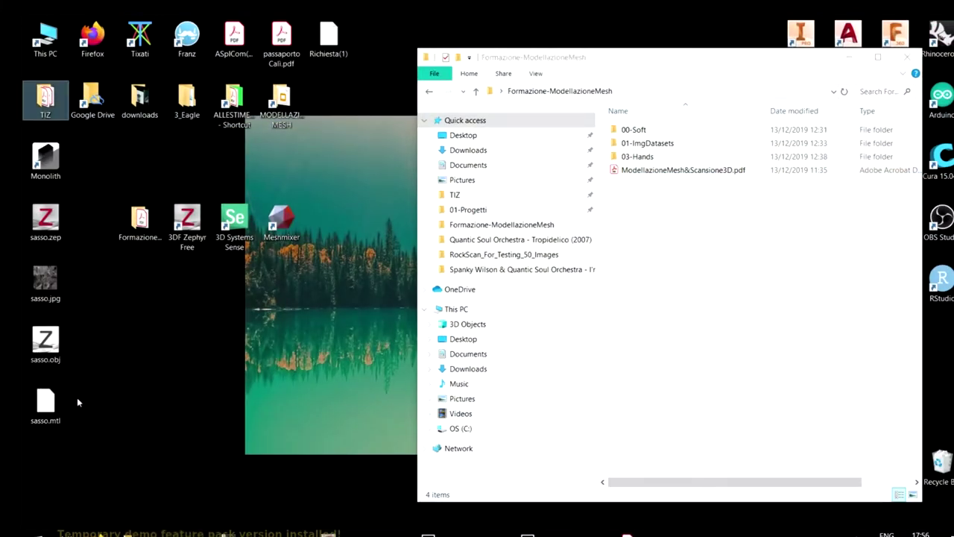
pyautogui.click(850, 56)
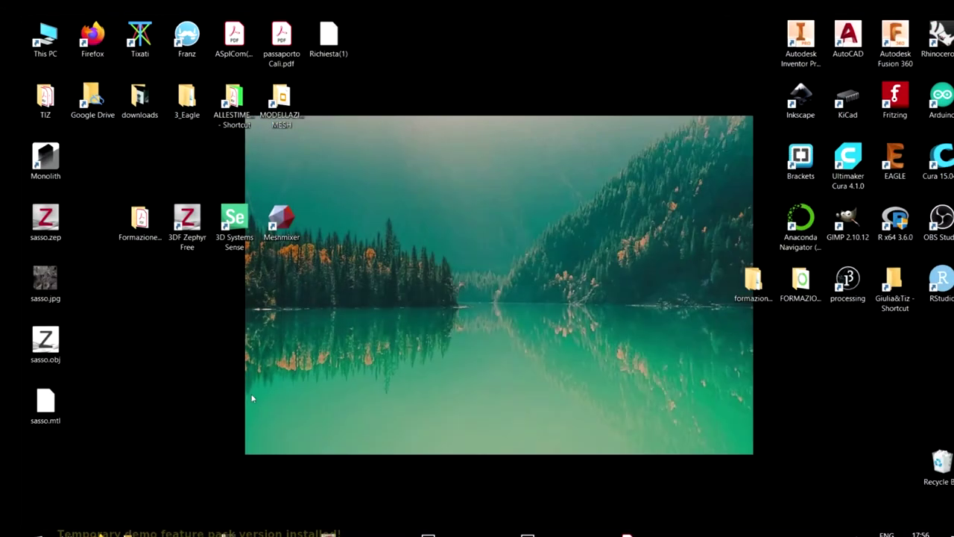
# Move sasso.jpg, sasso.obj and sasso.mtl together on the desktop, away from sasso.zep.
pyautogui.moveTo(84, 331); pyautogui.dragTo(24, 426)
pyautogui.moveTo(46, 339); pyautogui.dragTo(155, 306)
pyautogui.click(58, 355)
pyautogui.click(139, 343)
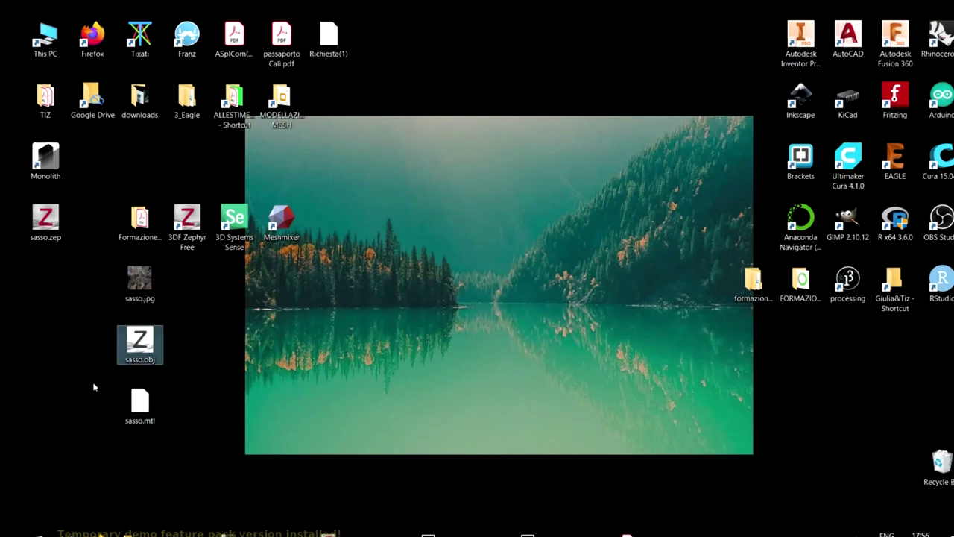
# Go through the exported sasso.mtl and sasso.jpg files on the desktop and open the sasso.jpg texture image.
pyautogui.click(133, 412)
pyautogui.click(152, 277)
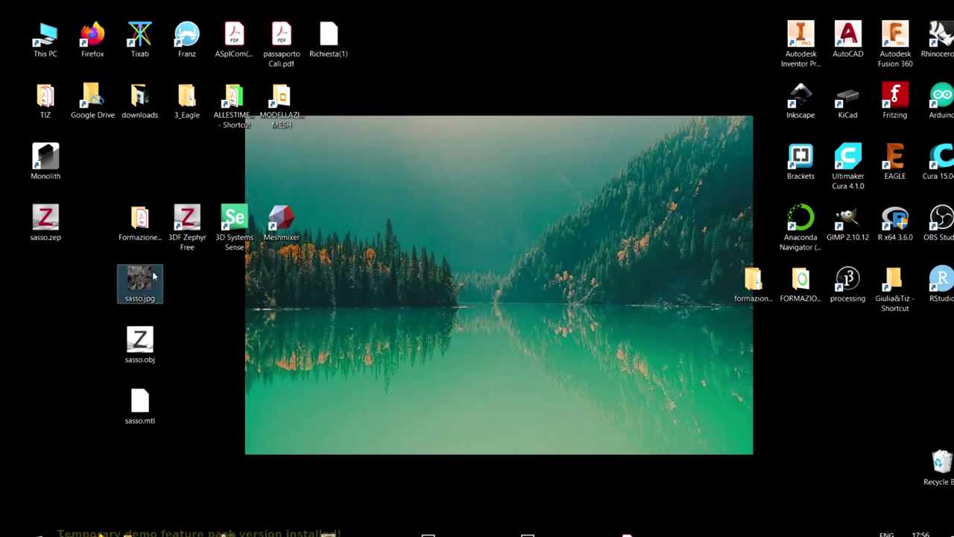
pyautogui.click(193, 297)
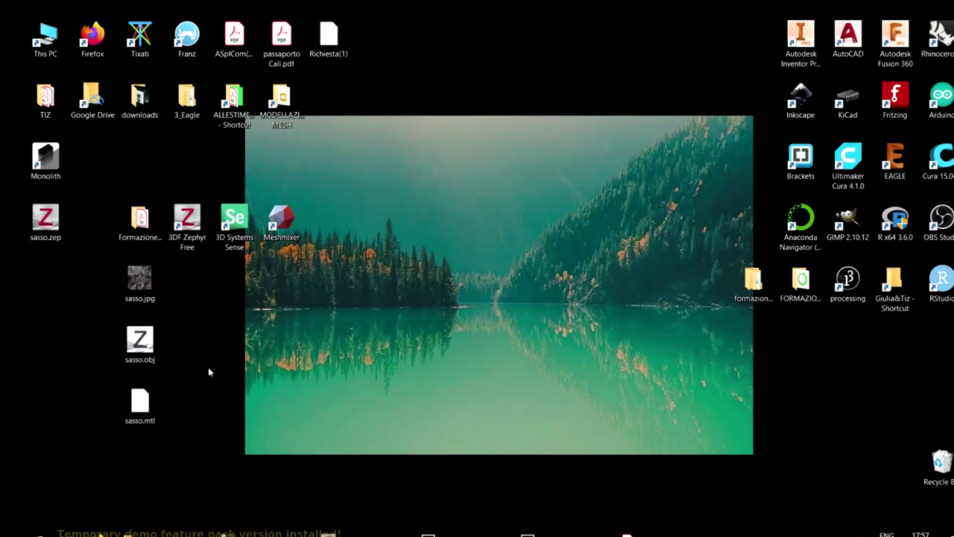
pyautogui.click(143, 279)
pyautogui.press('Return')
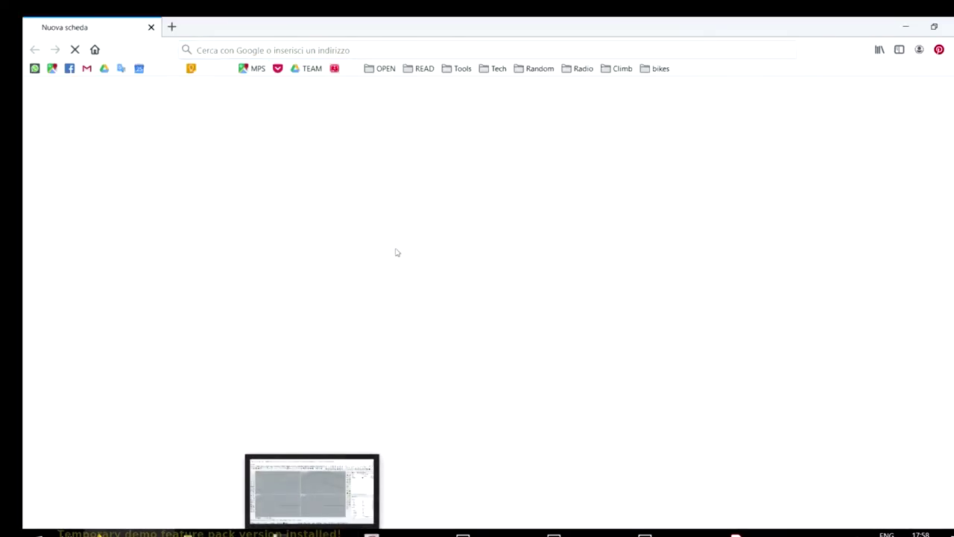
# Search the web for uwb unwrap.
pyautogui.click(296, 50)
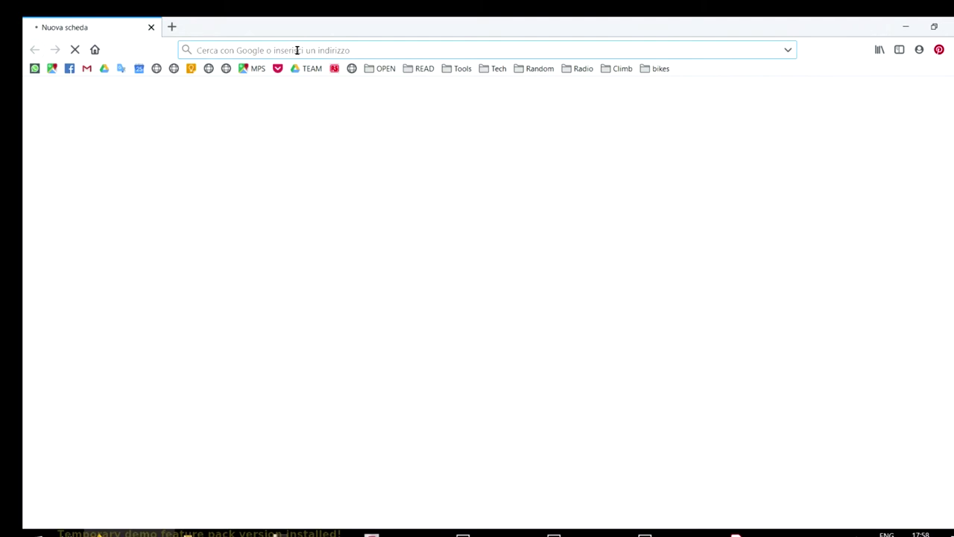
pyautogui.write('uwb un')
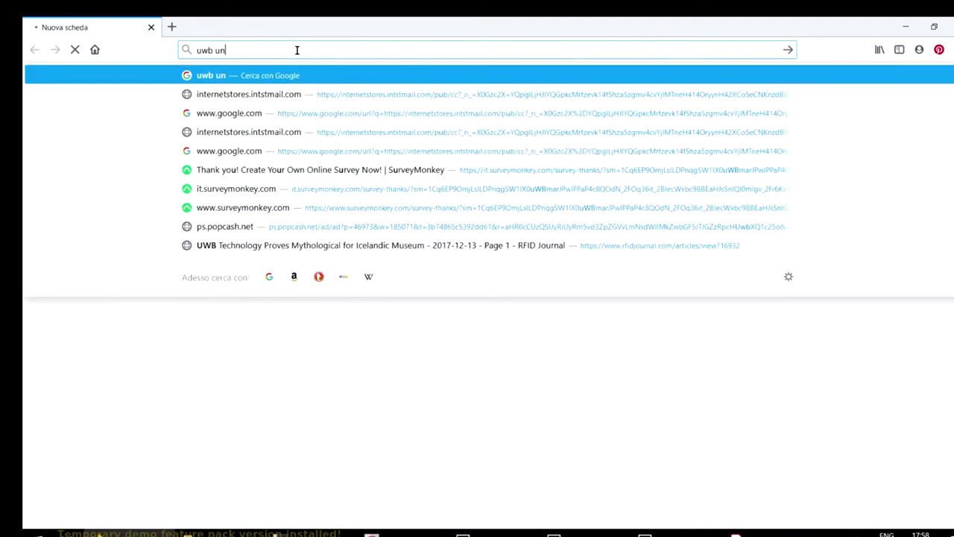
pyautogui.write('wrap')
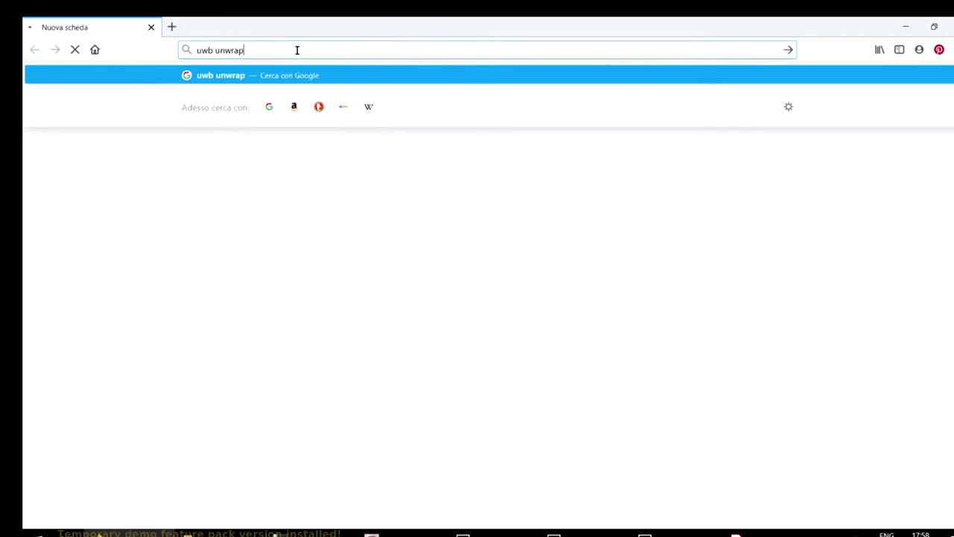
pyautogui.press('Return')
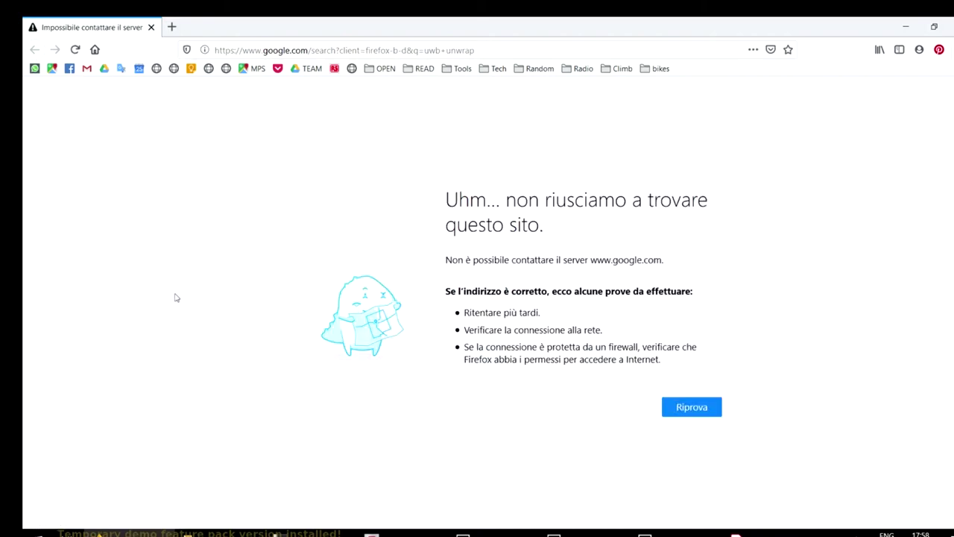
# Connect the computer to the opendot Wi-Fi network.
pyautogui.click(839, 532)
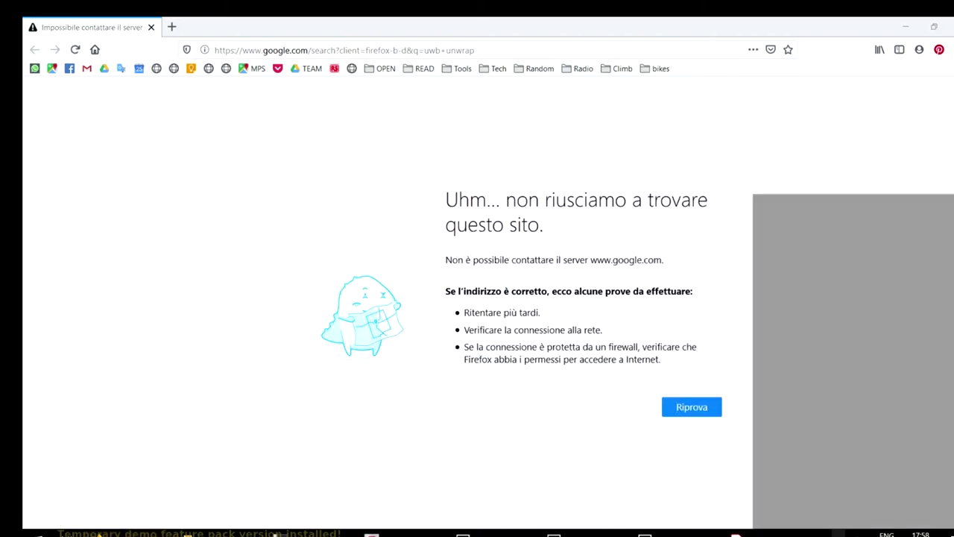
pyautogui.click(268, 353)
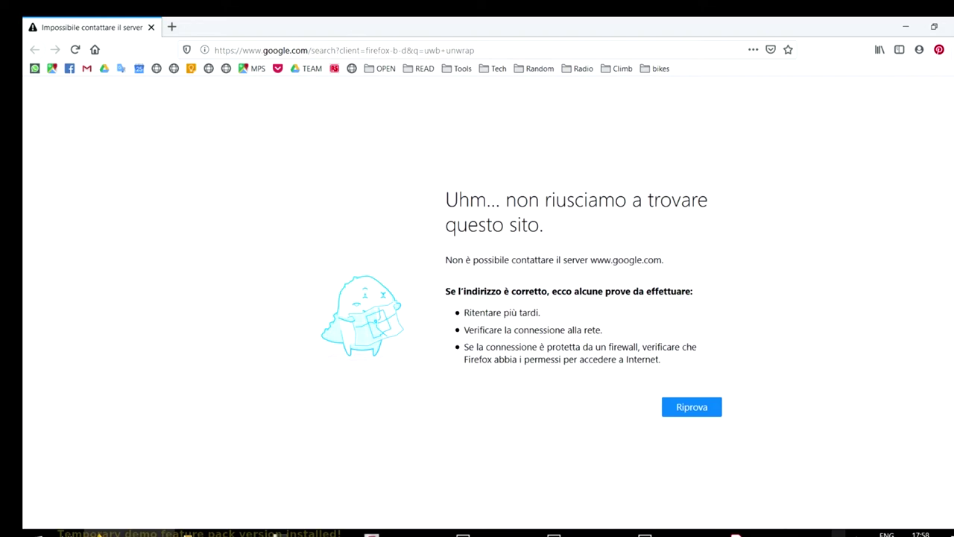
pyautogui.click(839, 532)
pyautogui.click(812, 339)
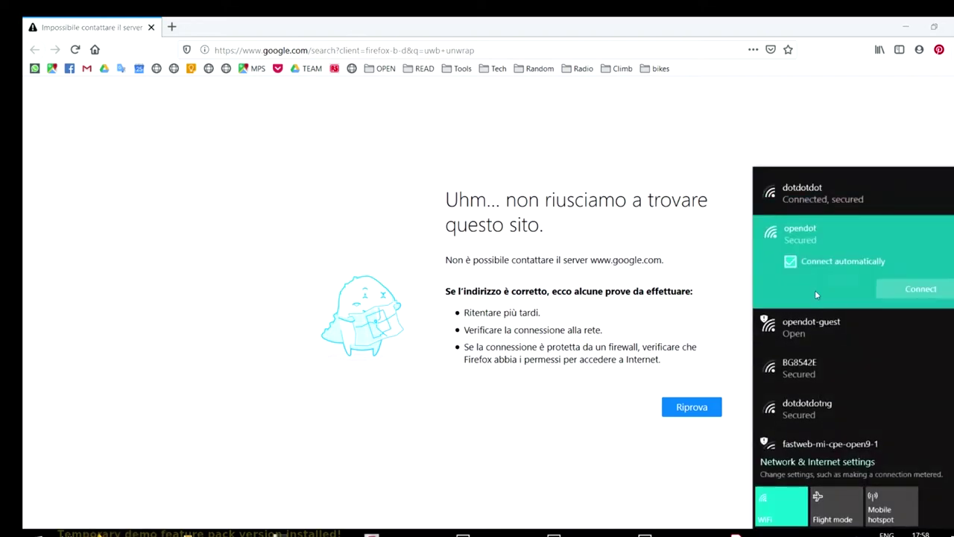
pyautogui.click(902, 290)
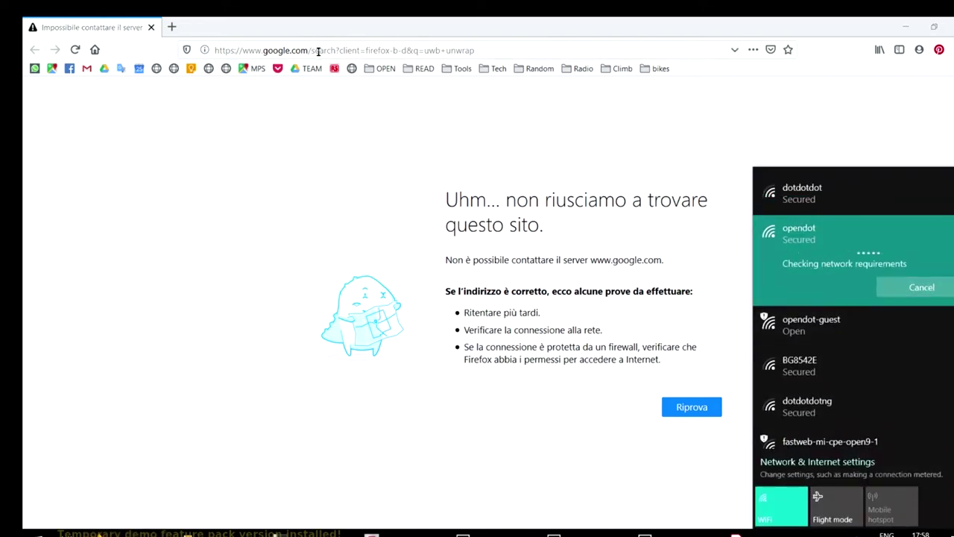
# Reload the uwb unwrap web search and browse its image results for mesh unwrapping examples.
pyautogui.click(318, 51)
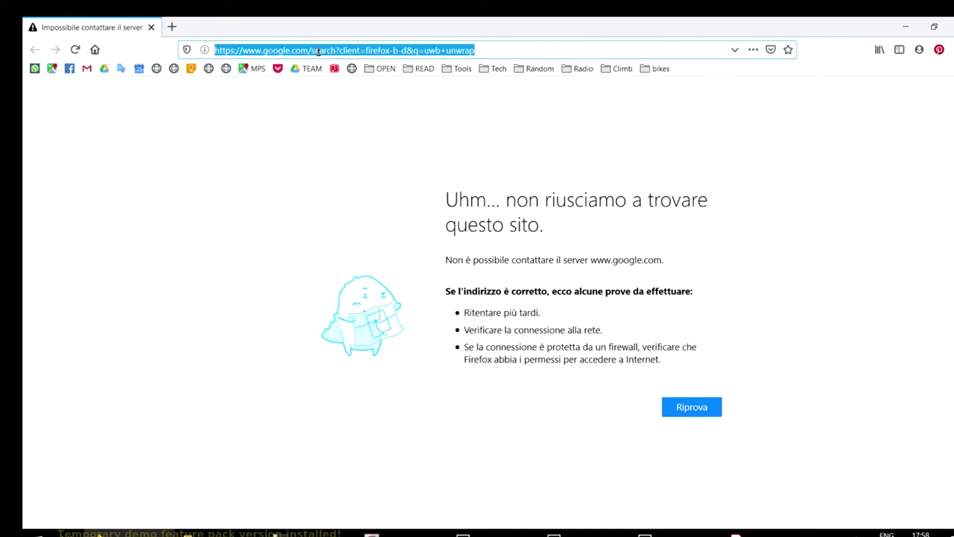
pyautogui.press('Return')
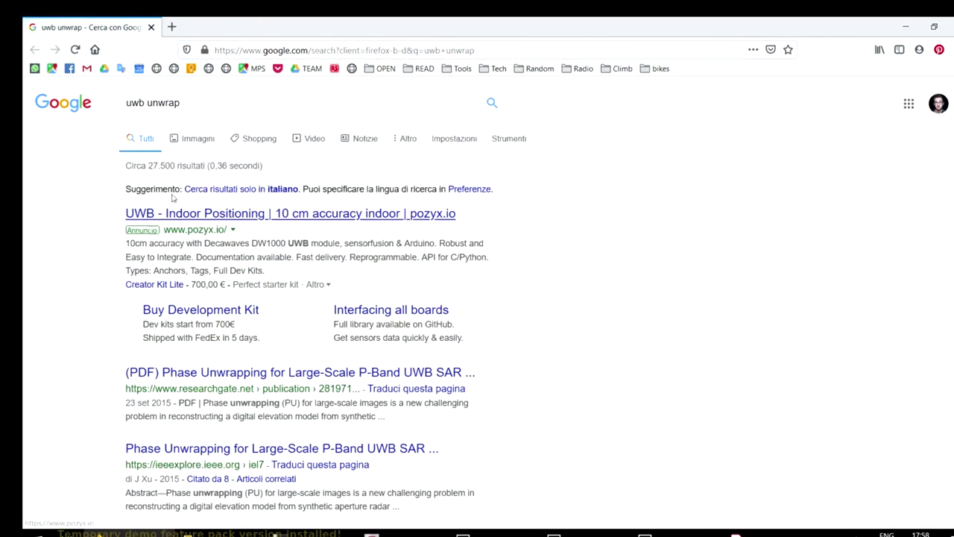
pyautogui.click(203, 140)
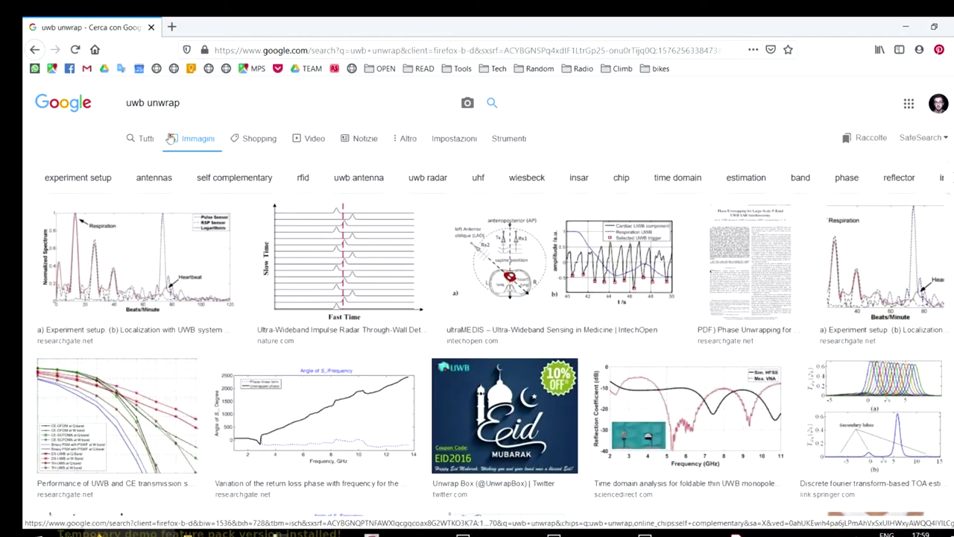
pyautogui.scroll(-5, 374, 337)
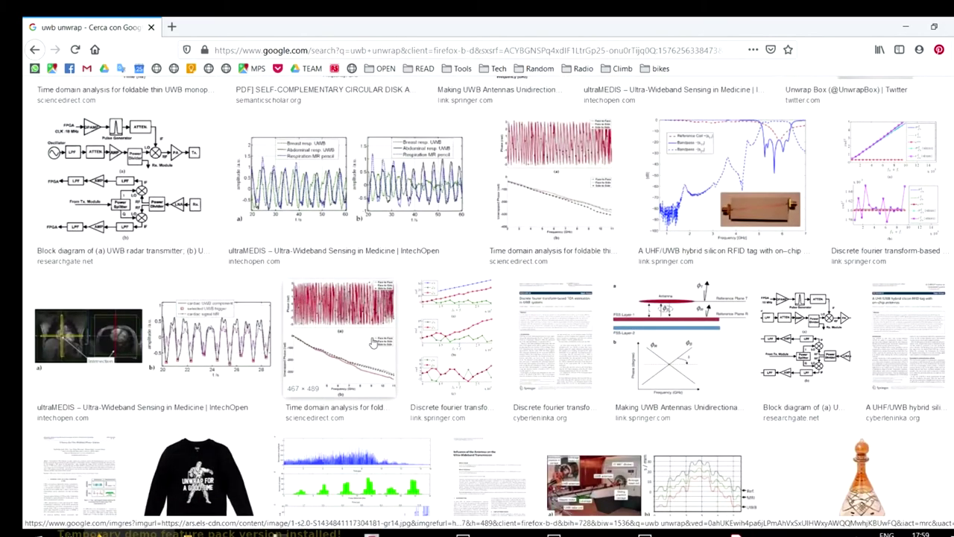
pyautogui.scroll(-5, 375, 337)
pyautogui.scroll(6, 374, 337)
pyautogui.scroll(10, 374, 337)
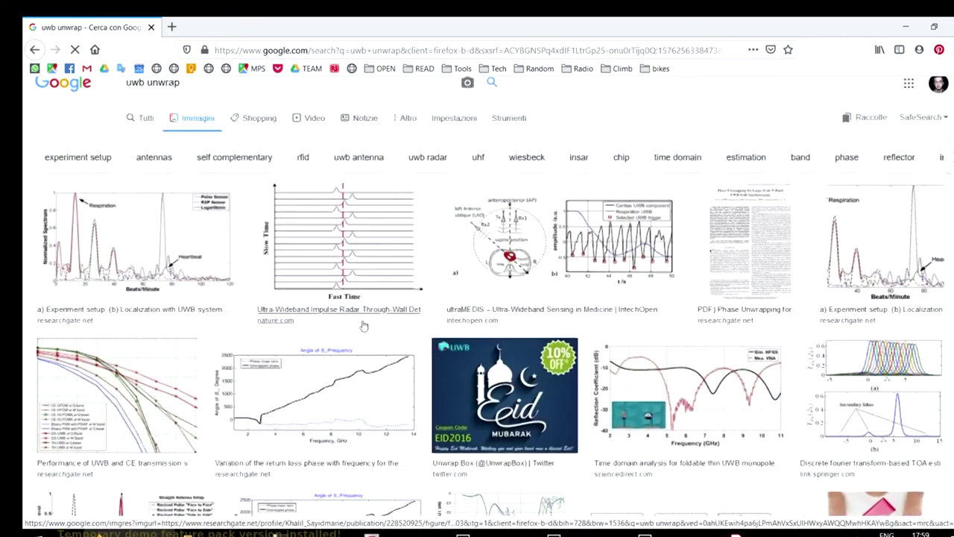
# Change the Google image search query to unwrap mesh.
pyautogui.click(194, 100)
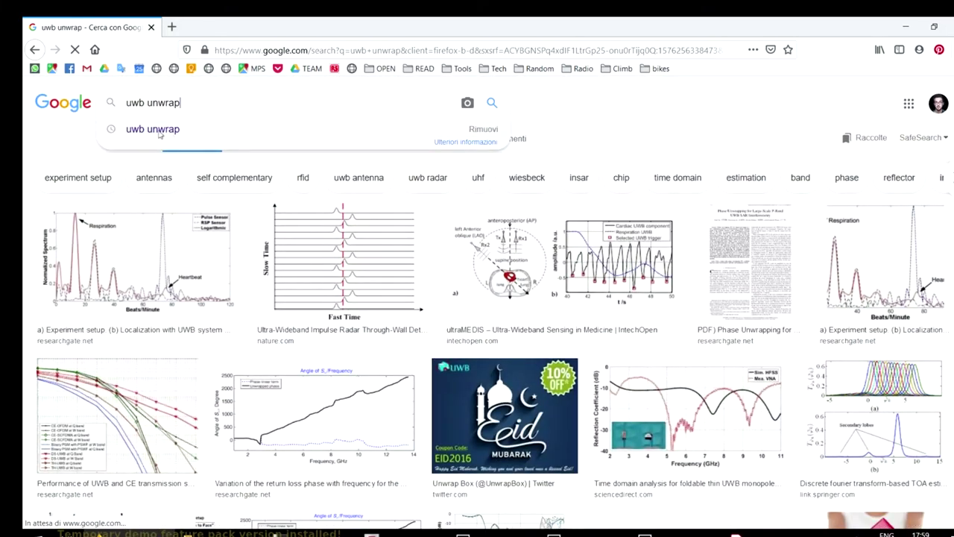
pyautogui.moveTo(147, 101); pyautogui.dragTo(97, 95)
pyautogui.press('BackSpace')
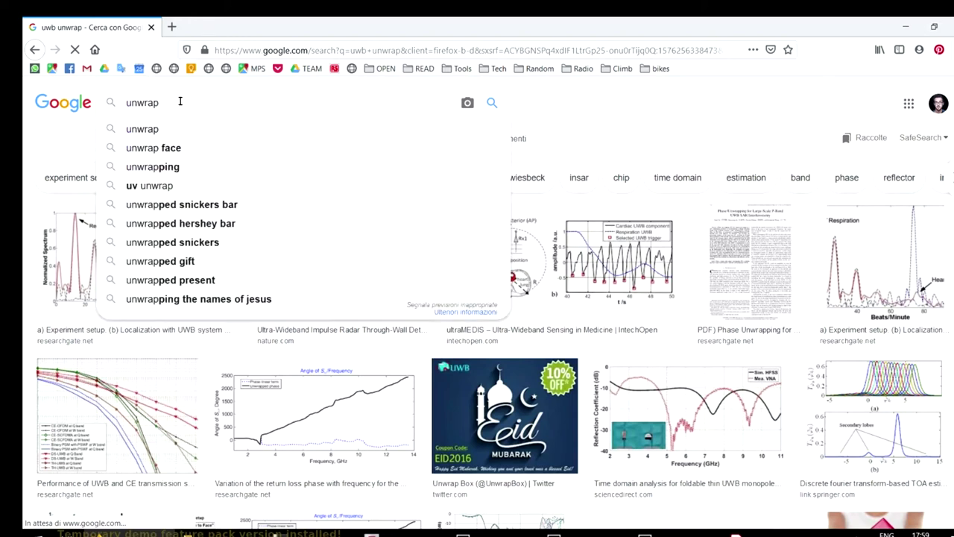
pyautogui.write('mesh')
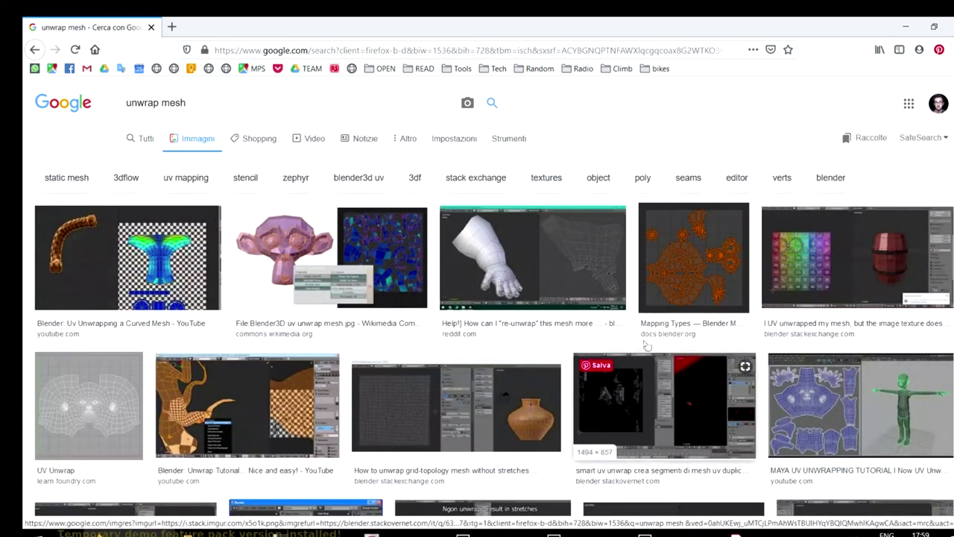
# Preview the Blender Manual Mapping Types image and the Blender3D uv unwrap mesh monkey head to compare their UV layouts.
pyautogui.click(666, 286)
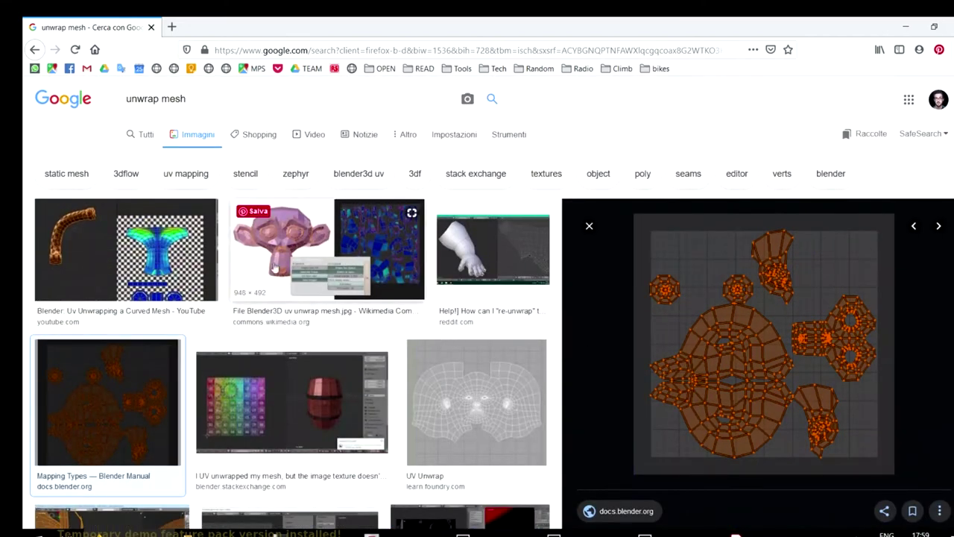
pyautogui.click(264, 251)
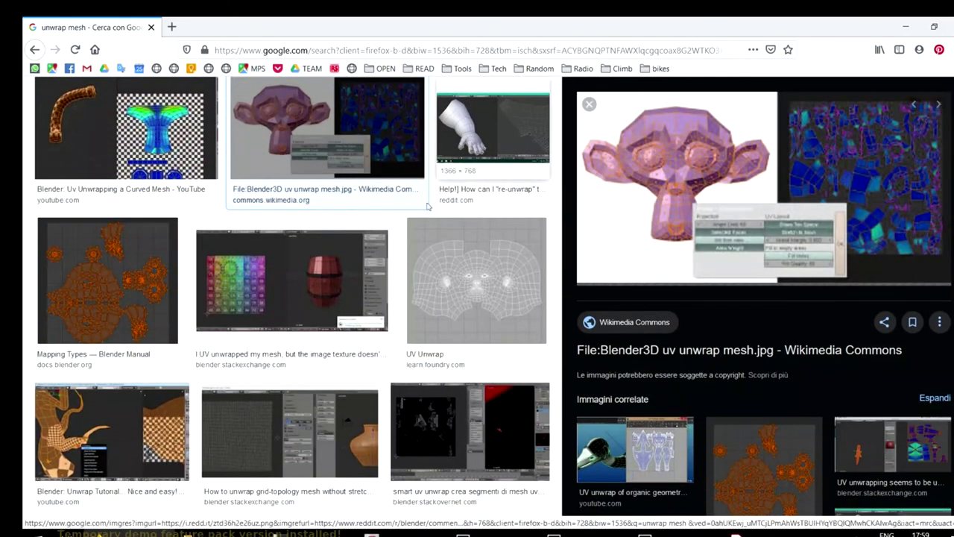
pyautogui.click(124, 243)
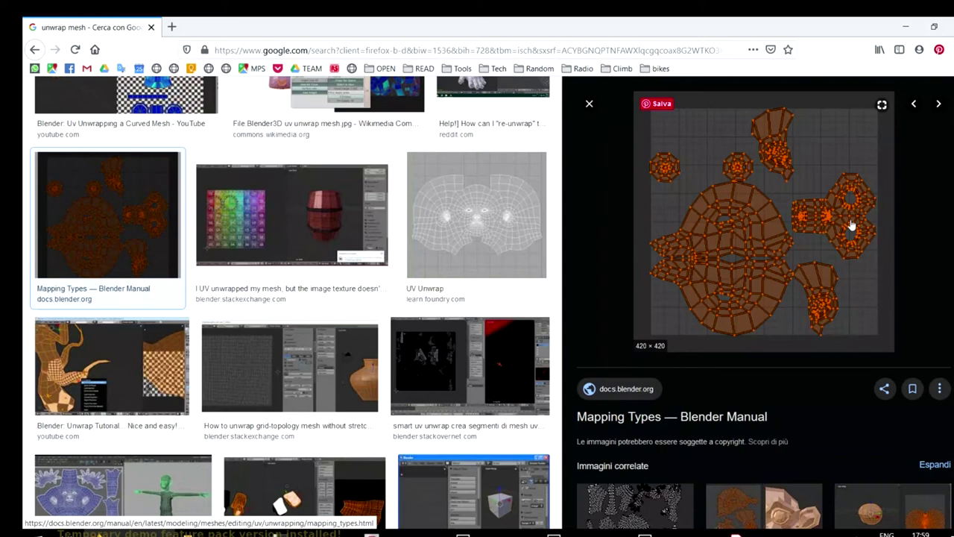
# Browse further unwrapping examples and preview the related ArtStation Ultra Zombie Cyborg image with its UV layout.
pyautogui.scroll(-4, 851, 225)
pyautogui.scroll(-10, 296, 445)
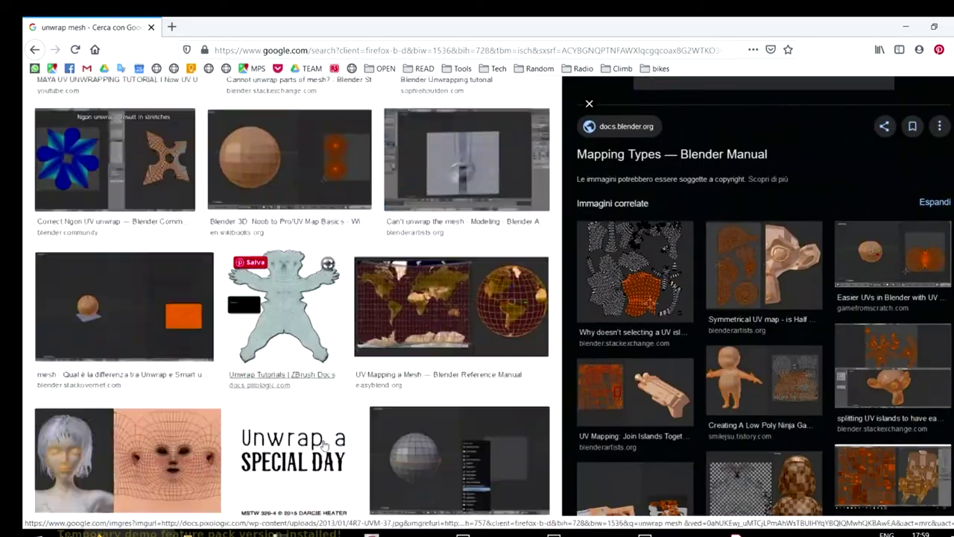
pyautogui.scroll(-15, 297, 445)
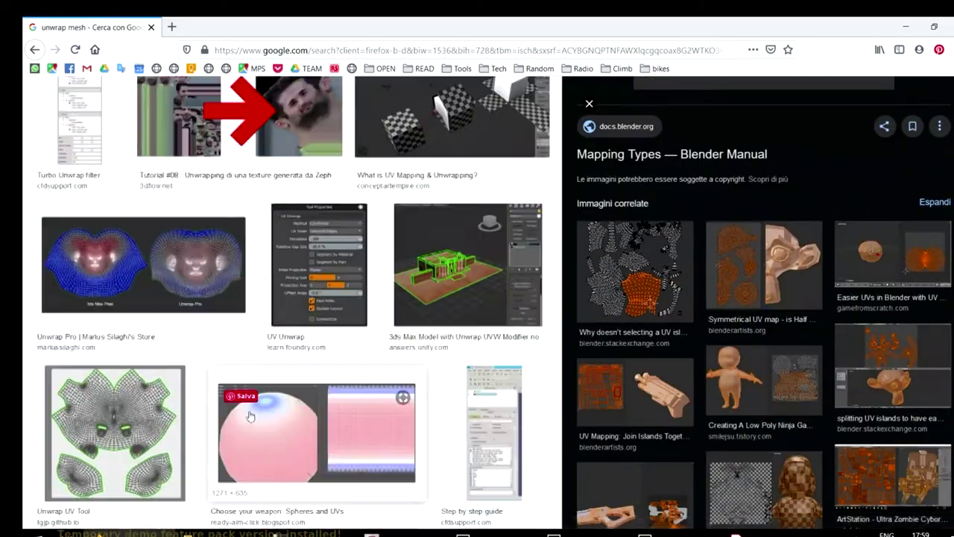
pyautogui.scroll(-10, 265, 466)
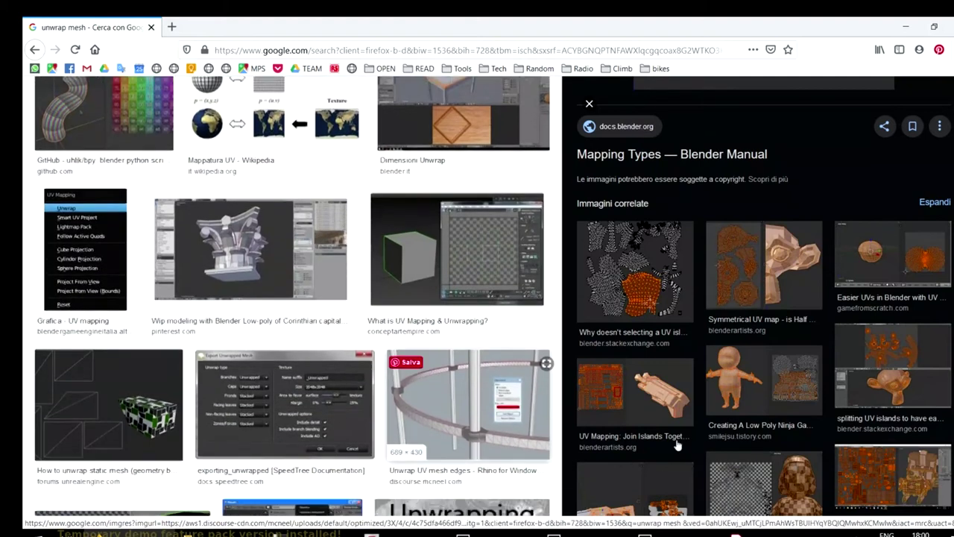
pyautogui.scroll(-1, 677, 445)
pyautogui.click(872, 216)
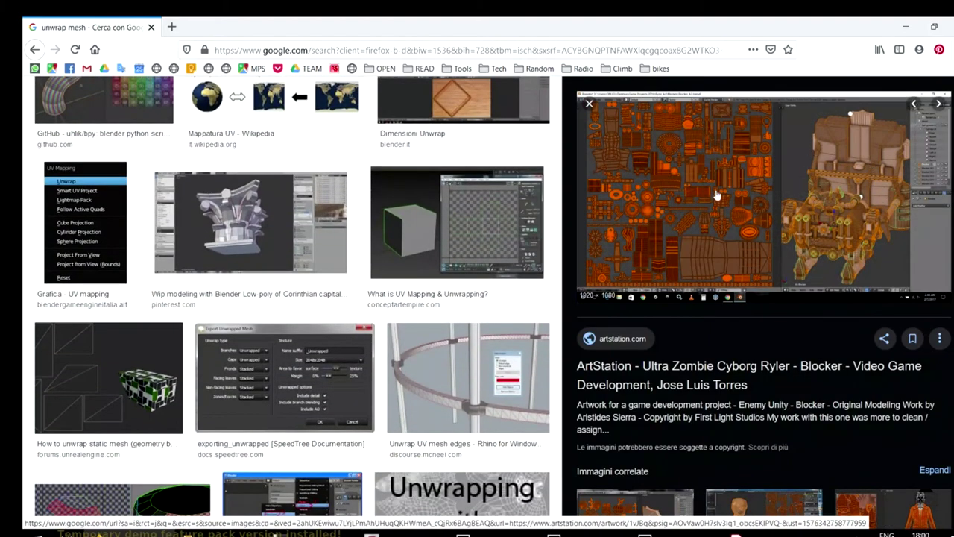
# Preview the Unwrap Pro image comparing the 3ds Max Peel and Unwrap Pro layouts of a head.
pyautogui.scroll(-5, 231, 339)
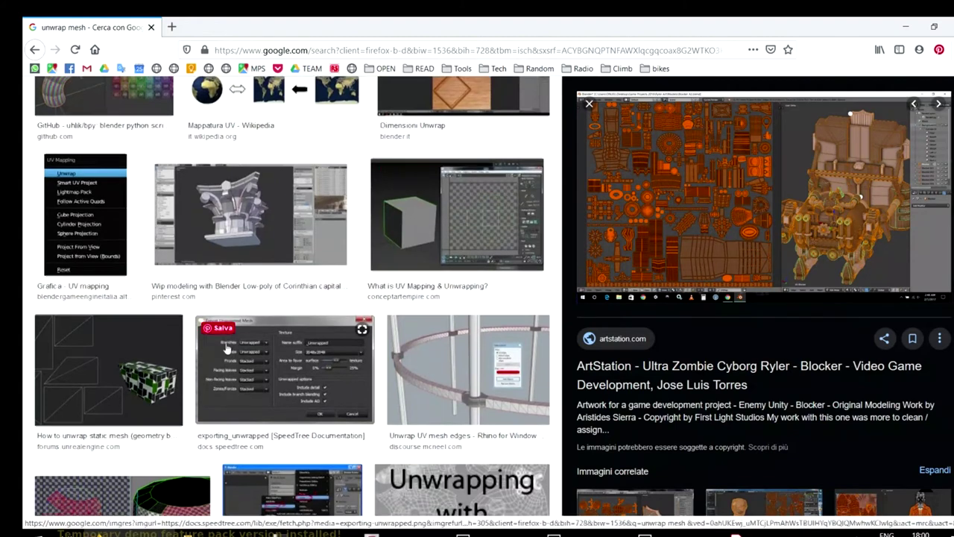
pyautogui.scroll(-4, 231, 339)
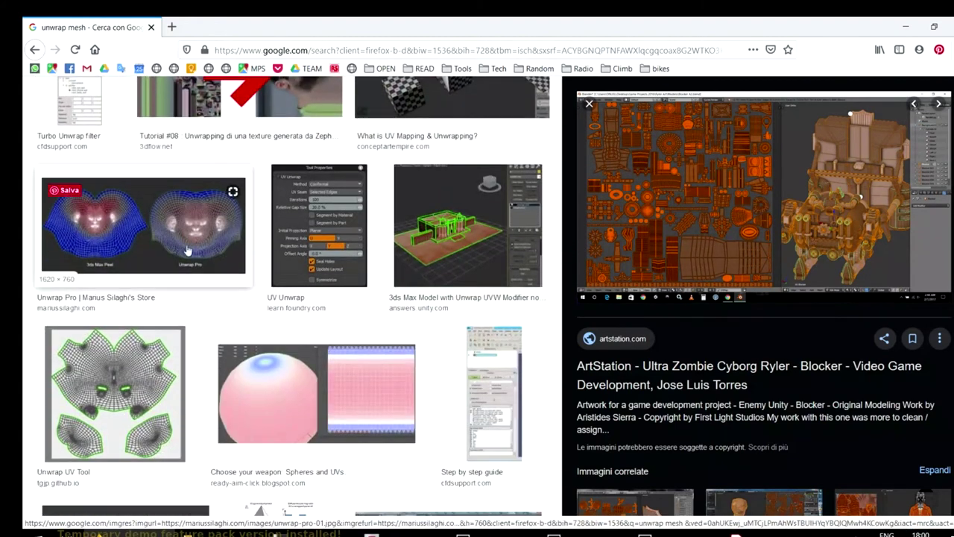
pyautogui.click(228, 254)
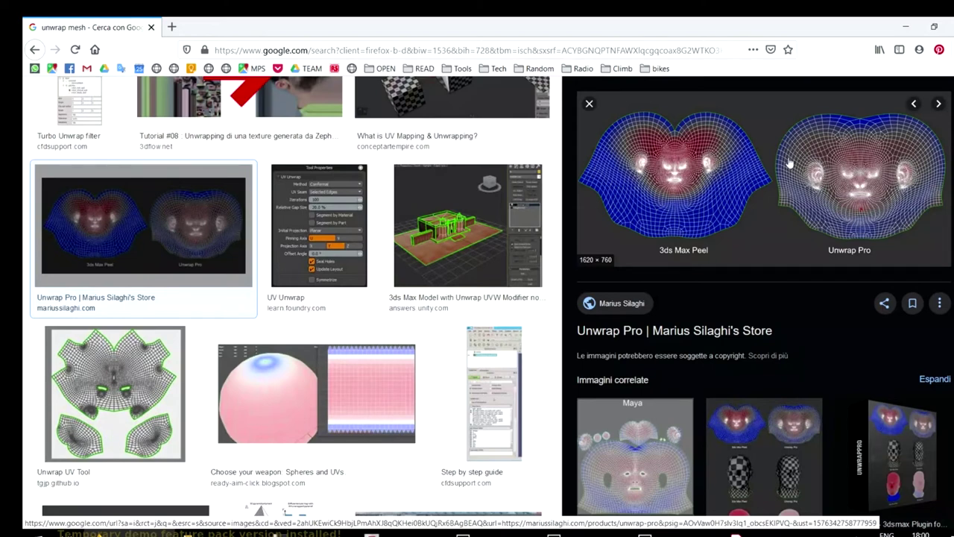
# Preview the 3Dflow Tutorial #08 texture unwrapping image and the related unwrapped face texture from Twitter, including its related images.
pyautogui.scroll(-10, 419, 395)
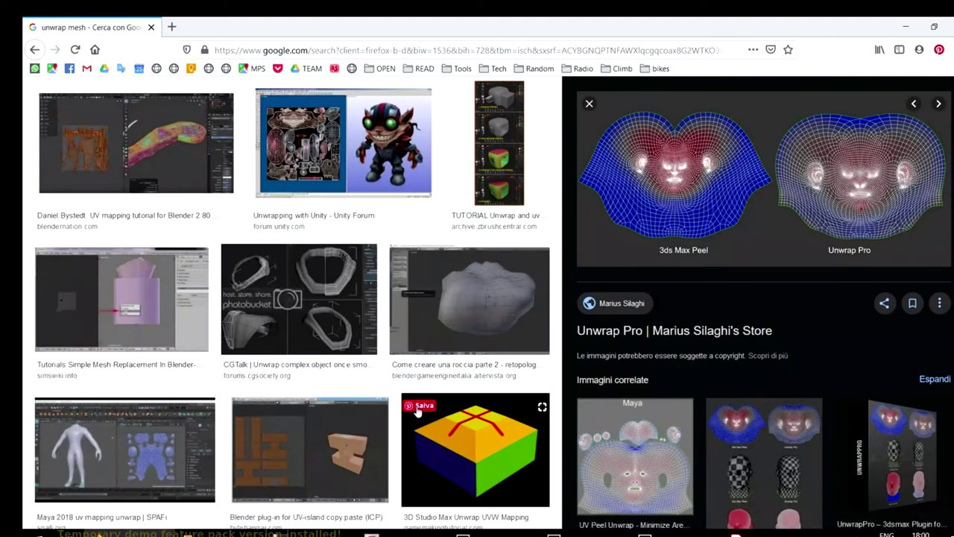
pyautogui.scroll(-10, 418, 410)
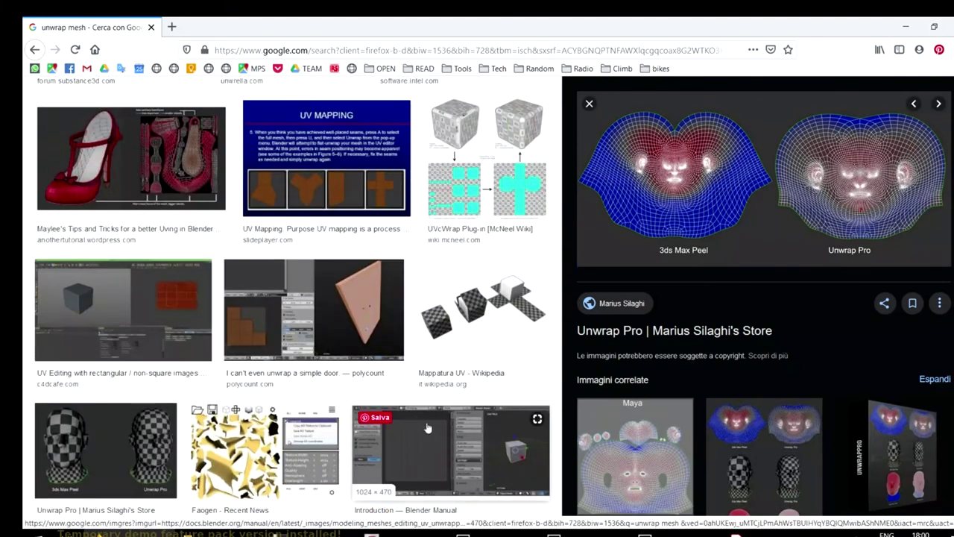
pyautogui.scroll(-8, 427, 429)
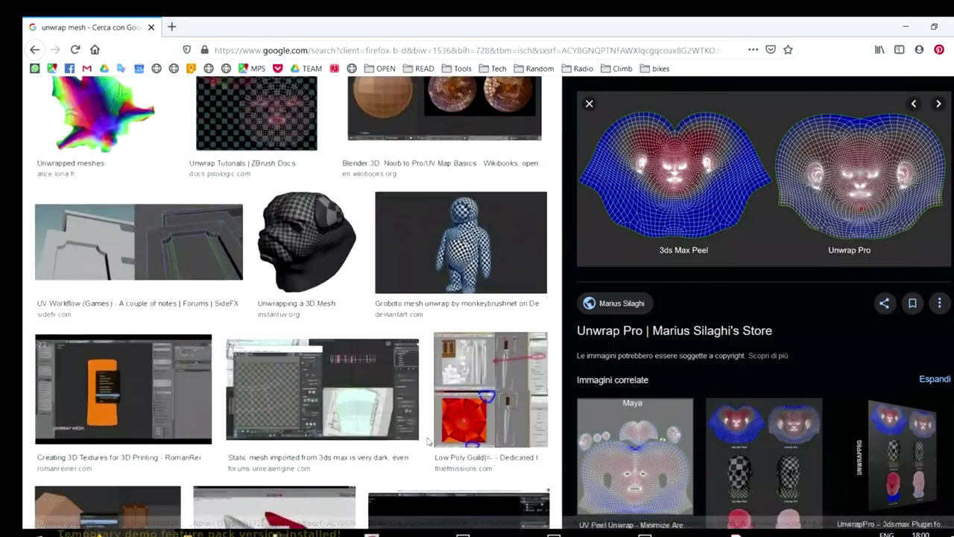
pyautogui.scroll(-5, 428, 441)
pyautogui.scroll(8, 387, 479)
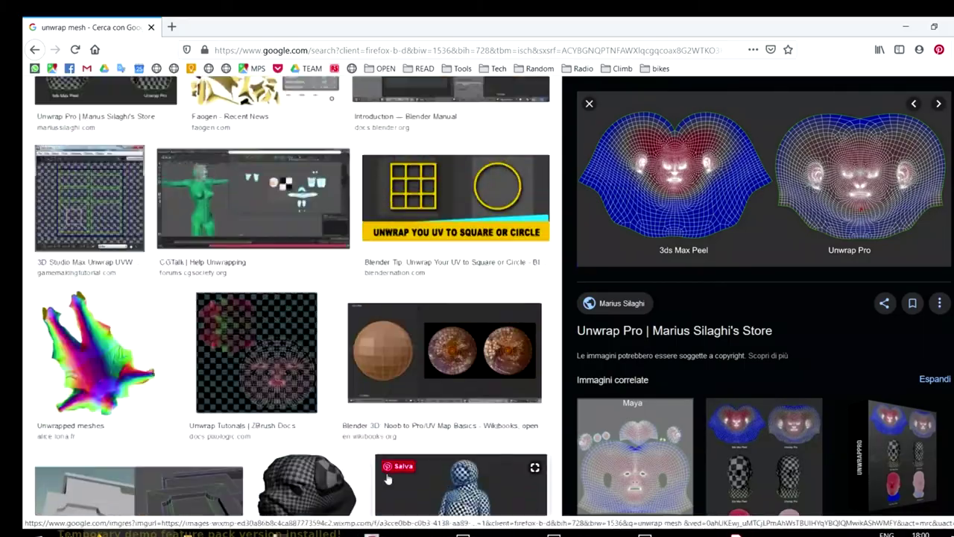
pyautogui.scroll(-15, 387, 478)
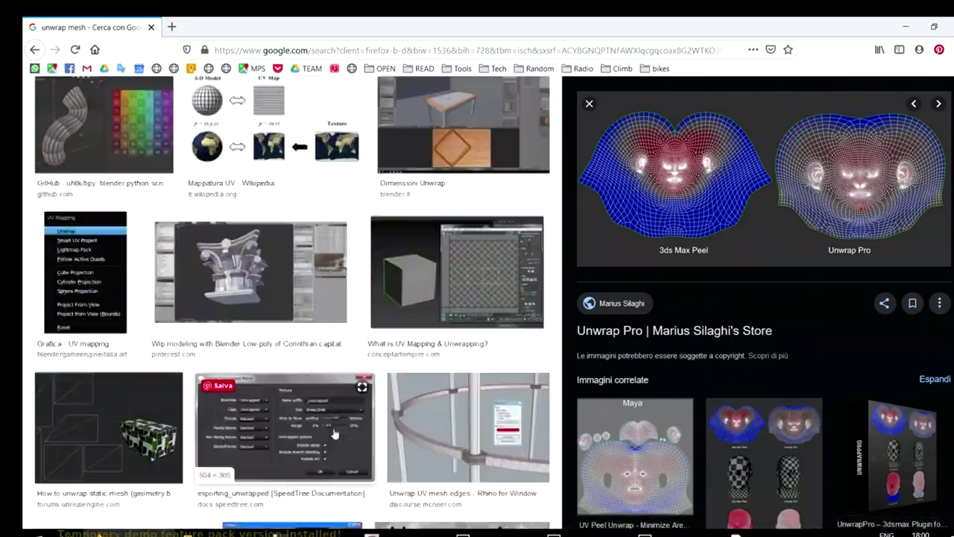
pyautogui.scroll(5, 334, 434)
pyautogui.scroll(-10, 319, 425)
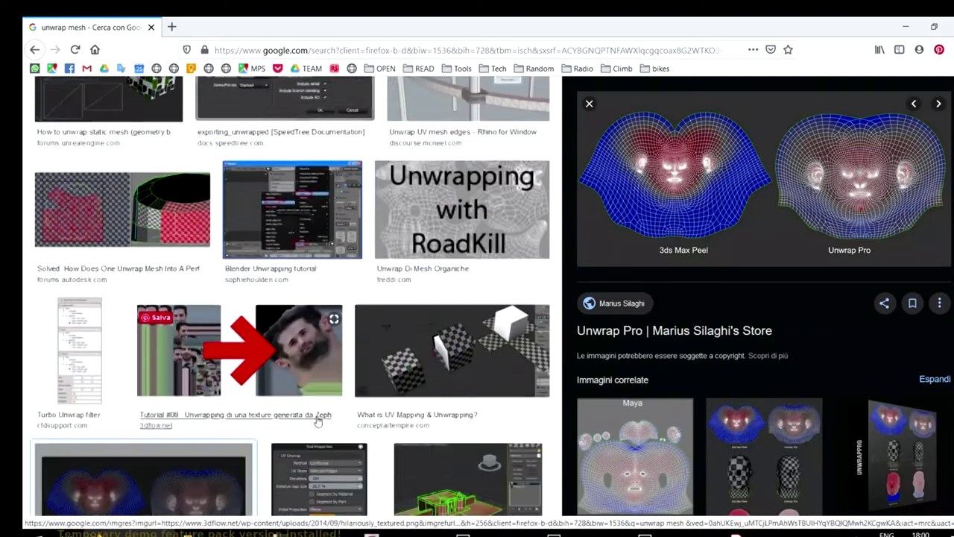
pyautogui.scroll(-2, 319, 422)
pyautogui.click(239, 201)
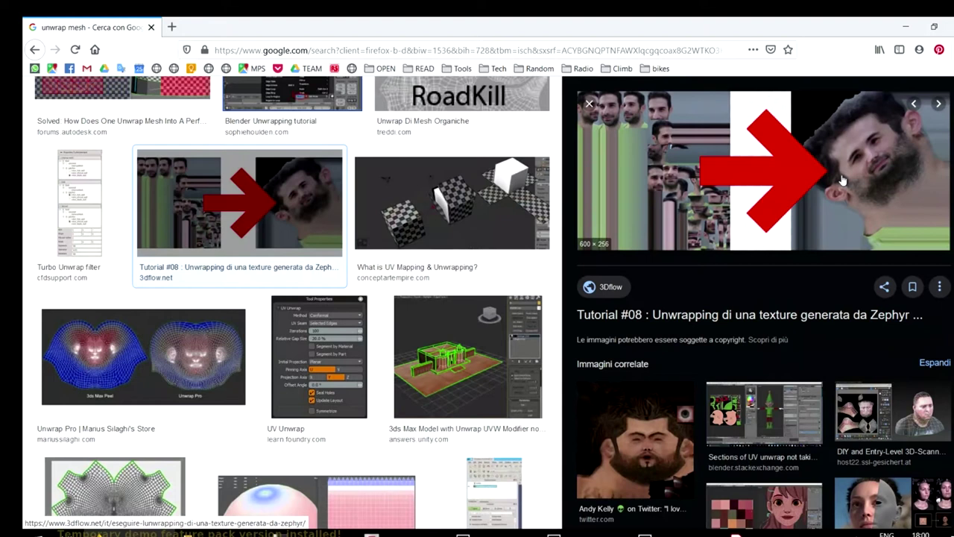
pyautogui.click(656, 421)
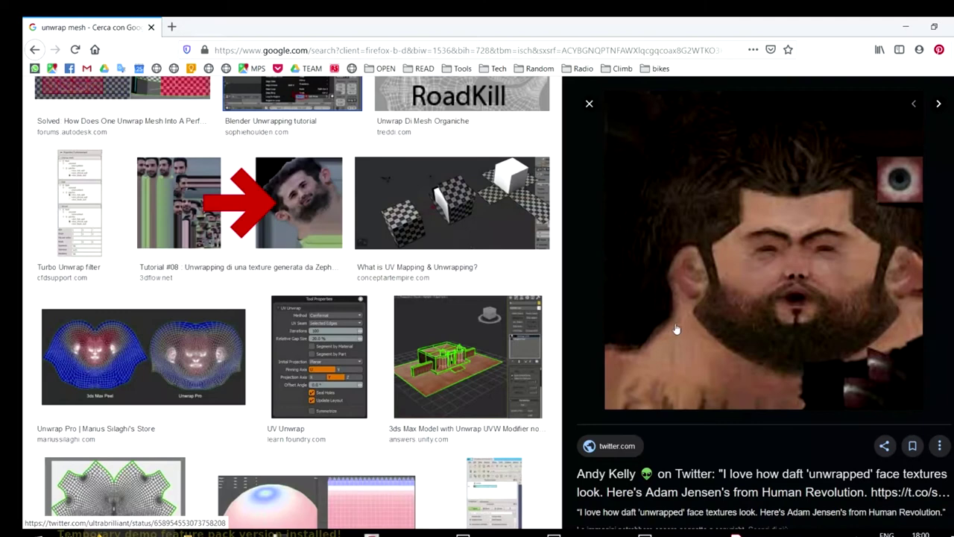
pyautogui.scroll(-5, 676, 329)
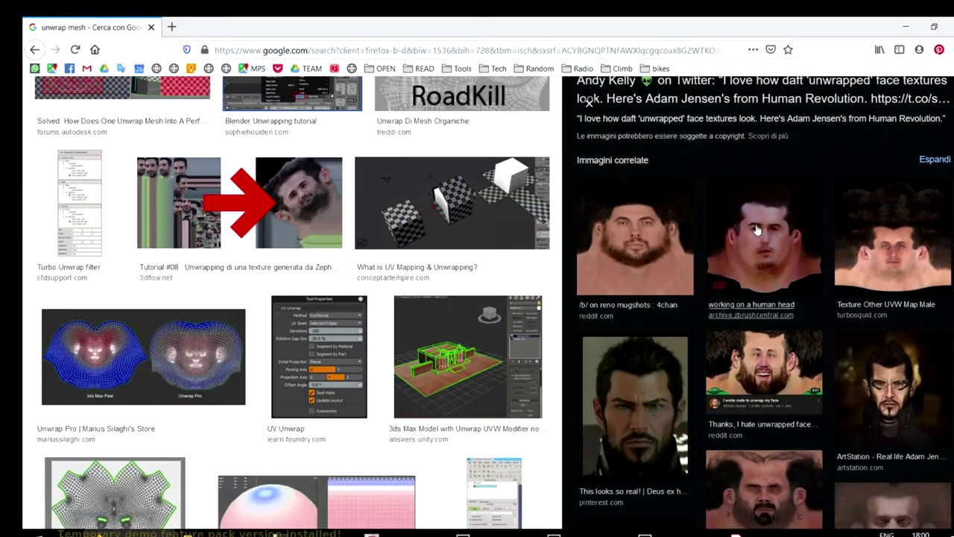
# Preview the related "working on a human head" texture and the Male Face Texture Map from industrious.info.
pyautogui.click(756, 230)
pyautogui.scroll(-2, 628, 287)
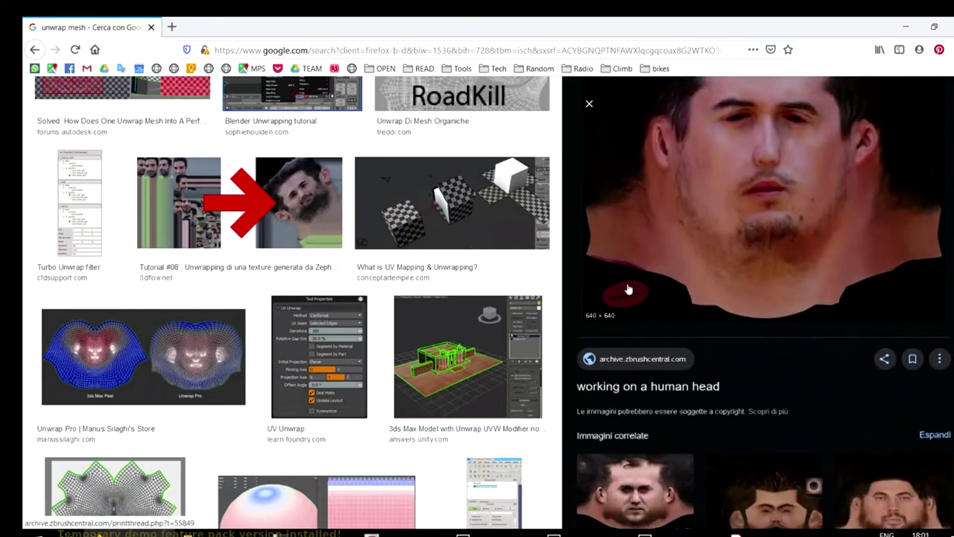
pyautogui.scroll(-5, 628, 289)
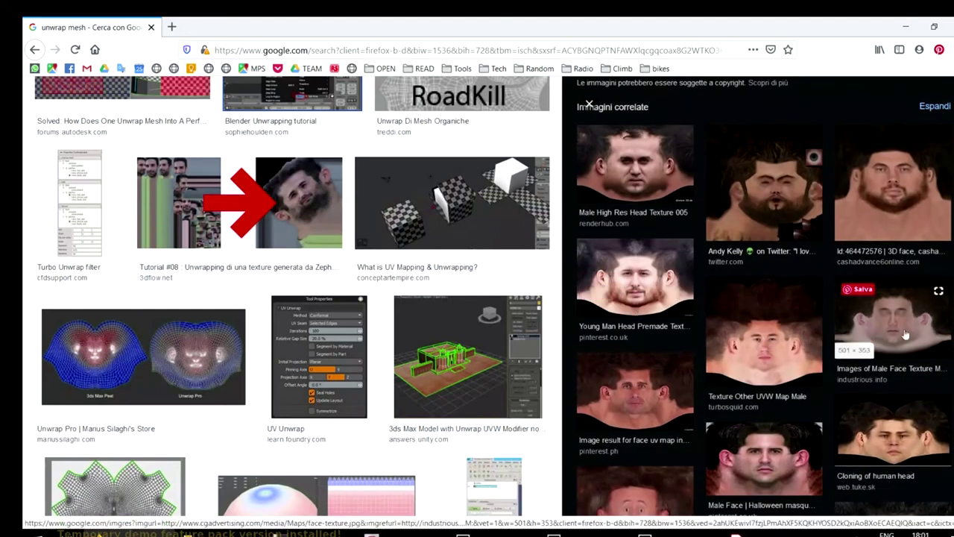
pyautogui.click(895, 324)
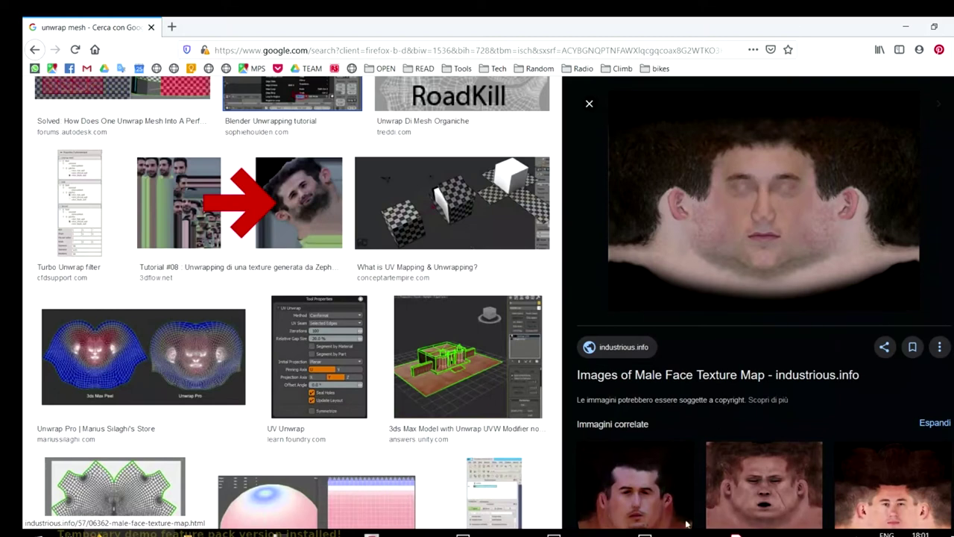
# Compare the face texture with the rock texture sasso.jpg, closing both the photo and the browser.
pyautogui.click(645, 531)
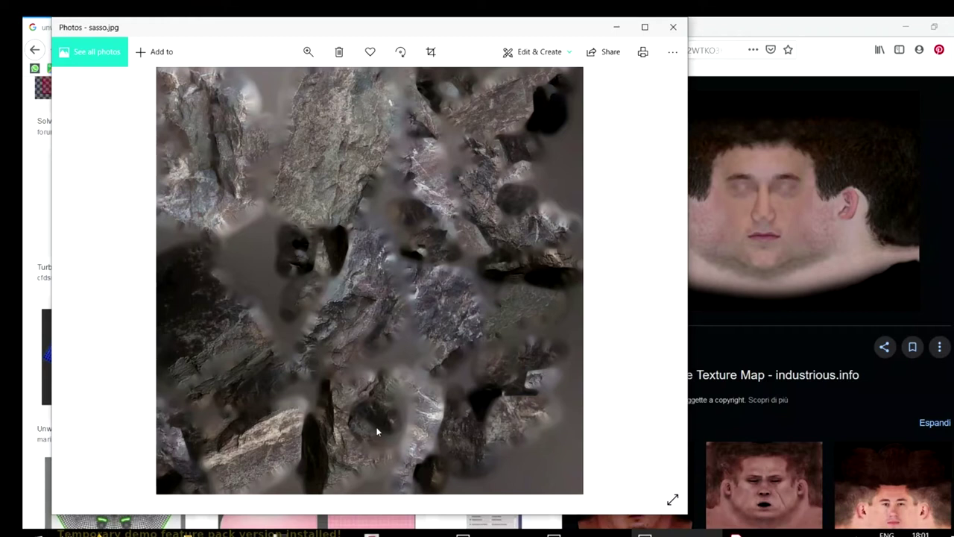
pyautogui.click(672, 28)
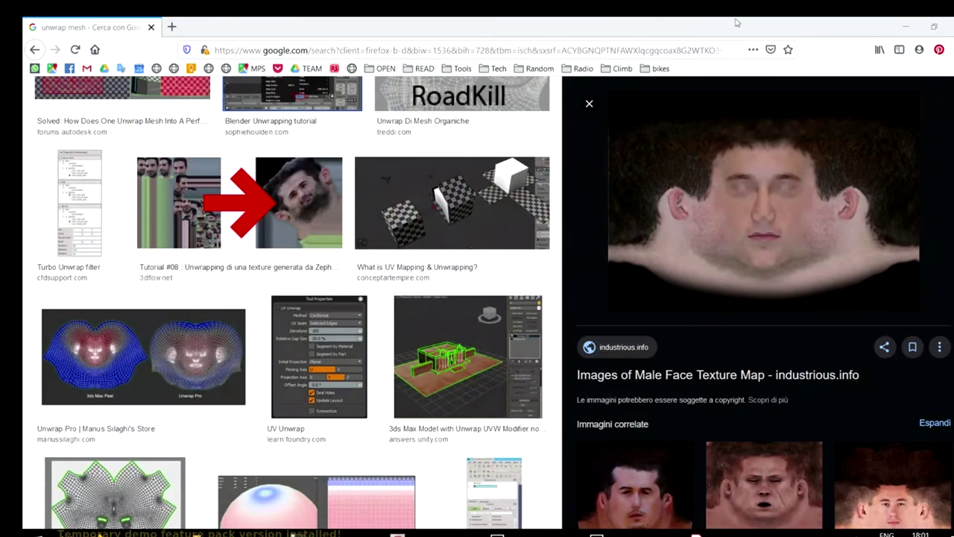
pyautogui.click(951, 28)
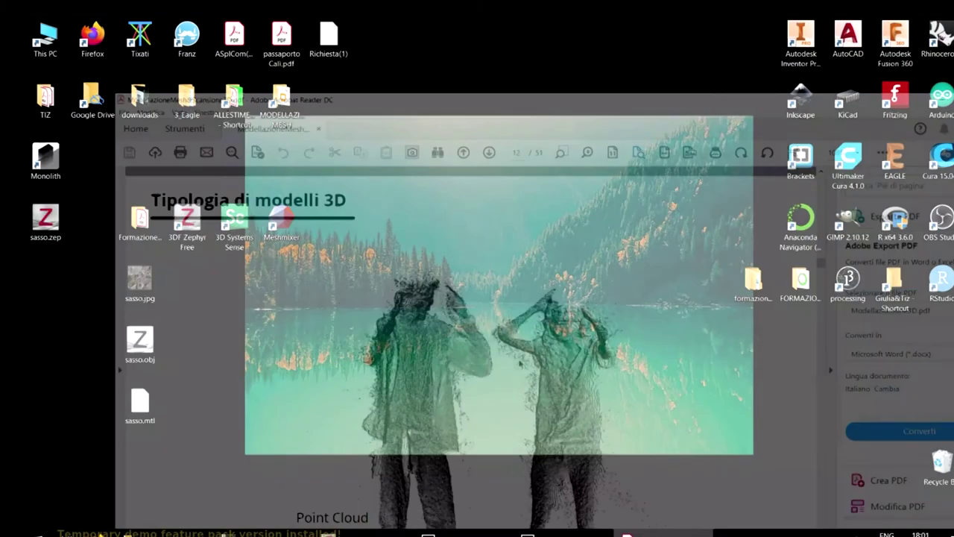
pyautogui.click(627, 533)
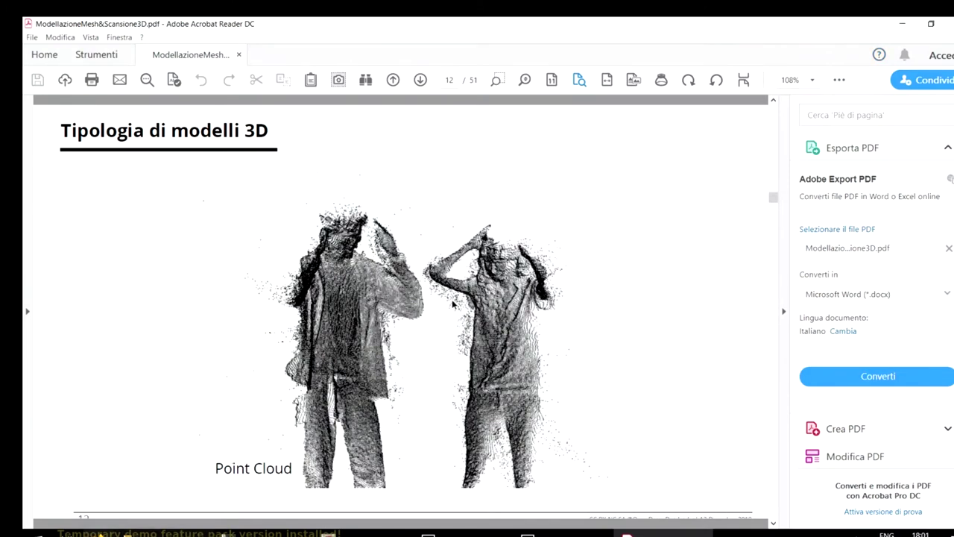
pyautogui.hotkey('alt', 'Tab')
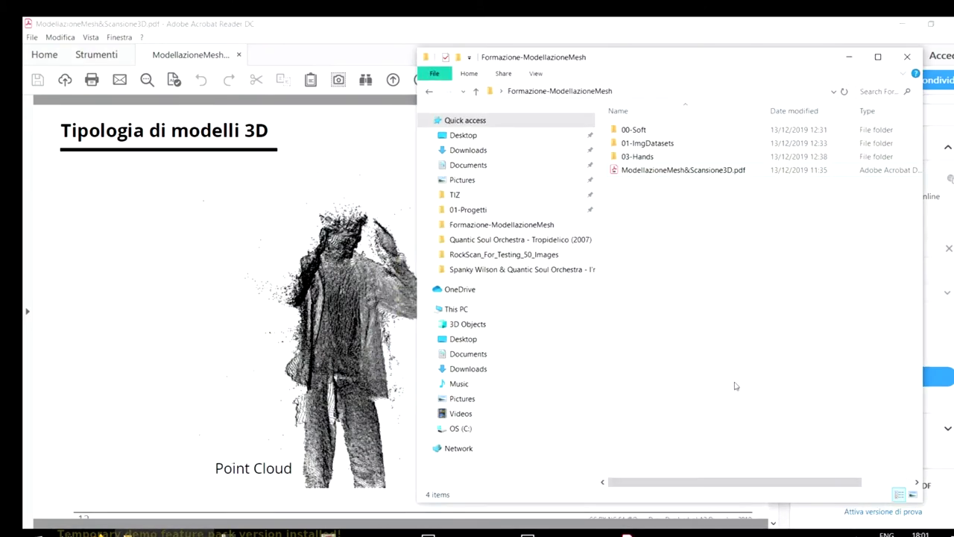
pyautogui.press('super+d')
pyautogui.click(627, 533)
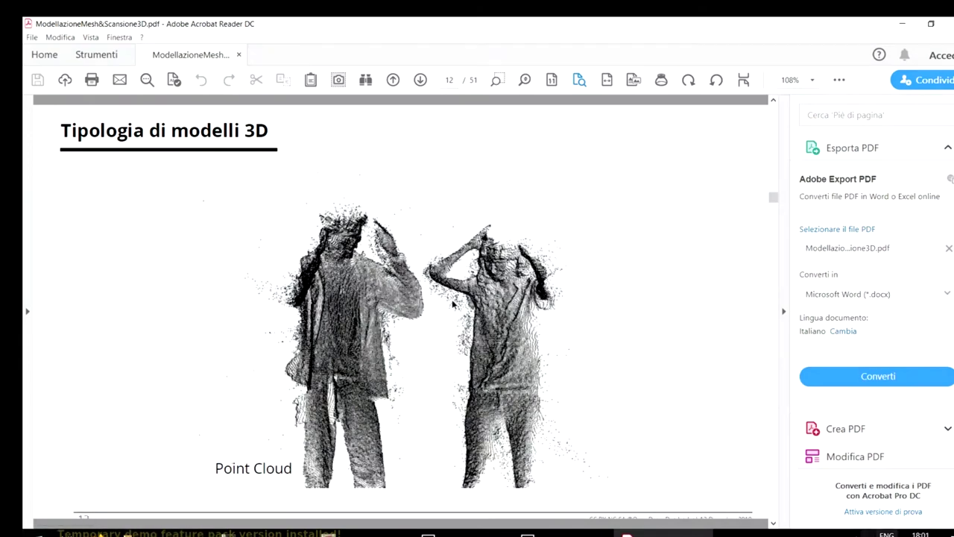
pyautogui.press('super+d')
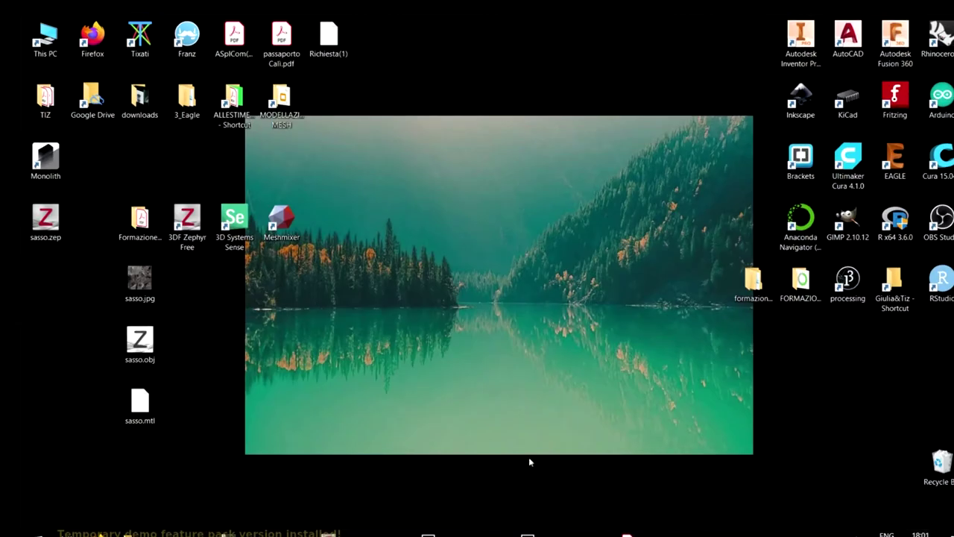
# Launch Meshmixer, decline restoring the file from the crashed session, and maximize its window.
pyautogui.click(281, 220)
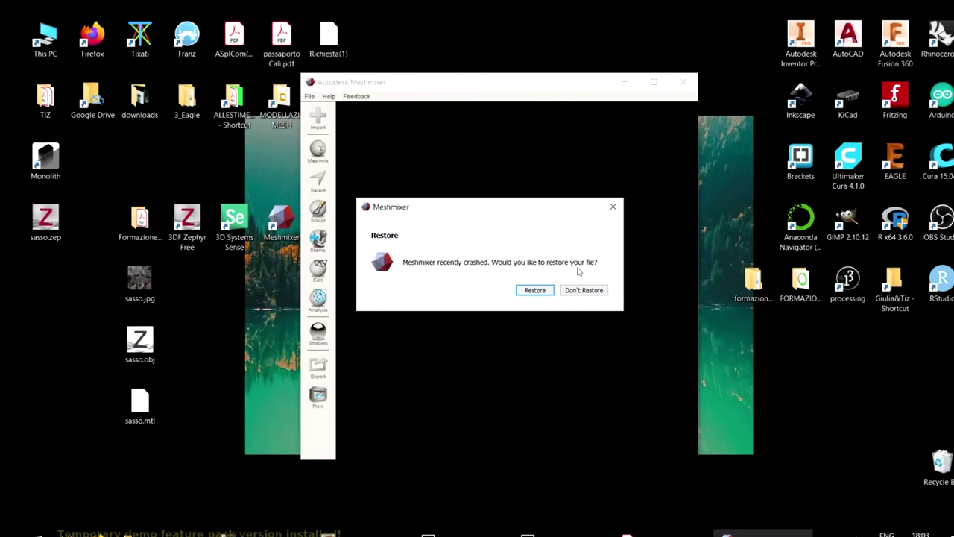
pyautogui.click(580, 290)
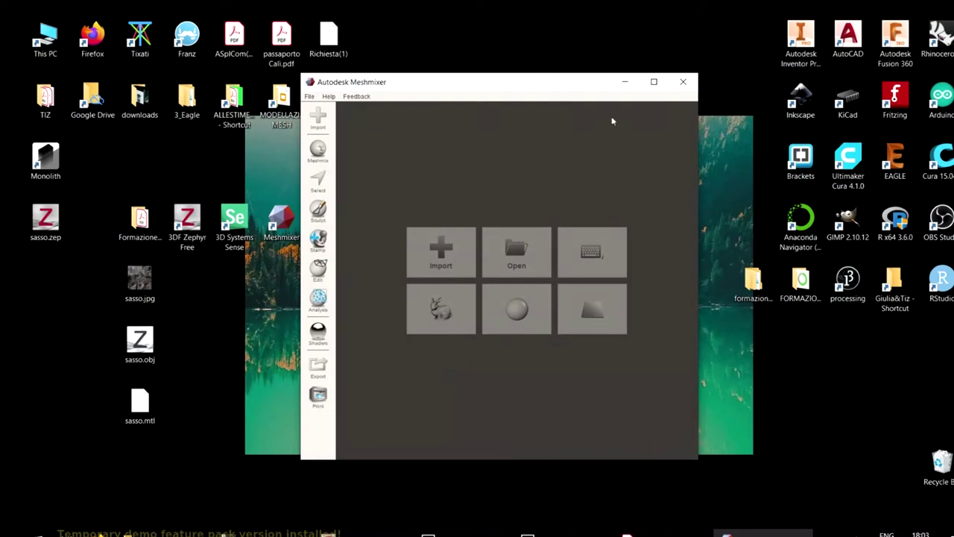
pyautogui.click(652, 82)
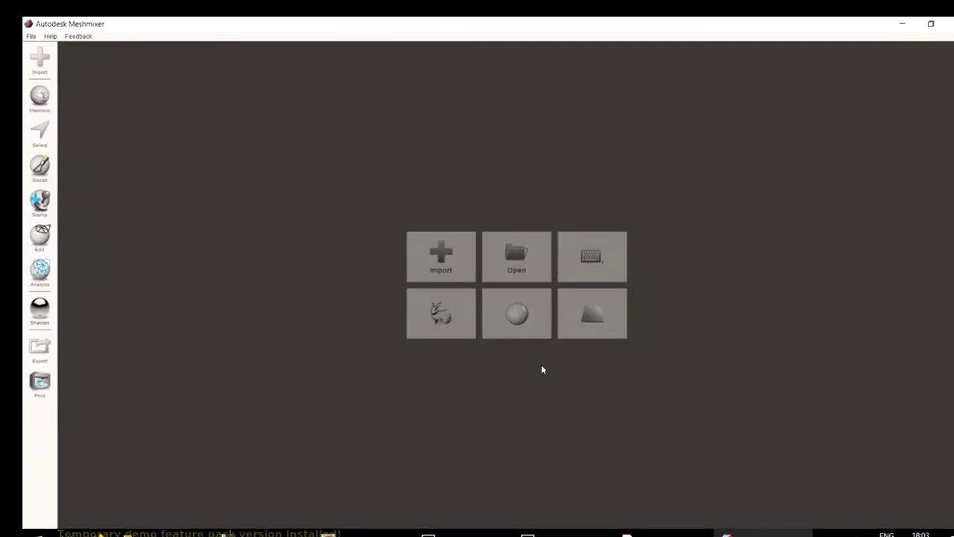
# Load the sample bunny model and examine its open underside along with the available mesh editing commands.
pyautogui.click(449, 329)
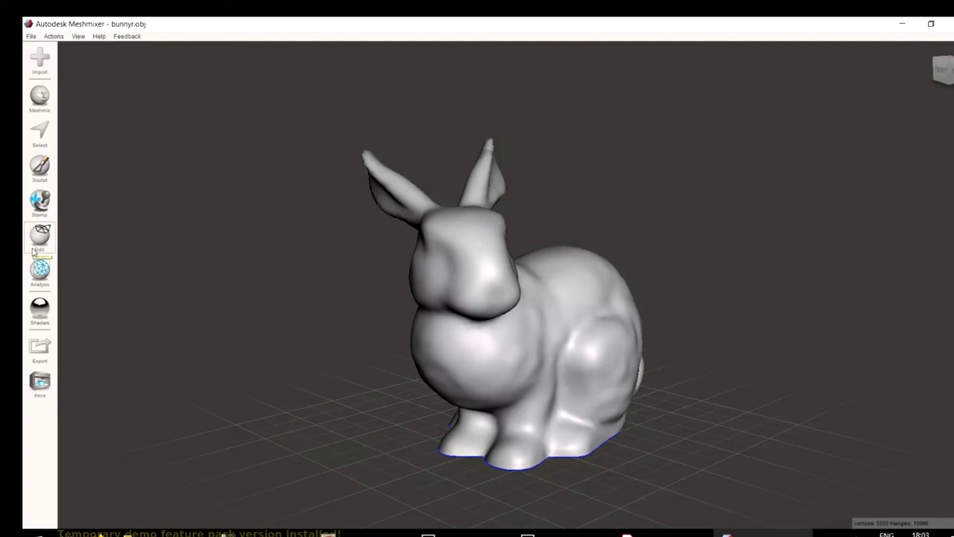
pyautogui.moveTo(272, 211); pyautogui.dragTo(222, 246, button='right')
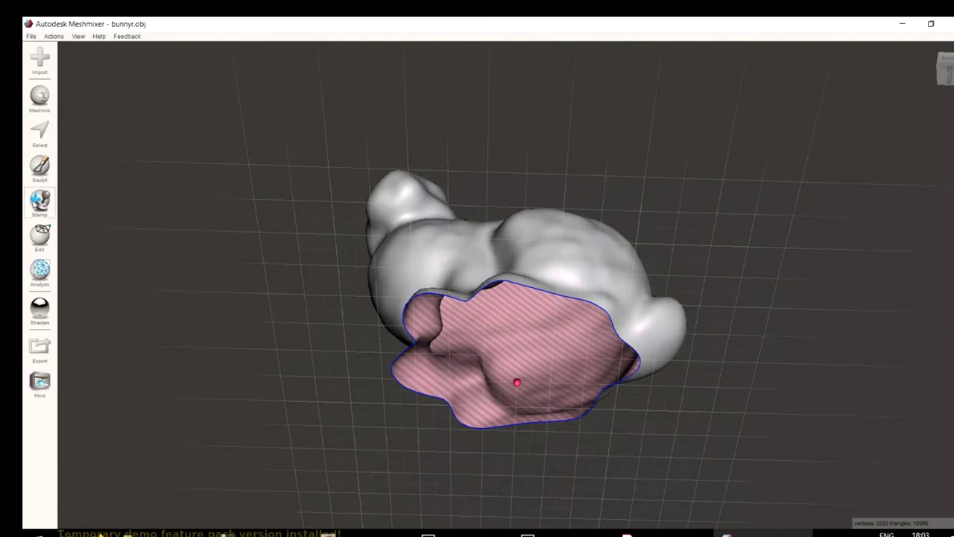
pyautogui.click(41, 237)
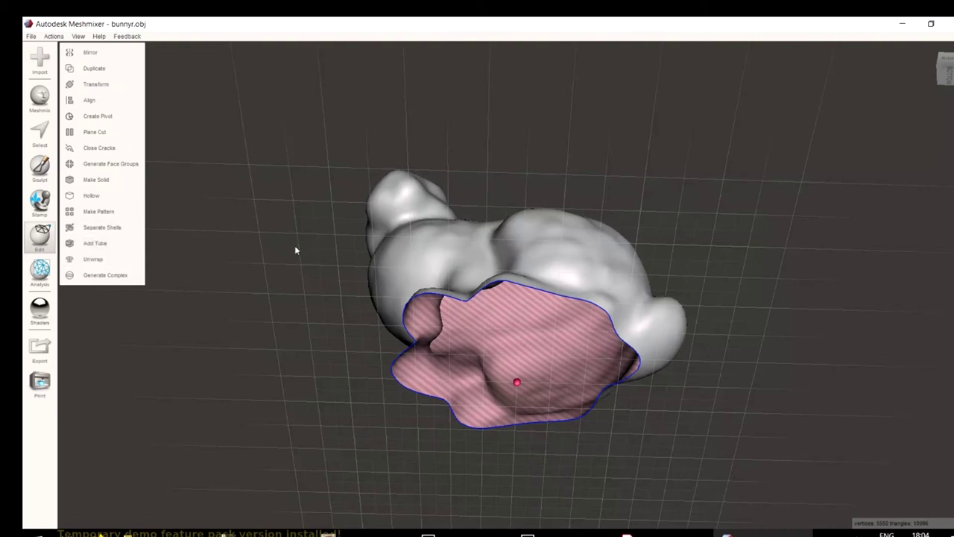
pyautogui.moveTo(316, 267); pyautogui.dragTo(462, 383, button='right')
pyautogui.moveTo(606, 339); pyautogui.dragTo(321, 319, button='right')
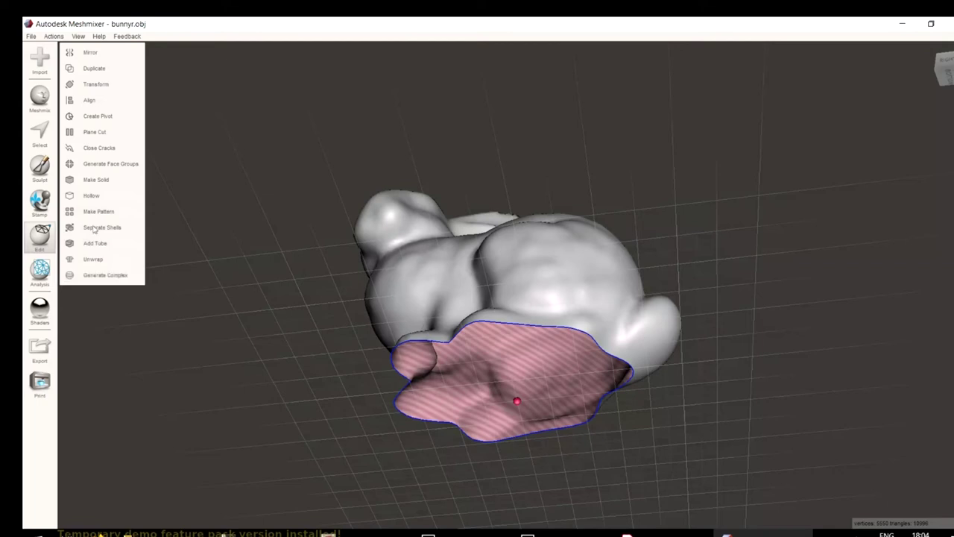
# Check the bunny mesh for defects with the Inspector, leaving it without repairing anything.
pyautogui.moveTo(40, 270)
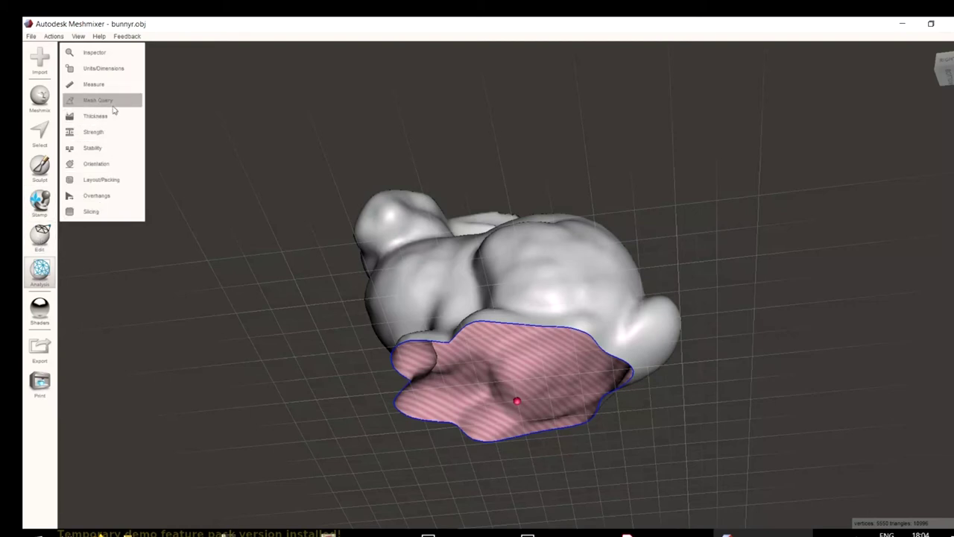
pyautogui.click(97, 52)
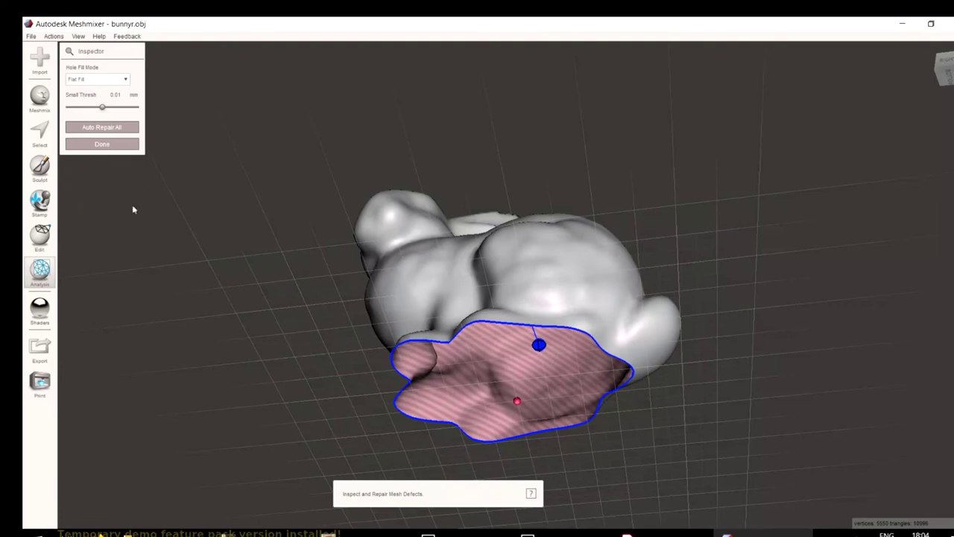
pyautogui.click(44, 265)
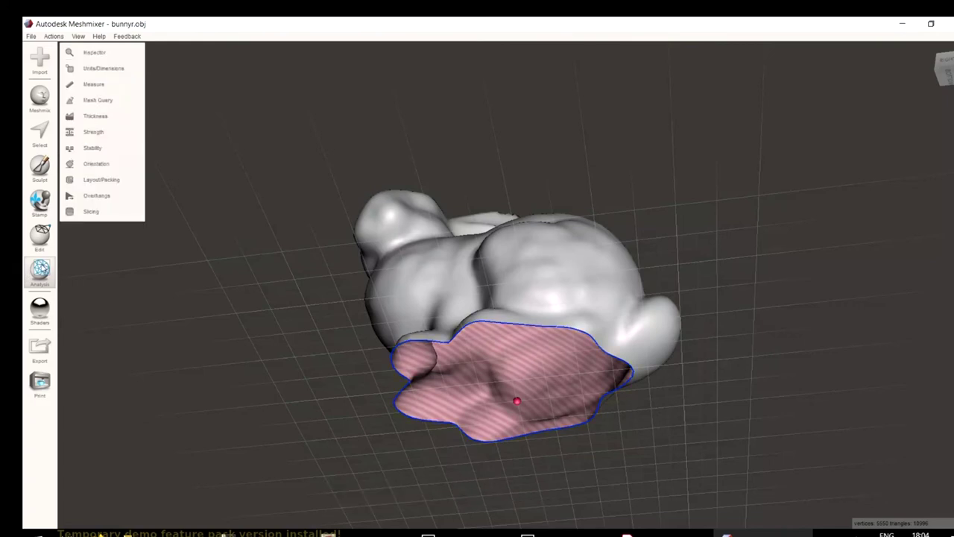
pyautogui.click(94, 53)
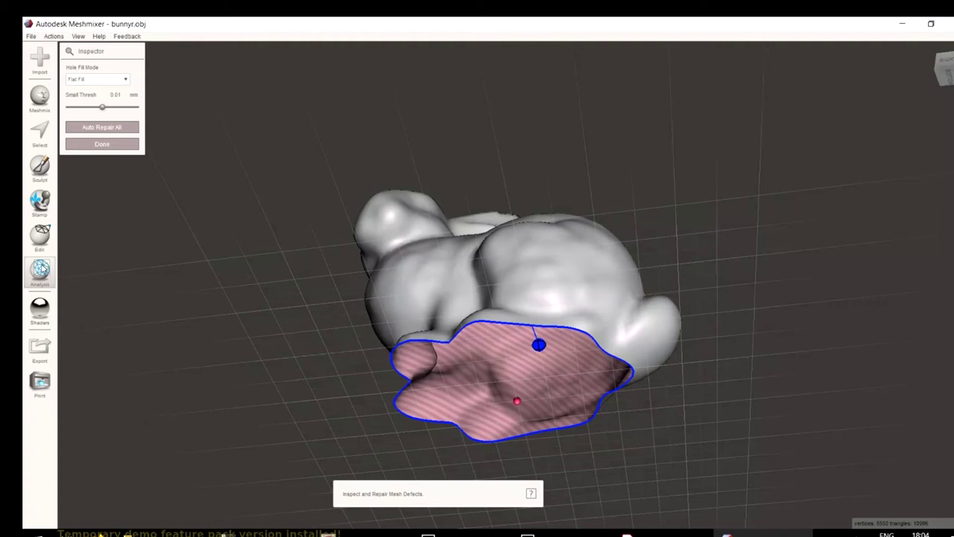
pyautogui.press('Return')
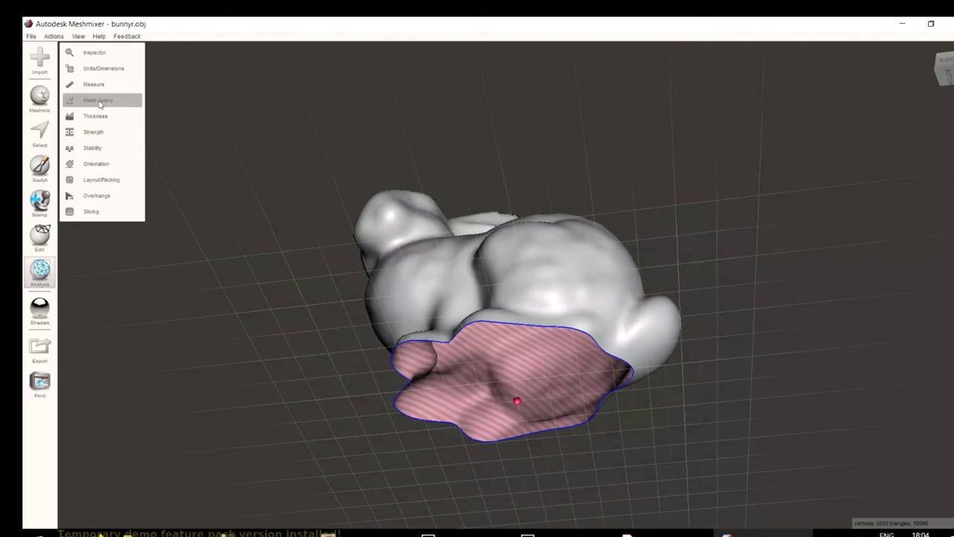
# Try an Inspector auto repair of the hole in the bunny's base using Flat Fill.
pyautogui.click(96, 60)
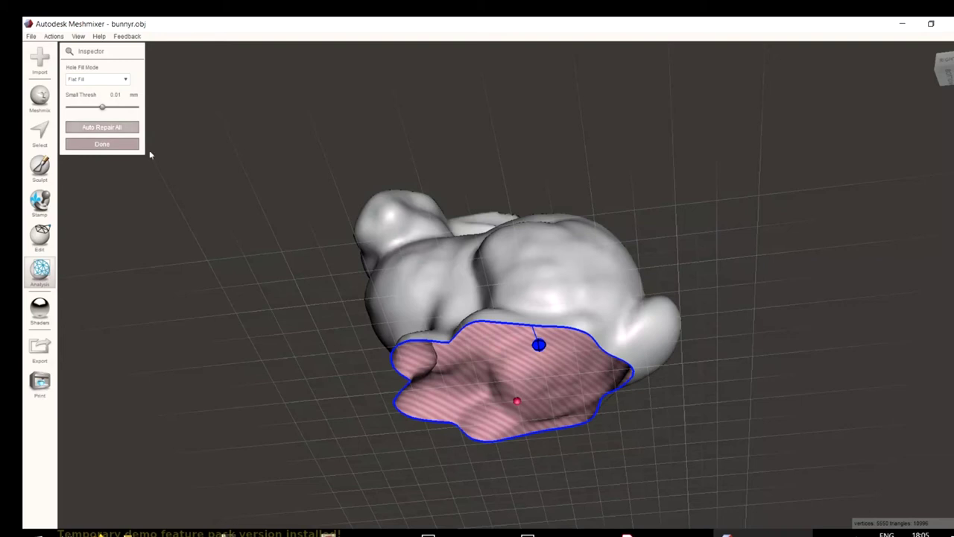
pyautogui.click(87, 80)
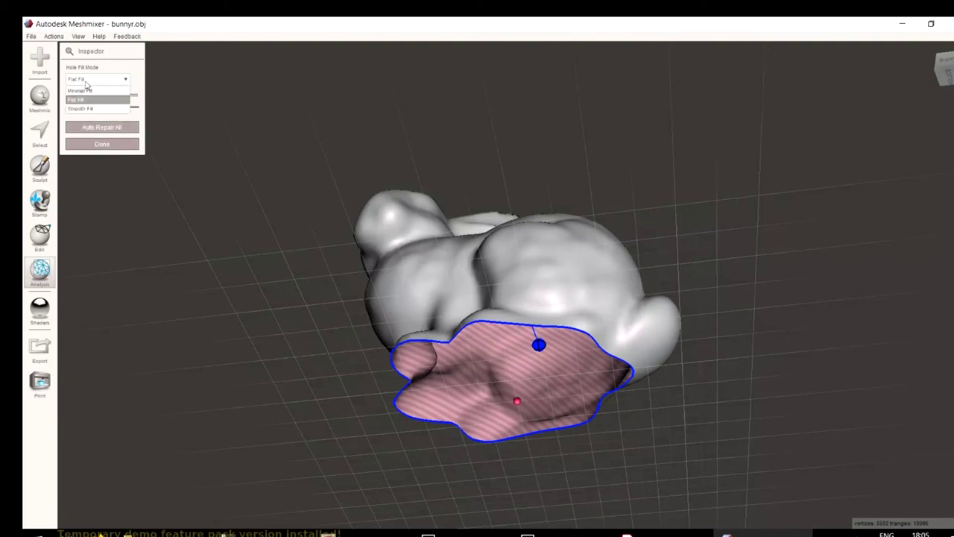
pyautogui.click(86, 128)
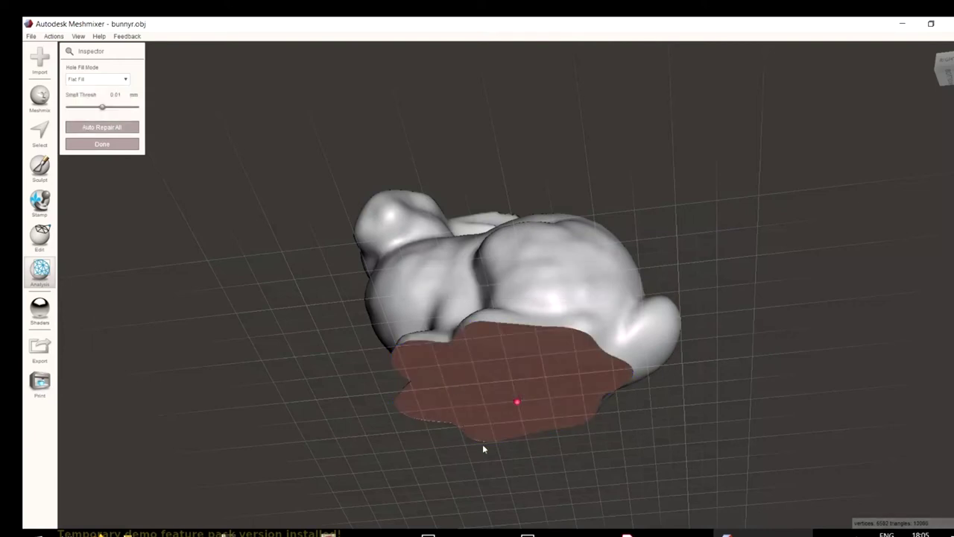
pyautogui.click(116, 149)
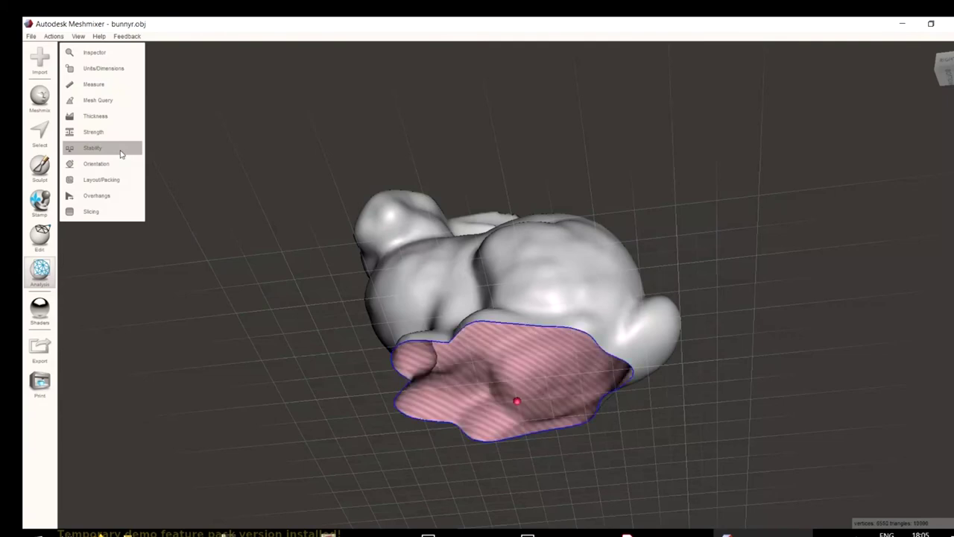
# Try auto repairing the bunny's base hole with the Minimal Fill mode, examine the patch from the side, and cancel the repair.
pyautogui.click(97, 53)
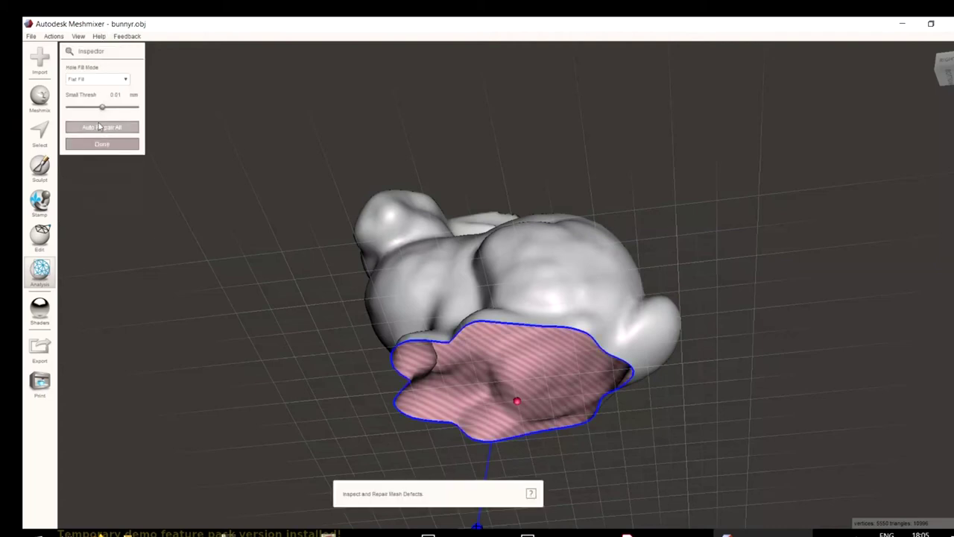
pyautogui.click(103, 79)
pyautogui.click(92, 93)
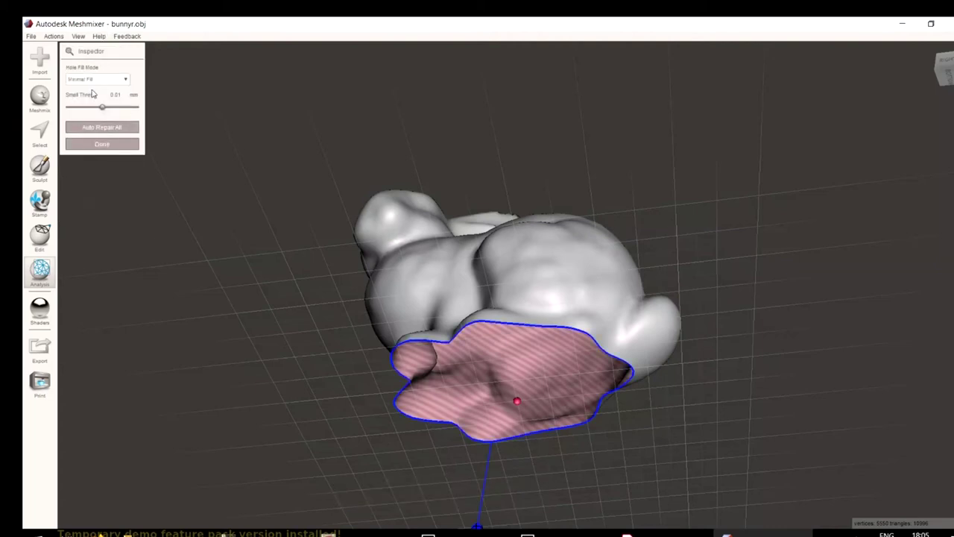
pyautogui.scroll(-2, 466, 334)
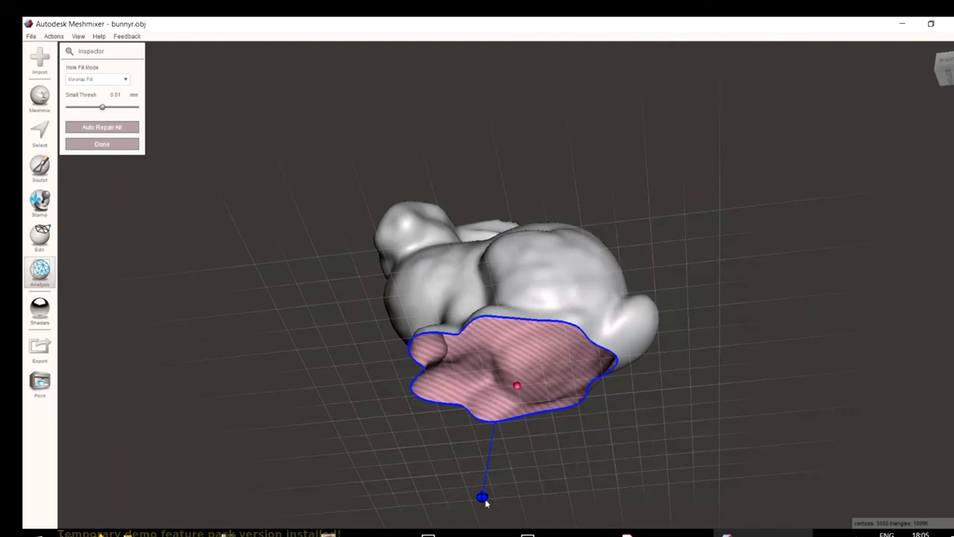
pyautogui.click(97, 128)
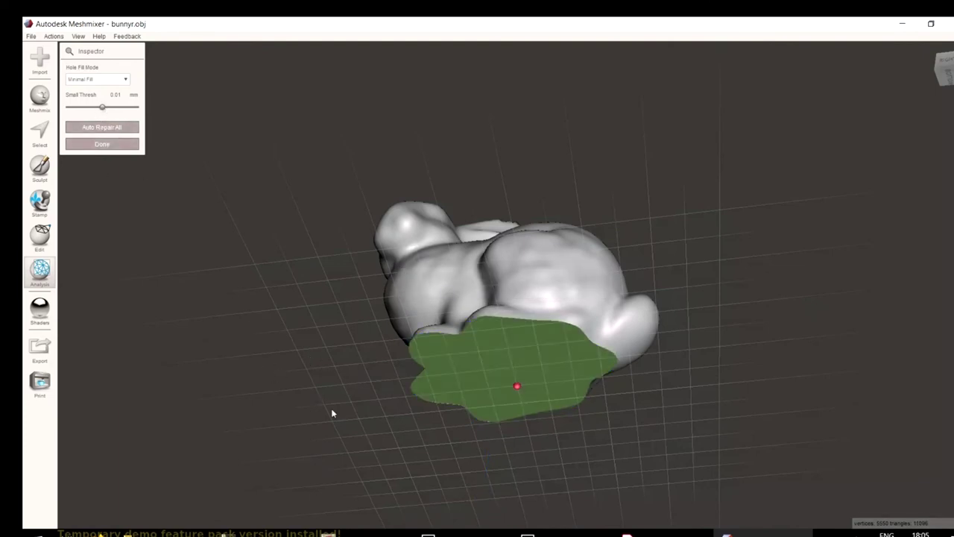
pyautogui.moveTo(334, 380); pyautogui.dragTo(351, 422, button='right')
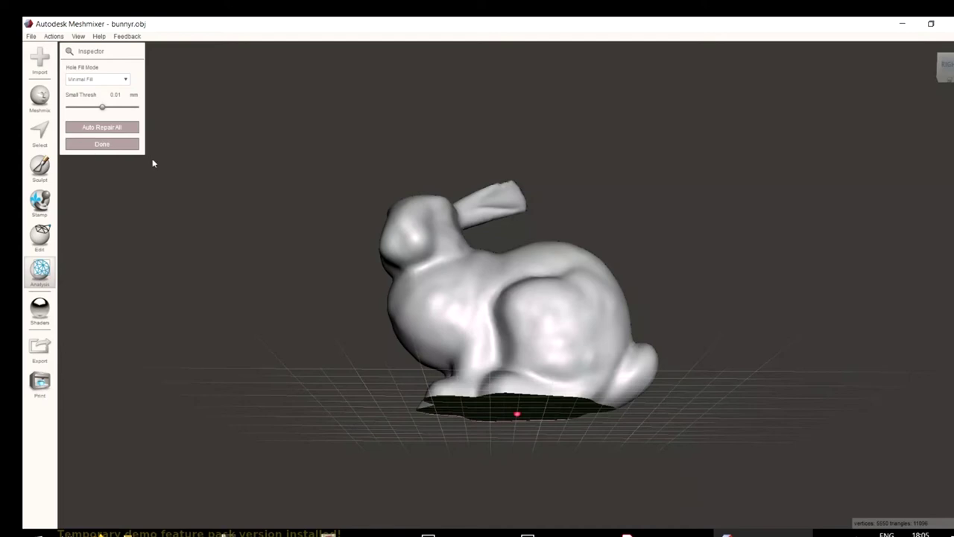
pyautogui.click(112, 80)
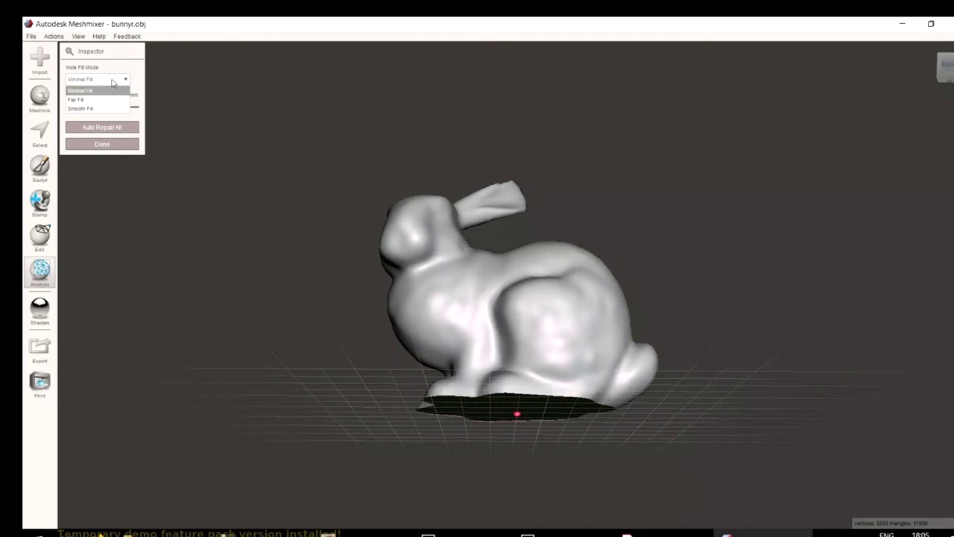
pyautogui.click(104, 91)
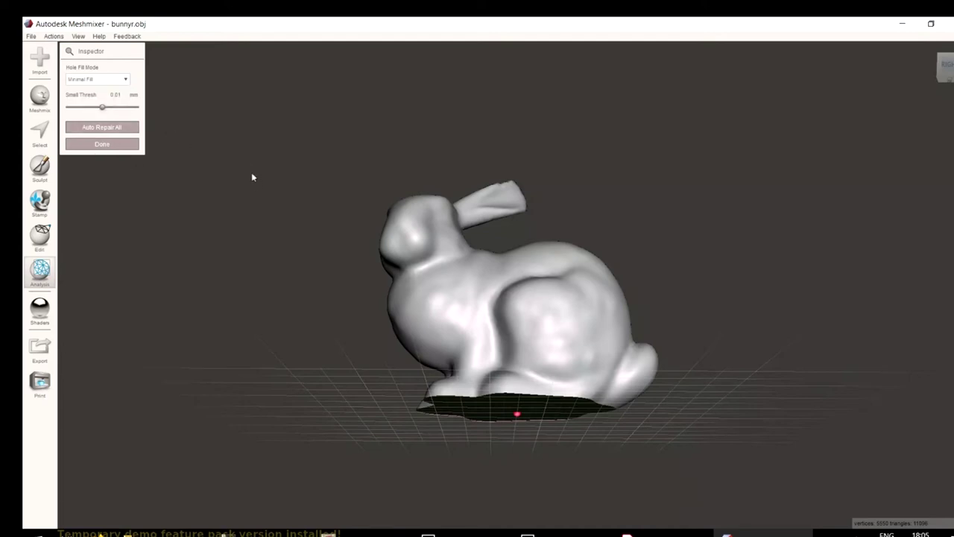
pyautogui.press('Escape')
# Try auto repairing the bunny's base hole with the Smooth Fill mode and cancel the repair.
pyautogui.click(71, 50)
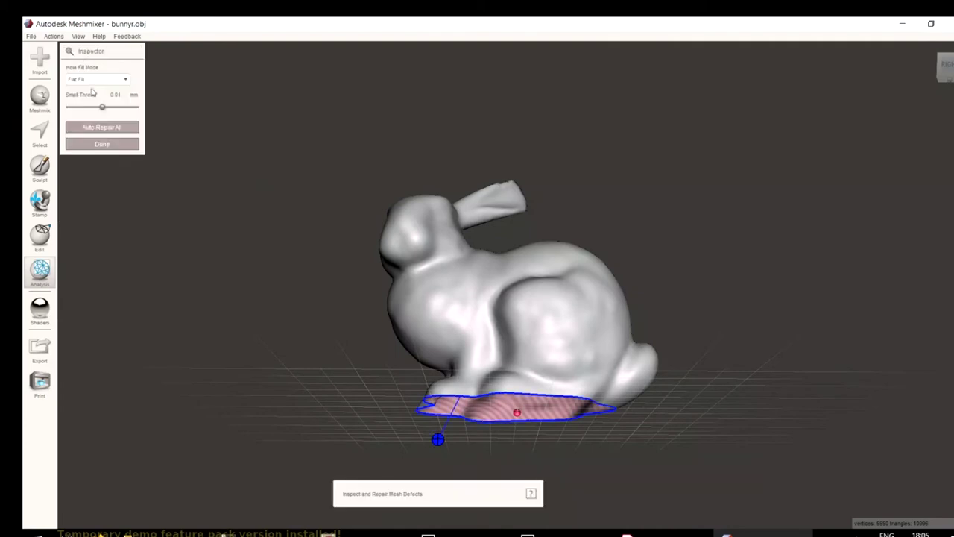
pyautogui.click(97, 79)
pyautogui.click(90, 108)
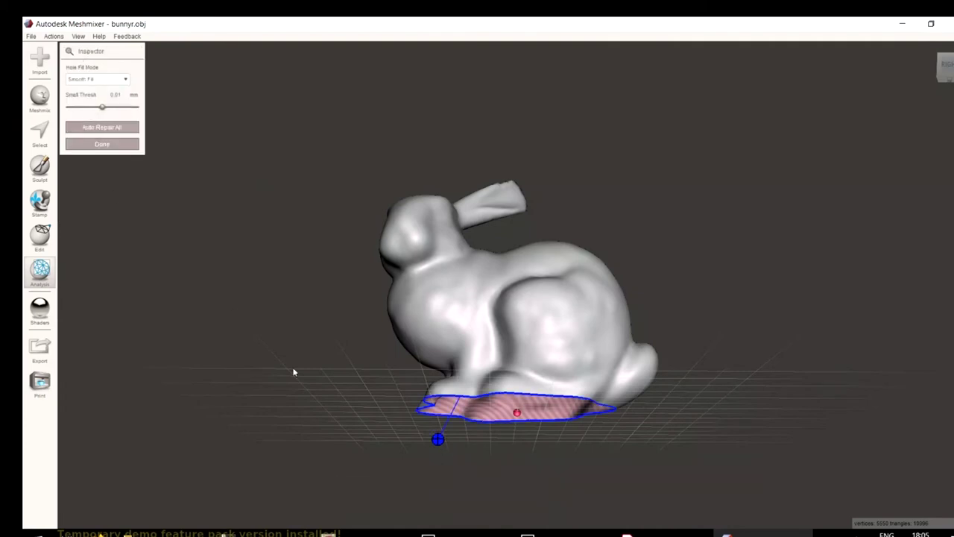
pyautogui.click(124, 129)
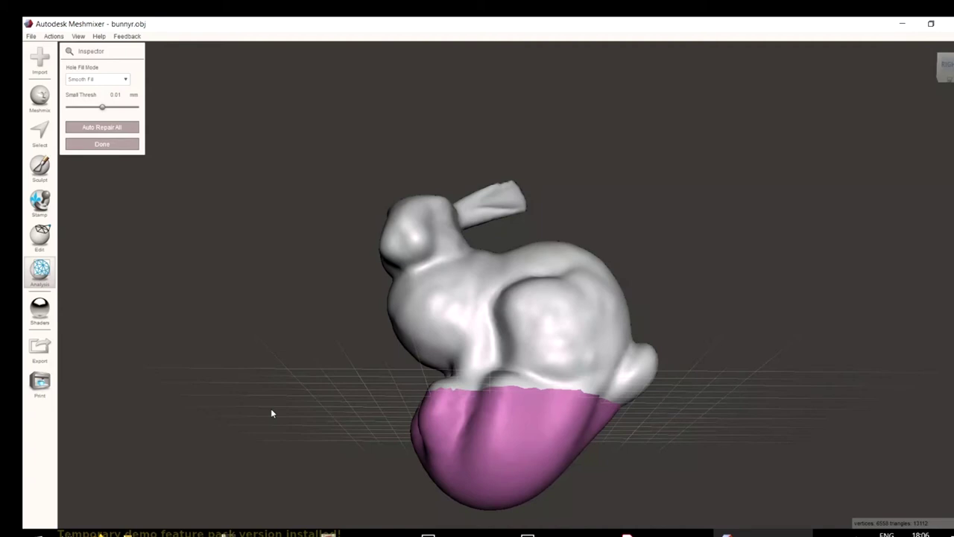
pyautogui.press('Escape')
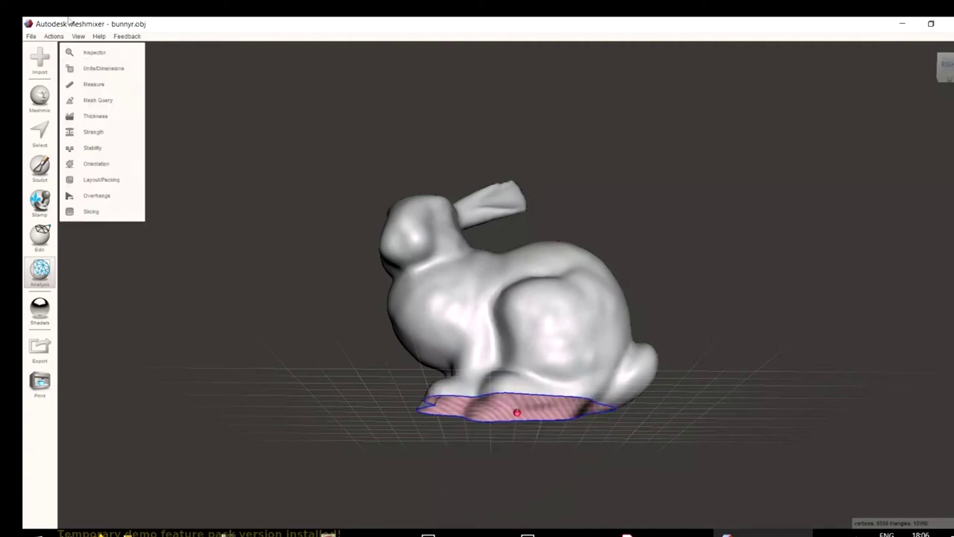
# Restart the Inspector on the bunny and open the hole fill mode choices.
pyautogui.click(89, 53)
pyautogui.click(96, 79)
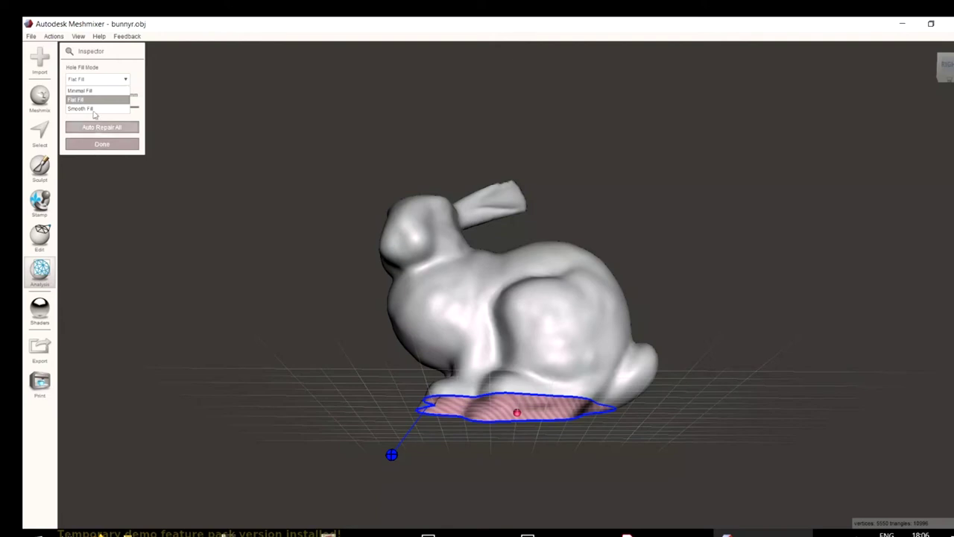
# Auto-repair all mesh holes using Flat Fill, finish the inspection, and turn on the wireframe display.
pyautogui.click(134, 128)
pyautogui.click(134, 128)
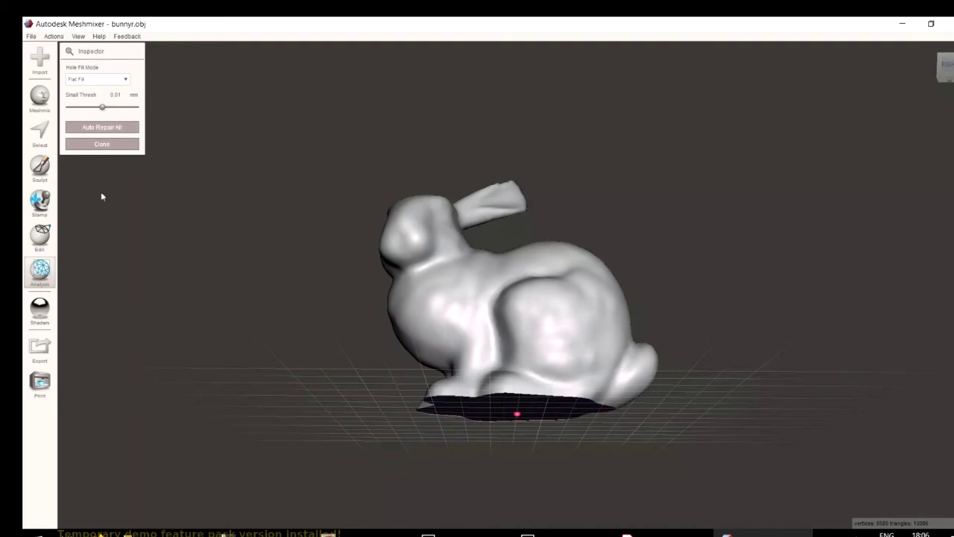
pyautogui.click(129, 144)
pyautogui.click(77, 37)
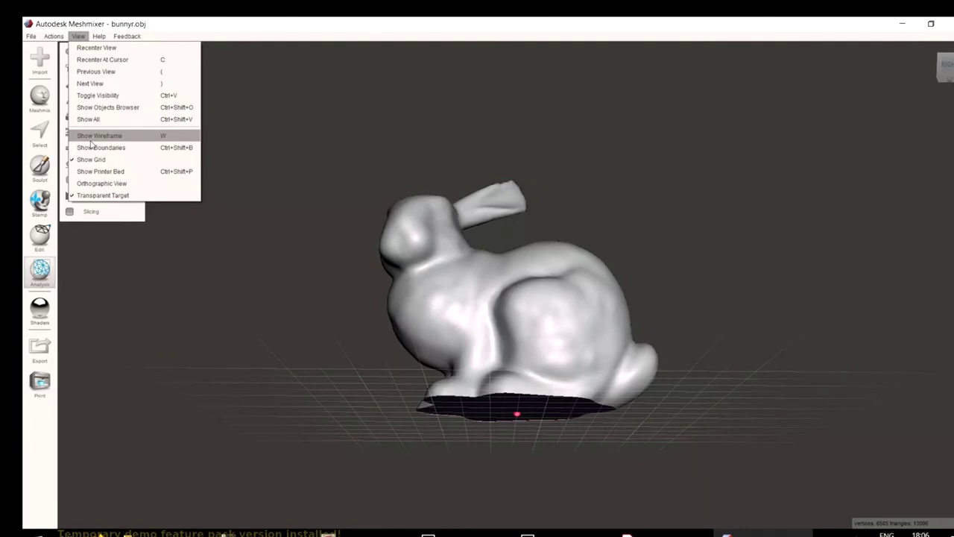
pyautogui.click(92, 136)
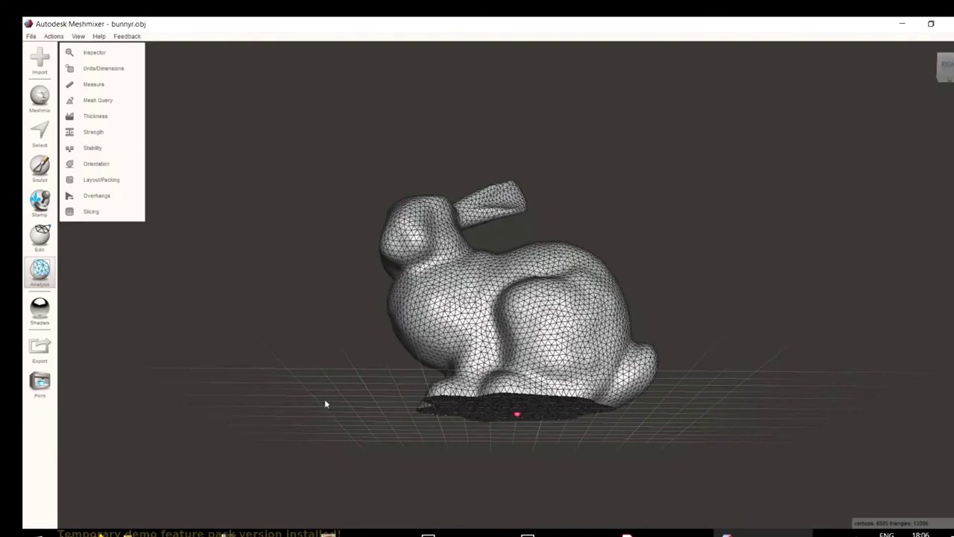
# Examine the wireframe triangulation across the bunny's back, ears and side, and on the filled base underneath.
pyautogui.moveTo(240, 339); pyautogui.dragTo(411, 426, button='right')
pyautogui.scroll(5, 448, 388)
pyautogui.scroll(4, 484, 355)
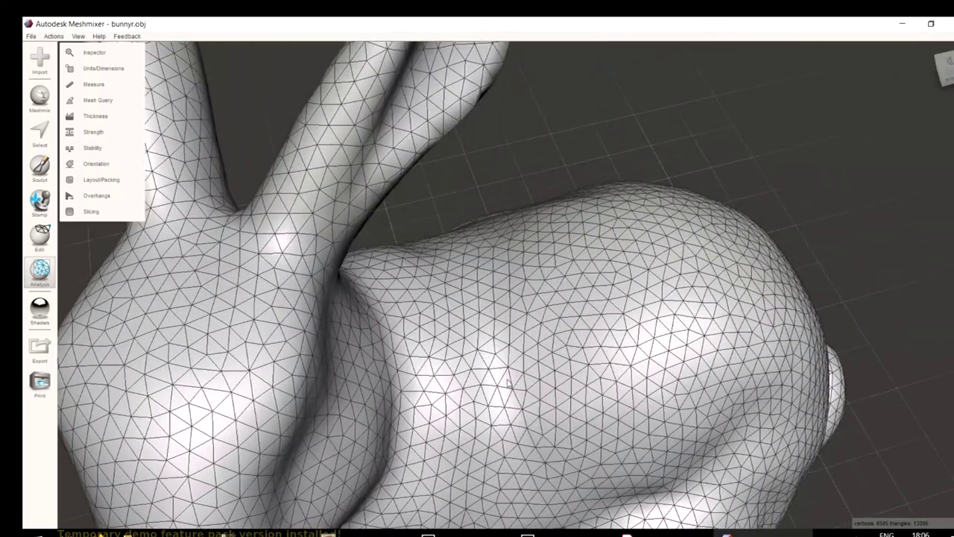
pyautogui.scroll(5, 618, 446)
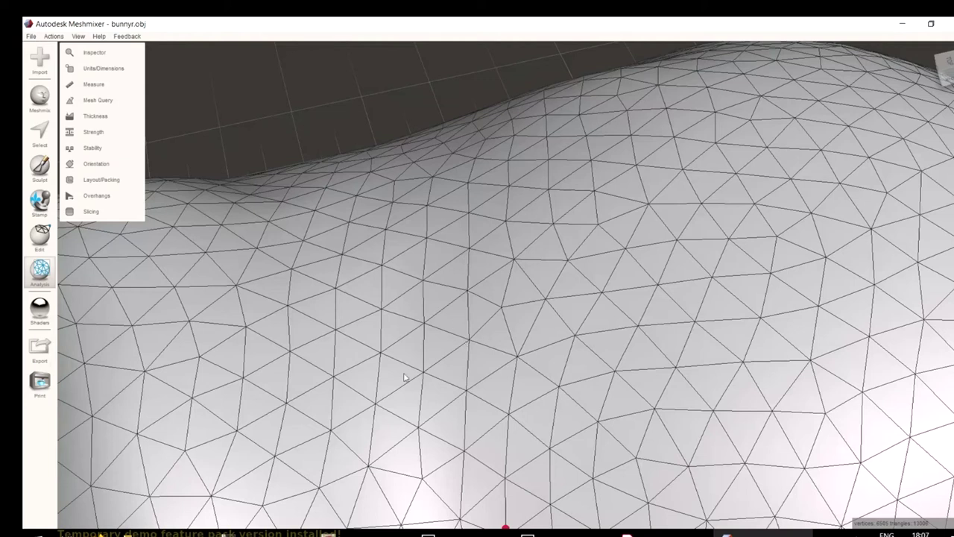
pyautogui.moveTo(517, 251); pyautogui.dragTo(526, 355, button='right')
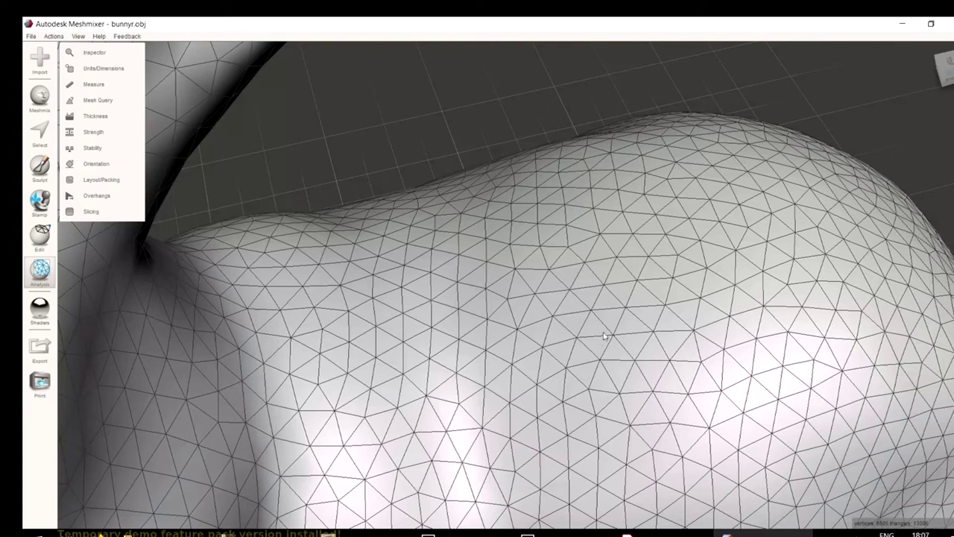
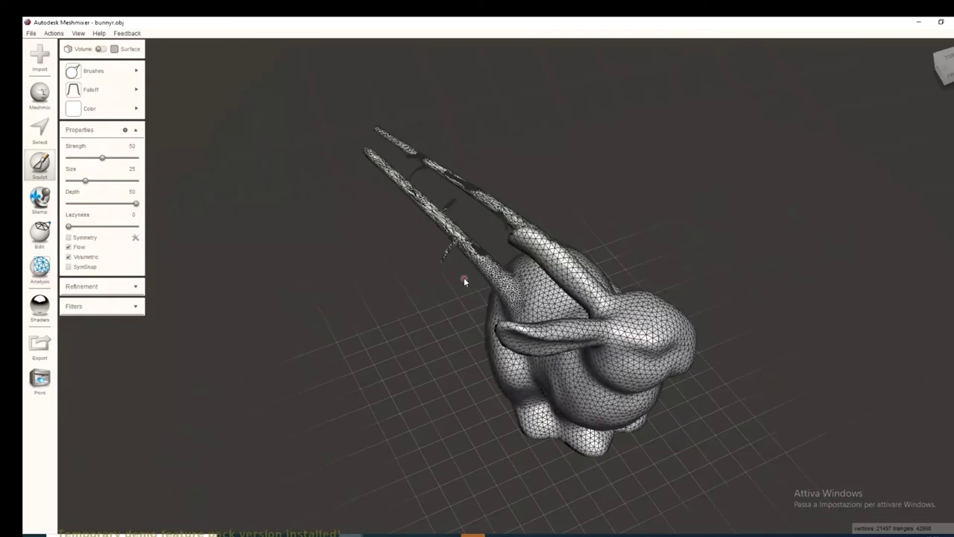
pyautogui.moveTo(464, 279); pyautogui.dragTo(395, 245, button='right')
pyautogui.moveTo(428, 196); pyautogui.dragTo(320, 218, button='right')
pyautogui.moveTo(320, 218); pyautogui.dragTo(301, 176)
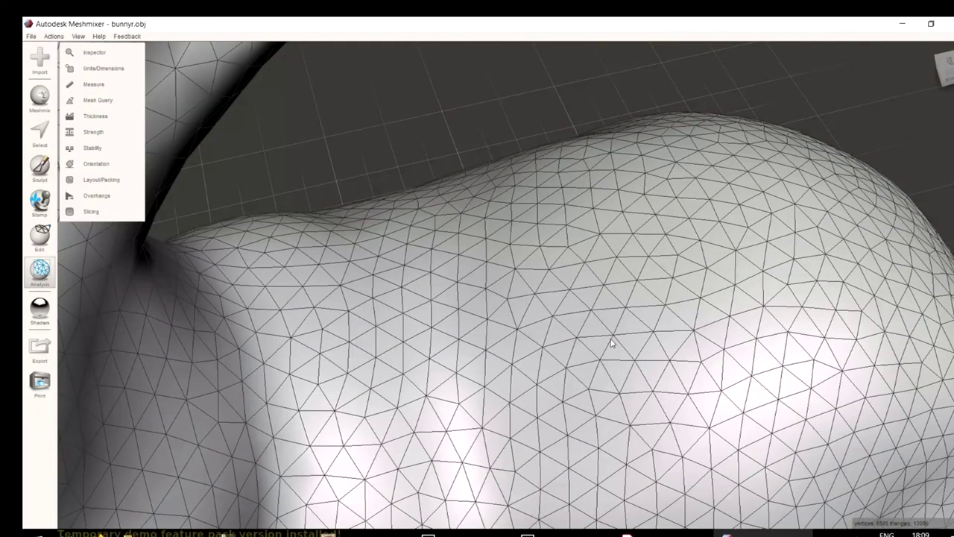
pyautogui.scroll(-10, 611, 343)
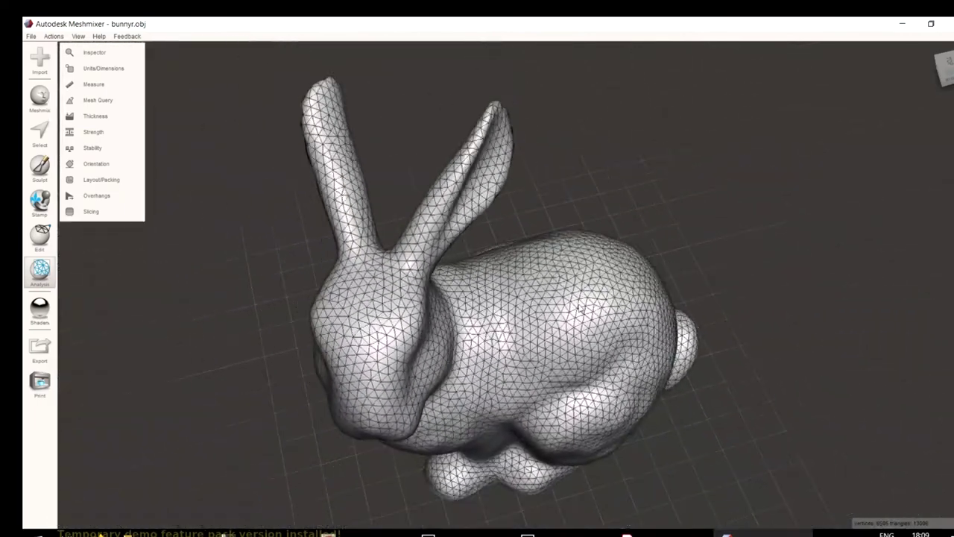
pyautogui.moveTo(629, 298); pyautogui.dragTo(727, 348, button='right')
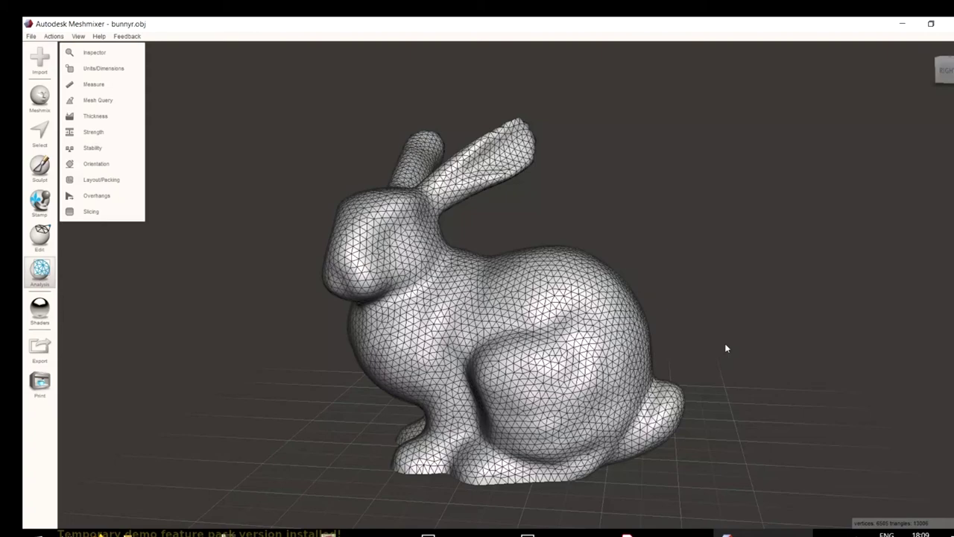
pyautogui.moveTo(693, 297); pyautogui.dragTo(461, 411, button='right')
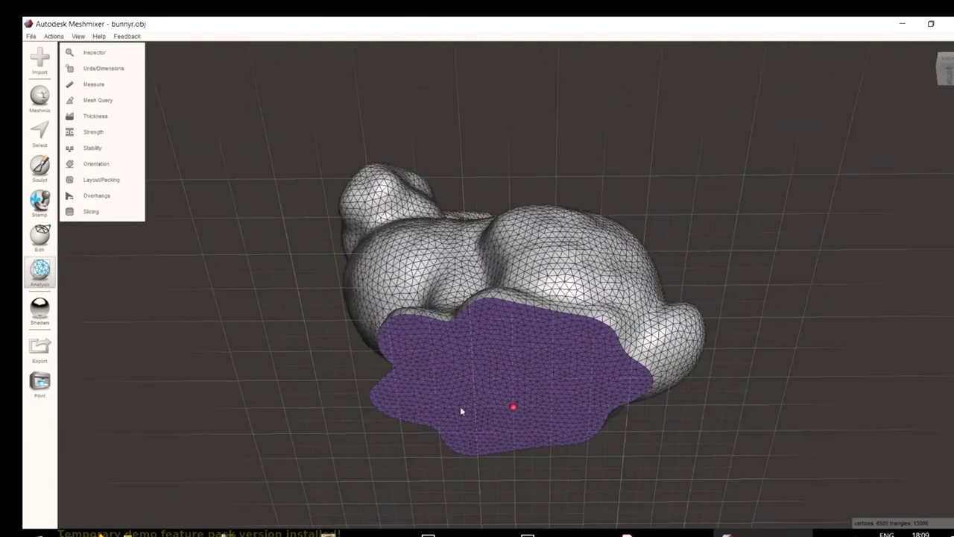
pyautogui.moveTo(661, 313); pyautogui.dragTo(623, 414, button='right')
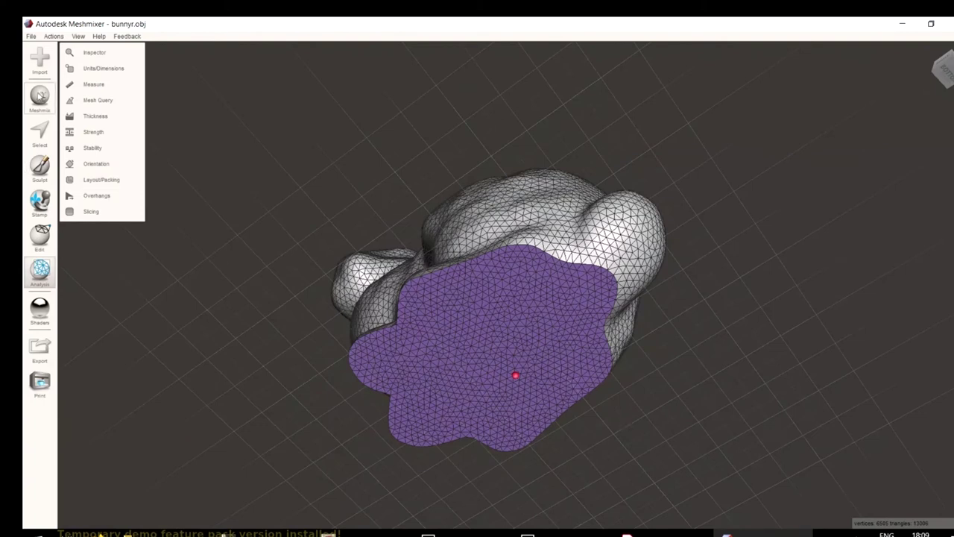
# Start a face selection near the bunny's ears and set the Unwrap Brush size to 70.
pyautogui.click(41, 131)
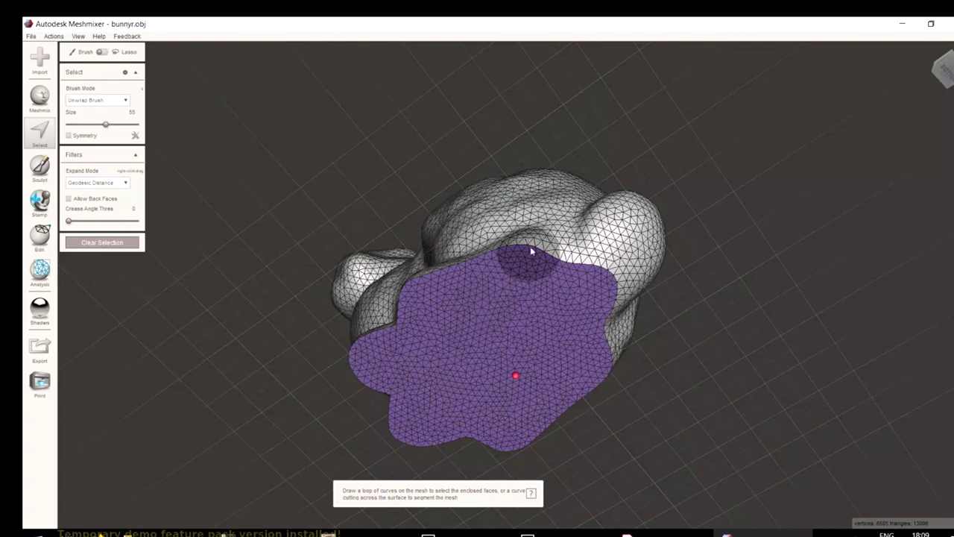
pyautogui.moveTo(511, 283)
pyautogui.mouseDown(button='right')
pyautogui.moveTo(630, 423)
pyautogui.moveTo(481, 362)
pyautogui.mouseUp(button='right')
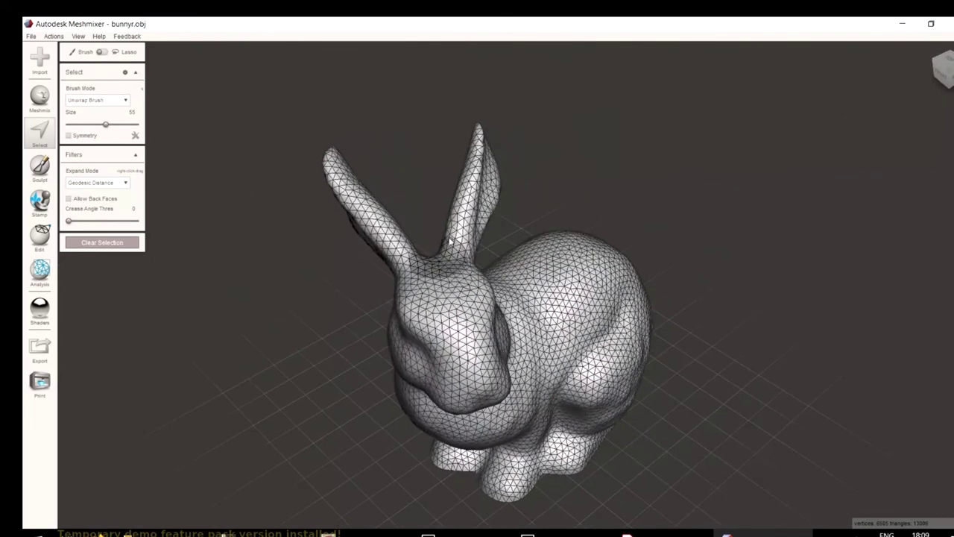
pyautogui.moveTo(507, 158); pyautogui.dragTo(469, 322, button='right')
pyautogui.scroll(2, 469, 322)
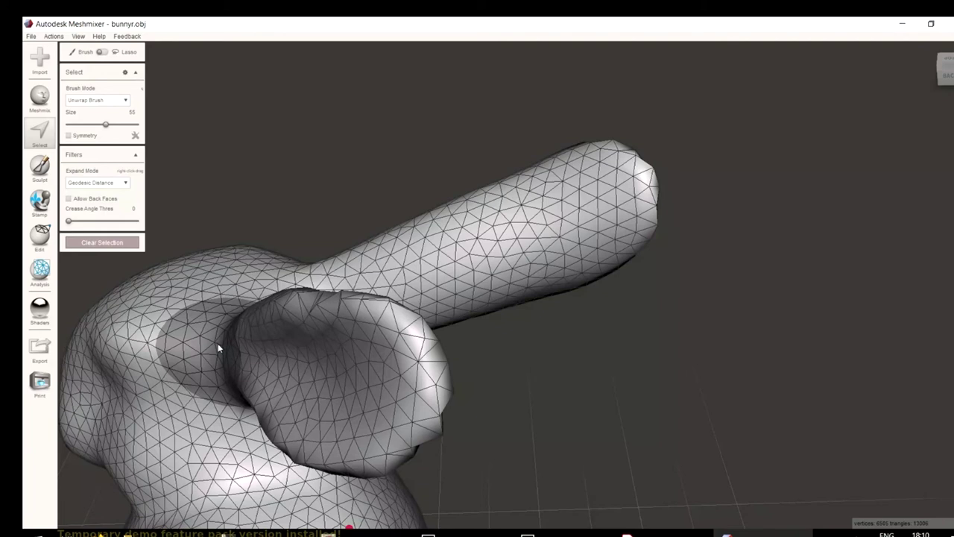
pyautogui.click(110, 127)
pyautogui.moveTo(110, 127); pyautogui.dragTo(115, 125)
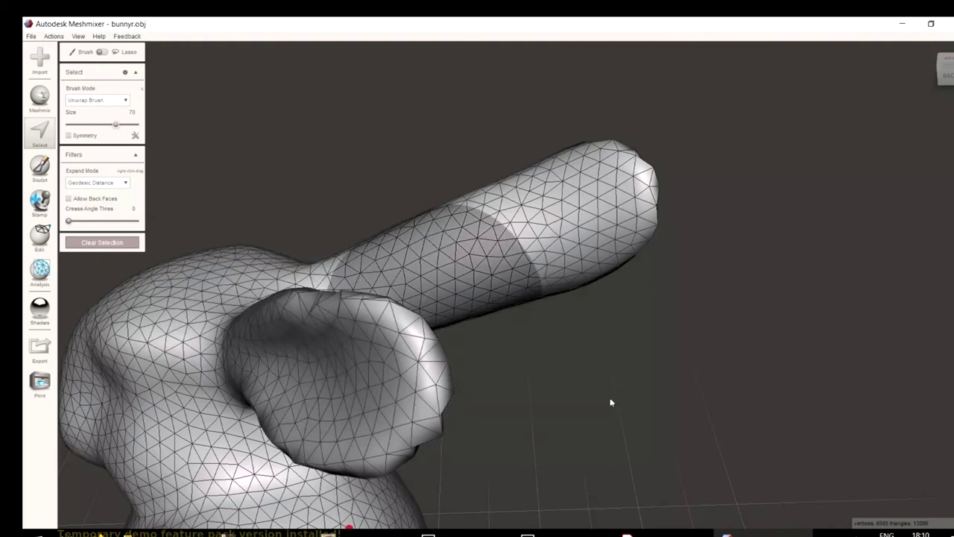
# Brush-select the faces of the bunny's near ear, including the ones around its root.
pyautogui.moveTo(362, 379)
pyautogui.mouseDown()
pyautogui.moveTo(320, 378)
pyautogui.moveTo(252, 337)
pyautogui.moveTo(414, 359)
pyautogui.mouseUp()
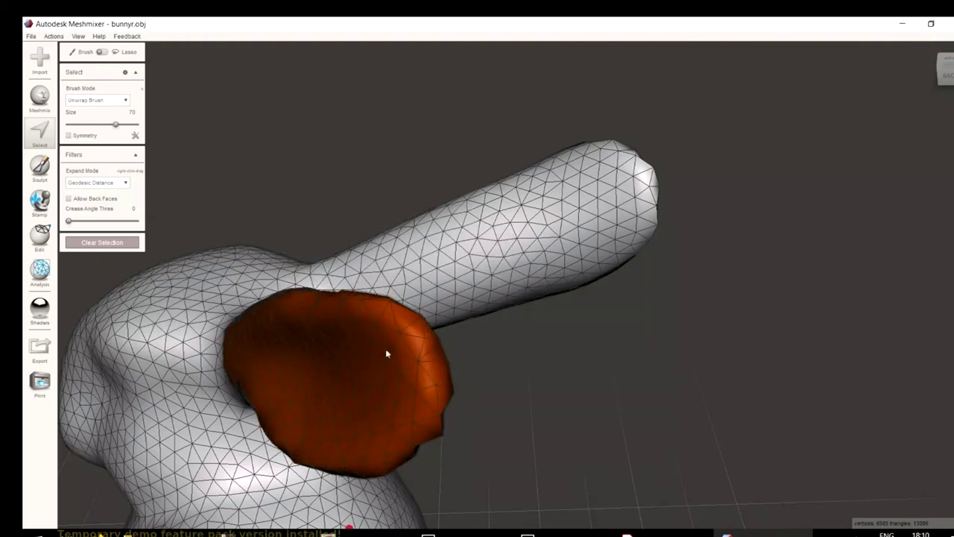
pyautogui.moveTo(344, 406)
pyautogui.mouseDown()
pyautogui.moveTo(396, 389)
pyautogui.moveTo(568, 394)
pyautogui.mouseUp()
pyautogui.moveTo(568, 397)
pyautogui.mouseDown(button='right')
pyautogui.moveTo(424, 390)
pyautogui.moveTo(398, 375)
pyautogui.moveTo(398, 355)
pyautogui.moveTo(547, 420)
pyautogui.mouseUp(button='right')
pyautogui.moveTo(547, 419)
pyautogui.mouseDown()
pyautogui.moveTo(564, 405)
pyautogui.moveTo(595, 408)
pyautogui.moveTo(599, 431)
pyautogui.moveTo(635, 424)
pyautogui.mouseUp()
pyautogui.moveTo(398, 349); pyautogui.dragTo(648, 371, button='right')
pyautogui.scroll(5, 663, 383)
pyautogui.scroll(-5, 647, 376)
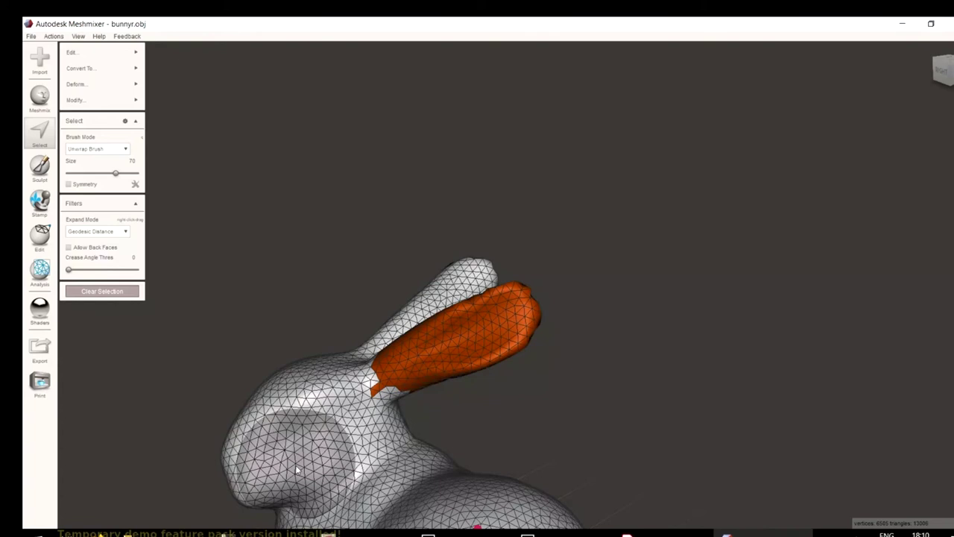
pyautogui.click(418, 358)
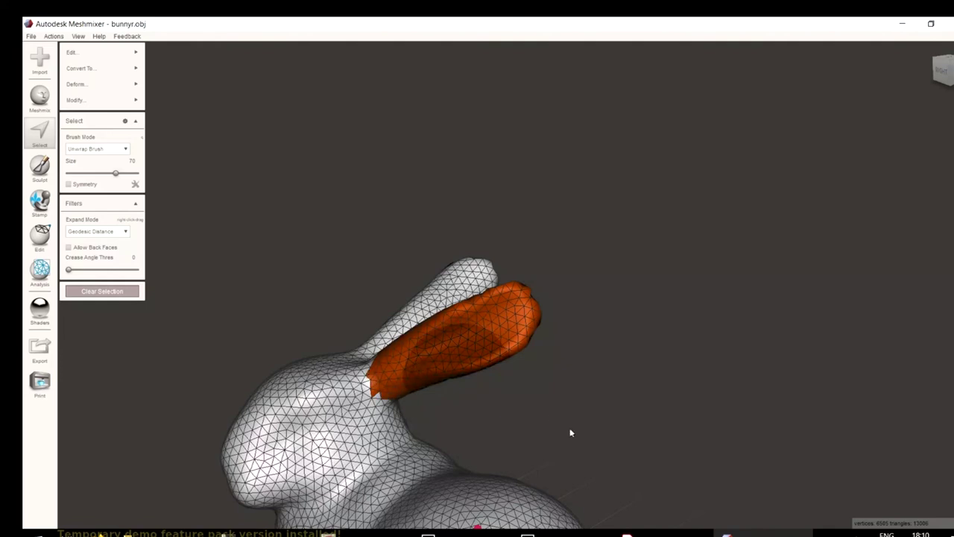
# Set the selection's Expand Mode to Crease Angle with a crease angle threshold of 39.76.
pyautogui.click(124, 232)
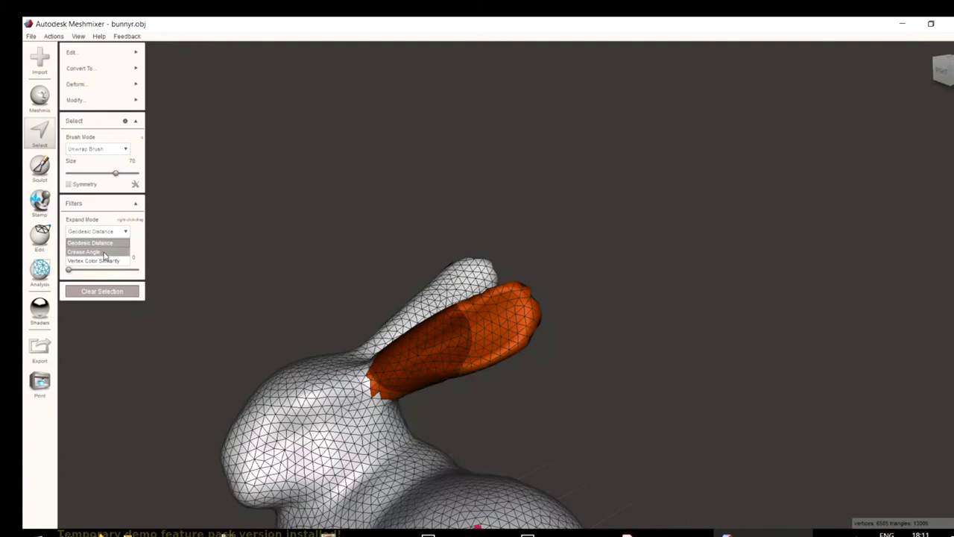
pyautogui.click(105, 255)
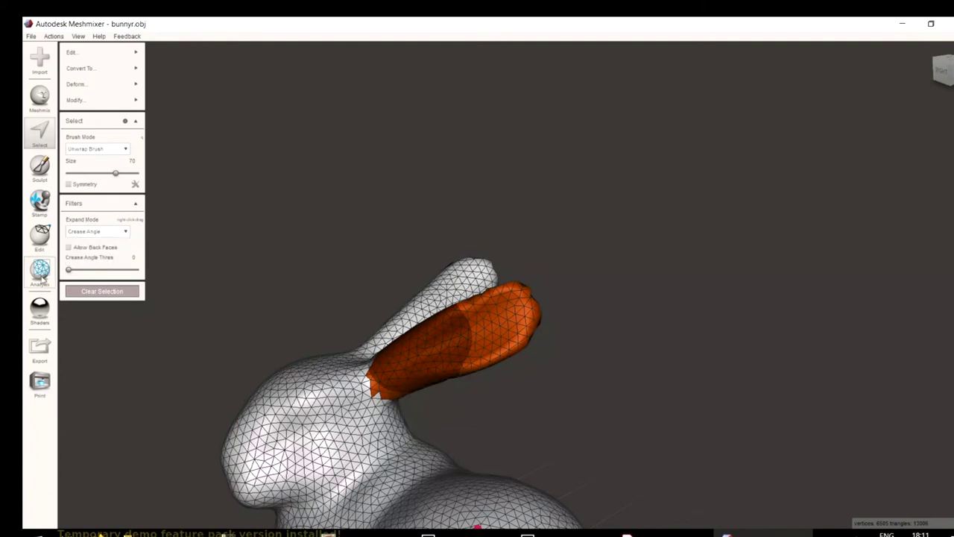
pyautogui.moveTo(69, 270); pyautogui.dragTo(99, 271)
# Add the faces of the near hind foot to the selection, including its edge along the flat base.
pyautogui.scroll(-5, 398, 145)
pyautogui.moveTo(398, 145); pyautogui.dragTo(428, 343, button='right')
pyautogui.scroll(6, 437, 388)
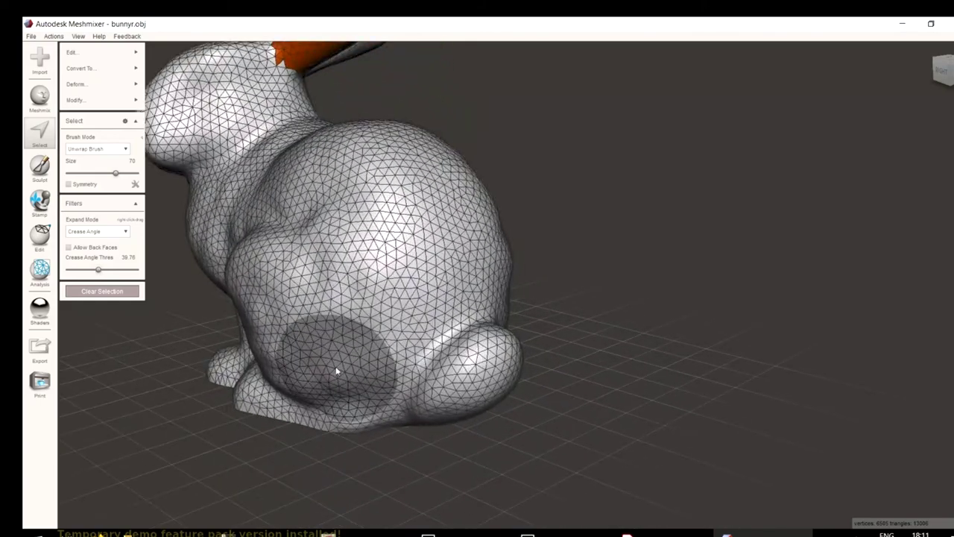
pyautogui.moveTo(344, 337); pyautogui.dragTo(378, 440, button='right')
pyautogui.moveTo(370, 451)
pyautogui.mouseDown()
pyautogui.moveTo(364, 462)
pyautogui.moveTo(403, 466)
pyautogui.moveTo(483, 453)
pyautogui.mouseUp()
pyautogui.moveTo(483, 453)
pyautogui.mouseDown(button='right')
pyautogui.moveTo(457, 413)
pyautogui.moveTo(445, 255)
pyautogui.moveTo(426, 337)
pyautogui.moveTo(441, 420)
pyautogui.moveTo(471, 485)
pyautogui.moveTo(473, 409)
pyautogui.moveTo(415, 352)
pyautogui.moveTo(407, 361)
pyautogui.mouseUp(button='right')
pyautogui.scroll(10, 407, 360)
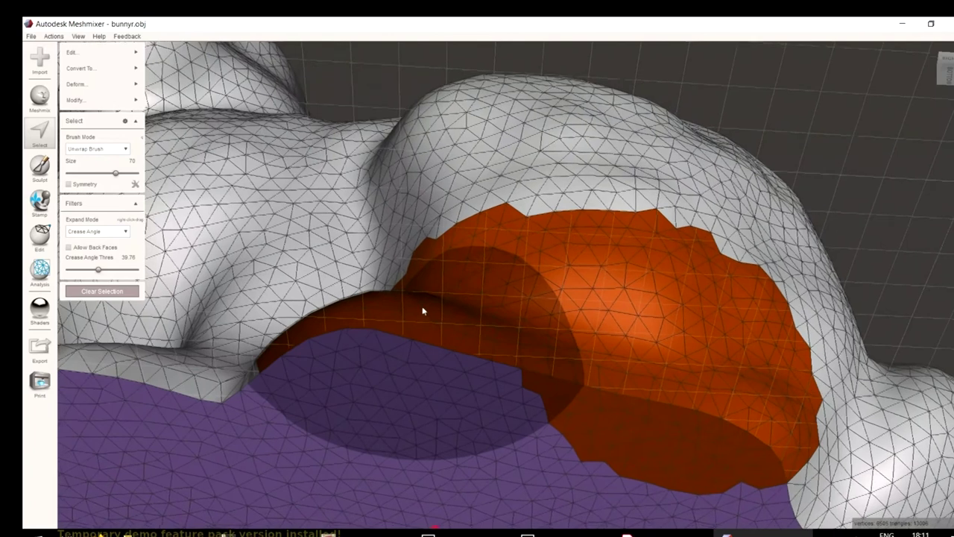
pyautogui.moveTo(422, 311); pyautogui.dragTo(270, 517, button='right')
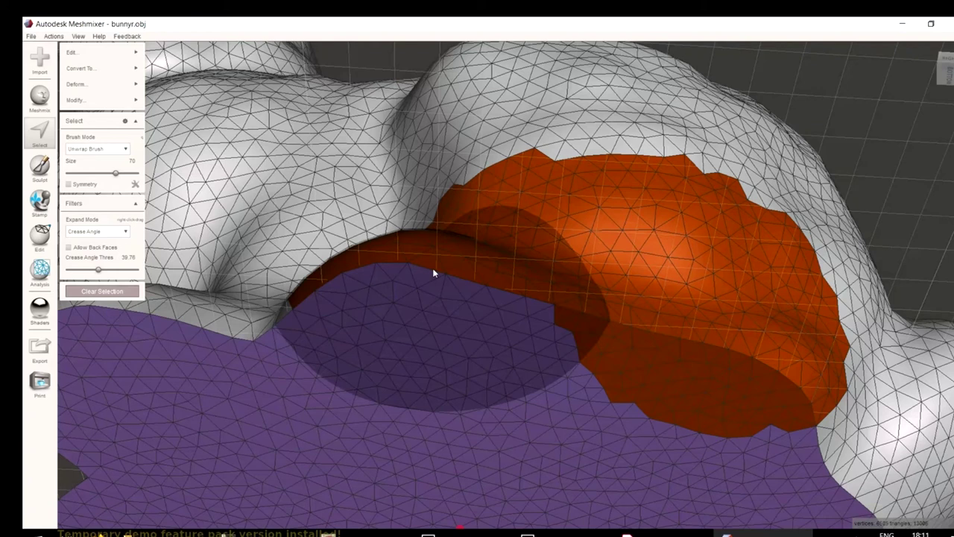
pyautogui.click(433, 271)
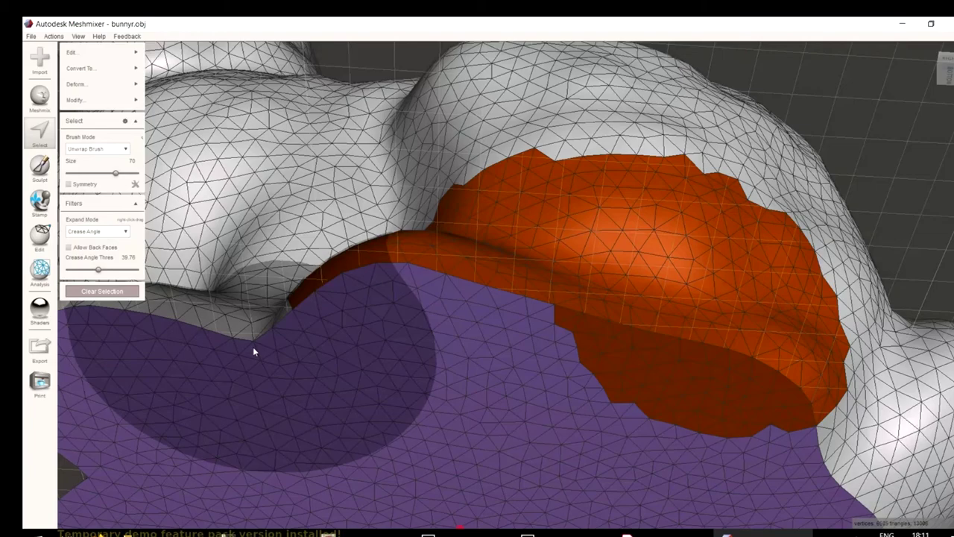
# Create a FaceGroup from the selected ear and hind-foot faces.
pyautogui.scroll(-6, 253, 352)
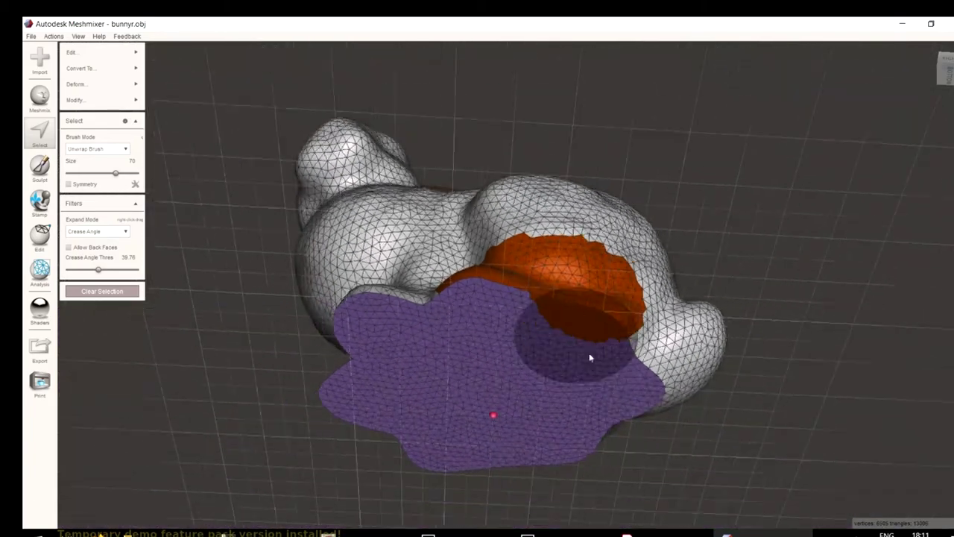
pyautogui.moveTo(604, 378); pyautogui.dragTo(376, 330, button='right')
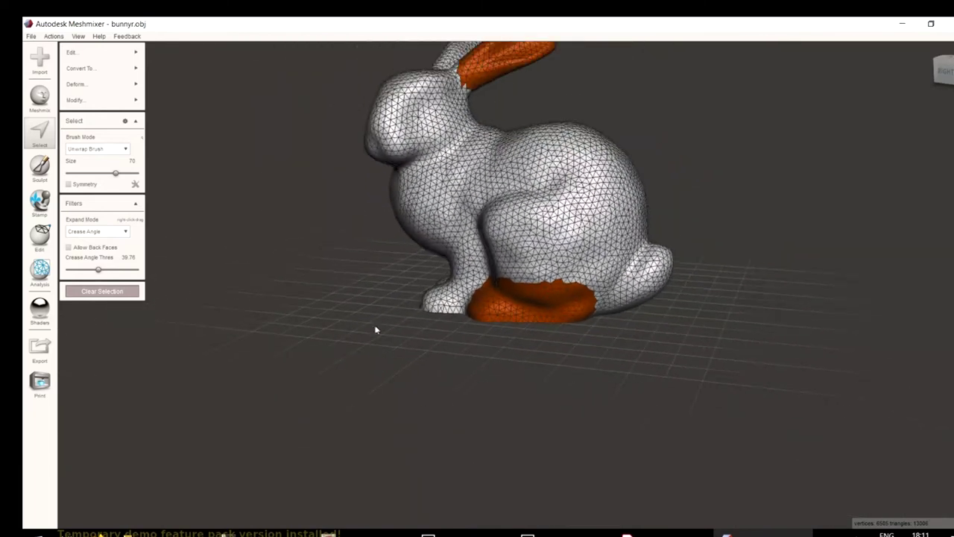
pyautogui.moveTo(104, 100)
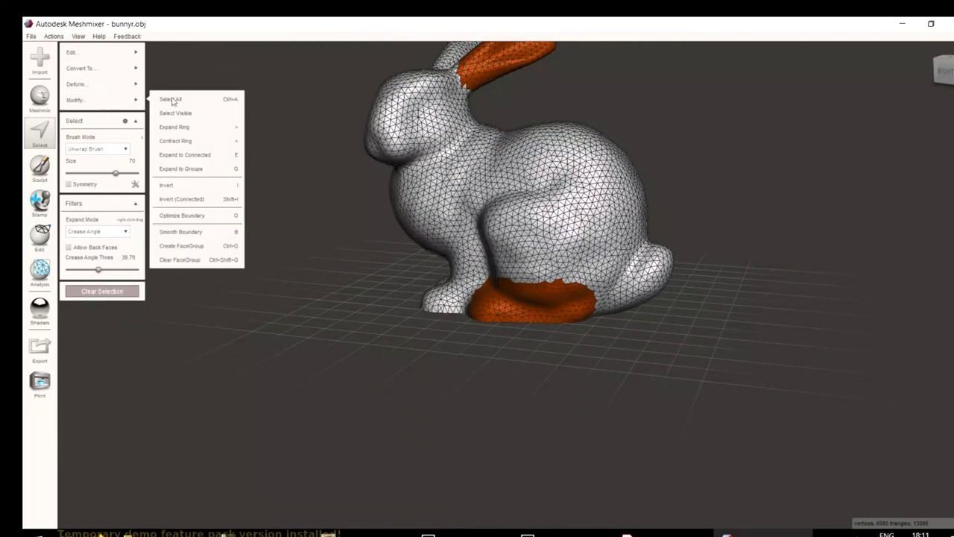
pyautogui.click(181, 248)
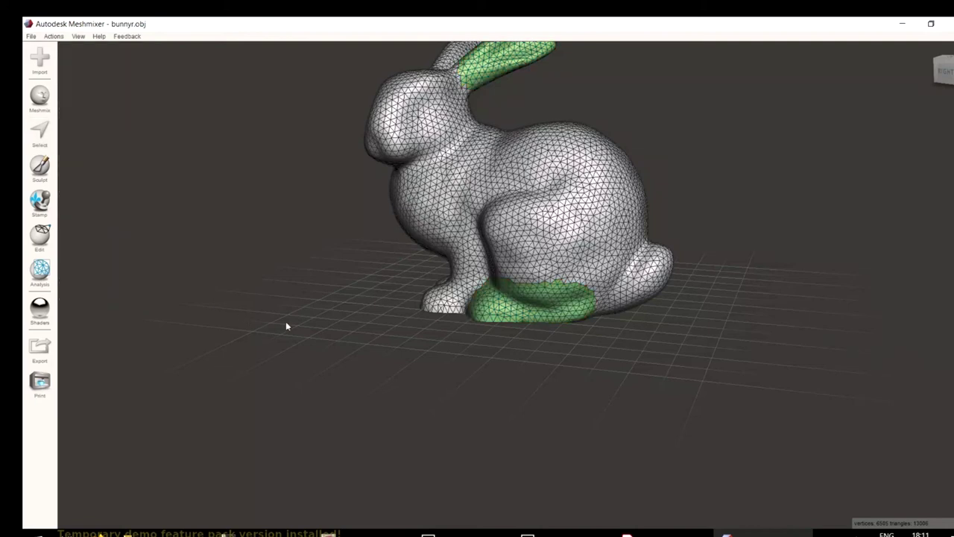
# Select the green FaceGroup on the hind foot and brush-add the faces across the bunny's flank.
pyautogui.moveTo(333, 274); pyautogui.dragTo(228, 366, button='middle')
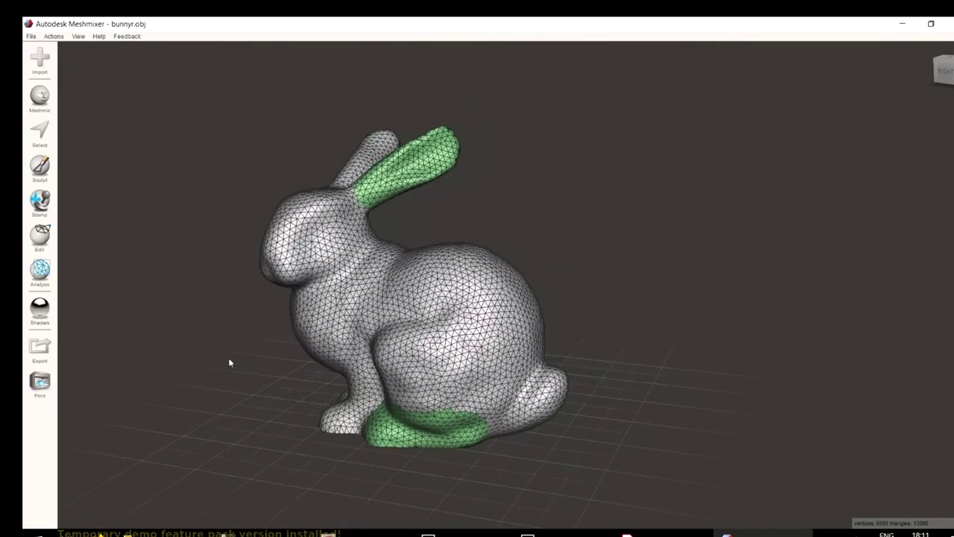
pyautogui.moveTo(239, 380); pyautogui.dragTo(403, 406, button='right')
pyautogui.scroll(5, 416, 300)
pyautogui.scroll(1, 387, 292)
pyautogui.scroll(2, 403, 407)
pyautogui.scroll(2, 403, 406)
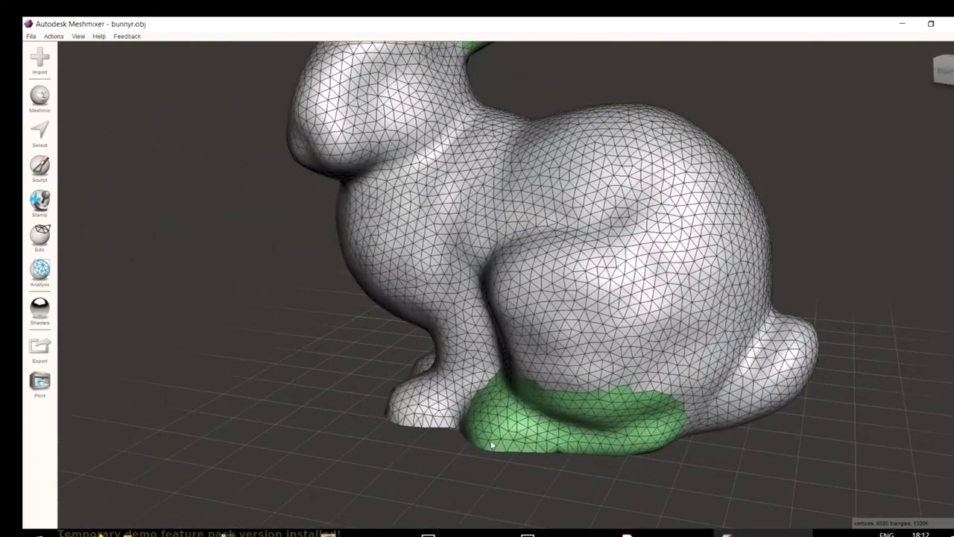
pyautogui.press('s')
pyautogui.scroll(-5, 445, 417)
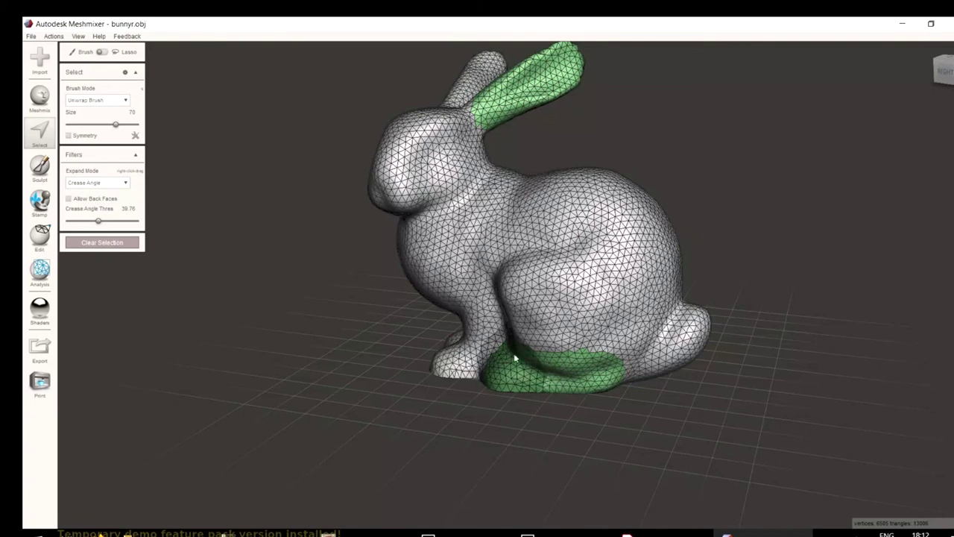
pyautogui.click(586, 363)
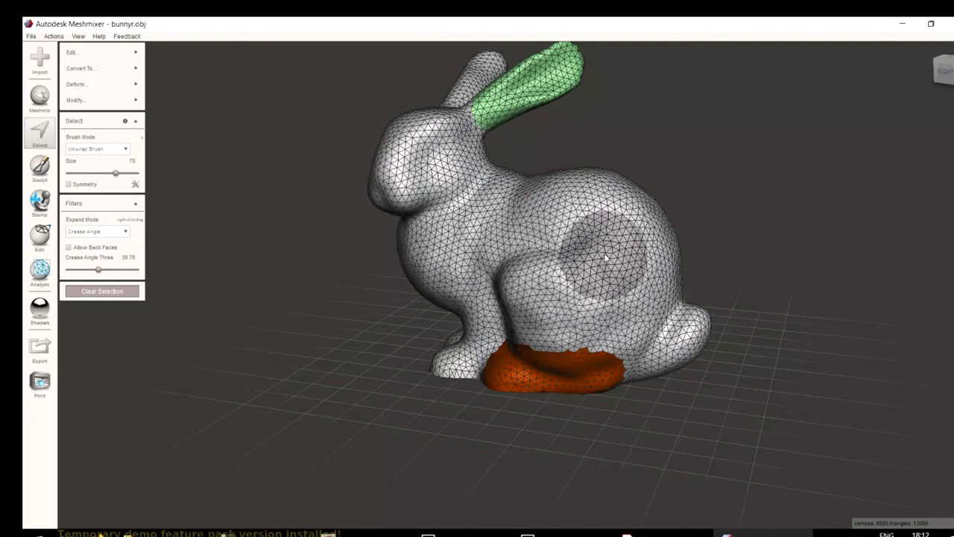
pyautogui.moveTo(574, 273); pyautogui.dragTo(507, 240)
pyautogui.moveTo(87, 86)
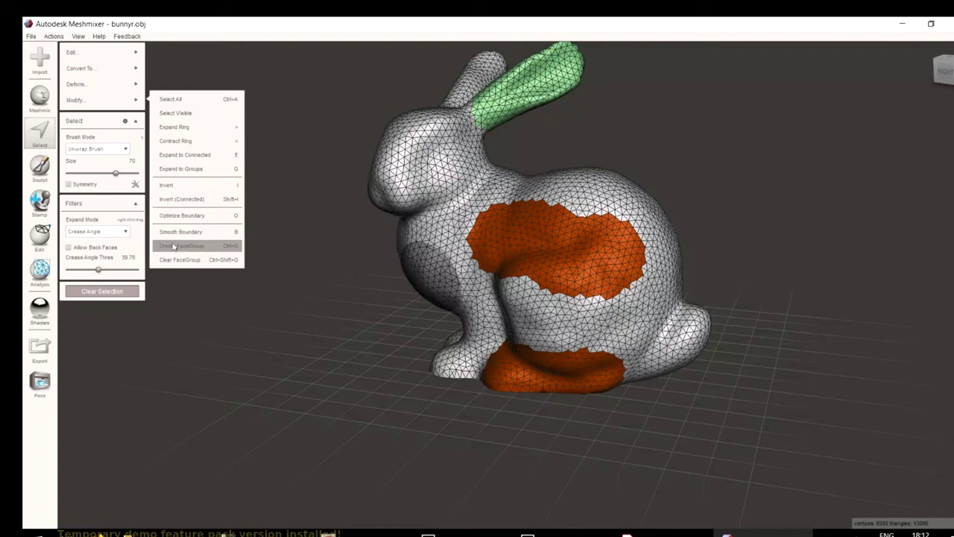
# Brush-select a rounded area of faces across the bunny's flank and create a FaceGroup from them.
pyautogui.click(40, 133)
pyautogui.click(575, 245)
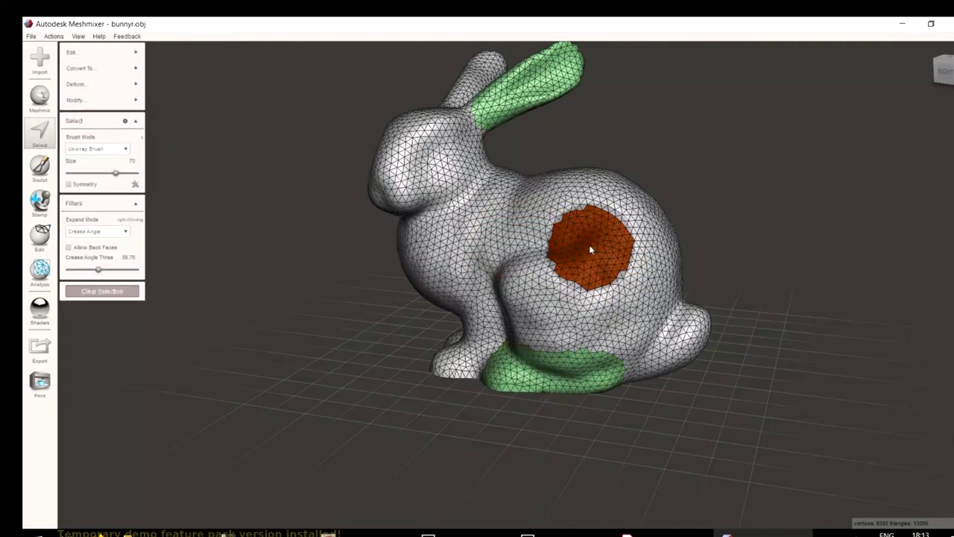
pyautogui.moveTo(490, 224)
pyautogui.mouseDown()
pyautogui.moveTo(571, 260)
pyautogui.moveTo(558, 262)
pyautogui.moveTo(562, 251)
pyautogui.mouseUp()
pyautogui.moveTo(111, 100)
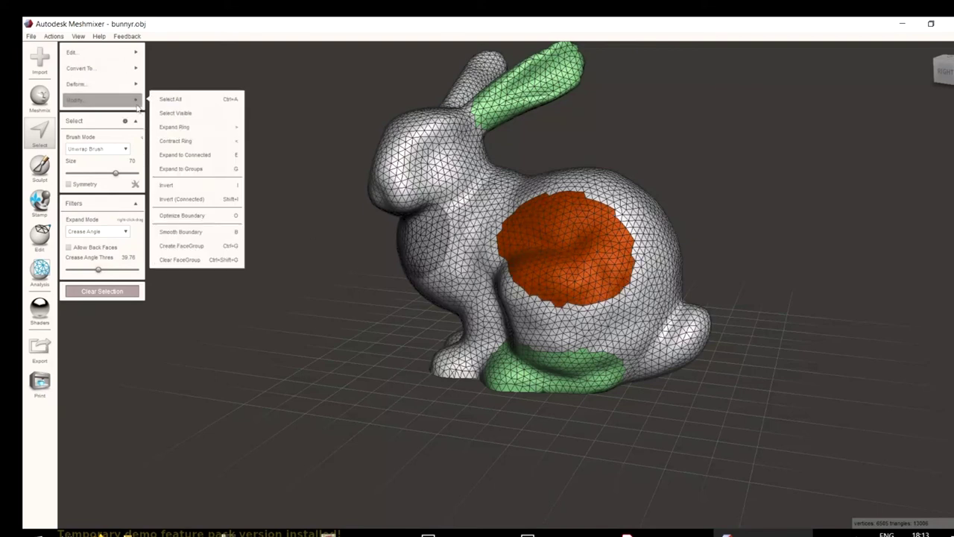
pyautogui.click(186, 246)
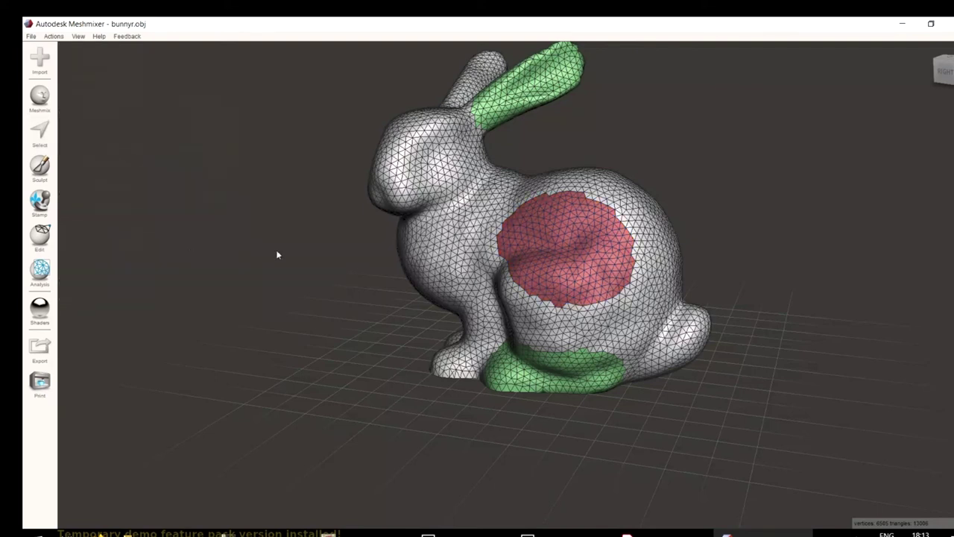
# Select the whole red FaceGroup on the flank and expand the selection outward by several rings of faces.
pyautogui.moveTo(795, 439); pyautogui.dragTo(567, 252, button='right')
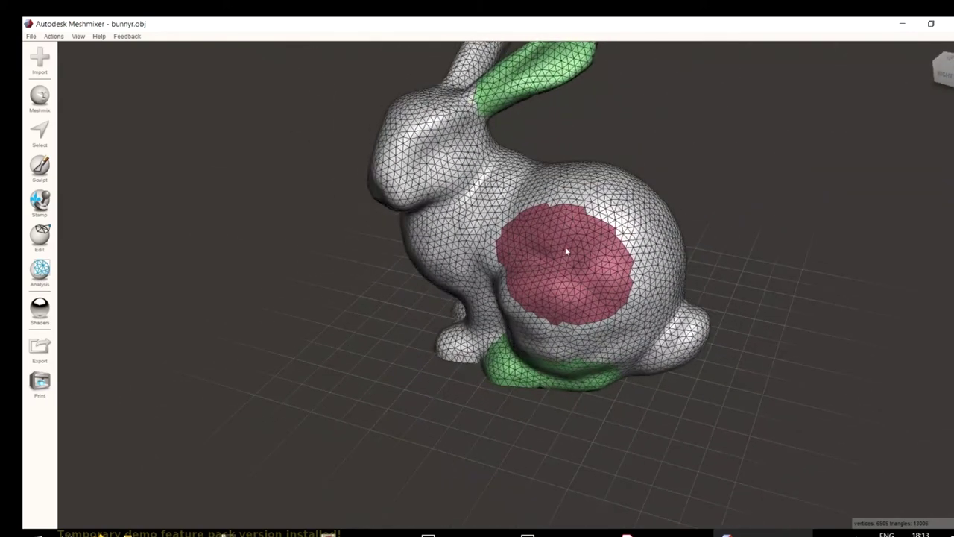
pyautogui.click(40, 132)
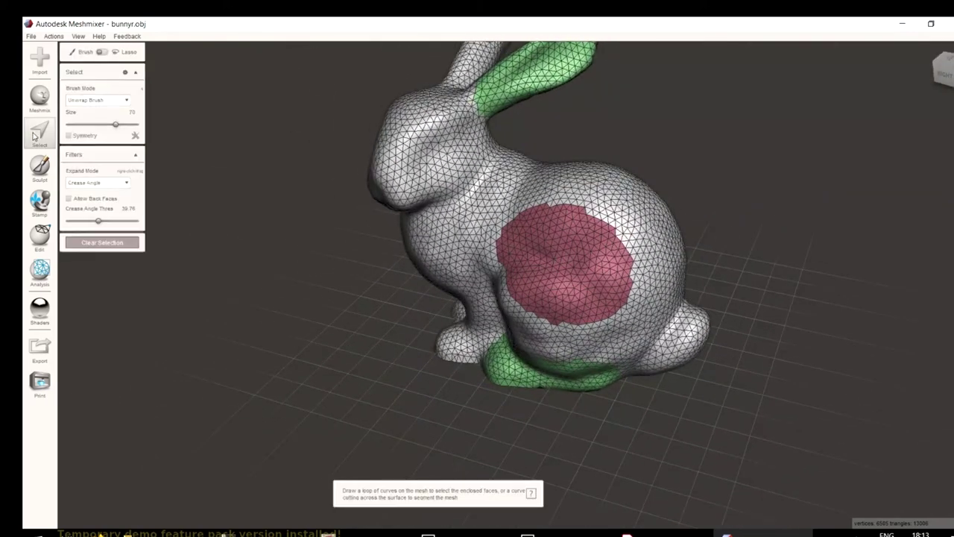
pyautogui.click(617, 257)
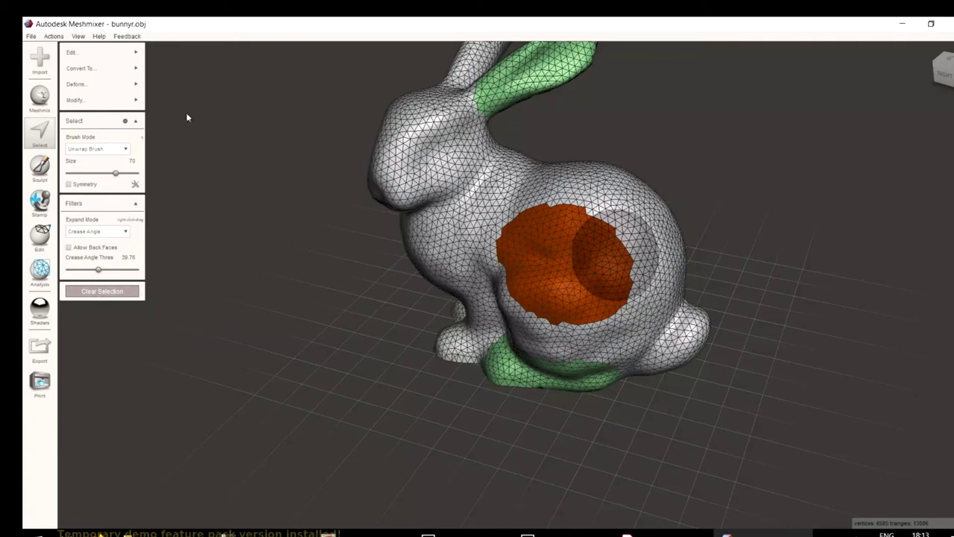
pyautogui.moveTo(109, 59)
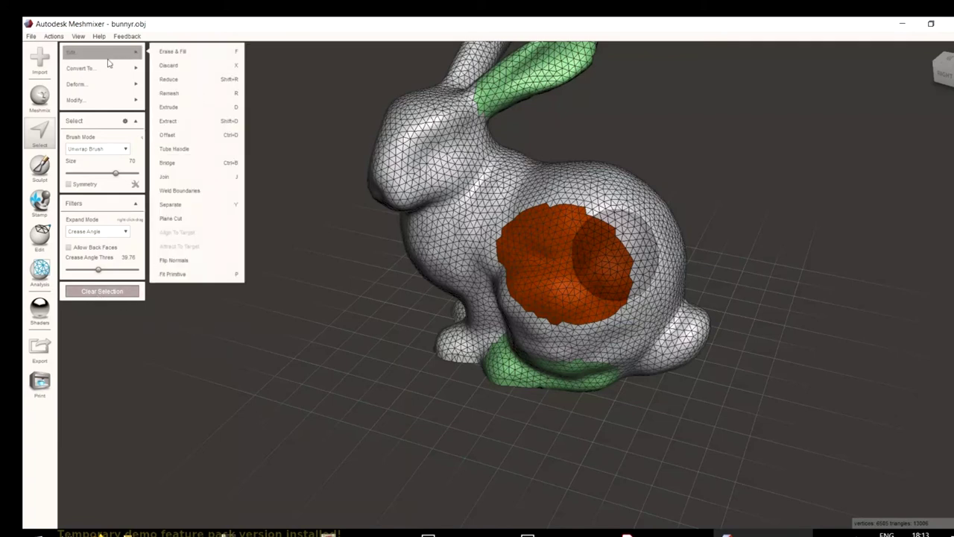
pyautogui.moveTo(105, 100)
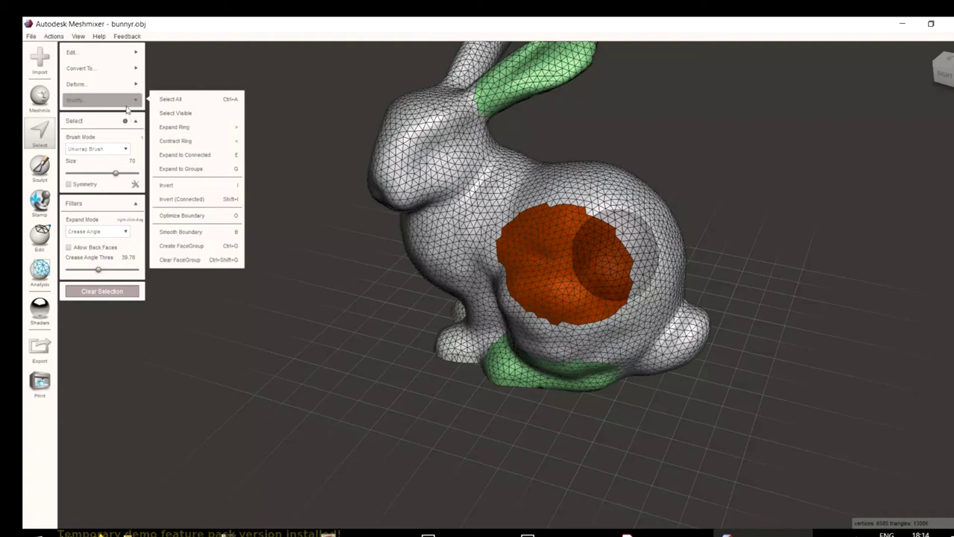
pyautogui.click(215, 128)
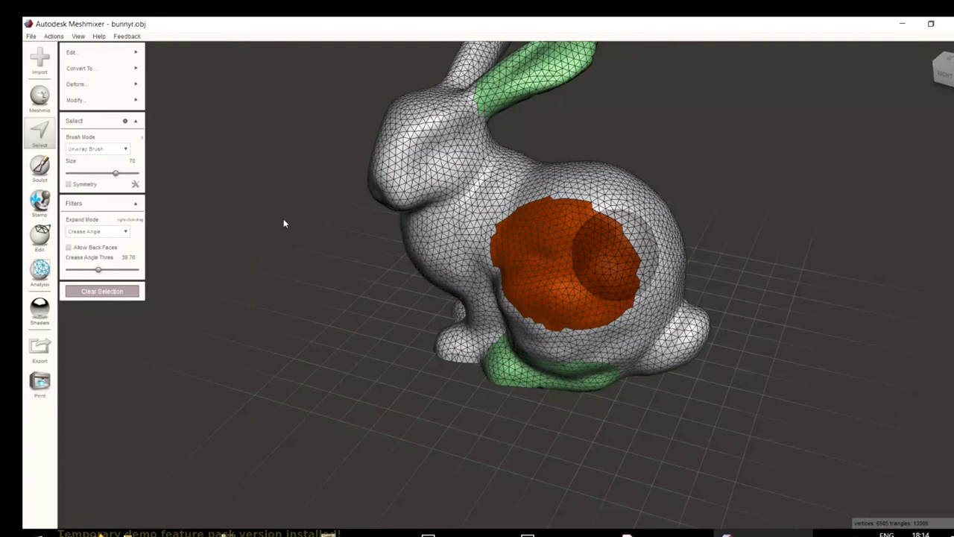
pyautogui.press('>')
pyautogui.press('>')
pyautogui.press('>')
pyautogui.press('>')
pyautogui.press('>')
pyautogui.press('>')
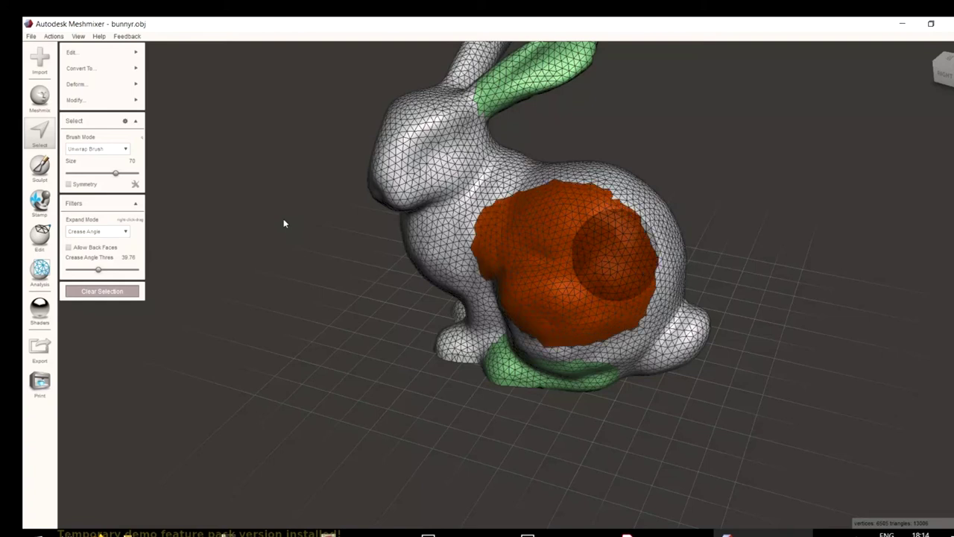
# Contract the flank selection ring by ring down to a small patch at the FaceGroup's centre.
pyautogui.press('less')
pyautogui.press('less')
pyautogui.press('less')
pyautogui.press('less')
pyautogui.press('less')
pyautogui.press('less')
pyautogui.press('less')
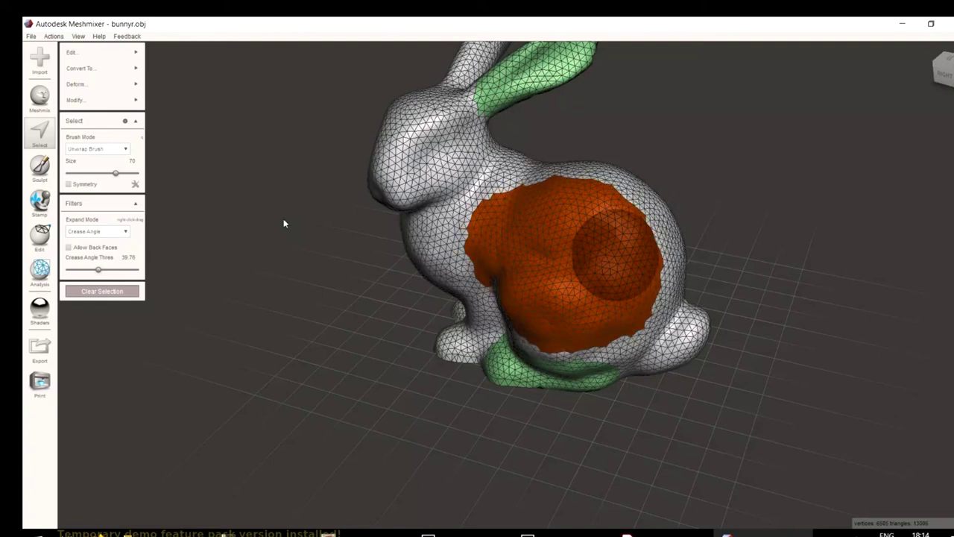
pyautogui.press('less')
pyautogui.press('less')
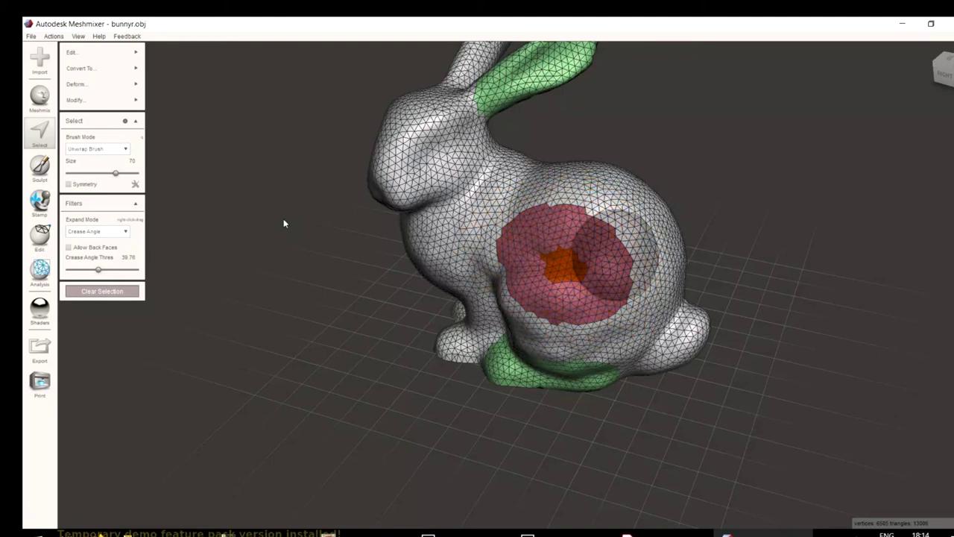
# Expand the selection ring by ring until it extends just past the red FaceGroup, and optimize its boundary.
pyautogui.press('>')
pyautogui.press('>')
pyautogui.press('>')
pyautogui.press('>')
pyautogui.press('>')
pyautogui.press('>')
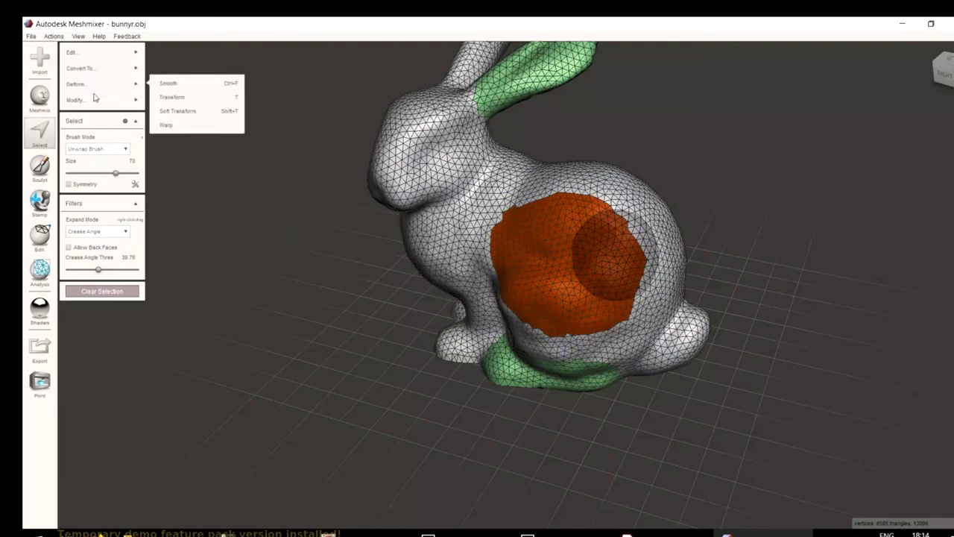
pyautogui.moveTo(96, 99)
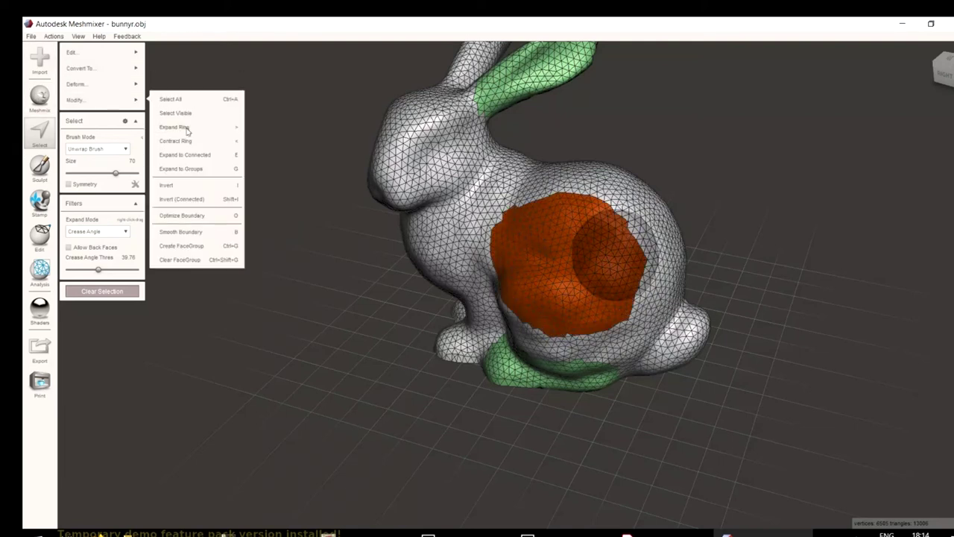
pyautogui.click(199, 217)
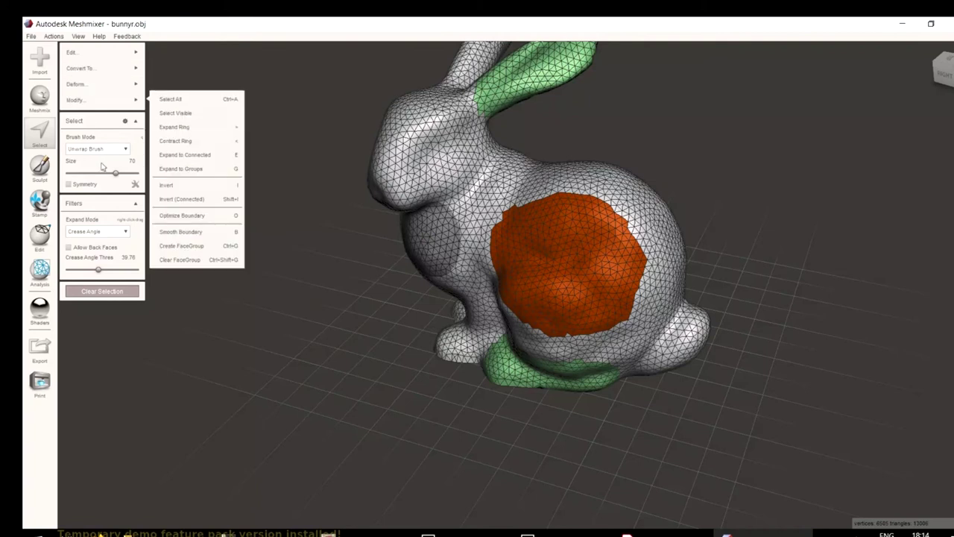
# Brush-add a ragged patch of faces toward the shoulder with brush size 30, and optimize the selection boundary.
pyautogui.press('[')
pyautogui.press('[')
pyautogui.press('[')
pyautogui.press('[')
pyautogui.moveTo(499, 248)
pyautogui.mouseDown()
pyautogui.moveTo(481, 243)
pyautogui.moveTo(489, 228)
pyautogui.moveTo(486, 251)
pyautogui.moveTo(495, 203)
pyautogui.moveTo(477, 227)
pyautogui.moveTo(483, 212)
pyautogui.moveTo(462, 219)
pyautogui.moveTo(466, 241)
pyautogui.mouseUp()
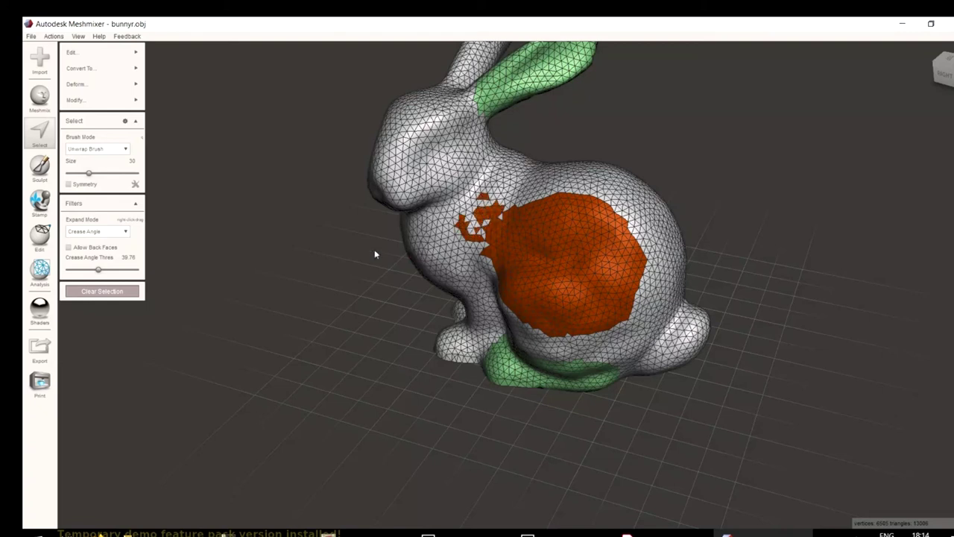
pyautogui.click(97, 100)
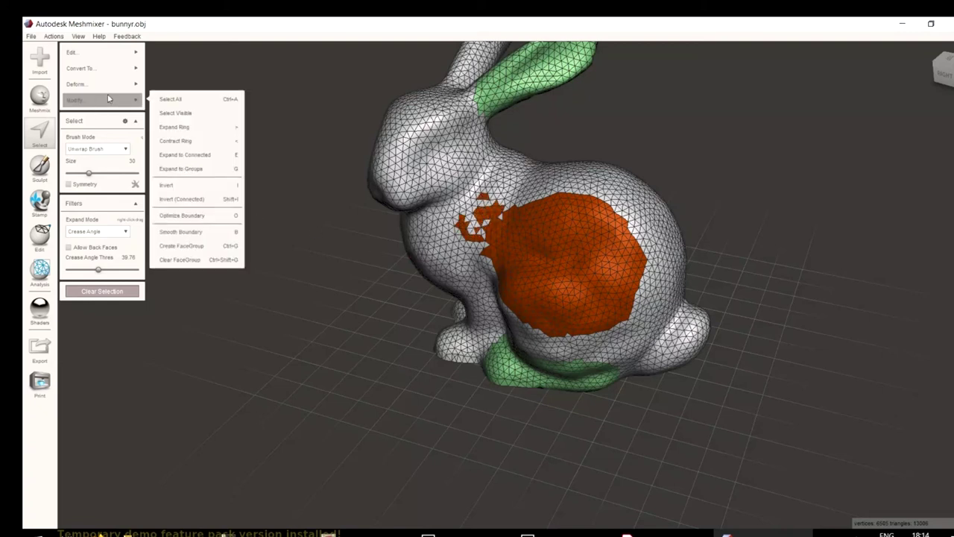
pyautogui.click(193, 214)
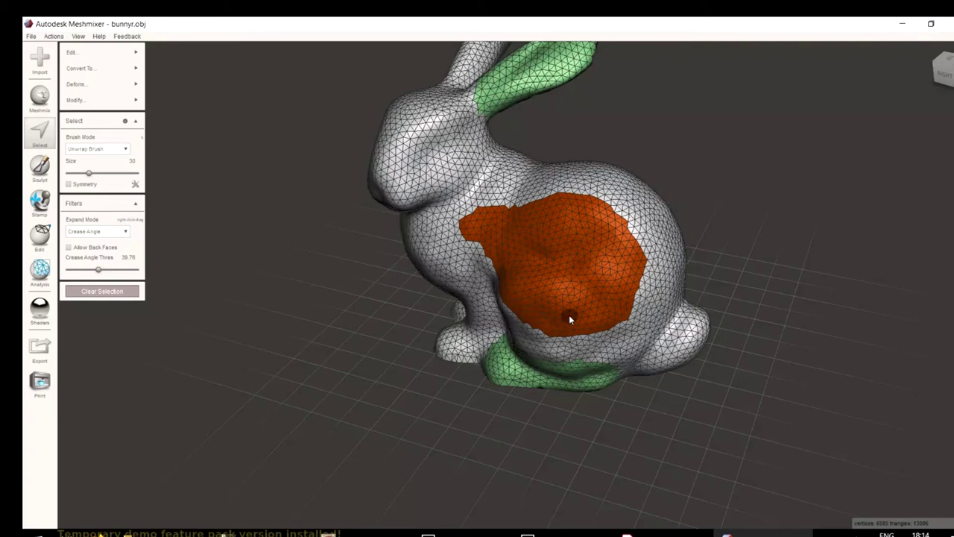
# Reduce the selected flank faces by 62 percent with Shape Preserving reduction and preserved boundaries.
pyautogui.moveTo(88, 57)
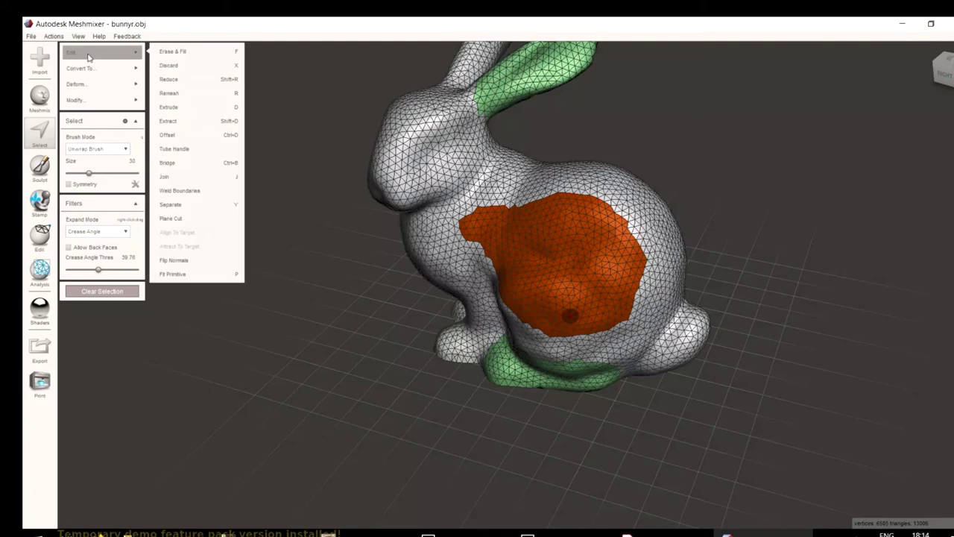
pyautogui.click(185, 81)
pyautogui.scroll(10, 648, 238)
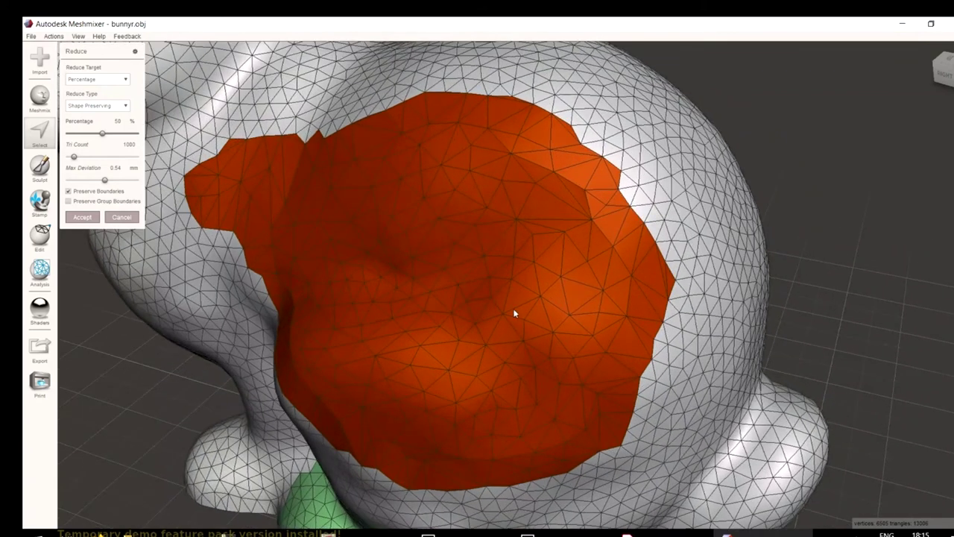
pyautogui.moveTo(103, 136); pyautogui.dragTo(138, 136)
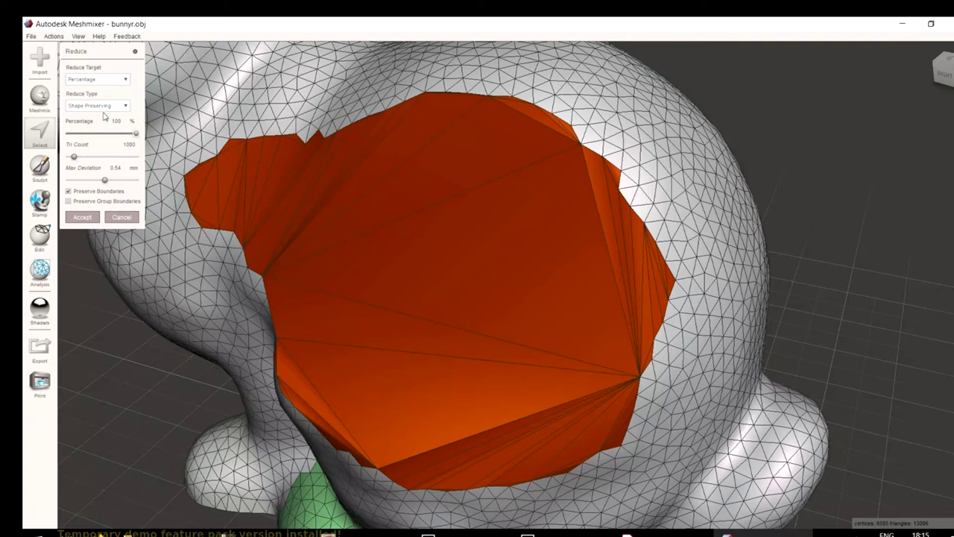
pyautogui.moveTo(135, 134); pyautogui.dragTo(110, 135)
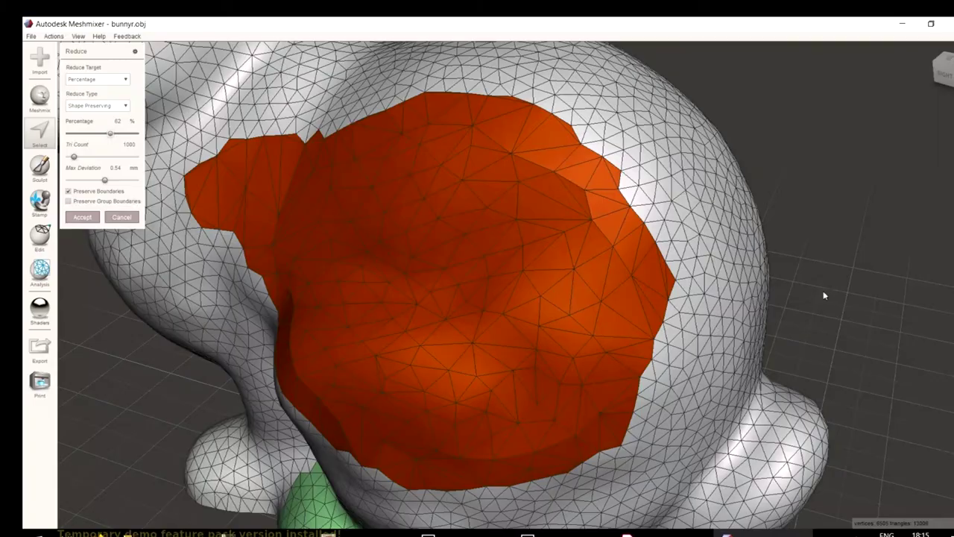
pyautogui.moveTo(829, 277)
pyautogui.mouseDown(button='right')
pyautogui.moveTo(828, 264)
pyautogui.moveTo(738, 238)
pyautogui.moveTo(902, 237)
pyautogui.moveTo(943, 223)
pyautogui.moveTo(825, 211)
pyautogui.moveTo(840, 260)
pyautogui.moveTo(897, 302)
pyautogui.moveTo(832, 263)
pyautogui.mouseUp(button='right')
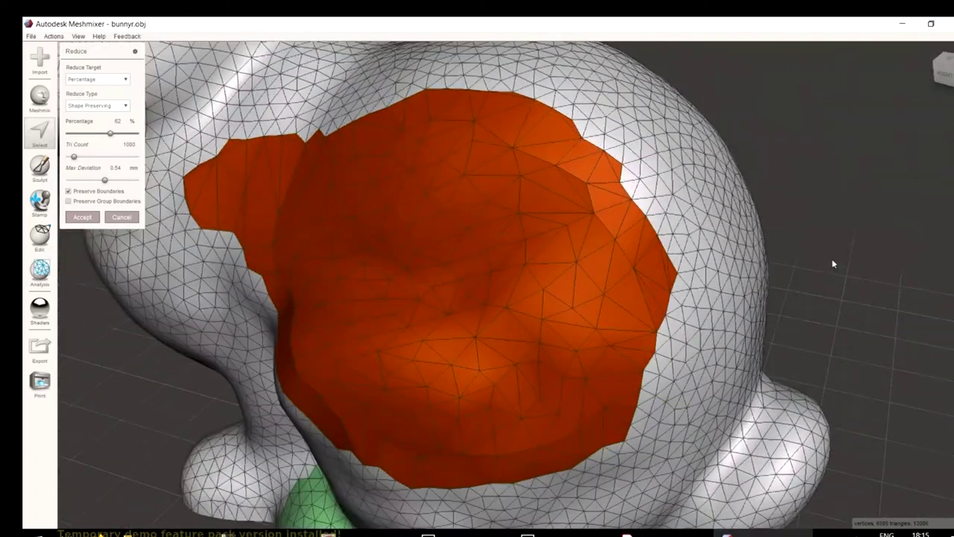
pyautogui.scroll(-5, 783, 276)
pyautogui.scroll(2, 537, 314)
pyautogui.scroll(2, 536, 314)
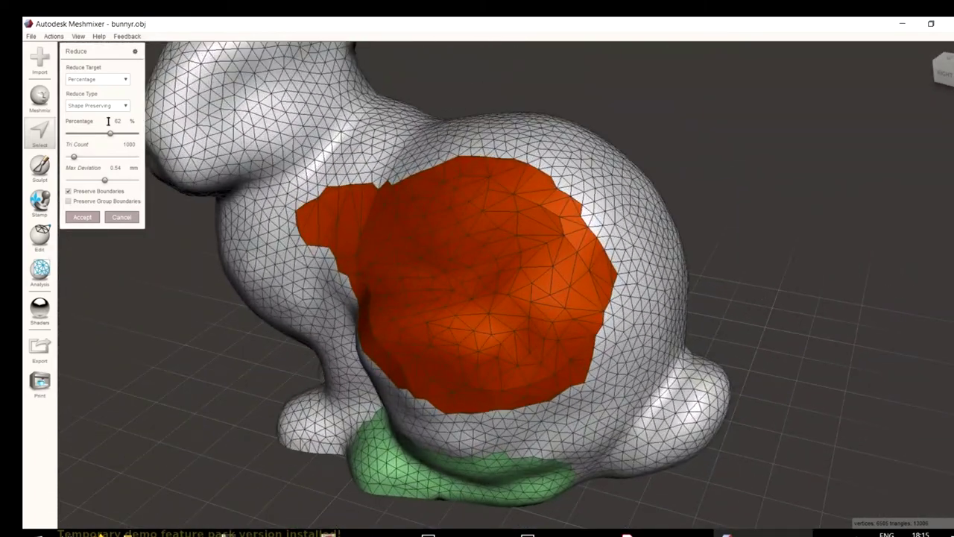
pyautogui.click(84, 218)
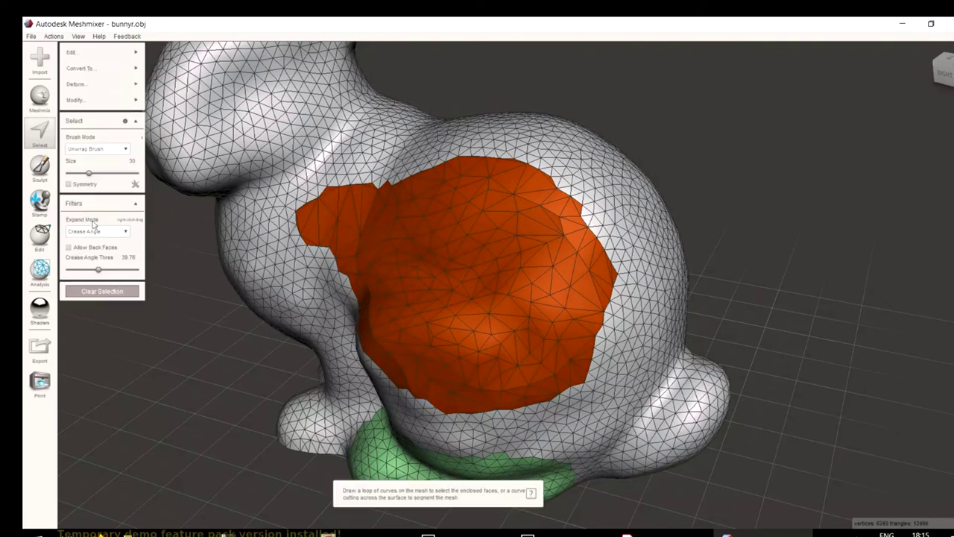
# Clear the selection of the reduced flank faces and exit the Select tool.
pyautogui.click(128, 53)
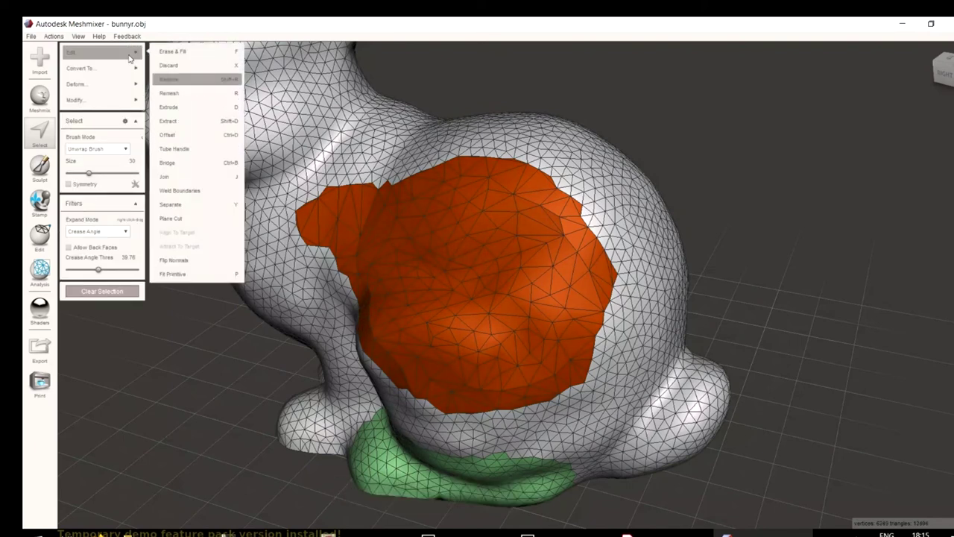
pyautogui.click(39, 139)
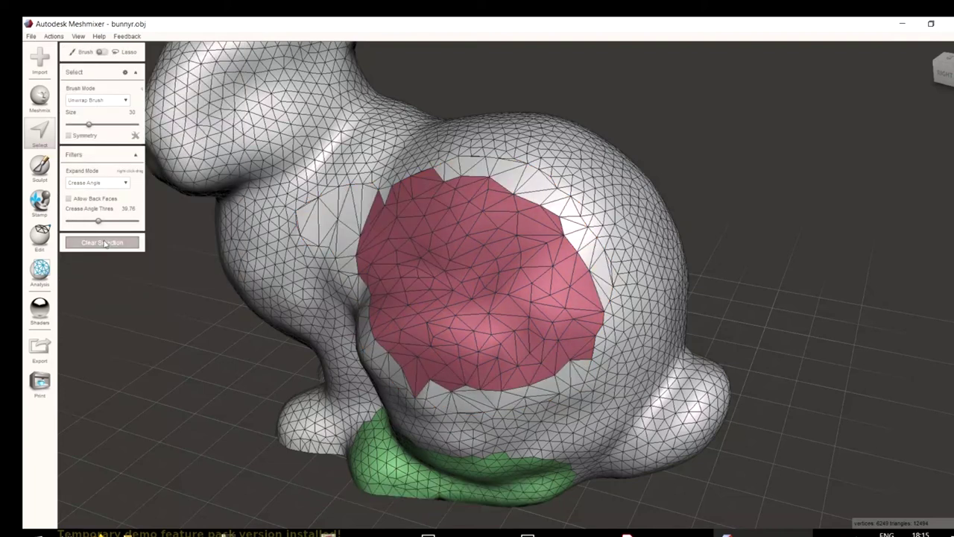
pyautogui.press('Escape')
pyautogui.moveTo(533, 252); pyautogui.dragTo(518, 326, button='right')
pyautogui.scroll(-2, 518, 326)
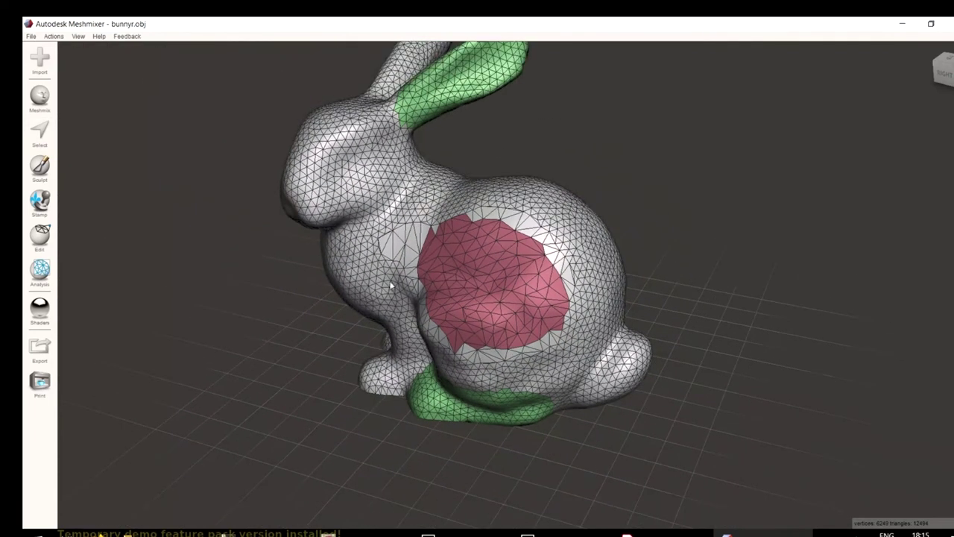
# Select the red flank FaceGroup and add the purple base and green hind-foot FaceGroups to the selection.
pyautogui.click(40, 134)
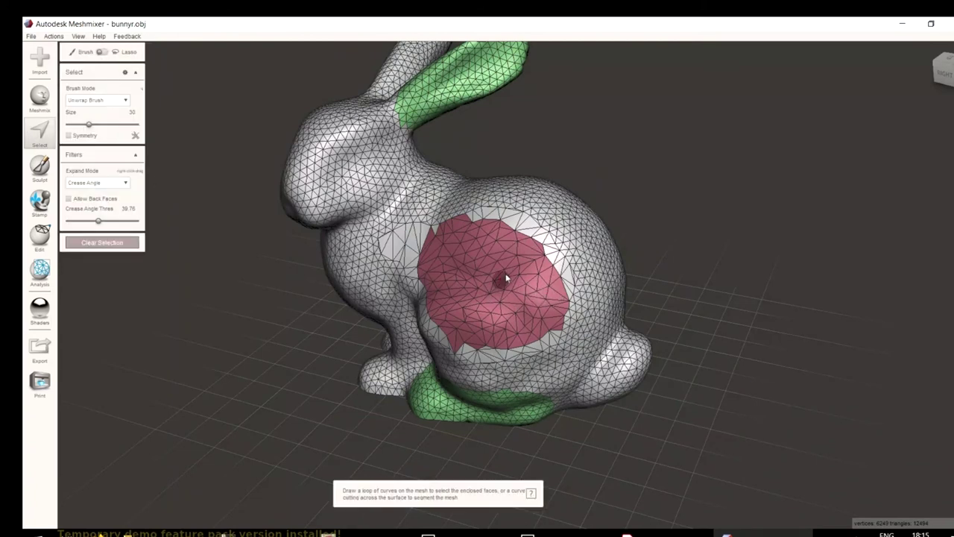
pyautogui.doubleClick(542, 304)
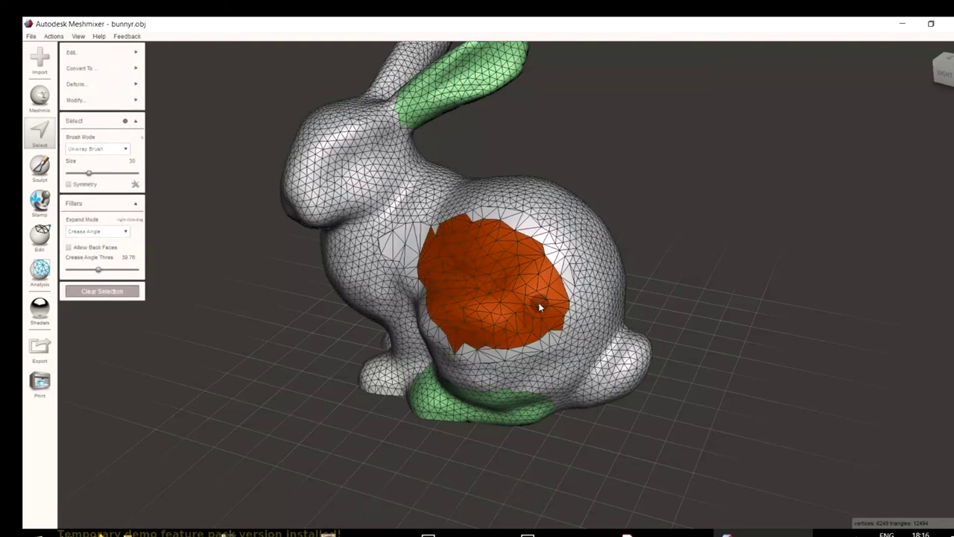
pyautogui.moveTo(590, 475); pyautogui.dragTo(517, 398, button='right')
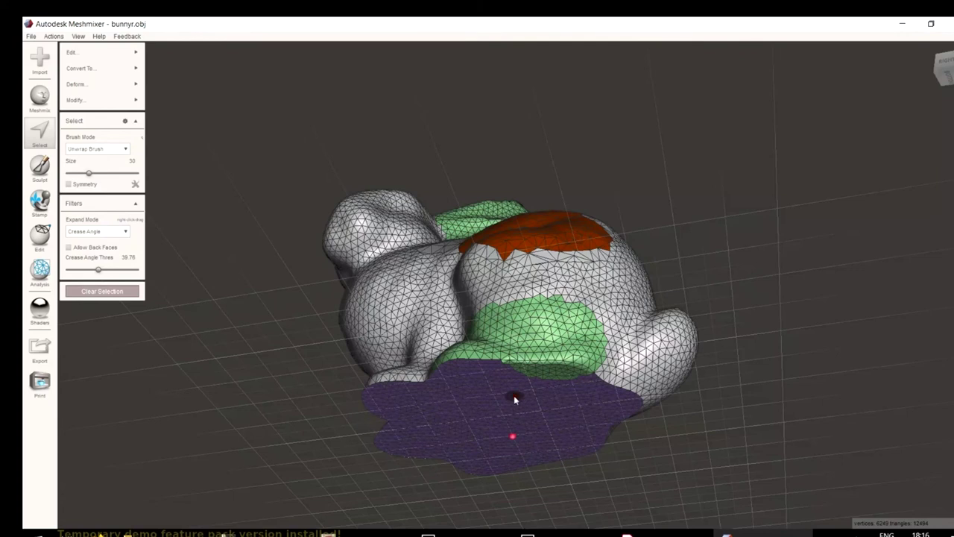
pyautogui.doubleClick(514, 397)
pyautogui.doubleClick(538, 322)
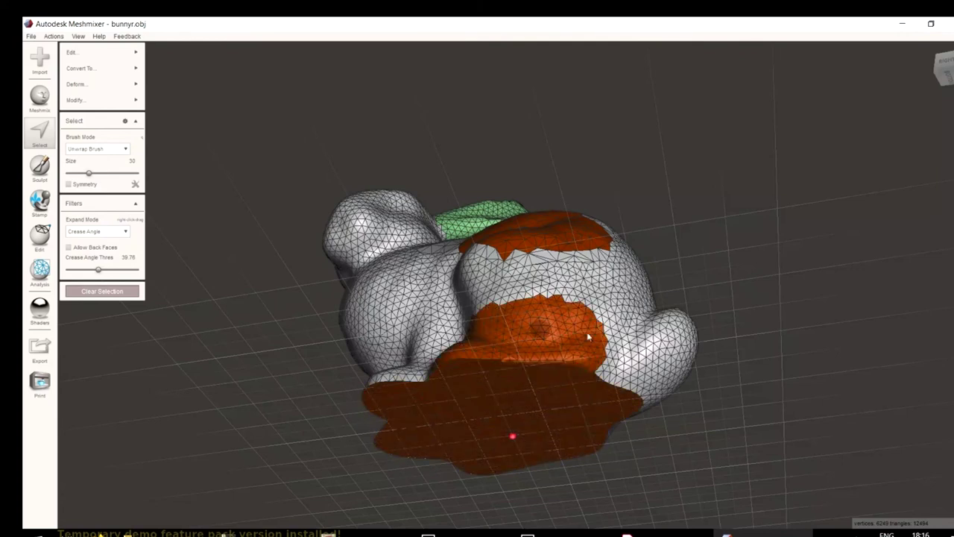
# Brush-add faces beside the hind foot and brush-deselect faces across its upper part, clearing the whole selection at the end.
pyautogui.moveTo(616, 297); pyautogui.dragTo(617, 296)
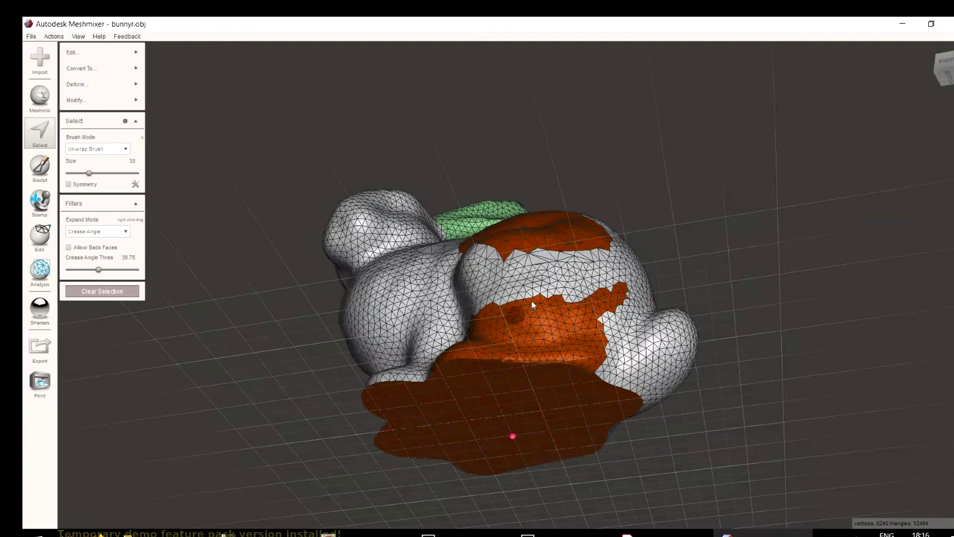
pyautogui.moveTo(514, 311)
pyautogui.mouseDown()
pyautogui.moveTo(537, 301)
pyautogui.moveTo(506, 316)
pyautogui.moveTo(582, 309)
pyautogui.moveTo(477, 334)
pyautogui.moveTo(580, 337)
pyautogui.moveTo(565, 341)
pyautogui.mouseUp()
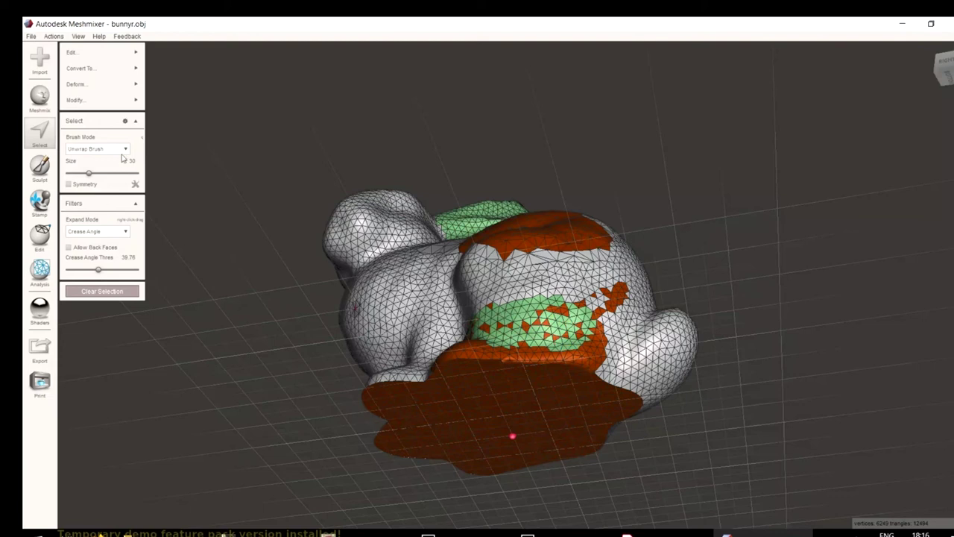
pyautogui.moveTo(90, 172); pyautogui.dragTo(104, 172)
pyautogui.moveTo(466, 328)
pyautogui.mouseDown()
pyautogui.moveTo(539, 325)
pyautogui.moveTo(529, 290)
pyautogui.mouseUp()
pyautogui.moveTo(798, 298); pyautogui.dragTo(805, 450, button='right')
pyautogui.click(79, 291)
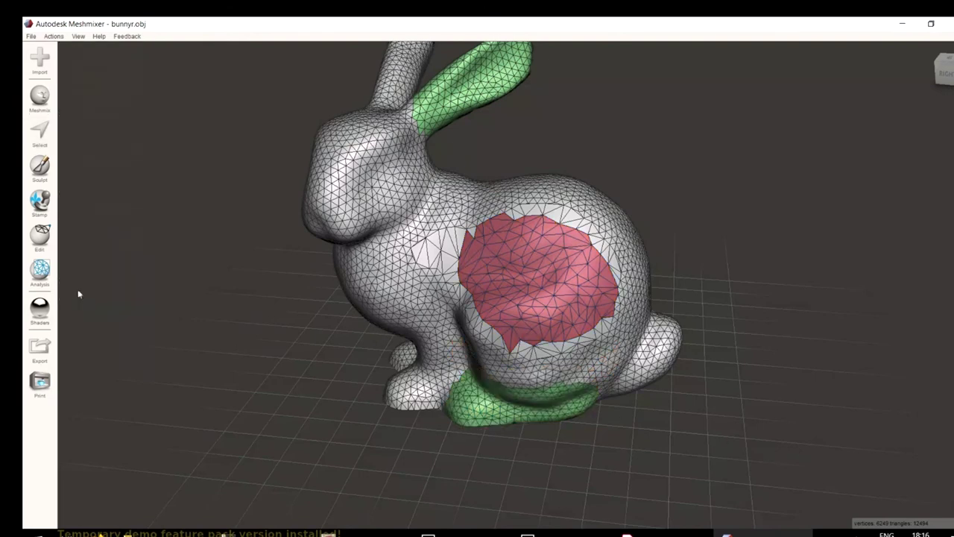
# Place the two-ear rabbit part from the Meshmix Ears library on the upper back of the bunny.
pyautogui.moveTo(217, 353); pyautogui.dragTo(205, 413, button='middle')
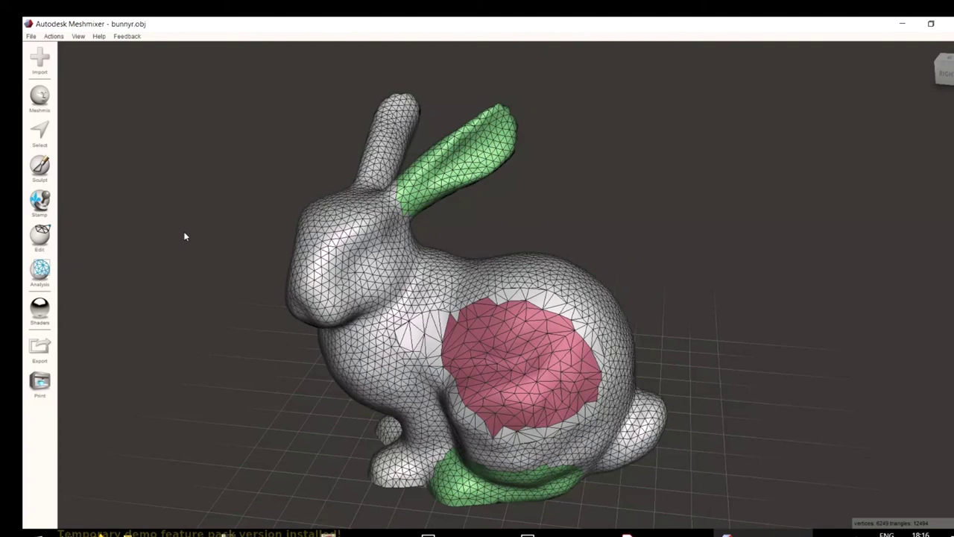
pyautogui.moveTo(256, 250); pyautogui.dragTo(236, 259, button='middle')
pyautogui.click(41, 97)
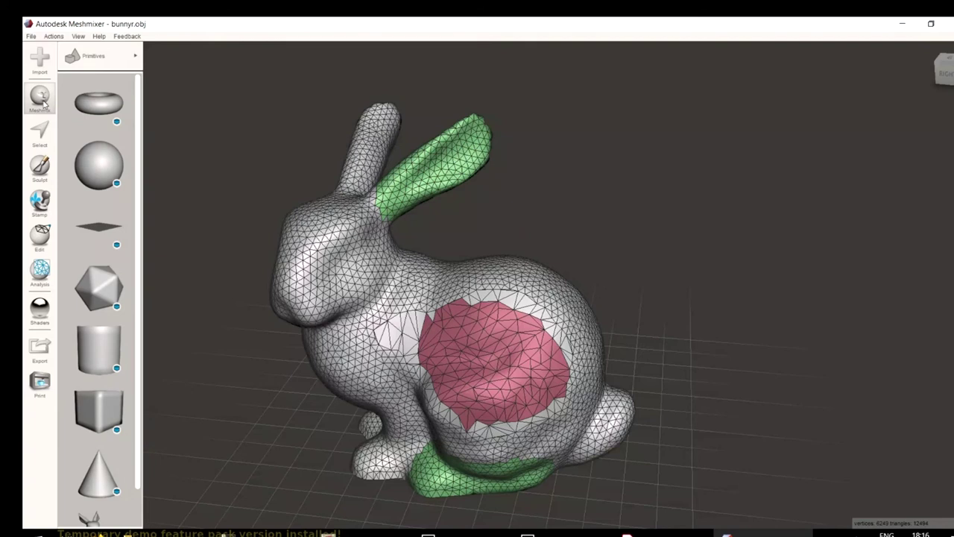
pyautogui.click(113, 59)
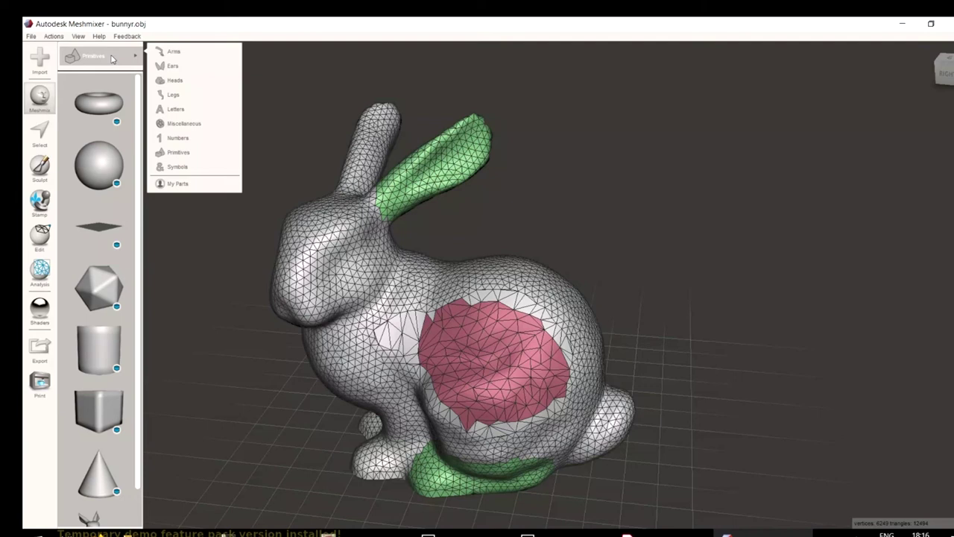
pyautogui.click(65, 365)
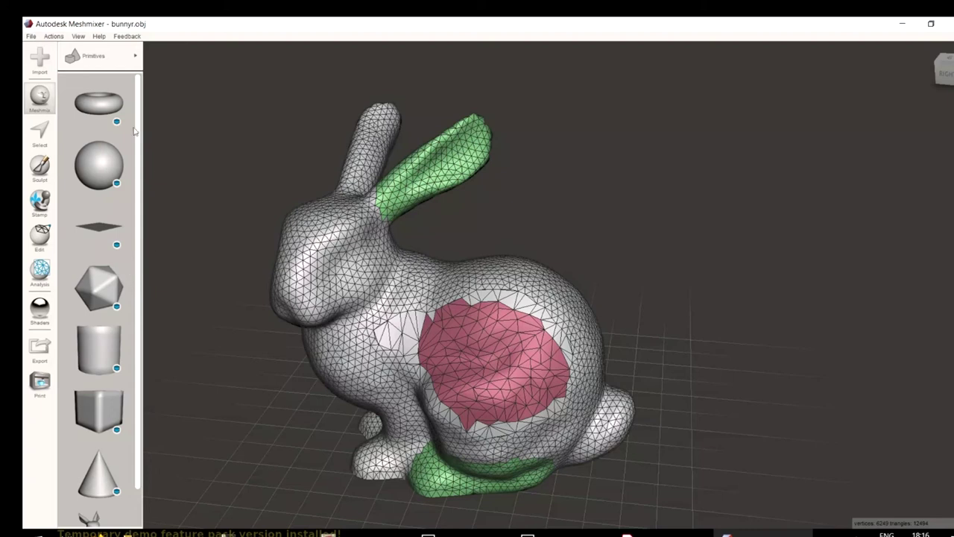
pyautogui.click(131, 58)
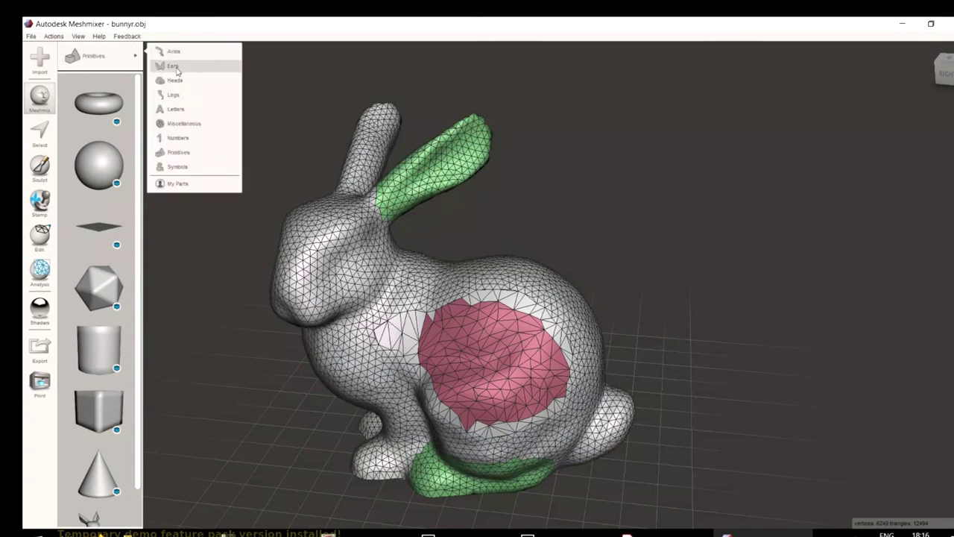
pyautogui.click(174, 66)
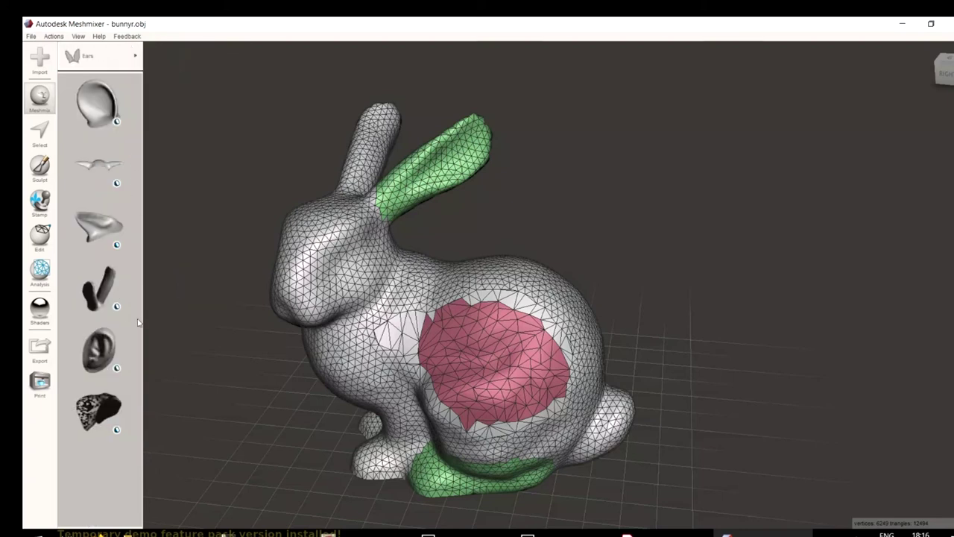
pyautogui.moveTo(106, 299); pyautogui.dragTo(526, 265)
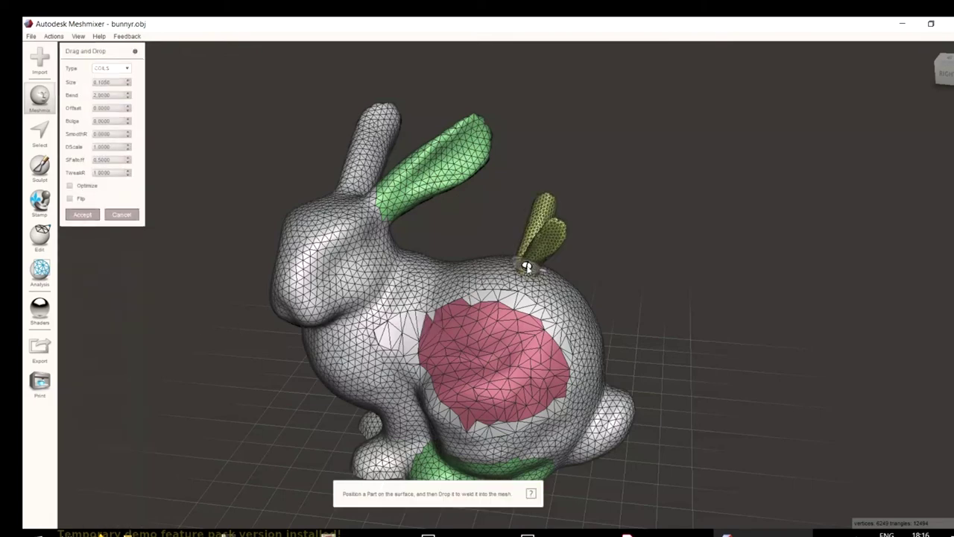
# Reposition the ears part on the bunny's back, enlarge it to a size of about 0.20, and accept the placement.
pyautogui.scroll(10, 568, 278)
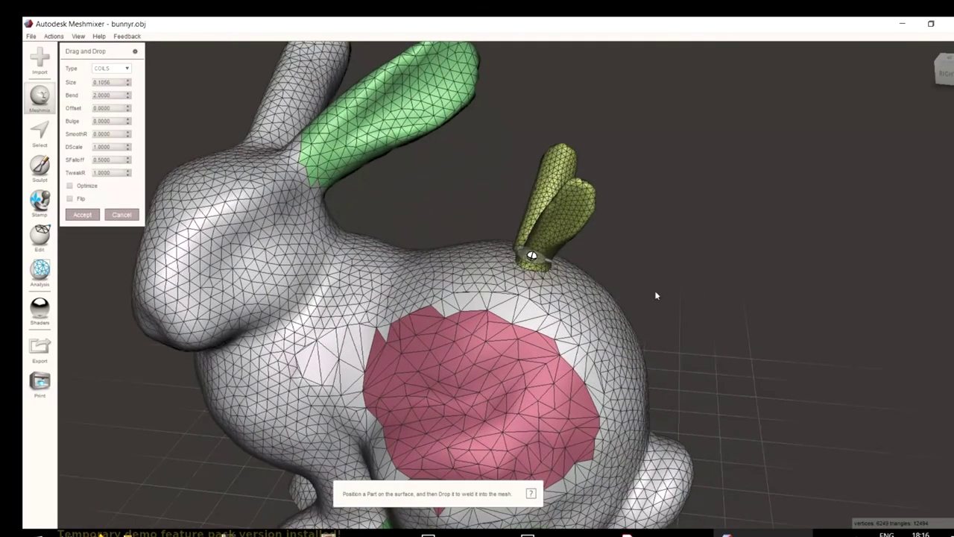
pyautogui.scroll(-5, 363, 368)
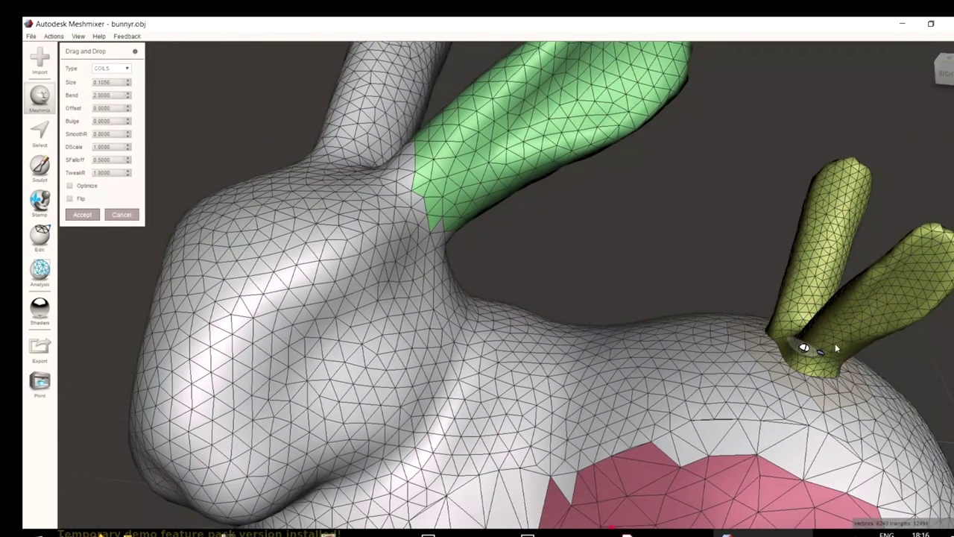
pyautogui.moveTo(803, 348); pyautogui.dragTo(740, 370)
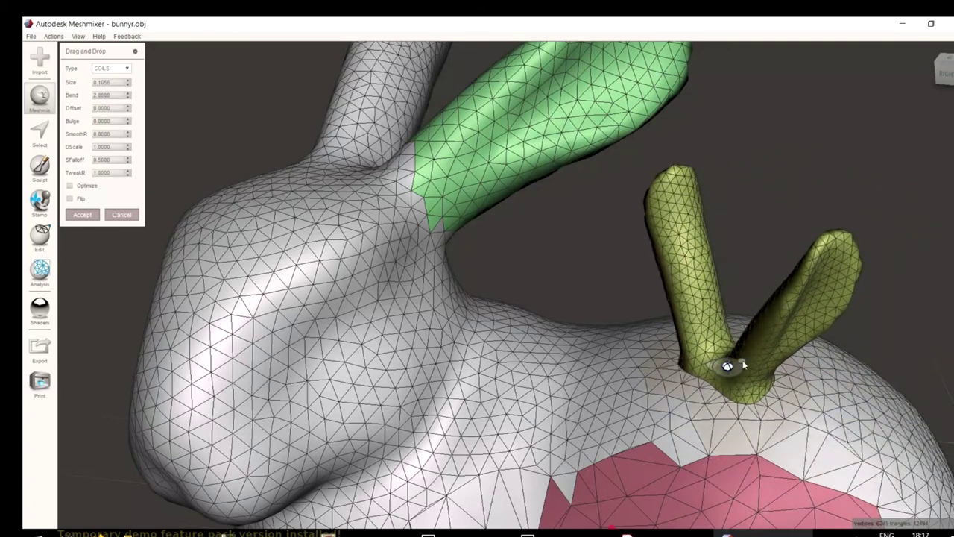
pyautogui.moveTo(708, 366); pyautogui.dragTo(659, 358)
pyautogui.scroll(-3, 650, 370)
pyautogui.moveTo(837, 378); pyautogui.dragTo(799, 387, button='right')
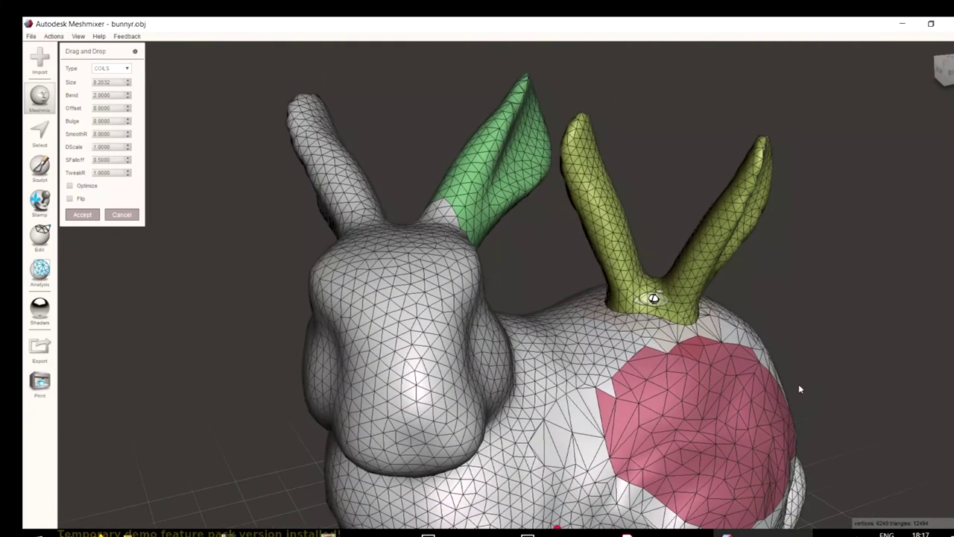
pyautogui.click(83, 216)
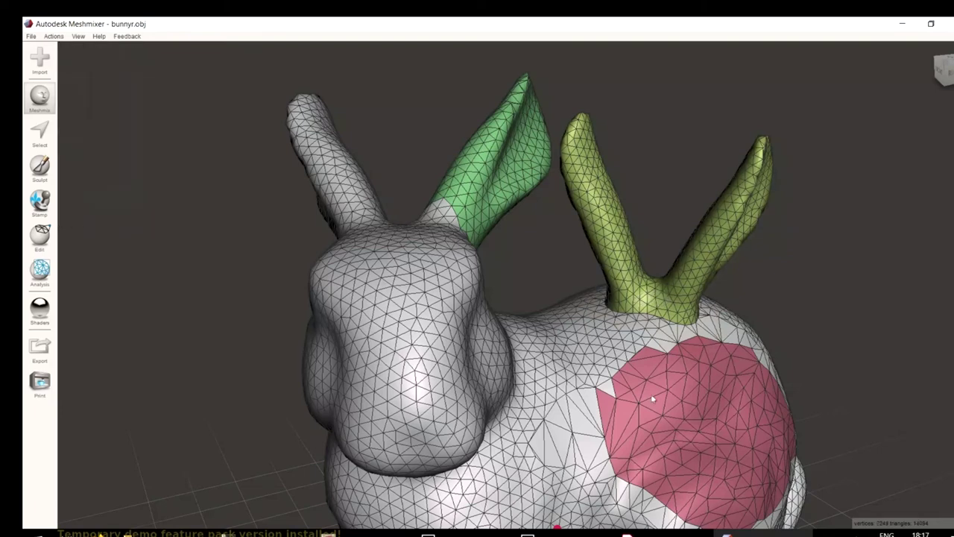
# Examine the weld between the added ears and the bunny's back from several angles.
pyautogui.scroll(8, 715, 375)
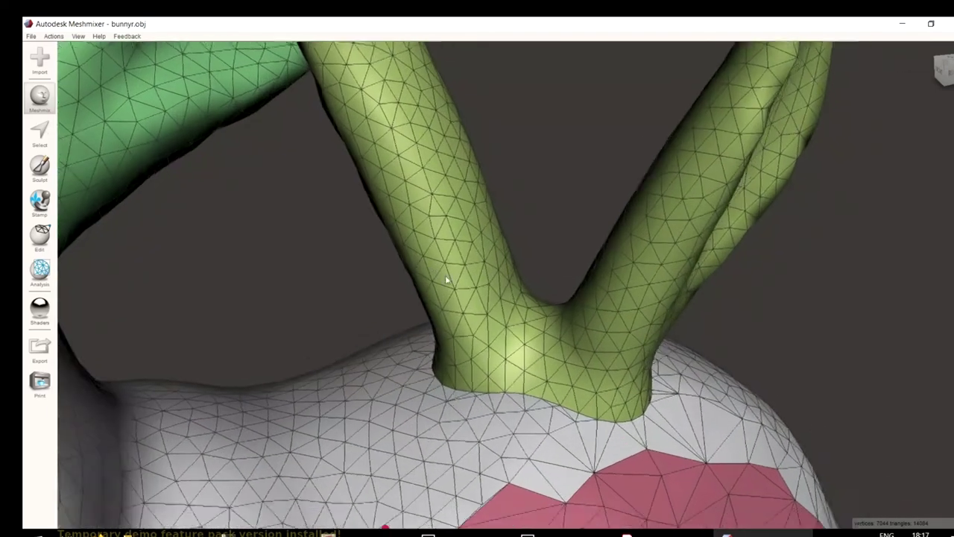
pyautogui.scroll(-2, 715, 359)
pyautogui.moveTo(859, 339); pyautogui.dragTo(521, 289, button='right')
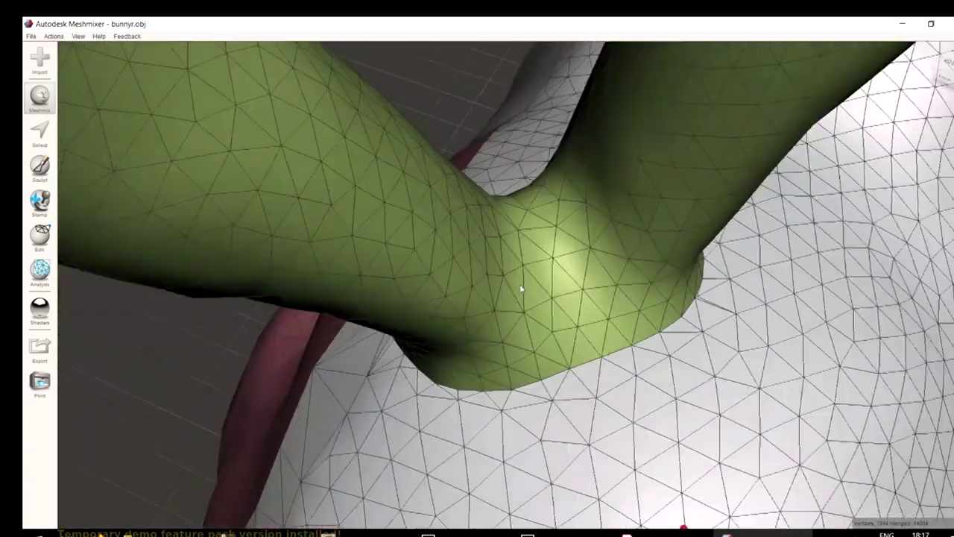
pyautogui.scroll(5, 521, 289)
pyautogui.moveTo(415, 346); pyautogui.dragTo(733, 290, button='right')
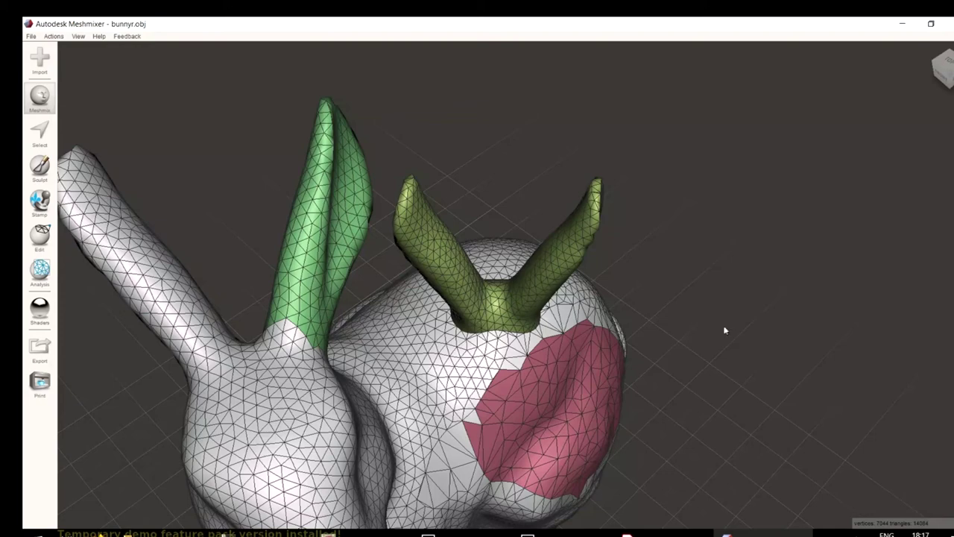
pyautogui.moveTo(754, 351); pyautogui.dragTo(705, 234, button='right')
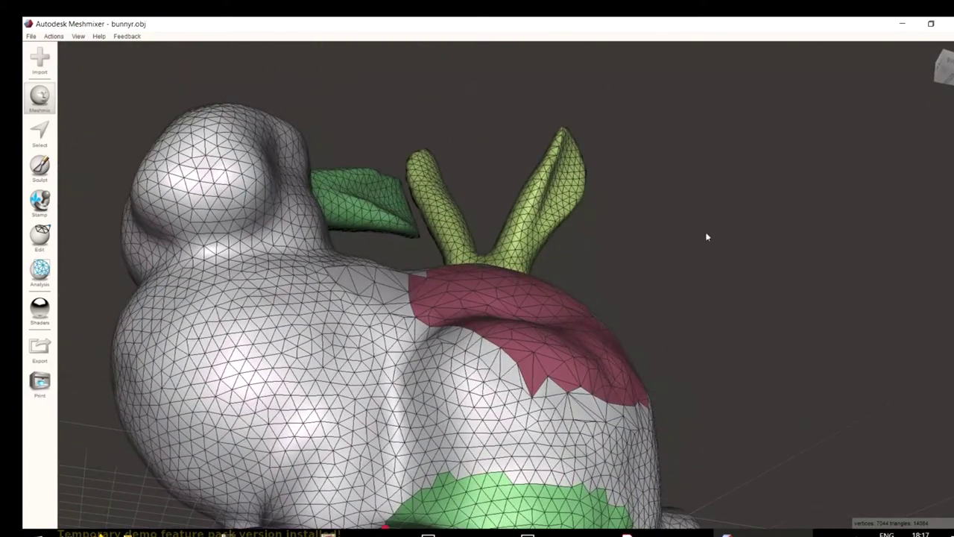
# Select and delete the faces across the lower flank, and look through the opening at the hollow inside of the added ears.
pyautogui.click(39, 132)
pyautogui.moveTo(511, 384)
pyautogui.mouseDown()
pyautogui.moveTo(575, 411)
pyautogui.moveTo(452, 392)
pyautogui.moveTo(410, 336)
pyautogui.moveTo(606, 407)
pyautogui.moveTo(468, 398)
pyautogui.moveTo(437, 369)
pyautogui.mouseUp()
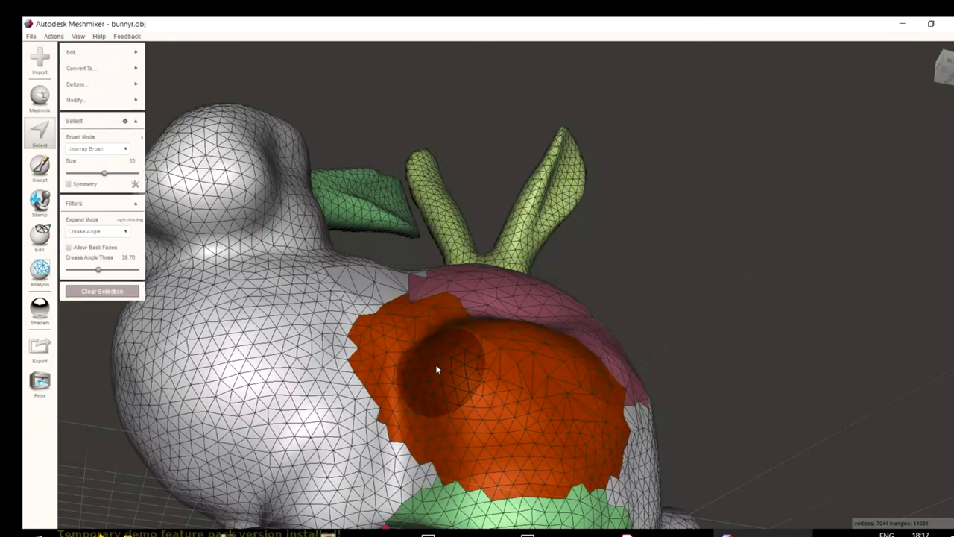
pyautogui.press('Escape')
pyautogui.moveTo(743, 420); pyautogui.dragTo(750, 387, button='right')
pyautogui.scroll(6, 464, 224)
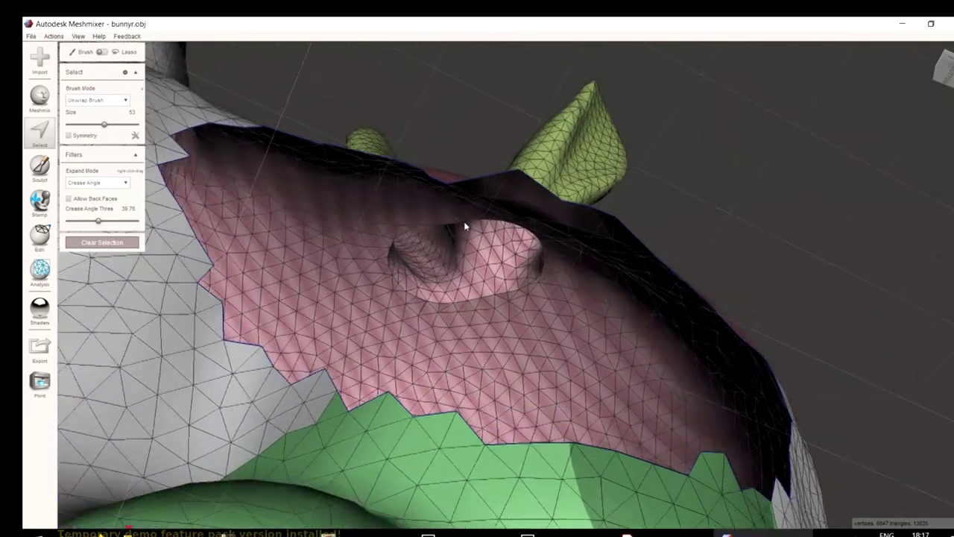
pyautogui.scroll(2, 412, 256)
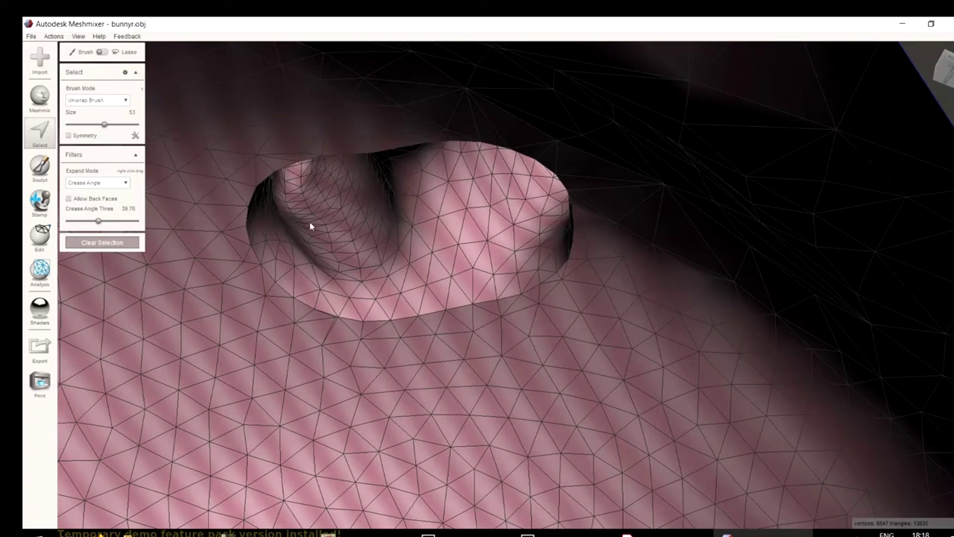
# Undo the deletion of the flank faces and clear the restored selection.
pyautogui.press('Escape')
pyautogui.scroll(-5, 458, 309)
pyautogui.moveTo(458, 309)
pyautogui.mouseDown(button='right')
pyautogui.moveTo(441, 255)
pyautogui.moveTo(600, 280)
pyautogui.moveTo(633, 387)
pyautogui.moveTo(559, 410)
pyautogui.mouseUp(button='right')
pyautogui.scroll(-4, 633, 387)
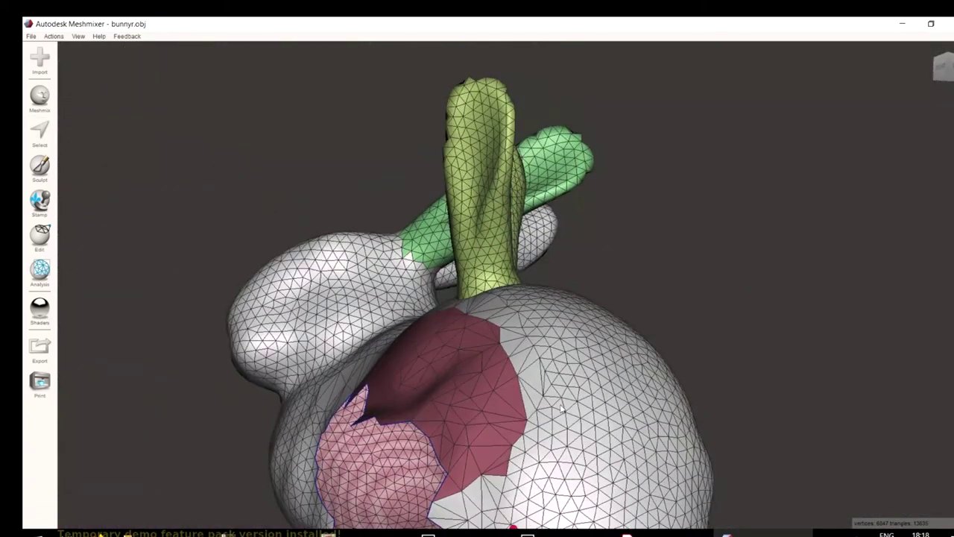
pyautogui.press('s')
pyautogui.moveTo(564, 351)
pyautogui.mouseDown(button='right')
pyautogui.moveTo(534, 321)
pyautogui.moveTo(641, 377)
pyautogui.mouseUp(button='right')
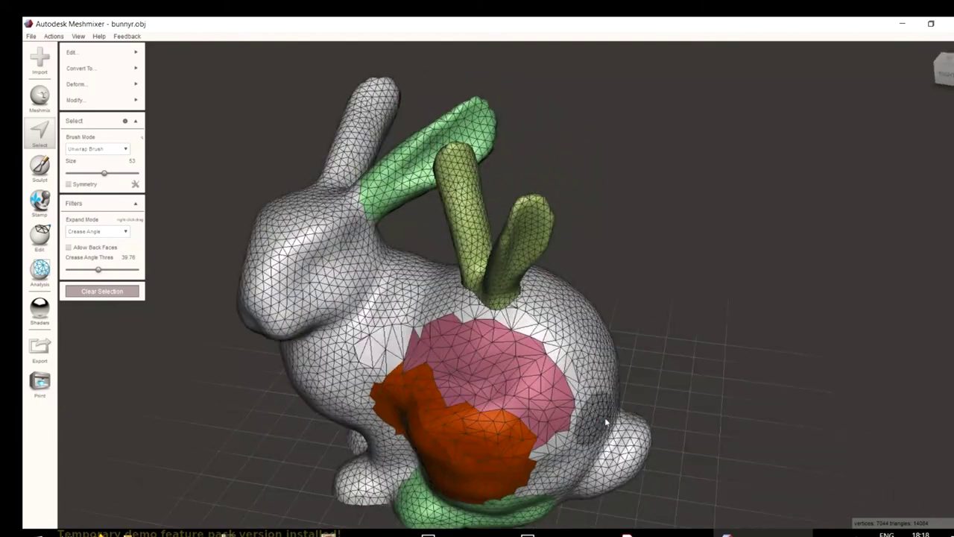
pyautogui.moveTo(678, 387); pyautogui.dragTo(614, 335)
pyautogui.press('Escape')
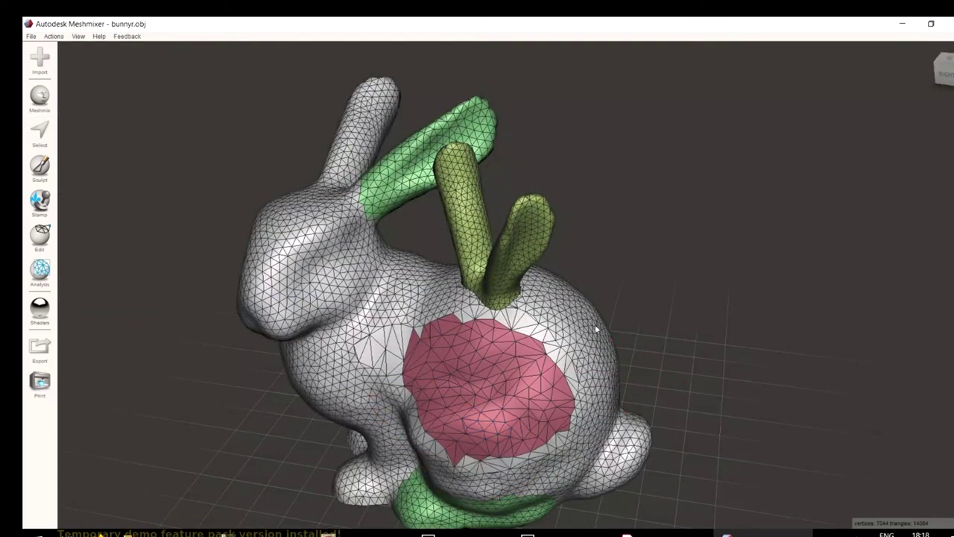
pyautogui.scroll(3, 575, 301)
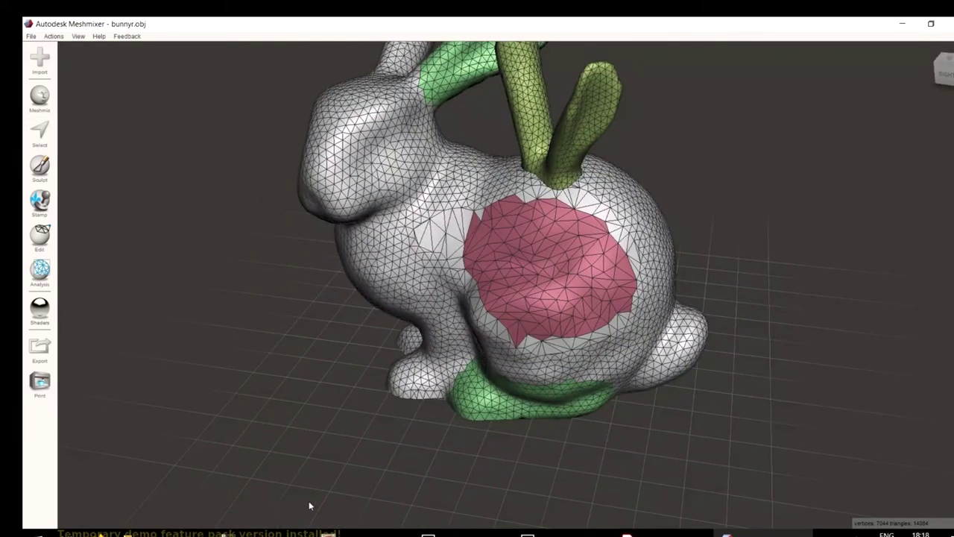
# Switch to Firefox and open the meshlabstuff.blogspot.it site.
pyautogui.click(164, 532)
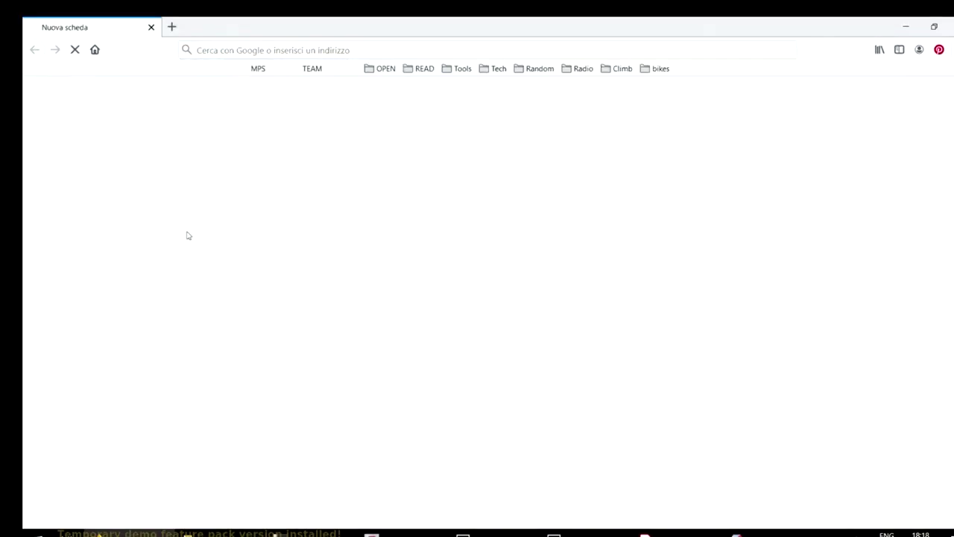
pyautogui.click(316, 51)
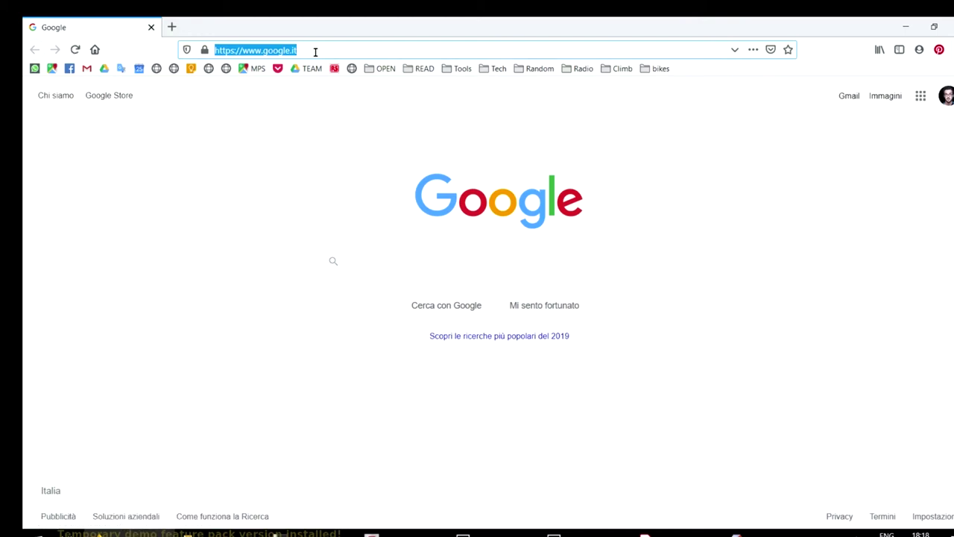
pyautogui.write('mes')
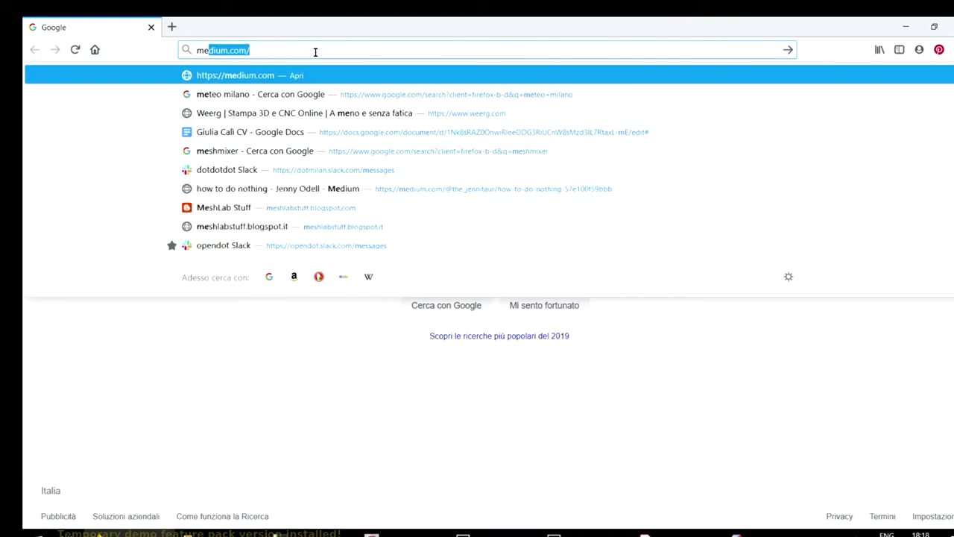
pyautogui.write('h')
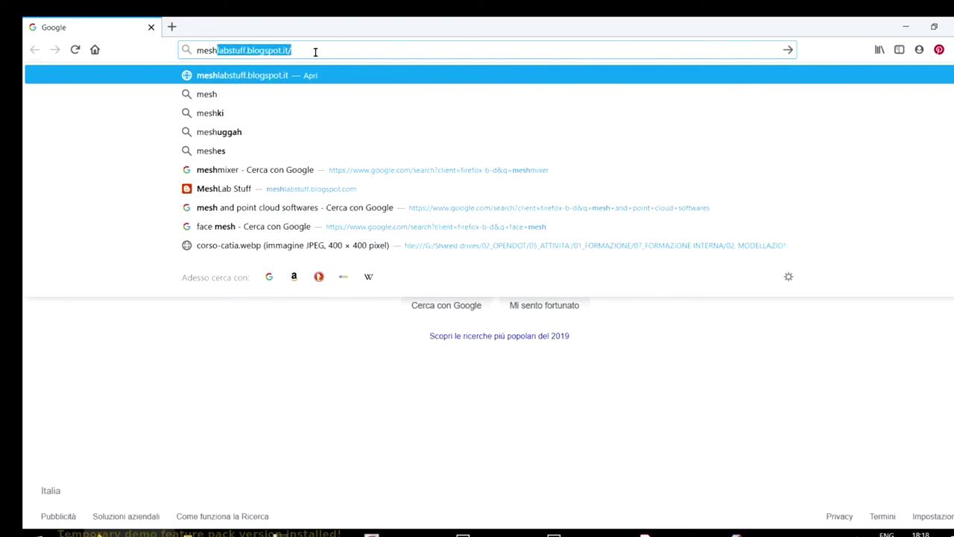
pyautogui.press('Return')
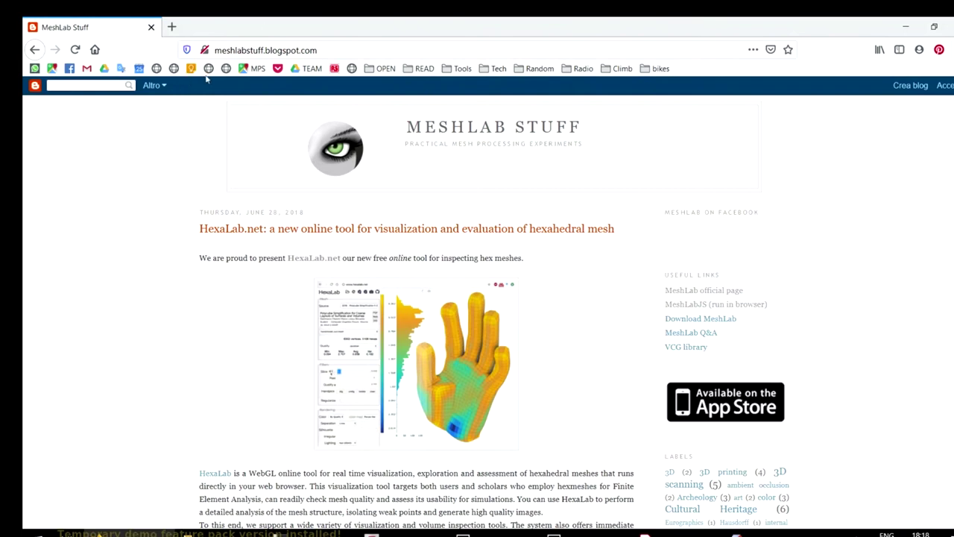
# Open the MeshLab official page from the blog's useful links and look over its home page.
pyautogui.click(703, 294)
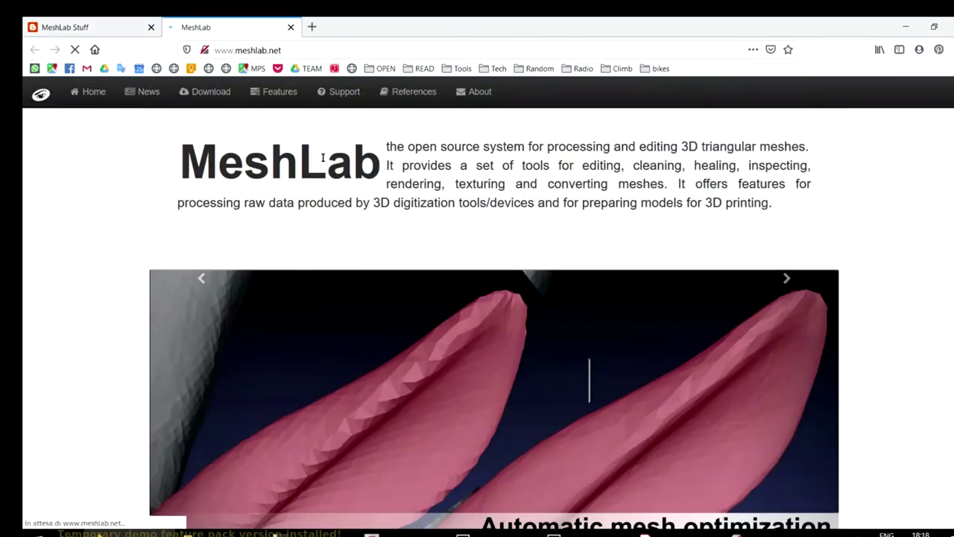
pyautogui.scroll(-5, 426, 326)
pyautogui.scroll(2, 412, 366)
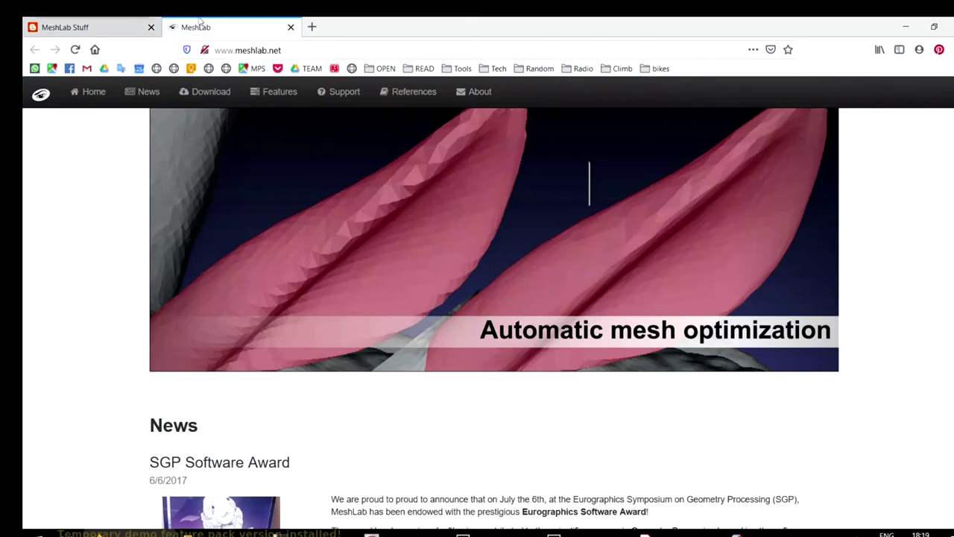
# Search the web for "stanford bunny" in a new tab and open its image results at the Wikipedia picture.
pyautogui.click(312, 28)
pyautogui.write('s')
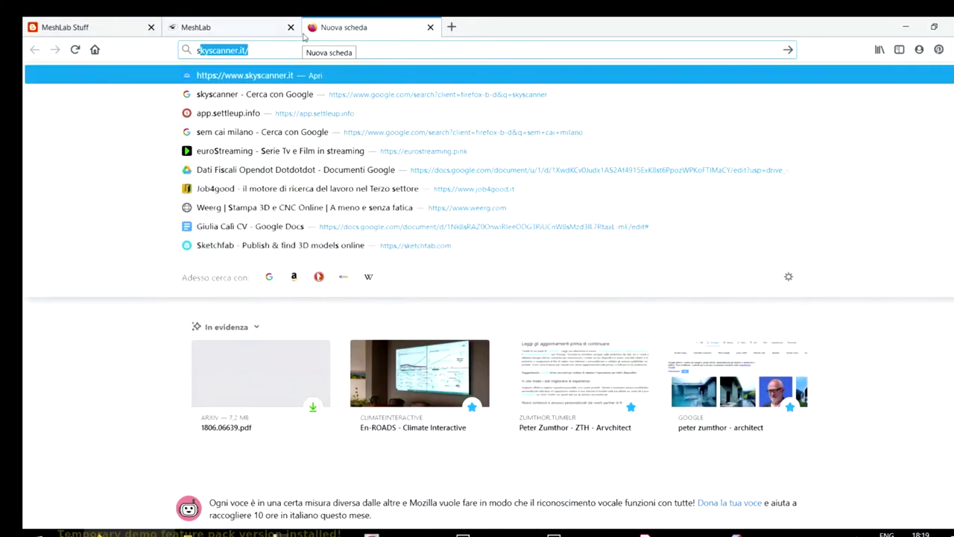
pyautogui.write('t')
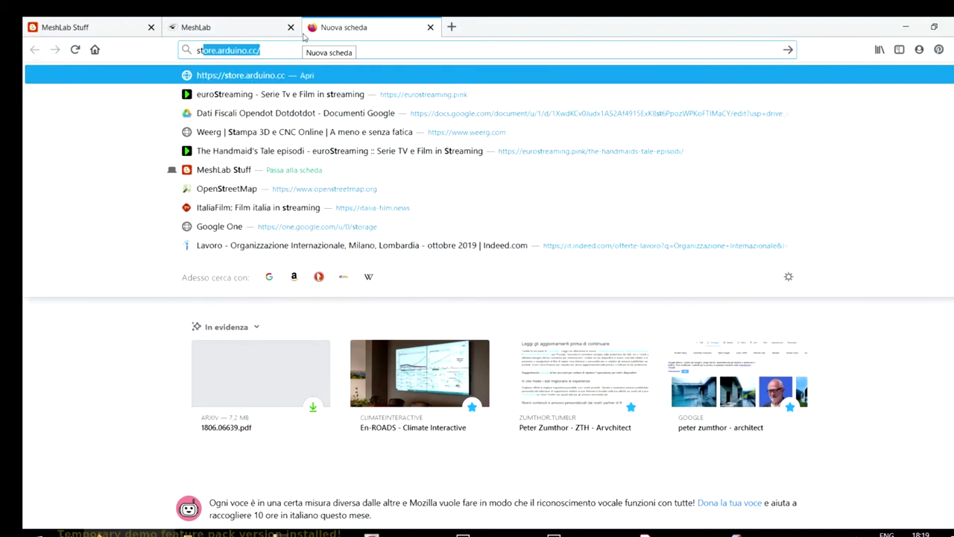
pyautogui.write('anford bunny')
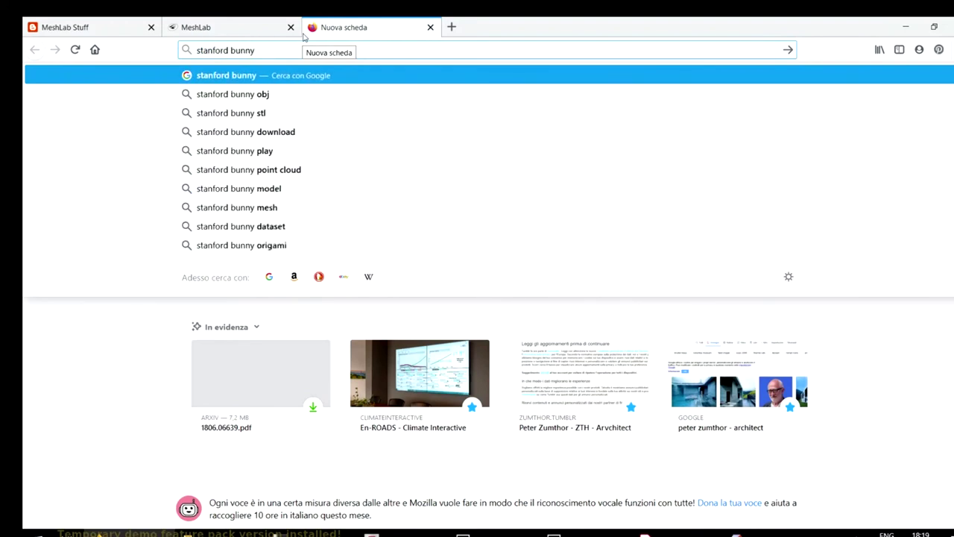
pyautogui.press('Return')
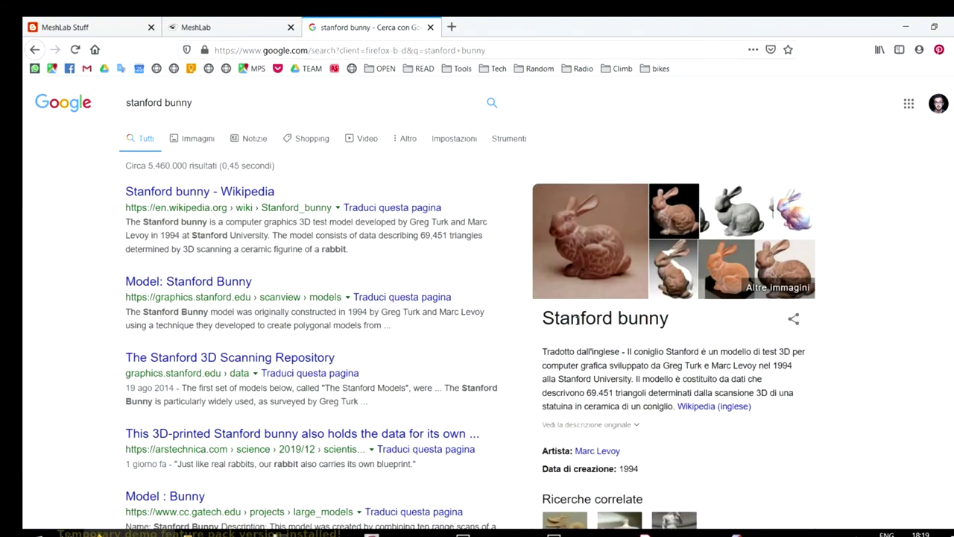
pyautogui.click(622, 258)
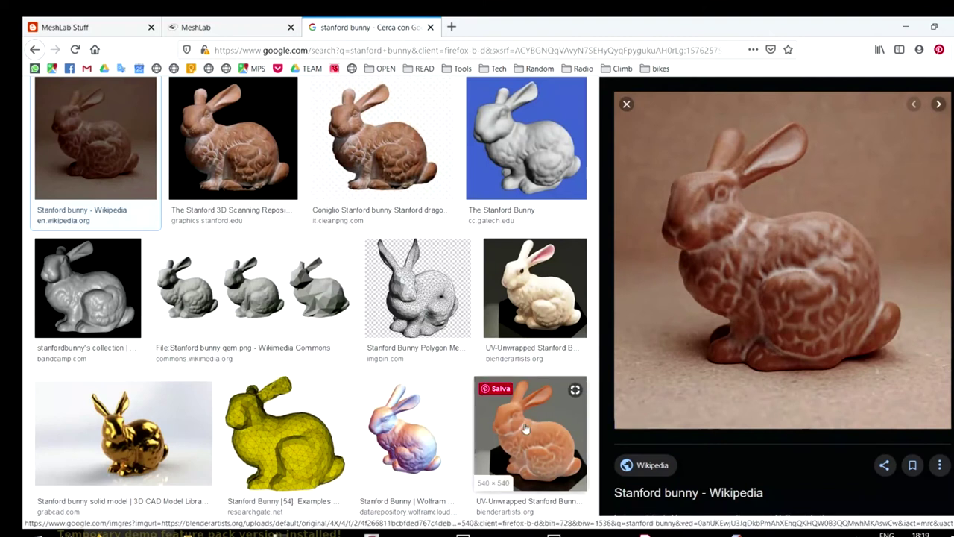
# Browse further down the Stanford bunny image results and return towards the first pictures.
pyautogui.moveTo(318, 465)
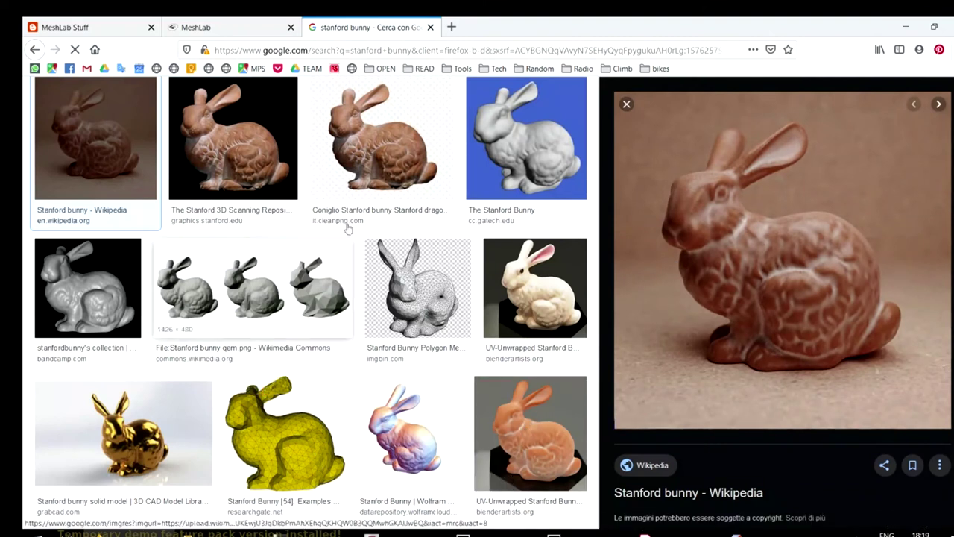
pyautogui.scroll(-2, 301, 331)
pyautogui.scroll(-3, 301, 331)
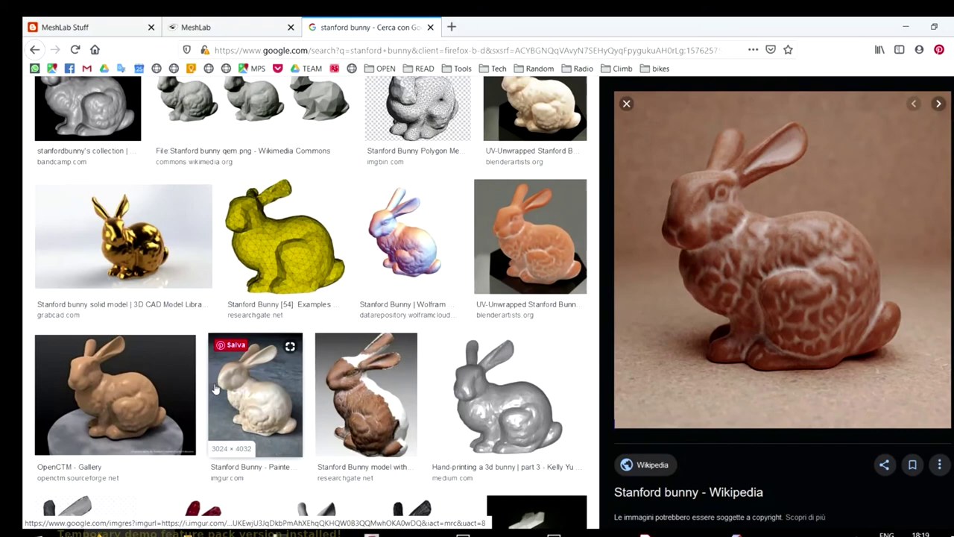
pyautogui.scroll(4, 213, 392)
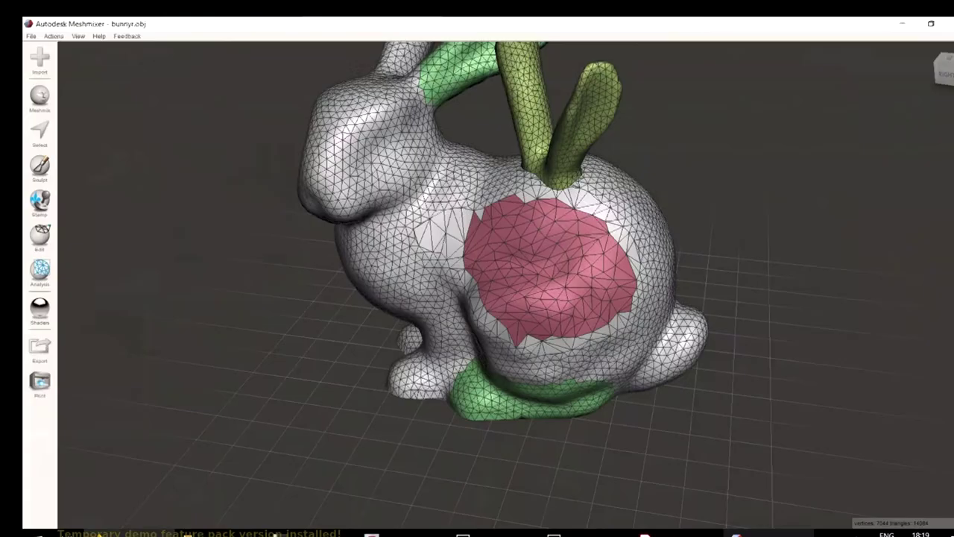
# Switch back to Meshmixer, show the Object Browser and place it in the empty area beyond the bunny's tail.
pyautogui.moveTo(275, 334); pyautogui.dragTo(275, 381, button='right')
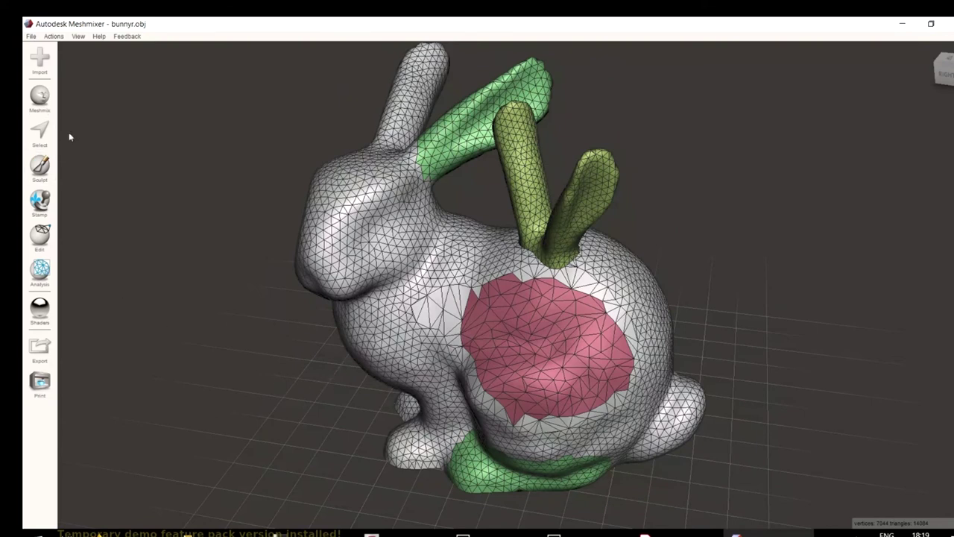
pyautogui.click(35, 243)
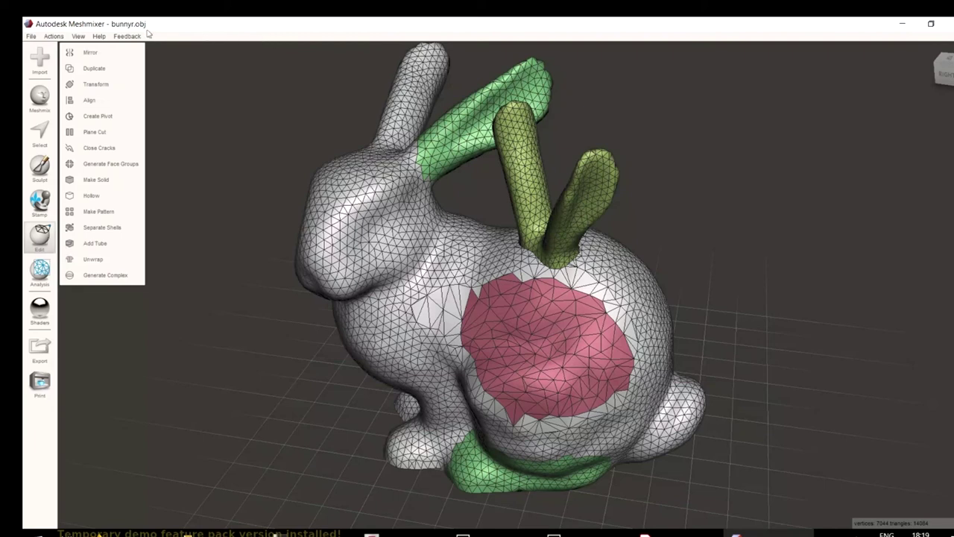
pyautogui.click(78, 36)
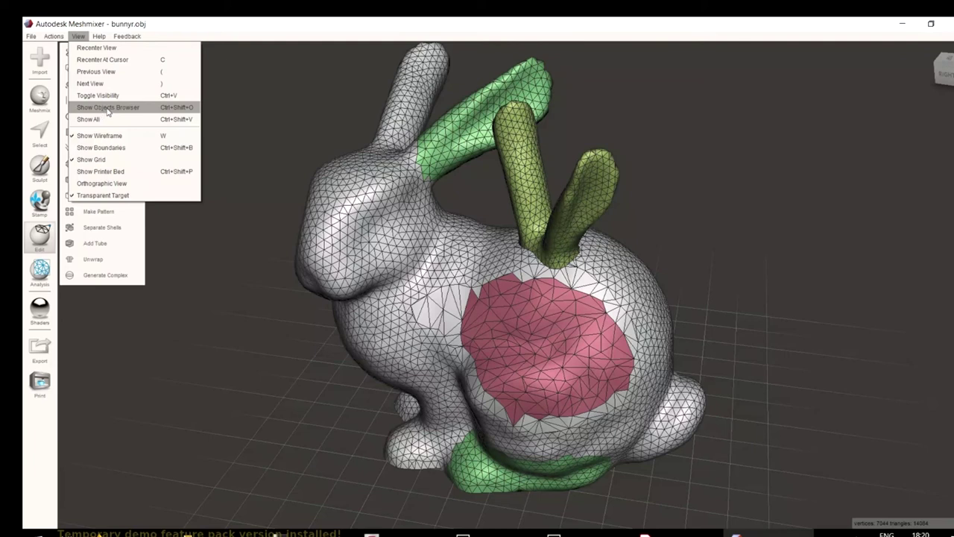
pyautogui.click(108, 108)
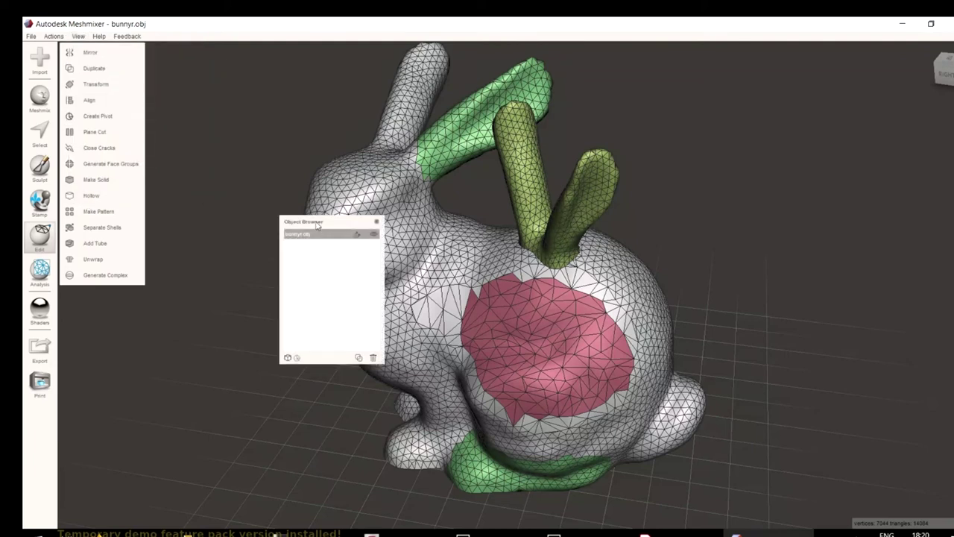
pyautogui.moveTo(319, 222); pyautogui.dragTo(470, 254)
pyautogui.moveTo(565, 226); pyautogui.dragTo(827, 145)
pyautogui.click(95, 36)
pyautogui.moveTo(80, 37)
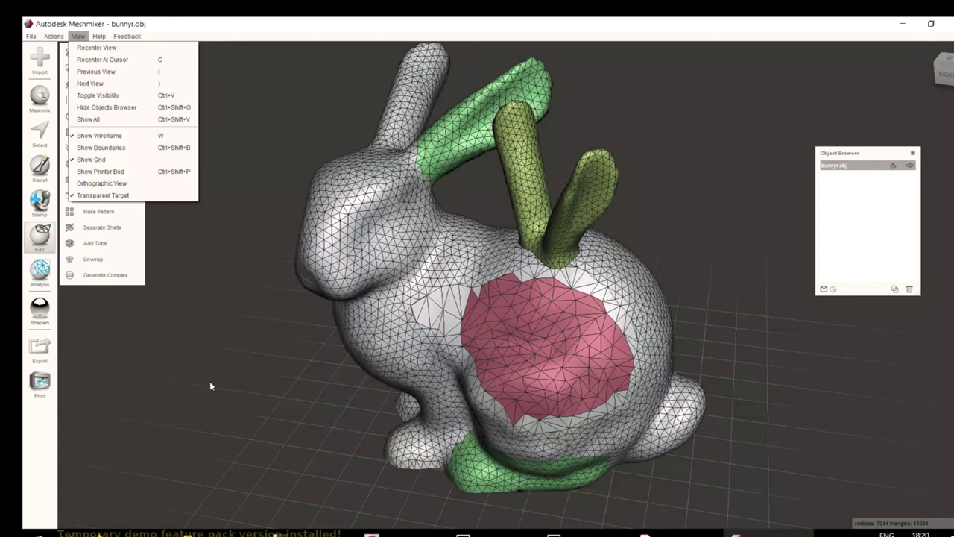
pyautogui.click(44, 248)
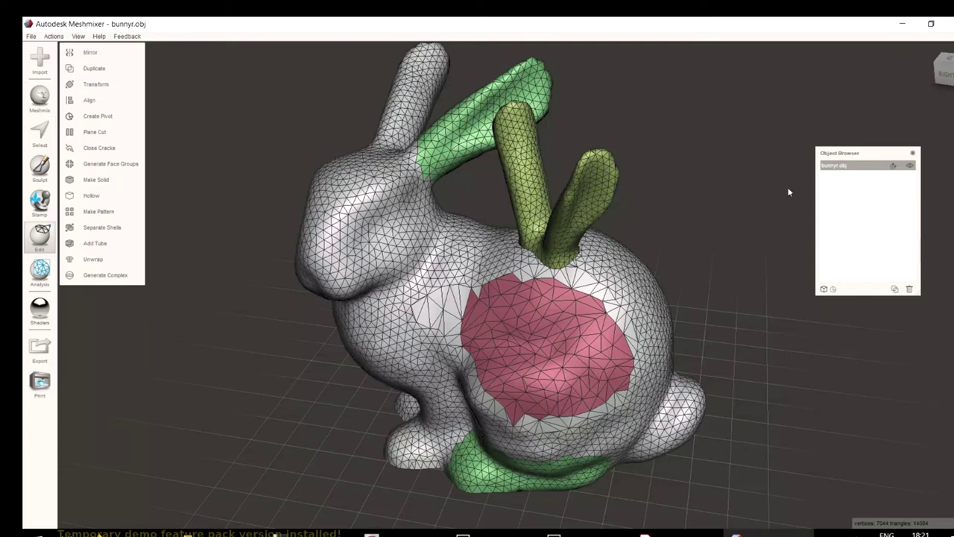
# Make a duplicate of bunnyr.obj from the Object Browser.
pyautogui.click(846, 168)
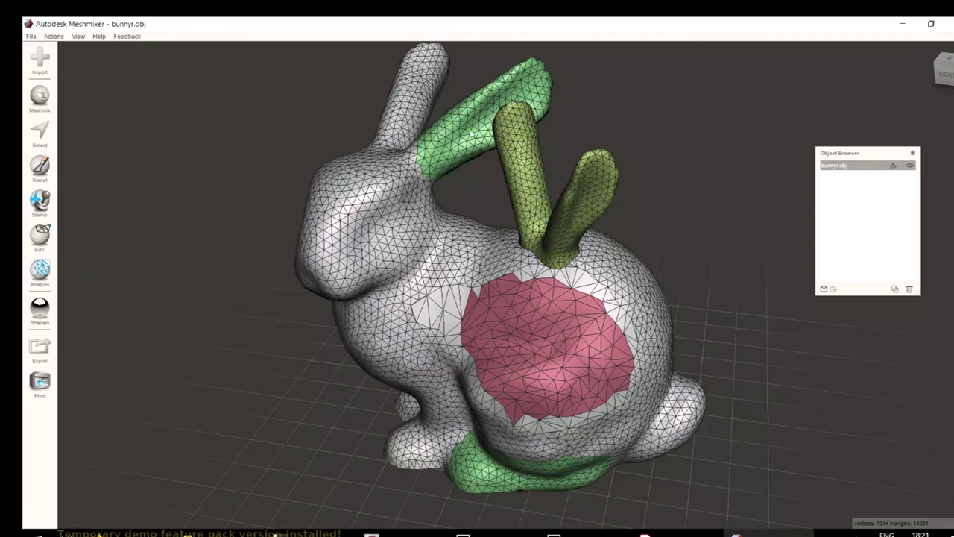
pyautogui.click(33, 246)
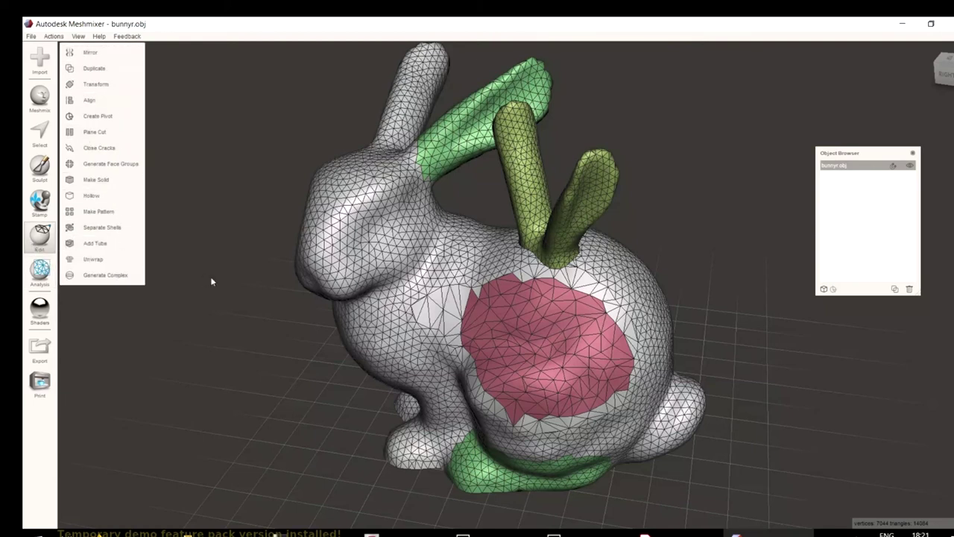
pyautogui.click(895, 290)
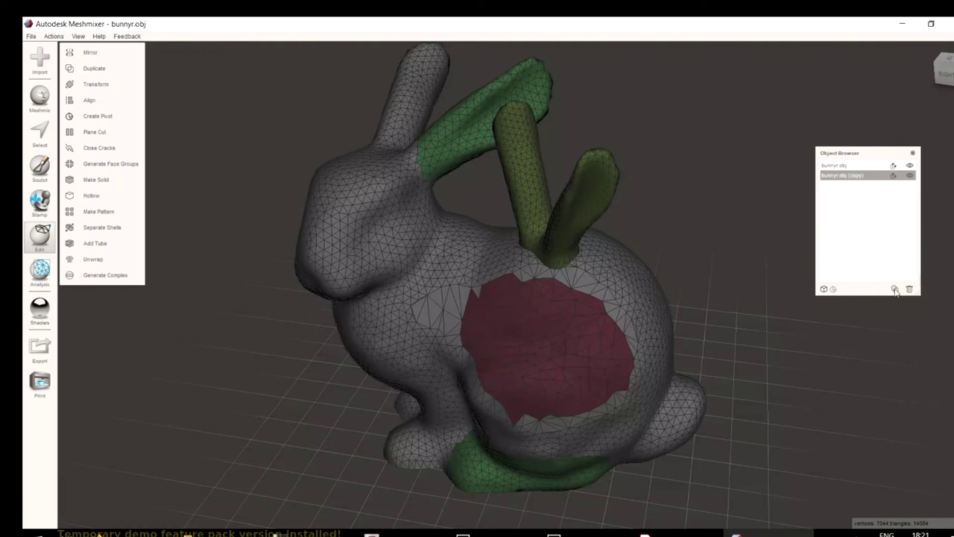
# Add the pointed ear from the Ears library as a separate object before the bunny's face and move it to Translate X -57.5 mm.
pyautogui.click(41, 97)
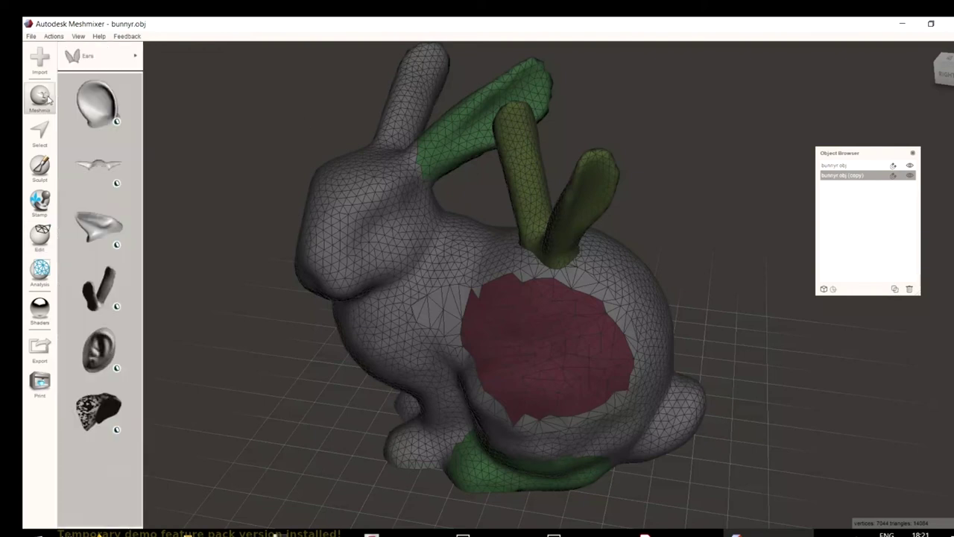
pyautogui.click(85, 55)
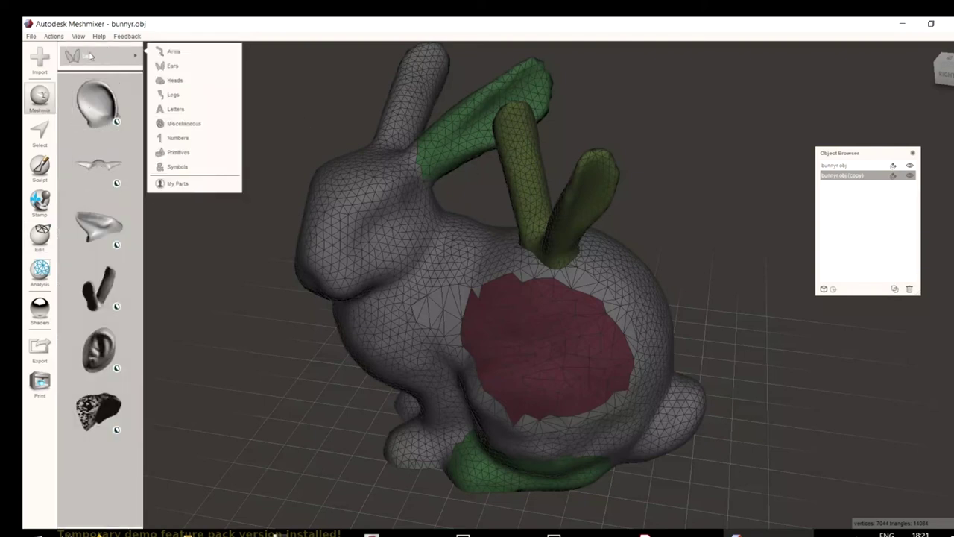
pyautogui.click(100, 114)
pyautogui.moveTo(99, 228); pyautogui.dragTo(240, 329)
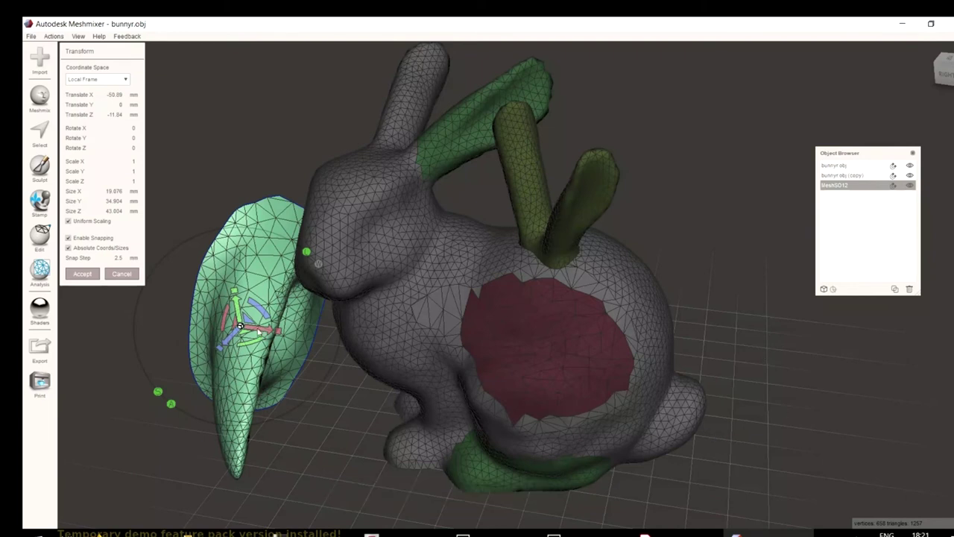
pyautogui.moveTo(261, 330); pyautogui.dragTo(205, 328)
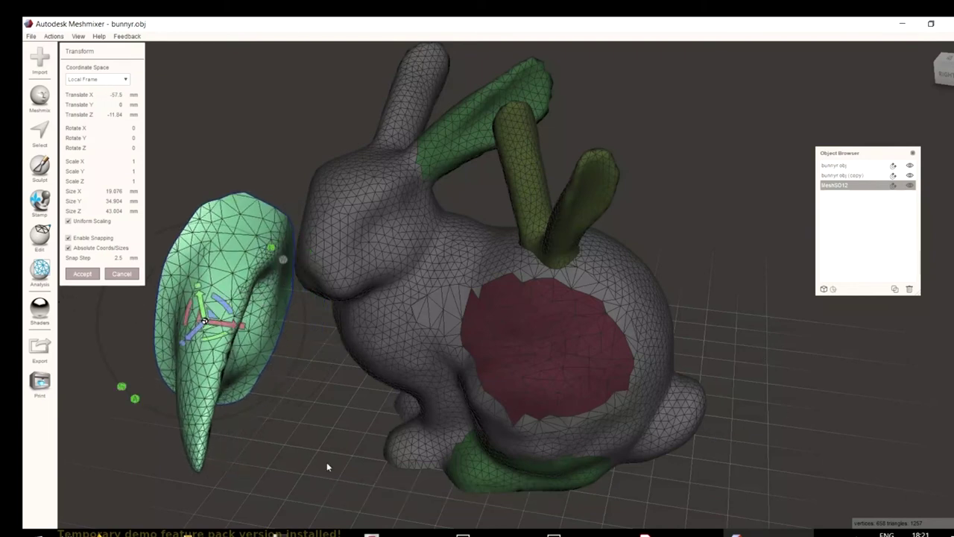
# Enlarge the Object Browser and toggle the visibility of the separate ear part.
pyautogui.moveTo(337, 423); pyautogui.dragTo(522, 237, button='right')
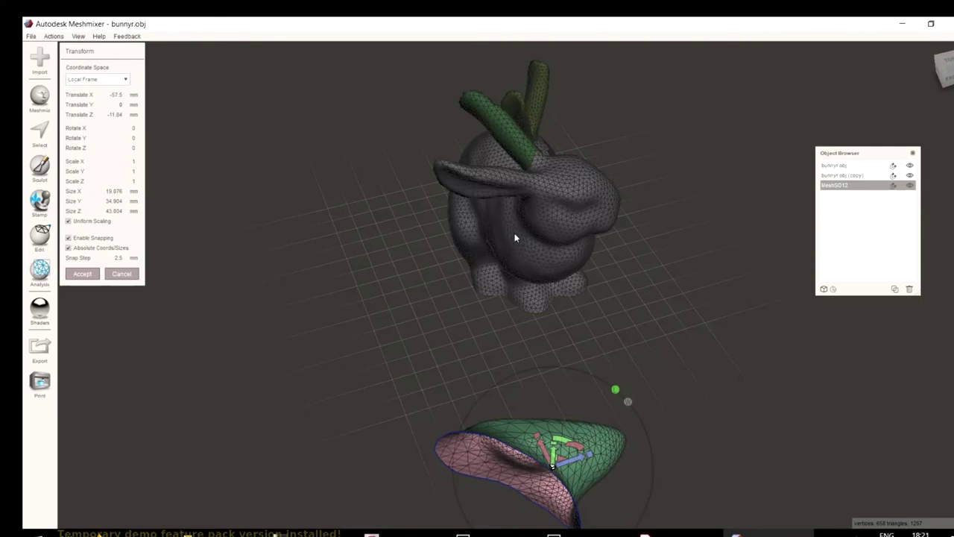
pyautogui.moveTo(918, 299); pyautogui.dragTo(951, 337)
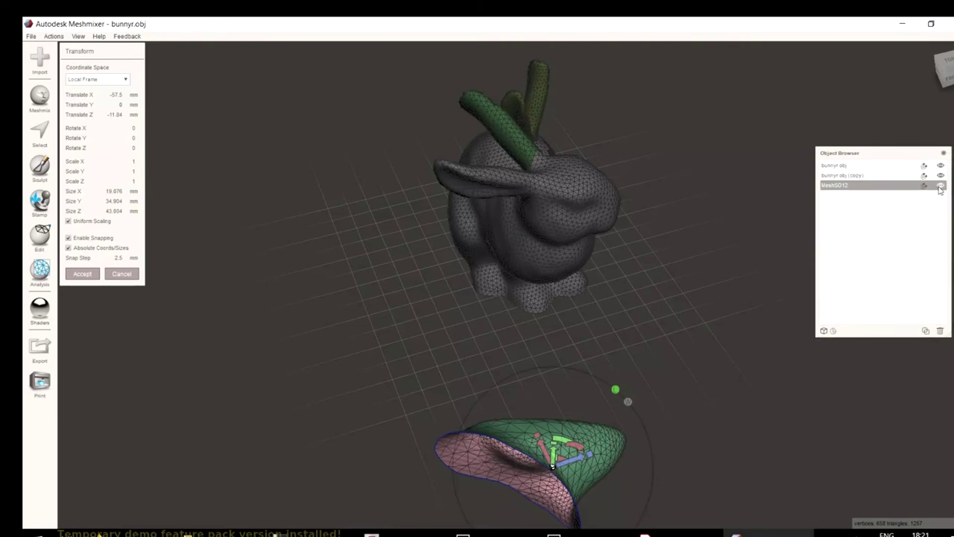
pyautogui.click(940, 186)
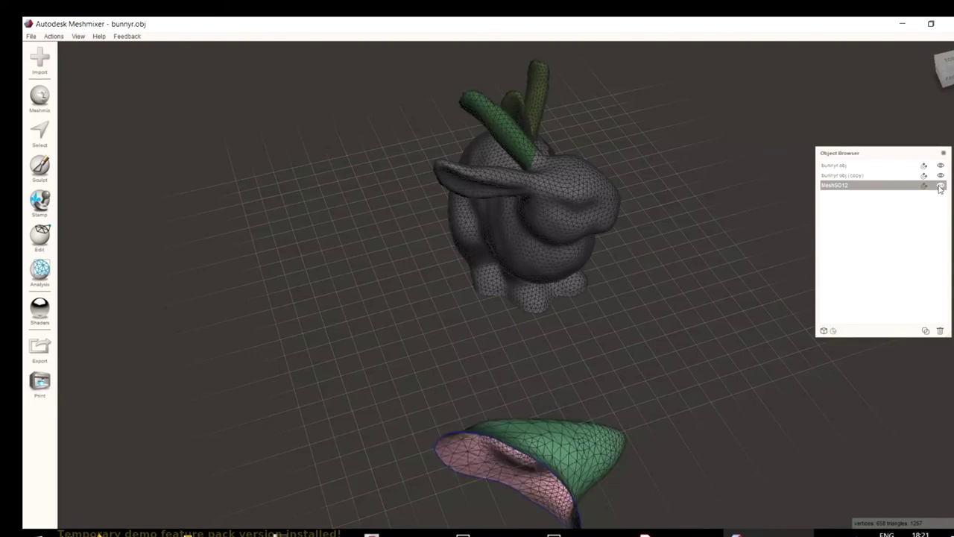
pyautogui.click(940, 186)
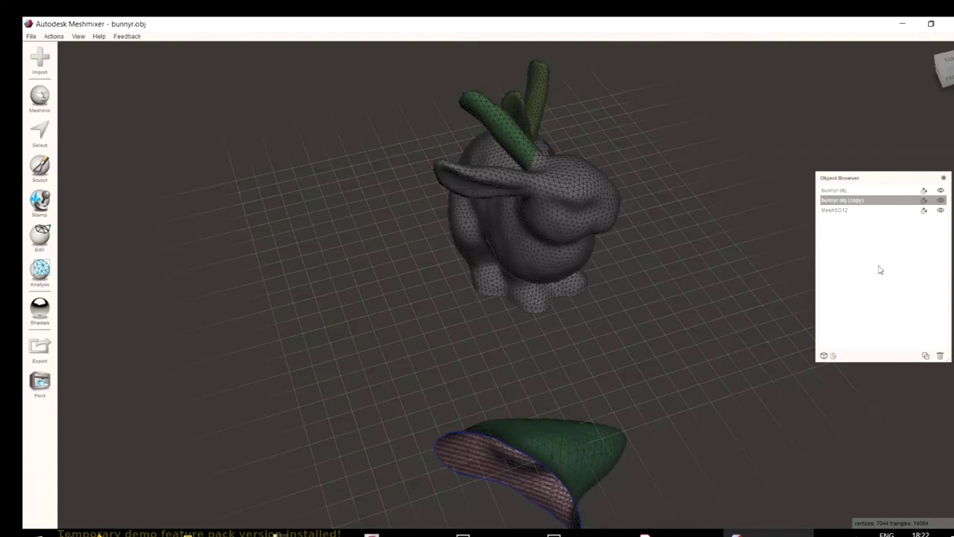
# Save the scene on the Desktop as Coniglietto in Meshmixer Format (*.mix).
pyautogui.hotkey('ctrl', 's')
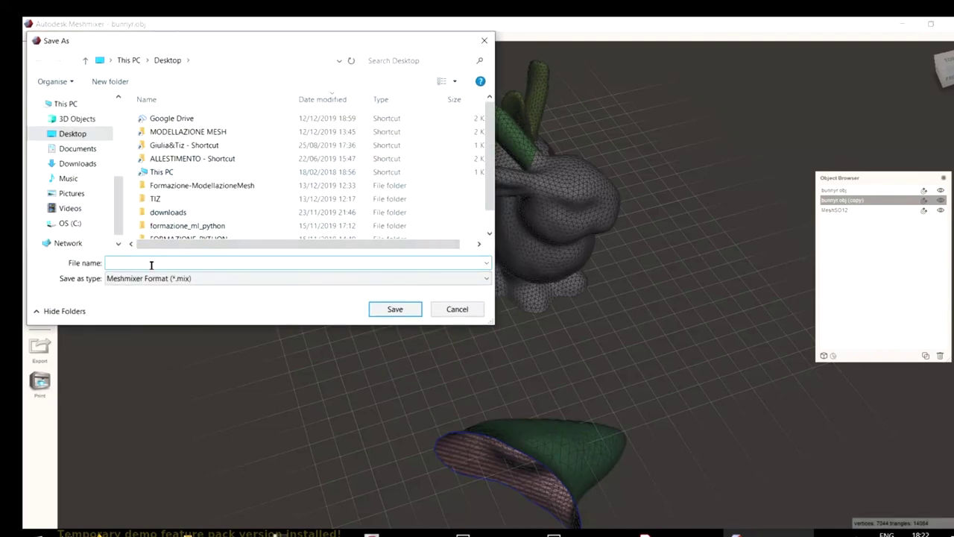
pyautogui.write('C')
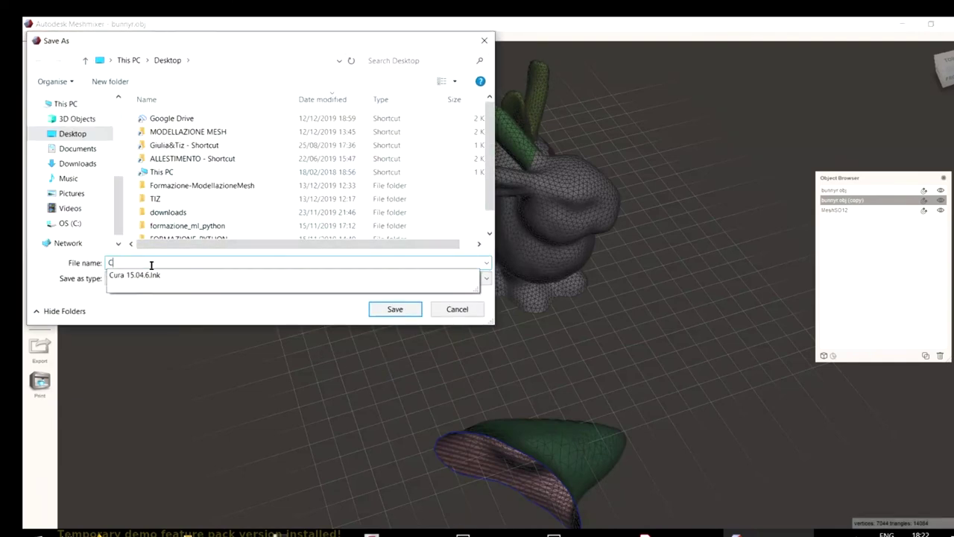
pyautogui.write('oniglietto')
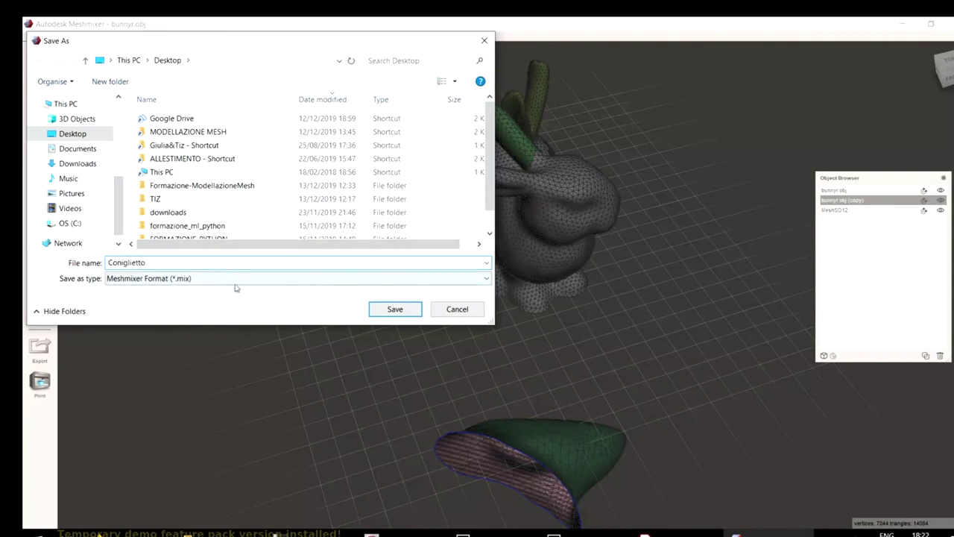
pyautogui.click(392, 309)
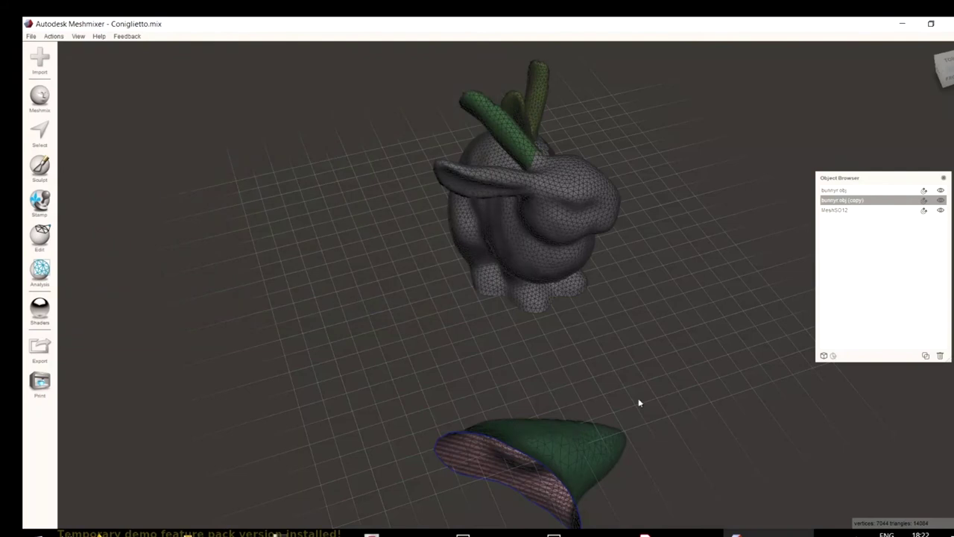
# Delete the separate ear part from the scene.
pyautogui.click(586, 441)
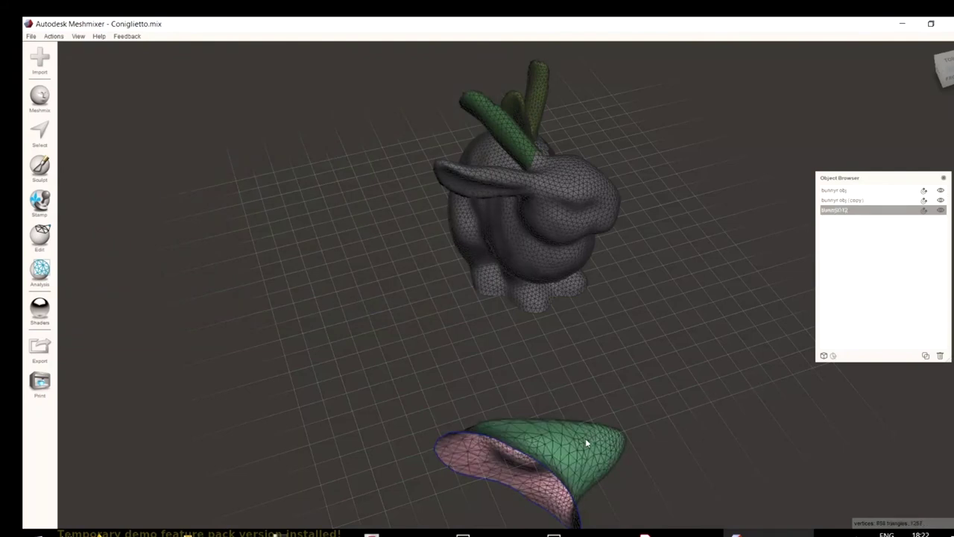
pyautogui.press('Delete')
pyautogui.moveTo(684, 346); pyautogui.dragTo(716, 261, button='right')
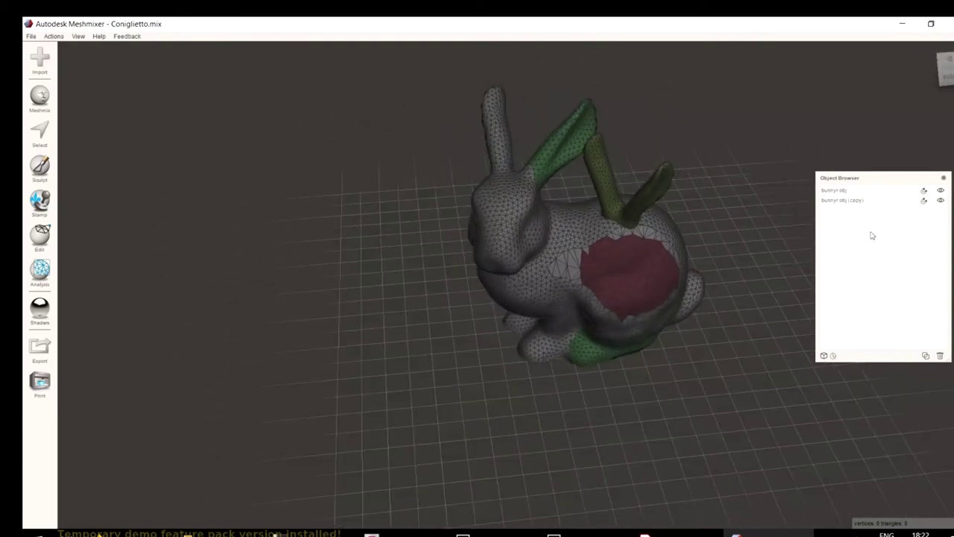
# Hide the original bunnyr.obj and make bunnyr.obj (copy) the active object.
pyautogui.click(920, 203)
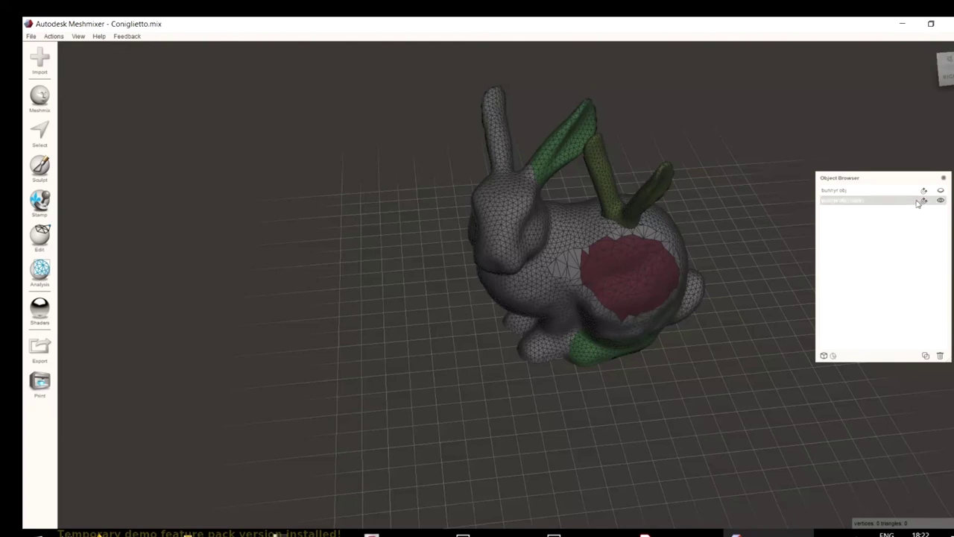
pyautogui.click(882, 202)
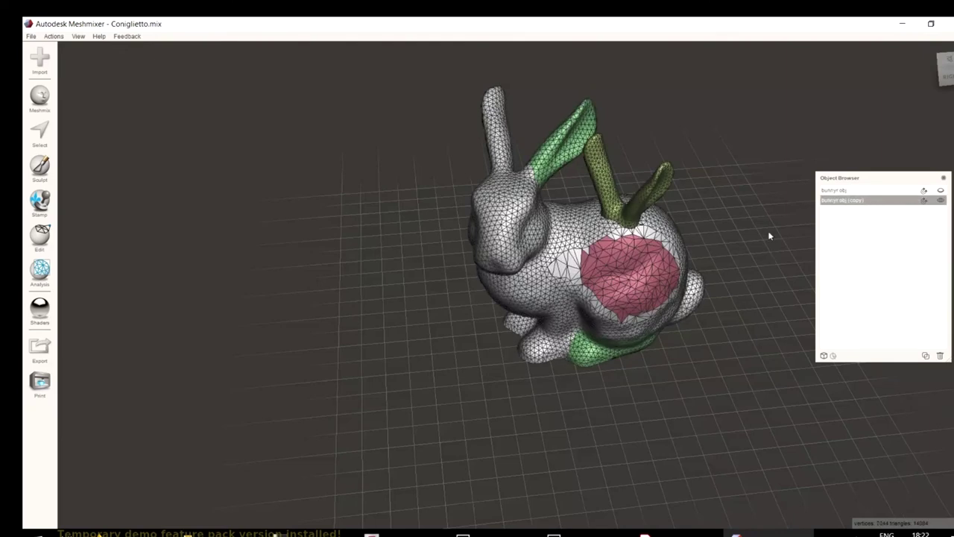
pyautogui.scroll(5, 770, 236)
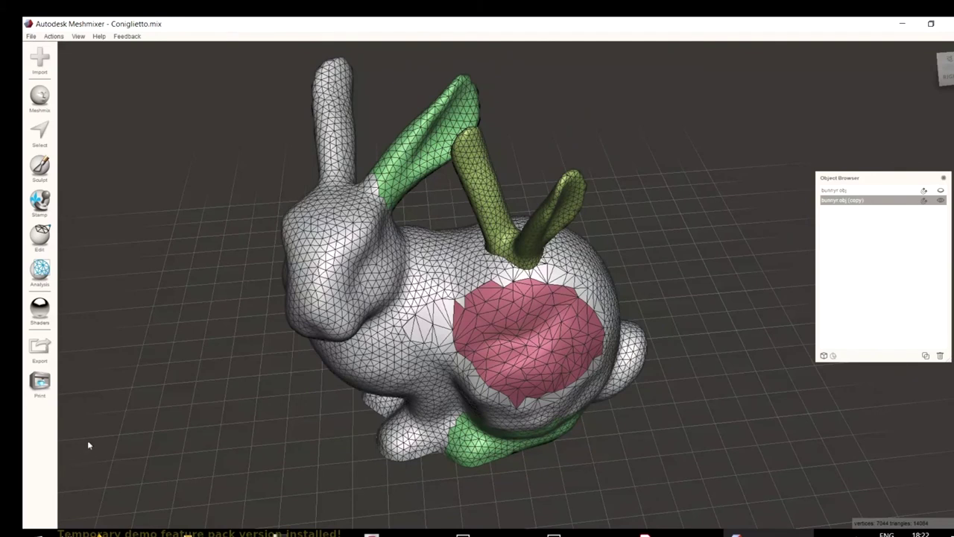
# Start a Tiled Tubes Make Pattern on the bunny copy with an element dimension of about 3.46 mm and 5 mm element spacing.
pyautogui.click(40, 233)
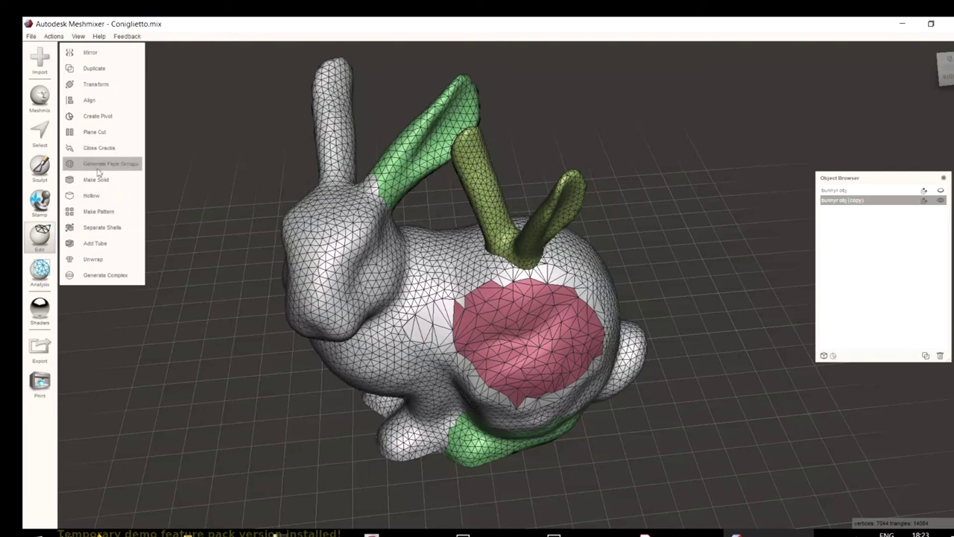
pyautogui.click(95, 213)
pyautogui.moveTo(594, 298); pyautogui.dragTo(620, 261, button='right')
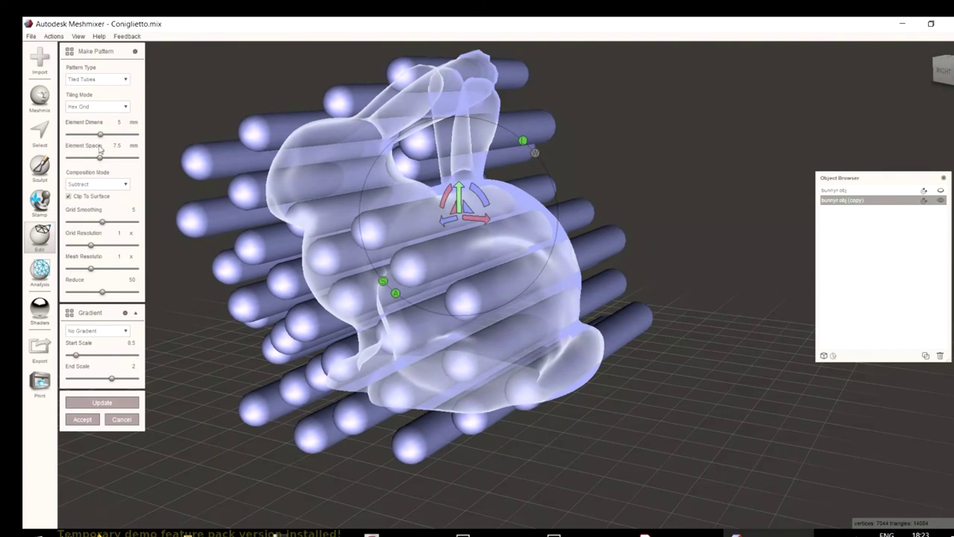
pyautogui.moveTo(100, 134)
pyautogui.mouseDown()
pyautogui.moveTo(78, 135)
pyautogui.moveTo(89, 135)
pyautogui.mouseUp()
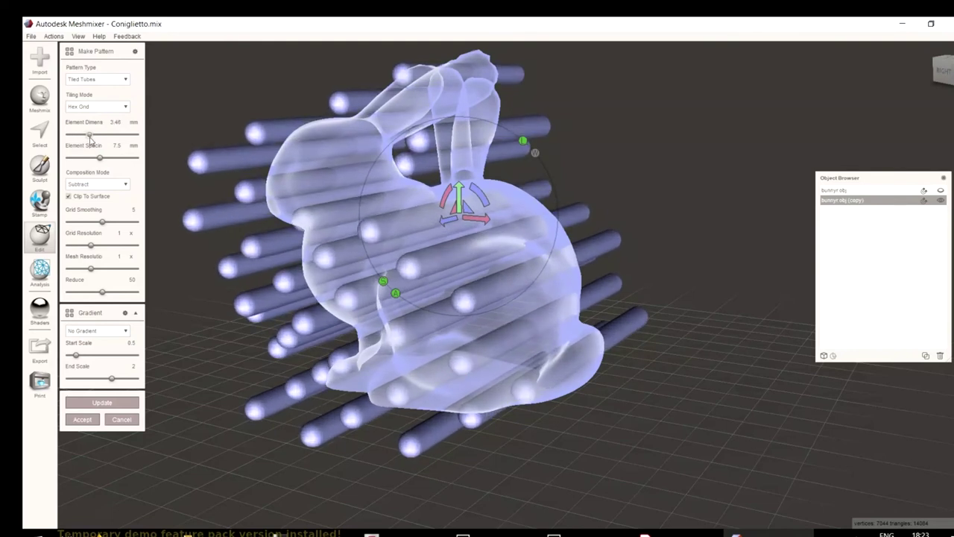
pyautogui.click(117, 145)
pyautogui.write('5')
pyautogui.press('Return')
pyautogui.moveTo(295, 343); pyautogui.dragTo(356, 341, button='right')
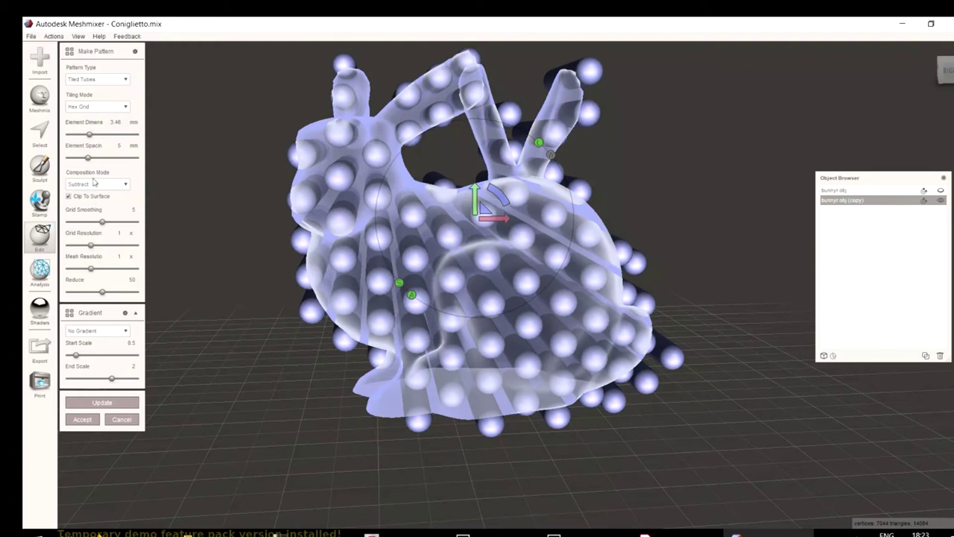
# Try the Regular Grid tiling mode for the tube pattern and return to Hex Grid.
pyautogui.click(94, 106)
pyautogui.click(90, 120)
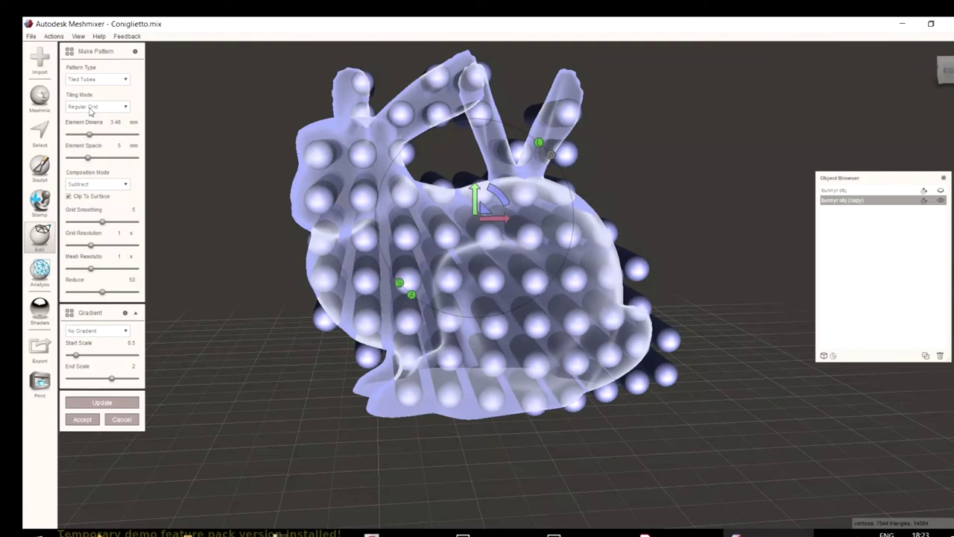
pyautogui.click(91, 111)
pyautogui.click(86, 127)
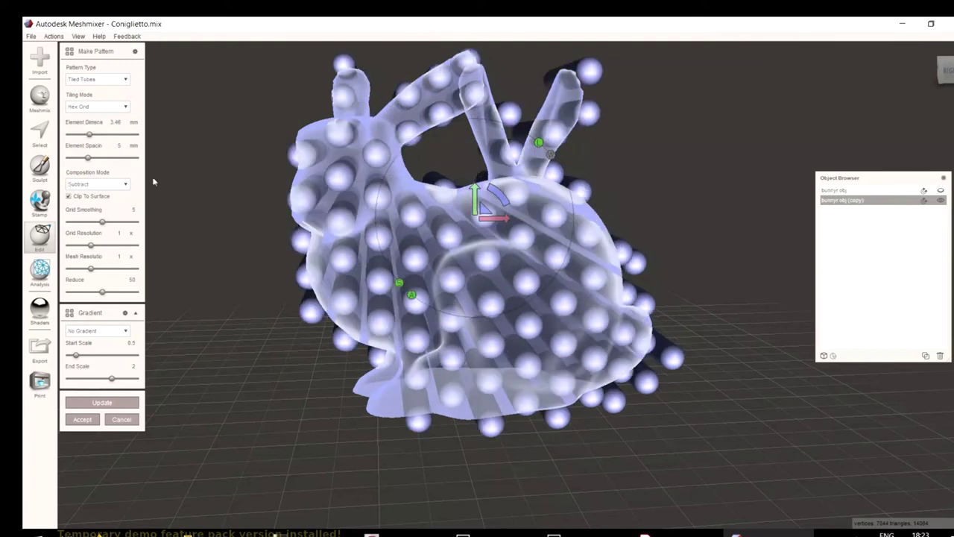
# Tilt the tube direction on the bunny copy and compute the subtracted Tiled Tubes pattern.
pyautogui.moveTo(224, 129); pyautogui.dragTo(125, 161, button='right')
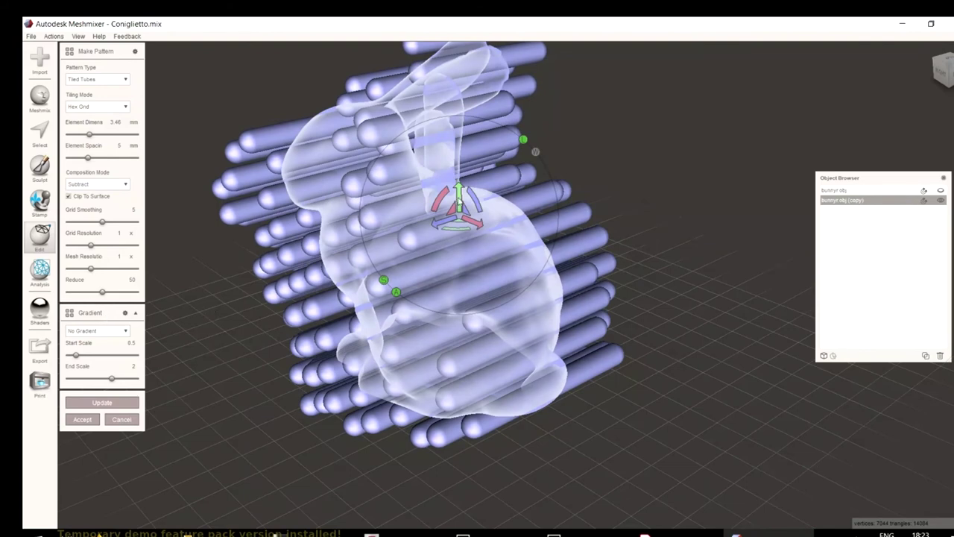
pyautogui.moveTo(440, 204)
pyautogui.mouseDown()
pyautogui.moveTo(451, 175)
pyautogui.moveTo(436, 186)
pyautogui.mouseUp()
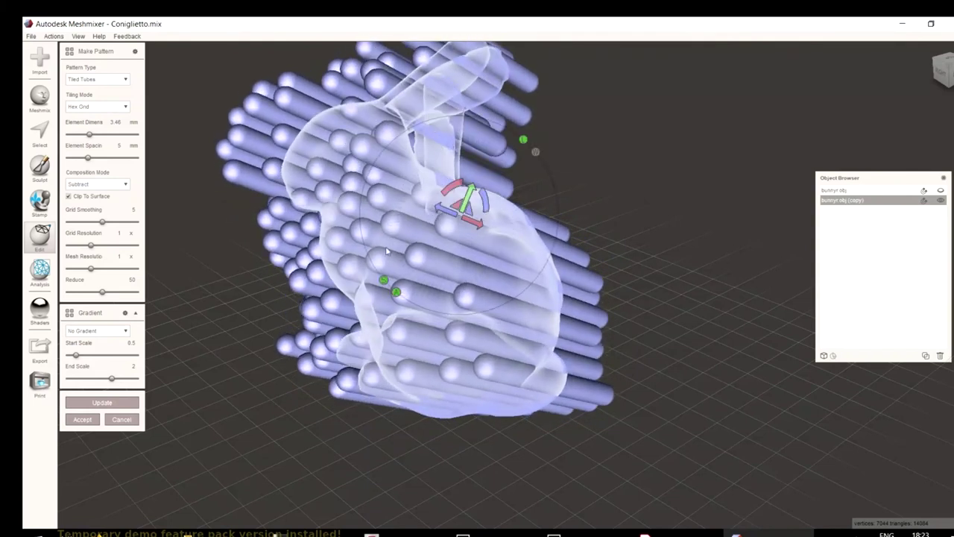
pyautogui.click(89, 403)
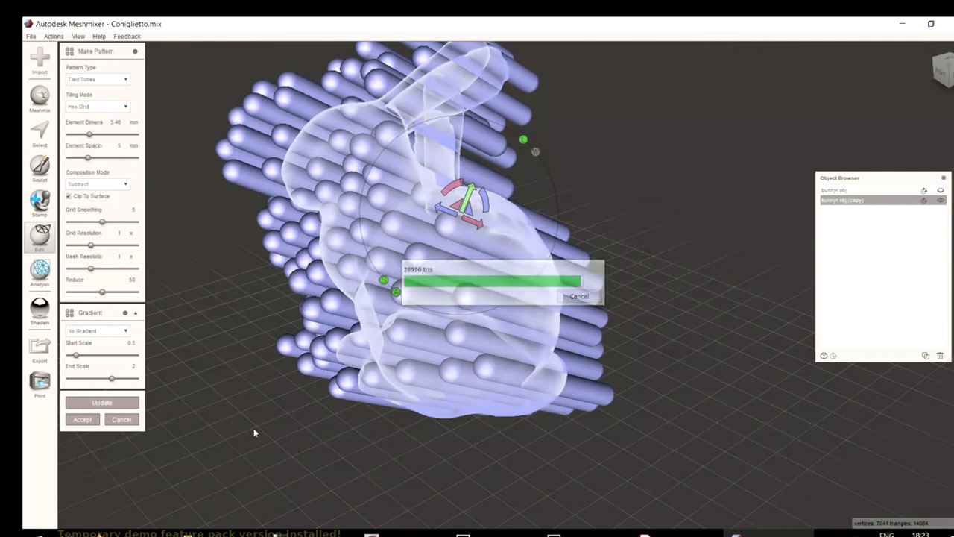
pyautogui.moveTo(230, 324); pyautogui.dragTo(201, 385, button='right')
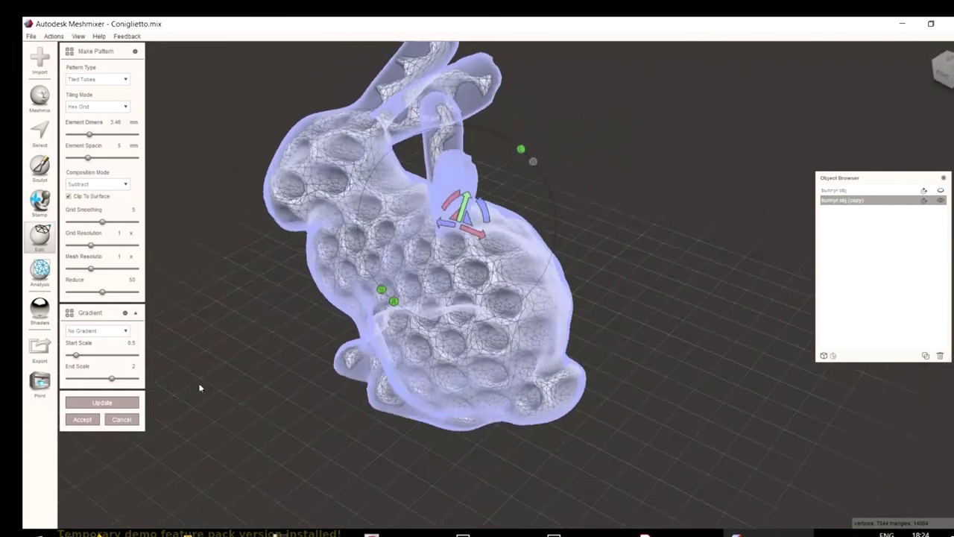
# Accept the hex-grid tube pattern, examine the perforated bunny from the side, and undo the pattern.
pyautogui.click(82, 419)
pyautogui.moveTo(237, 428); pyautogui.dragTo(357, 387, button='right')
pyautogui.moveTo(327, 405); pyautogui.dragTo(385, 443, button='right')
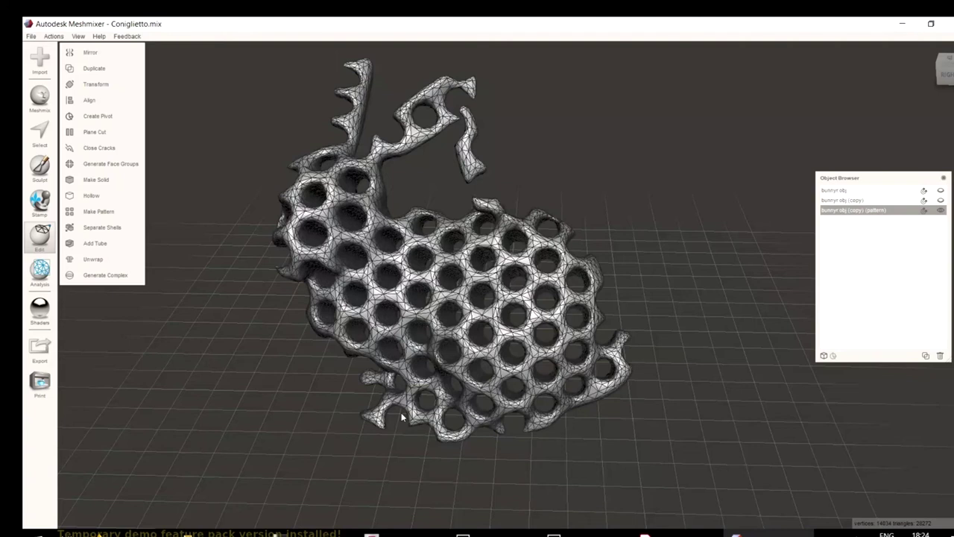
pyautogui.hotkey('ctrl', 'z')
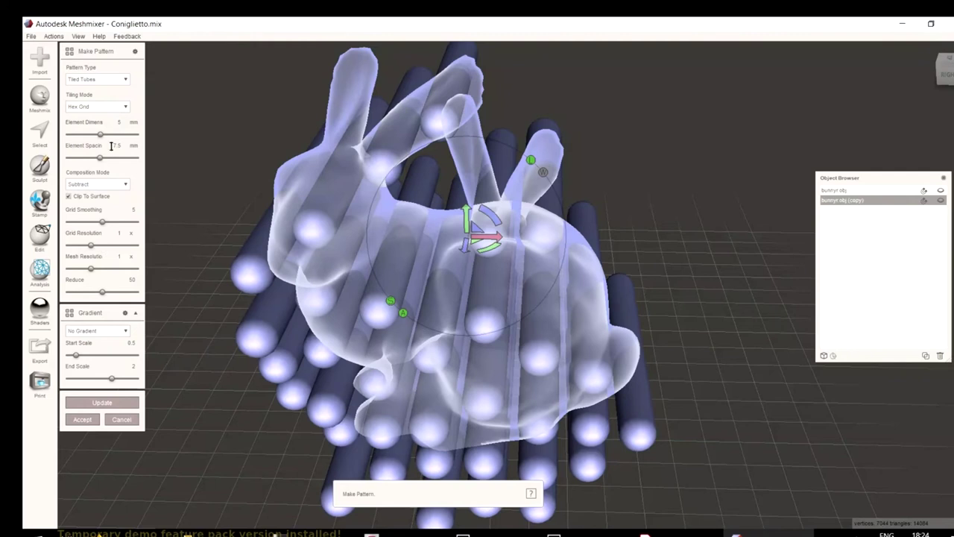
# Try the Edges pattern type in Make Pattern on the bunny copy and examine the preview on its flank up close.
pyautogui.click(71, 84)
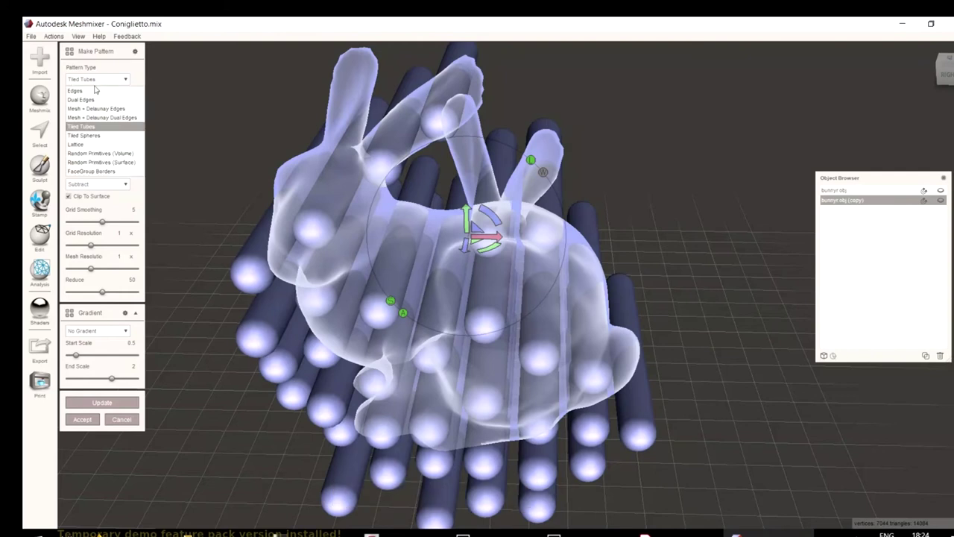
pyautogui.click(94, 91)
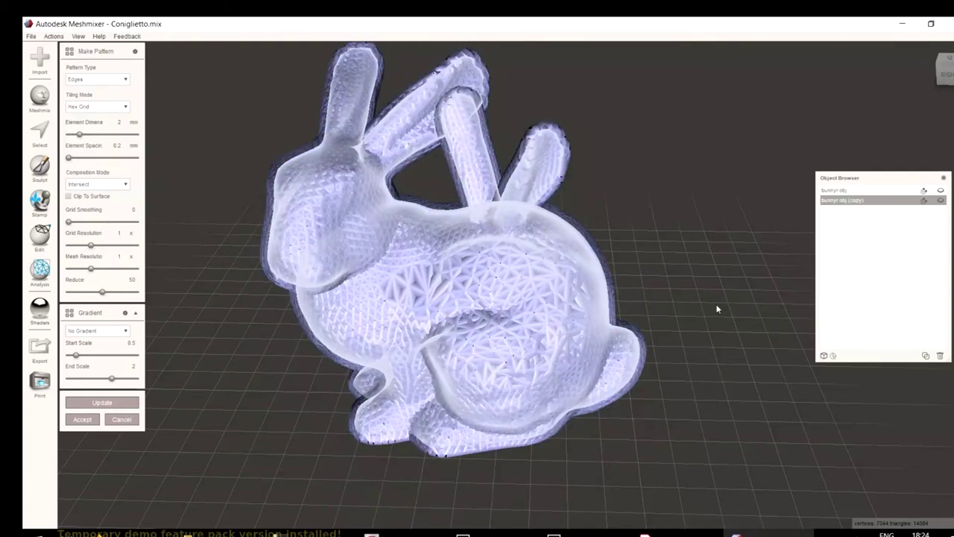
pyautogui.scroll(5, 696, 313)
pyautogui.scroll(5, 370, 304)
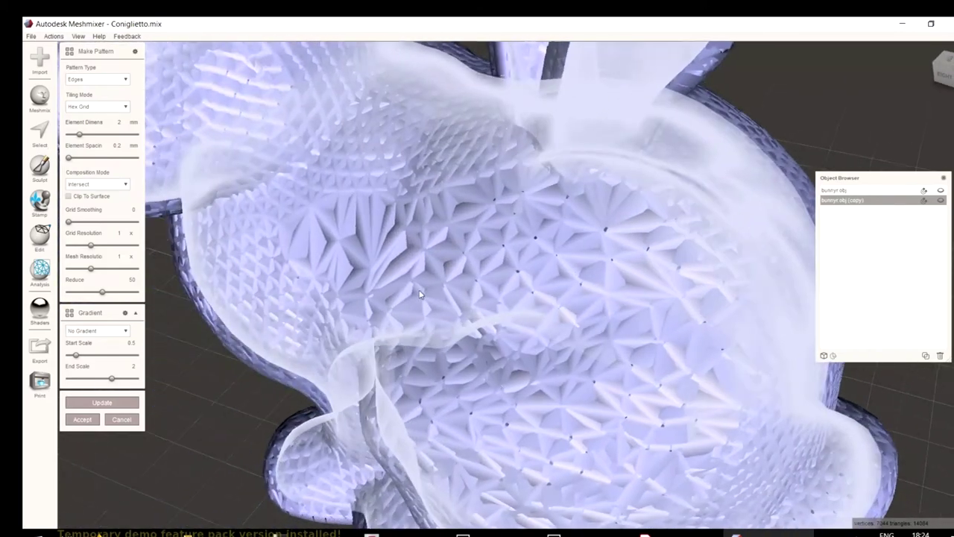
pyautogui.scroll(4, 440, 288)
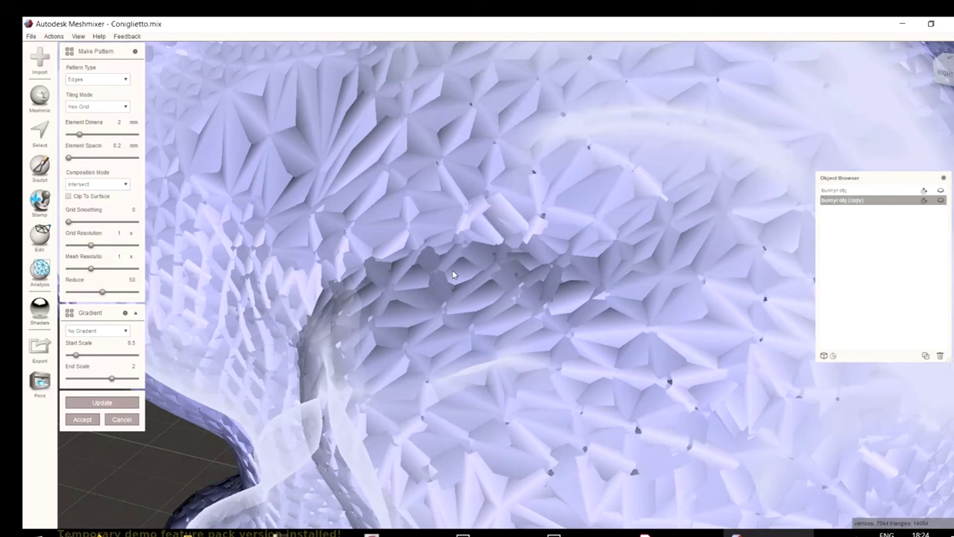
# Set the element dimension of the Edges pattern to 0.5 mm.
pyautogui.click(81, 79)
pyautogui.click(77, 91)
pyautogui.moveTo(128, 123); pyautogui.dragTo(107, 123)
pyautogui.write('5')
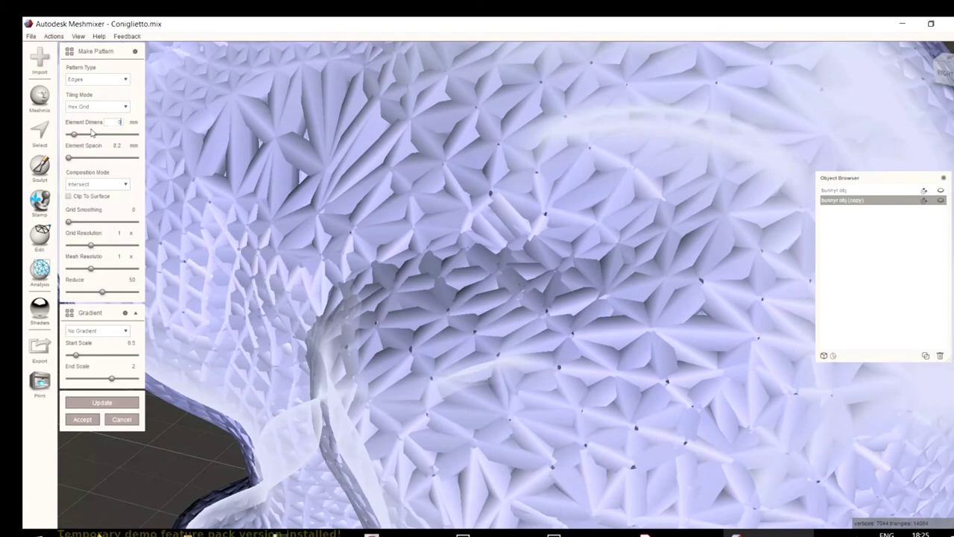
pyautogui.write('.5')
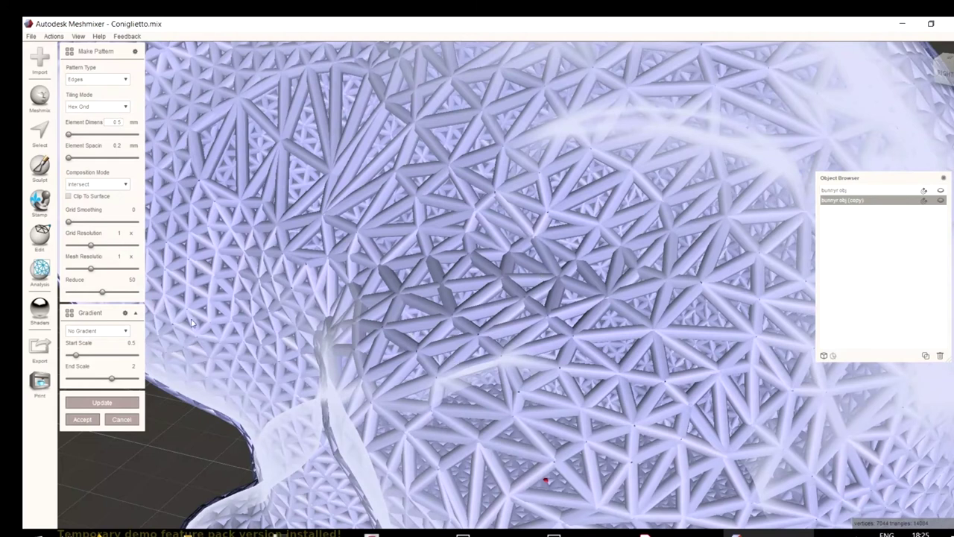
# Try to compute the Edges pattern with Intersect composition, decline the memory-heavy operation and cancel Make Pattern.
pyautogui.click(92, 185)
pyautogui.click(89, 192)
pyautogui.click(102, 403)
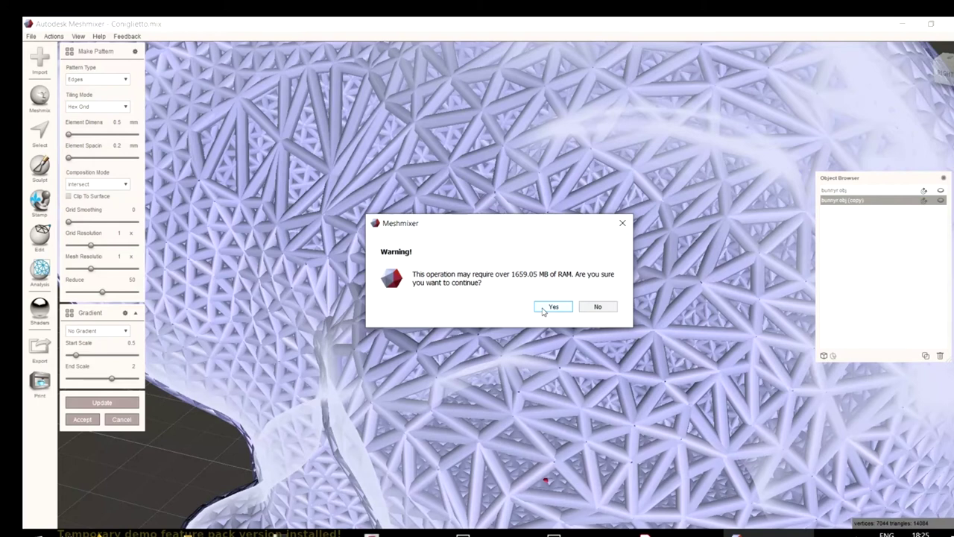
pyautogui.click(596, 306)
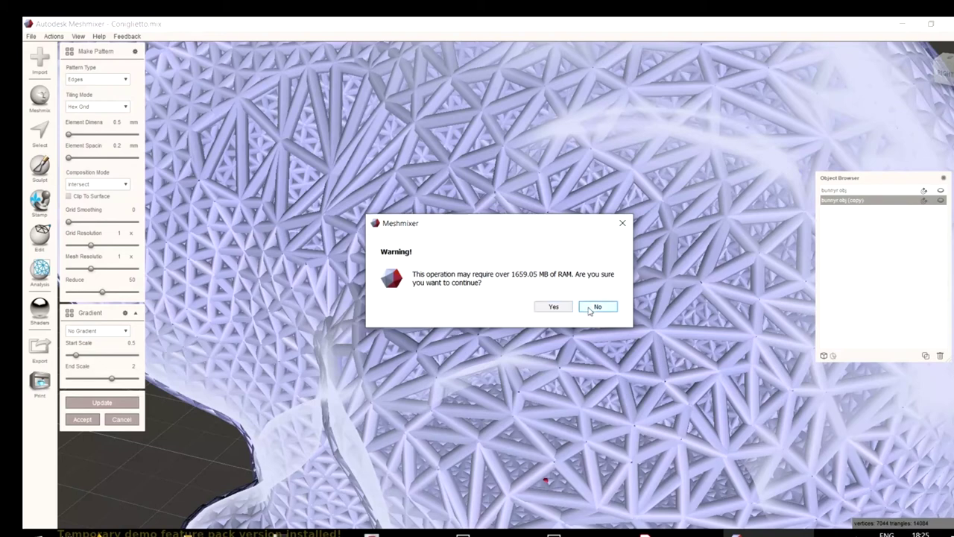
pyautogui.scroll(-5, 477, 328)
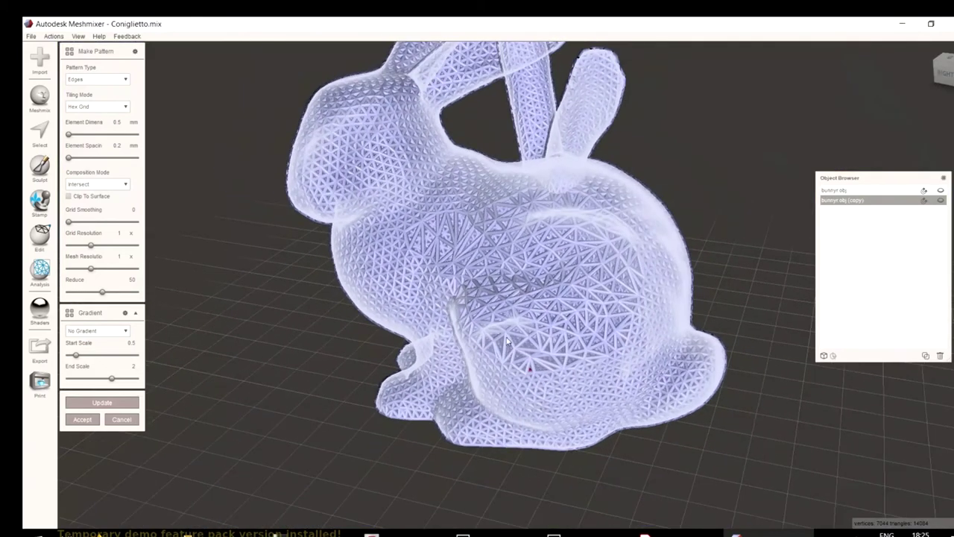
pyautogui.moveTo(285, 321); pyautogui.dragTo(249, 347, button='right')
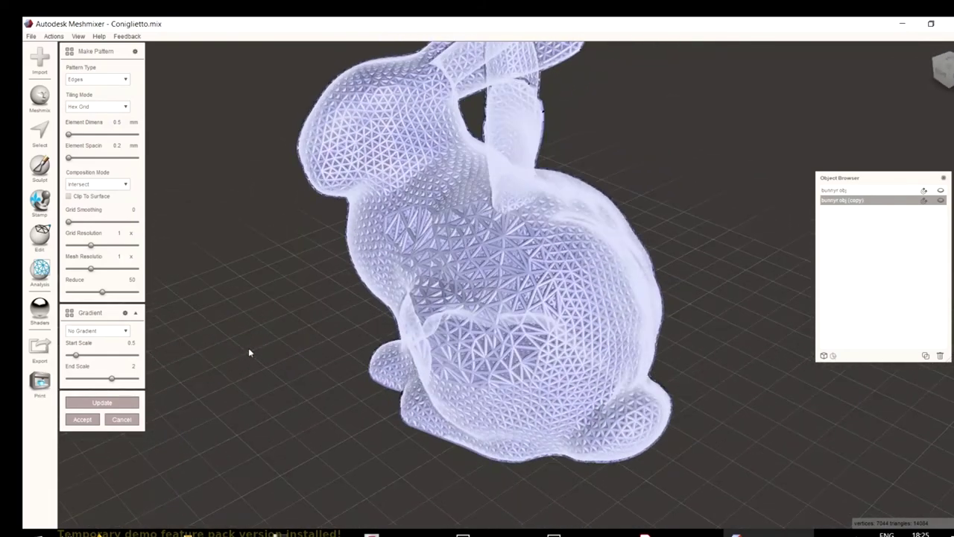
pyautogui.click(120, 419)
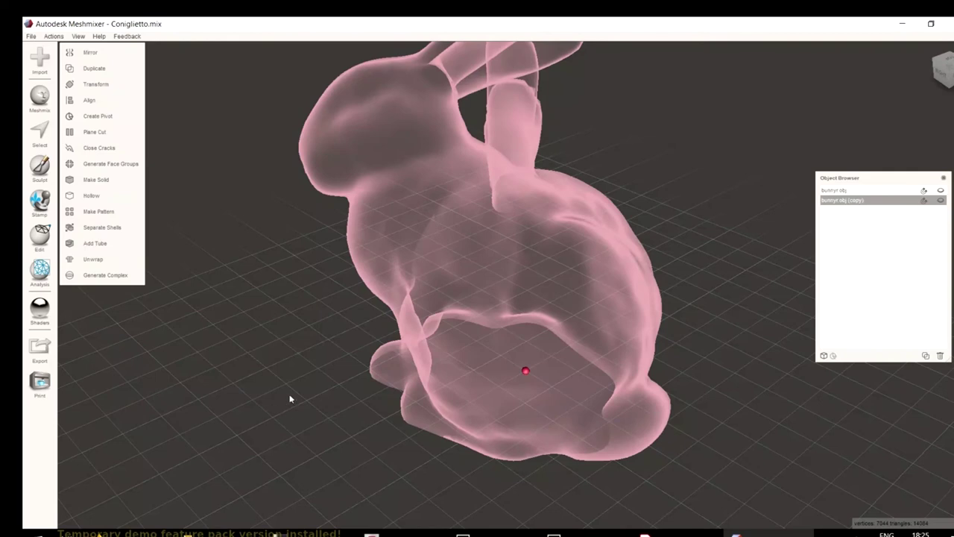
# Show the hidden bunny copy and select its entire mesh.
pyautogui.click(941, 200)
pyautogui.moveTo(273, 192); pyautogui.dragTo(164, 377, button='right')
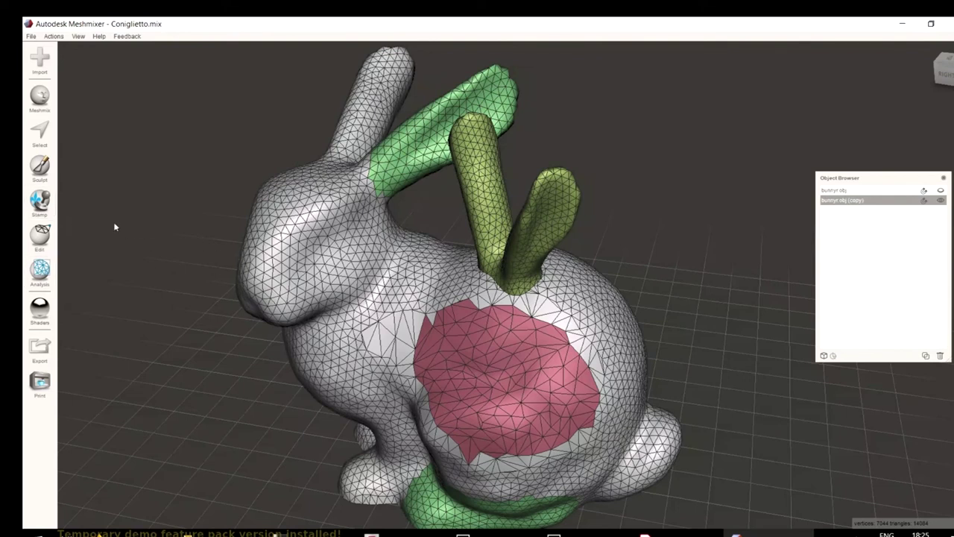
pyautogui.hotkey('ctrl', 'a')
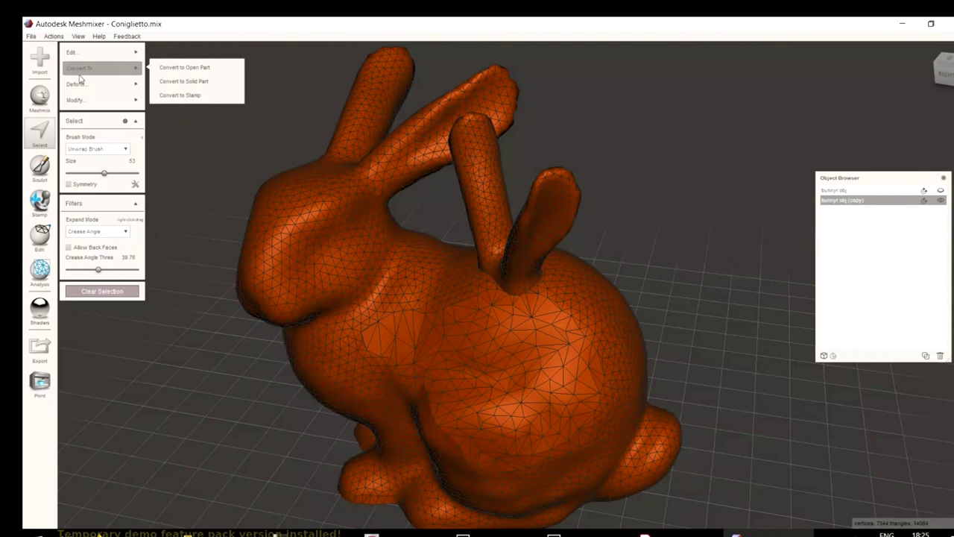
# Reduce the selected bunny mesh by 96 percent with Shape Preserving reduction and clear the selection.
pyautogui.moveTo(89, 51)
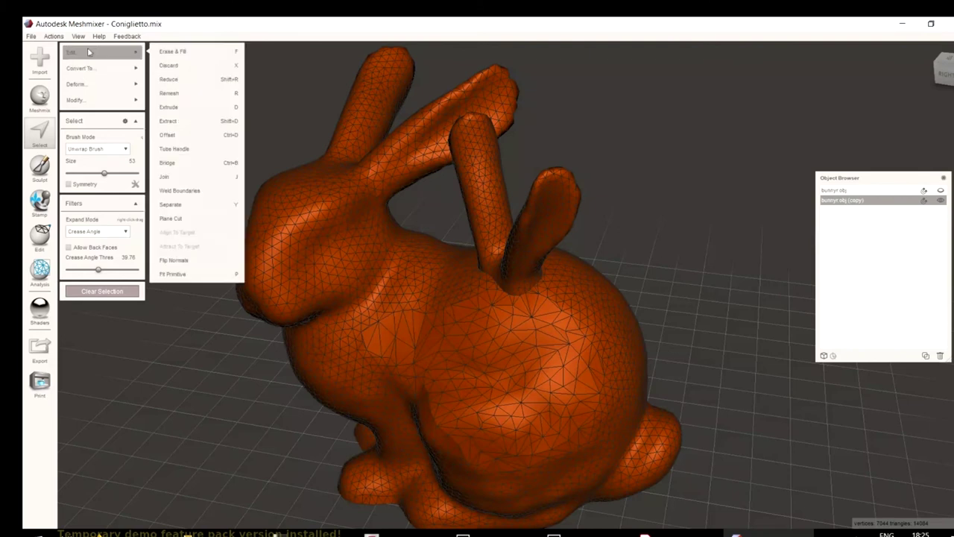
pyautogui.click(201, 79)
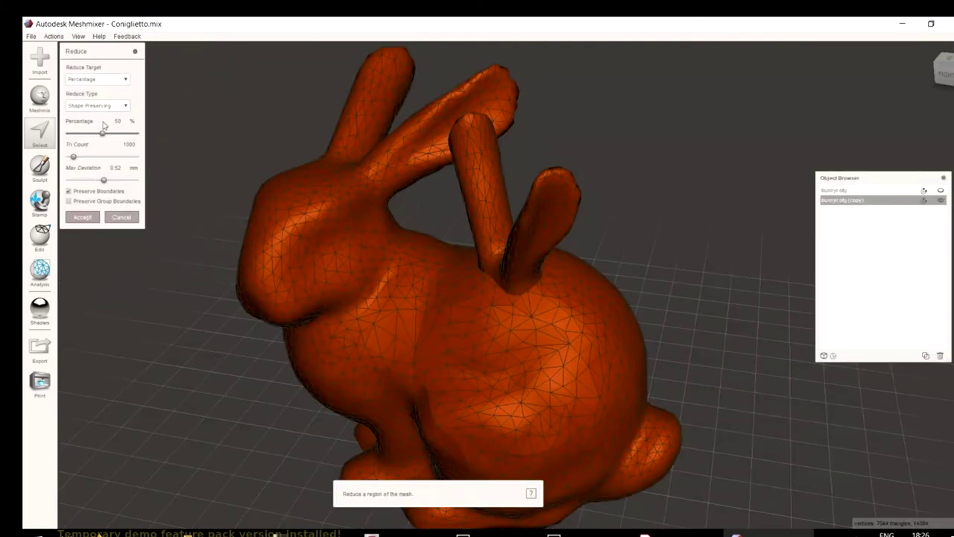
pyautogui.moveTo(103, 134); pyautogui.dragTo(134, 137)
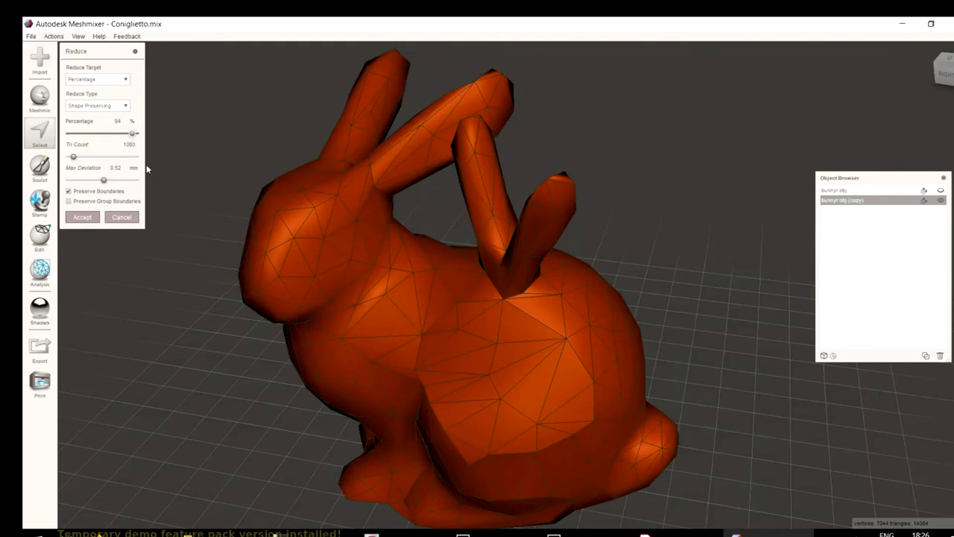
pyautogui.moveTo(132, 139); pyautogui.dragTo(135, 136)
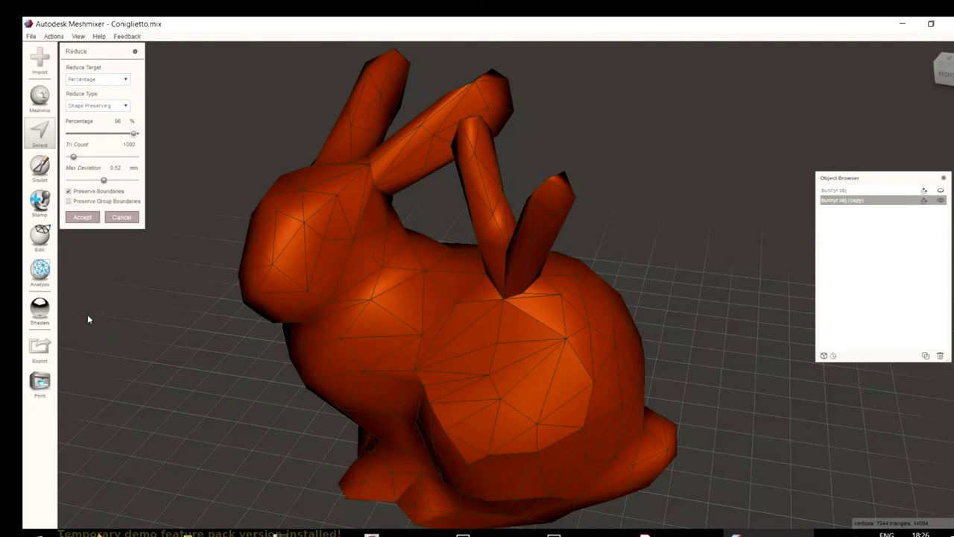
pyautogui.click(88, 216)
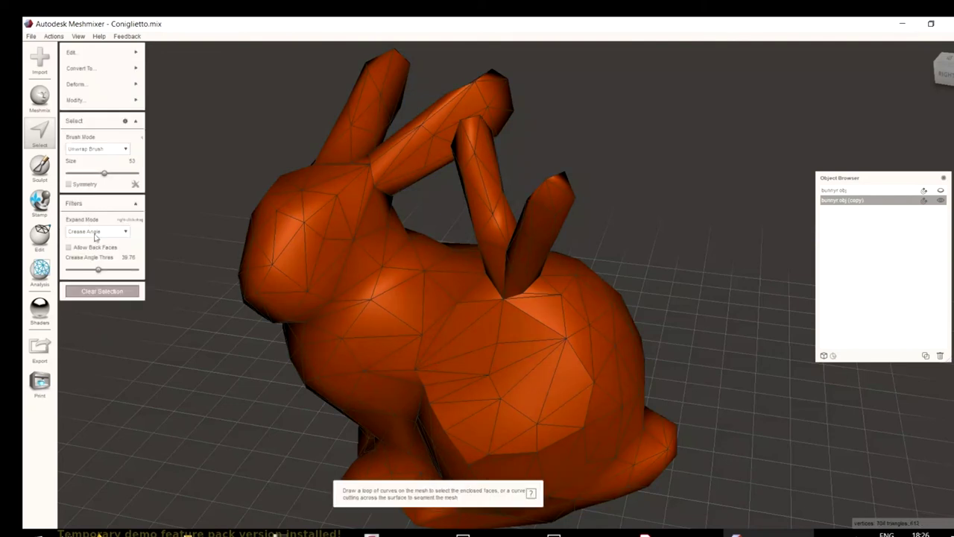
pyautogui.click(112, 293)
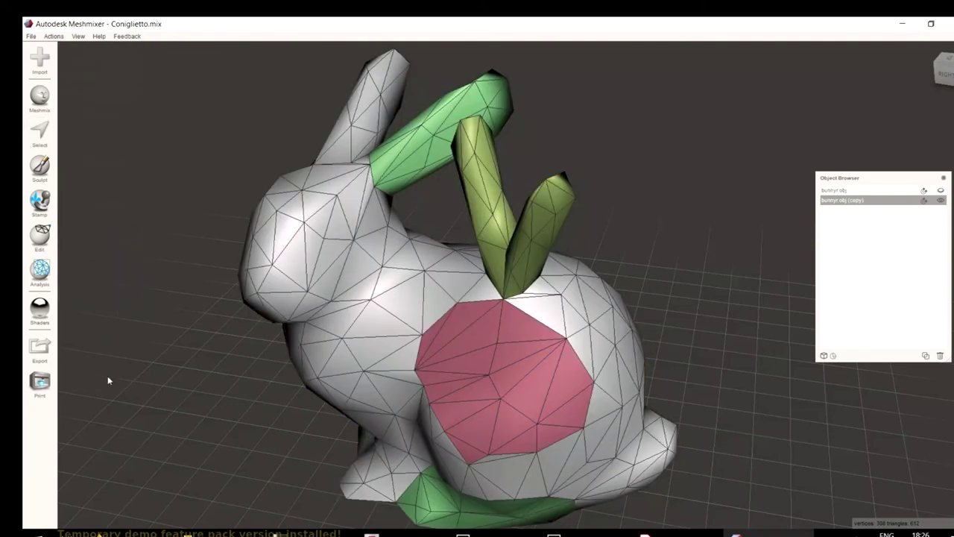
# Select the whole low-poly bunny, try a further Reduce by percentage, discard it and clear the selection.
pyautogui.moveTo(155, 385); pyautogui.dragTo(85, 284, button='right')
pyautogui.click(40, 234)
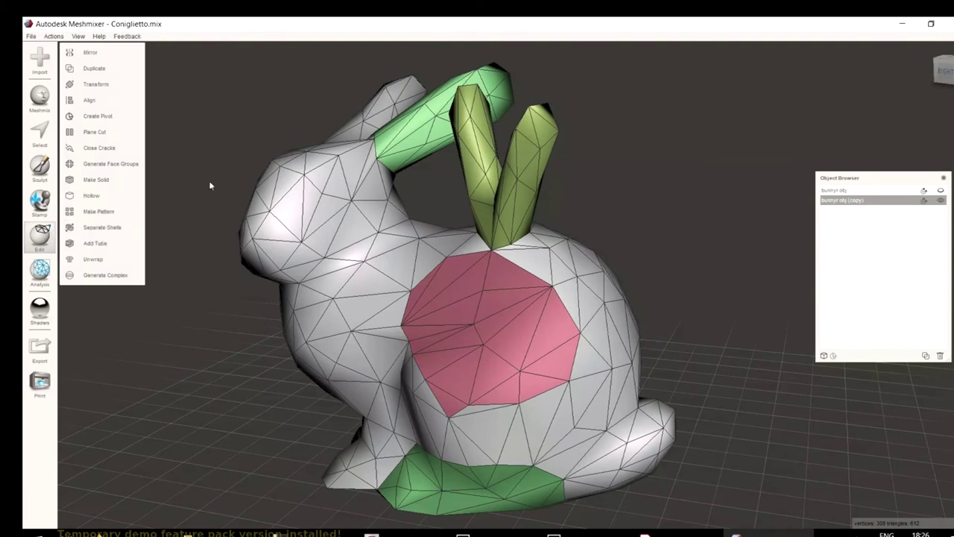
pyautogui.click(40, 131)
pyautogui.moveTo(365, 240)
pyautogui.mouseDown()
pyautogui.moveTo(402, 317)
pyautogui.moveTo(565, 325)
pyautogui.moveTo(470, 329)
pyautogui.moveTo(530, 299)
pyautogui.moveTo(441, 287)
pyautogui.mouseUp()
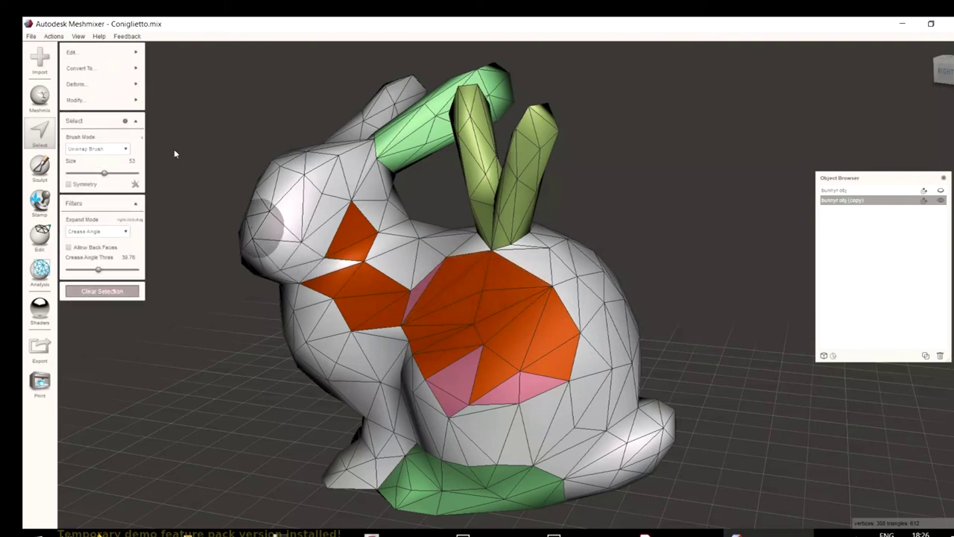
pyautogui.doubleClick(251, 188)
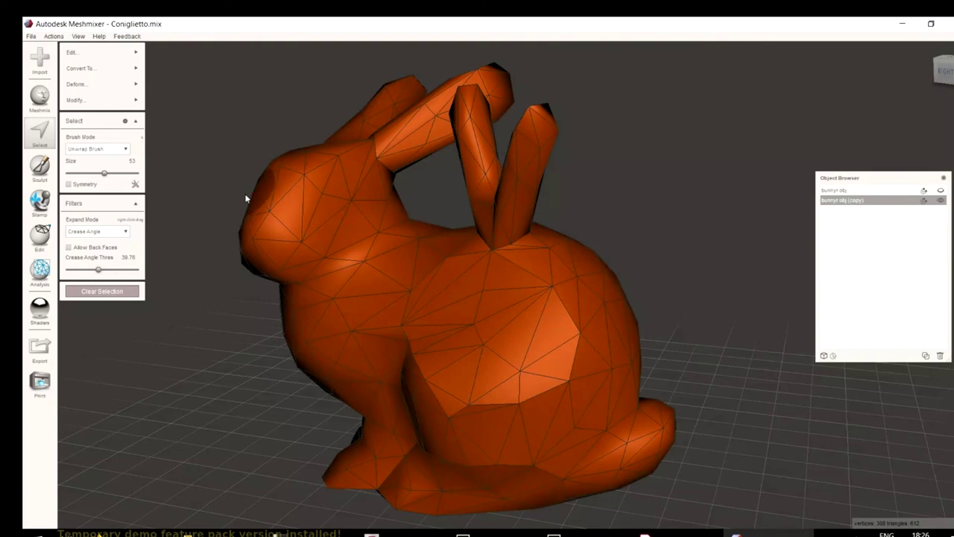
pyautogui.moveTo(84, 51)
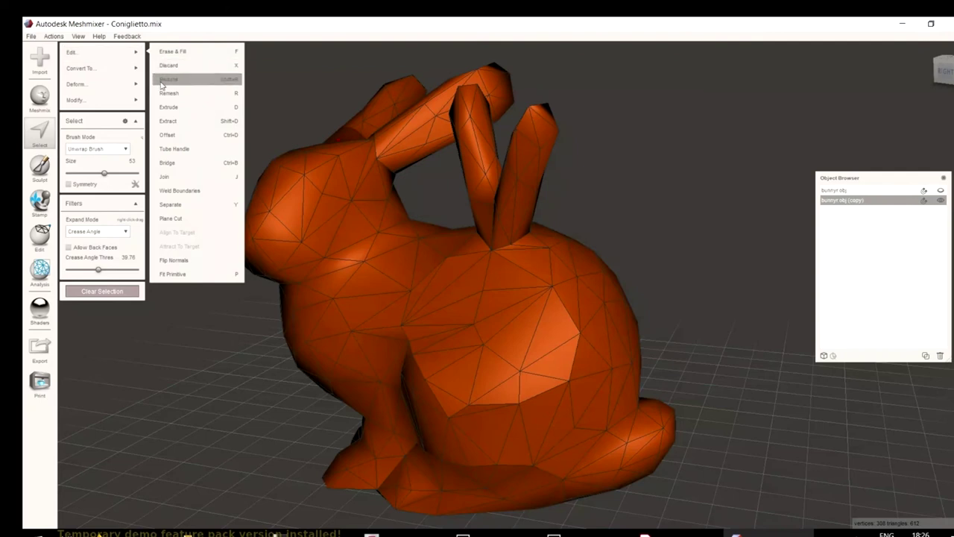
pyautogui.click(162, 85)
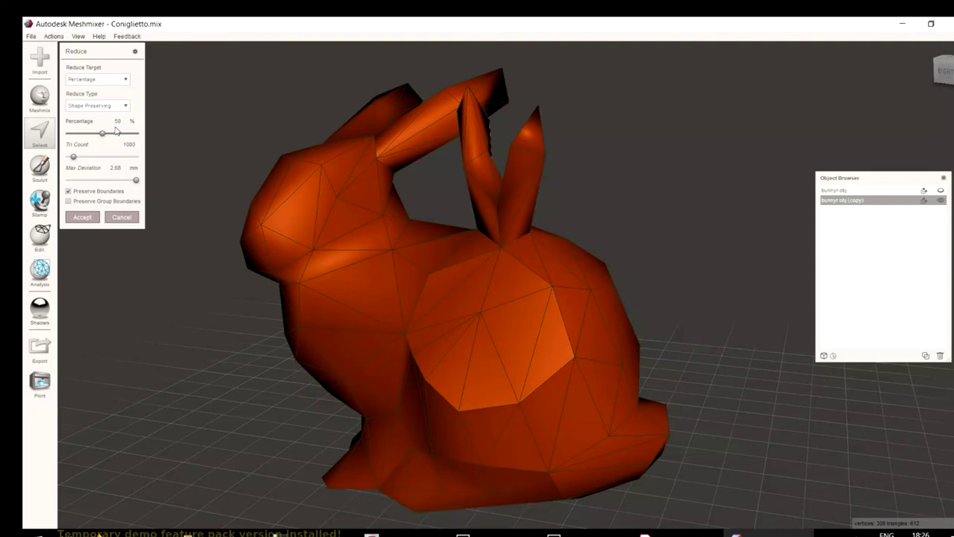
pyautogui.click(121, 218)
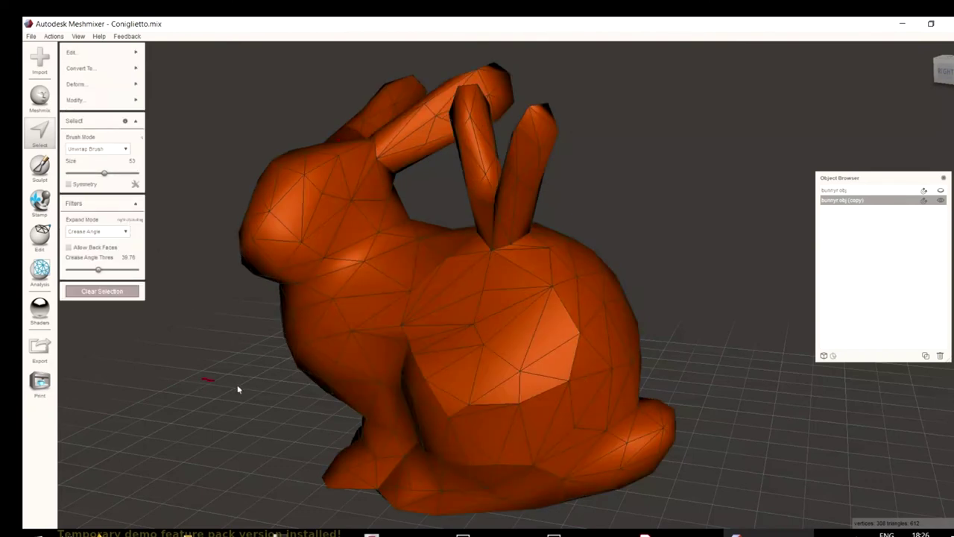
pyautogui.hotkey('ctrl', 'f')
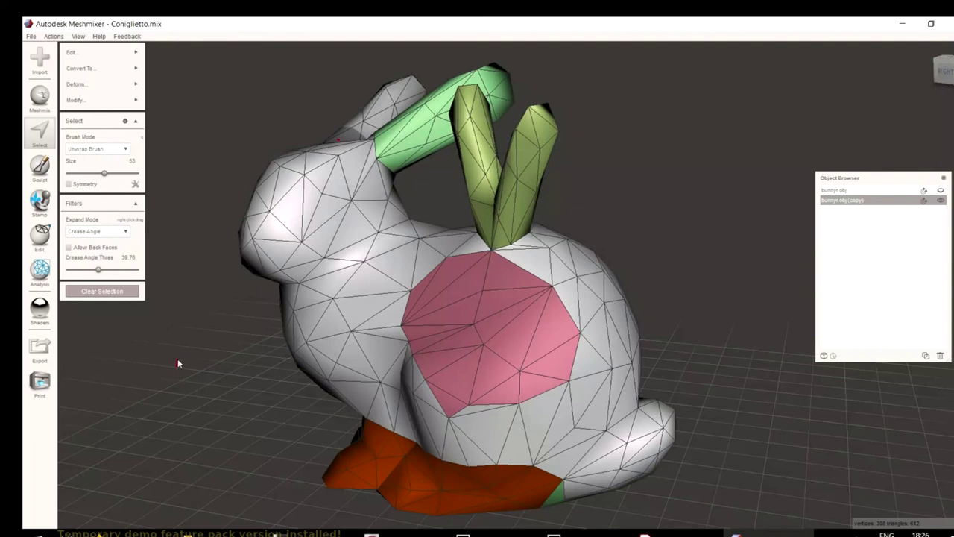
pyautogui.press('Escape')
# Start a Make Pattern on the low-poly bunny copy with the Edges type and a 1.5 mm element dimension.
pyautogui.moveTo(39, 237)
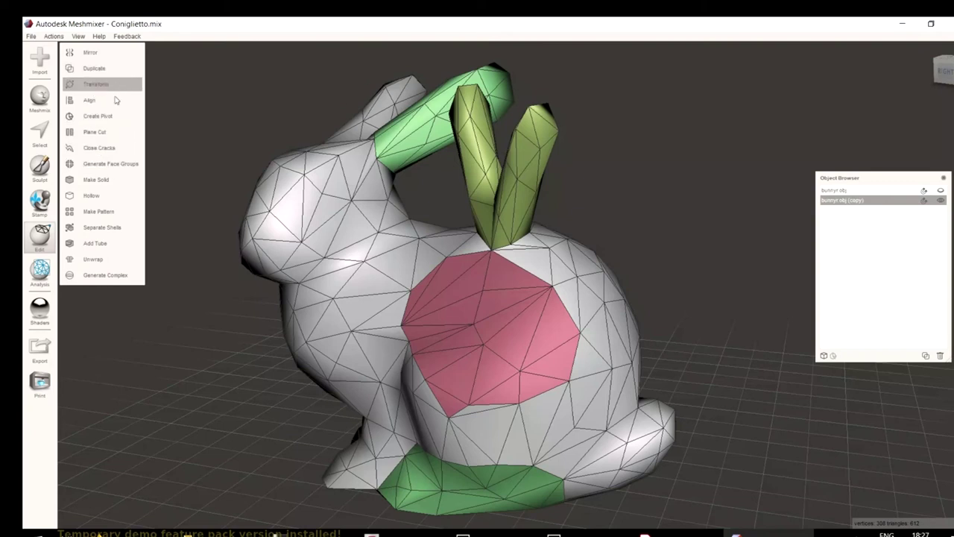
pyautogui.click(104, 213)
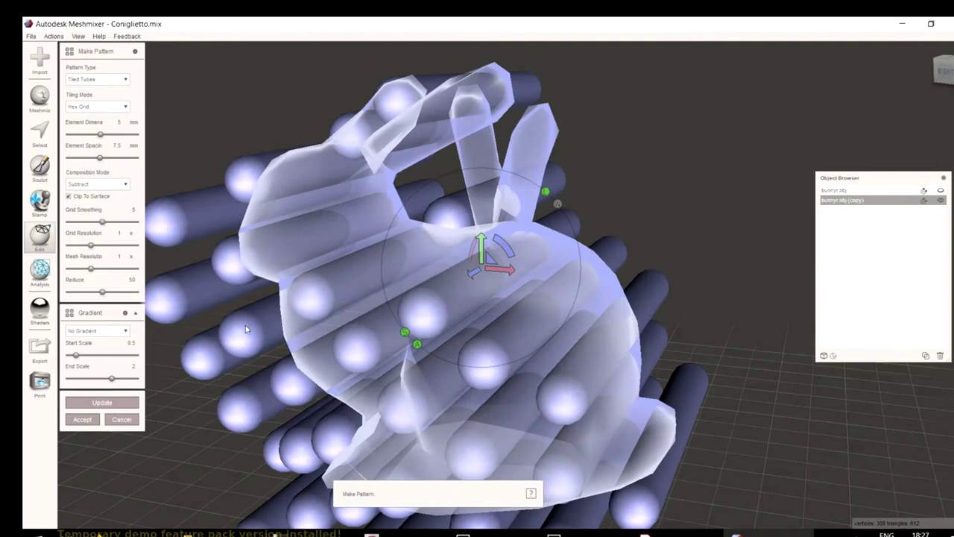
pyautogui.click(124, 83)
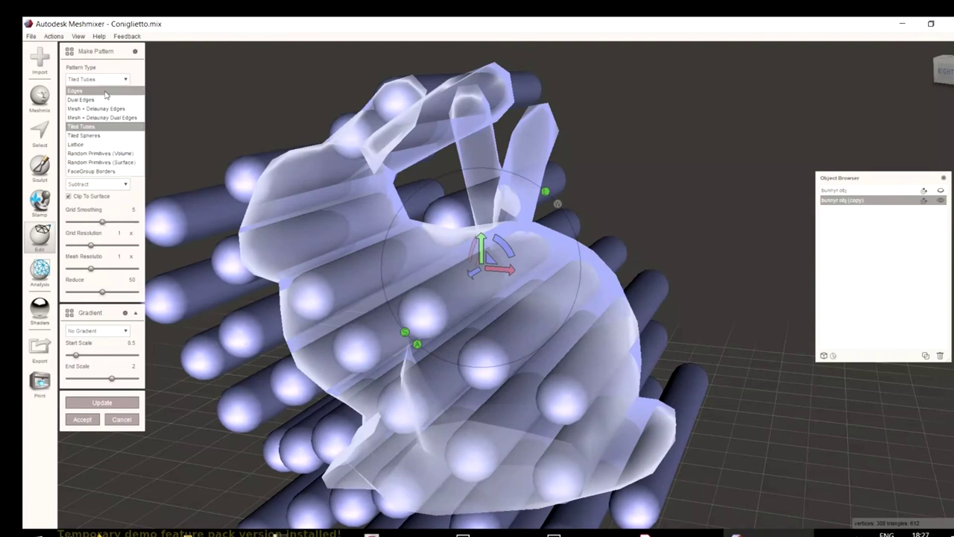
pyautogui.click(107, 95)
pyautogui.click(118, 122)
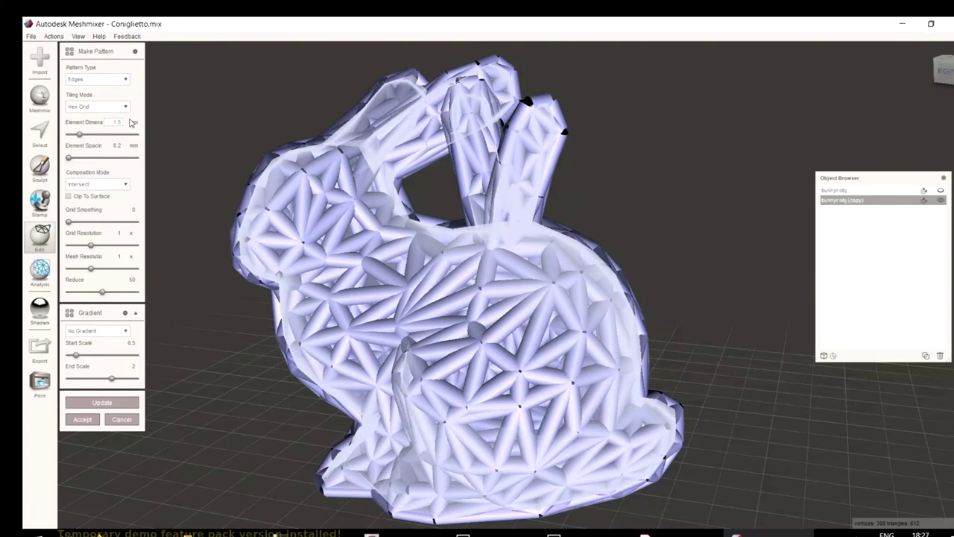
pyautogui.write('1.5')
pyautogui.press('Return')
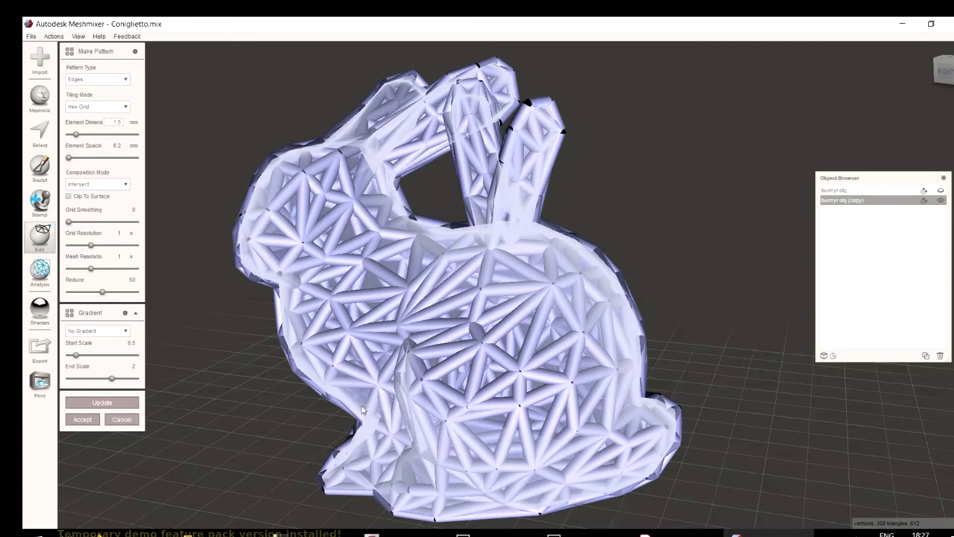
# Compute the Edges pattern on the bunny copy, accept it and examine the resulting lattice from several sides.
pyautogui.click(92, 404)
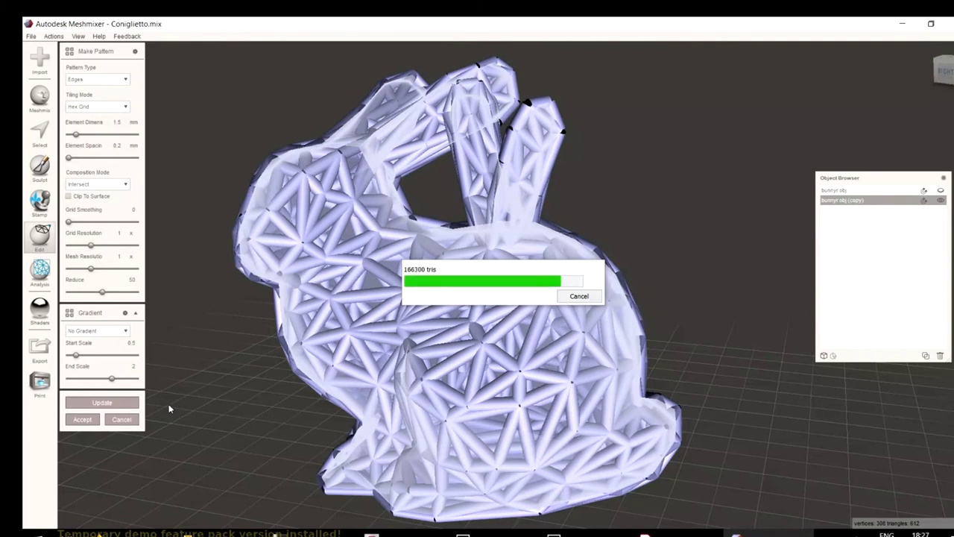
pyautogui.press('w')
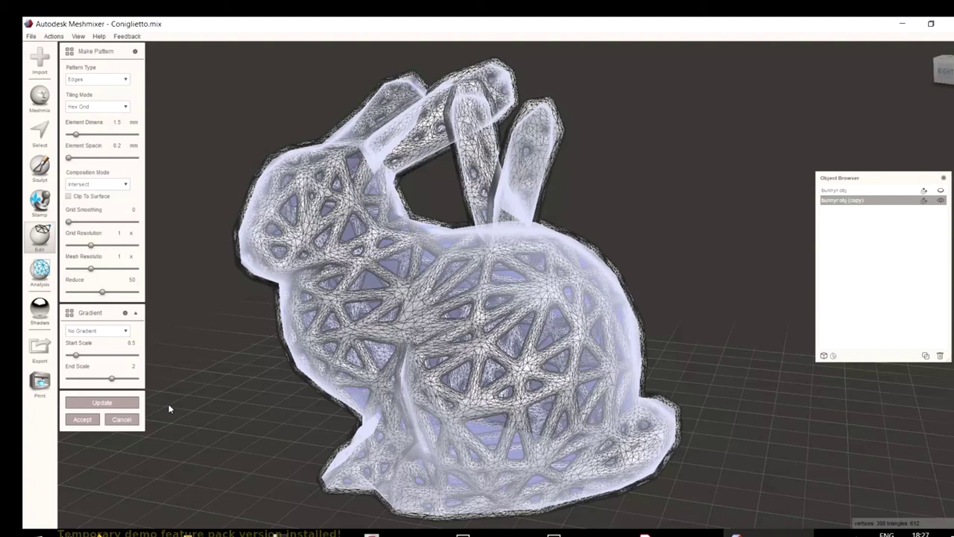
pyautogui.click(87, 421)
pyautogui.moveTo(178, 463); pyautogui.dragTo(246, 443, button='right')
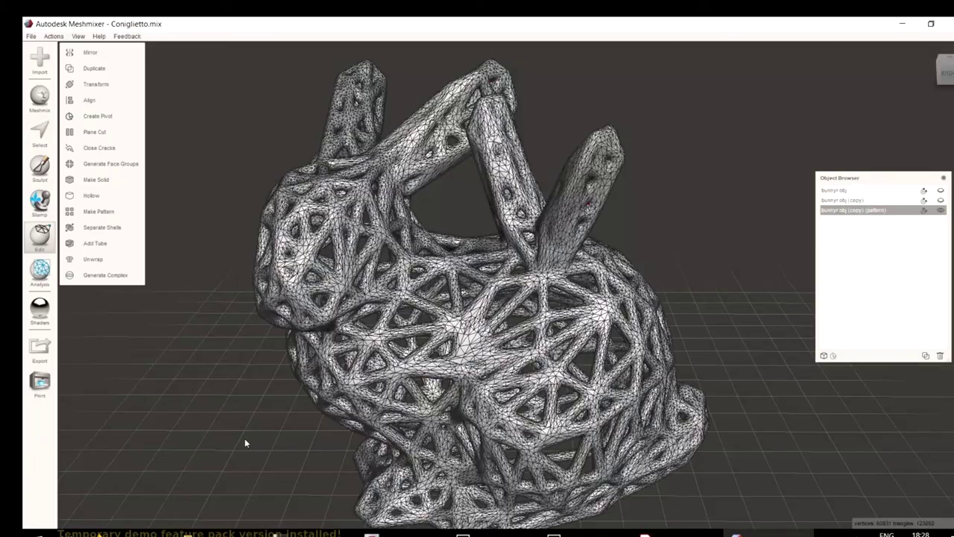
pyautogui.moveTo(271, 379); pyautogui.dragTo(349, 500, button='right')
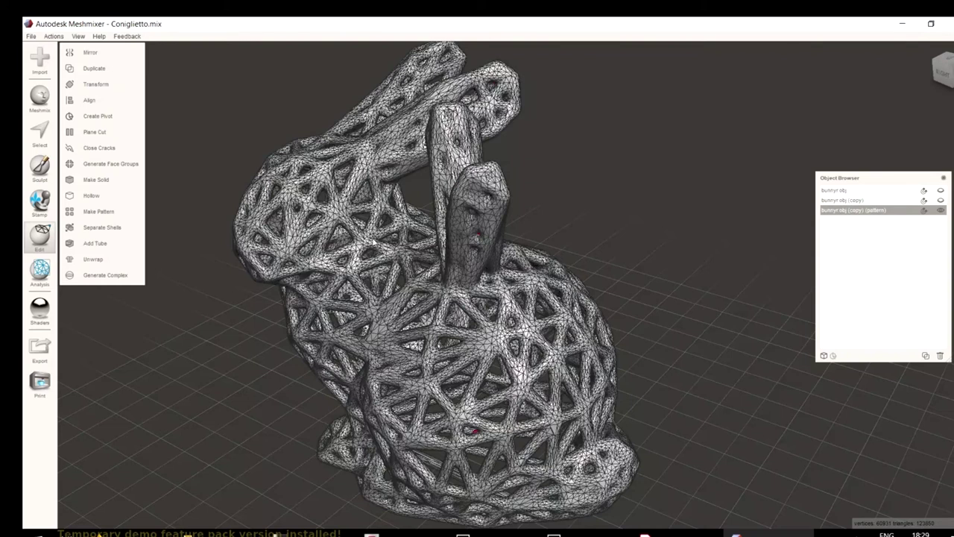
pyautogui.moveTo(403, 348); pyautogui.dragTo(284, 350, button='right')
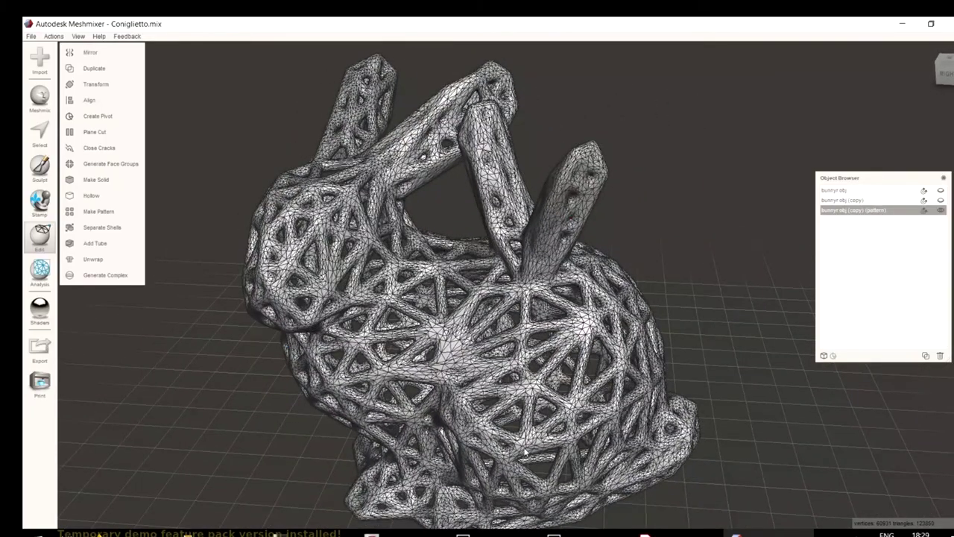
pyautogui.scroll(-2, 514, 365)
pyautogui.moveTo(444, 447); pyautogui.dragTo(395, 422, button='right')
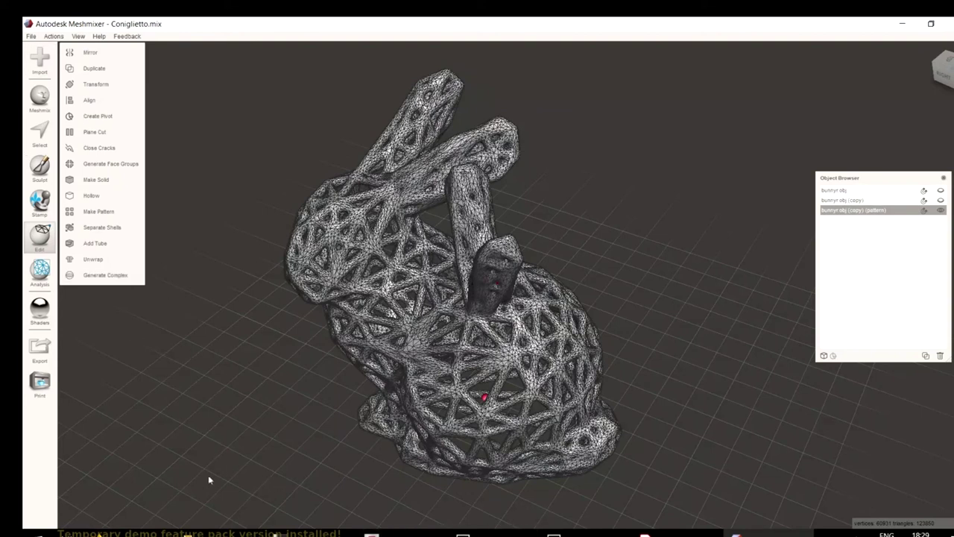
# Shrink the Meshmixer window and clear the browser away to expose the sasso.jpg, sasso.obj and sasso.mtl files on the desktop.
pyautogui.doubleClick(650, 27)
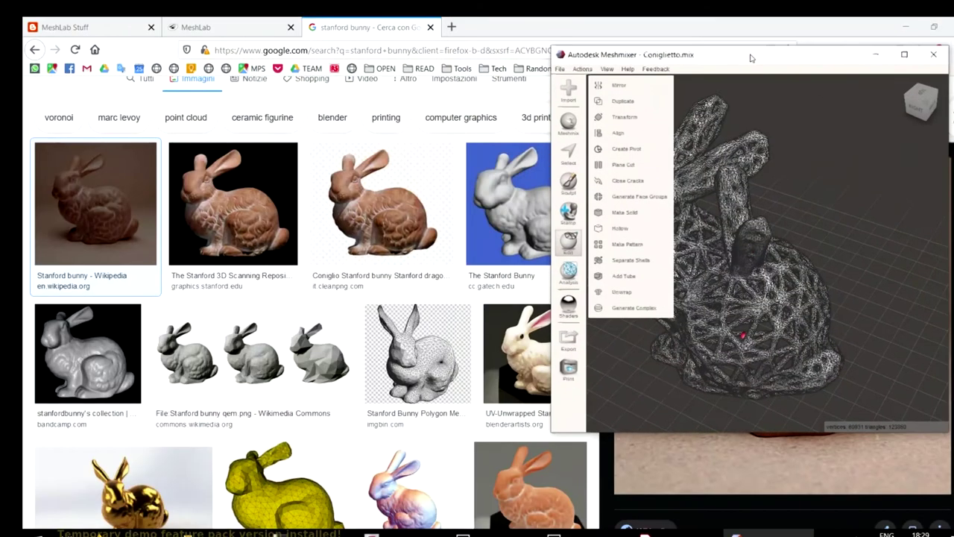
pyautogui.click(911, 28)
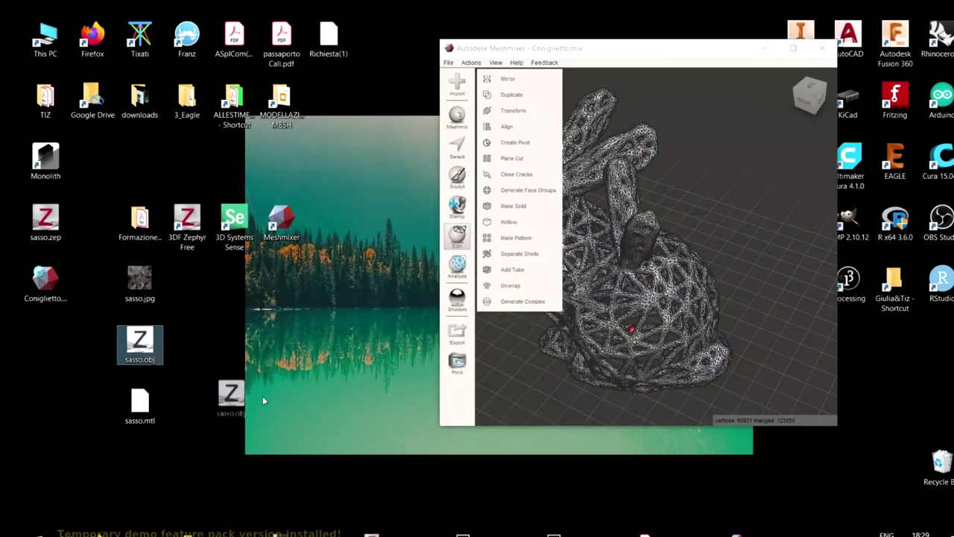
pyautogui.moveTo(157, 395); pyautogui.dragTo(143, 441)
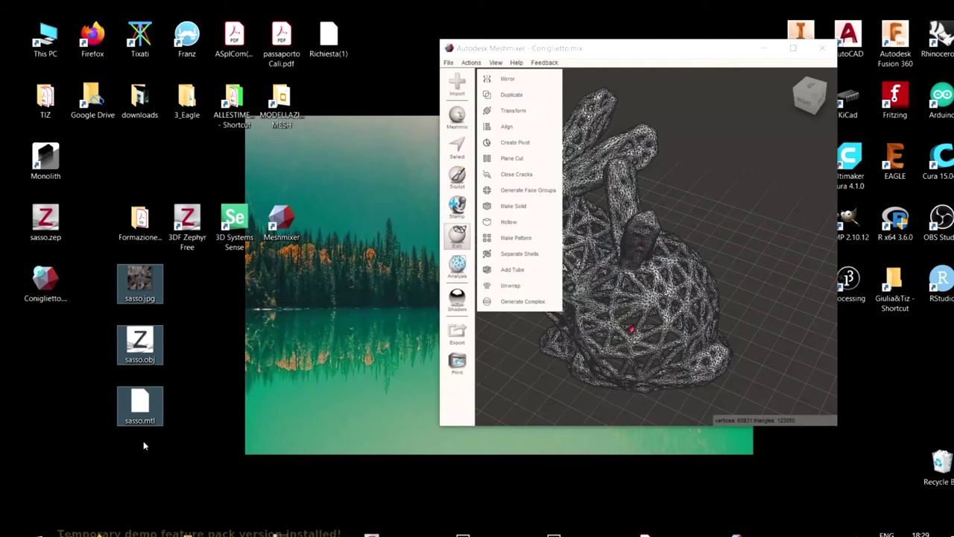
pyautogui.click(95, 463)
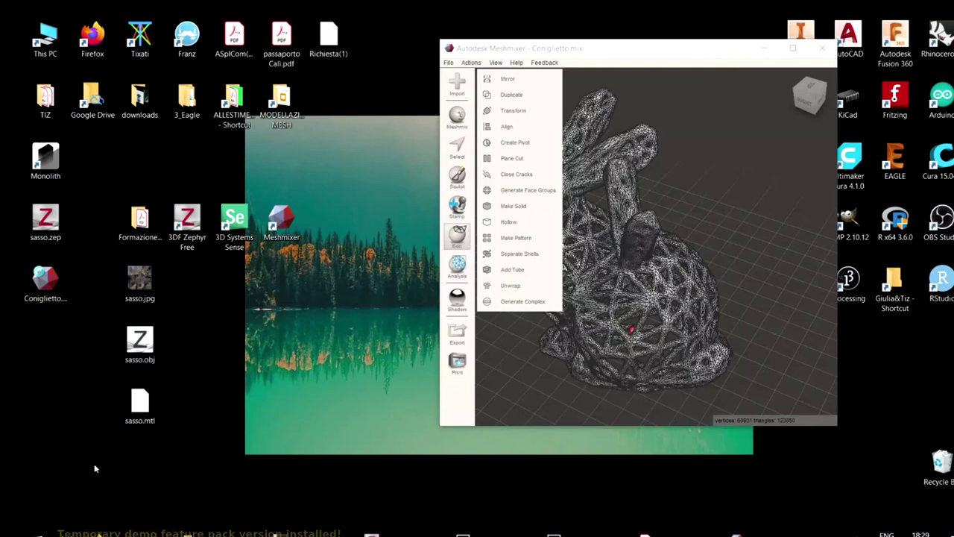
# Load sasso.obj from the desktop into Meshmixer, replacing the unsaved bunny scene, and maximise the window.
pyautogui.moveTo(135, 349); pyautogui.dragTo(529, 362)
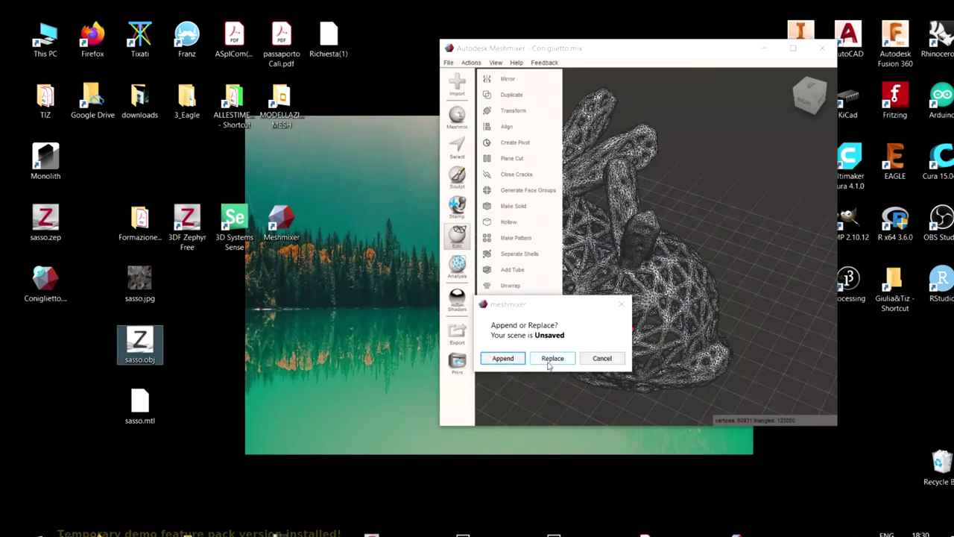
pyautogui.click(567, 362)
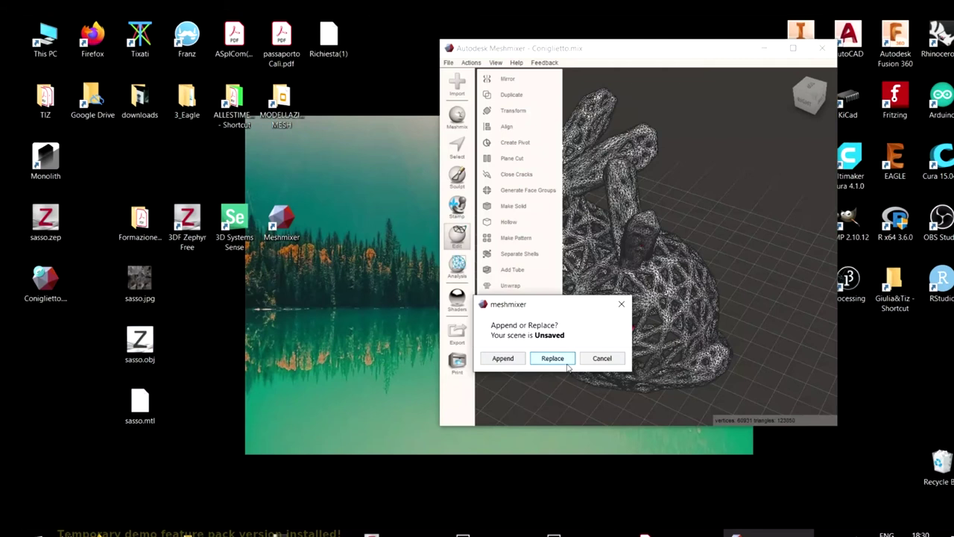
pyautogui.click(568, 361)
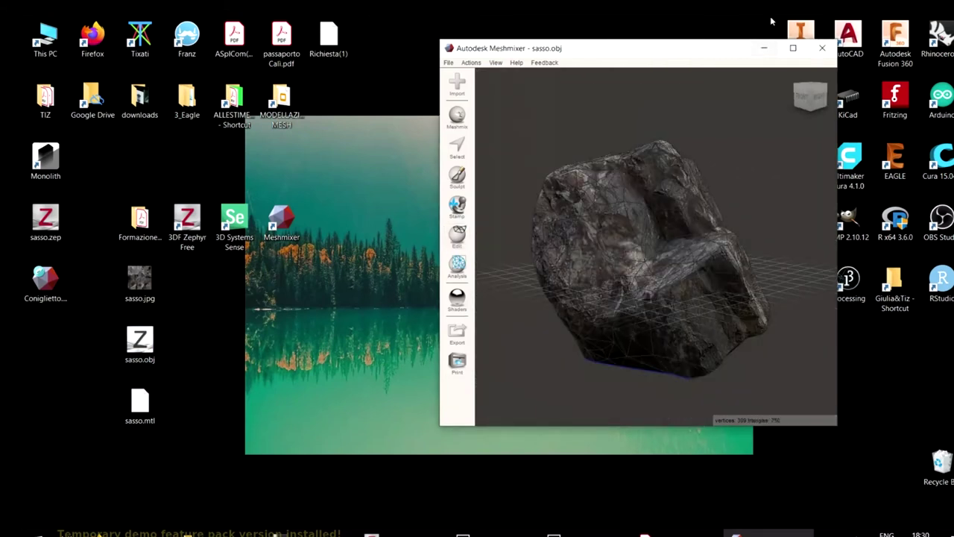
pyautogui.click(791, 48)
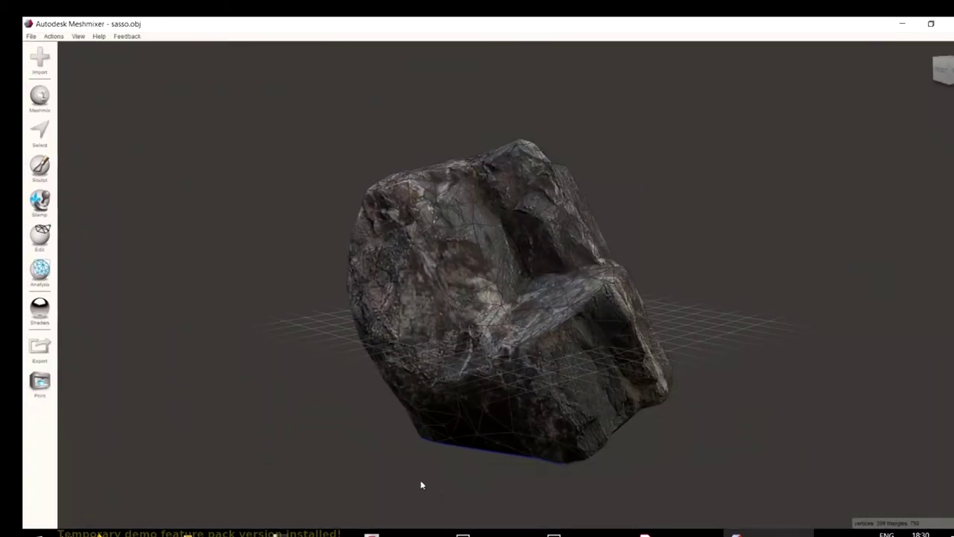
# Check the rock's dimensions with the Measure analysis tool and close the tool.
pyautogui.moveTo(315, 245); pyautogui.dragTo(360, 331, button='right')
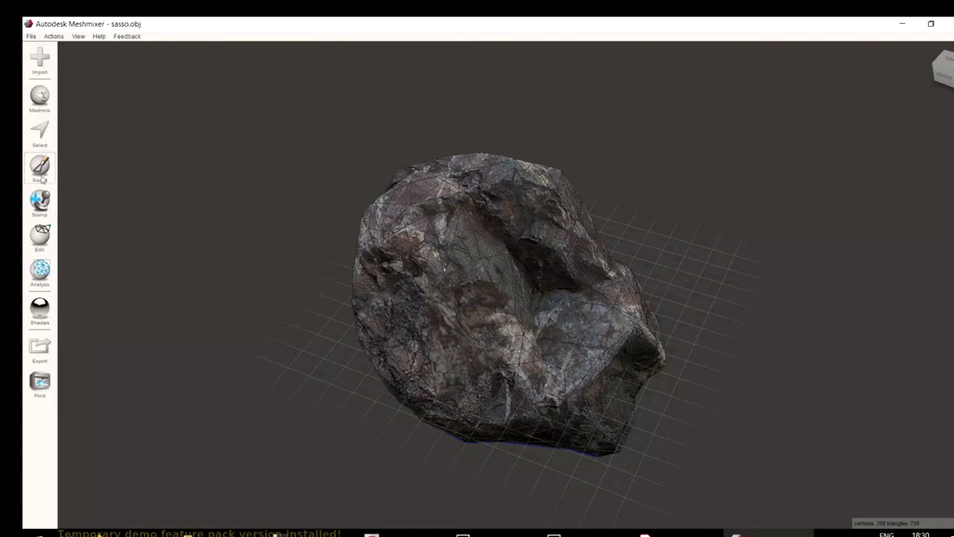
pyautogui.click(31, 267)
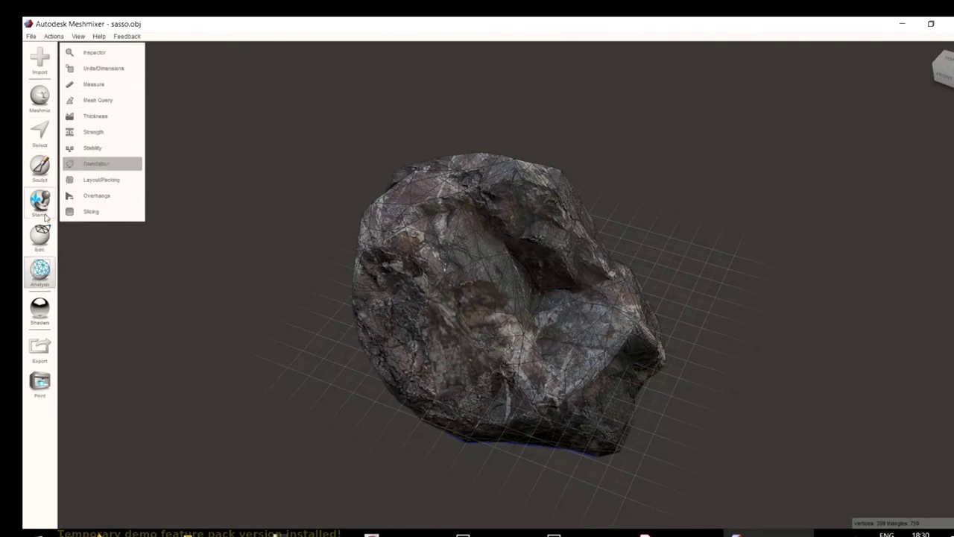
pyautogui.click(83, 86)
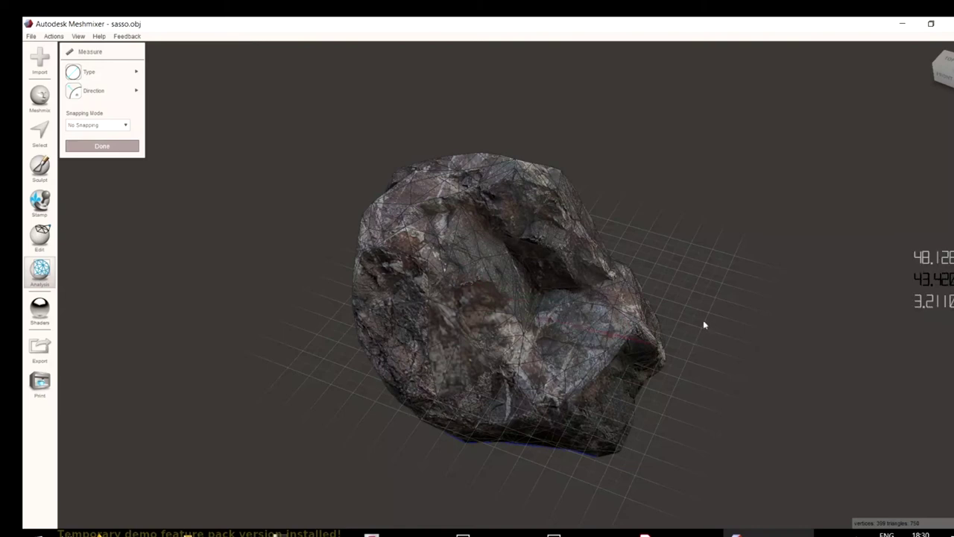
pyautogui.moveTo(693, 298); pyautogui.dragTo(669, 272, button='right')
pyautogui.moveTo(589, 206); pyautogui.dragTo(102, 275, button='right')
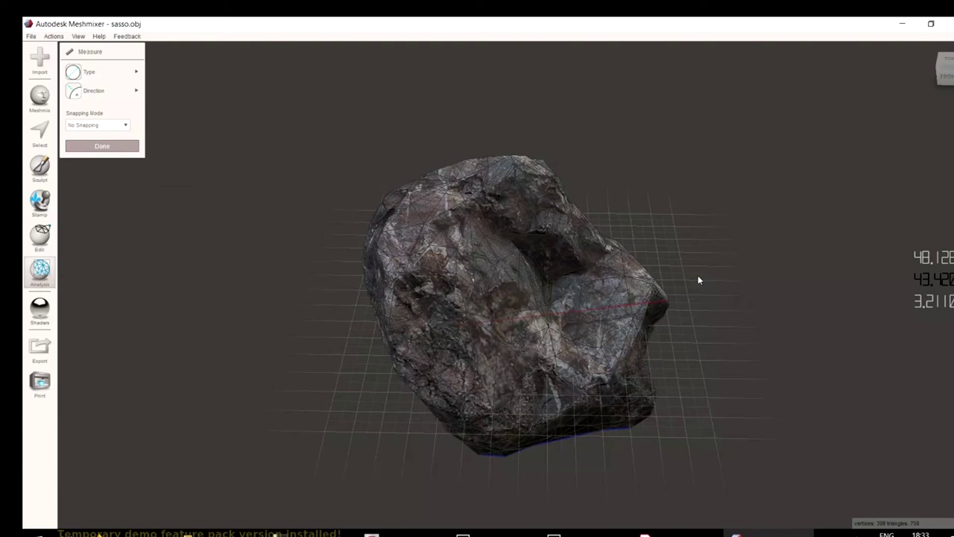
pyautogui.click(97, 146)
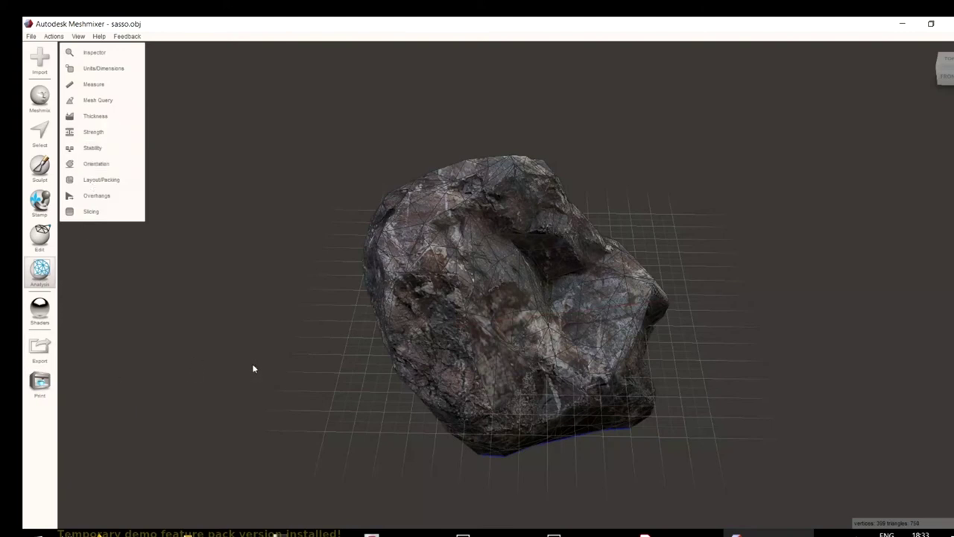
# Examine the rock's open underside and the irregular triangles along the hole's boundary.
pyautogui.moveTo(291, 378); pyautogui.dragTo(515, 366, button='right')
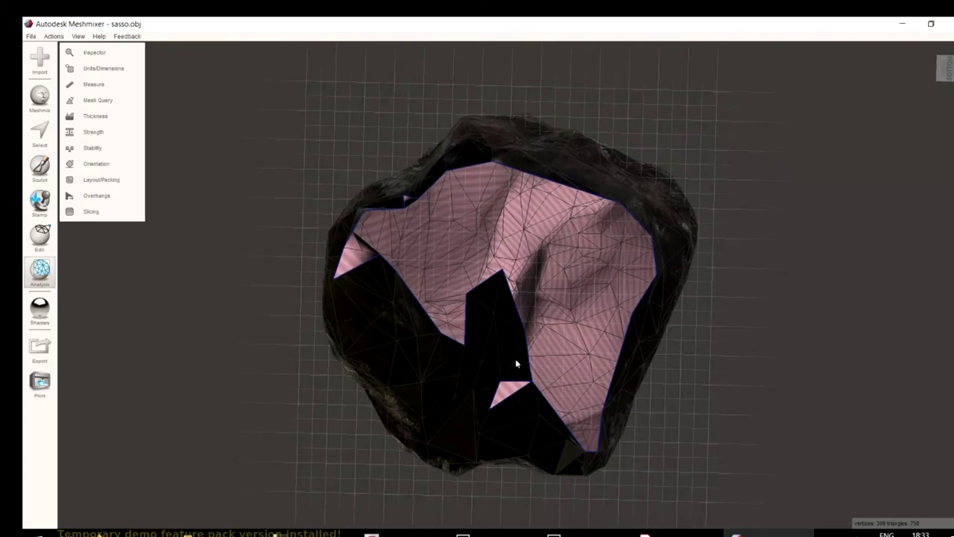
pyautogui.scroll(5, 547, 407)
pyautogui.scroll(5, 568, 307)
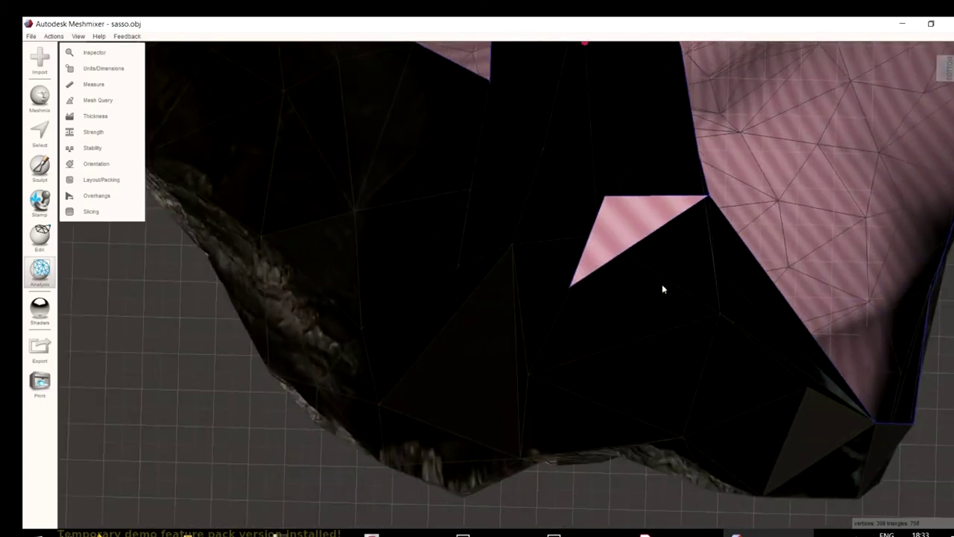
pyautogui.scroll(-8, 672, 380)
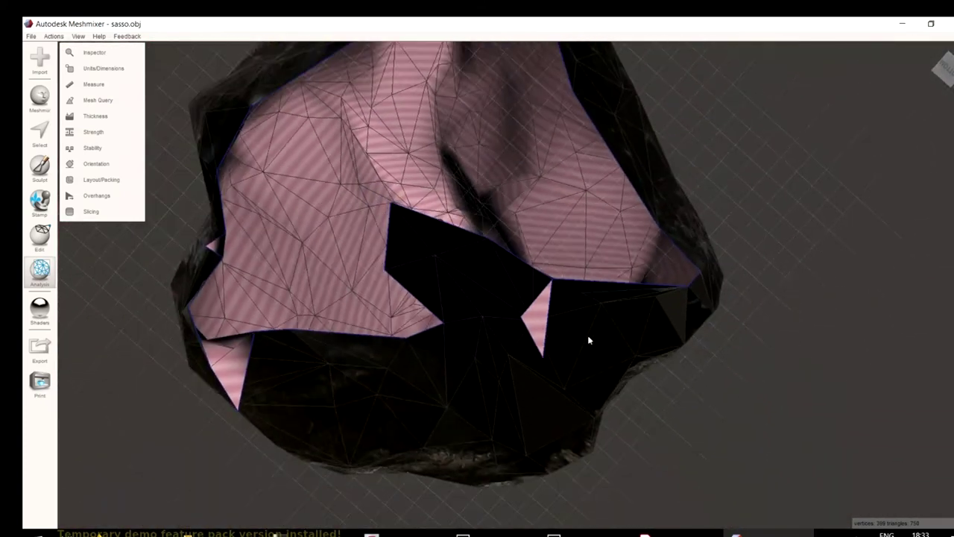
pyautogui.moveTo(588, 340); pyautogui.dragTo(715, 273, button='right')
pyautogui.scroll(5, 565, 362)
pyautogui.scroll(-5, 671, 298)
pyautogui.moveTo(626, 320); pyautogui.dragTo(368, 298, button='right')
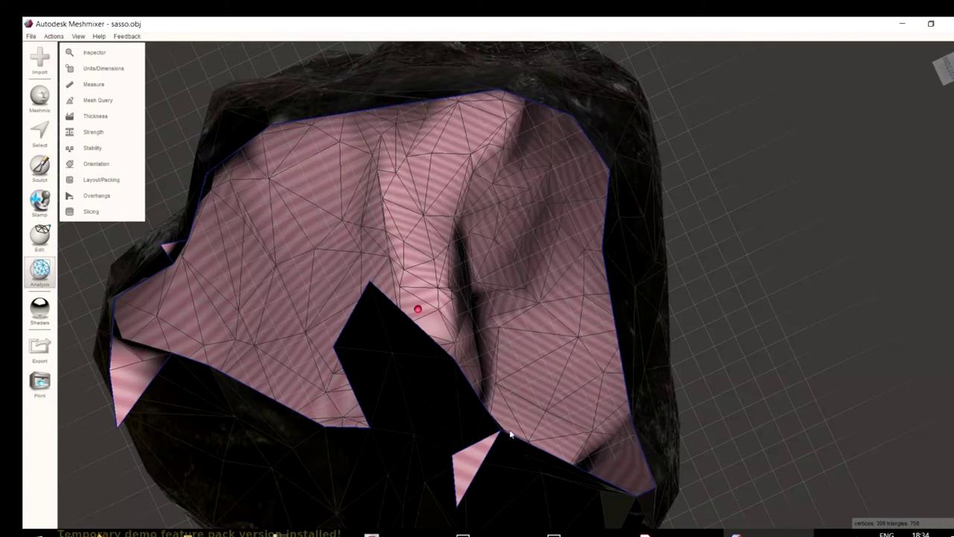
# Select the single stray triangle hanging from the rock's lower rim and delete it.
pyautogui.moveTo(486, 466); pyautogui.dragTo(187, 515, button='right')
pyautogui.click(34, 138)
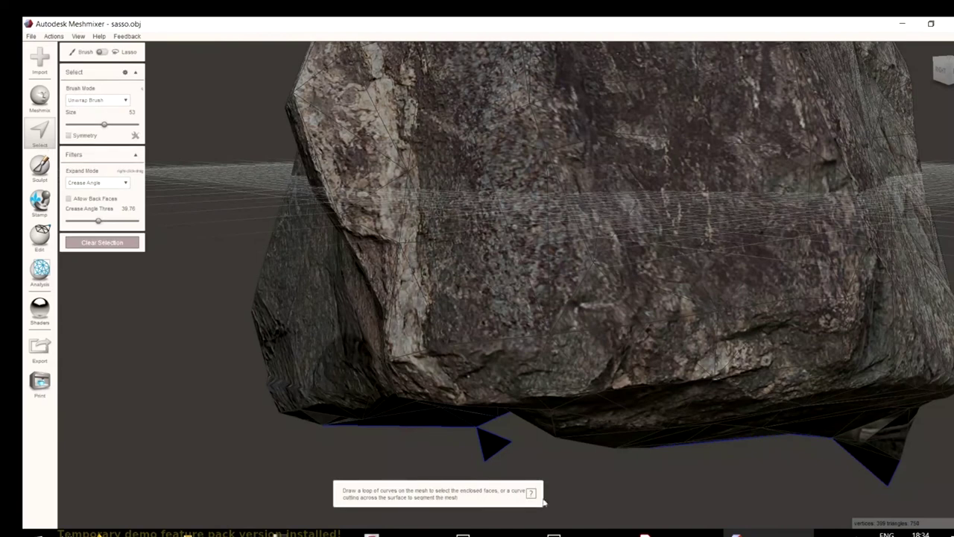
pyautogui.click(497, 453)
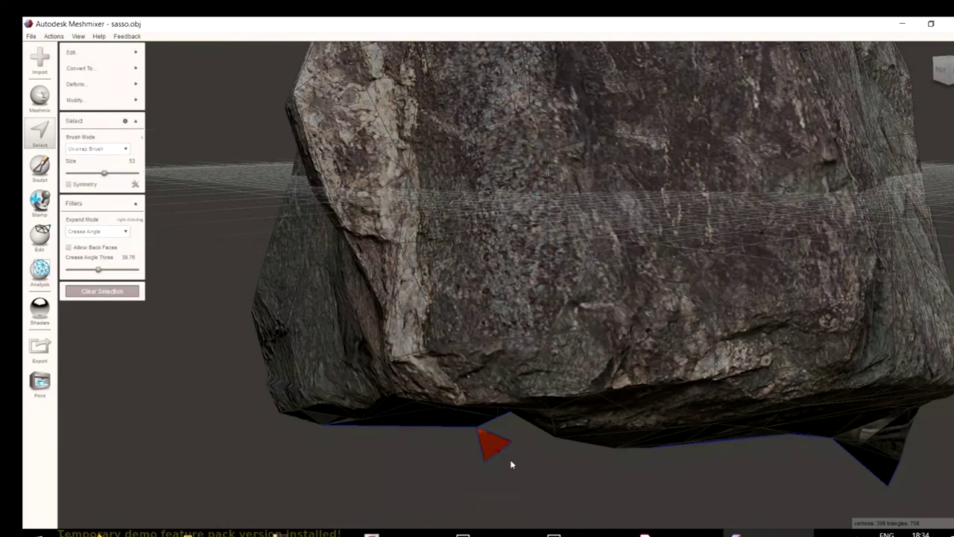
pyautogui.hotkey('ctrl', 'z')
# Brush-select the flap of faces protruding below the rock's lower rim and delete it.
pyautogui.moveTo(526, 440)
pyautogui.mouseDown(button='right')
pyautogui.moveTo(566, 359)
pyautogui.moveTo(427, 200)
pyautogui.moveTo(311, 234)
pyautogui.moveTo(455, 207)
pyautogui.moveTo(479, 336)
pyautogui.moveTo(505, 373)
pyautogui.moveTo(679, 484)
pyautogui.moveTo(673, 462)
pyautogui.moveTo(617, 404)
pyautogui.moveTo(605, 426)
pyautogui.mouseUp(button='right')
pyautogui.moveTo(605, 425)
pyautogui.mouseDown()
pyautogui.moveTo(592, 458)
pyautogui.moveTo(633, 440)
pyautogui.moveTo(623, 431)
pyautogui.mouseUp()
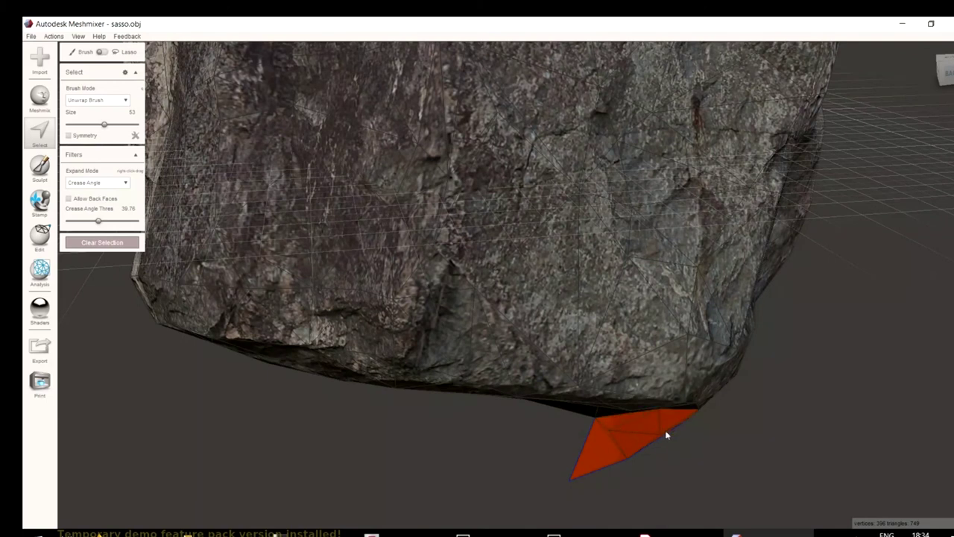
pyautogui.moveTo(686, 429); pyautogui.dragTo(657, 468)
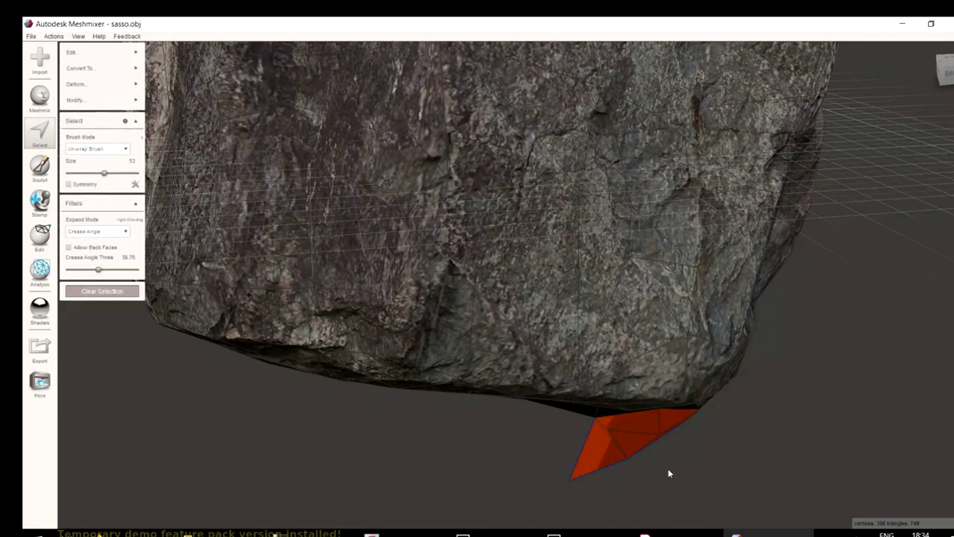
pyautogui.press('x')
# Delete the small stray triangle on another part of the rock's lower rim and check the underside opening.
pyautogui.moveTo(679, 457); pyautogui.dragTo(406, 387, button='right')
pyautogui.click(402, 389)
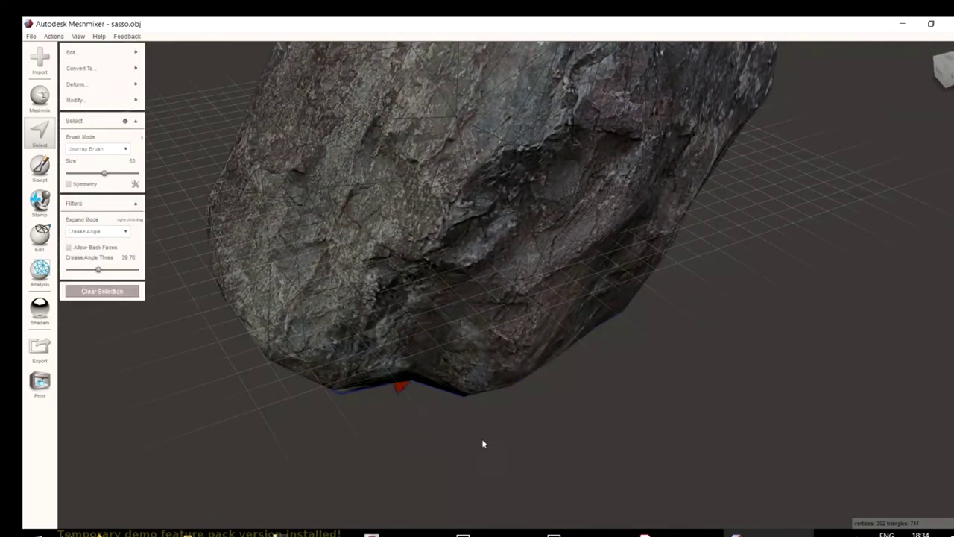
pyautogui.press('x')
pyautogui.moveTo(505, 450)
pyautogui.mouseDown(button='right')
pyautogui.moveTo(524, 385)
pyautogui.moveTo(434, 264)
pyautogui.moveTo(256, 222)
pyautogui.moveTo(205, 241)
pyautogui.moveTo(247, 273)
pyautogui.moveTo(611, 218)
pyautogui.mouseUp(button='right')
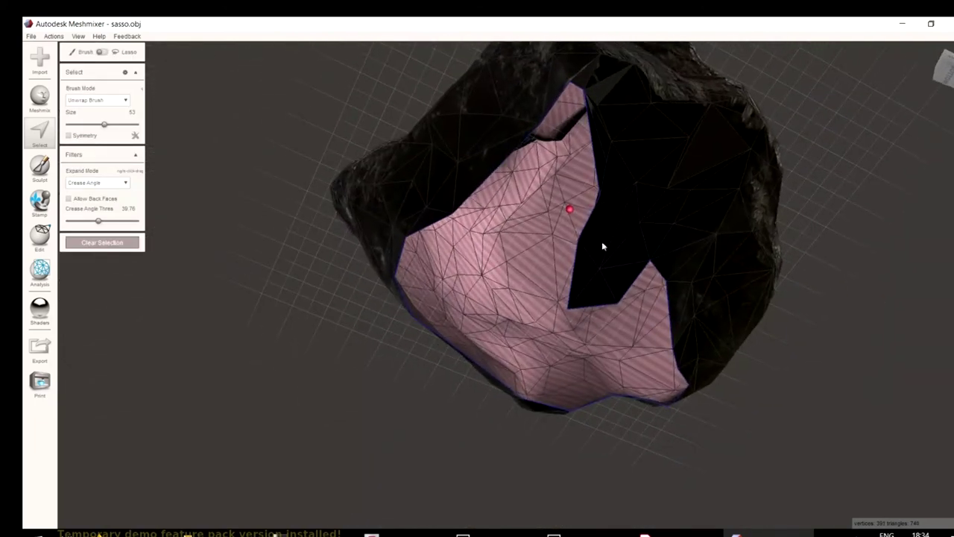
pyautogui.moveTo(628, 271); pyautogui.dragTo(350, 261, button='right')
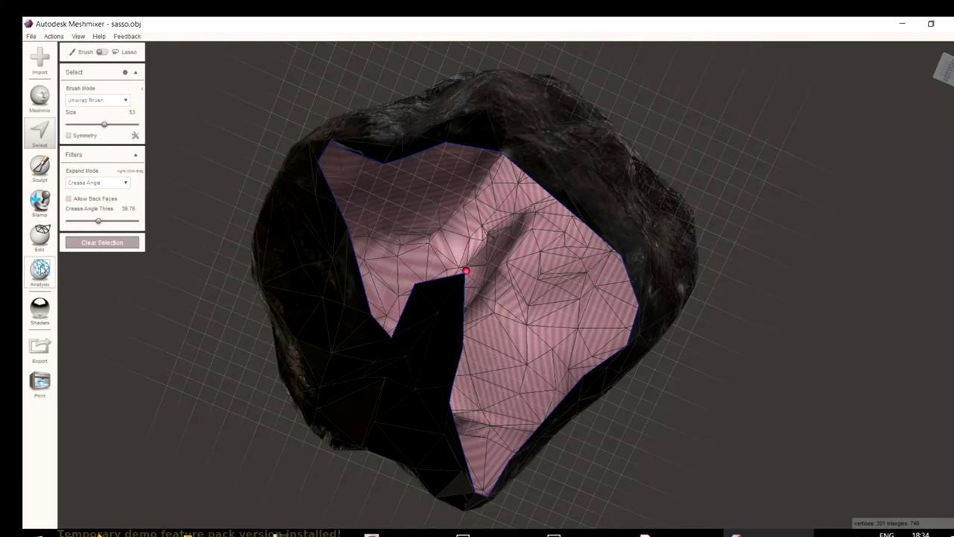
# Try to repair the rock's detected defects one by one with the Inspector in Flat Fill mode.
pyautogui.click(40, 270)
pyautogui.click(91, 53)
pyautogui.moveTo(520, 272); pyautogui.dragTo(575, 431, button='right')
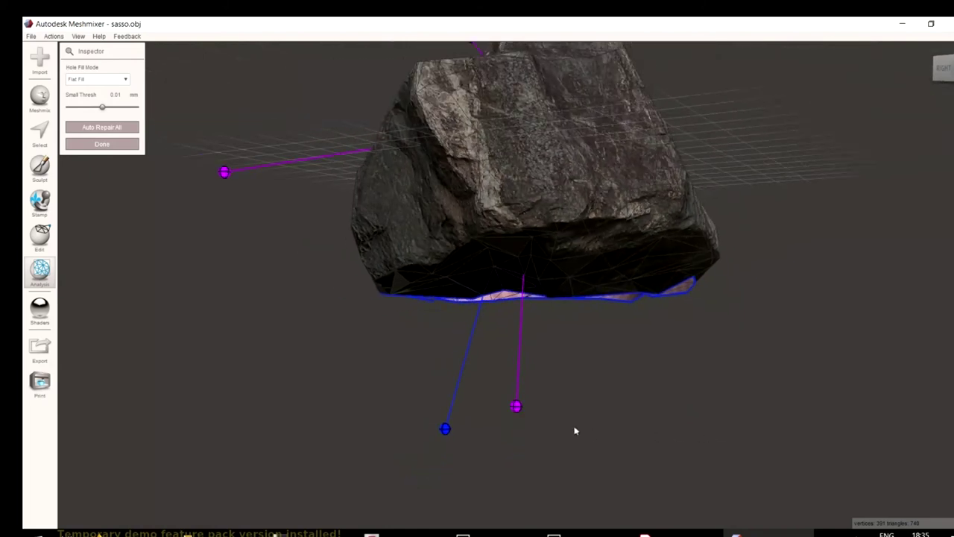
pyautogui.click(516, 407)
pyautogui.moveTo(351, 311); pyautogui.dragTo(668, 215, button='right')
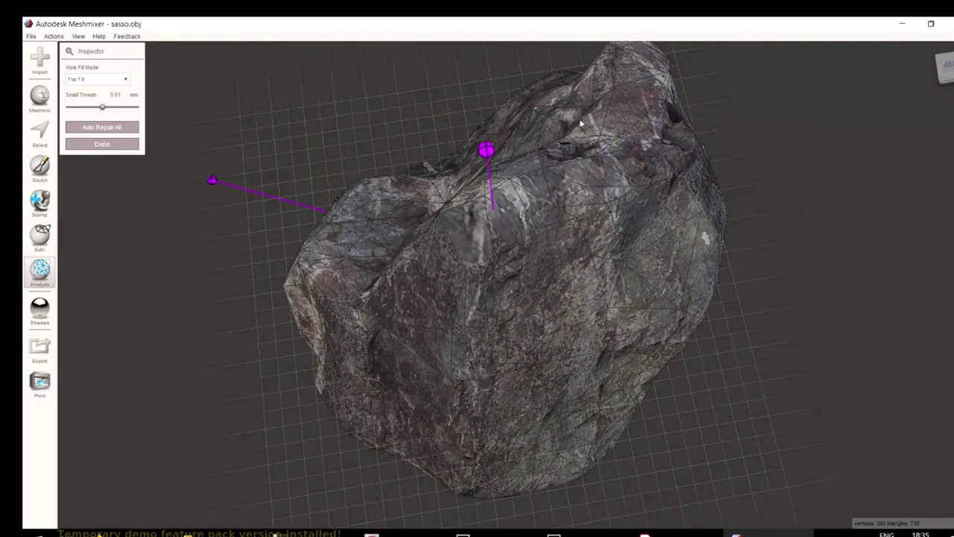
pyautogui.moveTo(492, 155); pyautogui.dragTo(402, 184, button='right')
pyautogui.moveTo(232, 357); pyautogui.dragTo(547, 341, button='right')
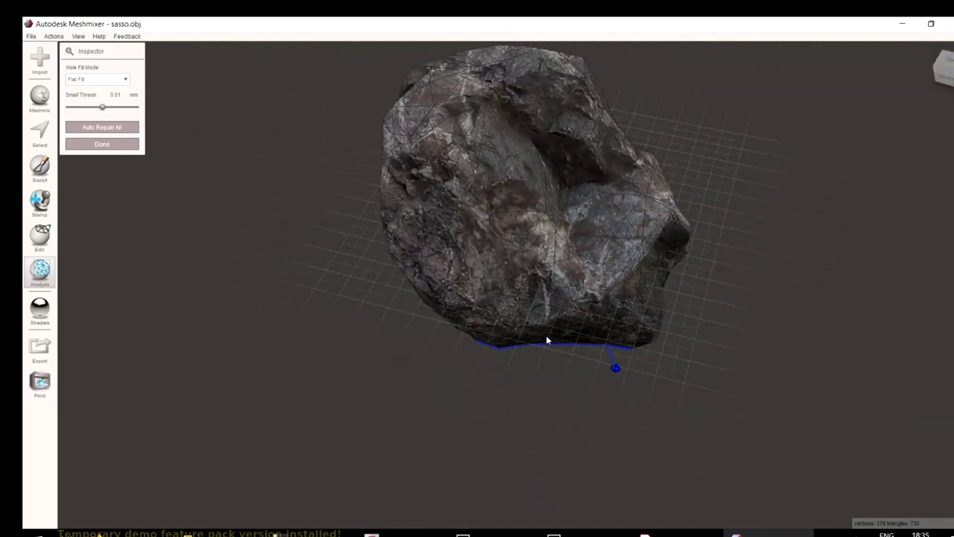
pyautogui.press('Escape')
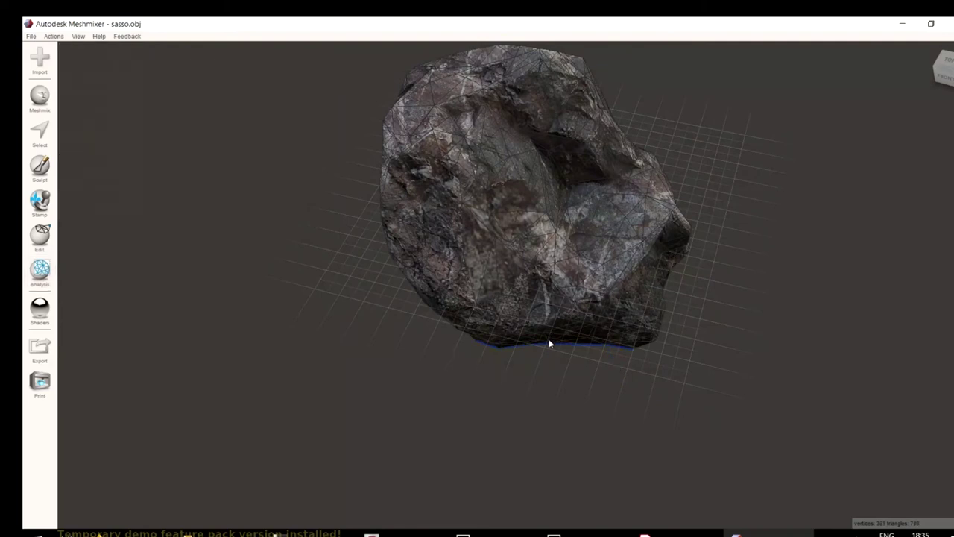
# Run the Inspector on the rock and examine up close where the small-defect markers attach to its surface.
pyautogui.click(39, 270)
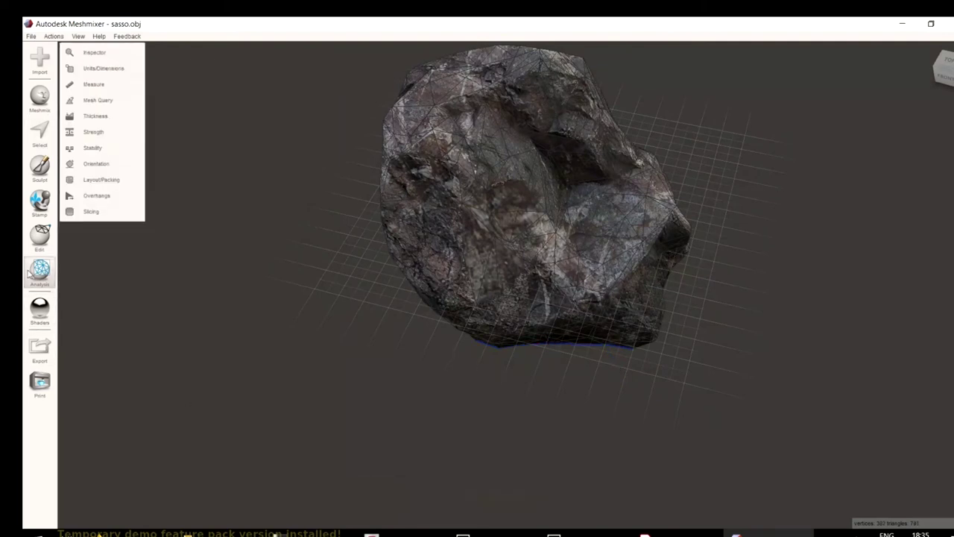
pyautogui.click(95, 52)
pyautogui.moveTo(422, 256); pyautogui.dragTo(578, 298, button='right')
pyautogui.scroll(5, 578, 298)
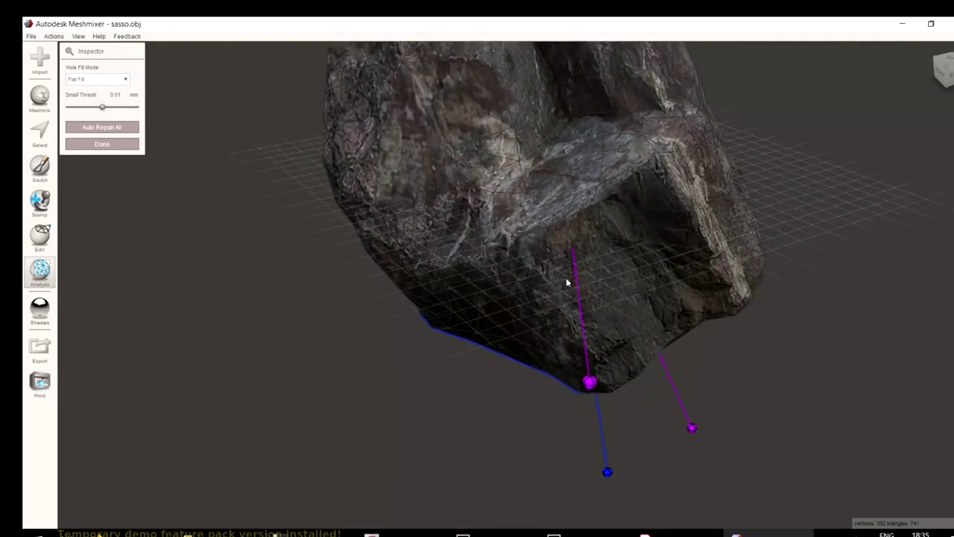
pyautogui.scroll(6, 608, 220)
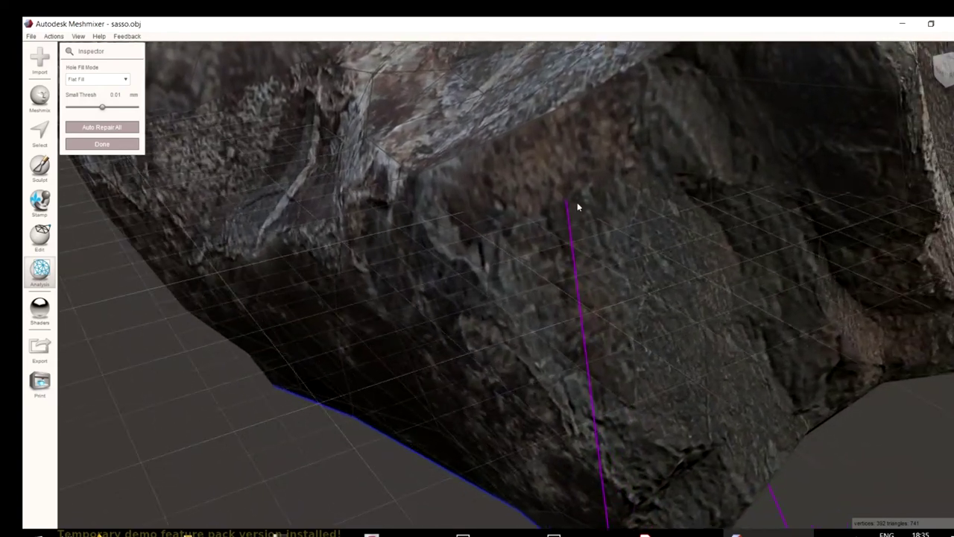
pyautogui.scroll(7, 586, 178)
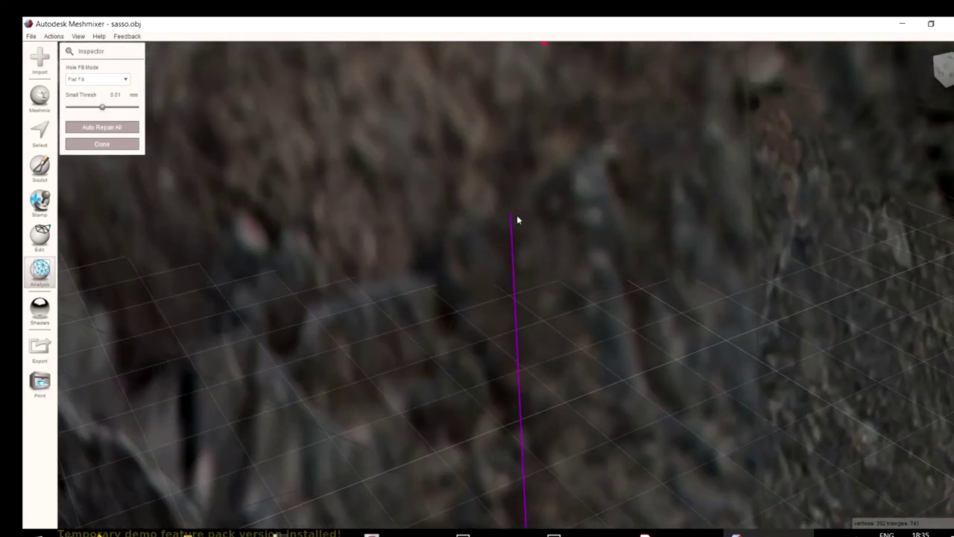
pyautogui.moveTo(504, 197); pyautogui.dragTo(498, 298, button='middle')
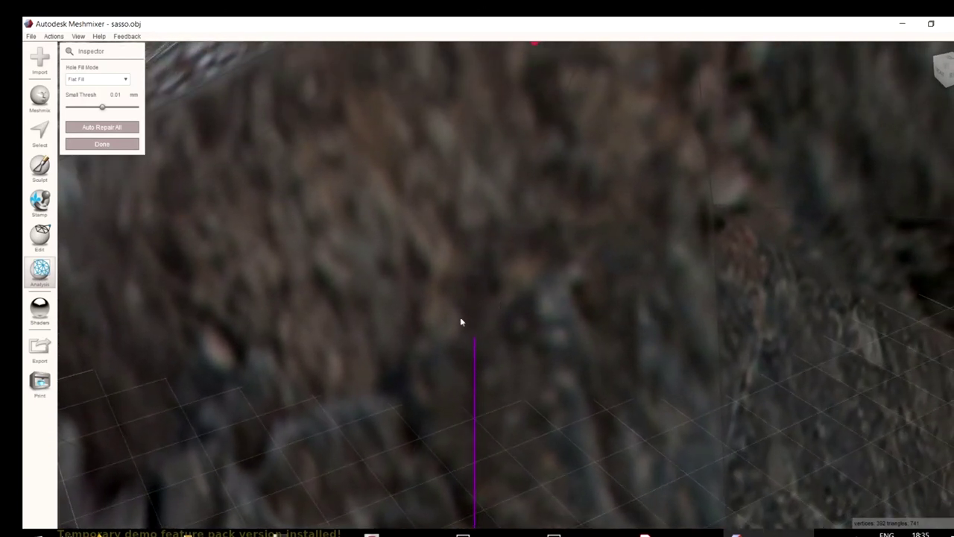
pyautogui.click(77, 35)
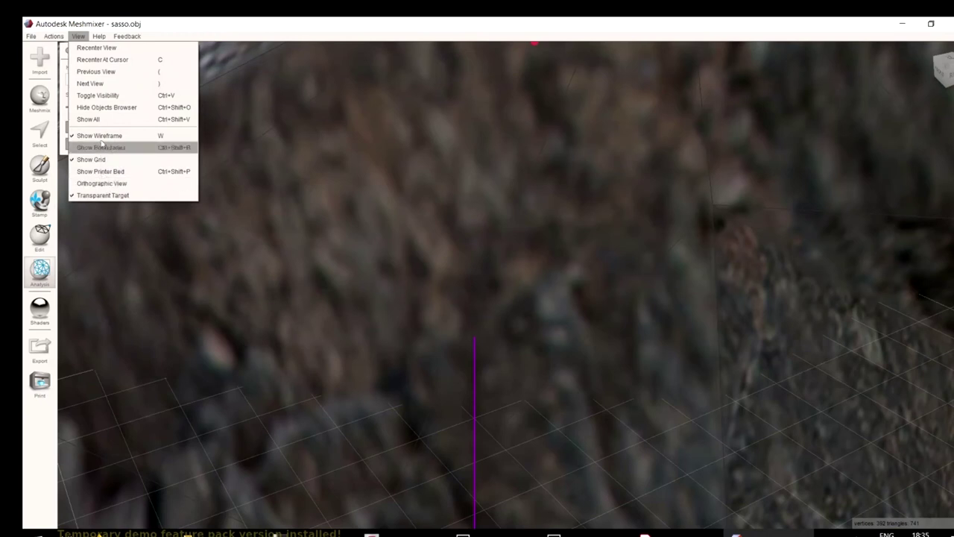
pyautogui.click(486, 278)
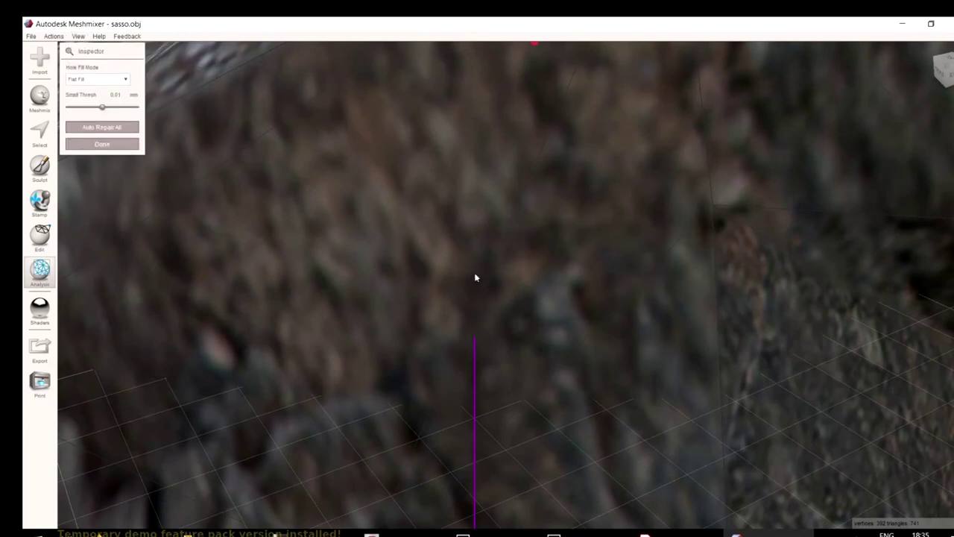
pyautogui.scroll(-10, 474, 277)
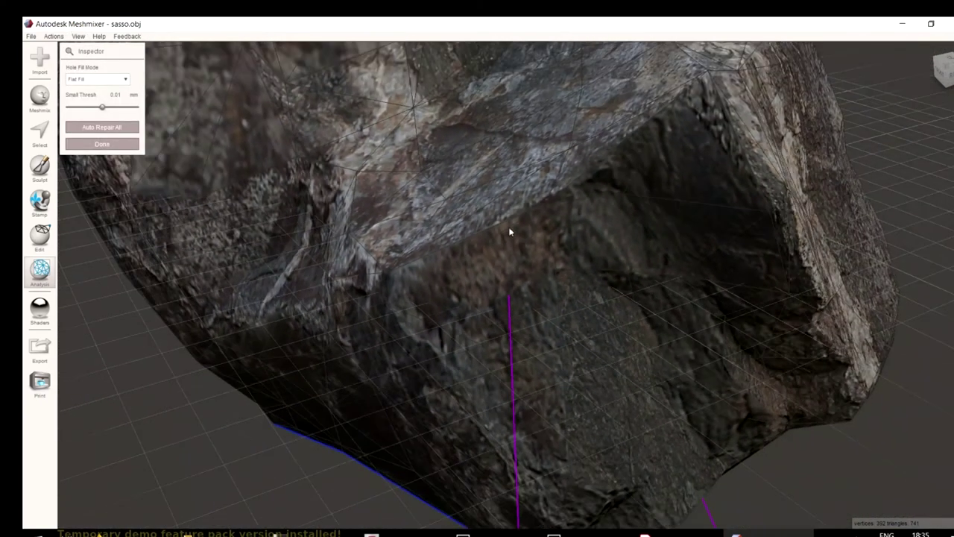
pyautogui.scroll(-10, 509, 232)
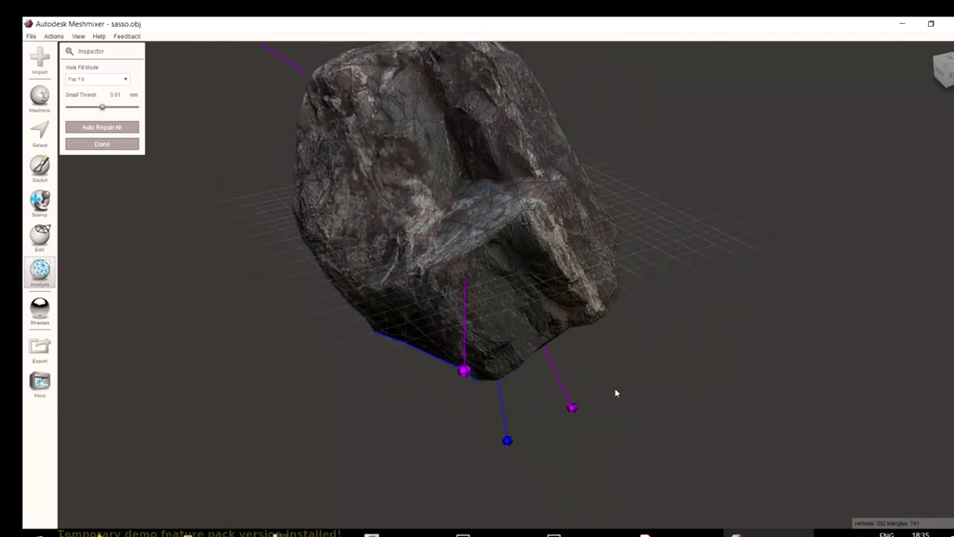
pyautogui.scroll(-3, 513, 350)
# Try an automatic repair of all the rock's defects in Smooth Fill mode and inspect the filled underside.
pyautogui.click(102, 79)
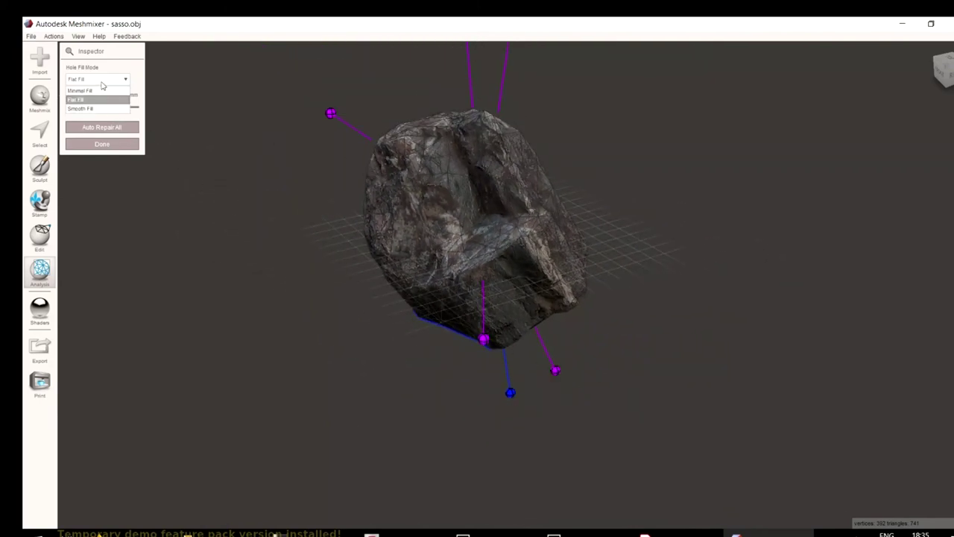
pyautogui.click(93, 109)
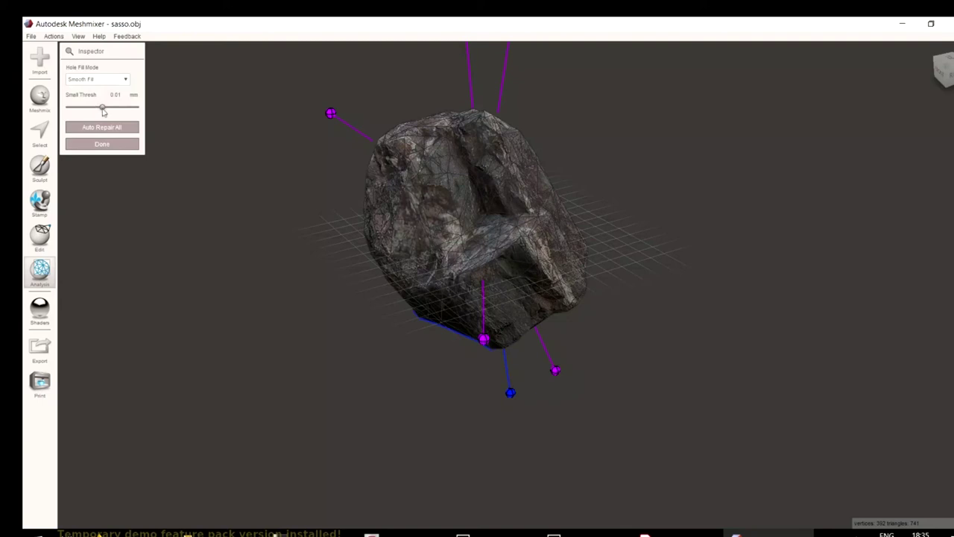
pyautogui.click(112, 127)
pyautogui.moveTo(701, 406); pyautogui.dragTo(792, 125, button='right')
pyautogui.scroll(8, 489, 283)
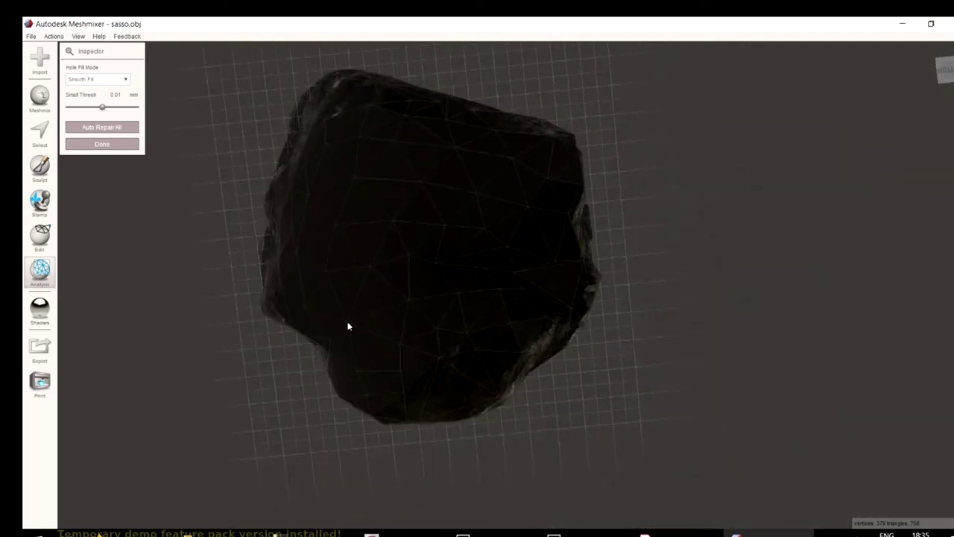
pyautogui.moveTo(348, 326); pyautogui.dragTo(255, 400, button='right')
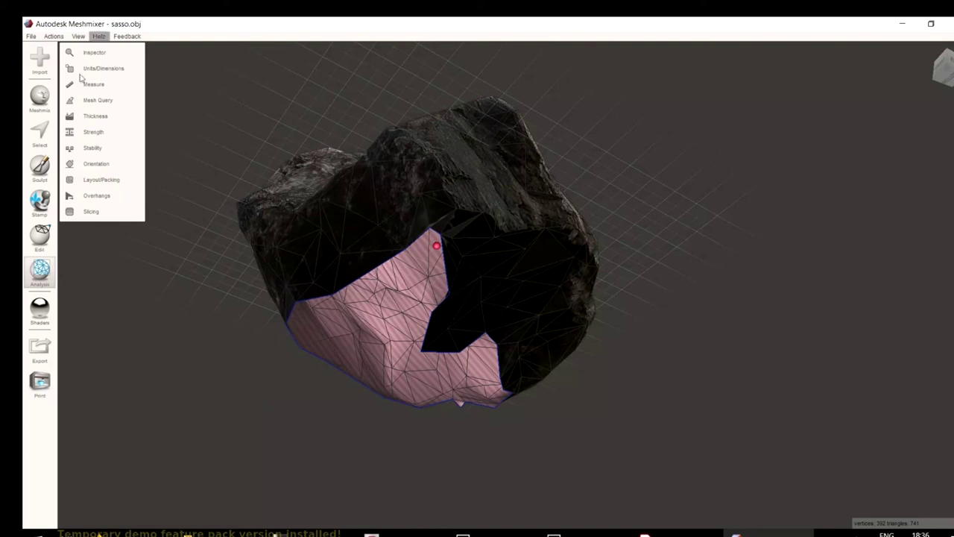
# Run the Inspector on the open rock, set the hole fill mode to Smooth Fill and auto-repair all defects.
pyautogui.click(88, 52)
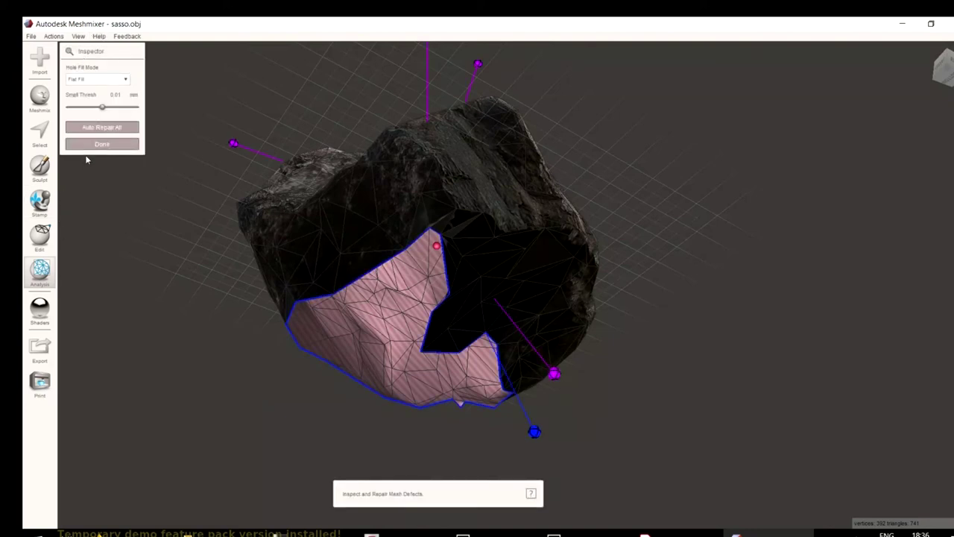
pyautogui.click(102, 81)
pyautogui.click(87, 116)
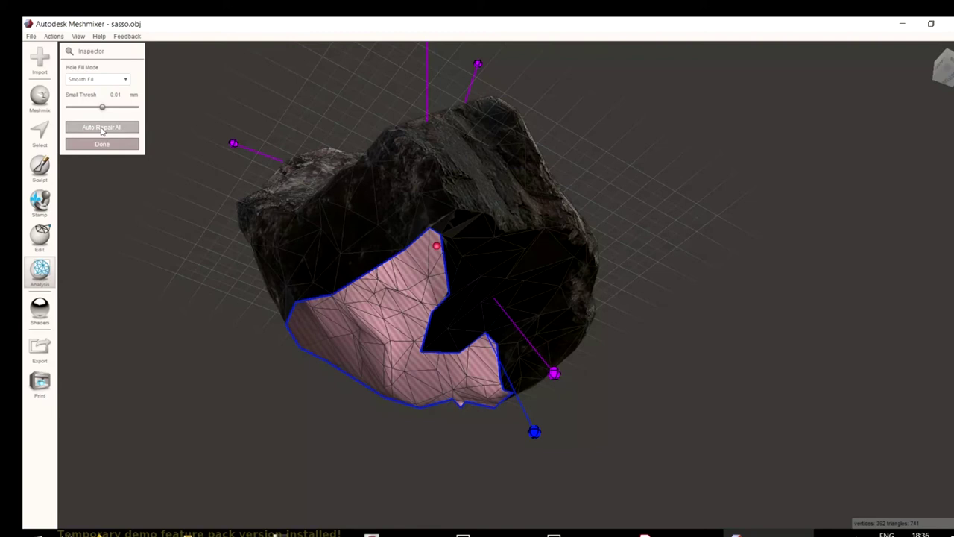
pyautogui.click(102, 128)
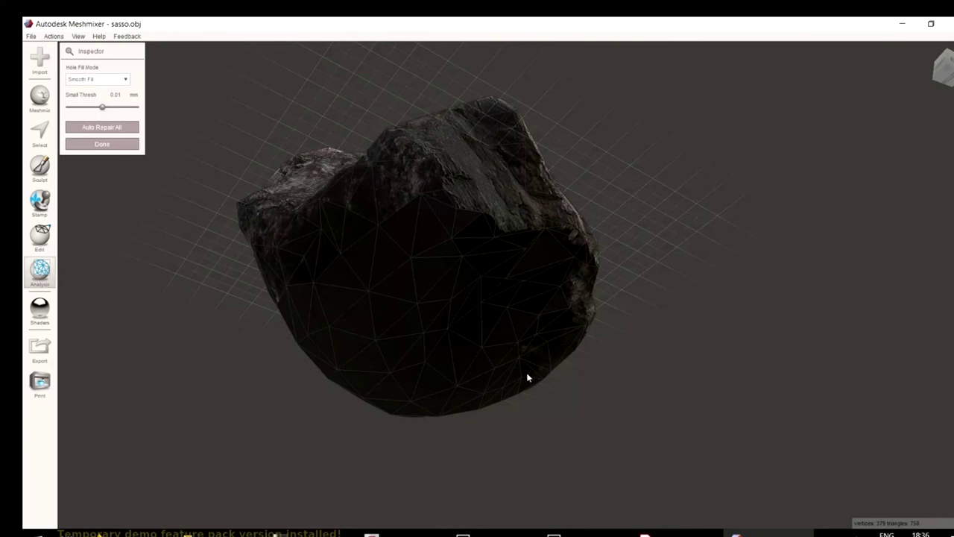
pyautogui.moveTo(656, 379); pyautogui.dragTo(485, 246, button='right')
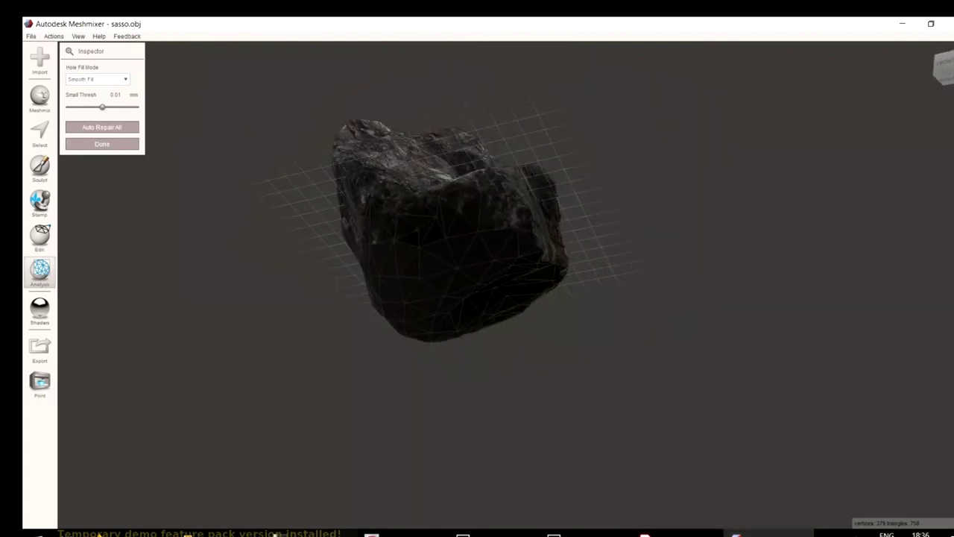
# View the texture image sasso.jpg and the rock photo RockScan_Test (50).jpg outside Meshmixer, close both and return to Meshmixer.
pyautogui.click(943, 534)
pyautogui.click(953, 534)
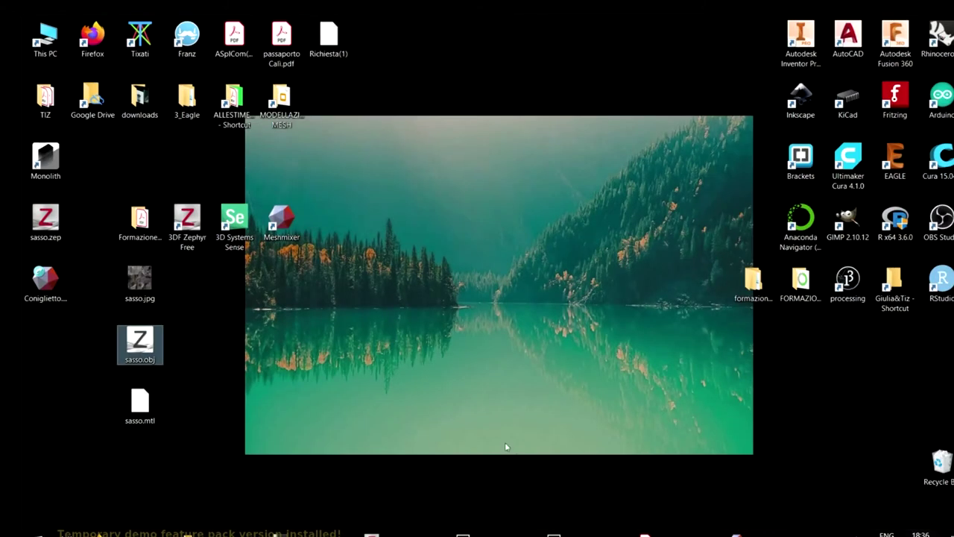
pyautogui.doubleClick(146, 287)
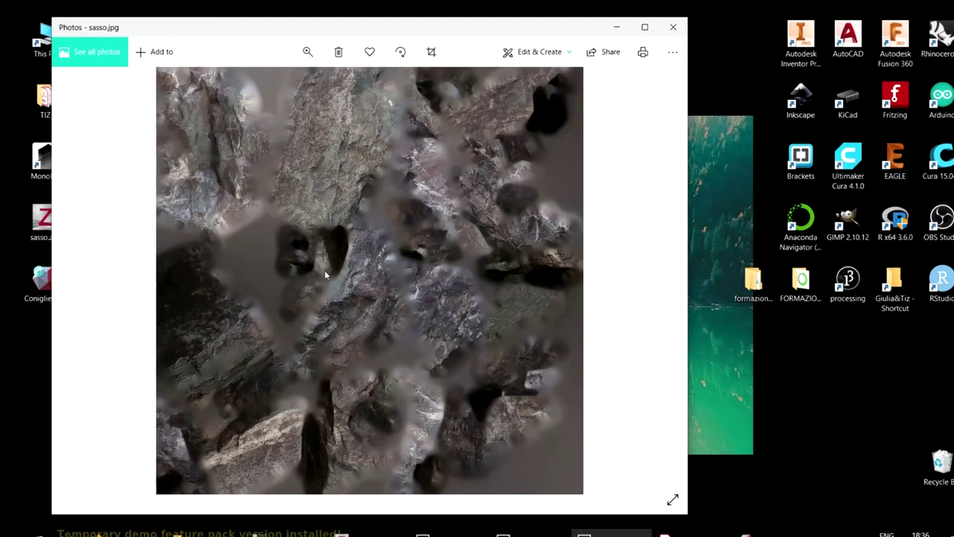
pyautogui.click(673, 27)
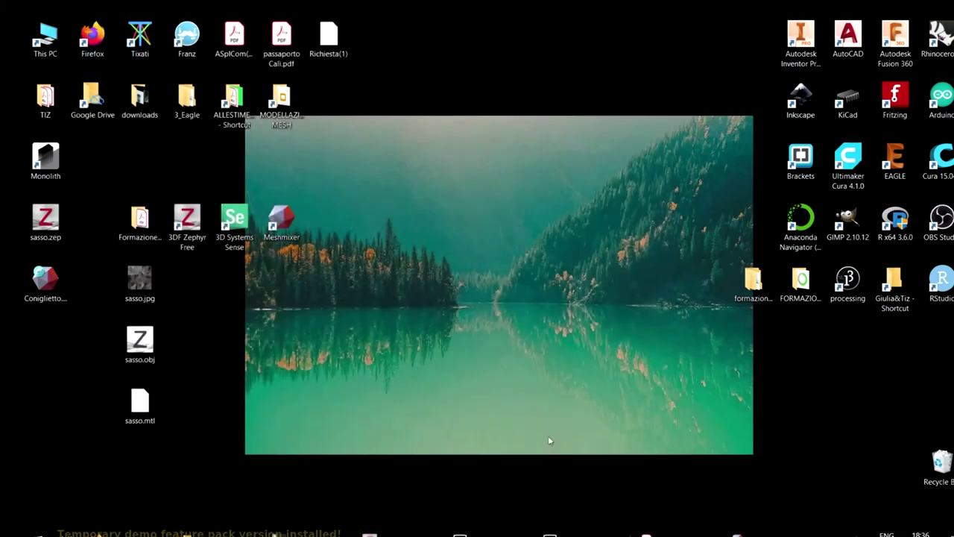
pyautogui.click(549, 440)
pyautogui.click(938, 27)
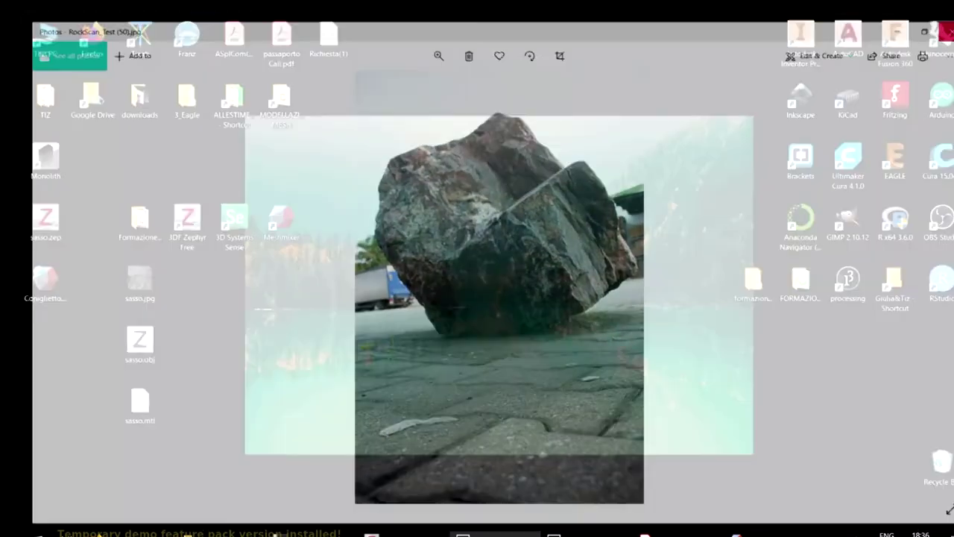
pyautogui.click(716, 532)
# Try to toggle the Objects Browser and restore the window's size before maximizing it again.
pyautogui.moveTo(706, 298); pyautogui.dragTo(531, 286, button='right')
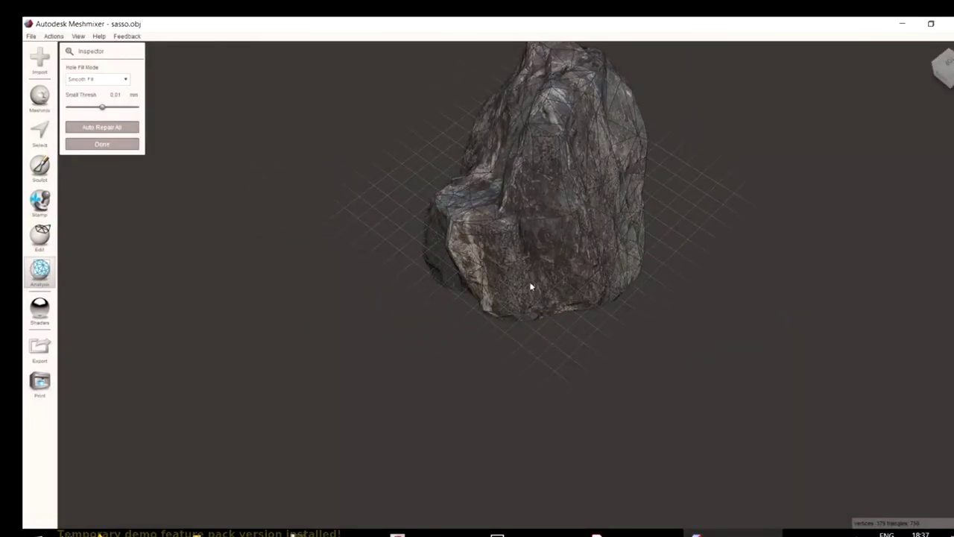
pyautogui.click(78, 36)
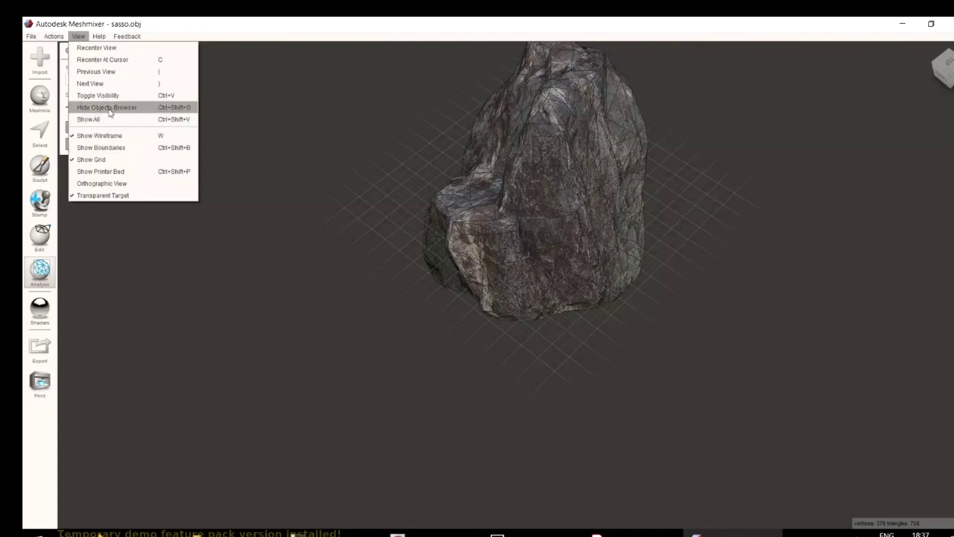
pyautogui.click(109, 112)
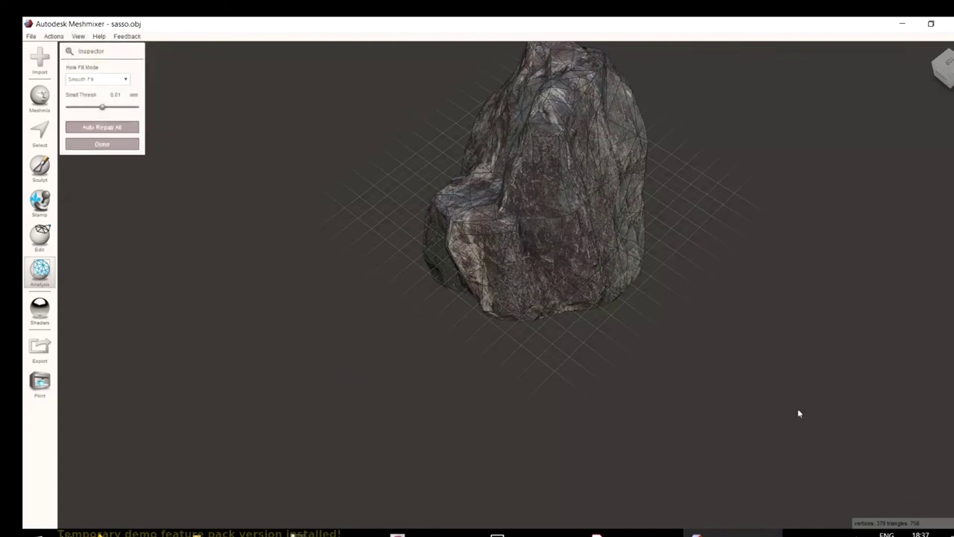
pyautogui.doubleClick(820, 29)
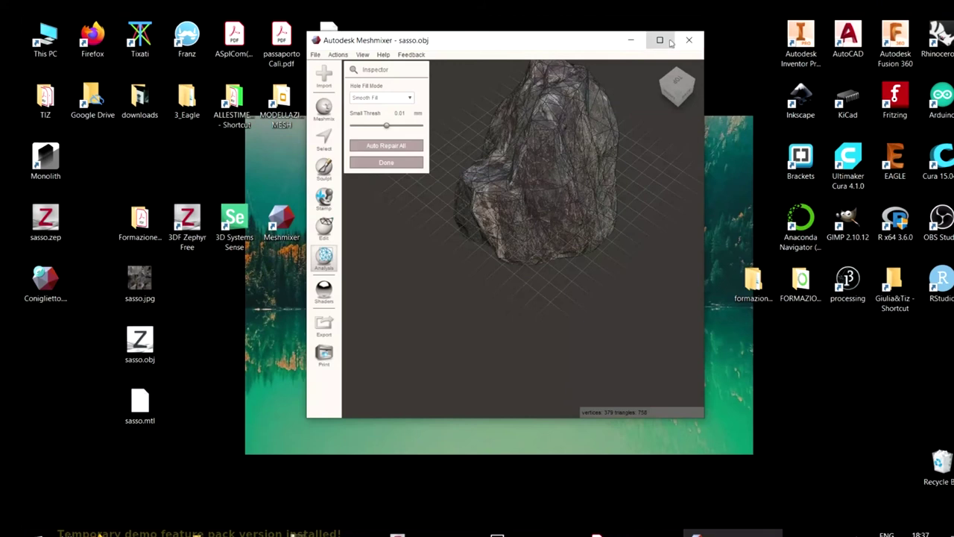
pyautogui.click(704, 39)
pyautogui.click(78, 36)
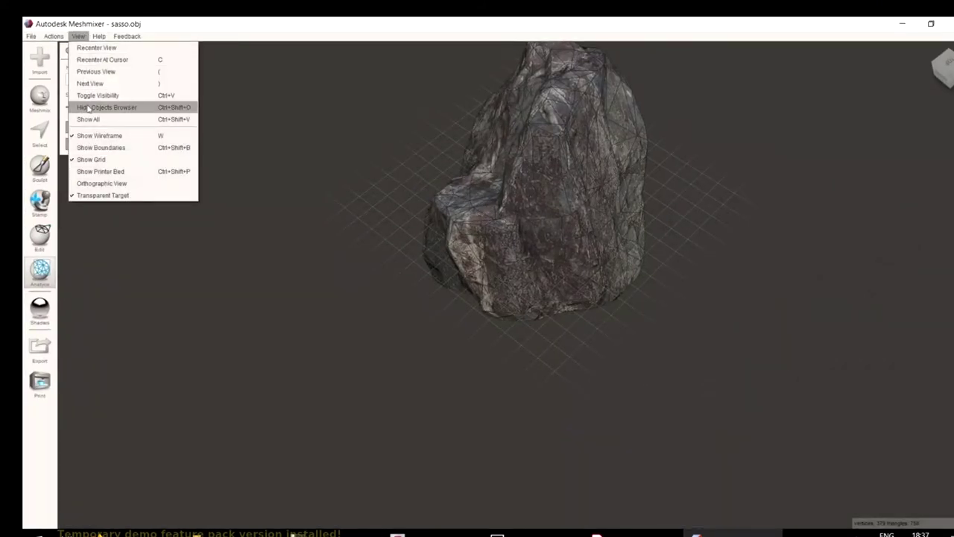
pyautogui.moveTo(371, 324); pyautogui.dragTo(540, 298, button='right')
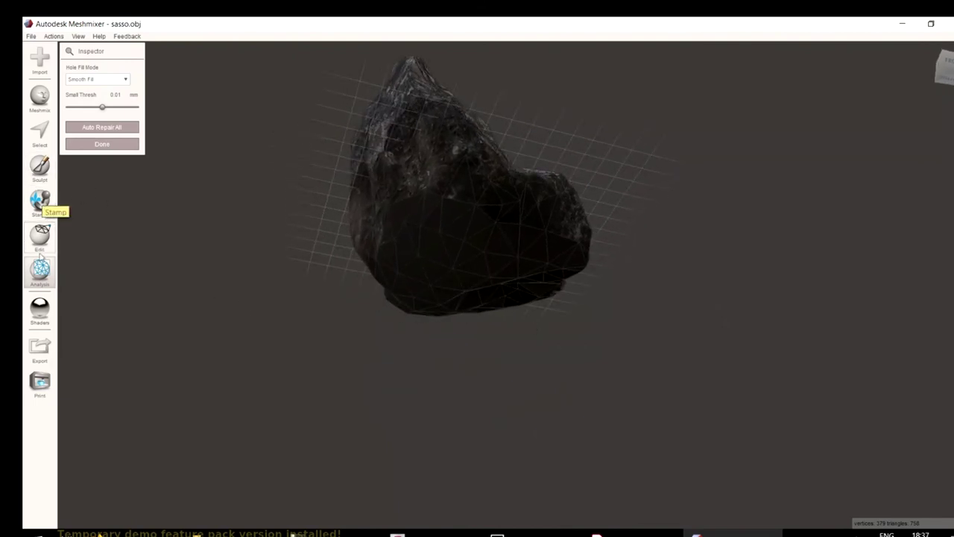
pyautogui.click(41, 215)
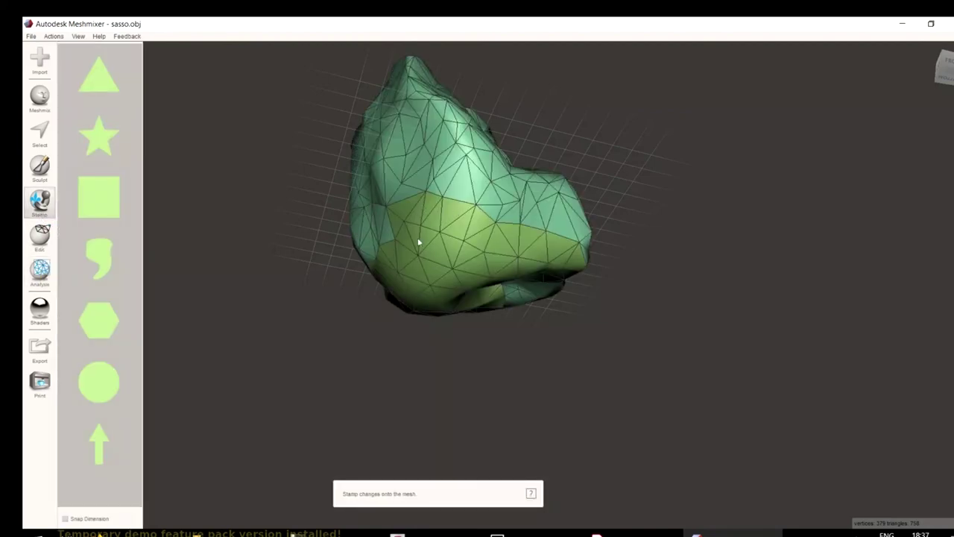
pyautogui.click(99, 254)
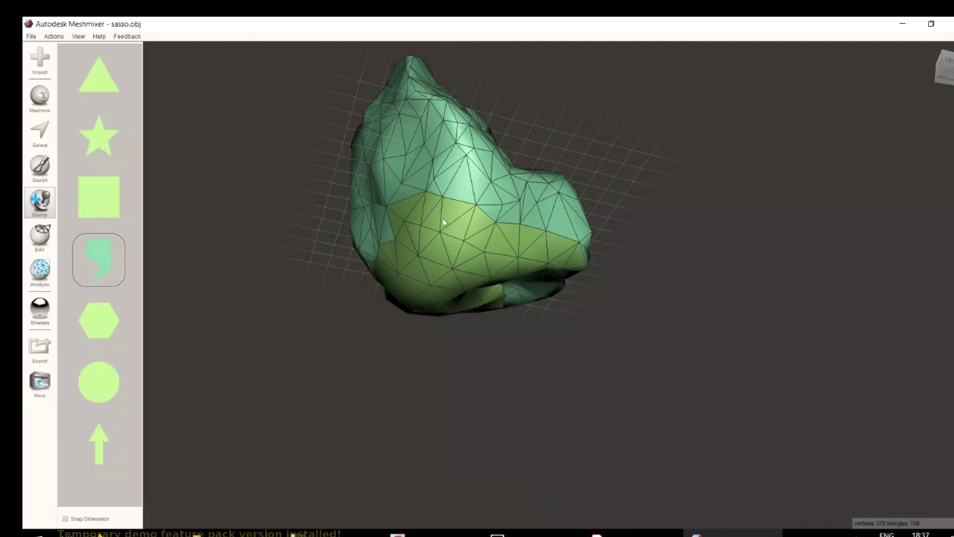
pyautogui.press('Escape')
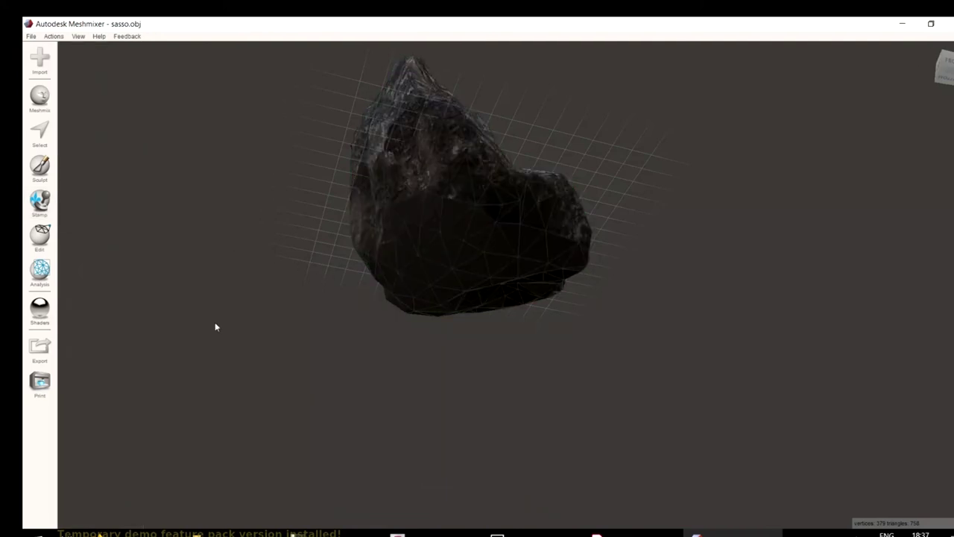
# Start sculpting and try to paint the rock's filled underside with the volume PaintVertex brush.
pyautogui.click(45, 170)
pyautogui.click(91, 71)
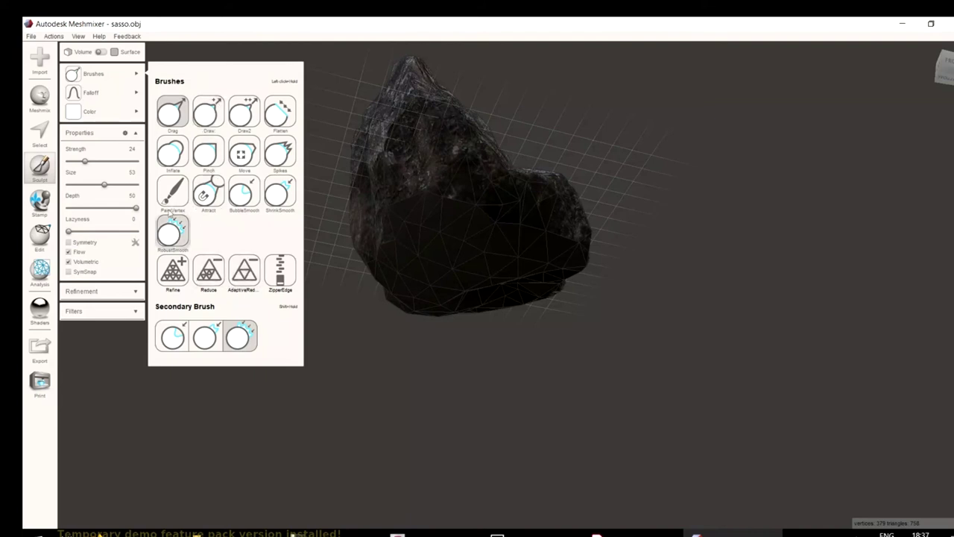
pyautogui.click(175, 197)
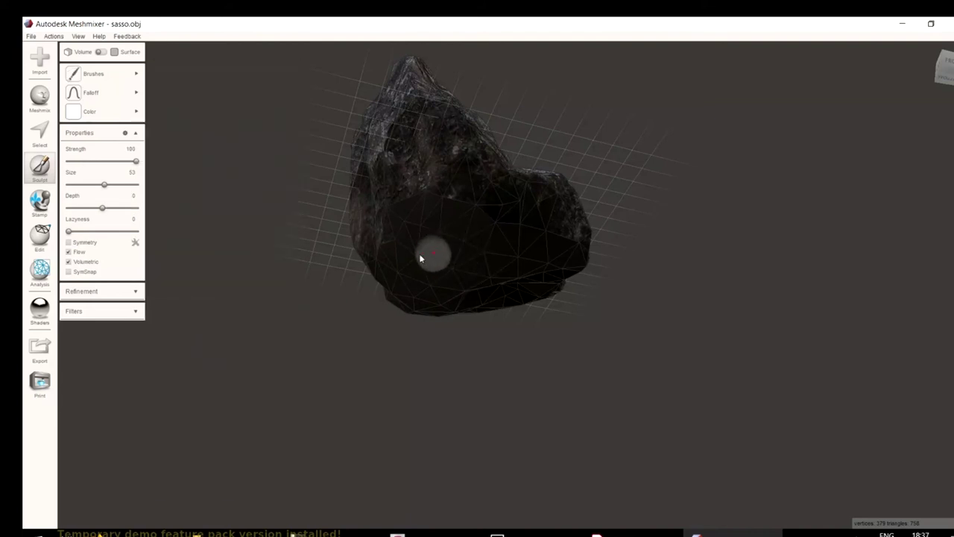
pyautogui.click(117, 72)
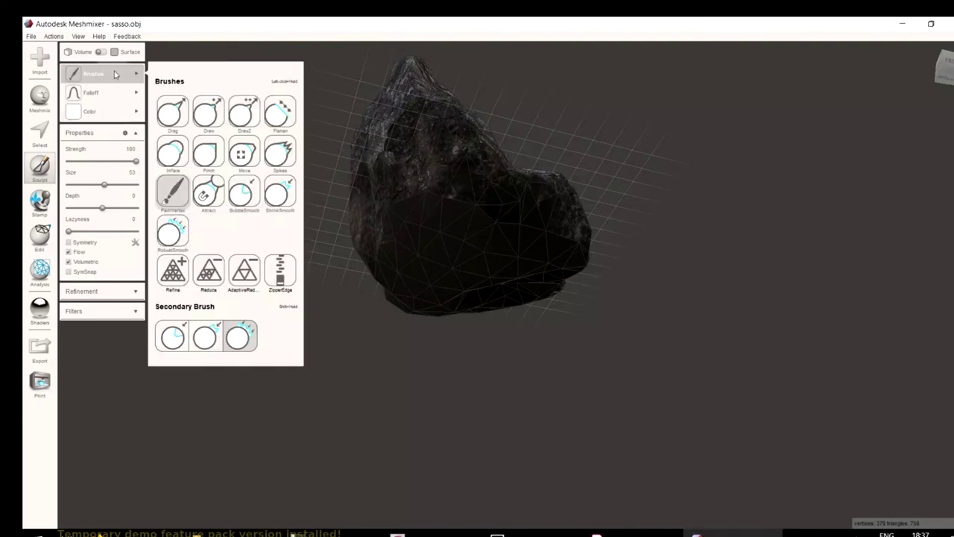
pyautogui.click(117, 91)
pyautogui.moveTo(464, 251)
pyautogui.mouseDown()
pyautogui.moveTo(394, 263)
pyautogui.moveTo(459, 240)
pyautogui.moveTo(406, 203)
pyautogui.moveTo(376, 234)
pyautogui.moveTo(402, 231)
pyautogui.moveTo(433, 249)
pyautogui.moveTo(430, 296)
pyautogui.moveTo(443, 297)
pyautogui.moveTo(411, 326)
pyautogui.mouseUp()
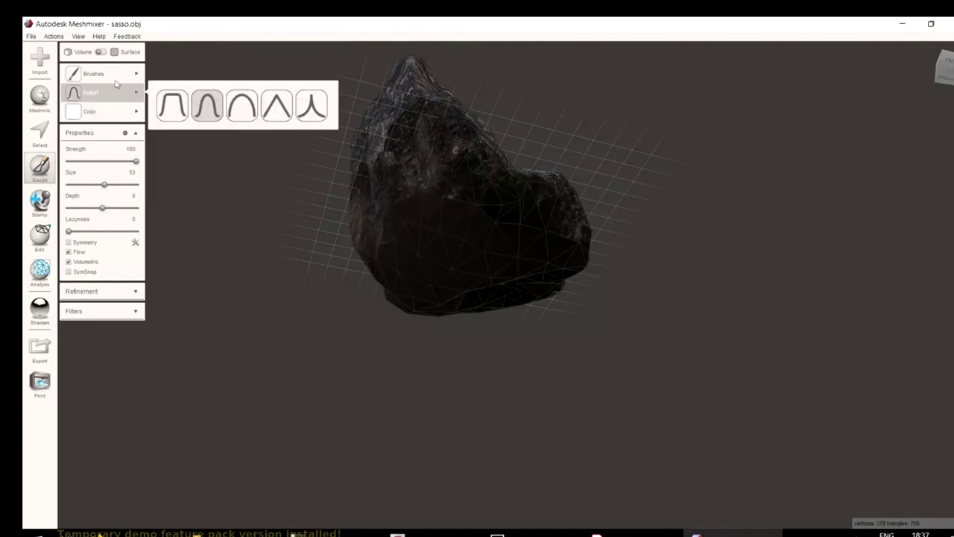
pyautogui.moveTo(97, 74)
pyautogui.click(176, 195)
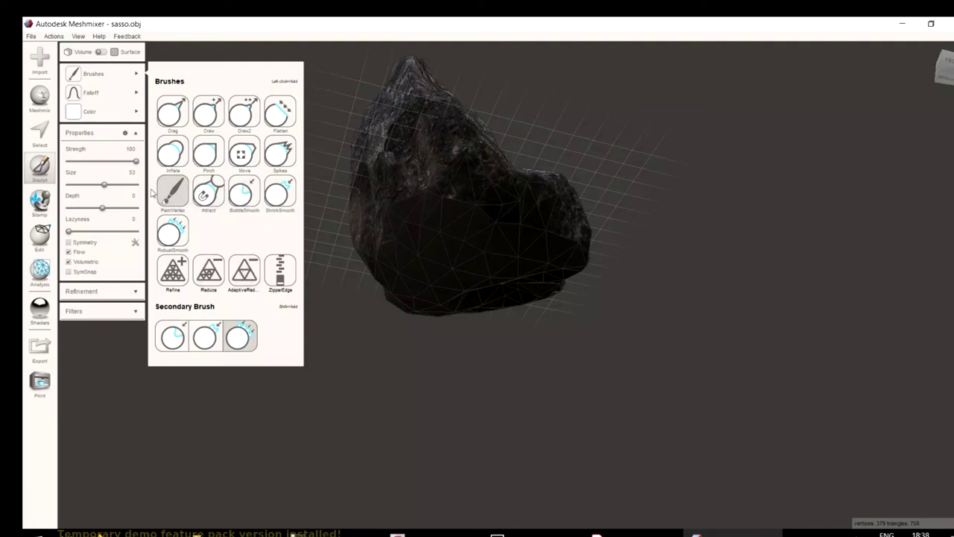
# Switch to surface brushes and paint the filled underside with the PaintVertex brush in a light beige color.
pyautogui.click(106, 53)
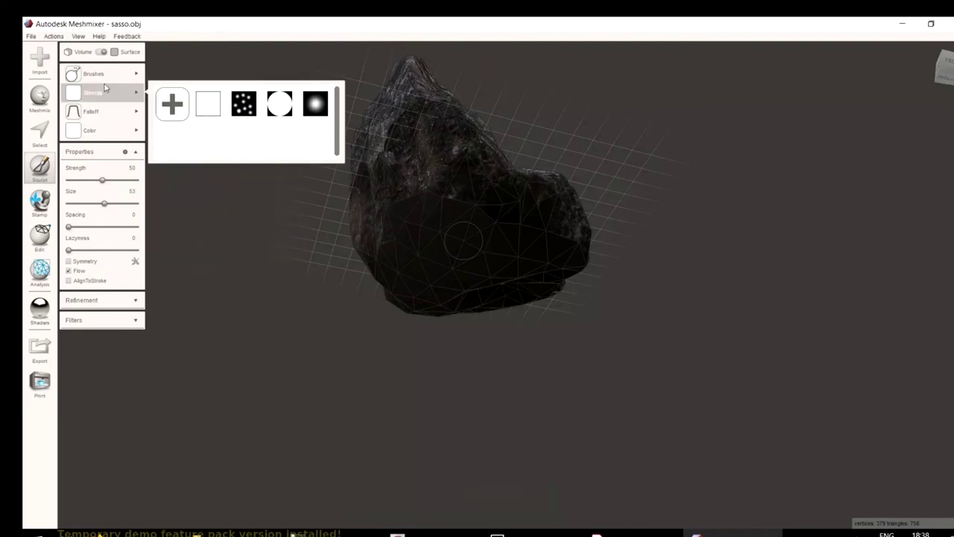
pyautogui.moveTo(105, 82)
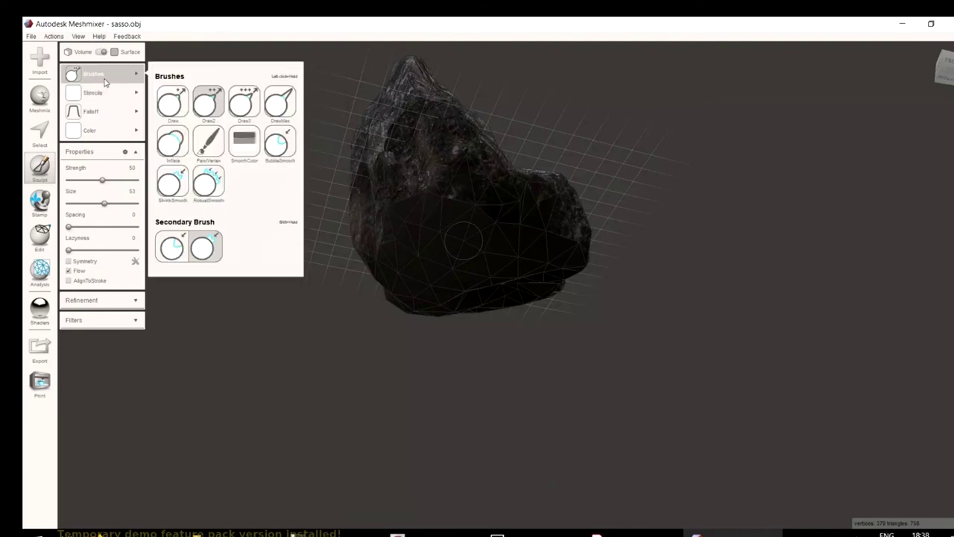
pyautogui.click(210, 143)
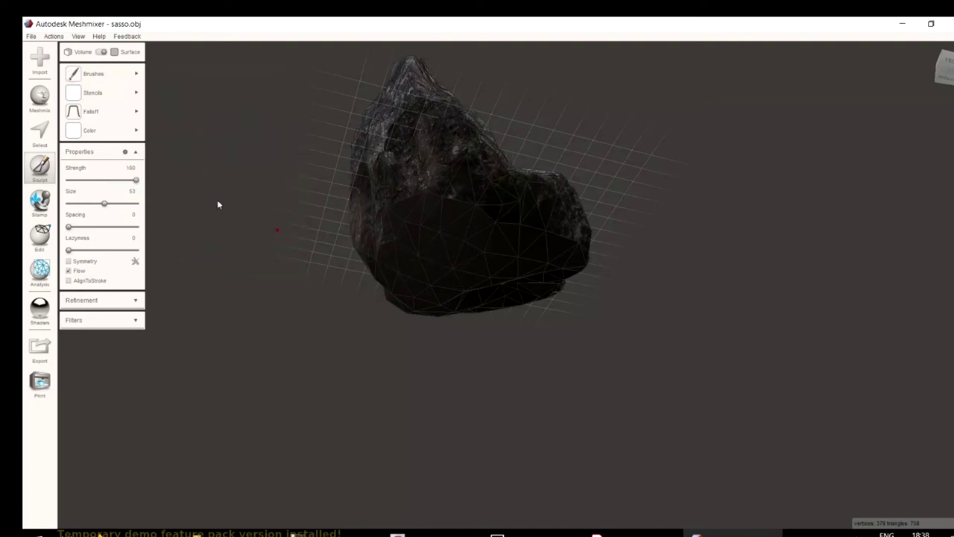
pyautogui.click(115, 96)
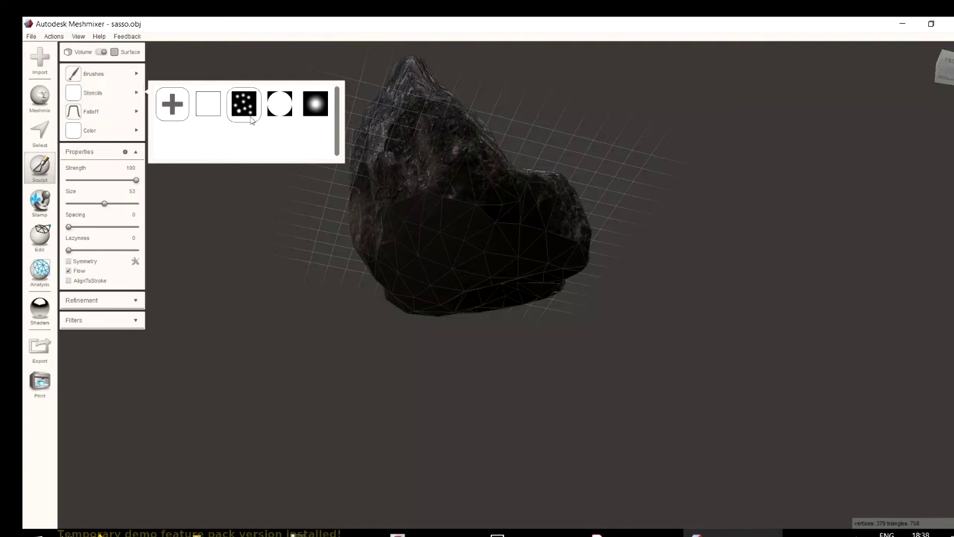
pyautogui.moveTo(138, 131)
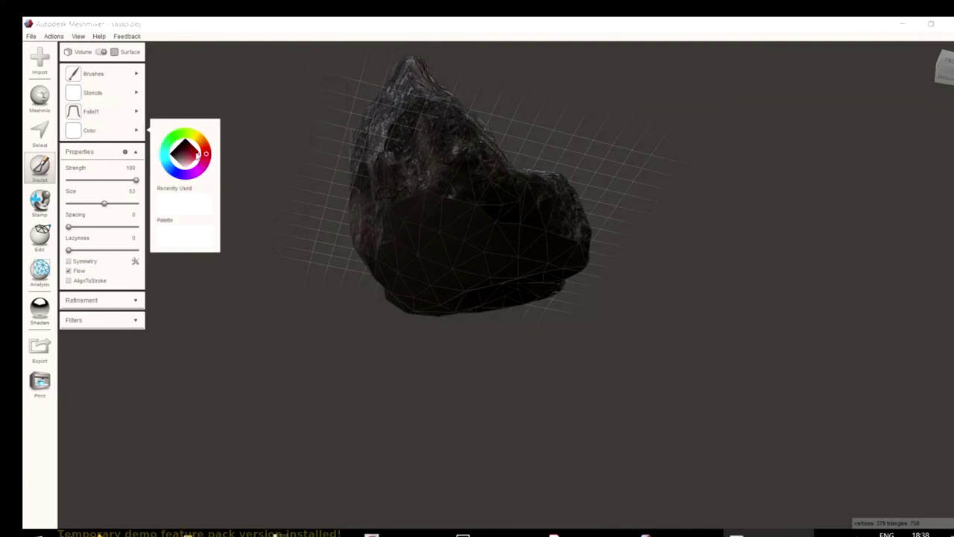
pyautogui.moveTo(193, 159)
pyautogui.mouseDown()
pyautogui.moveTo(187, 164)
pyautogui.moveTo(198, 173)
pyautogui.moveTo(205, 153)
pyautogui.moveTo(194, 152)
pyautogui.mouseUp()
pyautogui.moveTo(422, 288); pyautogui.dragTo(487, 298)
# Change the PaintVertex brush color to crimson red.
pyautogui.click(112, 130)
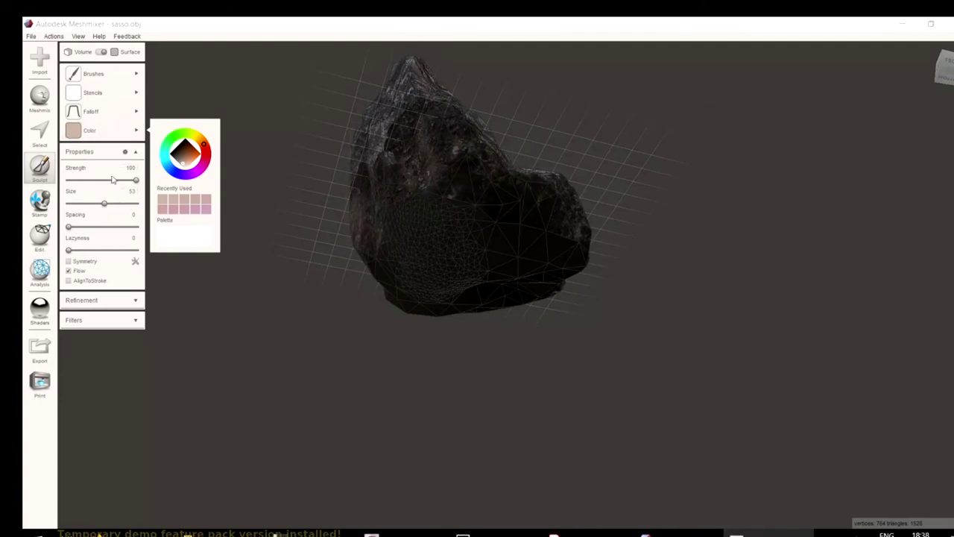
pyautogui.scroll(5, 401, 257)
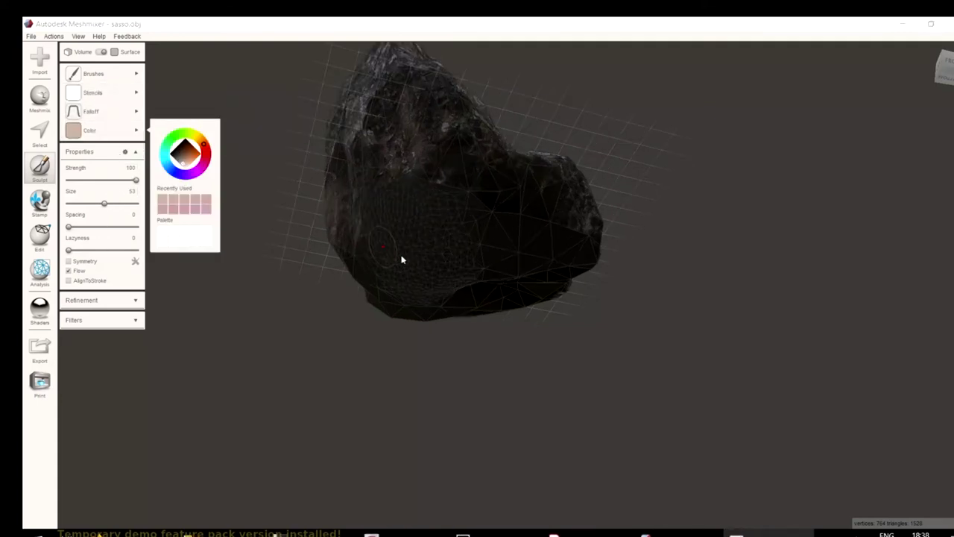
pyautogui.moveTo(360, 230); pyautogui.dragTo(328, 253, button='right')
pyautogui.click(112, 130)
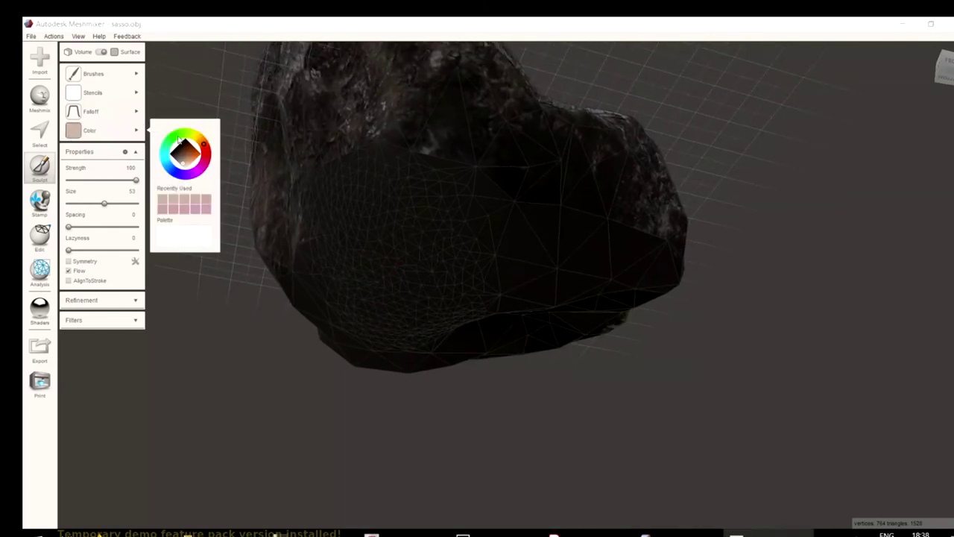
pyautogui.click(193, 158)
pyautogui.moveTo(203, 170); pyautogui.dragTo(206, 155)
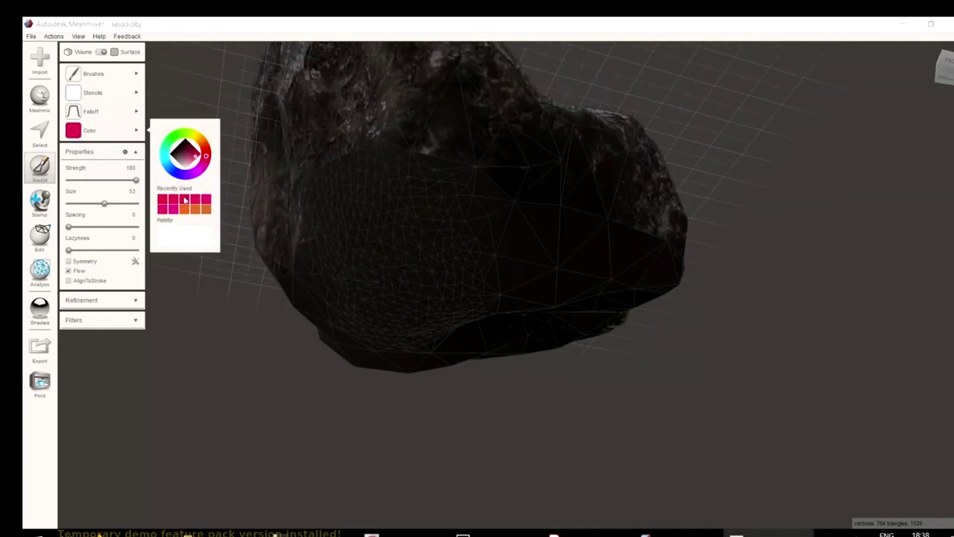
pyautogui.click(105, 168)
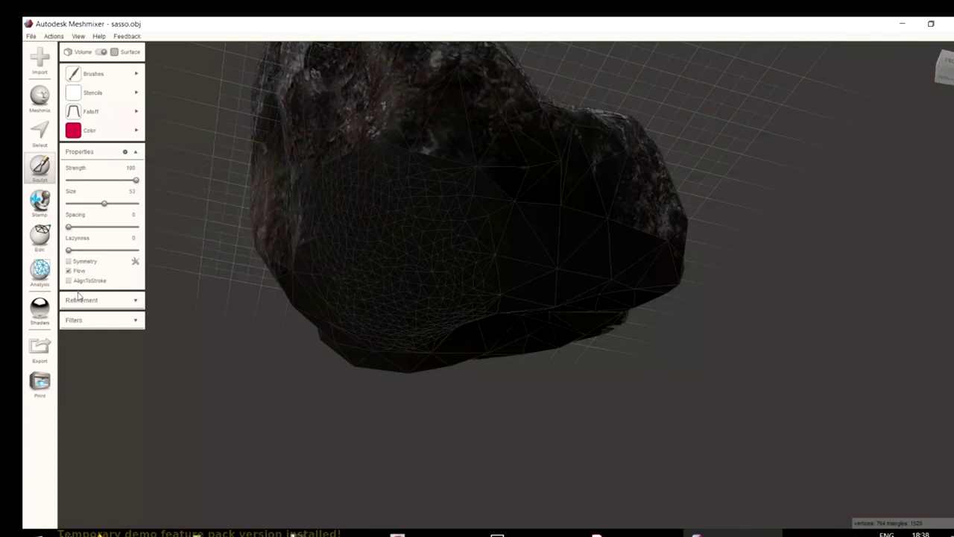
# Disable Enable Refinement for the PaintVertex brush, reselect that brush and show its filter options.
pyautogui.click(134, 301)
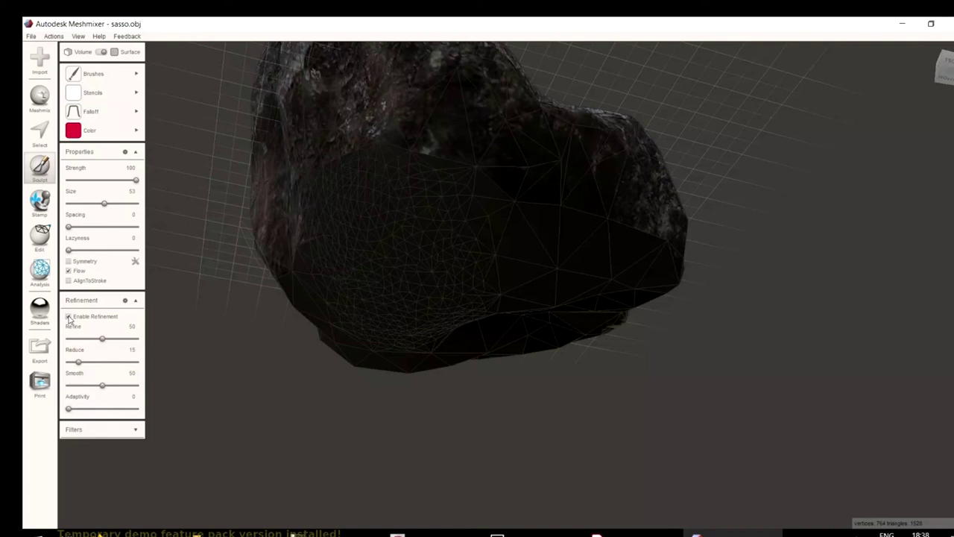
pyautogui.click(74, 75)
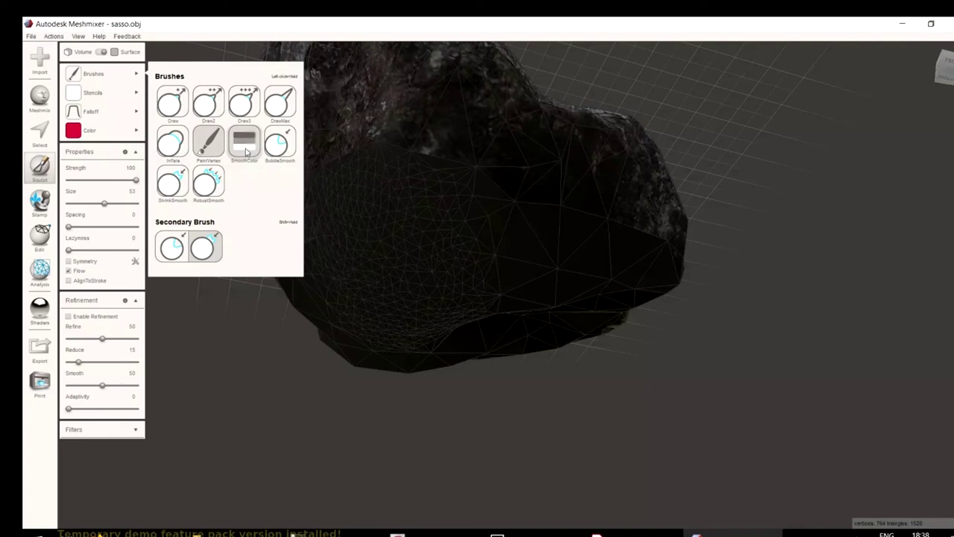
pyautogui.click(198, 152)
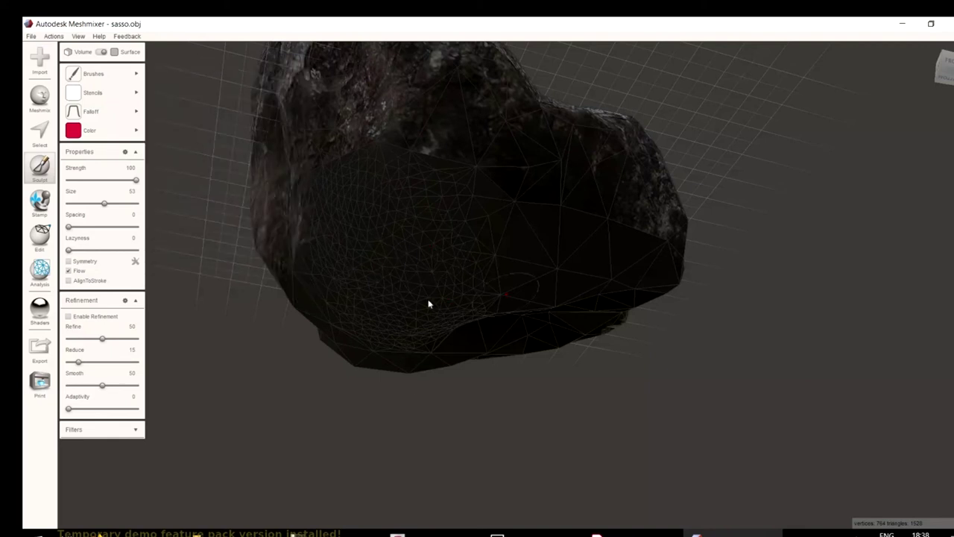
pyautogui.click(135, 431)
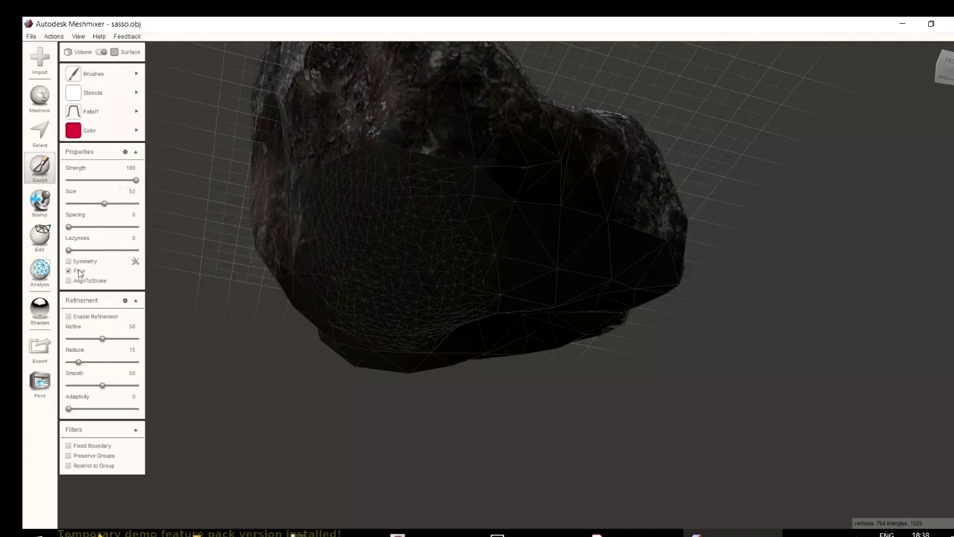
# Choose the soft white dot stencil and switch from PaintVertex to the Inflate surface brush.
pyautogui.click(95, 95)
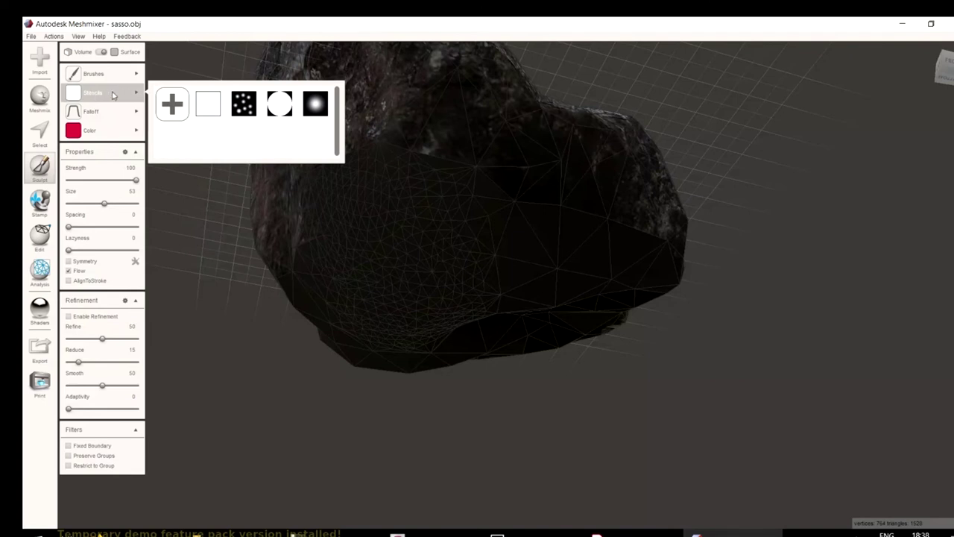
pyautogui.click(316, 104)
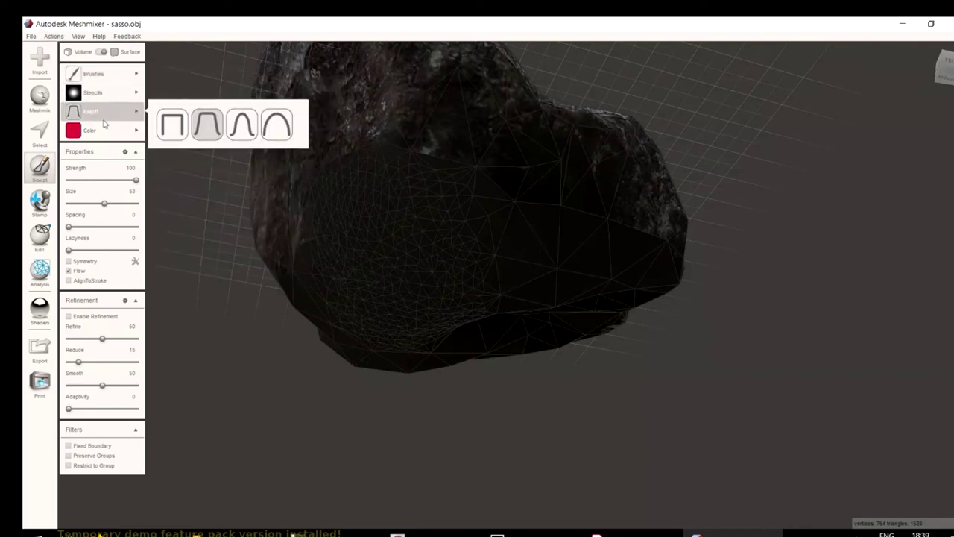
pyautogui.moveTo(103, 129)
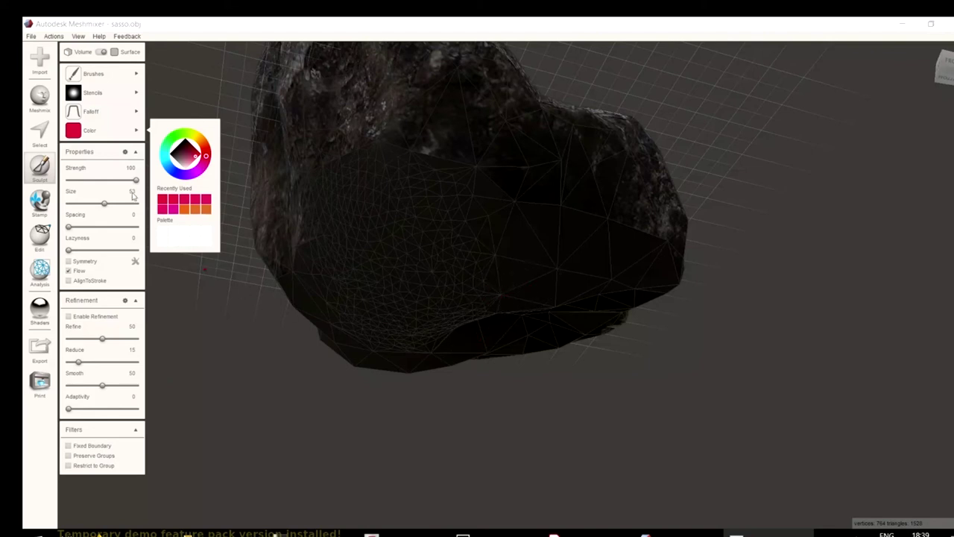
pyautogui.moveTo(129, 97)
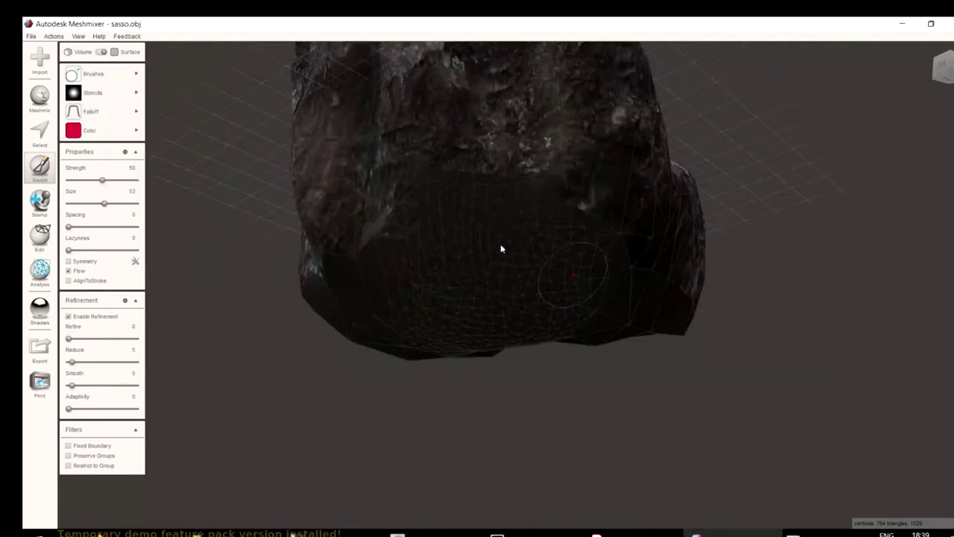
# Switch to the Draw surface brush and sculpt strokes over the rock's textured side.
pyautogui.moveTo(501, 249); pyautogui.dragTo(580, 263, button='right')
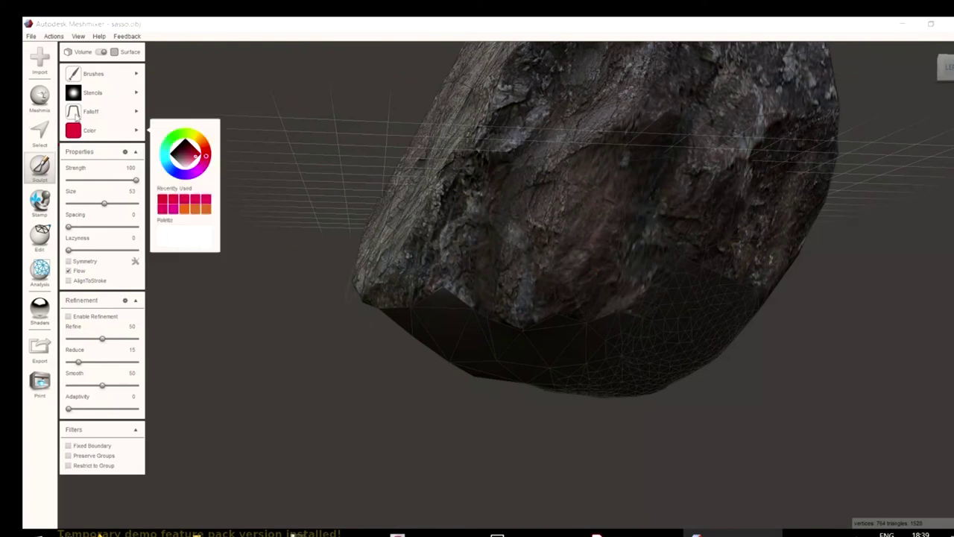
pyautogui.moveTo(112, 74)
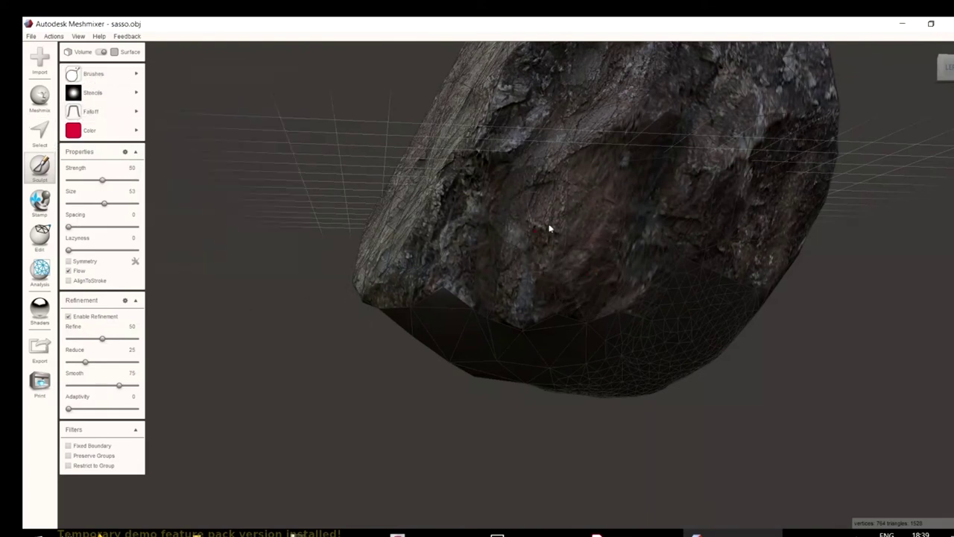
pyautogui.moveTo(545, 238); pyautogui.dragTo(633, 255, button='right')
pyautogui.moveTo(633, 255)
pyautogui.mouseDown()
pyautogui.moveTo(660, 237)
pyautogui.moveTo(584, 261)
pyautogui.moveTo(546, 240)
pyautogui.moveTo(526, 244)
pyautogui.moveTo(637, 202)
pyautogui.moveTo(691, 149)
pyautogui.moveTo(683, 177)
pyautogui.moveTo(621, 219)
pyautogui.moveTo(619, 308)
pyautogui.moveTo(553, 252)
pyautogui.moveTo(601, 204)
pyautogui.moveTo(696, 213)
pyautogui.moveTo(640, 147)
pyautogui.moveTo(704, 244)
pyautogui.moveTo(620, 222)
pyautogui.moveTo(634, 261)
pyautogui.mouseUp()
pyautogui.moveTo(634, 262)
pyautogui.mouseDown(button='right')
pyautogui.moveTo(751, 270)
pyautogui.moveTo(724, 258)
pyautogui.moveTo(767, 175)
pyautogui.moveTo(662, 226)
pyautogui.moveTo(648, 218)
pyautogui.mouseUp(button='right')
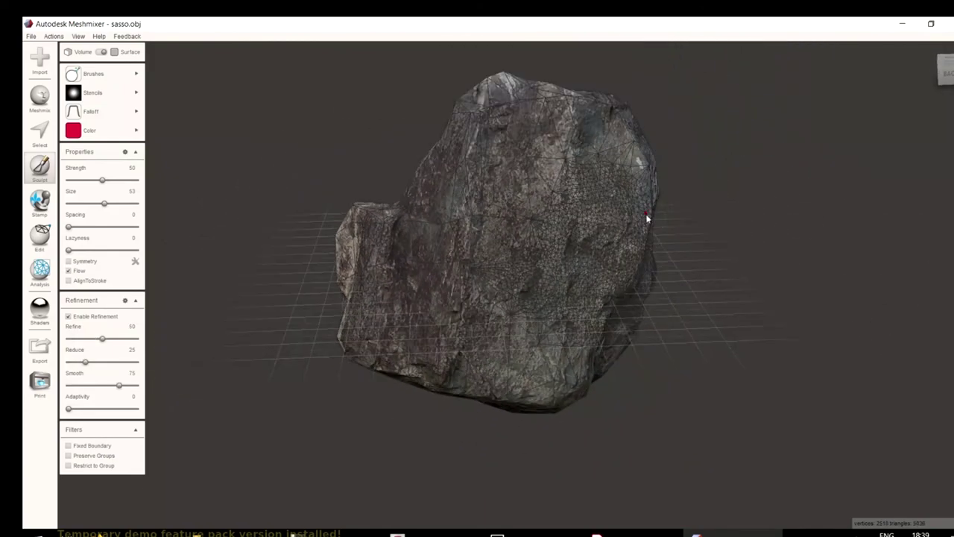
# Pull a long protrusion out of the rock's side with repeated strokes of the DrawMax brush.
pyautogui.scroll(10, 648, 219)
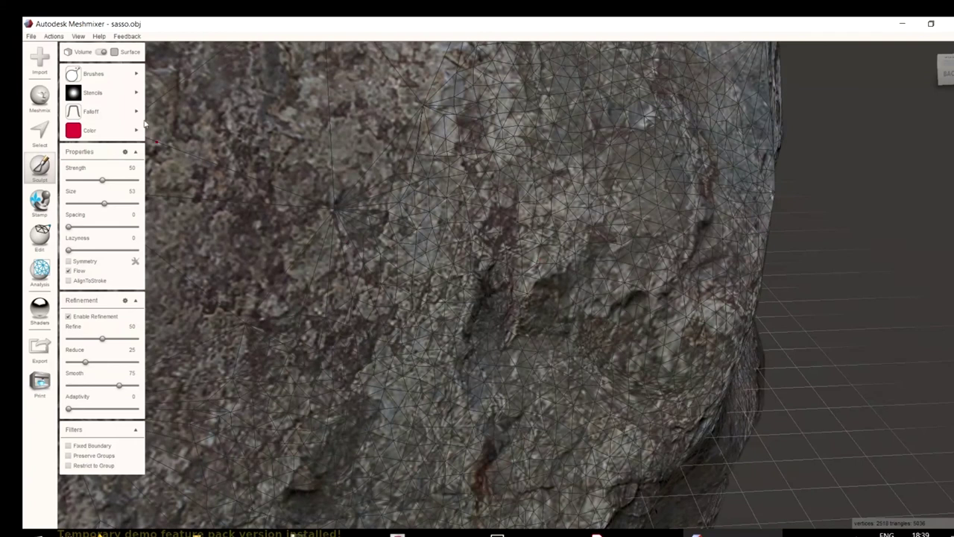
pyautogui.moveTo(134, 73)
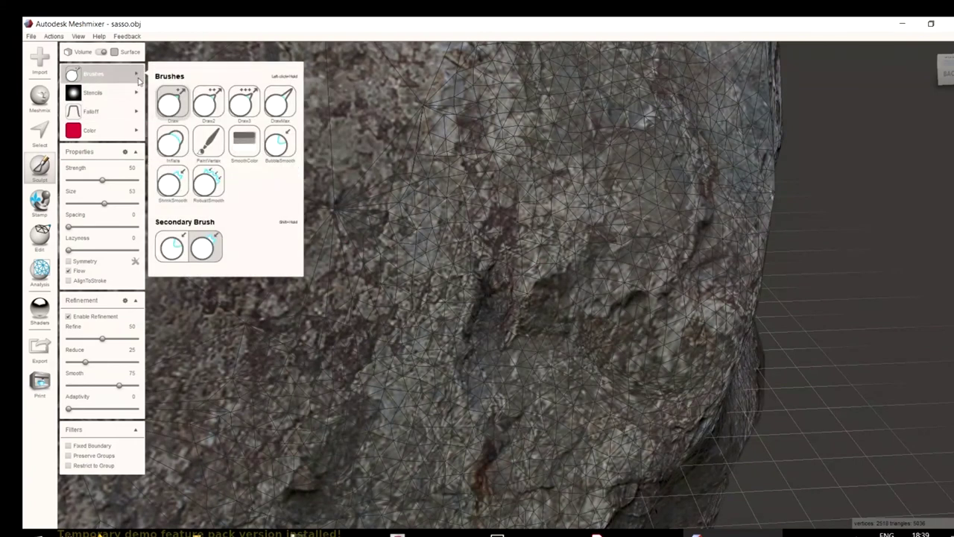
pyautogui.click(283, 109)
pyautogui.moveTo(104, 74)
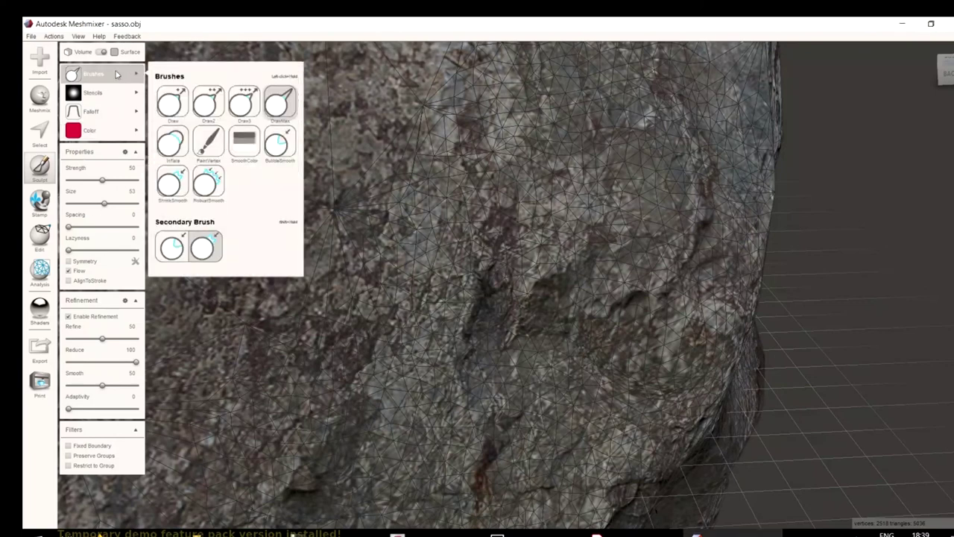
pyautogui.moveTo(616, 303); pyautogui.dragTo(829, 312)
pyautogui.moveTo(790, 373); pyautogui.dragTo(798, 276, button='right')
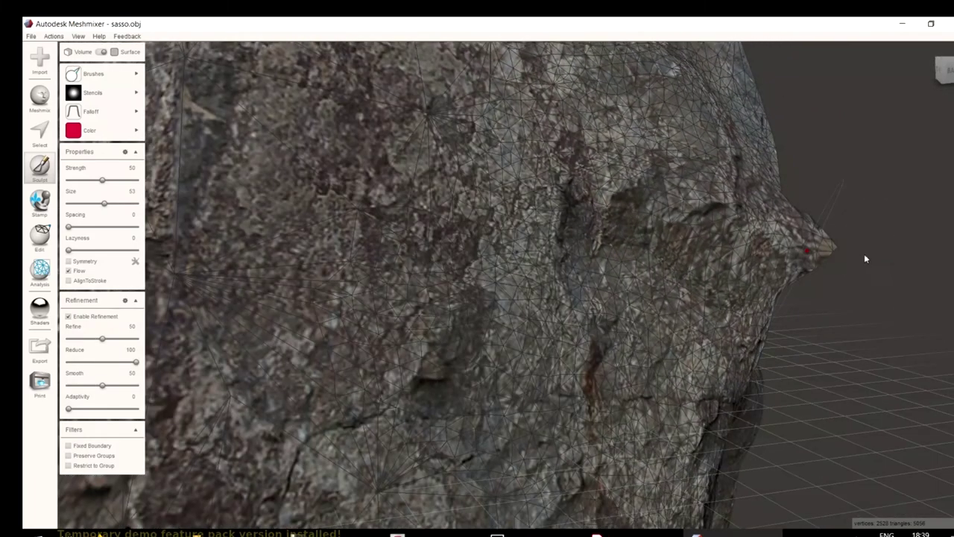
pyautogui.moveTo(828, 336); pyautogui.dragTo(692, 468, button='right')
pyautogui.moveTo(691, 467)
pyautogui.mouseDown()
pyautogui.moveTo(752, 463)
pyautogui.moveTo(813, 510)
pyautogui.mouseUp()
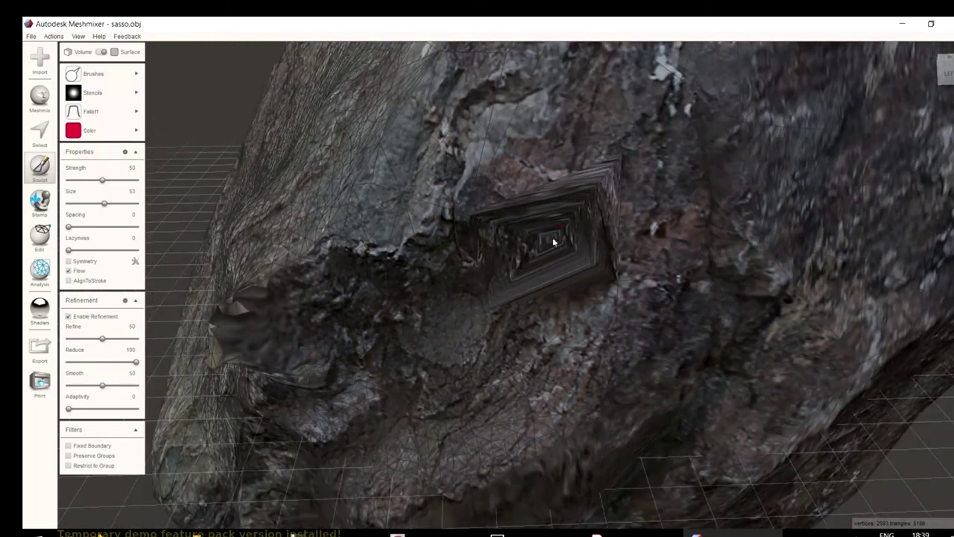
pyautogui.moveTo(552, 237); pyautogui.dragTo(757, 236, button='right')
pyautogui.moveTo(857, 230)
pyautogui.mouseDown()
pyautogui.moveTo(771, 235)
pyautogui.moveTo(816, 233)
pyautogui.moveTo(835, 220)
pyautogui.moveTo(784, 234)
pyautogui.moveTo(825, 220)
pyautogui.moveTo(776, 224)
pyautogui.moveTo(876, 216)
pyautogui.moveTo(787, 214)
pyautogui.moveTo(883, 206)
pyautogui.moveTo(808, 223)
pyautogui.moveTo(865, 211)
pyautogui.moveTo(820, 212)
pyautogui.mouseUp()
# Swell the tip of the protrusion on the rock's side with the Inflate brush.
pyautogui.click(106, 77)
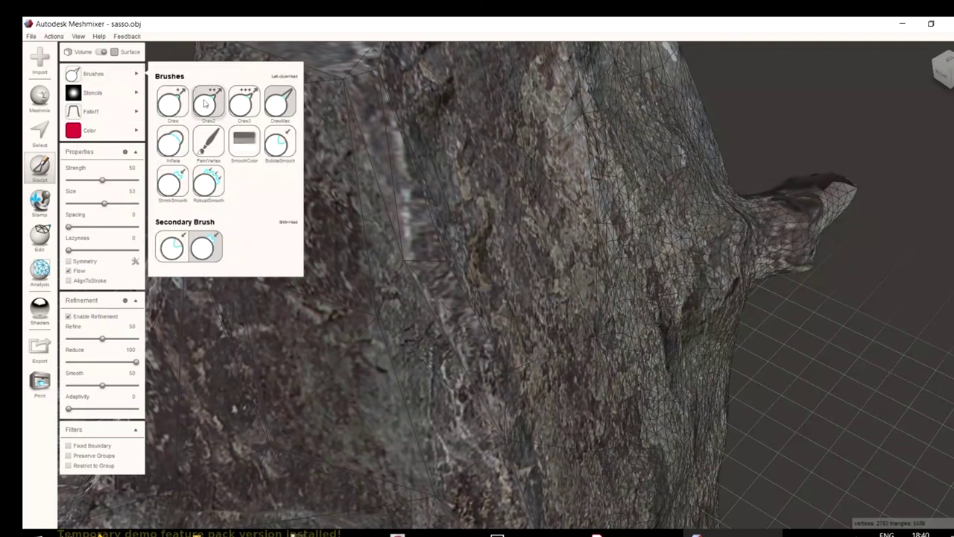
pyautogui.click(172, 141)
pyautogui.moveTo(864, 201)
pyautogui.mouseDown()
pyautogui.moveTo(889, 190)
pyautogui.moveTo(857, 224)
pyautogui.moveTo(809, 246)
pyautogui.moveTo(807, 298)
pyautogui.mouseUp()
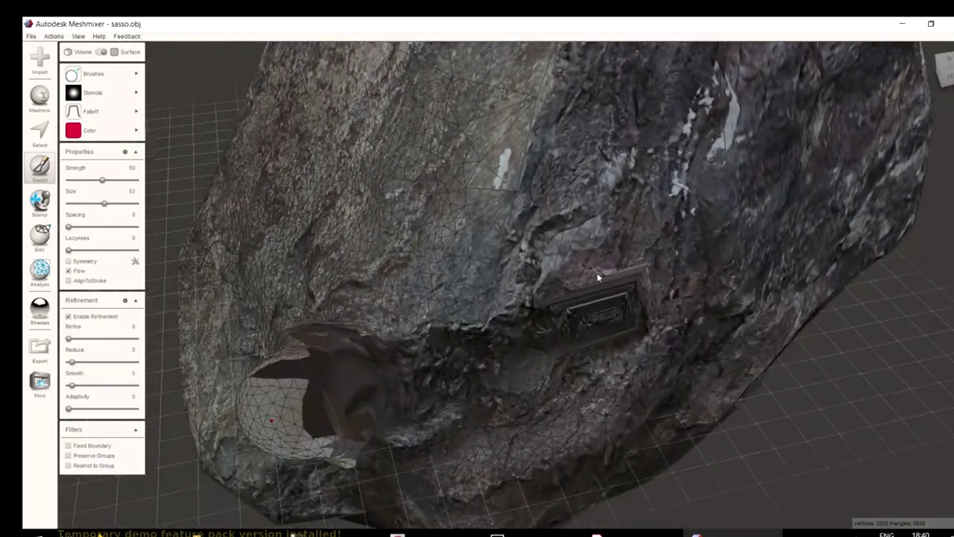
pyautogui.moveTo(597, 278); pyautogui.dragTo(706, 336, button='right')
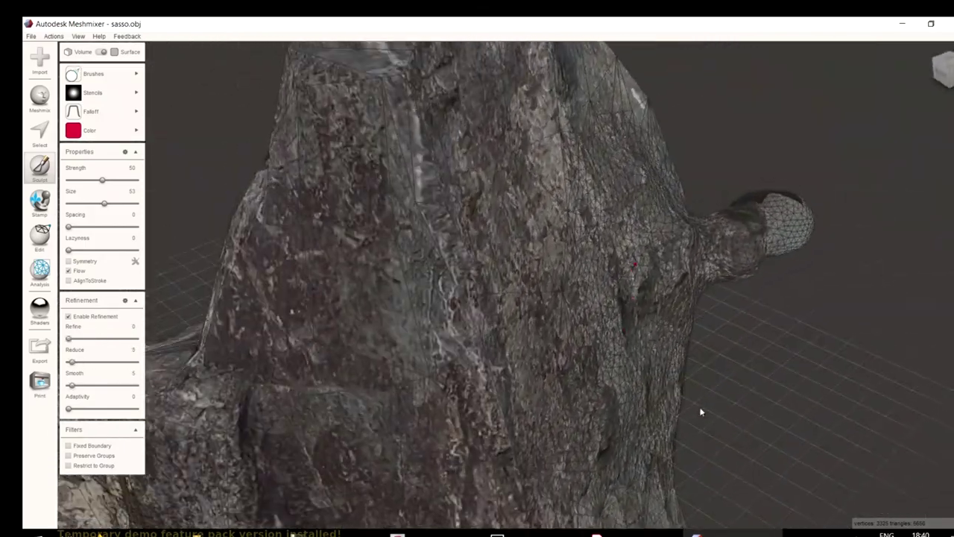
pyautogui.moveTo(698, 409); pyautogui.dragTo(709, 455, button='right')
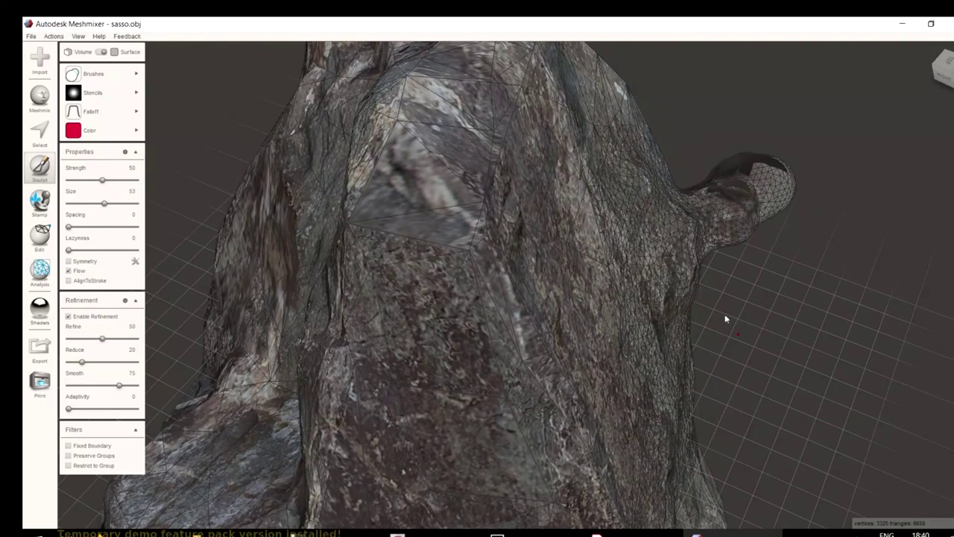
# Start Make Solid on the sculpted rock with the Fast solid type and inspect the preview around the protrusion.
pyautogui.scroll(-5, 724, 319)
pyautogui.moveTo(720, 360); pyautogui.dragTo(252, 388, button='right')
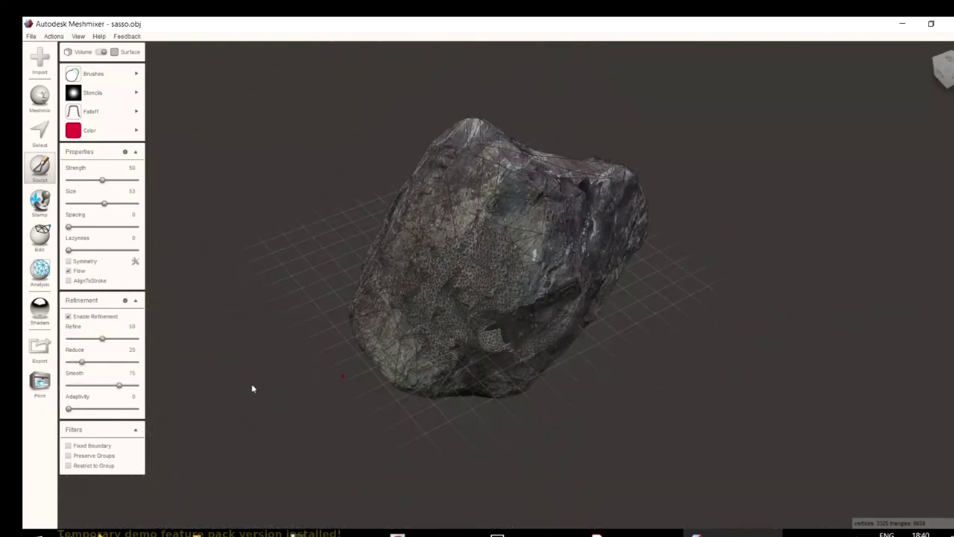
pyautogui.click(39, 237)
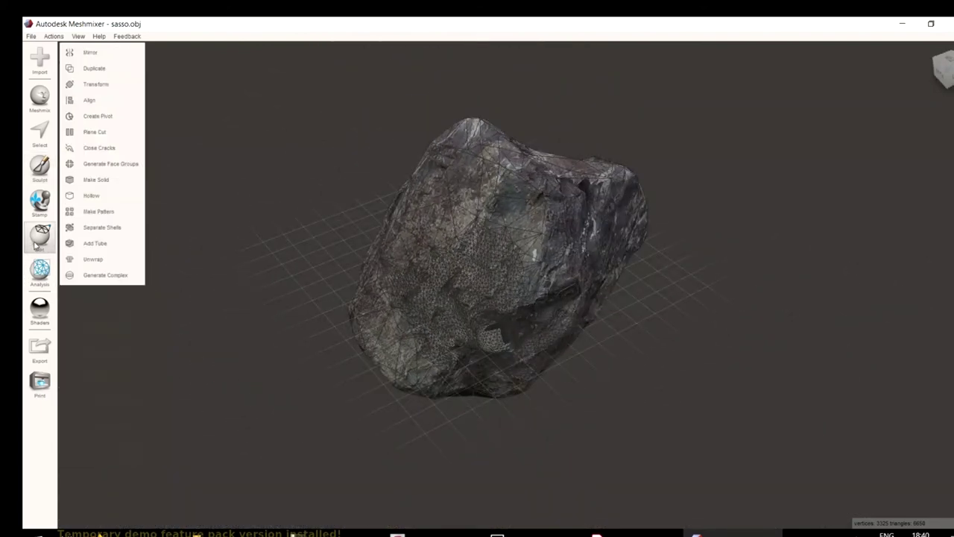
pyautogui.click(94, 186)
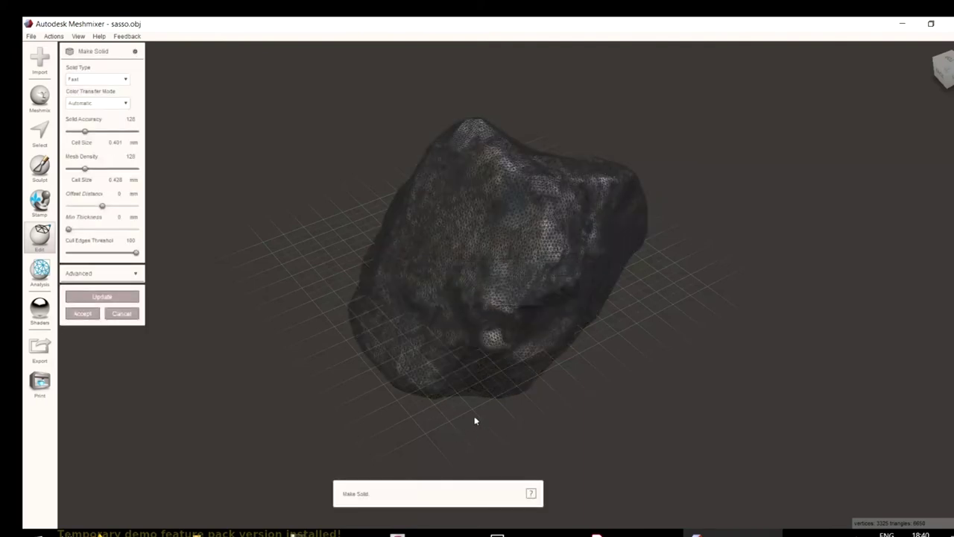
pyautogui.scroll(5, 573, 297)
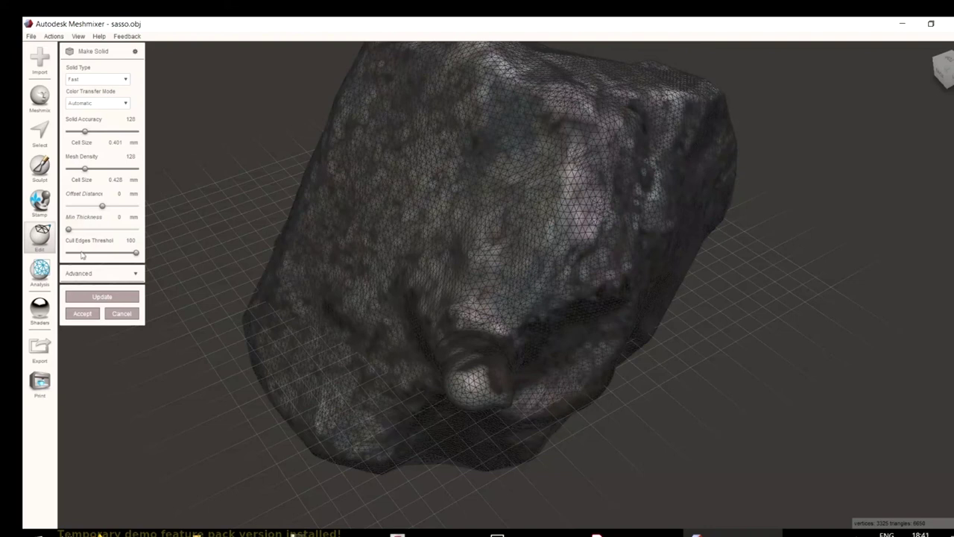
# Set the solid type to Blocky, the solid accuracy cell size to 1 mm and the mesh density to 186, and update the preview.
pyautogui.moveTo(85, 132)
pyautogui.mouseDown()
pyautogui.moveTo(74, 133)
pyautogui.moveTo(83, 134)
pyautogui.mouseUp()
pyautogui.moveTo(86, 171); pyautogui.dragTo(92, 169)
pyautogui.click(92, 79)
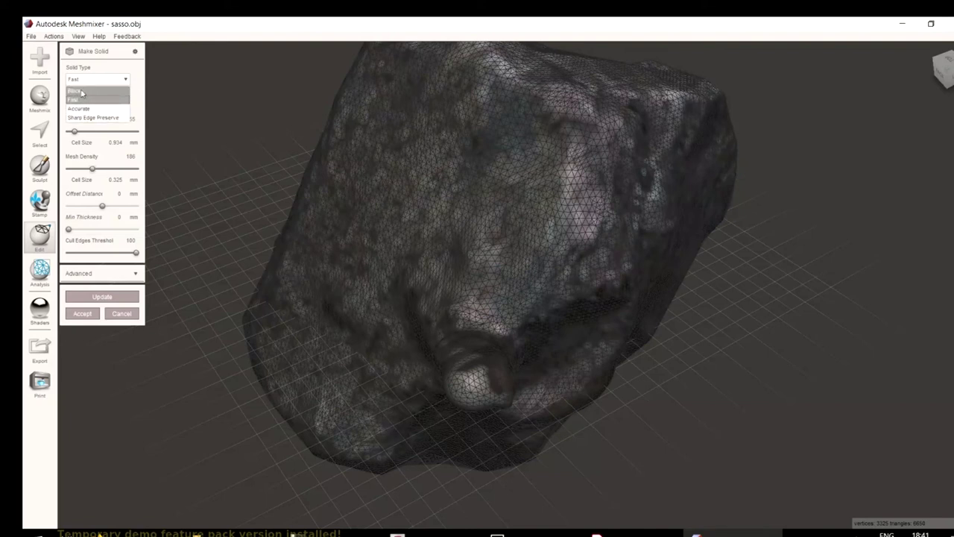
pyautogui.click(82, 92)
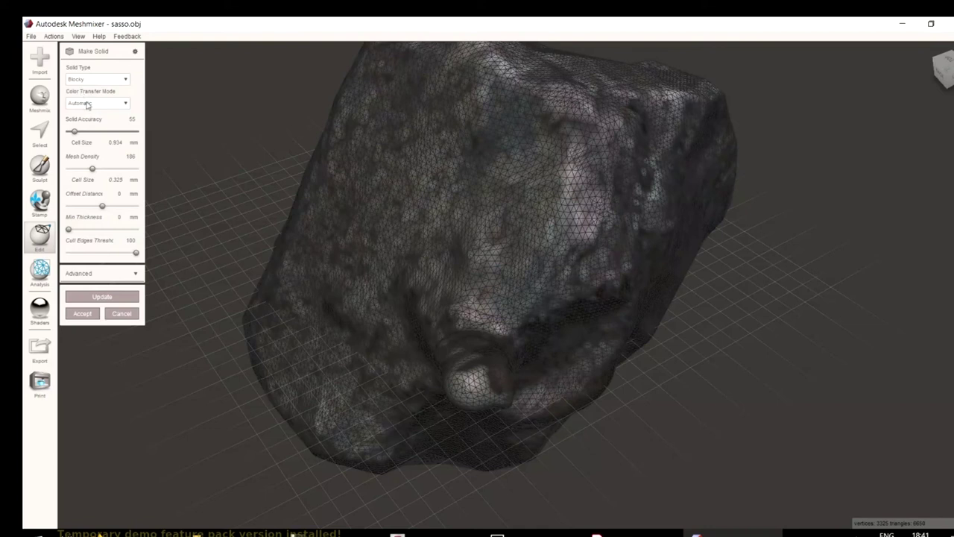
pyautogui.click(123, 143)
pyautogui.moveTo(123, 142); pyautogui.dragTo(67, 146)
pyautogui.write('1')
pyautogui.click(86, 296)
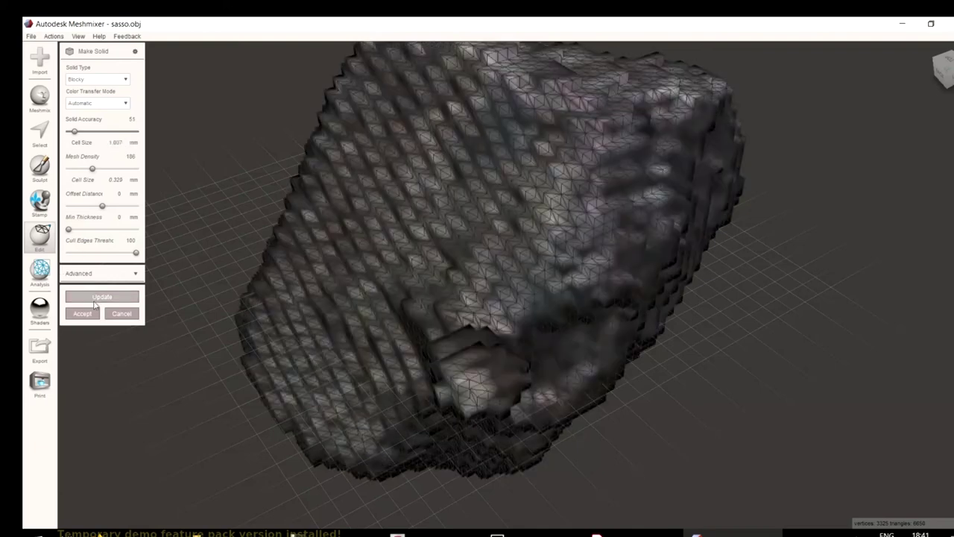
# Inspect the blocky rock from several sides, update the solid once more and accept it.
pyautogui.moveTo(792, 380); pyautogui.dragTo(539, 276, button='right')
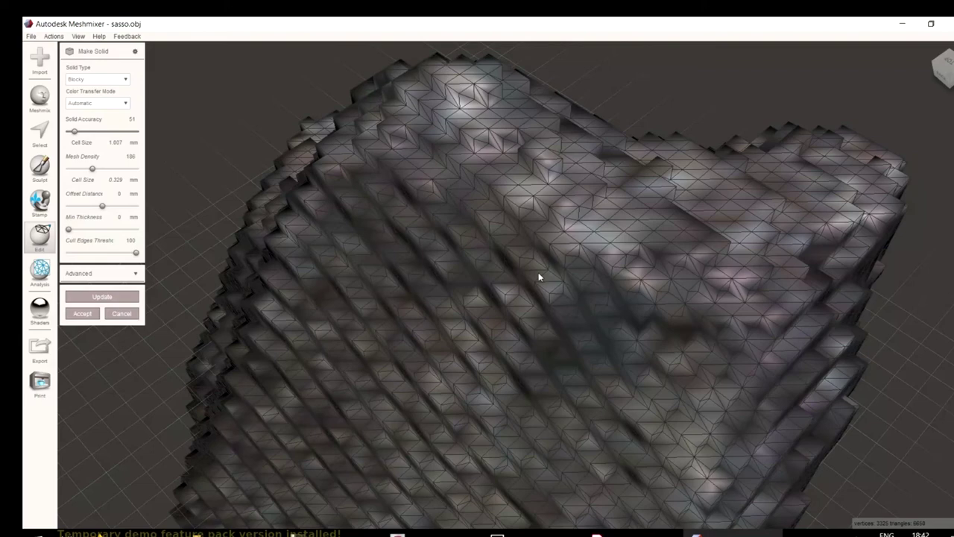
pyautogui.moveTo(538, 276); pyautogui.dragTo(894, 485, button='right')
pyautogui.hotkey('alt', 'shift')
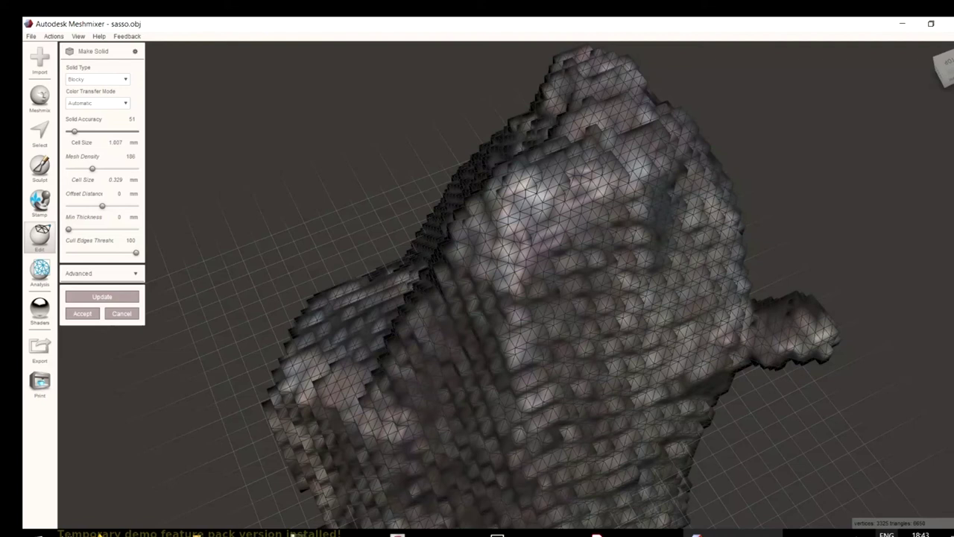
pyautogui.click(87, 298)
pyautogui.moveTo(525, 342); pyautogui.dragTo(202, 320, button='right')
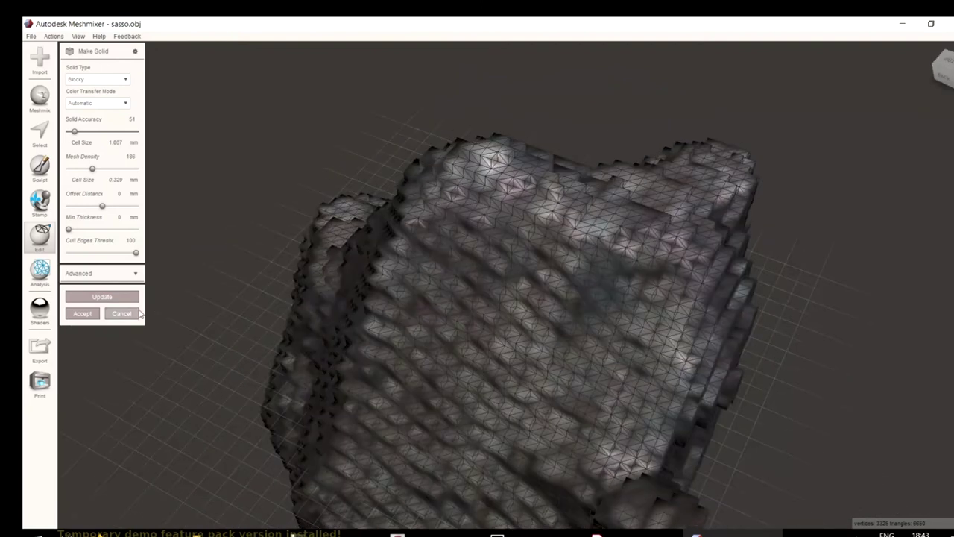
pyautogui.click(89, 315)
pyautogui.moveTo(469, 394); pyautogui.dragTo(466, 375, button='right')
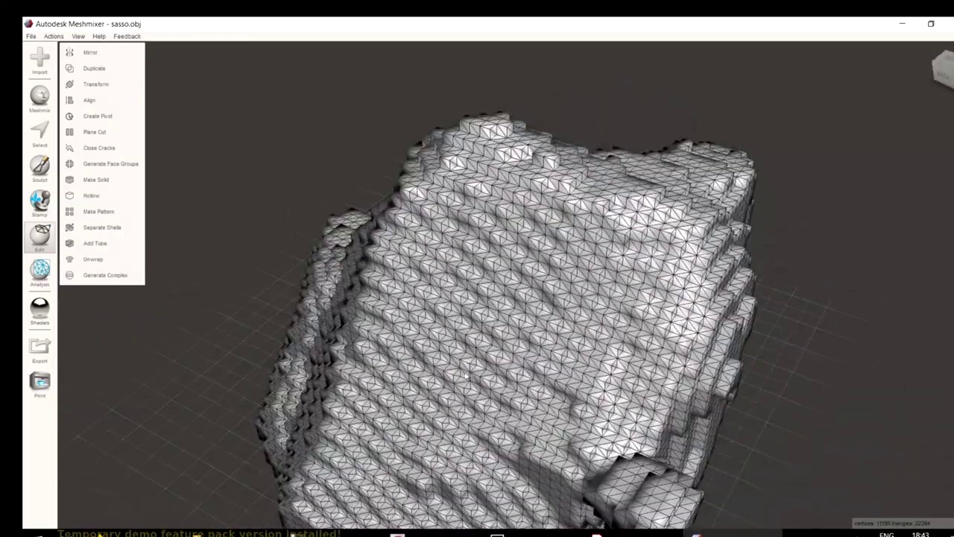
pyautogui.moveTo(530, 348); pyautogui.dragTo(857, 261, button='right')
pyautogui.scroll(-5, 726, 213)
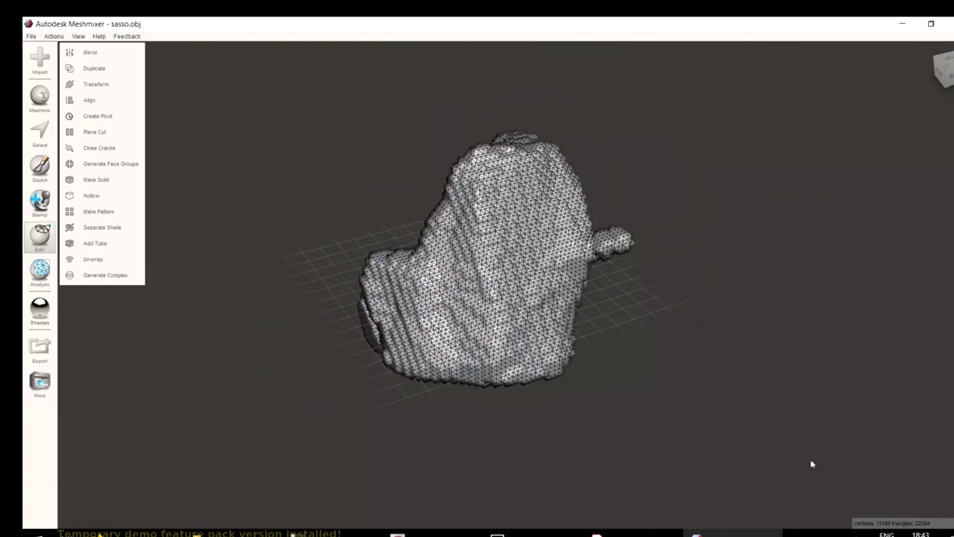
# Switch to File Explorer and open the 03-Hands folder inside Formazione-ModellazioneMesh.
pyautogui.click(398, 532)
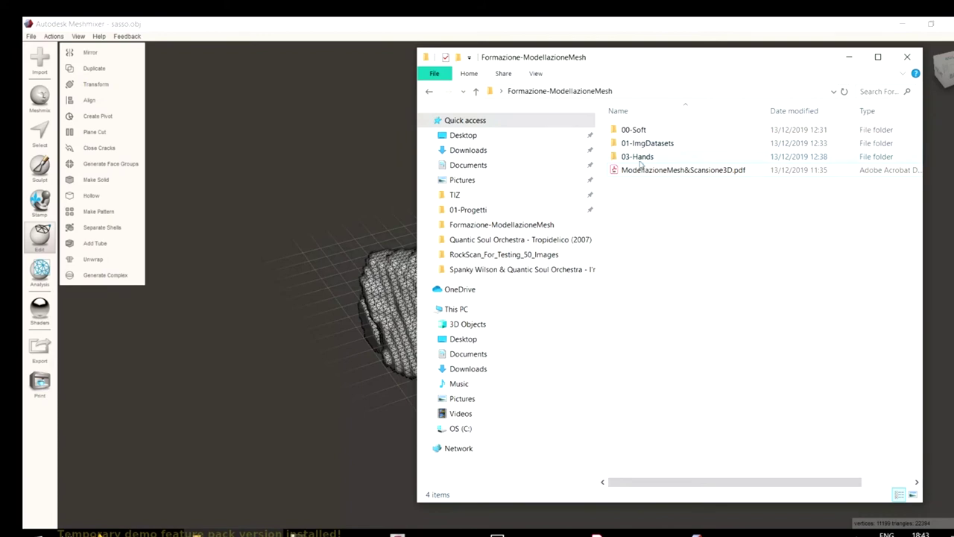
pyautogui.doubleClick(639, 160)
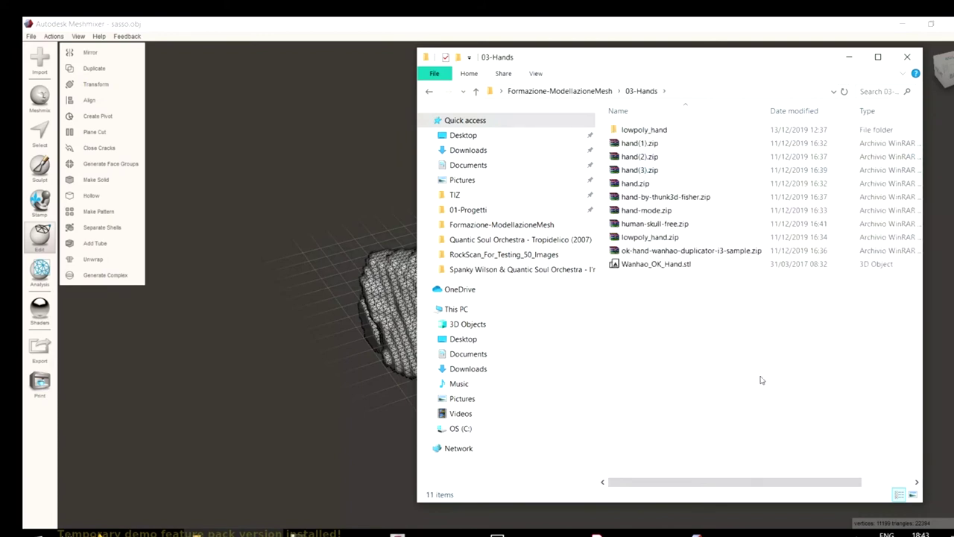
pyautogui.click(659, 253)
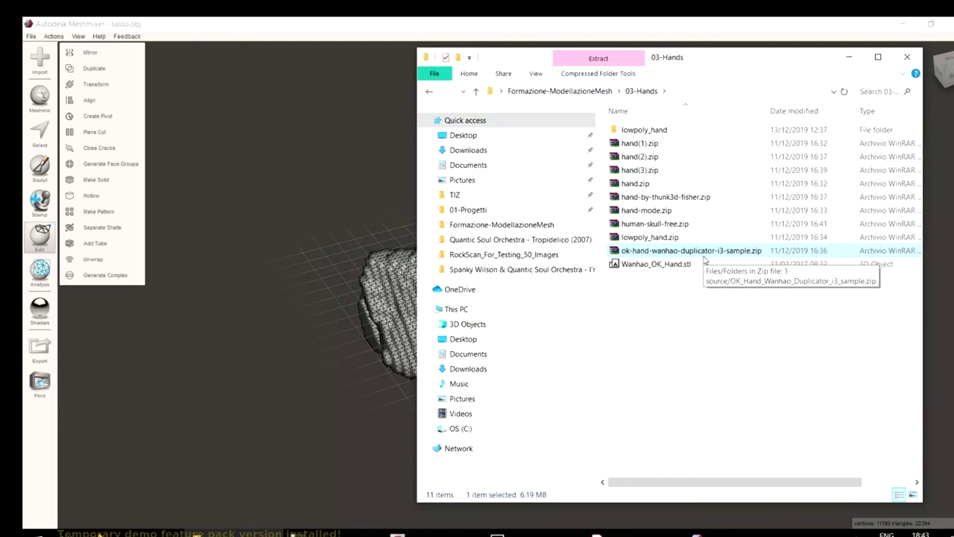
pyautogui.rightClick(703, 255)
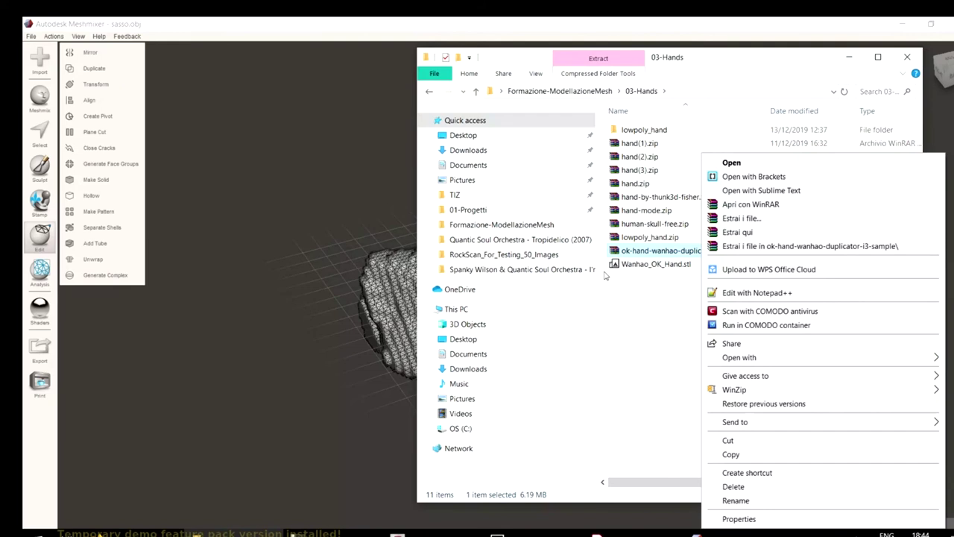
pyautogui.click(657, 322)
pyautogui.rightClick(668, 252)
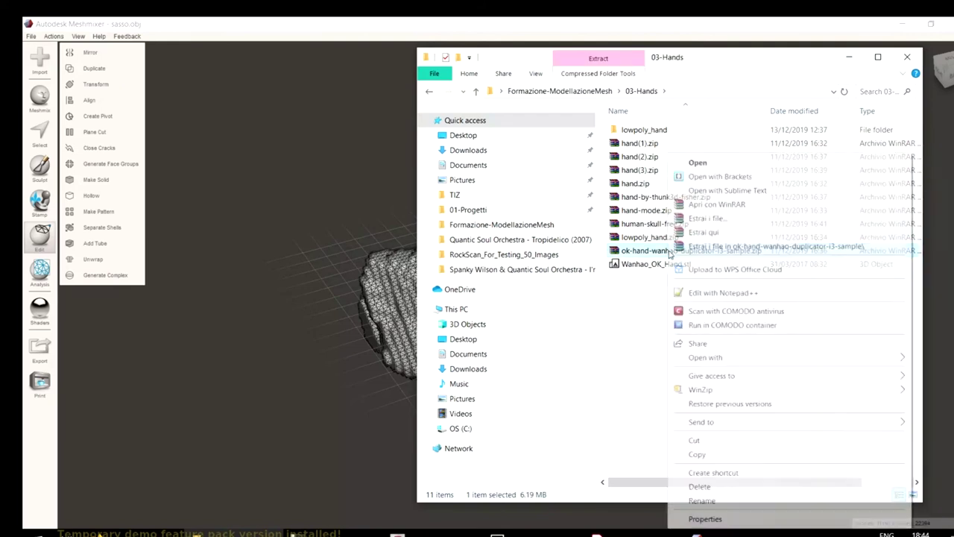
pyautogui.click(660, 293)
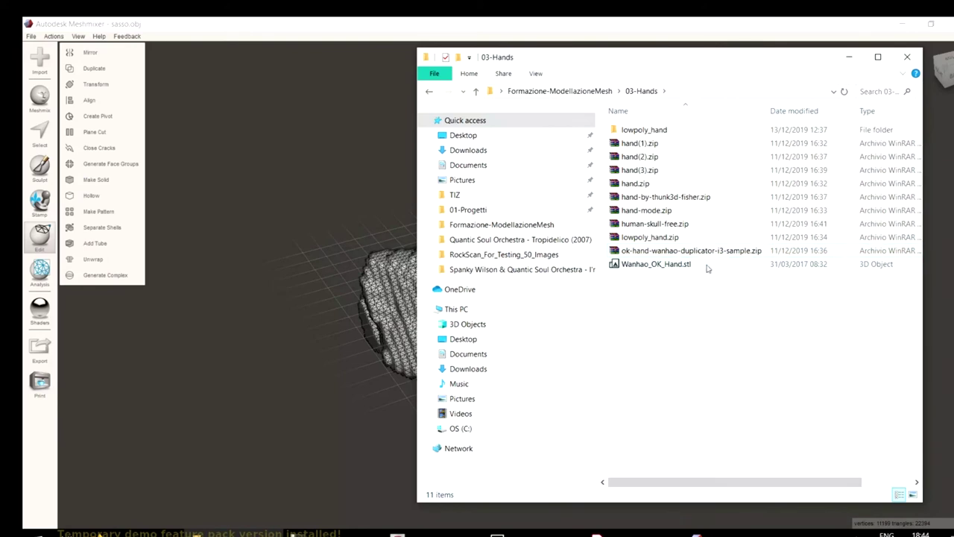
# Import Wanhao_OK_Hand.stl from the 03-Hands folder into Meshmixer, replacing the current scene.
pyautogui.click(677, 267)
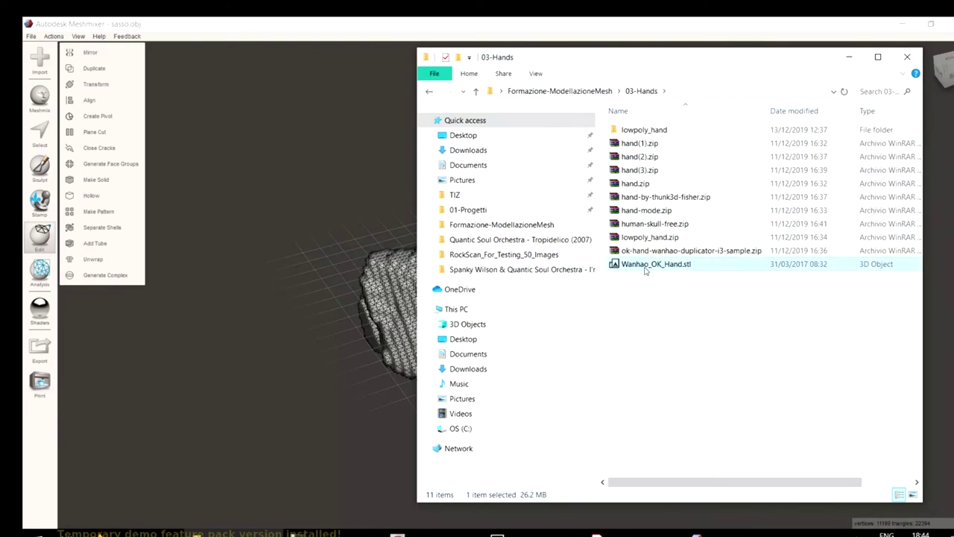
pyautogui.moveTo(684, 266); pyautogui.dragTo(241, 135)
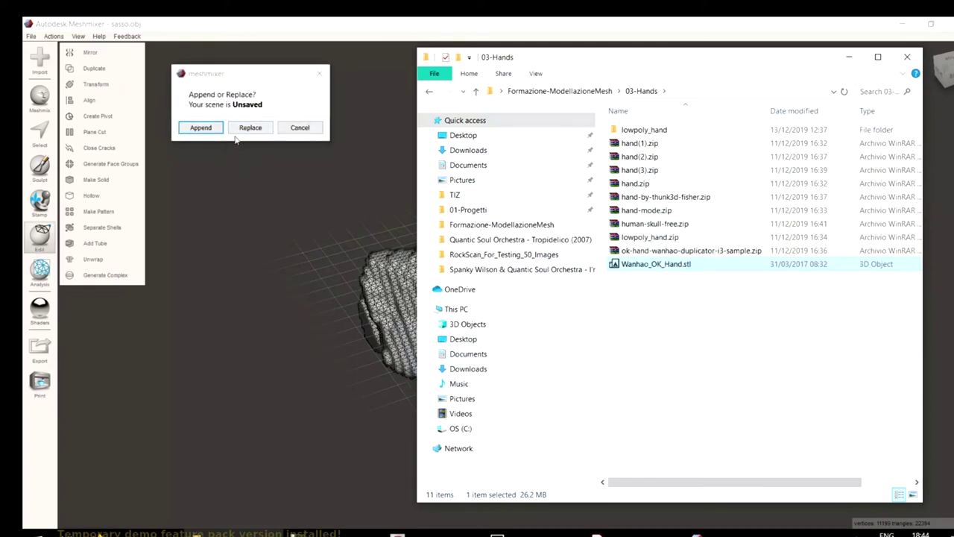
pyautogui.click(246, 131)
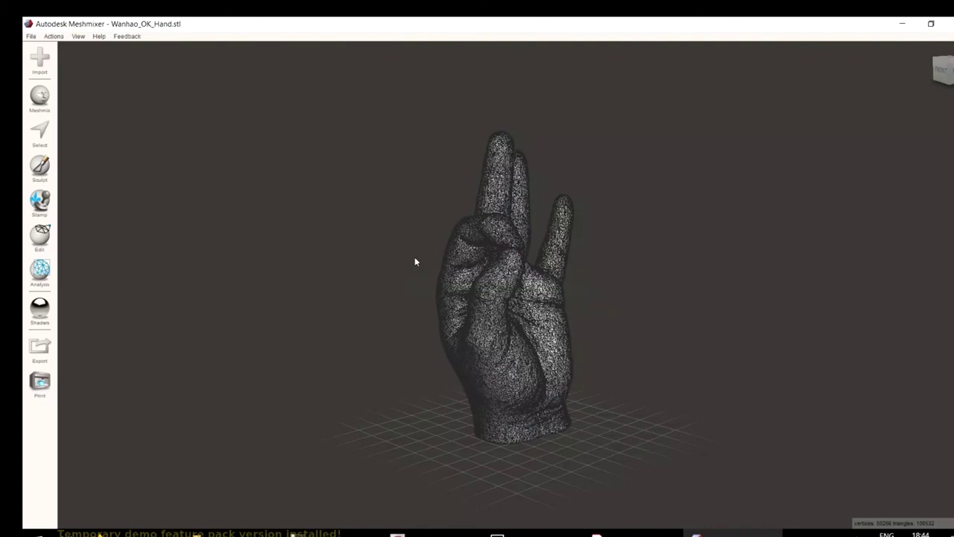
# Examine the hand mesh up close, covering the palm, the back of the hand, the fingers and the underside of the wrist.
pyautogui.moveTo(596, 313); pyautogui.dragTo(472, 317, button='right')
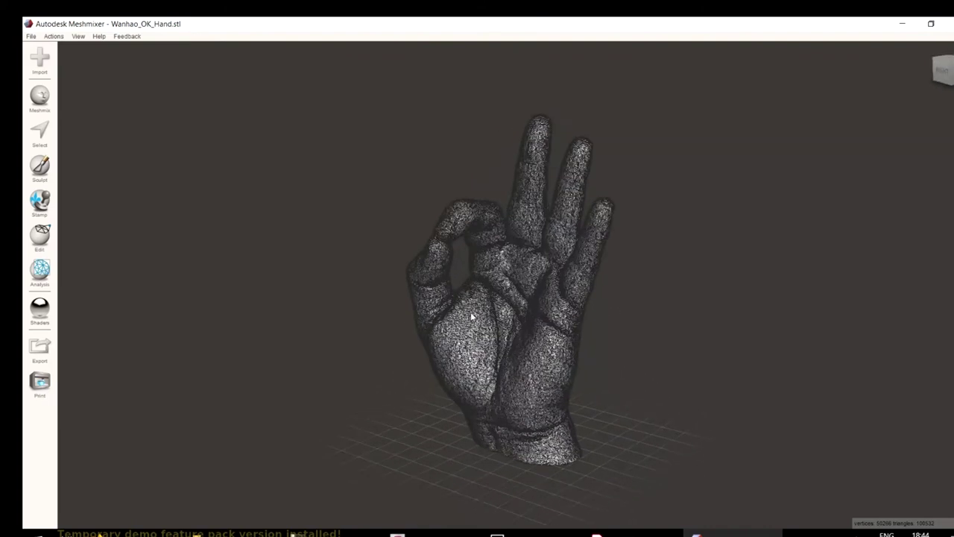
pyautogui.scroll(3, 472, 317)
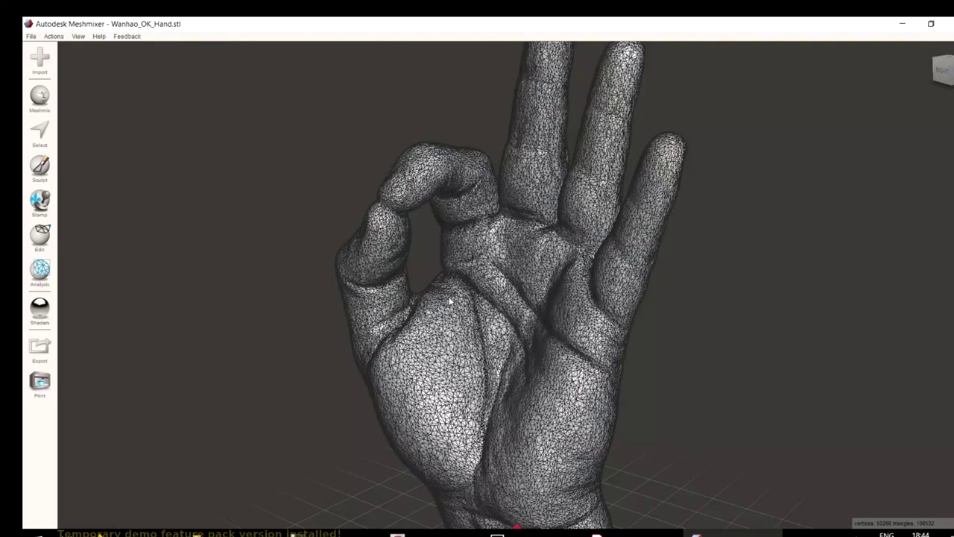
pyautogui.scroll(10, 450, 300)
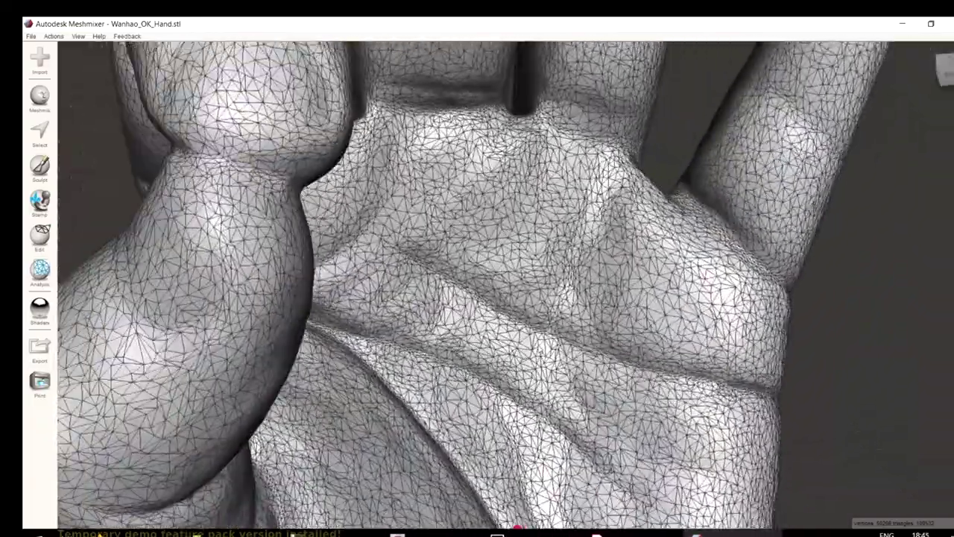
pyautogui.moveTo(522, 373); pyautogui.dragTo(406, 399, button='right')
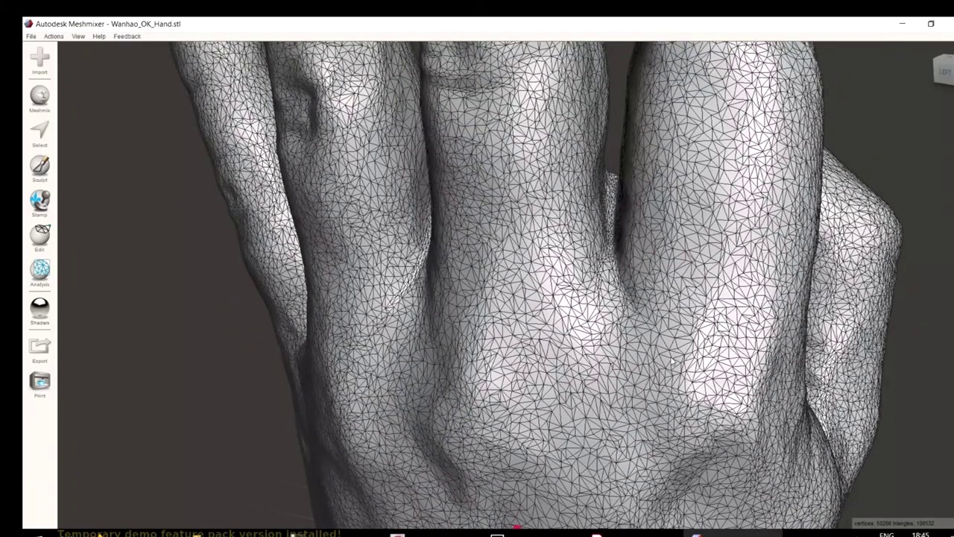
pyautogui.moveTo(638, 365); pyautogui.dragTo(630, 119, button='right')
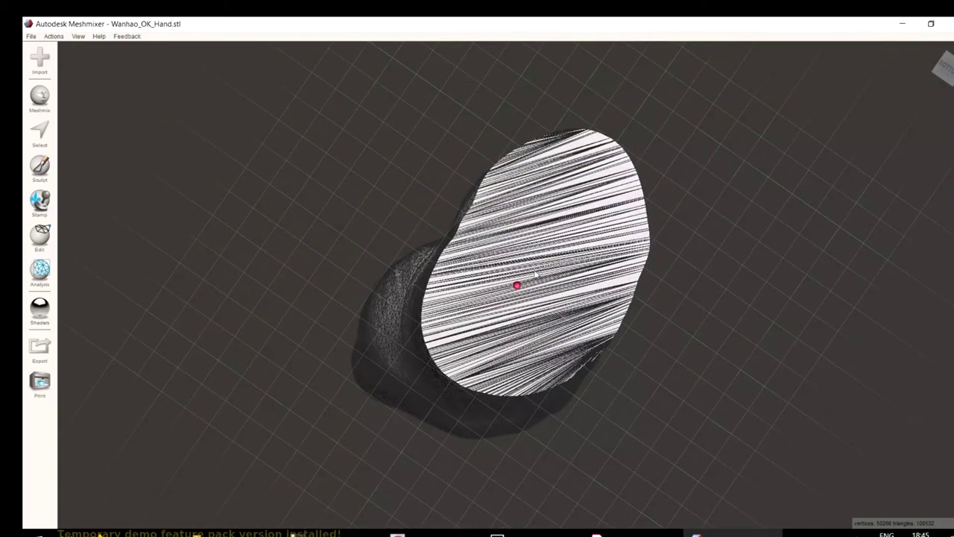
pyautogui.moveTo(640, 289); pyautogui.dragTo(477, 185, button='right')
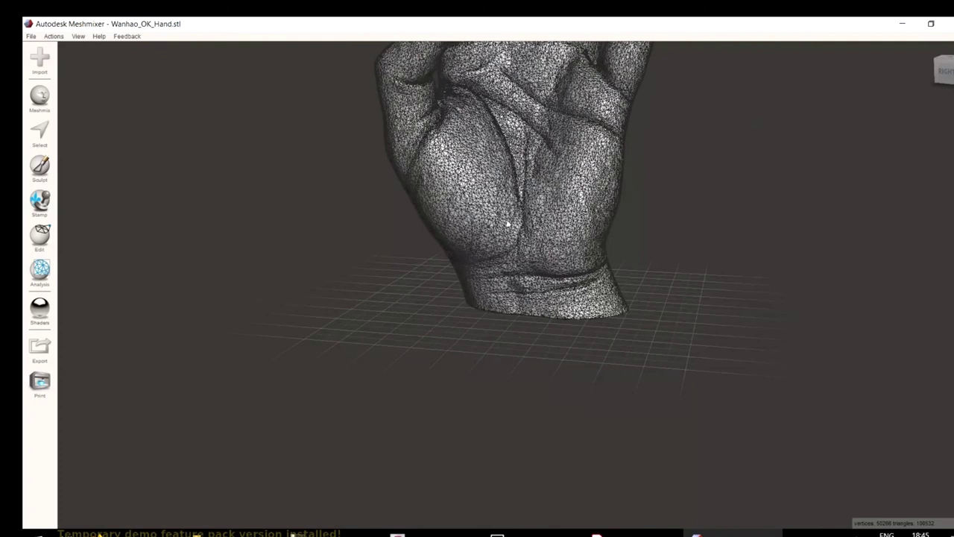
pyautogui.moveTo(363, 187); pyautogui.dragTo(505, 130, button='right')
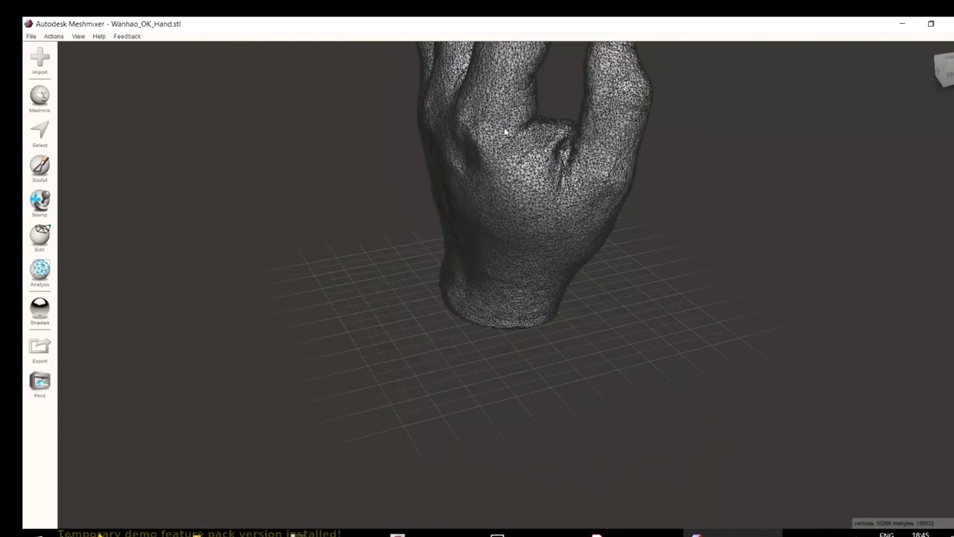
pyautogui.moveTo(562, 273); pyautogui.dragTo(599, 196, button='right')
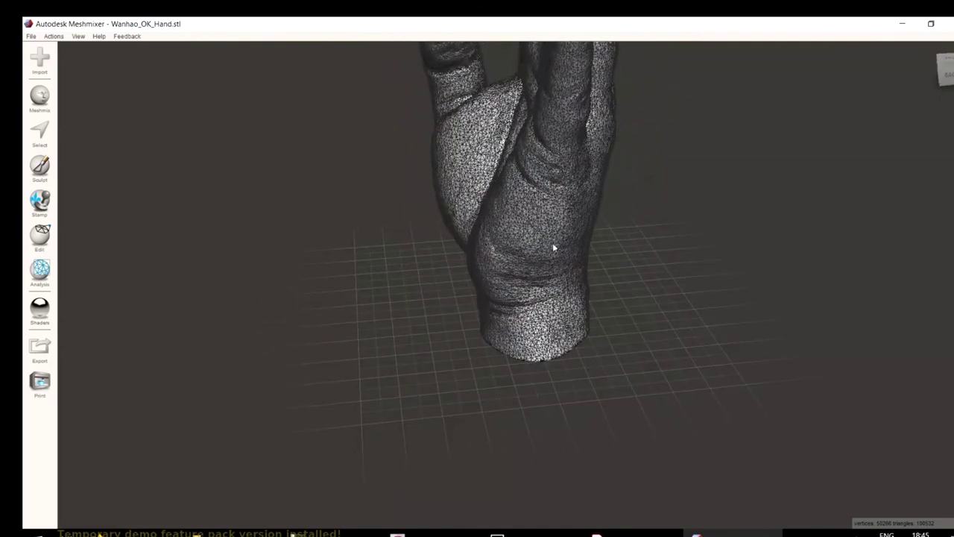
pyautogui.moveTo(575, 261); pyautogui.dragTo(566, 367, button='right')
pyautogui.scroll(3, 567, 367)
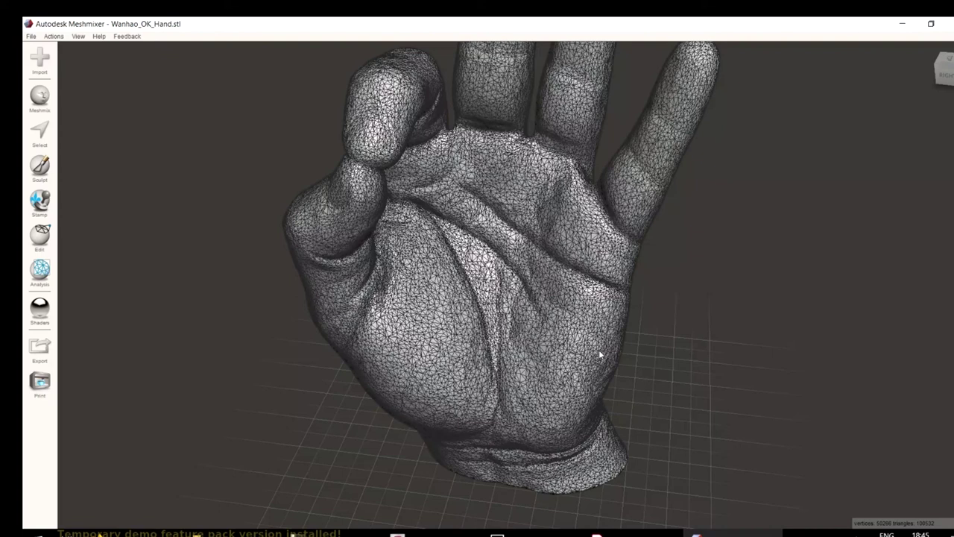
pyautogui.scroll(-2, 599, 349)
pyautogui.moveTo(598, 350); pyautogui.dragTo(506, 350, button='right')
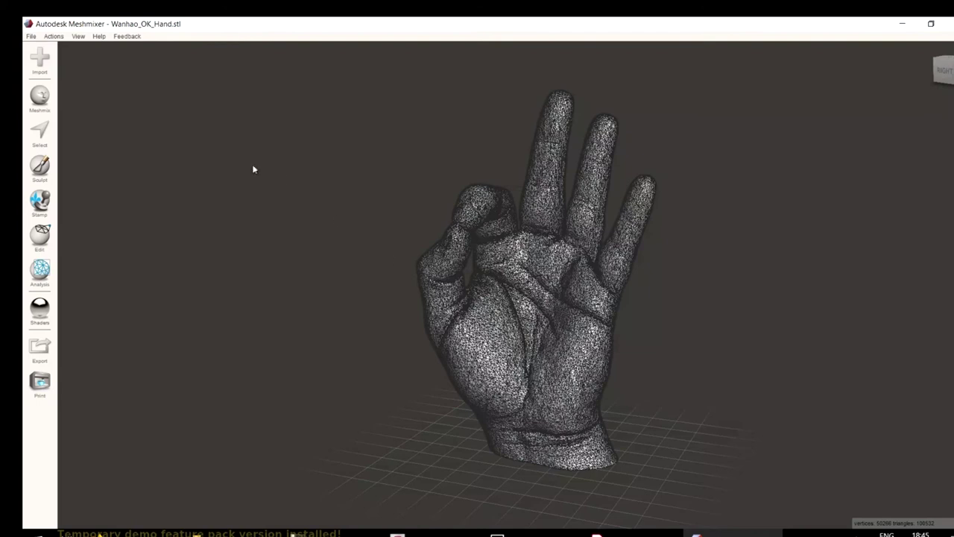
# Hide the Objects Browser and show it again, then close the Meshmixer window.
pyautogui.click(78, 36)
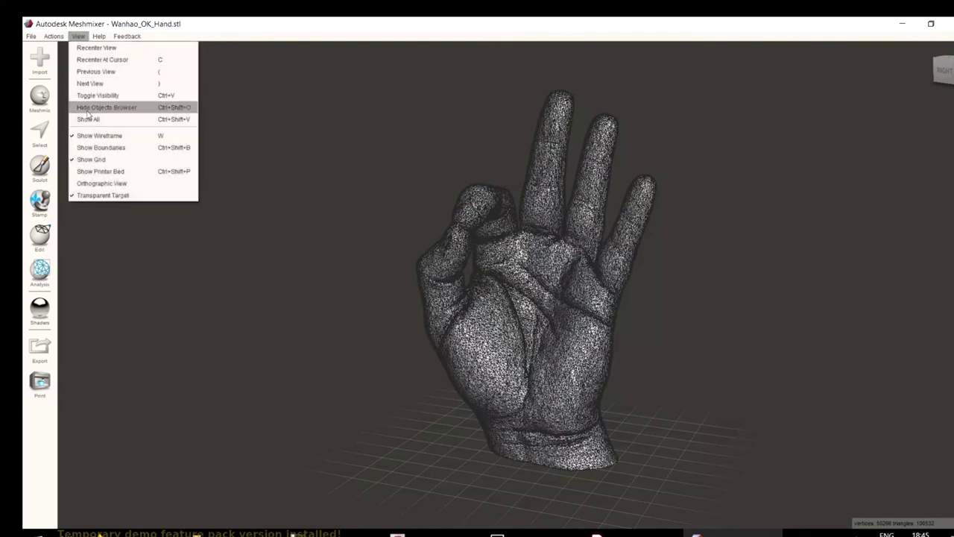
pyautogui.click(90, 110)
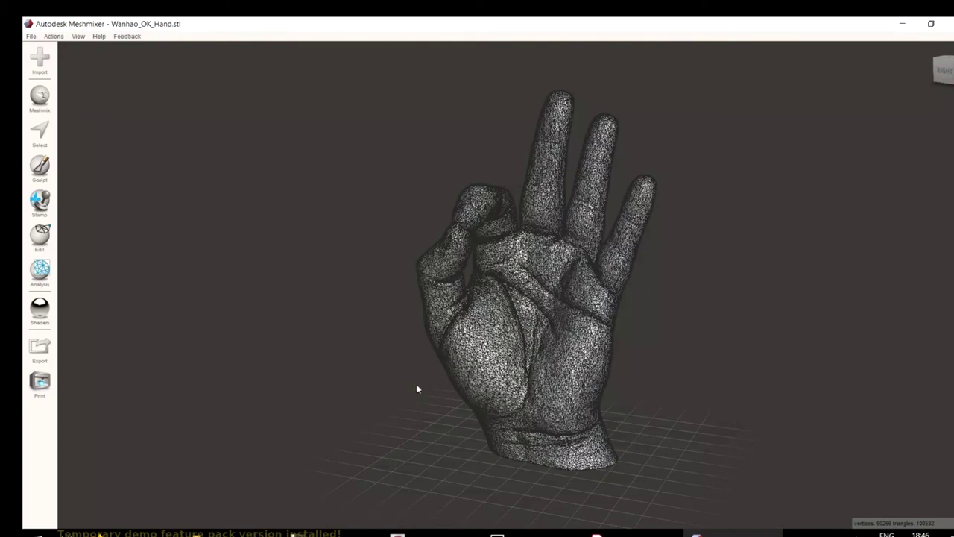
pyautogui.click(78, 36)
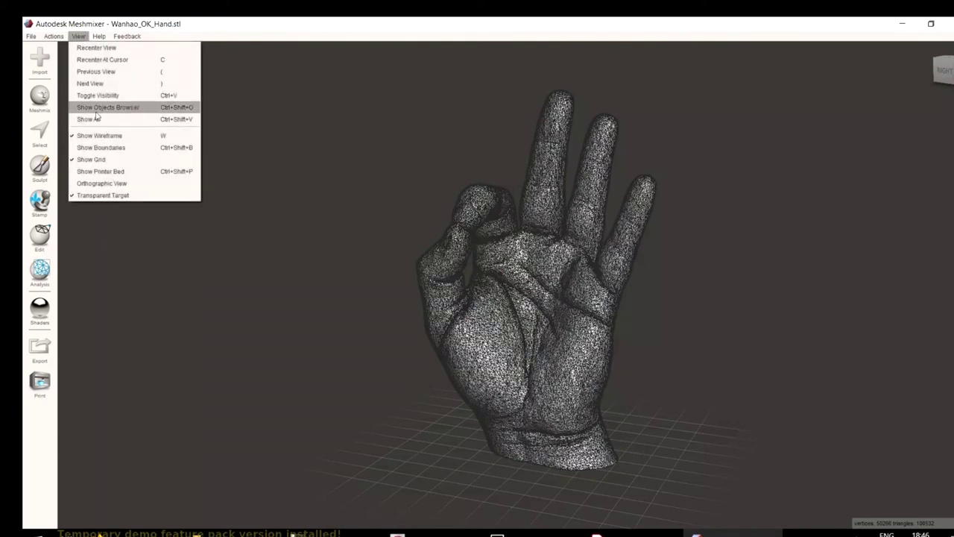
pyautogui.click(97, 111)
pyautogui.click(948, 25)
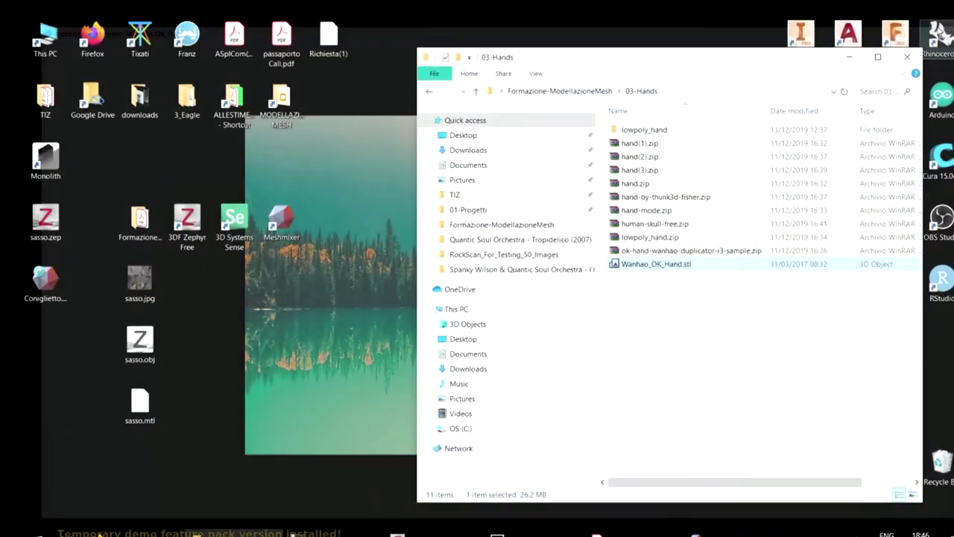
# Close the 03-Hands folder window and the other application windows that are still open, including Firefox.
pyautogui.click(906, 56)
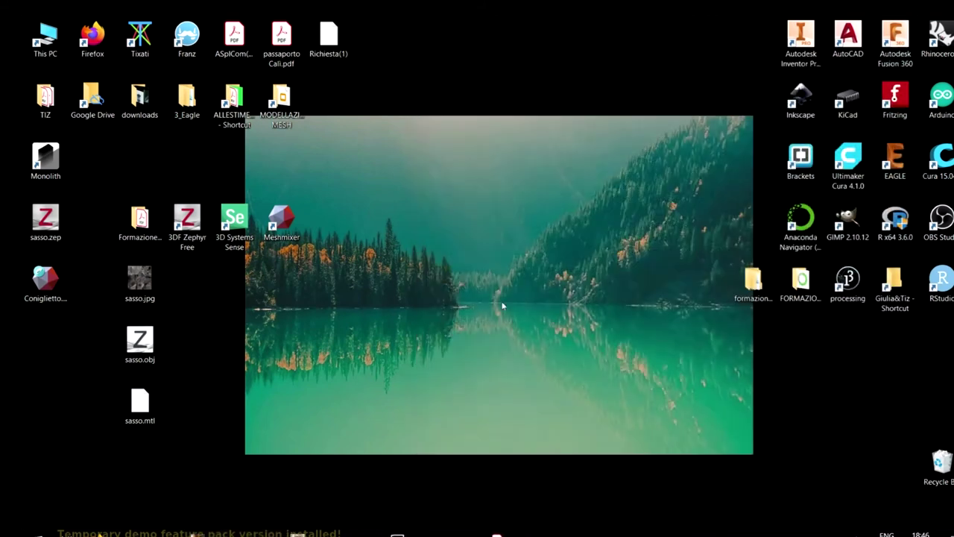
pyautogui.rightClick(344, 529)
pyautogui.rightClick(349, 529)
pyautogui.click(347, 517)
pyautogui.rightClick(346, 530)
pyautogui.click(346, 517)
pyautogui.rightClick(192, 532)
pyautogui.click(208, 528)
pyautogui.click(183, 528)
pyautogui.click(160, 527)
pyautogui.rightClick(160, 527)
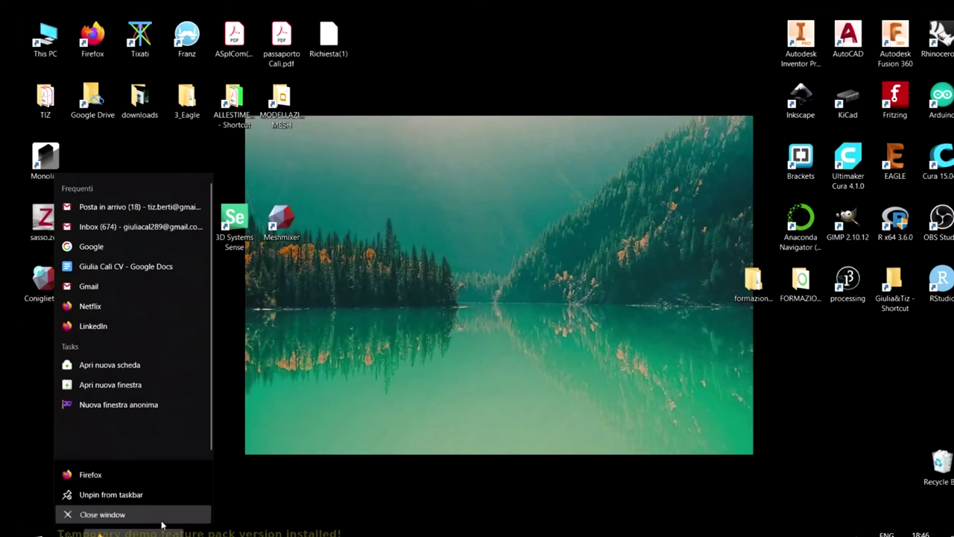
pyautogui.click(165, 519)
# Relaunch Meshmixer and open the Formazione-ModellazioneMesh folder in File Explorer.
pyautogui.click(282, 219)
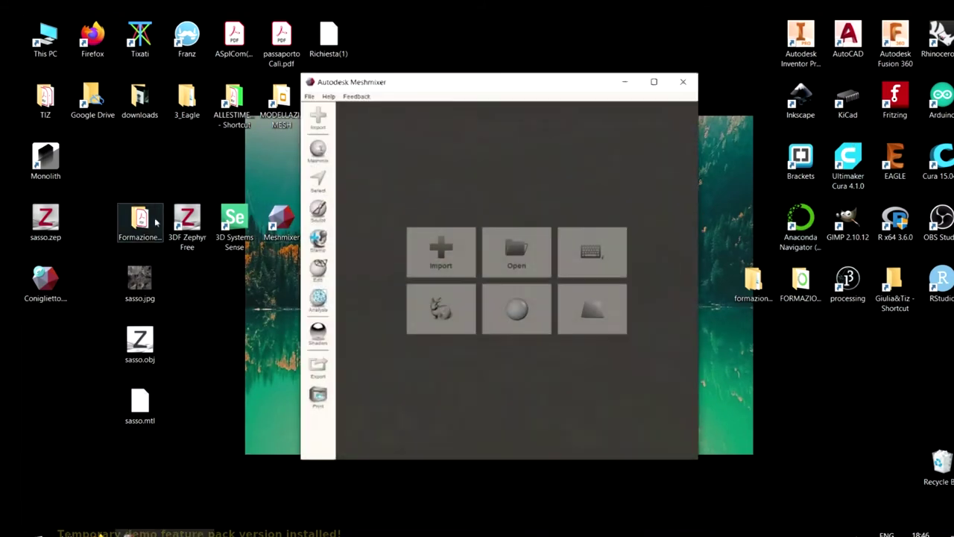
pyautogui.doubleClick(140, 218)
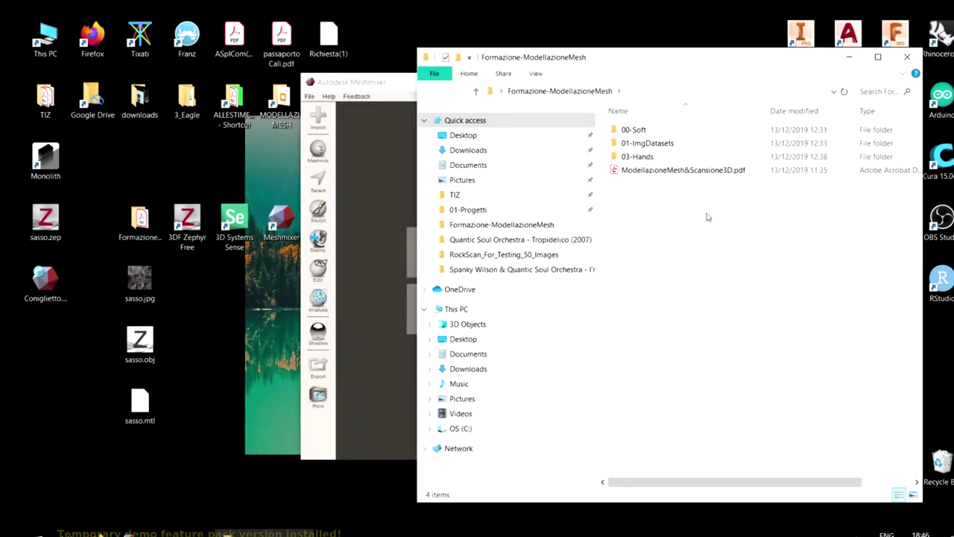
pyautogui.click(377, 86)
pyautogui.click(312, 96)
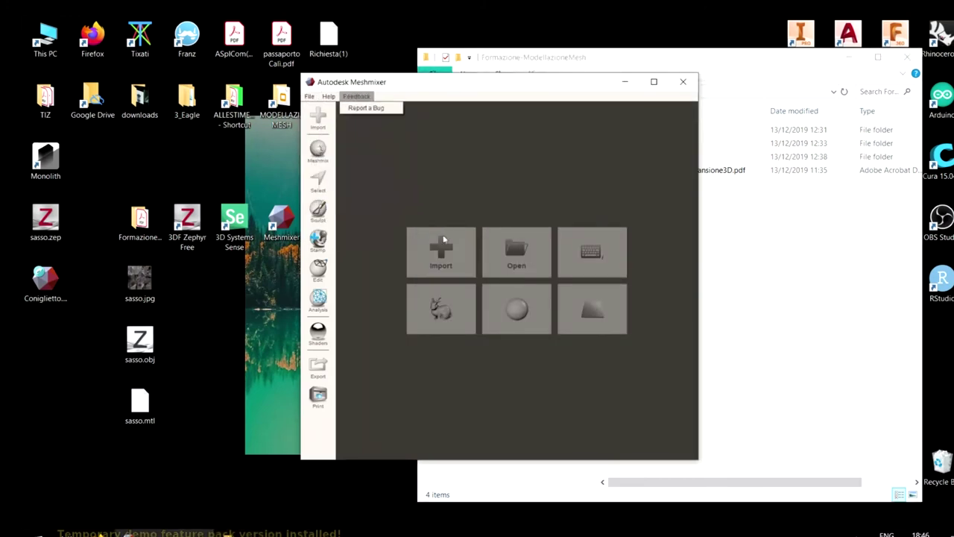
# Load the sample bunny into Meshmixer and show the Objects Browser.
pyautogui.click(441, 312)
pyautogui.click(358, 97)
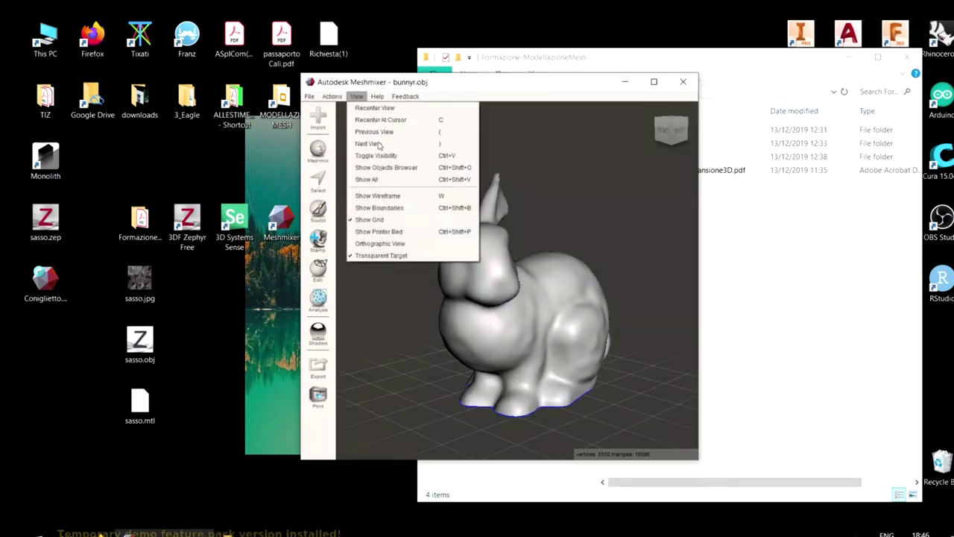
pyautogui.click(385, 170)
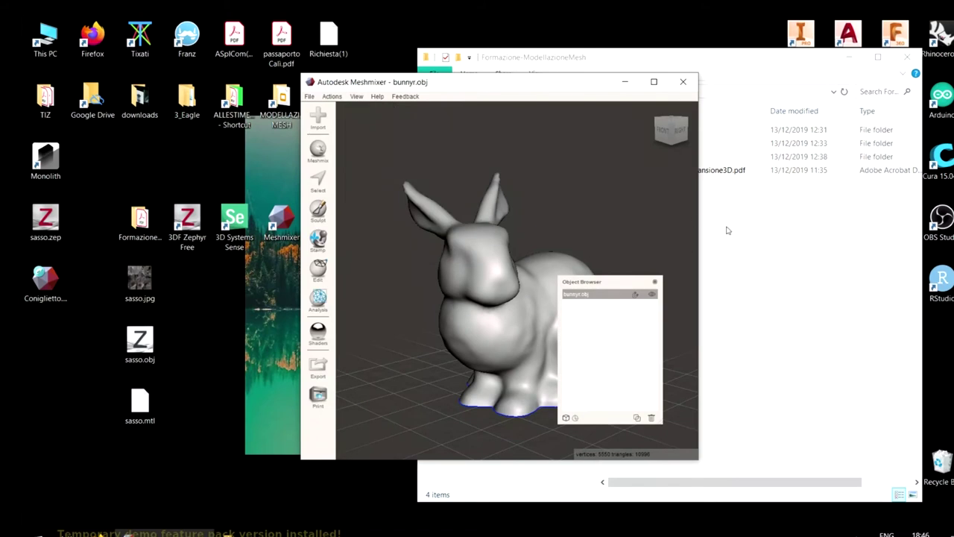
# Import Wanhao_OK_Hand.stl from the 03-Hands folder into Meshmixer, replacing the bunny.
pyautogui.click(805, 264)
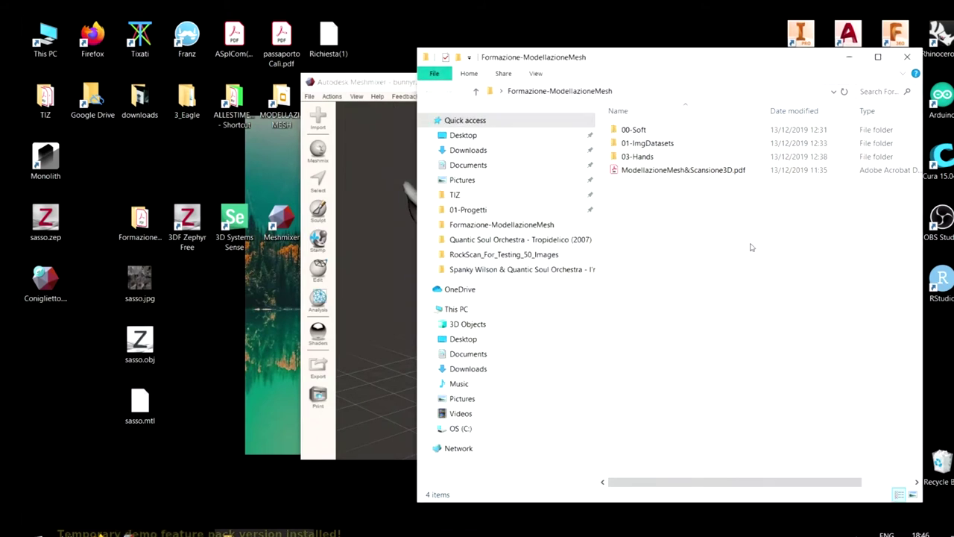
pyautogui.doubleClick(638, 157)
pyautogui.moveTo(675, 264); pyautogui.dragTo(350, 405)
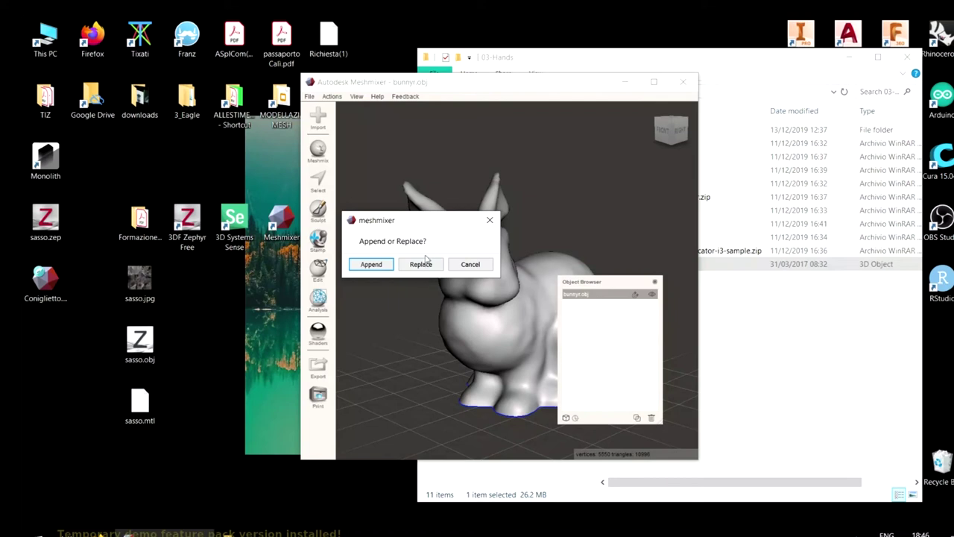
pyautogui.click(420, 265)
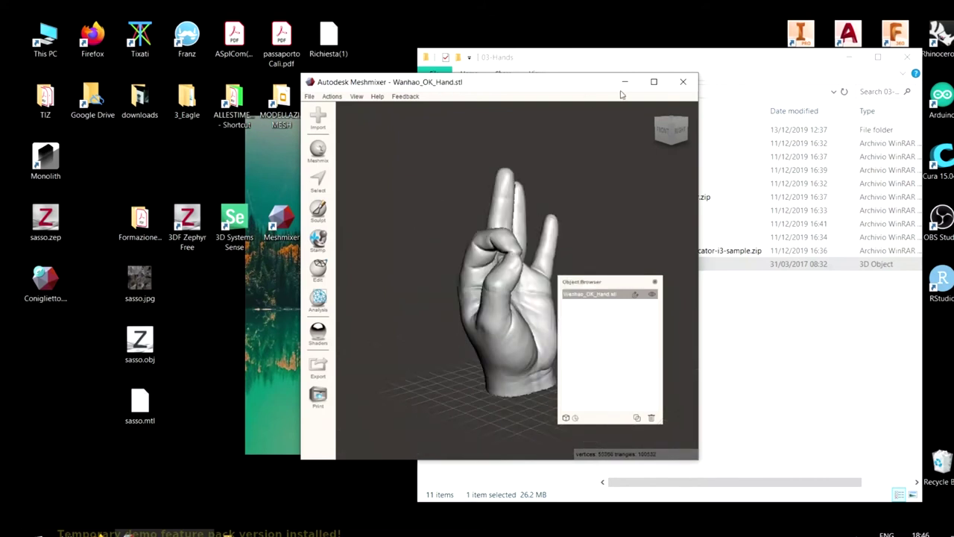
# Enlarge the Object Browser in the maximized Meshmixer window and duplicate the Wanhao_OK_Hand.stl mesh.
pyautogui.click(653, 81)
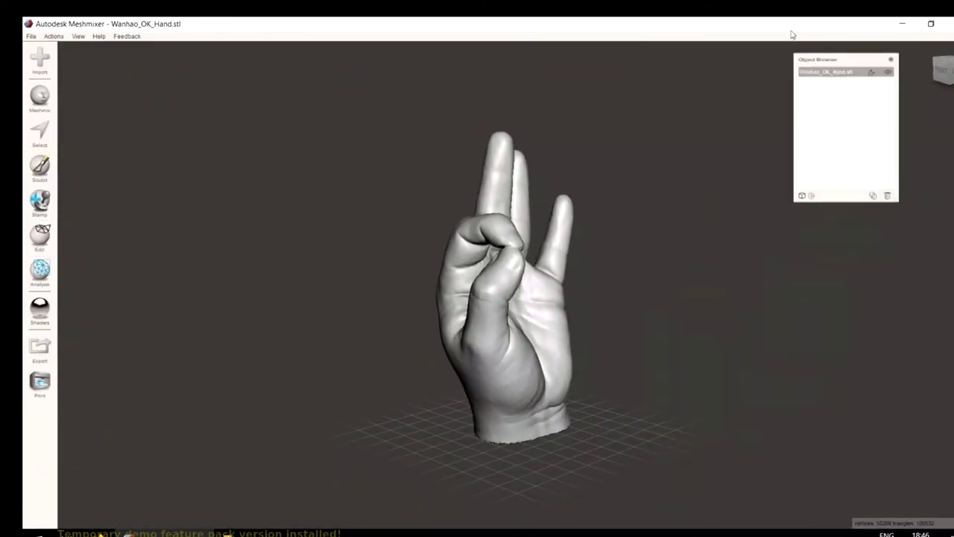
pyautogui.moveTo(884, 199); pyautogui.dragTo(938, 348)
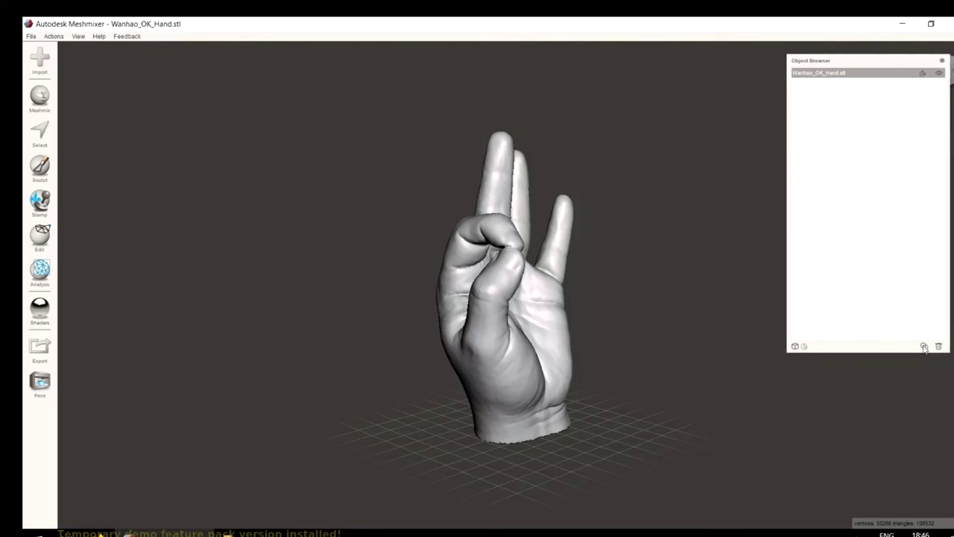
pyautogui.click(924, 348)
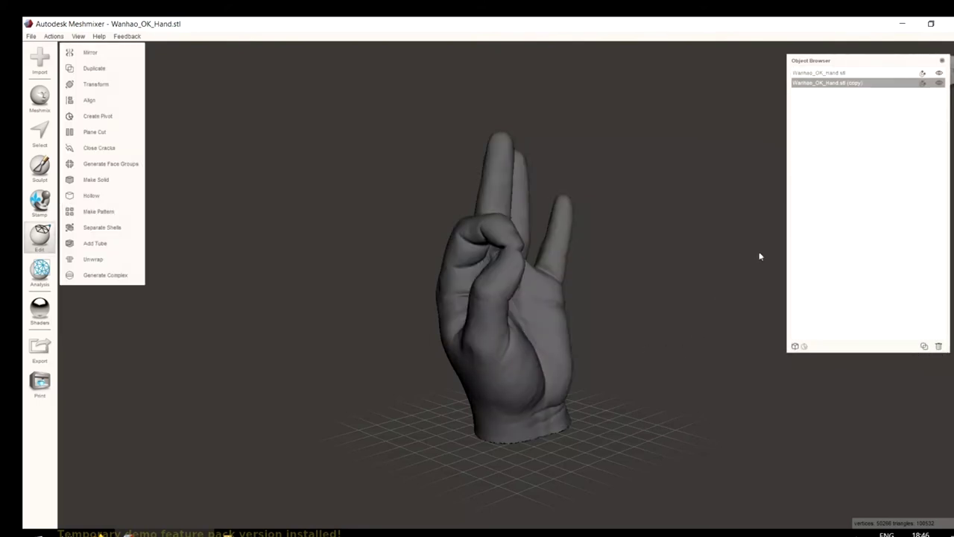
pyautogui.moveTo(682, 241); pyautogui.dragTo(604, 281, button='right')
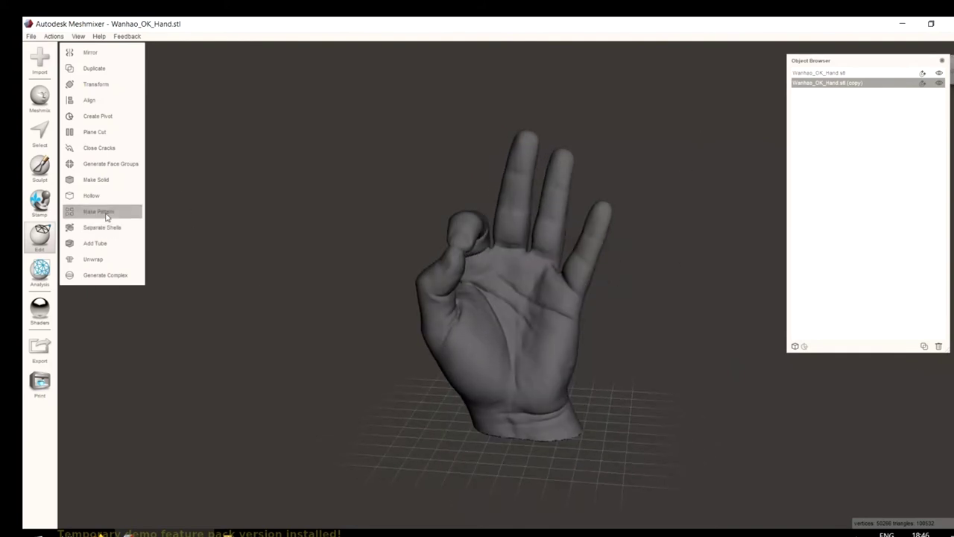
pyautogui.click(107, 84)
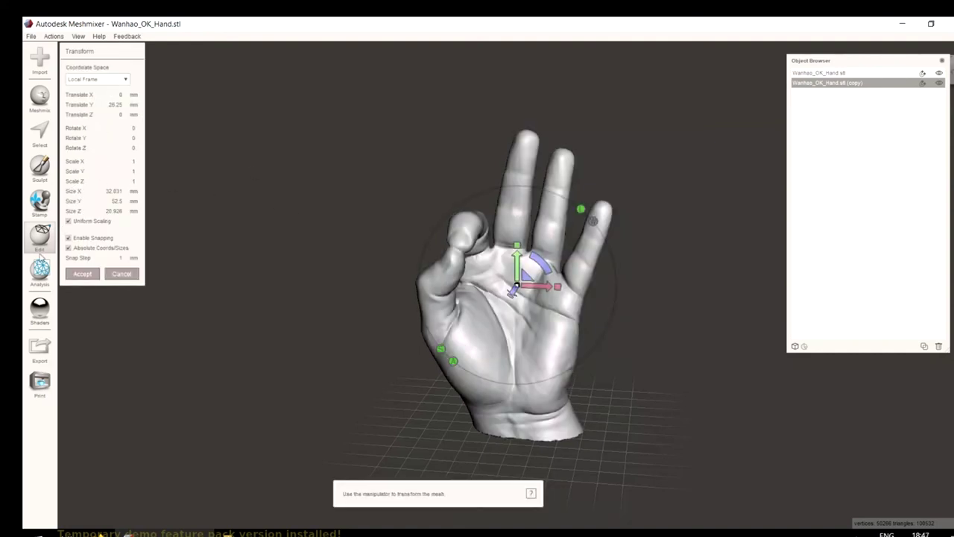
pyautogui.click(105, 115)
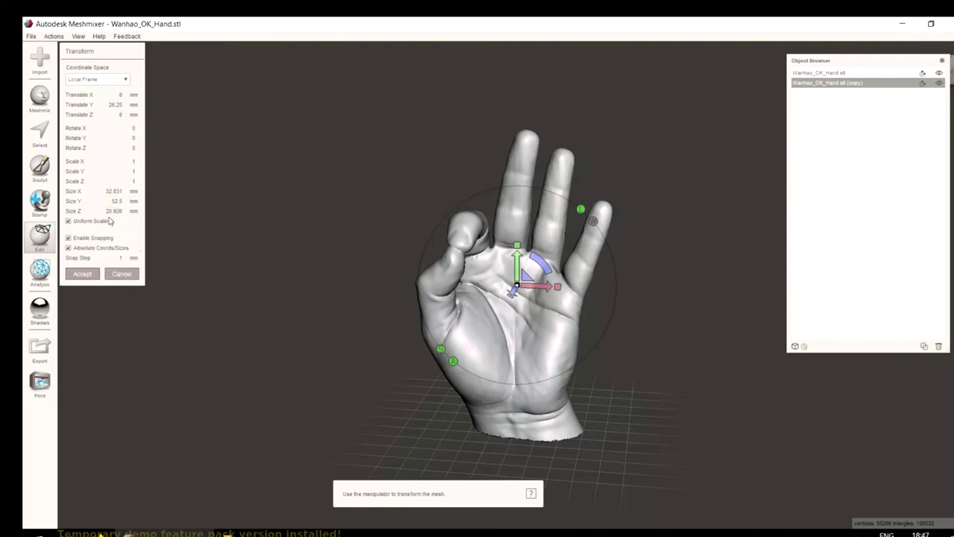
# Select both the original hand and its copy and transform them with uniform scaling to an X size of 100 mm.
pyautogui.keyDown('shift'); pyautogui.click(835, 73); pyautogui.keyUp('shift')
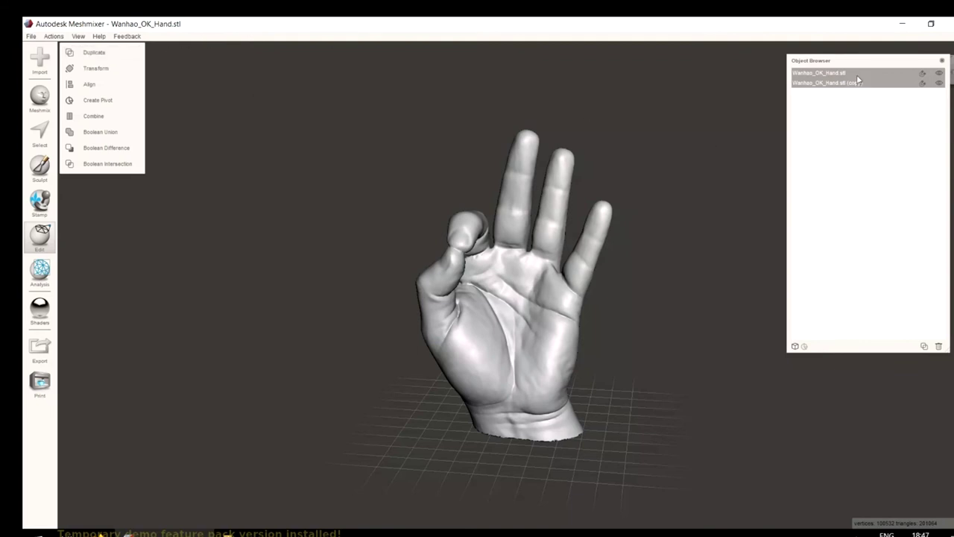
pyautogui.click(95, 70)
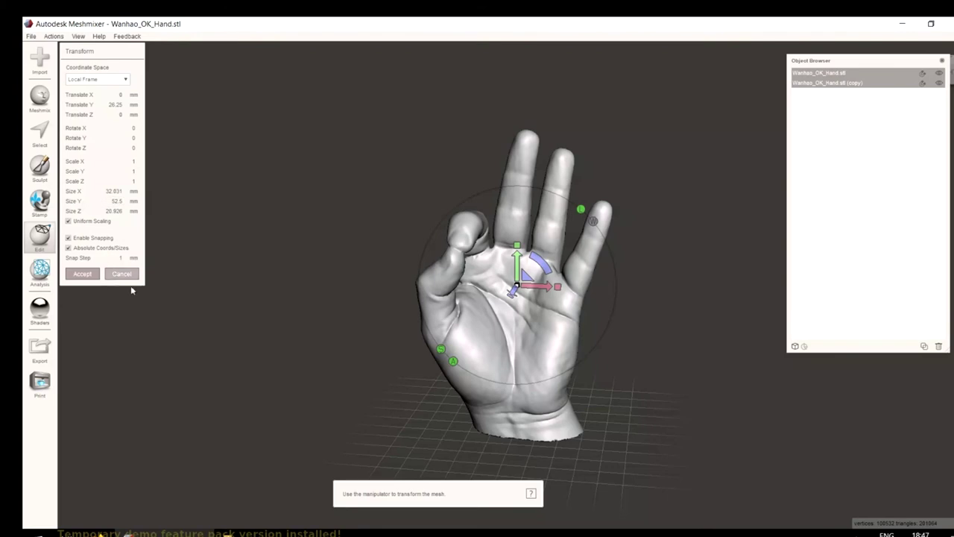
pyautogui.moveTo(300, 337); pyautogui.dragTo(520, 345, button='right')
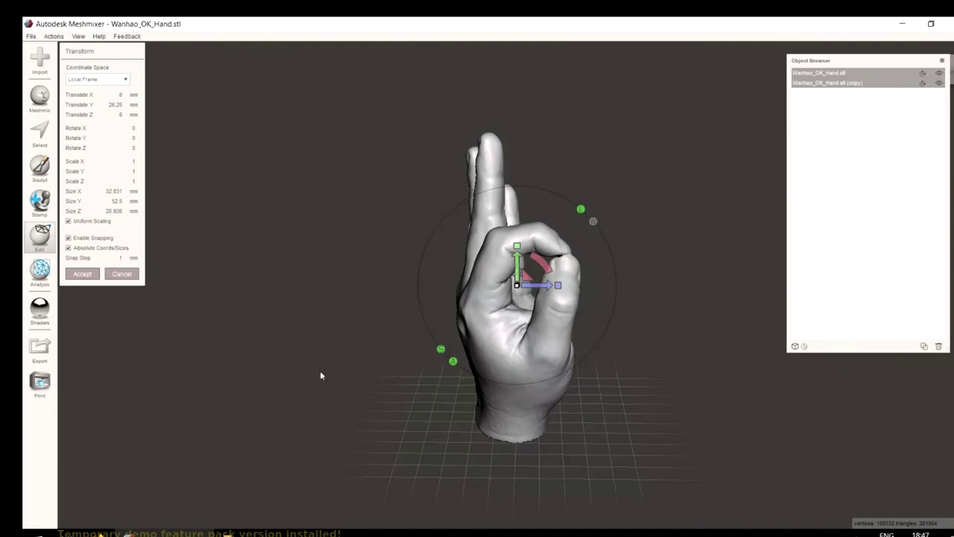
pyautogui.press('Left')
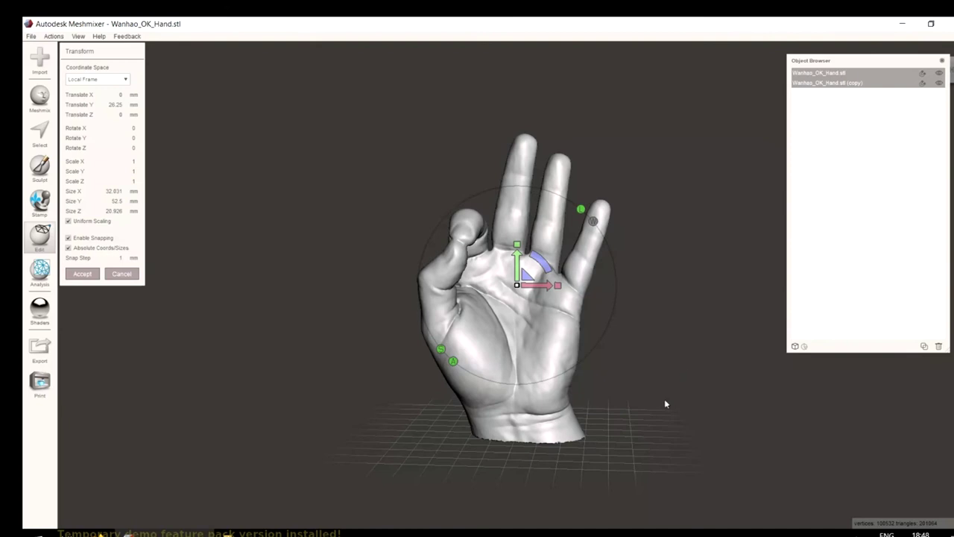
pyautogui.click(112, 191)
pyautogui.doubleClick(112, 190)
pyautogui.write('10')
pyautogui.press('Return')
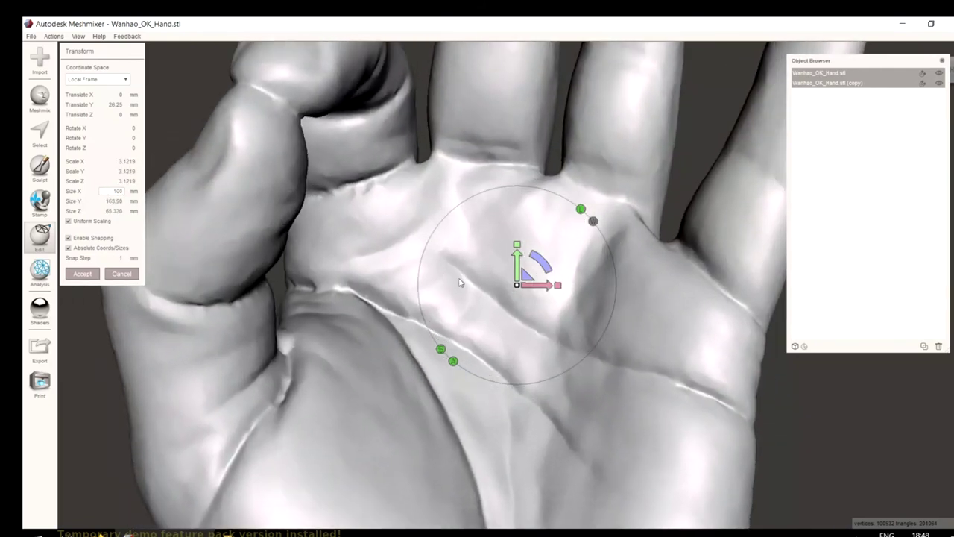
pyautogui.press('f')
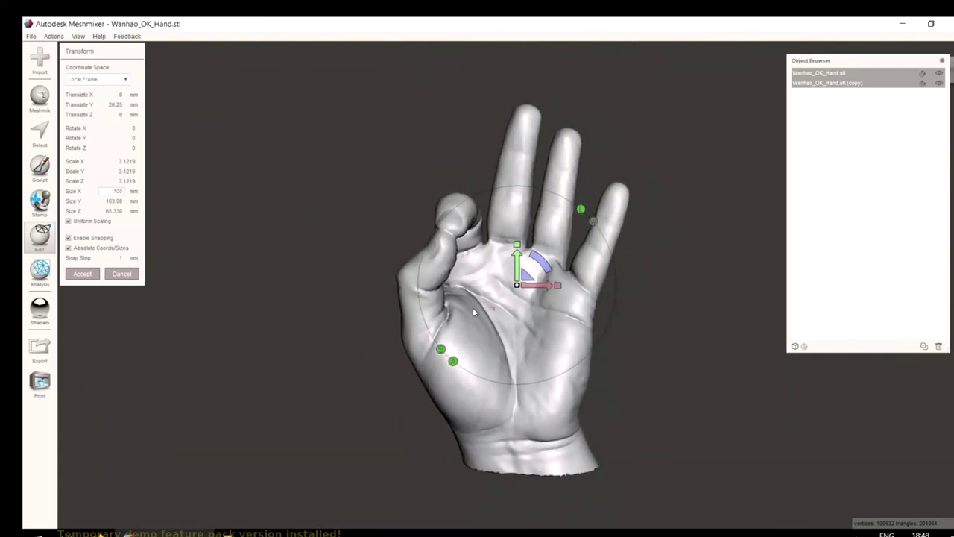
pyautogui.click(83, 272)
# Hide the original Wanhao_OK_Hand.stl mesh, reposition the Object Browser and make the copy the active object.
pyautogui.moveTo(318, 357); pyautogui.dragTo(603, 332, button='right')
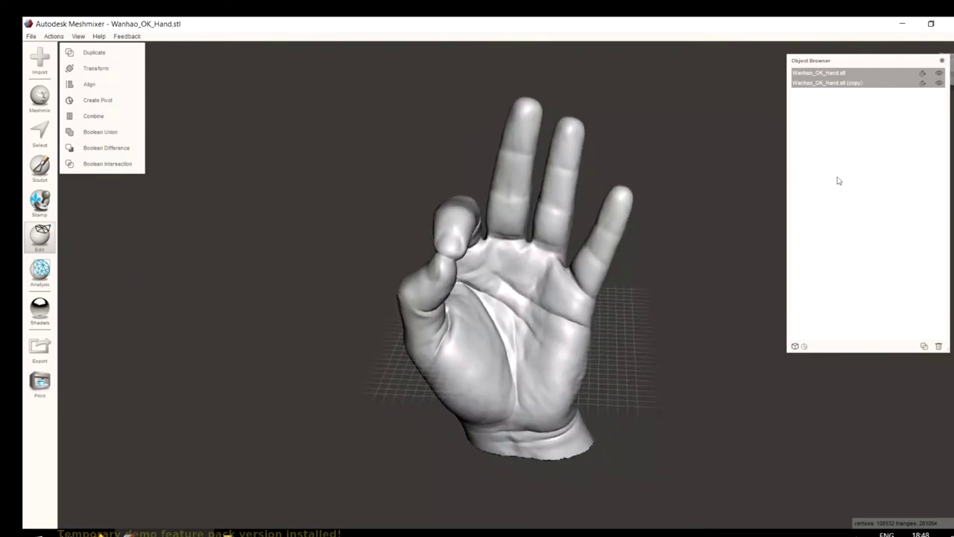
pyautogui.click(841, 73)
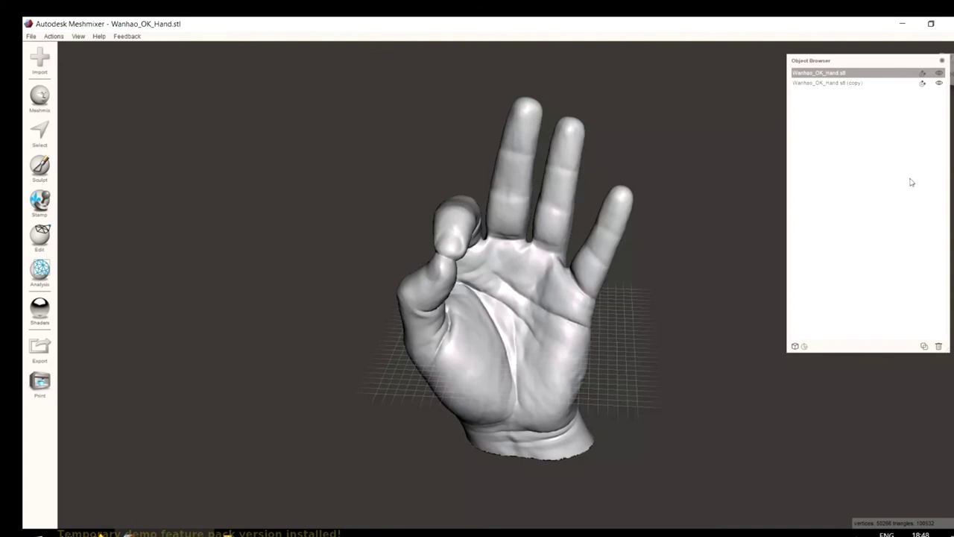
pyautogui.click(940, 72)
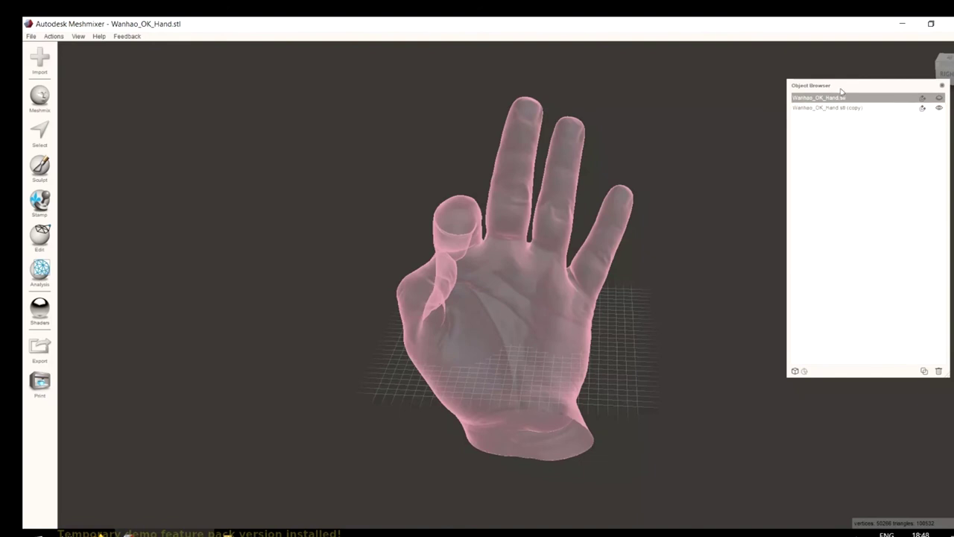
pyautogui.moveTo(811, 64); pyautogui.dragTo(767, 43)
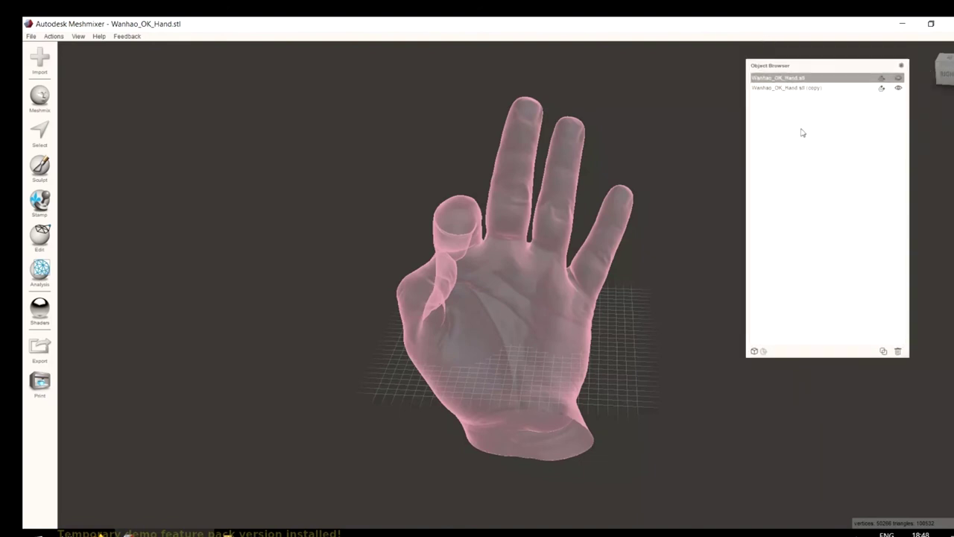
pyautogui.click(820, 113)
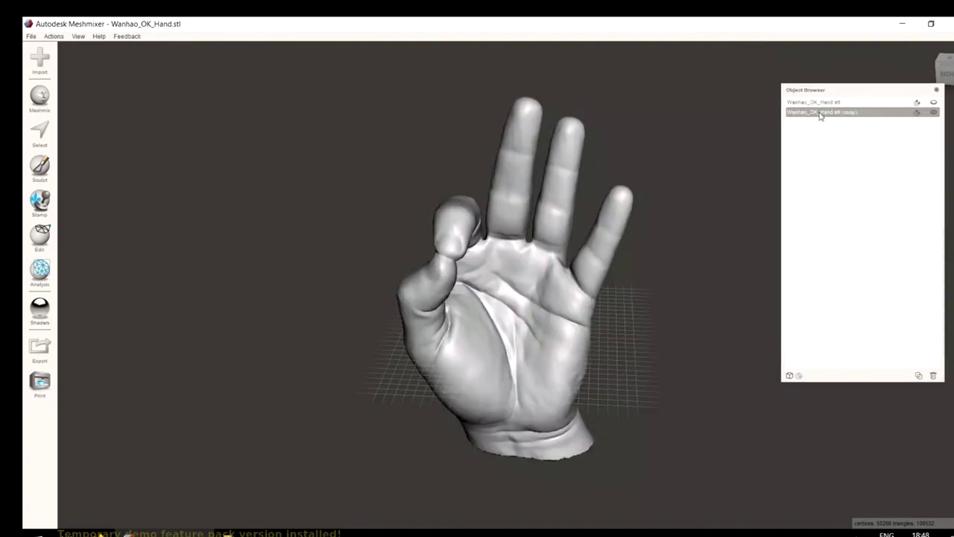
# Rename the copied hand mesh as superficie.
pyautogui.doubleClick(820, 113)
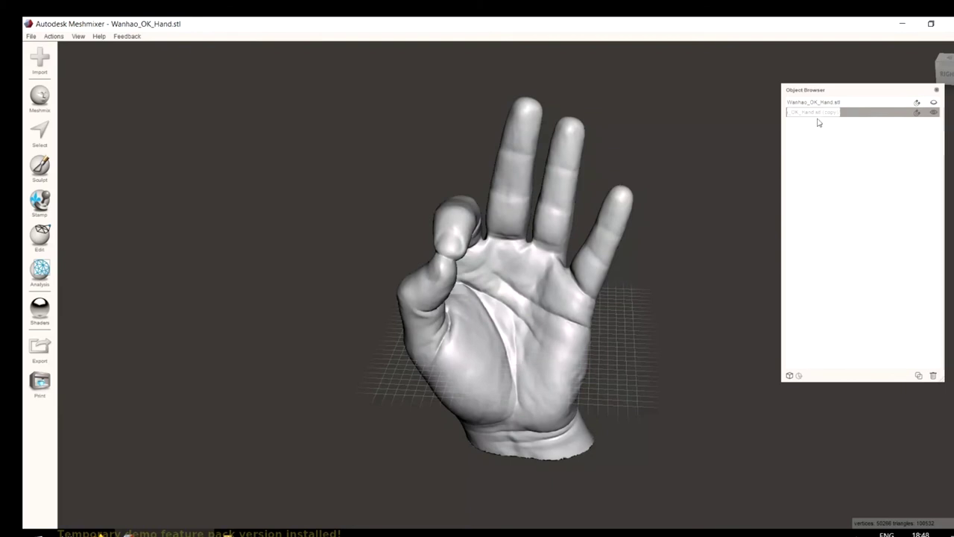
pyautogui.press('BackSpace')
pyautogui.write('l')
pyautogui.press('Return')
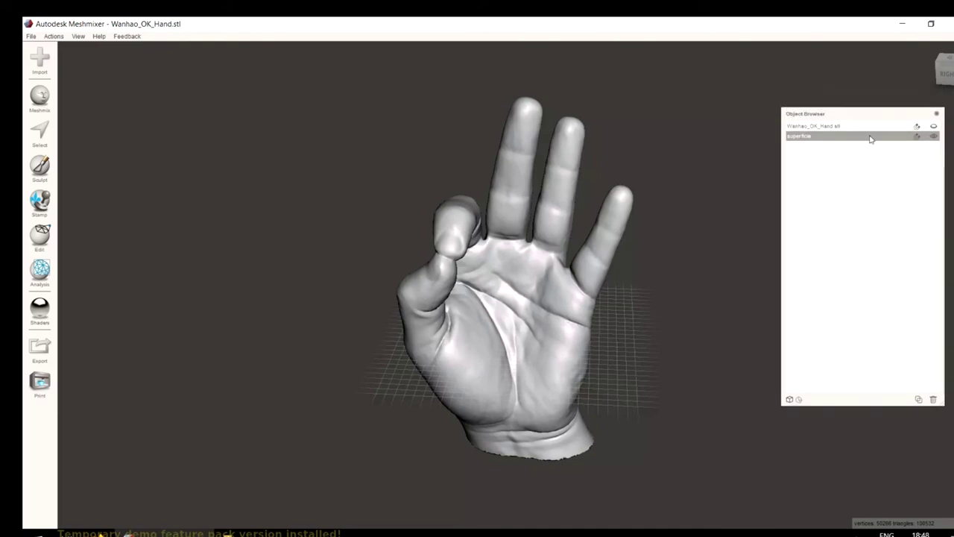
# Rename the original Wanhao_OK_Hand.stl object as Scansione originale.
pyautogui.click(826, 128)
pyautogui.doubleClick(826, 129)
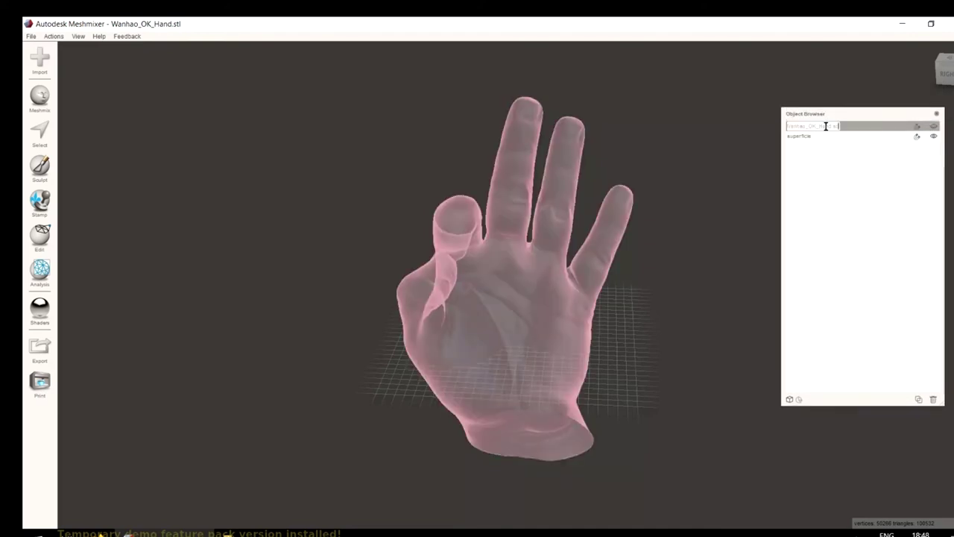
pyautogui.doubleClick(835, 123)
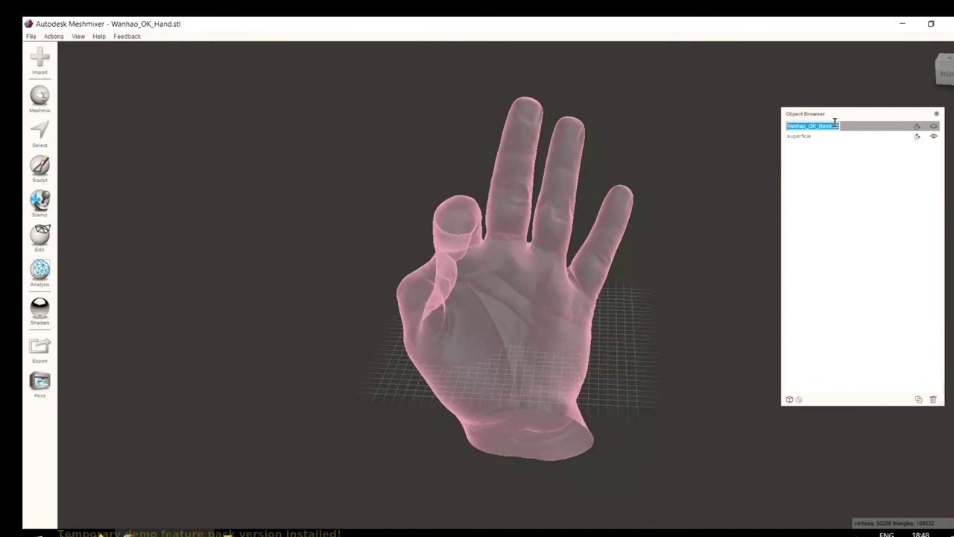
pyautogui.write('m')
pyautogui.write('cansione s')
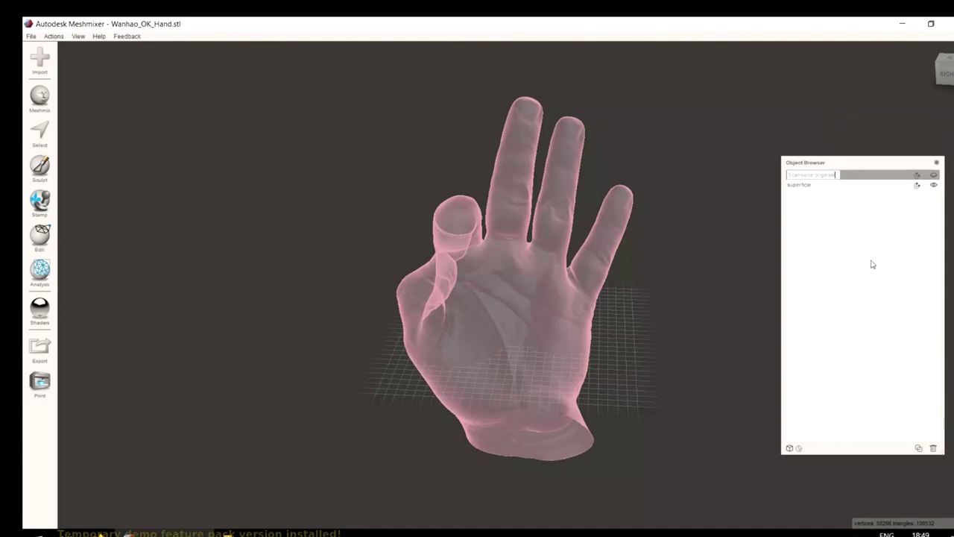
pyautogui.click(811, 176)
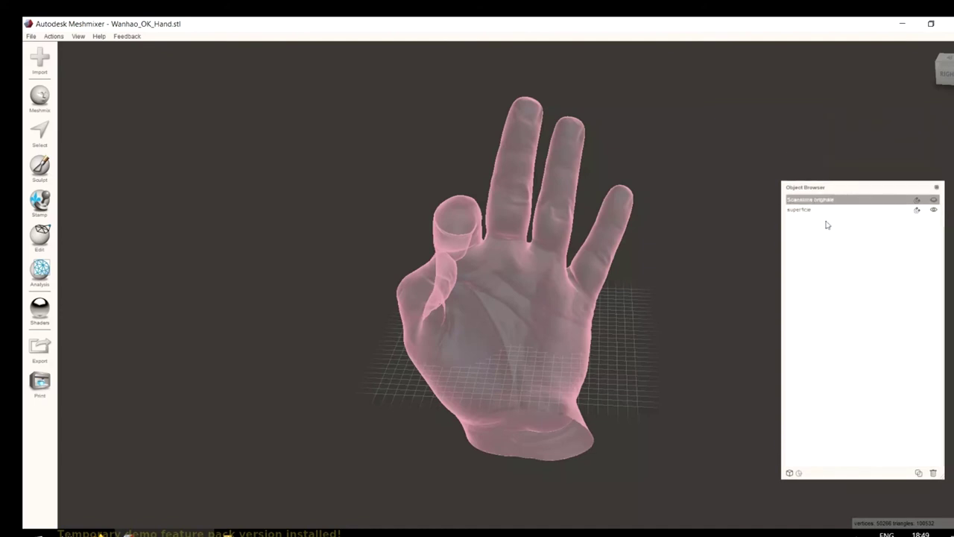
# Reposition the Object Browser in the upper part of the workspace and make superficie the active object.
pyautogui.moveTo(828, 187); pyautogui.dragTo(769, 44)
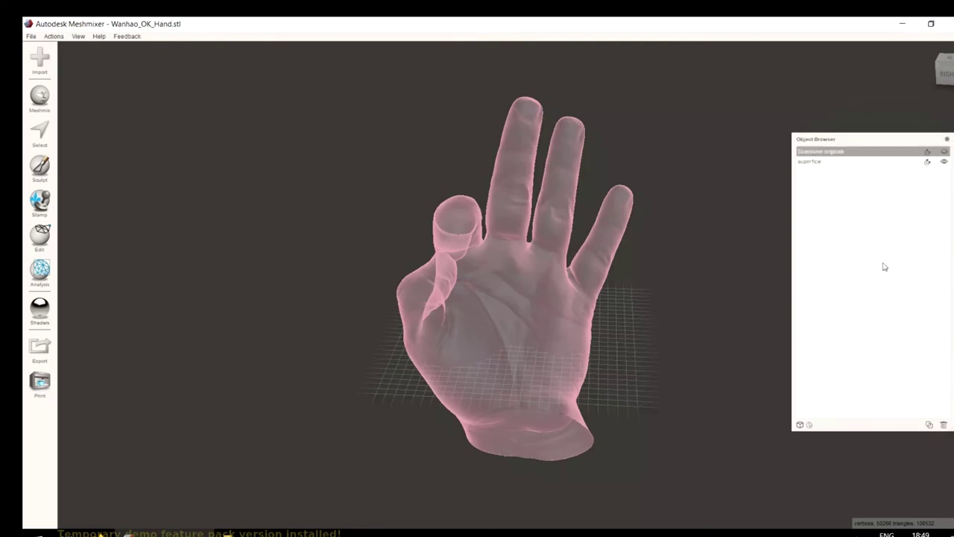
pyautogui.moveTo(848, 139); pyautogui.dragTo(770, 46)
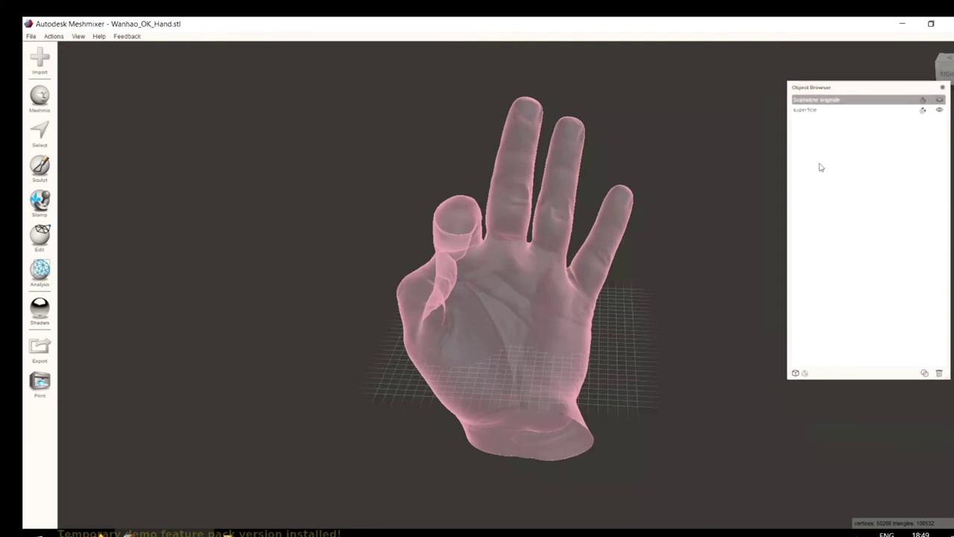
pyautogui.click(803, 110)
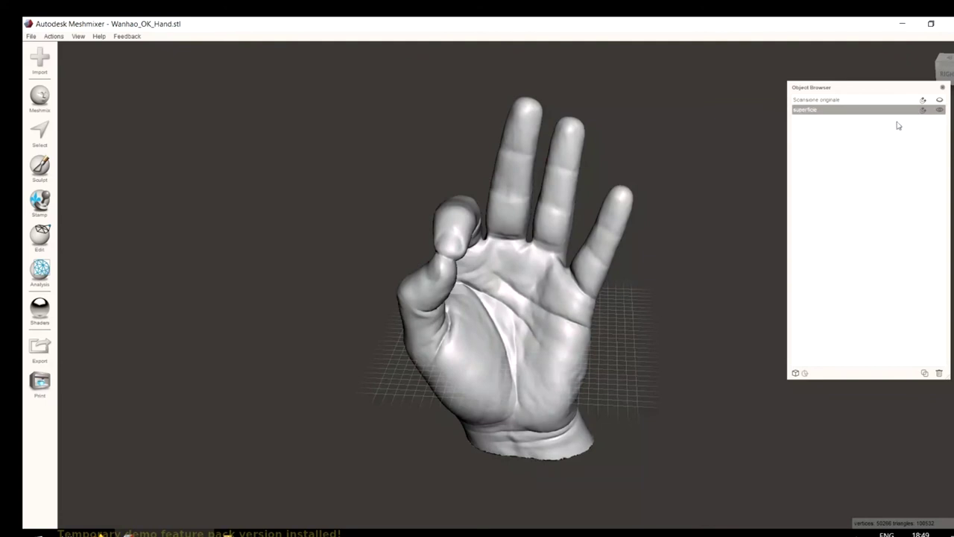
pyautogui.click(940, 101)
# Select most of the middle finger with the Unwrap Brush at size 95 and delete the selected faces.
pyautogui.moveTo(683, 306); pyautogui.dragTo(604, 255, button='right')
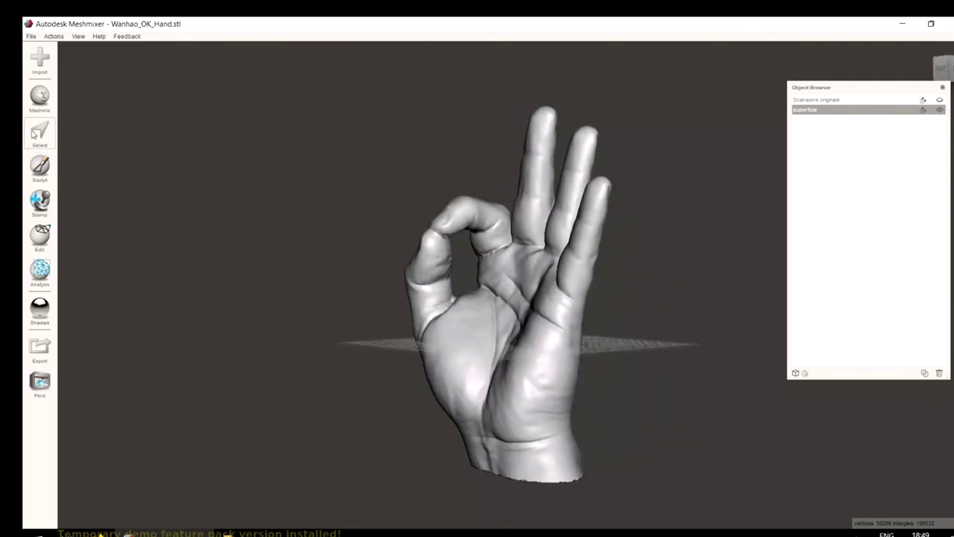
pyautogui.click(40, 132)
pyautogui.moveTo(620, 196); pyautogui.dragTo(689, 218, button='right')
pyautogui.moveTo(105, 124); pyautogui.dragTo(119, 124)
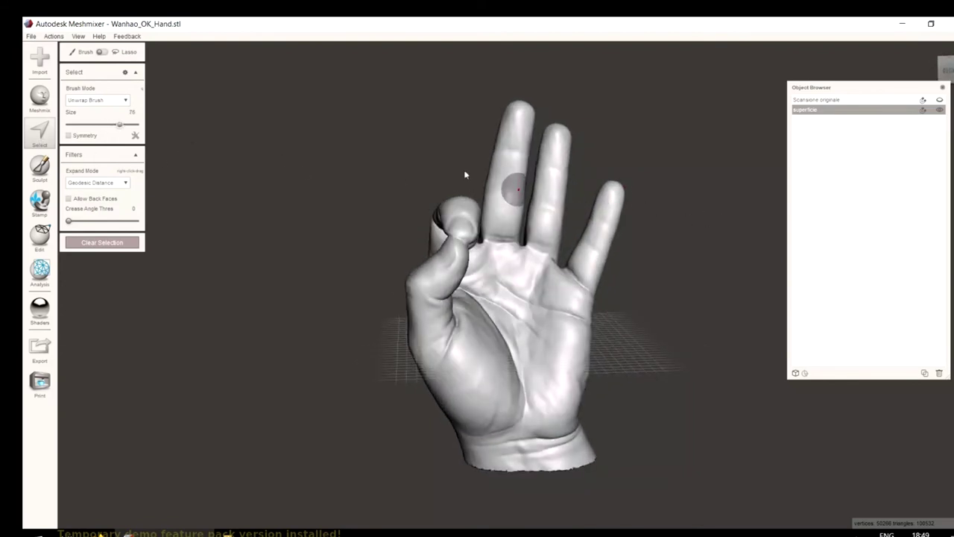
pyautogui.moveTo(113, 125); pyautogui.dragTo(135, 125)
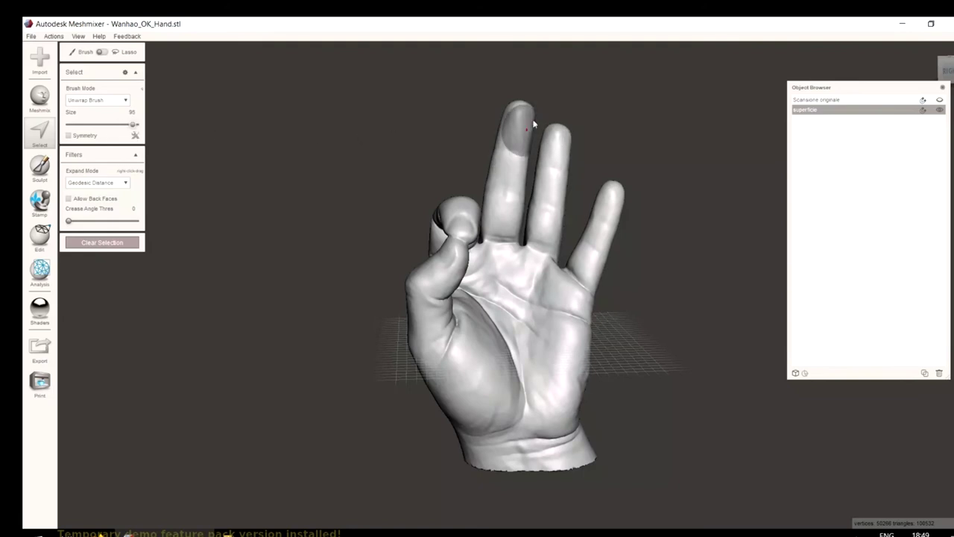
pyautogui.moveTo(520, 119); pyautogui.dragTo(507, 184)
pyautogui.moveTo(626, 174)
pyautogui.mouseDown(button='right')
pyautogui.moveTo(405, 181)
pyautogui.moveTo(511, 142)
pyautogui.mouseUp(button='right')
pyautogui.moveTo(511, 142)
pyautogui.mouseDown()
pyautogui.moveTo(527, 117)
pyautogui.moveTo(542, 215)
pyautogui.mouseUp()
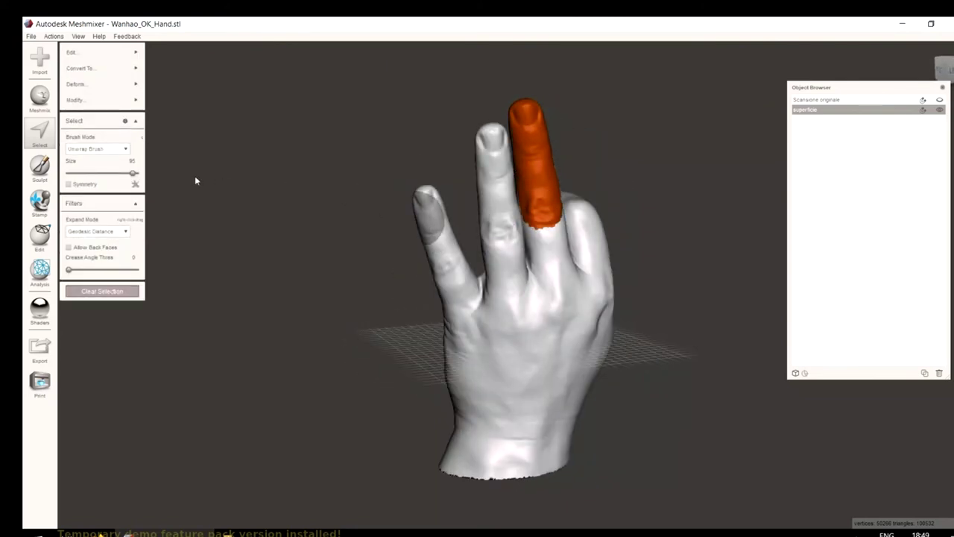
pyautogui.press('Delete')
pyautogui.moveTo(292, 187)
pyautogui.mouseDown(button='right')
pyautogui.moveTo(380, 185)
pyautogui.moveTo(514, 233)
pyautogui.moveTo(480, 187)
pyautogui.moveTo(535, 175)
pyautogui.moveTo(264, 129)
pyautogui.moveTo(184, 129)
pyautogui.moveTo(524, 158)
pyautogui.moveTo(480, 170)
pyautogui.mouseUp(button='right')
pyautogui.press('Escape')
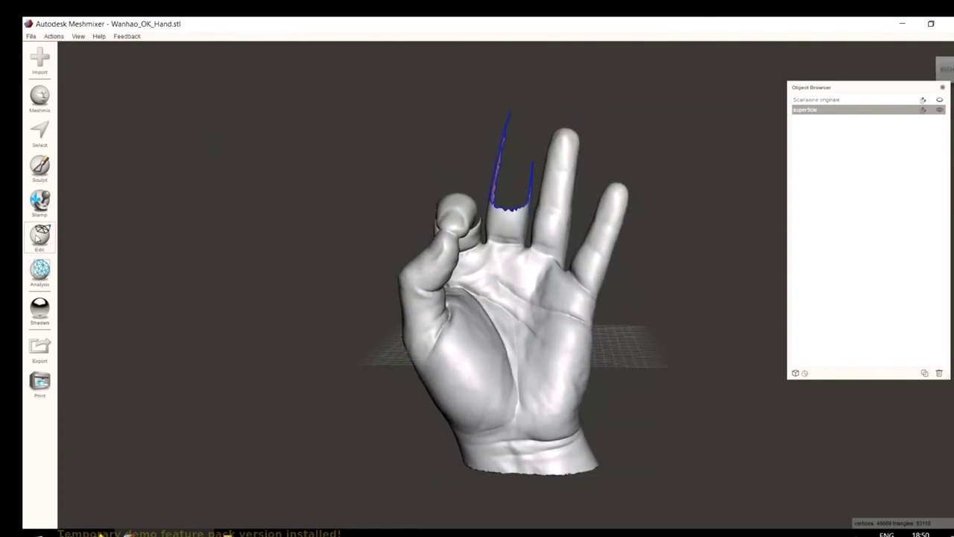
# Plane Cut the superficie mesh at the finger bases, keeping the palm and wrist side, with Fill Type set to No Fill.
pyautogui.click(39, 237)
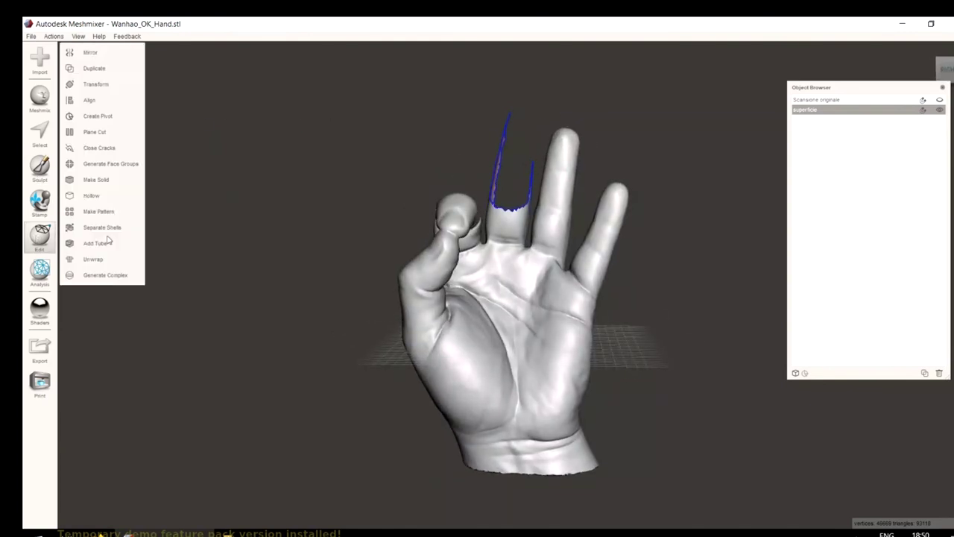
pyautogui.click(105, 131)
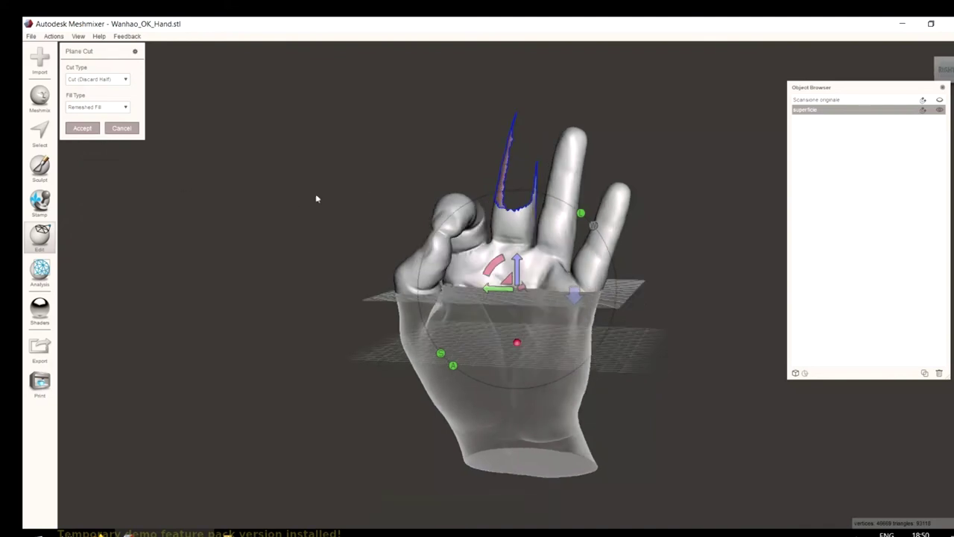
pyautogui.moveTo(316, 198); pyautogui.dragTo(284, 206, button='right')
pyautogui.moveTo(518, 263); pyautogui.dragTo(519, 203)
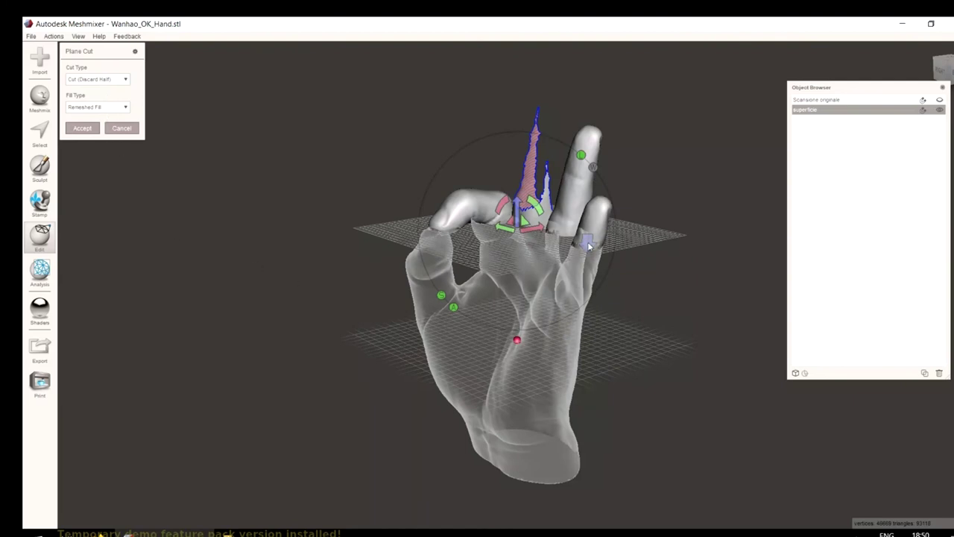
pyautogui.moveTo(303, 219); pyautogui.dragTo(365, 235, button='right')
pyautogui.moveTo(525, 258); pyautogui.dragTo(515, 284)
pyautogui.moveTo(675, 304); pyautogui.dragTo(414, 291, button='right')
pyautogui.moveTo(82, 151); pyautogui.dragTo(576, 276, button='right')
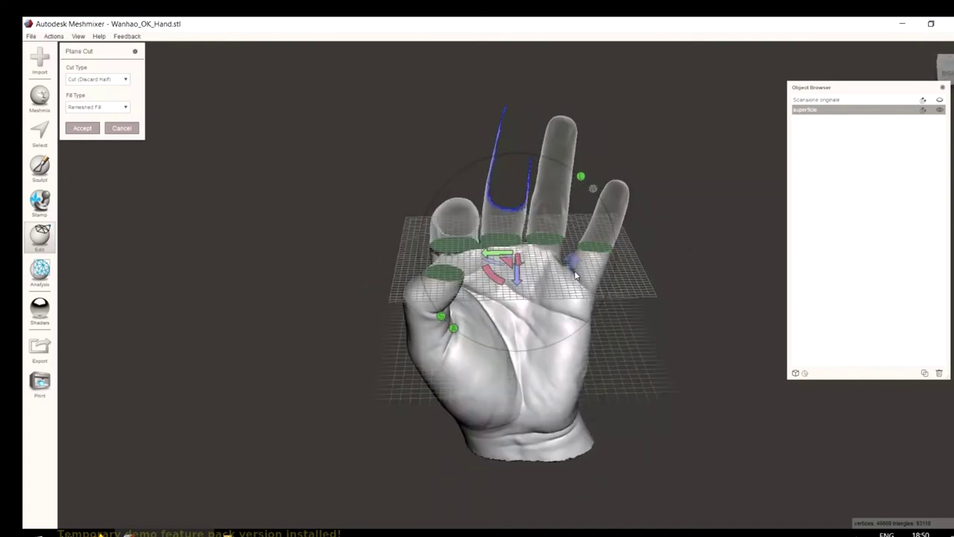
pyautogui.click(89, 112)
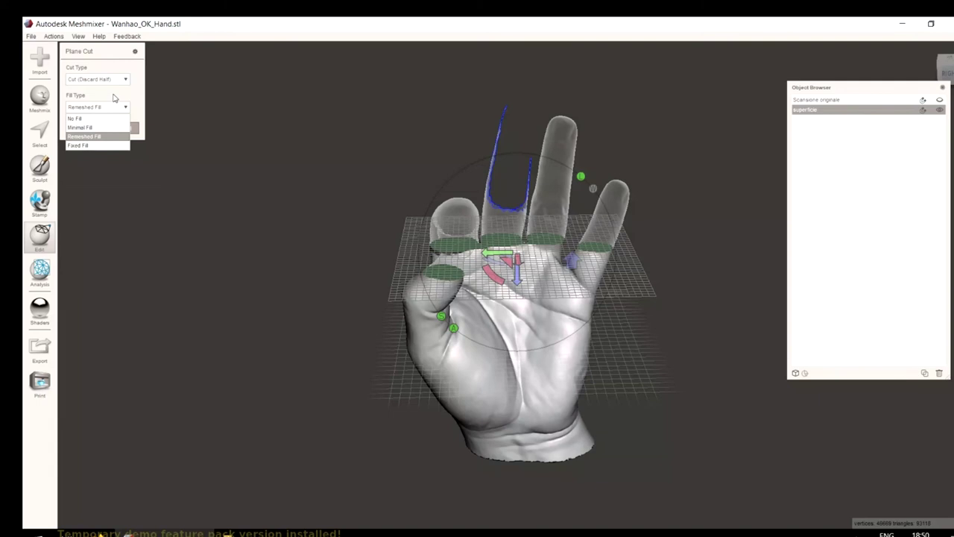
pyautogui.click(83, 119)
pyautogui.click(84, 128)
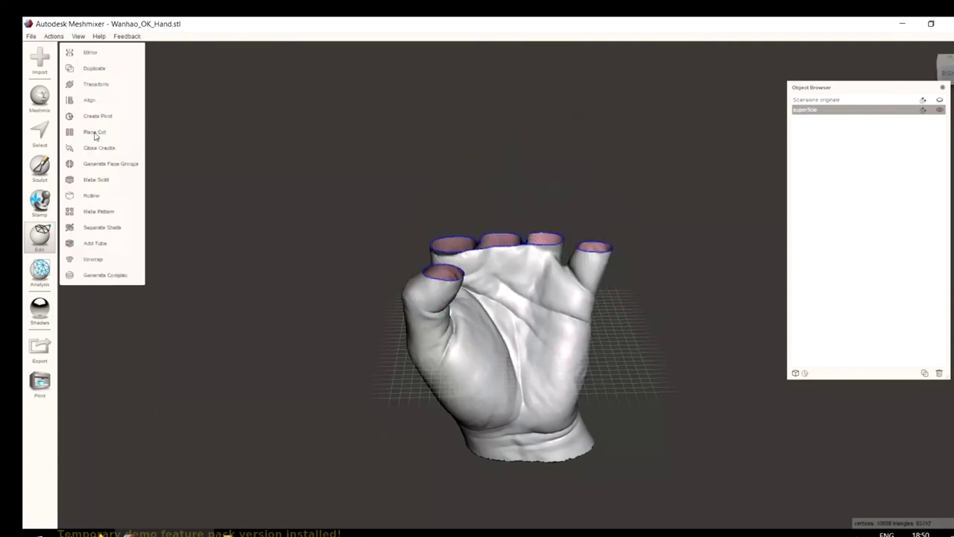
# Place a second Plane Cut on superficie, raised and tilted across the thumb stump and the finger bases.
pyautogui.moveTo(468, 215); pyautogui.dragTo(283, 171, button='right')
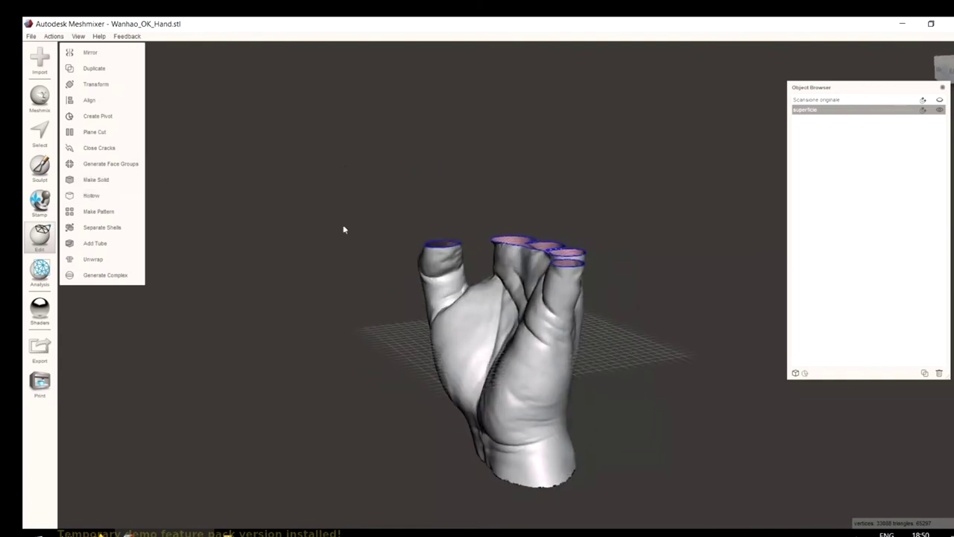
pyautogui.click(126, 131)
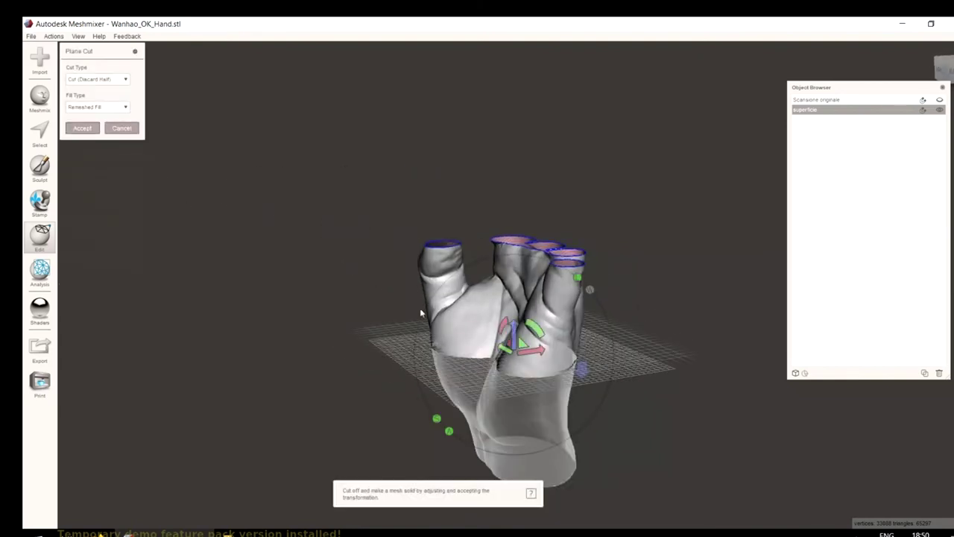
pyautogui.moveTo(420, 307); pyautogui.dragTo(520, 347, button='right')
pyautogui.moveTo(514, 345); pyautogui.dragTo(496, 262)
pyautogui.moveTo(672, 377); pyautogui.dragTo(553, 284, button='right')
pyautogui.moveTo(545, 255); pyautogui.dragTo(481, 354)
pyautogui.moveTo(524, 287); pyautogui.dragTo(512, 277)
pyautogui.moveTo(407, 350); pyautogui.dragTo(412, 349, button='right')
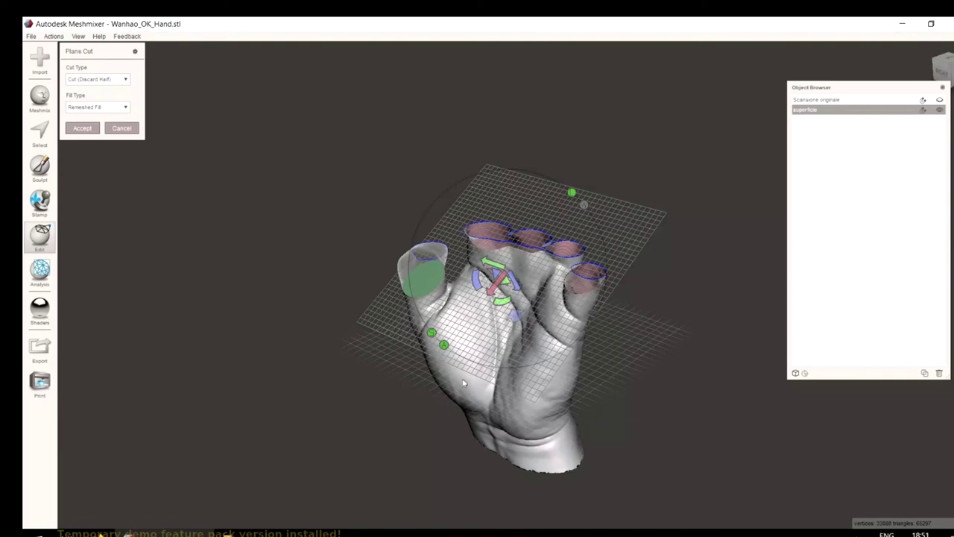
# Check the tilted plane around the hand, set Fill Type to No Fill and apply the cut to shorten the thumb.
pyautogui.moveTo(409, 402); pyautogui.dragTo(643, 364, button='right')
pyautogui.moveTo(433, 396); pyautogui.dragTo(535, 411, button='right')
pyautogui.moveTo(683, 446); pyautogui.dragTo(314, 480, button='right')
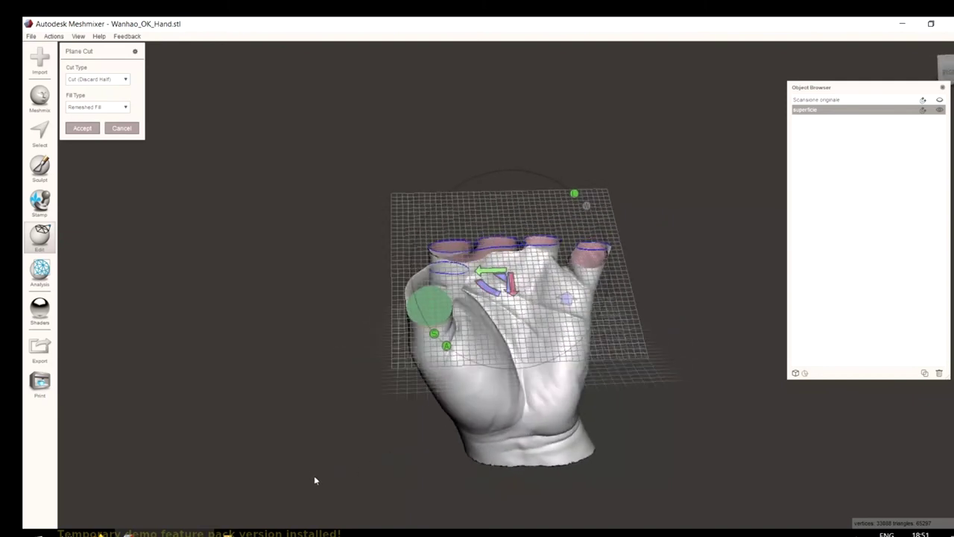
pyautogui.click(97, 107)
pyautogui.click(84, 133)
pyautogui.click(84, 132)
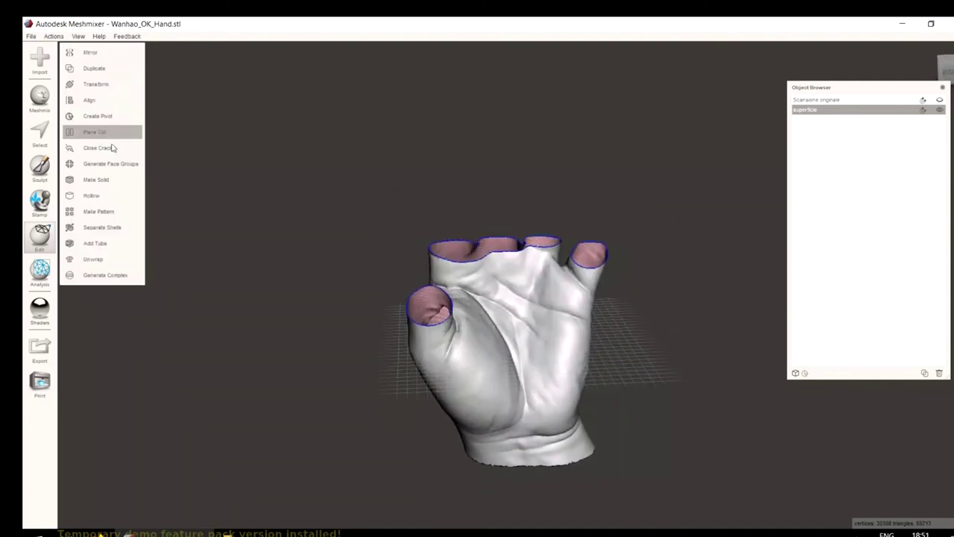
pyautogui.moveTo(409, 287); pyautogui.dragTo(443, 256, button='right')
pyautogui.moveTo(526, 265); pyautogui.dragTo(485, 223, button='right')
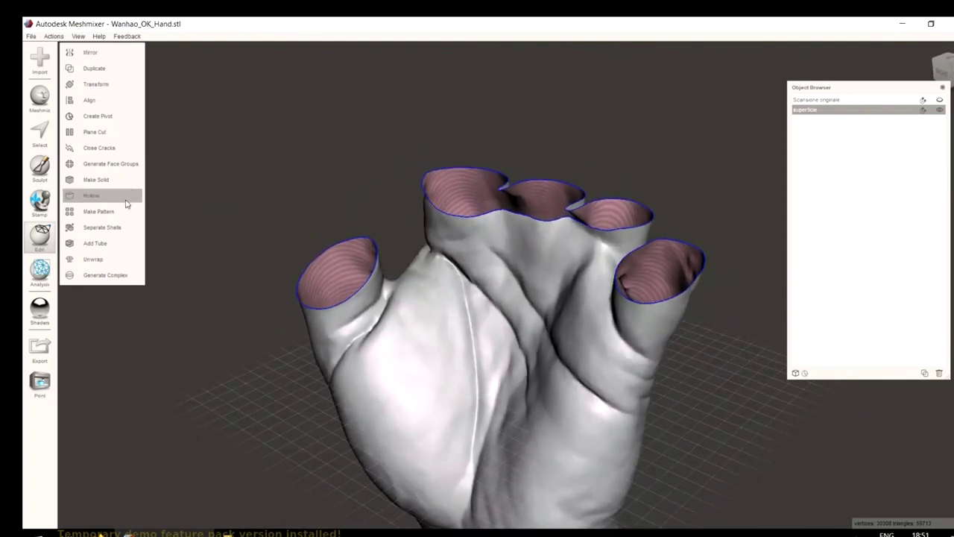
pyautogui.click(40, 166)
pyautogui.moveTo(448, 285); pyautogui.dragTo(448, 284)
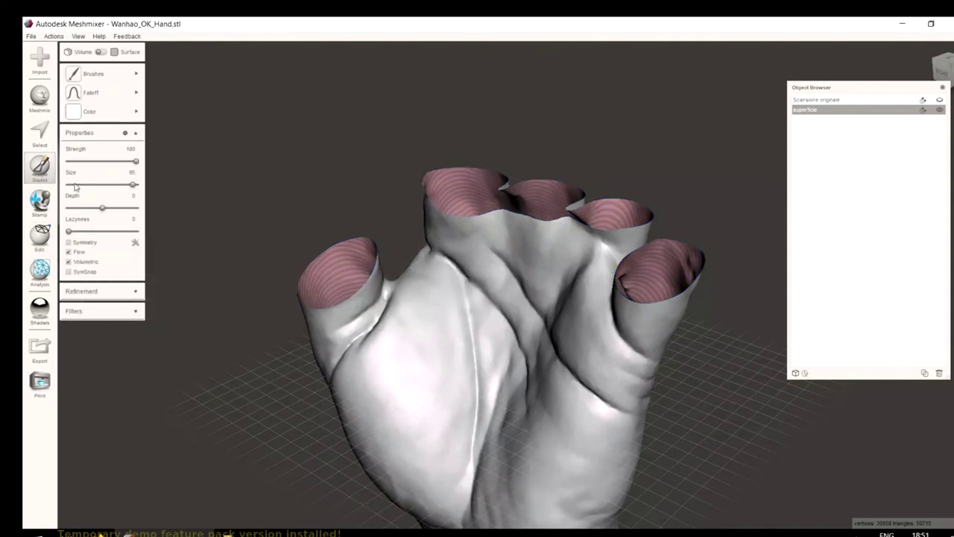
# Paint a face selection over the palm with the Unwrap Brush, from below the finger bases down towards the wrist.
pyautogui.click(41, 138)
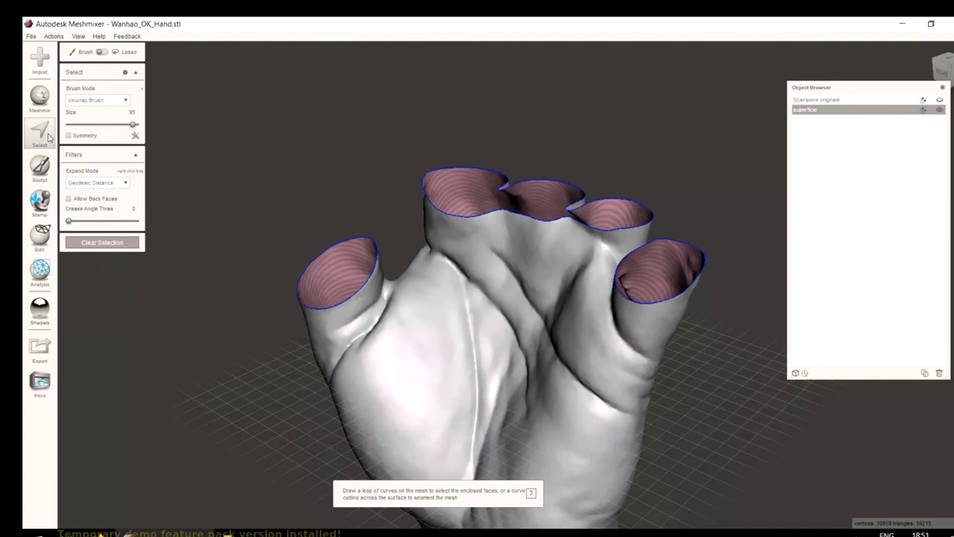
pyautogui.moveTo(441, 279)
pyautogui.mouseDown()
pyautogui.moveTo(467, 350)
pyautogui.moveTo(439, 315)
pyautogui.moveTo(433, 259)
pyautogui.moveTo(432, 284)
pyautogui.moveTo(465, 313)
pyautogui.moveTo(478, 302)
pyautogui.moveTo(452, 275)
pyautogui.moveTo(513, 324)
pyautogui.moveTo(578, 408)
pyautogui.mouseUp()
pyautogui.moveTo(578, 409); pyautogui.dragTo(573, 366, button='right')
pyautogui.moveTo(573, 365); pyautogui.dragTo(604, 392)
pyautogui.moveTo(605, 392)
pyautogui.mouseDown(button='right')
pyautogui.moveTo(428, 298)
pyautogui.moveTo(541, 403)
pyautogui.moveTo(553, 359)
pyautogui.mouseUp(button='right')
pyautogui.moveTo(553, 359)
pyautogui.mouseDown()
pyautogui.moveTo(522, 337)
pyautogui.moveTo(523, 394)
pyautogui.moveTo(498, 427)
pyautogui.moveTo(522, 407)
pyautogui.mouseUp()
pyautogui.moveTo(521, 407); pyautogui.dragTo(458, 334, button='right')
pyautogui.moveTo(458, 335); pyautogui.dragTo(426, 403)
# Extend the painted selection around the thumb side and over the back of the hand down to just above the wrist edge.
pyautogui.moveTo(427, 402)
pyautogui.mouseDown(button='right')
pyautogui.moveTo(590, 439)
pyautogui.moveTo(671, 409)
pyautogui.mouseUp(button='right')
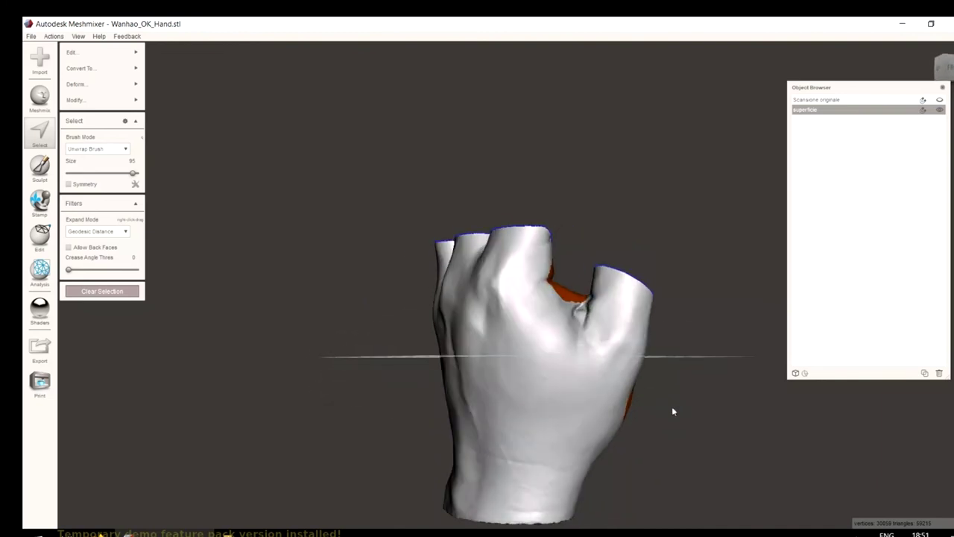
pyautogui.moveTo(618, 410)
pyautogui.mouseDown()
pyautogui.moveTo(587, 415)
pyautogui.moveTo(561, 394)
pyautogui.moveTo(544, 358)
pyautogui.moveTo(555, 292)
pyautogui.moveTo(523, 287)
pyautogui.moveTo(484, 322)
pyautogui.moveTo(482, 377)
pyautogui.moveTo(525, 429)
pyautogui.moveTo(507, 373)
pyautogui.moveTo(538, 420)
pyautogui.moveTo(592, 437)
pyautogui.mouseUp()
pyautogui.moveTo(592, 437); pyautogui.dragTo(526, 420, button='right')
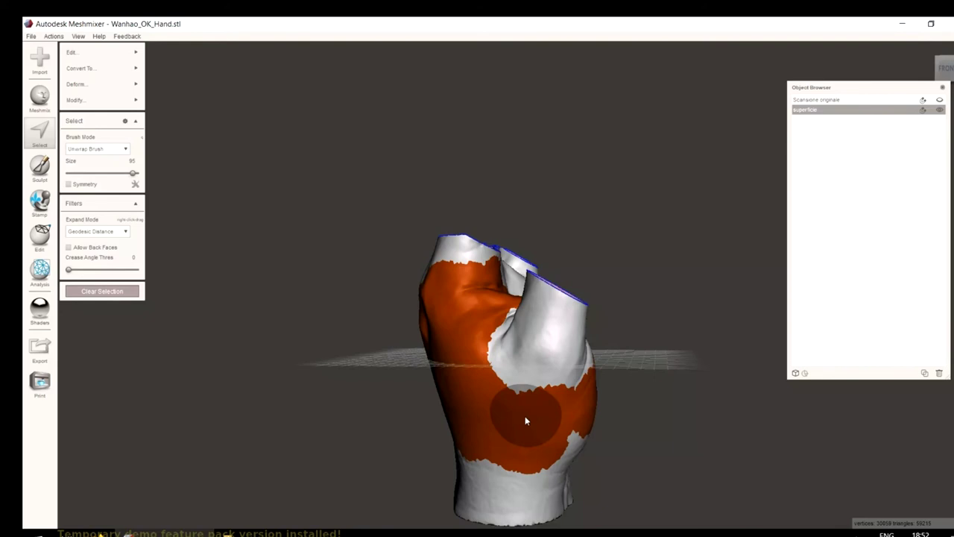
pyautogui.moveTo(386, 273); pyautogui.dragTo(621, 349, button='right')
pyautogui.moveTo(612, 339); pyautogui.dragTo(523, 385)
pyautogui.moveTo(518, 425)
pyautogui.mouseDown()
pyautogui.moveTo(516, 457)
pyautogui.moveTo(565, 401)
pyautogui.moveTo(591, 412)
pyautogui.moveTo(575, 446)
pyautogui.moveTo(542, 474)
pyautogui.mouseUp()
pyautogui.moveTo(714, 507); pyautogui.dragTo(479, 452, button='right')
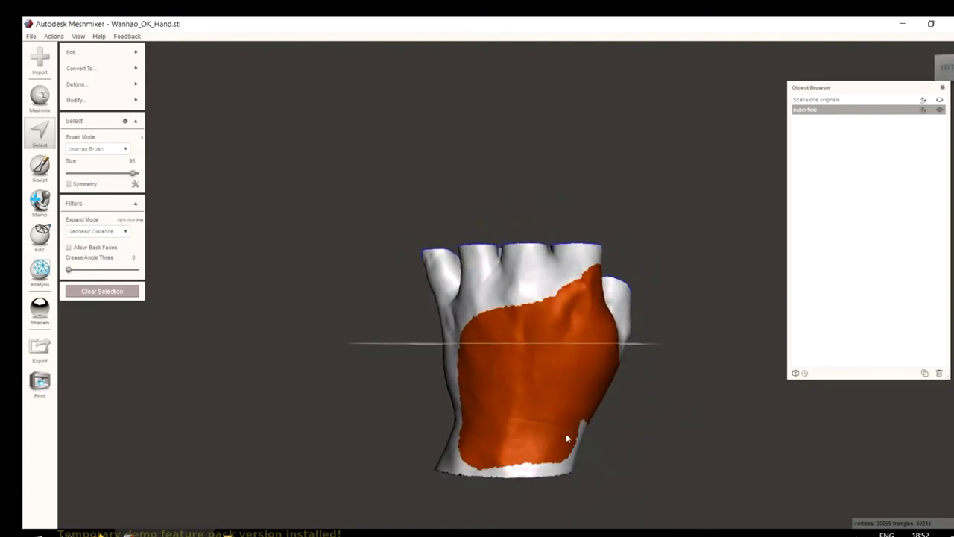
# Fill in the painted selection around the thumb base and along the thumb side down to the wrist.
pyautogui.moveTo(660, 454)
pyautogui.mouseDown(button='right')
pyautogui.moveTo(502, 426)
pyautogui.moveTo(427, 424)
pyautogui.mouseUp(button='right')
pyautogui.moveTo(427, 424)
pyautogui.mouseDown()
pyautogui.moveTo(472, 428)
pyautogui.moveTo(458, 436)
pyautogui.moveTo(513, 398)
pyautogui.moveTo(563, 340)
pyautogui.mouseUp()
pyautogui.moveTo(553, 344); pyautogui.dragTo(525, 341, button='right')
pyautogui.scroll(4, 503, 384)
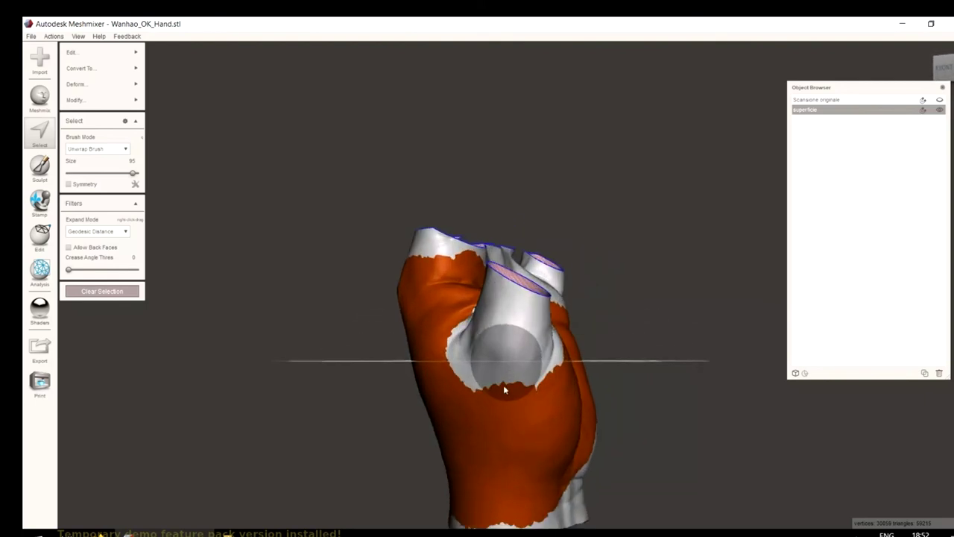
pyautogui.moveTo(489, 386)
pyautogui.mouseDown()
pyautogui.moveTo(491, 378)
pyautogui.moveTo(479, 381)
pyautogui.moveTo(518, 374)
pyautogui.moveTo(490, 386)
pyautogui.moveTo(521, 384)
pyautogui.moveTo(502, 388)
pyautogui.mouseUp()
pyautogui.moveTo(503, 388)
pyautogui.mouseDown(button='right')
pyautogui.moveTo(600, 426)
pyautogui.moveTo(474, 482)
pyautogui.moveTo(242, 360)
pyautogui.moveTo(236, 329)
pyautogui.moveTo(481, 330)
pyautogui.moveTo(587, 358)
pyautogui.moveTo(566, 366)
pyautogui.mouseUp(button='right')
pyautogui.moveTo(528, 388)
pyautogui.mouseDown()
pyautogui.moveTo(508, 444)
pyautogui.moveTo(460, 488)
pyautogui.mouseUp()
pyautogui.moveTo(459, 494); pyautogui.dragTo(586, 329, button='right')
pyautogui.scroll(-2, 566, 334)
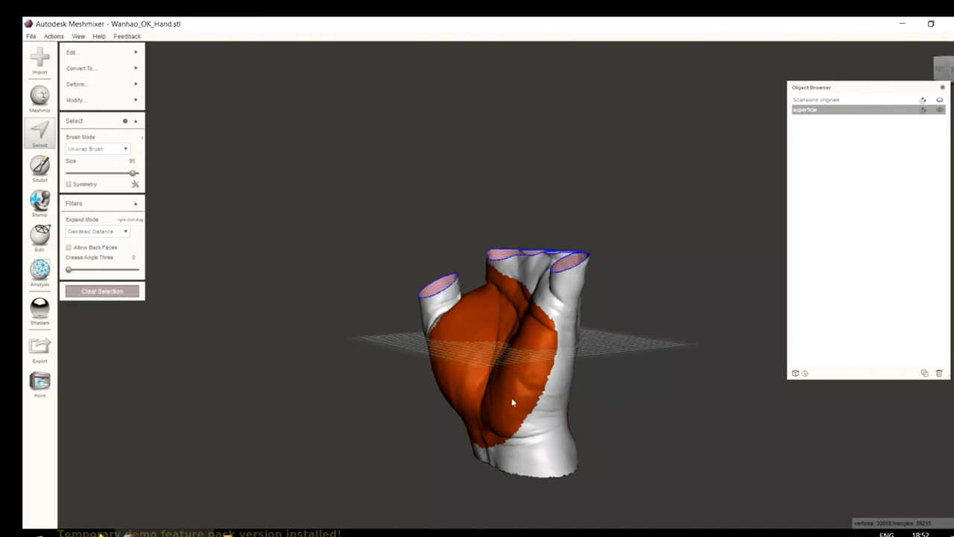
# Run Optimize Boundary on the painted selection and inspect its edge below the fingers and around the hand.
pyautogui.moveTo(537, 375)
pyautogui.mouseDown(button='right')
pyautogui.moveTo(590, 351)
pyautogui.moveTo(545, 367)
pyautogui.mouseUp(button='right')
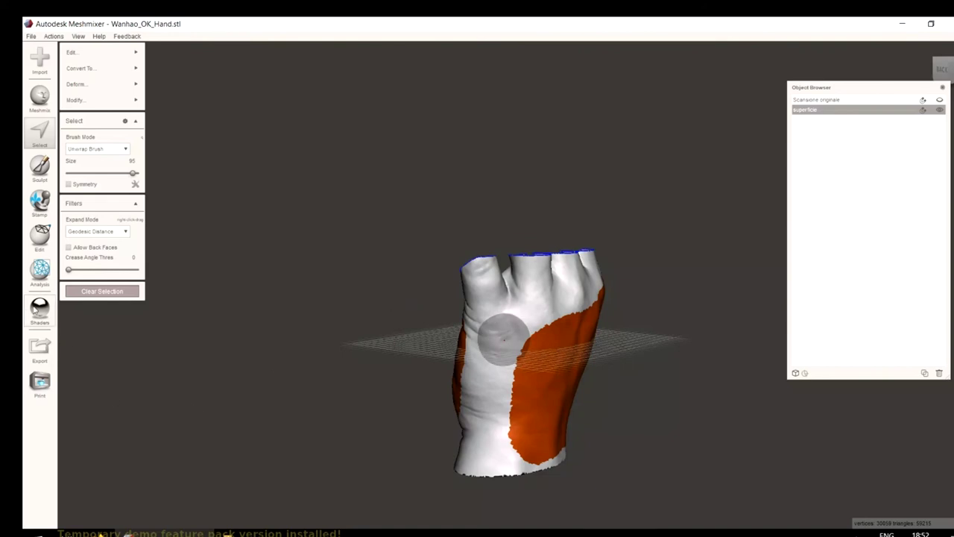
pyautogui.moveTo(82, 102)
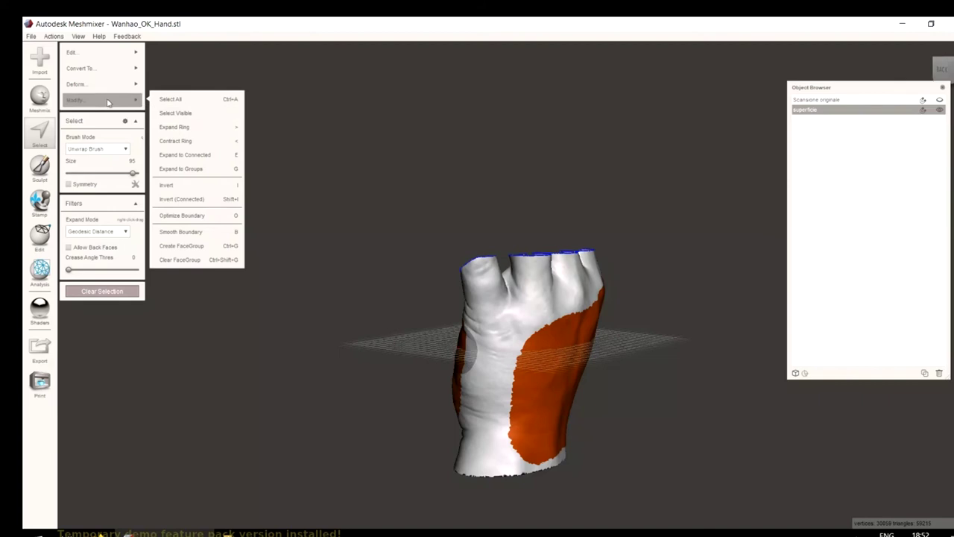
pyautogui.click(195, 217)
pyautogui.moveTo(684, 377)
pyautogui.mouseDown(button='right')
pyautogui.moveTo(825, 345)
pyautogui.moveTo(878, 392)
pyautogui.moveTo(921, 377)
pyautogui.moveTo(666, 303)
pyautogui.moveTo(564, 347)
pyautogui.mouseUp(button='right')
pyautogui.scroll(3, 520, 316)
pyautogui.scroll(1, 522, 298)
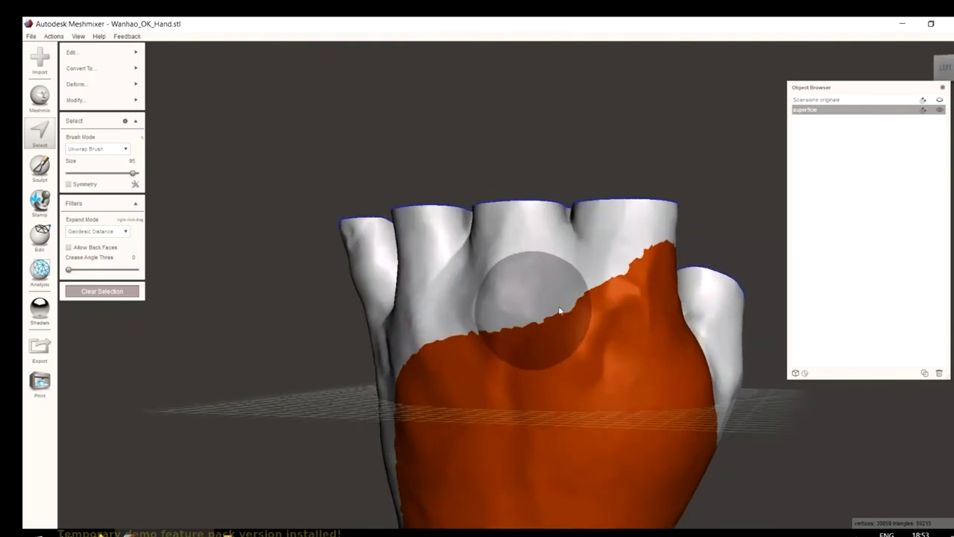
pyautogui.scroll(-2, 417, 325)
pyautogui.moveTo(407, 247); pyautogui.dragTo(462, 389, button='right')
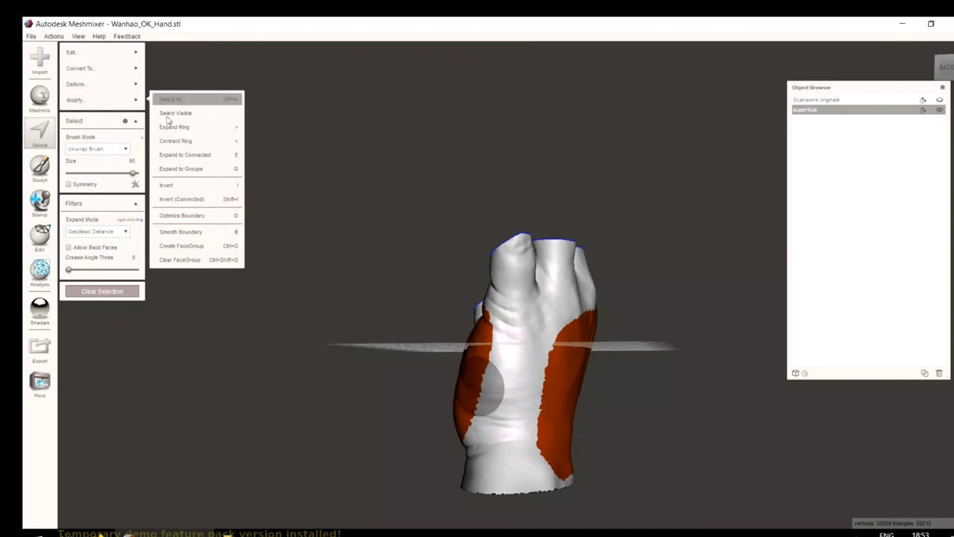
# Invert the selection and delete the finger, thumb-tip and wrist faces outside the painted area, then inspect the inside of the remaining surface.
pyautogui.click(175, 191)
pyautogui.moveTo(378, 220); pyautogui.dragTo(608, 293, button='right')
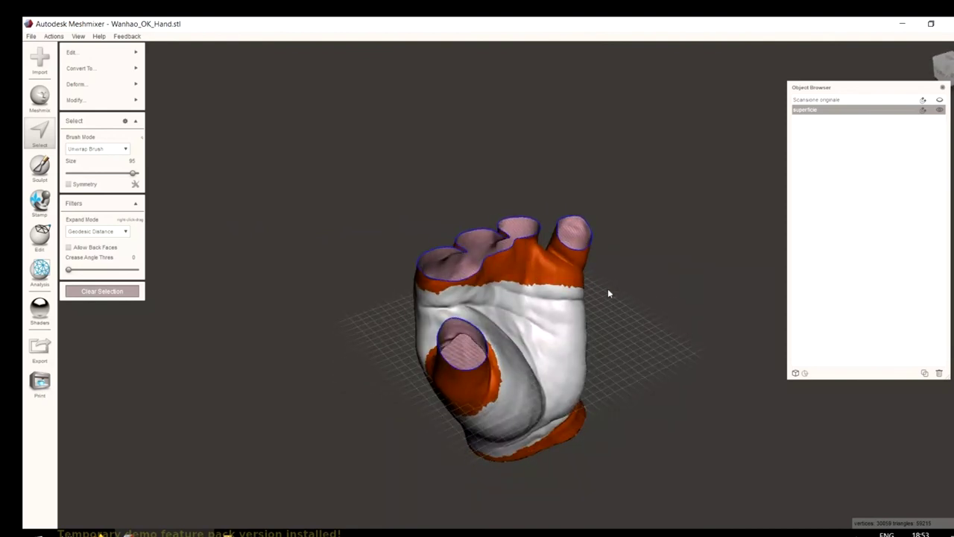
pyautogui.press('Delete')
pyautogui.moveTo(683, 291); pyautogui.dragTo(520, 334, button='right')
pyautogui.scroll(5, 520, 335)
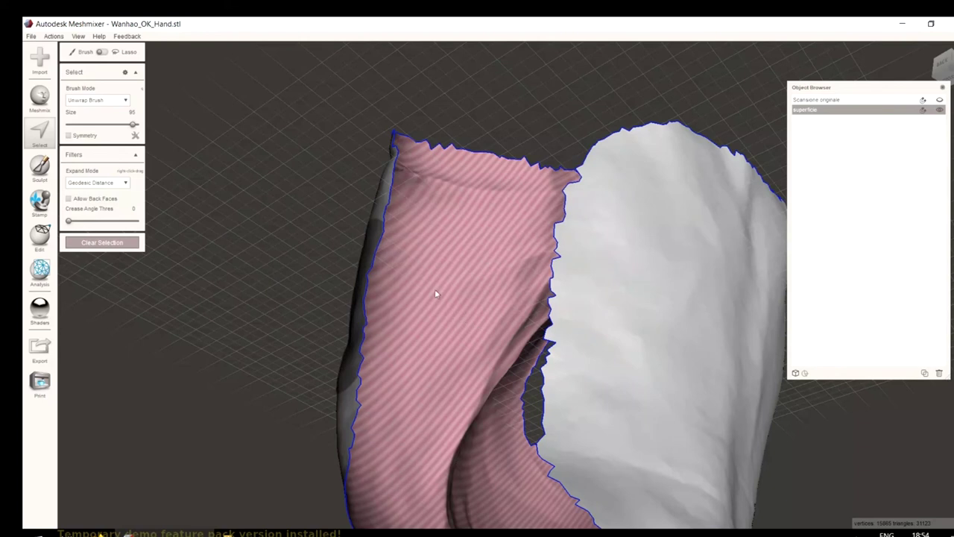
# Select all faces of the remaining hand surface and flip their normals.
pyautogui.hotkey('ctrl', 'a')
pyautogui.scroll(-2, 477, 269)
pyautogui.moveTo(276, 201); pyautogui.dragTo(388, 313, button='right')
pyautogui.moveTo(85, 62)
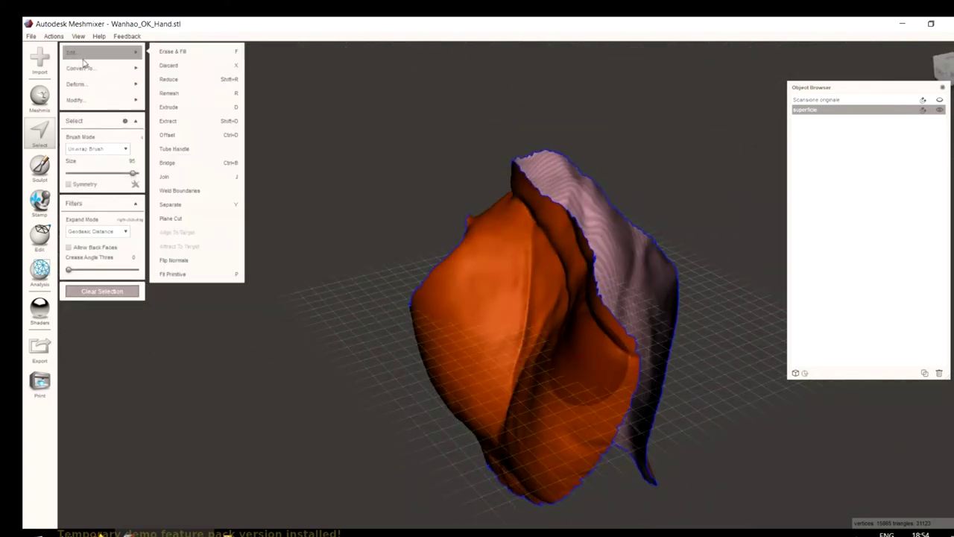
pyautogui.moveTo(104, 99)
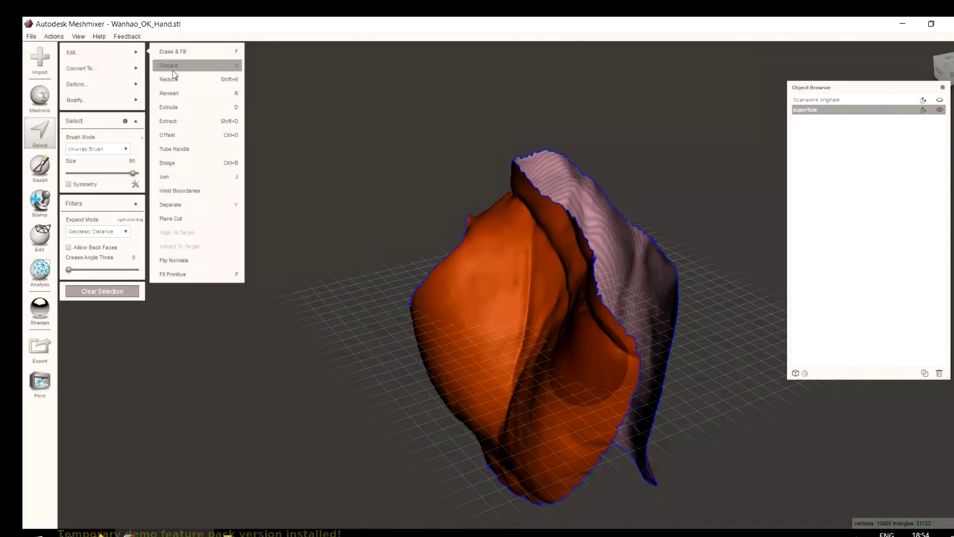
pyautogui.click(186, 265)
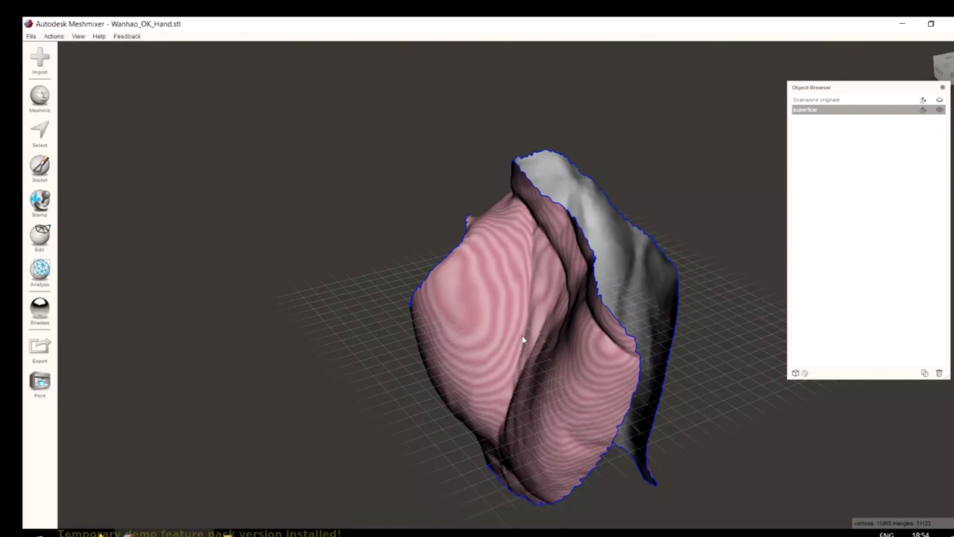
# Reselect the surface and flip its normals back so the front sides face outward.
pyautogui.press('s')
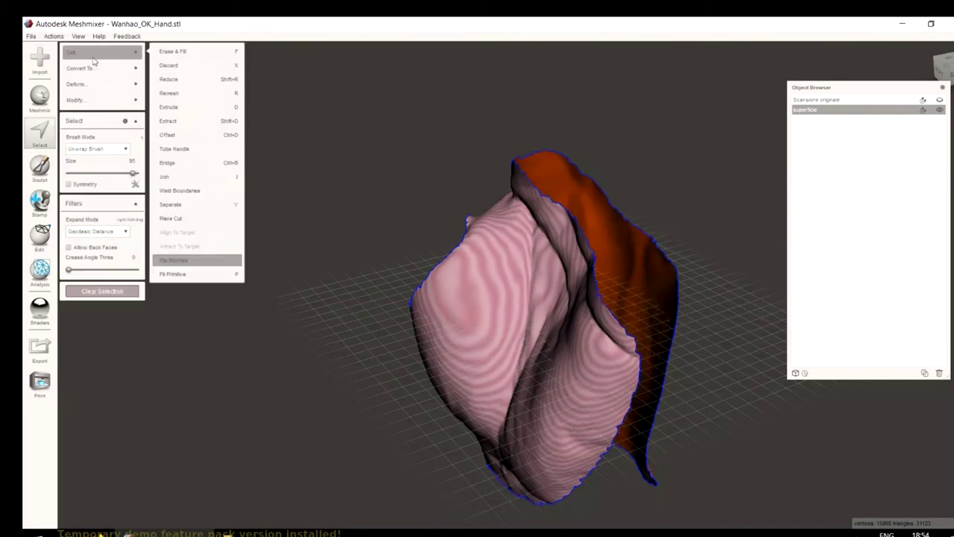
pyautogui.moveTo(121, 56)
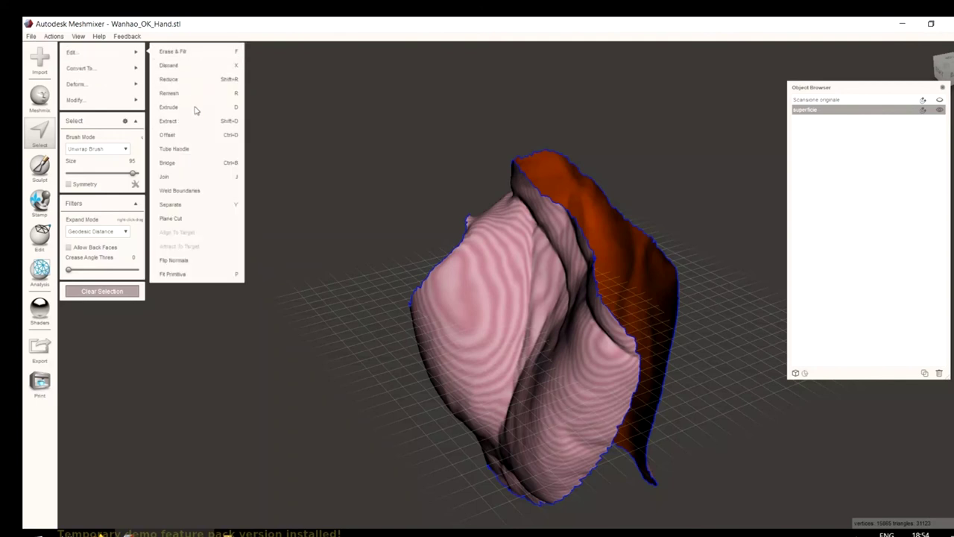
pyautogui.click(179, 260)
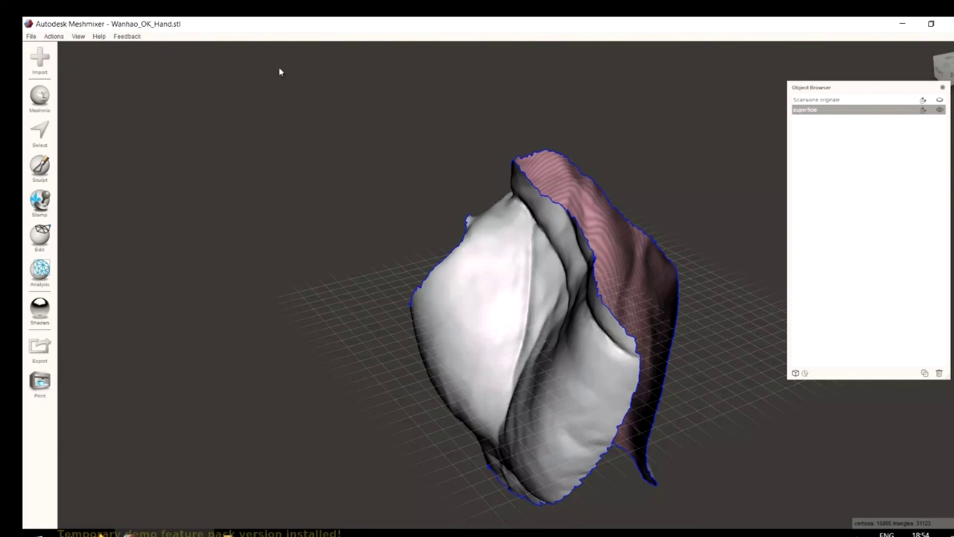
# Duplicate the superficie object, keep only the copy visible and select all of its faces.
pyautogui.click(39, 132)
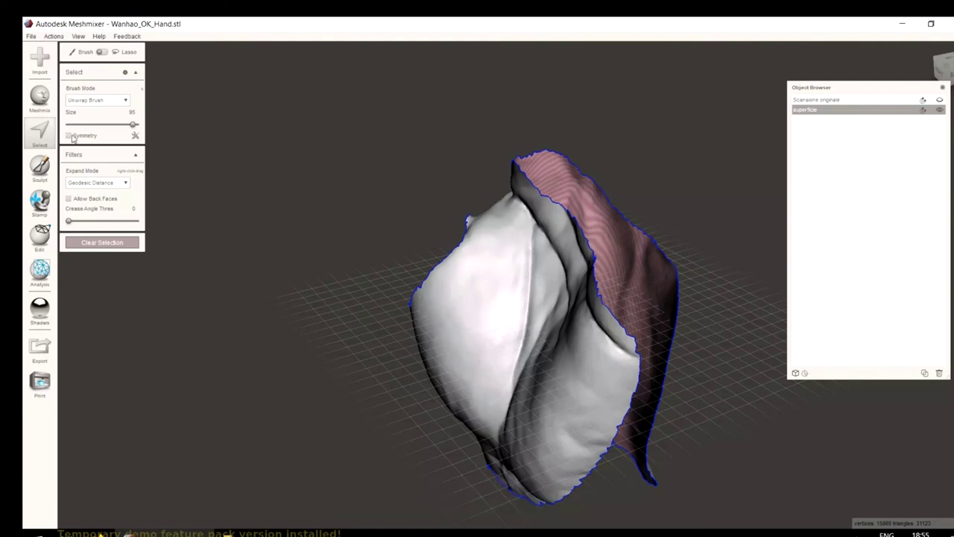
pyautogui.click(36, 137)
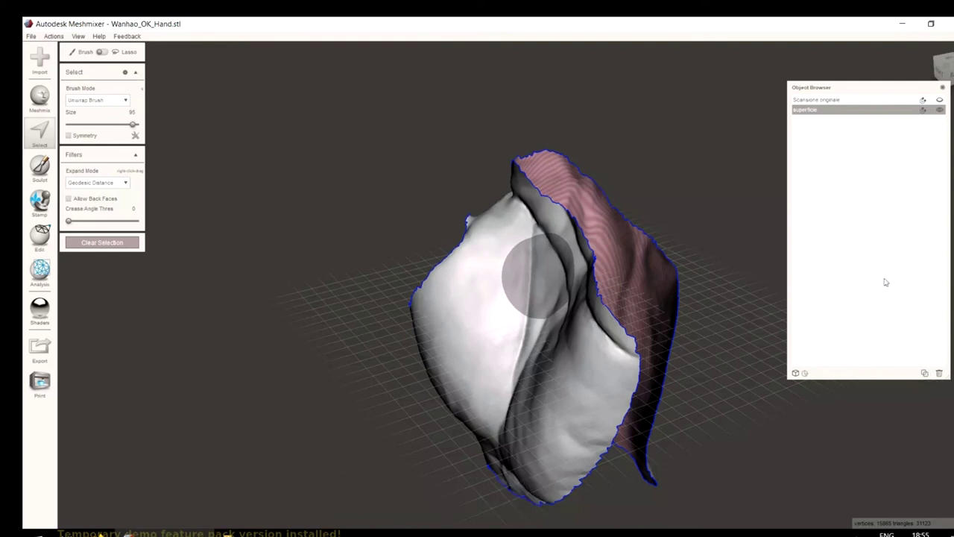
pyautogui.click(924, 372)
pyautogui.click(939, 119)
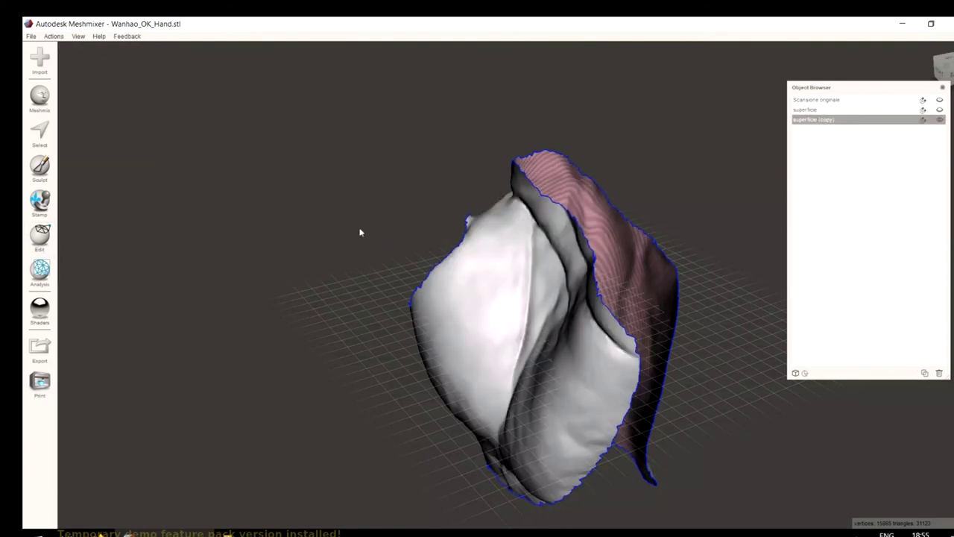
pyautogui.hotkey('ctrl', 'a')
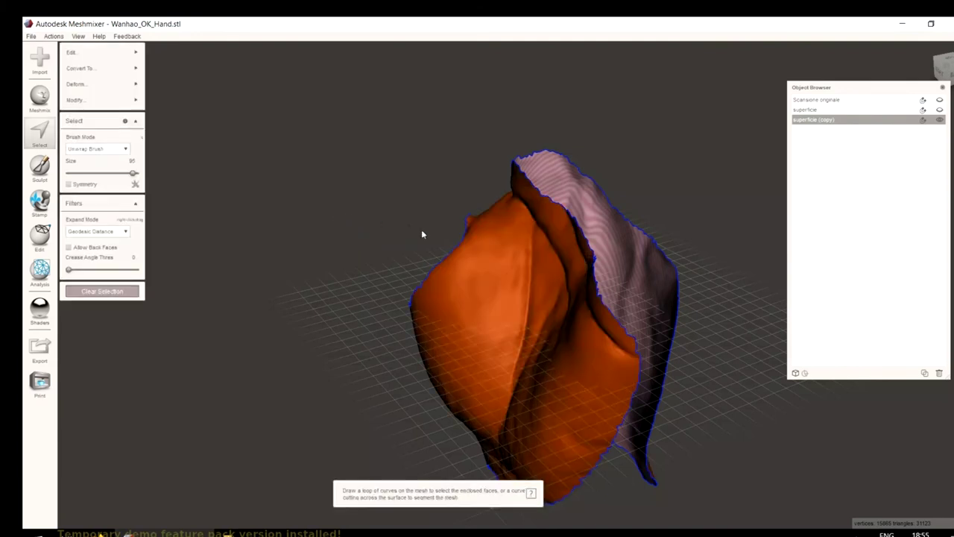
pyautogui.moveTo(219, 224); pyautogui.dragTo(467, 224, button='right')
pyautogui.scroll(6, 454, 228)
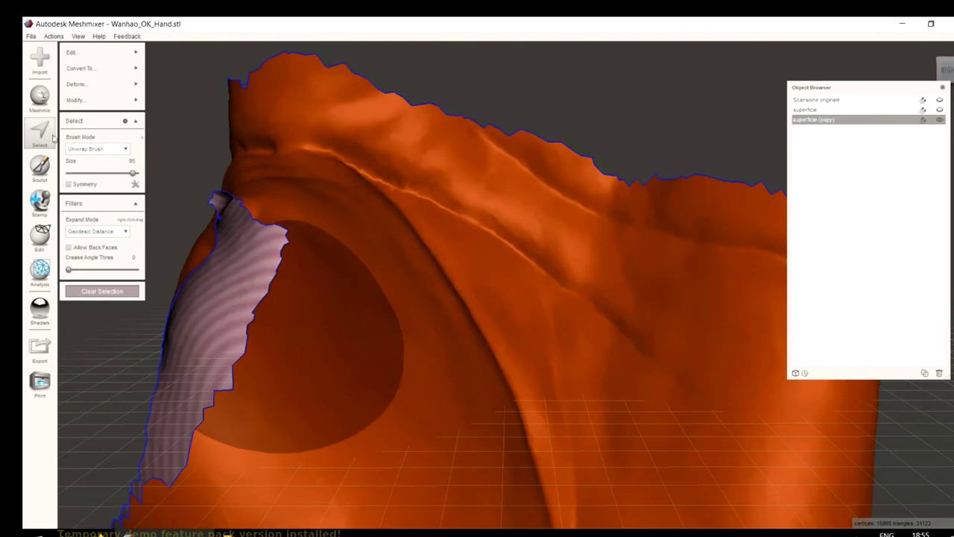
pyautogui.click(74, 98)
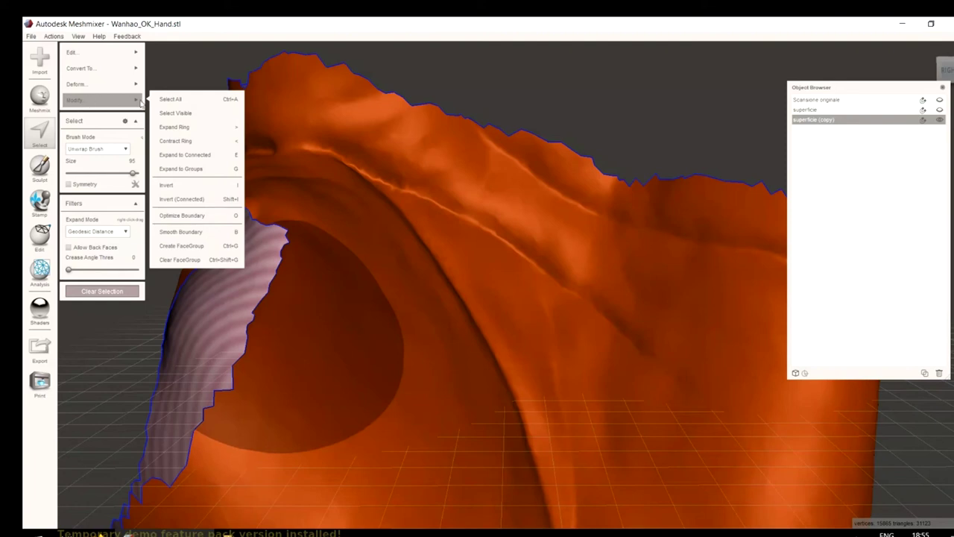
pyautogui.click(176, 236)
pyautogui.scroll(-6, 405, 223)
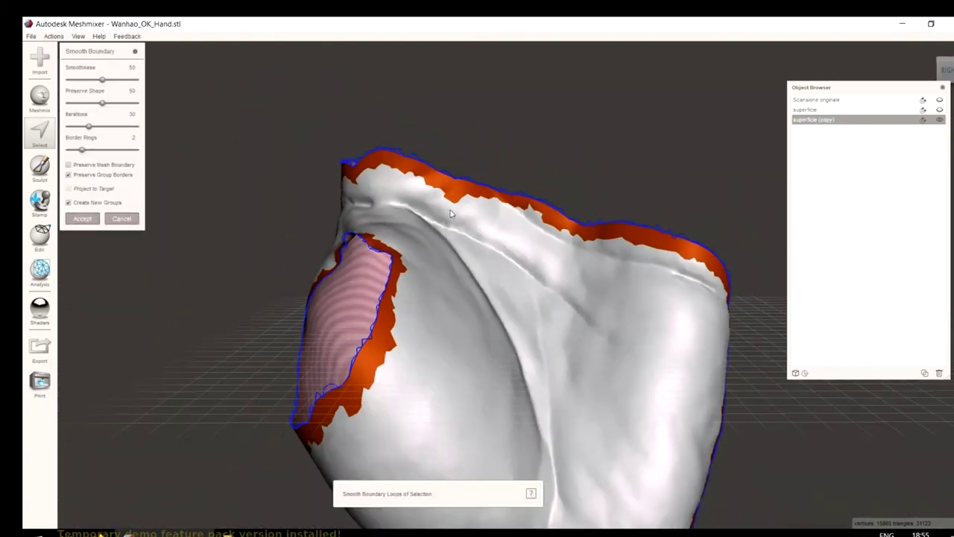
pyautogui.moveTo(630, 331); pyautogui.dragTo(415, 307, button='right')
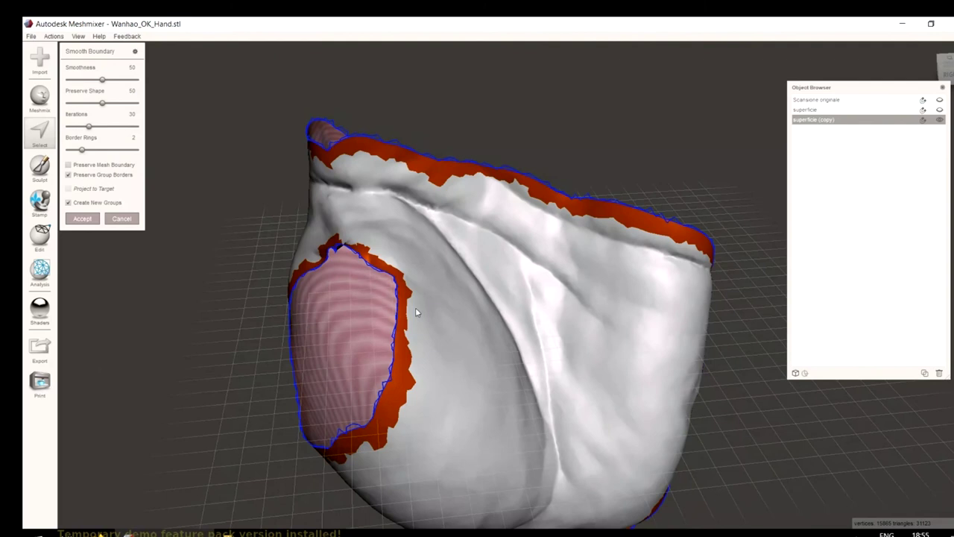
pyautogui.click(123, 219)
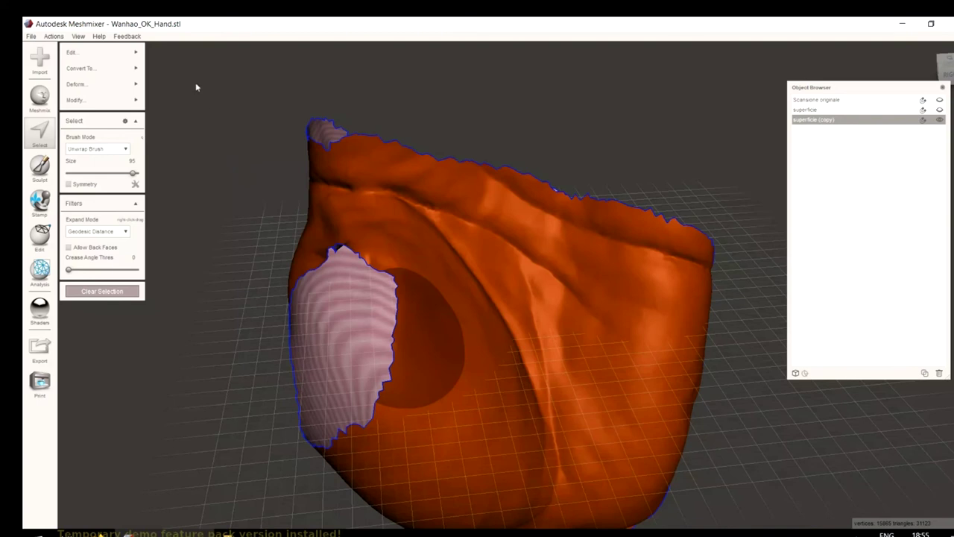
pyautogui.click(123, 53)
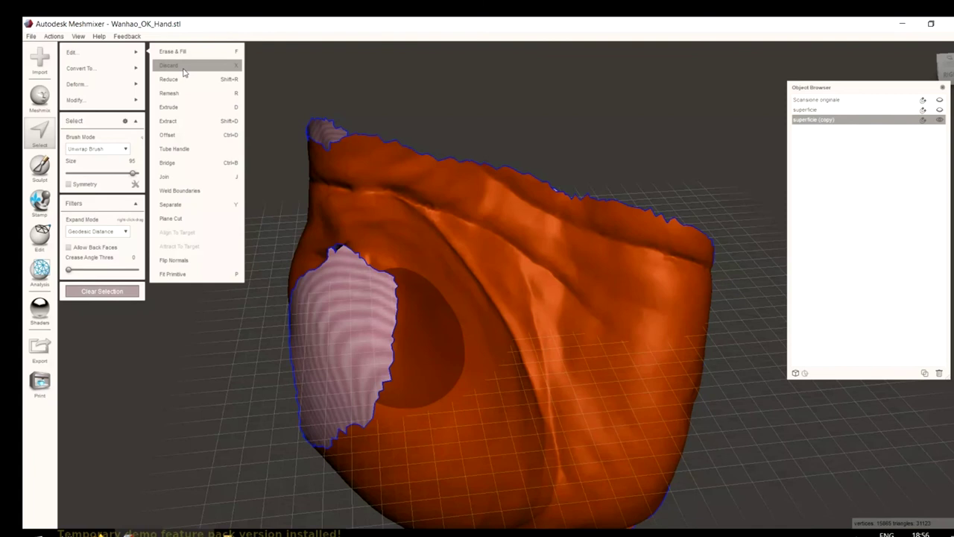
pyautogui.click(182, 67)
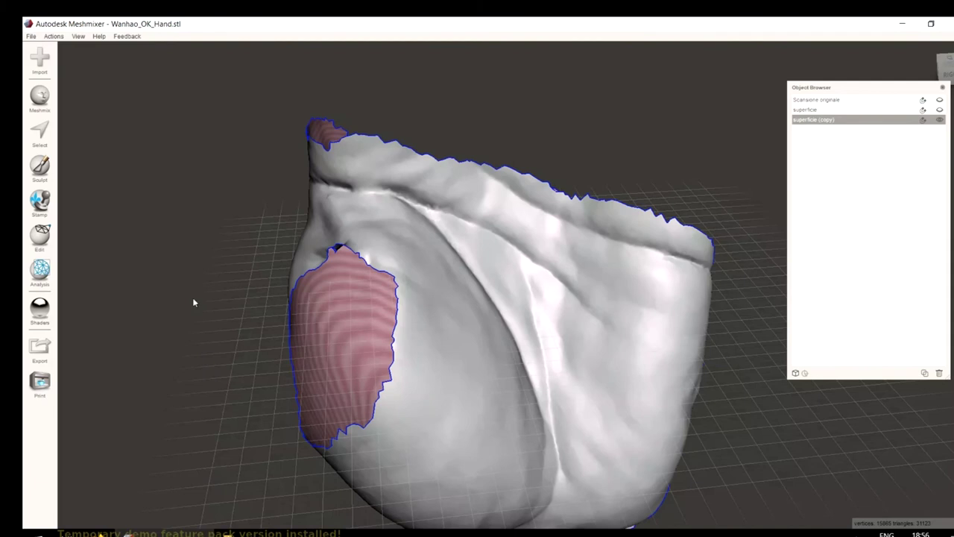
pyautogui.hotkey('ctrl', 'z')
# Smooth the boundary of the fully selected copy with Smoothness 94, Preserve Shape 7 and Border Rings 5.
pyautogui.moveTo(83, 59)
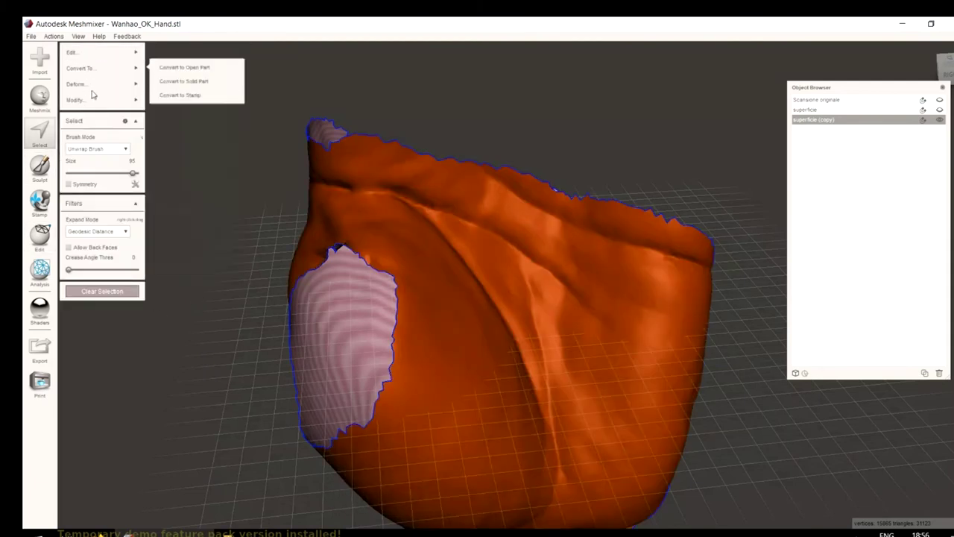
pyautogui.moveTo(94, 97)
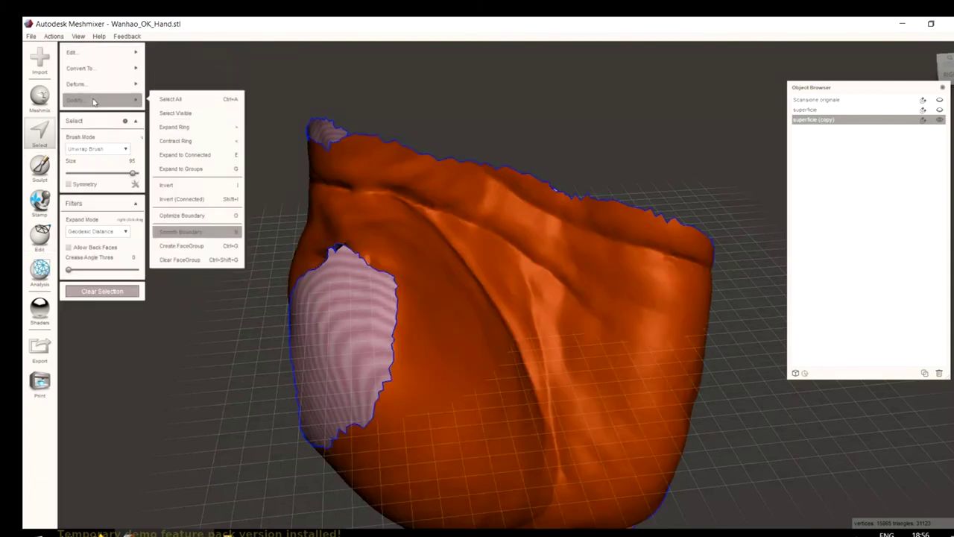
pyautogui.click(195, 237)
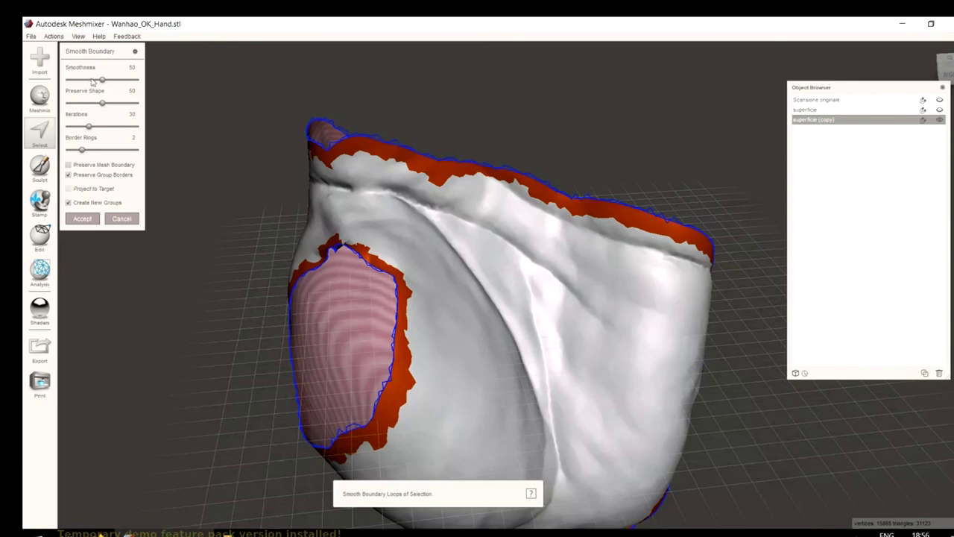
pyautogui.moveTo(103, 82)
pyautogui.mouseDown()
pyautogui.moveTo(134, 81)
pyautogui.moveTo(117, 80)
pyautogui.mouseUp()
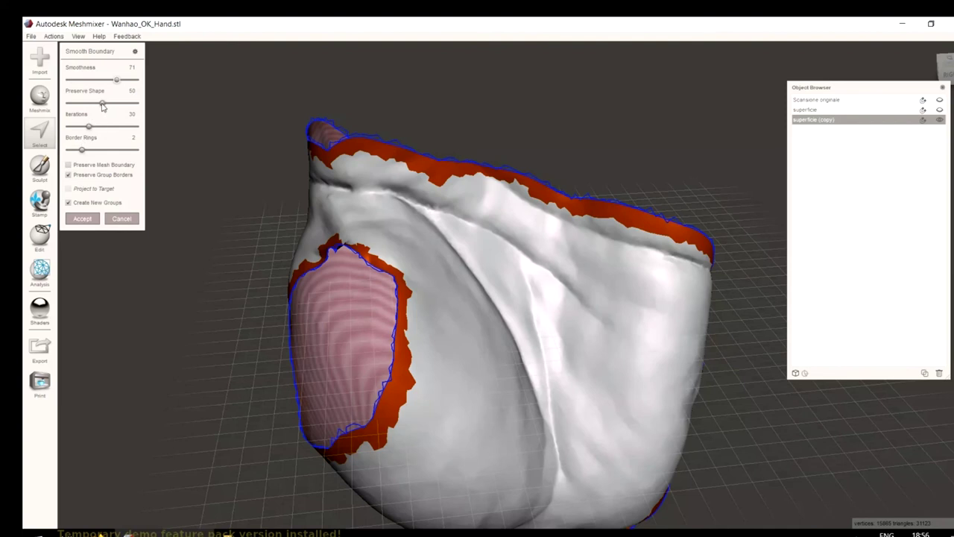
pyautogui.moveTo(103, 106); pyautogui.dragTo(72, 104)
pyautogui.moveTo(82, 152); pyautogui.dragTo(105, 152)
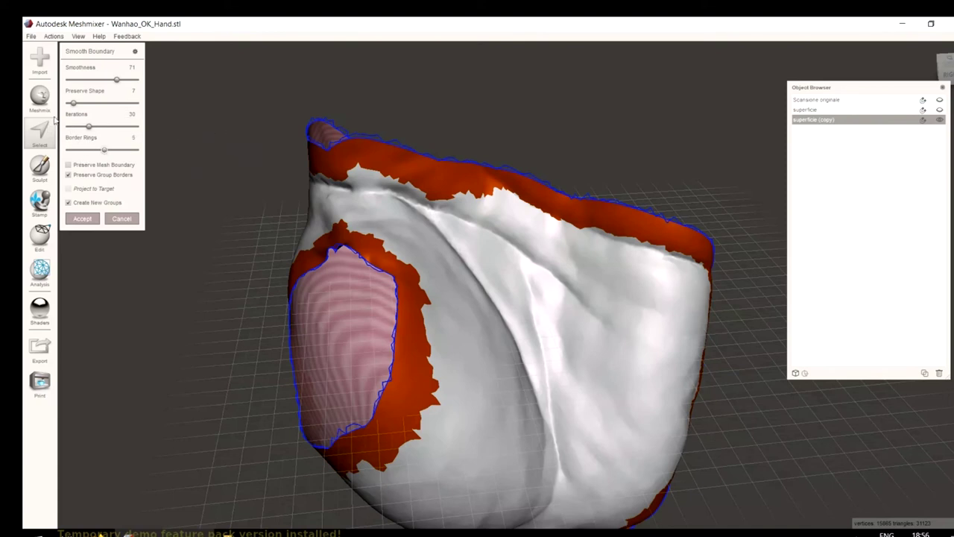
pyautogui.moveTo(117, 82); pyautogui.dragTo(142, 91)
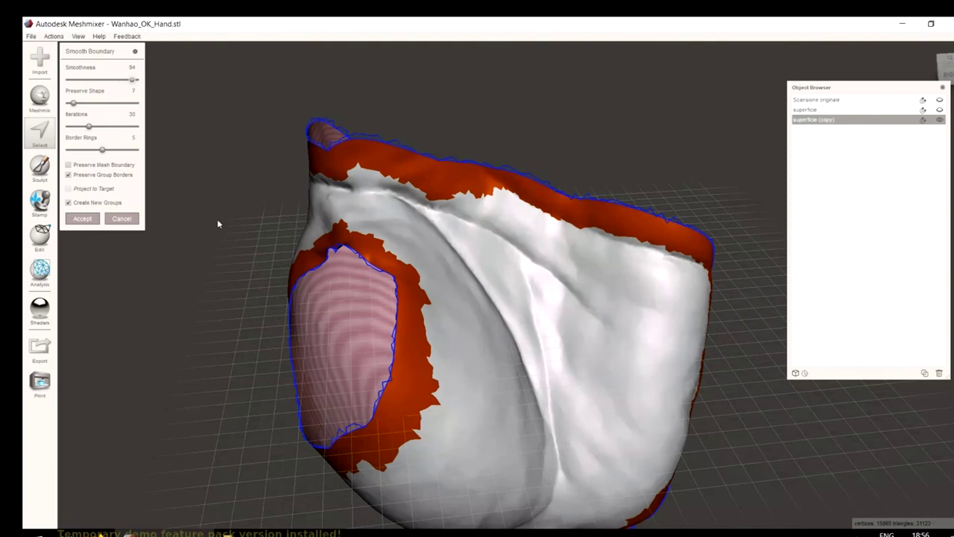
pyautogui.click(80, 221)
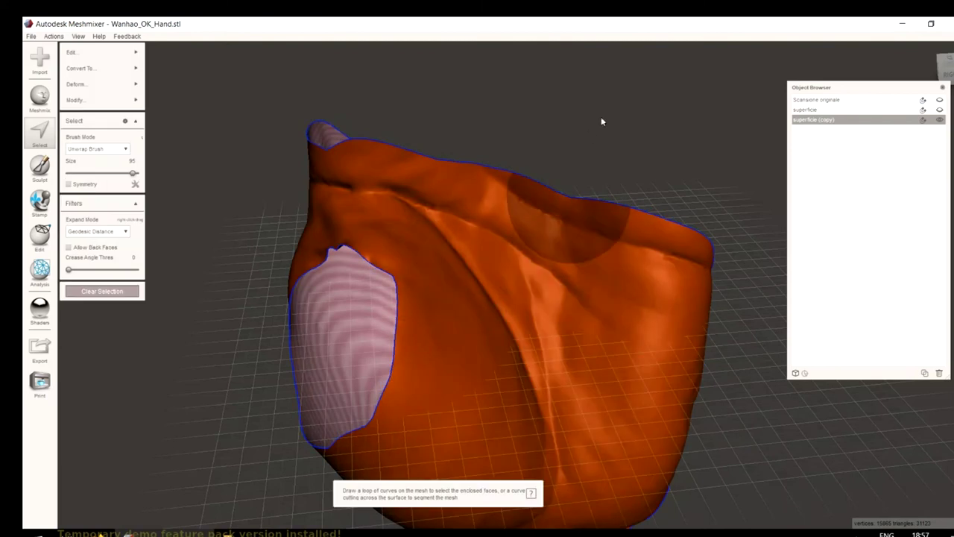
# Smooth the fully selected copy with Shape Preserving smoothing, Smoothing Scale 17.5 and Constraint Rings 6.
pyautogui.moveTo(681, 124); pyautogui.dragTo(704, 276, button='right')
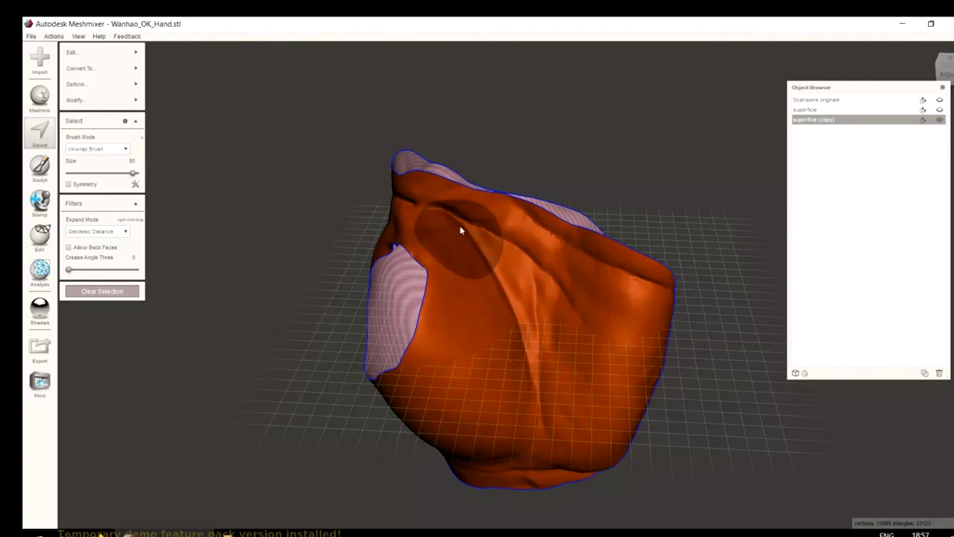
pyautogui.moveTo(457, 366)
pyautogui.mouseDown(button='right')
pyautogui.moveTo(477, 395)
pyautogui.moveTo(474, 386)
pyautogui.mouseUp(button='right')
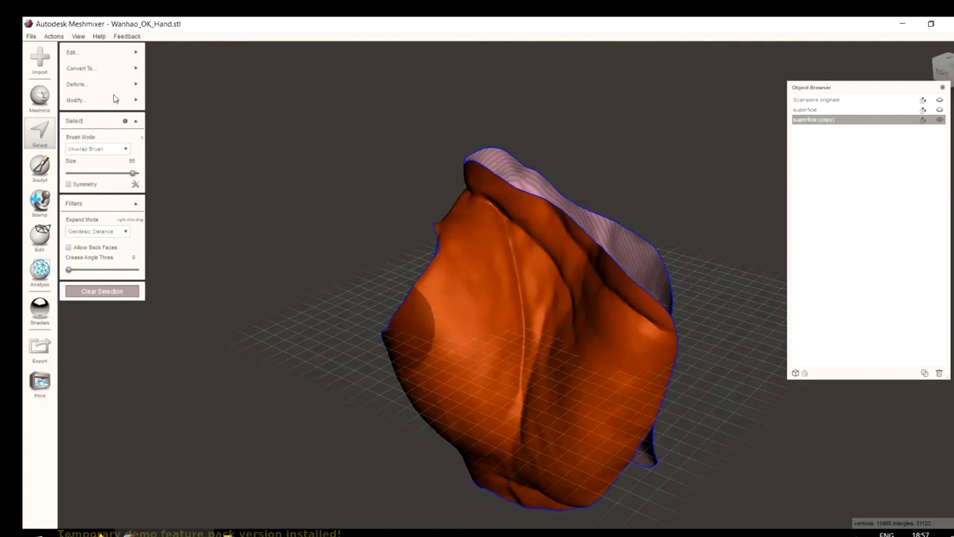
pyautogui.moveTo(94, 55)
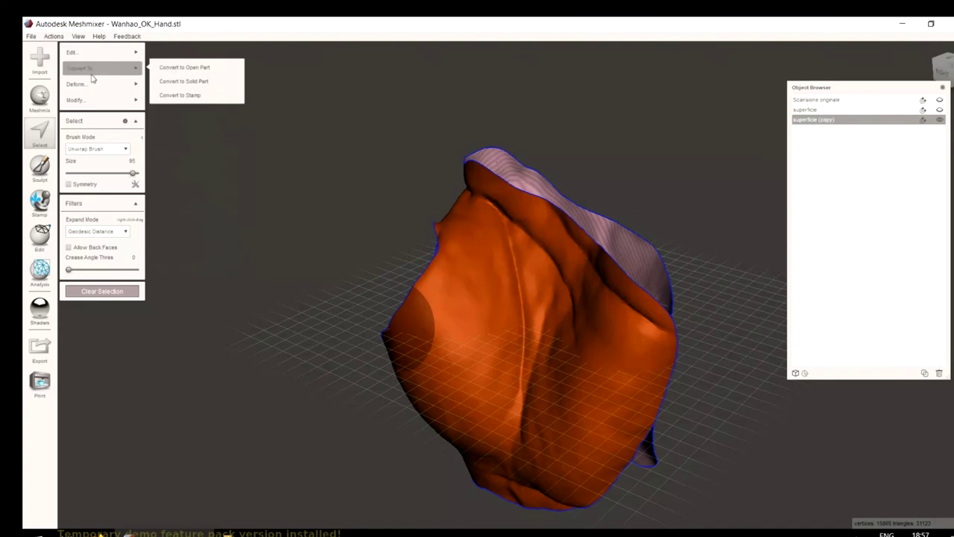
pyautogui.moveTo(91, 87)
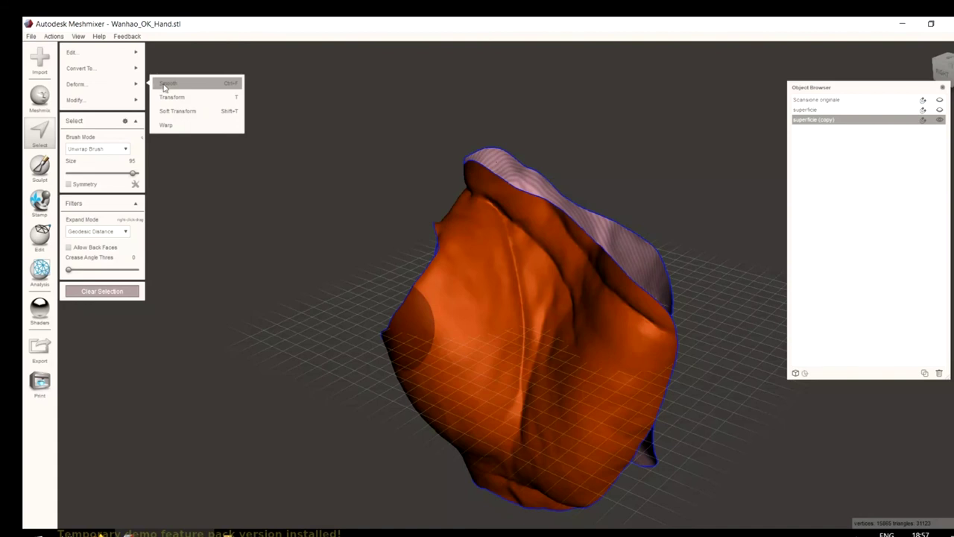
pyautogui.click(166, 86)
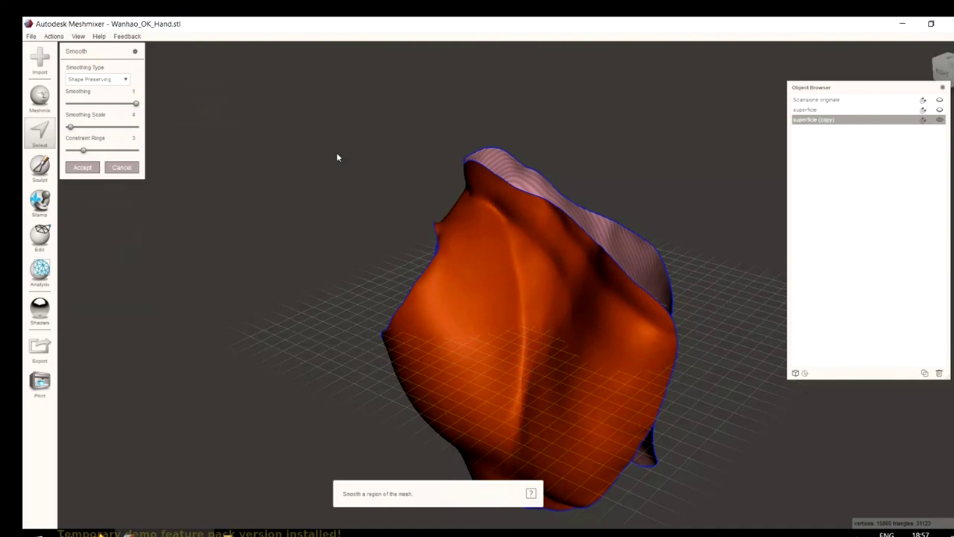
pyautogui.moveTo(329, 254); pyautogui.dragTo(283, 239, button='right')
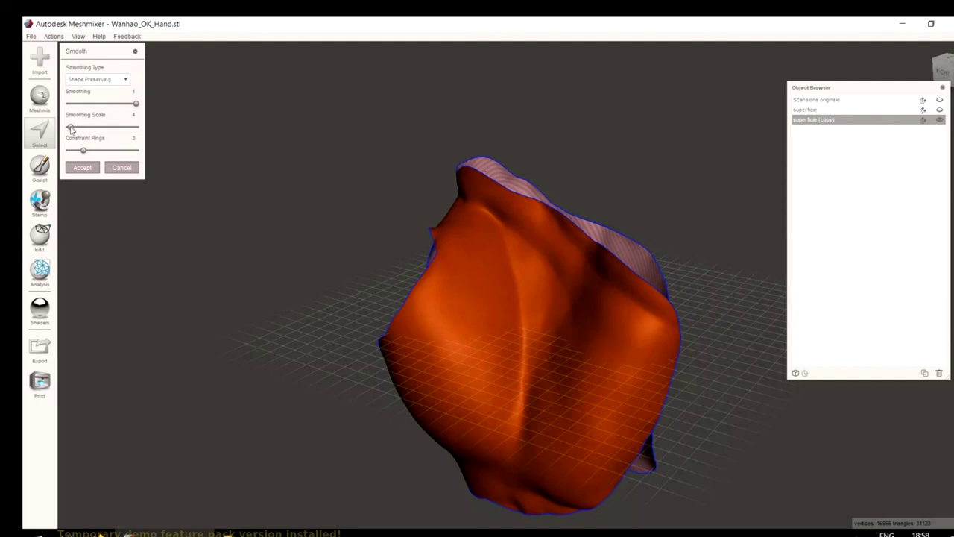
pyautogui.moveTo(70, 128)
pyautogui.mouseDown()
pyautogui.moveTo(119, 131)
pyautogui.moveTo(81, 128)
pyautogui.mouseUp()
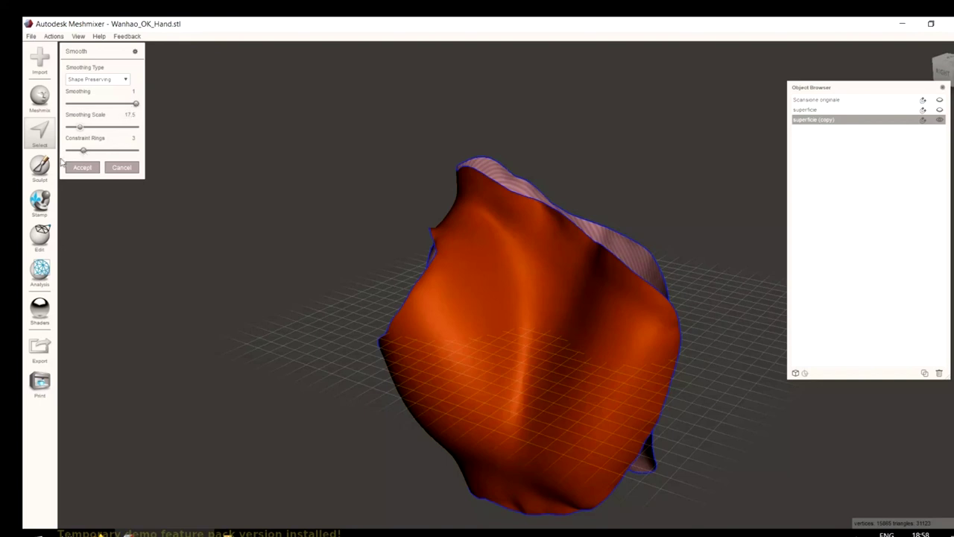
pyautogui.moveTo(87, 154); pyautogui.dragTo(67, 149)
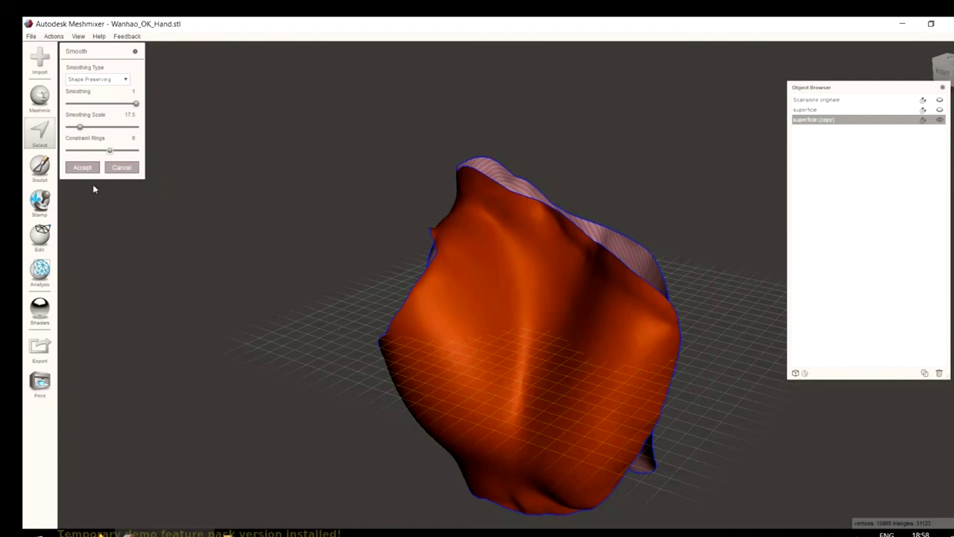
pyautogui.click(82, 167)
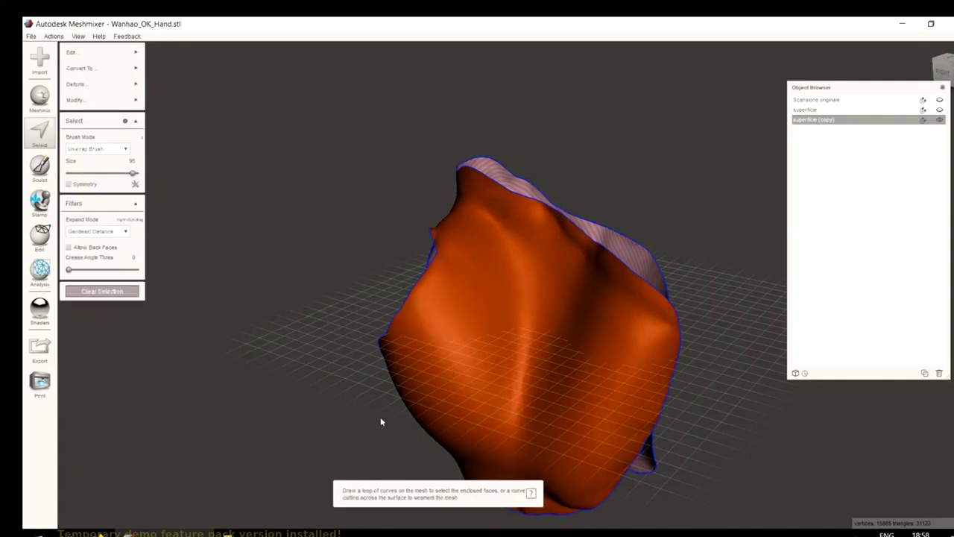
# Show the original scan temporarily to compare it with the smoothed copy, then hide it again.
pyautogui.click(939, 101)
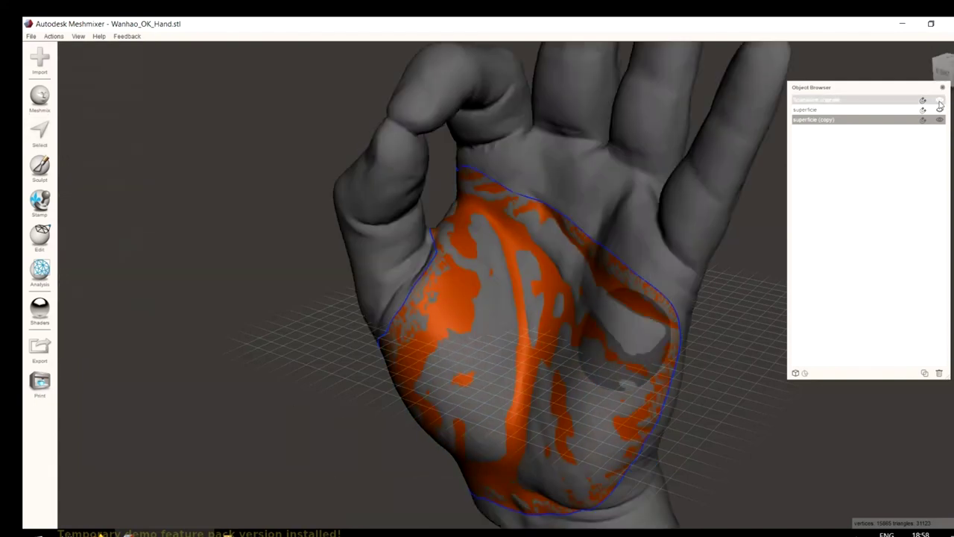
pyautogui.moveTo(771, 351); pyautogui.dragTo(797, 336, button='right')
pyautogui.moveTo(415, 371); pyautogui.dragTo(485, 369, button='right')
pyautogui.click(820, 121)
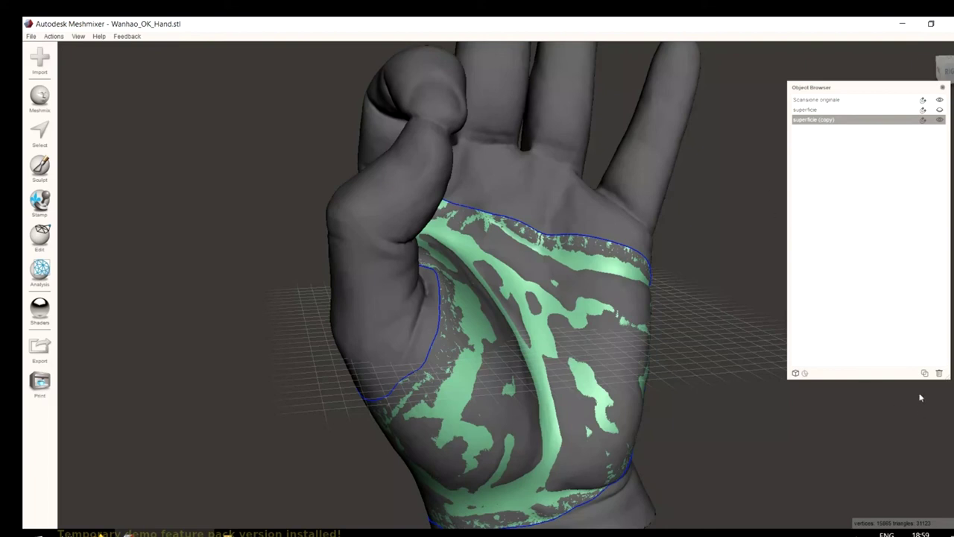
pyautogui.click(939, 101)
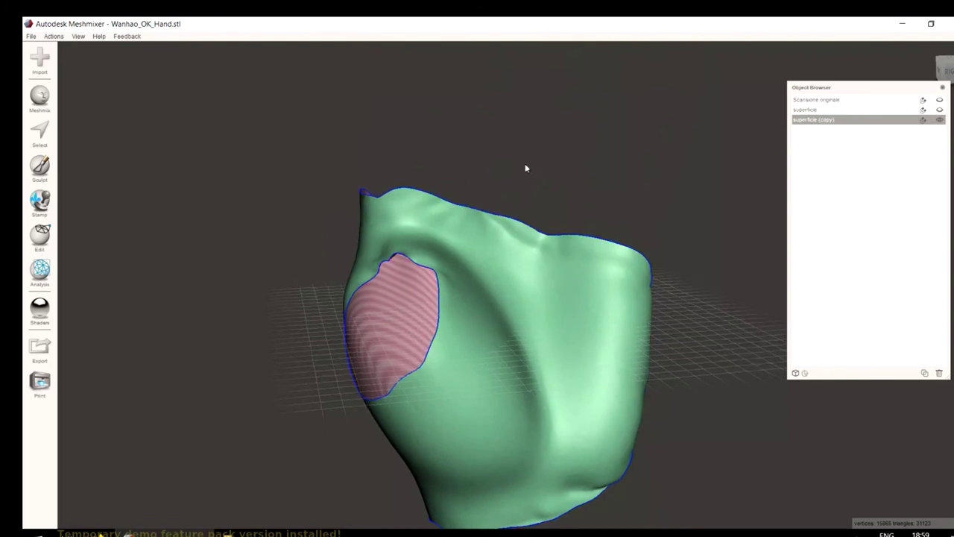
# Select the faces along the bumpy edge of the thumb opening with the Unwrap Brush at size 75.
pyautogui.moveTo(526, 169); pyautogui.dragTo(443, 171, button='right')
pyautogui.scroll(10, 537, 341)
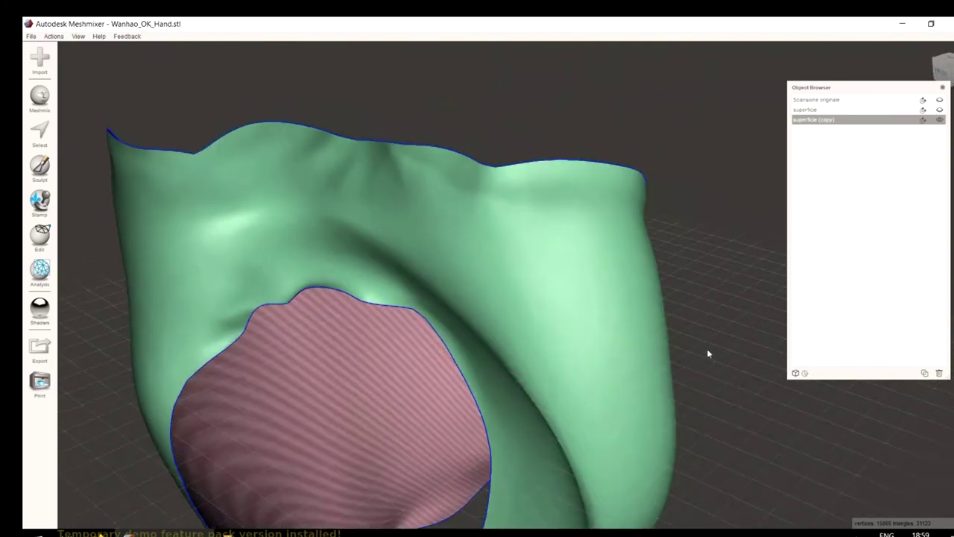
pyautogui.moveTo(708, 354); pyautogui.dragTo(255, 294, button='right')
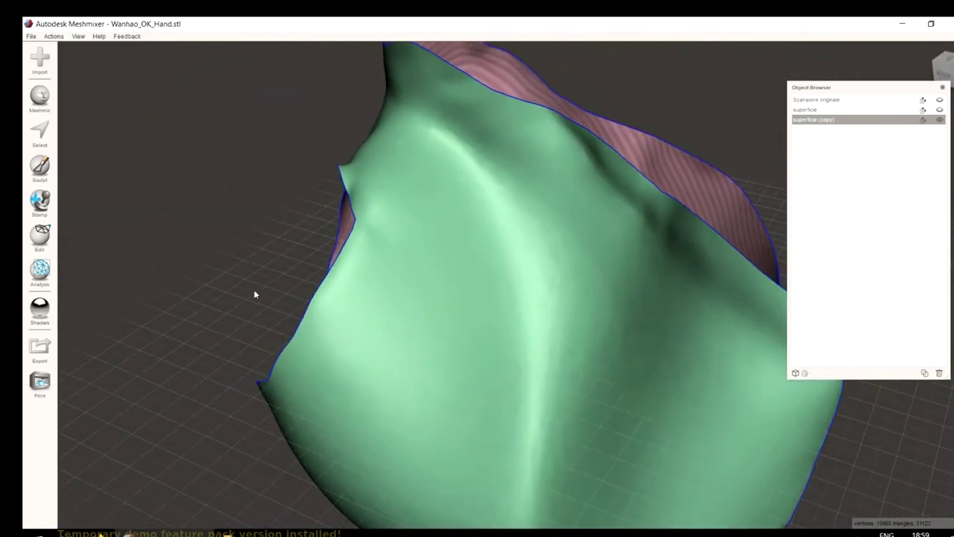
pyautogui.moveTo(211, 235); pyautogui.dragTo(499, 436, button='right')
pyautogui.scroll(-5, 485, 256)
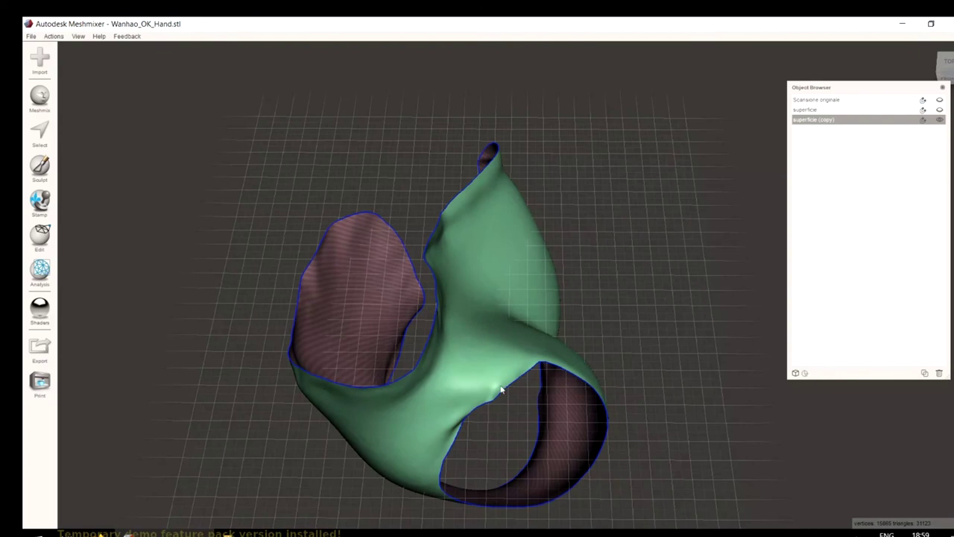
pyautogui.moveTo(521, 374); pyautogui.dragTo(500, 416, button='right')
pyautogui.scroll(2, 462, 407)
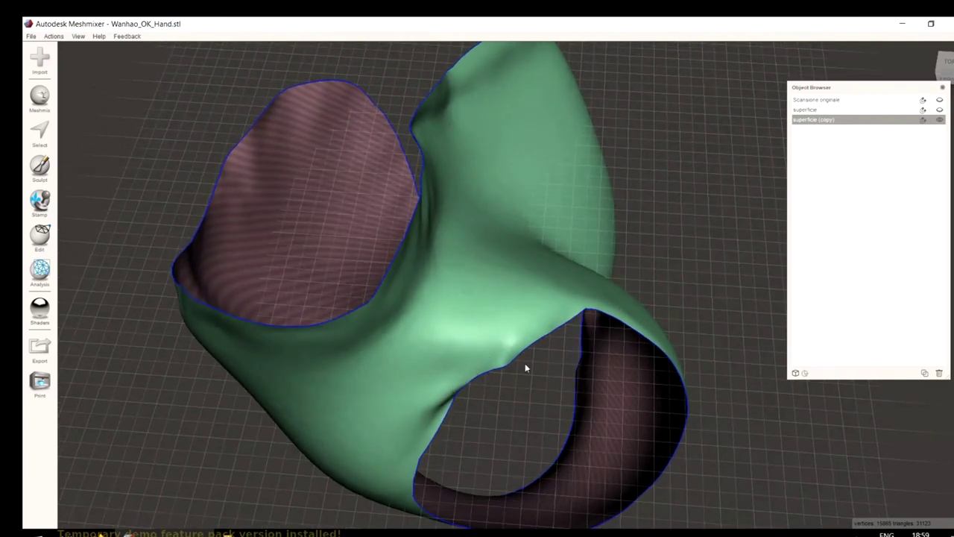
pyautogui.click(40, 132)
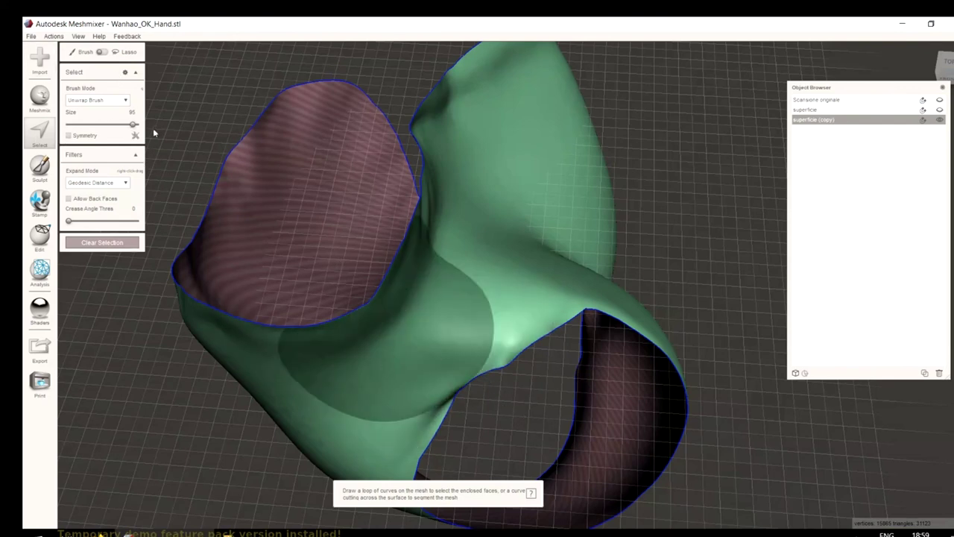
pyautogui.moveTo(132, 125)
pyautogui.mouseDown()
pyautogui.moveTo(94, 126)
pyautogui.moveTo(119, 125)
pyautogui.mouseUp()
pyautogui.moveTo(527, 348); pyautogui.dragTo(495, 374)
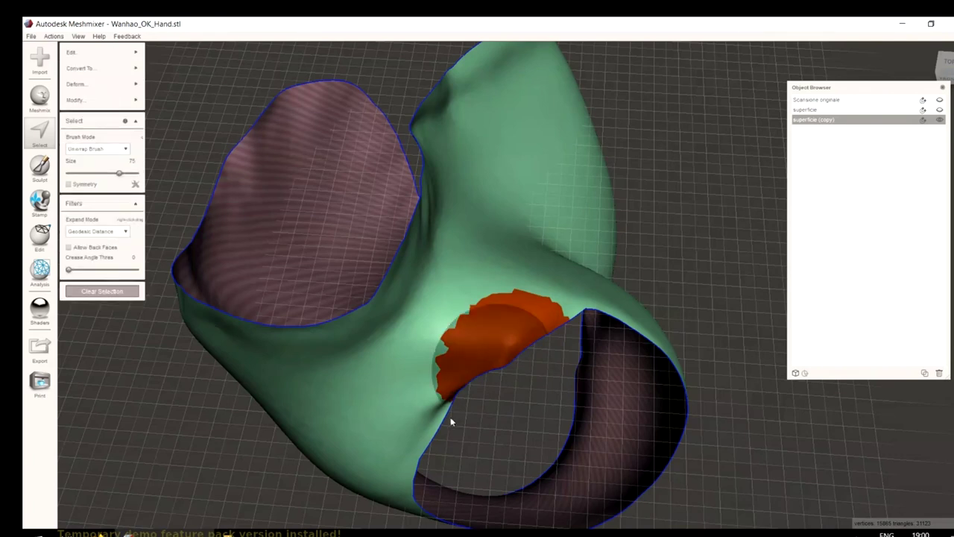
pyautogui.moveTo(454, 399); pyautogui.dragTo(450, 400)
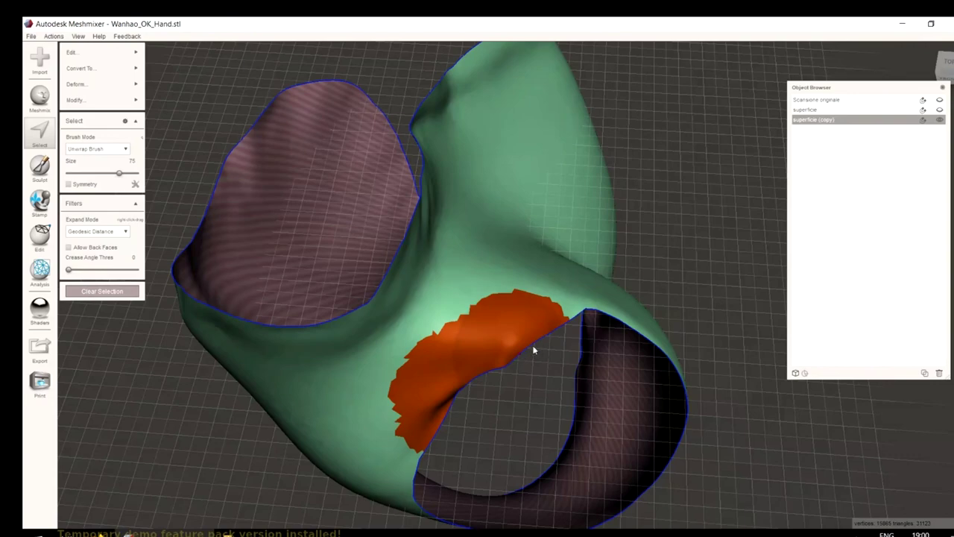
# Apply Shape Preserving Smooth to the selected thumb-opening faces with Smoothing Scale 100 and Constraint Rings 1.
pyautogui.moveTo(513, 420); pyautogui.dragTo(432, 443, button='right')
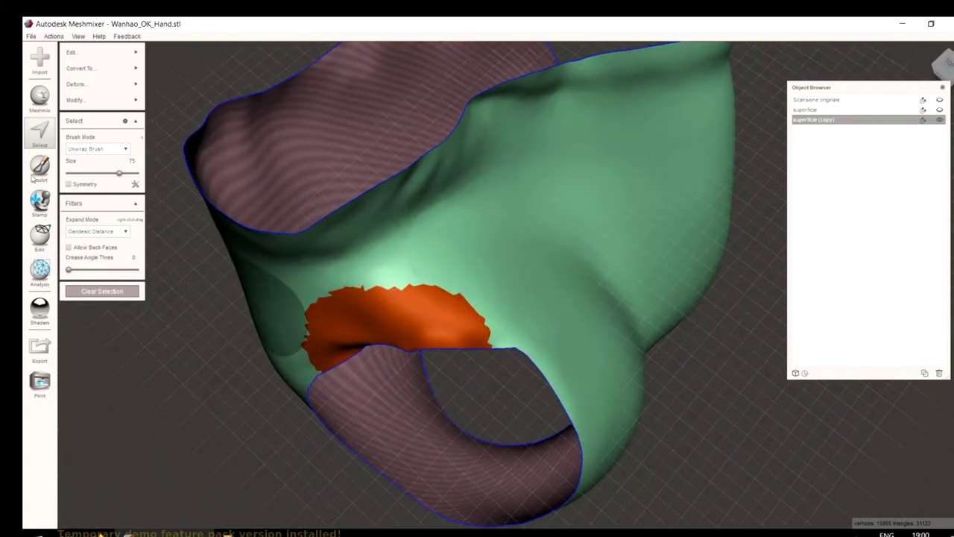
pyautogui.moveTo(91, 58)
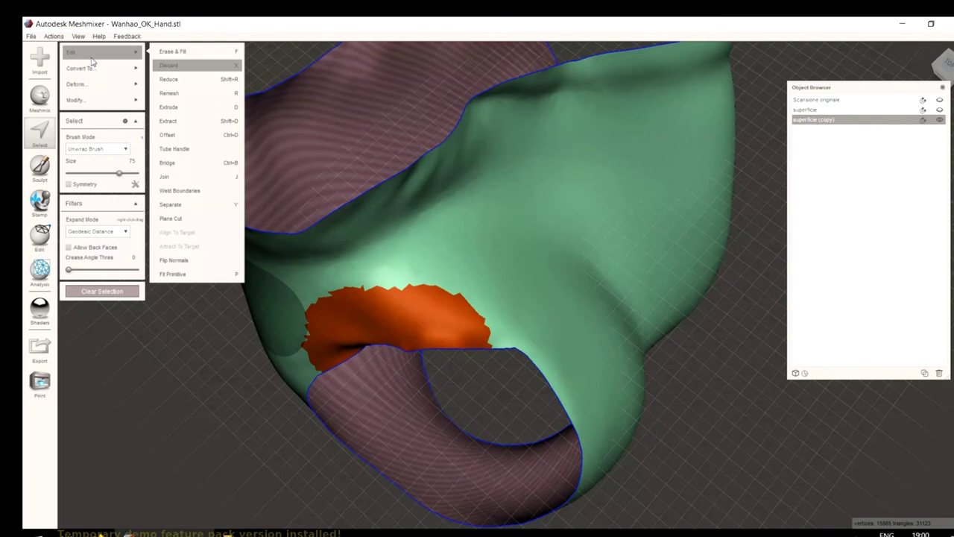
pyautogui.moveTo(97, 85)
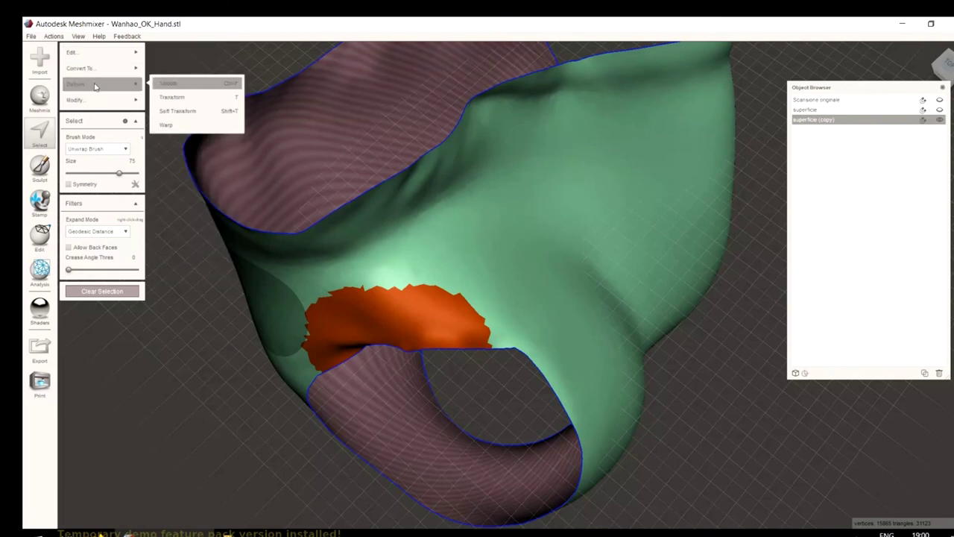
pyautogui.click(167, 84)
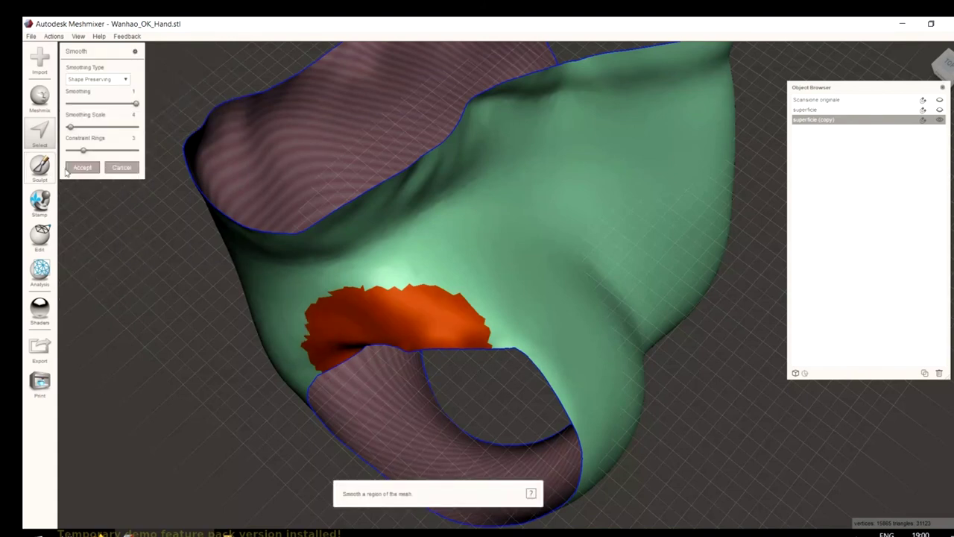
pyautogui.moveTo(73, 127); pyautogui.dragTo(122, 134)
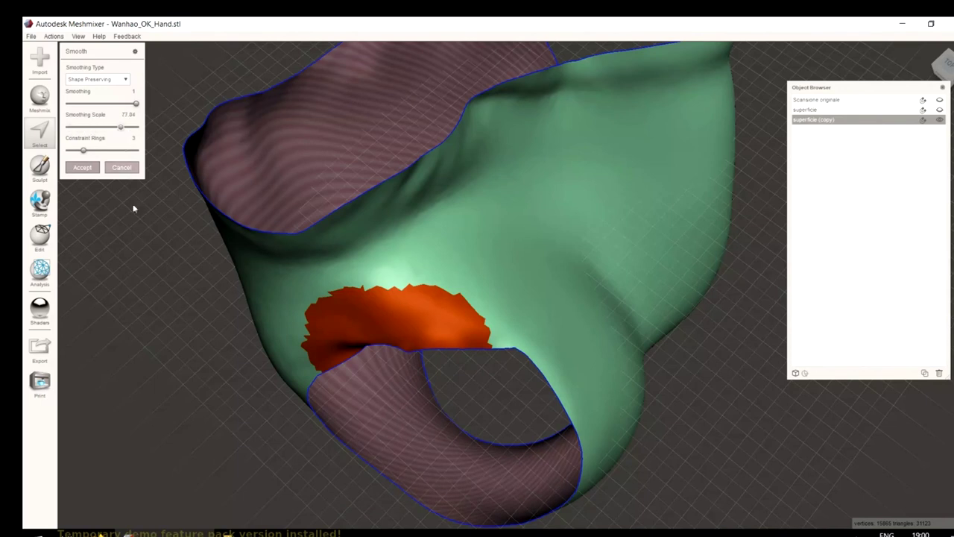
pyautogui.moveTo(296, 363); pyautogui.dragTo(467, 309, button='right')
pyautogui.scroll(3, 409, 319)
pyautogui.moveTo(409, 318); pyautogui.dragTo(459, 287, button='middle')
pyautogui.moveTo(121, 127); pyautogui.dragTo(155, 129)
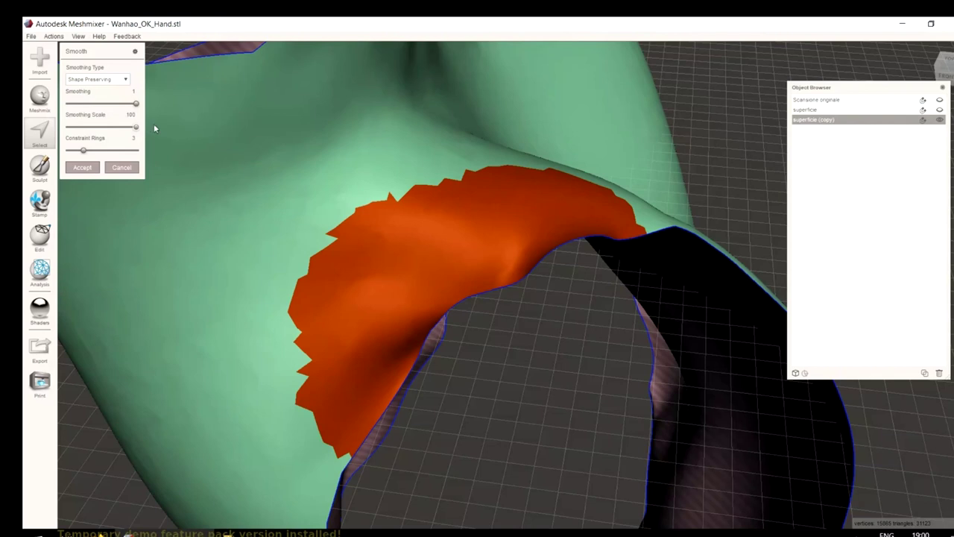
pyautogui.moveTo(83, 152); pyautogui.dragTo(70, 152)
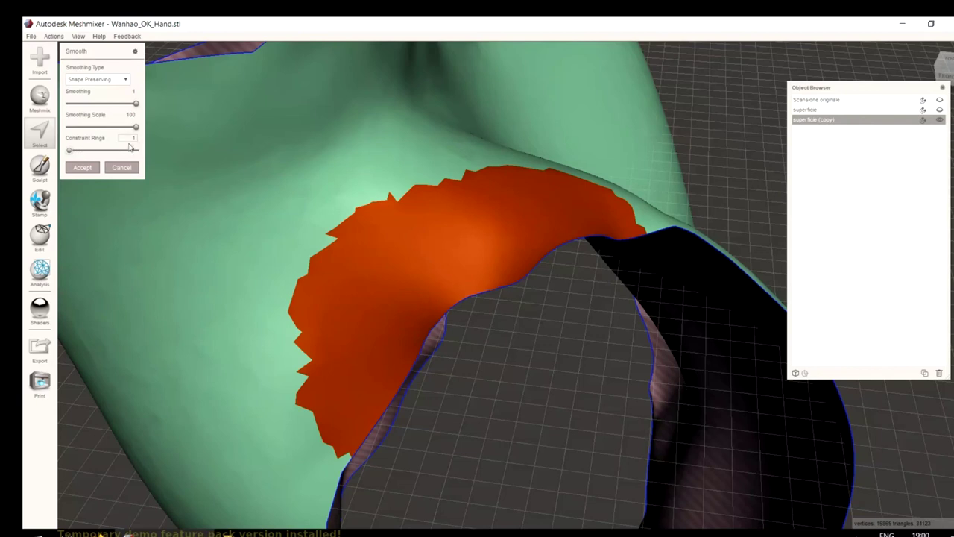
# Raise the Smoothing Scale for the selected thumb-opening faces to 500 and accept the smoothing.
pyautogui.moveTo(576, 374); pyautogui.dragTo(165, 152, button='right')
pyautogui.click(131, 114)
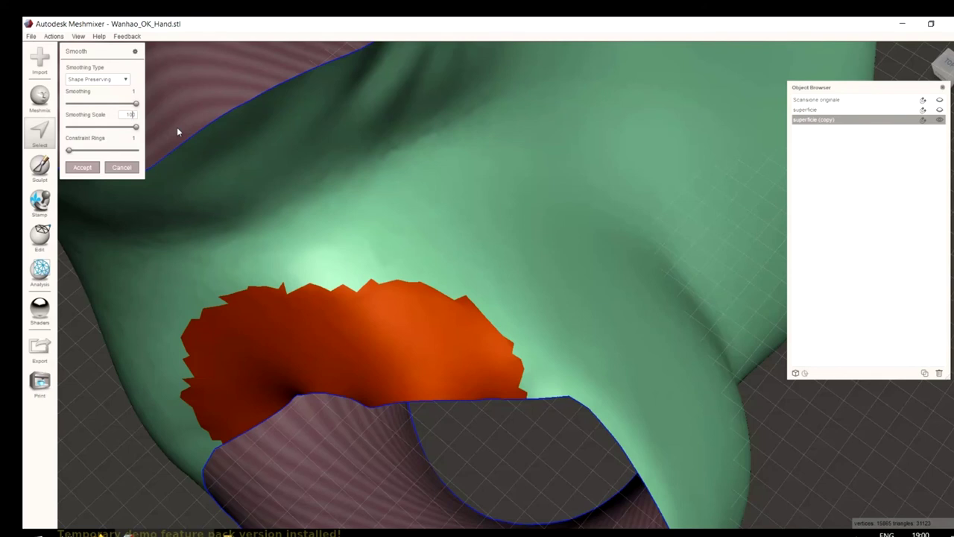
pyautogui.write('50')
pyautogui.press('BackSpace')
pyautogui.press('BackSpace')
pyautogui.write('100')
pyautogui.doubleClick(124, 114)
pyautogui.write('1250')
pyautogui.scroll(2, 408, 390)
pyautogui.moveTo(408, 389); pyautogui.dragTo(491, 380, button='right')
pyautogui.click(129, 114)
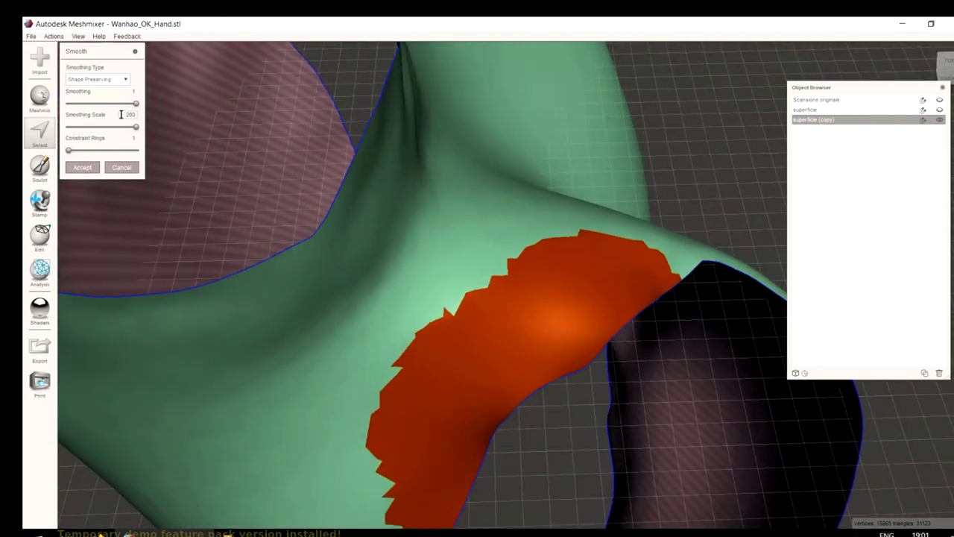
pyautogui.doubleClick(129, 114)
pyautogui.press('Return')
pyautogui.moveTo(465, 386); pyautogui.dragTo(354, 395, button='right')
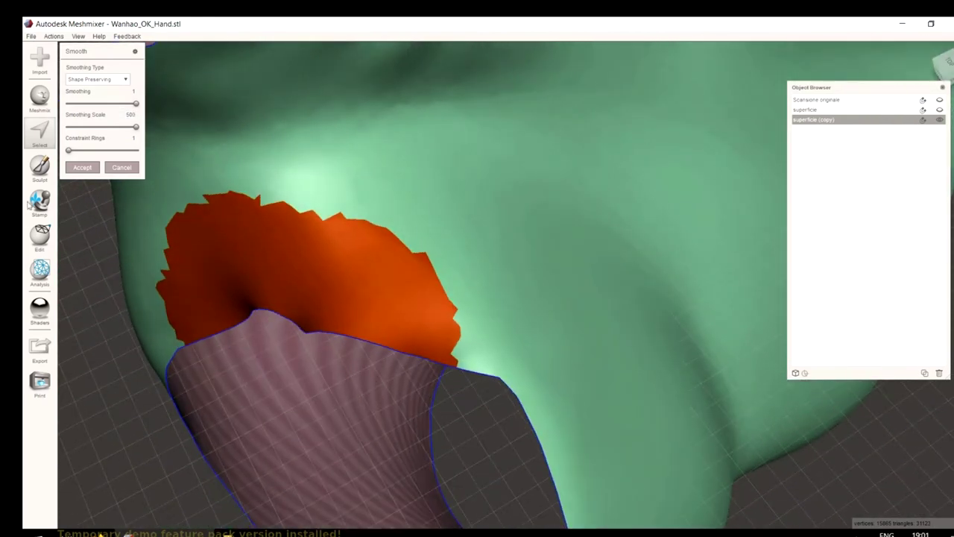
pyautogui.click(80, 167)
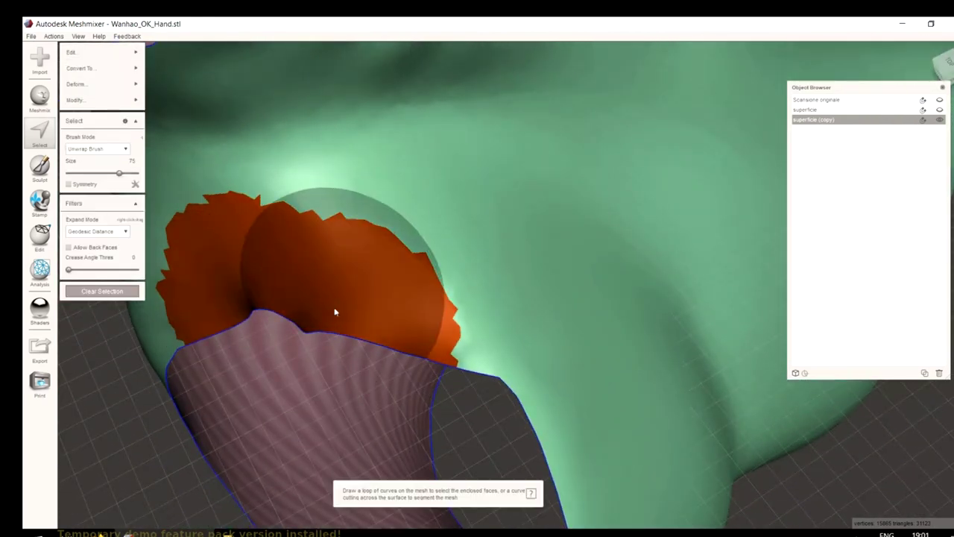
# Smooth the boundary of the thumb-opening selection with Smoothness 50, Preserve Shape 50, Iterations 30 and Border Rings 2, and clear the selection.
pyautogui.moveTo(377, 366); pyautogui.dragTo(379, 326, button='right')
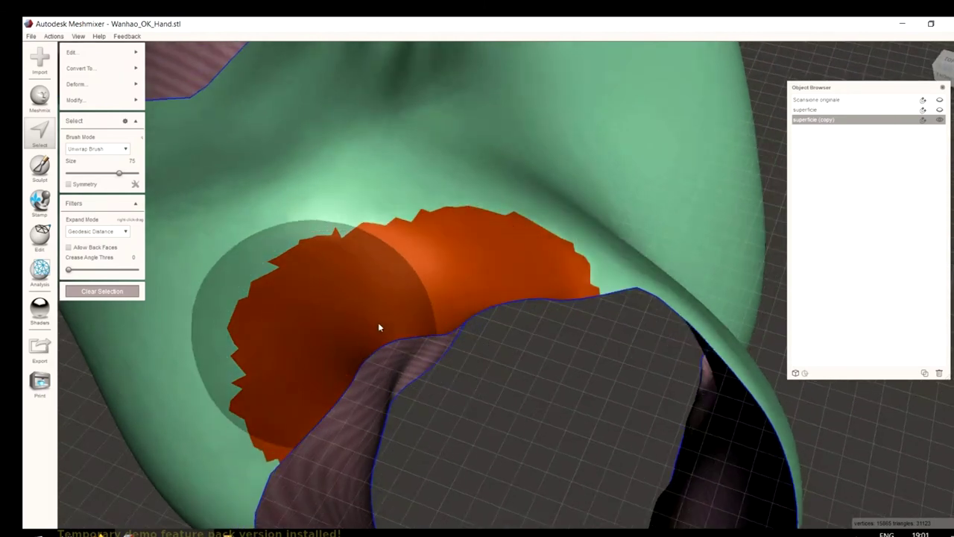
pyautogui.moveTo(128, 101)
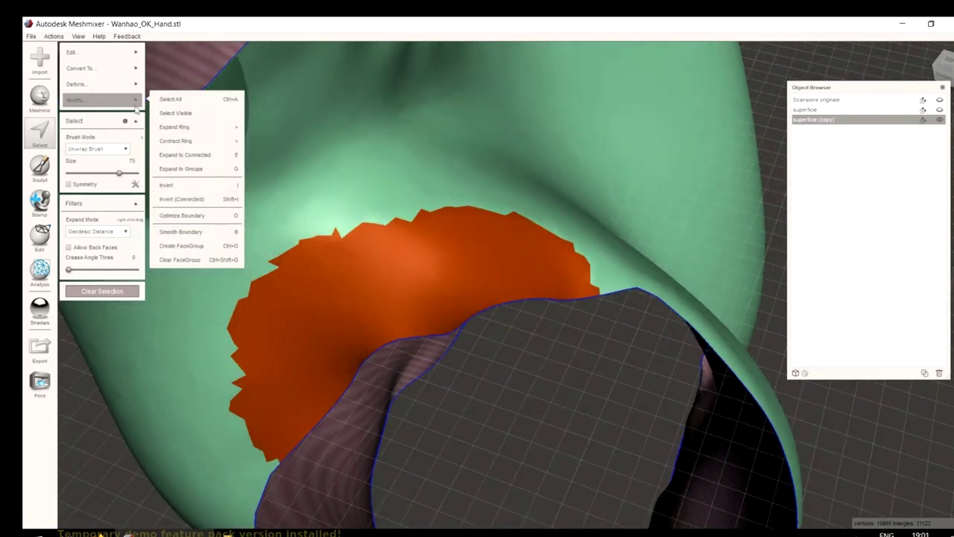
pyautogui.click(168, 231)
pyautogui.moveTo(528, 409); pyautogui.dragTo(569, 399, button='right')
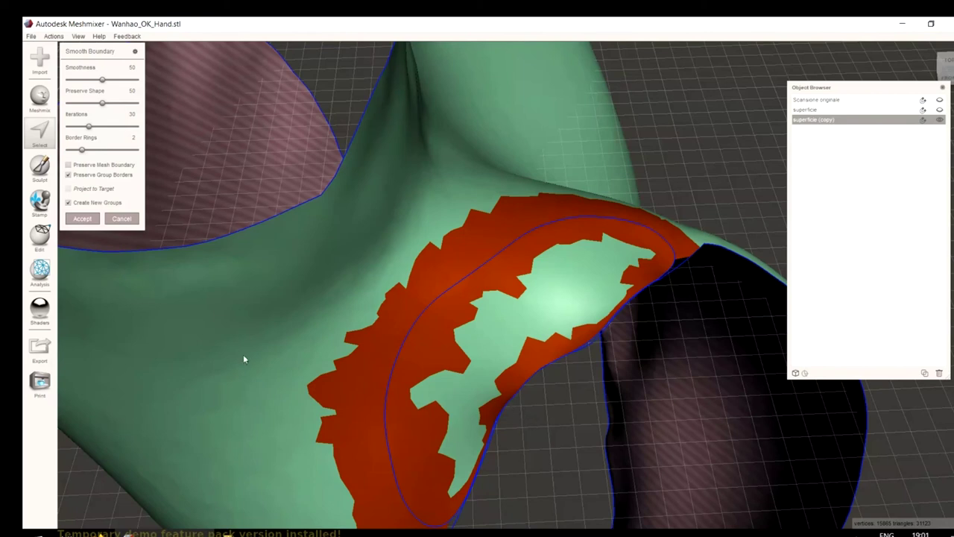
pyautogui.click(82, 218)
pyautogui.moveTo(298, 291); pyautogui.dragTo(368, 313, button='right')
pyautogui.press('Delete')
pyautogui.scroll(-5, 368, 313)
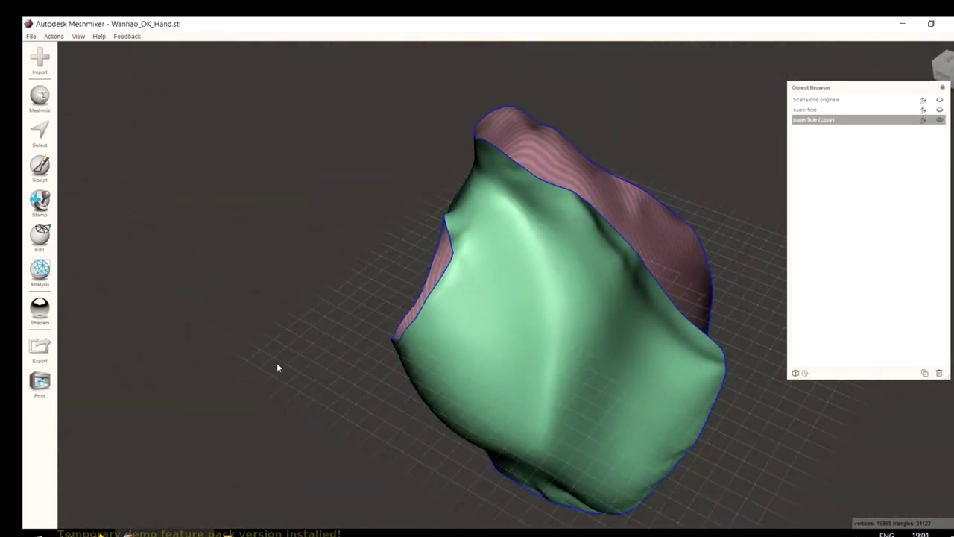
# Display the wireframe on the surface copy and examine the triangle mesh over the palm.
pyautogui.press('w')
pyautogui.moveTo(296, 385); pyautogui.dragTo(341, 415, button='right')
pyautogui.scroll(5, 589, 362)
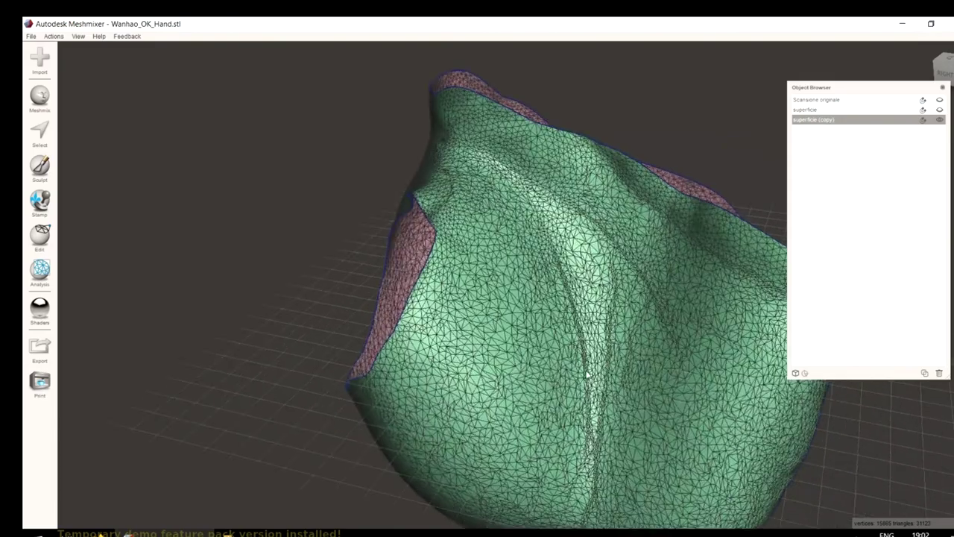
# Examine the triangle density along the palm creases and around the thumb opening of the surface copy.
pyautogui.moveTo(588, 362); pyautogui.dragTo(647, 240, button='right')
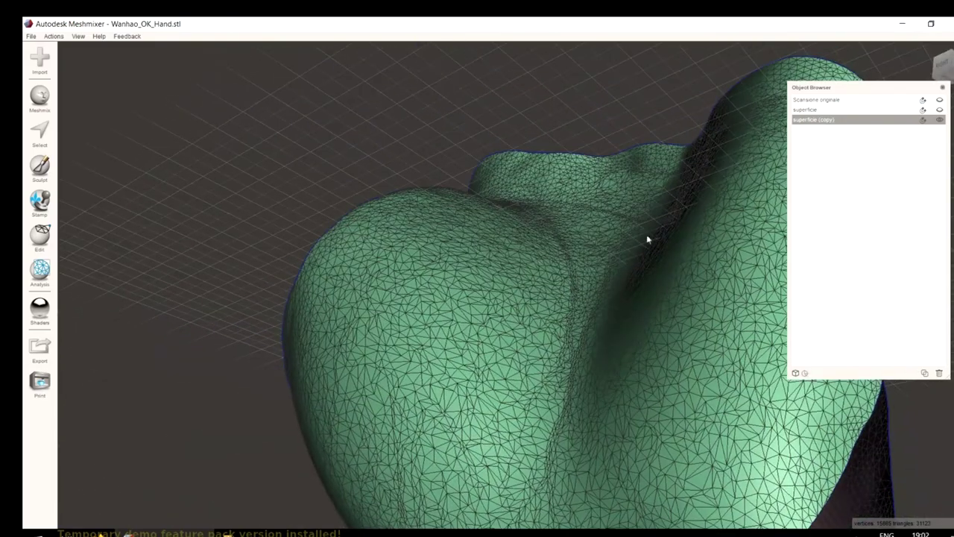
pyautogui.moveTo(674, 335); pyautogui.dragTo(697, 451, button='right')
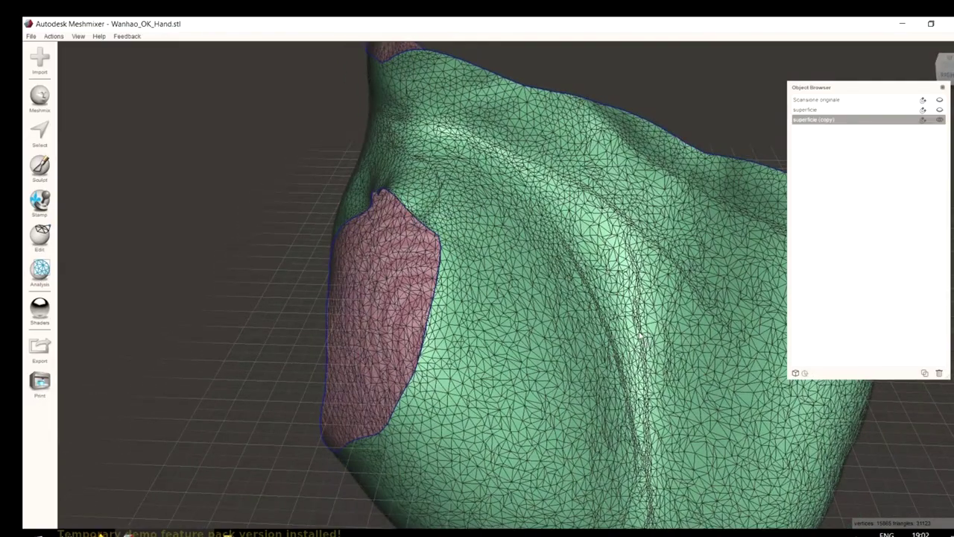
pyautogui.moveTo(626, 315); pyautogui.dragTo(570, 306, button='right')
pyautogui.scroll(10, 571, 306)
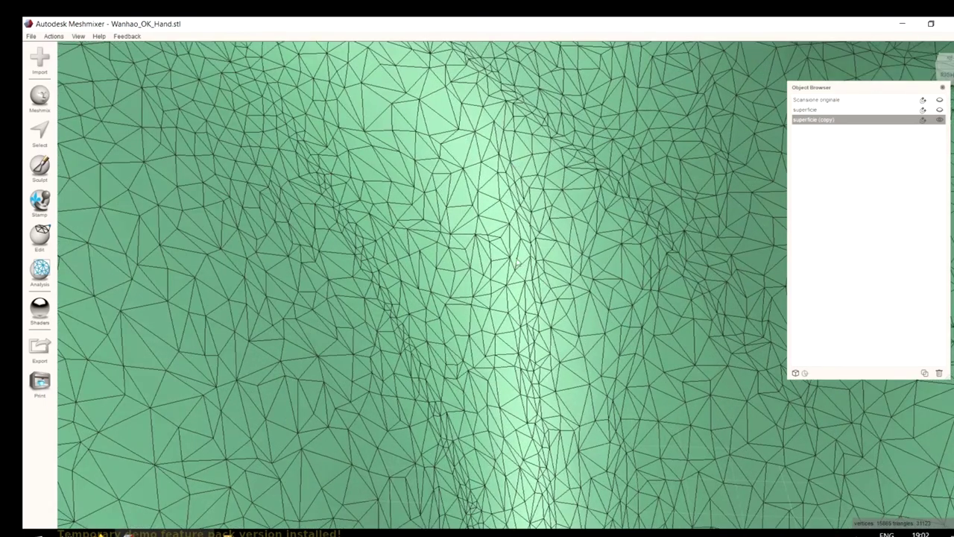
pyautogui.scroll(-4, 528, 304)
pyautogui.scroll(-6, 527, 304)
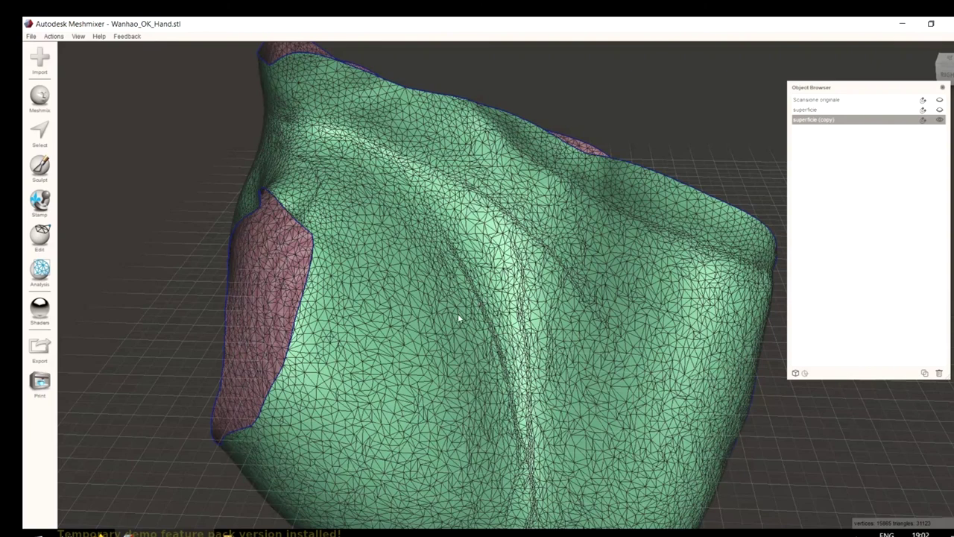
pyautogui.moveTo(548, 404); pyautogui.dragTo(448, 305, button='right')
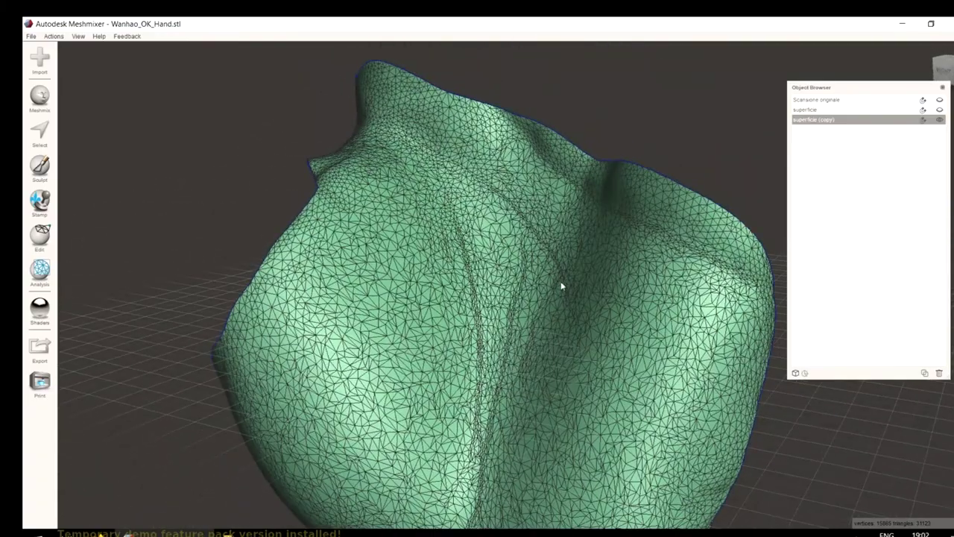
pyautogui.moveTo(545, 277); pyautogui.dragTo(627, 335, button='right')
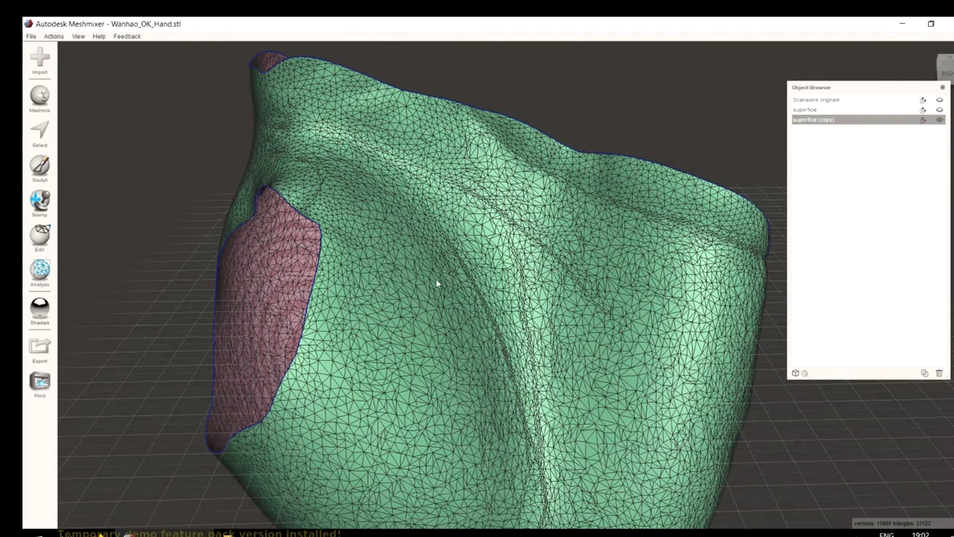
# Select all faces of the surface copy and set a Shape Preserving Reduce with a Percentage of 90.
pyautogui.press('s')
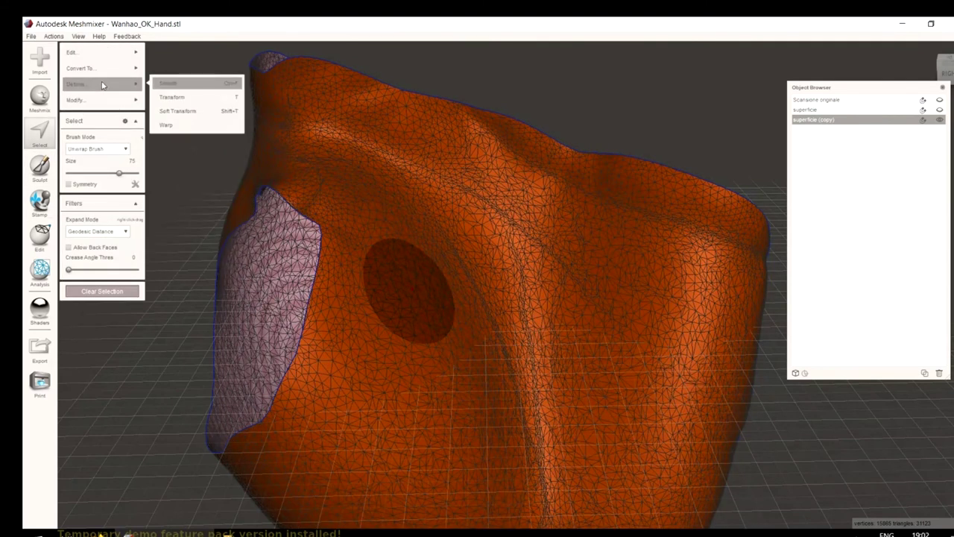
pyautogui.moveTo(106, 51)
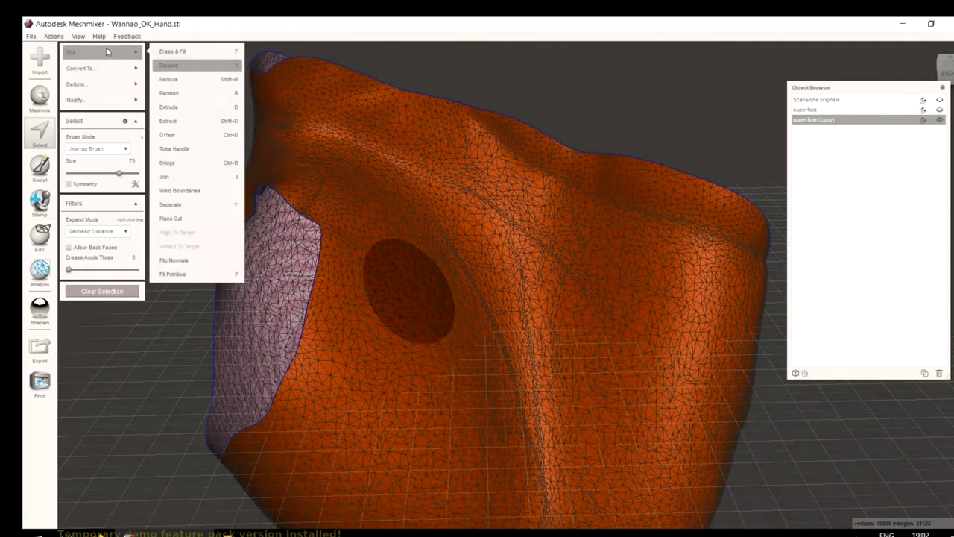
pyautogui.click(186, 80)
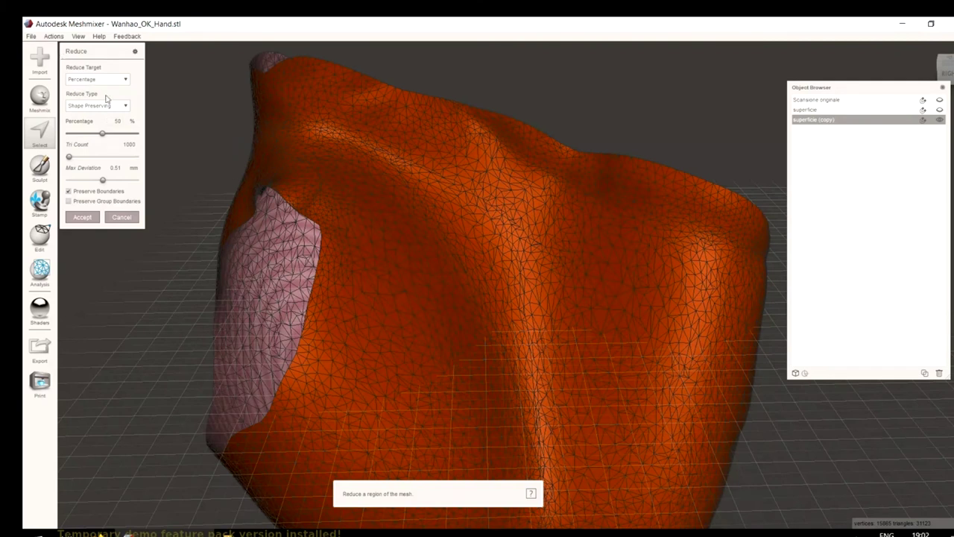
pyautogui.moveTo(104, 137); pyautogui.dragTo(124, 137)
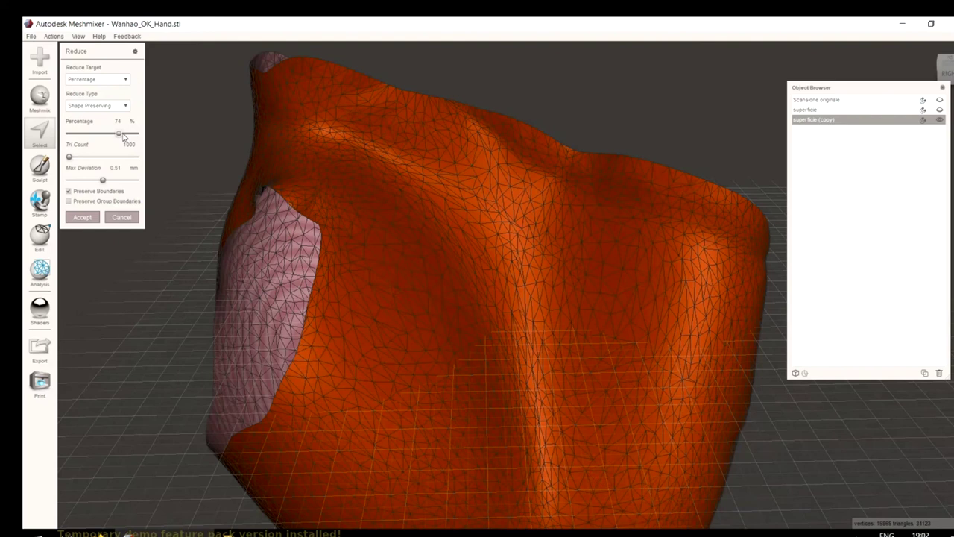
pyautogui.click(119, 122)
pyautogui.doubleClick(119, 121)
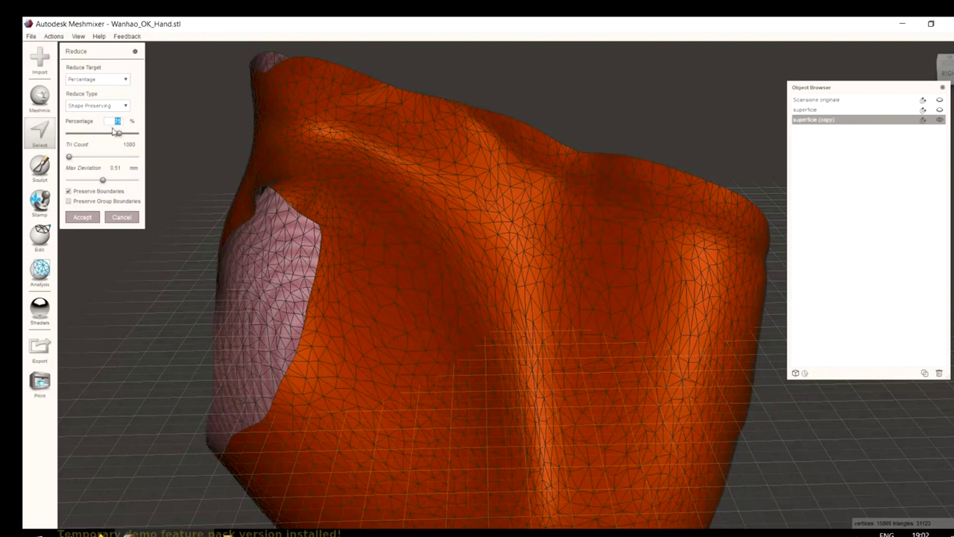
pyautogui.write('90')
pyautogui.press('Return')
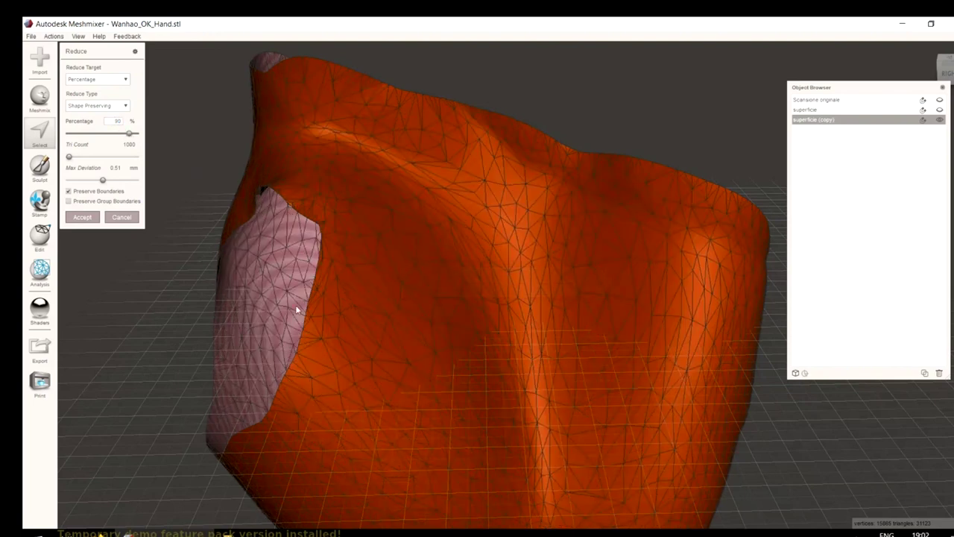
# Check the reduction preview from several sides, keep the Percentage target and Shape Preserving type, and accept the reduction.
pyautogui.moveTo(433, 377); pyautogui.dragTo(411, 374, button='right')
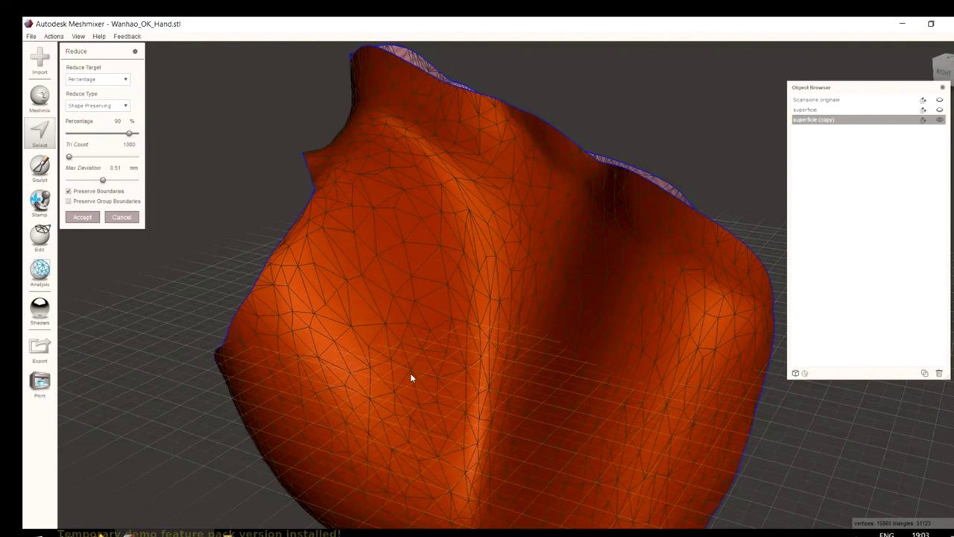
pyautogui.moveTo(433, 252); pyautogui.dragTo(298, 294, button='right')
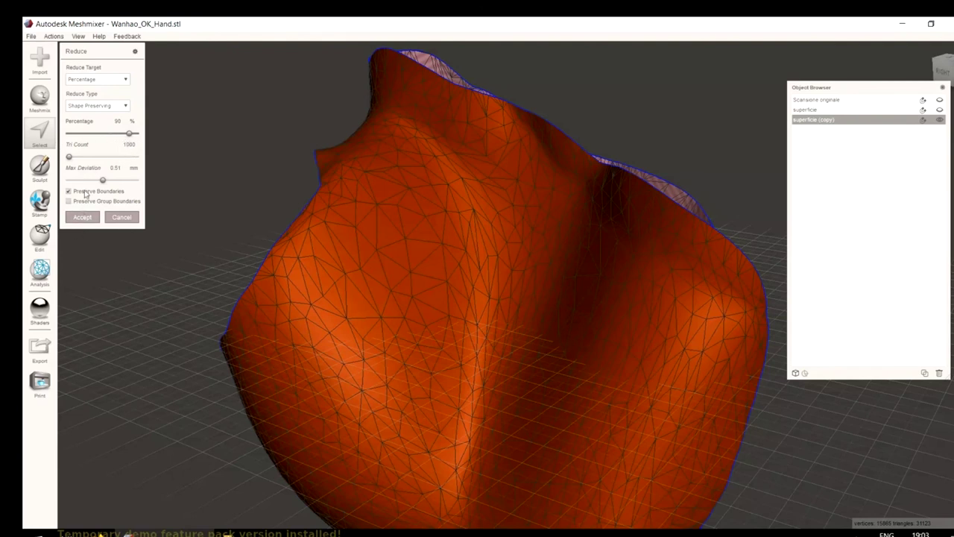
pyautogui.click(83, 110)
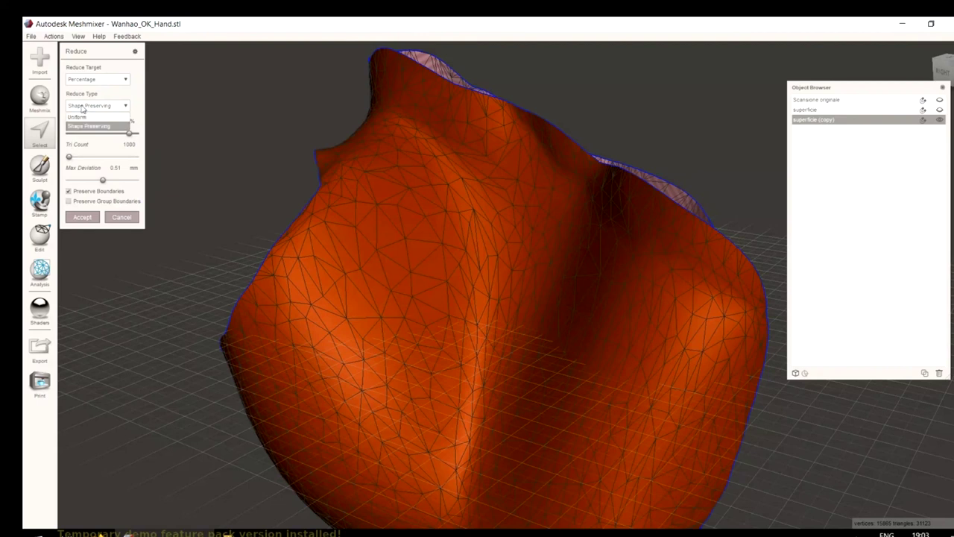
pyautogui.click(86, 106)
pyautogui.click(92, 81)
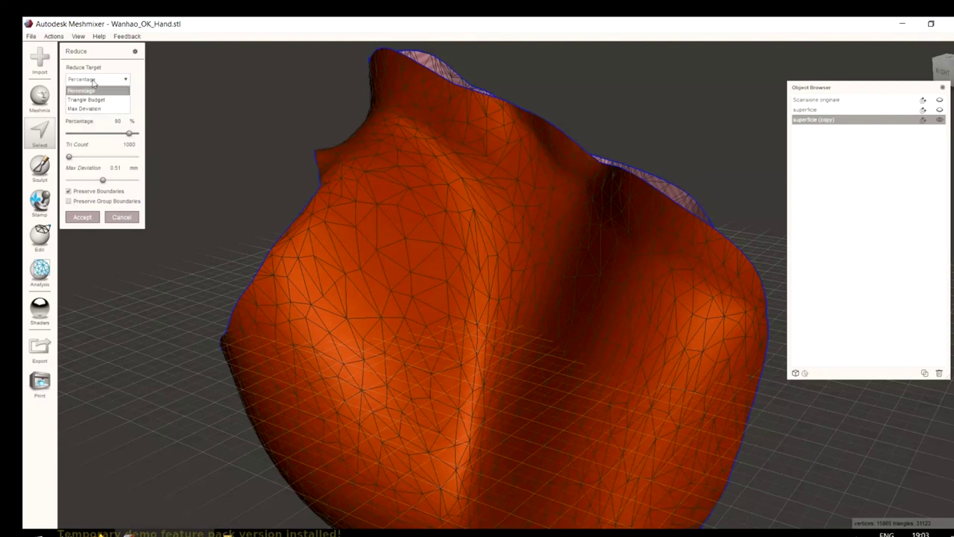
pyautogui.click(92, 85)
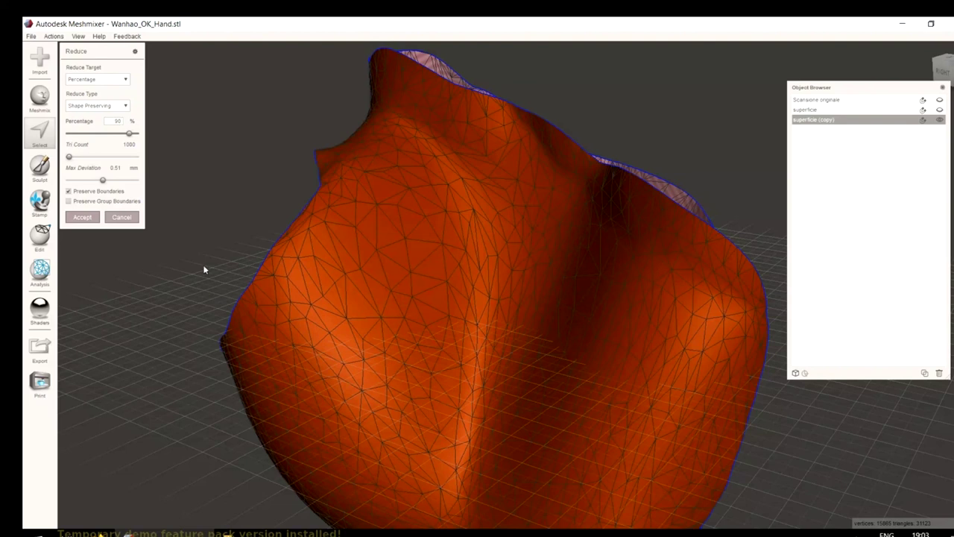
pyautogui.click(79, 219)
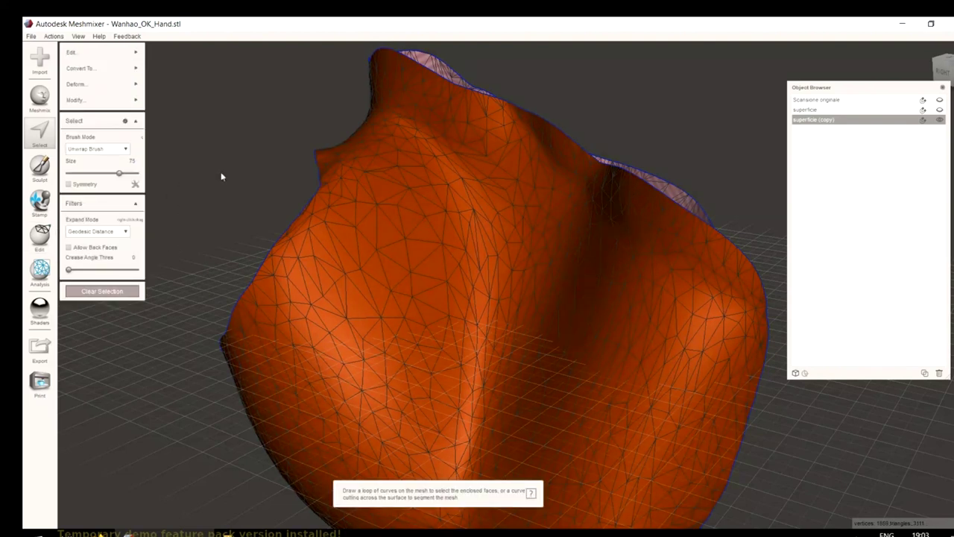
# Inspect the reduced triangle mesh from different angles and clear the face selection.
pyautogui.moveTo(220, 172); pyautogui.dragTo(246, 212, button='right')
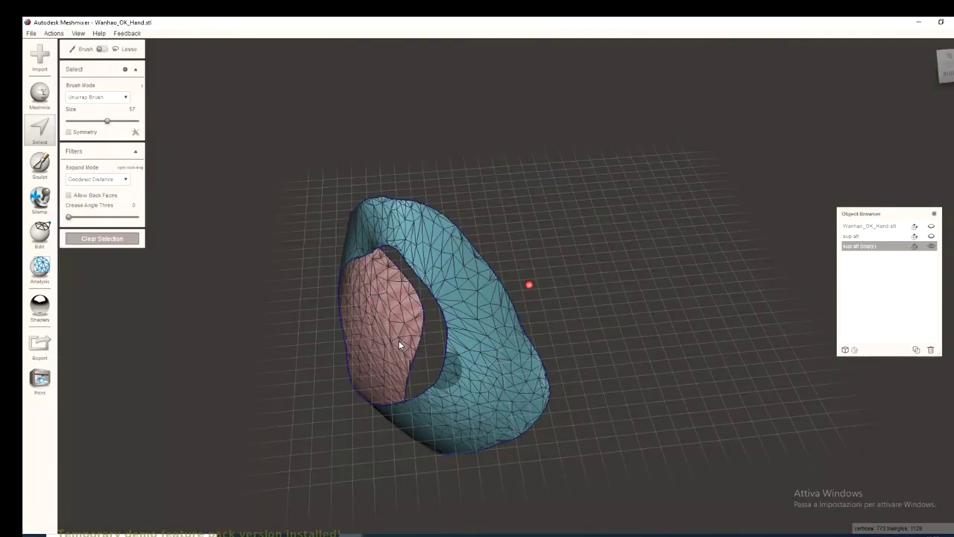
pyautogui.moveTo(497, 366); pyautogui.dragTo(552, 208, button='right')
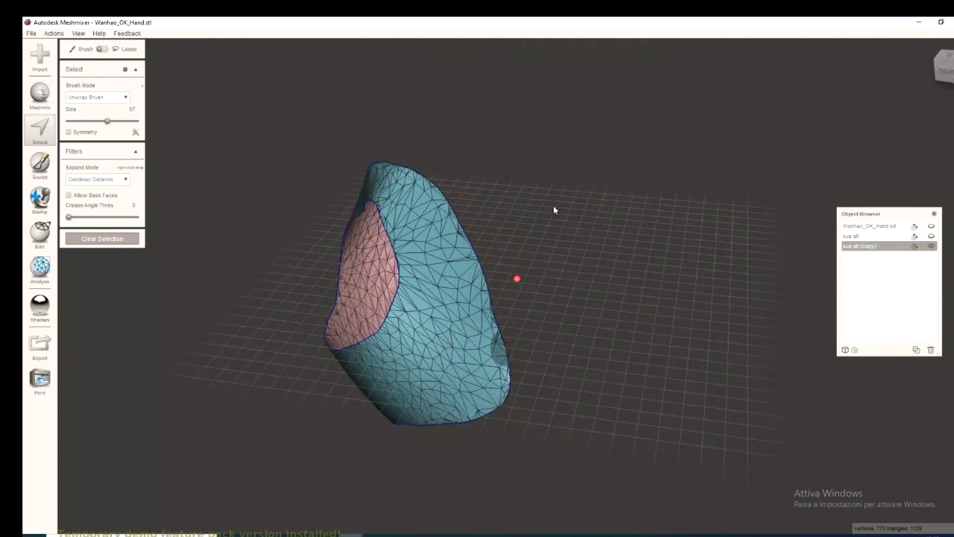
pyautogui.moveTo(437, 358); pyautogui.dragTo(449, 372, button='right')
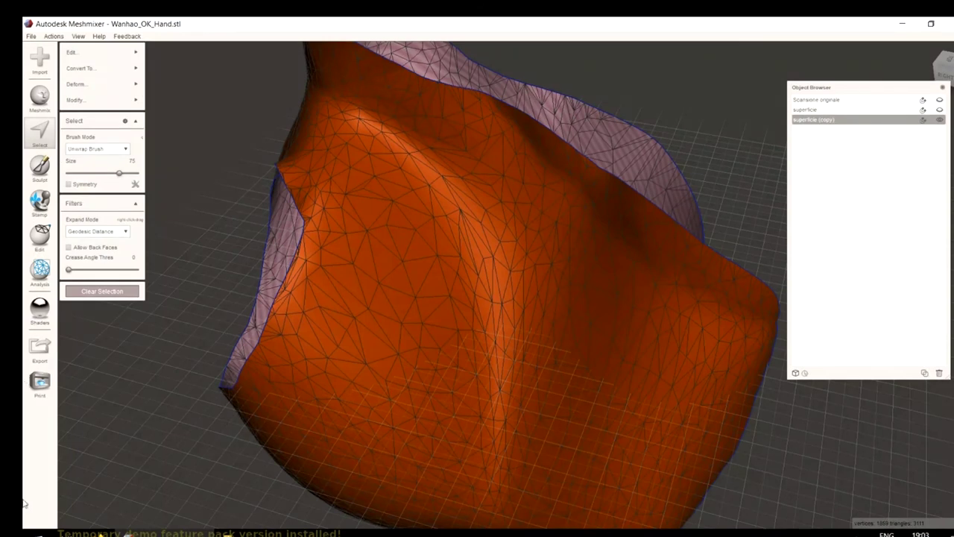
pyautogui.moveTo(89, 99)
pyautogui.press('Escape')
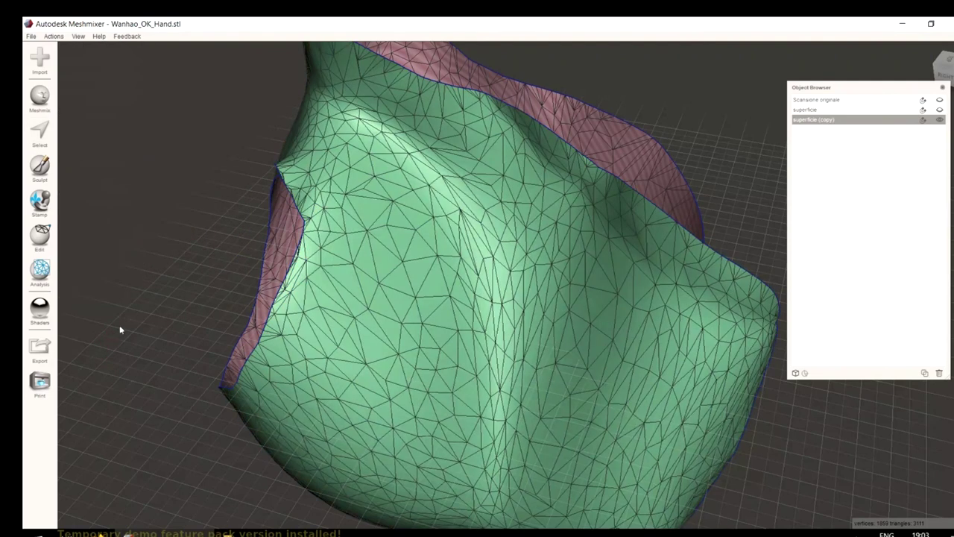
# Smooth the ridge above the thumb opening with the RobustSmooth sculpting brush at Strength 50 and Size 75.
pyautogui.click(48, 172)
pyautogui.click(105, 73)
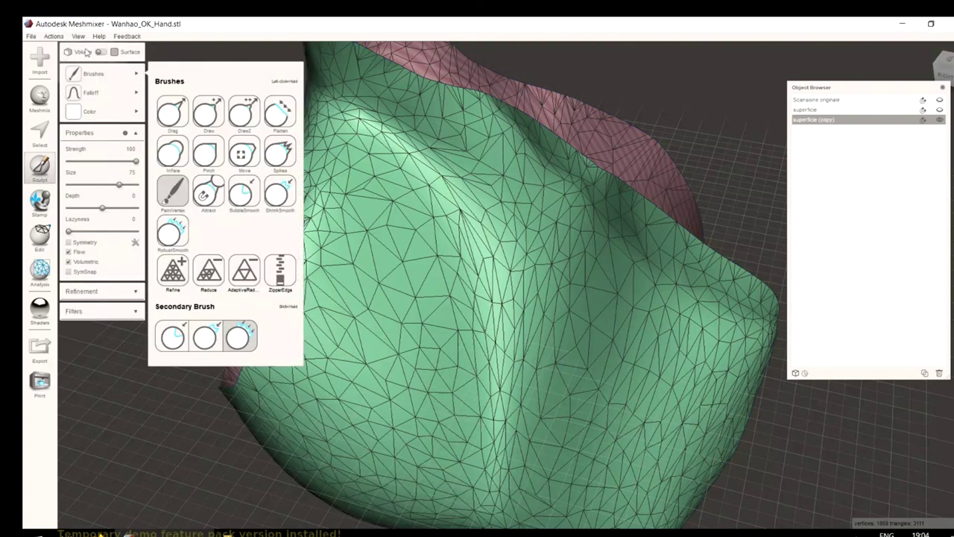
pyautogui.click(140, 111)
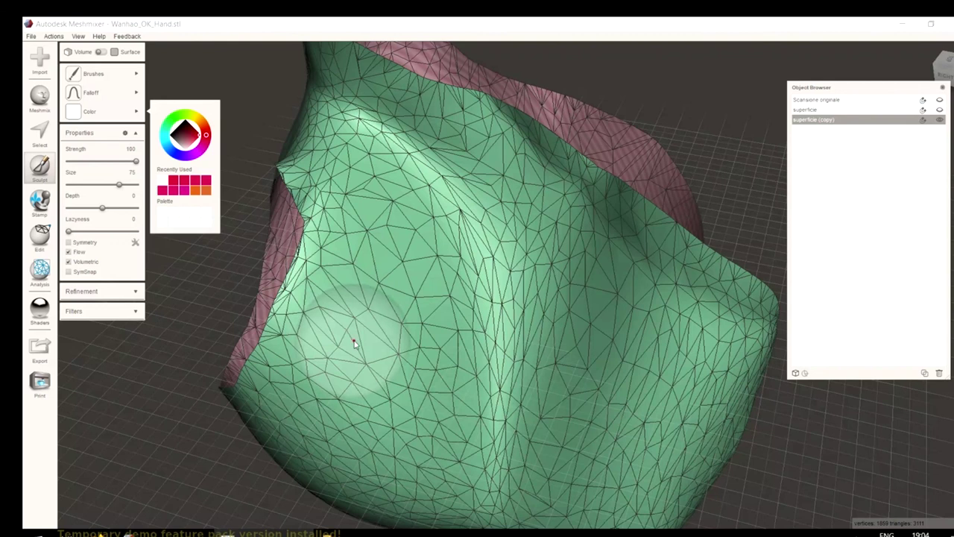
pyautogui.click(75, 74)
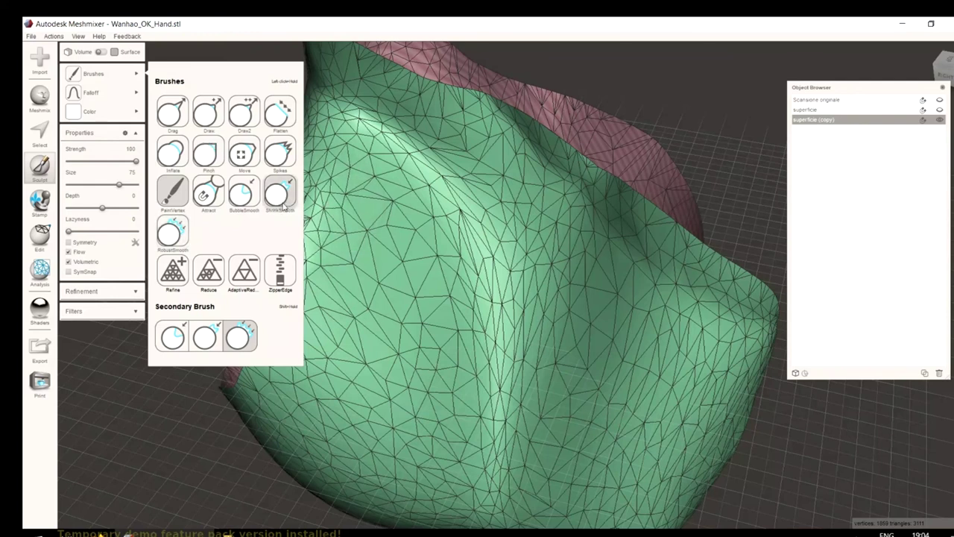
pyautogui.click(172, 233)
pyautogui.moveTo(214, 224)
pyautogui.mouseDown(button='right')
pyautogui.moveTo(500, 284)
pyautogui.moveTo(458, 322)
pyautogui.moveTo(511, 284)
pyautogui.moveTo(447, 298)
pyautogui.mouseUp(button='right')
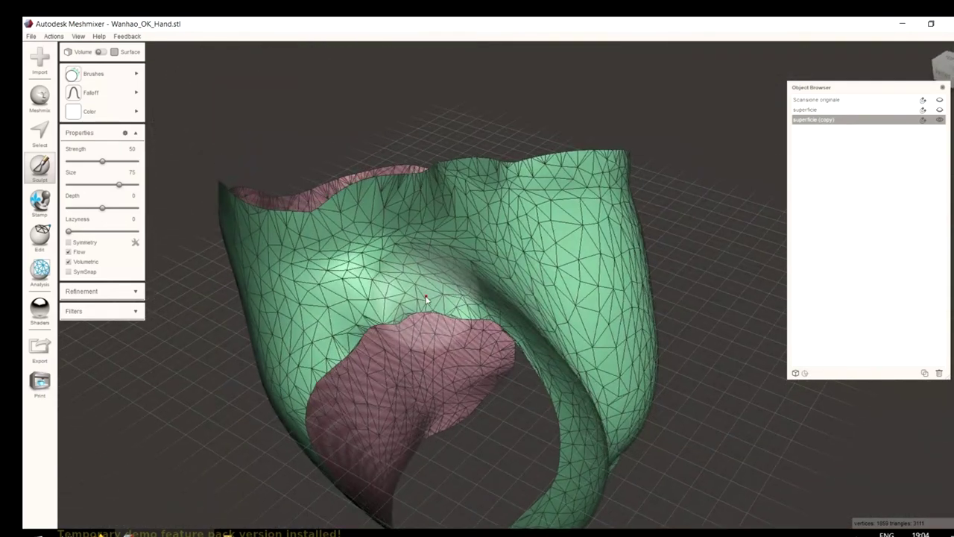
pyautogui.moveTo(416, 300)
pyautogui.mouseDown()
pyautogui.moveTo(353, 318)
pyautogui.moveTo(472, 295)
pyautogui.moveTo(372, 305)
pyautogui.moveTo(320, 346)
pyautogui.moveTo(424, 278)
pyautogui.moveTo(466, 283)
pyautogui.moveTo(375, 307)
pyautogui.moveTo(349, 337)
pyautogui.moveTo(503, 290)
pyautogui.moveTo(513, 312)
pyautogui.moveTo(471, 308)
pyautogui.moveTo(505, 341)
pyautogui.mouseUp()
# Smooth the finger-side rim along the back of the hand with the RobustSmooth brush.
pyautogui.moveTo(639, 398)
pyautogui.mouseDown(button='right')
pyautogui.moveTo(597, 403)
pyautogui.moveTo(536, 372)
pyautogui.moveTo(515, 395)
pyautogui.moveTo(518, 417)
pyautogui.moveTo(336, 328)
pyautogui.moveTo(240, 326)
pyautogui.moveTo(366, 330)
pyautogui.moveTo(579, 273)
pyautogui.moveTo(612, 179)
pyautogui.mouseUp(button='right')
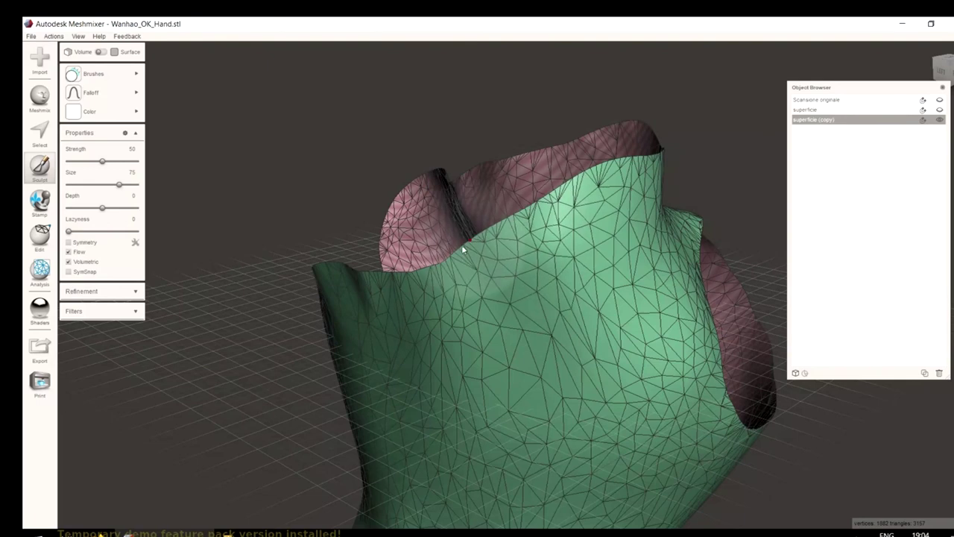
pyautogui.moveTo(420, 307); pyautogui.dragTo(485, 283, button='right')
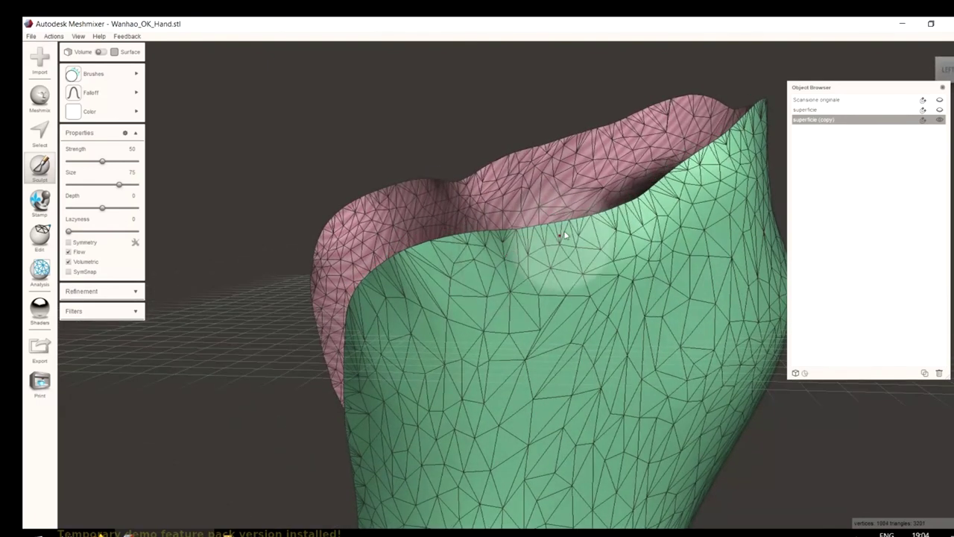
pyautogui.moveTo(517, 248)
pyautogui.mouseDown()
pyautogui.moveTo(436, 255)
pyautogui.moveTo(384, 276)
pyautogui.moveTo(661, 257)
pyautogui.mouseUp()
pyautogui.moveTo(661, 257); pyautogui.dragTo(616, 258, button='right')
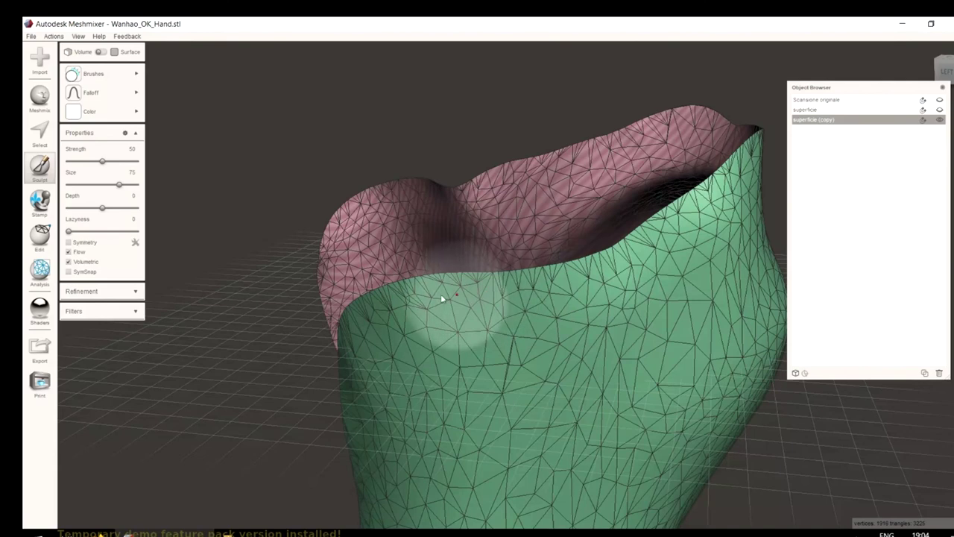
pyautogui.moveTo(611, 268); pyautogui.dragTo(529, 284, button='right')
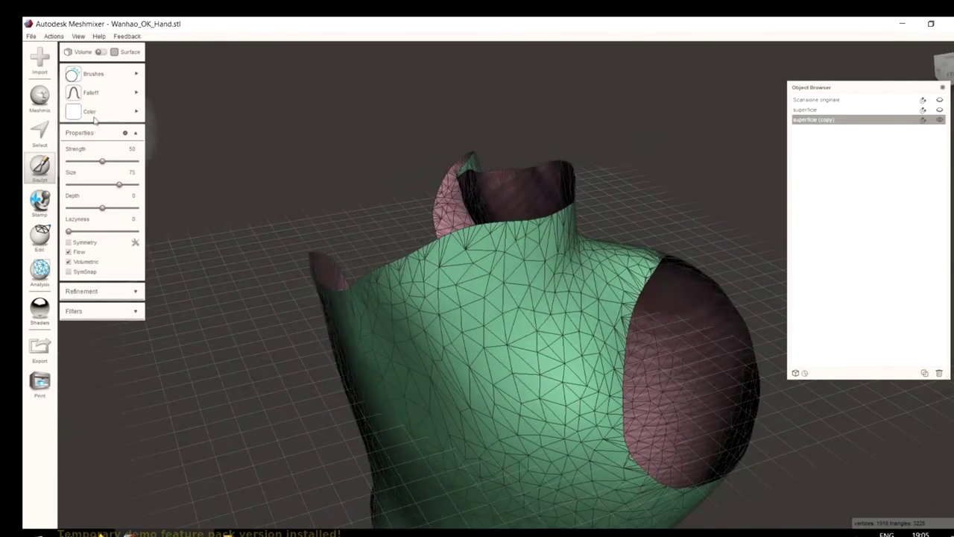
# Review the brush falloff, color and refinement options, and switch to the Draw sculpting brush.
pyautogui.click(69, 92)
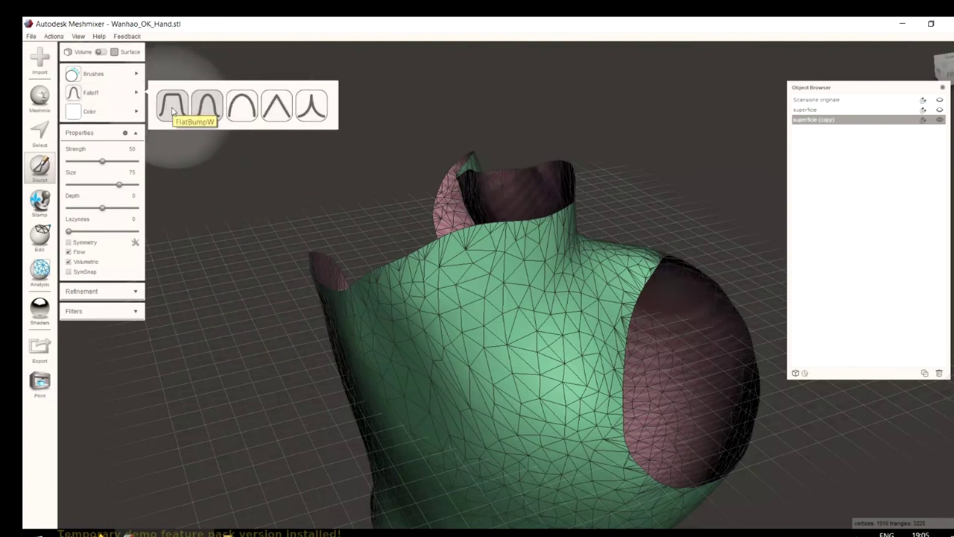
pyautogui.moveTo(91, 111)
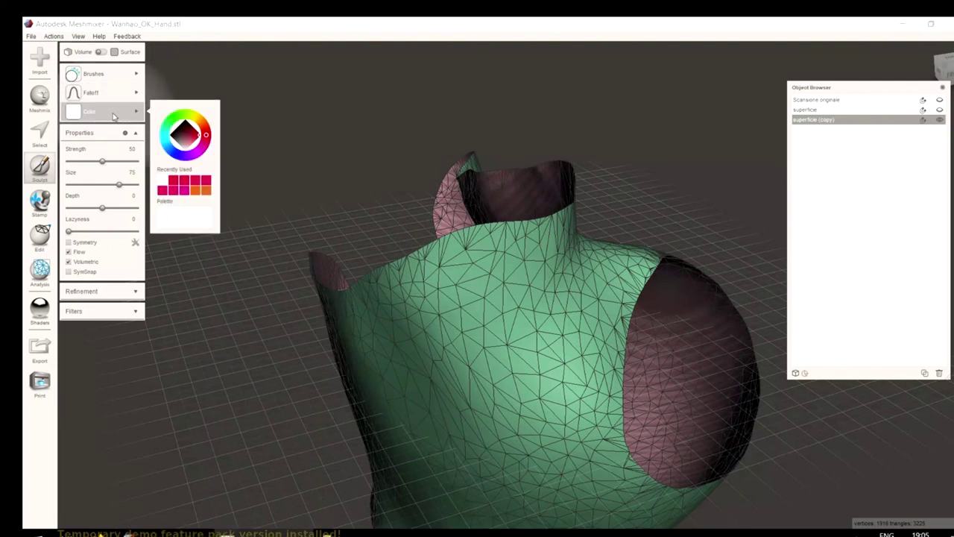
pyautogui.moveTo(105, 84)
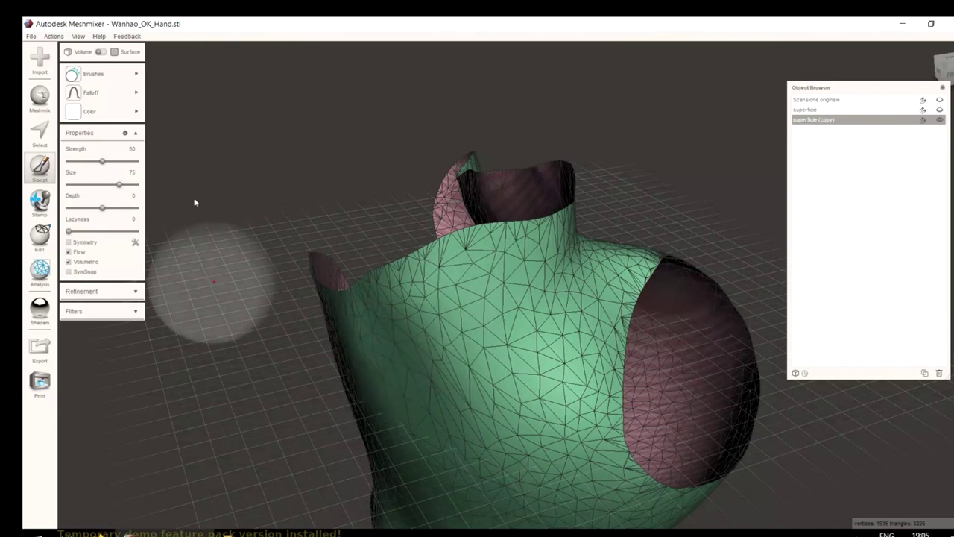
pyautogui.click(112, 292)
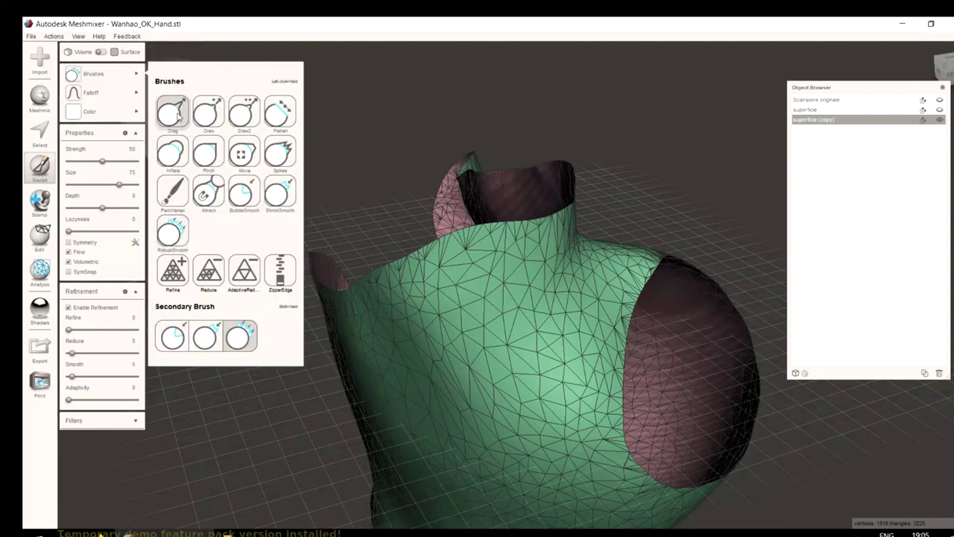
pyautogui.click(201, 119)
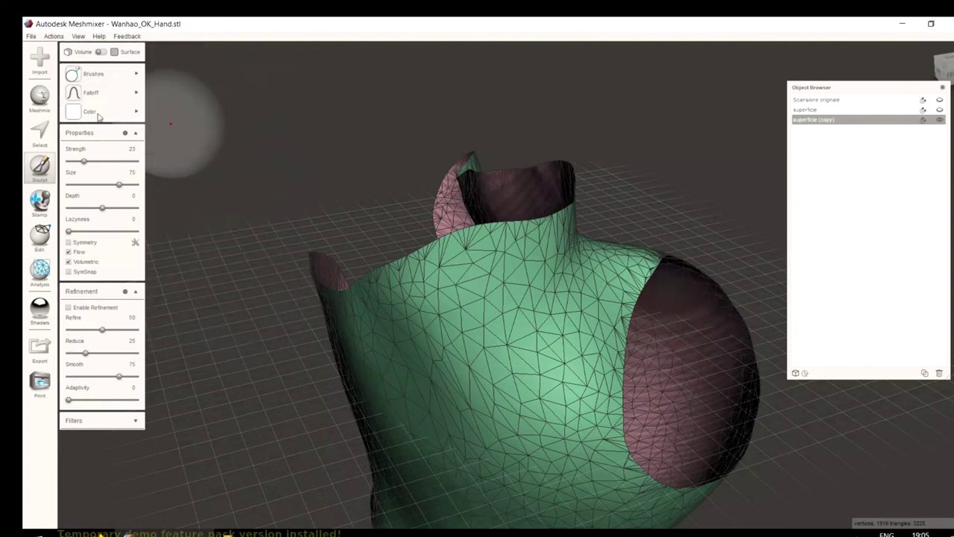
# Try a Draw brush stroke on the copied surface at Strength 10 and Size 75 with refinement enabled, and undo it.
pyautogui.moveTo(86, 162); pyautogui.dragTo(76, 165)
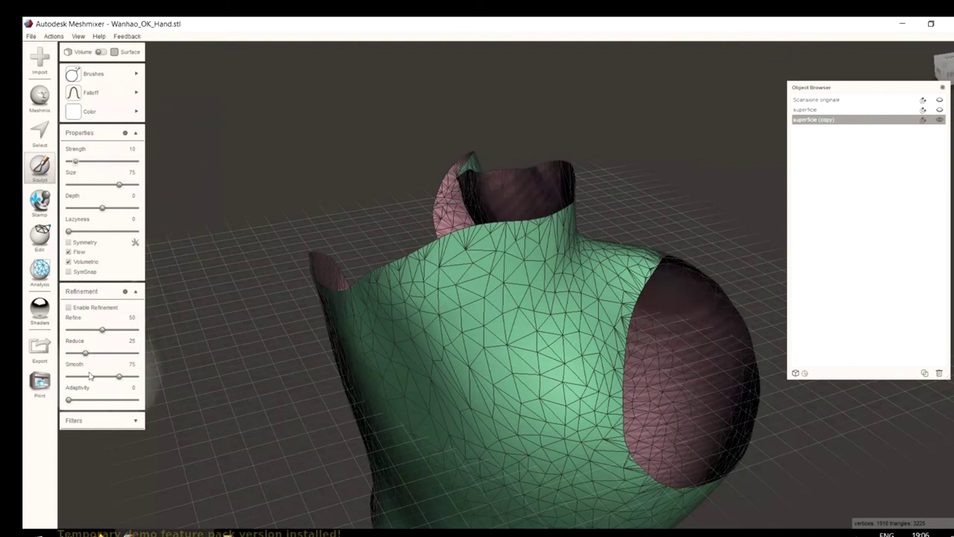
pyautogui.scroll(3, 492, 368)
pyautogui.scroll(2, 492, 368)
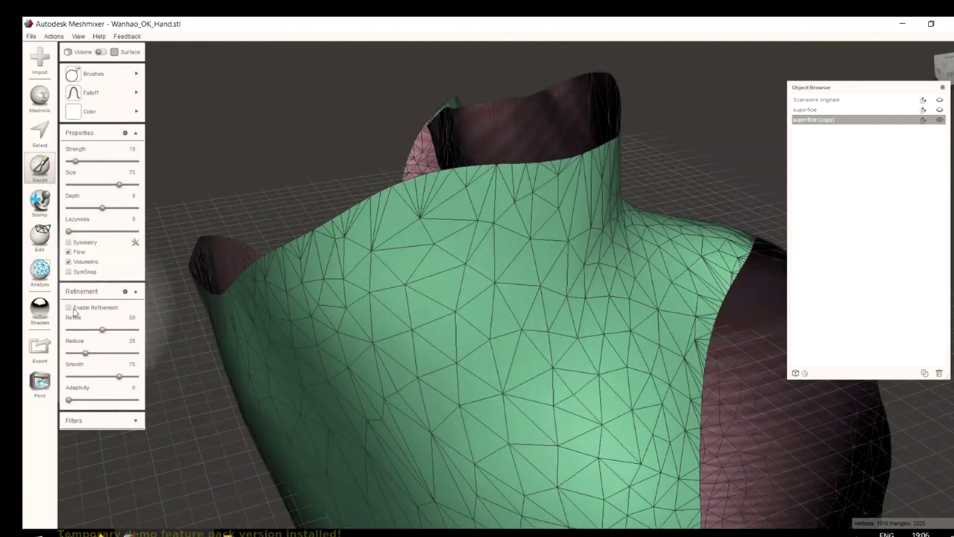
pyautogui.moveTo(430, 346)
pyautogui.mouseDown()
pyautogui.moveTo(395, 393)
pyautogui.moveTo(383, 429)
pyautogui.moveTo(511, 338)
pyautogui.mouseUp()
pyautogui.moveTo(511, 338)
pyautogui.mouseDown(button='right')
pyautogui.moveTo(564, 390)
pyautogui.moveTo(616, 347)
pyautogui.moveTo(607, 362)
pyautogui.mouseUp(button='right')
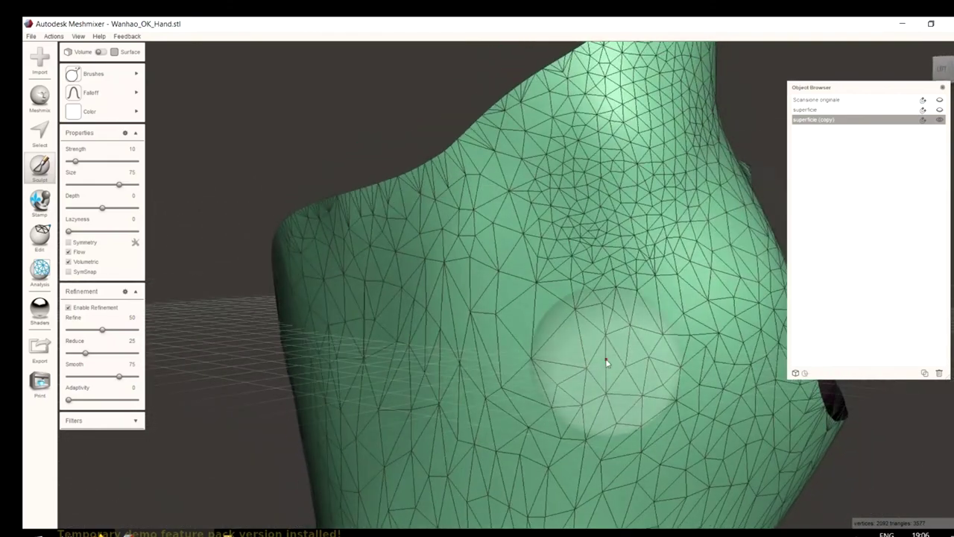
pyautogui.hotkey('ctrl', 'z')
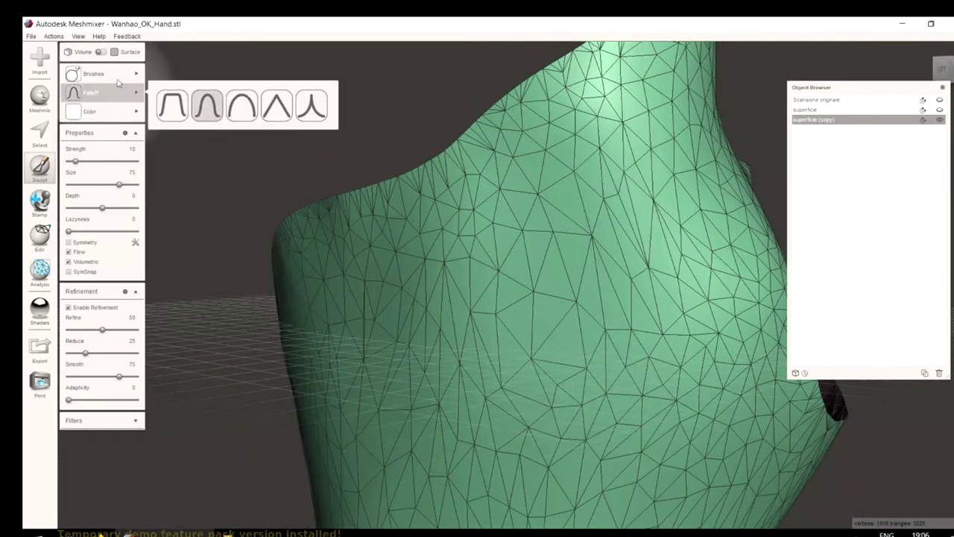
# Try a Draw2 brush stroke across the surface's side with the triangular falloff, Strength 79 and Size 22, and hide the wireframe.
pyautogui.moveTo(104, 73)
pyautogui.click(210, 122)
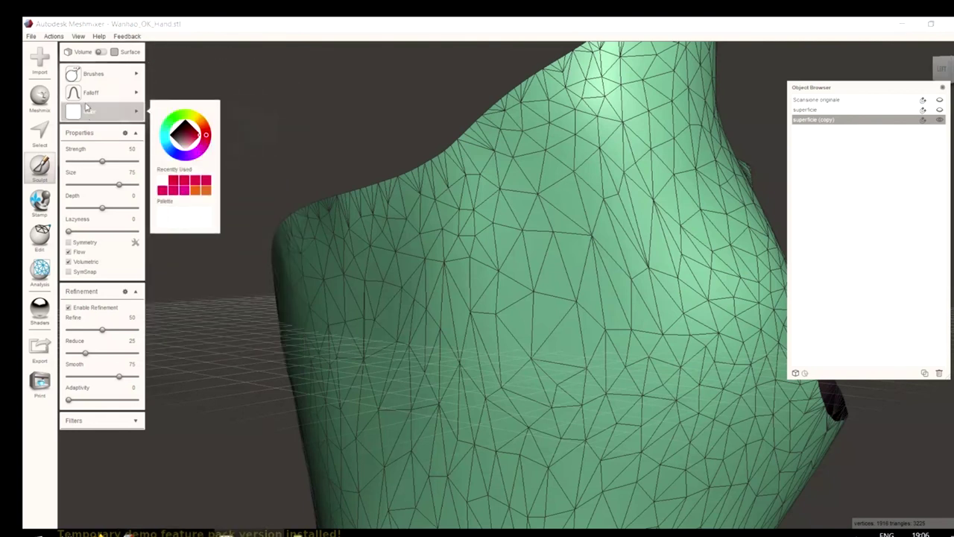
pyautogui.moveTo(104, 93)
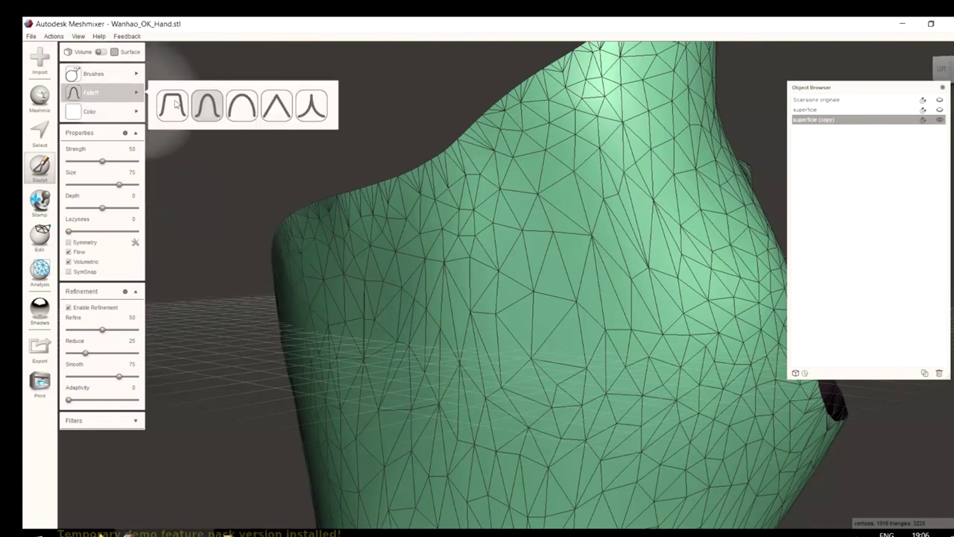
pyautogui.click(277, 105)
pyautogui.moveTo(102, 162); pyautogui.dragTo(106, 186)
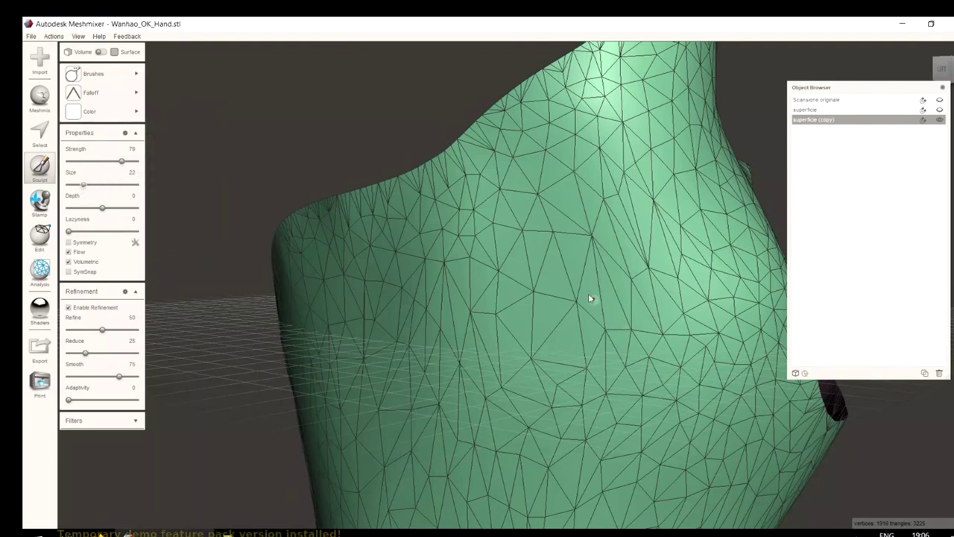
pyautogui.moveTo(542, 319)
pyautogui.mouseDown()
pyautogui.moveTo(526, 298)
pyautogui.moveTo(494, 358)
pyautogui.moveTo(454, 396)
pyautogui.moveTo(411, 401)
pyautogui.mouseUp()
pyautogui.moveTo(521, 388)
pyautogui.mouseDown(button='right')
pyautogui.moveTo(414, 433)
pyautogui.moveTo(411, 399)
pyautogui.moveTo(468, 357)
pyautogui.moveTo(543, 353)
pyautogui.moveTo(585, 291)
pyautogui.mouseUp(button='right')
pyautogui.press('w')
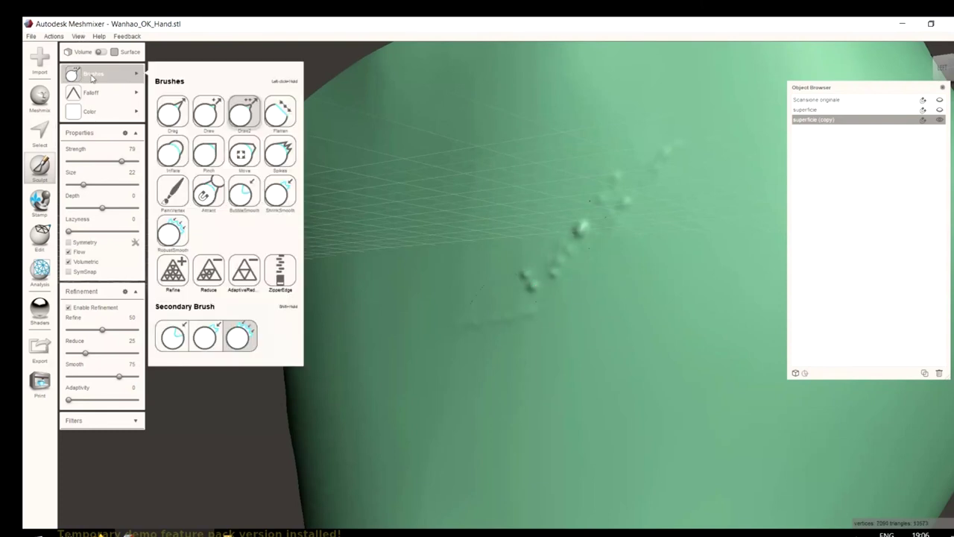
# Try a wider Draw2 stroke over the small bumps at Strength 78 and Size 62.
pyautogui.click(123, 162)
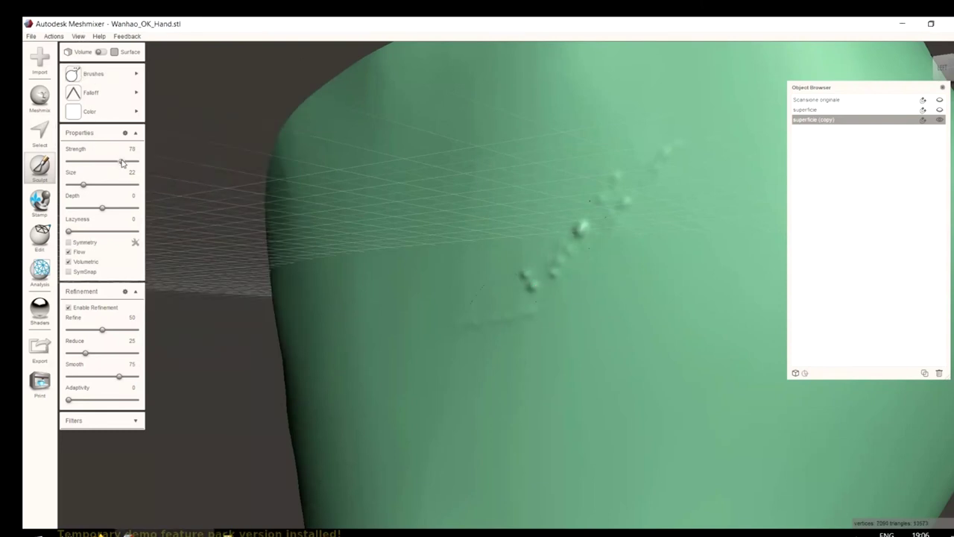
pyautogui.moveTo(111, 187); pyautogui.dragTo(118, 185)
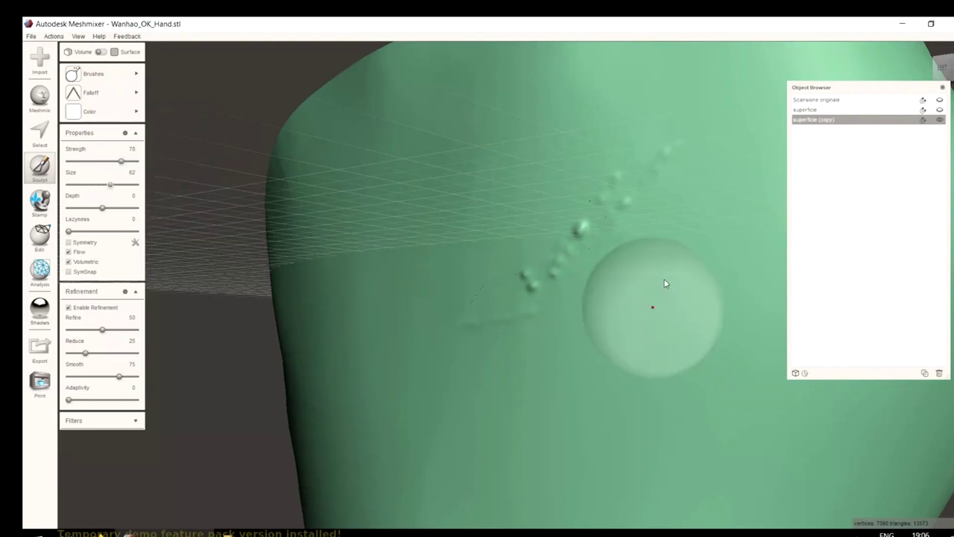
pyautogui.moveTo(633, 196)
pyautogui.mouseDown()
pyautogui.moveTo(534, 273)
pyautogui.moveTo(636, 174)
pyautogui.moveTo(679, 160)
pyautogui.moveTo(646, 142)
pyautogui.moveTo(540, 247)
pyautogui.moveTo(584, 245)
pyautogui.moveTo(508, 287)
pyautogui.moveTo(530, 300)
pyautogui.mouseUp()
pyautogui.moveTo(530, 301)
pyautogui.mouseDown(button='right')
pyautogui.moveTo(663, 405)
pyautogui.moveTo(580, 398)
pyautogui.moveTo(505, 468)
pyautogui.moveTo(437, 473)
pyautogui.mouseUp(button='right')
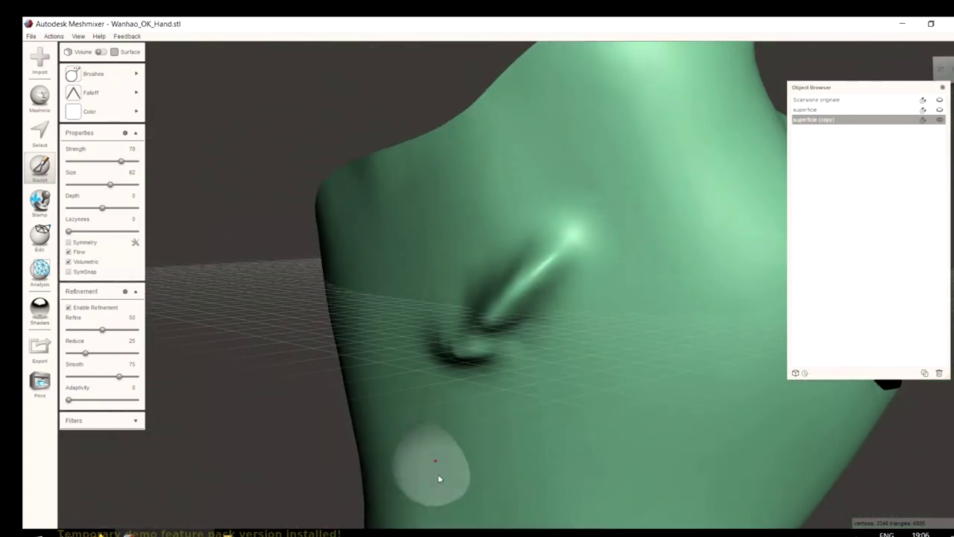
pyautogui.click(93, 73)
pyautogui.click(89, 91)
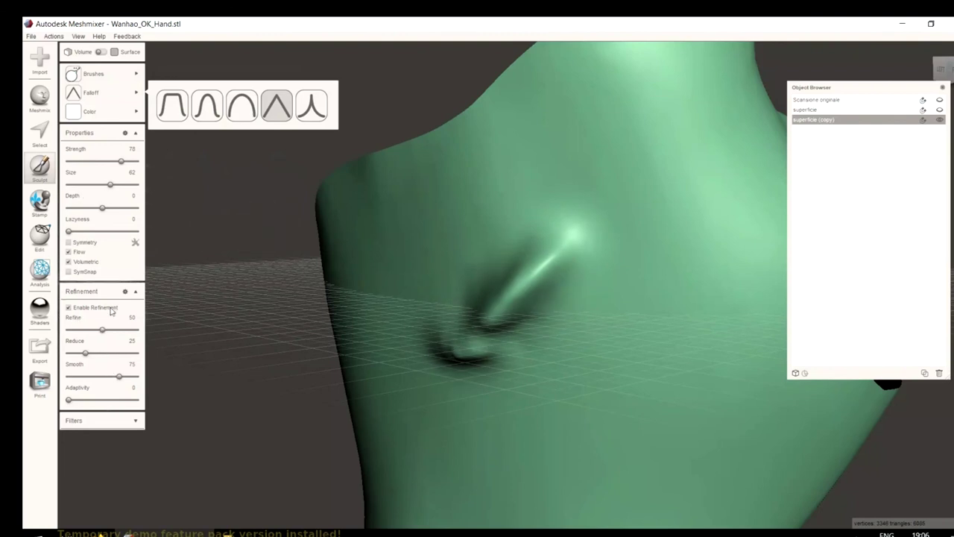
# Show the wireframe and examine the refined triangles around the sculpted stroke.
pyautogui.click(77, 36)
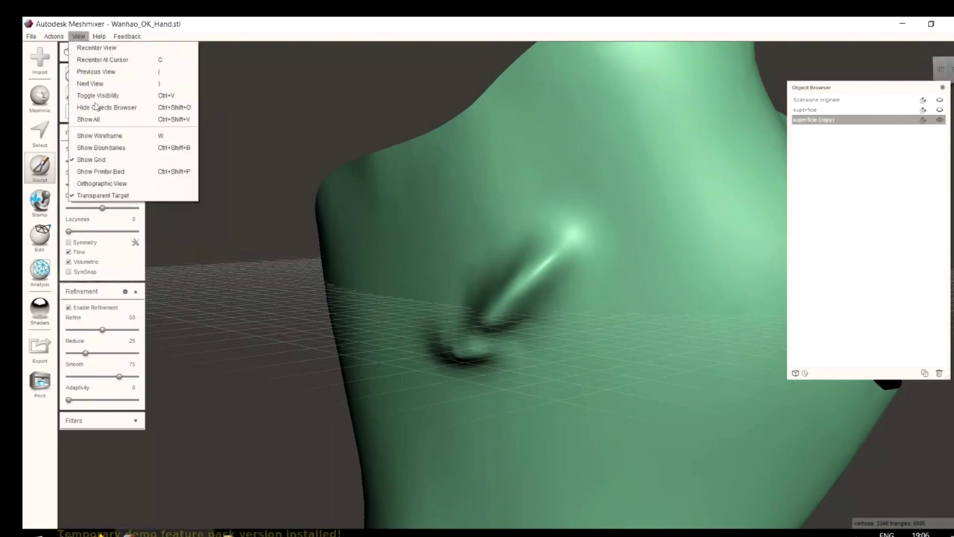
pyautogui.click(100, 135)
pyautogui.moveTo(548, 361); pyautogui.dragTo(611, 351, button='right')
pyautogui.moveTo(643, 268); pyautogui.dragTo(576, 270, button='right')
pyautogui.moveTo(576, 271)
pyautogui.mouseDown()
pyautogui.moveTo(520, 345)
pyautogui.moveTo(528, 375)
pyautogui.moveTo(514, 396)
pyautogui.mouseUp()
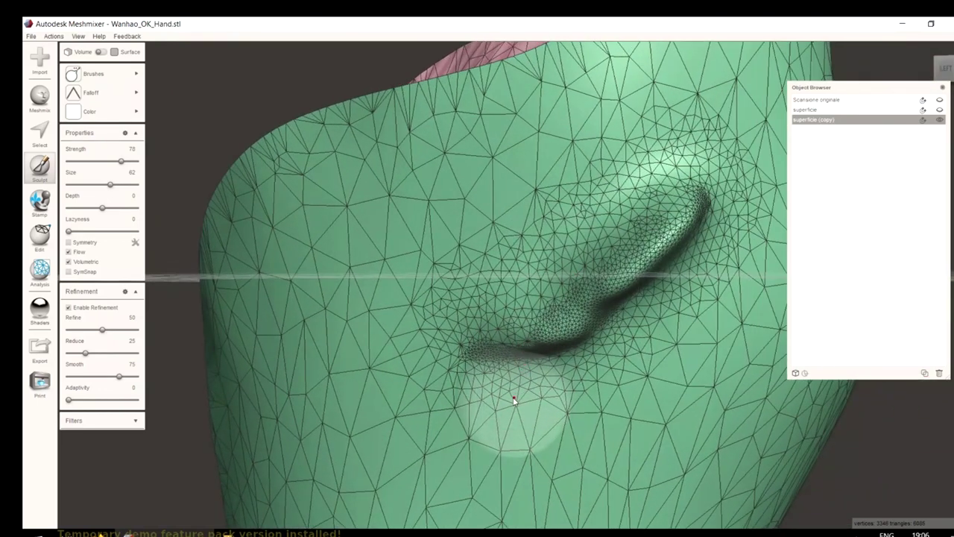
# Undo all the test sculpting strokes on the copied surface.
pyautogui.hotkey('ctrl', 'z')
pyautogui.hotkey('ctrl', 'z')
pyautogui.hotkey('ctrl', 'z')
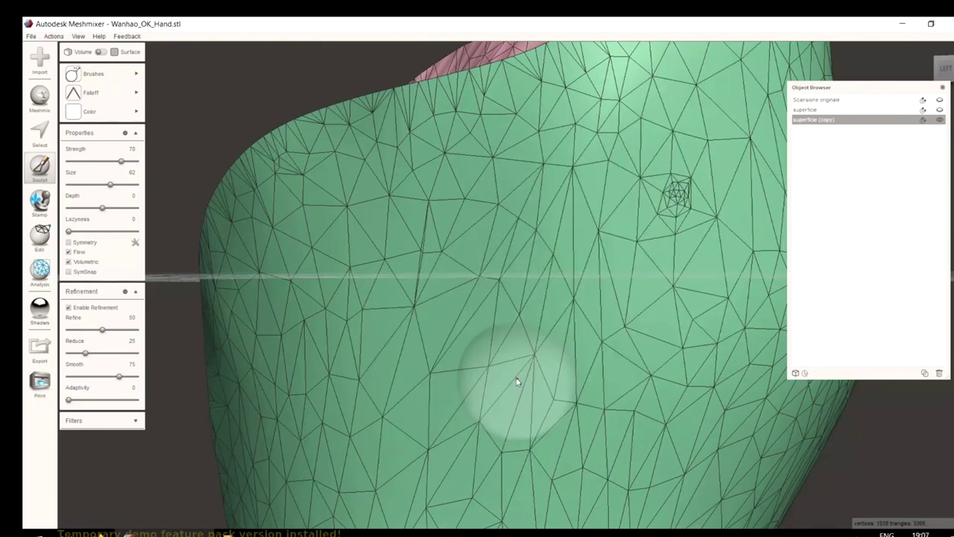
pyautogui.scroll(-3, 517, 370)
pyautogui.moveTo(515, 341); pyautogui.dragTo(895, 182, button='right')
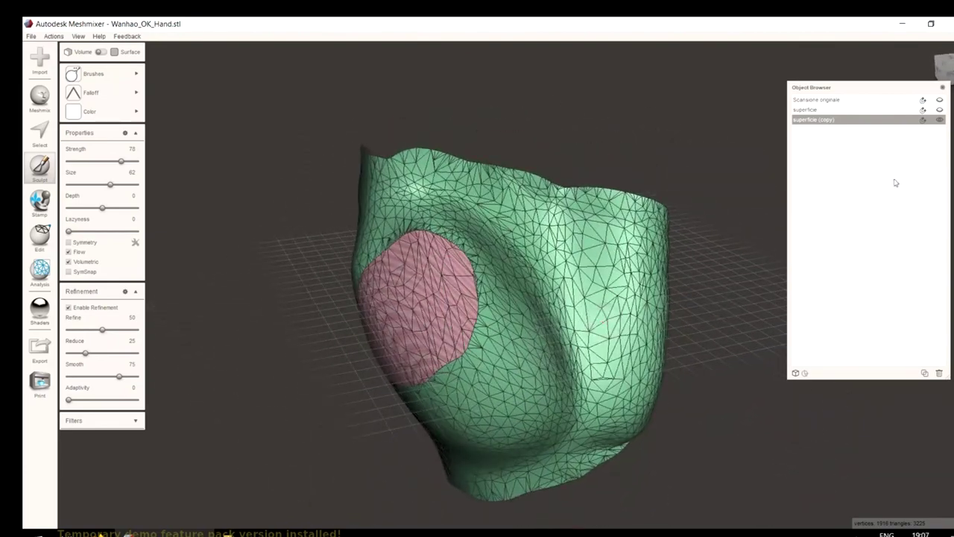
# Show the original scan together with the copied surface and select all faces of that surface.
pyautogui.click(939, 99)
pyautogui.moveTo(700, 372); pyautogui.dragTo(510, 375, button='right')
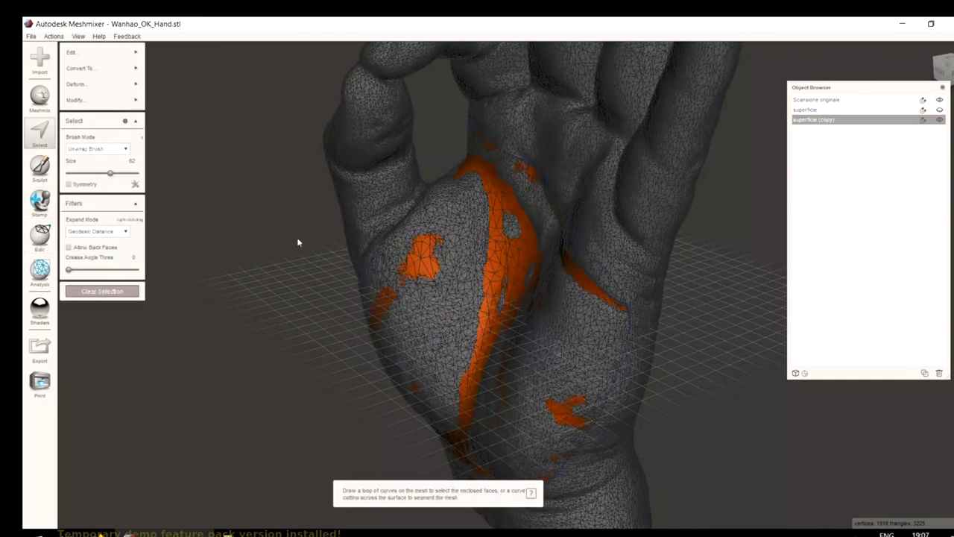
pyautogui.moveTo(90, 53)
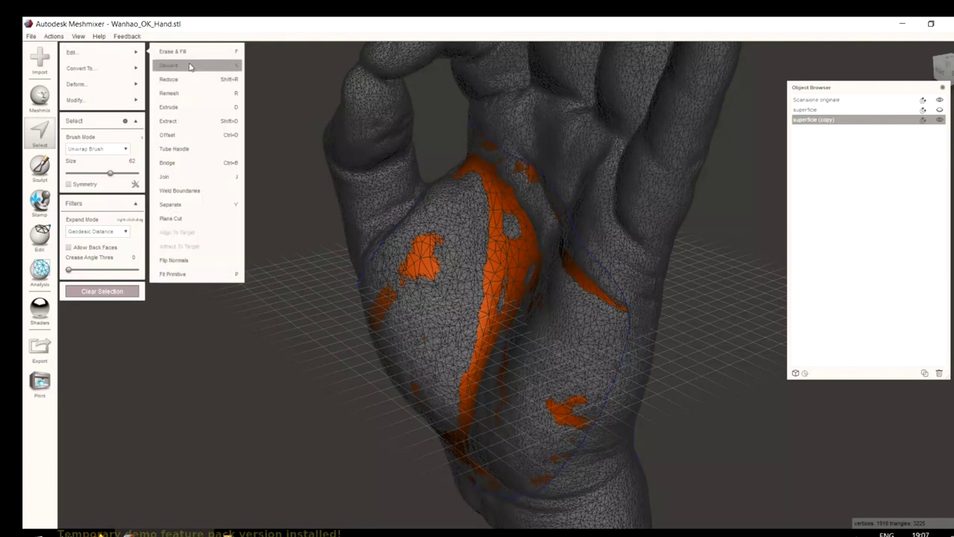
pyautogui.click(181, 139)
pyautogui.moveTo(589, 308); pyautogui.dragTo(578, 340, button='right')
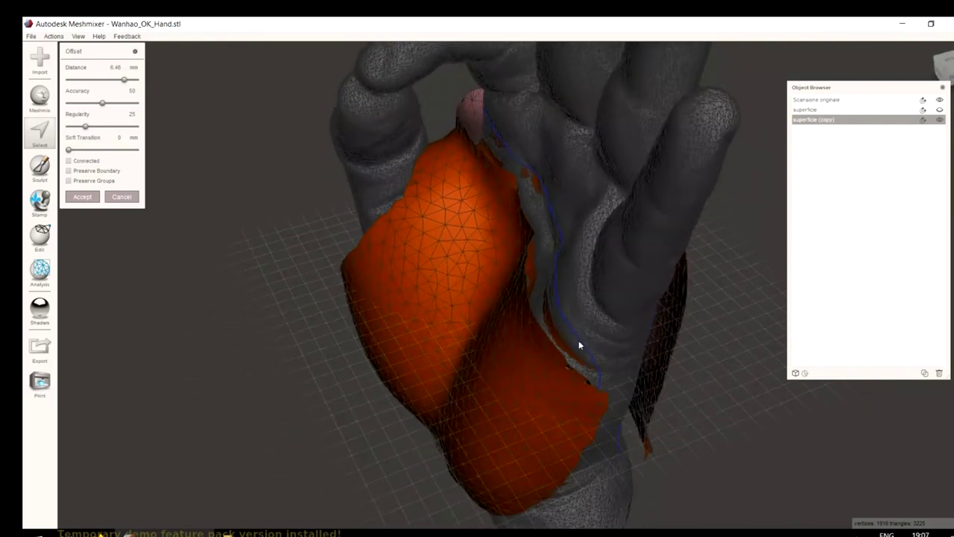
pyautogui.scroll(3, 585, 340)
pyautogui.moveTo(588, 343); pyautogui.dragTo(441, 317, button='middle')
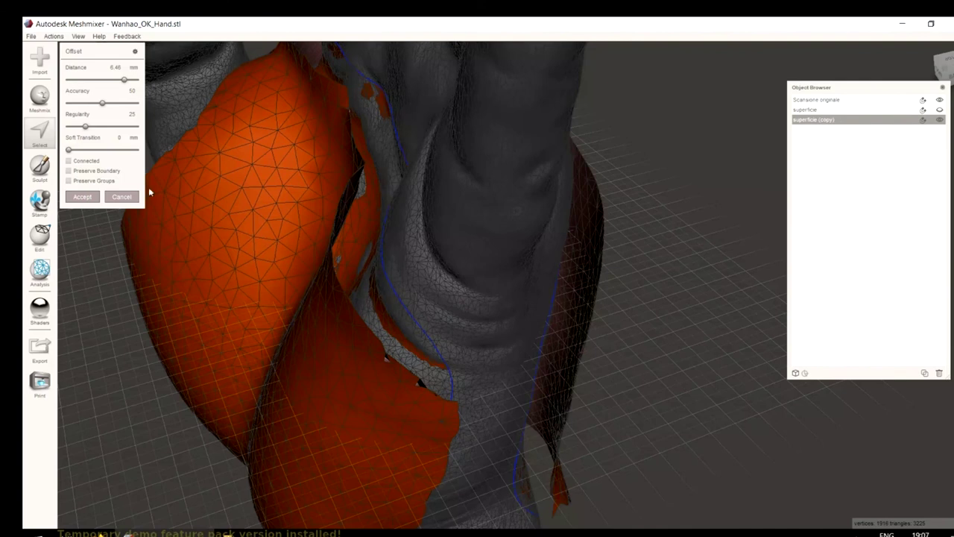
pyautogui.click(122, 197)
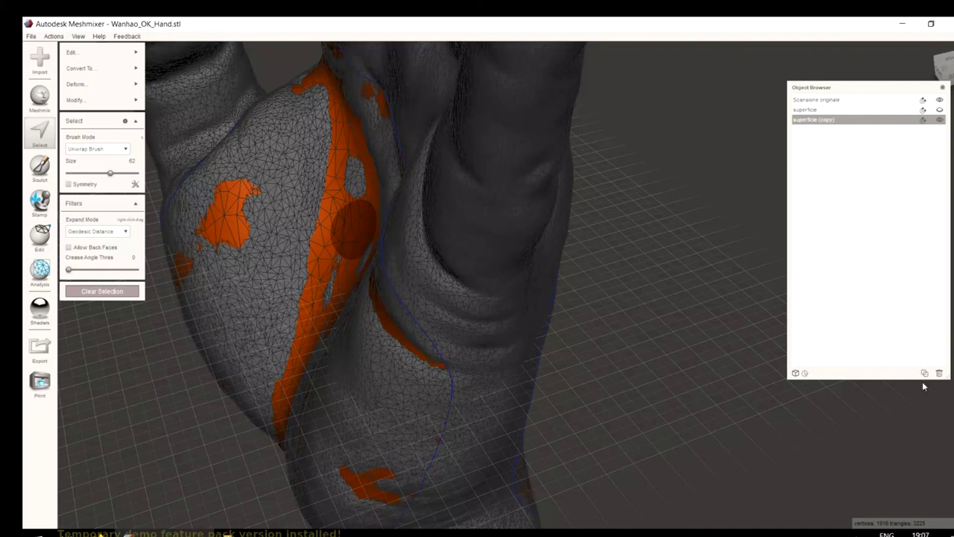
# Duplicate the superficie (copy) object and select all faces of the duplicate.
pyautogui.click(832, 120)
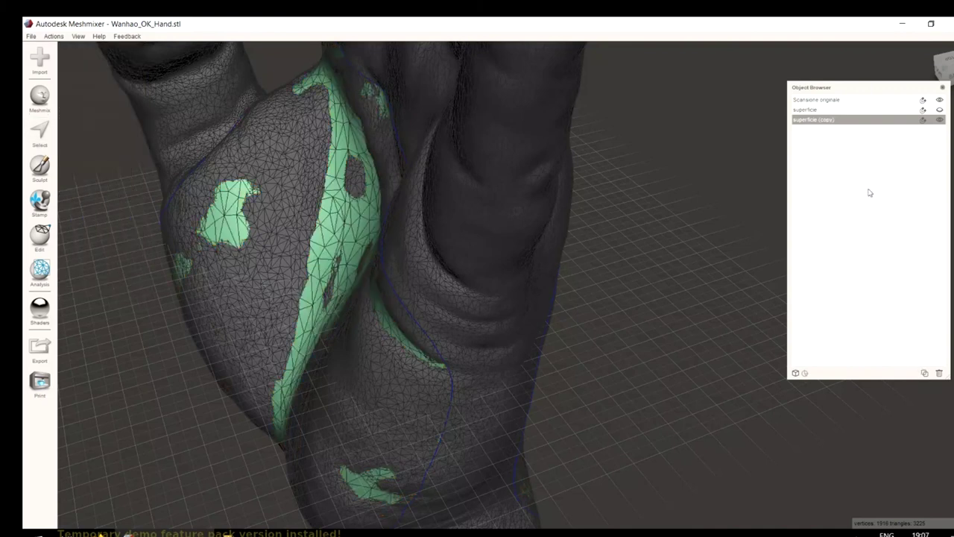
pyautogui.click(925, 375)
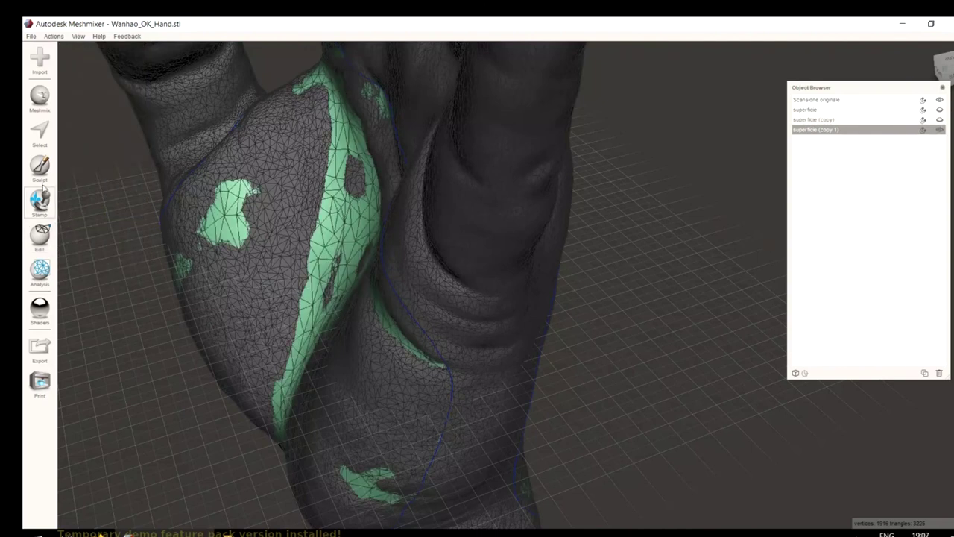
pyautogui.press('s')
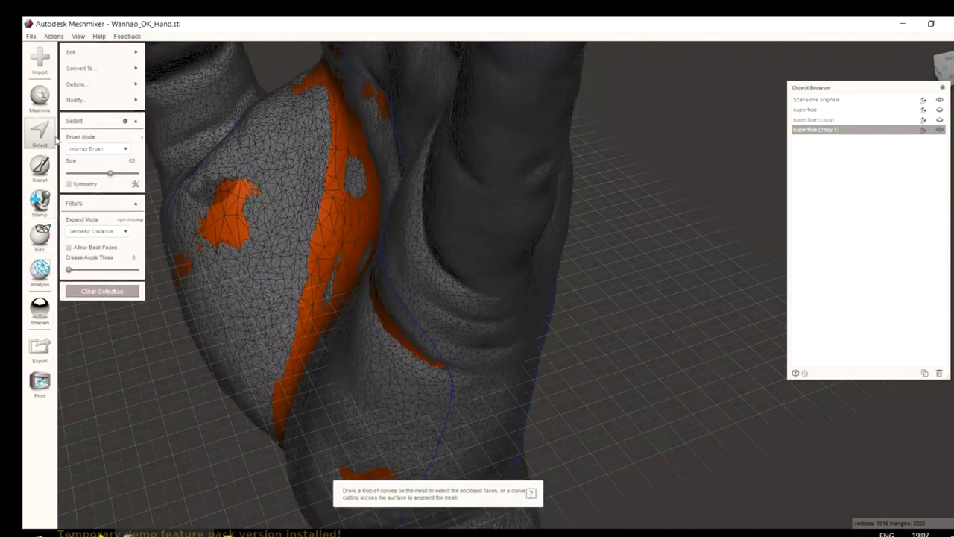
# Offset the selected faces outward by 1 mm as an unconnected surface.
pyautogui.moveTo(81, 54)
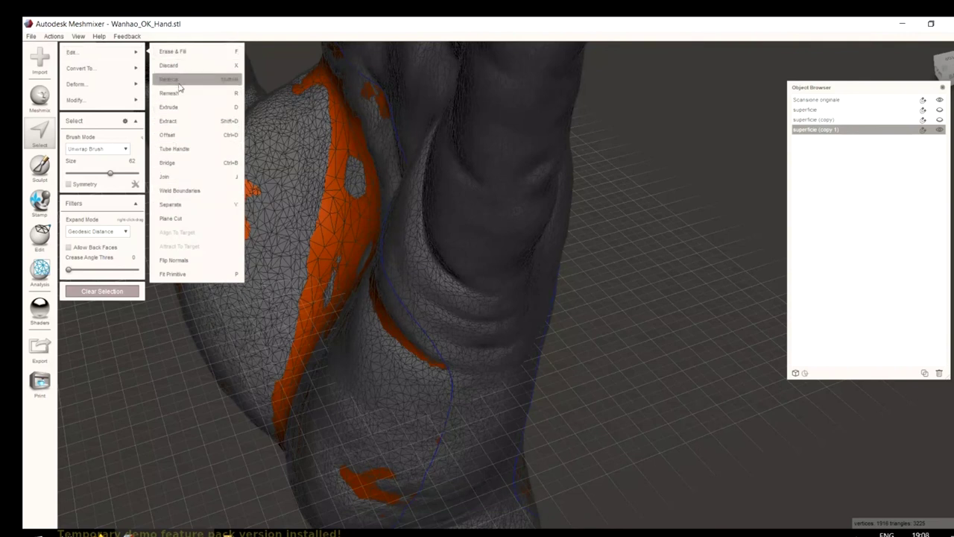
pyautogui.click(181, 142)
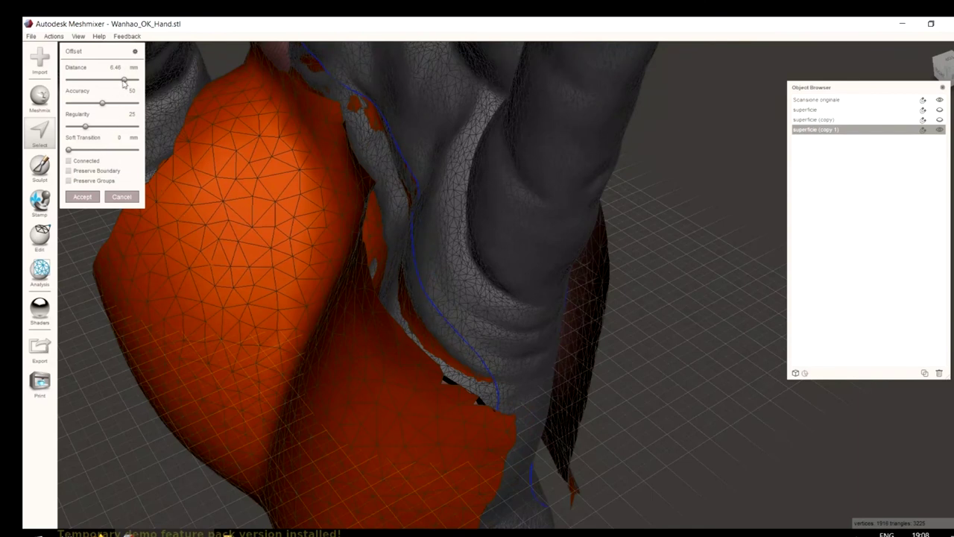
pyautogui.doubleClick(120, 69)
pyautogui.write('1')
pyautogui.click(109, 78)
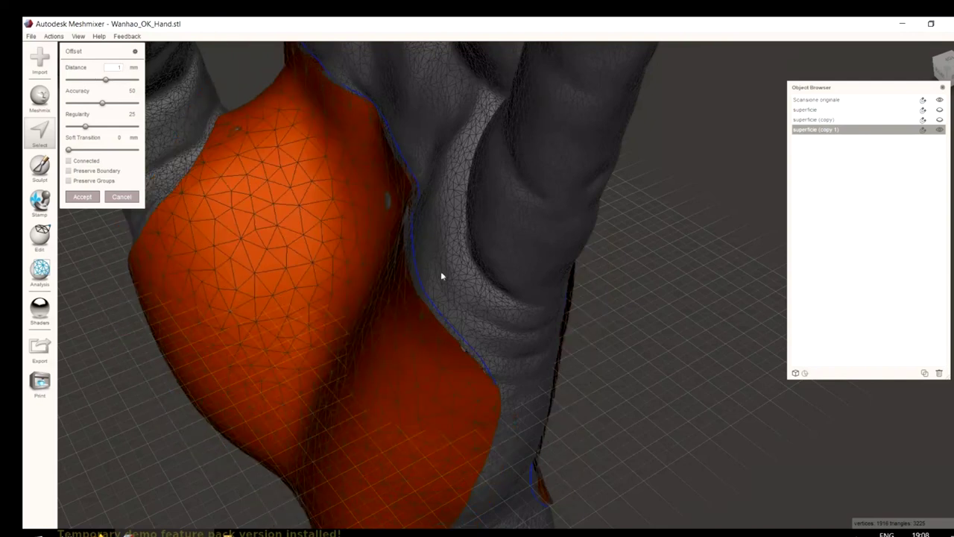
pyautogui.moveTo(614, 400); pyautogui.dragTo(540, 382, button='right')
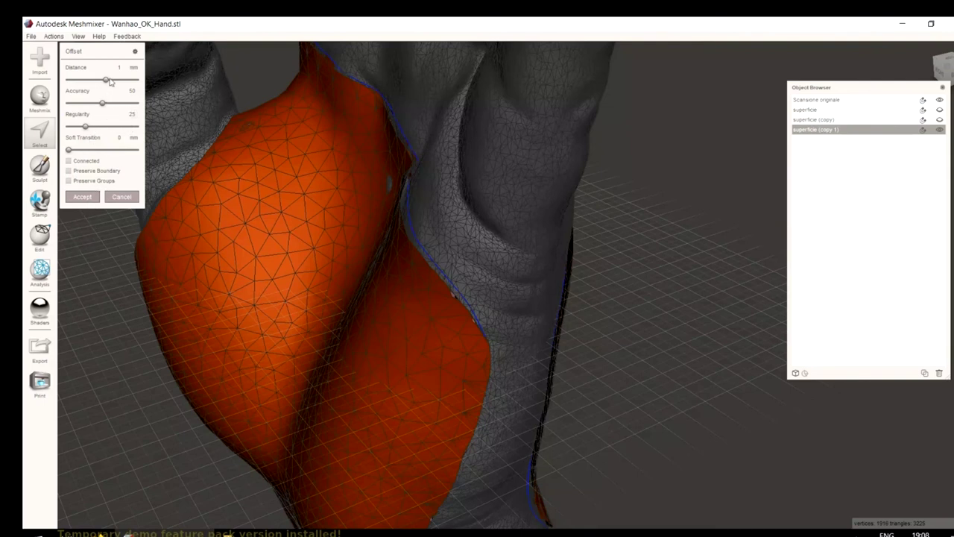
pyautogui.click(80, 200)
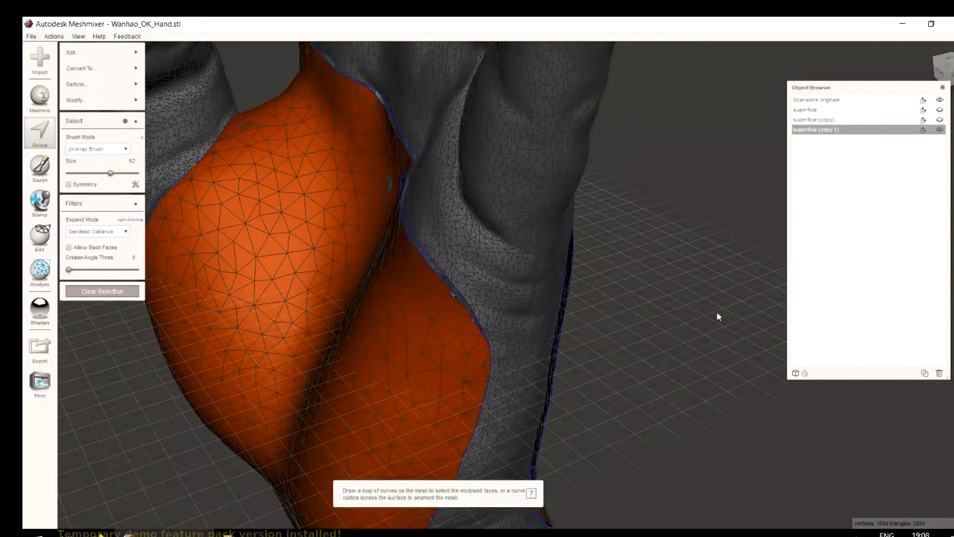
# Hide the original scan and clear the face selection to inspect the gap between the offset and base surfaces.
pyautogui.click(940, 101)
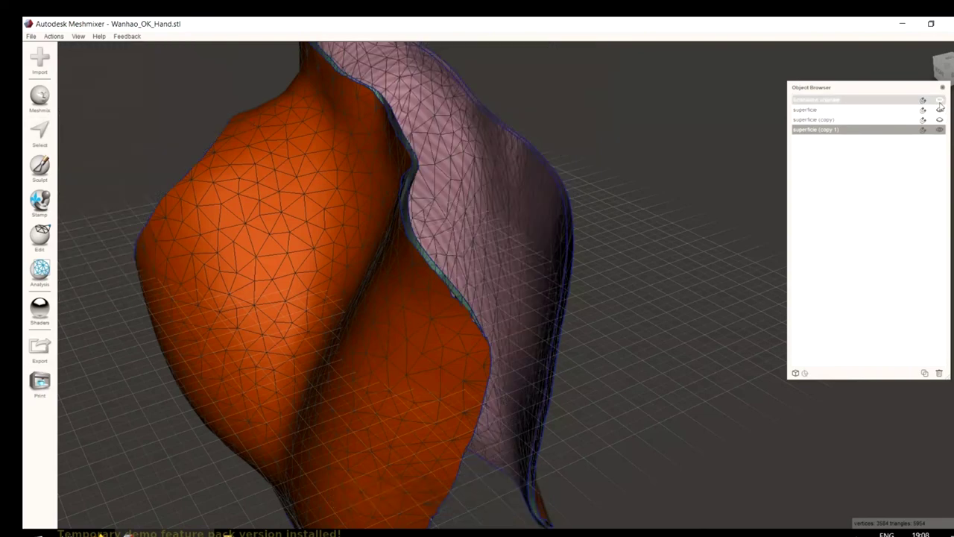
pyautogui.moveTo(702, 180); pyautogui.dragTo(677, 240, button='right')
pyautogui.moveTo(676, 238); pyautogui.dragTo(605, 314)
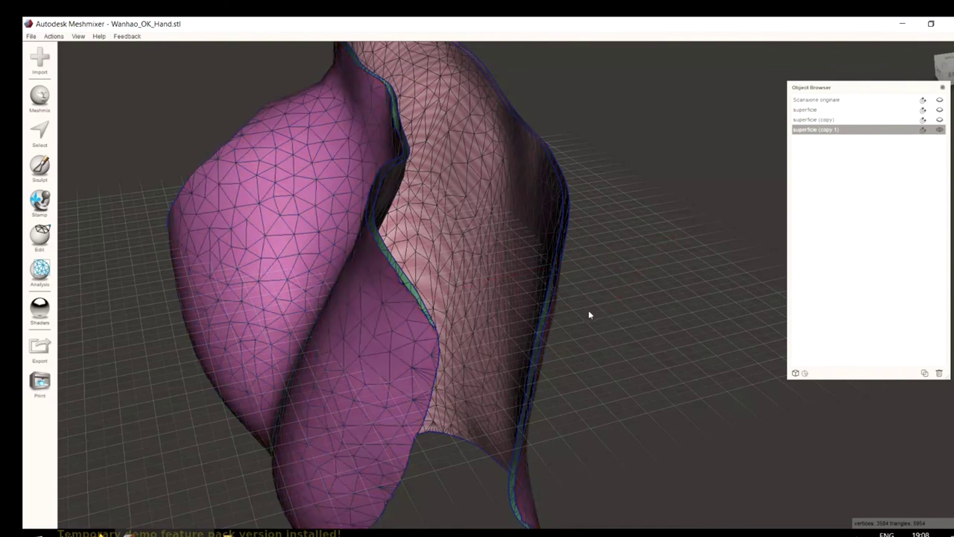
pyautogui.moveTo(634, 317); pyautogui.dragTo(626, 277, button='right')
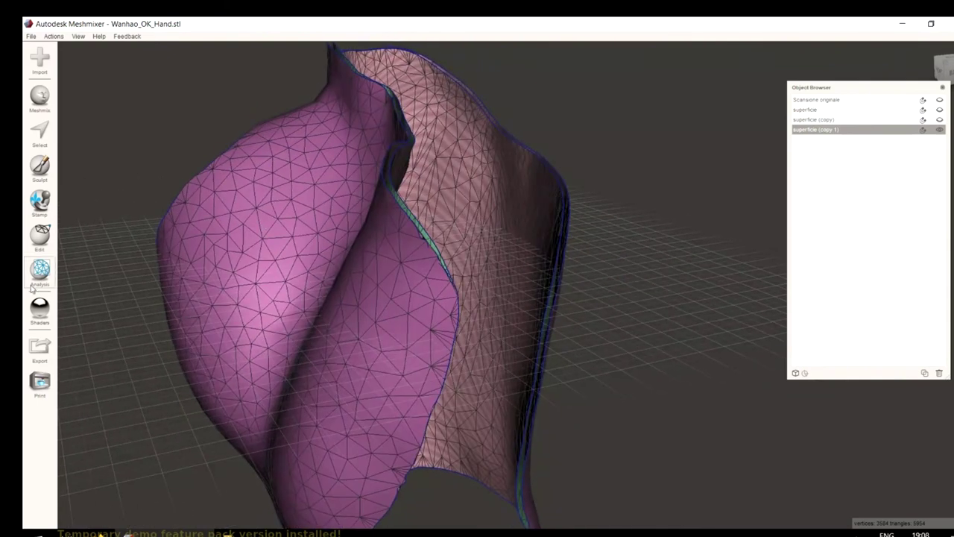
# Separate the offset surface and the base surface into individual objects with Separate Shells.
pyautogui.click(44, 244)
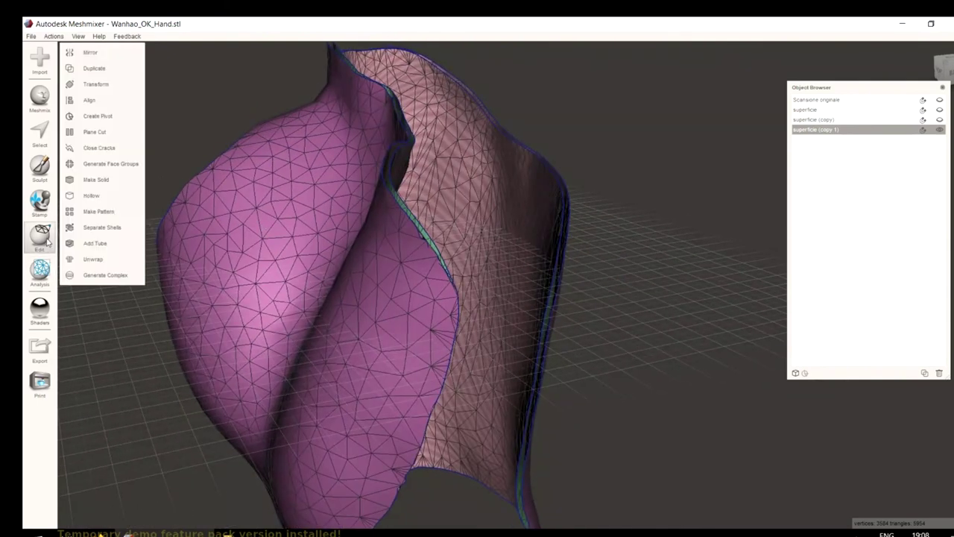
pyautogui.click(103, 227)
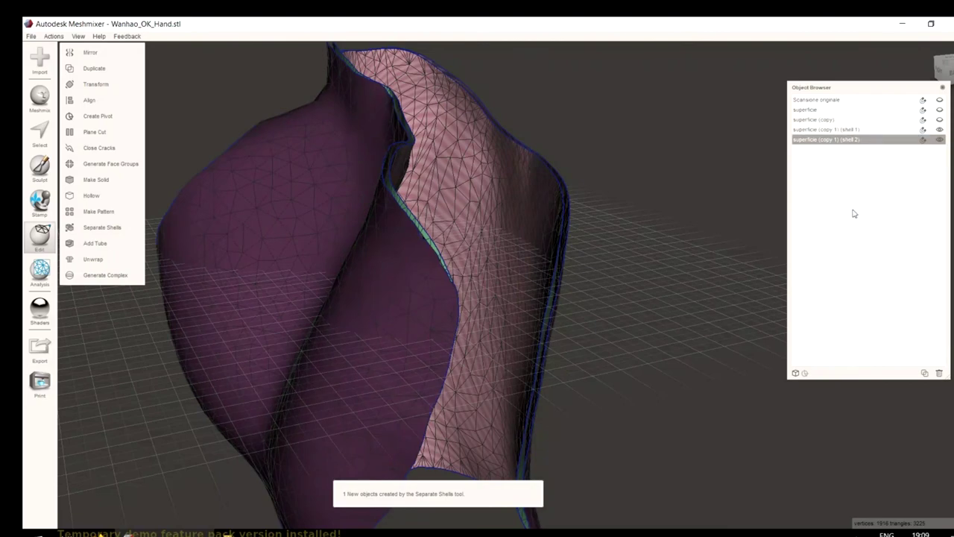
pyautogui.moveTo(667, 238); pyautogui.dragTo(775, 261, button='right')
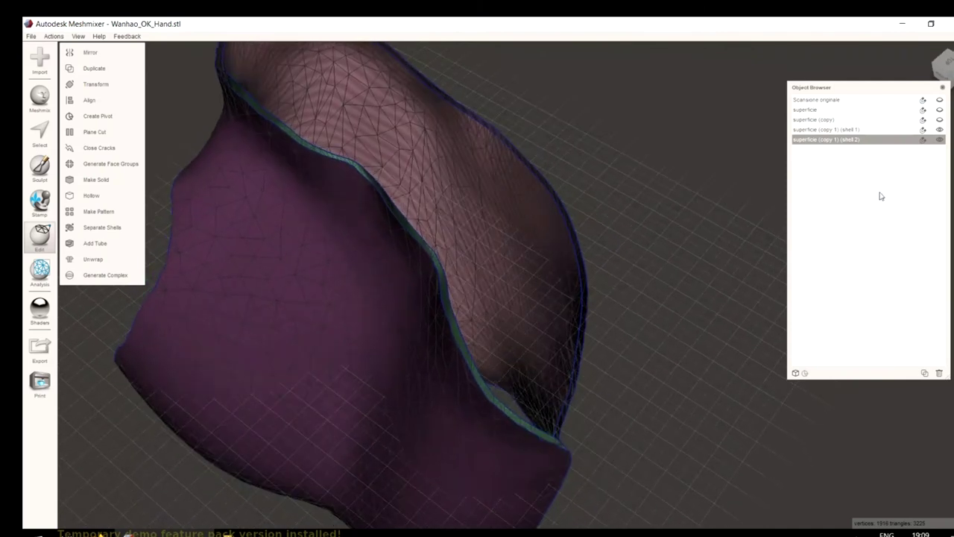
# Hide the superficie (copy 1) (shell 2) object, make the shell 1 object active, and show the original hand scan.
pyautogui.click(940, 132)
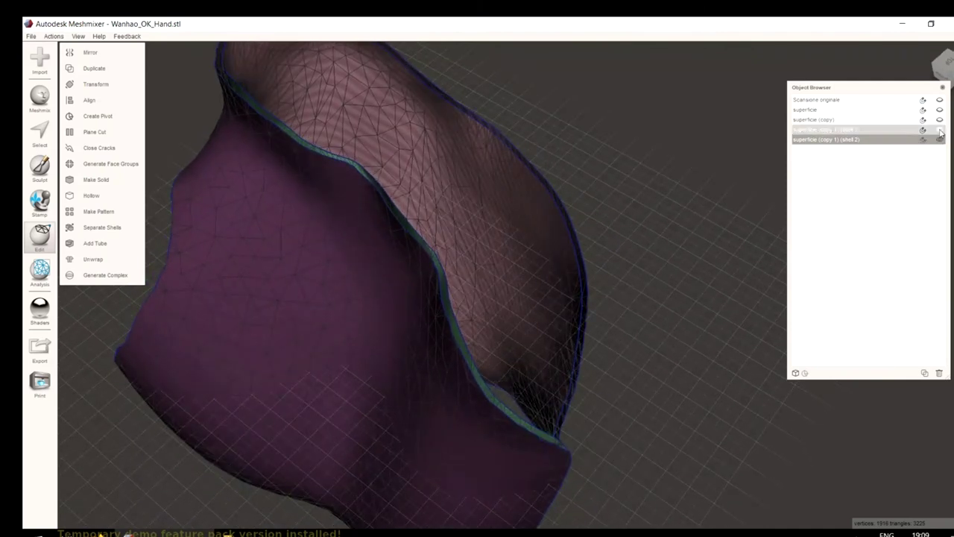
pyautogui.click(939, 140)
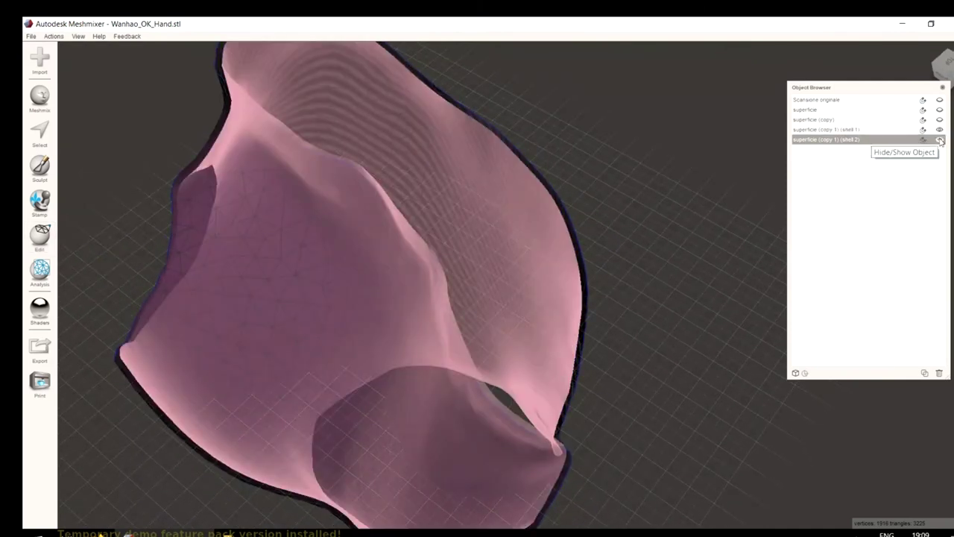
pyautogui.click(913, 131)
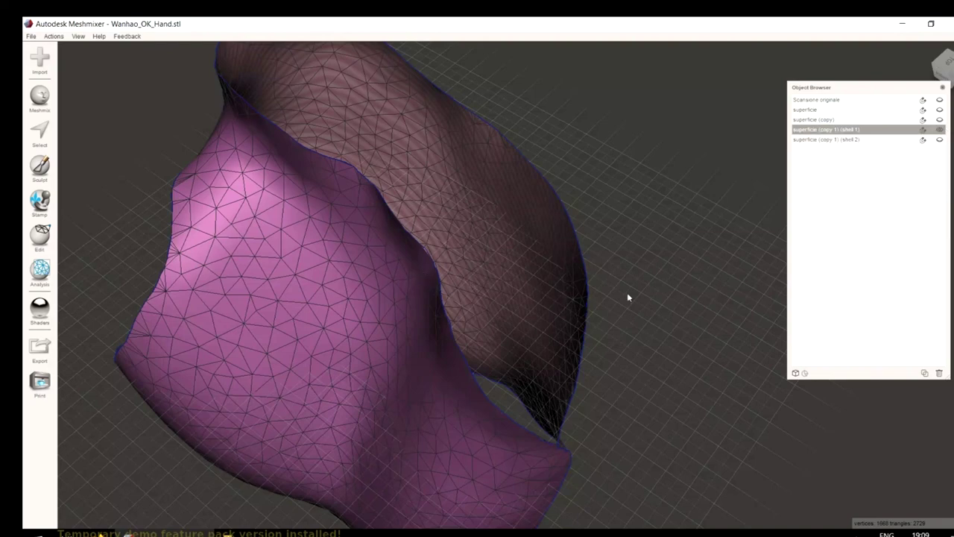
pyautogui.click(939, 99)
pyautogui.moveTo(654, 398); pyautogui.dragTo(641, 373, button='right')
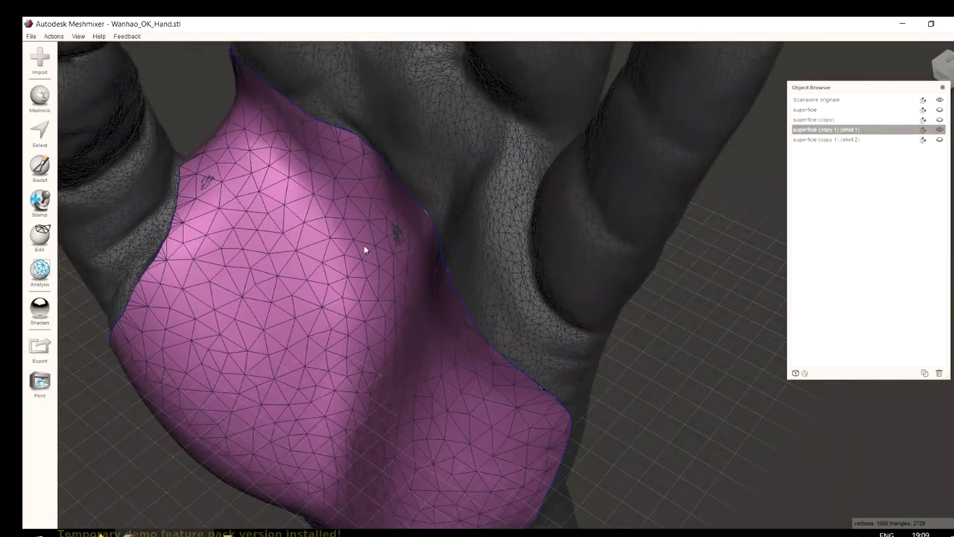
# Duplicate the superficie (copy 1) (shell 1) object and hide the source shell, leaving its copy active over the scan.
pyautogui.click(925, 373)
pyautogui.click(939, 130)
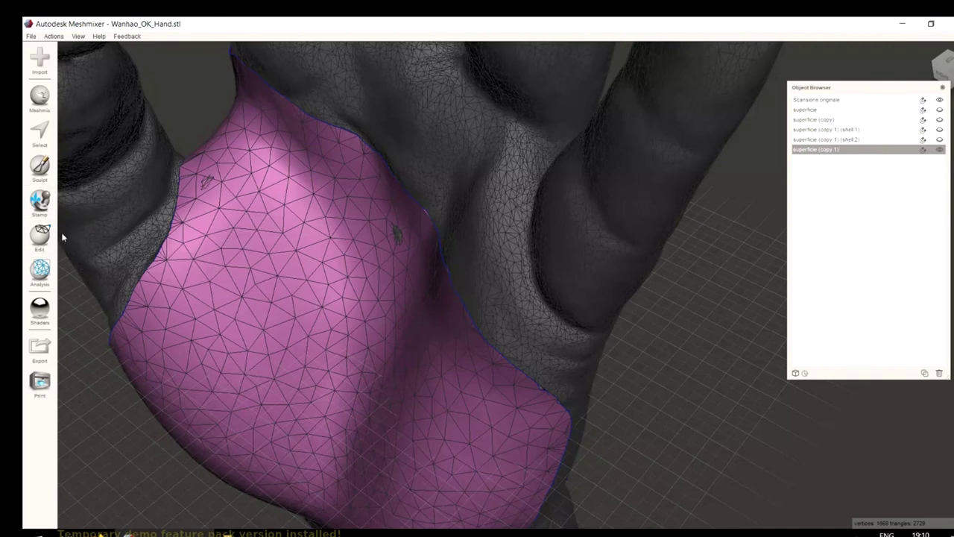
pyautogui.moveTo(280, 285); pyautogui.dragTo(207, 306, button='right')
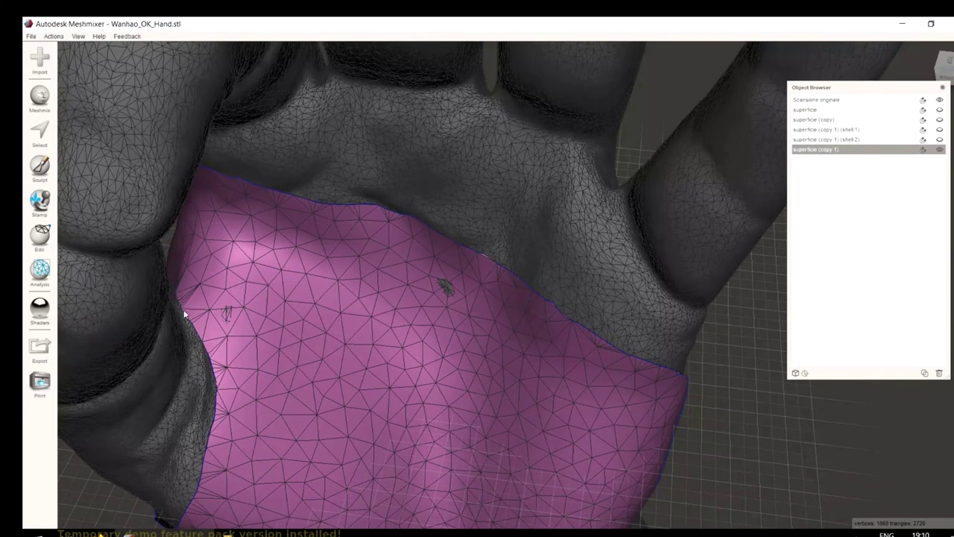
pyautogui.moveTo(184, 328)
pyautogui.mouseDown(button='right')
pyautogui.moveTo(364, 363)
pyautogui.moveTo(167, 279)
pyautogui.moveTo(137, 344)
pyautogui.moveTo(626, 345)
pyautogui.moveTo(477, 309)
pyautogui.moveTo(375, 311)
pyautogui.moveTo(231, 347)
pyautogui.moveTo(394, 356)
pyautogui.mouseUp(button='right')
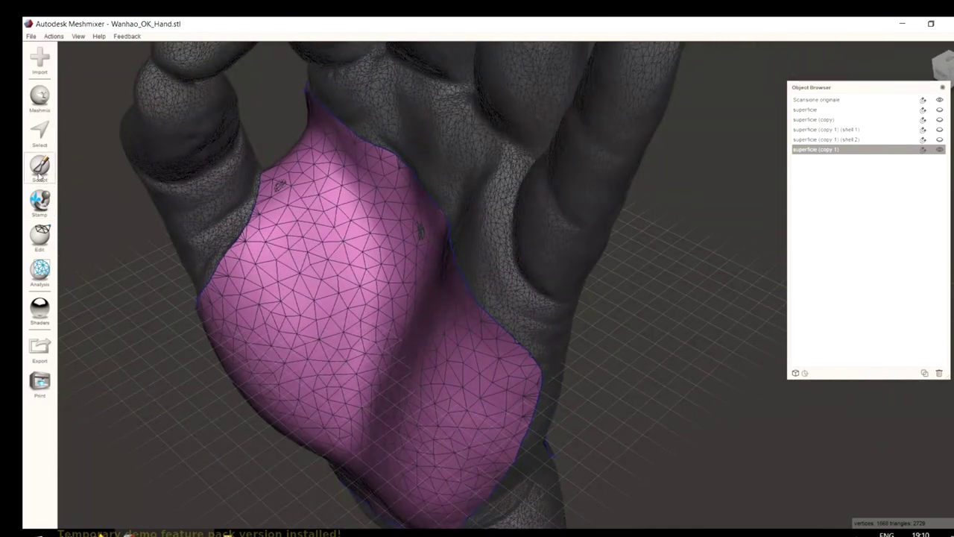
# Select the whole duplicated surface and reduce its mesh by 72% with shape-preserving reduction and preserved boundaries.
pyautogui.click(40, 133)
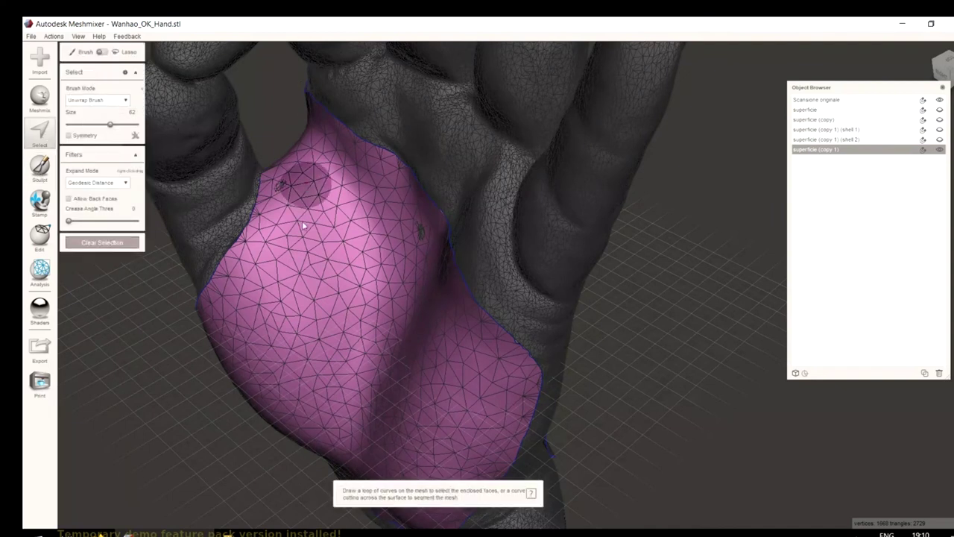
pyautogui.doubleClick(306, 178)
pyautogui.moveTo(102, 59)
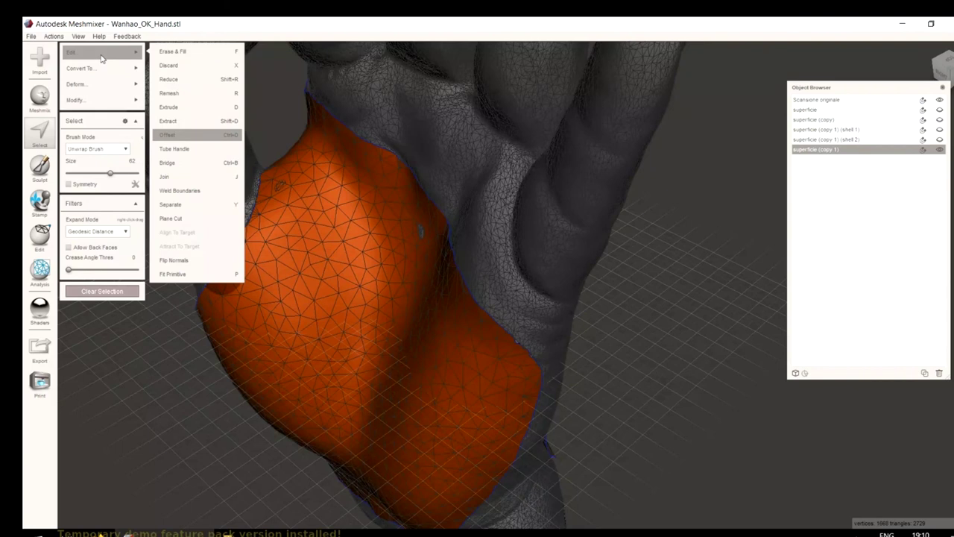
pyautogui.click(185, 79)
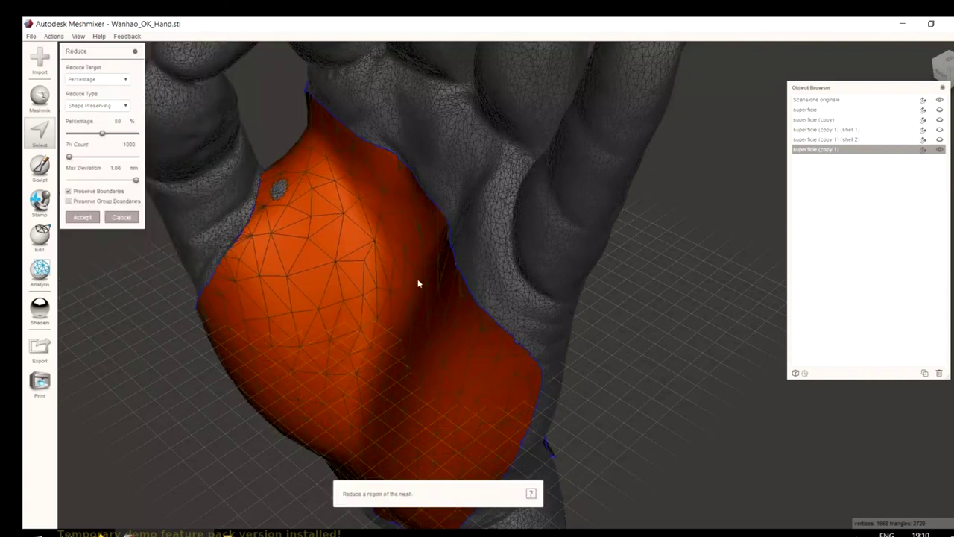
pyautogui.moveTo(430, 341); pyautogui.dragTo(457, 343, button='right')
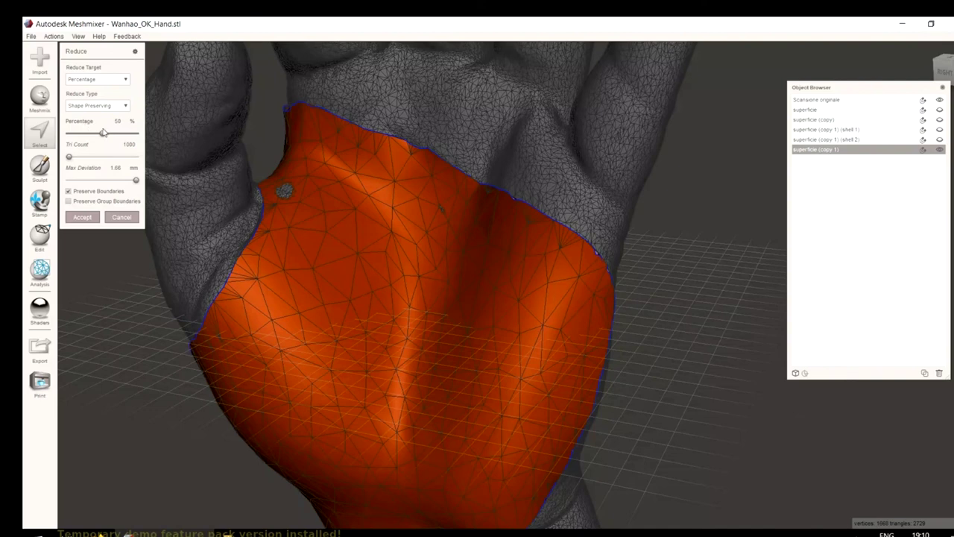
pyautogui.moveTo(103, 134); pyautogui.dragTo(117, 134)
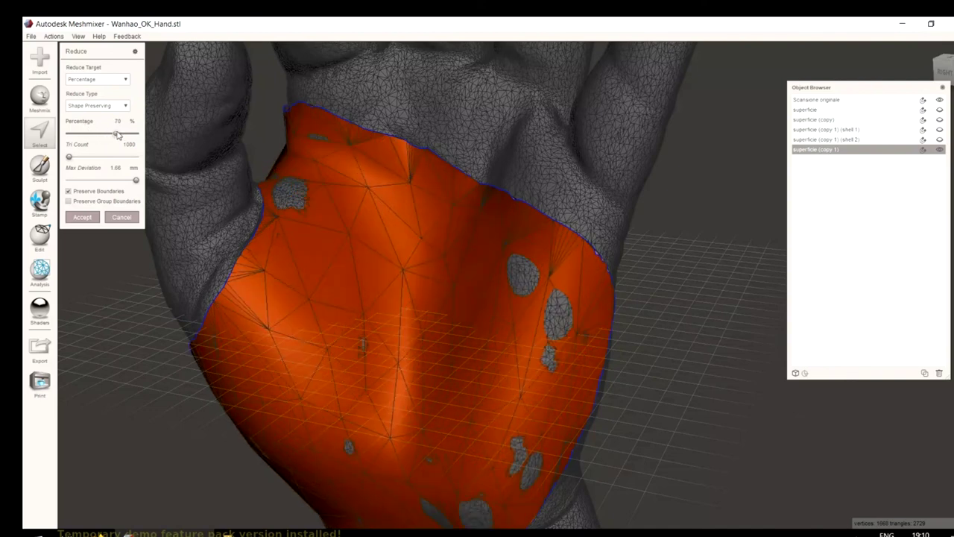
pyautogui.moveTo(272, 292); pyautogui.dragTo(290, 361, button='right')
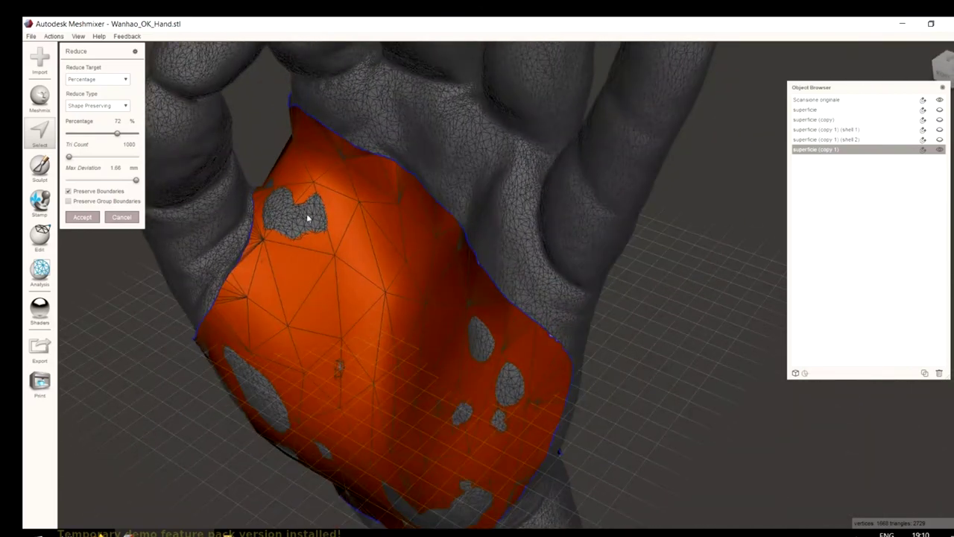
pyautogui.click(82, 217)
# Pull the sunken areas of the reduced surface out of the hand scan with the Move sculpt brush.
pyautogui.moveTo(408, 281); pyautogui.dragTo(309, 271, button='right')
pyautogui.moveTo(103, 69)
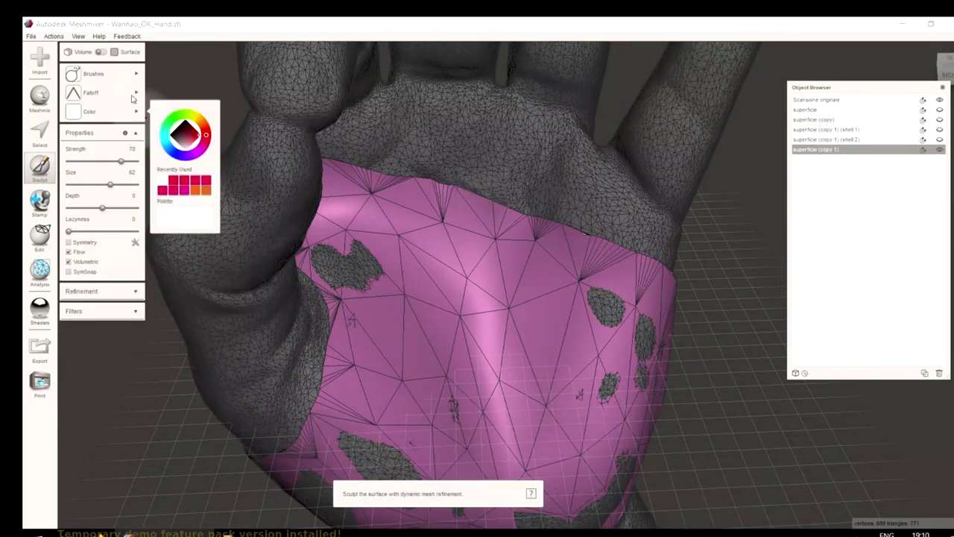
pyautogui.moveTo(120, 73)
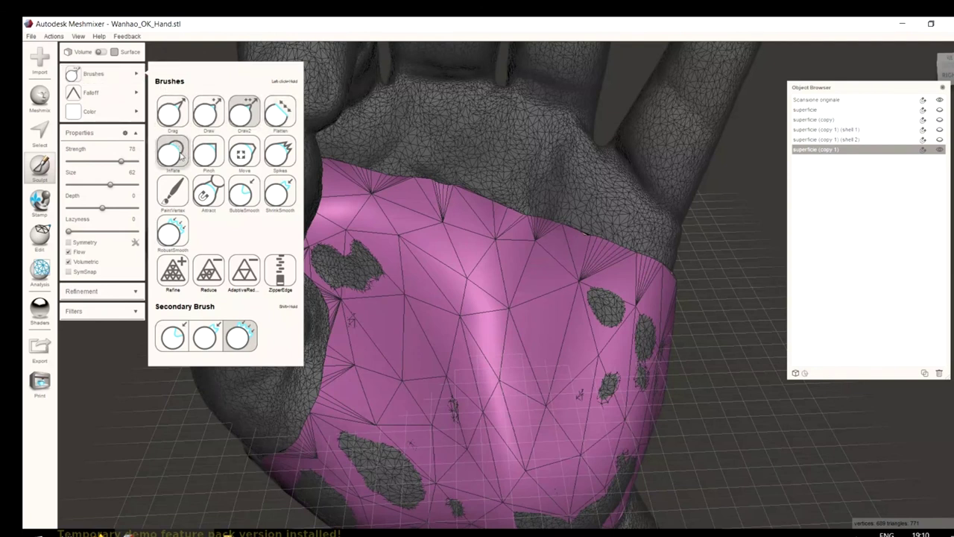
pyautogui.click(241, 153)
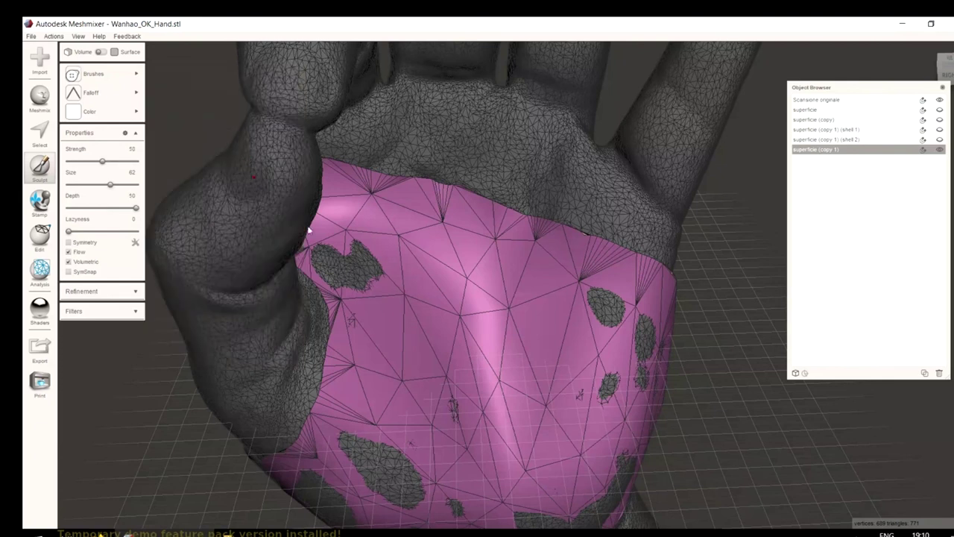
pyautogui.click(107, 291)
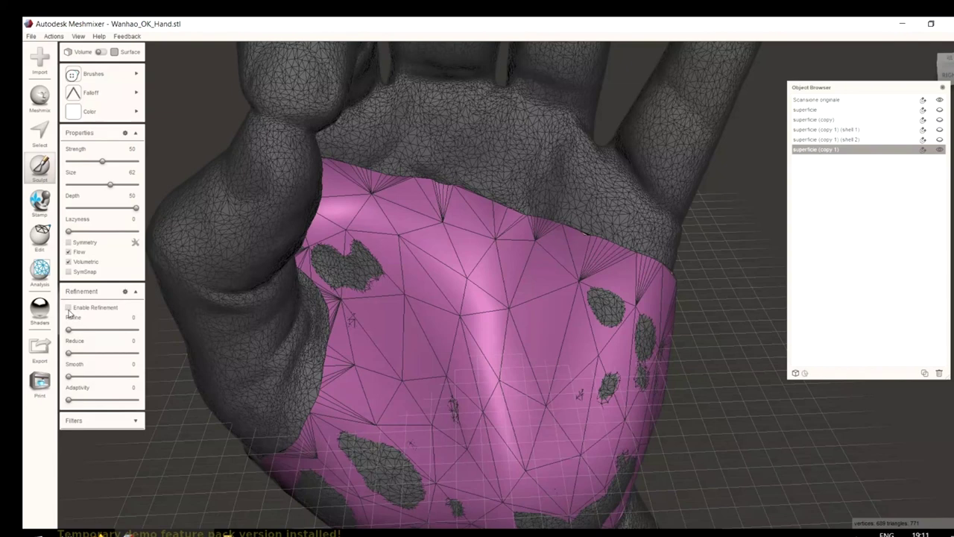
pyautogui.moveTo(425, 362)
pyautogui.mouseDown(button='right')
pyautogui.moveTo(490, 360)
pyautogui.moveTo(364, 189)
pyautogui.moveTo(300, 153)
pyautogui.mouseUp(button='right')
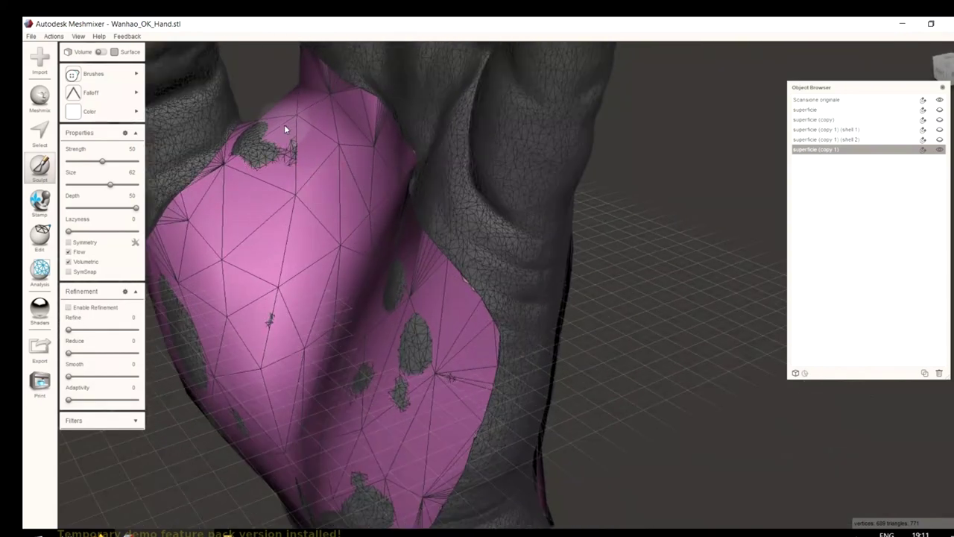
pyautogui.moveTo(263, 161)
pyautogui.mouseDown()
pyautogui.moveTo(258, 149)
pyautogui.moveTo(234, 177)
pyautogui.moveTo(227, 154)
pyautogui.moveTo(239, 143)
pyautogui.mouseUp()
pyautogui.moveTo(239, 143)
pyautogui.mouseDown(button='right')
pyautogui.moveTo(433, 271)
pyautogui.moveTo(633, 317)
pyautogui.moveTo(686, 306)
pyautogui.mouseUp(button='right')
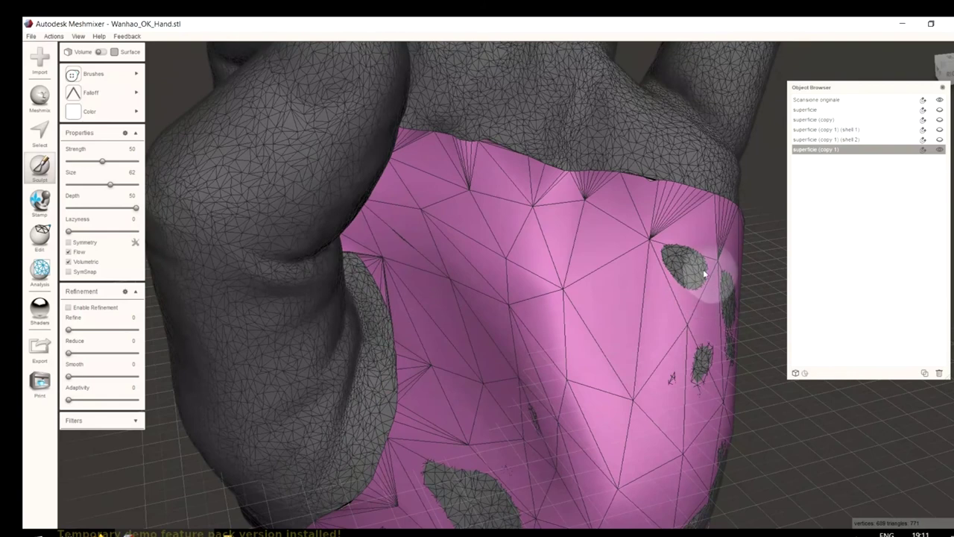
pyautogui.moveTo(712, 267); pyautogui.dragTo(375, 280, button='right')
pyautogui.moveTo(434, 311)
pyautogui.mouseDown(button='right')
pyautogui.moveTo(455, 281)
pyautogui.moveTo(388, 249)
pyautogui.moveTo(410, 296)
pyautogui.moveTo(411, 287)
pyautogui.moveTo(594, 317)
pyautogui.moveTo(520, 347)
pyautogui.moveTo(518, 388)
pyautogui.mouseUp(button='right')
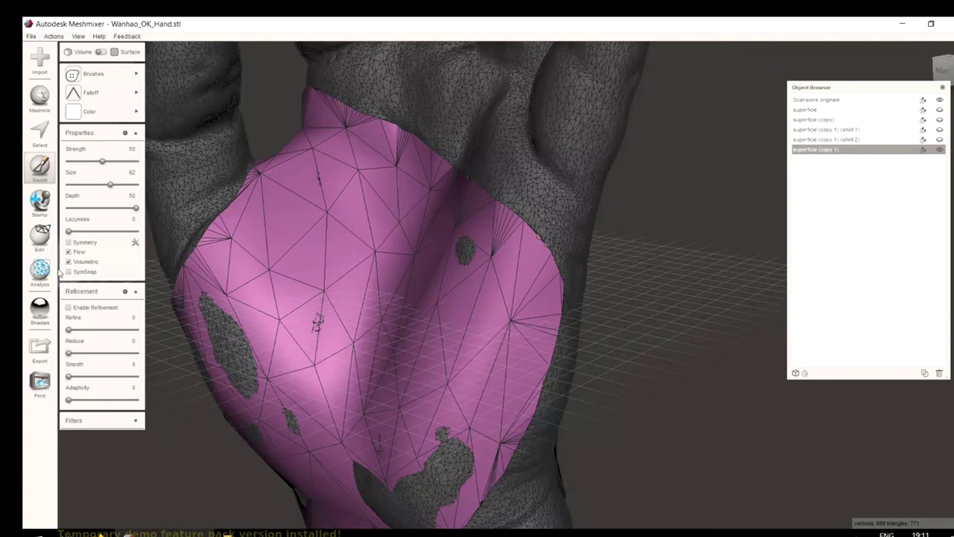
# Try an Edges pattern on the reduced surface and inspect the strut preview around the hand.
pyautogui.click(37, 240)
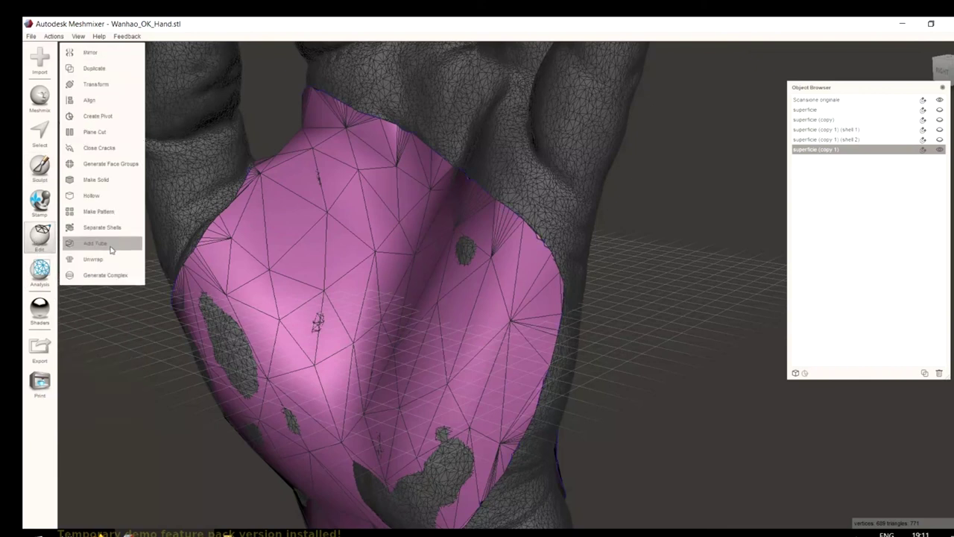
pyautogui.click(102, 213)
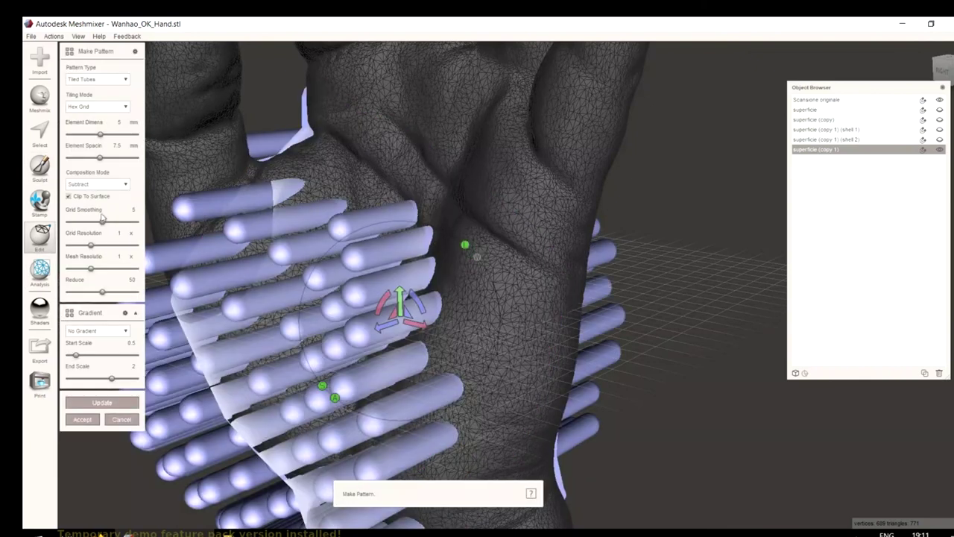
pyautogui.click(98, 79)
pyautogui.click(76, 91)
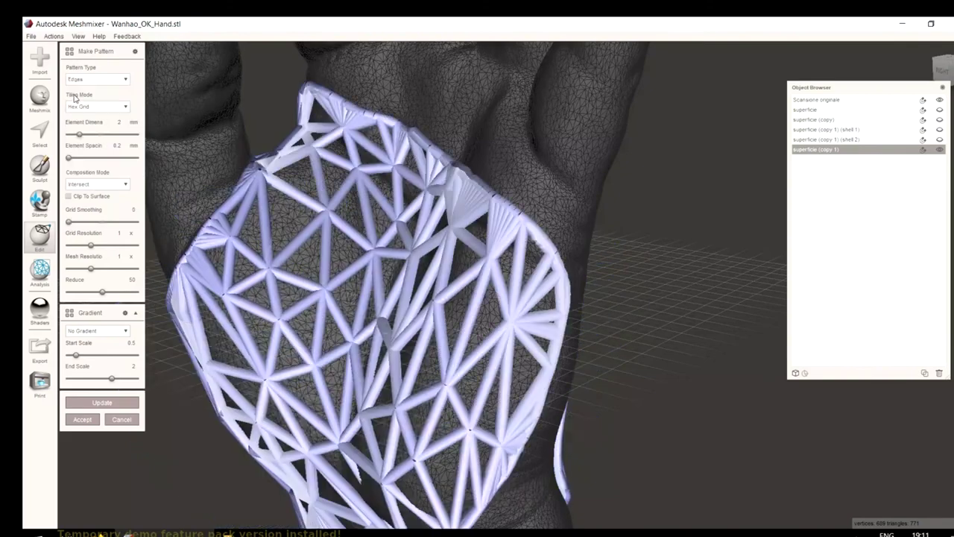
pyautogui.moveTo(683, 385); pyautogui.dragTo(732, 405, button='right')
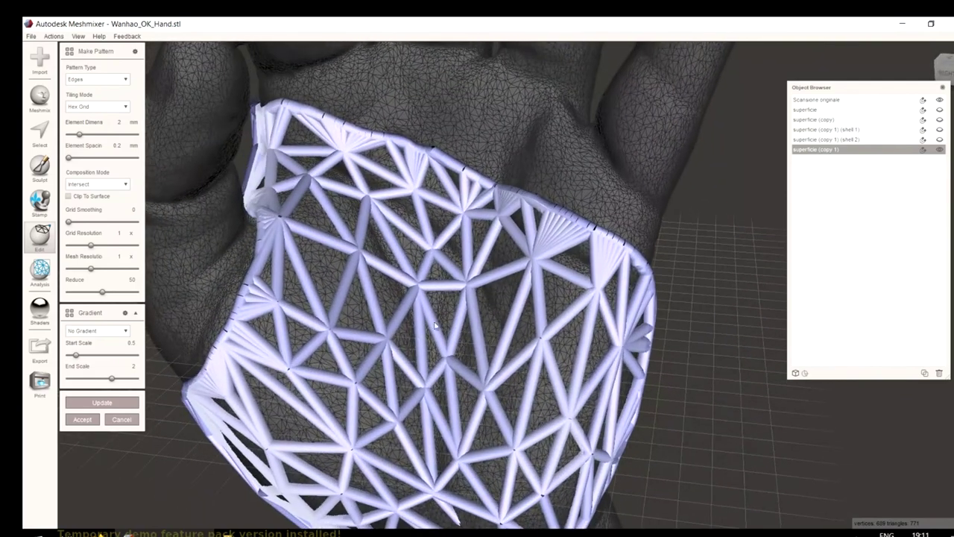
pyautogui.moveTo(579, 410); pyautogui.dragTo(366, 395, button='right')
pyautogui.moveTo(589, 296); pyautogui.dragTo(442, 295, button='right')
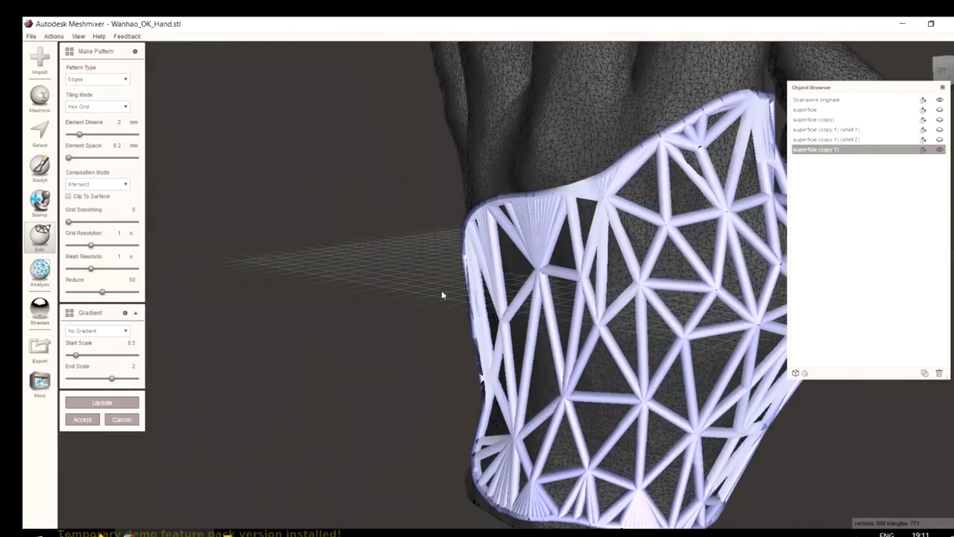
pyautogui.click(118, 421)
pyautogui.click(121, 419)
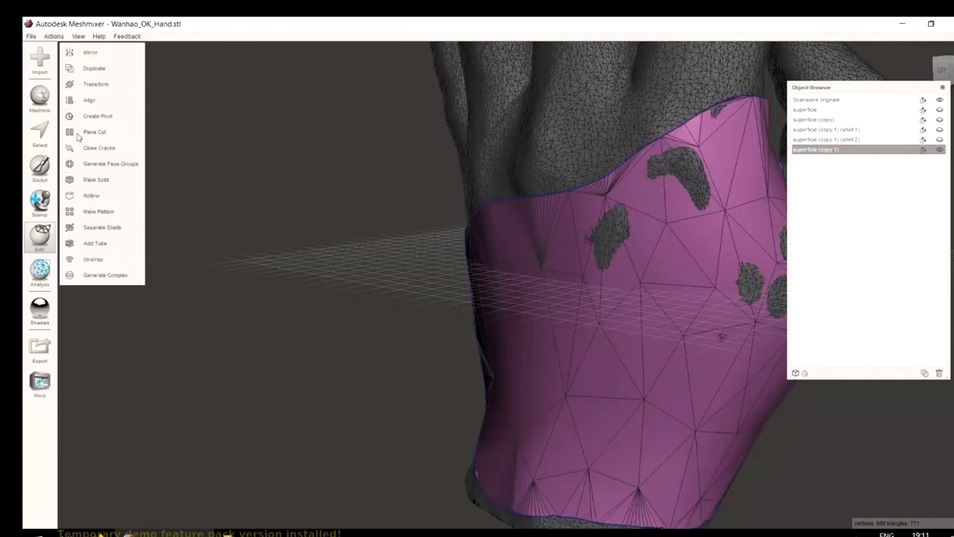
# Select the whole reduced surface and remesh it in Relative Density mode with a density of -12%.
pyautogui.click(44, 135)
pyautogui.doubleClick(504, 254)
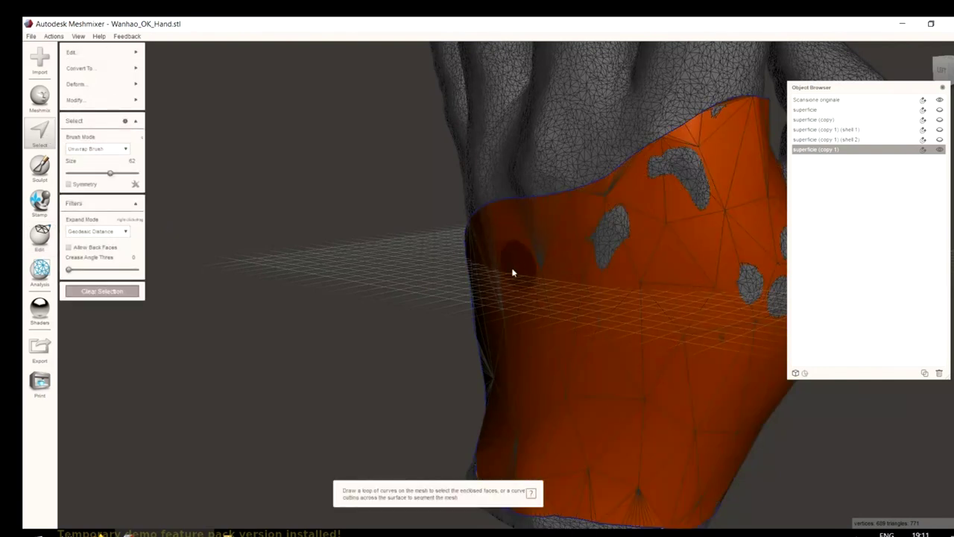
pyautogui.click(109, 53)
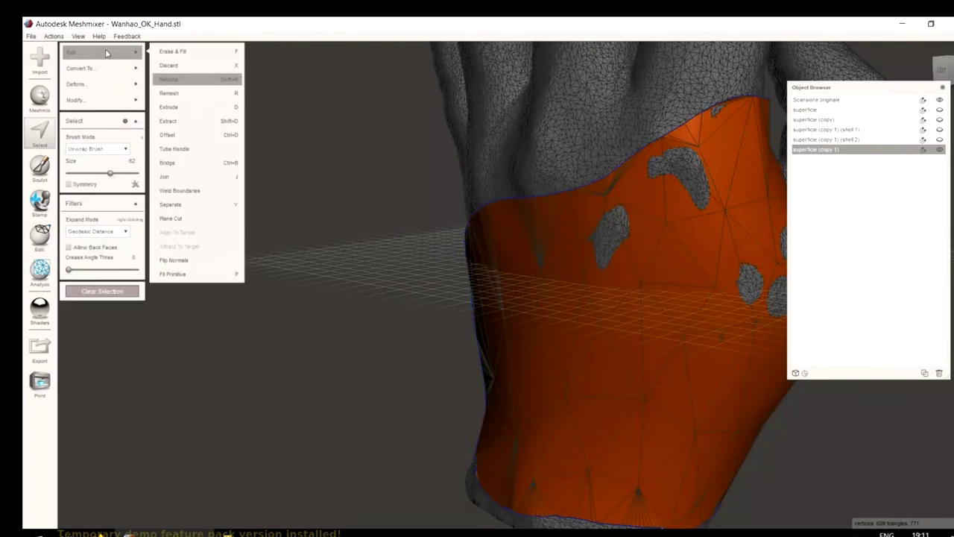
pyautogui.click(170, 93)
pyautogui.moveTo(518, 257); pyautogui.dragTo(463, 249, button='right')
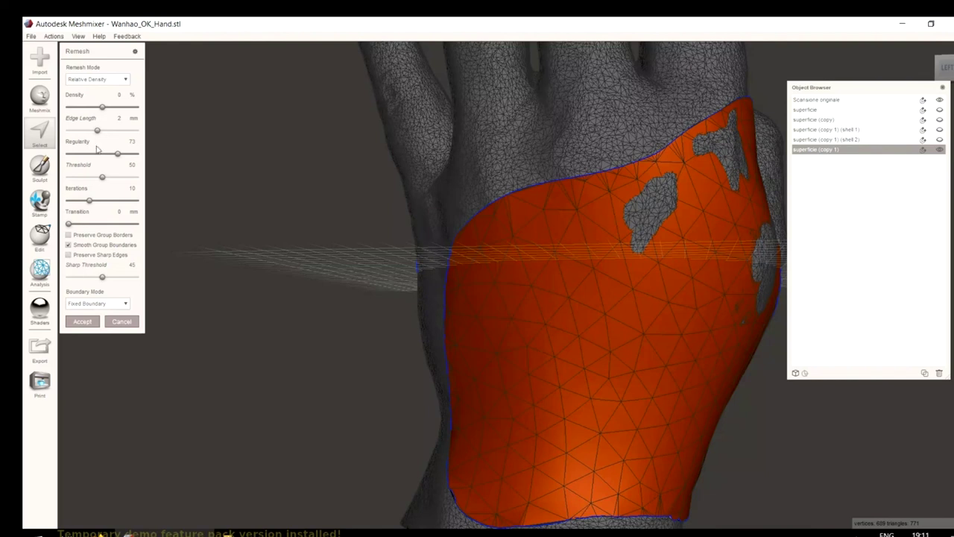
pyautogui.moveTo(103, 109); pyautogui.dragTo(93, 110)
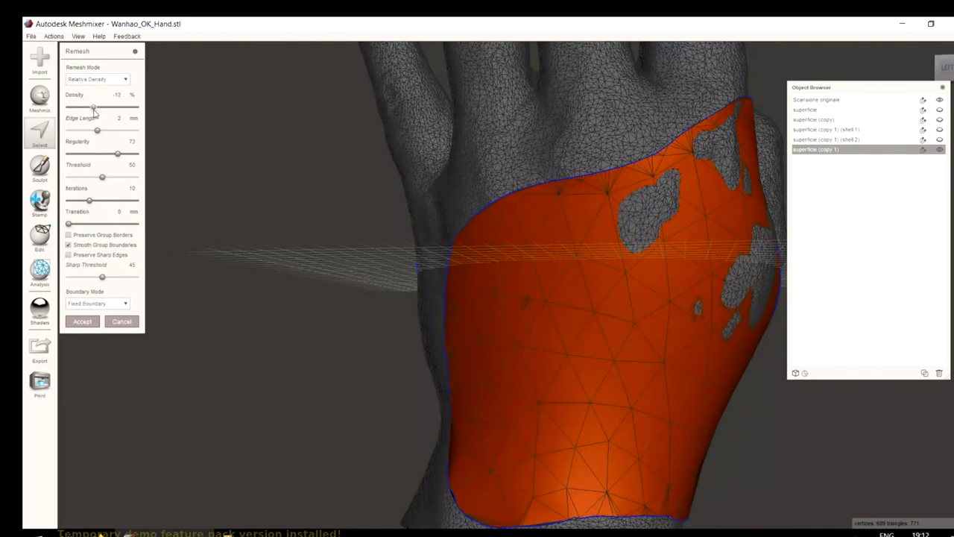
pyautogui.click(82, 321)
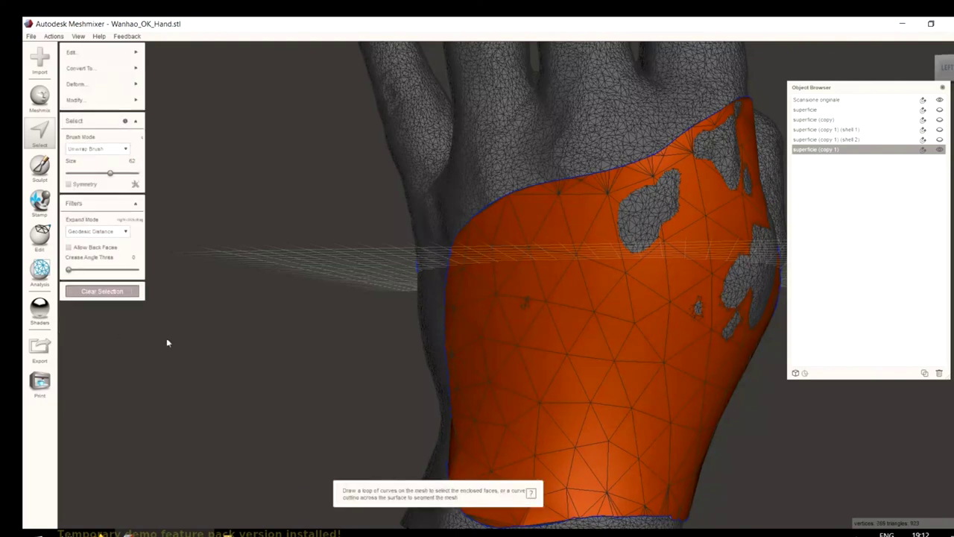
pyautogui.moveTo(579, 273)
pyautogui.mouseDown(button='right')
pyautogui.moveTo(469, 311)
pyautogui.moveTo(571, 284)
pyautogui.mouseUp(button='right')
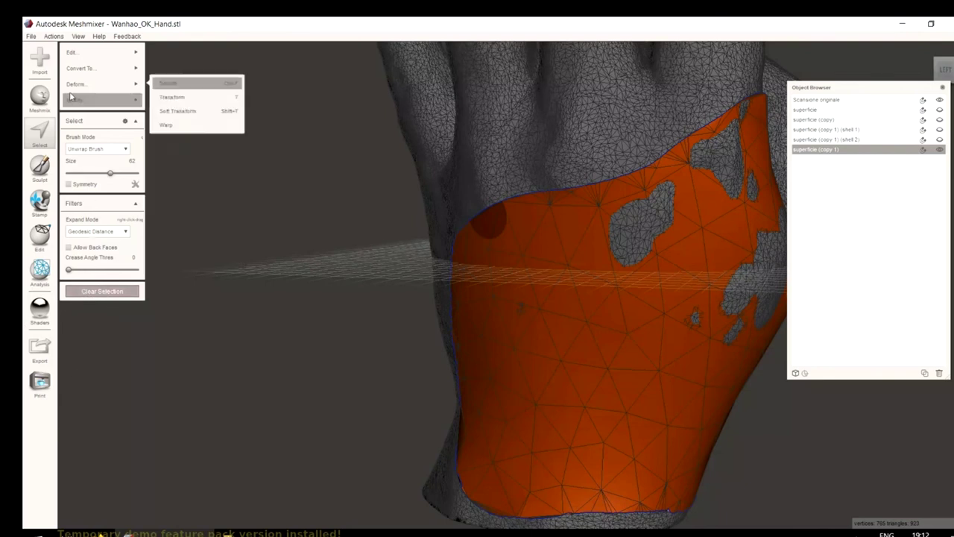
# Generate an Edges pattern with a 2 mm element dimension from the remeshed surface and accept it.
pyautogui.click(39, 235)
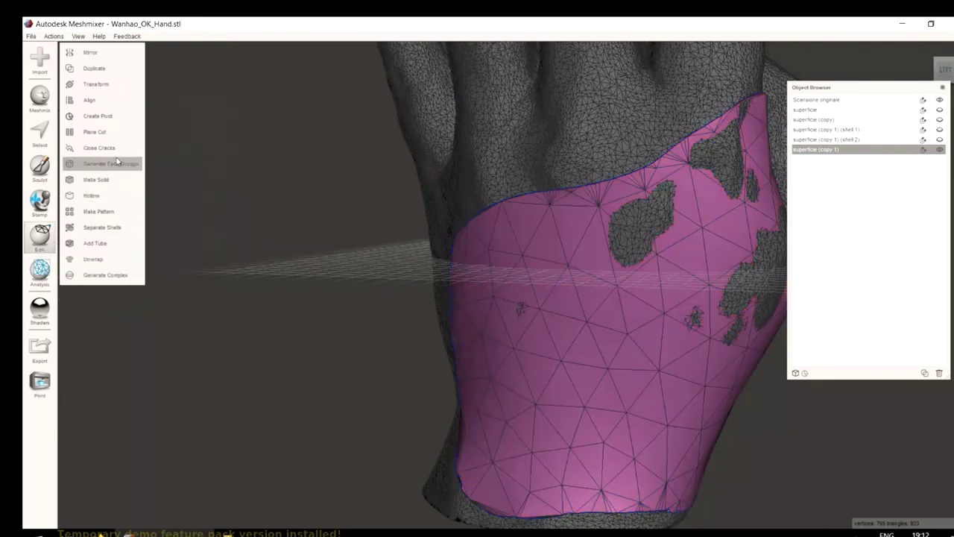
pyautogui.click(103, 212)
pyautogui.click(97, 79)
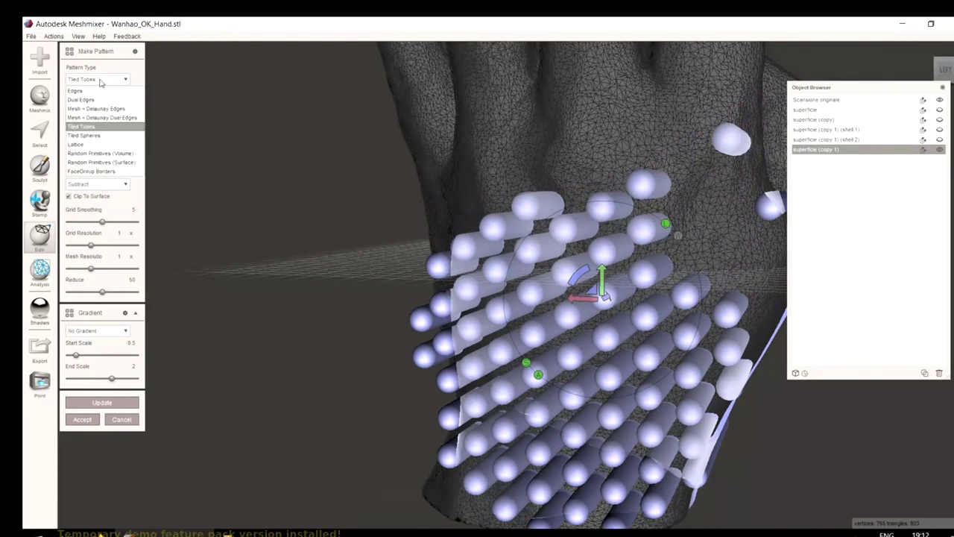
pyautogui.click(88, 92)
pyautogui.scroll(3, 355, 346)
pyautogui.moveTo(355, 346); pyautogui.dragTo(264, 512, button='right')
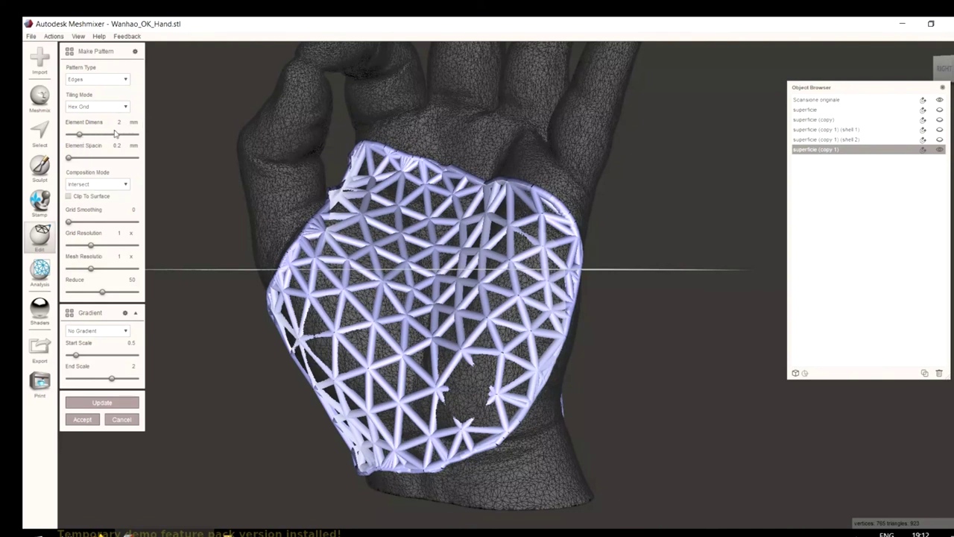
pyautogui.click(76, 407)
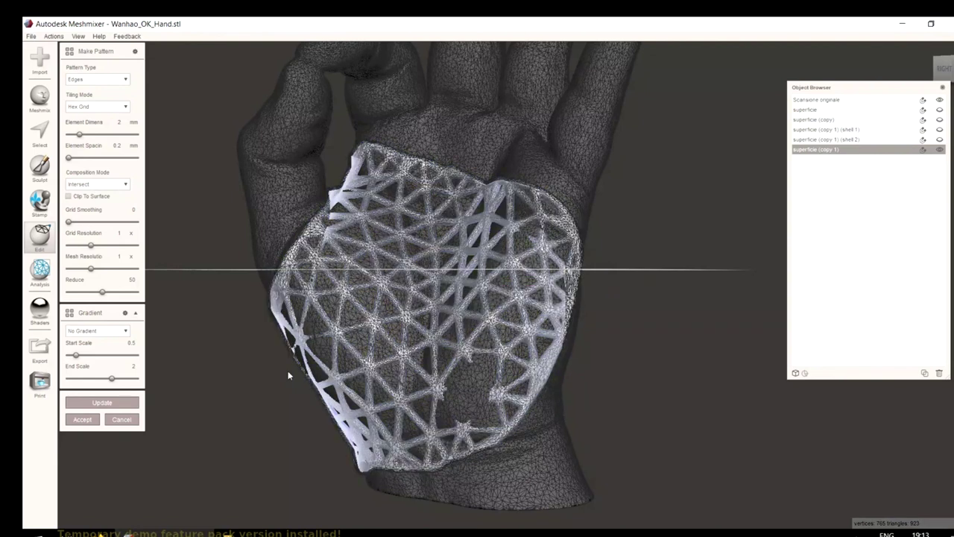
pyautogui.click(81, 420)
pyautogui.moveTo(221, 448); pyautogui.dragTo(670, 383, button='right')
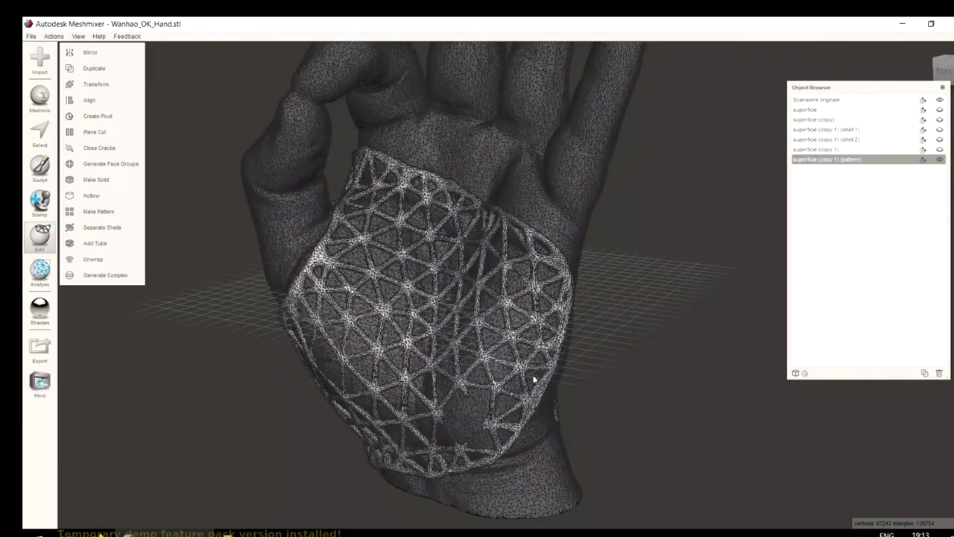
pyautogui.moveTo(528, 380); pyautogui.dragTo(564, 403, button='right')
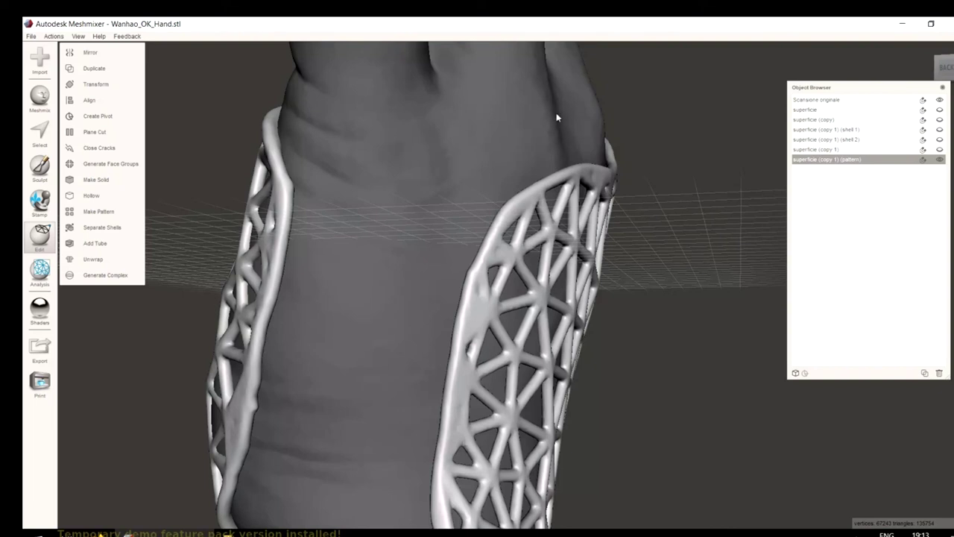
# Try to subtract the original hand scan from the edge pattern with a Boolean Difference.
pyautogui.keyDown('shift'); pyautogui.click(812, 150); pyautogui.keyUp('shift')
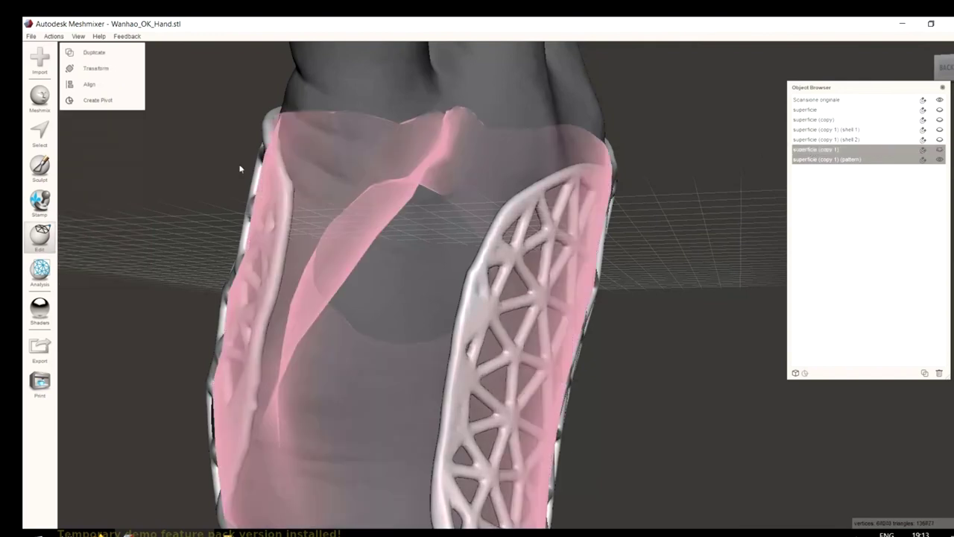
pyautogui.click(853, 159)
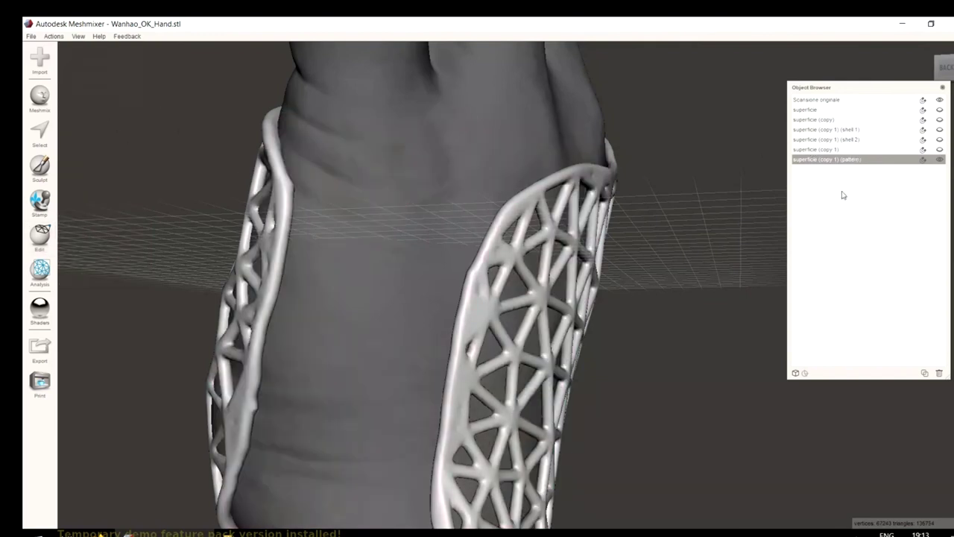
pyautogui.click(814, 99)
pyautogui.moveTo(753, 142); pyautogui.dragTo(873, 185, button='right')
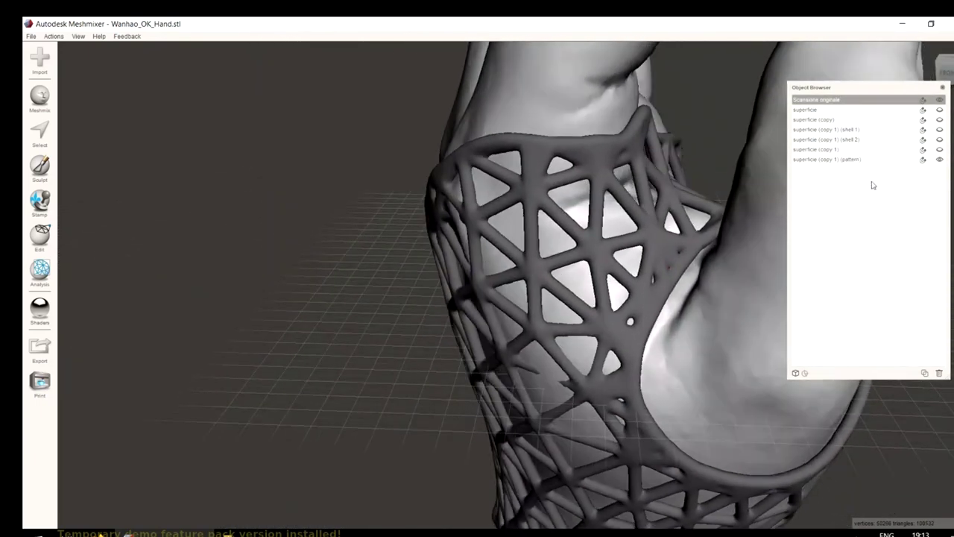
pyautogui.click(833, 166)
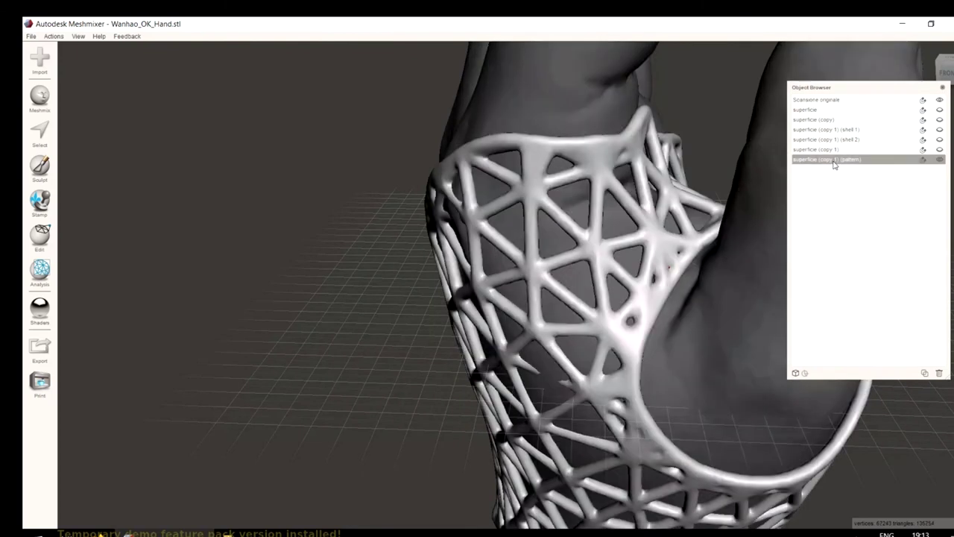
pyautogui.keyDown('shift'); pyautogui.click(827, 100); pyautogui.keyUp('shift')
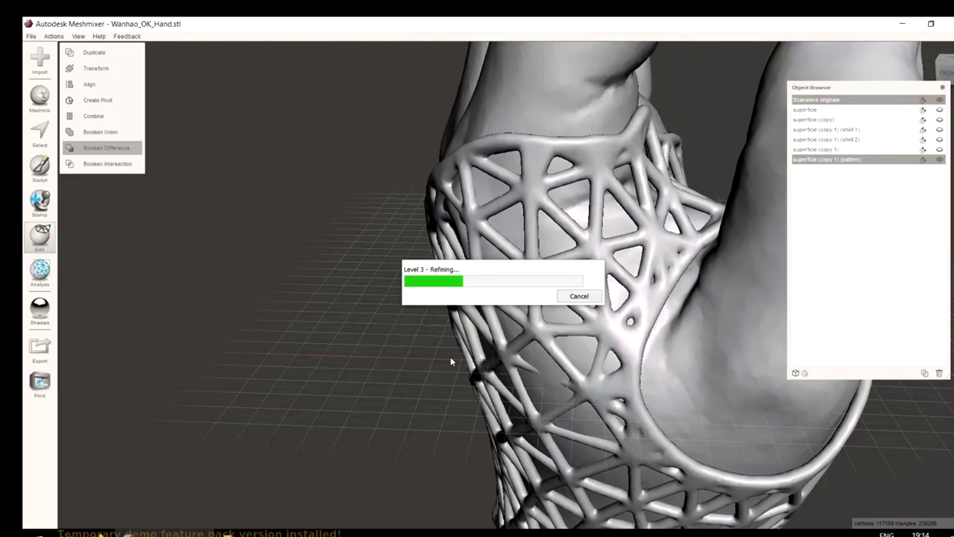
pyautogui.click(581, 298)
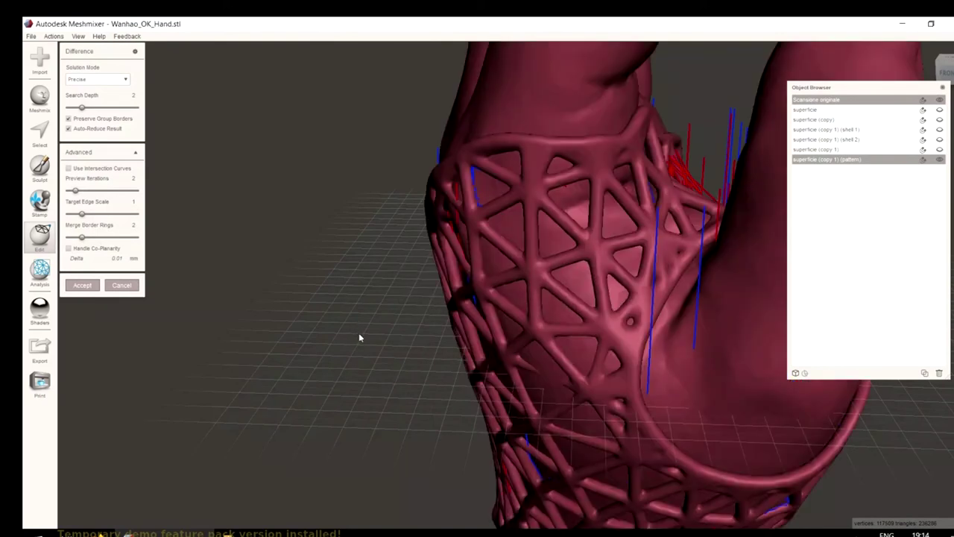
pyautogui.moveTo(515, 339); pyautogui.dragTo(390, 356, button='right')
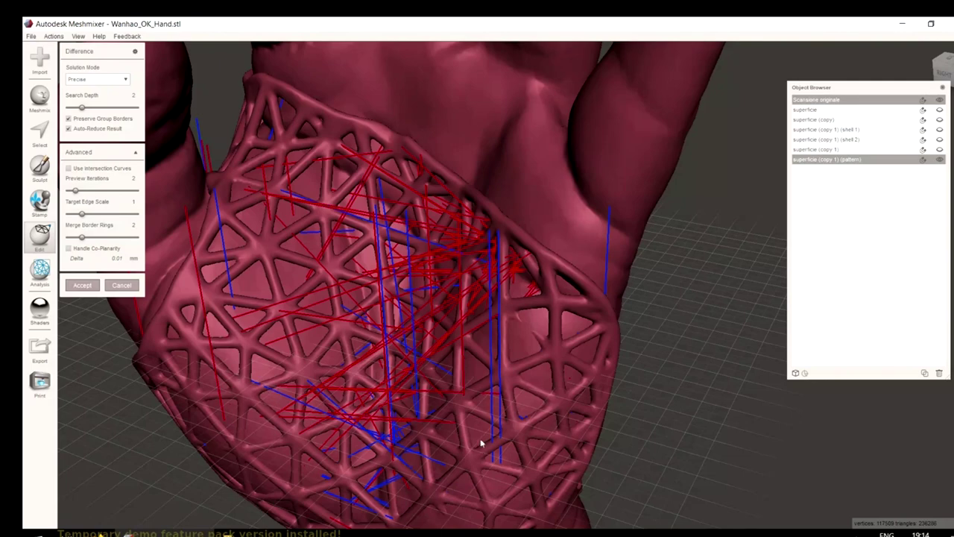
pyautogui.moveTo(485, 443); pyautogui.dragTo(219, 426, button='right')
pyautogui.click(110, 289)
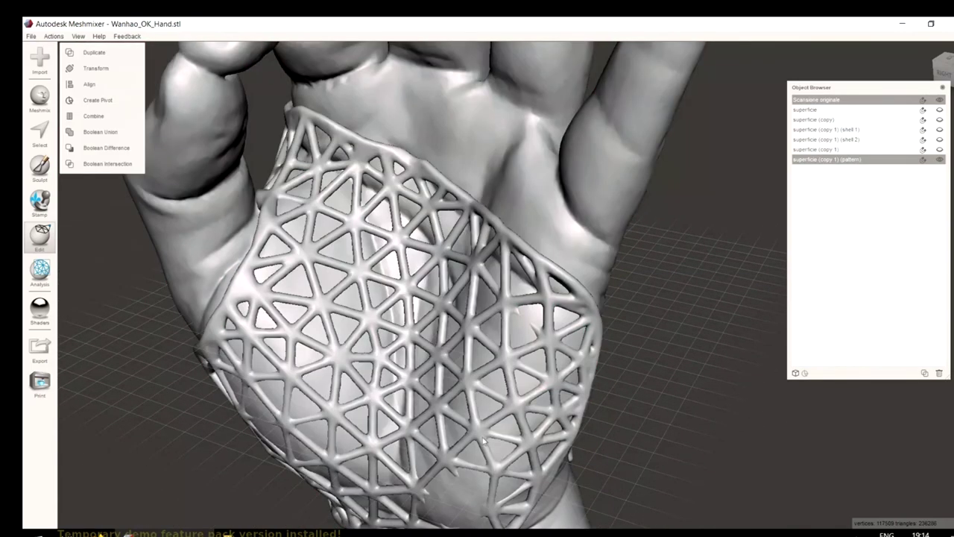
pyautogui.moveTo(746, 437); pyautogui.dragTo(584, 396, button='right')
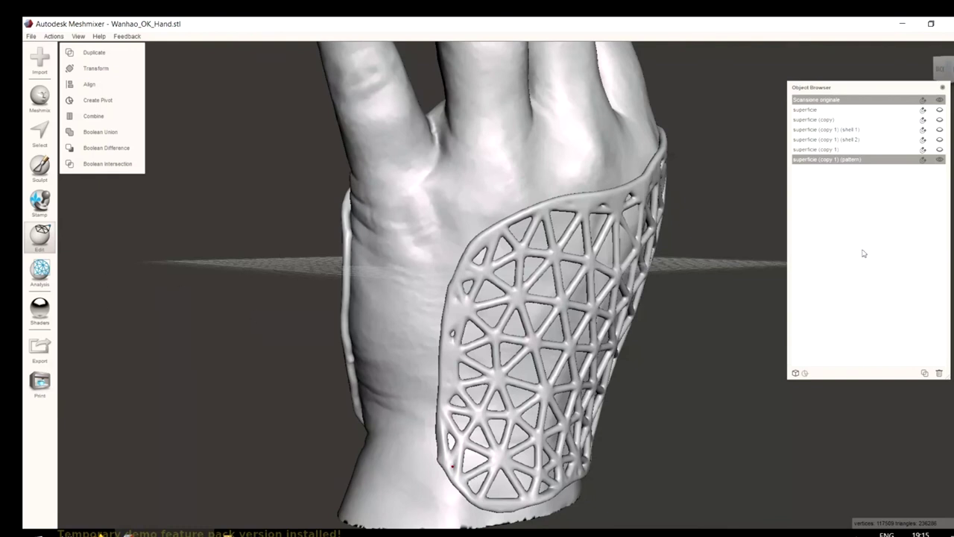
# Show the remeshed surface superficie (copy 1) again and hide its edge pattern.
pyautogui.click(855, 160)
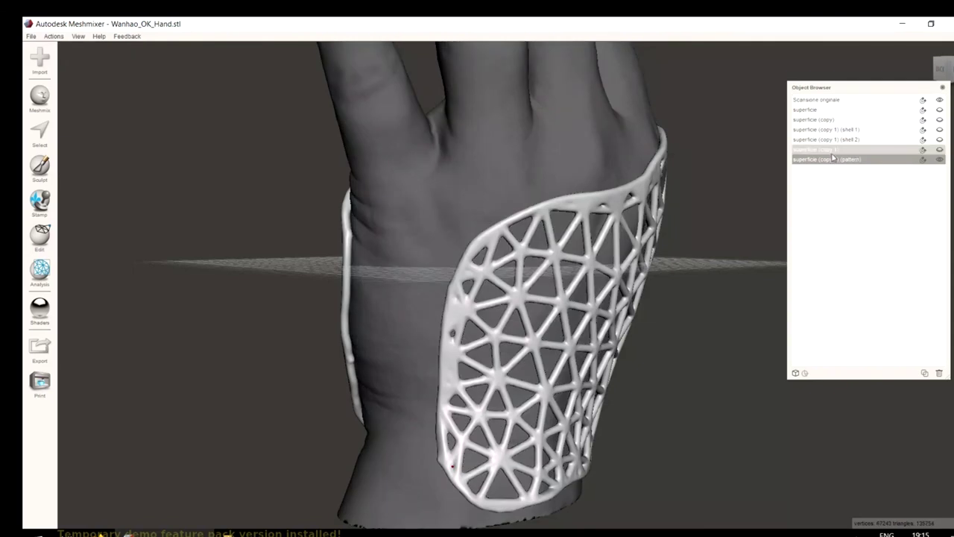
pyautogui.click(923, 153)
pyautogui.click(923, 154)
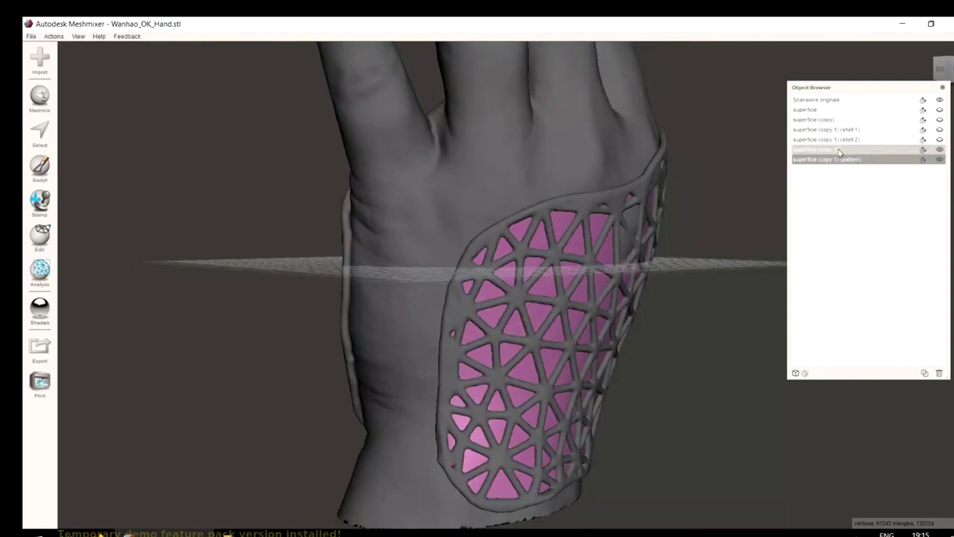
pyautogui.click(940, 161)
pyautogui.moveTo(600, 296); pyautogui.dragTo(532, 387, button='right')
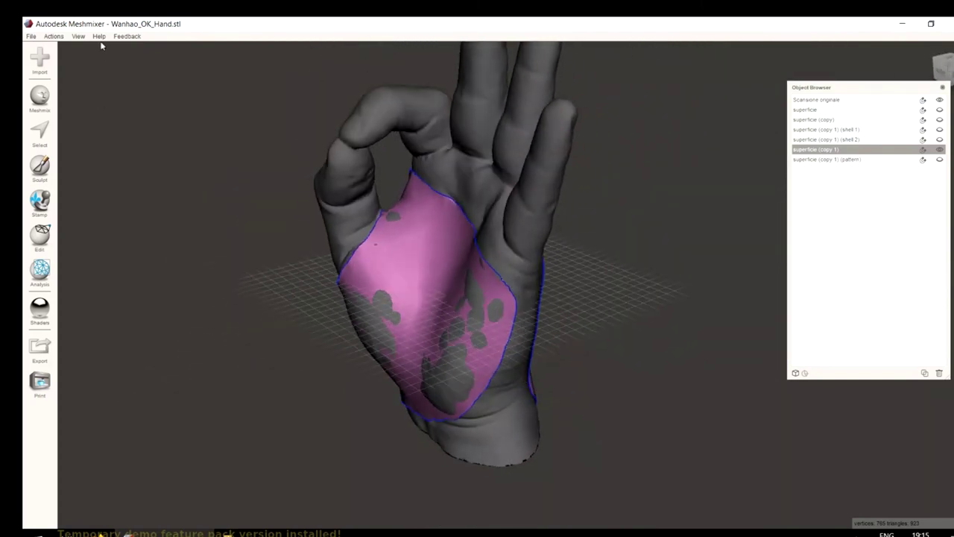
# Unwrap the remeshed surface superficie (copy 1) into a flat mesh.
pyautogui.click(45, 36)
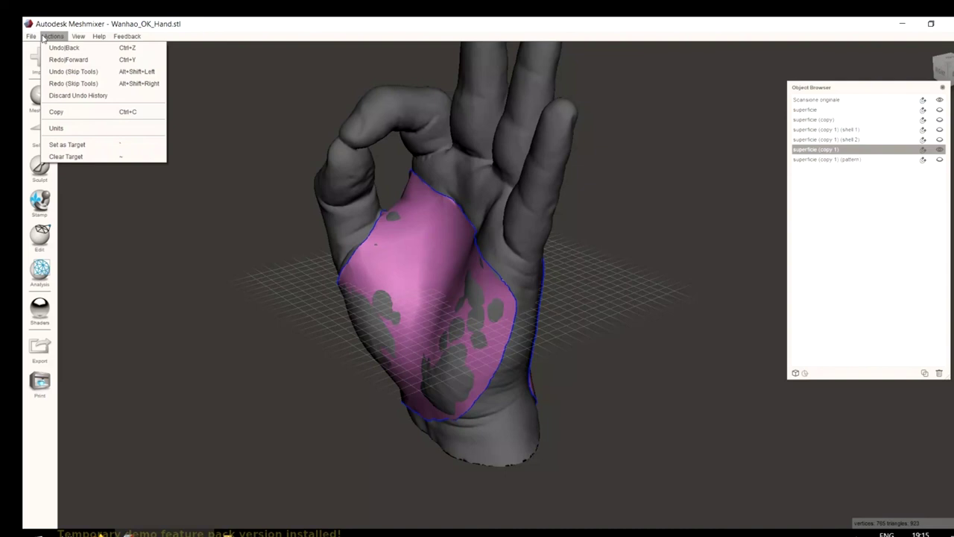
pyautogui.click(41, 236)
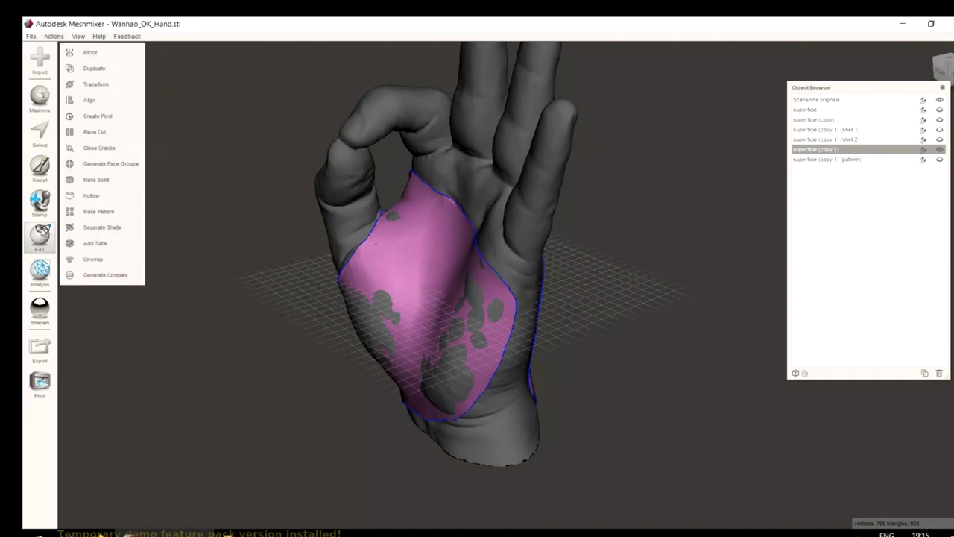
pyautogui.click(93, 260)
pyautogui.moveTo(268, 335); pyautogui.dragTo(168, 403, button='right')
pyautogui.click(86, 200)
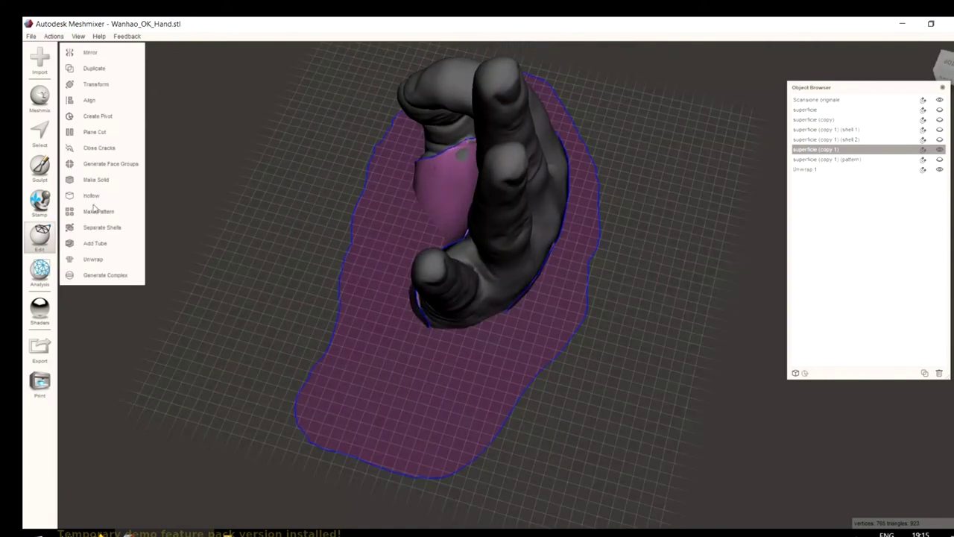
# Move the flattened mesh about 90 mm along Z so it lies clear of the hand.
pyautogui.click(330, 364)
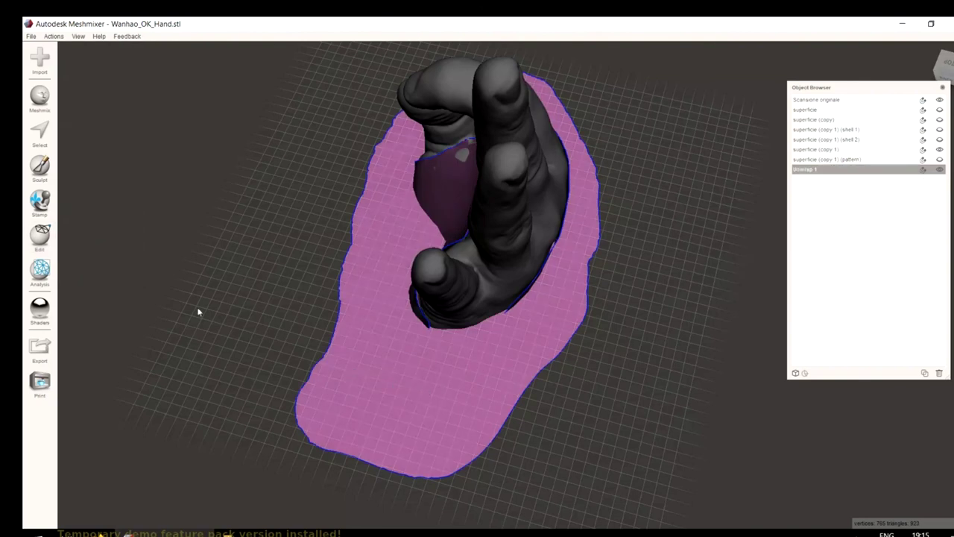
pyautogui.click(39, 236)
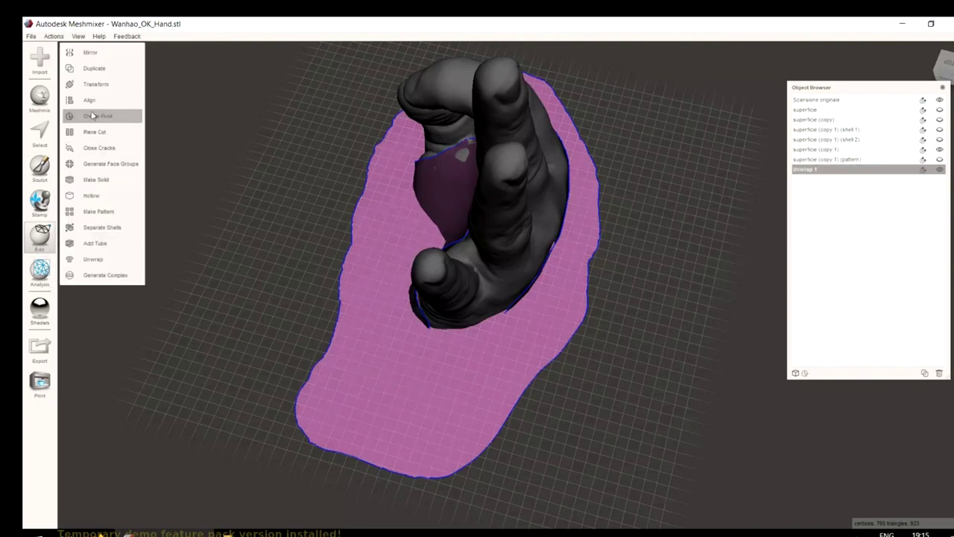
pyautogui.click(96, 84)
pyautogui.moveTo(442, 250); pyautogui.dragTo(226, 201)
pyautogui.moveTo(355, 388); pyautogui.dragTo(466, 450, button='right')
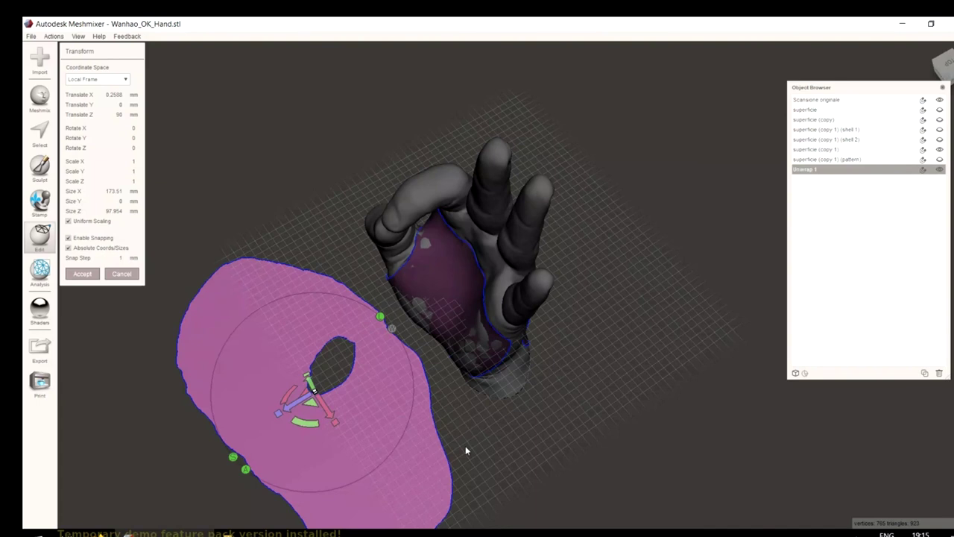
pyautogui.click(82, 274)
pyautogui.moveTo(347, 387); pyautogui.dragTo(514, 353, button='right')
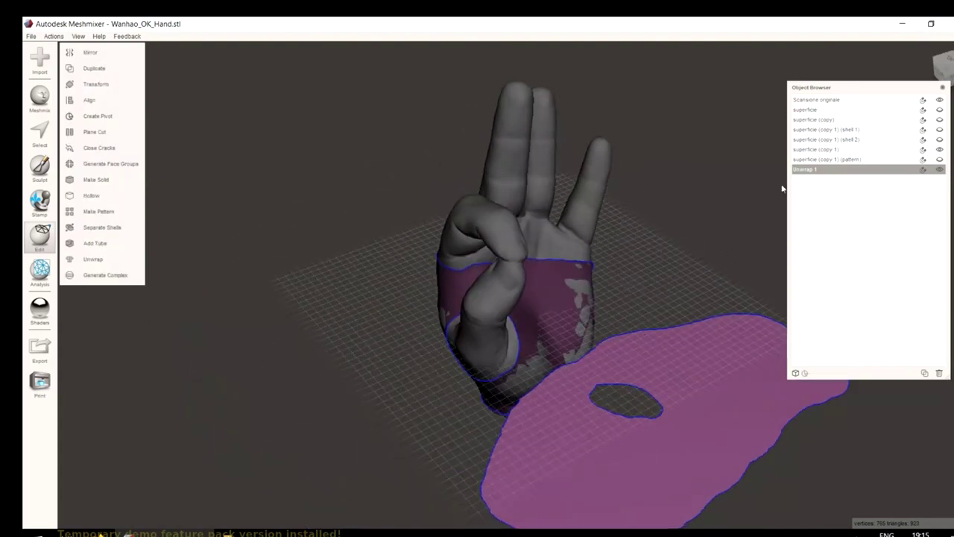
# Hide the flattened mesh and make the surface superficie (copy 1) on the hand active again.
pyautogui.click(939, 170)
pyautogui.moveTo(522, 416); pyautogui.dragTo(683, 280, button='right')
pyautogui.scroll(2, 594, 236)
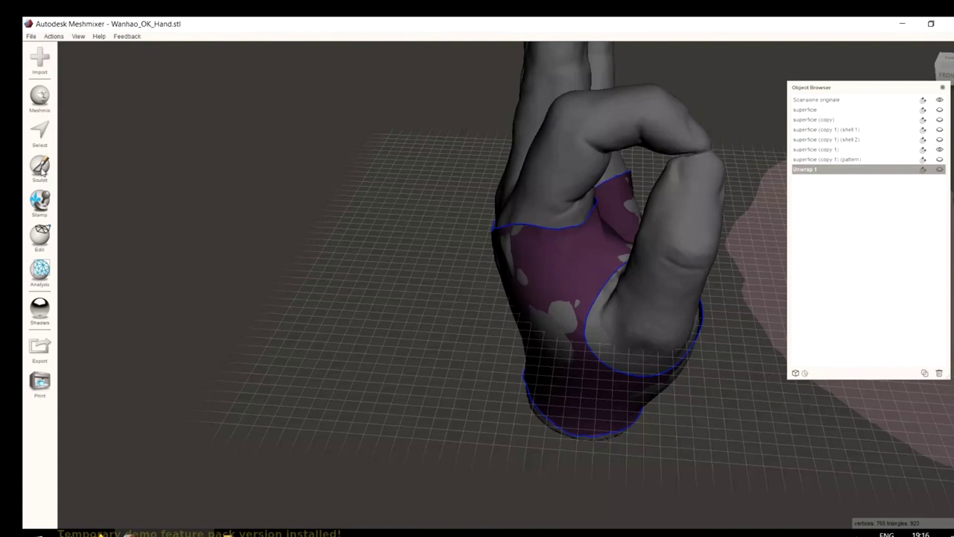
pyautogui.click(41, 133)
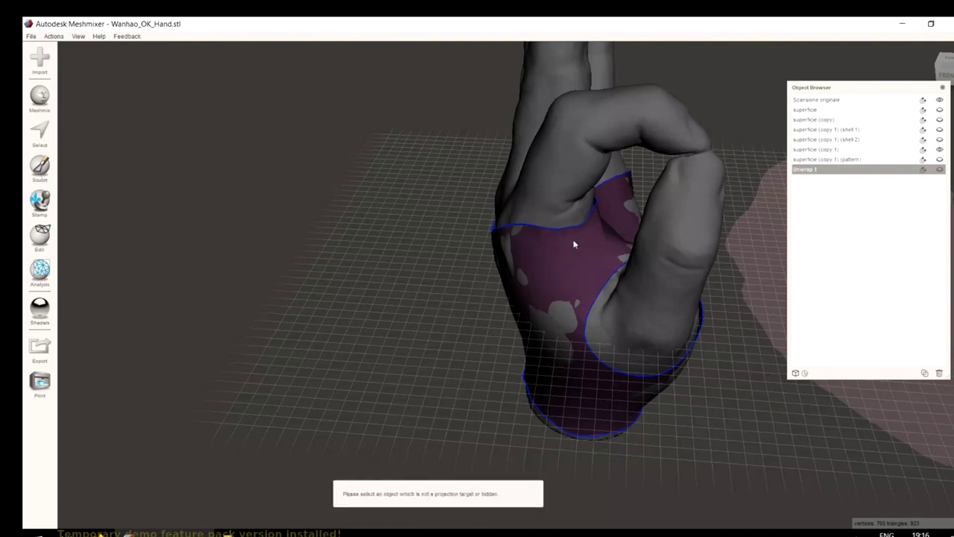
pyautogui.click(819, 150)
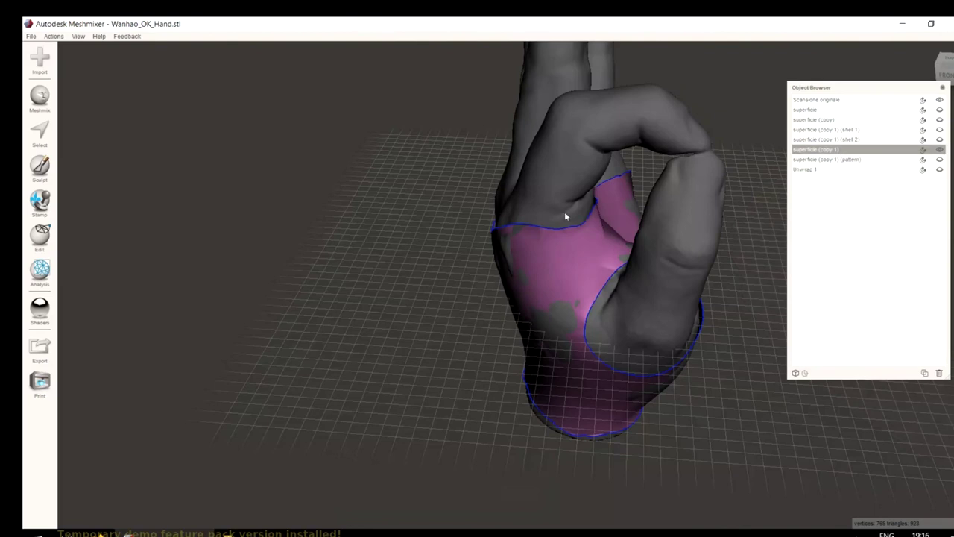
# Cut the surface open between thumb and index finger by deleting a strip of faces selected with the Unwrap Brush.
pyautogui.click(40, 131)
pyautogui.moveTo(575, 225); pyautogui.dragTo(585, 241)
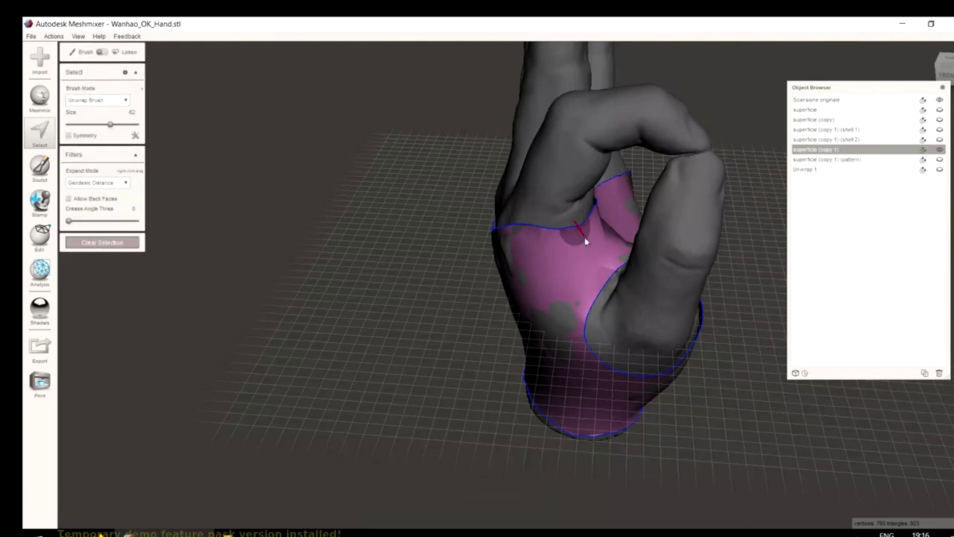
pyautogui.moveTo(600, 277); pyautogui.dragTo(607, 273)
pyautogui.scroll(2, 613, 272)
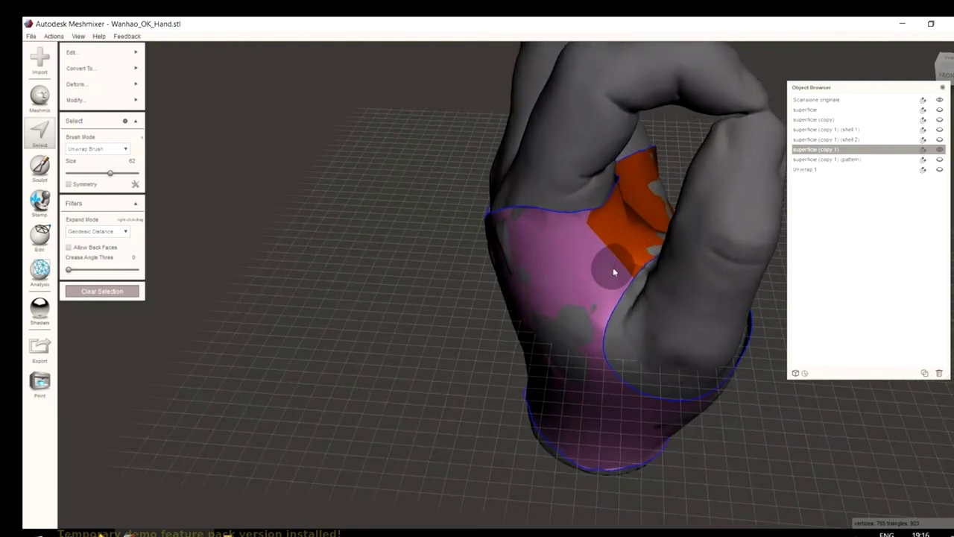
pyautogui.click(94, 291)
pyautogui.moveTo(614, 271)
pyautogui.mouseDown()
pyautogui.moveTo(584, 212)
pyautogui.moveTo(631, 283)
pyautogui.moveTo(574, 199)
pyautogui.moveTo(587, 249)
pyautogui.moveTo(571, 230)
pyautogui.moveTo(576, 211)
pyautogui.moveTo(597, 211)
pyautogui.moveTo(631, 291)
pyautogui.mouseUp()
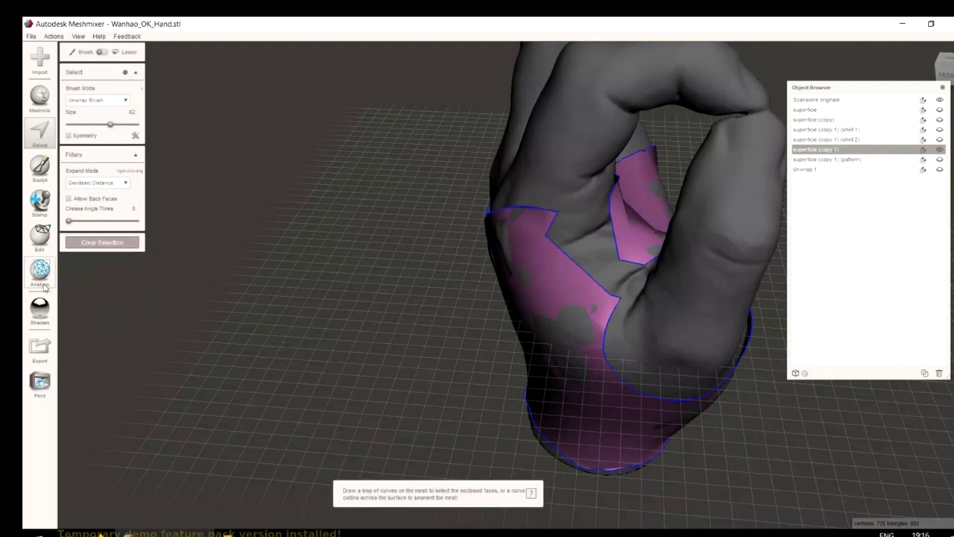
# Unwrap the cut surface superficie (copy 1) into a flat mesh and move it beside the hand to X -103 mm.
pyautogui.click(39, 236)
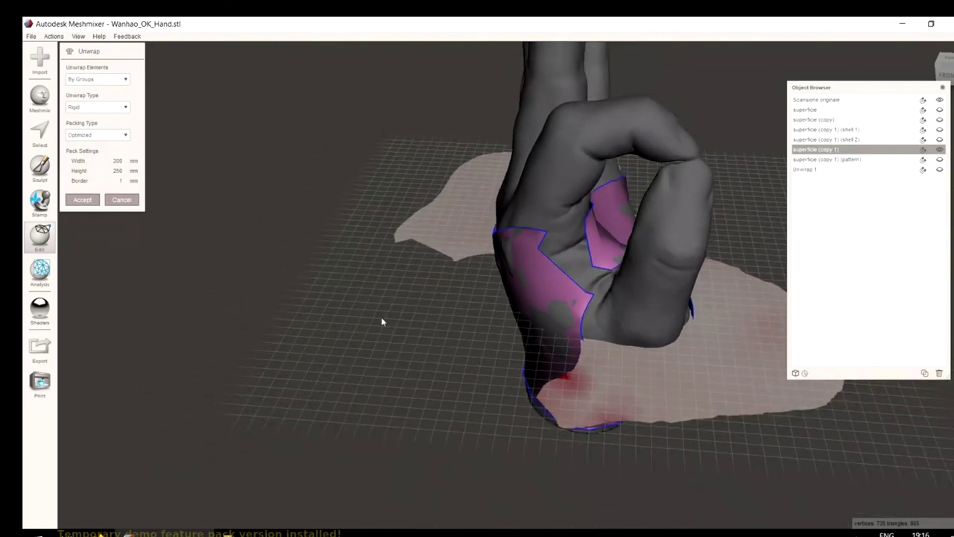
pyautogui.click(82, 199)
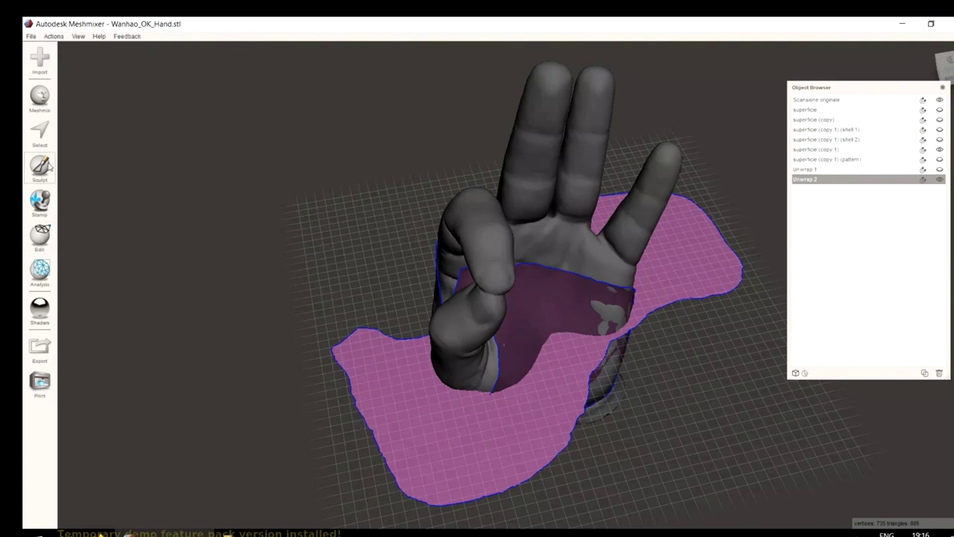
pyautogui.click(34, 244)
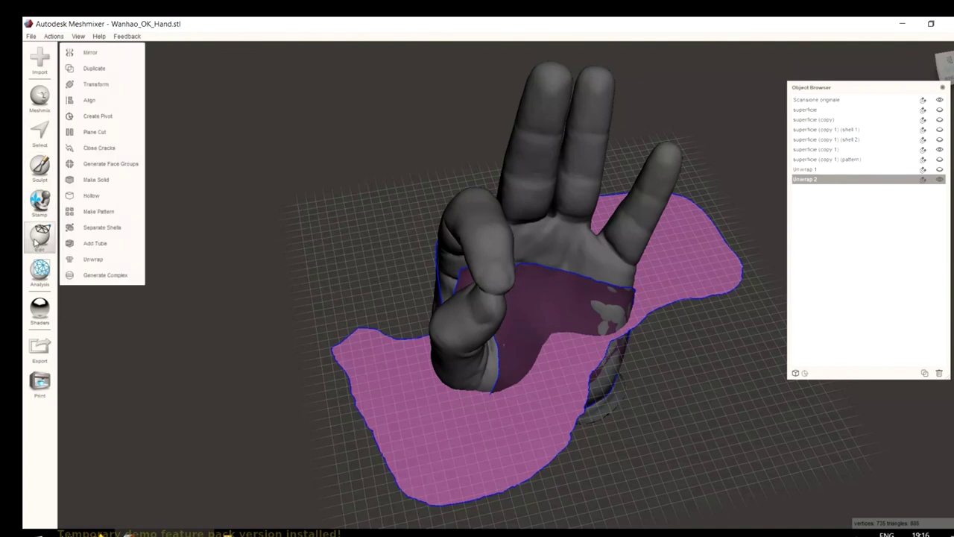
pyautogui.click(95, 83)
pyautogui.moveTo(564, 316); pyautogui.dragTo(332, 354)
pyautogui.moveTo(422, 465); pyautogui.dragTo(368, 325, button='right')
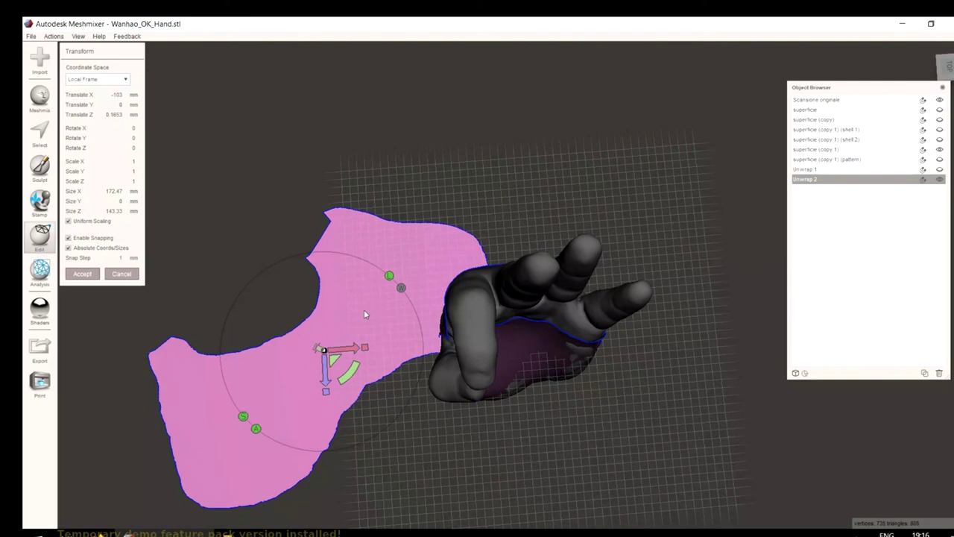
pyautogui.moveTo(360, 320); pyautogui.dragTo(522, 383, button='right')
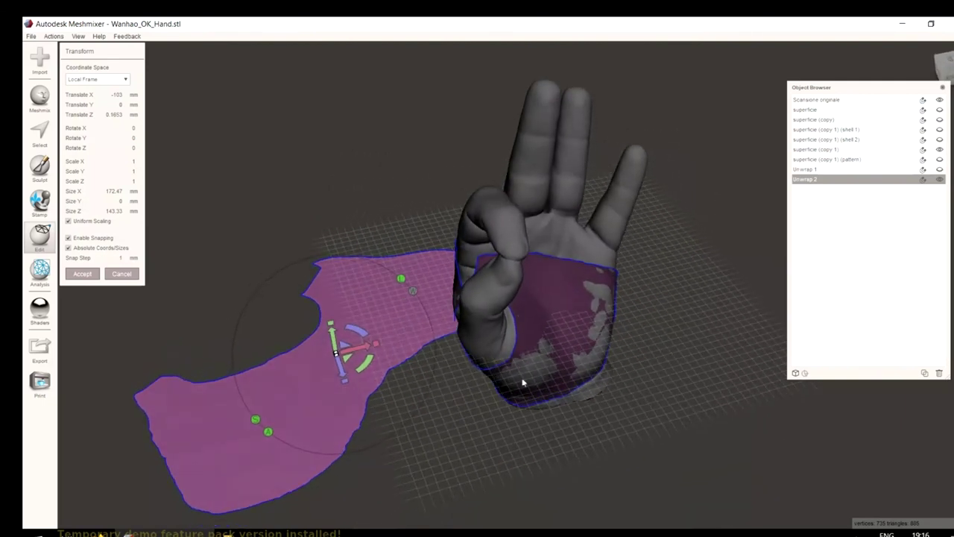
# Isolate the lattice superficie (copy 1) (pattern) by hiding superficie (copy 1), the second flattened mesh and the original hand scan.
pyautogui.click(940, 150)
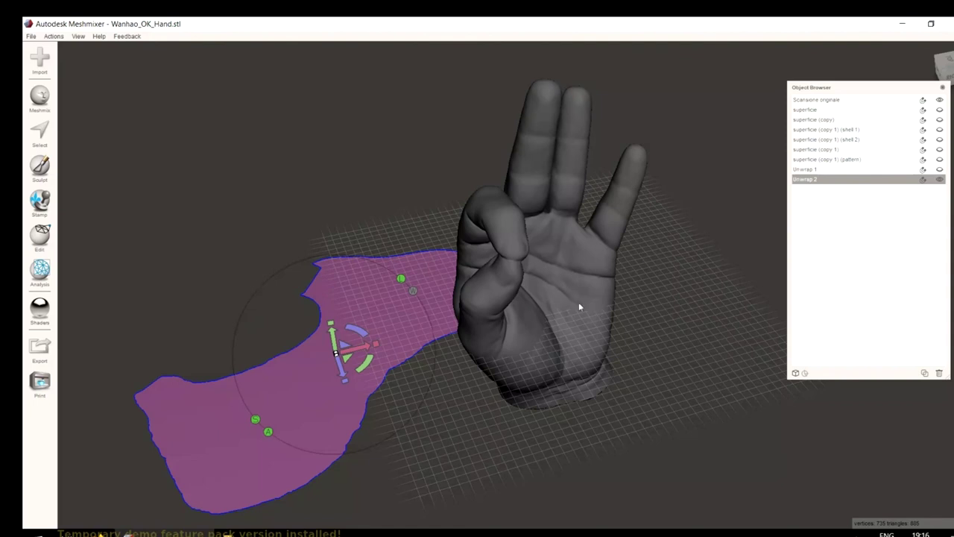
pyautogui.click(940, 180)
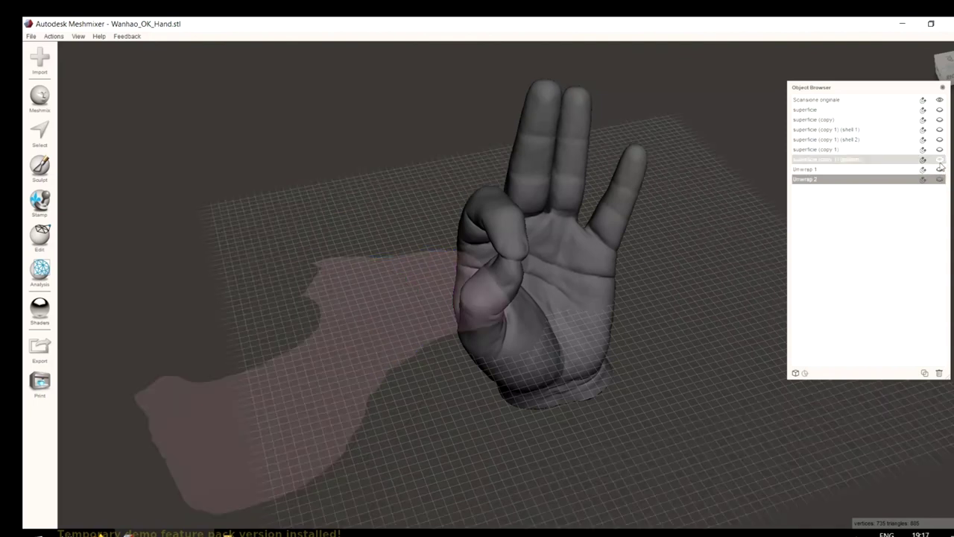
pyautogui.click(939, 159)
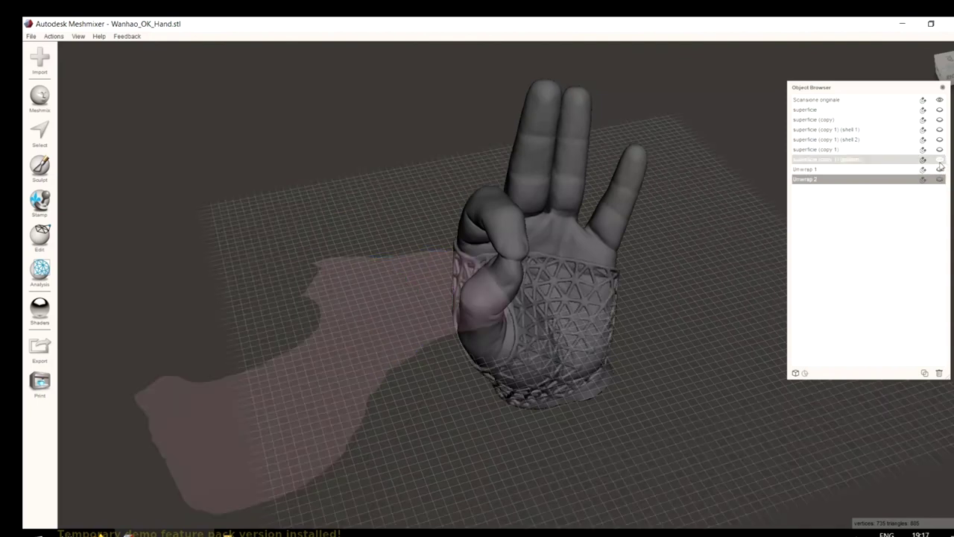
pyautogui.click(940, 100)
pyautogui.click(897, 161)
pyautogui.moveTo(675, 295); pyautogui.dragTo(619, 298, button='right')
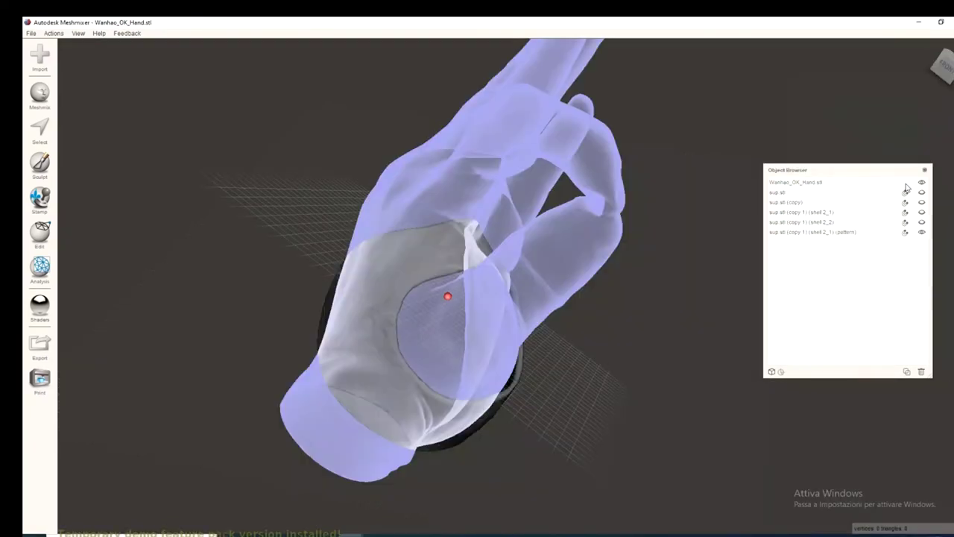
# View the solid brace in the other Meshmixer window and compare the lattice with an overlay of superficie (copy 1).
pyautogui.click(906, 184)
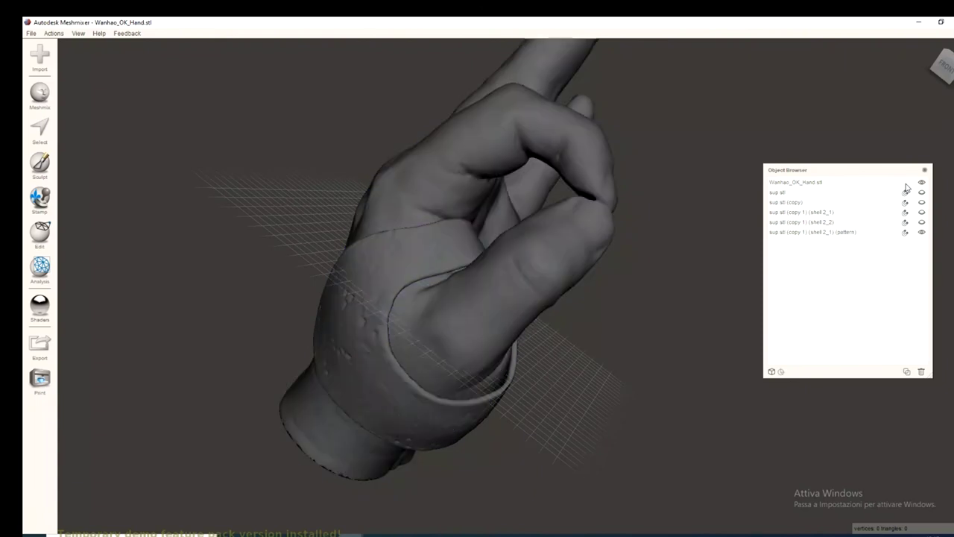
pyautogui.click(845, 238)
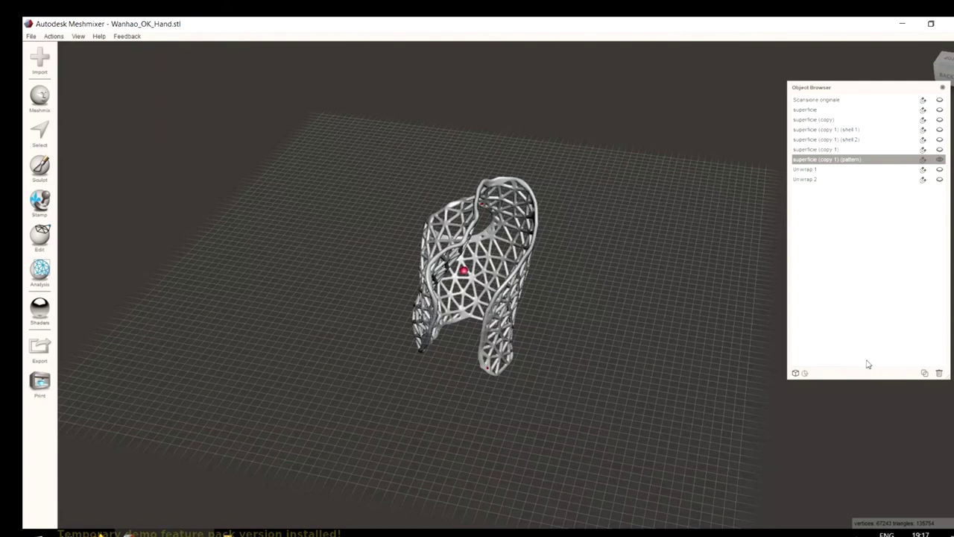
pyautogui.click(939, 149)
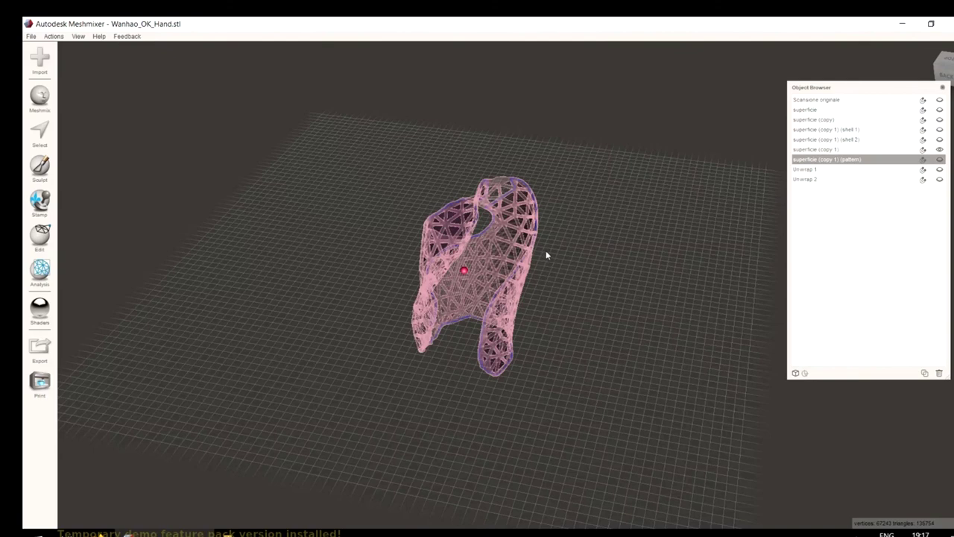
pyautogui.moveTo(592, 285); pyautogui.dragTo(358, 320, button='right')
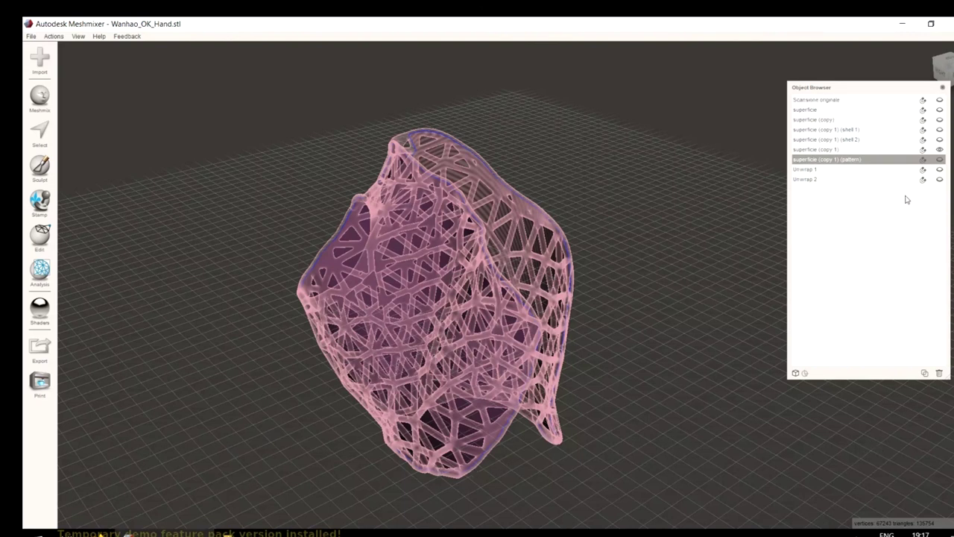
pyautogui.click(939, 149)
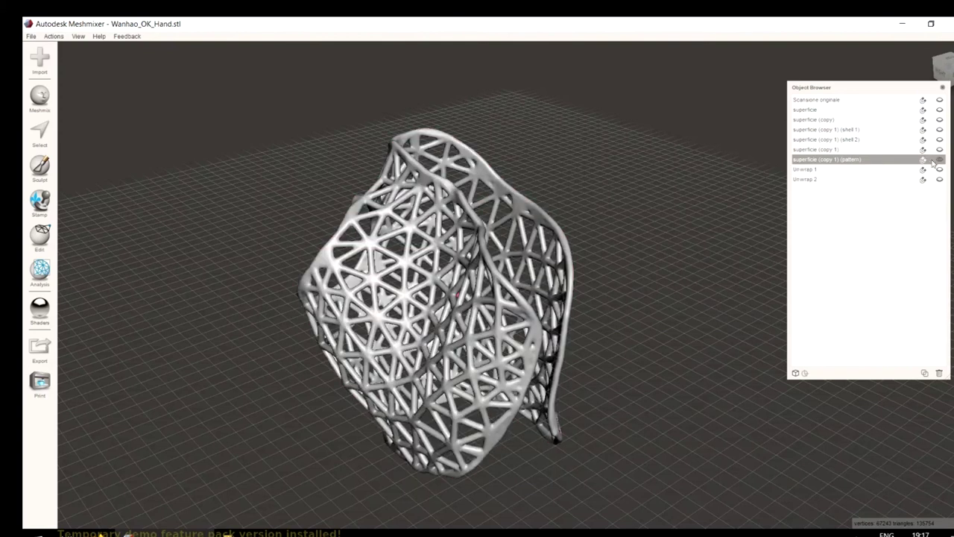
# Make superficie (copy 1) the active object and hide its lattice pattern.
pyautogui.click(882, 151)
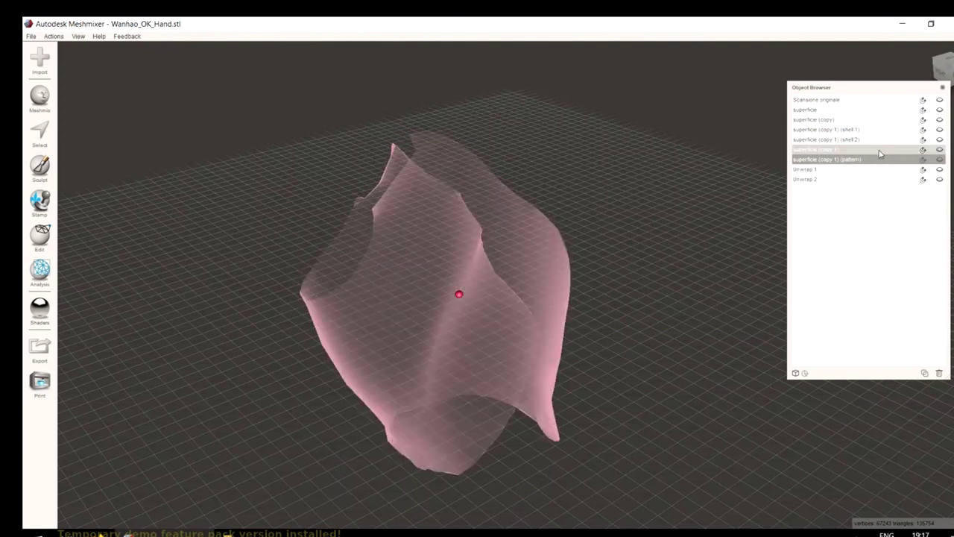
pyautogui.click(939, 159)
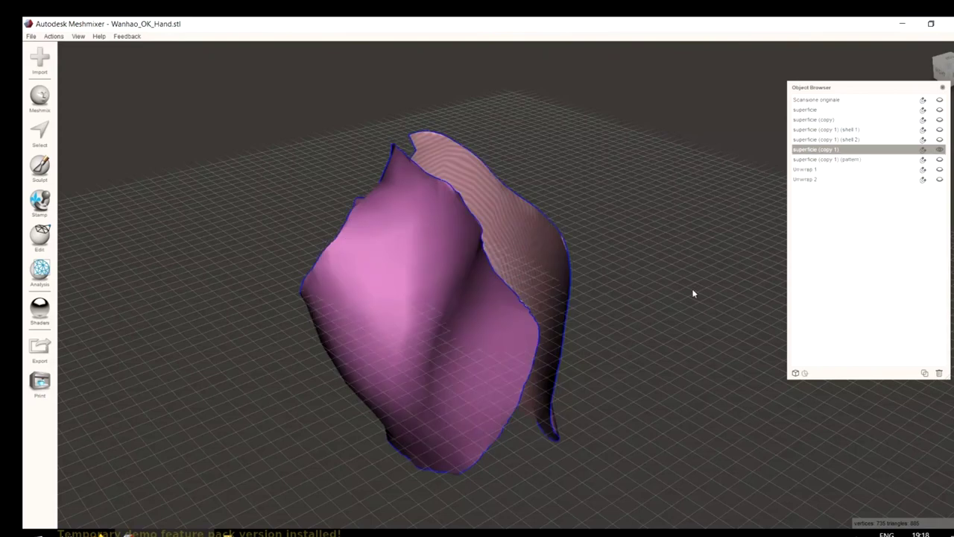
pyautogui.moveTo(614, 318); pyautogui.dragTo(796, 355, button='right')
# Undo the second unwrap and the strip deletion to restore the uncut surface around the thumb opening.
pyautogui.hotkey('ctrl', 'z')
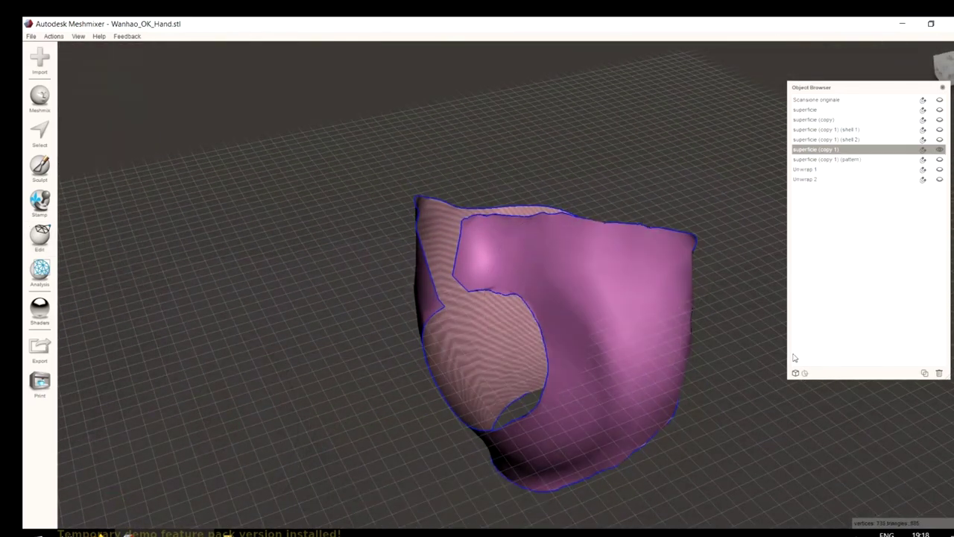
pyautogui.hotkey('ctrl', 'z')
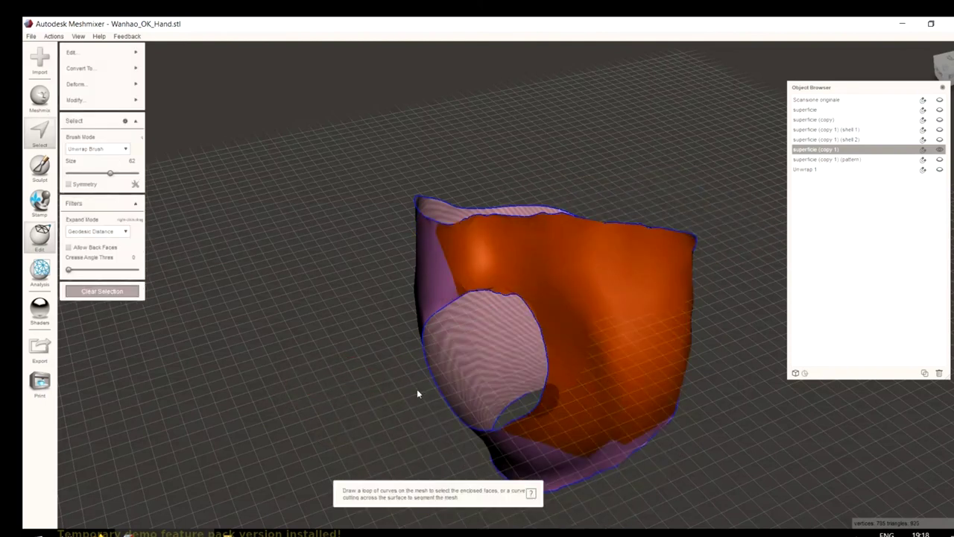
pyautogui.hotkey('ctrl', 'z')
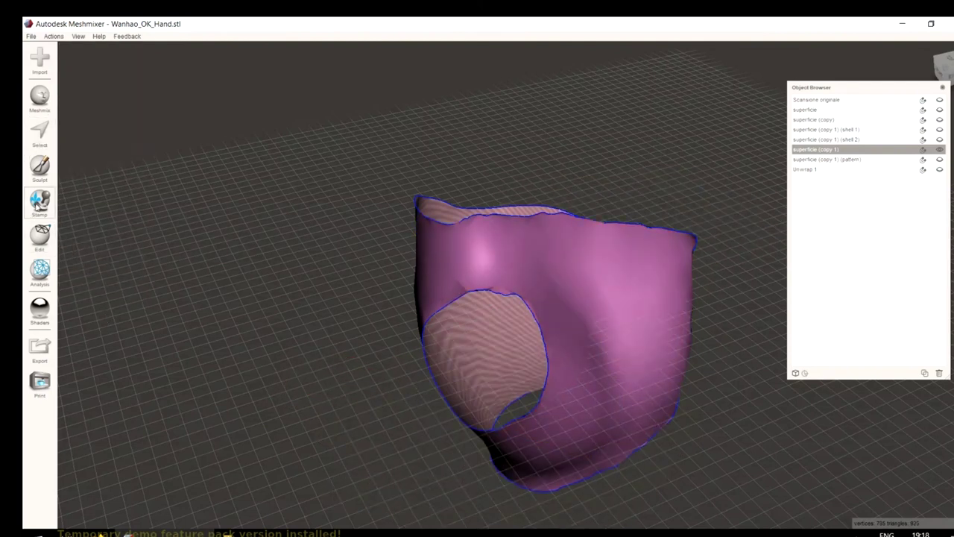
# Select all faces of superficie (copy 1) and offset them 2.61 mm with Connected enabled.
pyautogui.hotkey('ctrl', 'z')
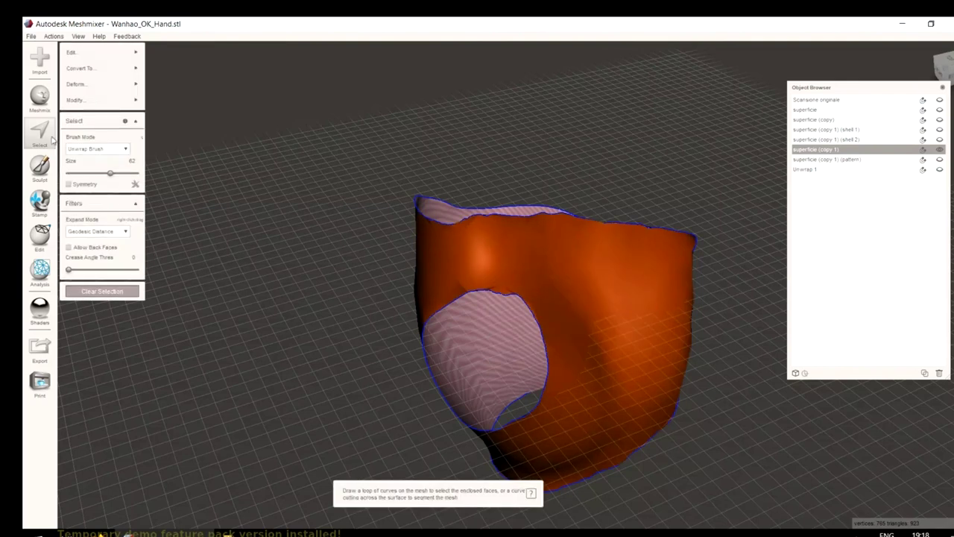
pyautogui.moveTo(113, 54)
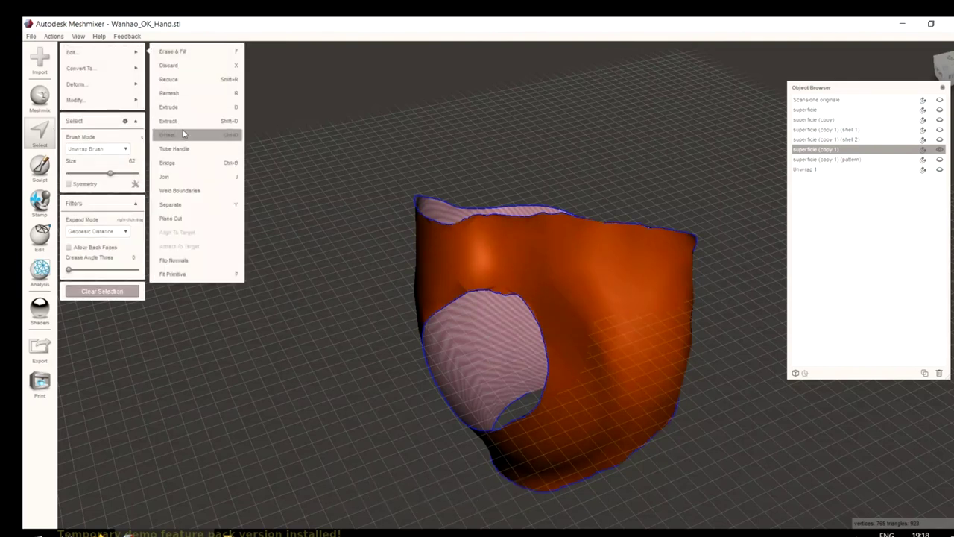
pyautogui.click(184, 134)
pyautogui.moveTo(311, 246); pyautogui.dragTo(395, 161, button='right')
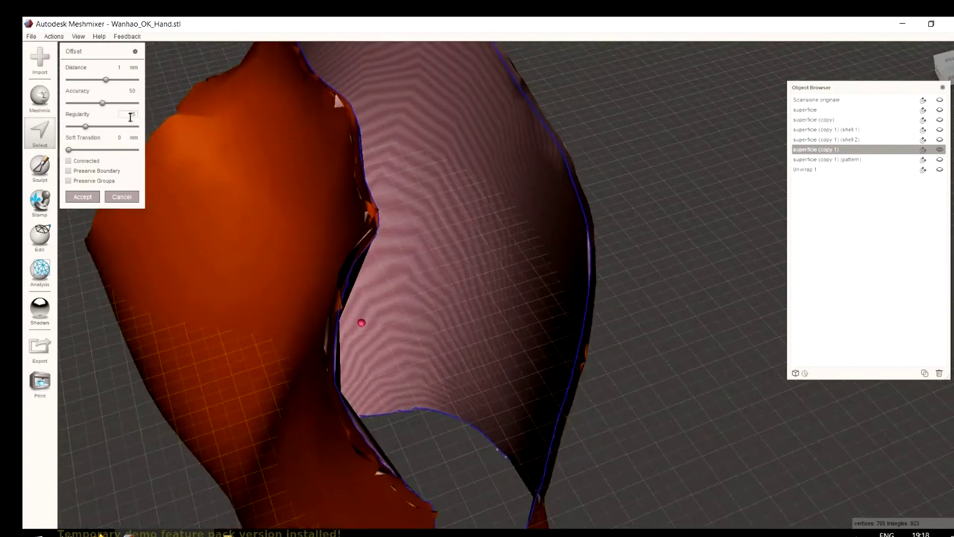
pyautogui.click(69, 162)
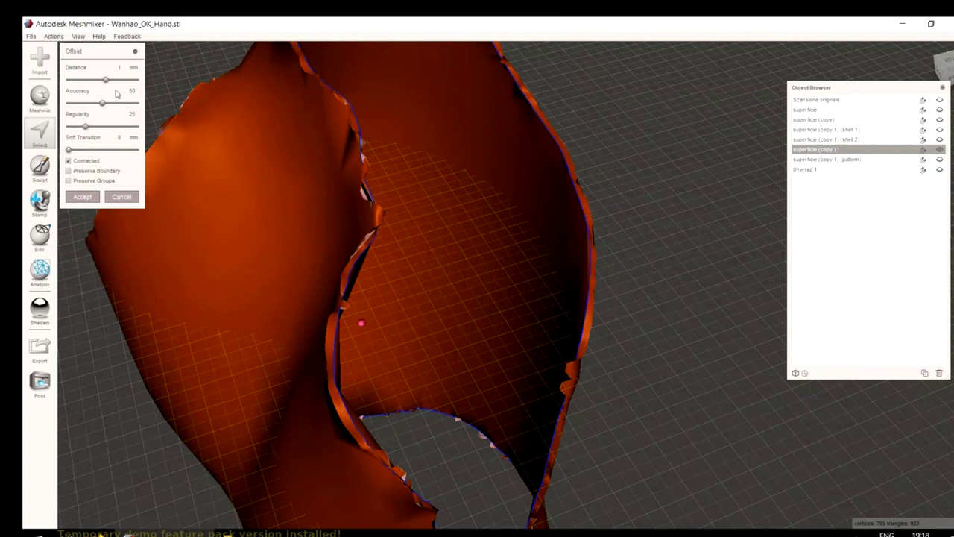
pyautogui.moveTo(108, 81); pyautogui.dragTo(111, 79)
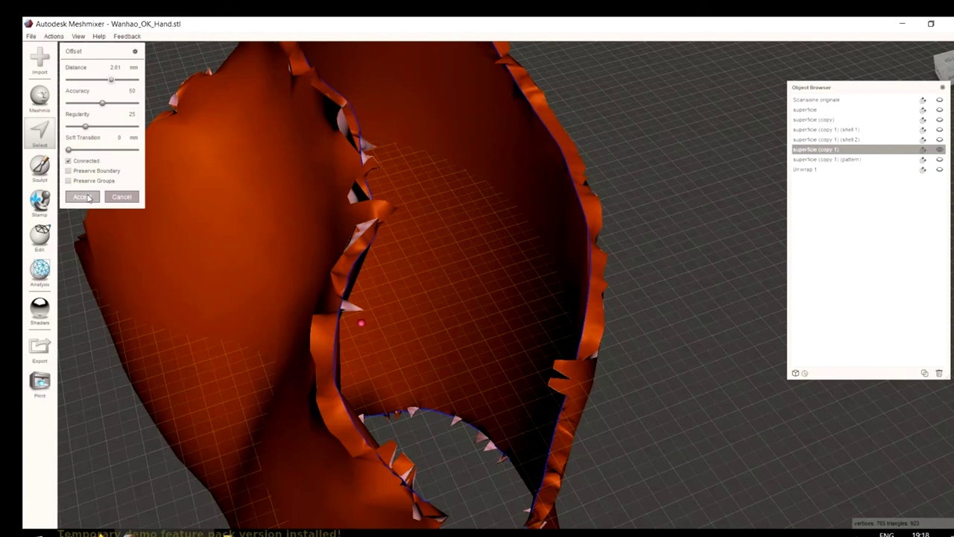
# Try a small soft transition on the offset, return it to 0 mm and accept the connected shell.
pyautogui.moveTo(70, 152)
pyautogui.mouseDown()
pyautogui.moveTo(102, 156)
pyautogui.moveTo(63, 152)
pyautogui.mouseUp()
pyautogui.moveTo(74, 153); pyautogui.dragTo(71, 151)
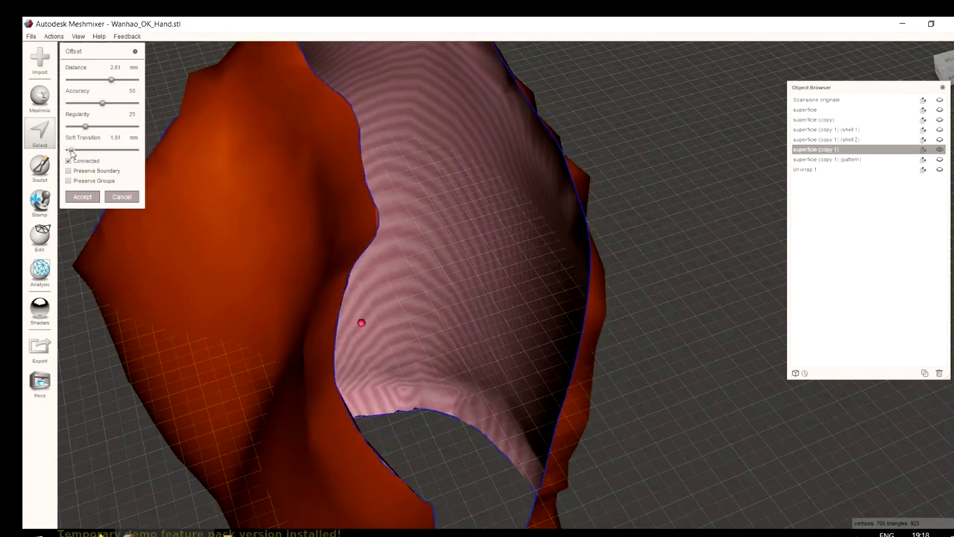
pyautogui.moveTo(73, 152); pyautogui.dragTo(62, 155)
pyautogui.click(82, 197)
pyautogui.moveTo(462, 360); pyautogui.dragTo(396, 332, button='right')
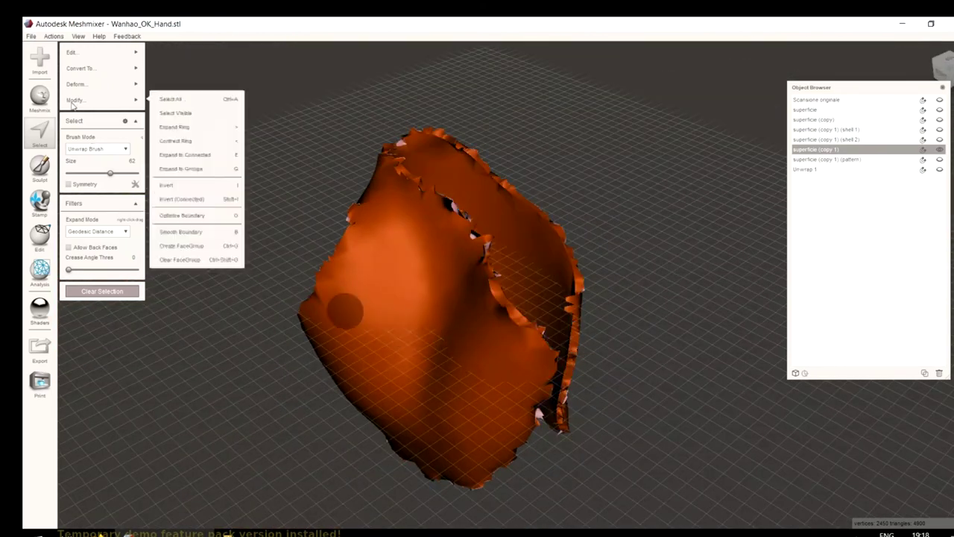
# Smooth the whole thickened shell with Smoothing 1 and Smoothing Scale about 6.92, and show the original hand scan beneath it.
pyautogui.moveTo(127, 83)
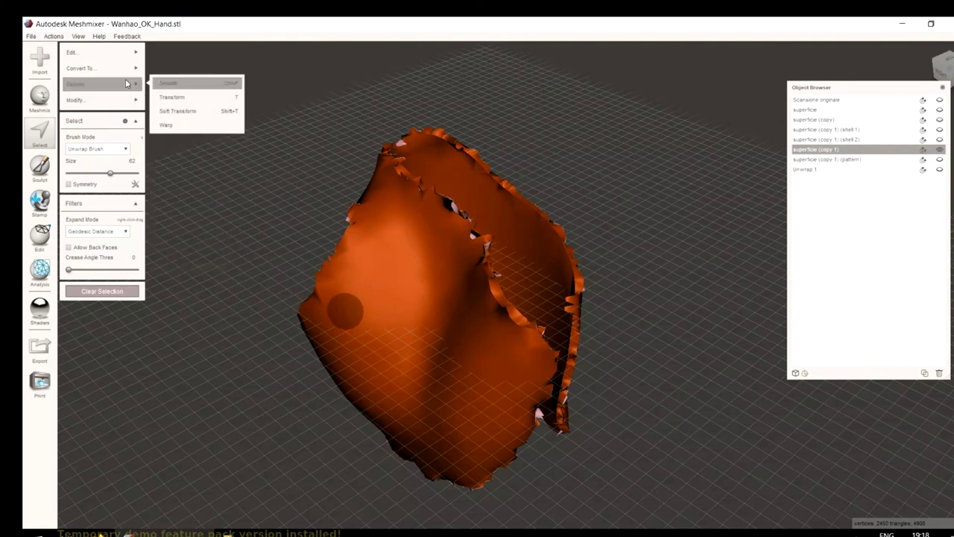
pyautogui.click(189, 84)
pyautogui.moveTo(539, 375); pyautogui.dragTo(448, 276, button='right')
pyautogui.moveTo(136, 104); pyautogui.dragTo(140, 106)
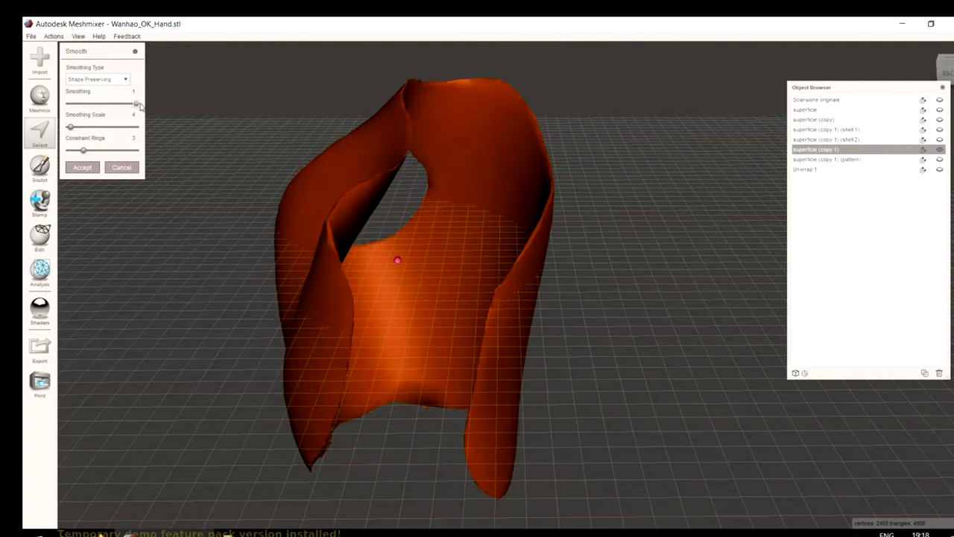
pyautogui.moveTo(69, 127); pyautogui.dragTo(167, 154)
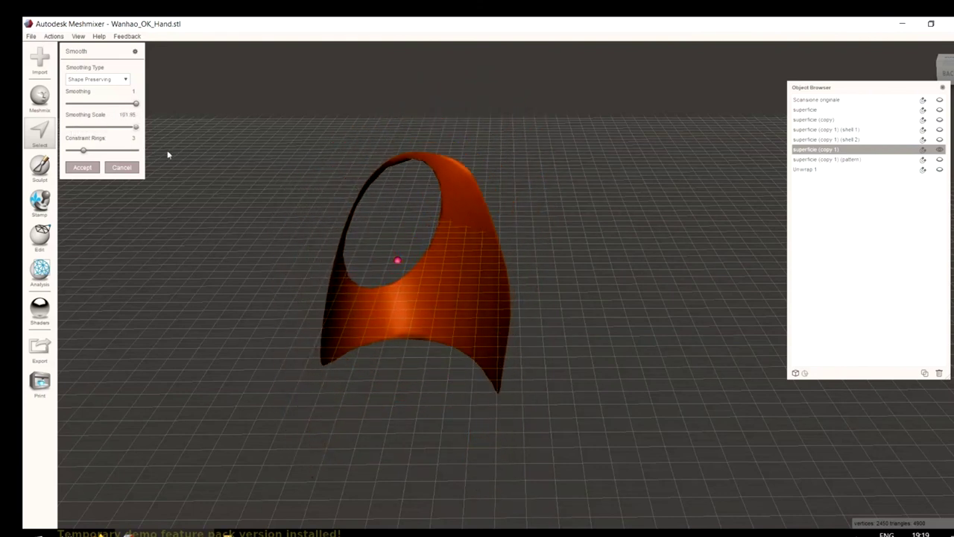
pyautogui.moveTo(135, 126); pyautogui.dragTo(24, 125)
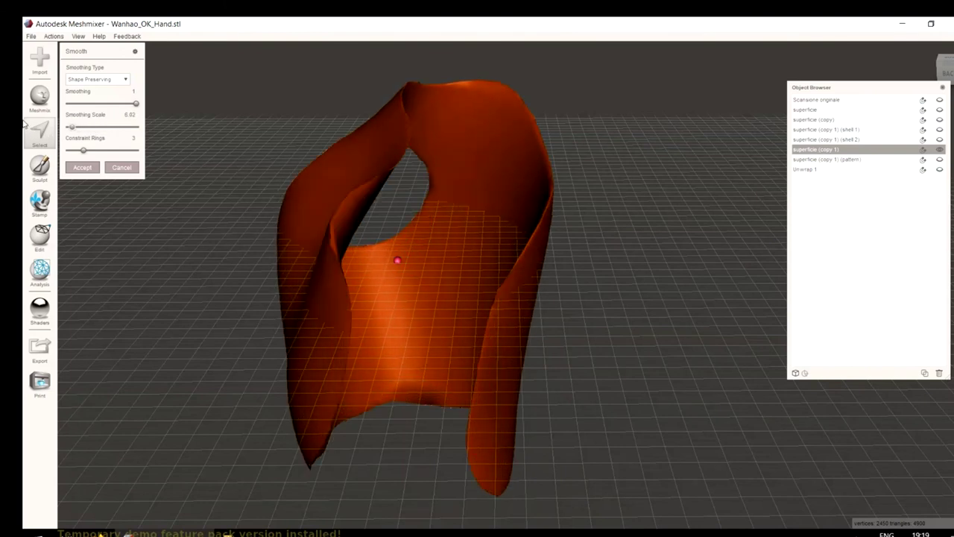
pyautogui.click(82, 167)
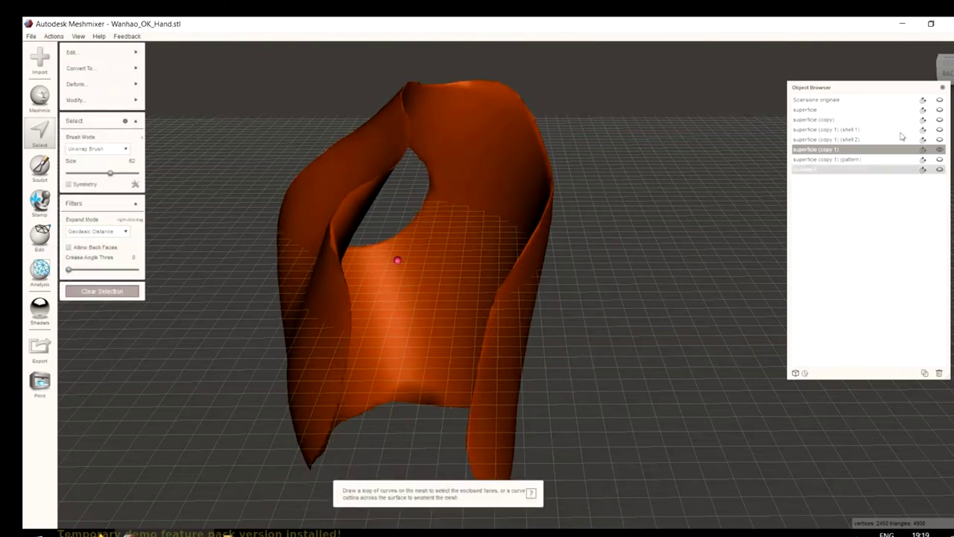
pyautogui.click(939, 100)
pyautogui.moveTo(594, 278); pyautogui.dragTo(638, 409, button='right')
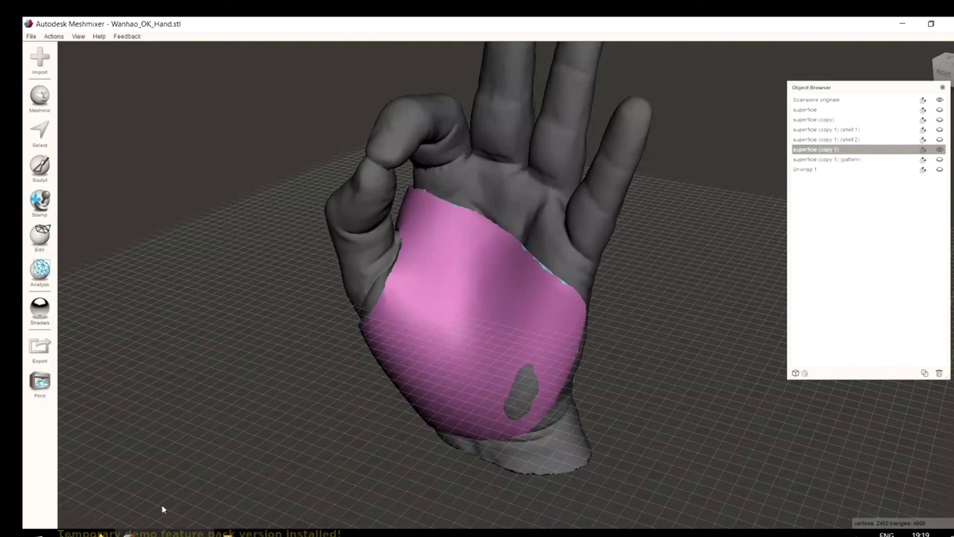
# Switch to the desktop and open the 00-Soft folder inside Formazione-ModellazioneMesh.
pyautogui.click(906, 23)
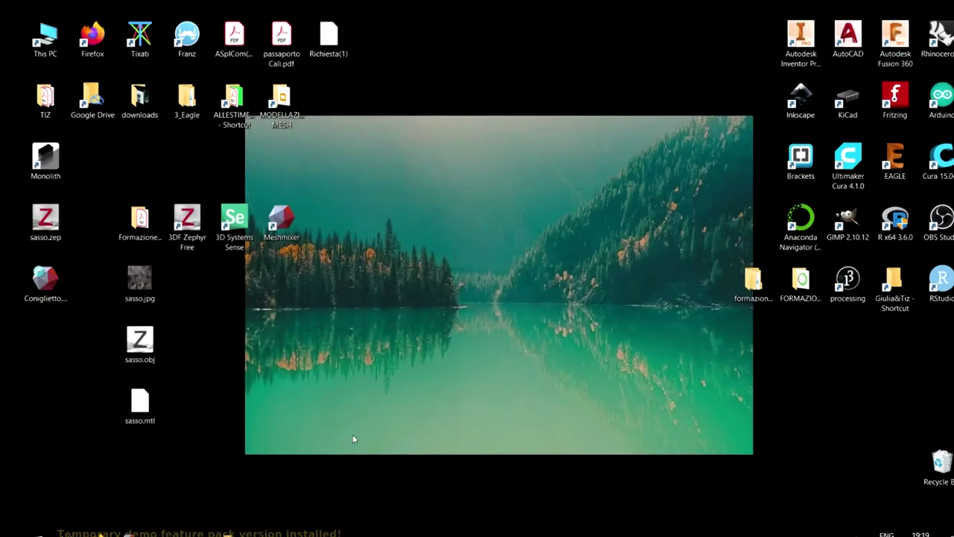
pyautogui.doubleClick(155, 216)
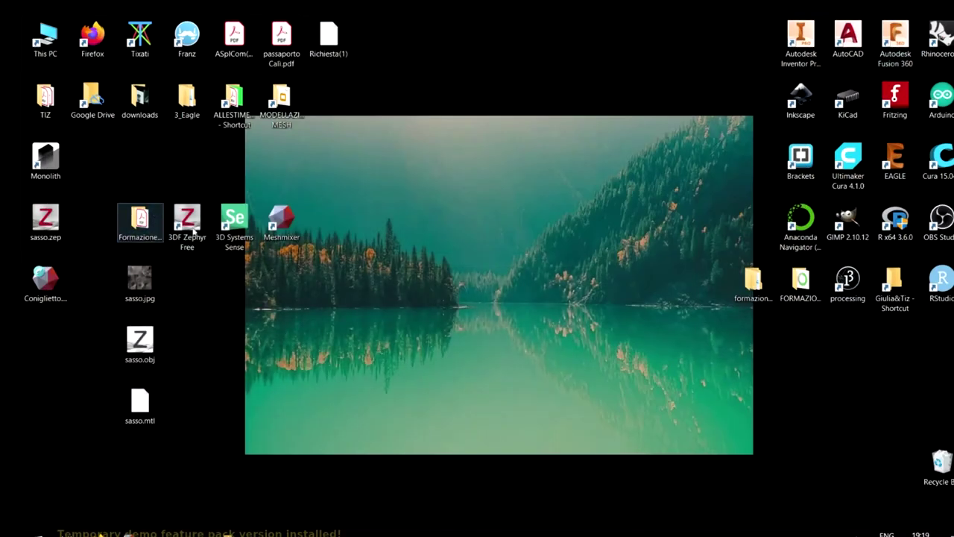
pyautogui.doubleClick(658, 147)
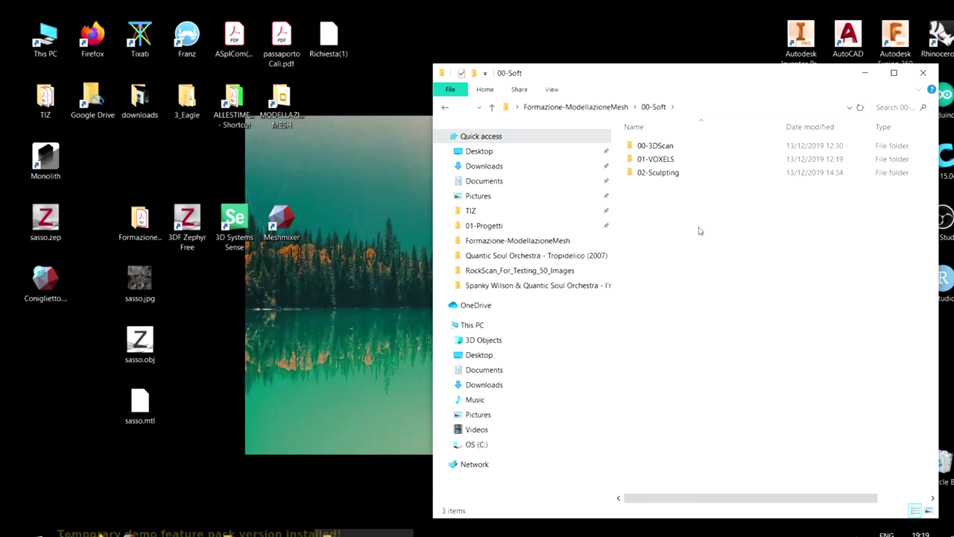
# Open ModellazioneMesh&Scansione3D.pdf from the Formazione-ModellazioneMesh folder and follow the MagicaVoxel link on page 26 to its website.
pyautogui.click(600, 107)
pyautogui.doubleClick(661, 185)
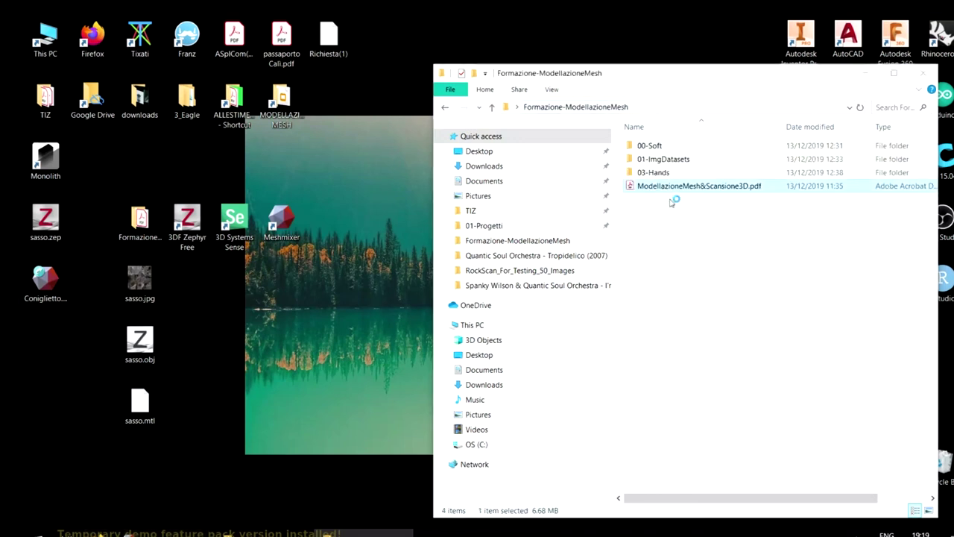
pyautogui.scroll(-6, 690, 369)
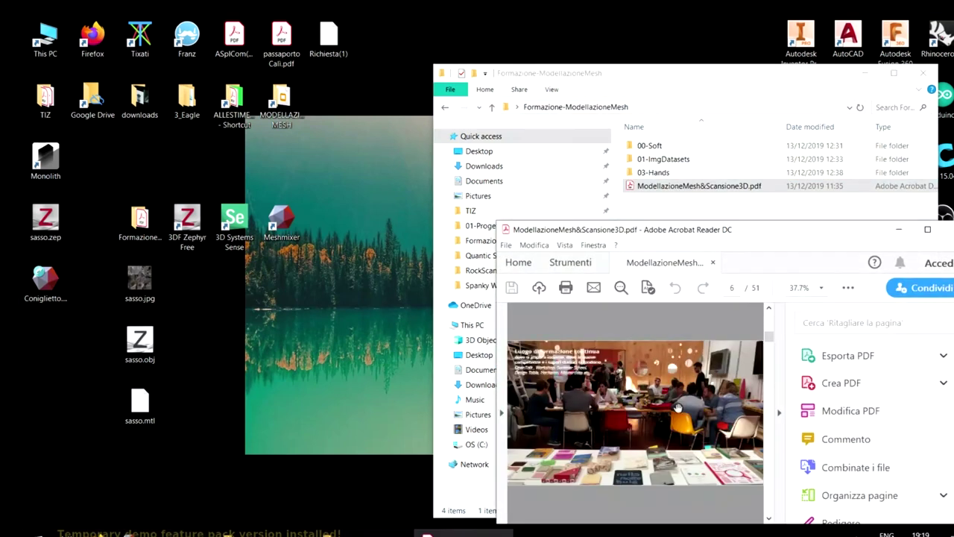
pyautogui.scroll(-9, 660, 436)
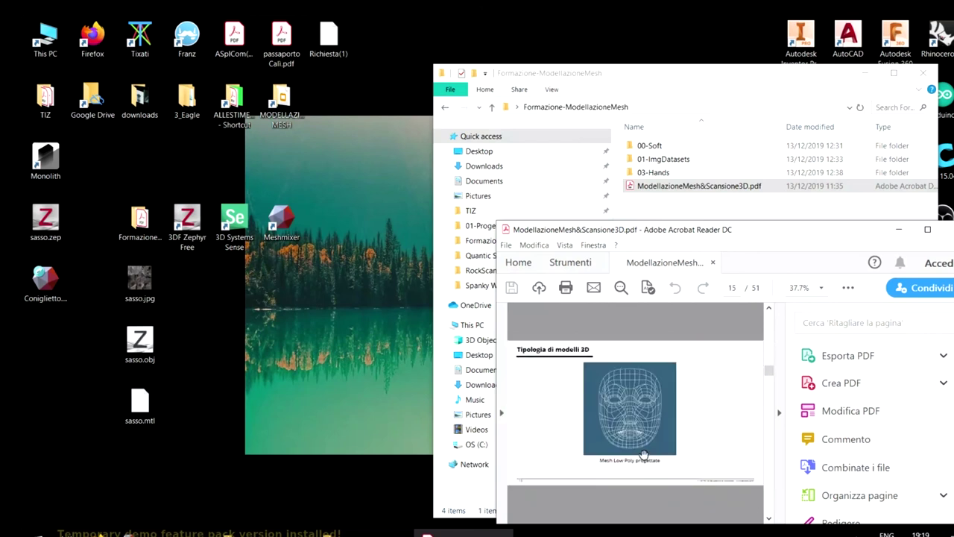
pyautogui.scroll(-2, 643, 459)
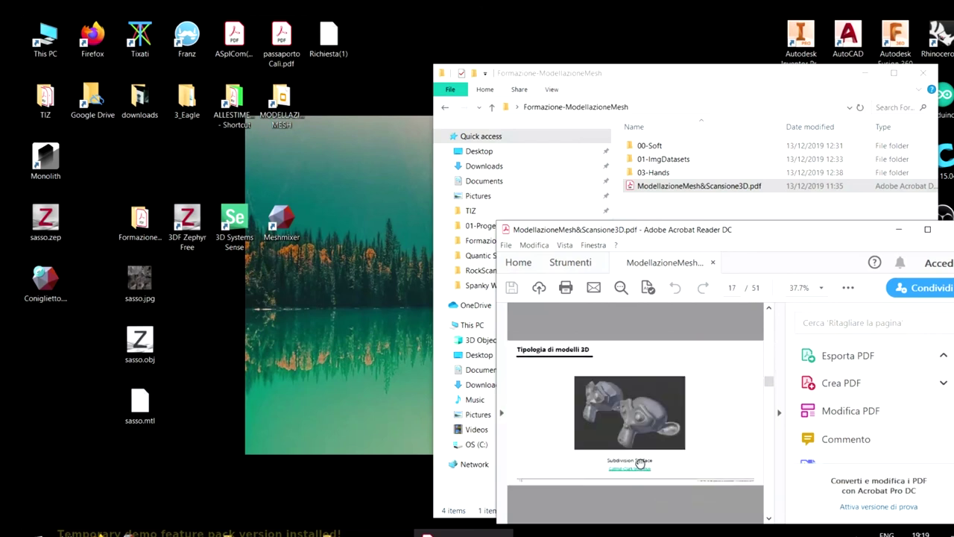
pyautogui.scroll(-2, 640, 463)
pyautogui.scroll(-3, 640, 463)
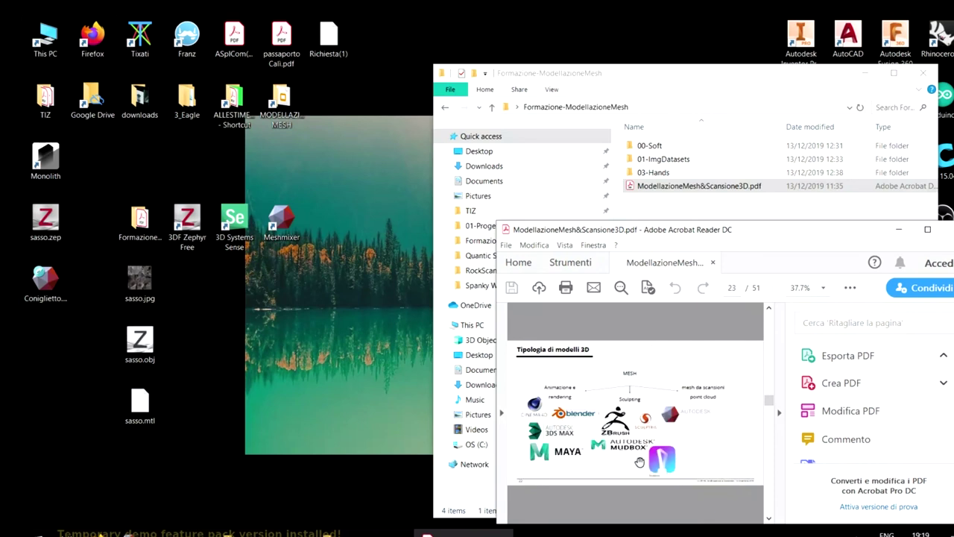
pyautogui.scroll(-2, 639, 463)
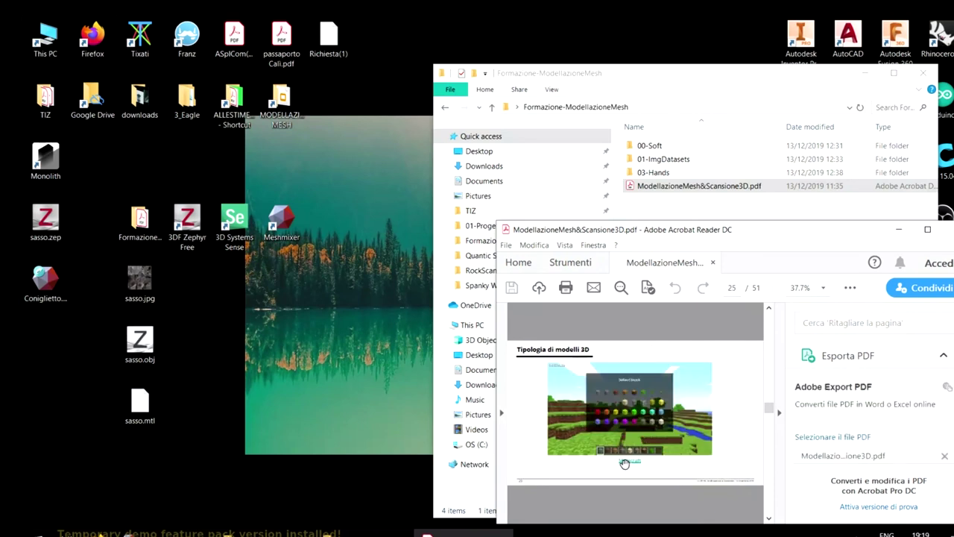
pyautogui.scroll(-1, 625, 463)
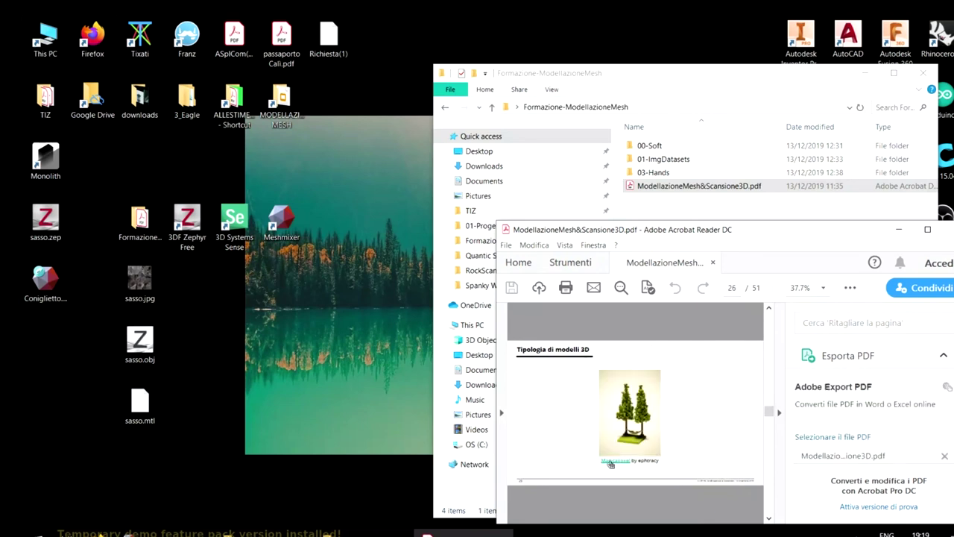
pyautogui.click(611, 463)
pyautogui.click(741, 418)
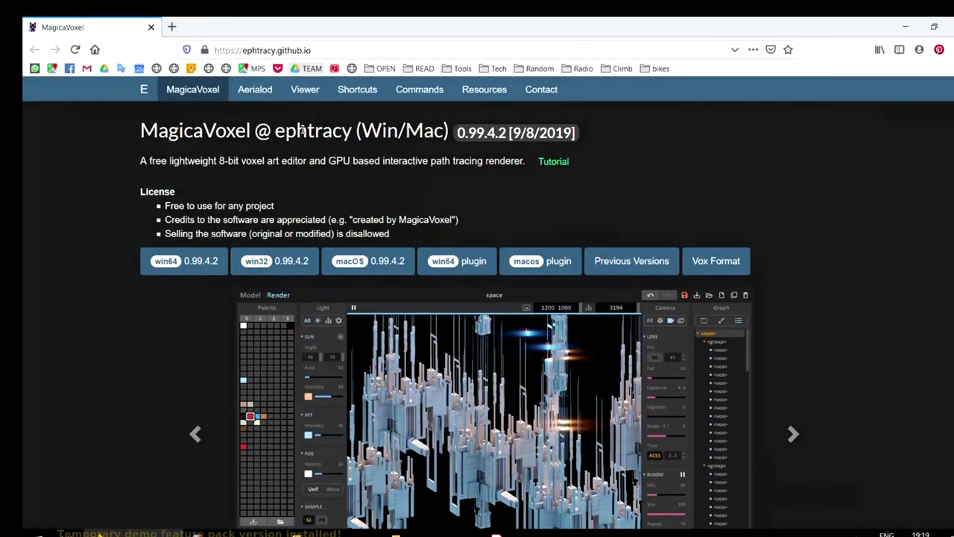
# Examine the MagicaVoxel web page, including its author heading, download options and example image gallery.
pyautogui.moveTo(285, 130); pyautogui.dragTo(366, 133)
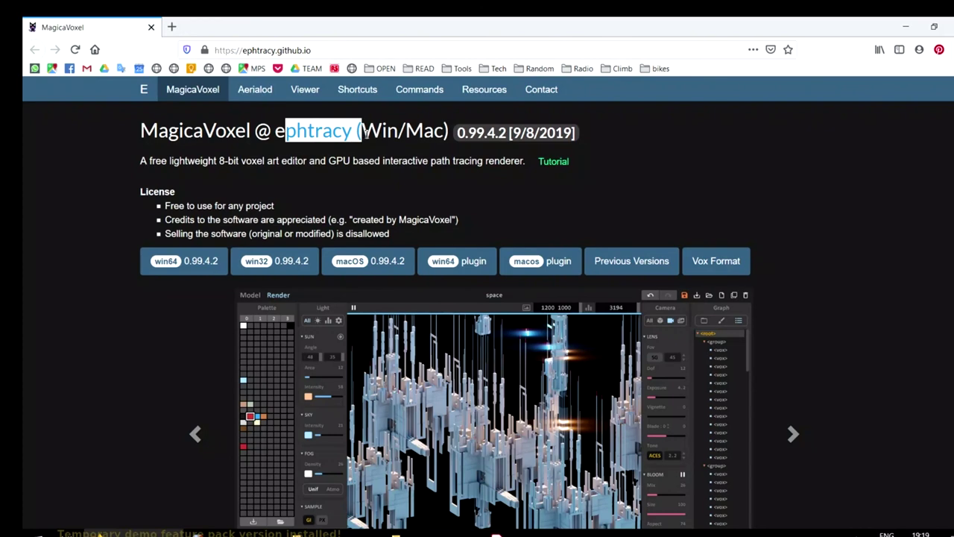
pyautogui.doubleClick(335, 133)
pyautogui.click(300, 140)
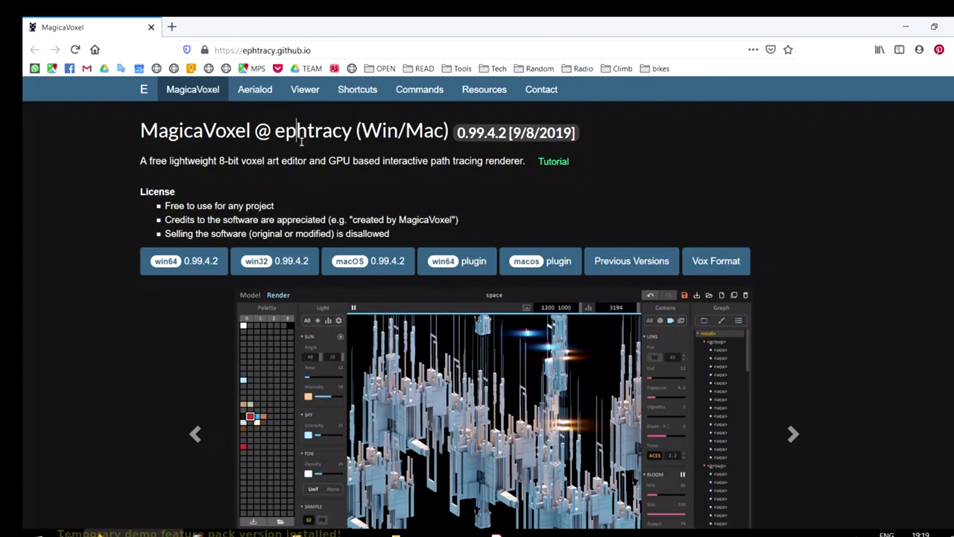
pyautogui.scroll(-3, 149, 394)
pyautogui.scroll(3, 752, 442)
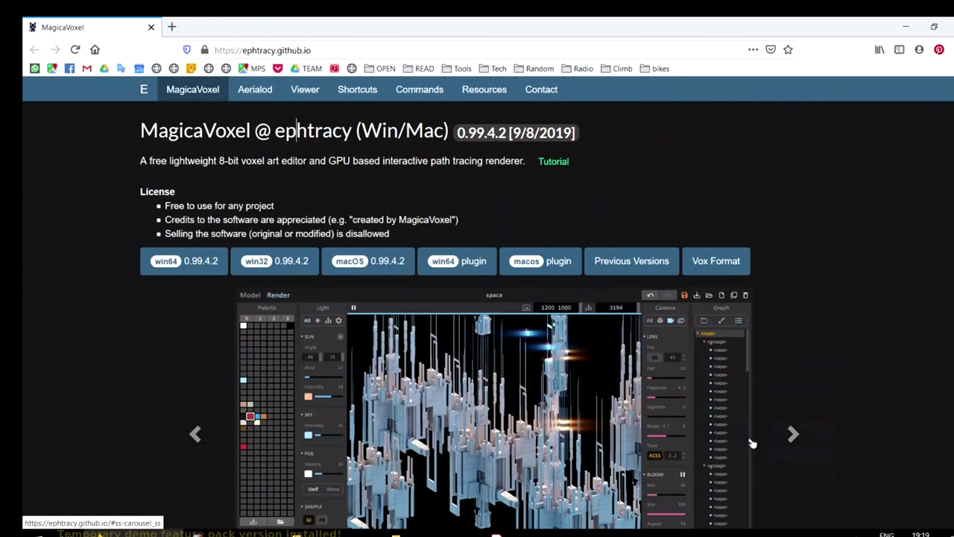
pyautogui.click(795, 435)
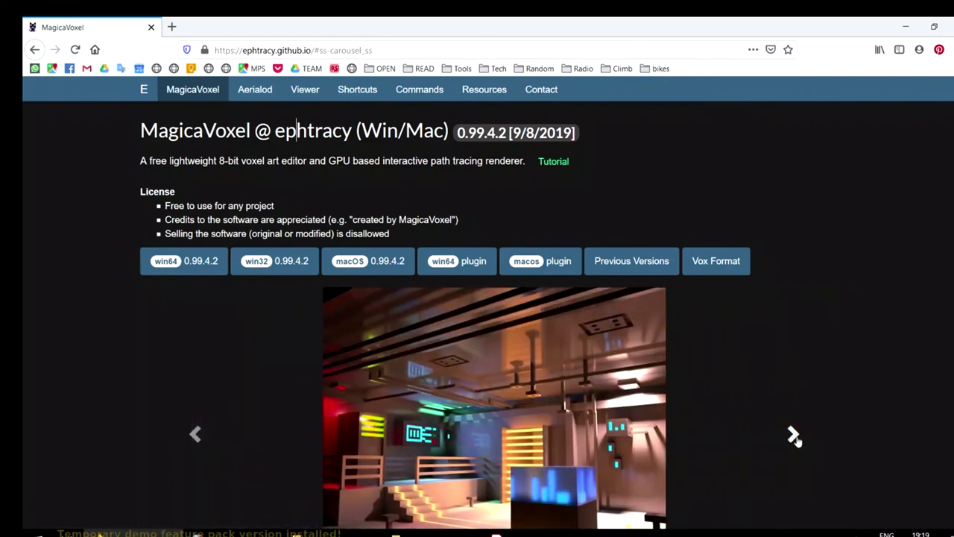
pyautogui.click(795, 435)
pyautogui.scroll(-1, 671, 458)
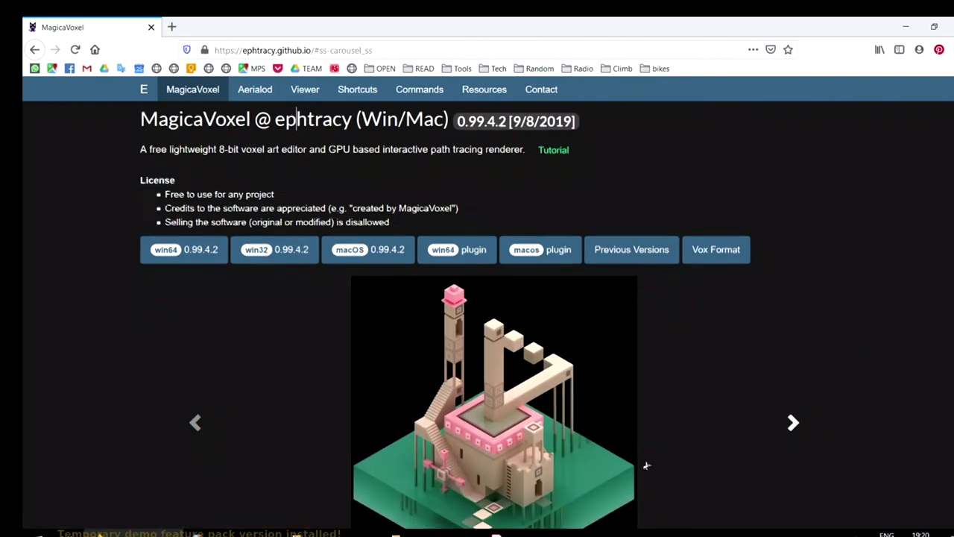
pyautogui.scroll(-2, 646, 465)
# Switch to the file explorer, check MagicaVoxel Viewer-win-mac inside 00-Soft/01-VOXELS, and return to the 01-VOXELS folder.
pyautogui.click(395, 532)
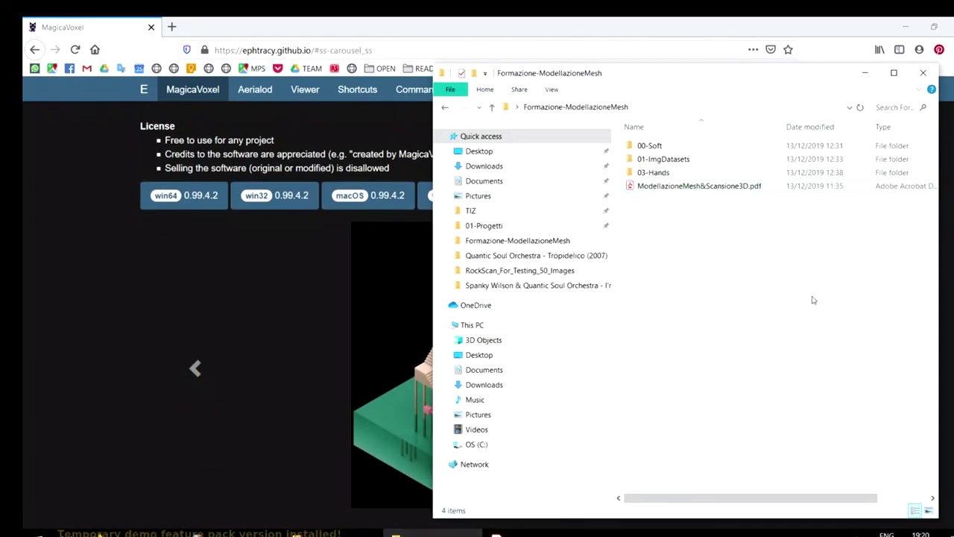
pyautogui.doubleClick(651, 146)
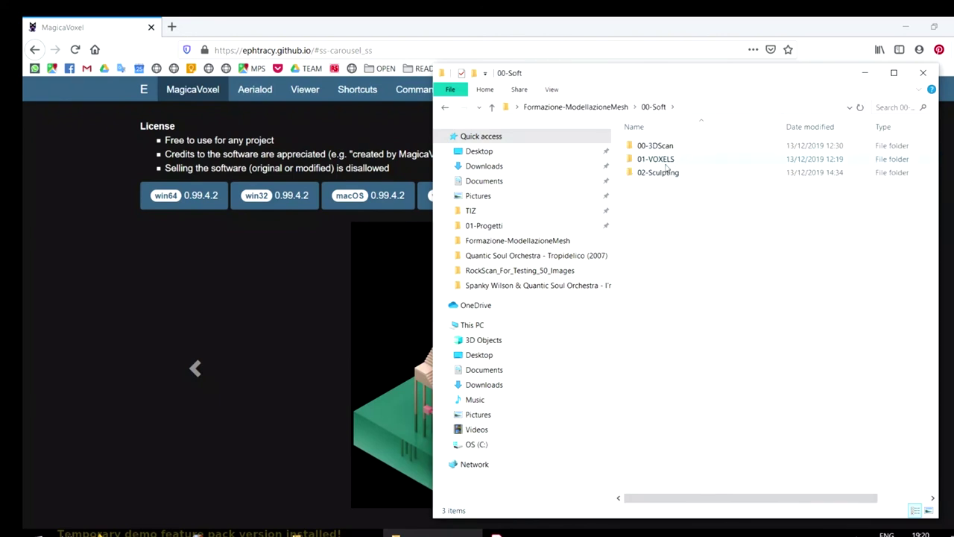
pyautogui.doubleClick(656, 159)
pyautogui.doubleClick(671, 159)
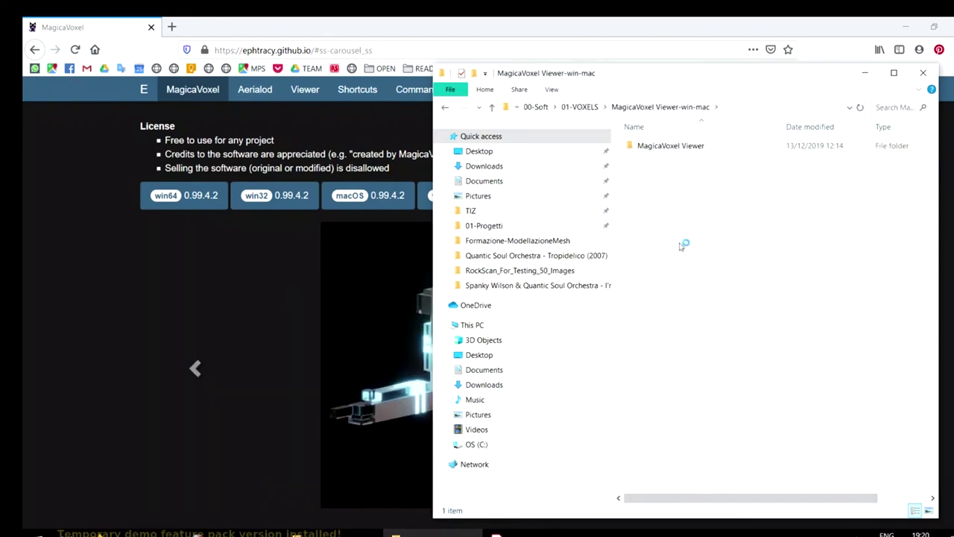
pyautogui.doubleClick(679, 147)
pyautogui.click(681, 107)
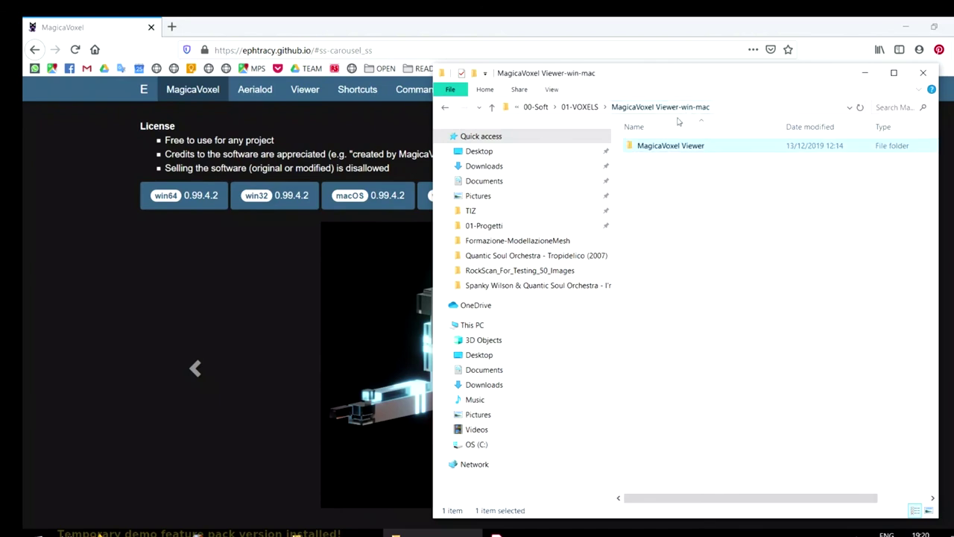
pyautogui.click(586, 107)
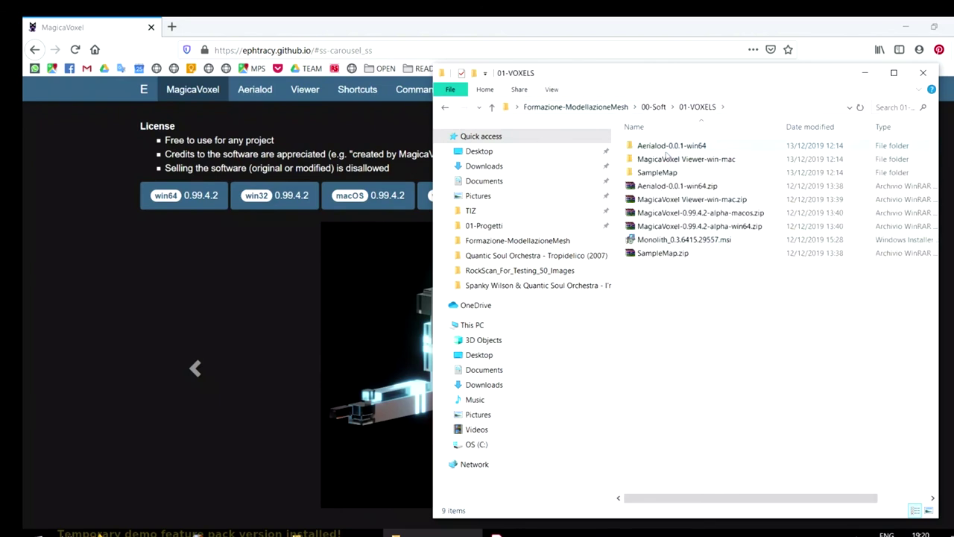
# Launch Aerialod.exe from the nested Aerialod-0.0.1-win64 folder and maximize its window.
pyautogui.doubleClick(669, 147)
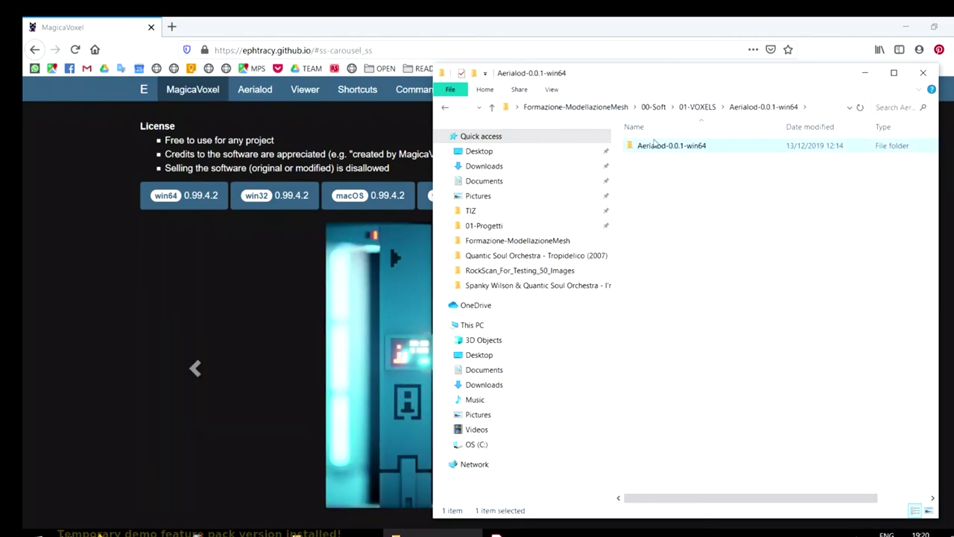
pyautogui.doubleClick(656, 145)
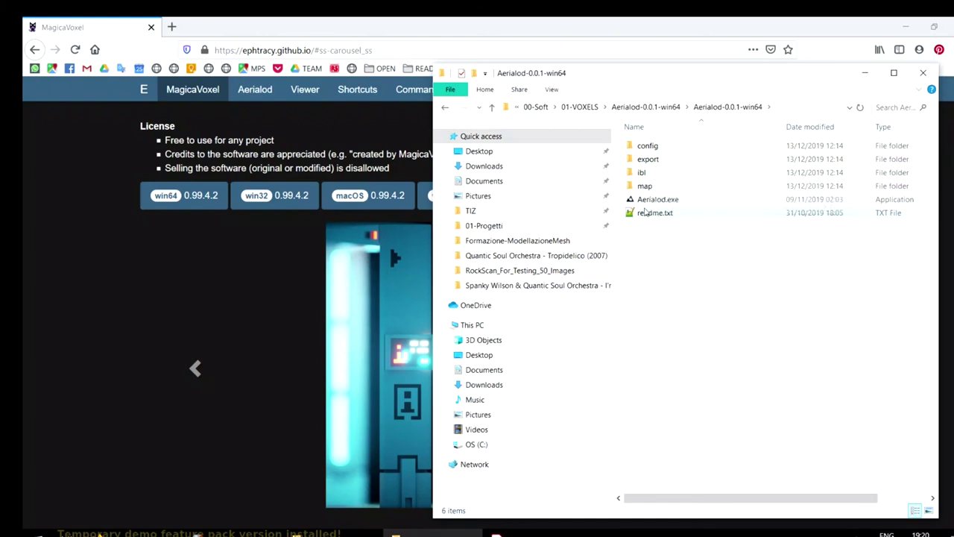
pyautogui.click(645, 201)
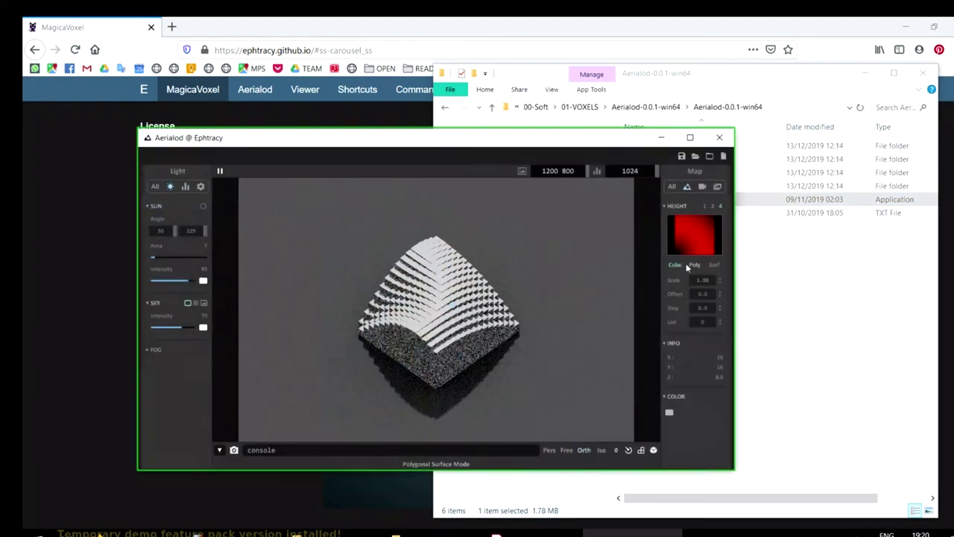
pyautogui.click(688, 138)
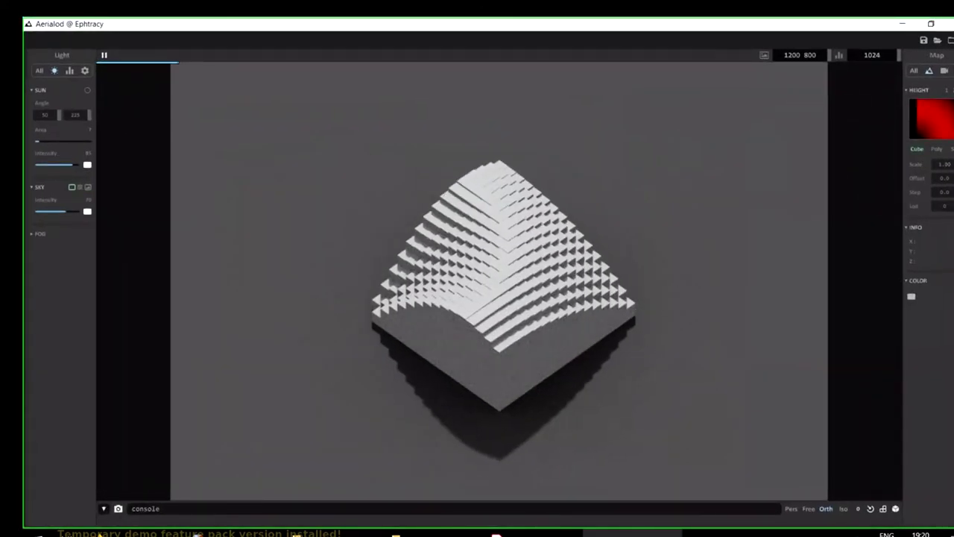
# Load SantaMonicaMountains.png as the height map and examine the cube relief of the terrain up close.
pyautogui.click(931, 138)
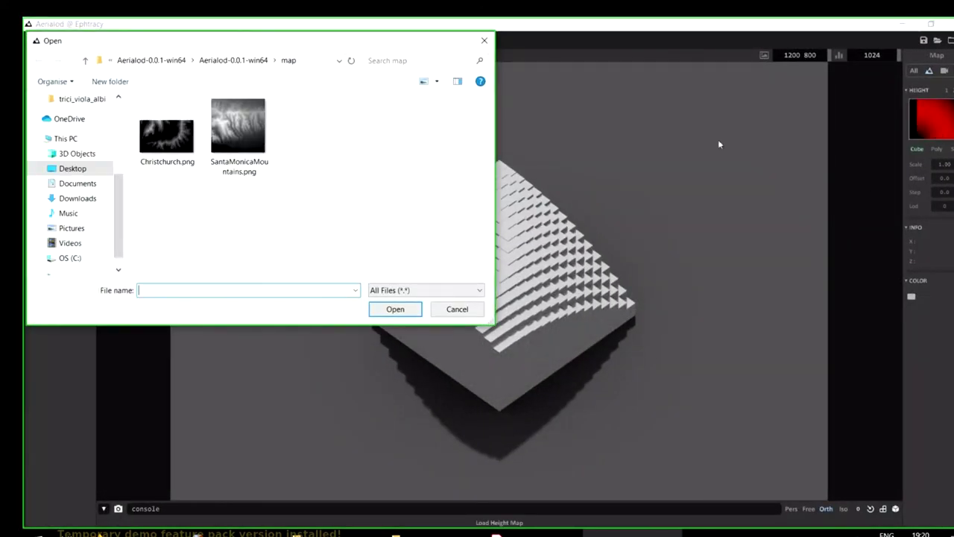
pyautogui.click(250, 152)
pyautogui.click(394, 308)
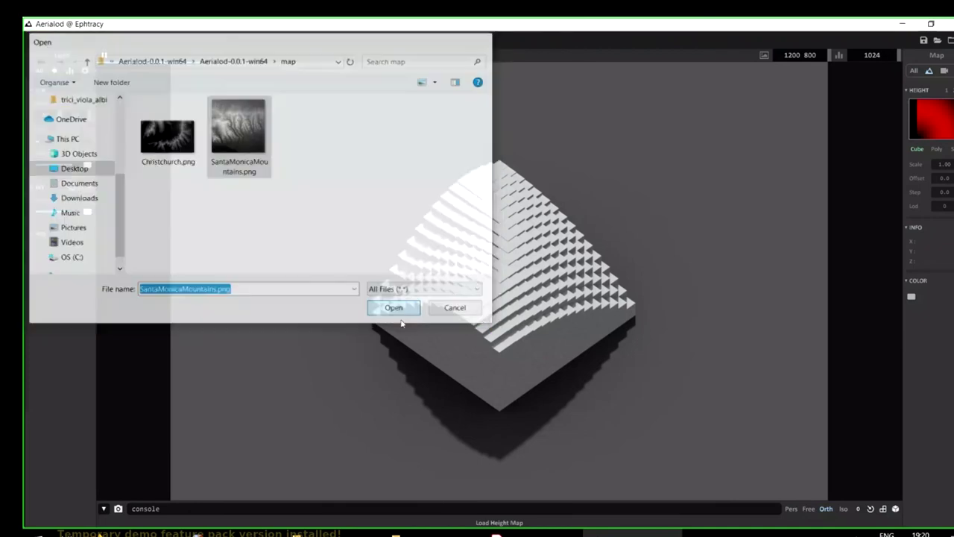
pyautogui.scroll(-3, 553, 370)
pyautogui.scroll(5, 553, 370)
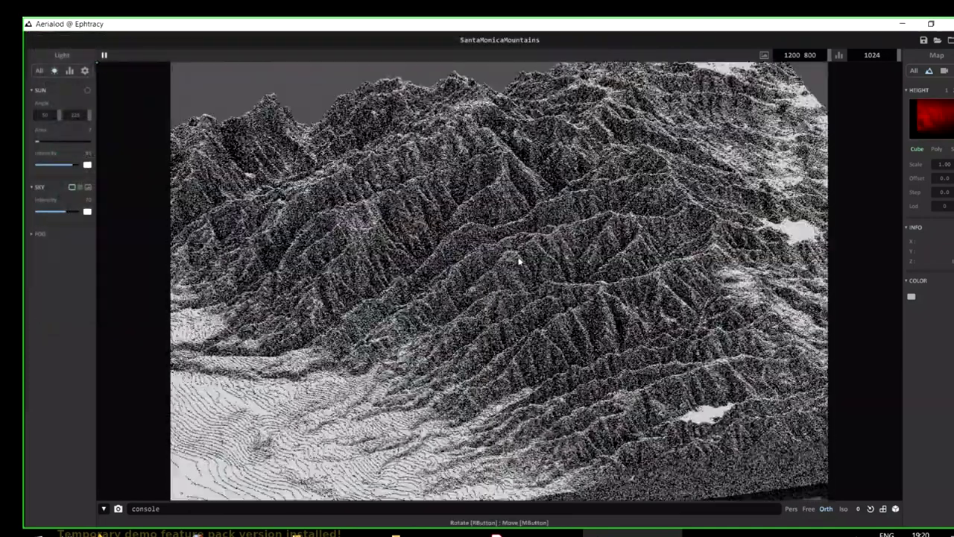
pyautogui.scroll(5, 548, 307)
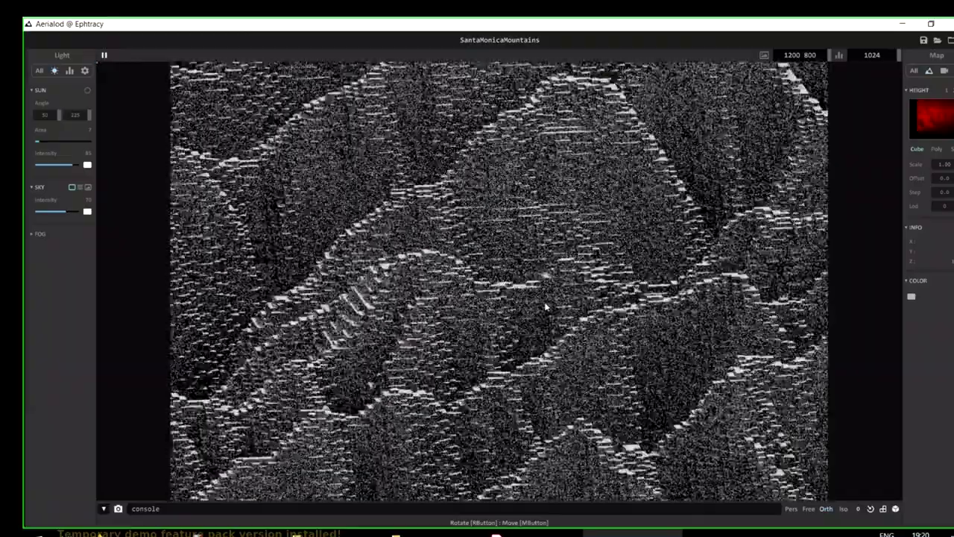
pyautogui.scroll(-3, 509, 382)
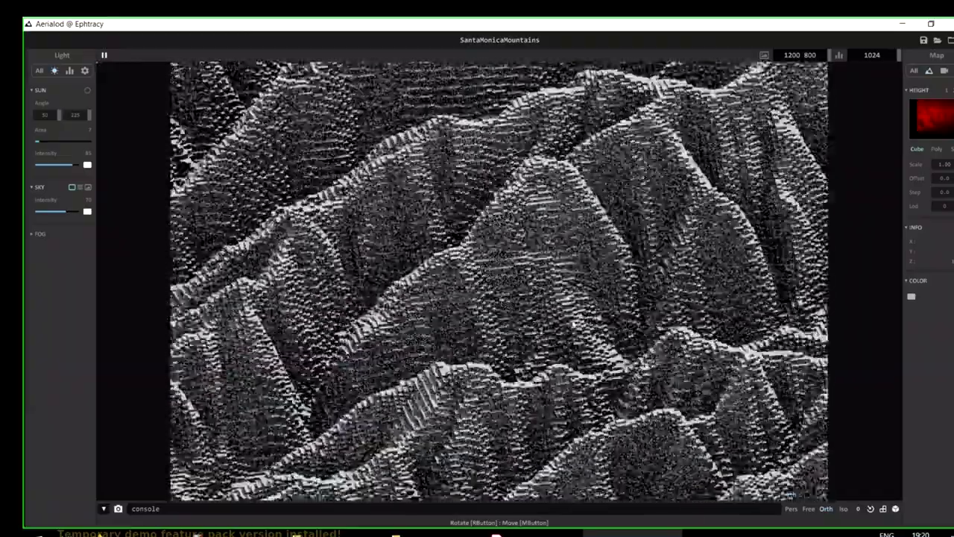
pyautogui.scroll(4, 510, 382)
pyautogui.scroll(-2, 513, 373)
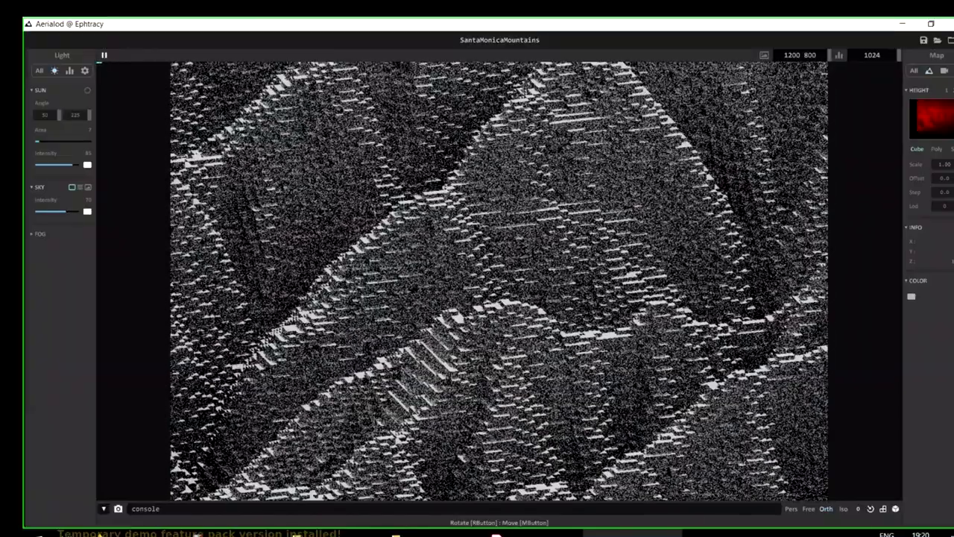
# Review the map and export settings, and set the height map to the Poly surface mode.
pyautogui.click(895, 509)
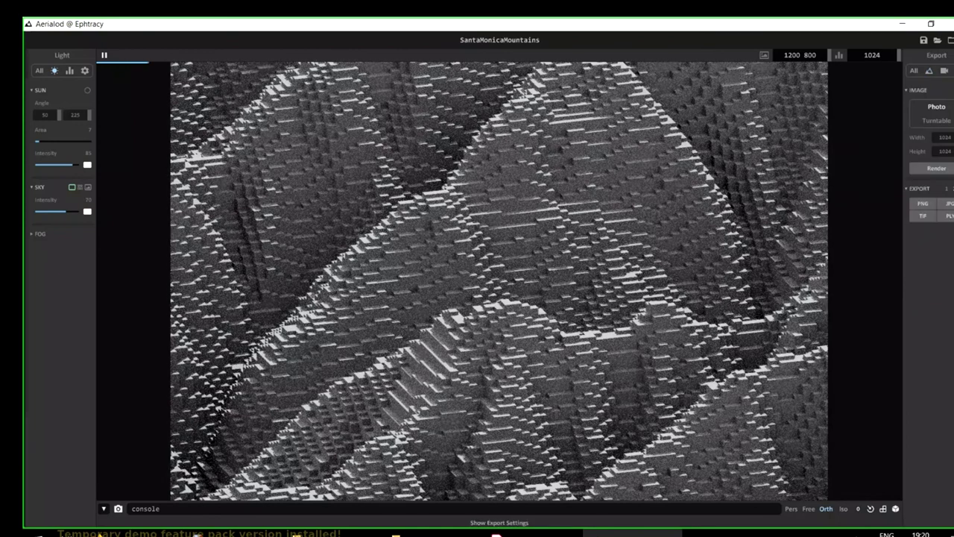
pyautogui.click(931, 70)
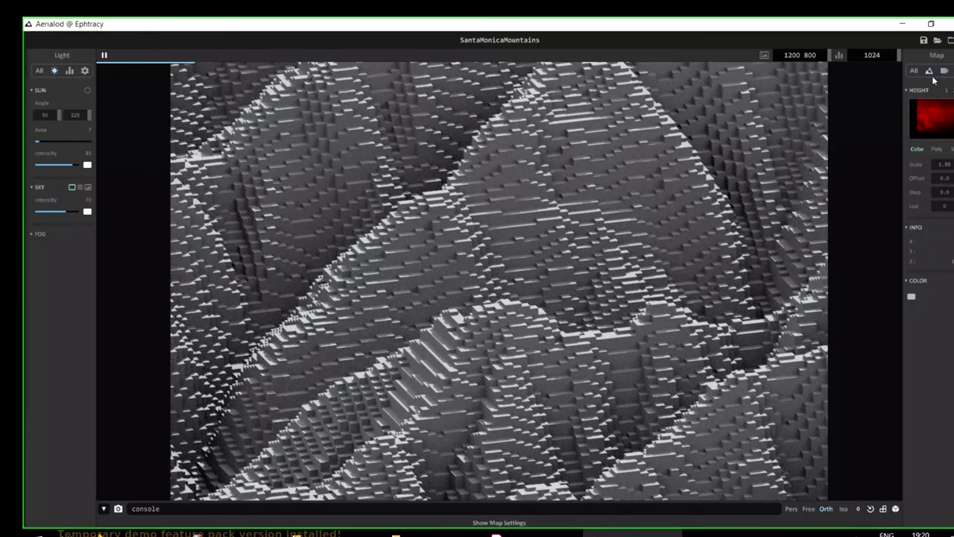
pyautogui.click(914, 71)
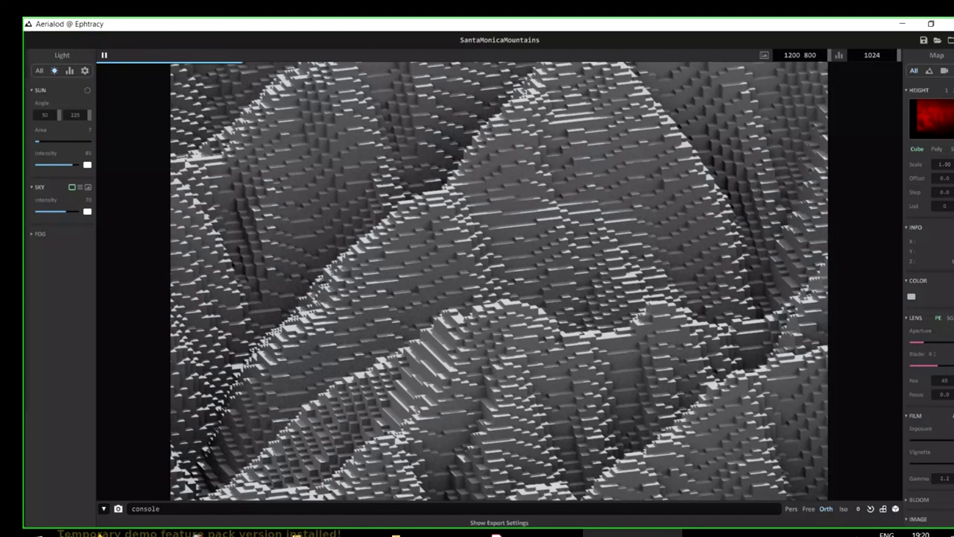
pyautogui.click(896, 509)
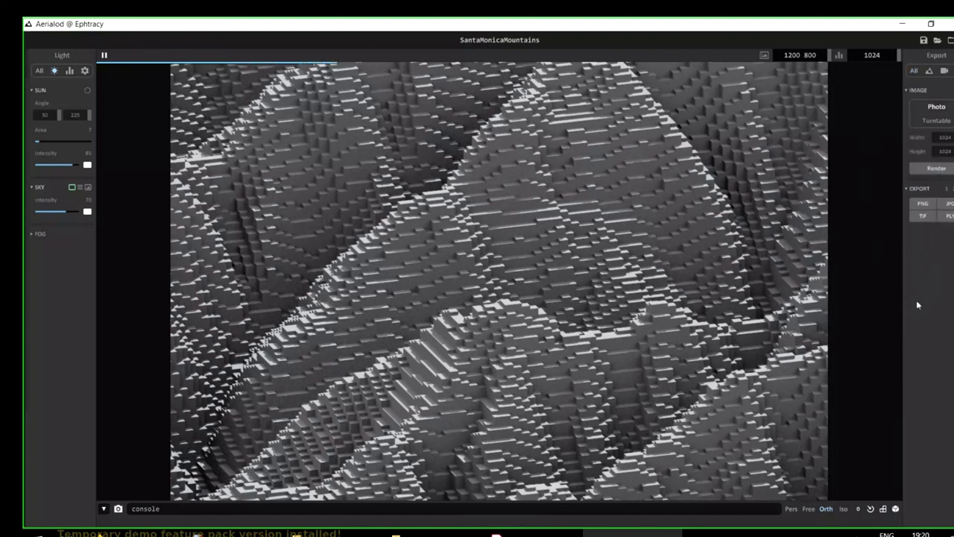
pyautogui.click(929, 72)
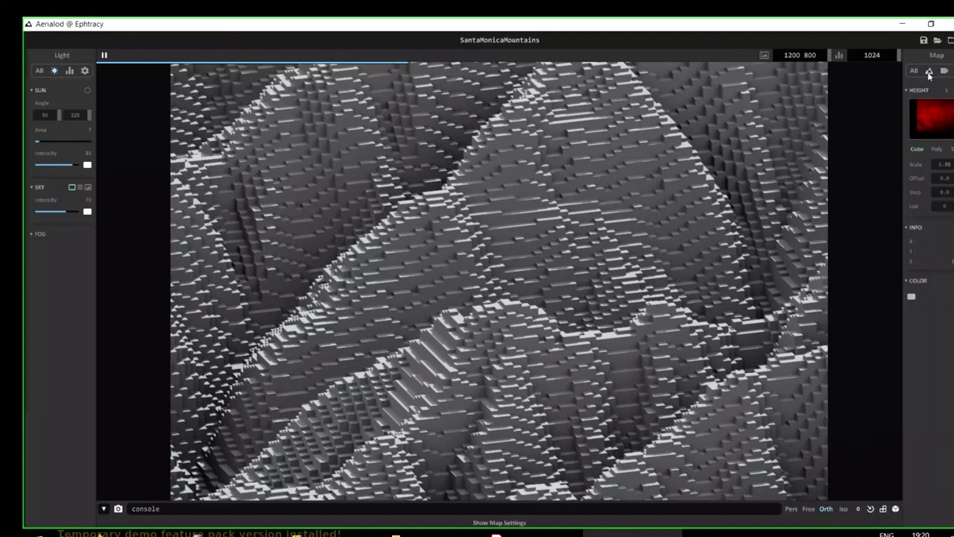
pyautogui.click(938, 150)
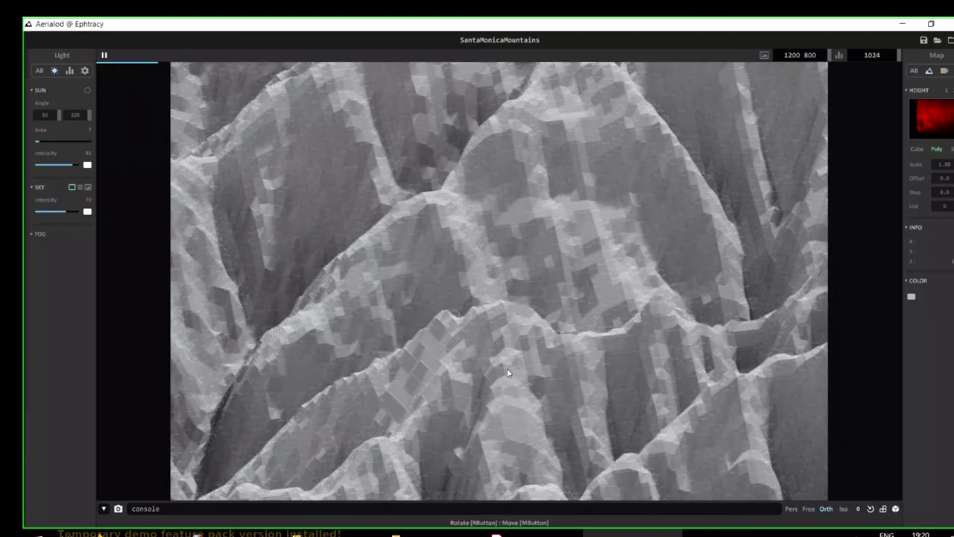
pyautogui.scroll(-2, 507, 373)
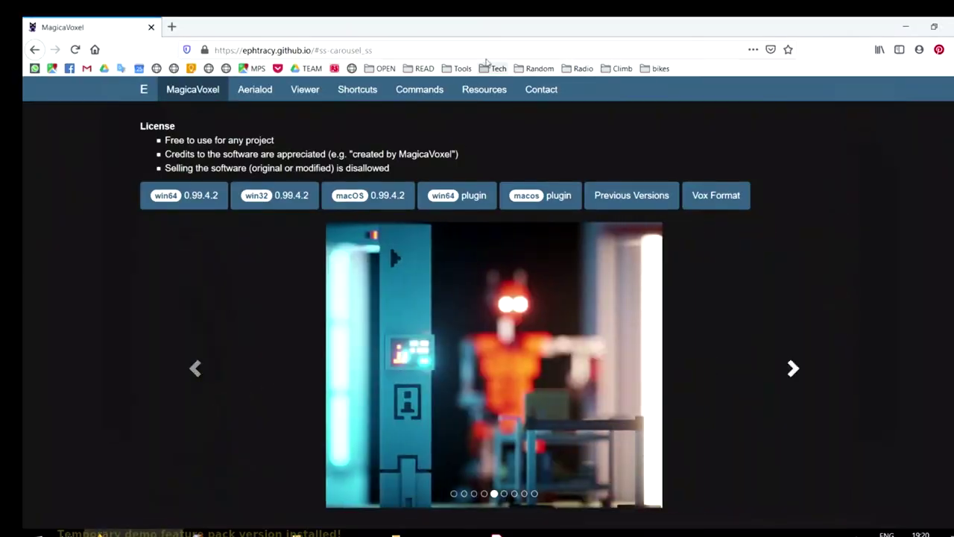
# Search the web for "sir carma" in a new browser tab and show the image results.
pyautogui.click(171, 27)
pyautogui.write('s')
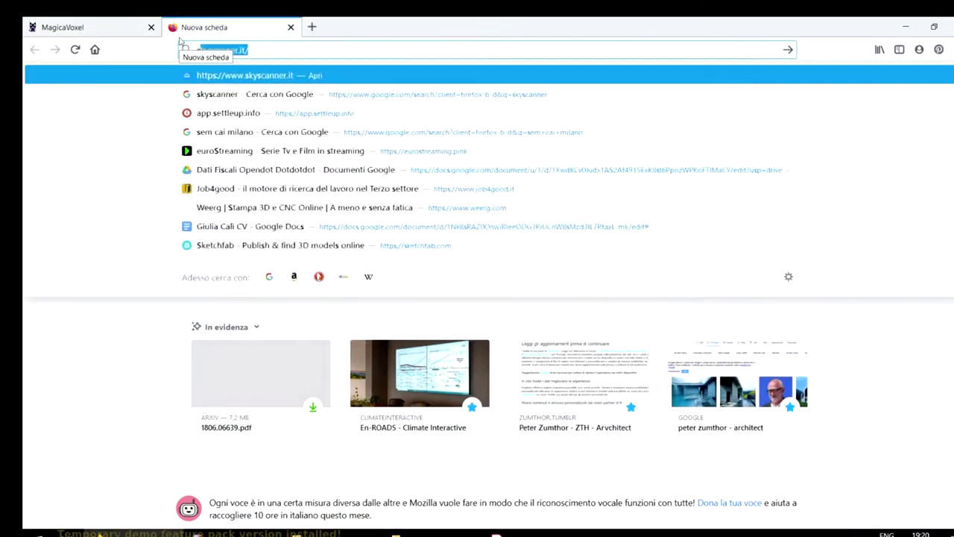
pyautogui.write('ir carma')
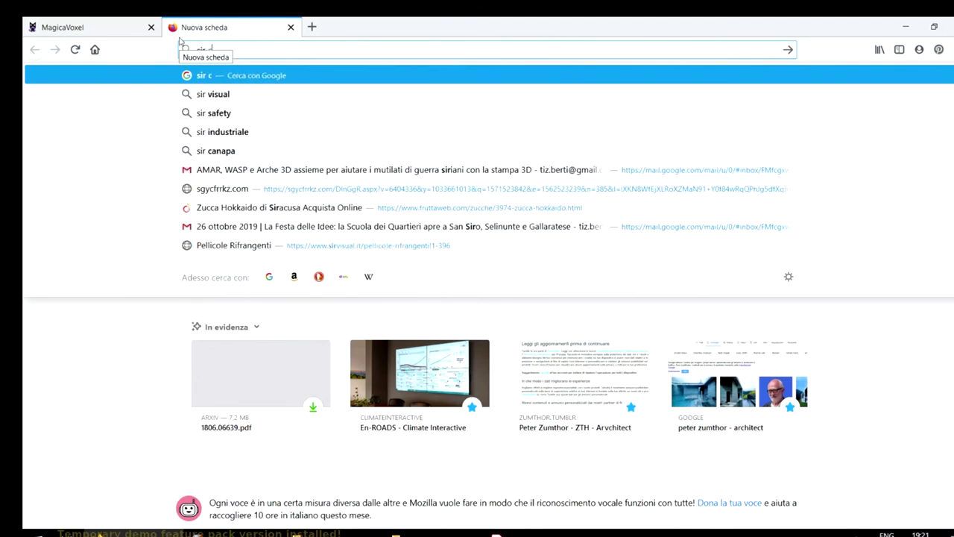
pyautogui.press('Return')
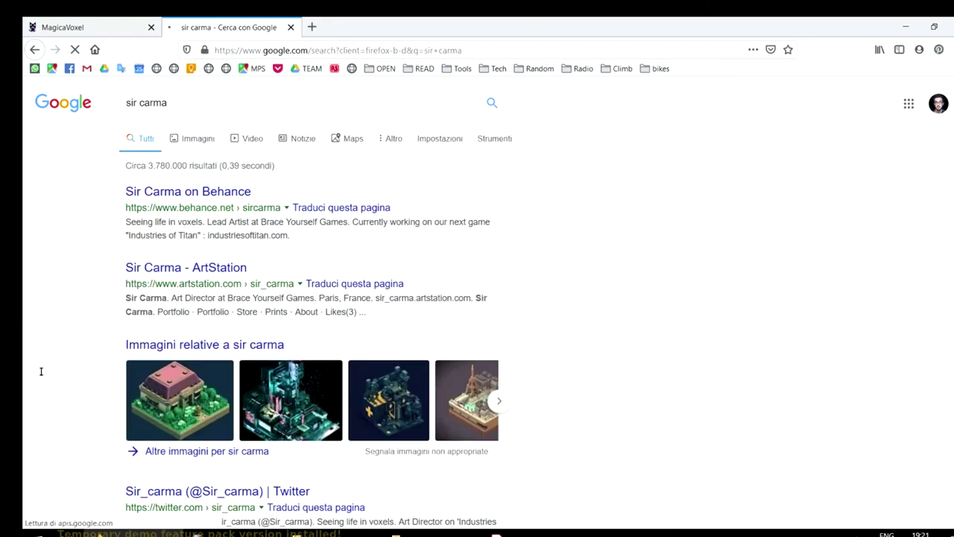
pyautogui.click(154, 349)
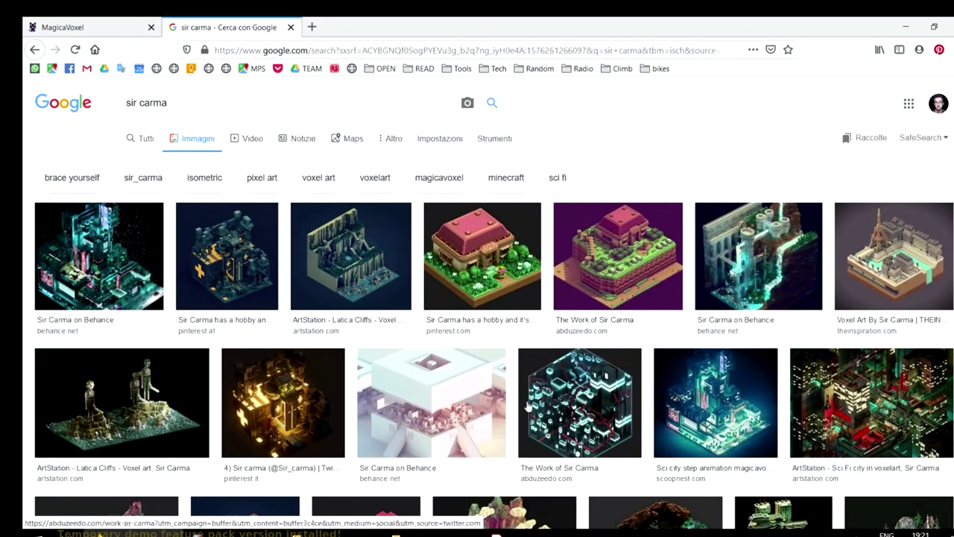
# Switch to the file explorer and extract MagicaVoxel-0.99.4.2-alpha-win64.zip into its own folder inside 01-VOXELS.
pyautogui.hotkey('alt', 'Tab')
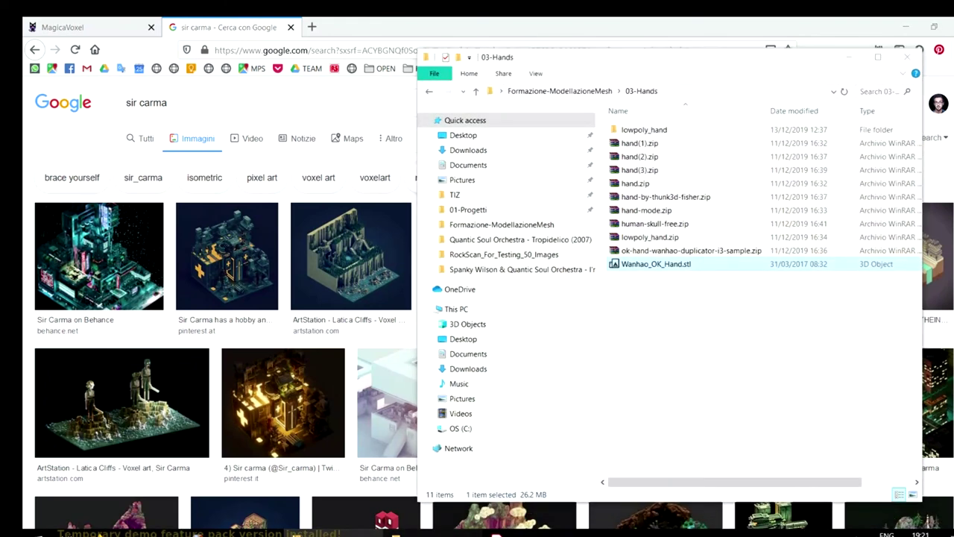
pyautogui.click(653, 107)
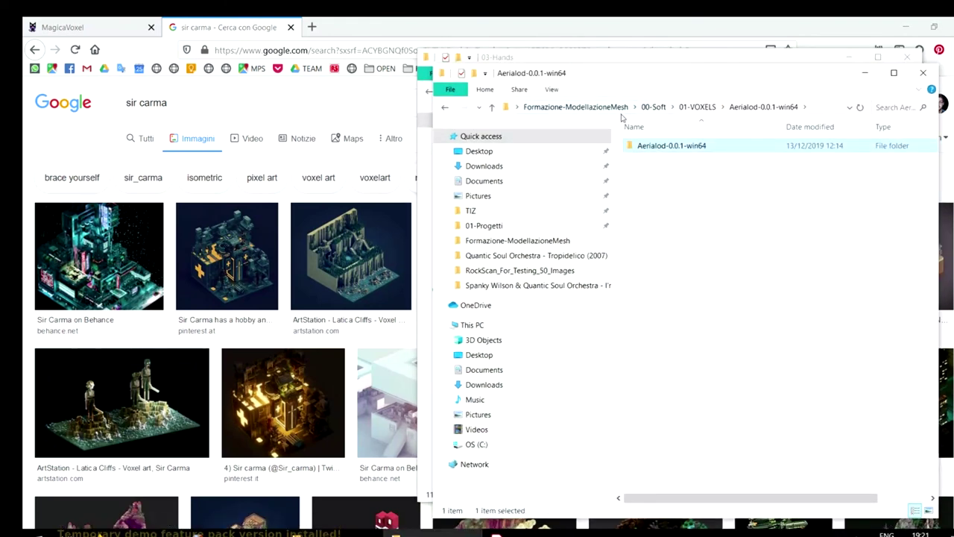
pyautogui.click(689, 109)
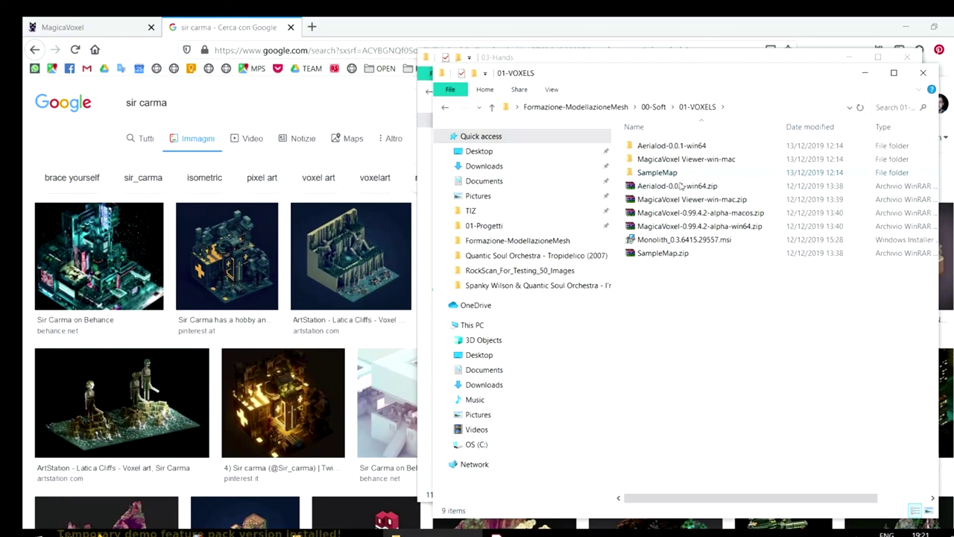
pyautogui.rightClick(680, 202)
pyautogui.click(661, 214)
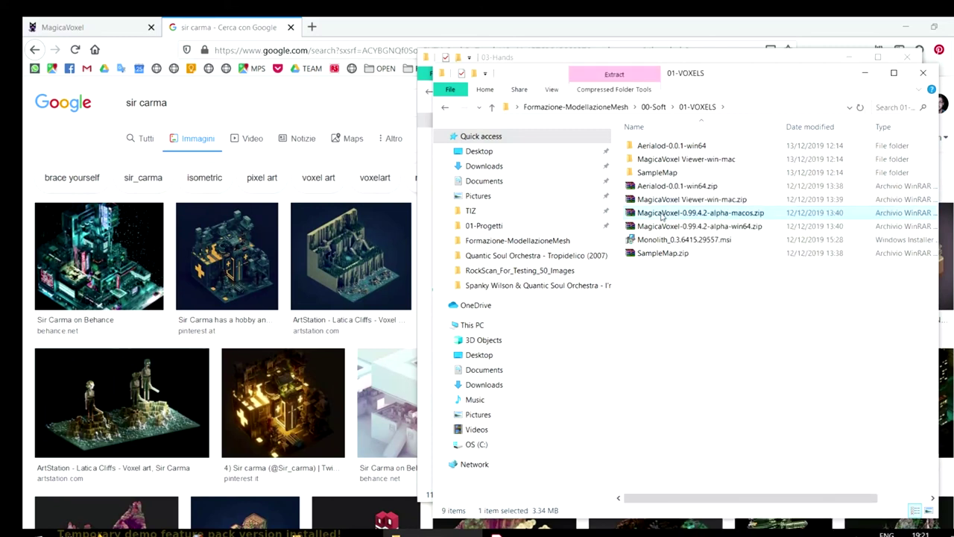
pyautogui.click(667, 225)
pyautogui.rightClick(669, 226)
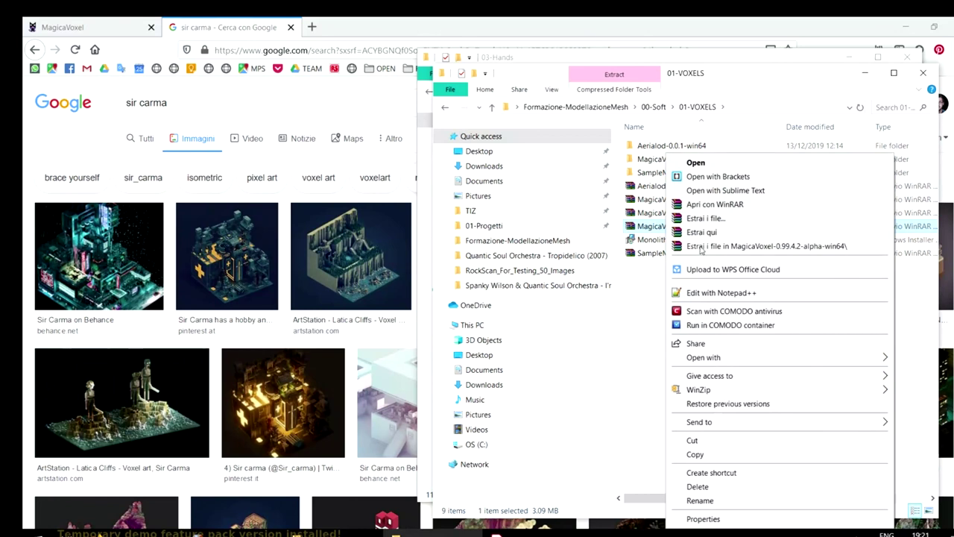
pyautogui.click(700, 246)
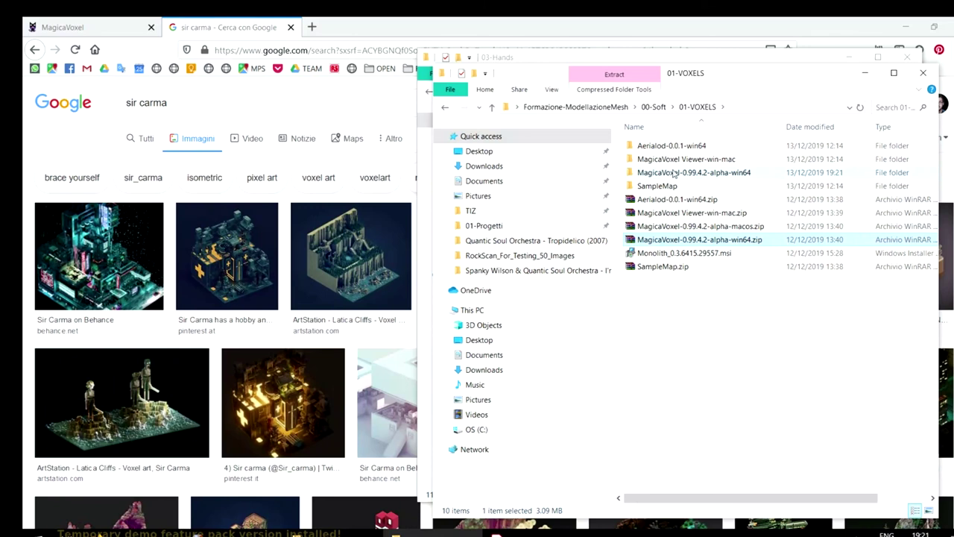
# Launch MagicaVoxel.exe from the nested MagicaVoxel-0.99.4.2-alpha-win64 folder and maximize its window.
pyautogui.doubleClick(673, 173)
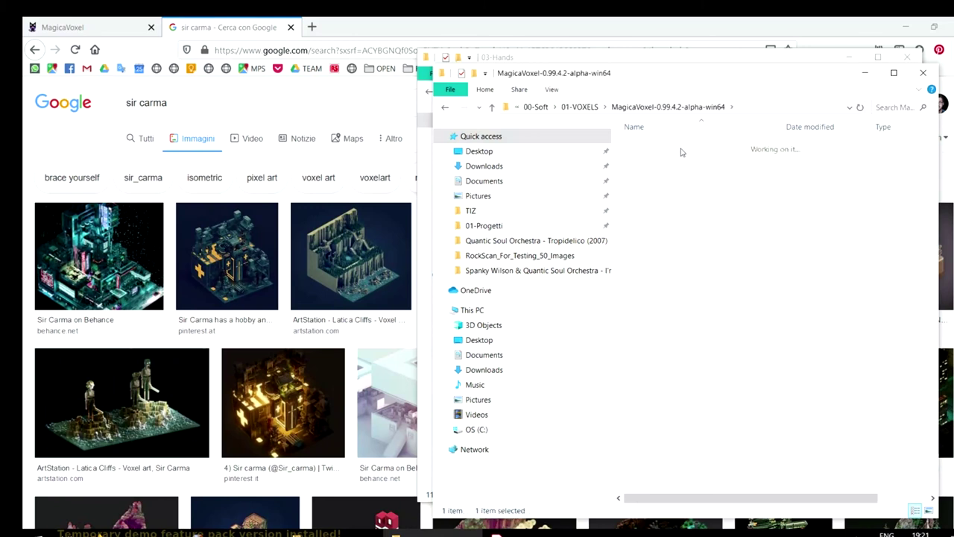
pyautogui.doubleClick(681, 149)
pyautogui.doubleClick(657, 241)
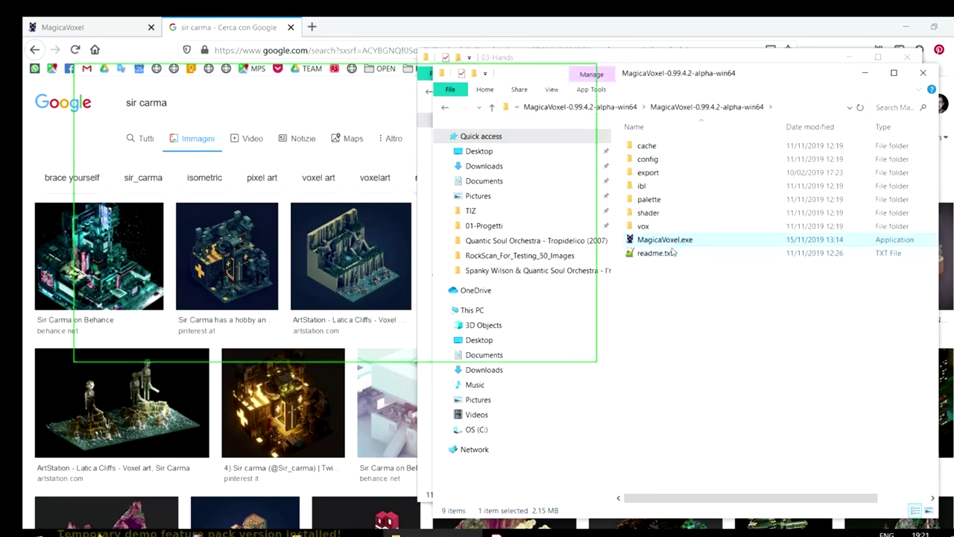
pyautogui.click(551, 74)
# Erase overlapping rectangular recesses from the side faces of the default cube with the Box brush.
pyautogui.moveTo(534, 294)
pyautogui.mouseDown()
pyautogui.moveTo(451, 375)
pyautogui.moveTo(331, 383)
pyautogui.mouseUp()
pyautogui.moveTo(494, 298); pyautogui.dragTo(424, 392)
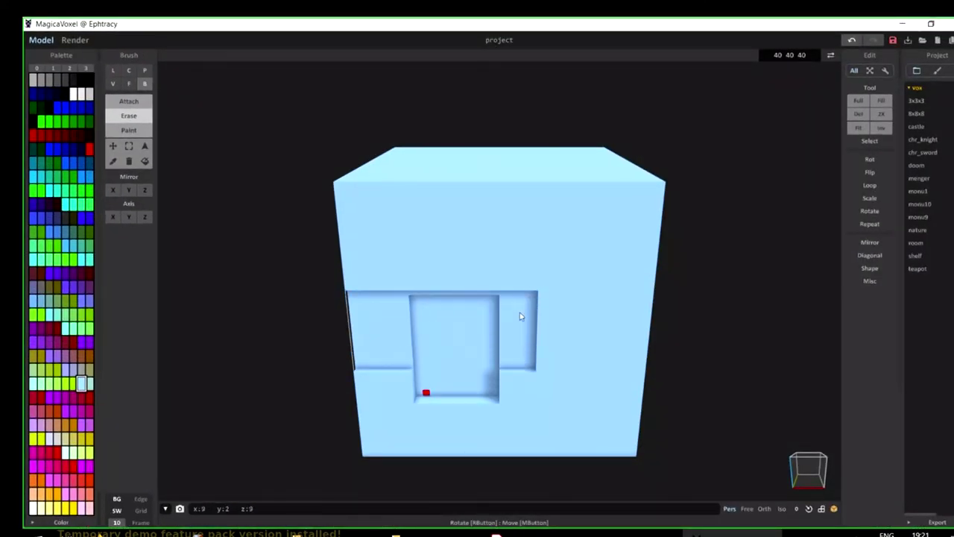
pyautogui.moveTo(551, 246); pyautogui.dragTo(424, 405)
pyautogui.moveTo(600, 225); pyautogui.dragTo(525, 266)
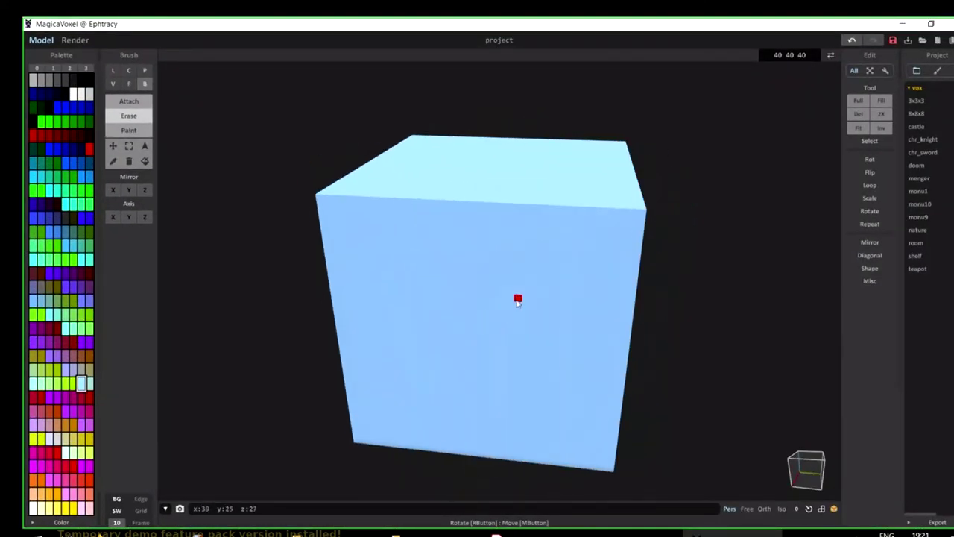
pyautogui.moveTo(521, 283); pyautogui.dragTo(384, 403)
pyautogui.moveTo(566, 265)
pyautogui.mouseDown()
pyautogui.moveTo(368, 314)
pyautogui.moveTo(343, 273)
pyautogui.mouseUp()
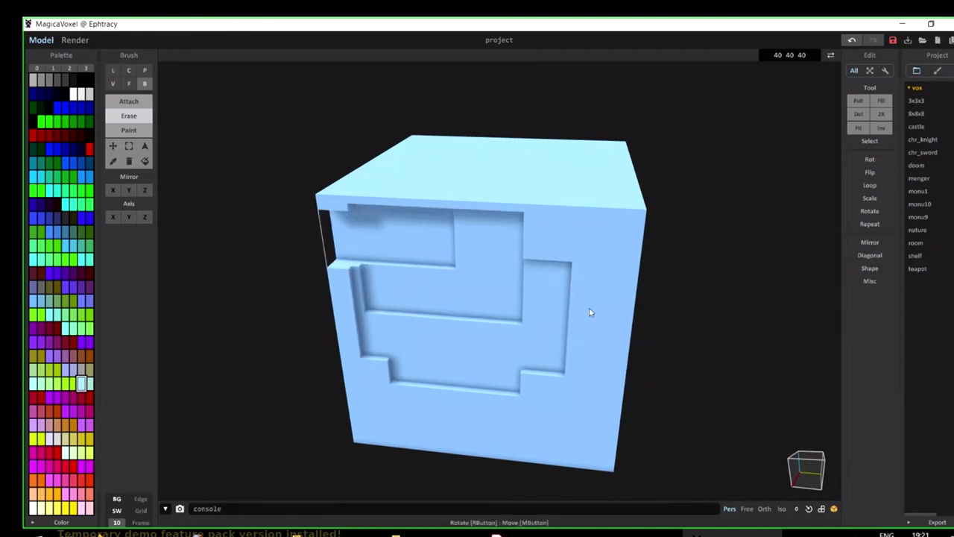
# Select a dark red colour, erase another rectangle from the cube's recessed side, and attach dark red voxels over that face.
pyautogui.moveTo(422, 339)
pyautogui.mouseDown(button='right')
pyautogui.moveTo(503, 327)
pyautogui.moveTo(571, 351)
pyautogui.mouseUp(button='right')
pyautogui.click(81, 355)
pyautogui.click(48, 328)
pyautogui.moveTo(521, 243); pyautogui.dragTo(429, 328)
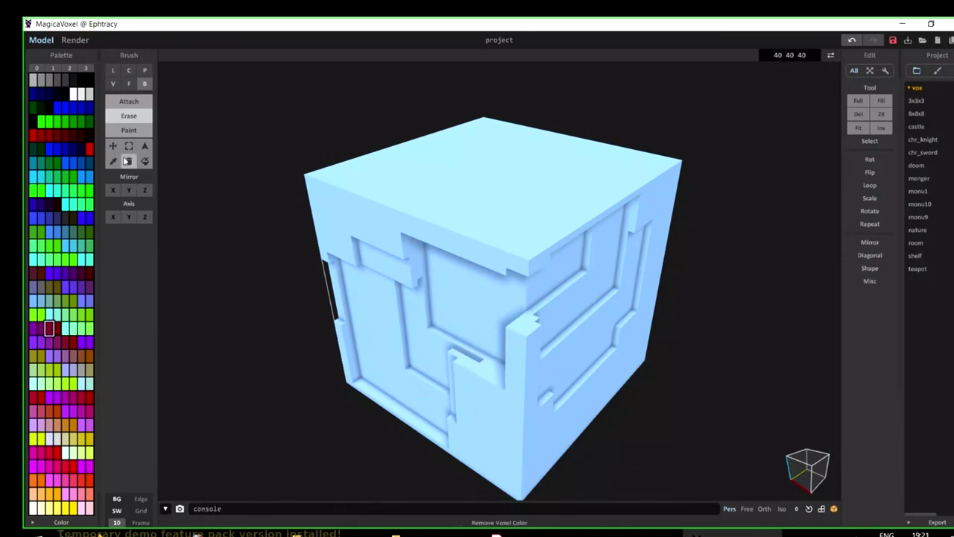
pyautogui.click(128, 101)
pyautogui.moveTo(377, 319)
pyautogui.mouseDown()
pyautogui.moveTo(421, 328)
pyautogui.moveTo(453, 358)
pyautogui.moveTo(447, 409)
pyautogui.moveTo(517, 370)
pyautogui.moveTo(395, 393)
pyautogui.moveTo(428, 378)
pyautogui.moveTo(357, 374)
pyautogui.moveTo(392, 373)
pyautogui.mouseUp()
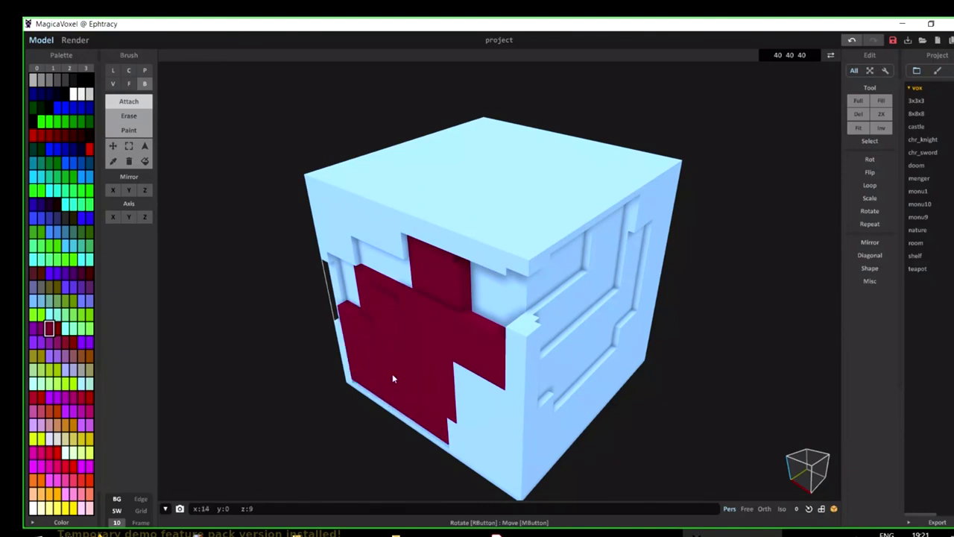
# Discard the cube edits and preview the menger, castle, 8x8x8 and 3x3x3 sample models.
pyautogui.click(921, 179)
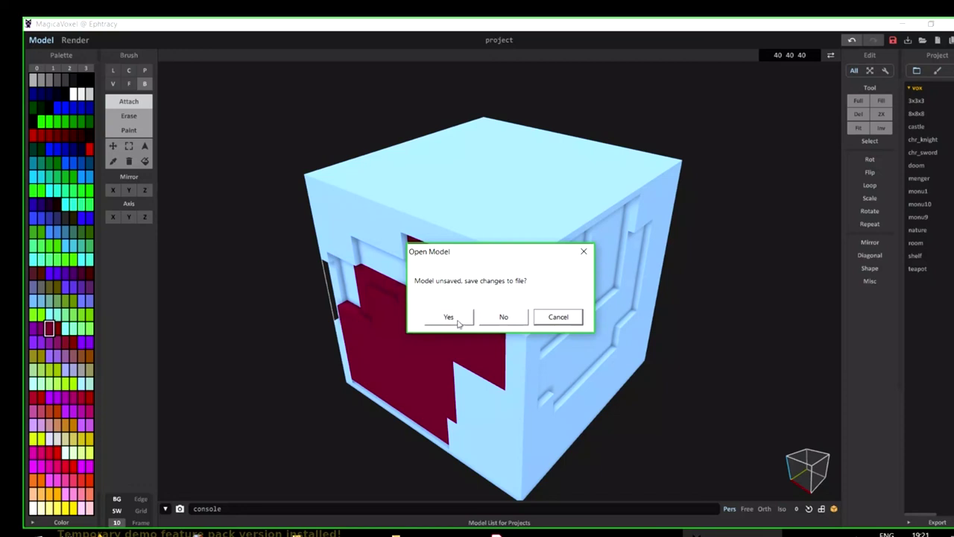
pyautogui.click(502, 318)
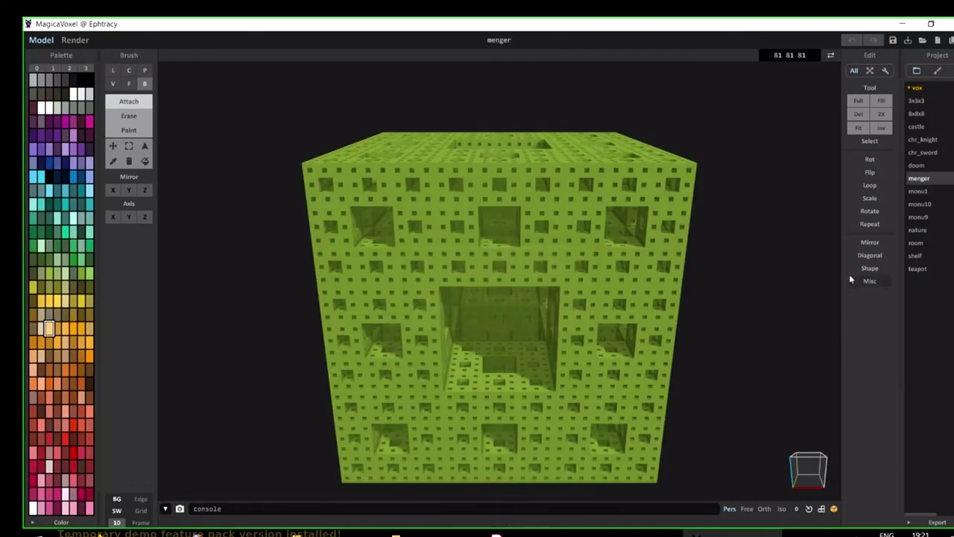
pyautogui.click(918, 127)
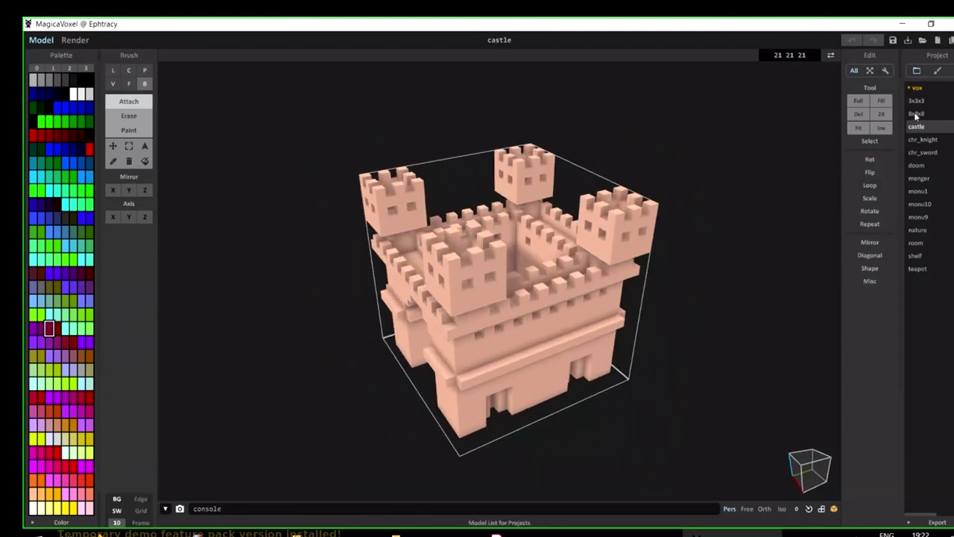
pyautogui.click(921, 118)
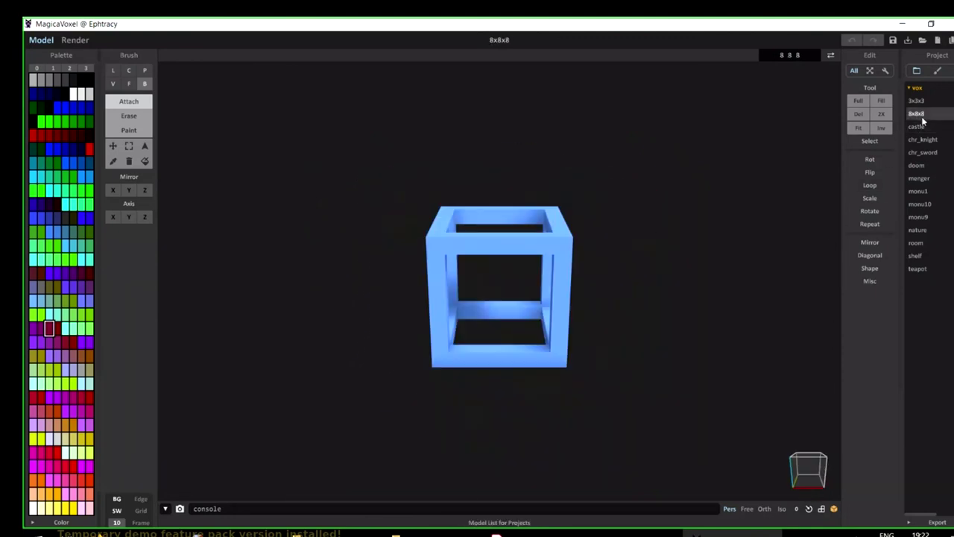
pyautogui.click(916, 101)
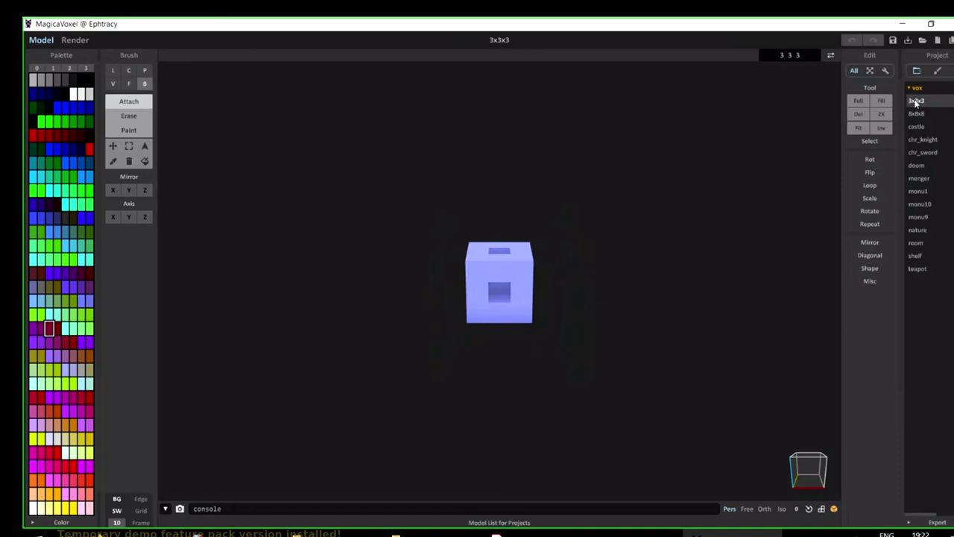
# Open the monu10 sample model and inspect its stairs and patterned walls up close and as a whole.
pyautogui.click(920, 205)
pyautogui.moveTo(611, 304); pyautogui.dragTo(650, 307, button='right')
pyautogui.scroll(10, 531, 285)
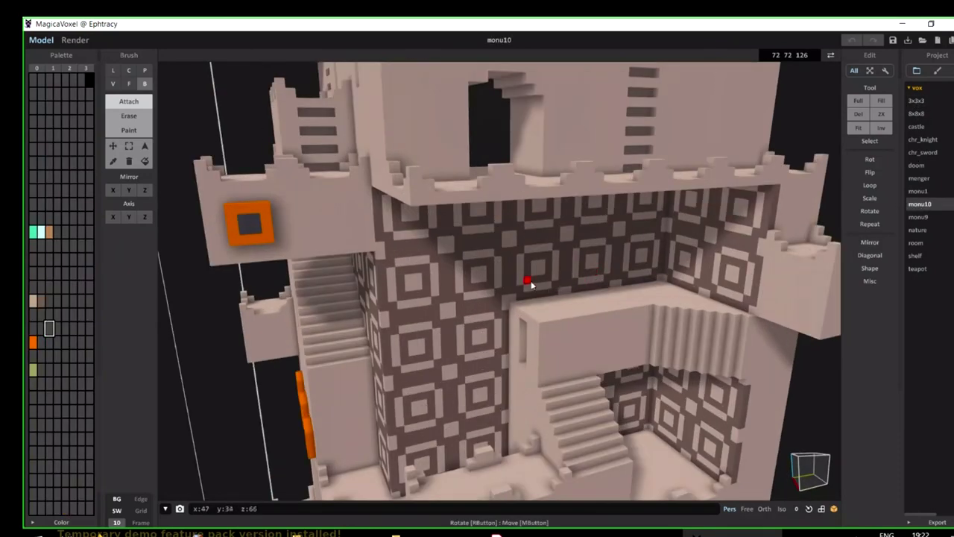
pyautogui.scroll(-10, 531, 285)
pyautogui.moveTo(571, 315); pyautogui.dragTo(551, 321, button='right')
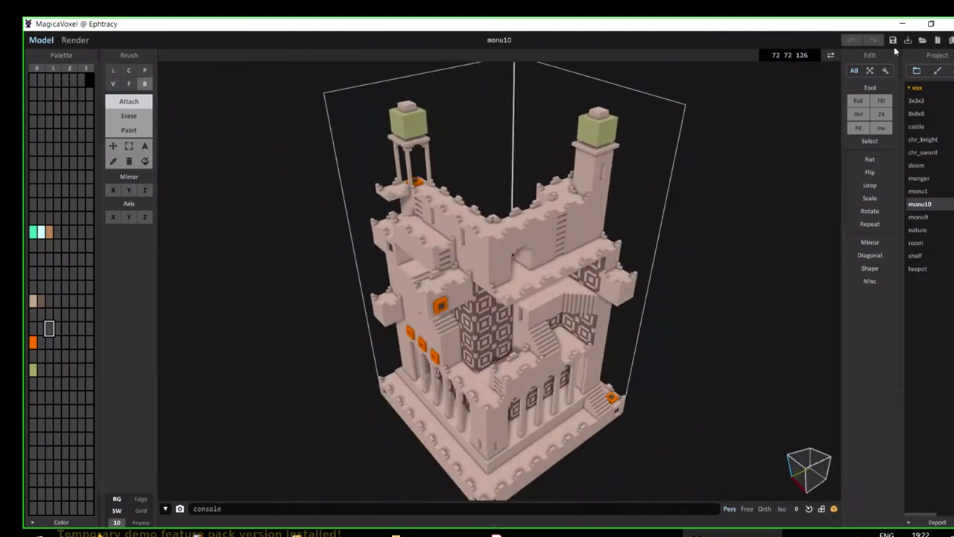
# Render the monu10 model and examine the rendered building from several angles and distances.
pyautogui.click(80, 40)
pyautogui.moveTo(235, 253); pyautogui.dragTo(388, 326, button='right')
pyautogui.scroll(3, 335, 169)
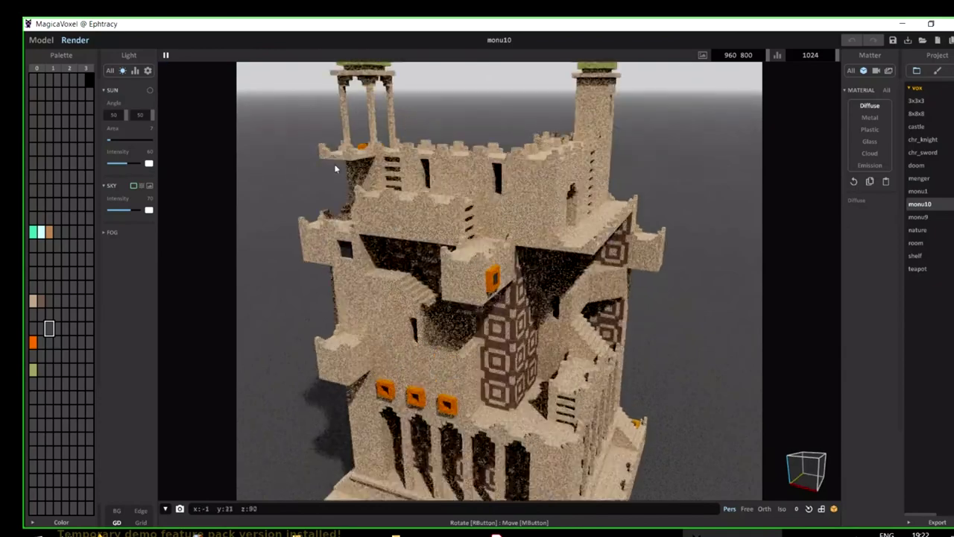
pyautogui.scroll(2, 335, 168)
pyautogui.moveTo(335, 168); pyautogui.dragTo(417, 276, button='right')
pyautogui.scroll(3, 459, 304)
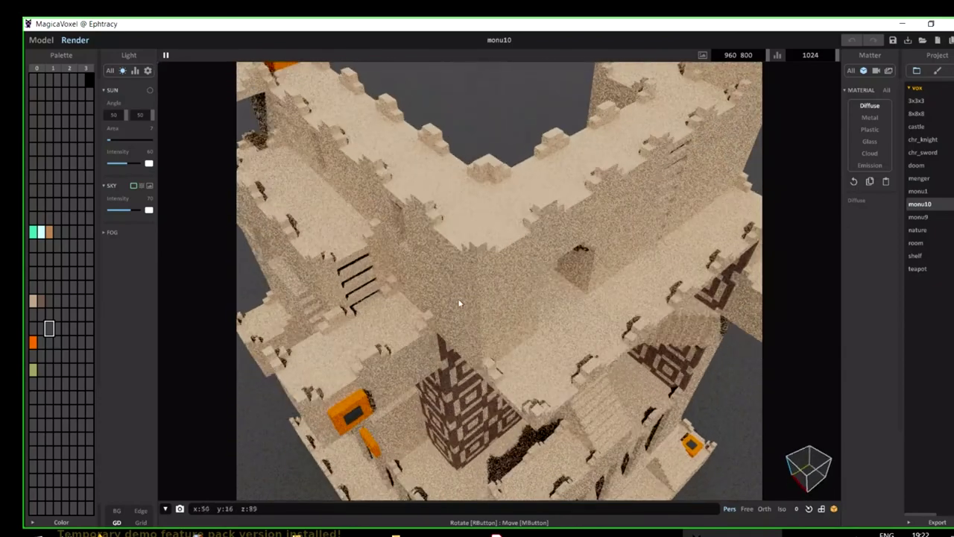
pyautogui.scroll(-5, 459, 303)
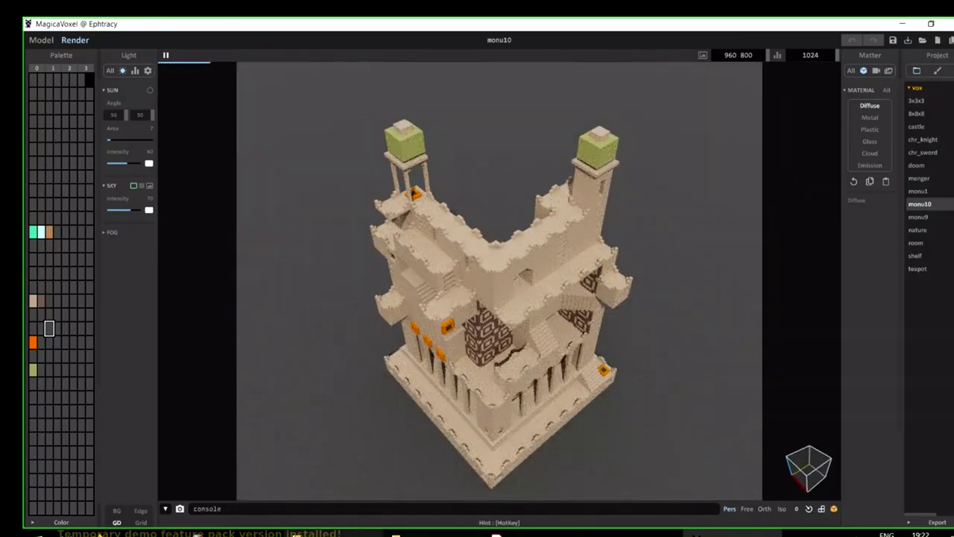
# Switch to the browser, open the ephtracy Twitter profile from the MagicaVoxel site's contact page, and browse its voxel art posts.
pyautogui.hotkey('alt', 'Tab')
pyautogui.click(116, 30)
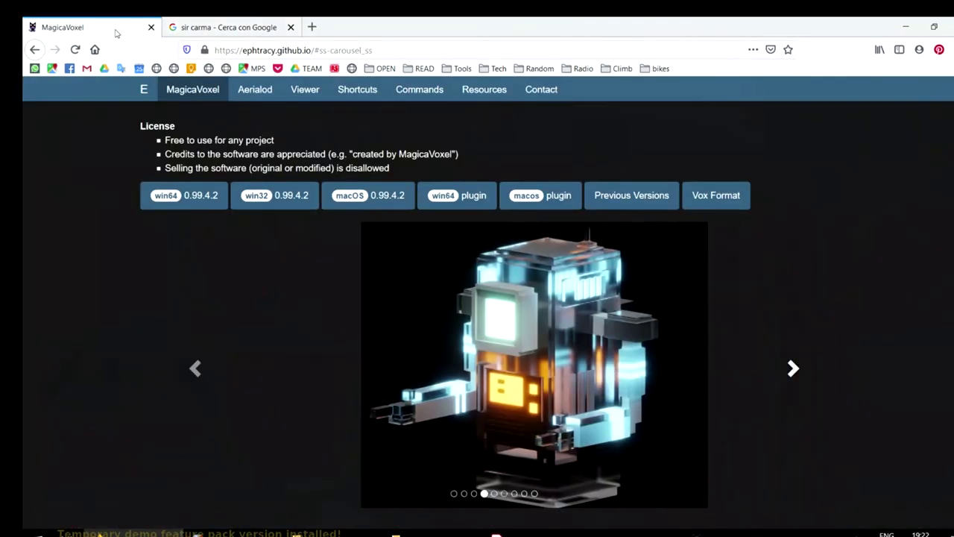
pyautogui.click(541, 89)
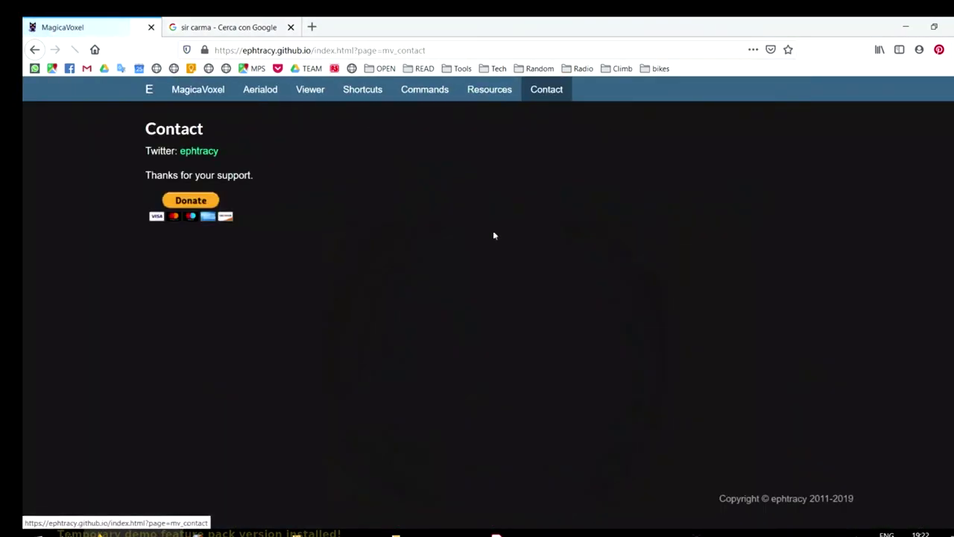
pyautogui.click(199, 154)
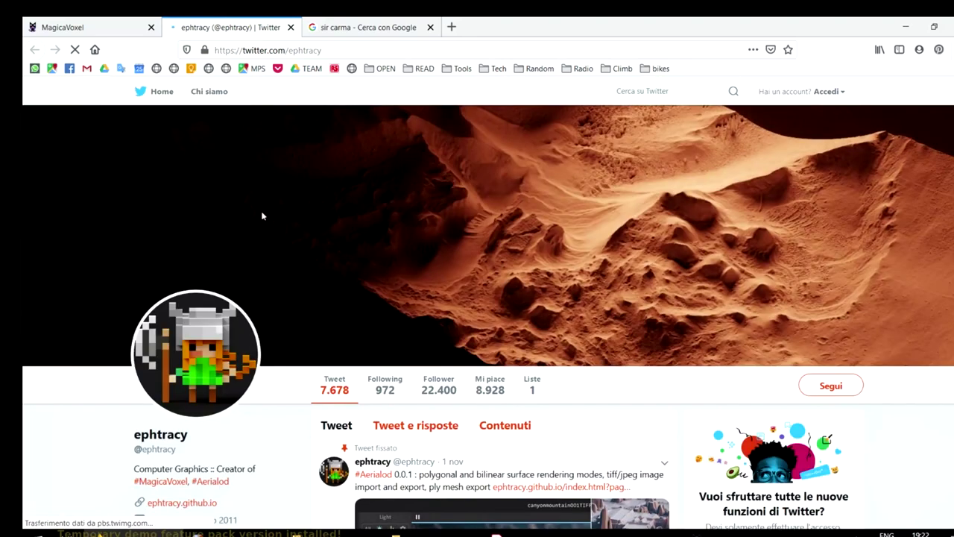
pyautogui.scroll(-5, 317, 291)
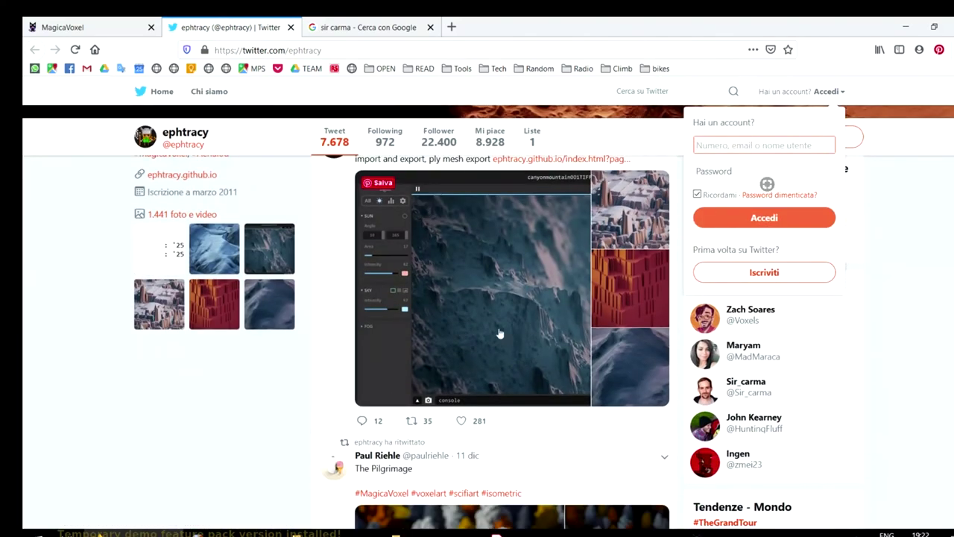
pyautogui.scroll(-5, 480, 337)
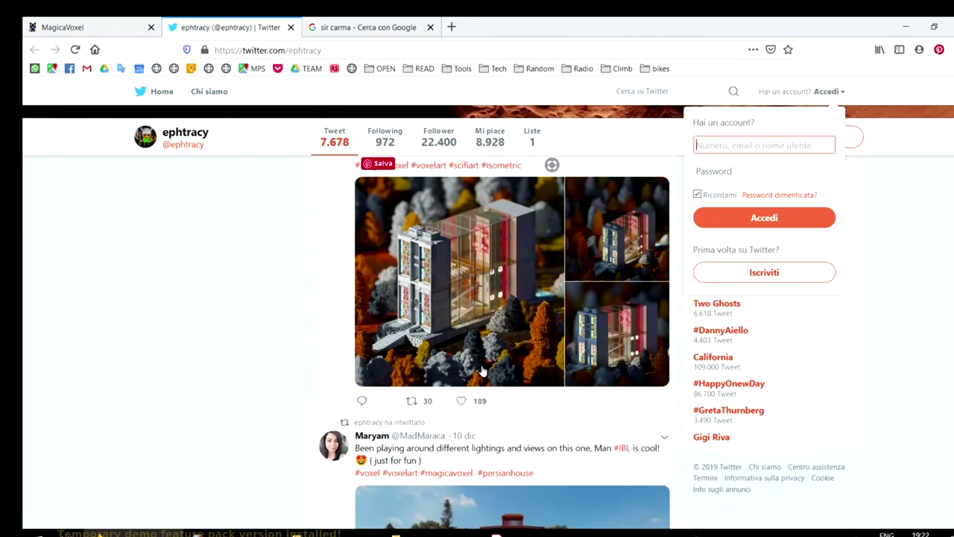
pyautogui.scroll(-10, 480, 372)
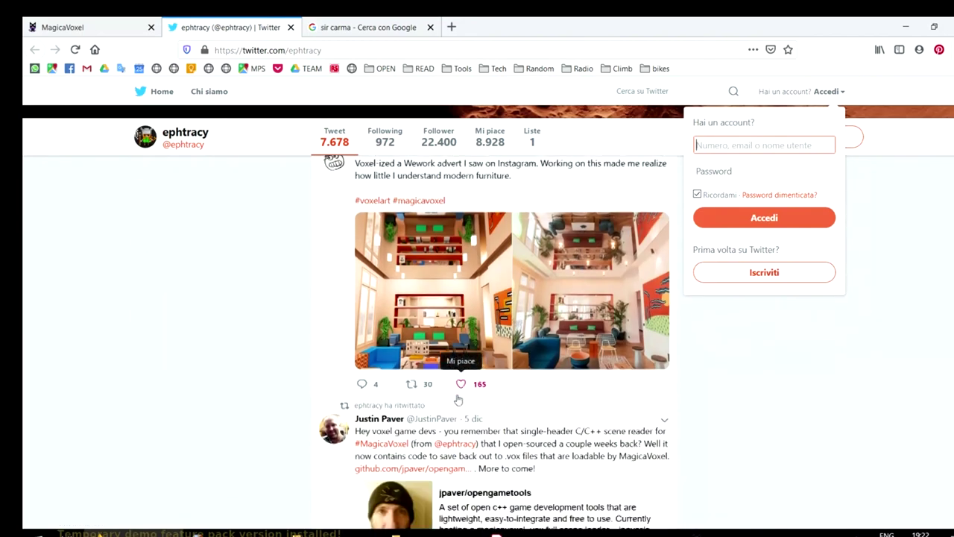
pyautogui.scroll(-15, 458, 377)
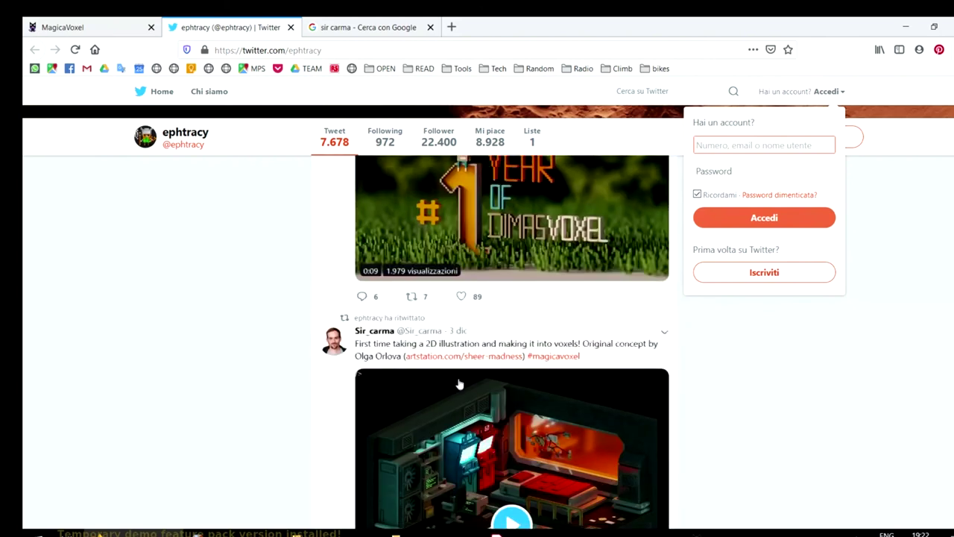
pyautogui.scroll(-5, 304, 372)
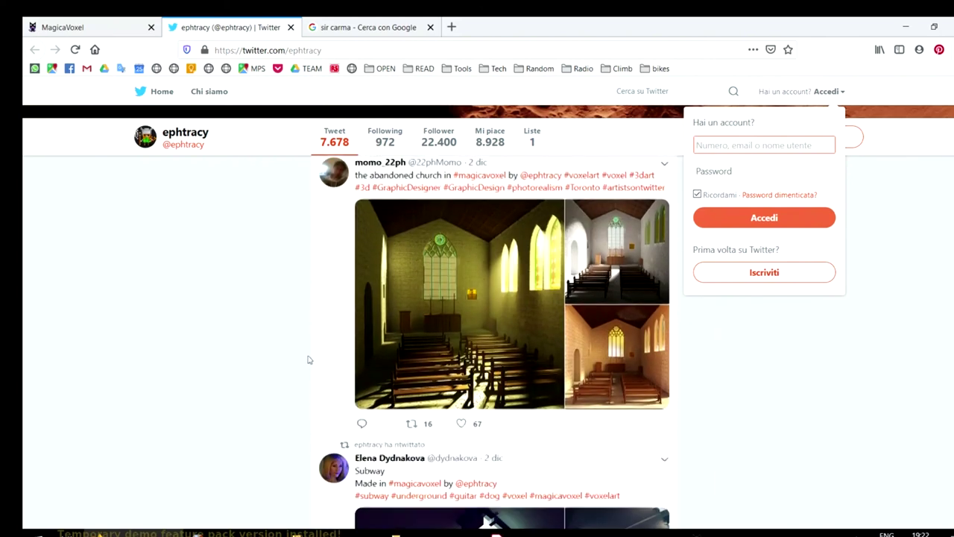